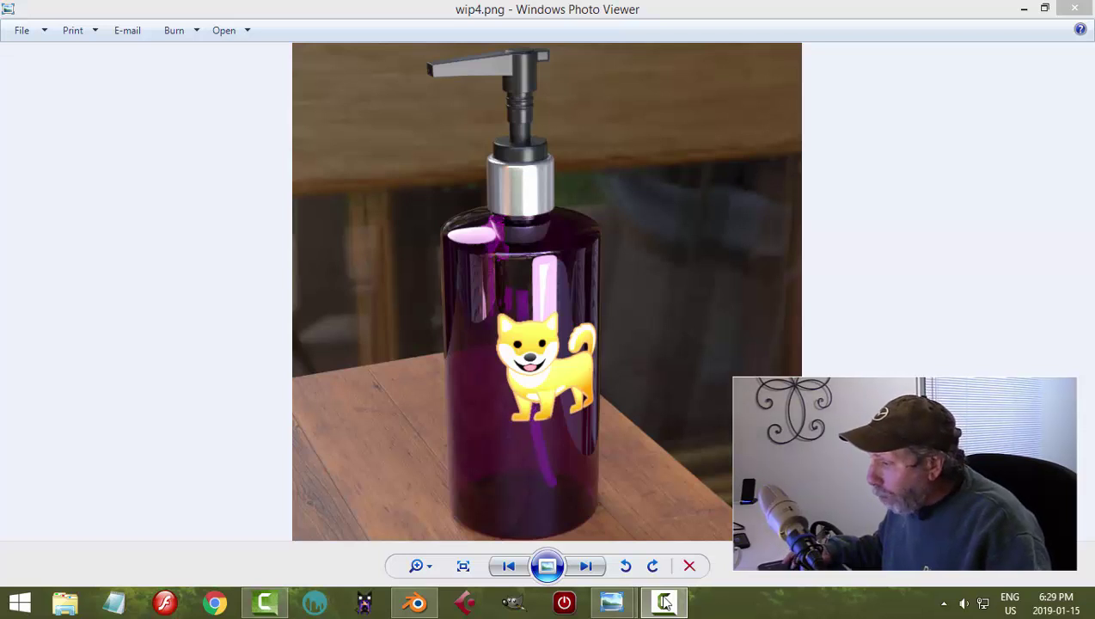
# Examine the labelled pump and tube parts in soap_bottle_reference.png and the finished bottle render in wip4.png.
pyautogui.moveTo(612, 602)
pyautogui.click(712, 503)
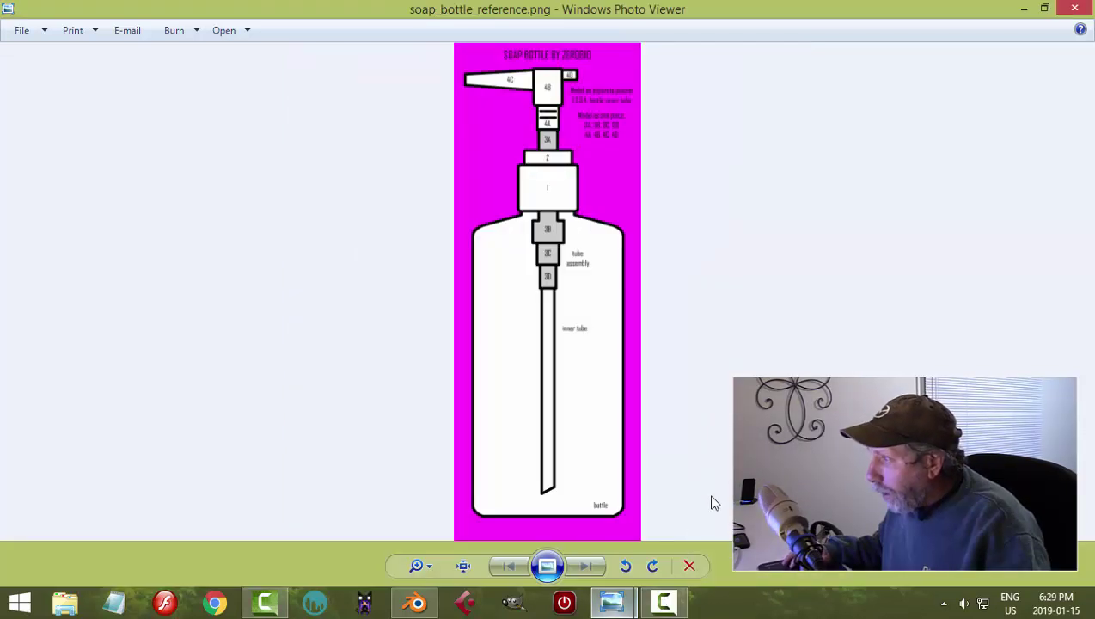
pyautogui.click(464, 566)
pyautogui.scroll(10, 599, 472)
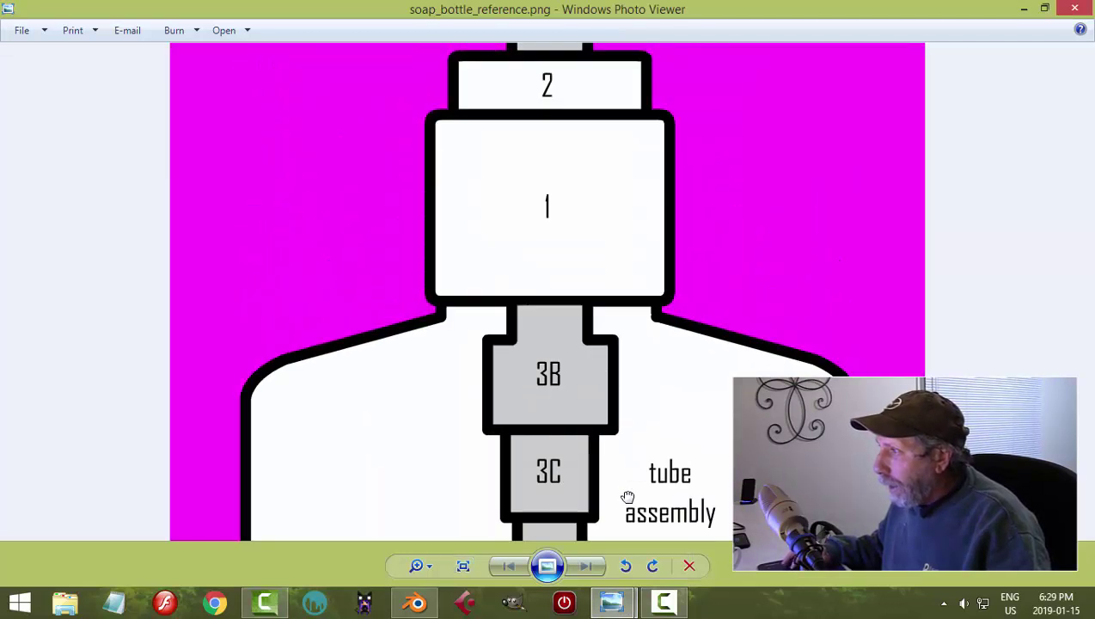
pyautogui.scroll(5, 620, 516)
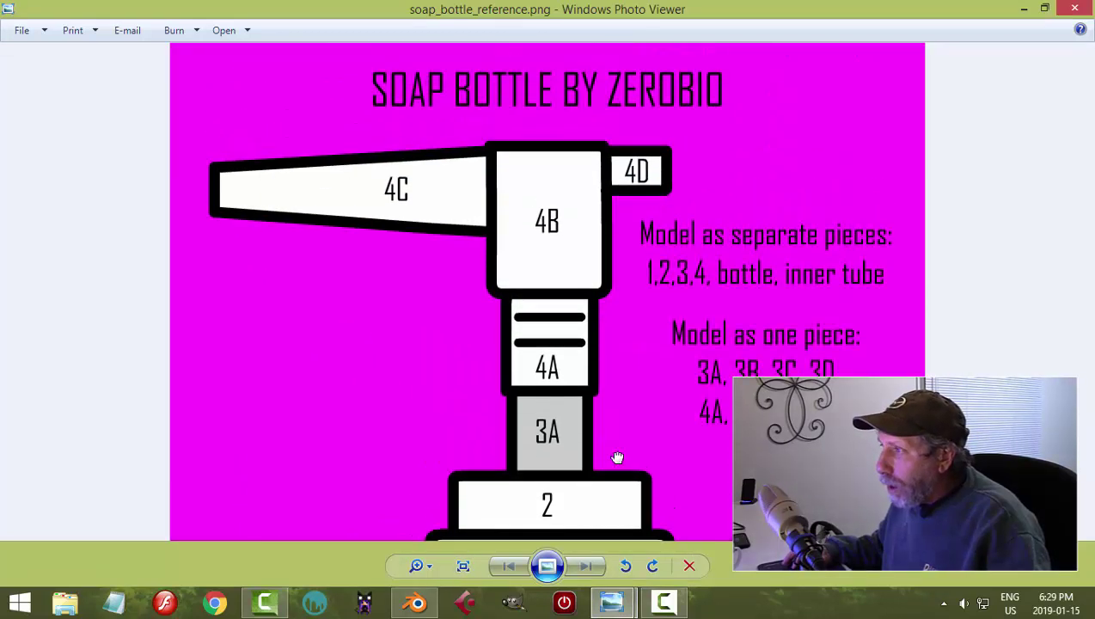
pyautogui.scroll(-3, 632, 430)
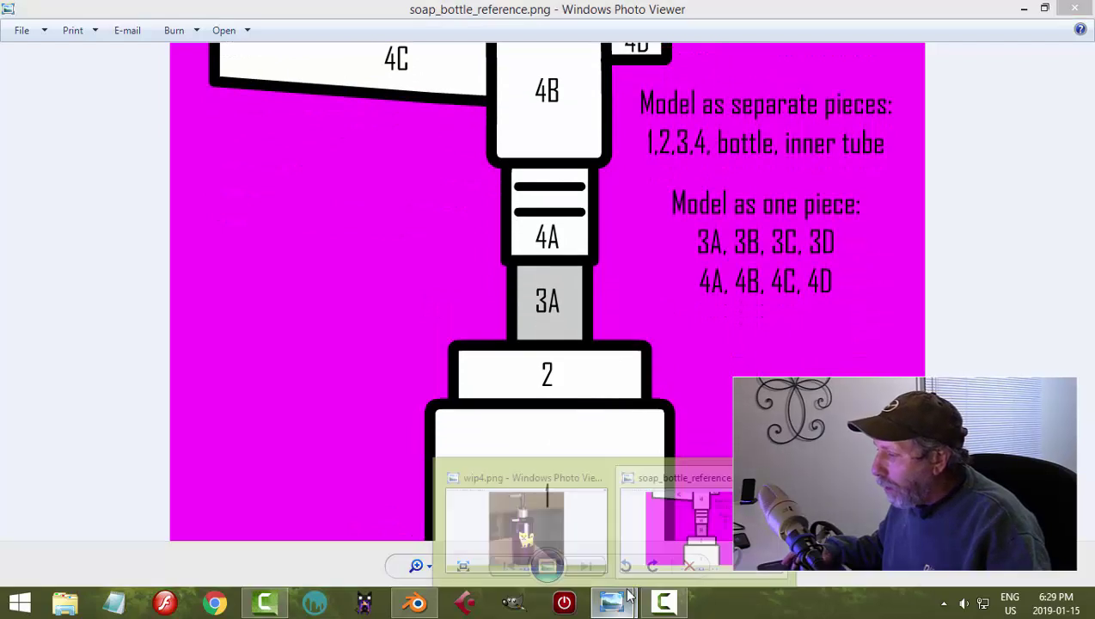
pyautogui.moveTo(612, 602)
pyautogui.click(568, 533)
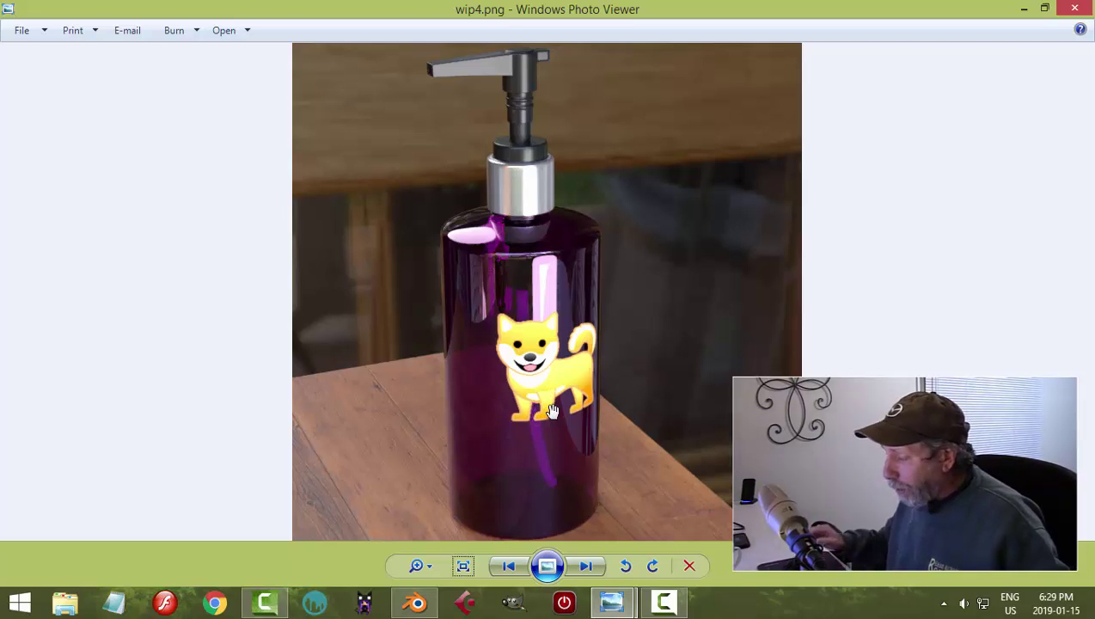
# Switch to Blender and look through the theme presets and 3D View theme colours in the user preferences.
pyautogui.click(416, 602)
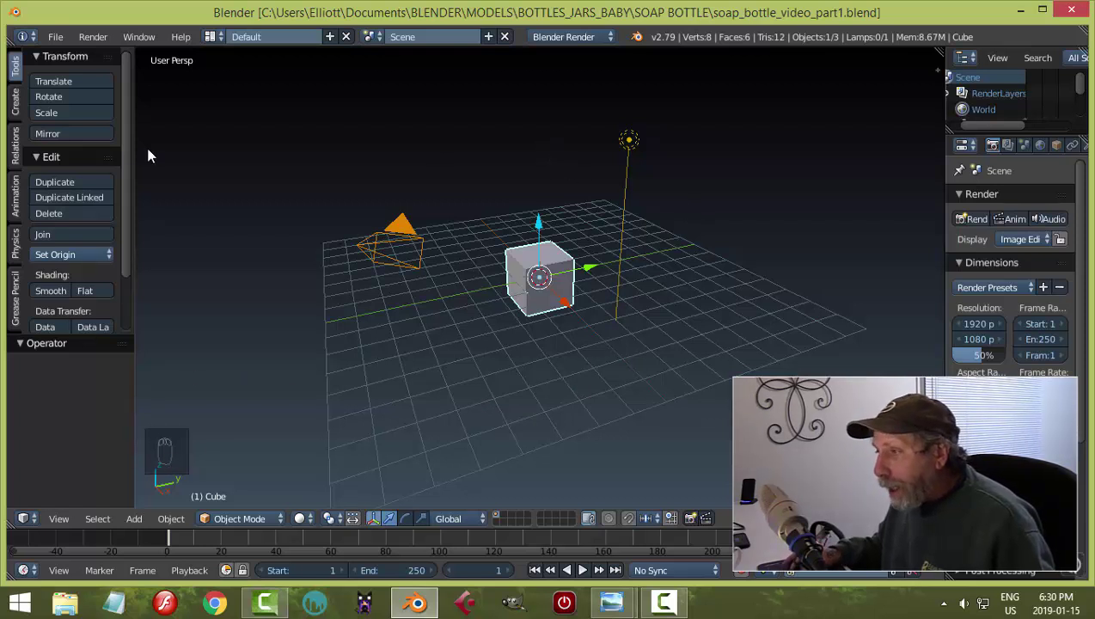
pyautogui.click(55, 36)
pyautogui.click(116, 215)
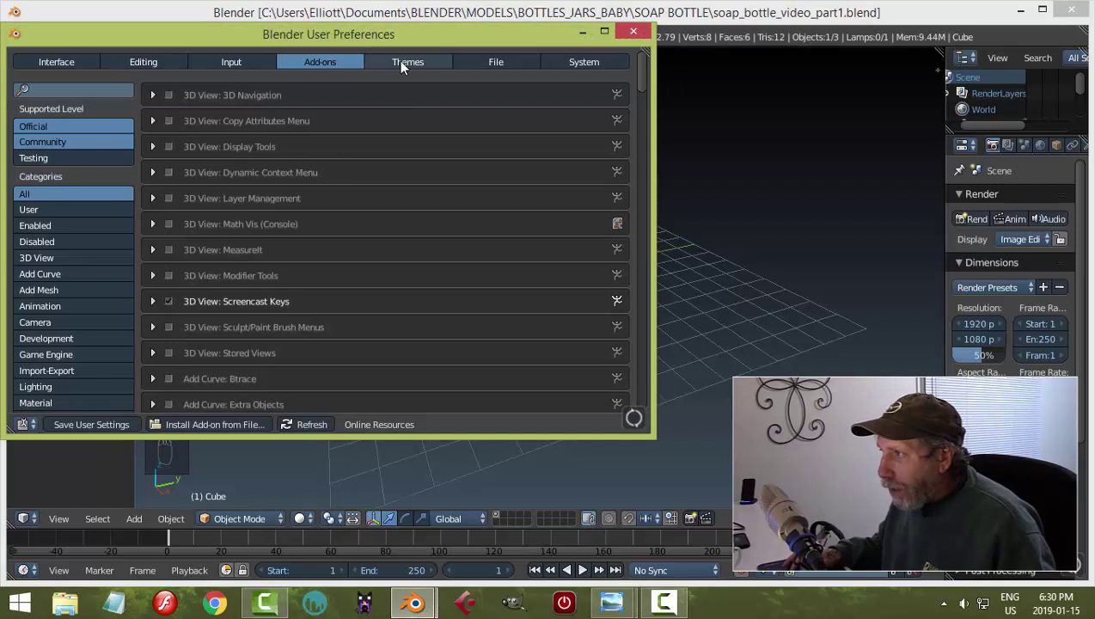
pyautogui.click(400, 61)
pyautogui.click(53, 109)
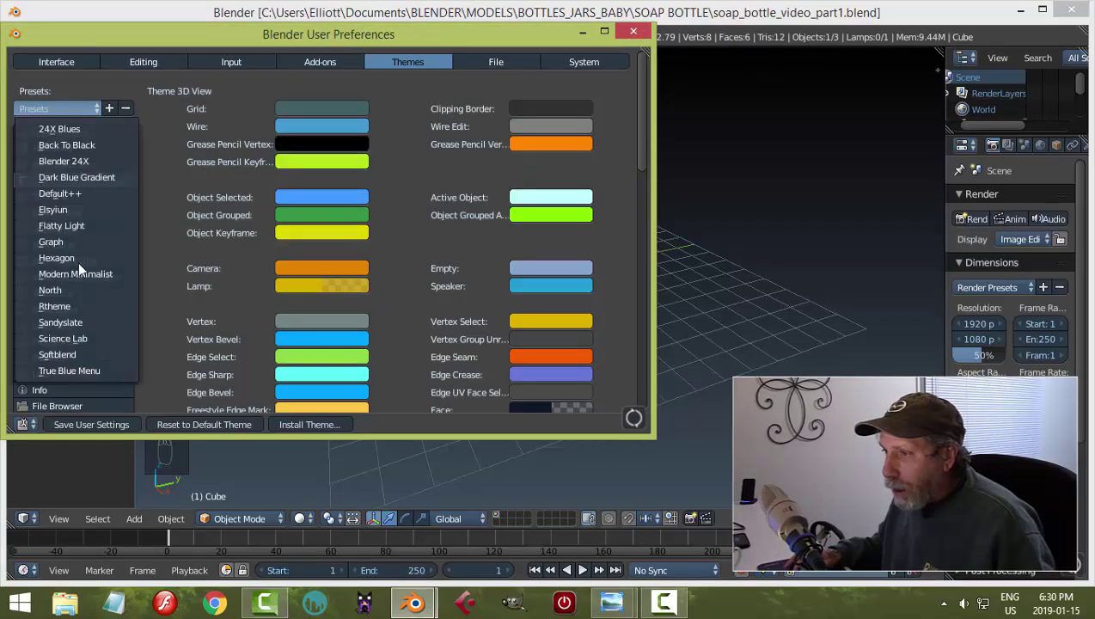
pyautogui.click(605, 32)
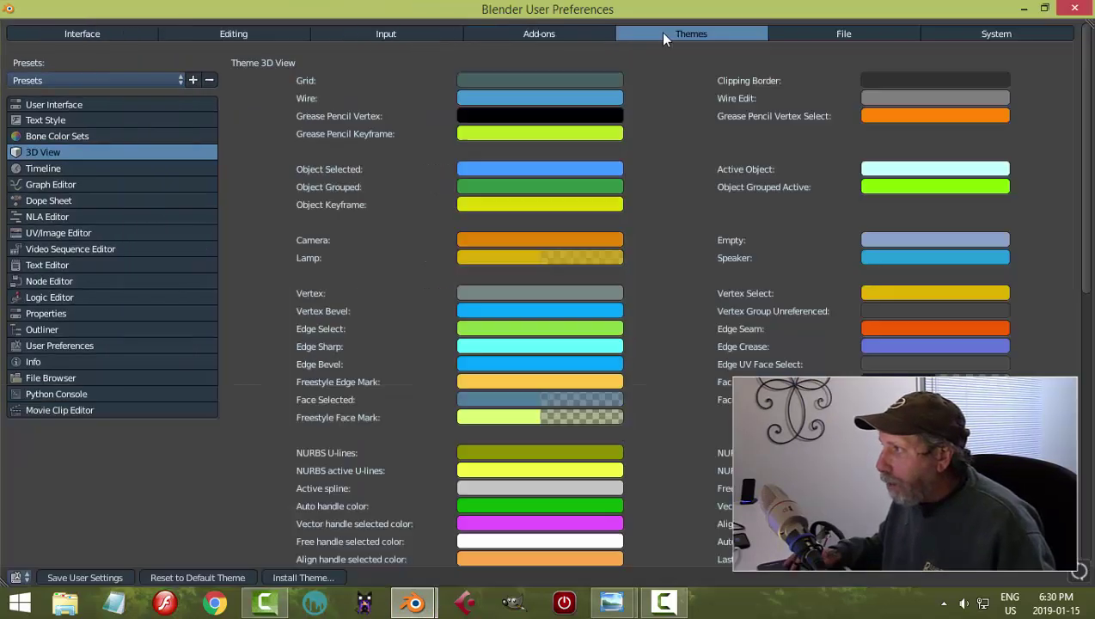
pyautogui.click(1074, 8)
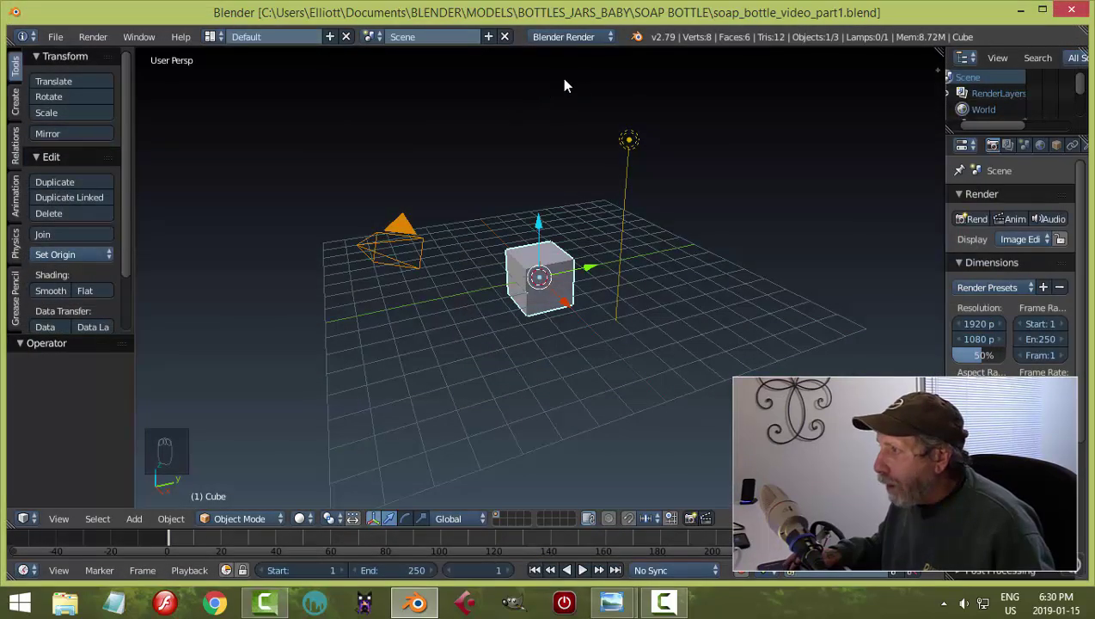
# Set the render engine to Cycles Render and the render device to GPU Compute.
pyautogui.click(572, 38)
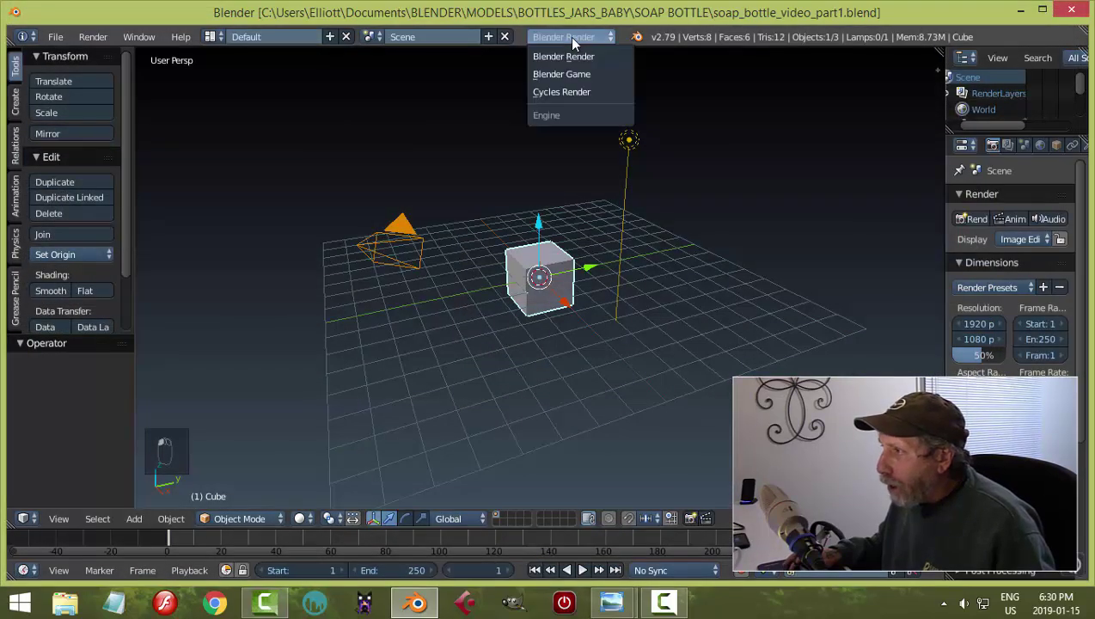
pyautogui.click(562, 92)
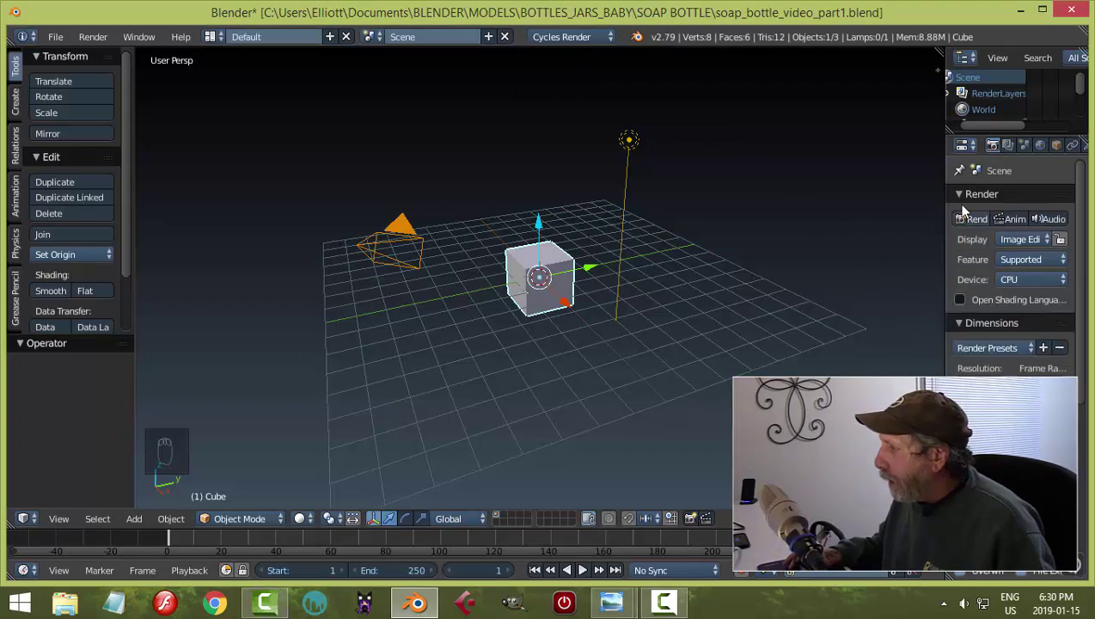
pyautogui.click(1012, 279)
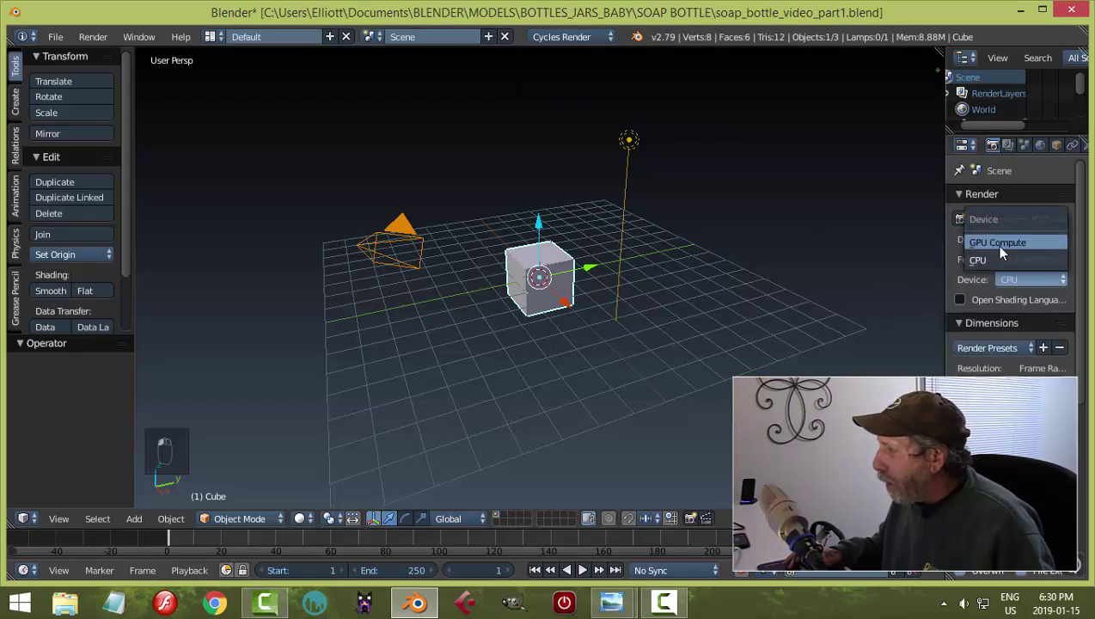
pyautogui.click(1004, 244)
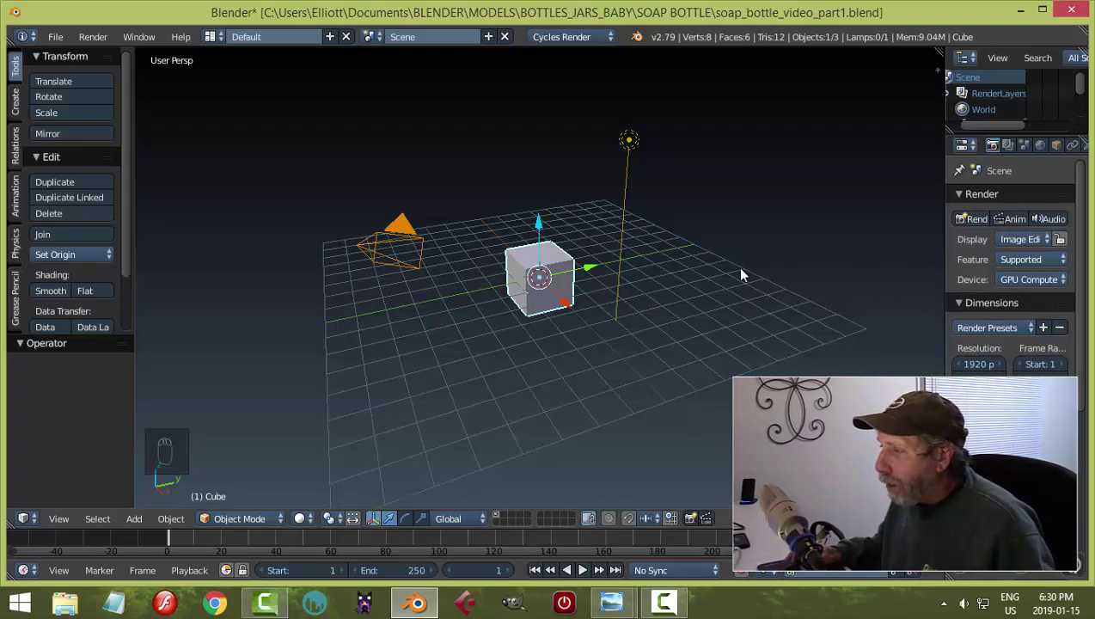
# Move the camera and the lamp together to the first layer of the second layer row.
pyautogui.rightClick(371, 247)
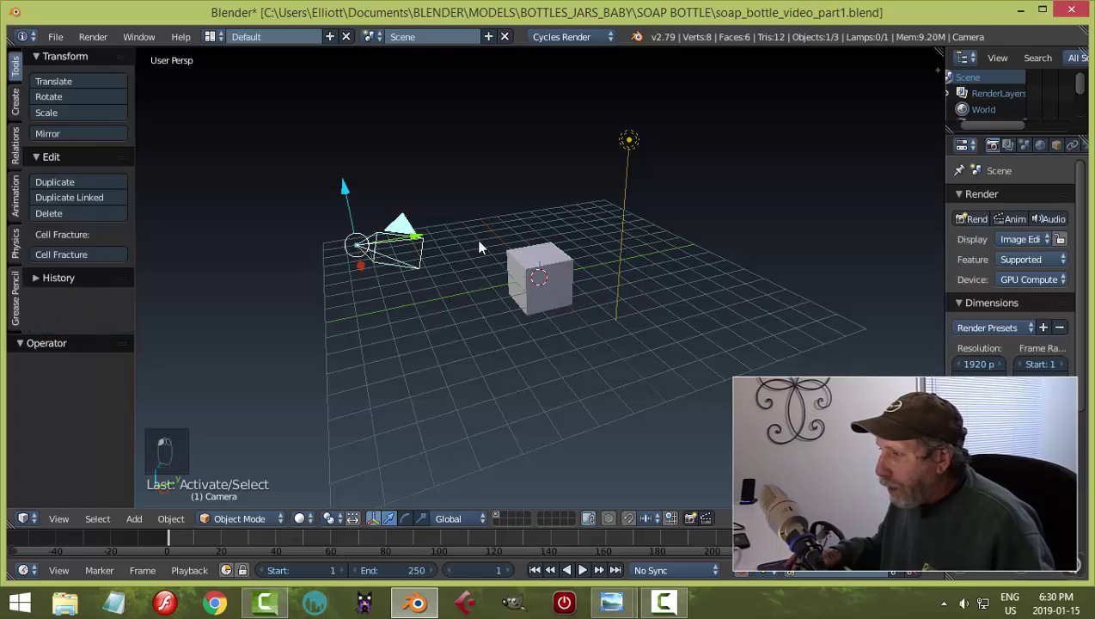
pyautogui.rightClick(632, 144)
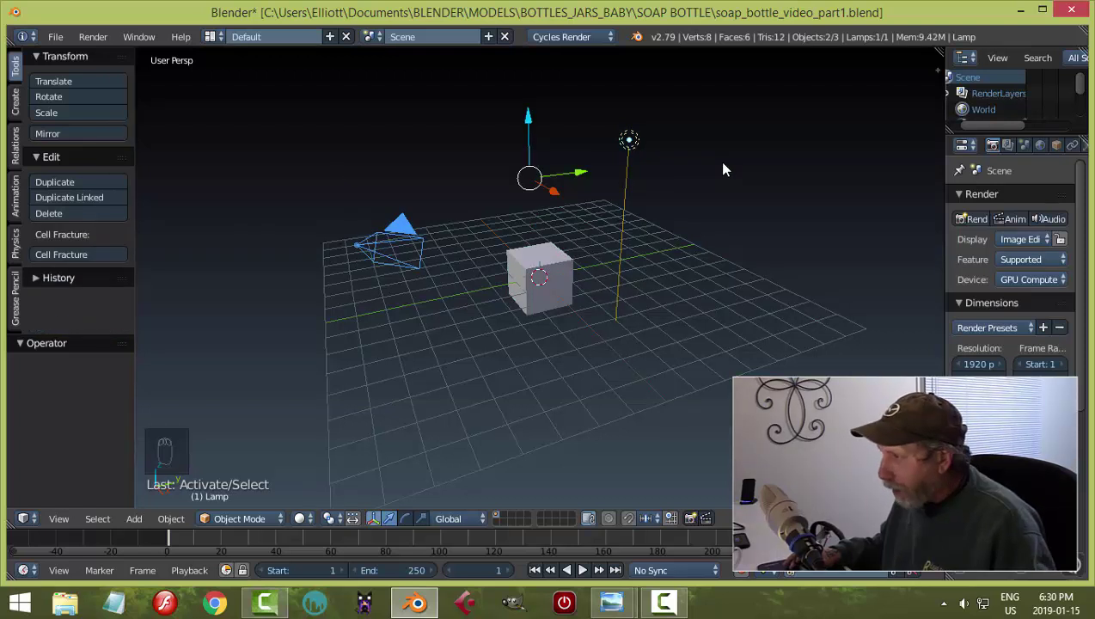
pyautogui.press('m')
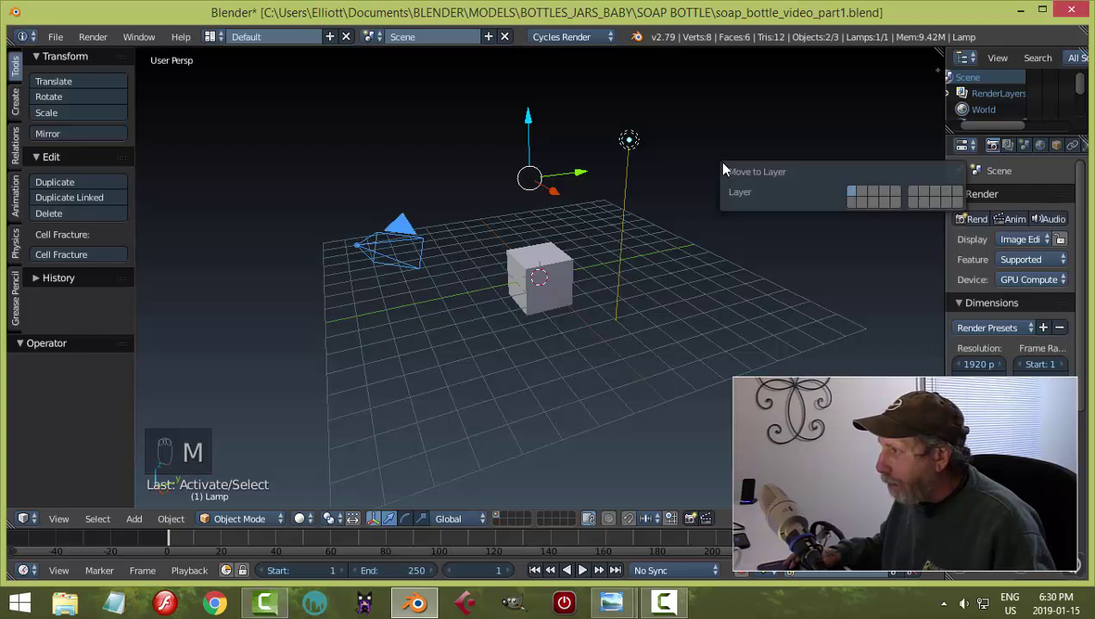
pyautogui.click(851, 205)
# Delete the default cube from the scene.
pyautogui.rightClick(583, 271)
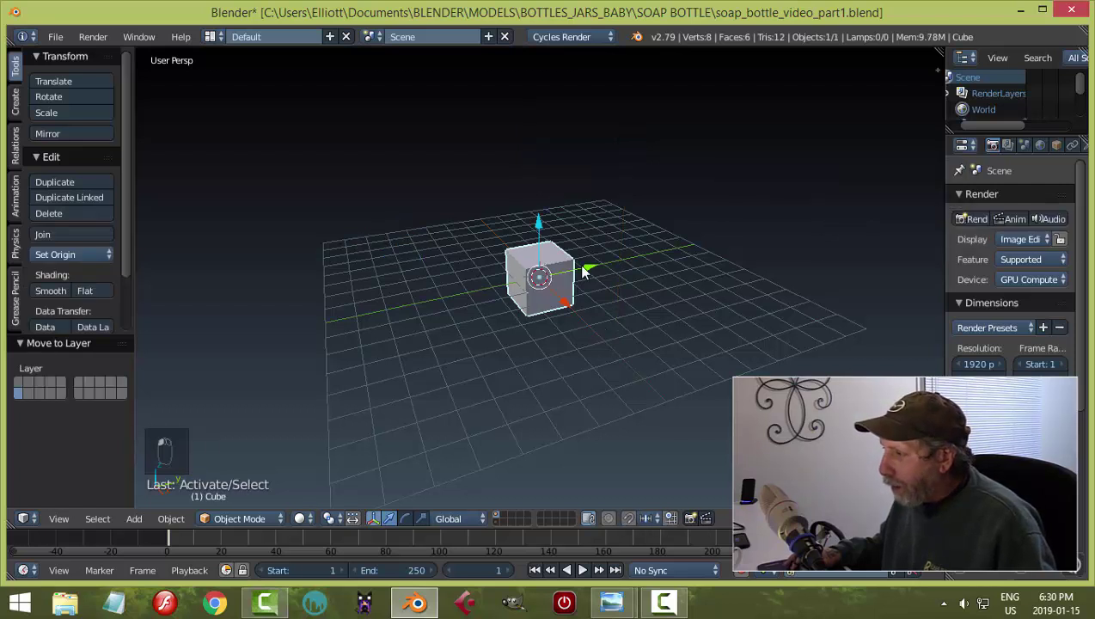
pyautogui.press('x')
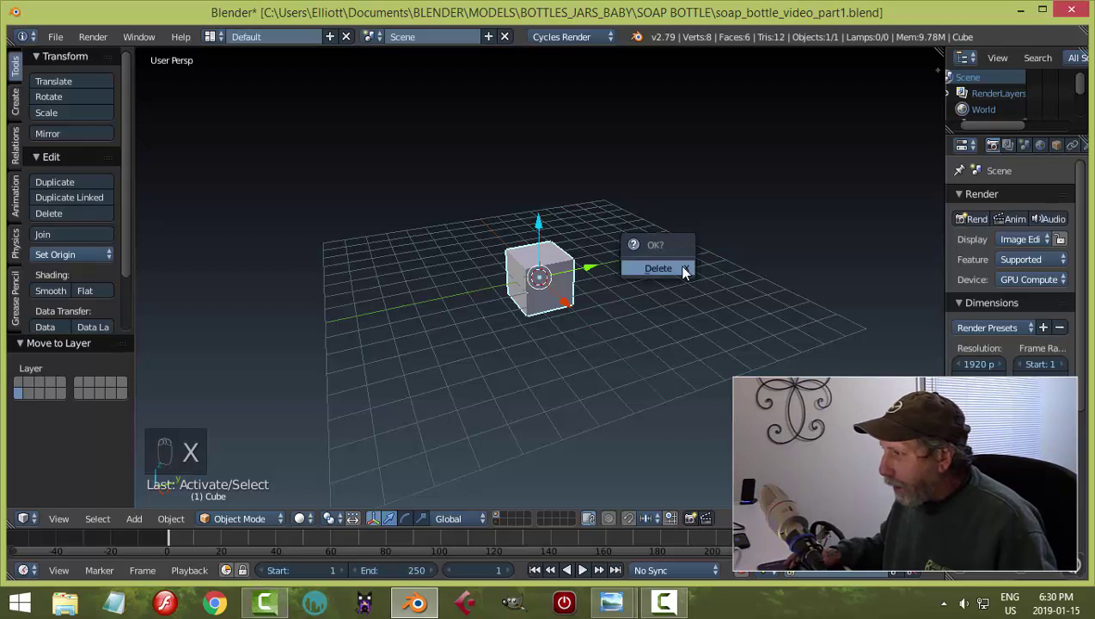
pyautogui.click(679, 268)
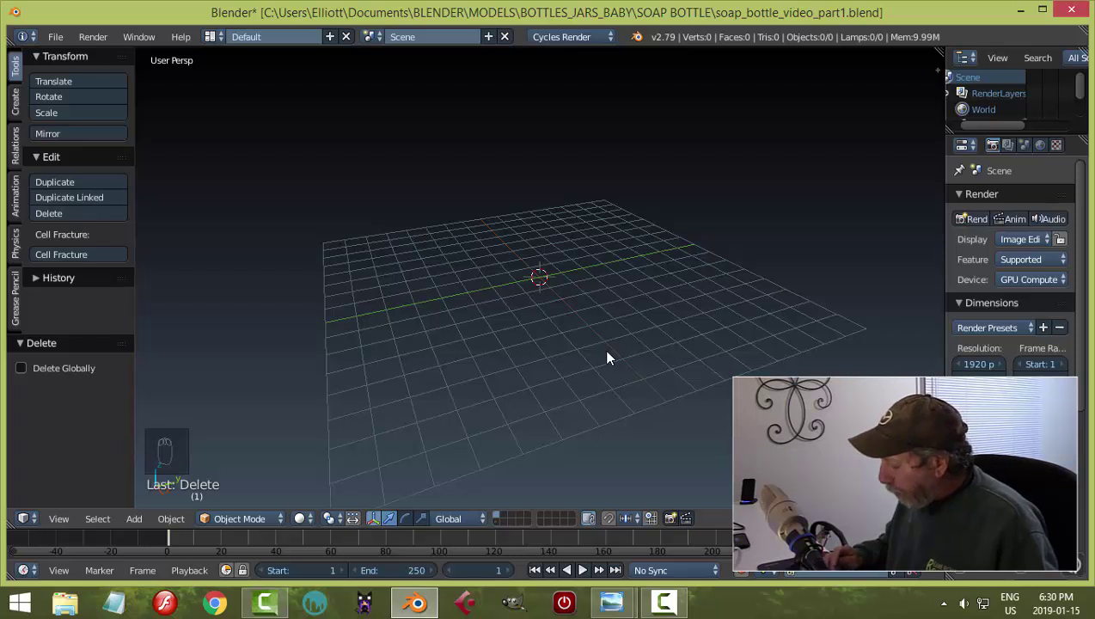
# Set up the right orthographic view and add a background image entry with its axis set to Right.
pyautogui.press('KP_3')
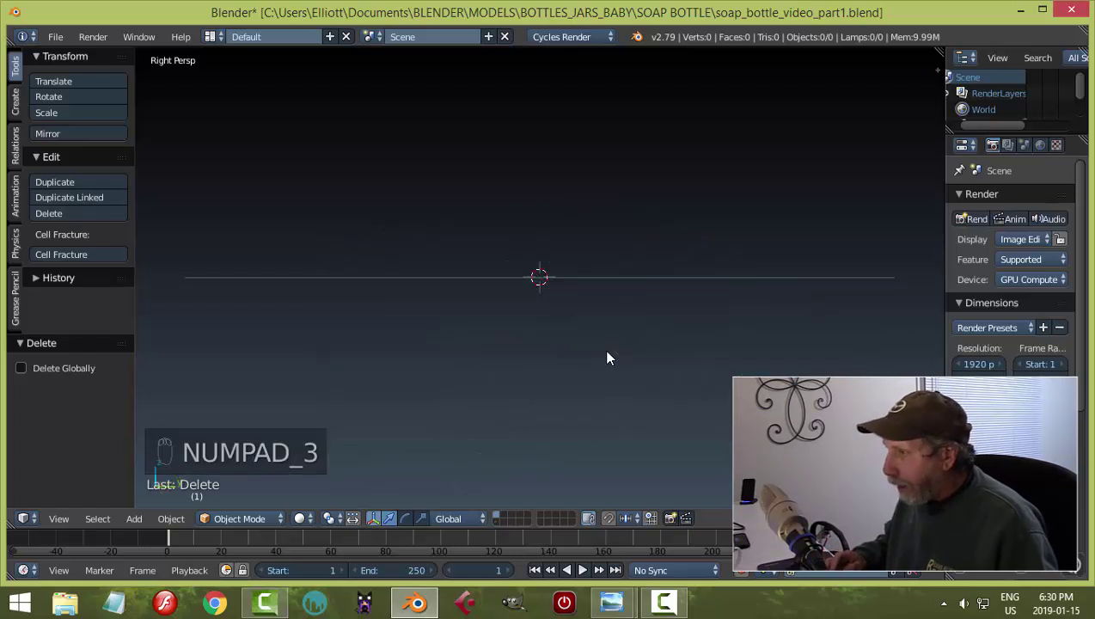
pyautogui.press('KP_5')
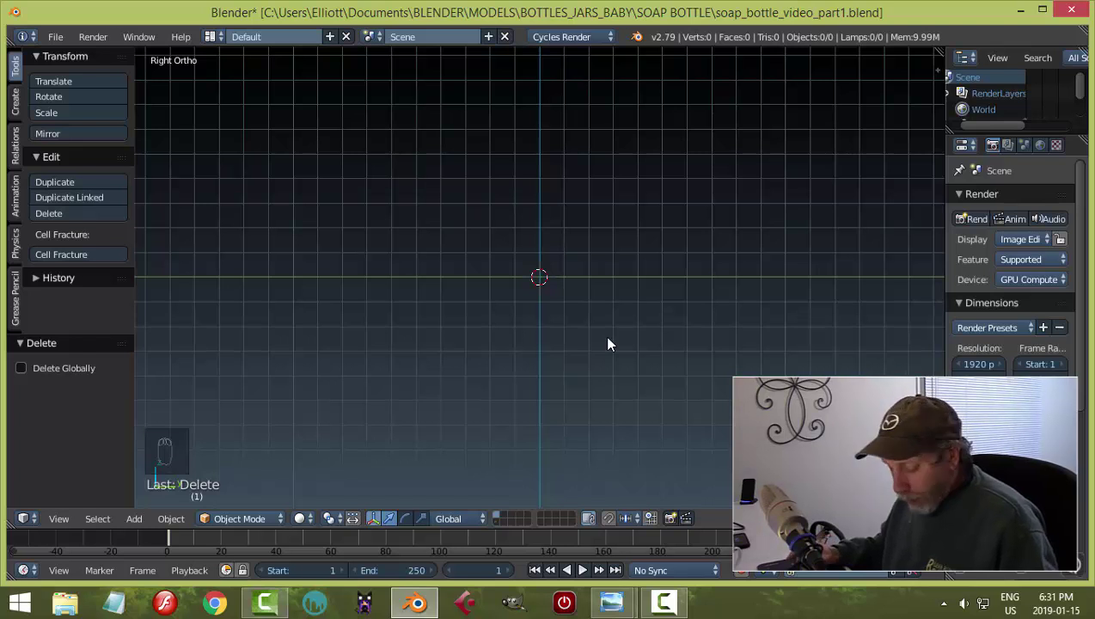
pyautogui.press('n')
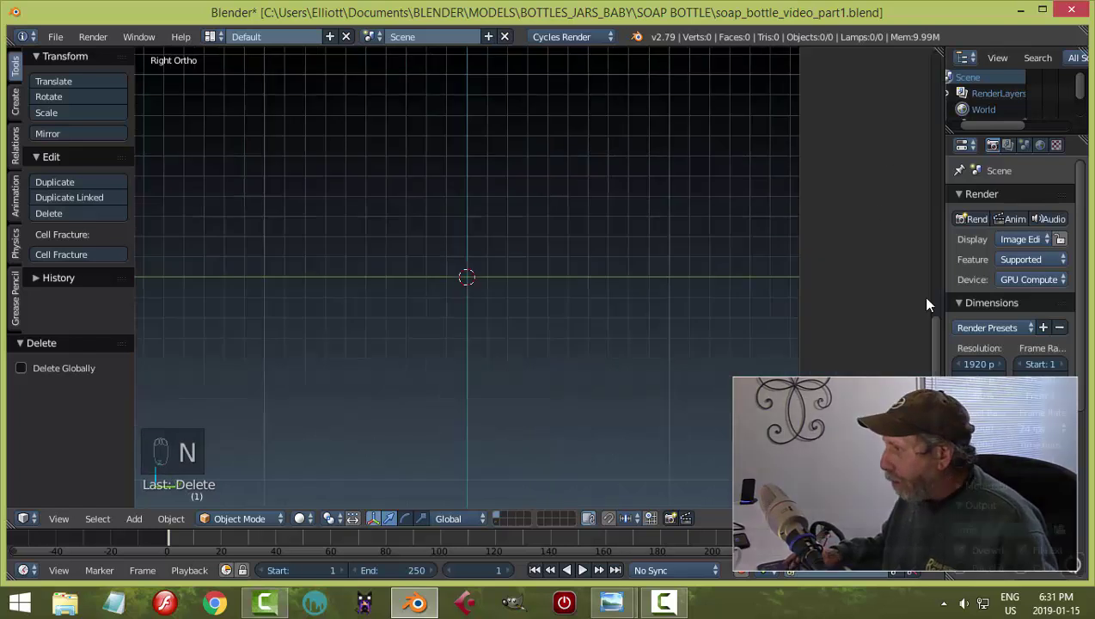
pyautogui.scroll(8, 927, 258)
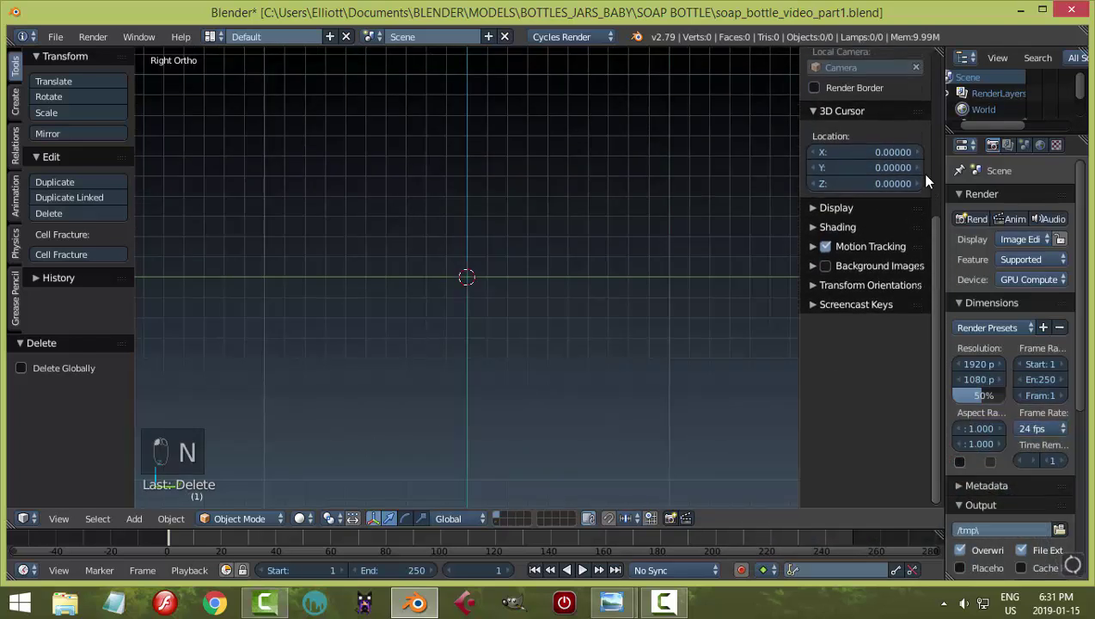
pyautogui.click(811, 266)
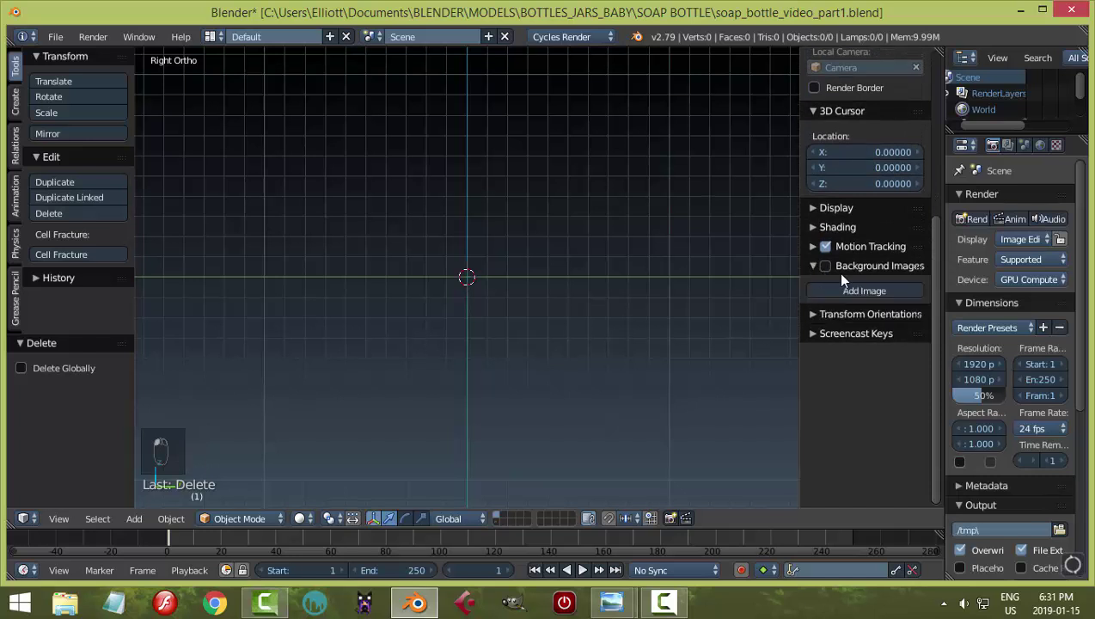
pyautogui.click(865, 292)
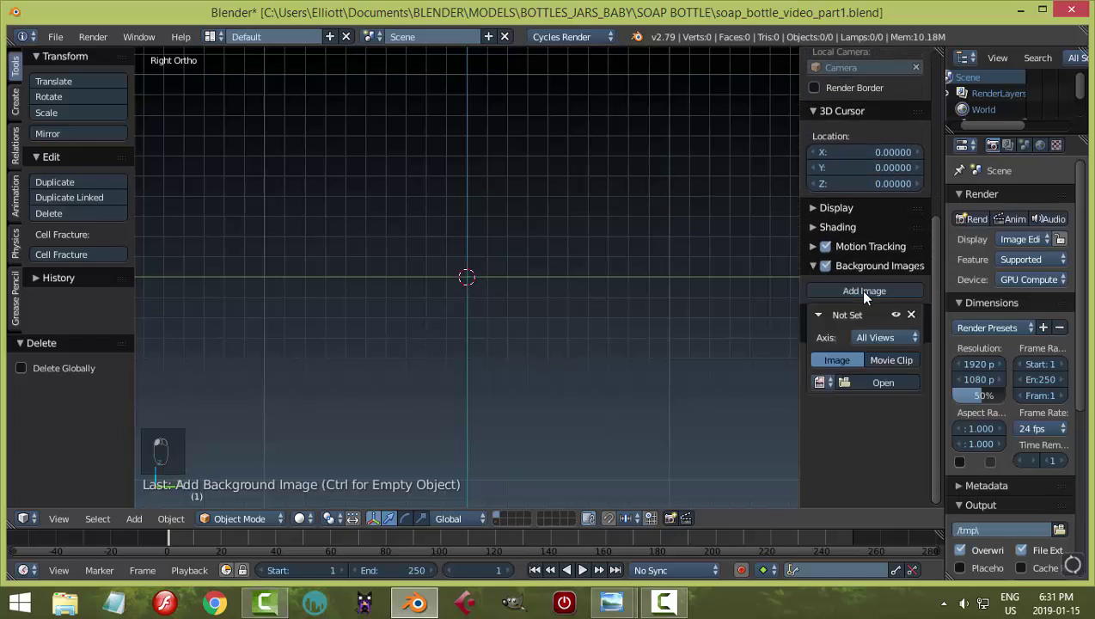
pyautogui.click(865, 338)
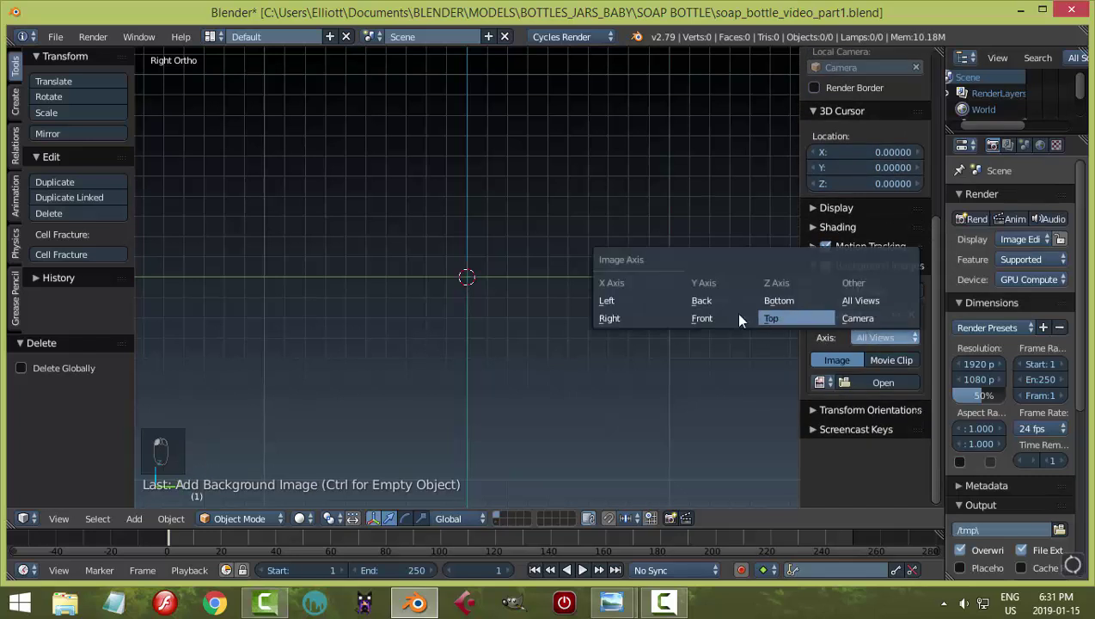
pyautogui.click(629, 319)
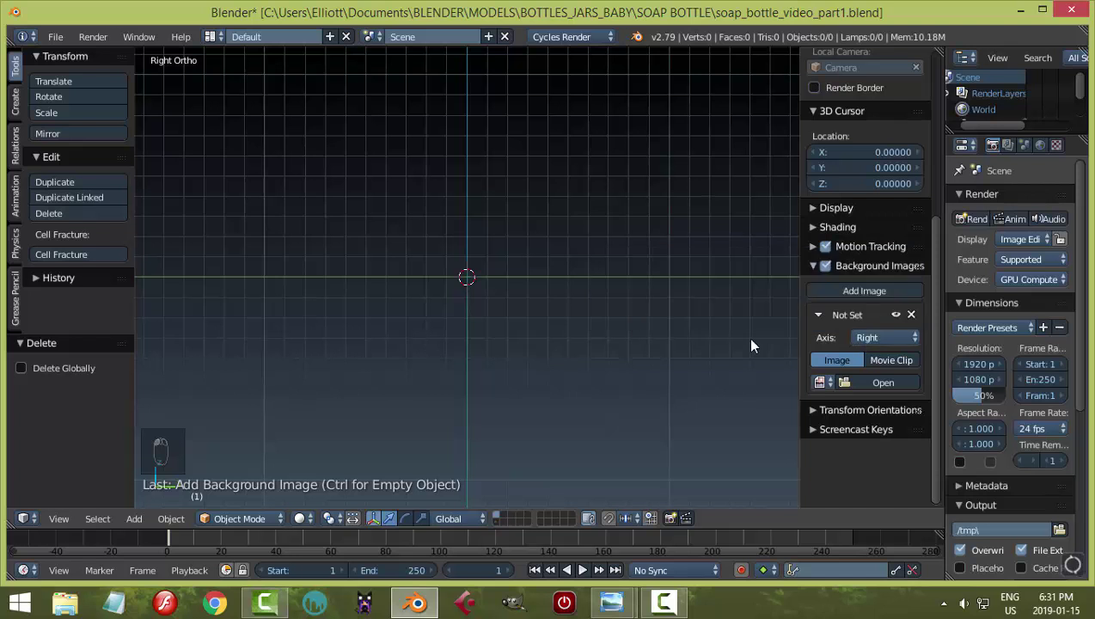
# Load soap_bottle_reference.png as the background image from the SOAP BOTTLE folder in the author's personal subfolder of BLENDER\REFERENCE IMAGES.
pyautogui.click(872, 383)
pyautogui.click(81, 190)
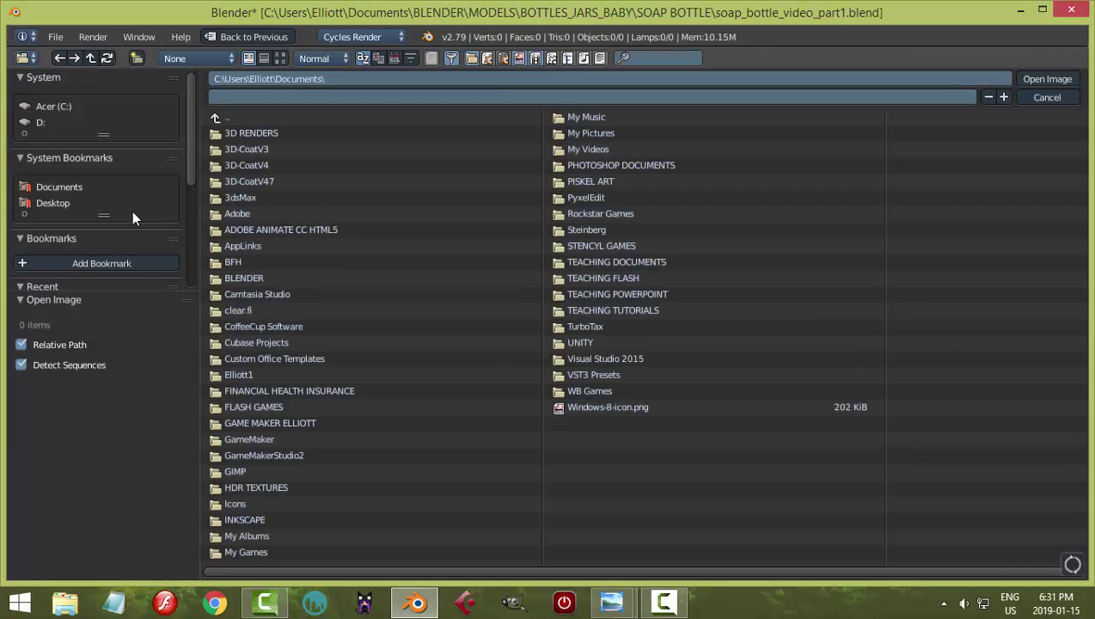
pyautogui.click(272, 275)
pyautogui.click(268, 197)
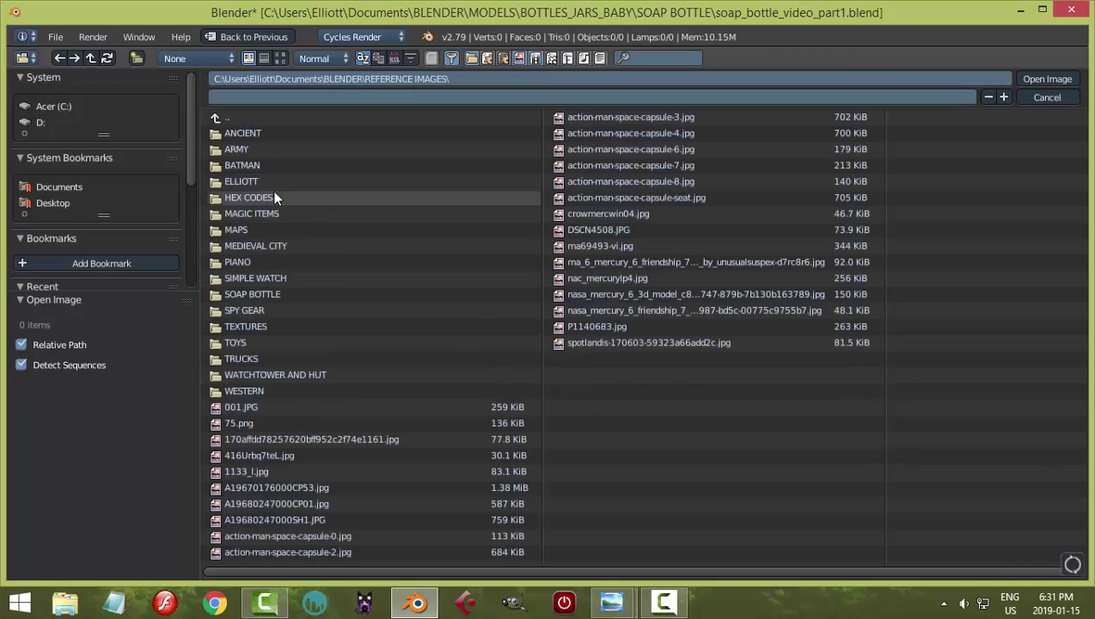
pyautogui.click(252, 181)
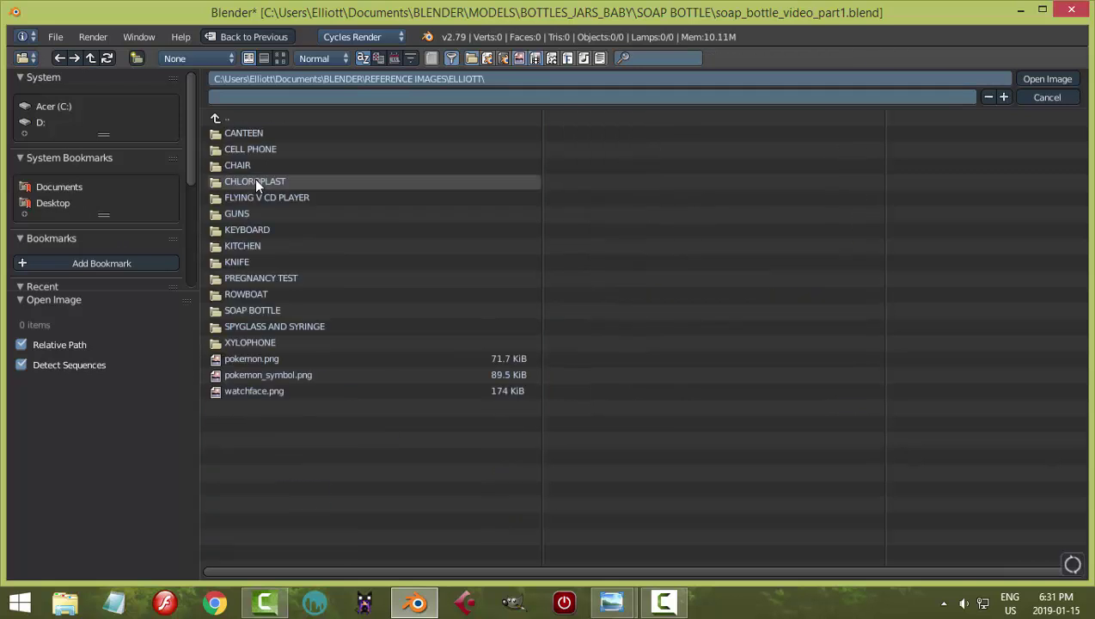
pyautogui.click(249, 310)
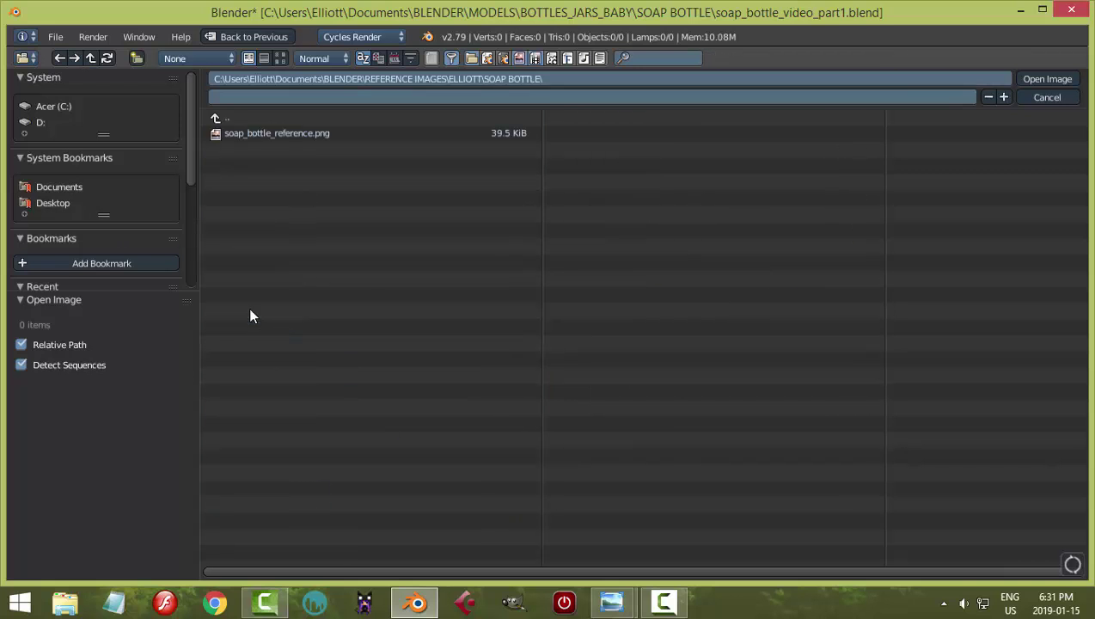
pyautogui.click(289, 135)
pyautogui.click(1047, 79)
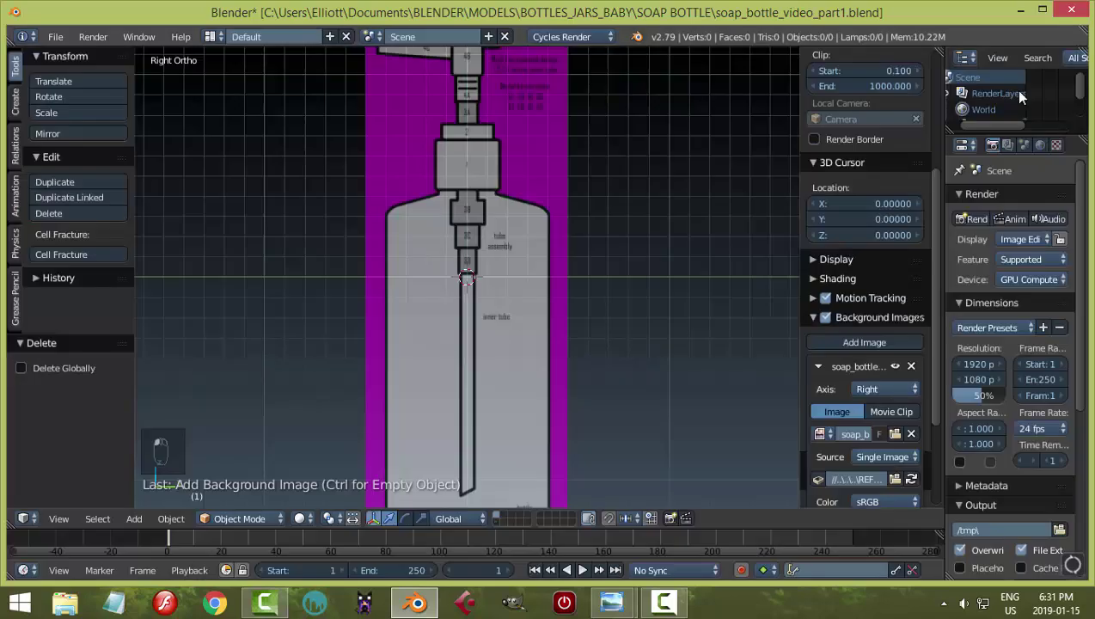
pyautogui.press('n')
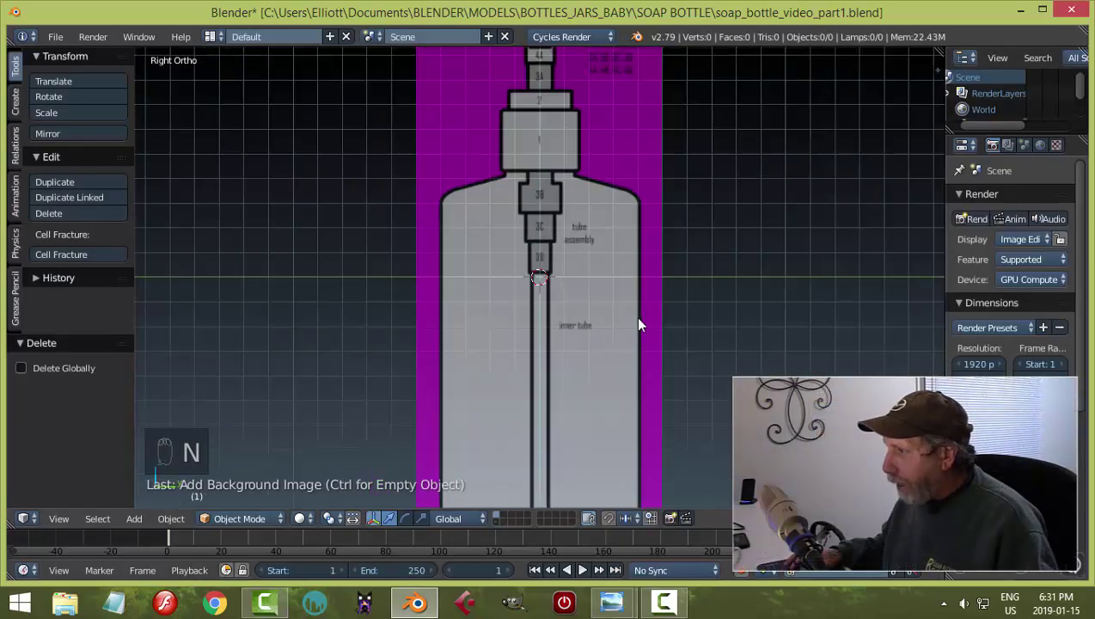
pyautogui.scroll(-4, 723, 315)
pyautogui.keyDown('shift'); pyautogui.moveTo(719, 301); pyautogui.dragTo(677, 293, button='middle'); pyautogui.keyUp('shift')
pyautogui.scroll(1, 672, 289)
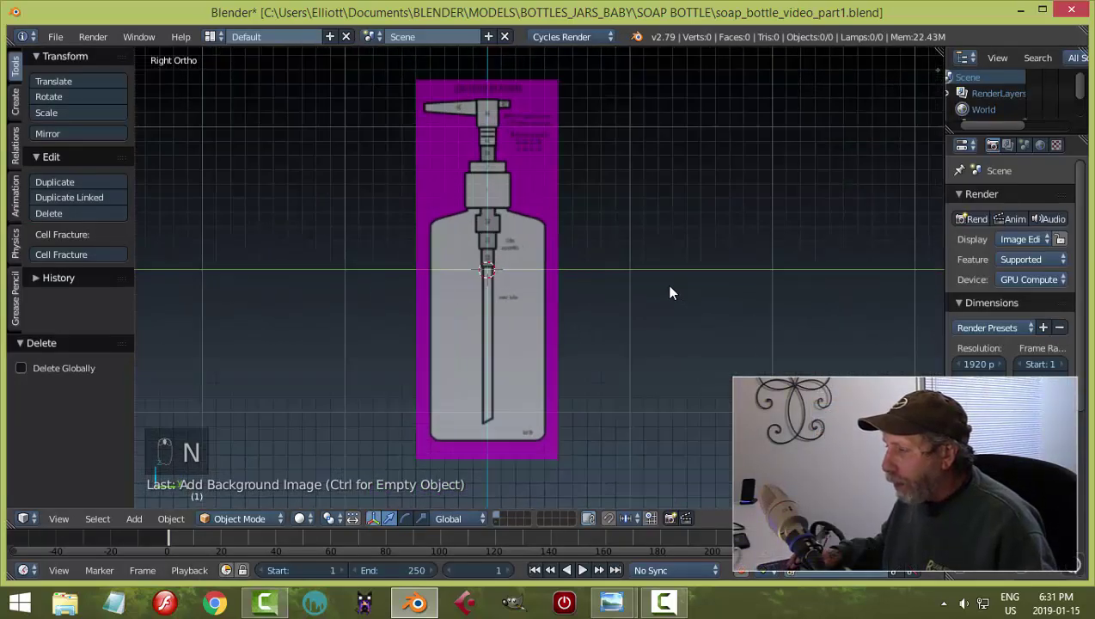
# Examine the bottle outline, tube assembly and inner tube in the reference image, both close up and as a whole.
pyautogui.scroll(1, 669, 292)
pyautogui.scroll(4, 656, 308)
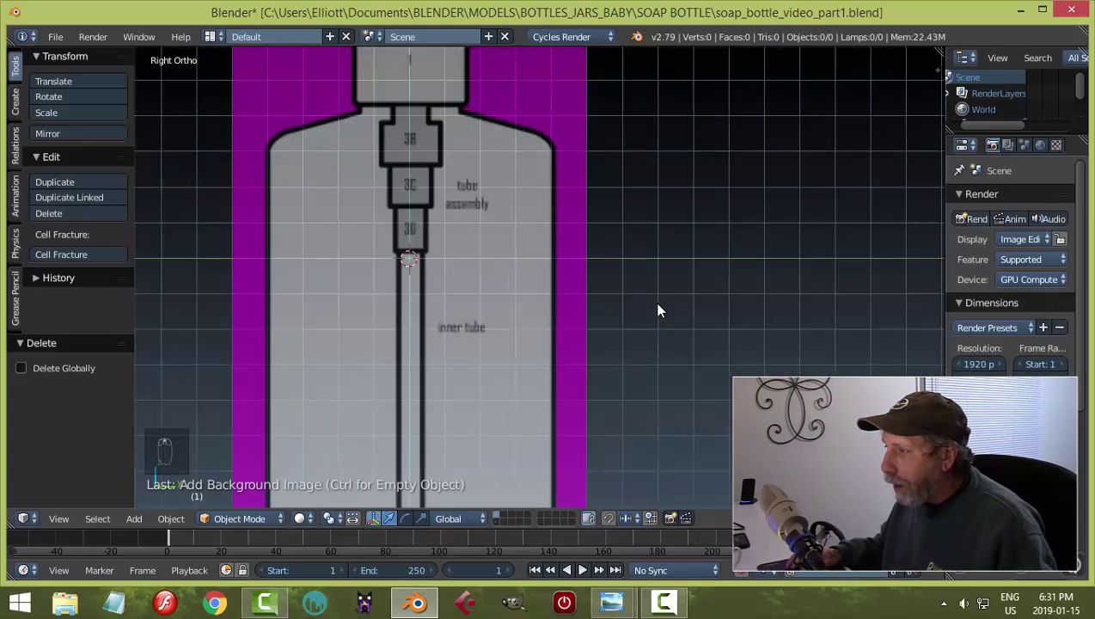
pyautogui.scroll(2, 658, 311)
pyautogui.scroll(-1, 657, 311)
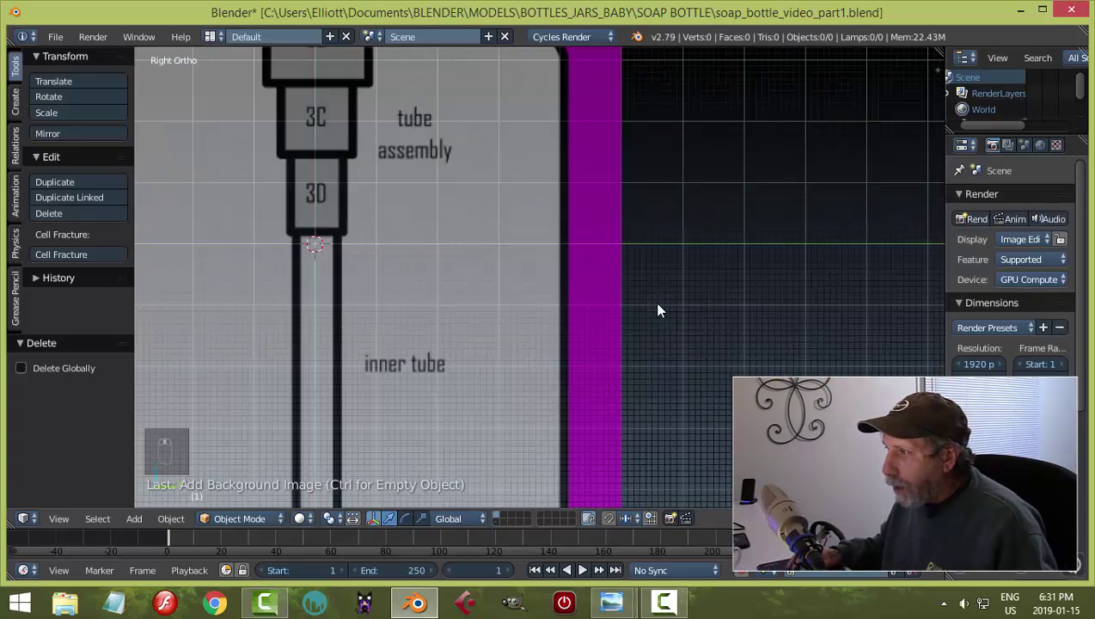
pyautogui.scroll(2, 657, 311)
pyautogui.scroll(-2, 658, 310)
pyautogui.scroll(-3, 658, 311)
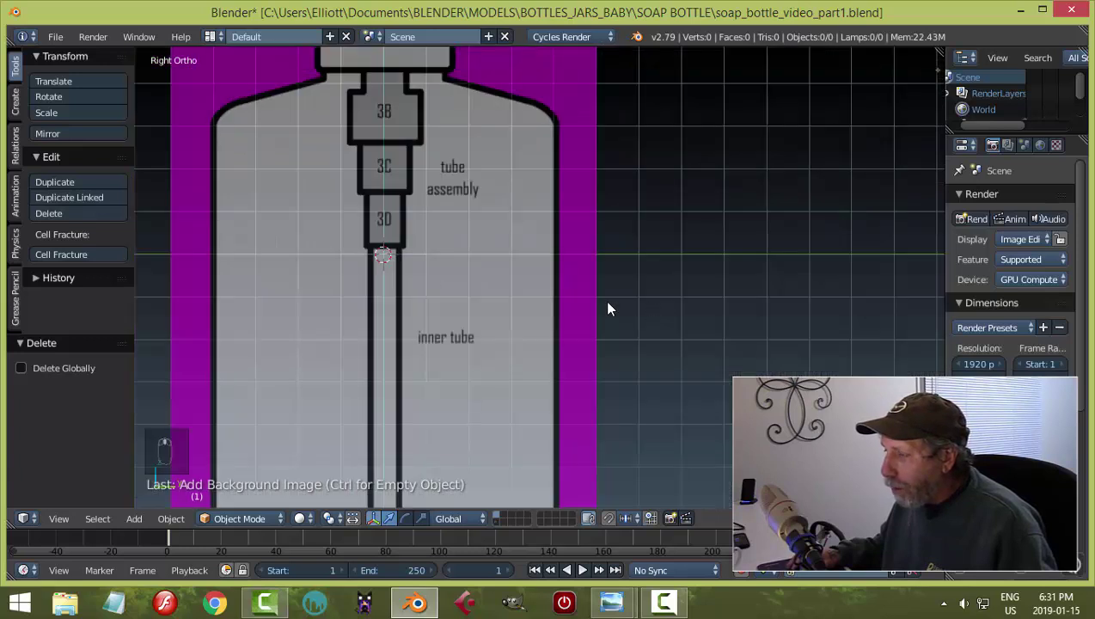
pyautogui.scroll(-2, 697, 330)
pyautogui.scroll(-2, 701, 339)
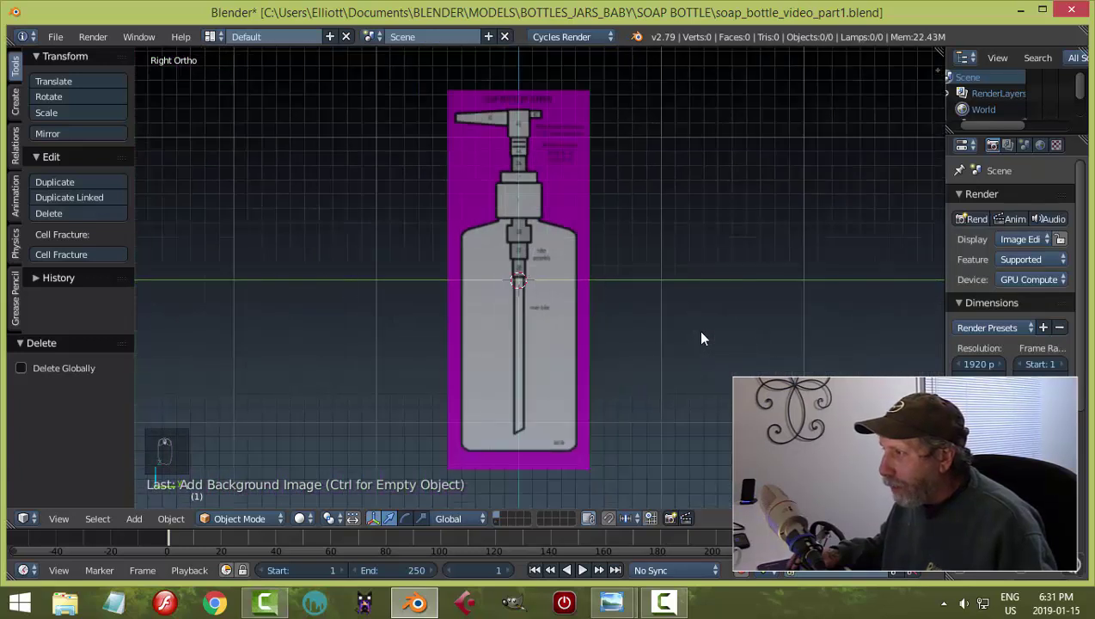
pyautogui.scroll(3, 702, 337)
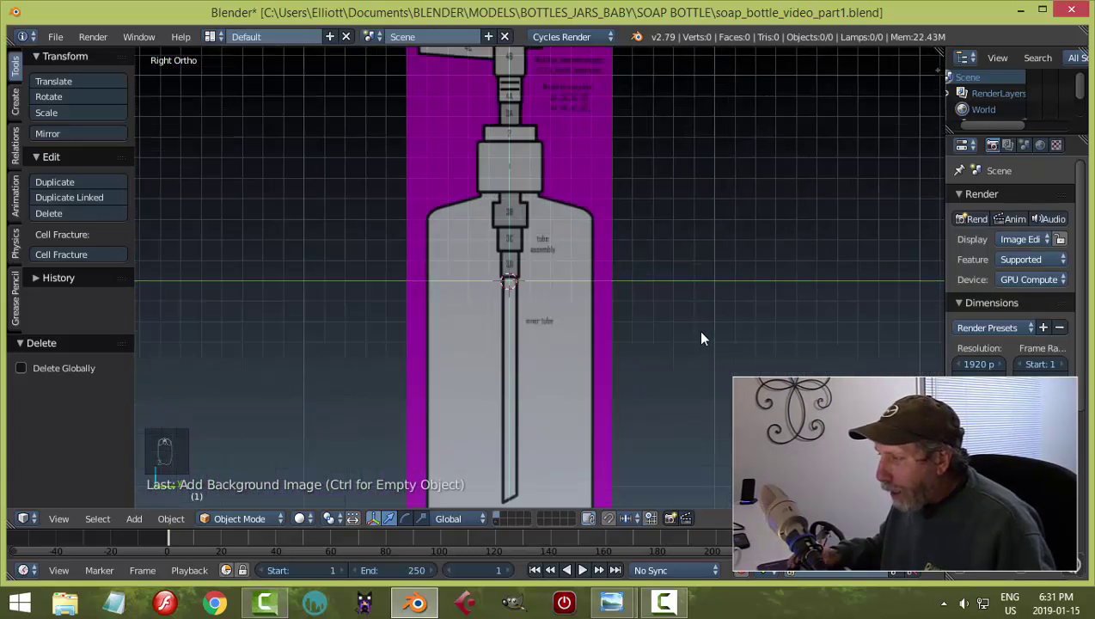
pyautogui.scroll(1, 545, 305)
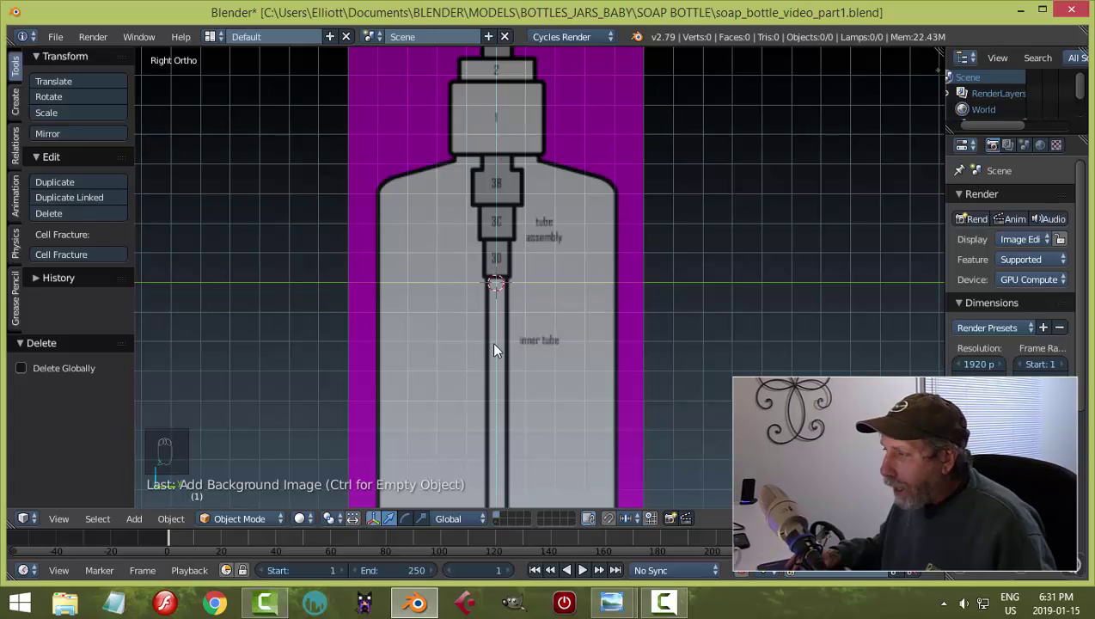
pyautogui.scroll(-2, 597, 331)
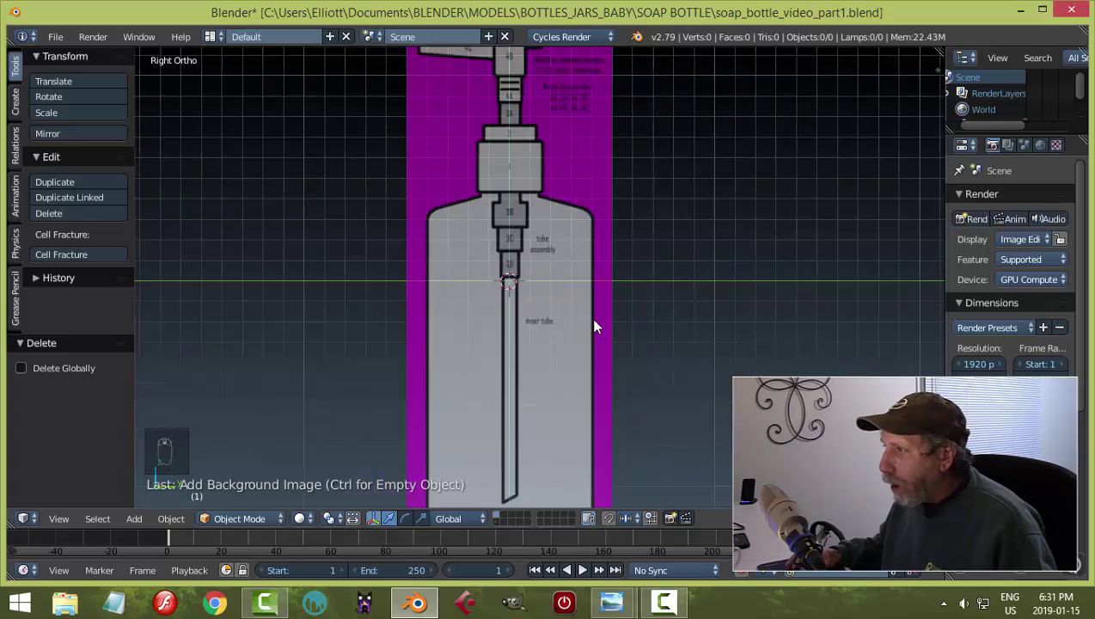
pyautogui.scroll(4, 597, 327)
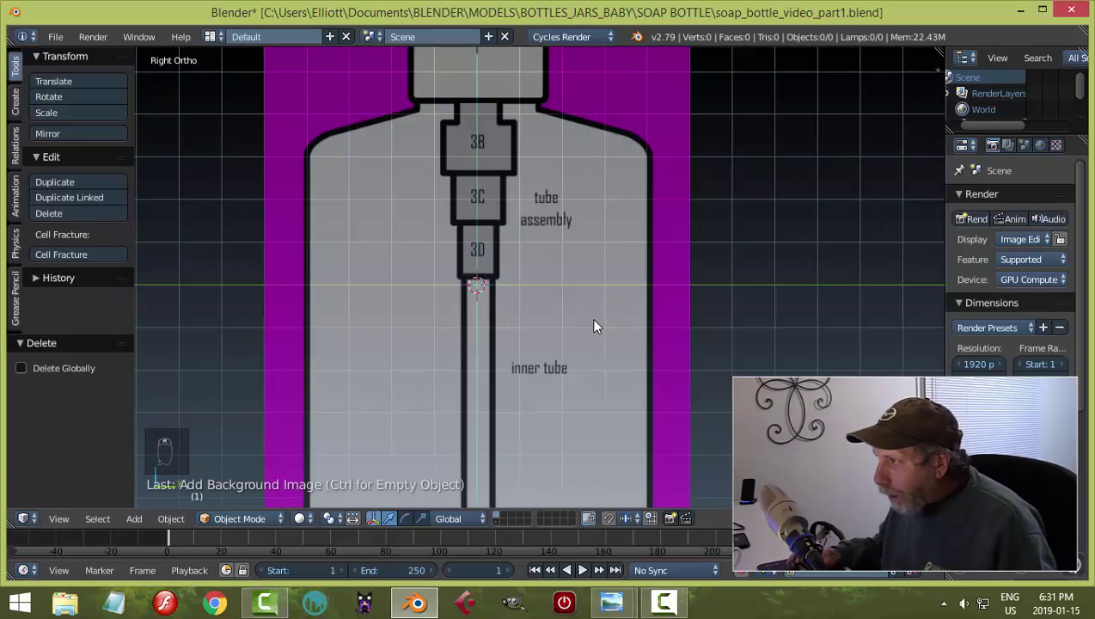
pyautogui.scroll(2, 596, 327)
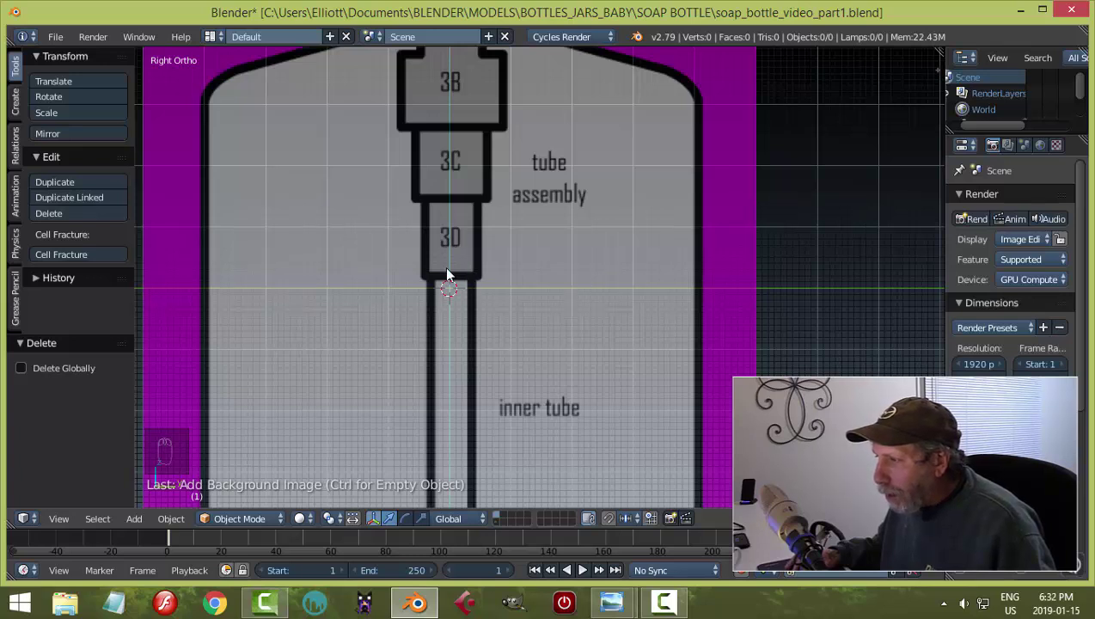
pyautogui.scroll(-3, 535, 318)
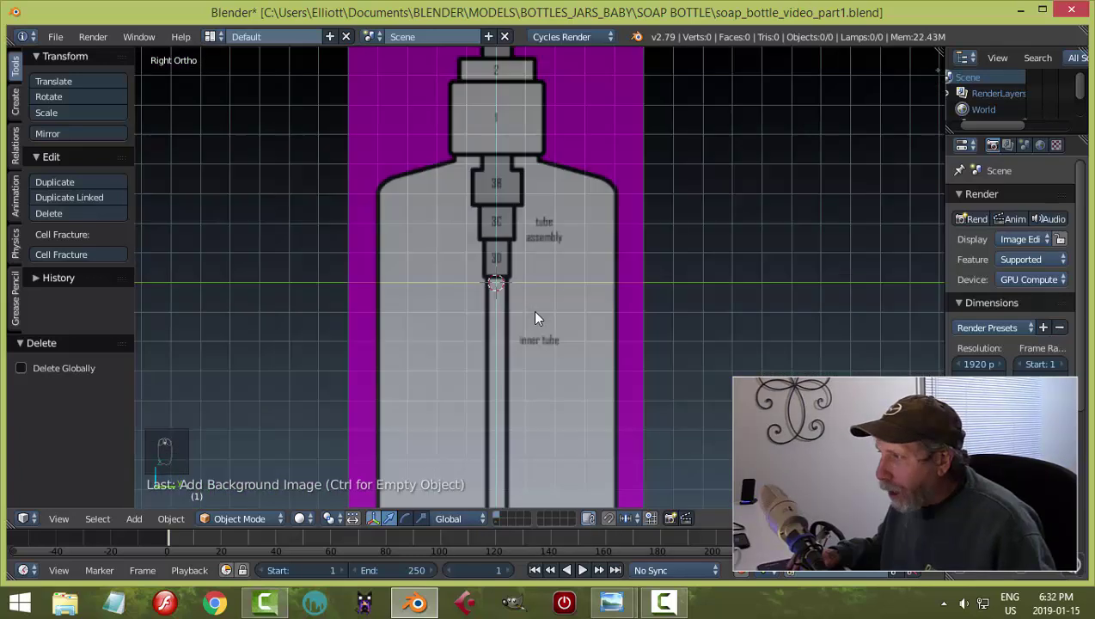
pyautogui.scroll(-2, 535, 318)
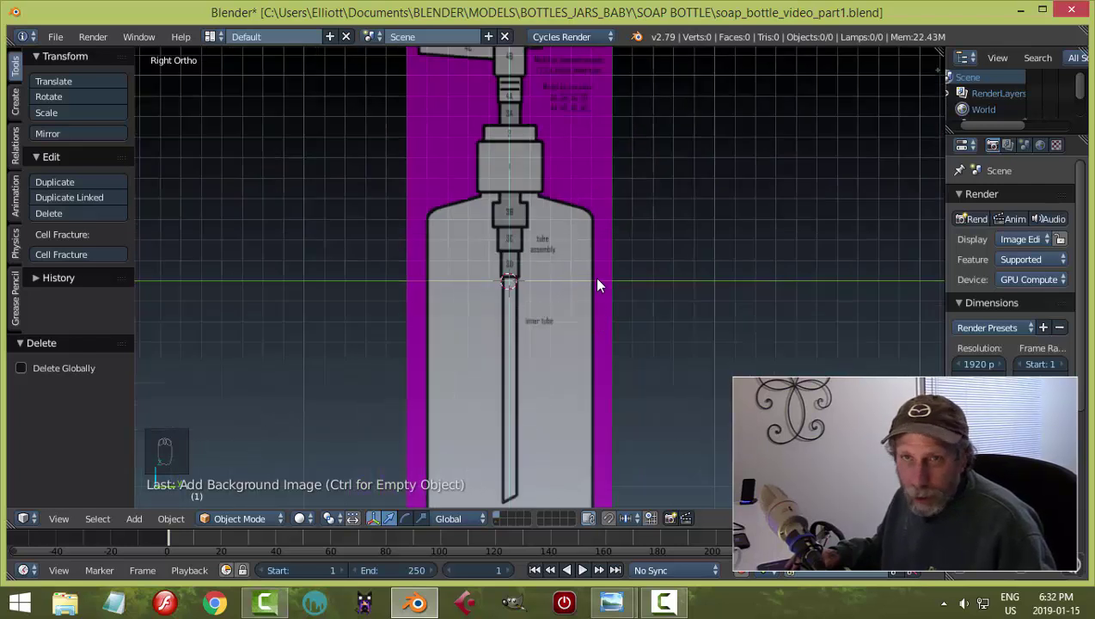
pyautogui.scroll(-2, 594, 231)
pyautogui.scroll(1, 600, 251)
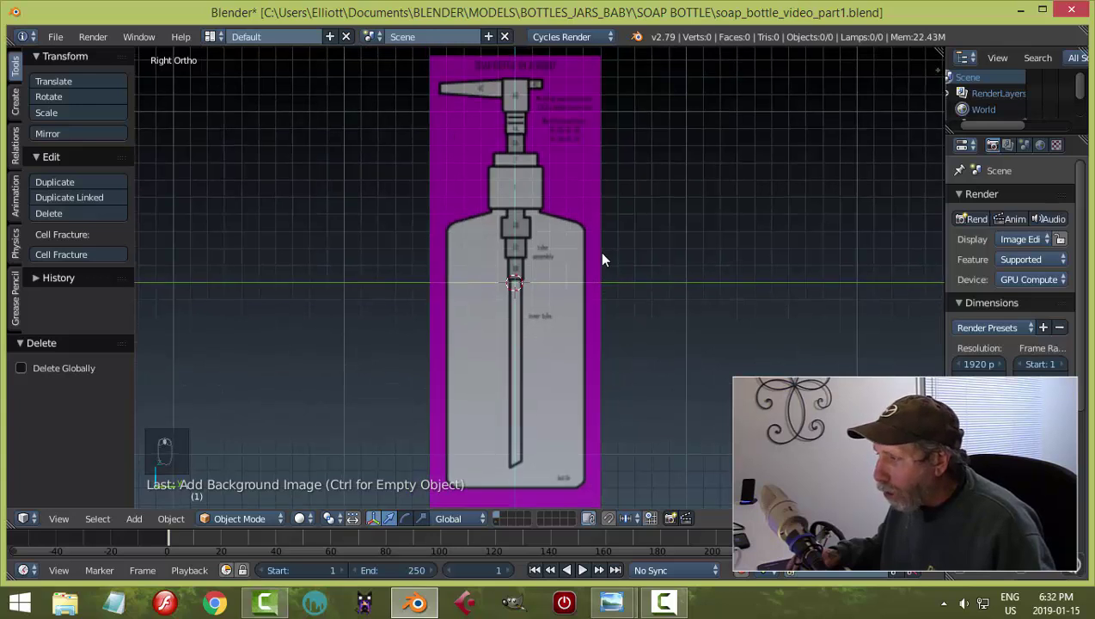
pyautogui.keyDown('shift'); pyautogui.scroll(-1, 609, 221); pyautogui.keyUp('shift')
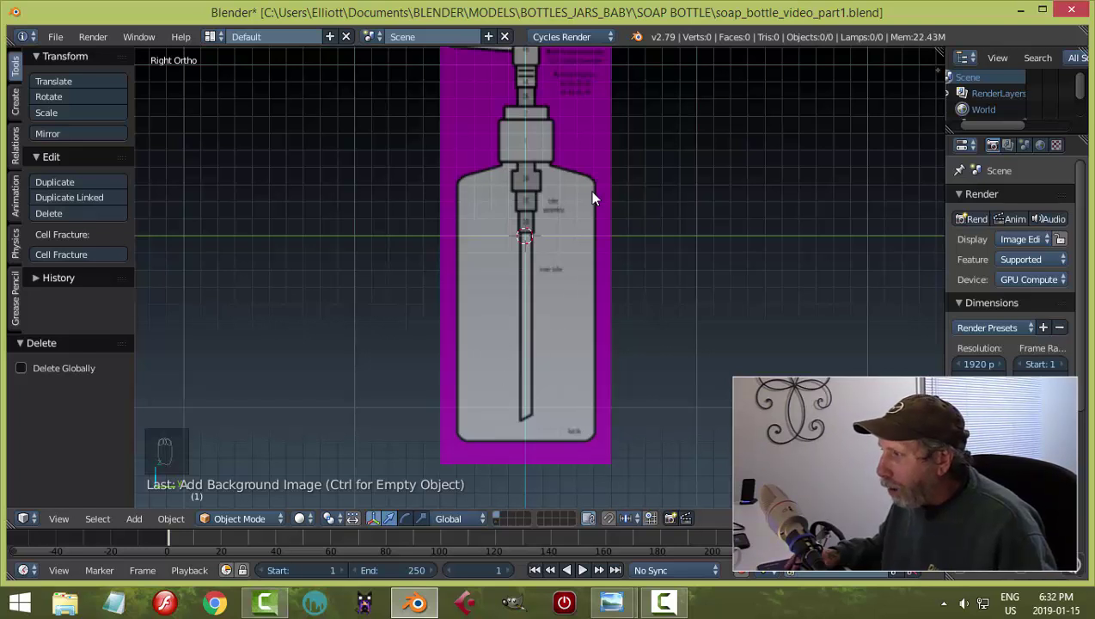
# Examine the numbered pump and cap parts and read the notes on which pieces to model separately or as one.
pyautogui.scroll(6, 601, 271)
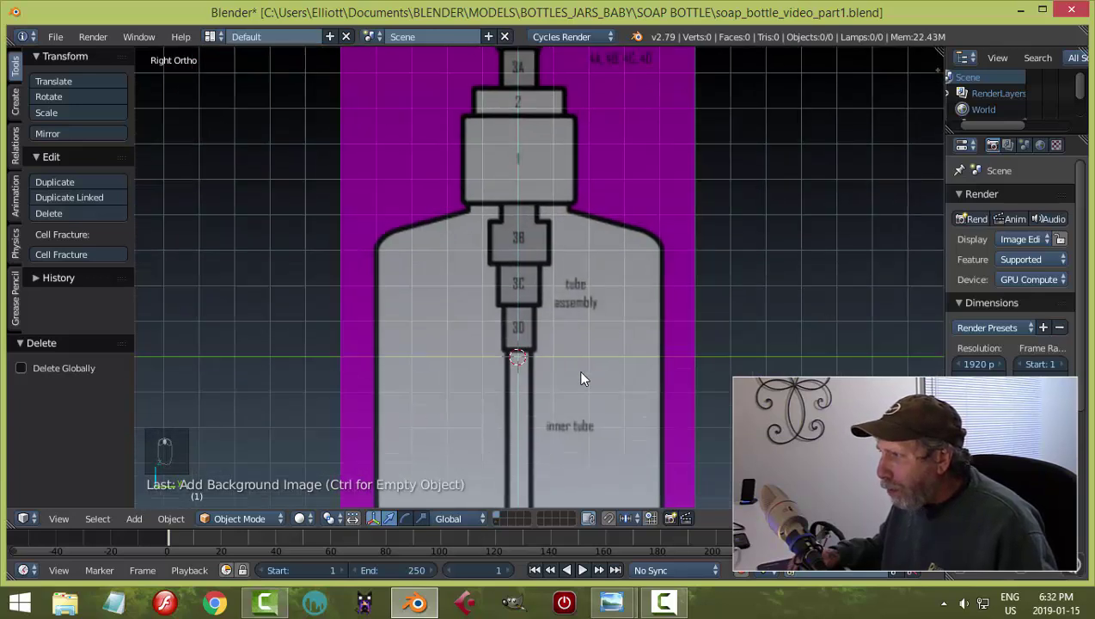
pyautogui.keyDown('shift'); pyautogui.moveTo(589, 269); pyautogui.dragTo(589, 391, button='middle'); pyautogui.keyUp('shift')
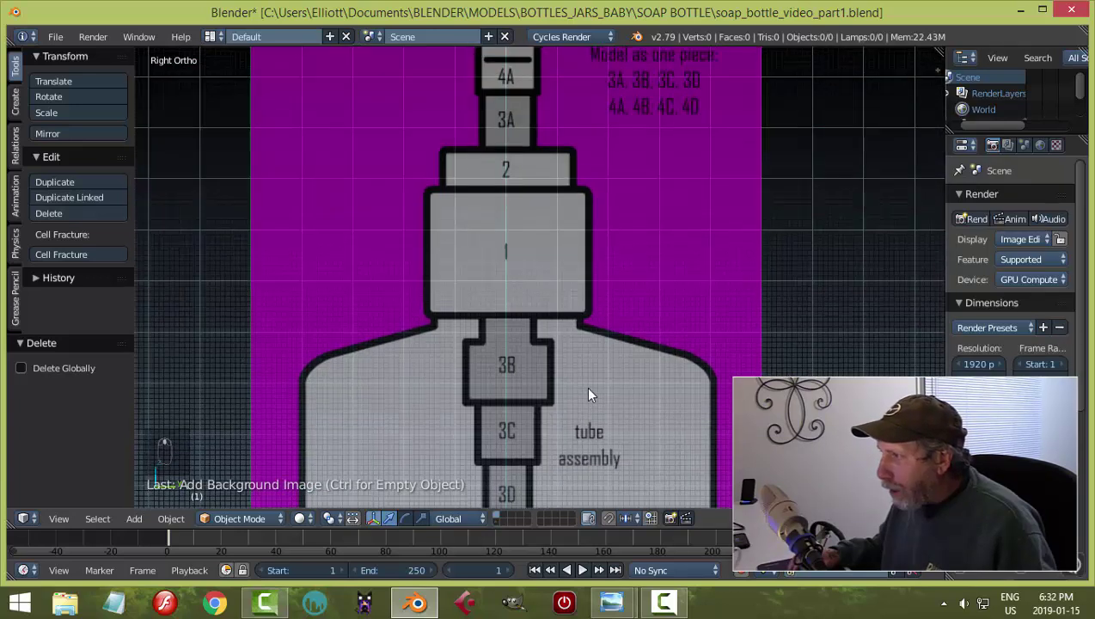
pyautogui.scroll(-1, 621, 308)
pyautogui.keyDown('shift'); pyautogui.moveTo(621, 308); pyautogui.dragTo(616, 387, button='middle'); pyautogui.keyUp('shift')
pyautogui.keyDown('shift'); pyautogui.scroll(1, 615, 386); pyautogui.keyUp('shift')
pyautogui.keyDown('shift'); pyautogui.scroll(-1, 619, 366); pyautogui.keyUp('shift')
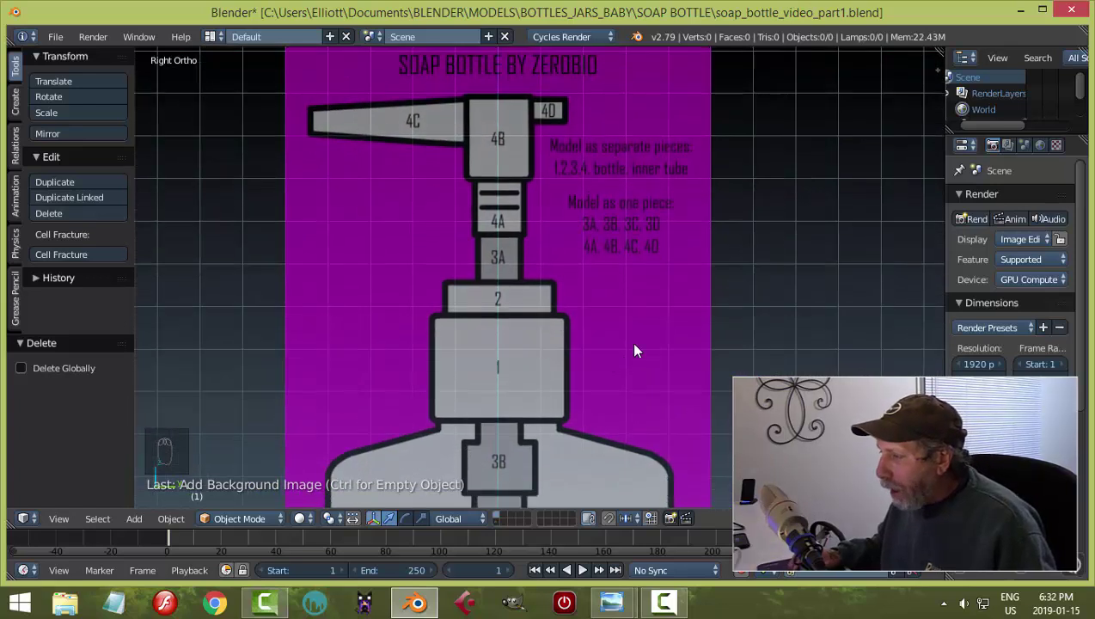
pyautogui.scroll(1, 635, 350)
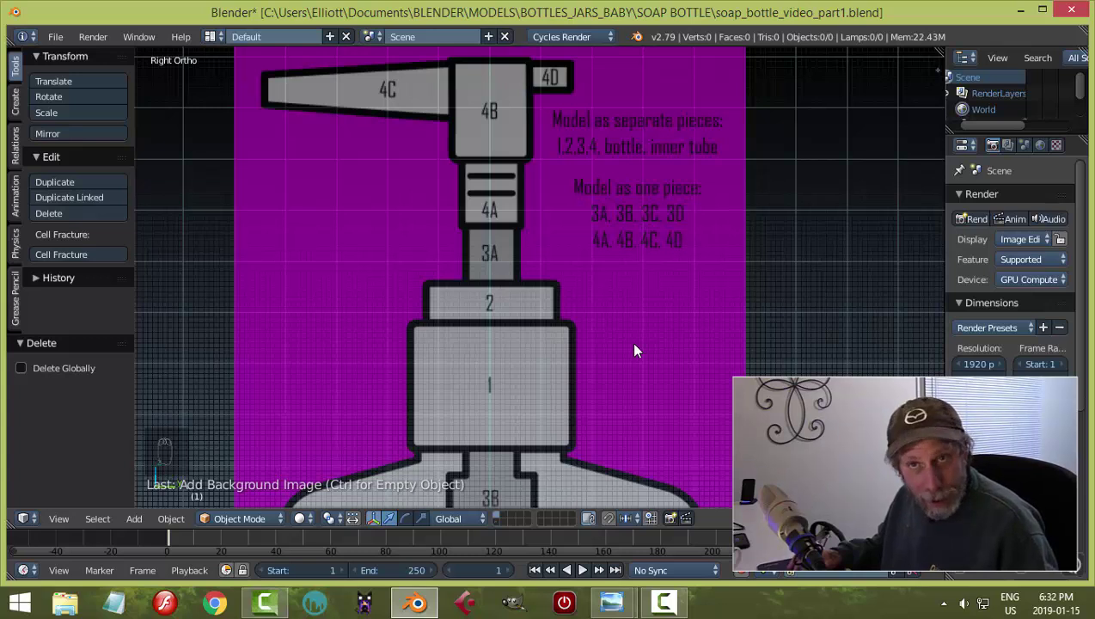
pyautogui.scroll(1, 634, 350)
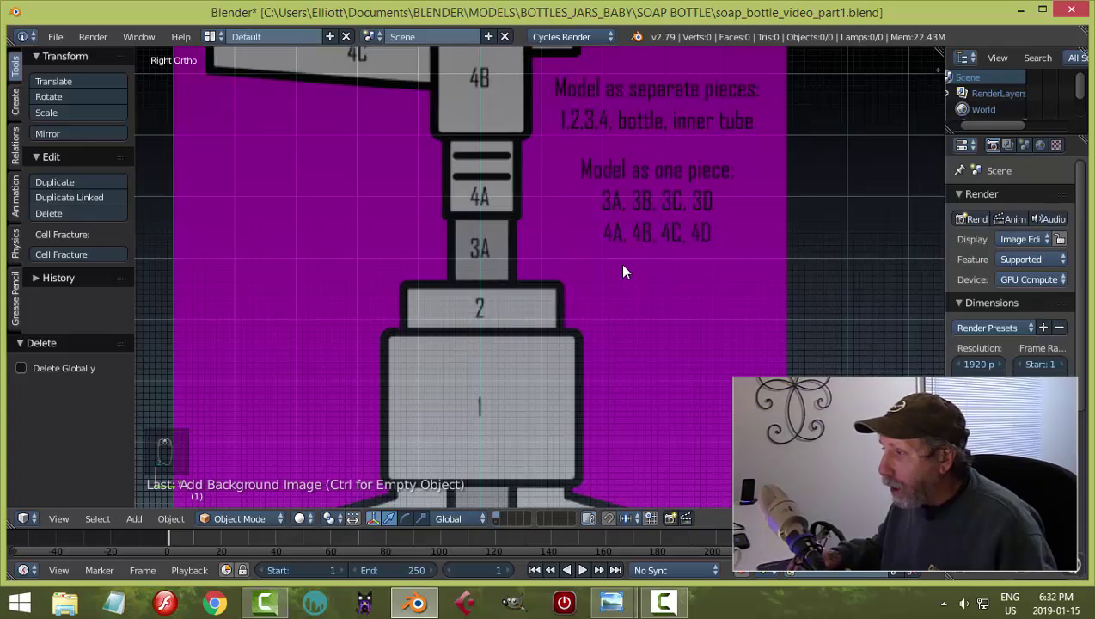
pyautogui.keyDown('shift'); pyautogui.moveTo(624, 269); pyautogui.dragTo(617, 393, button='middle'); pyautogui.keyUp('shift')
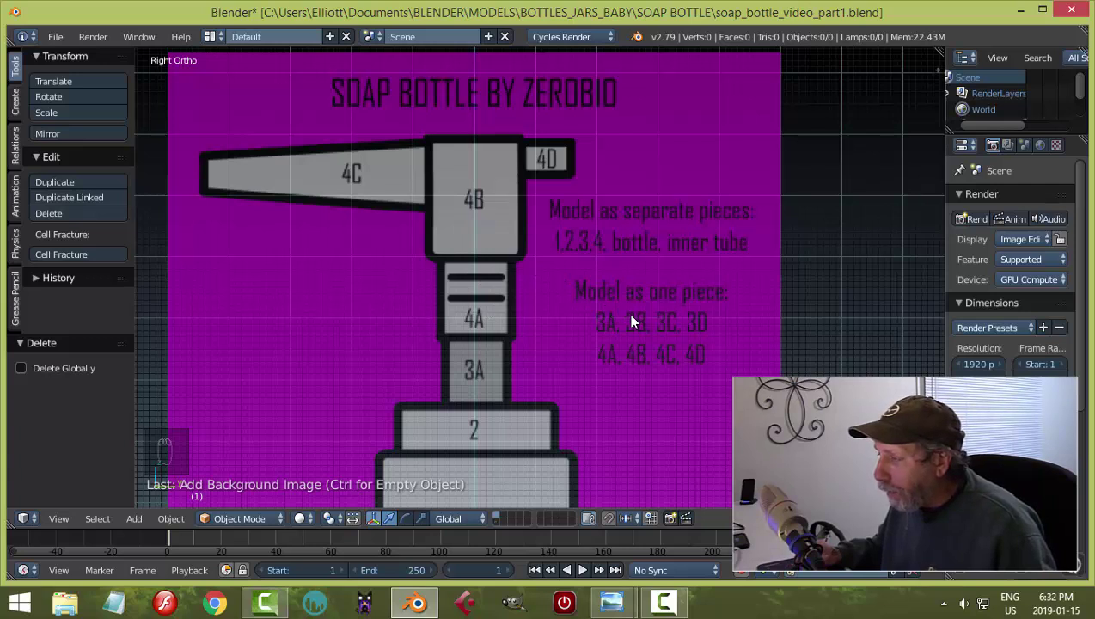
pyautogui.scroll(-3, 628, 318)
pyautogui.scroll(3, 627, 343)
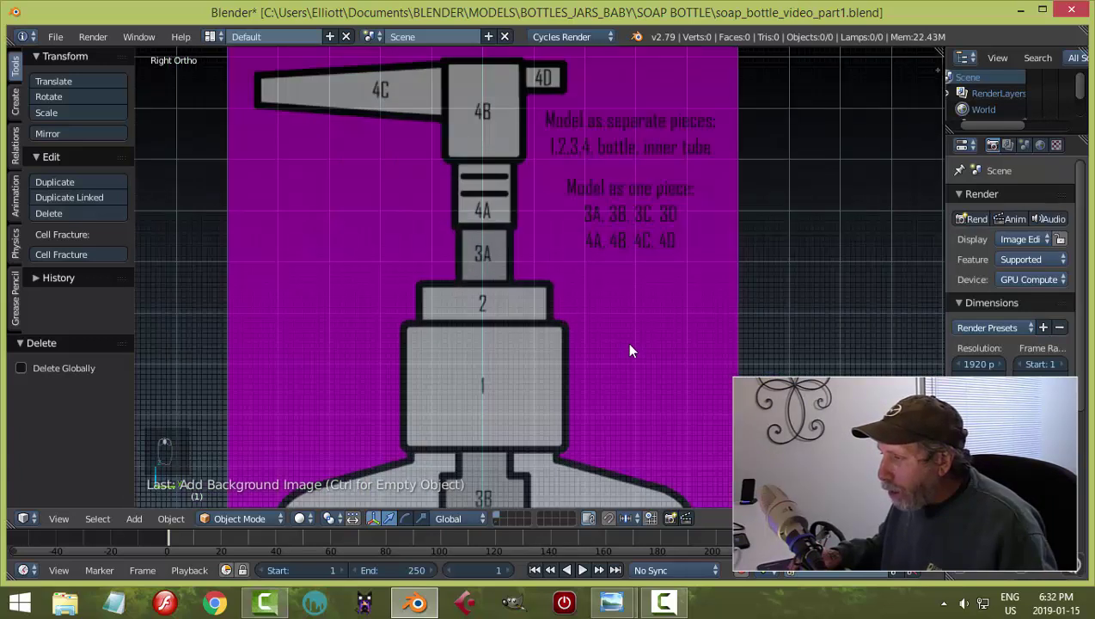
pyautogui.scroll(2, 629, 349)
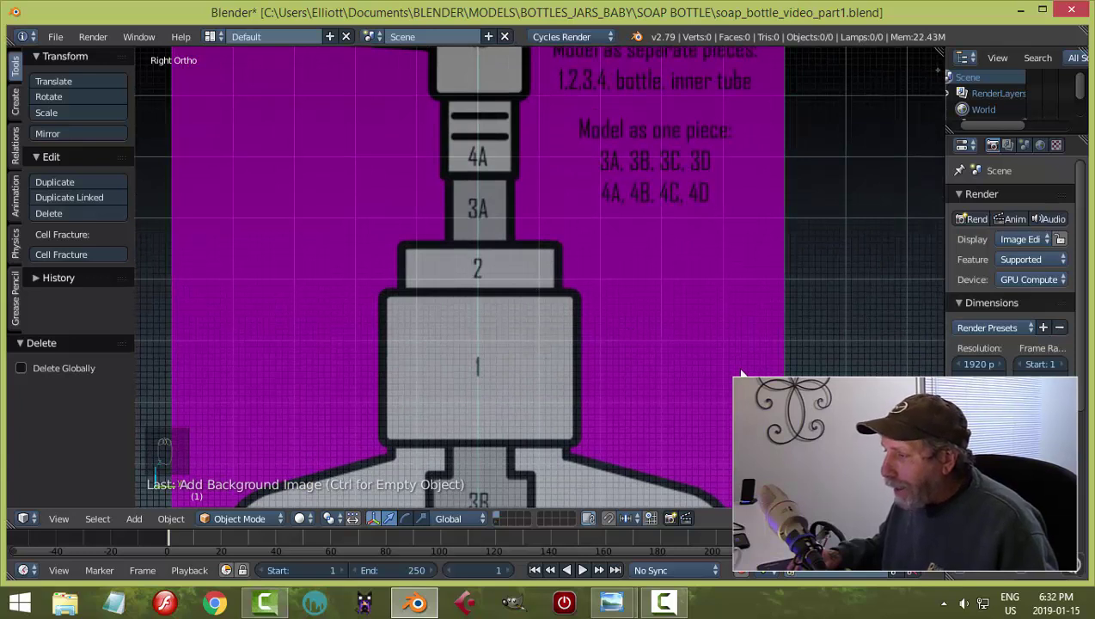
pyautogui.scroll(-3, 641, 397)
pyautogui.scroll(1, 649, 361)
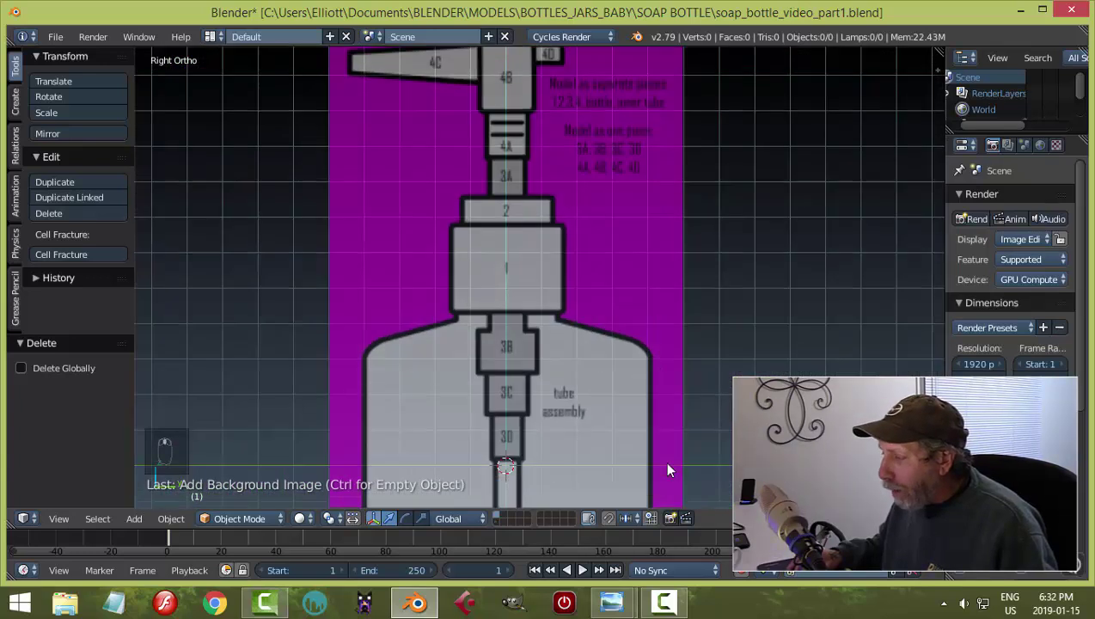
pyautogui.scroll(3, 570, 322)
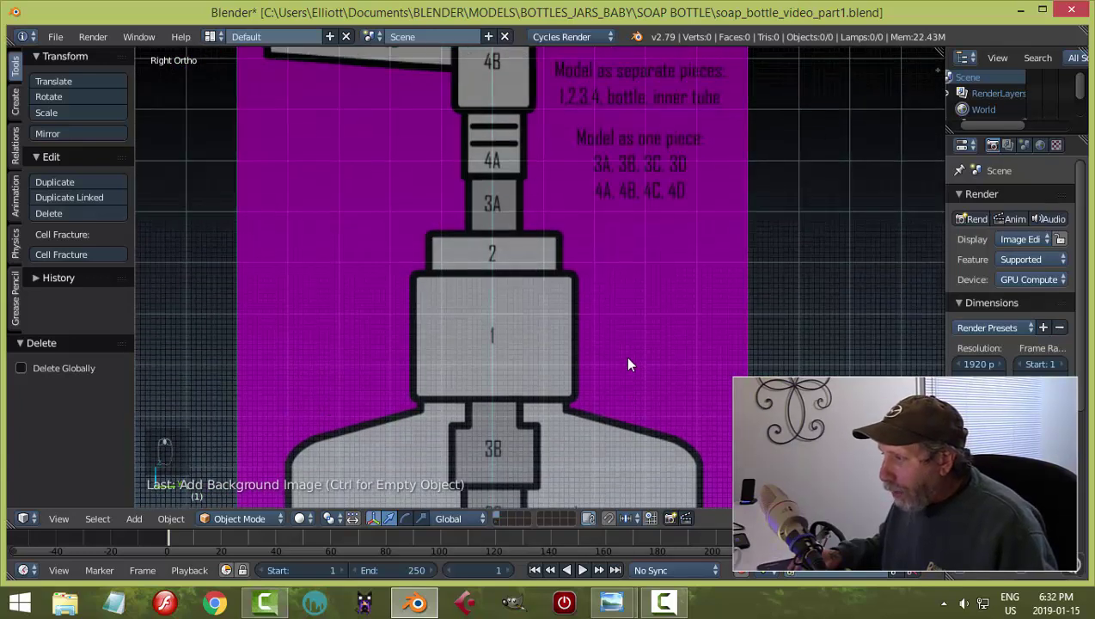
pyautogui.scroll(-1, 538, 338)
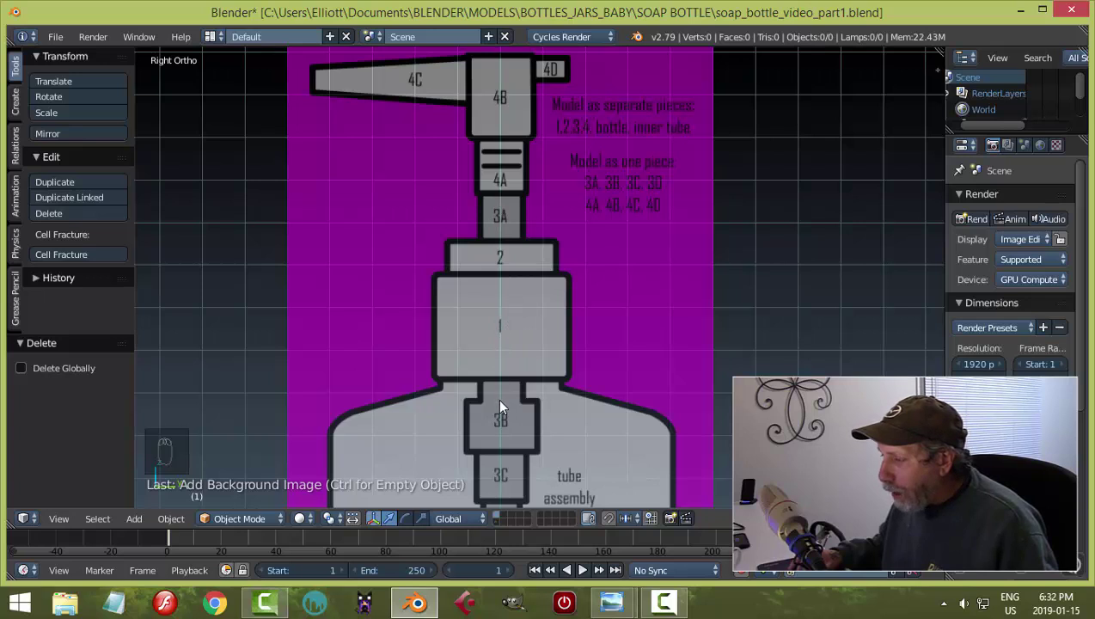
# Examine tube assembly parts 3B, 3C and 3D and the inner tube down to the bottle's base in the reference.
pyautogui.keyDown('shift'); pyautogui.moveTo(609, 411); pyautogui.dragTo(613, 227, button='middle'); pyautogui.keyUp('shift')
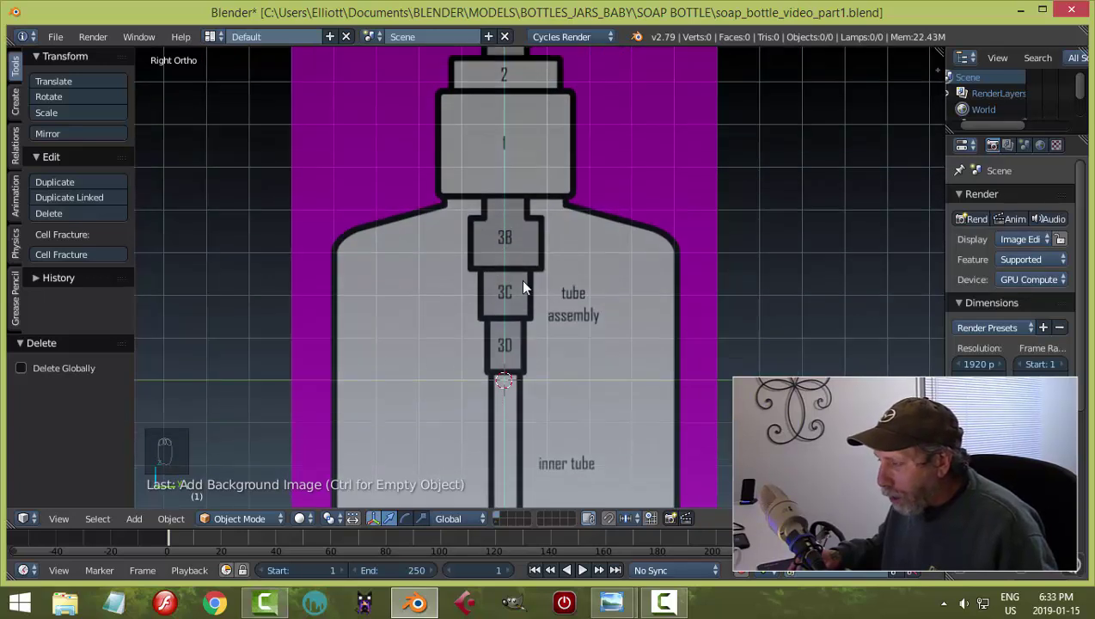
pyautogui.scroll(-2, 578, 370)
pyautogui.keyDown('shift'); pyautogui.moveTo(581, 374); pyautogui.dragTo(564, 337, button='middle'); pyautogui.keyUp('shift')
pyautogui.scroll(-1, 529, 287)
pyautogui.scroll(2, 584, 330)
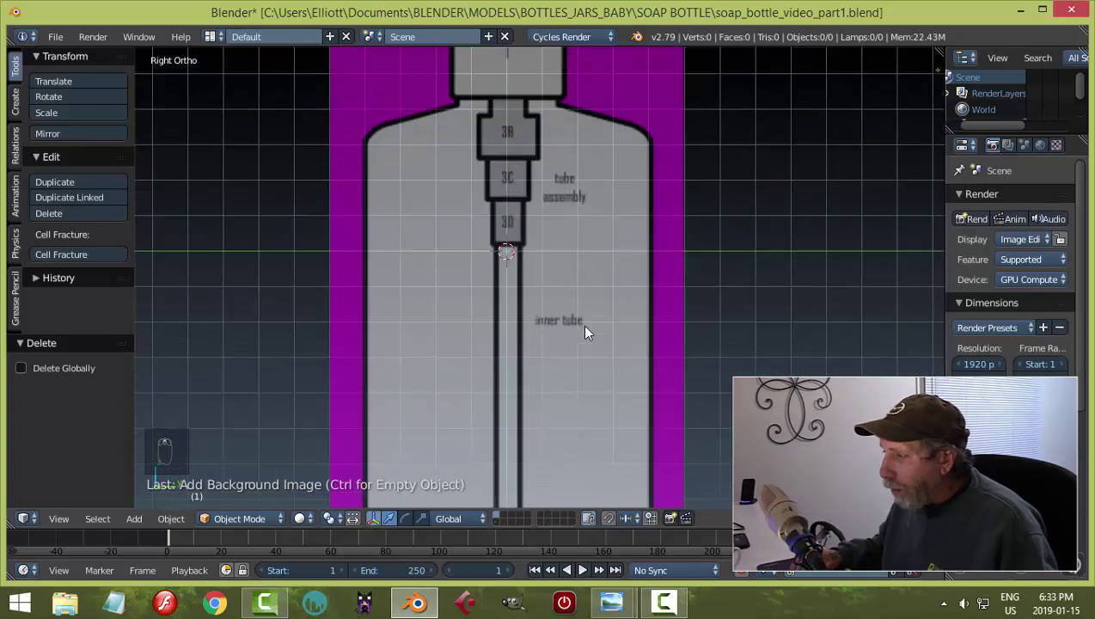
pyautogui.scroll(2, 592, 333)
pyautogui.scroll(-4, 592, 332)
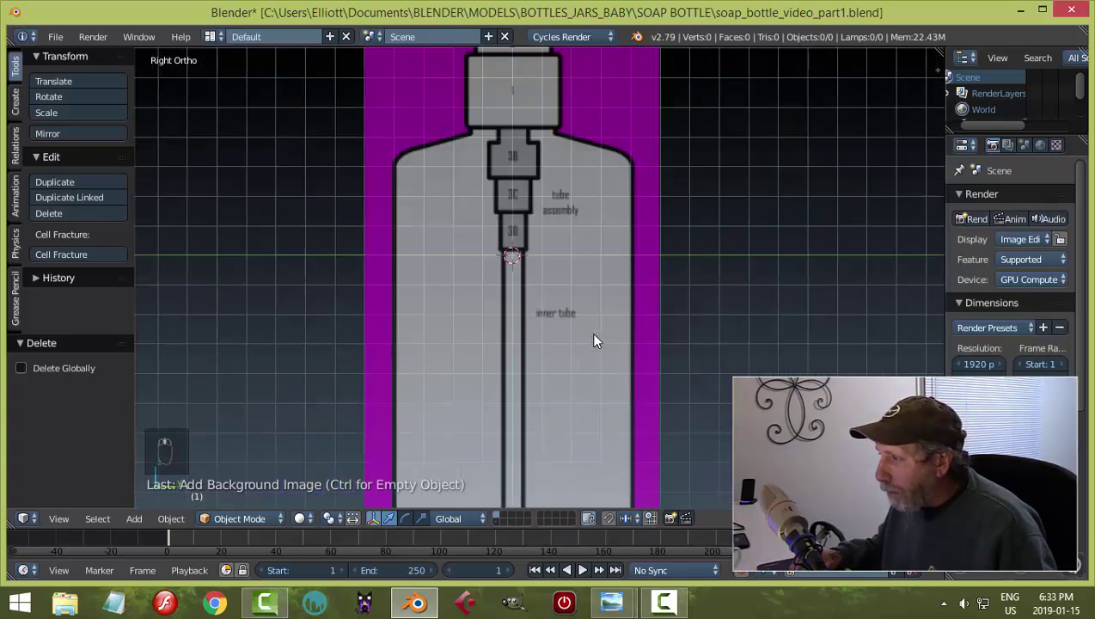
pyautogui.scroll(-2, 594, 342)
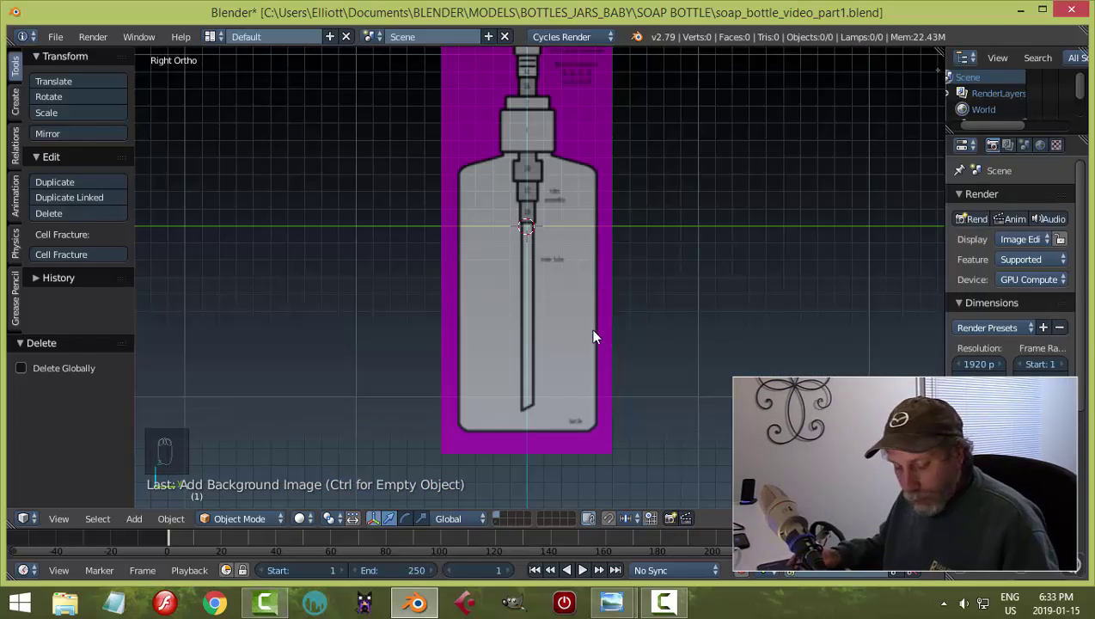
# Add a cylinder mesh at the 3D cursor.
pyautogui.hotkey('shift', 'a')
pyautogui.moveTo(593, 334)
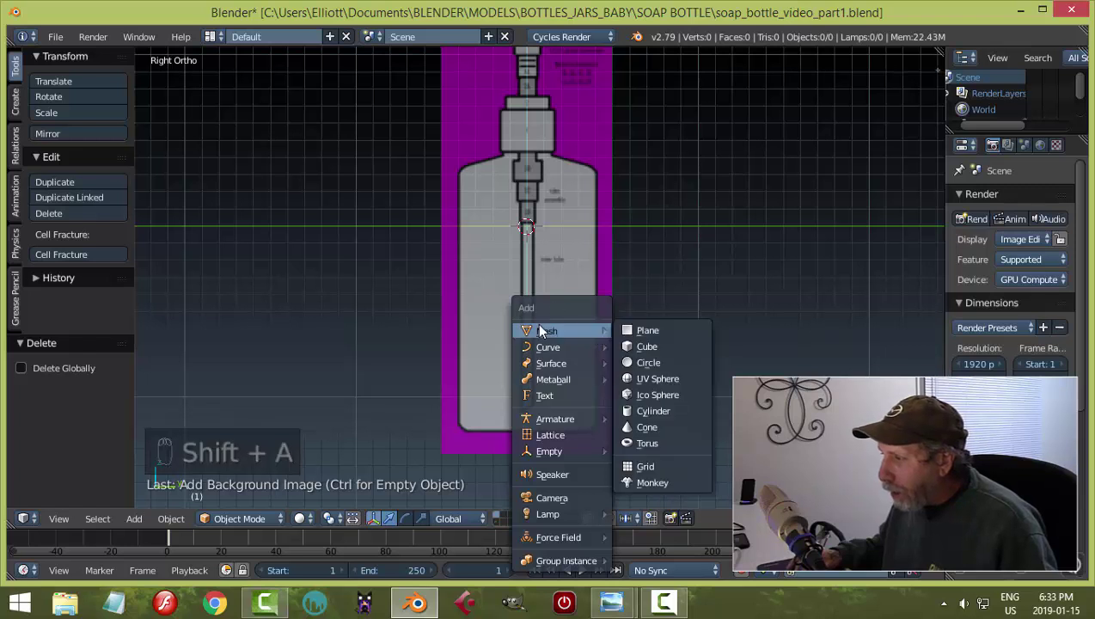
pyautogui.click(654, 412)
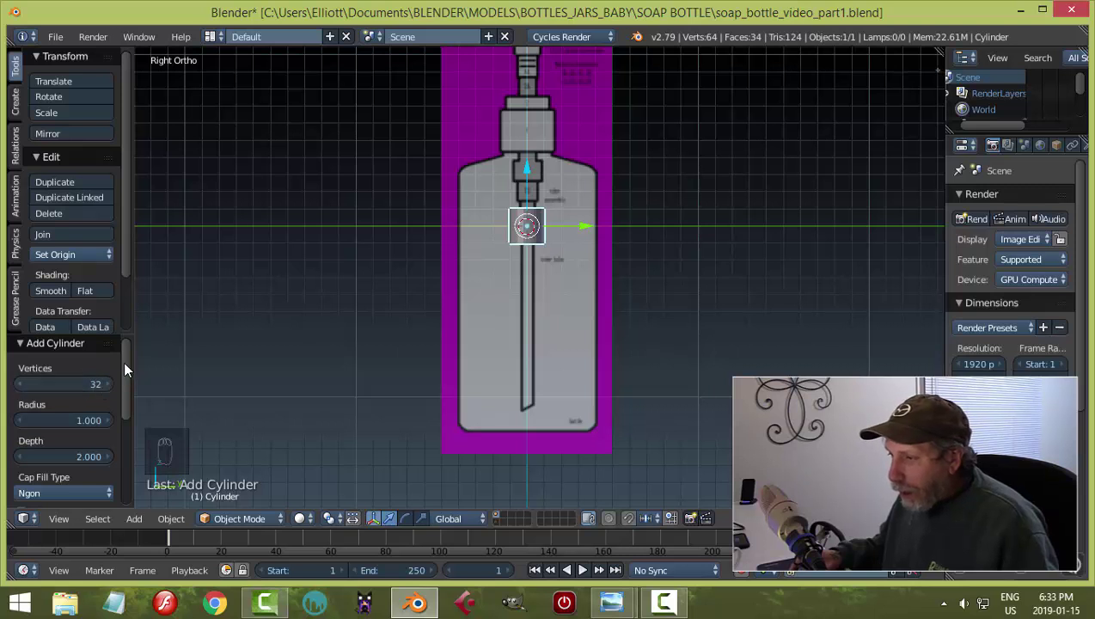
# Set the new cylinder's cap fill type to Nothing and inspect its open ends.
pyautogui.moveTo(123, 361); pyautogui.dragTo(126, 400)
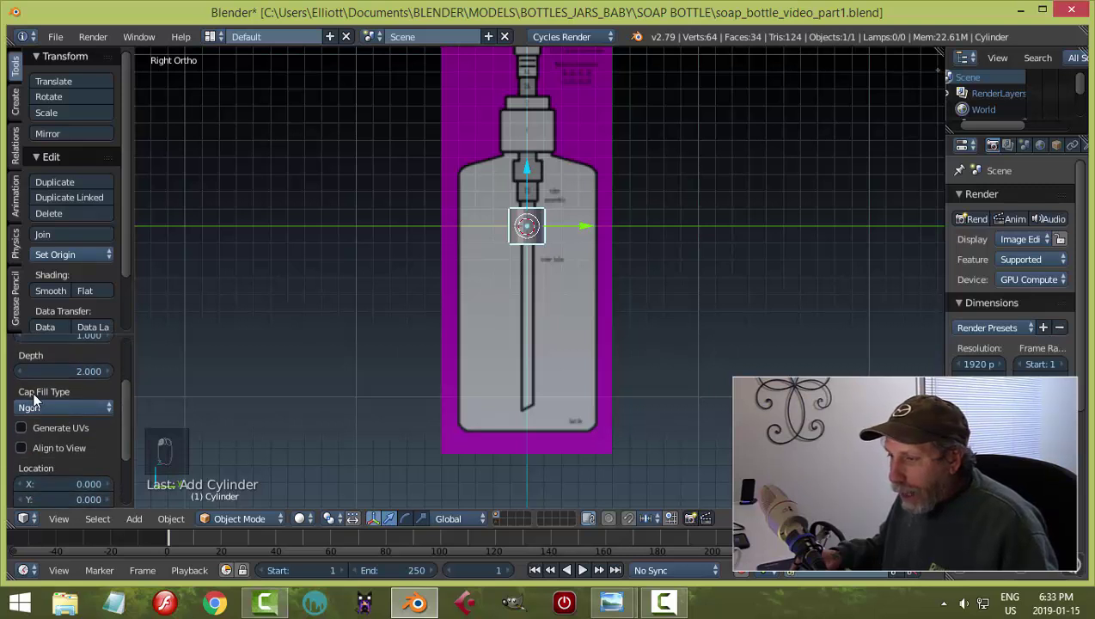
pyautogui.moveTo(608, 281); pyautogui.dragTo(589, 318, button='middle')
pyautogui.scroll(5, 528, 133)
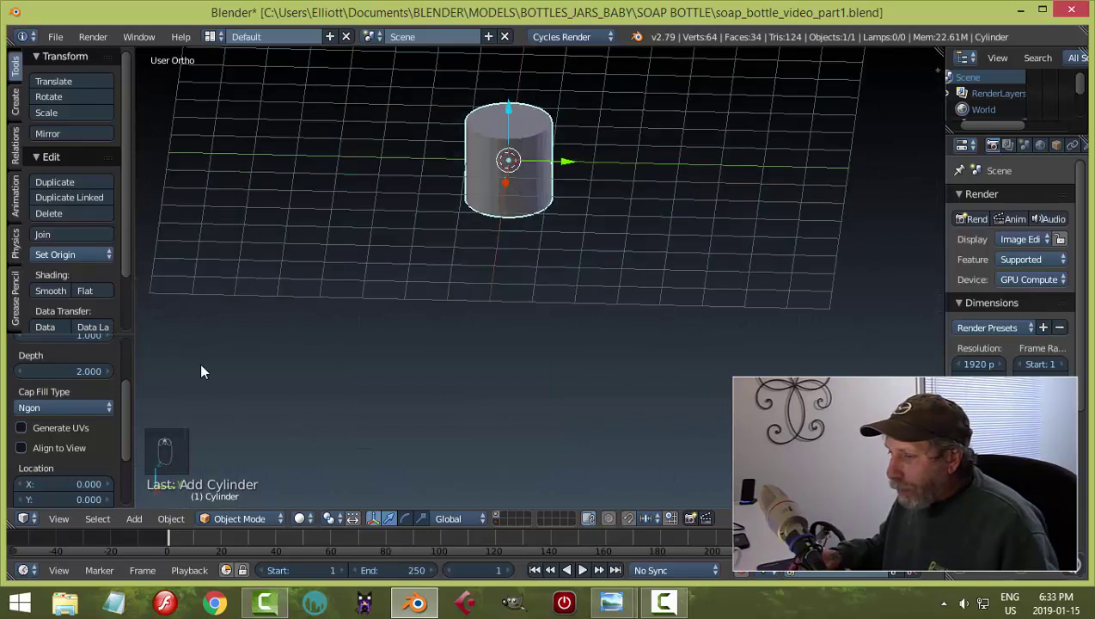
pyautogui.click(56, 404)
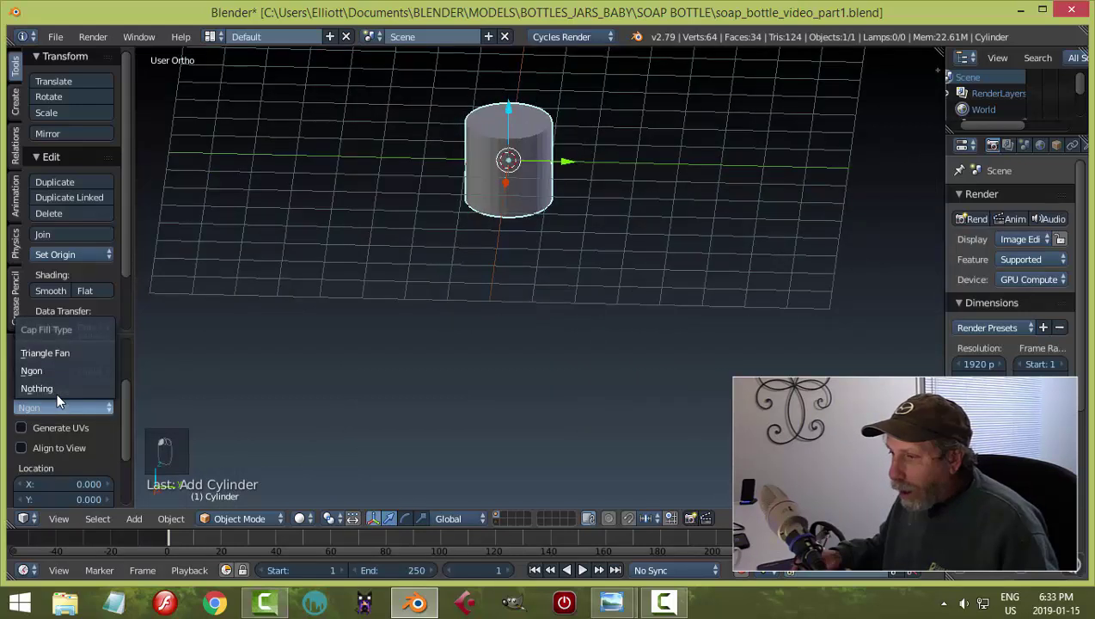
pyautogui.click(56, 388)
pyautogui.moveTo(542, 321)
pyautogui.mouseDown(button='middle')
pyautogui.moveTo(580, 183)
pyautogui.moveTo(574, 288)
pyautogui.moveTo(565, 316)
pyautogui.moveTo(563, 210)
pyautogui.moveTo(567, 313)
pyautogui.moveTo(543, 318)
pyautogui.mouseUp(button='middle')
pyautogui.scroll(-3, 542, 314)
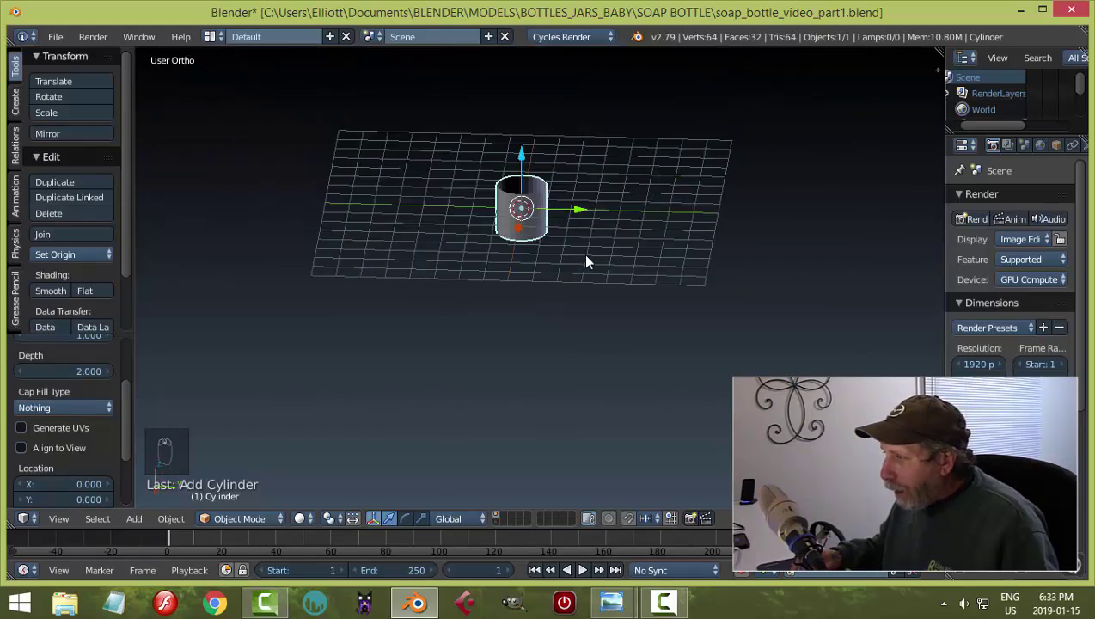
pyautogui.moveTo(585, 269); pyautogui.dragTo(585, 291, button='middle')
pyautogui.scroll(2, 585, 291)
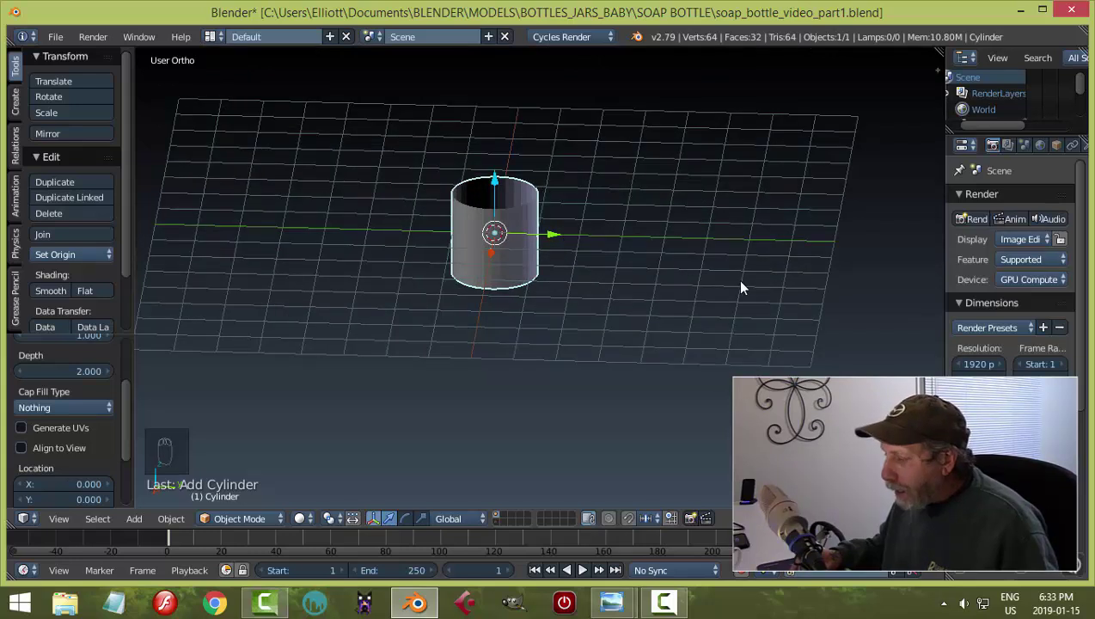
# Turn off the Grid Floor in the 3D viewport's display settings.
pyautogui.press('n')
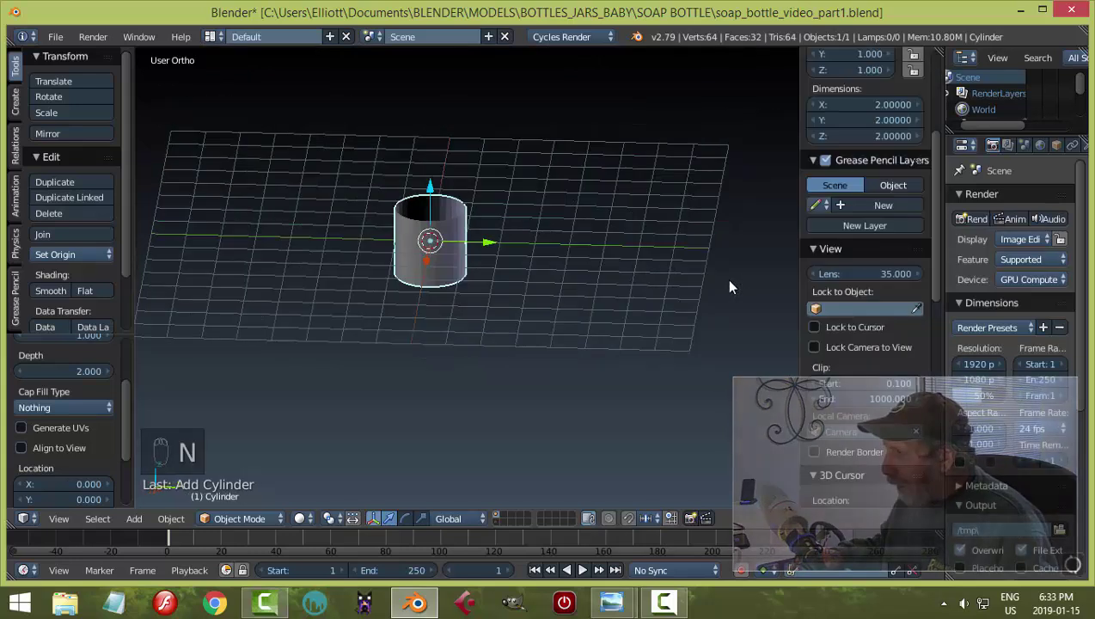
pyautogui.click(810, 248)
pyautogui.click(813, 267)
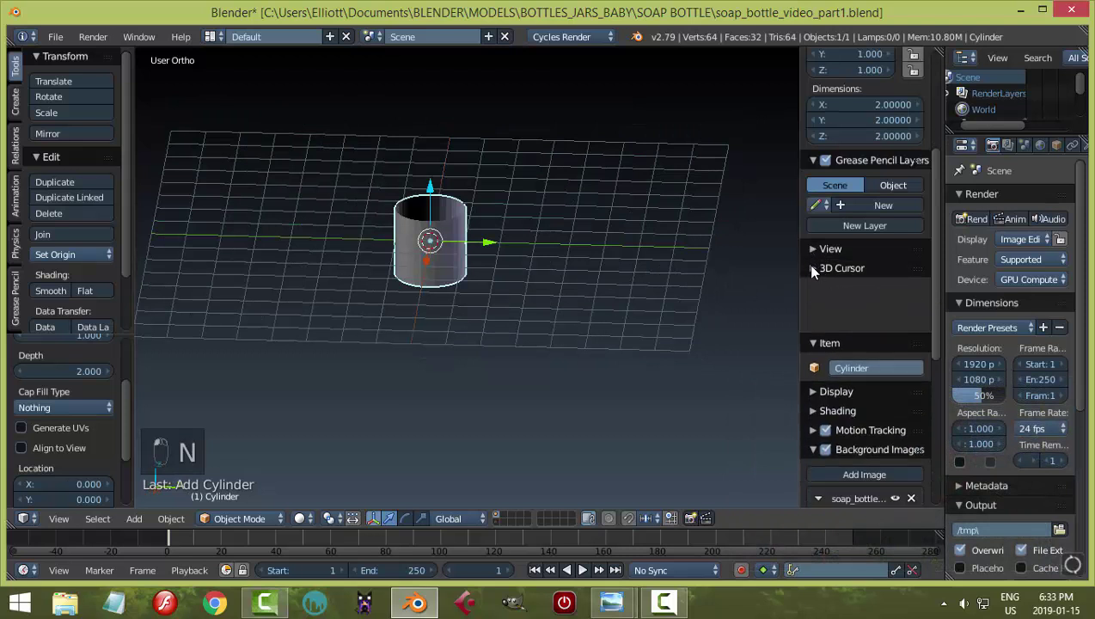
pyautogui.scroll(-3, 817, 293)
pyautogui.click(814, 272)
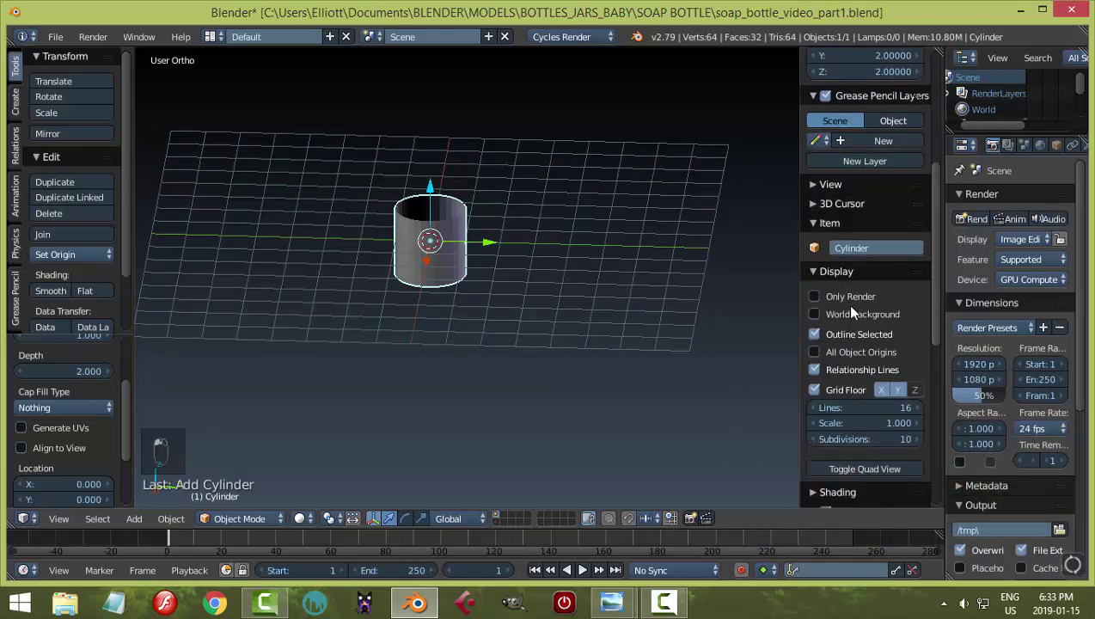
pyautogui.click(839, 388)
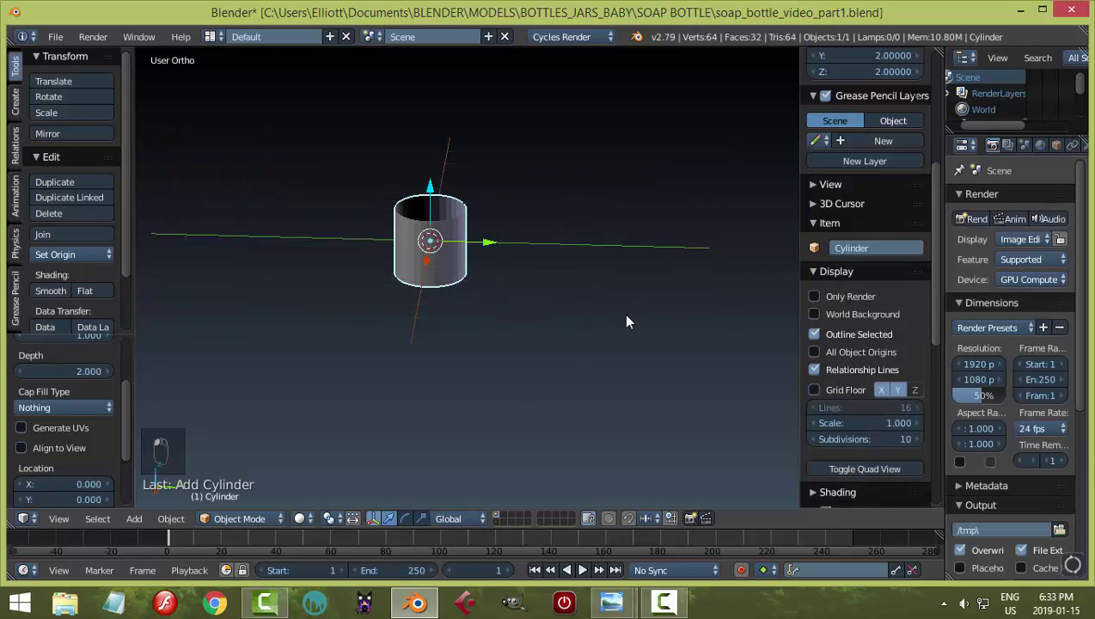
pyautogui.press('n')
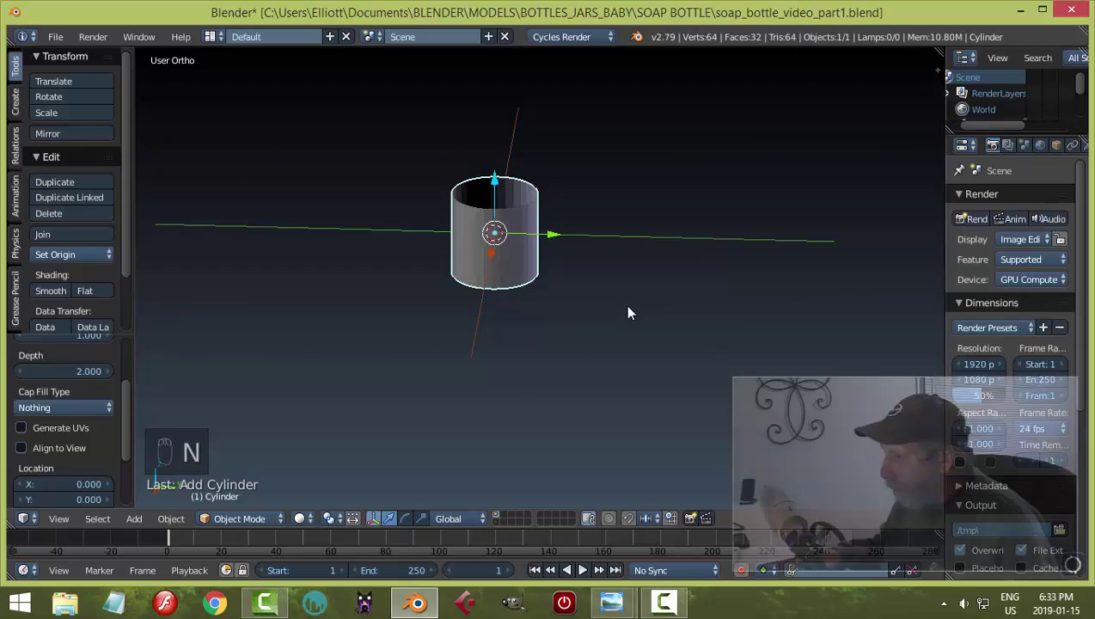
# Compare the cylinder with the bottle reference in right orthographic view, checking it against the rotated and perspective views.
pyautogui.press('KP_3')
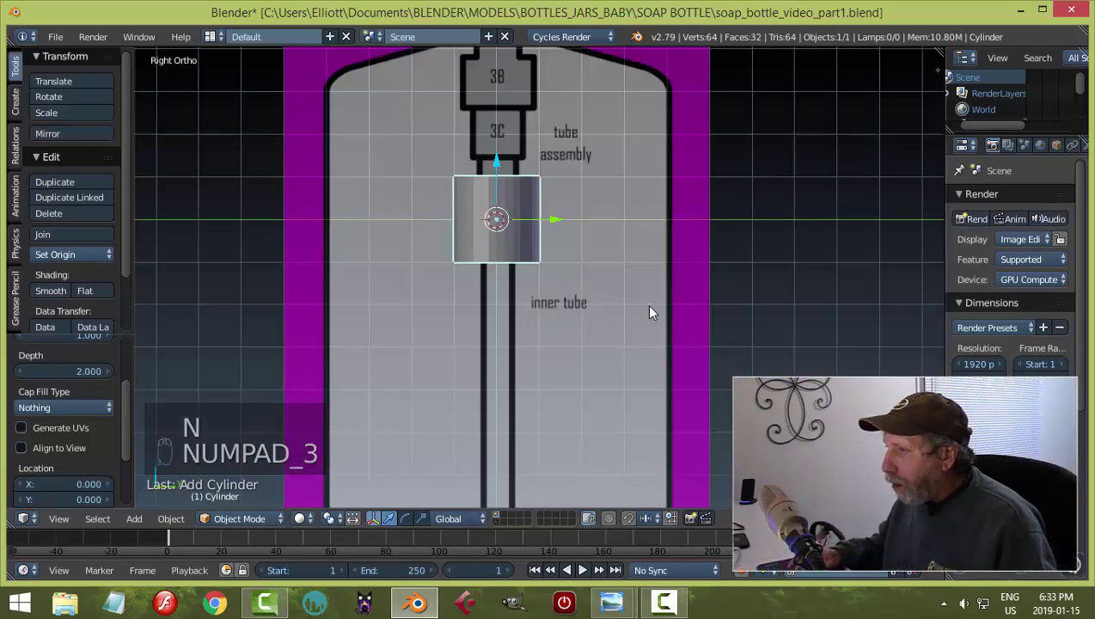
pyautogui.moveTo(664, 301); pyautogui.dragTo(604, 318, button='middle')
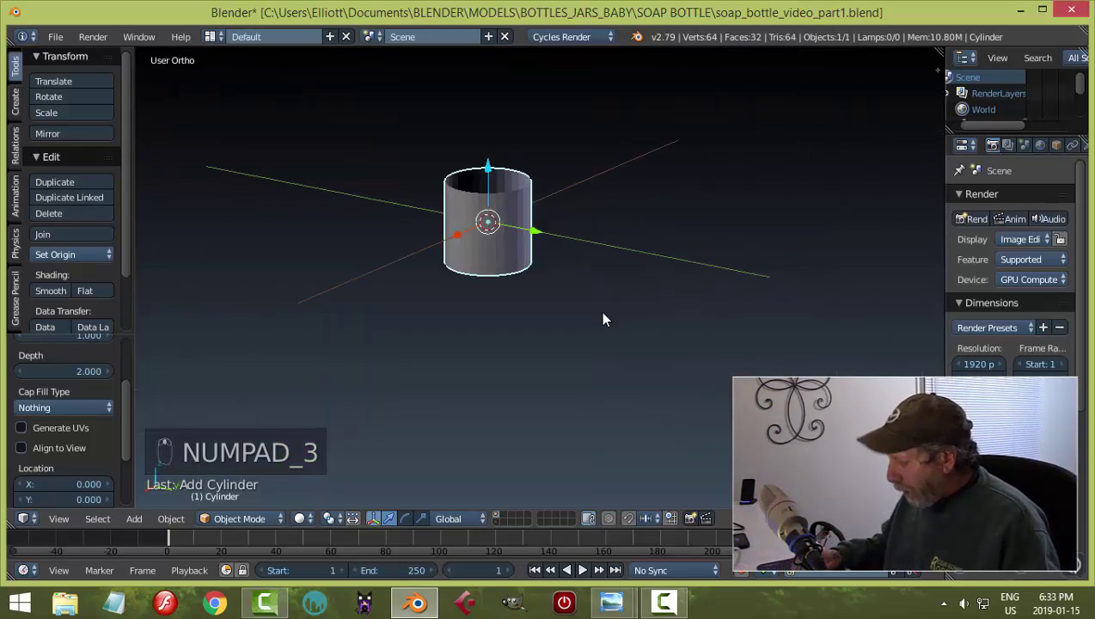
pyautogui.press('KP_3')
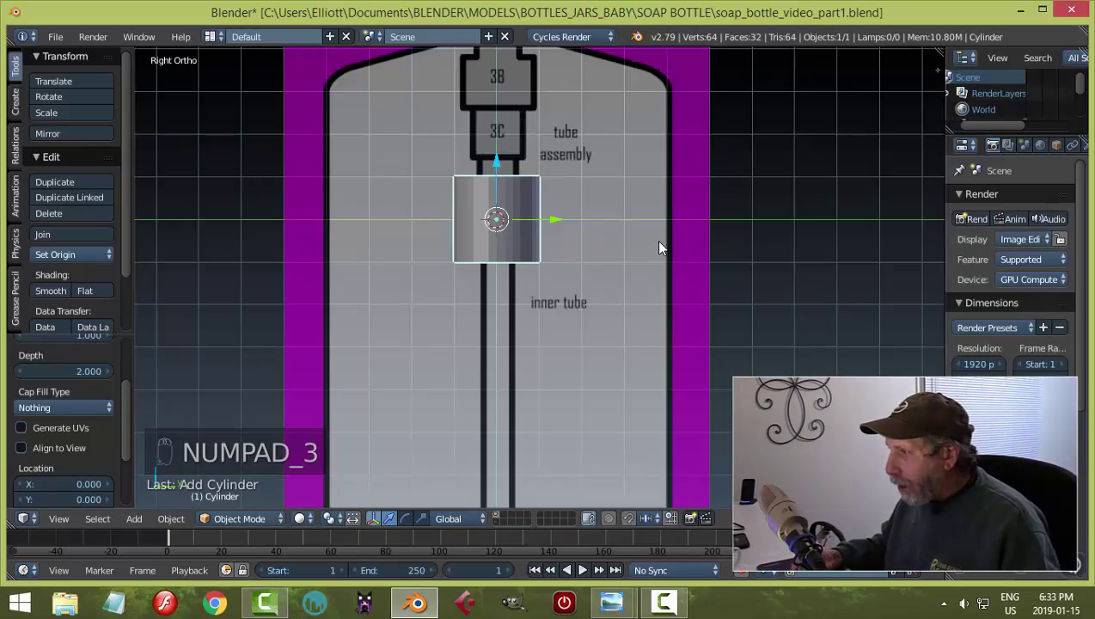
pyautogui.moveTo(658, 242); pyautogui.dragTo(633, 284, button='middle')
pyautogui.press('KP_3')
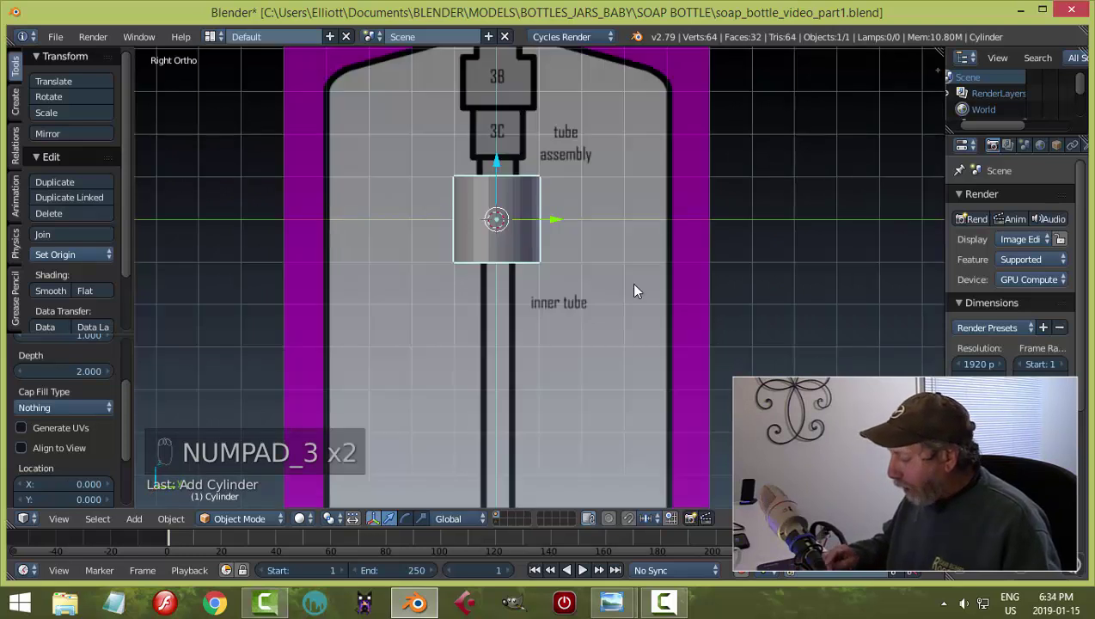
pyautogui.press('KP_5')
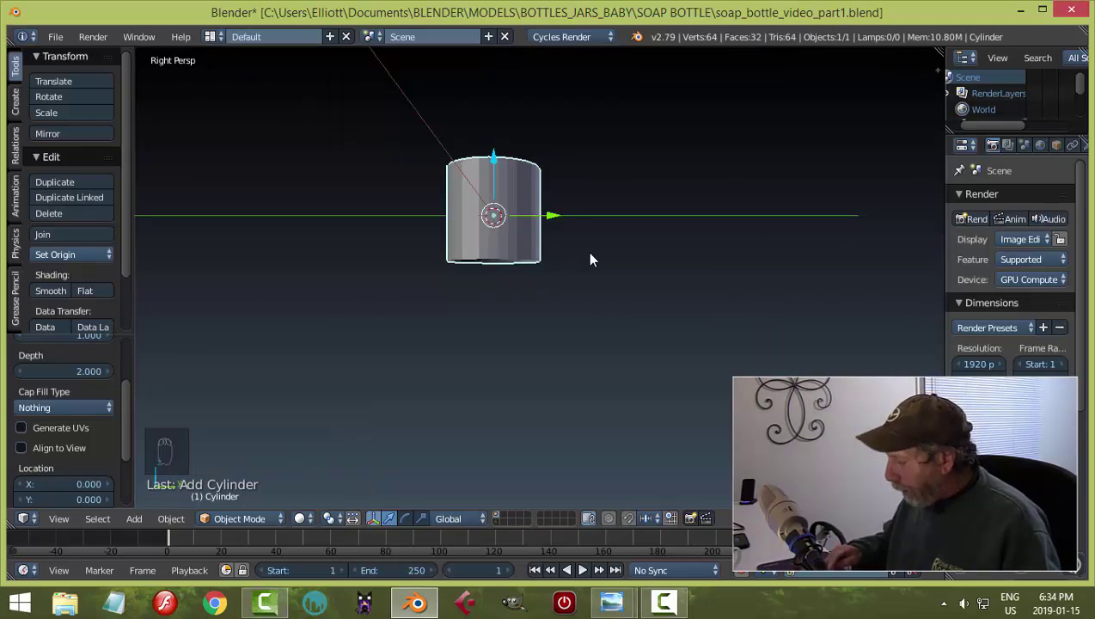
pyautogui.press('KP_5')
pyautogui.scroll(-3, 589, 270)
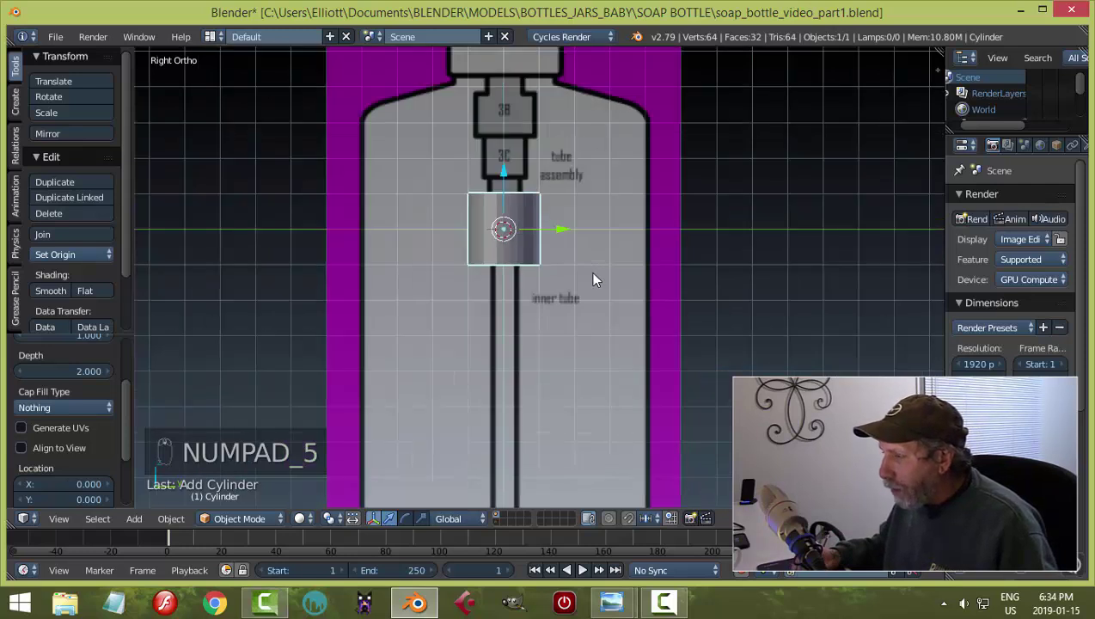
pyautogui.scroll(2, 593, 258)
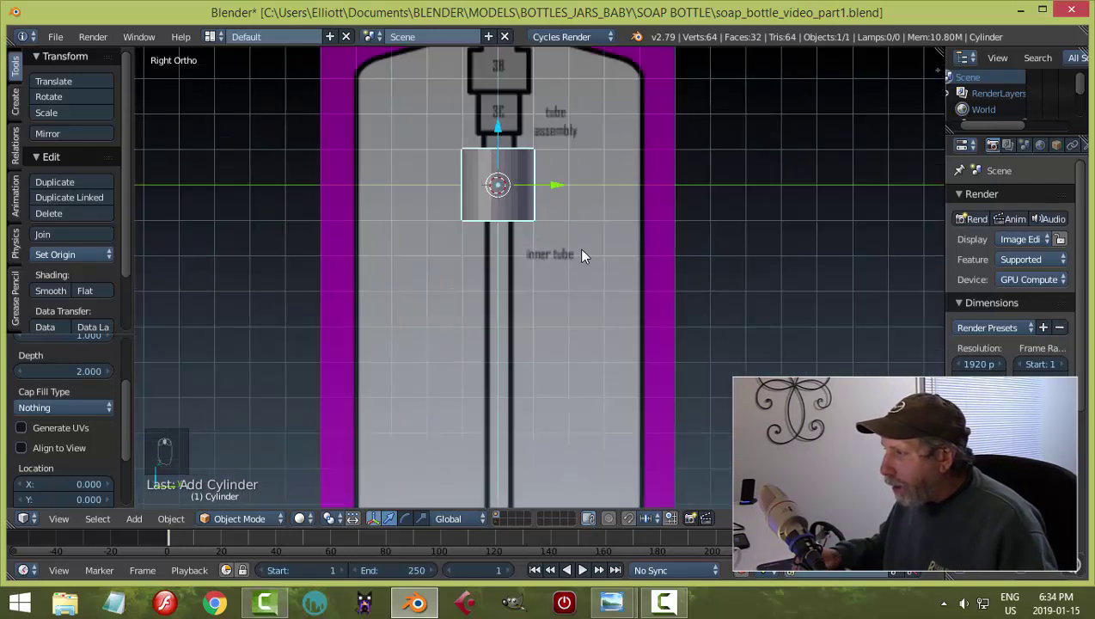
pyautogui.scroll(-2, 569, 232)
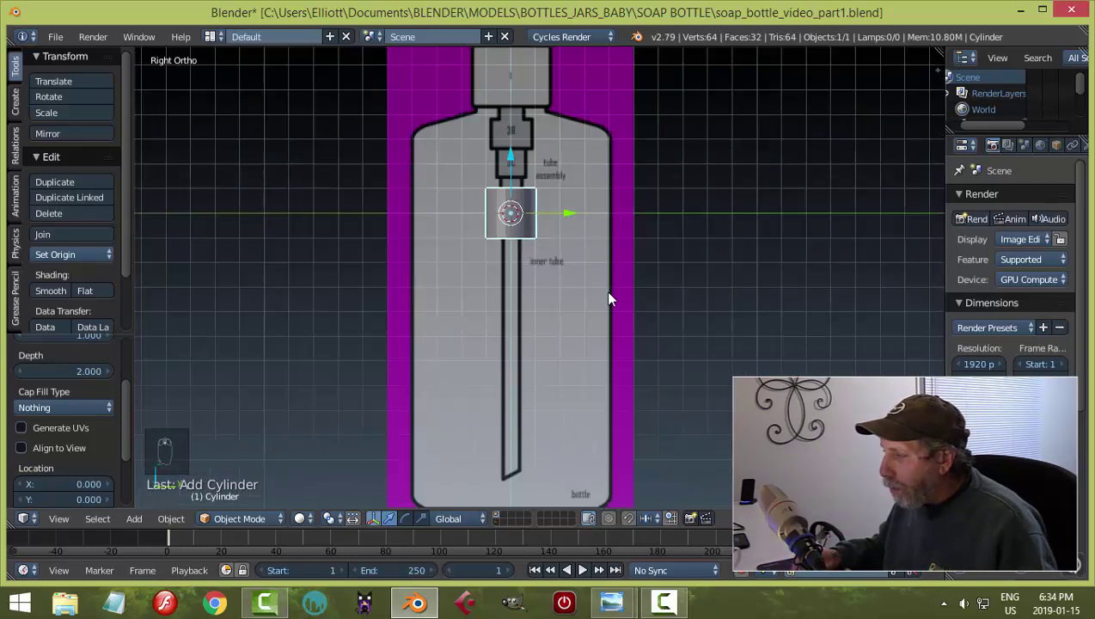
pyautogui.scroll(-1, 598, 267)
pyautogui.scroll(1, 597, 261)
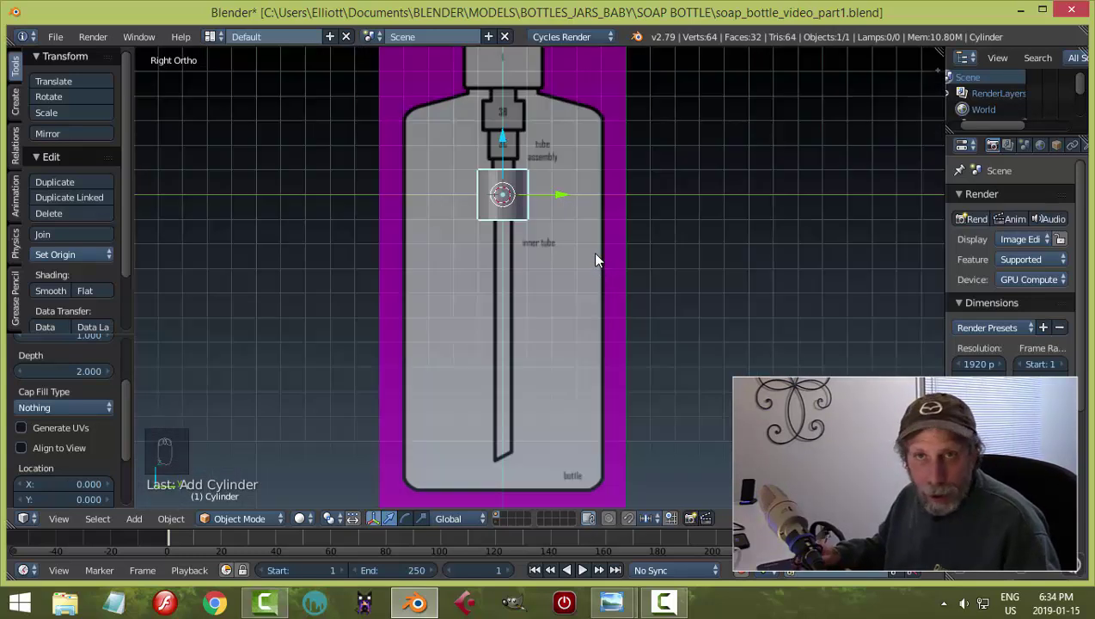
# Switch the cylinder from Object Mode to Edit Mode.
pyautogui.click(248, 519)
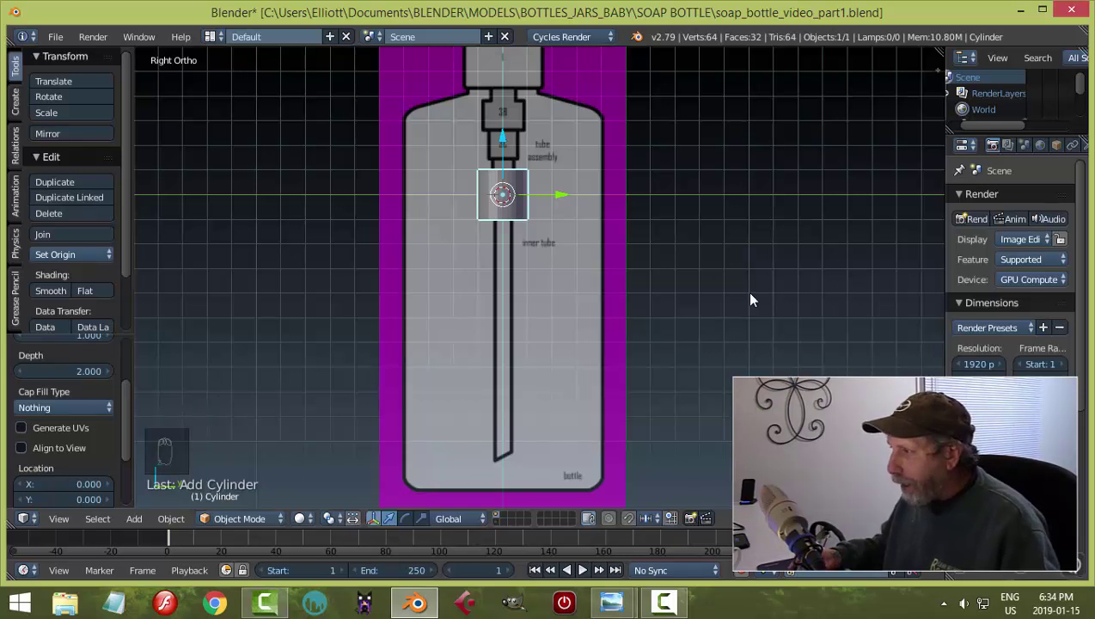
pyautogui.press('Tab')
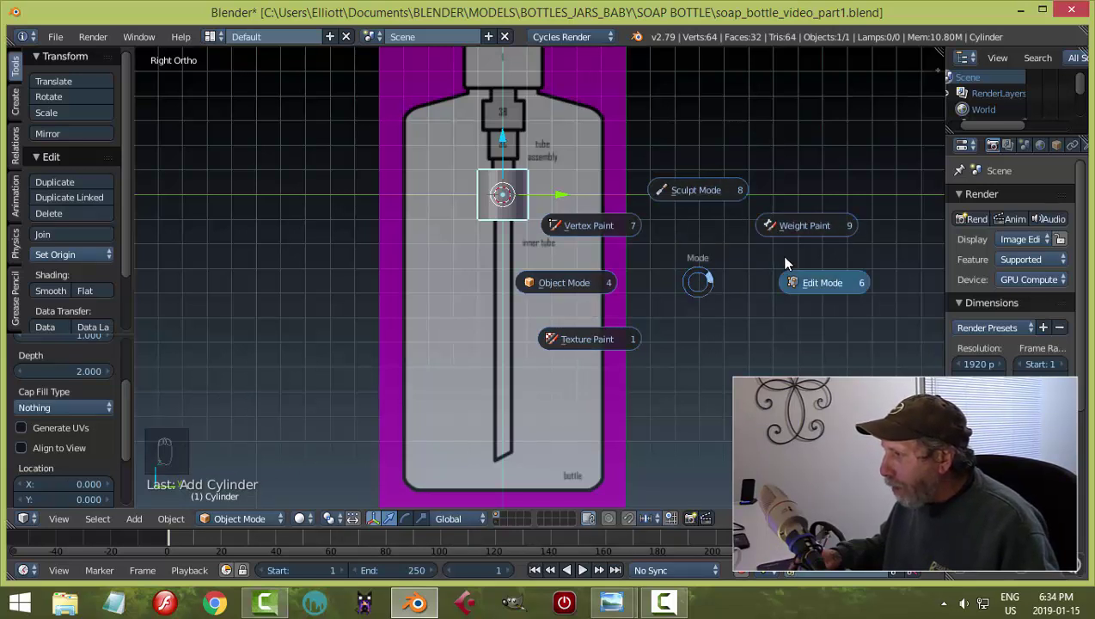
pyautogui.click(798, 292)
pyautogui.press('Tab')
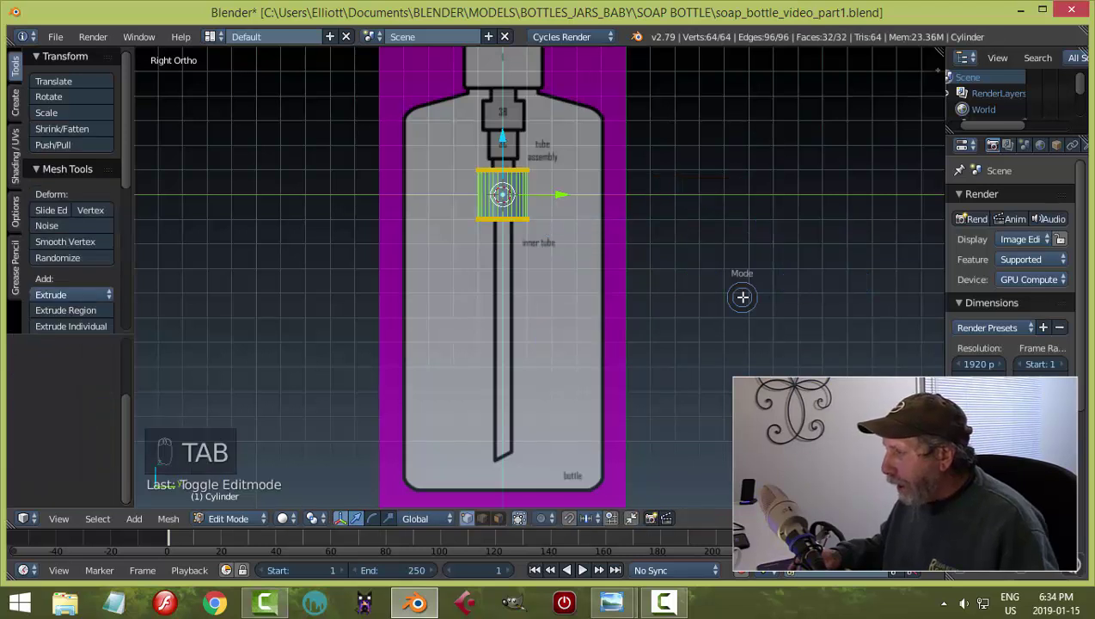
pyautogui.click(619, 297)
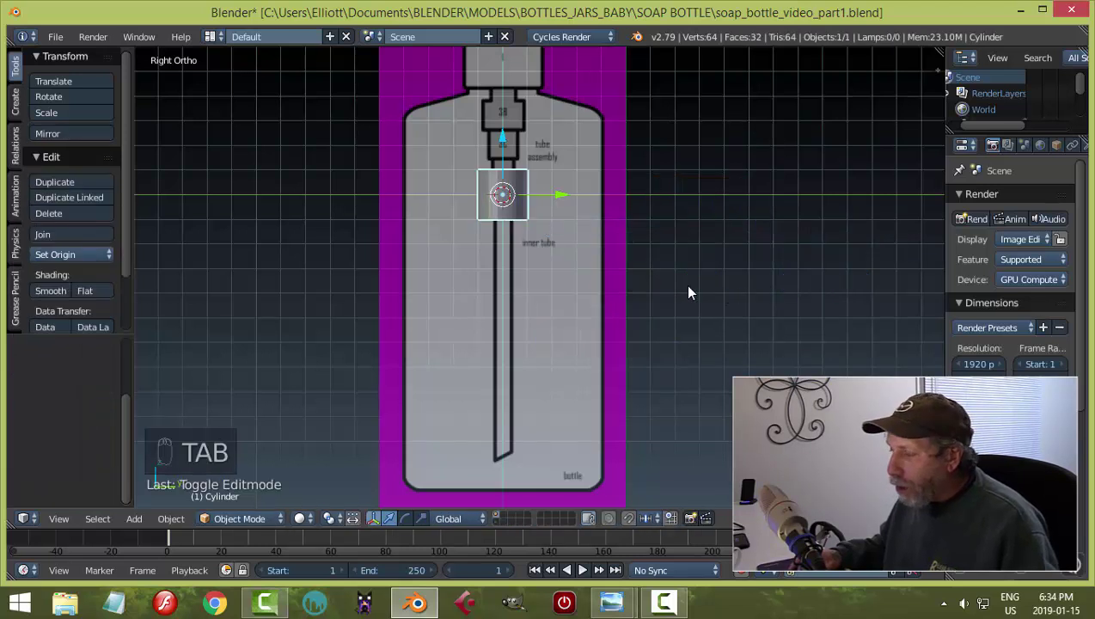
pyautogui.press('Tab')
pyautogui.click(701, 292)
pyautogui.scroll(4, 687, 273)
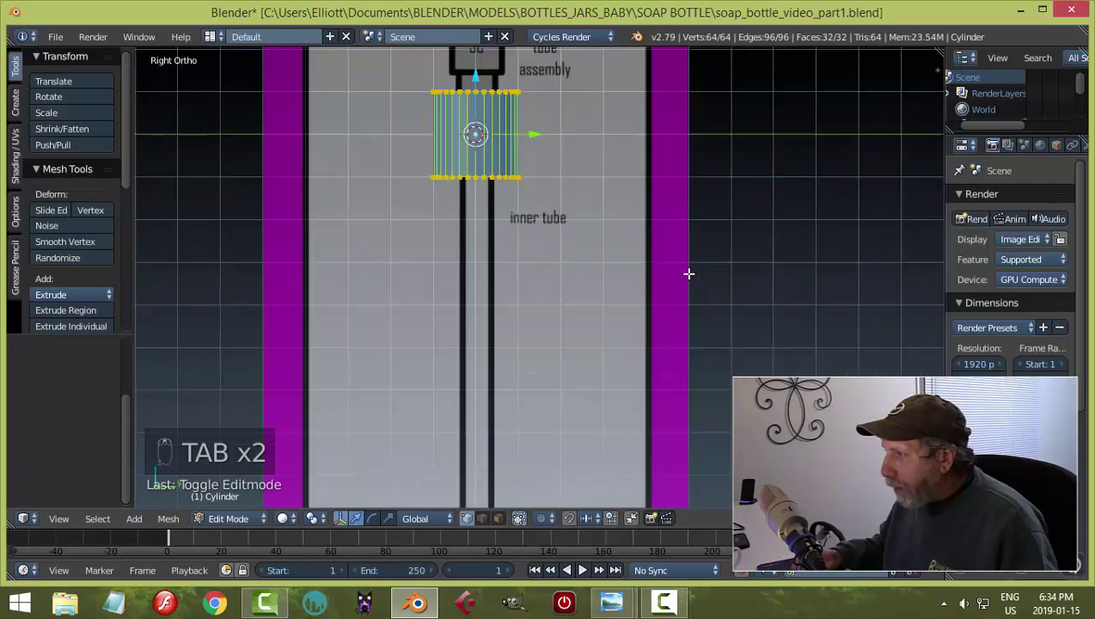
pyautogui.scroll(-4, 661, 222)
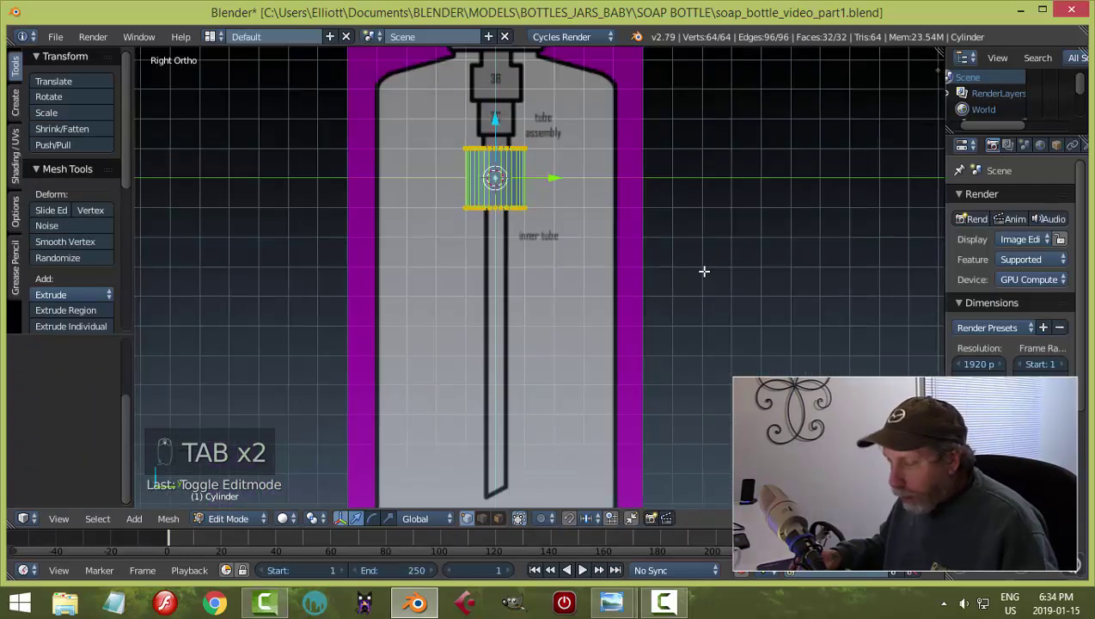
# Set the viewport shading to Wireframe for editing the cylinder over the reference.
pyautogui.press('z')
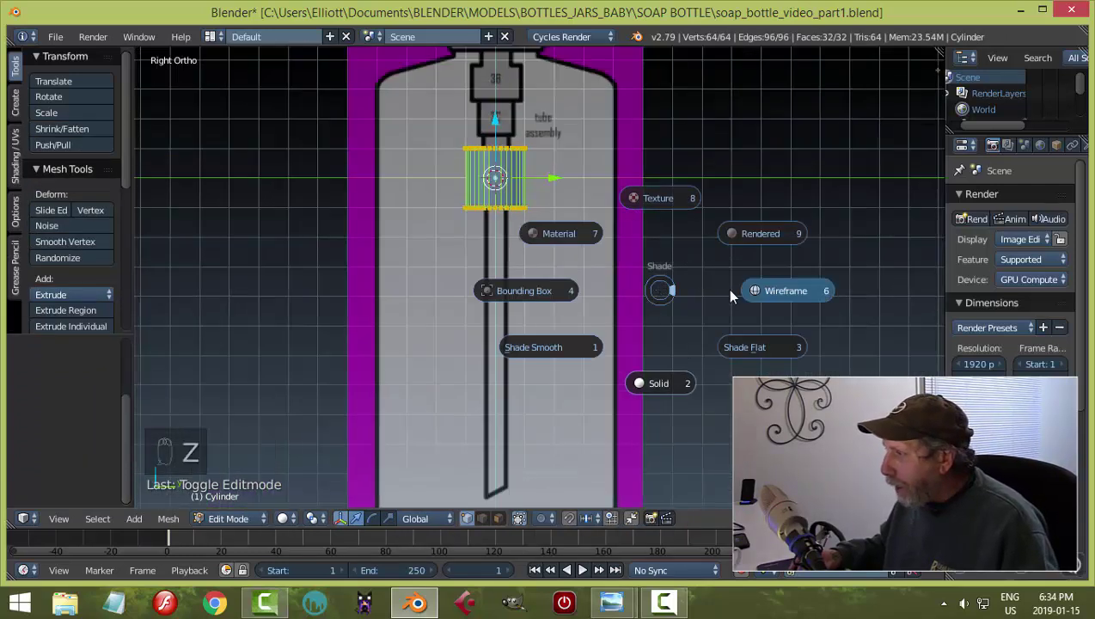
pyautogui.click(295, 520)
pyautogui.click(284, 518)
pyautogui.click(303, 480)
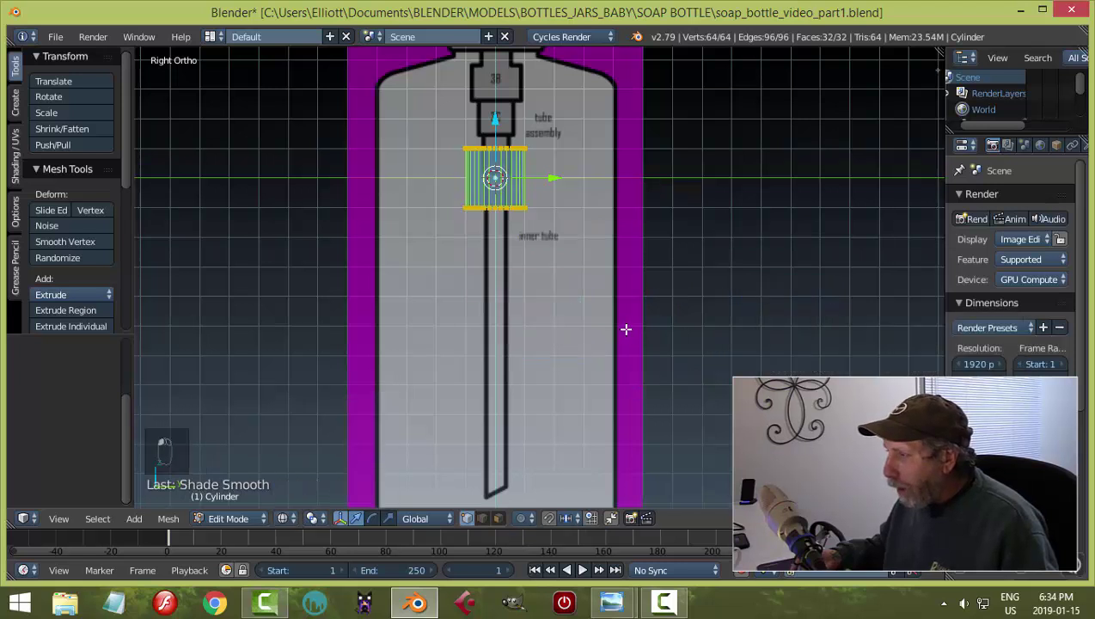
# Scale the whole cylinder mesh up uniformly to match the bottle body's width in the reference, and clear the selection.
pyautogui.scroll(-1, 628, 325)
pyautogui.scroll(-2, 625, 280)
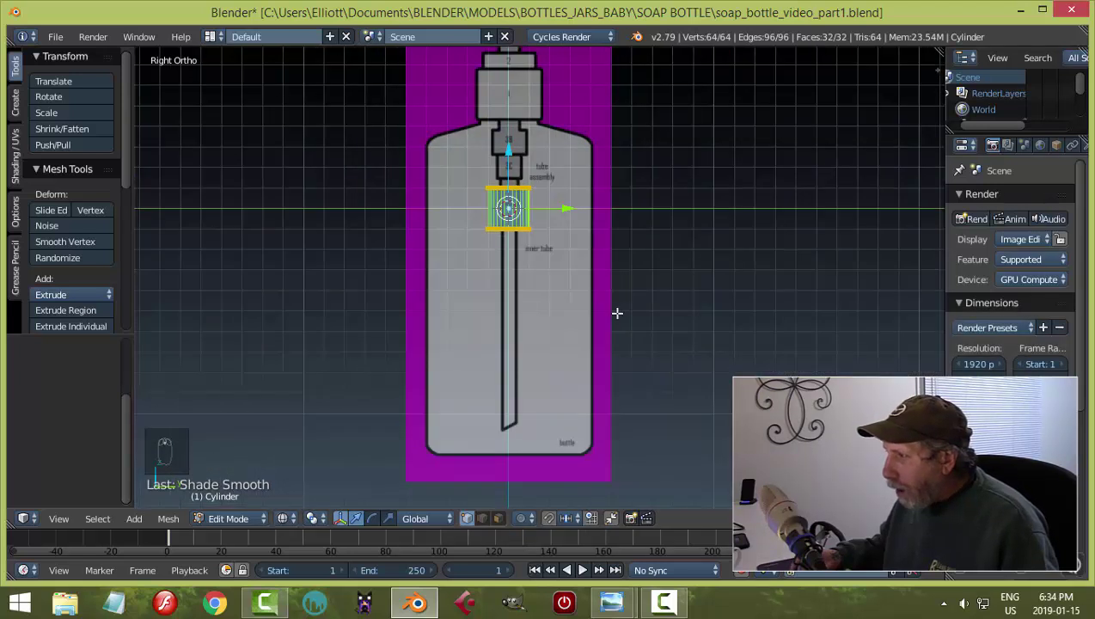
pyautogui.scroll(1, 533, 181)
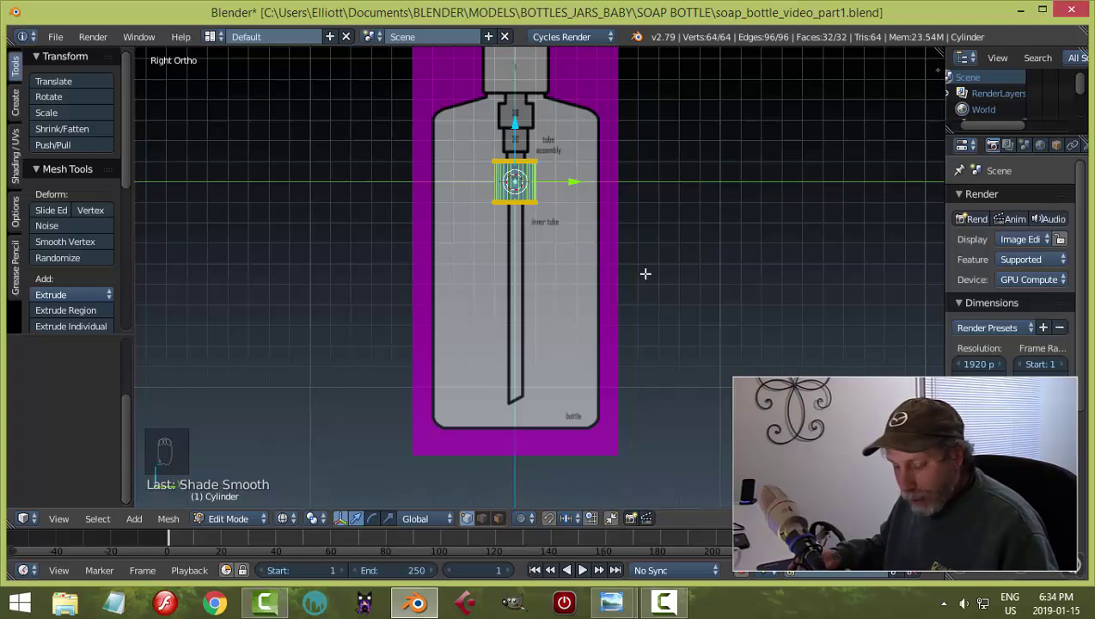
pyautogui.press('s')
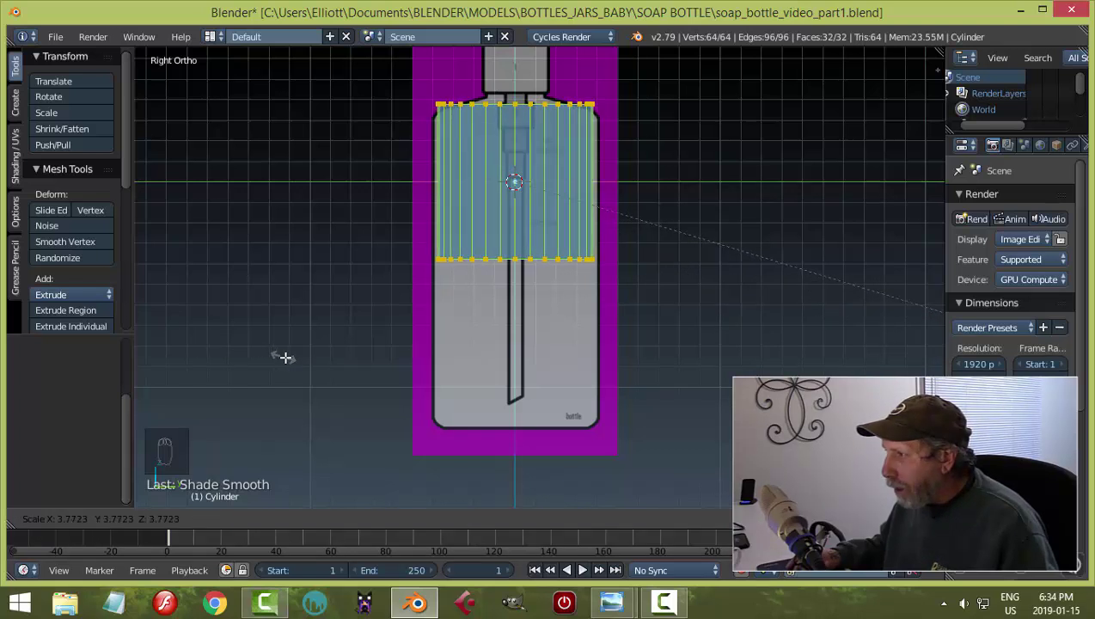
pyautogui.click(330, 367)
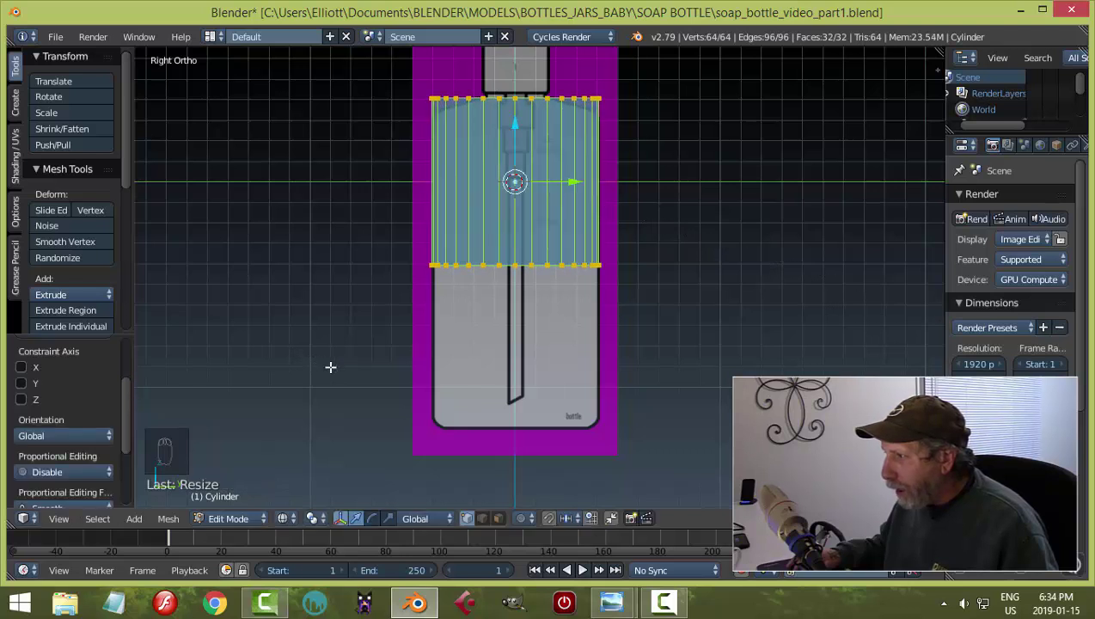
pyautogui.press('a')
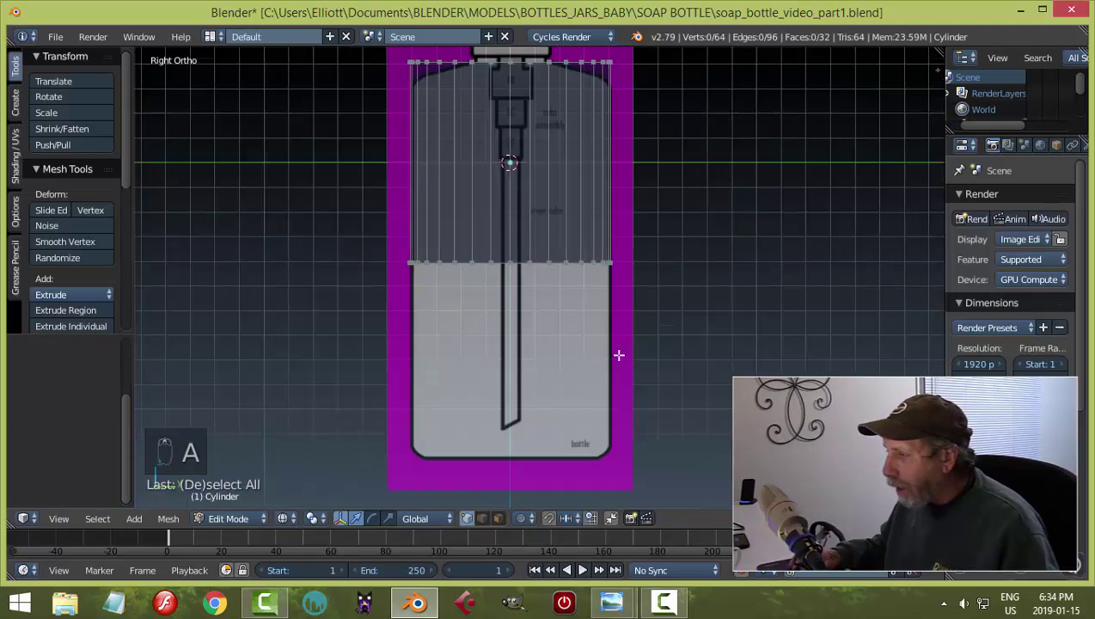
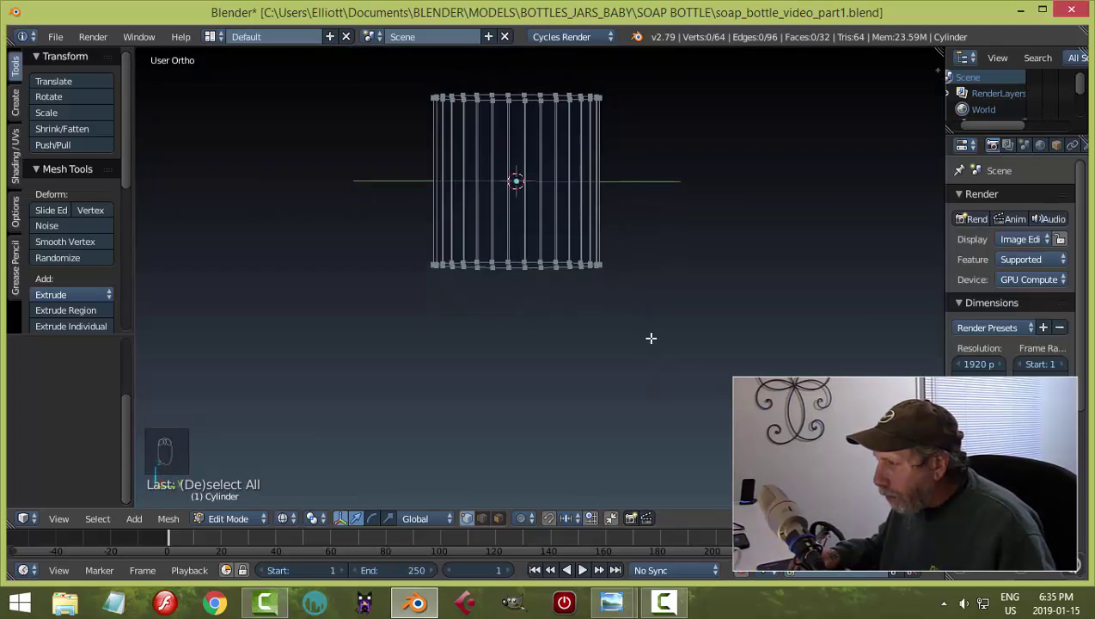
# Box-select the cylinder's bottom ring of vertices, move it down along Z partway towards the bottle's base, and deselect it.
pyautogui.press('KP_3')
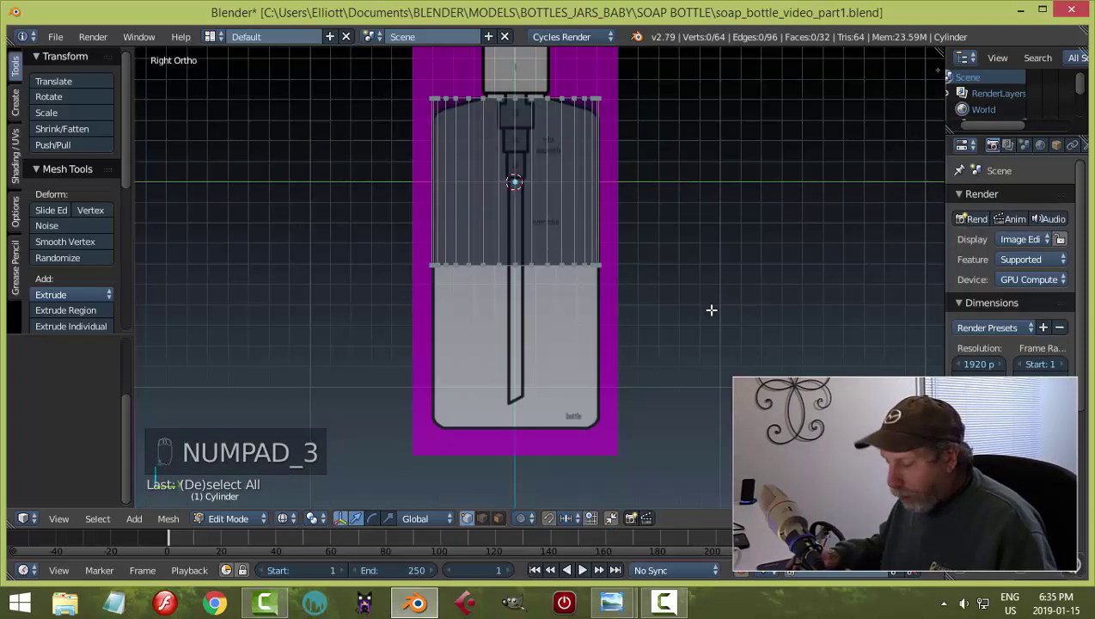
pyautogui.press('b')
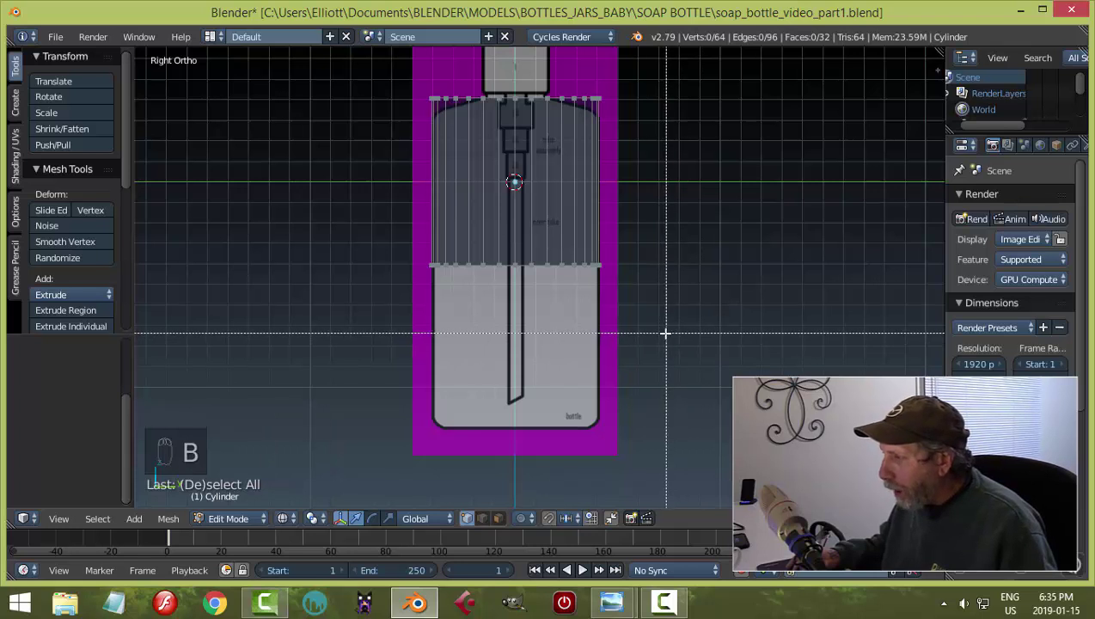
pyautogui.moveTo(664, 333); pyautogui.dragTo(392, 243)
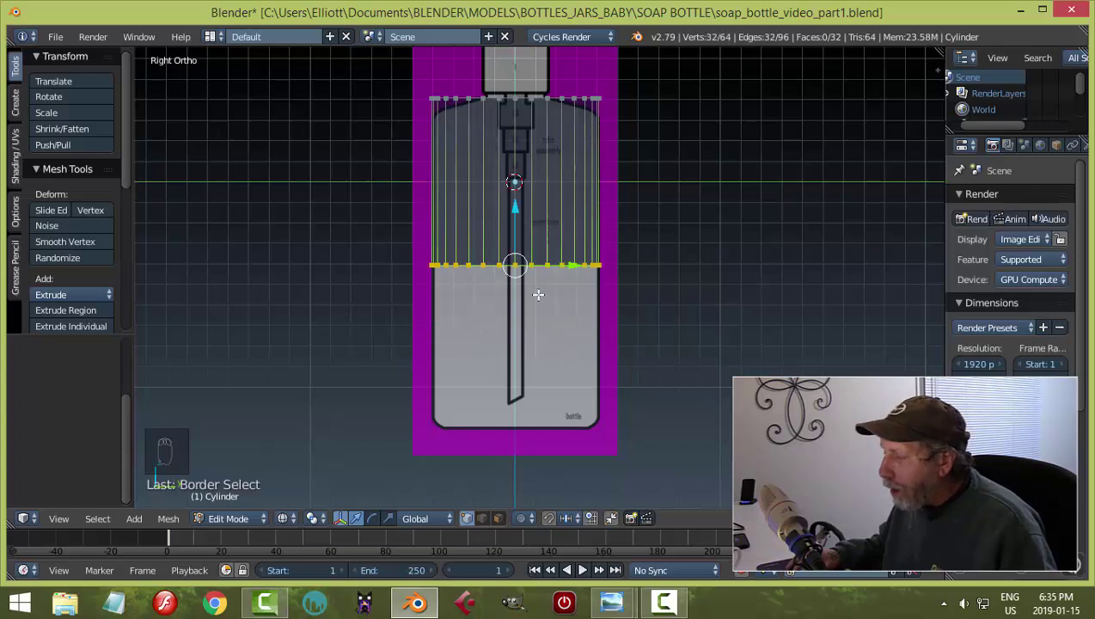
pyautogui.moveTo(624, 340)
pyautogui.mouseDown(button='middle')
pyautogui.moveTo(616, 255)
pyautogui.moveTo(642, 328)
pyautogui.mouseUp(button='middle')
pyautogui.press('KP_3')
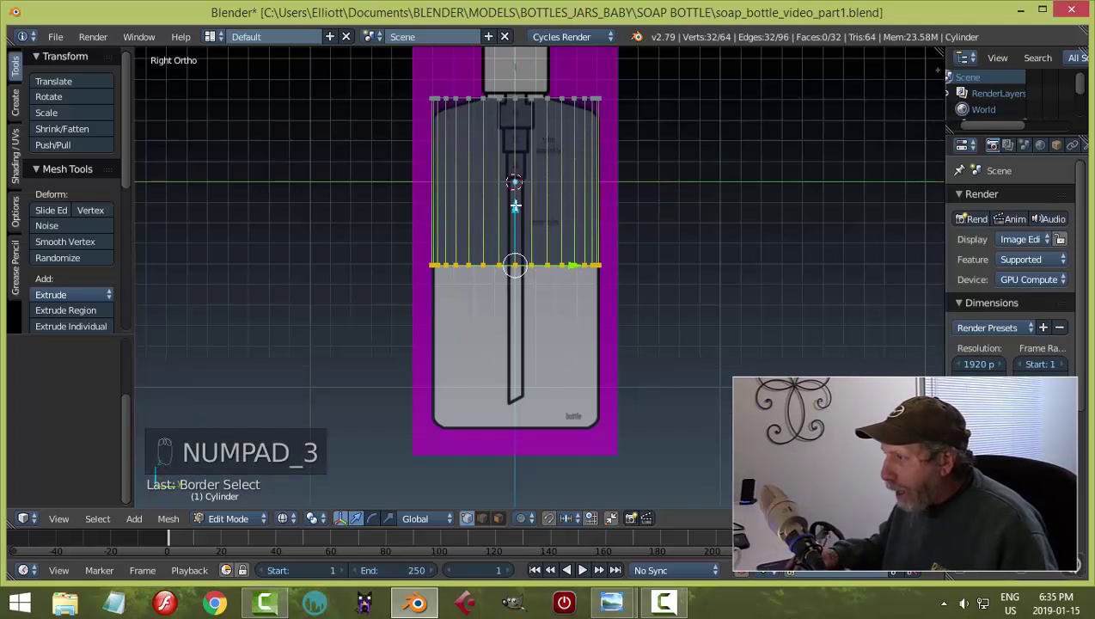
pyautogui.moveTo(515, 209); pyautogui.dragTo(631, 269)
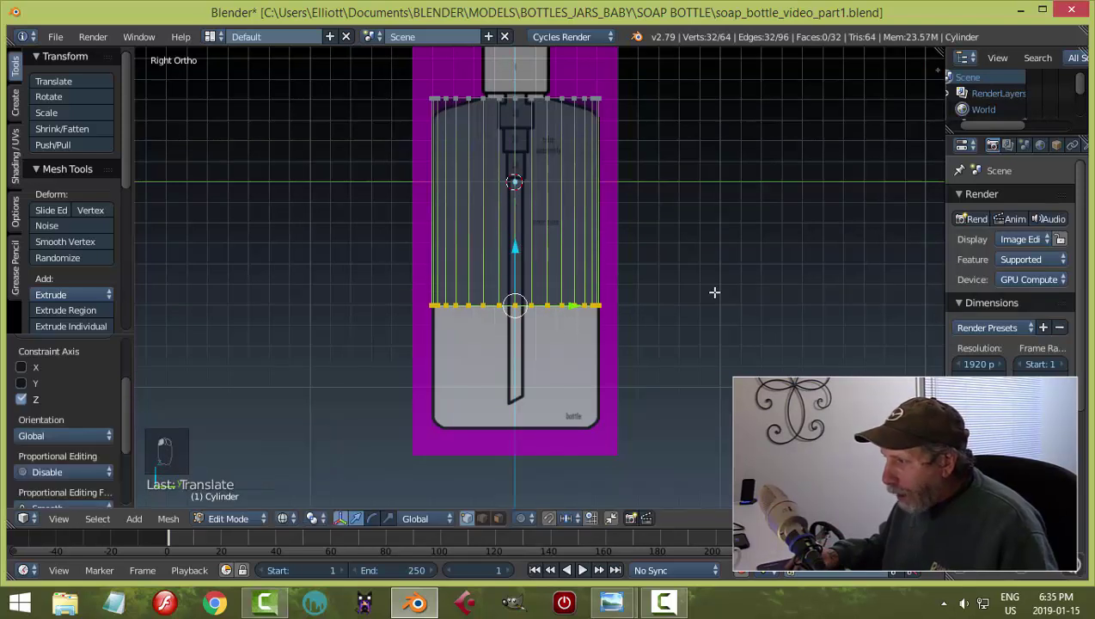
pyautogui.press('a')
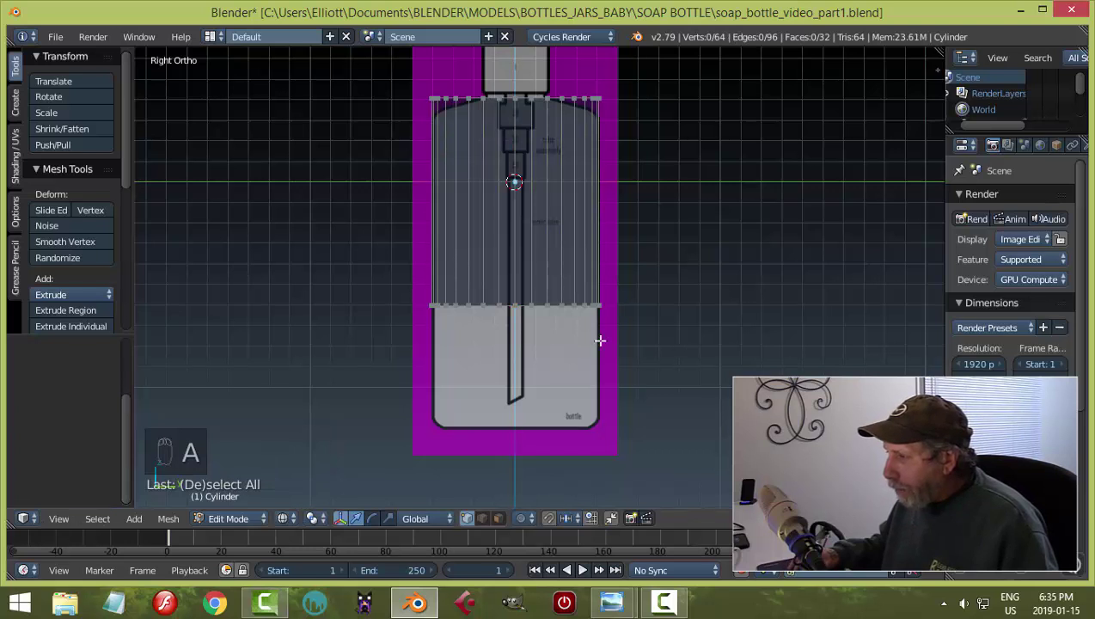
pyautogui.scroll(2, 579, 340)
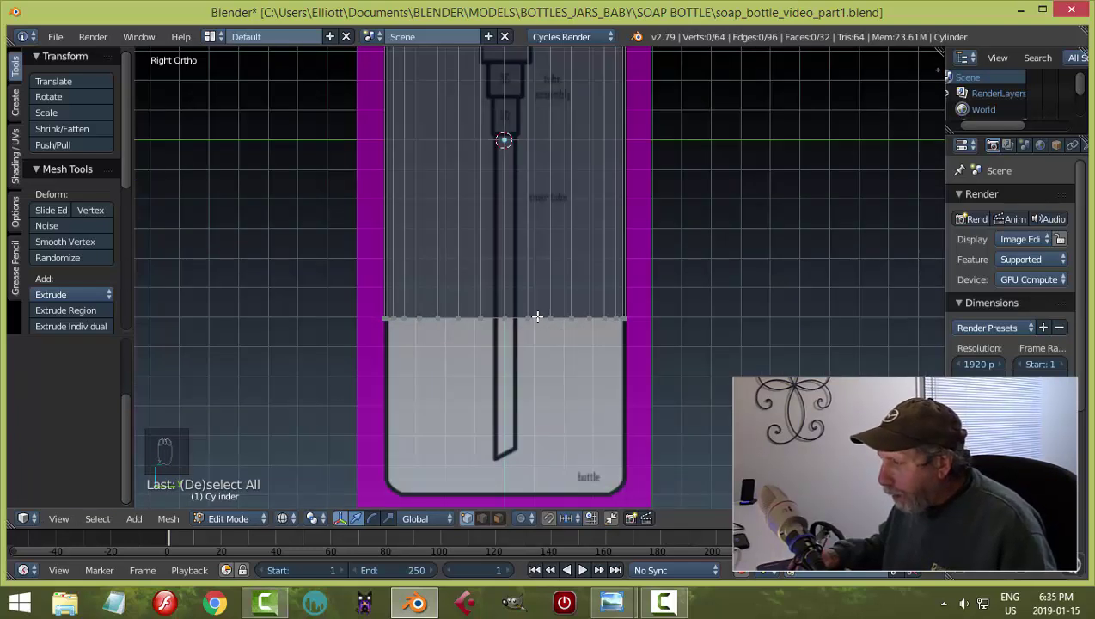
# Try selecting the cylinder's bottom ring as an edge loop and by a single vertex, inspecting from an angle and clearing each selection.
pyautogui.keyDown('alt'); pyautogui.rightClick(539, 317); pyautogui.keyUp('alt')
pyautogui.moveTo(724, 384)
pyautogui.mouseDown(button='middle')
pyautogui.moveTo(716, 354)
pyautogui.moveTo(718, 367)
pyautogui.mouseUp(button='middle')
pyautogui.press('a')
pyautogui.press('KP_3')
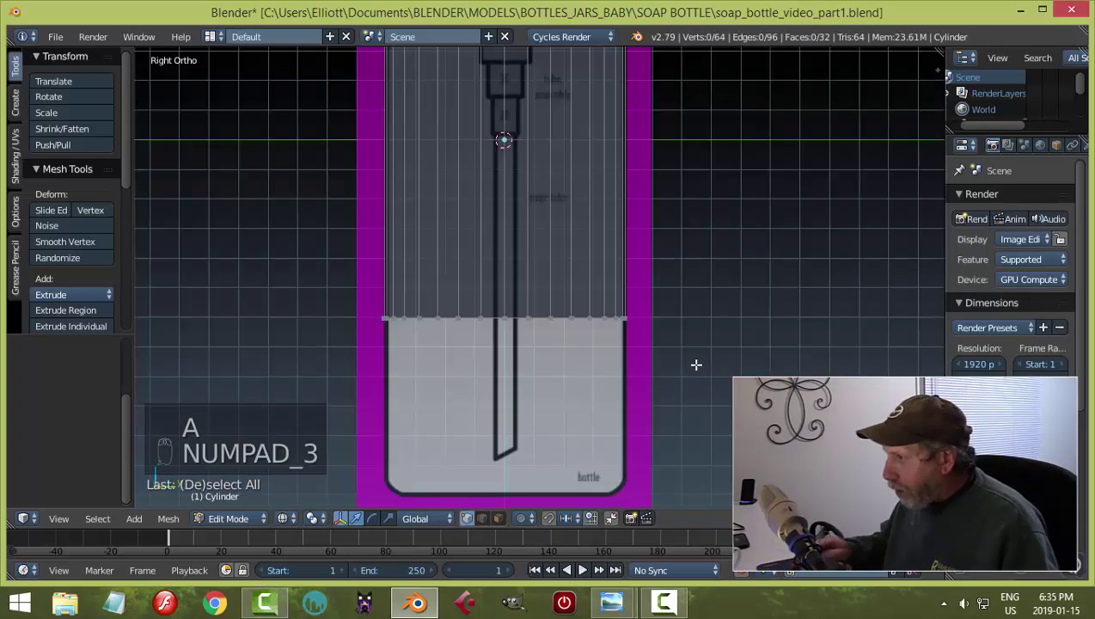
pyautogui.rightClick(536, 318)
pyautogui.moveTo(642, 391); pyautogui.dragTo(630, 365, button='middle')
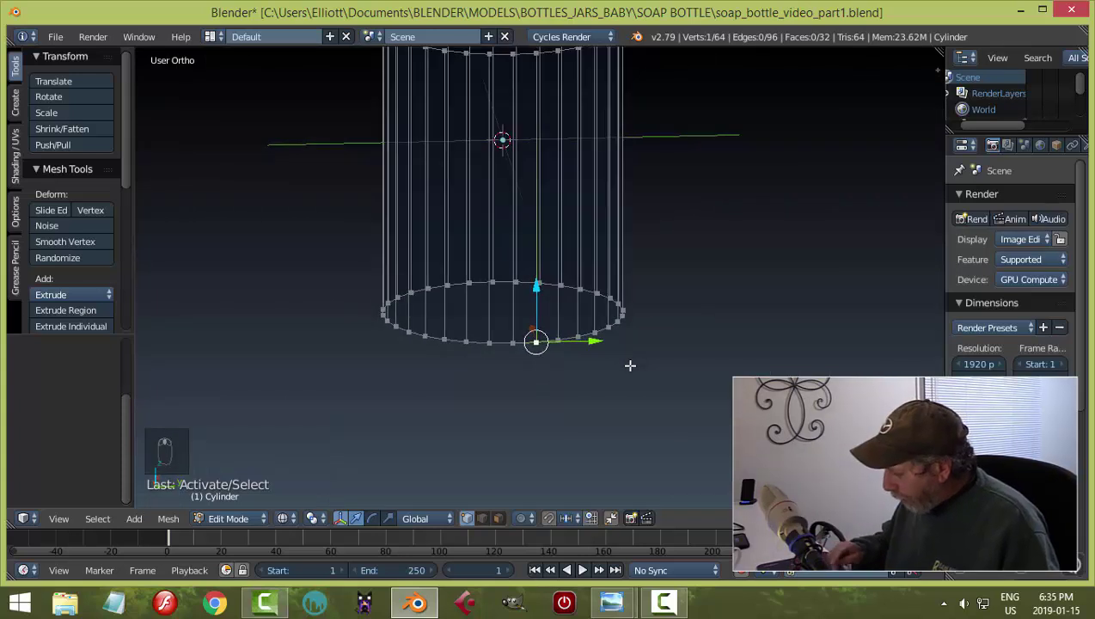
pyautogui.press('a')
pyautogui.press('KP_3')
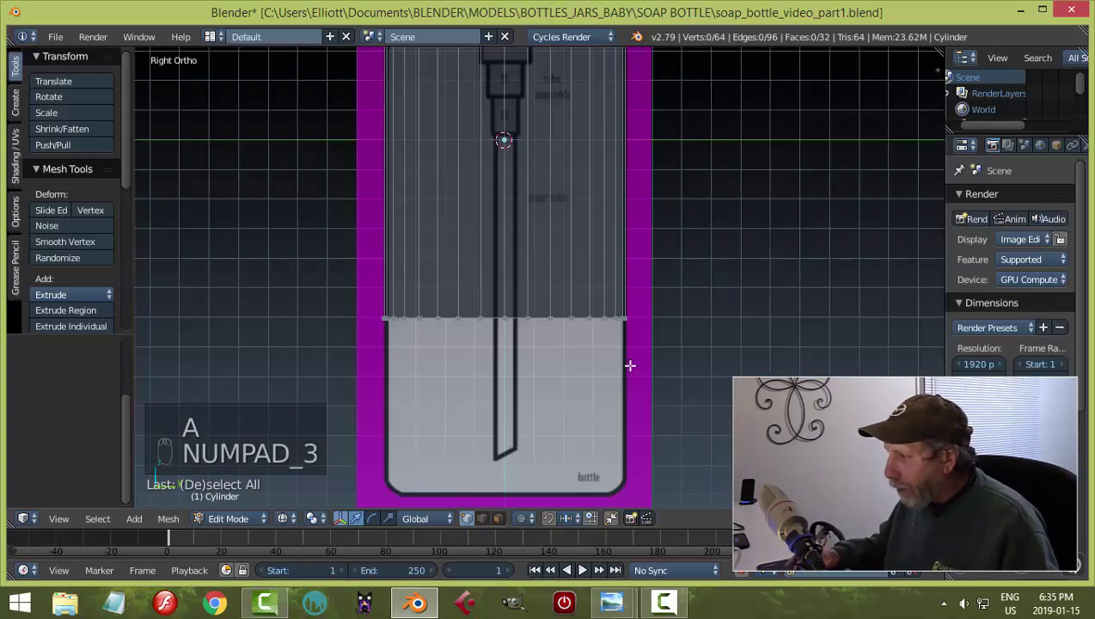
# Box-select the cylinder's bottom ring of vertices and move it down along Z to the bottle's base in the reference.
pyautogui.press('b')
pyautogui.moveTo(707, 372); pyautogui.dragTo(303, 292)
pyautogui.scroll(-1, 510, 254)
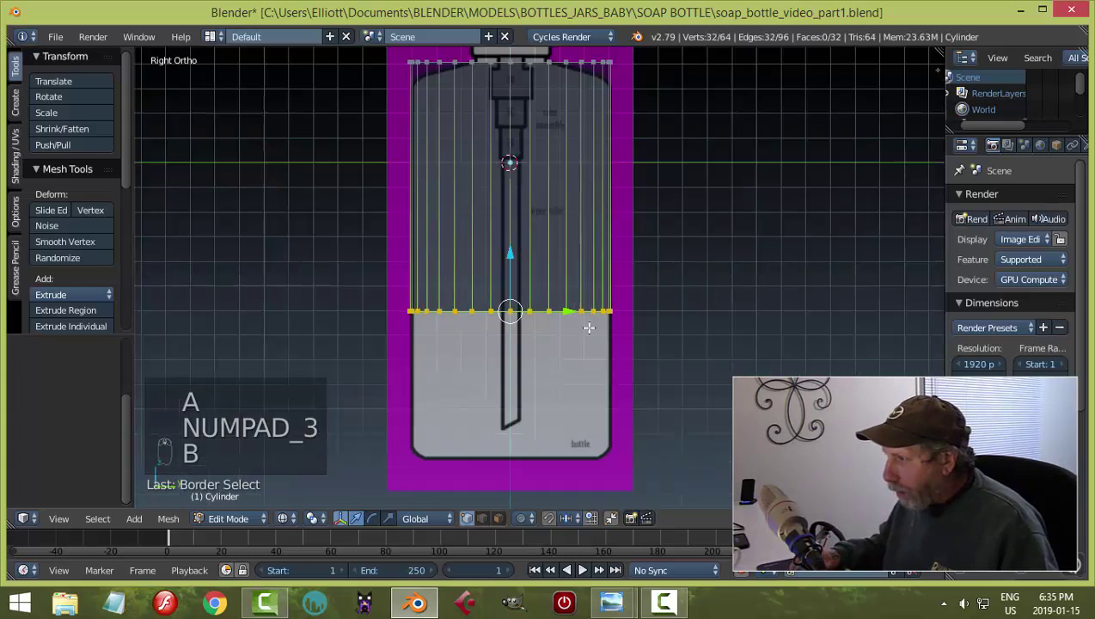
pyautogui.press('g')
pyautogui.press('z')
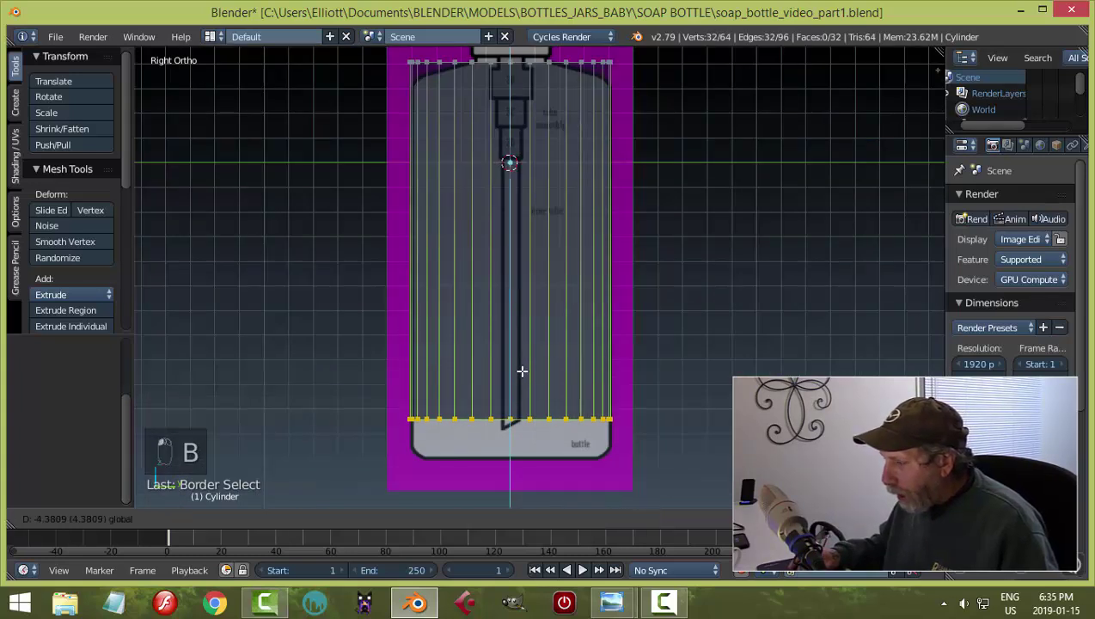
pyautogui.click(552, 396)
# Fine-tune the bottom ring's height along Z against the reference's base line, and clear the selection.
pyautogui.scroll(2, 648, 398)
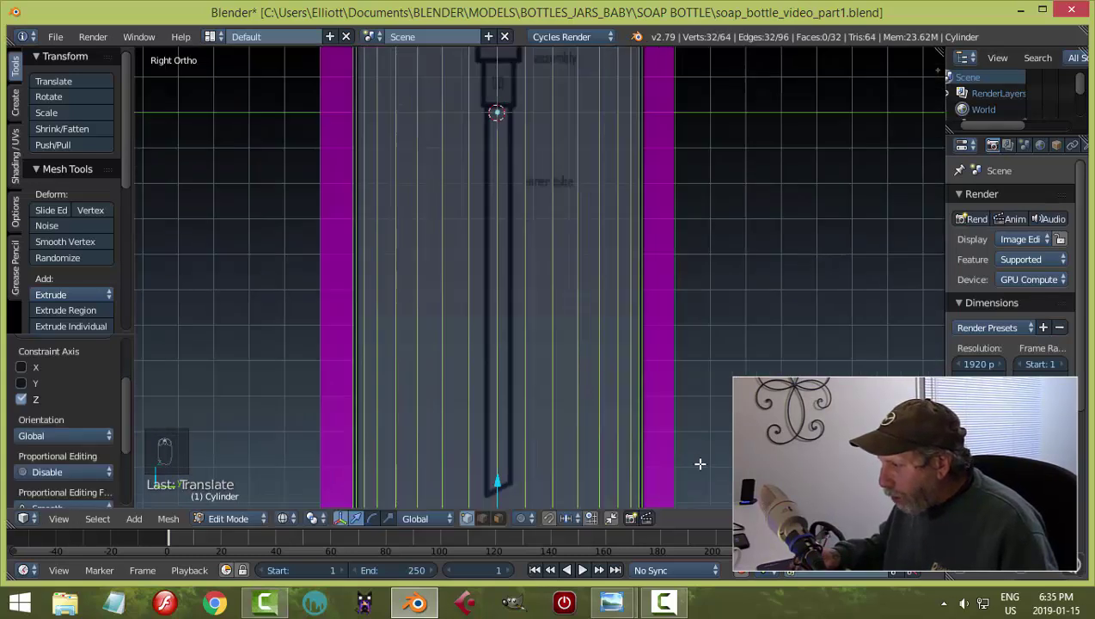
pyautogui.keyDown('shift'); pyautogui.moveTo(699, 459); pyautogui.dragTo(634, 305, button='middle'); pyautogui.keyUp('shift')
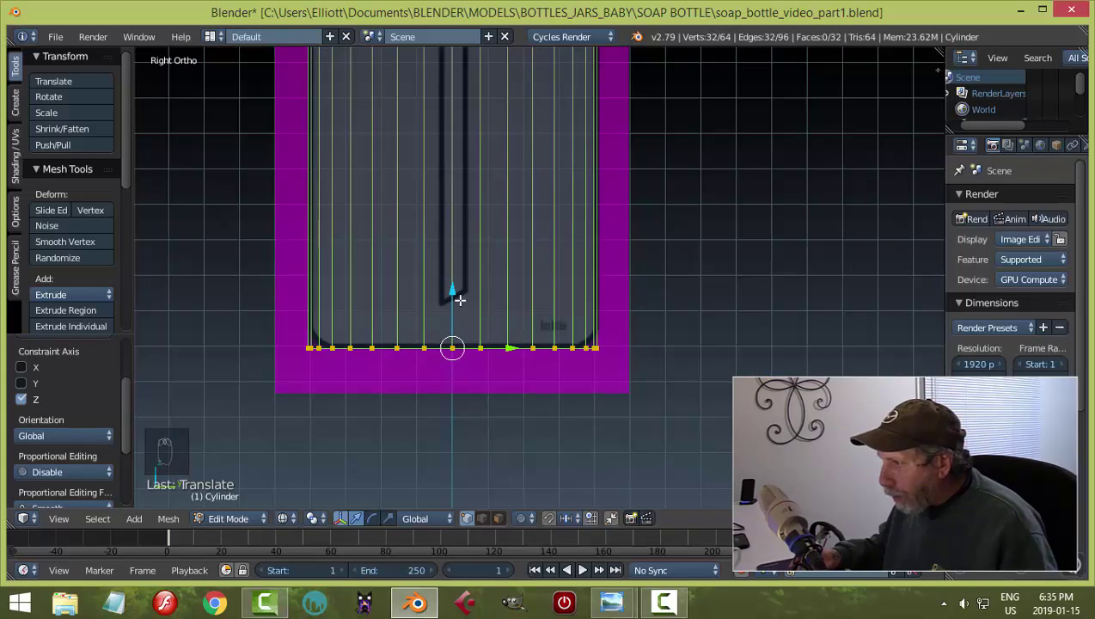
pyautogui.press('g')
pyautogui.press('z')
pyautogui.rightClick(516, 287)
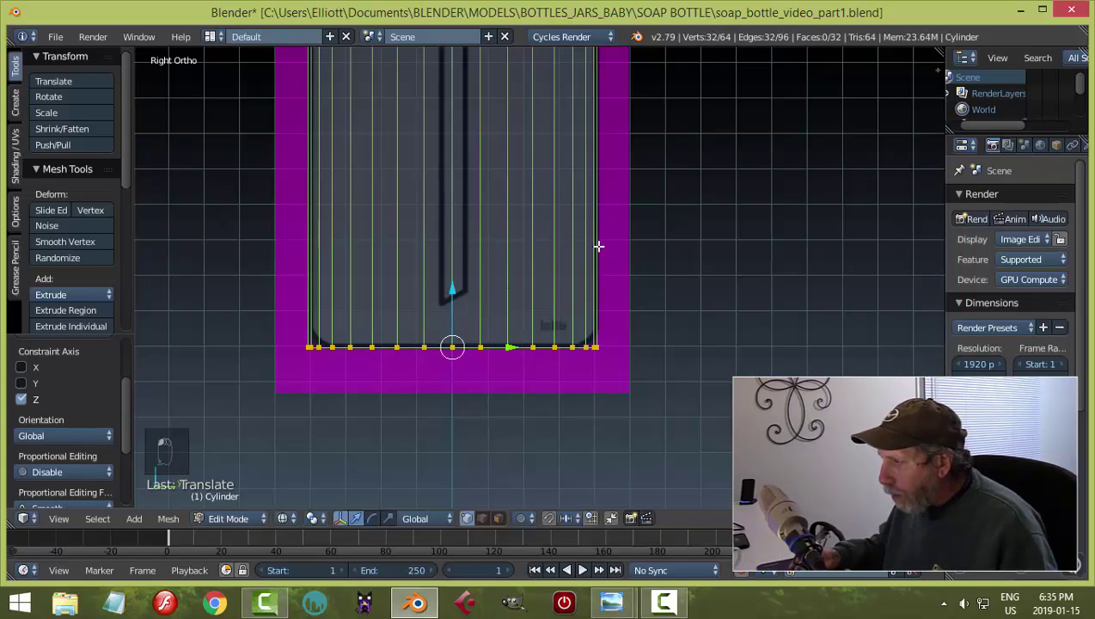
pyautogui.scroll(-2, 675, 191)
pyautogui.keyDown('shift'); pyautogui.moveTo(675, 191); pyautogui.dragTo(668, 385, button='middle'); pyautogui.keyUp('shift')
pyautogui.press('a')
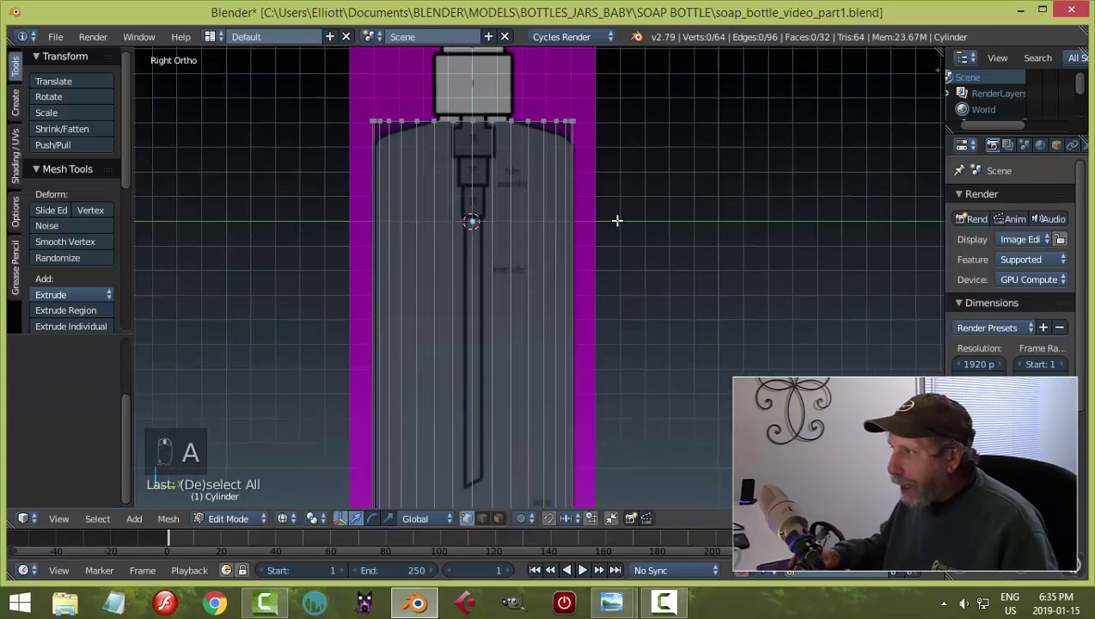
# Box-select the cylinder's top ring of vertices and lower it along Z to where the bottle's shoulder begins.
pyautogui.scroll(2, 641, 264)
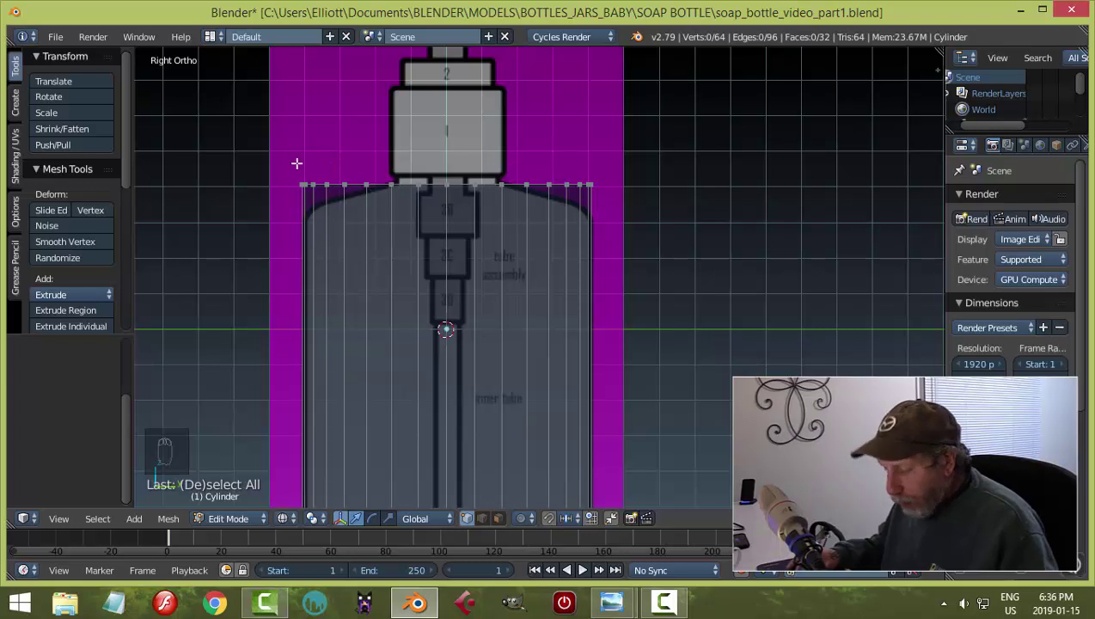
pyautogui.press('b')
pyautogui.moveTo(274, 158); pyautogui.dragTo(645, 210)
pyautogui.moveTo(447, 141); pyautogui.dragTo(455, 161)
# Extrude the top ring in place and move the new ring up along Z about 0.98 to the base of the neck.
pyautogui.scroll(2, 691, 281)
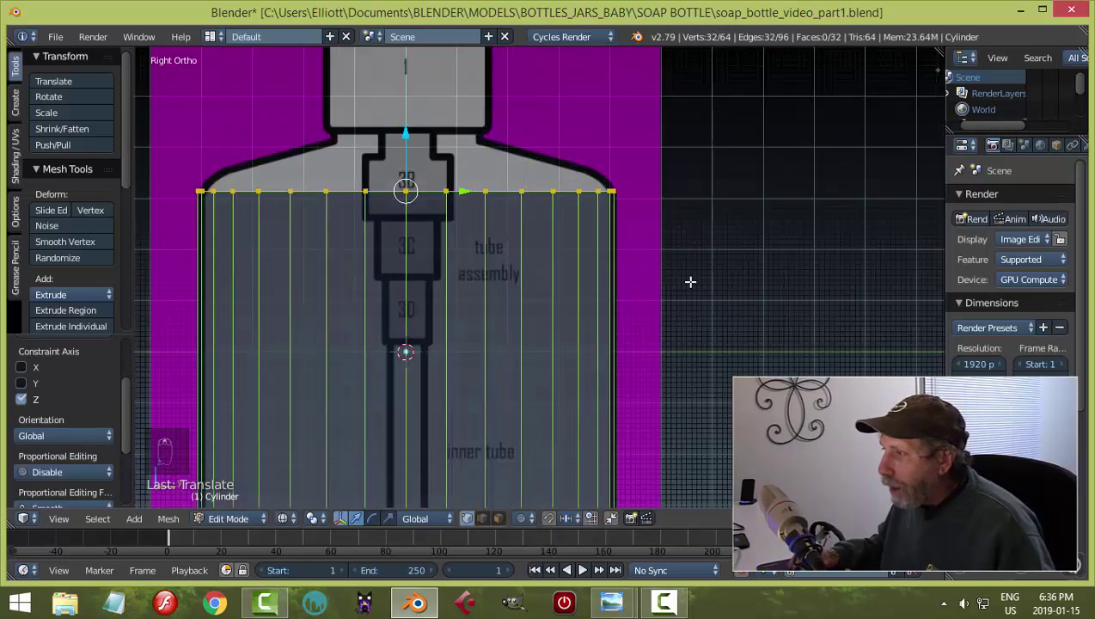
pyautogui.keyDown('shift'); pyautogui.moveTo(687, 278); pyautogui.dragTo(736, 275, button='middle'); pyautogui.keyUp('shift')
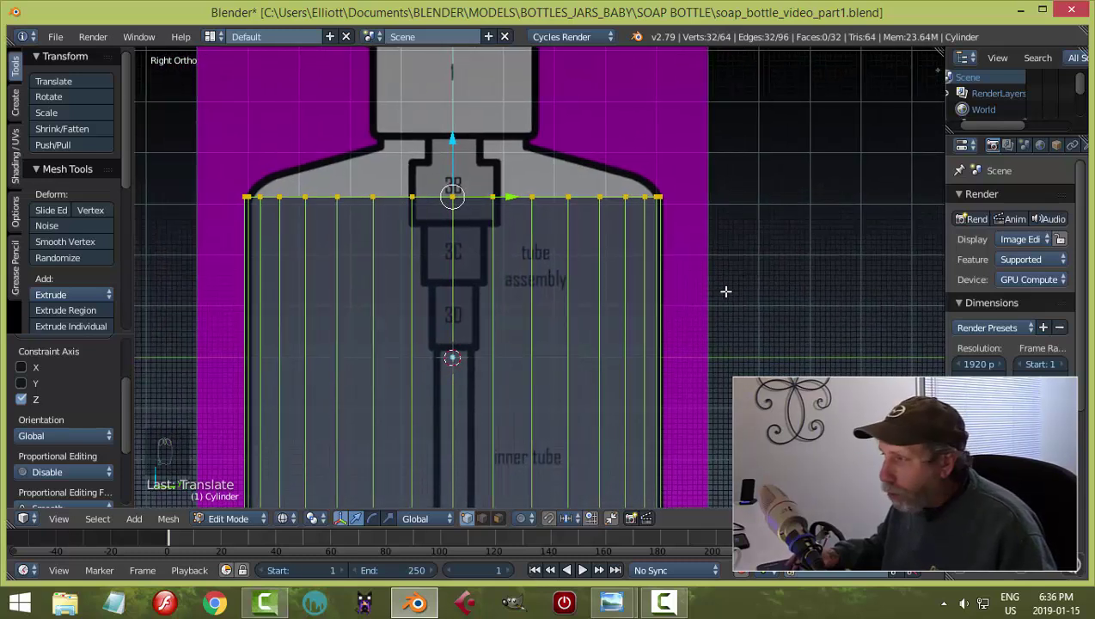
pyautogui.press('e')
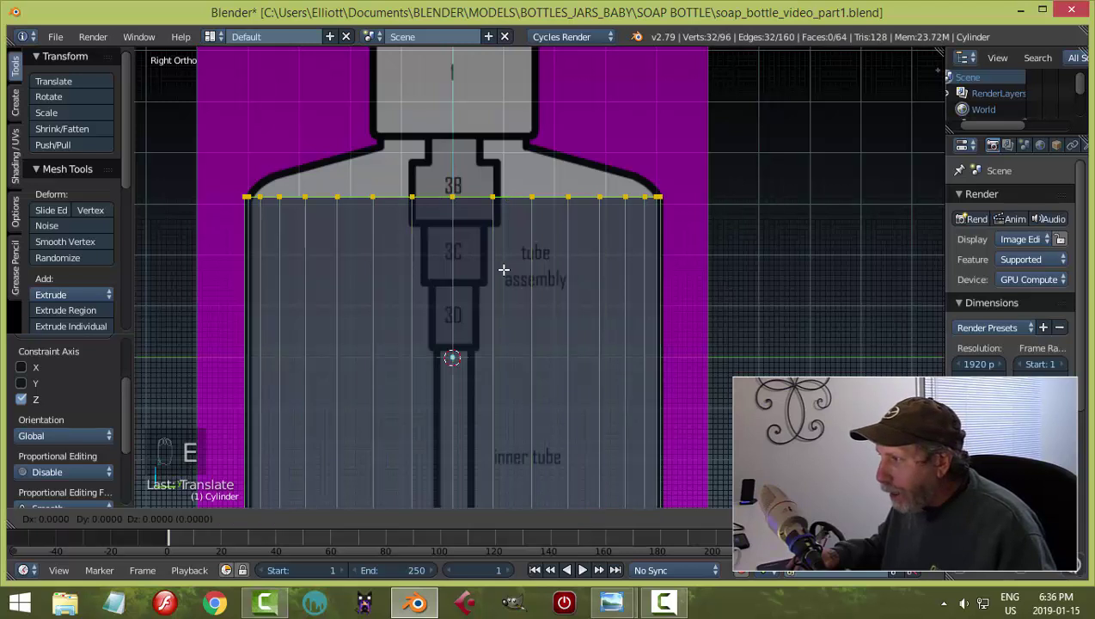
pyautogui.rightClick(504, 270)
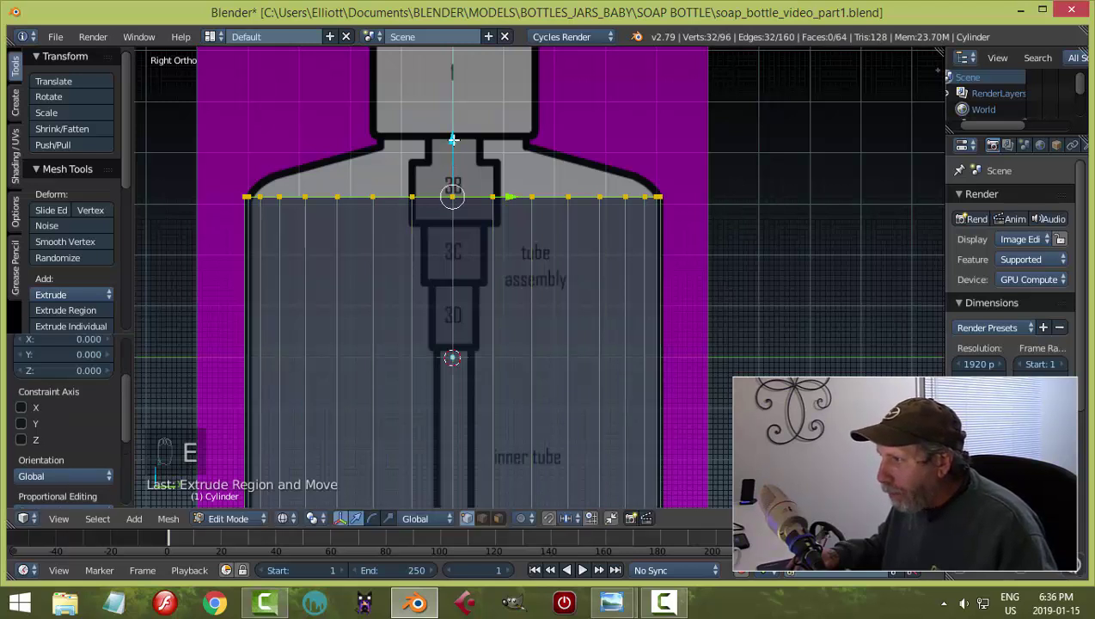
pyautogui.press('g')
pyautogui.press('z')
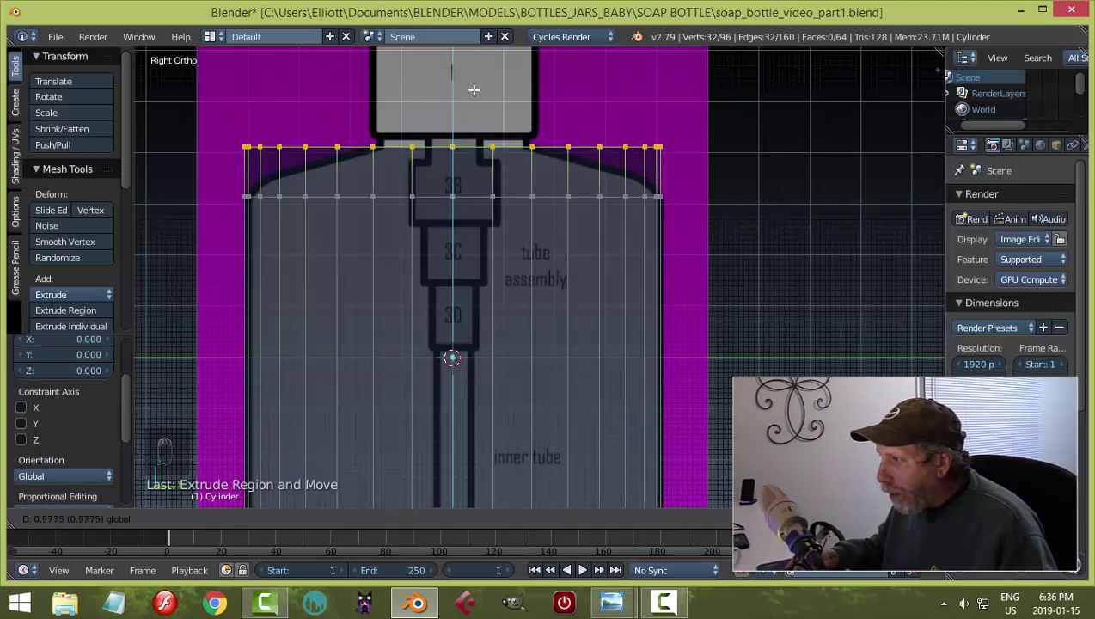
pyautogui.click(473, 89)
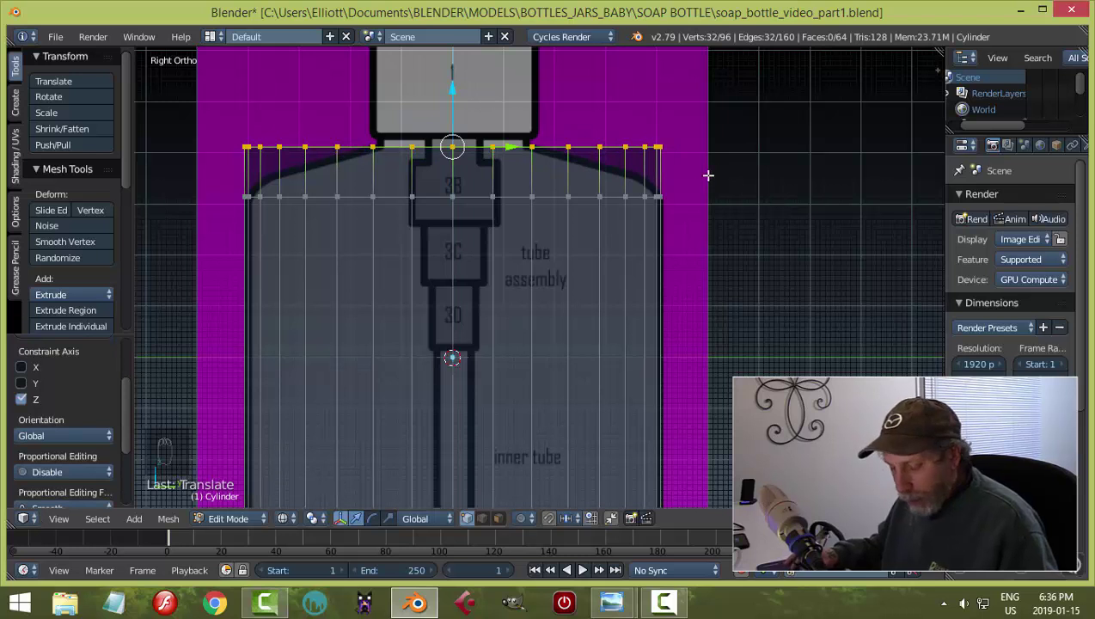
# Scale the extruded ring down to about 0.36 to match the neck's width in the reference, and deselect it.
pyautogui.press('s')
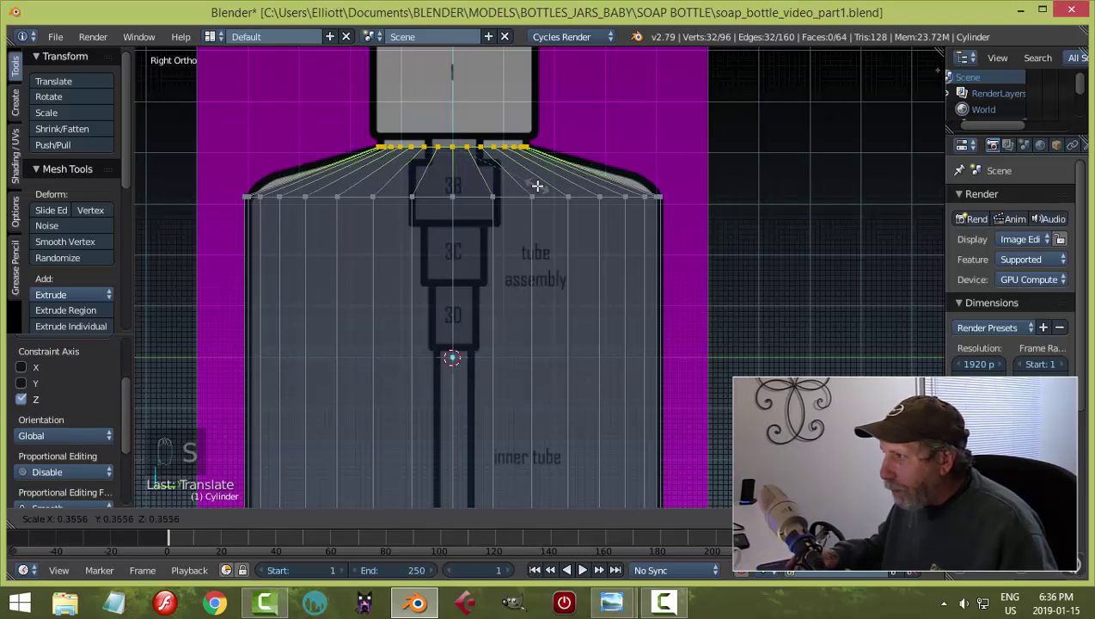
pyautogui.click(482, 182)
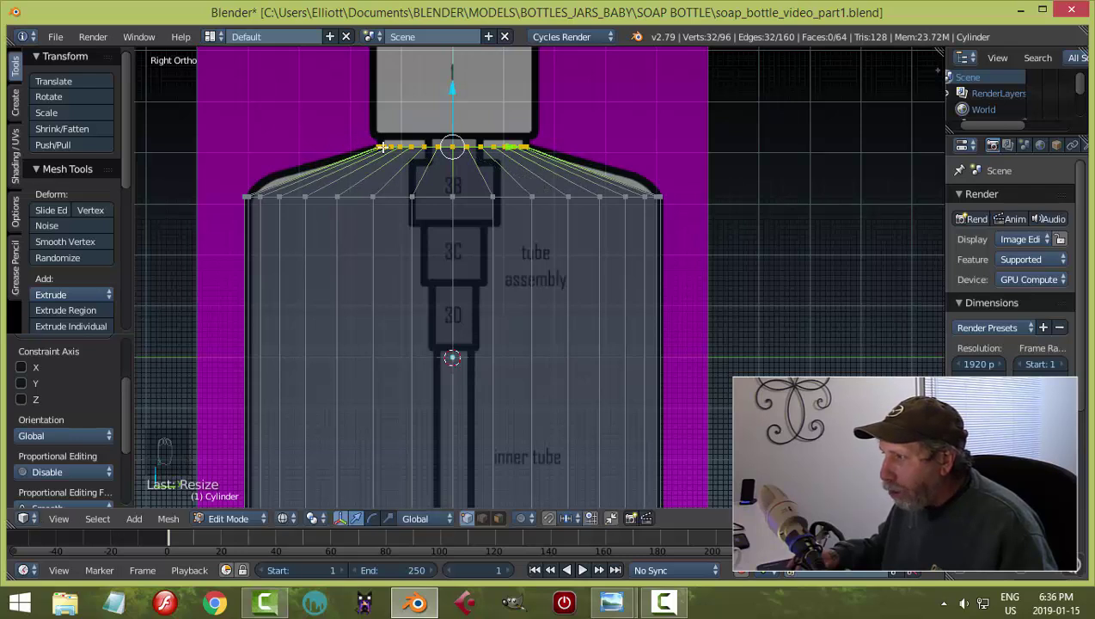
pyautogui.scroll(3, 524, 178)
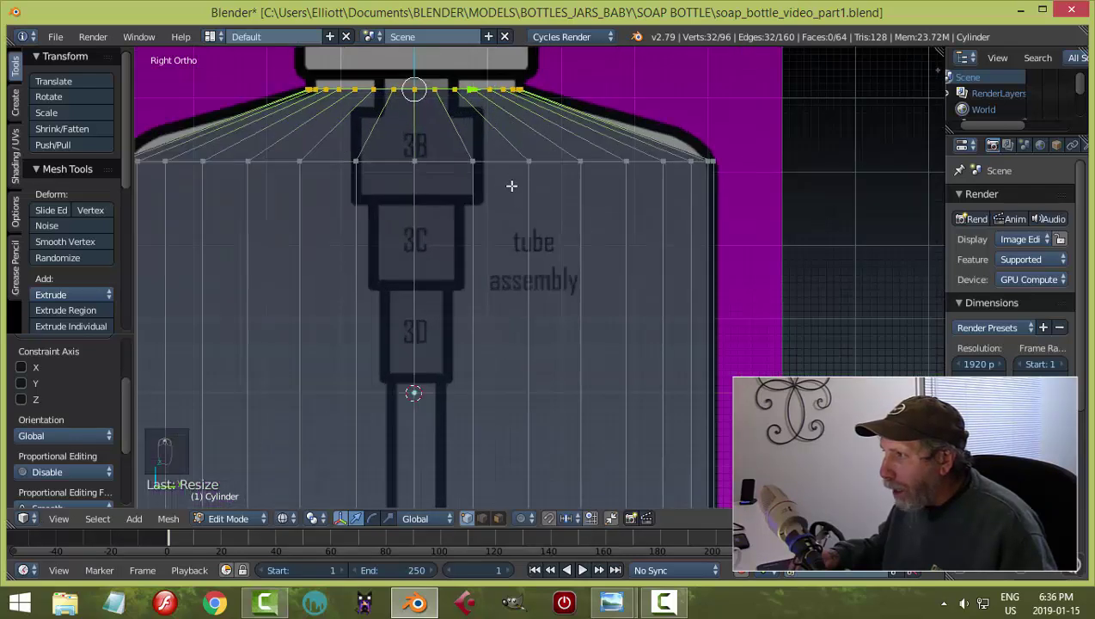
pyautogui.scroll(-1, 520, 225)
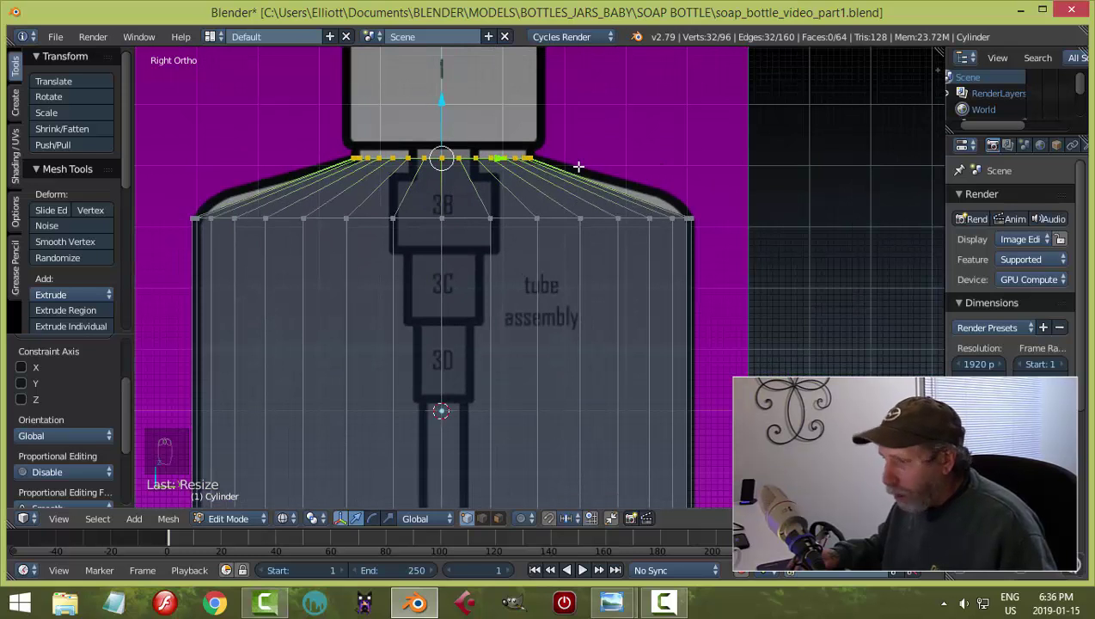
pyautogui.press('a')
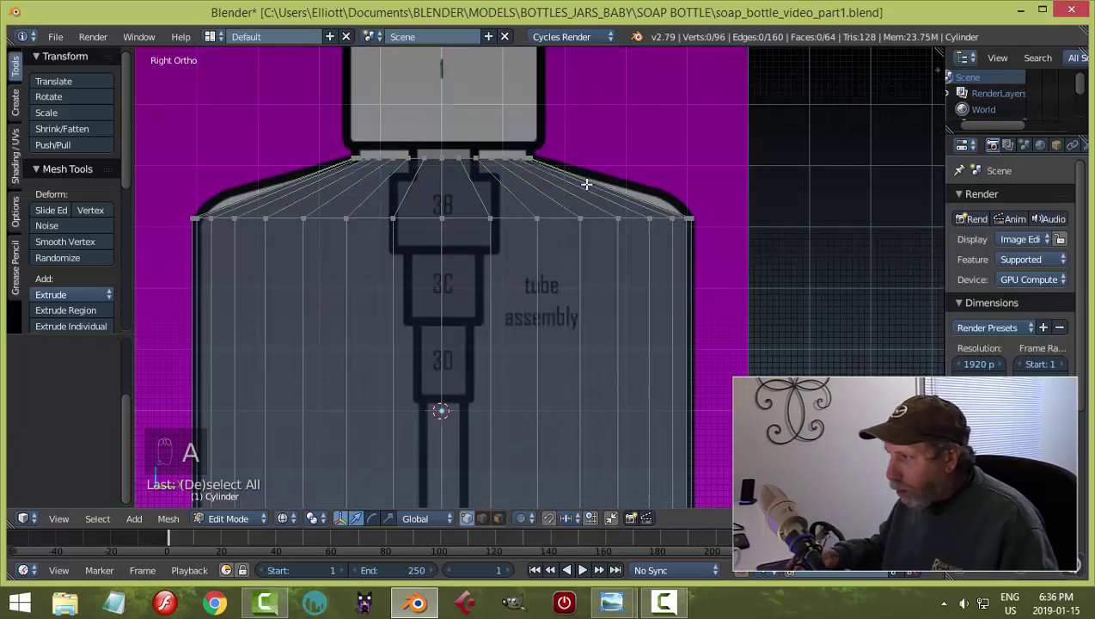
# Add a centred loop cut around the sloped shoulder, scale it out to about 1.22 to follow the reference outline, and deselect it.
pyautogui.hotkey('ctrl', 'r')
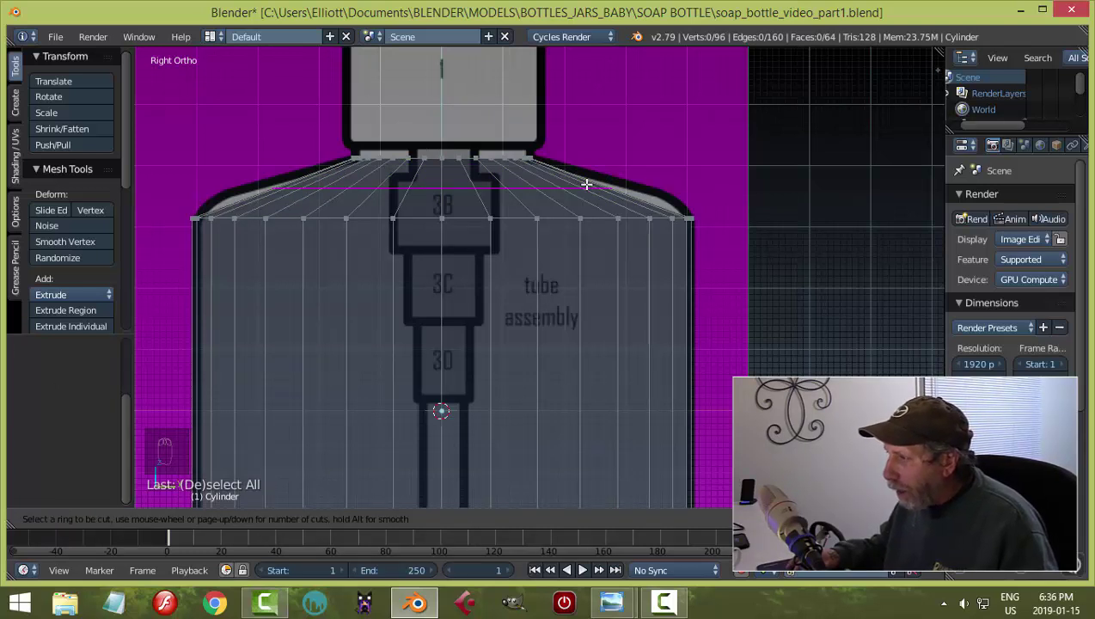
pyautogui.click(586, 184)
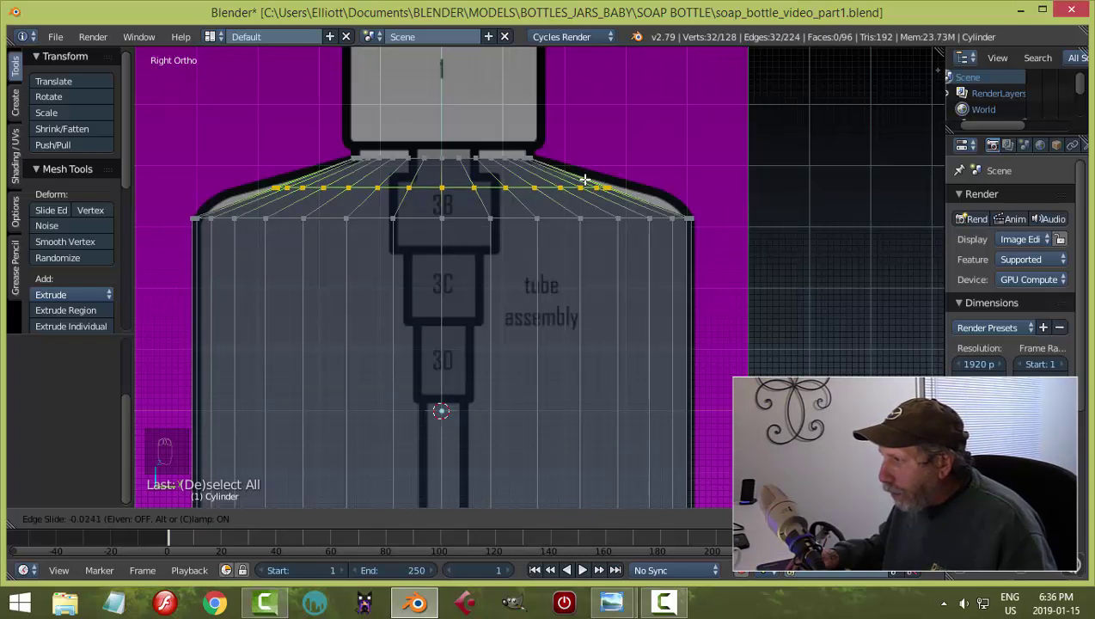
pyautogui.rightClick(586, 184)
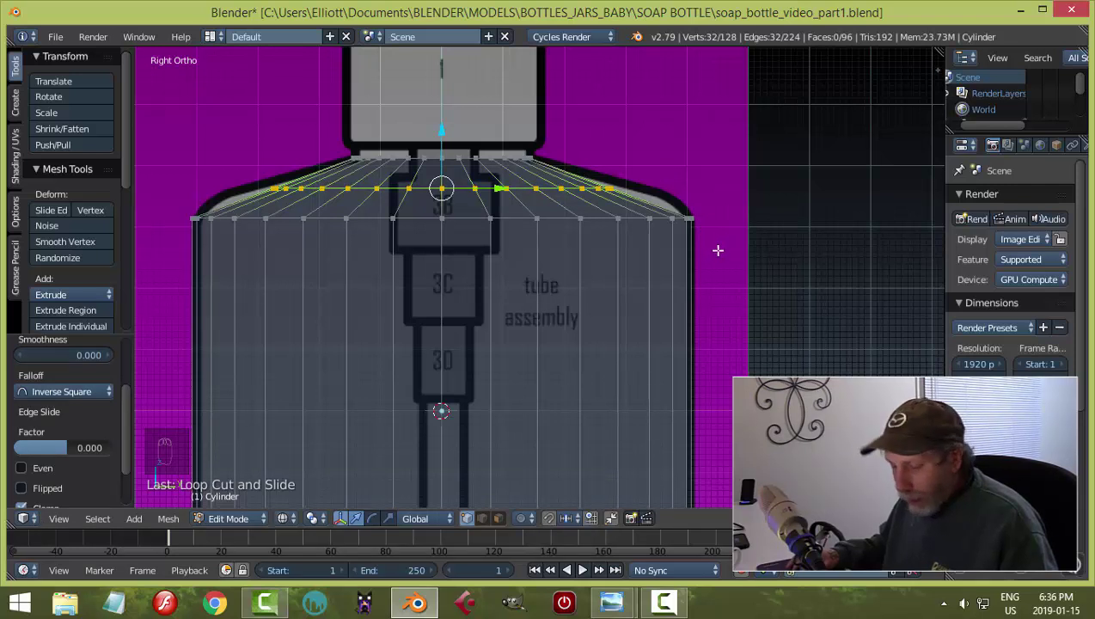
pyautogui.press('s')
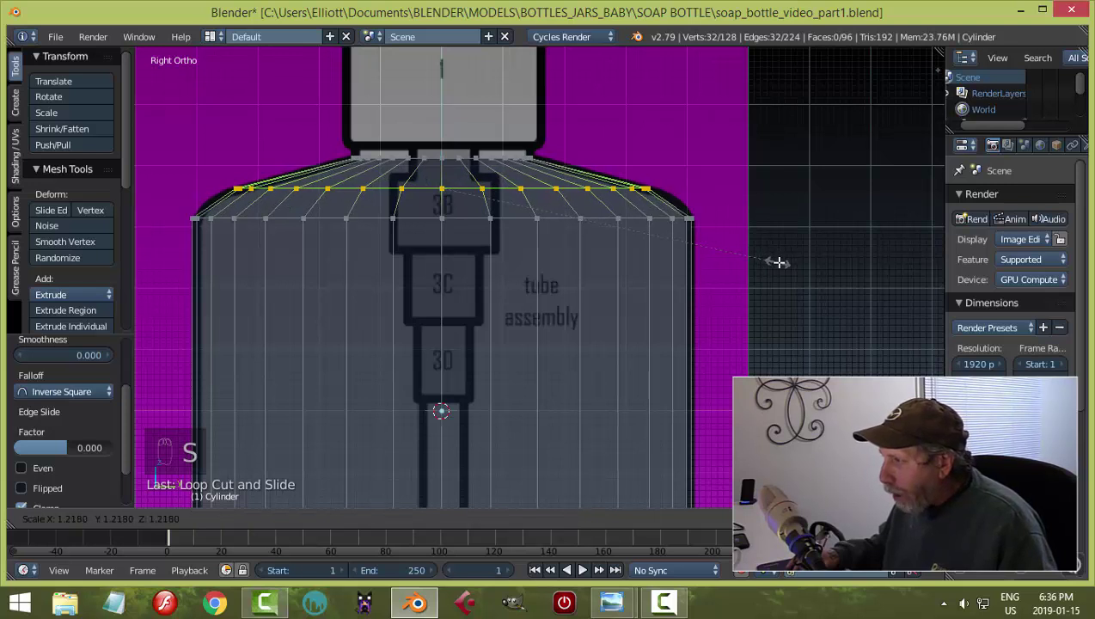
pyautogui.click(779, 262)
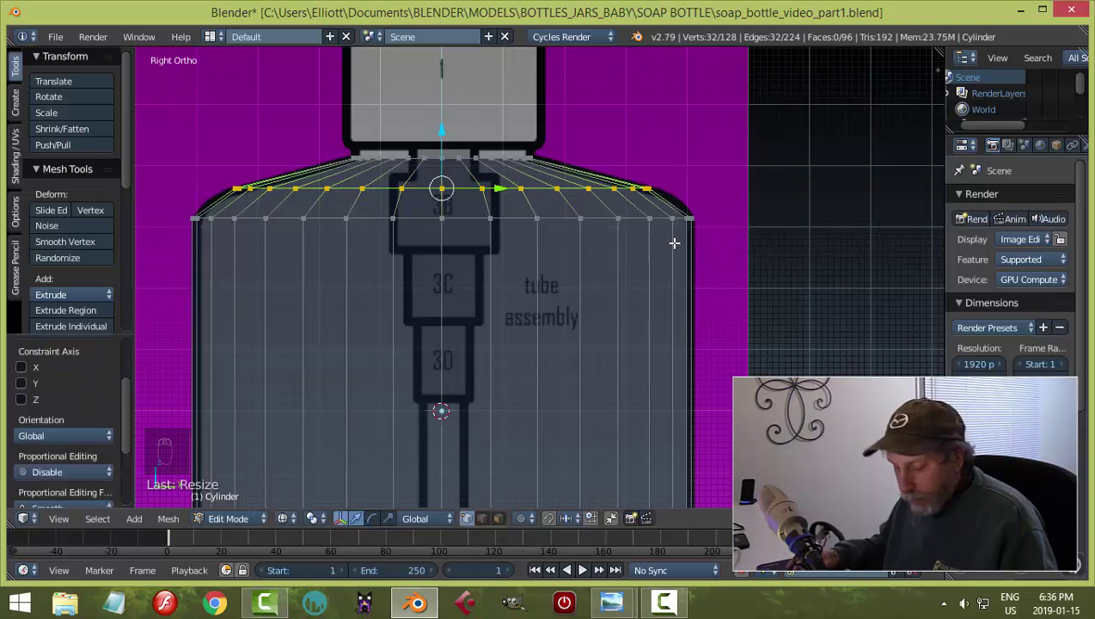
pyautogui.press('a')
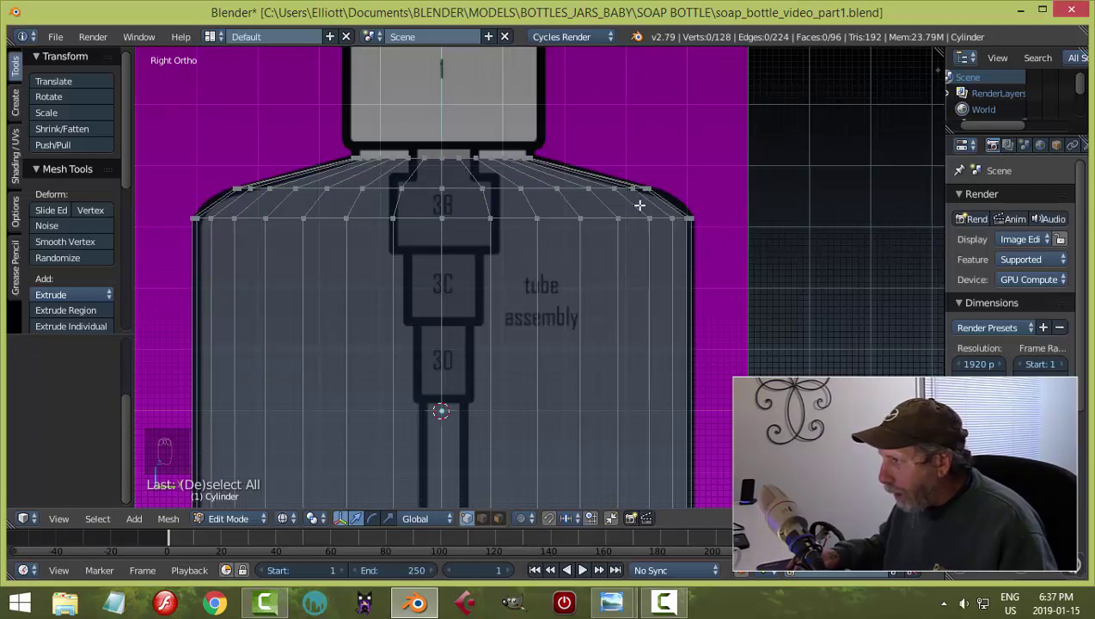
# Add a centred loop cut in the lower shoulder band, scale it out to about 1.05 to round the corner, and deselect it.
pyautogui.hotkey('ctrl', 'r')
pyautogui.click(648, 203)
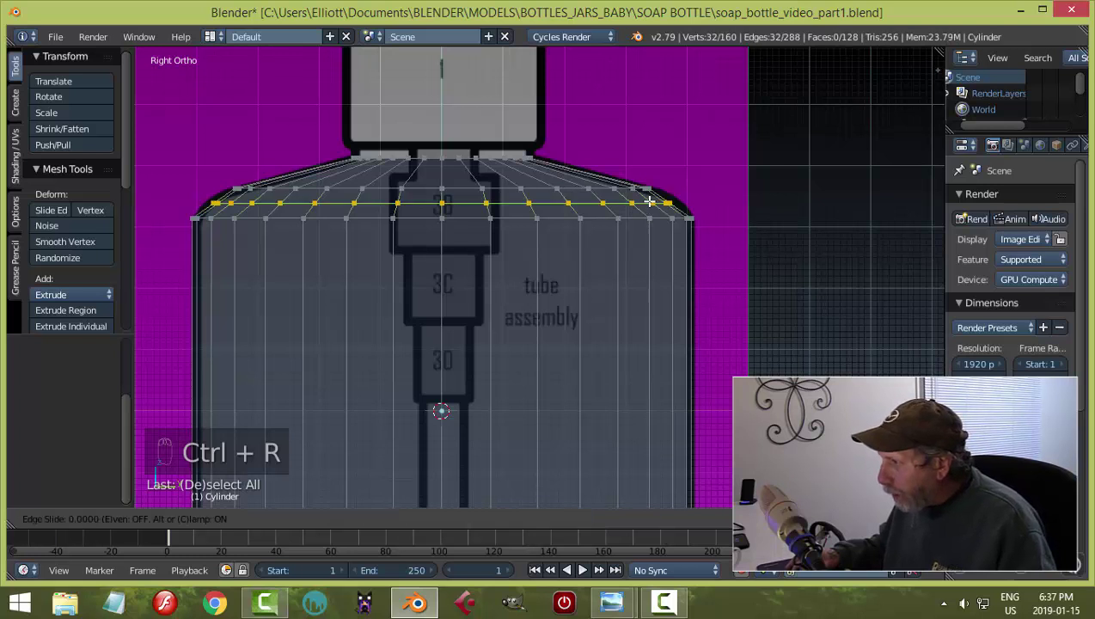
pyautogui.rightClick(648, 203)
pyautogui.press('s')
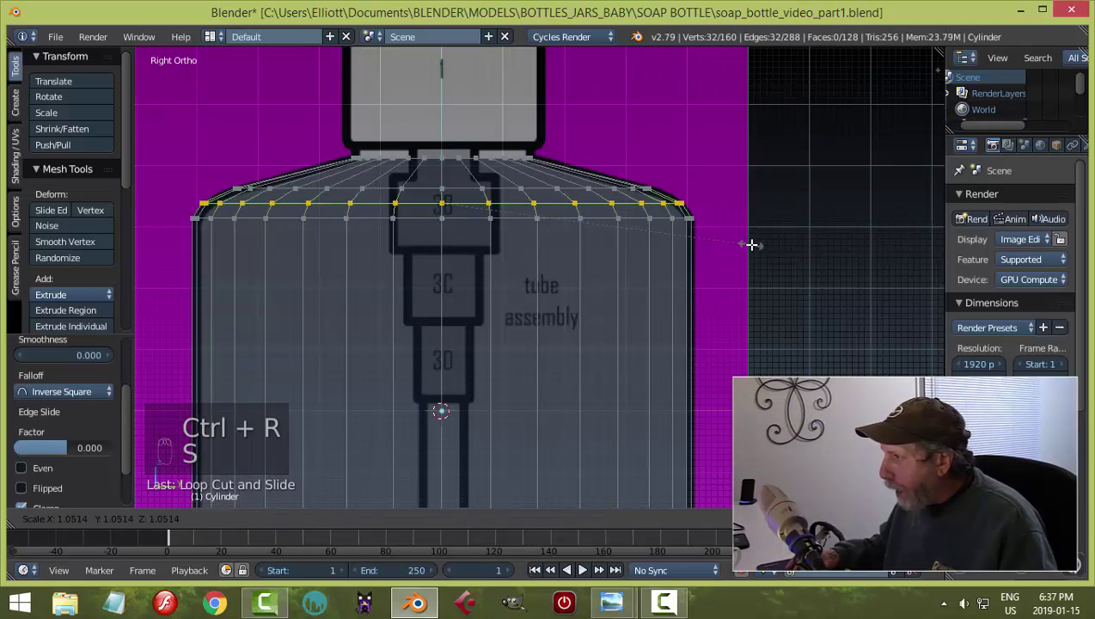
pyautogui.click(745, 243)
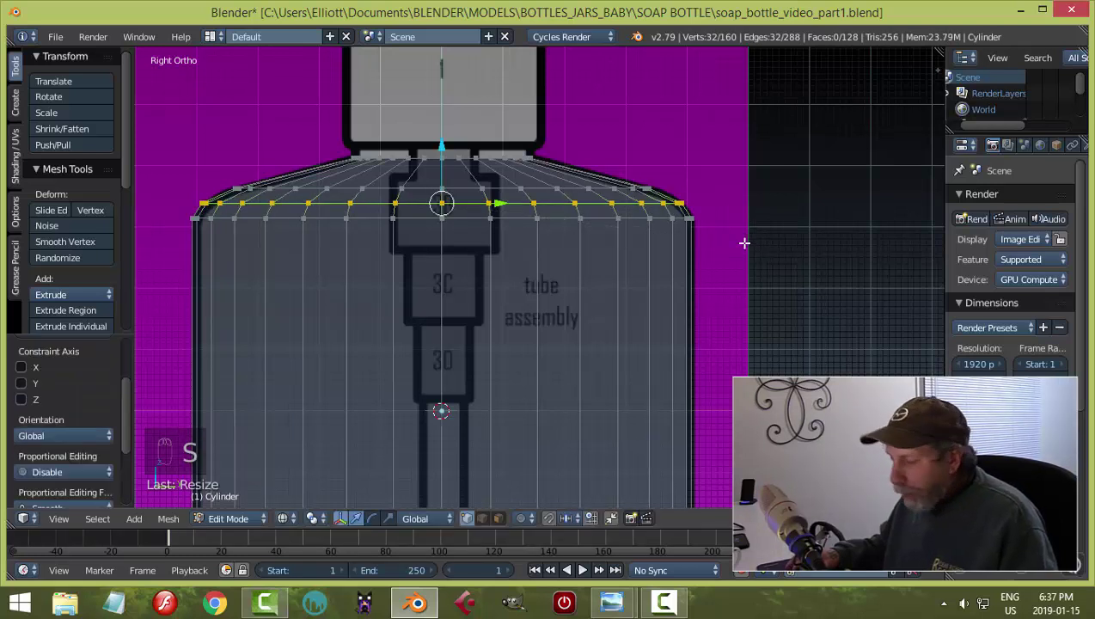
pyautogui.press('a')
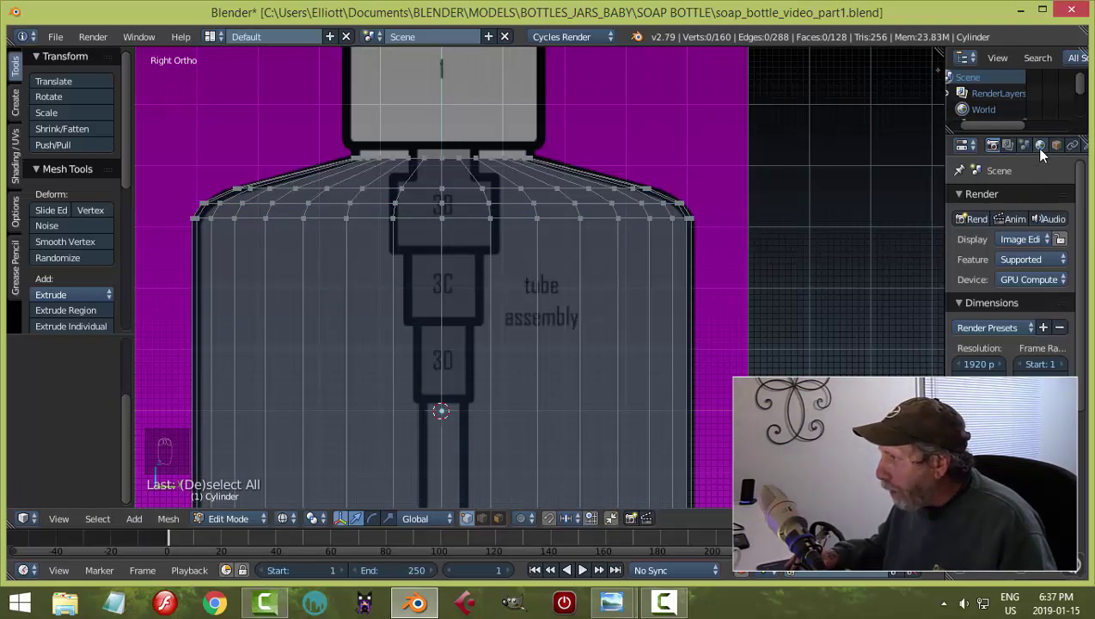
# Add a centred loop cut in the upper shoulder band, scale it out slightly to follow the reference outline, and deselect it.
pyautogui.scroll(-1, 1040, 147)
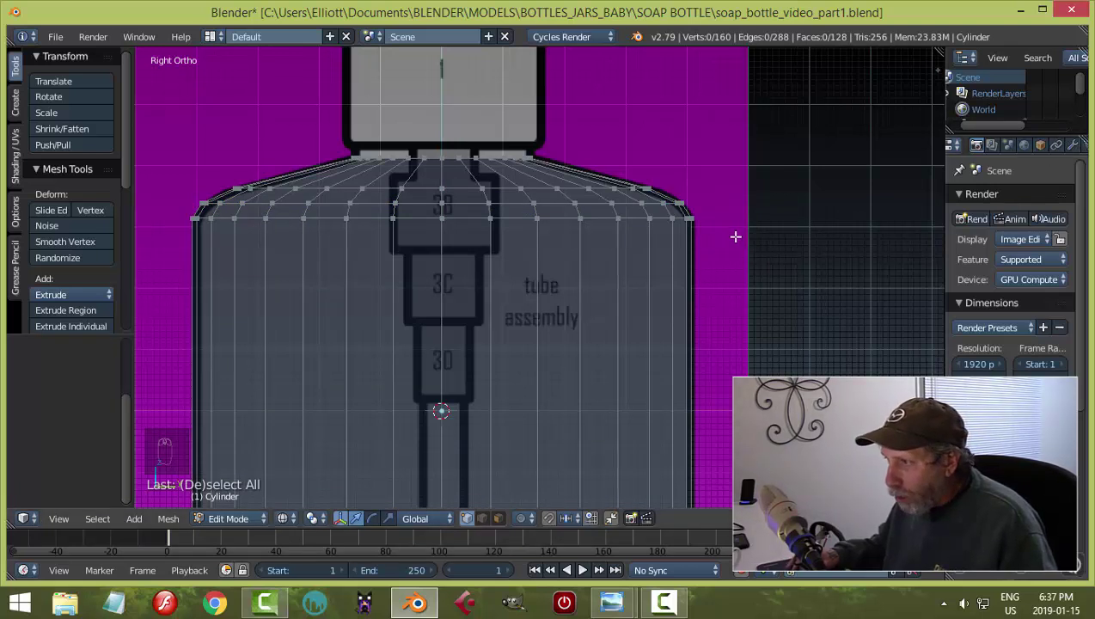
pyautogui.scroll(4, 597, 246)
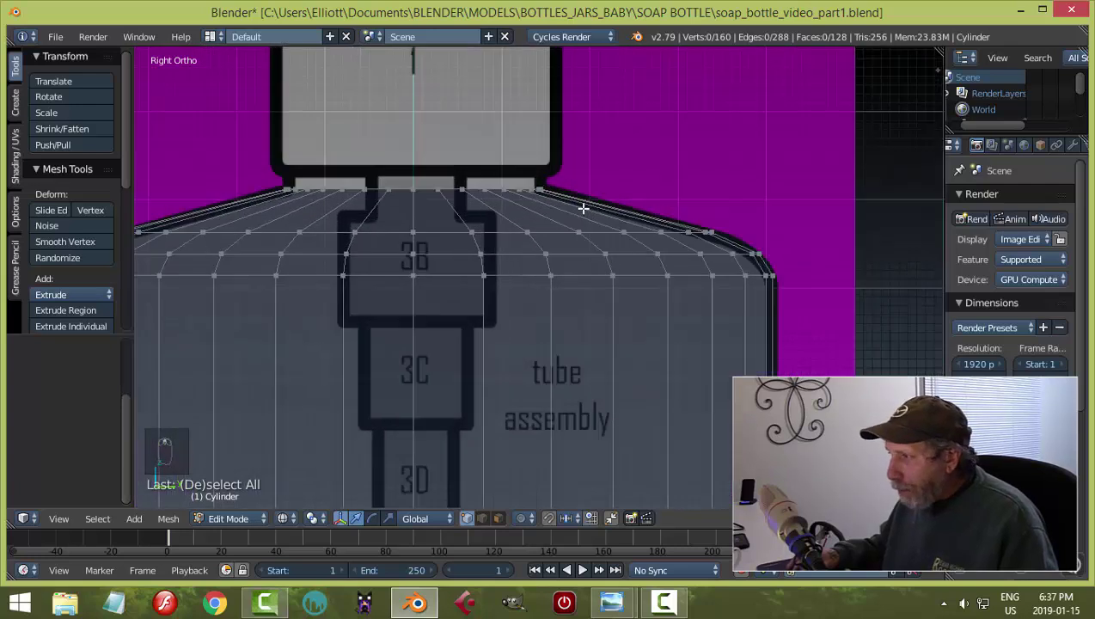
pyautogui.hotkey('ctrl', 'r')
pyautogui.click(582, 204)
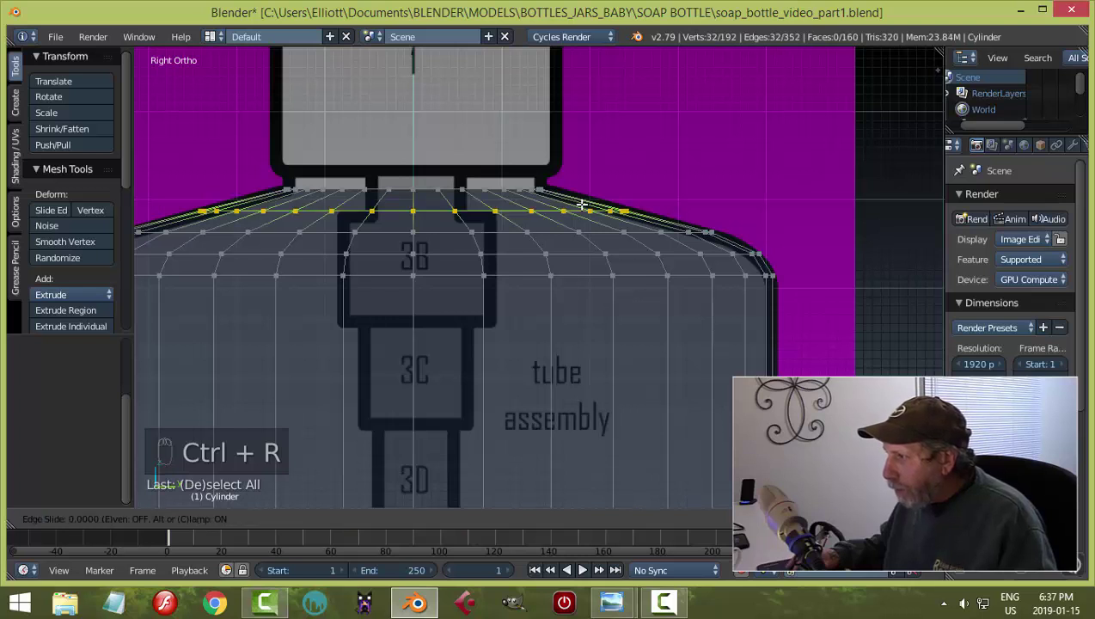
pyautogui.press('s')
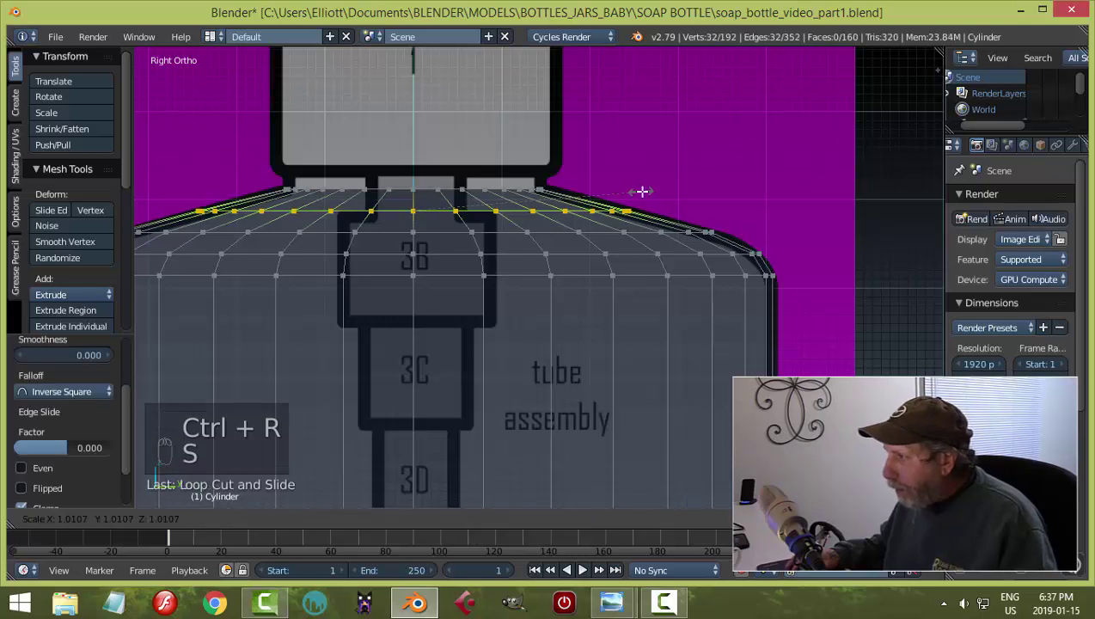
pyautogui.click(652, 189)
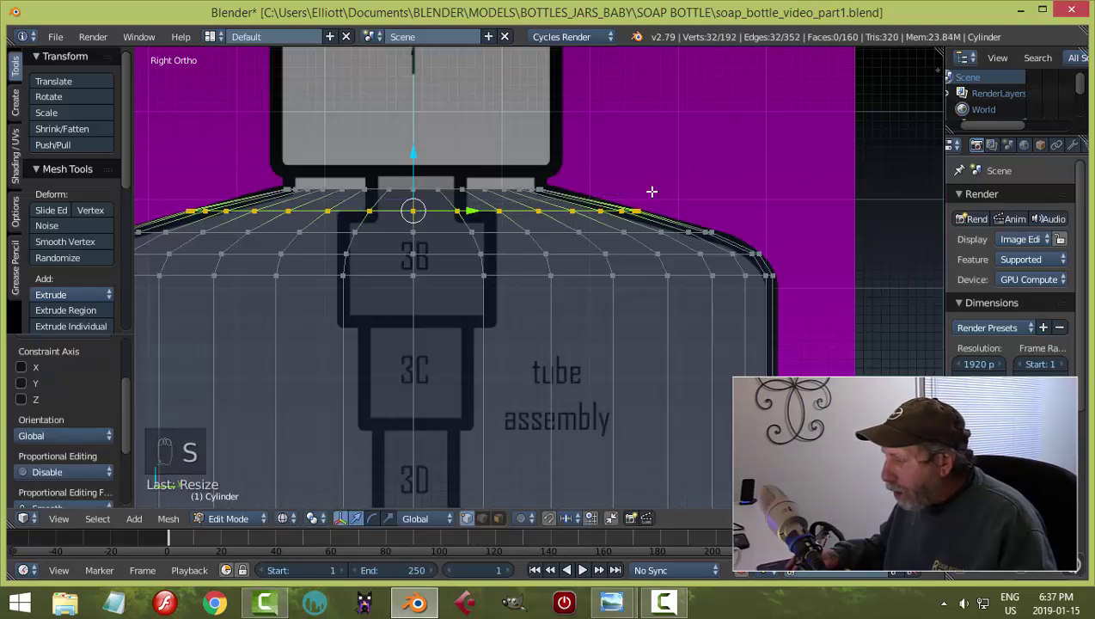
pyautogui.press('a')
pyautogui.scroll(-4, 775, 250)
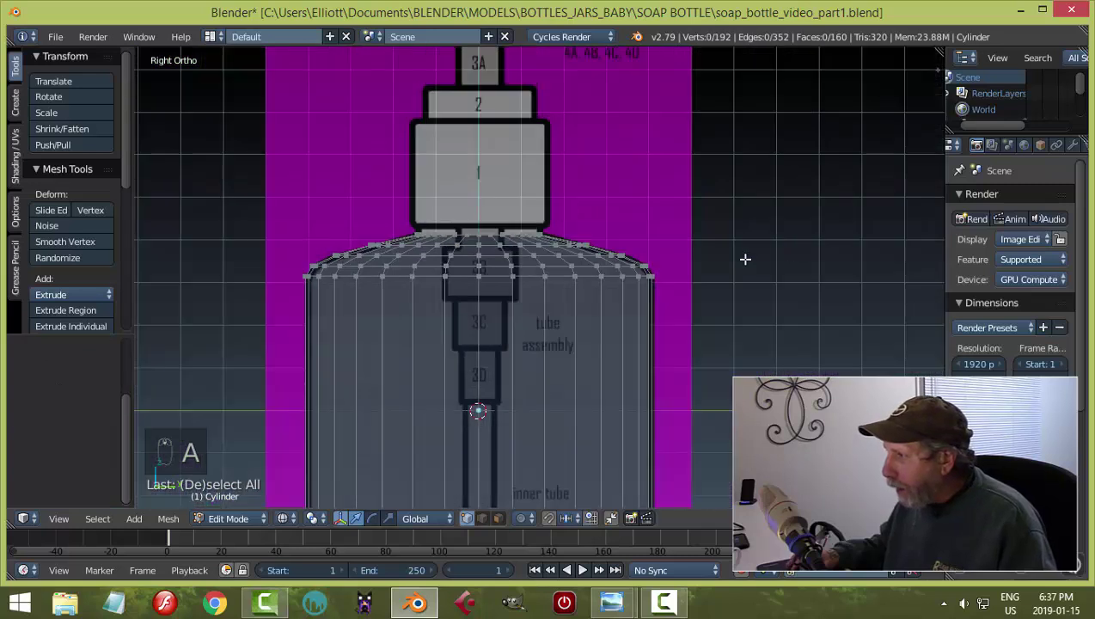
# Switch to edge selection, select the horizontal edge loops around the shoulder, and clear the selection.
pyautogui.scroll(4, 725, 296)
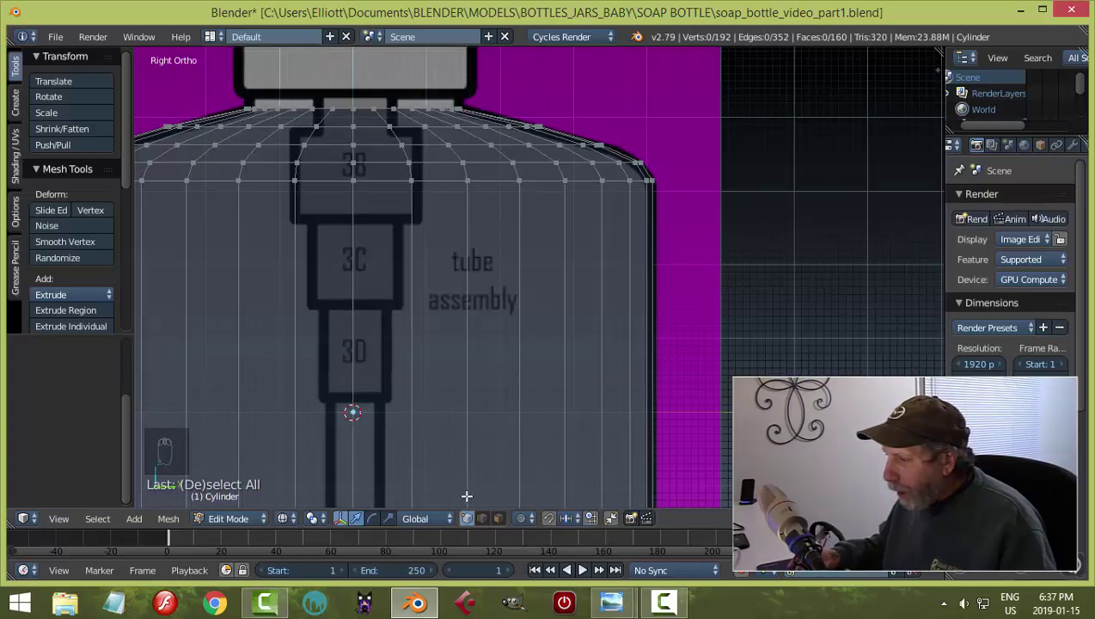
pyautogui.click(482, 519)
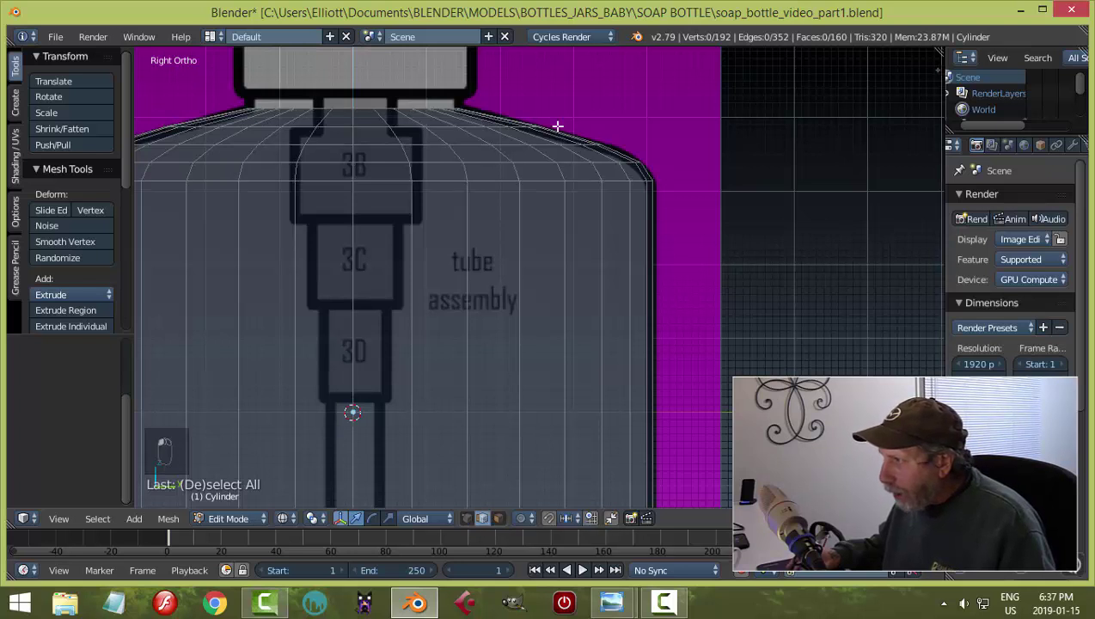
pyautogui.keyDown('alt'); pyautogui.rightClick(483, 180); pyautogui.keyUp('alt')
pyautogui.keyDown('alt'); pyautogui.keyDown('shift'); pyautogui.rightClick(488, 162); pyautogui.keyUp('shift'); pyautogui.keyUp('alt')
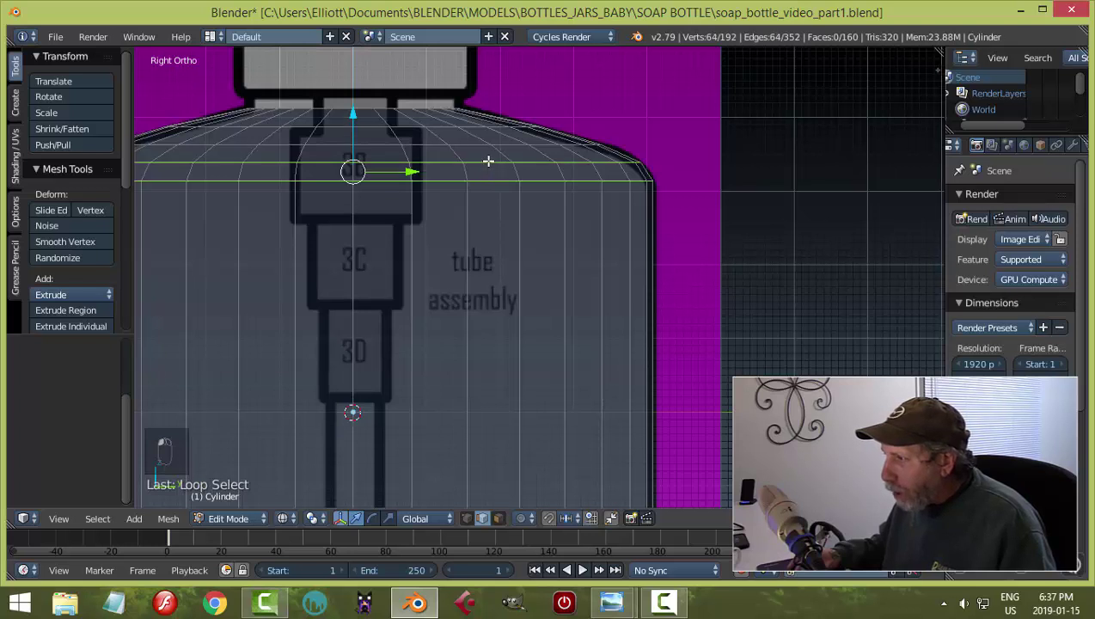
pyautogui.keyDown('alt'); pyautogui.keyDown('shift'); pyautogui.rightClick(470, 142); pyautogui.keyUp('shift'); pyautogui.keyUp('alt')
pyautogui.keyDown('alt'); pyautogui.keyDown('shift'); pyautogui.rightClick(443, 125); pyautogui.keyUp('shift'); pyautogui.keyUp('alt')
pyautogui.press('a')
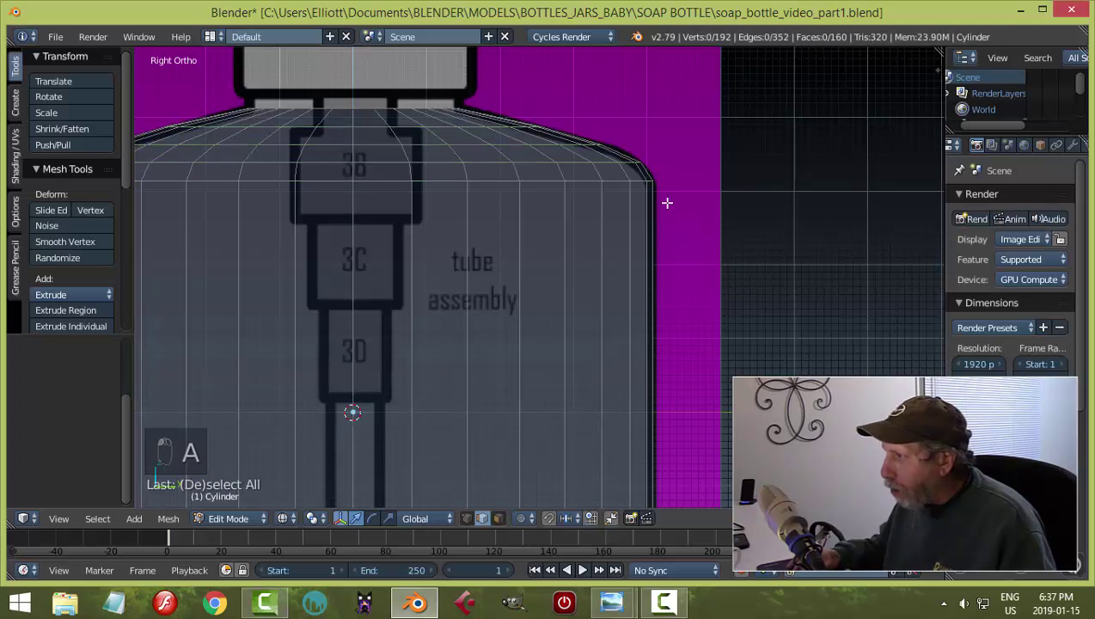
pyautogui.keyDown('alt'); pyautogui.rightClick(609, 182); pyautogui.keyUp('alt')
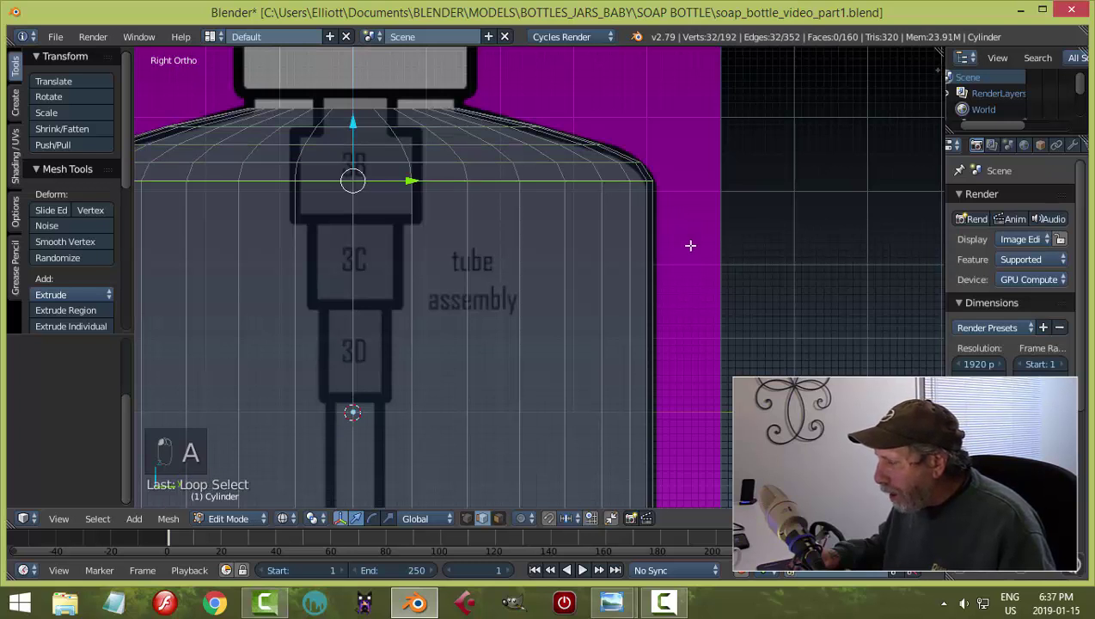
pyautogui.scroll(1, 687, 245)
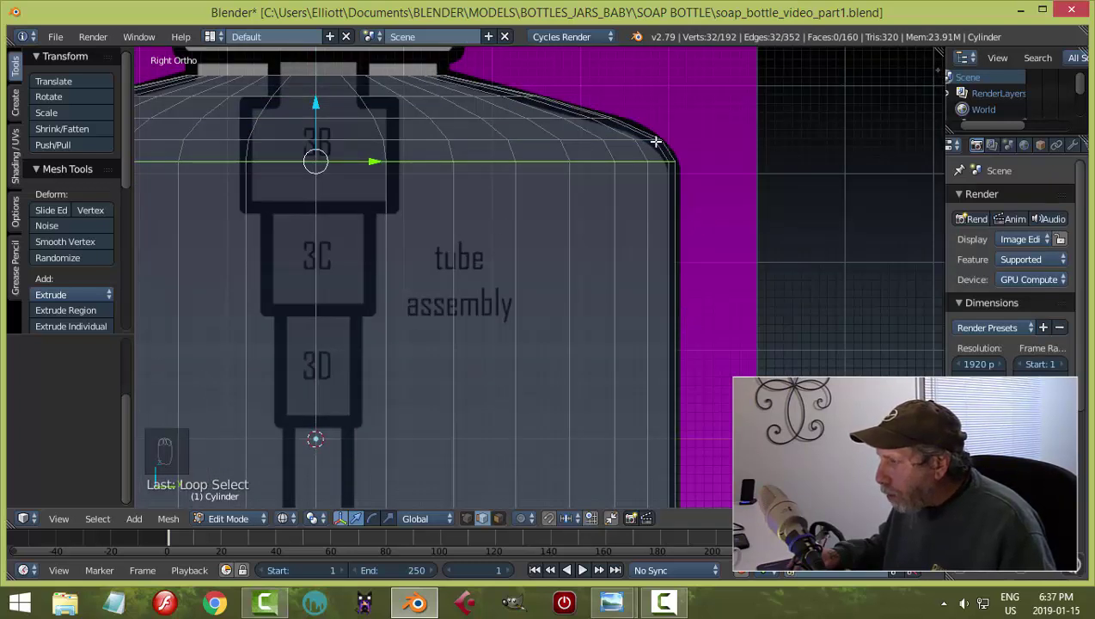
pyautogui.scroll(-1, 735, 246)
pyautogui.scroll(-3, 743, 243)
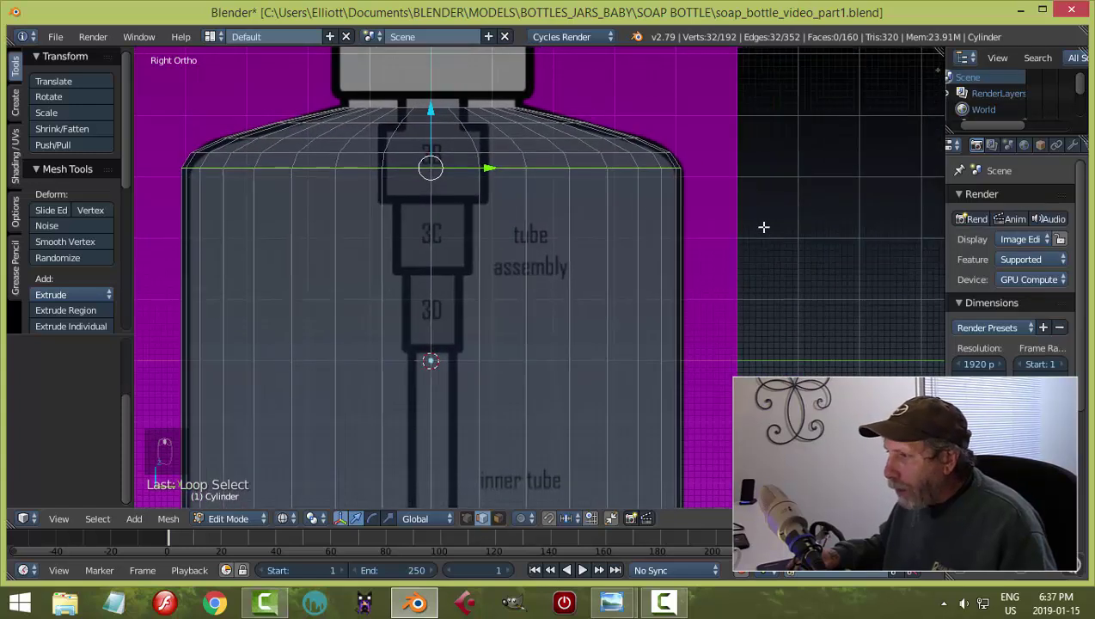
pyautogui.press('a')
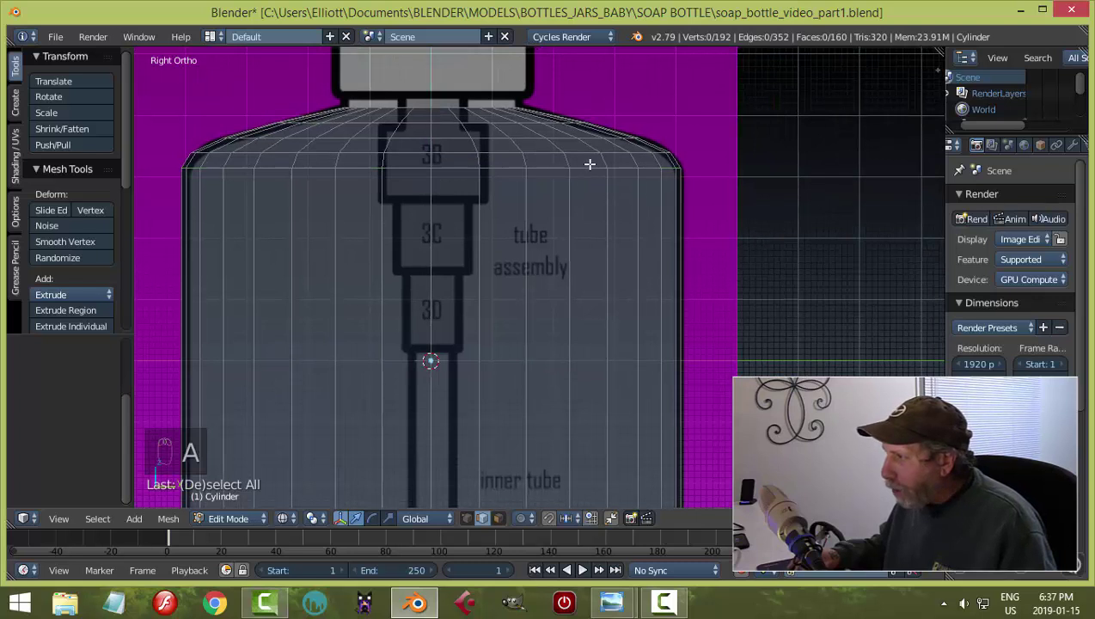
# Bevel the edge loop where the shoulder meets the body by about 0.143 with 2 segments, and deselect it.
pyautogui.keyDown('alt'); pyautogui.rightClick(589, 168); pyautogui.keyUp('alt')
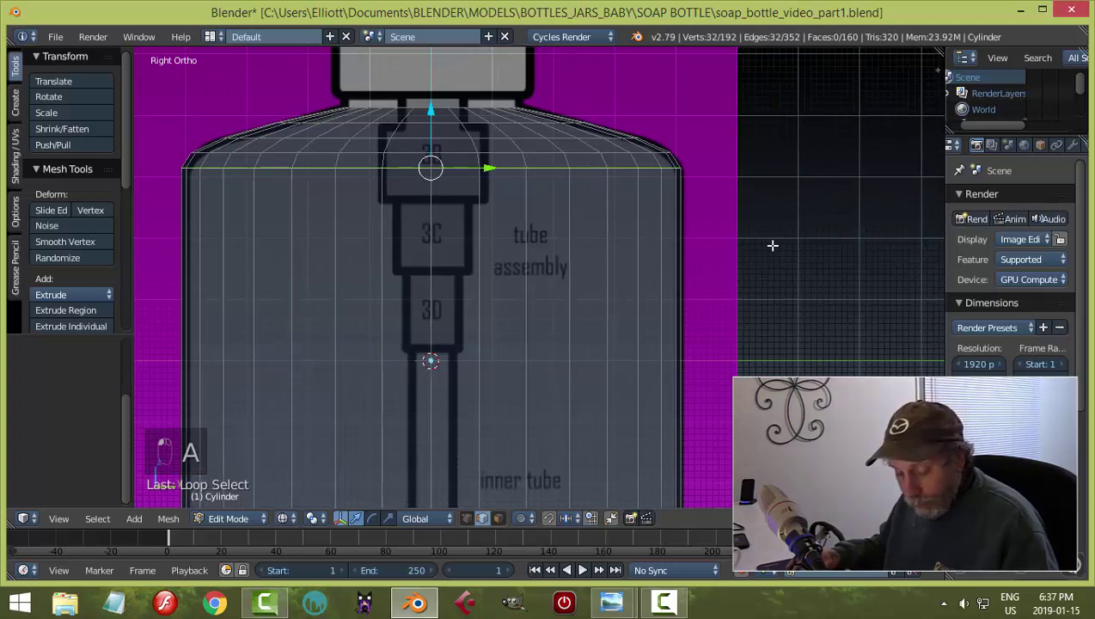
pyautogui.hotkey('ctrl', 'b')
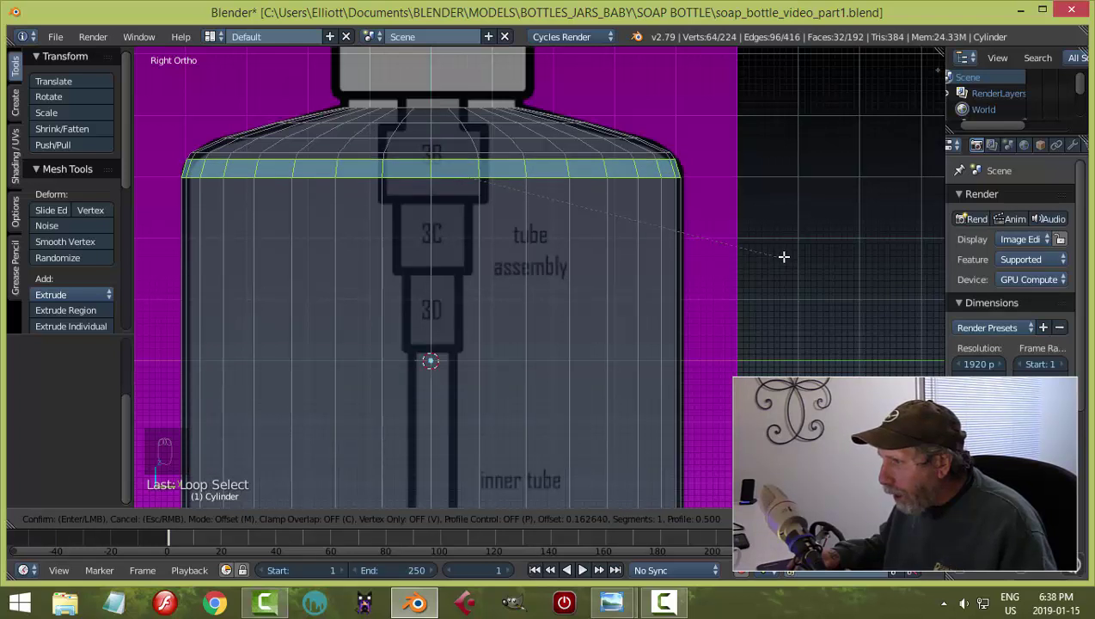
pyautogui.scroll(1, 784, 254)
pyautogui.scroll(1, 783, 254)
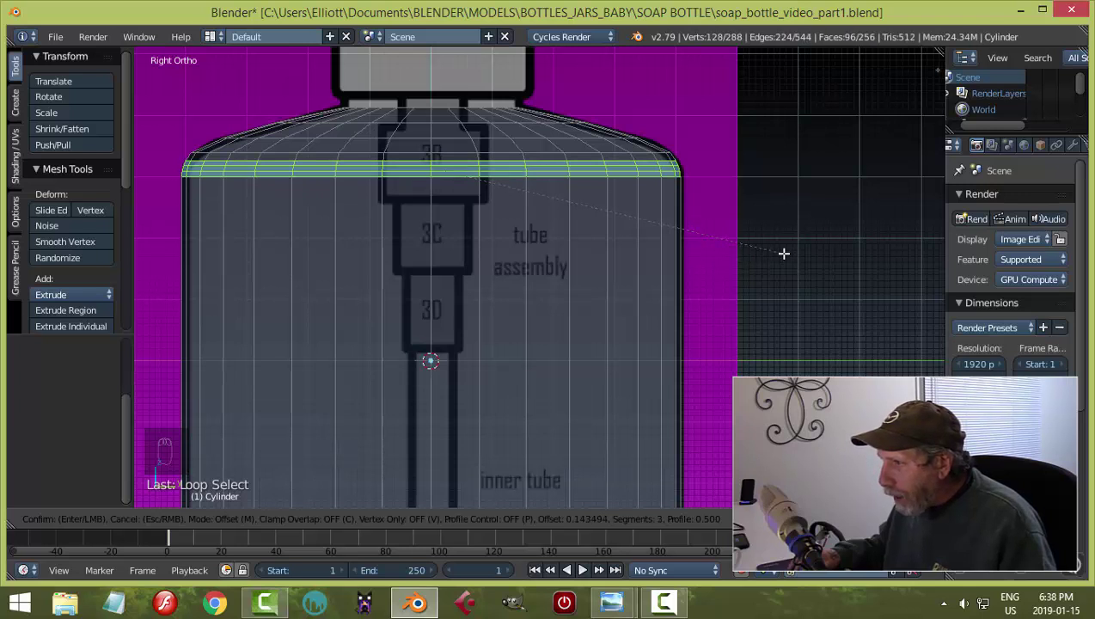
pyautogui.scroll(-1, 784, 254)
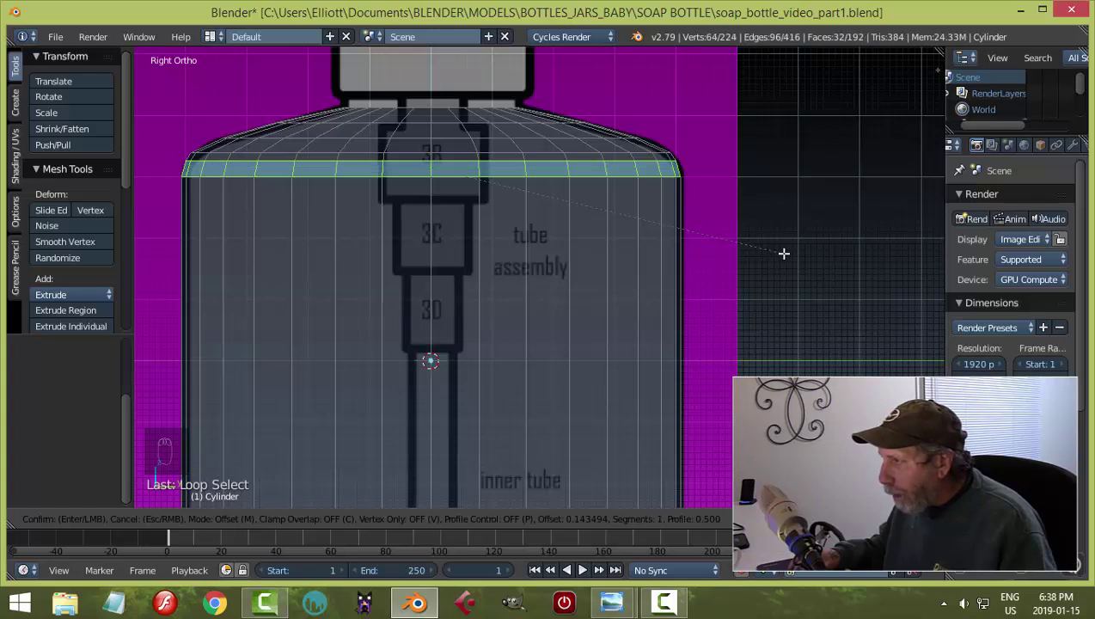
pyautogui.click(784, 254)
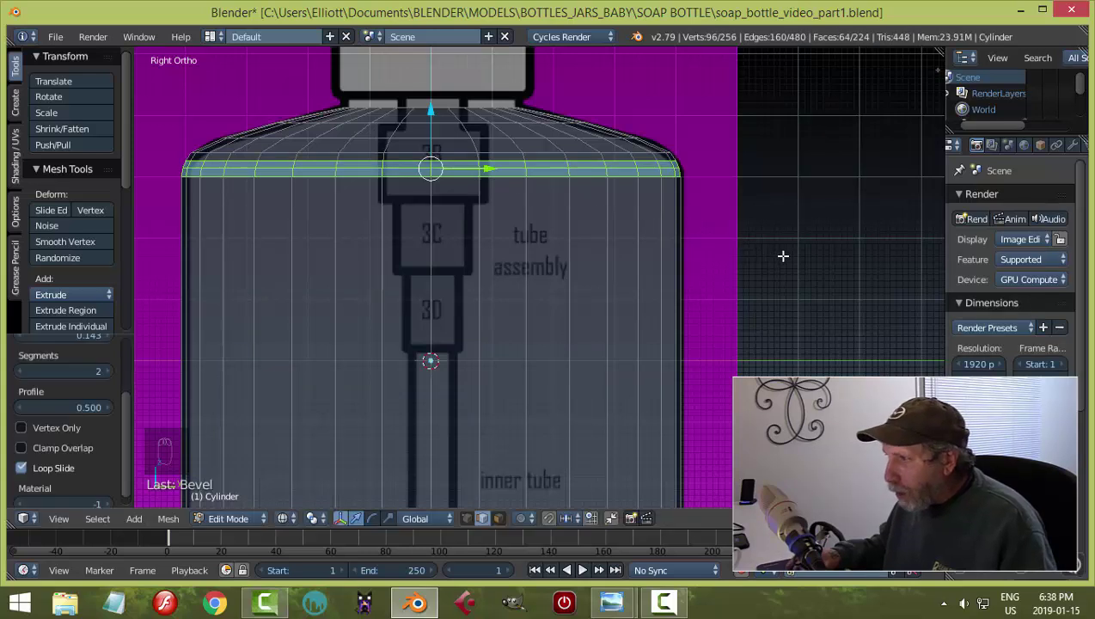
pyautogui.press('a')
pyautogui.scroll(-1, 783, 254)
pyautogui.scroll(-3, 784, 254)
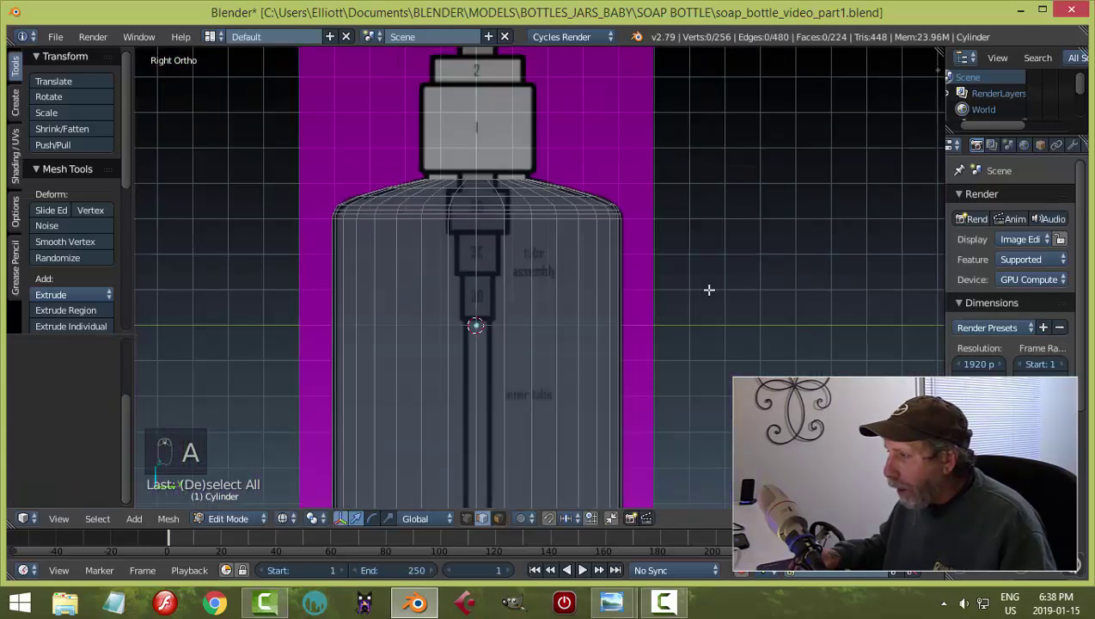
# Switch the viewport to solid shading and examine the open top of the bottle's shoulder from several angles.
pyautogui.scroll(4, 692, 292)
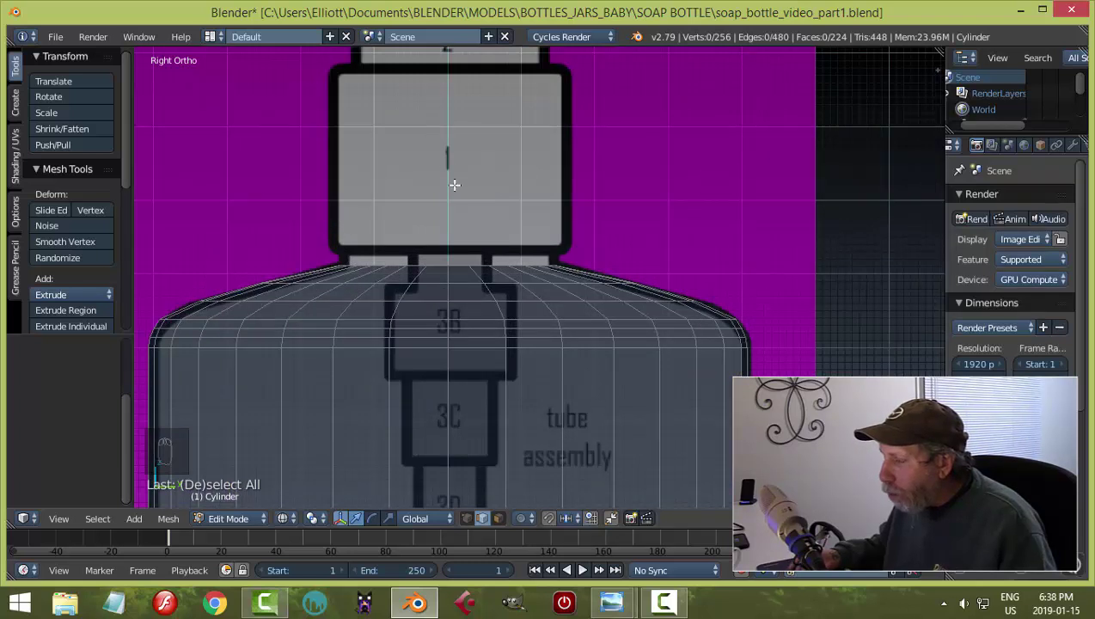
pyautogui.scroll(2, 456, 180)
pyautogui.scroll(-1, 457, 180)
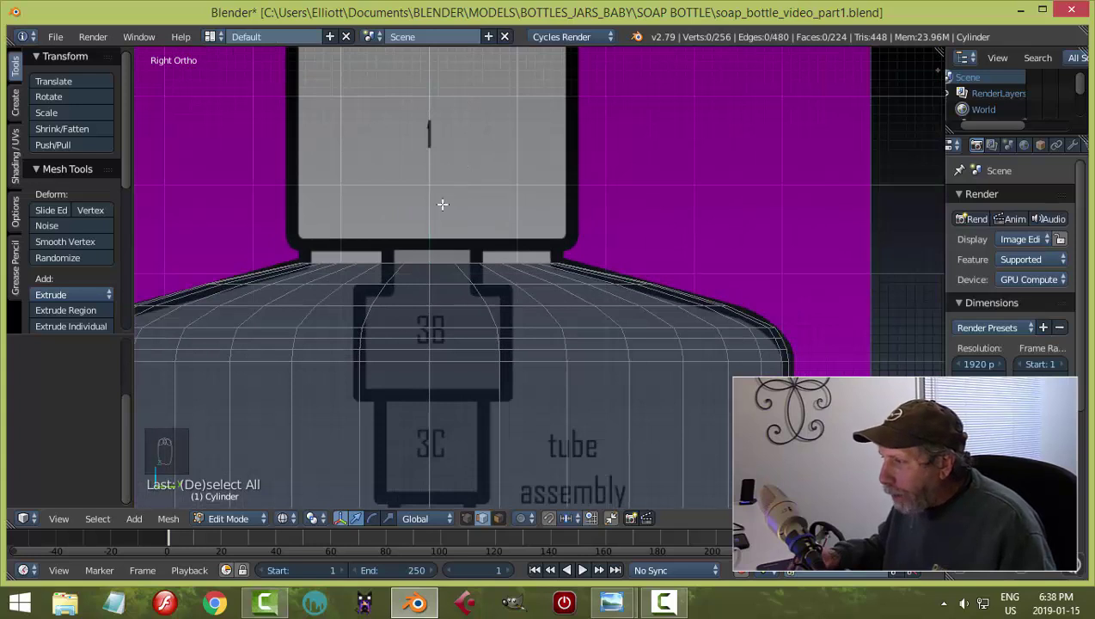
pyautogui.moveTo(492, 204); pyautogui.dragTo(628, 253, button='middle')
pyautogui.press('z')
pyautogui.click(588, 294)
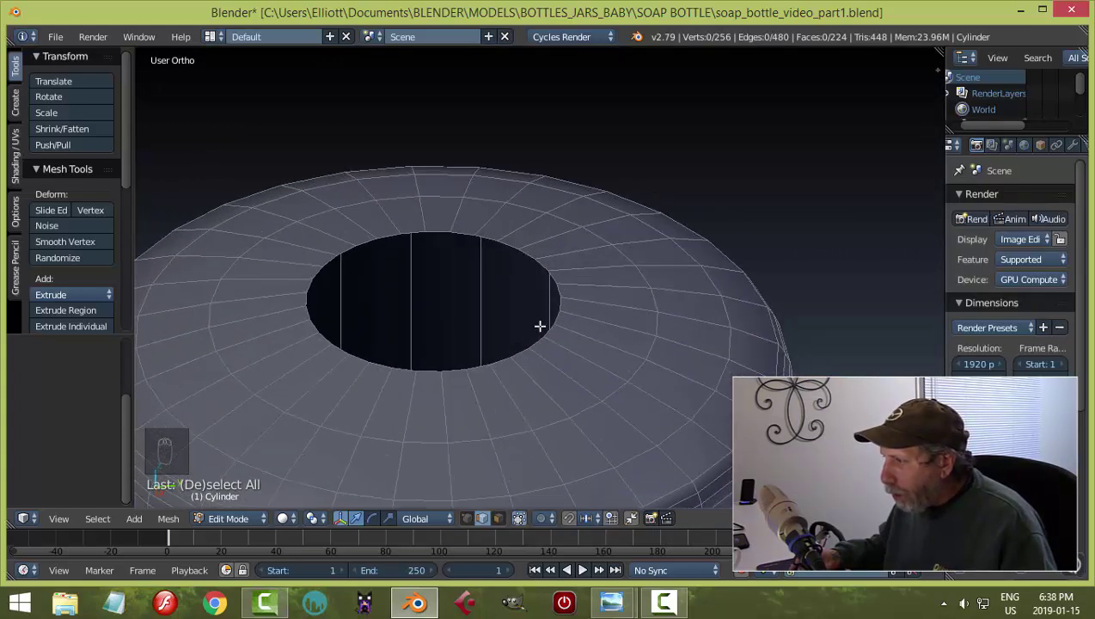
pyautogui.moveTo(494, 329); pyautogui.dragTo(478, 292, button='middle')
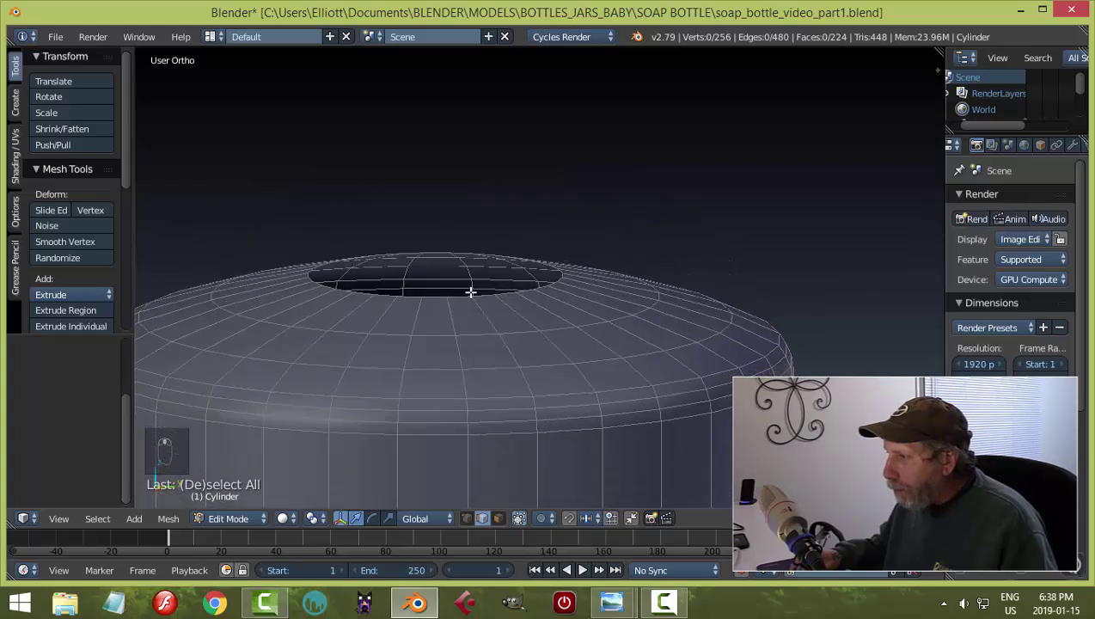
pyautogui.moveTo(551, 269); pyautogui.dragTo(560, 303, button='middle')
pyautogui.scroll(2, 560, 304)
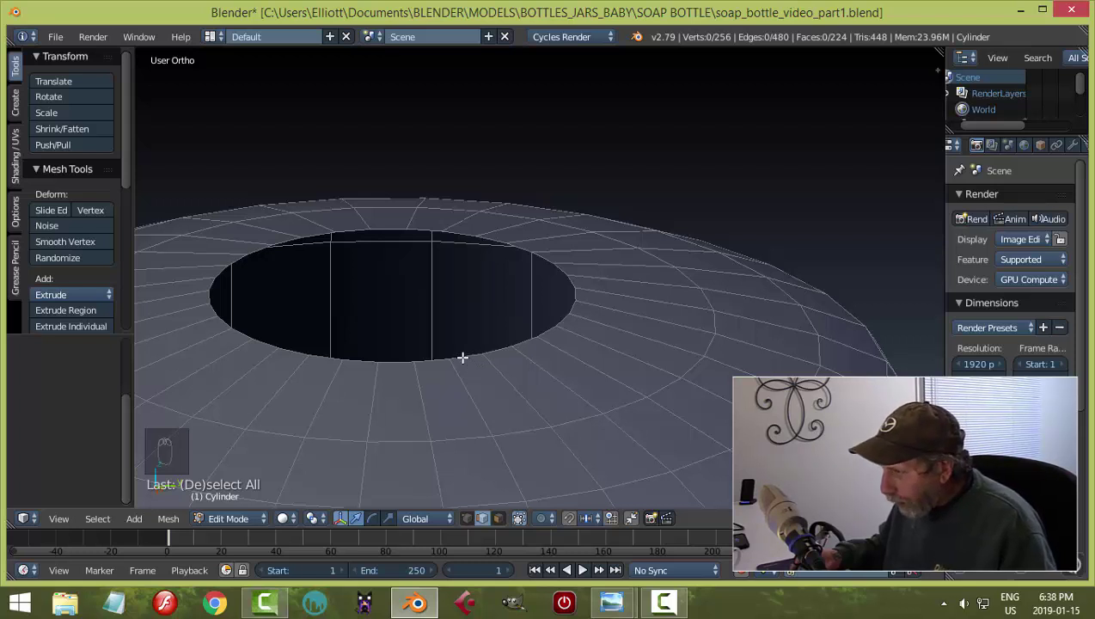
# Extrude the edge loop around the top opening in place, raise it along Z into cap part 1 as the neck, and deselect it.
pyautogui.keyDown('alt'); pyautogui.rightClick(463, 357); pyautogui.keyUp('alt')
pyautogui.press('a')
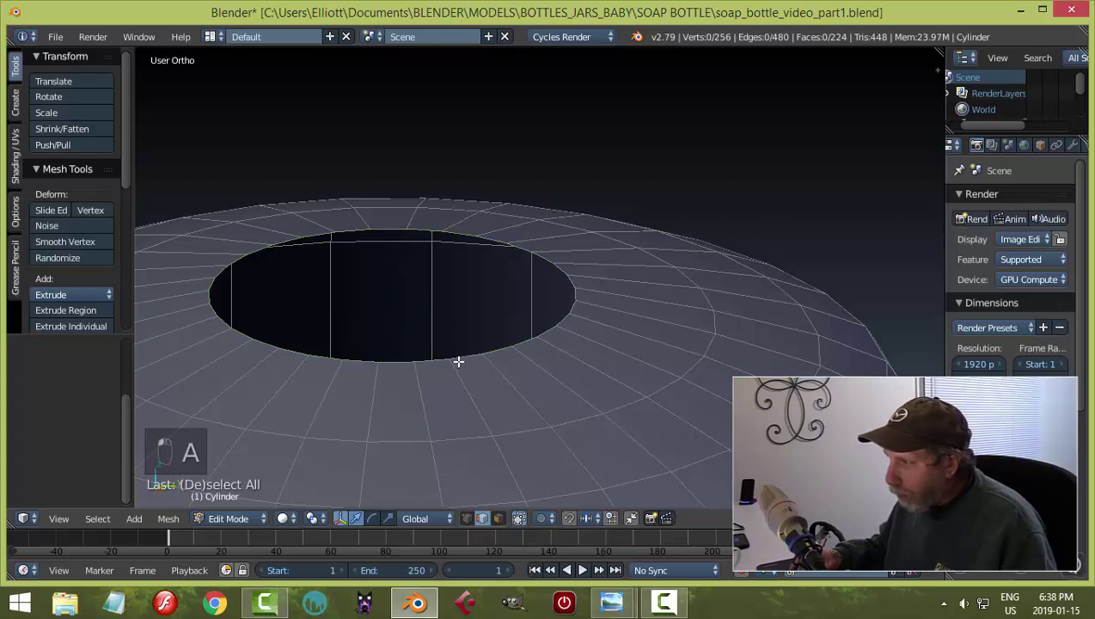
pyautogui.keyDown('alt'); pyautogui.rightClick(359, 359); pyautogui.keyUp('alt')
pyautogui.press('a')
pyautogui.keyDown('alt'); pyautogui.rightClick(309, 234); pyautogui.keyUp('alt')
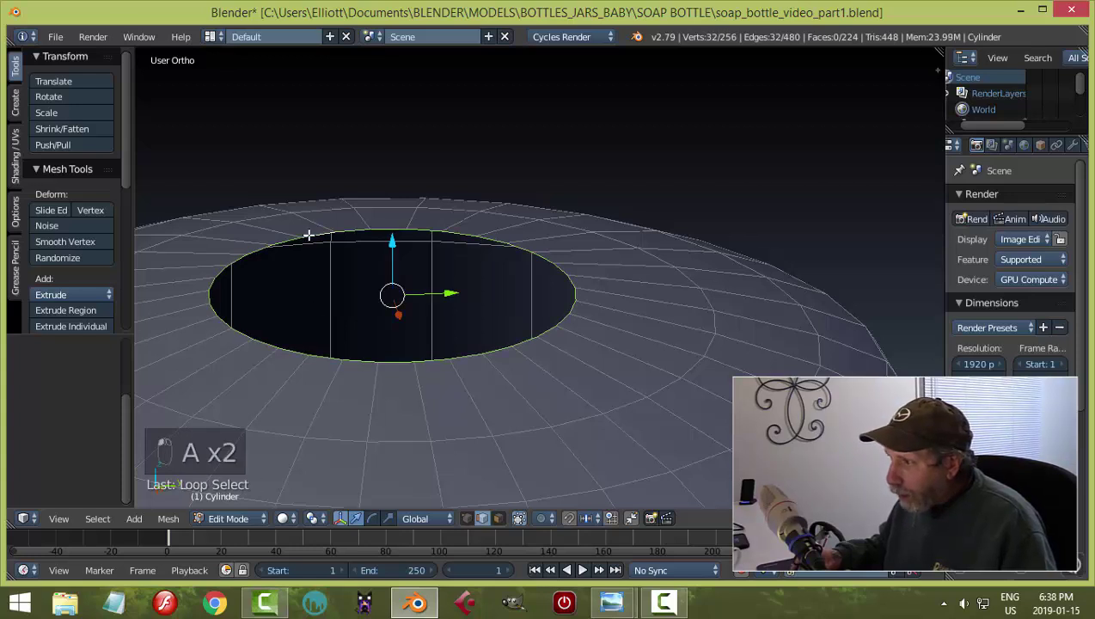
pyautogui.moveTo(593, 363); pyautogui.dragTo(592, 328, button='middle')
pyautogui.press('KP_3')
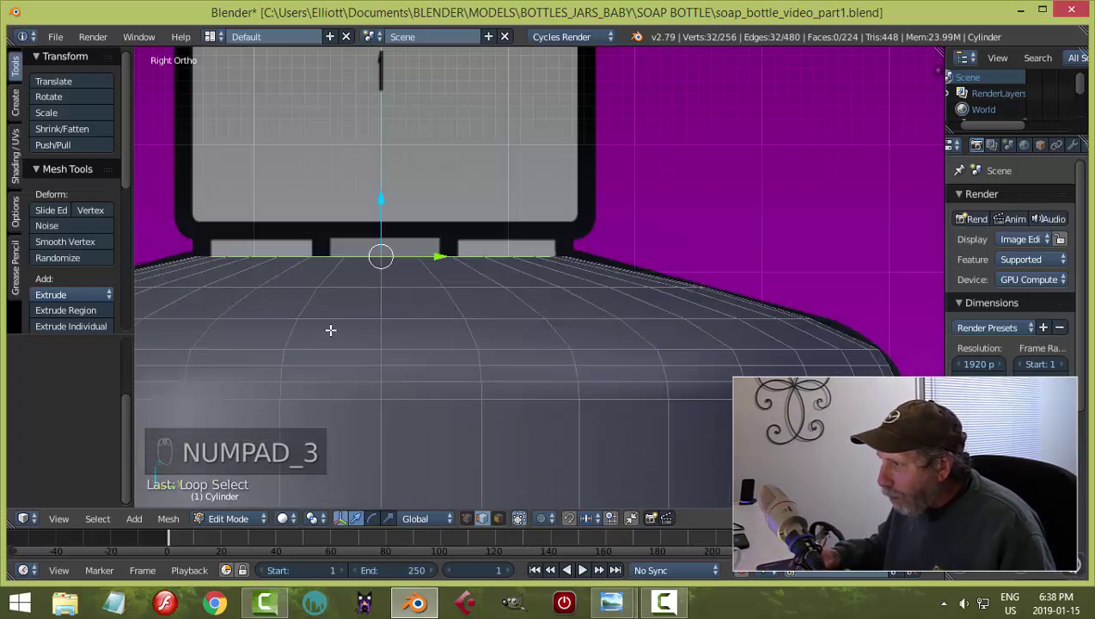
pyautogui.press('e')
pyautogui.rightClick(394, 295)
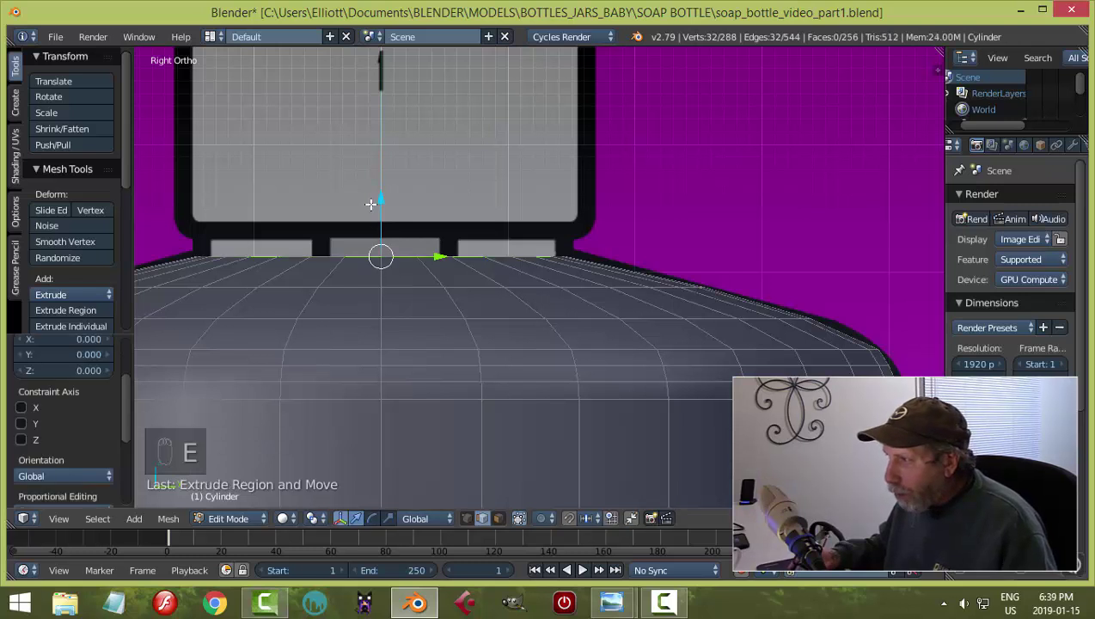
pyautogui.moveTo(379, 201); pyautogui.dragTo(397, 140)
pyautogui.press('a')
pyautogui.scroll(-6, 617, 226)
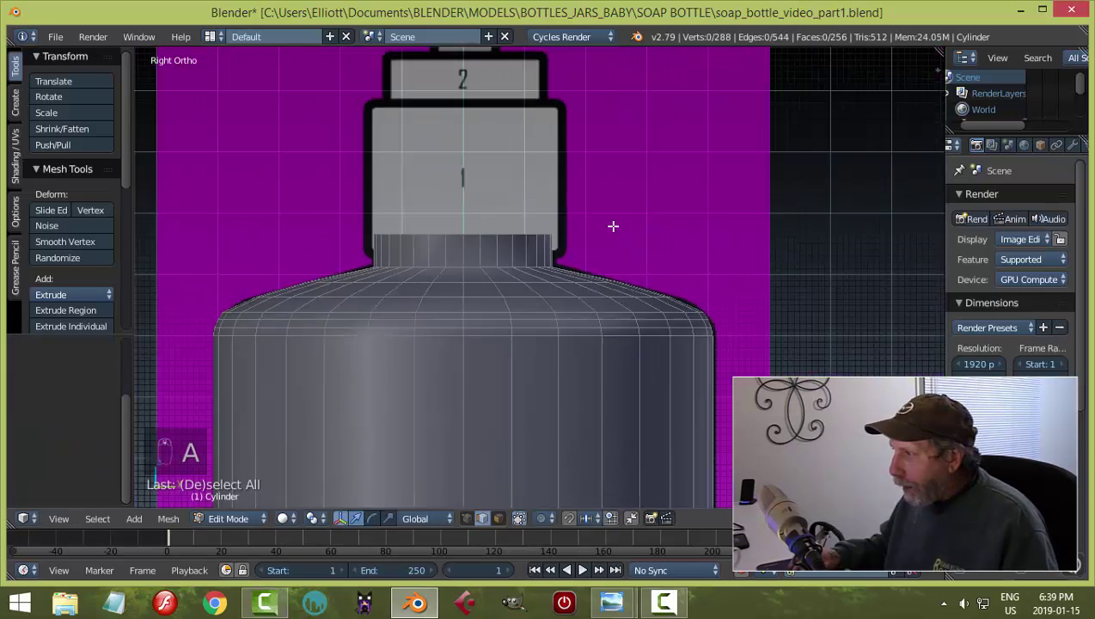
# Select the edge loop around the open bottom of the bottle.
pyautogui.scroll(4, 602, 334)
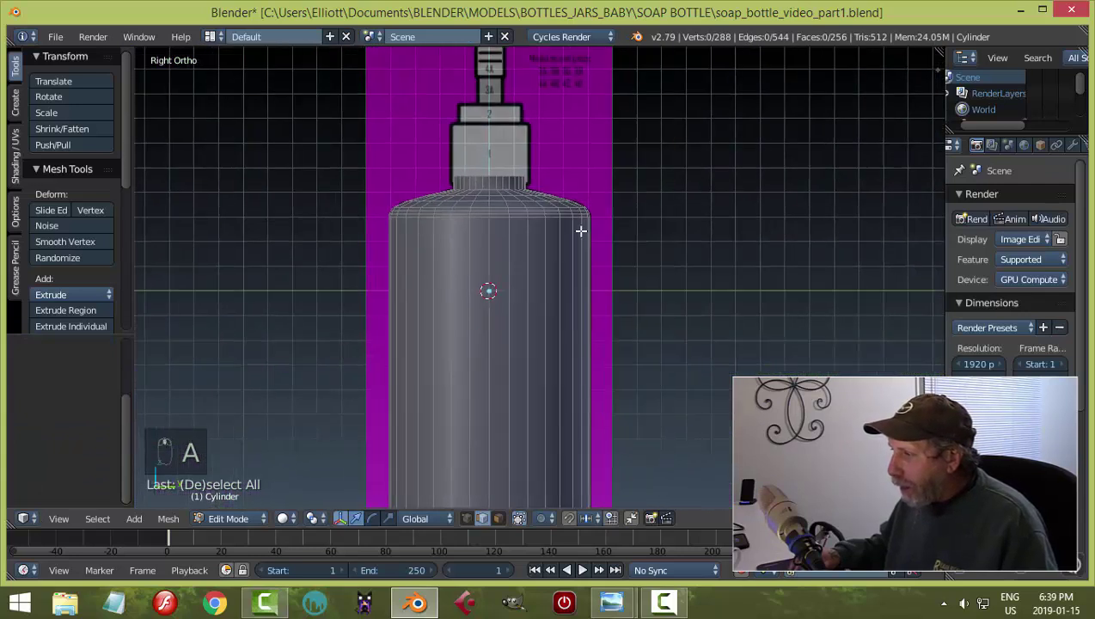
pyautogui.moveTo(589, 301); pyautogui.dragTo(612, 296, button='middle')
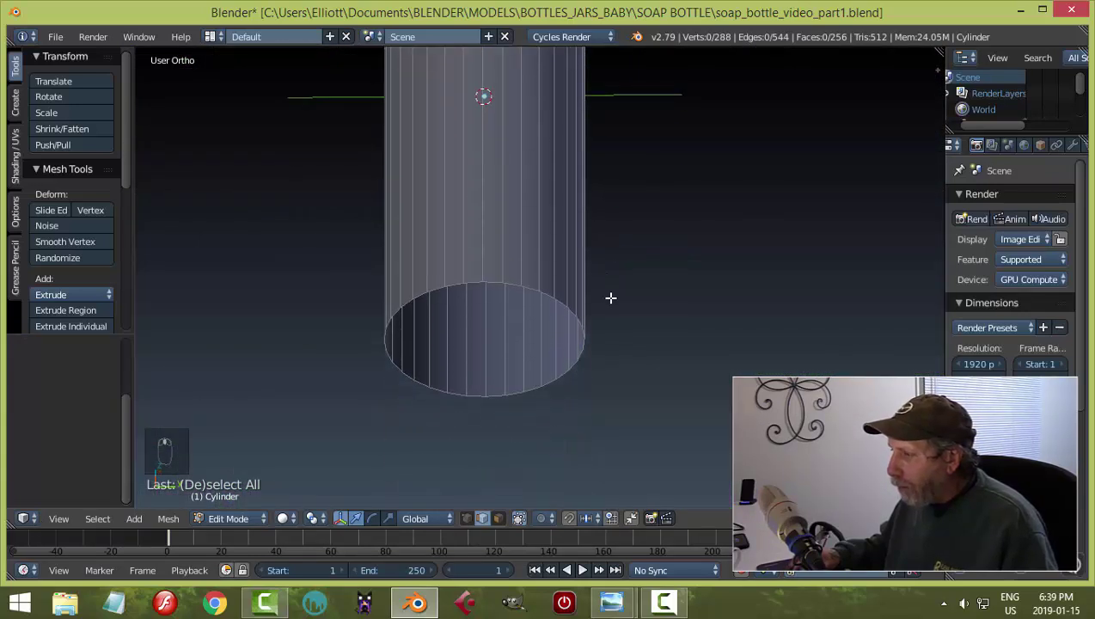
pyautogui.scroll(2, 604, 321)
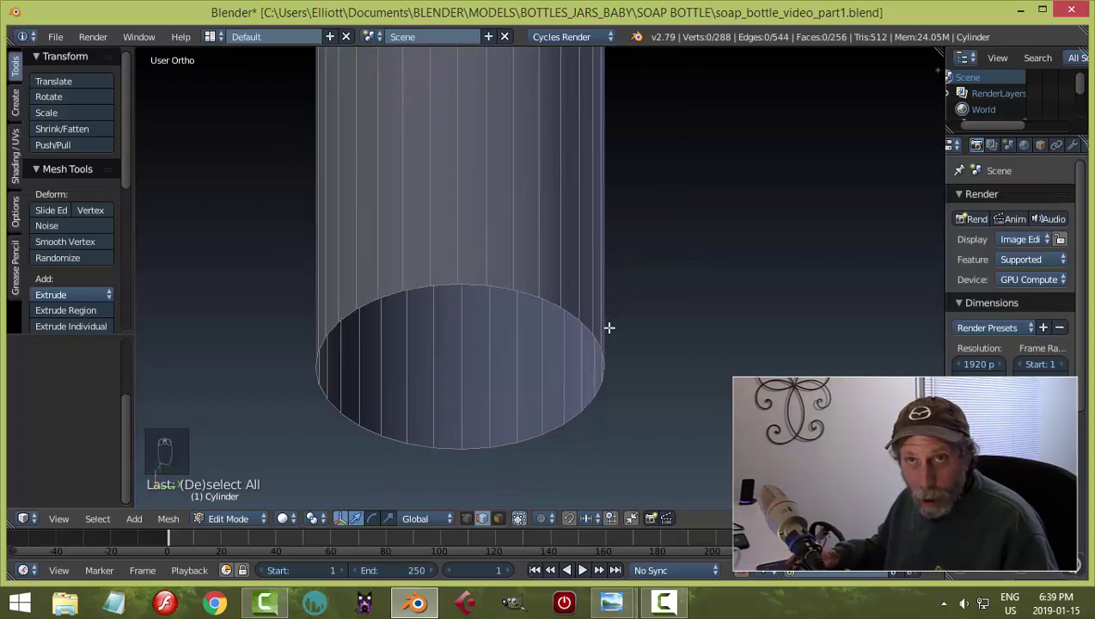
pyautogui.keyDown('alt'); pyautogui.rightClick(526, 294); pyautogui.keyUp('alt')
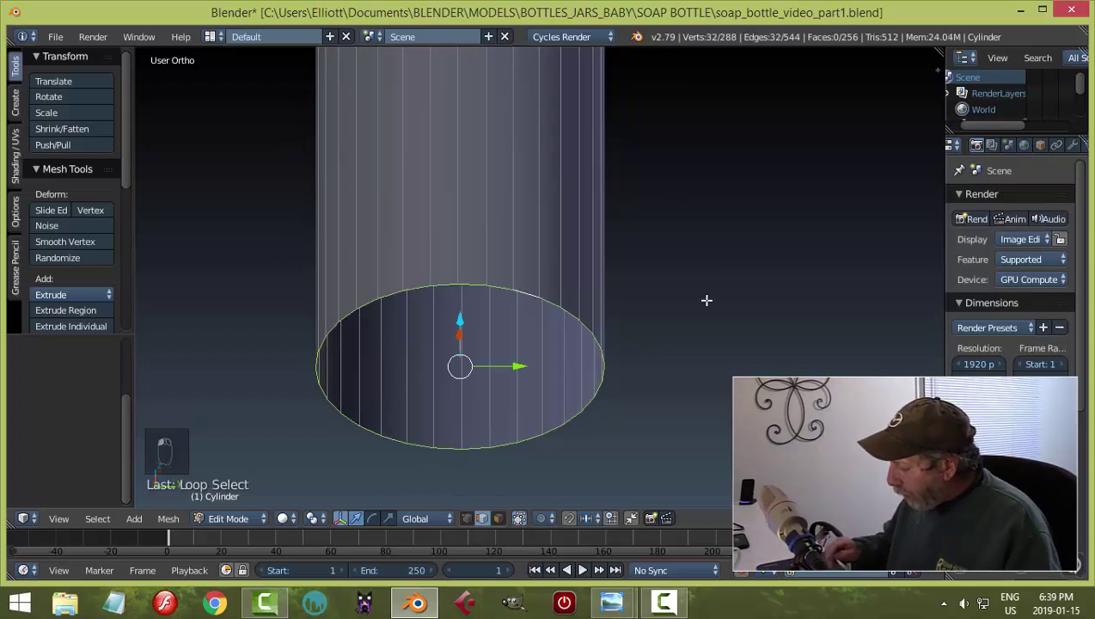
# Switch to wireframe shading in the right view and examine the bottle's bottom corners against the reference image.
pyautogui.press('KP_3')
pyautogui.keyDown('shift'); pyautogui.moveTo(698, 372); pyautogui.dragTo(679, 247, button='middle'); pyautogui.keyUp('shift')
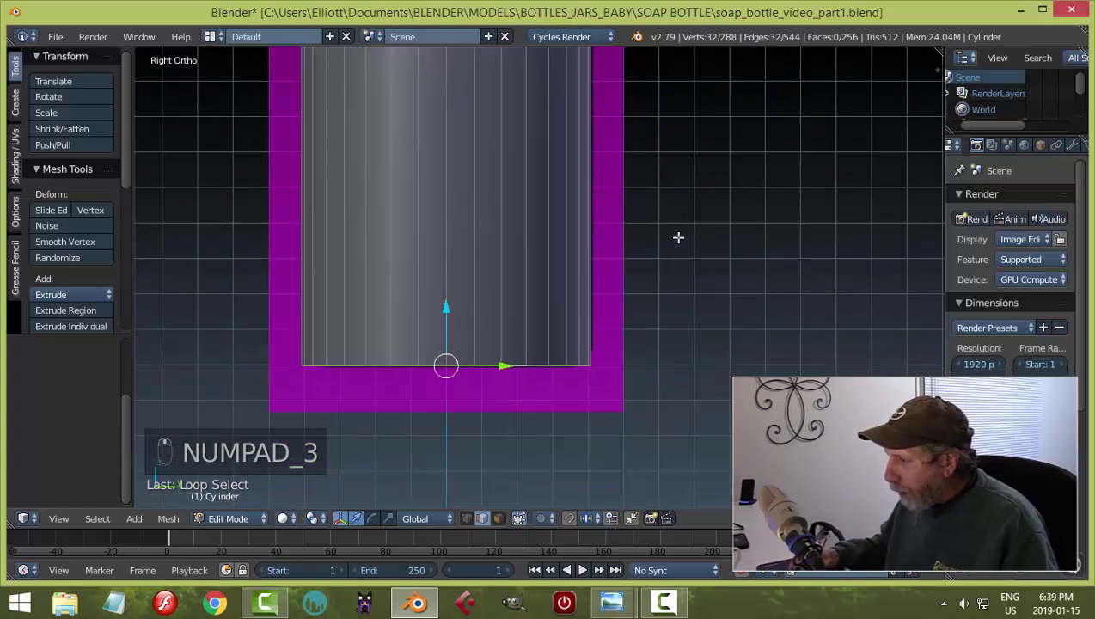
pyautogui.scroll(1, 673, 305)
pyautogui.press('z')
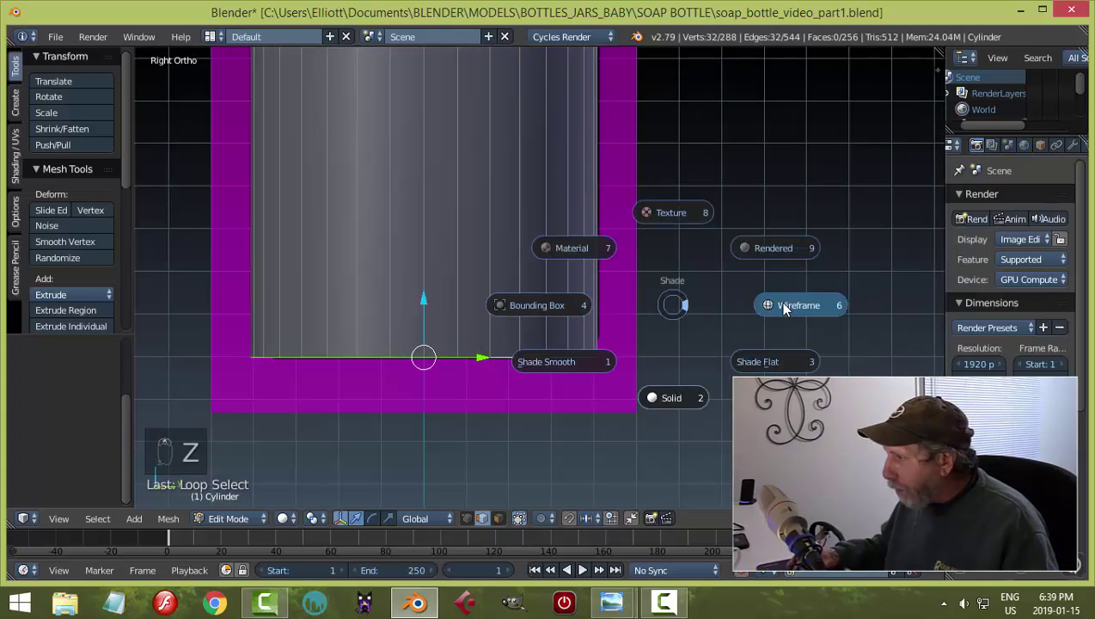
pyautogui.click(778, 304)
pyautogui.scroll(1, 670, 350)
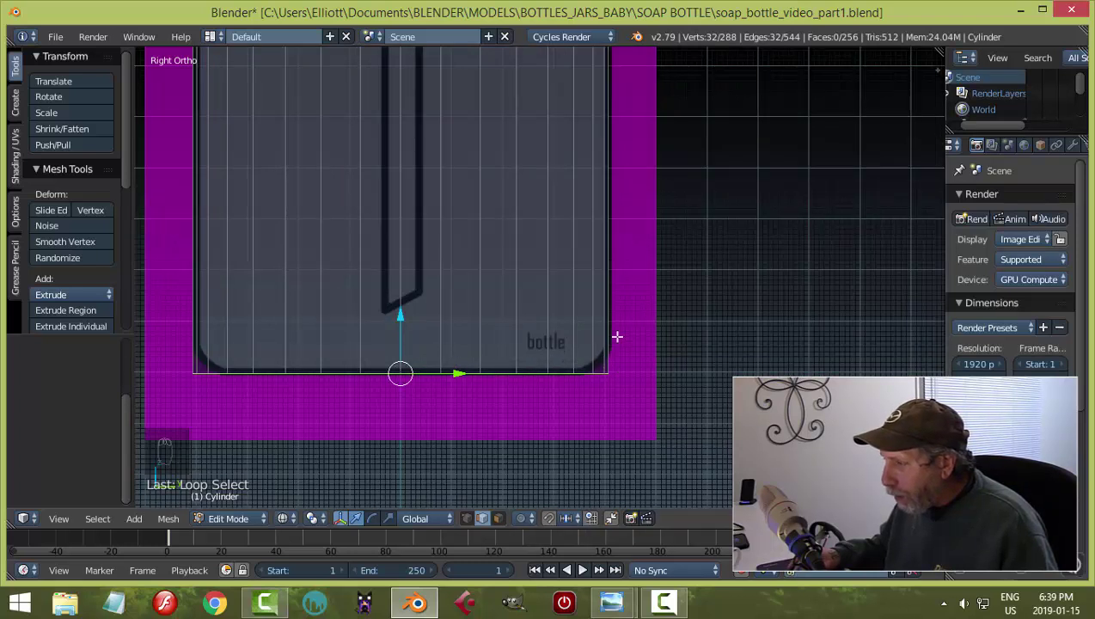
pyautogui.moveTo(666, 417); pyautogui.dragTo(669, 383, button='middle')
# Return to solid shading, extrude the bottom edge loop in place, and scale it inward to about 0.901.
pyautogui.press('z')
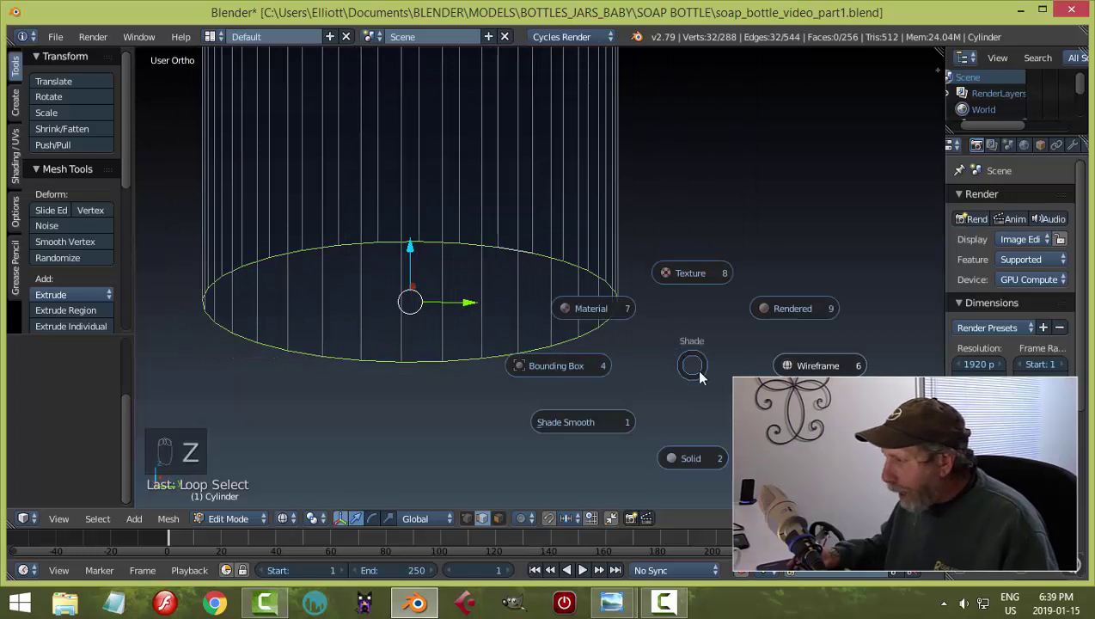
pyautogui.click(698, 458)
pyautogui.moveTo(694, 370); pyautogui.dragTo(726, 323, button='middle')
pyautogui.press('e')
pyautogui.rightClick(728, 324)
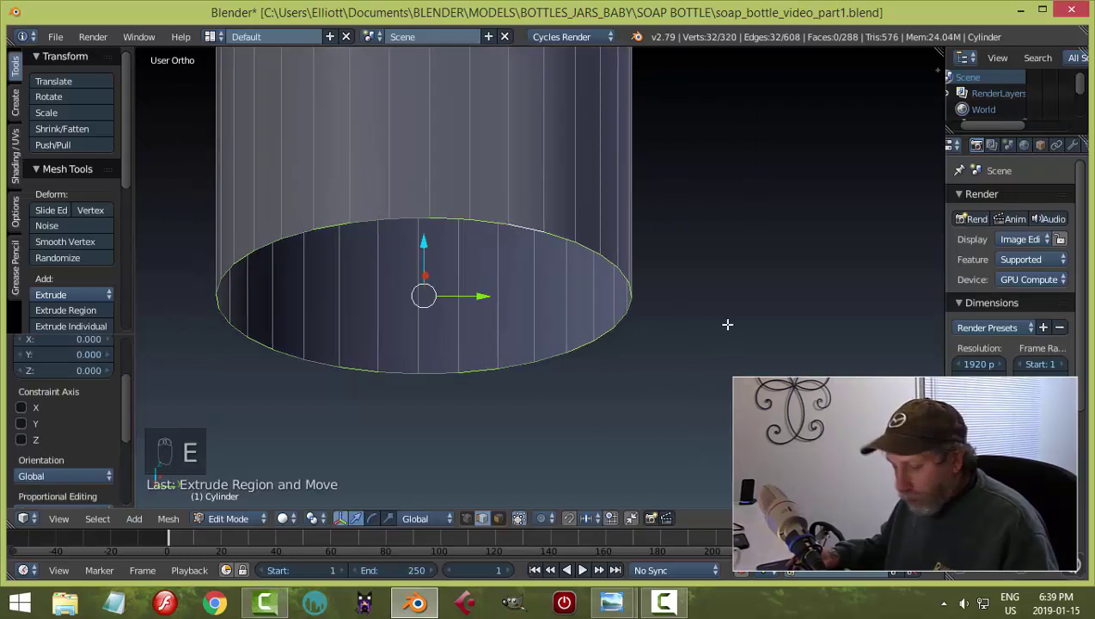
pyautogui.press('s')
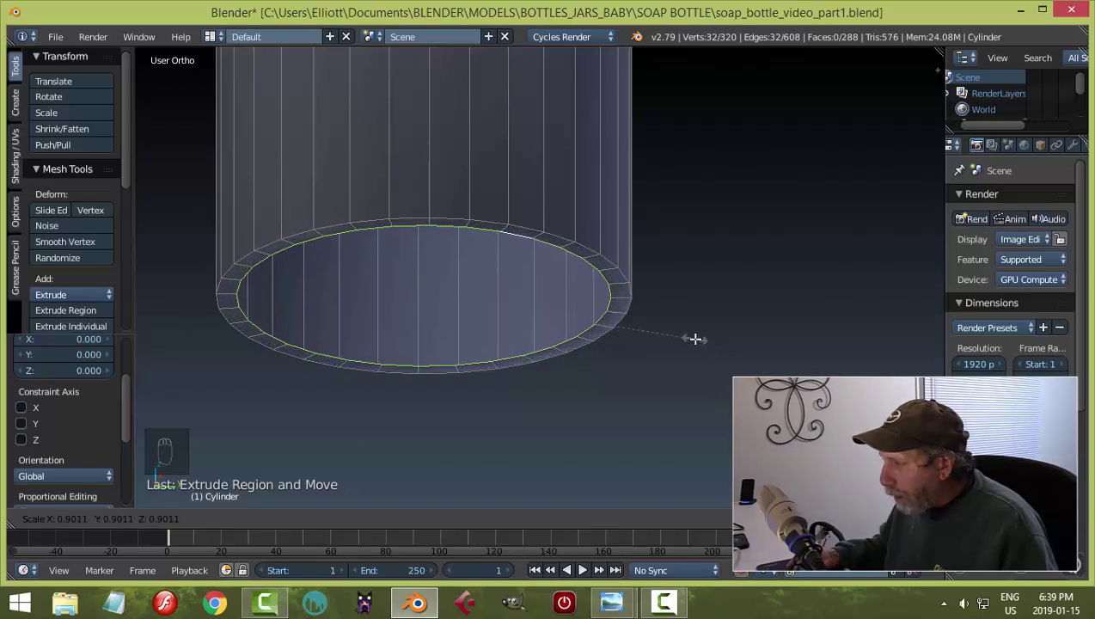
pyautogui.click(696, 339)
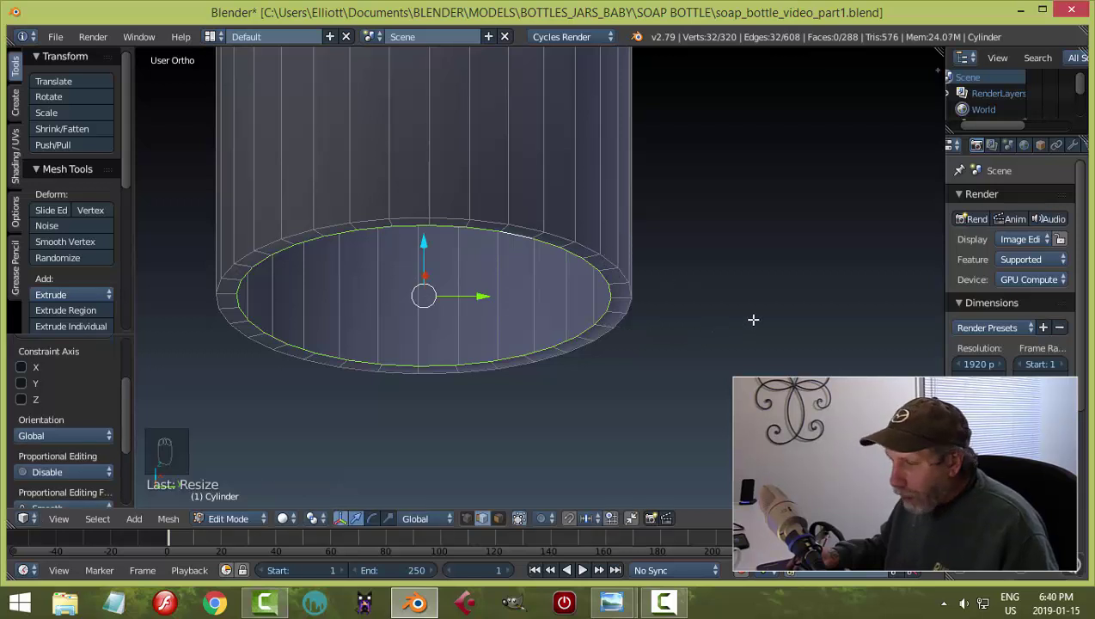
# Extrude the inner bottom loop again and scale it inward to a small ring around the centre of the base.
pyautogui.press('e')
pyautogui.press('s')
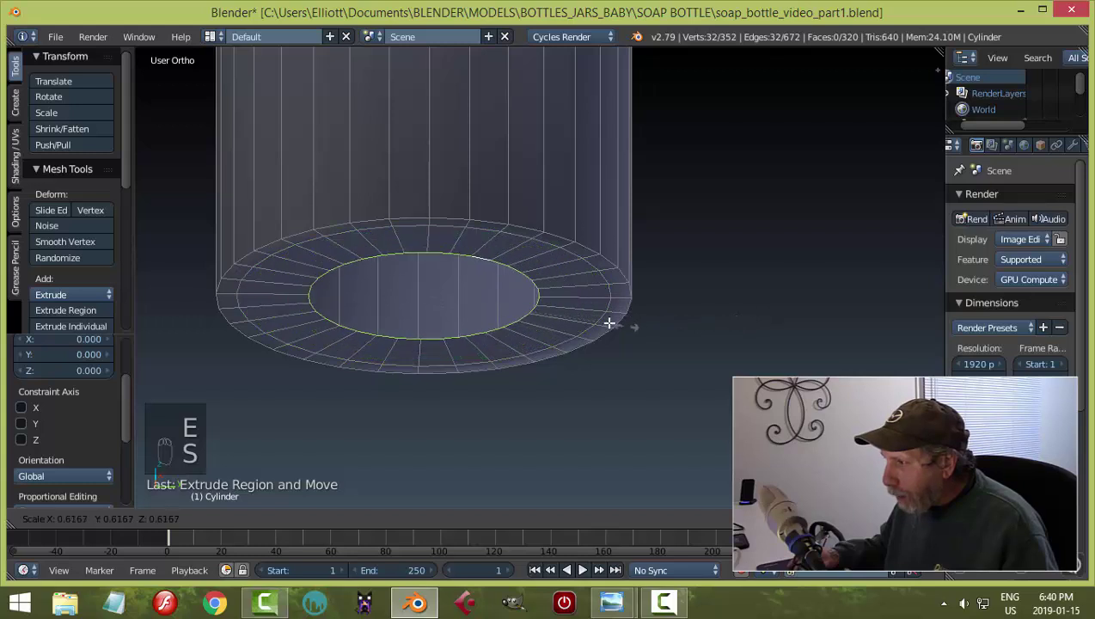
pyautogui.click(543, 311)
pyautogui.moveTo(660, 345); pyautogui.dragTo(684, 331, button='middle')
# Extrude the small central ring in place and merge its vertices at the centre to close the bottle's bottom.
pyautogui.press('e')
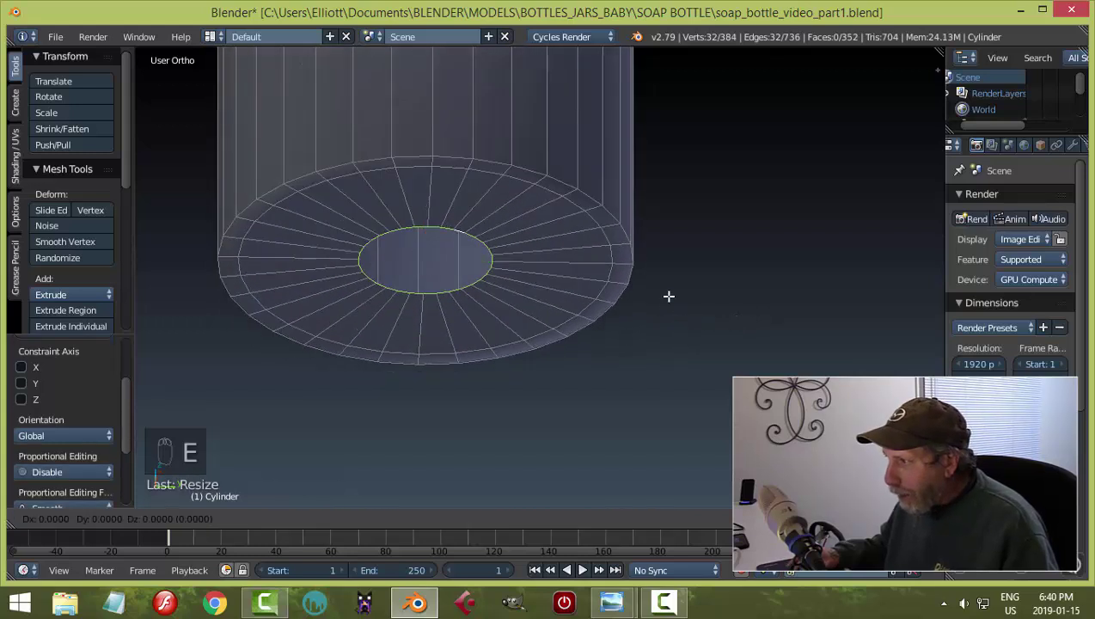
pyautogui.rightClick(669, 295)
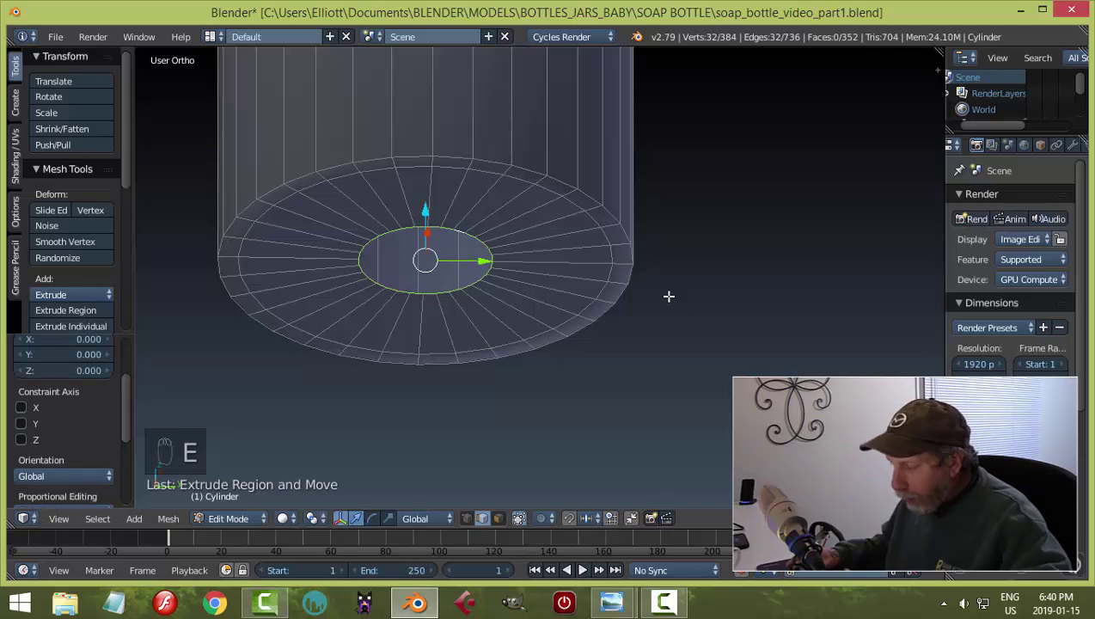
pyautogui.hotkey('alt', 'm')
pyautogui.click(669, 299)
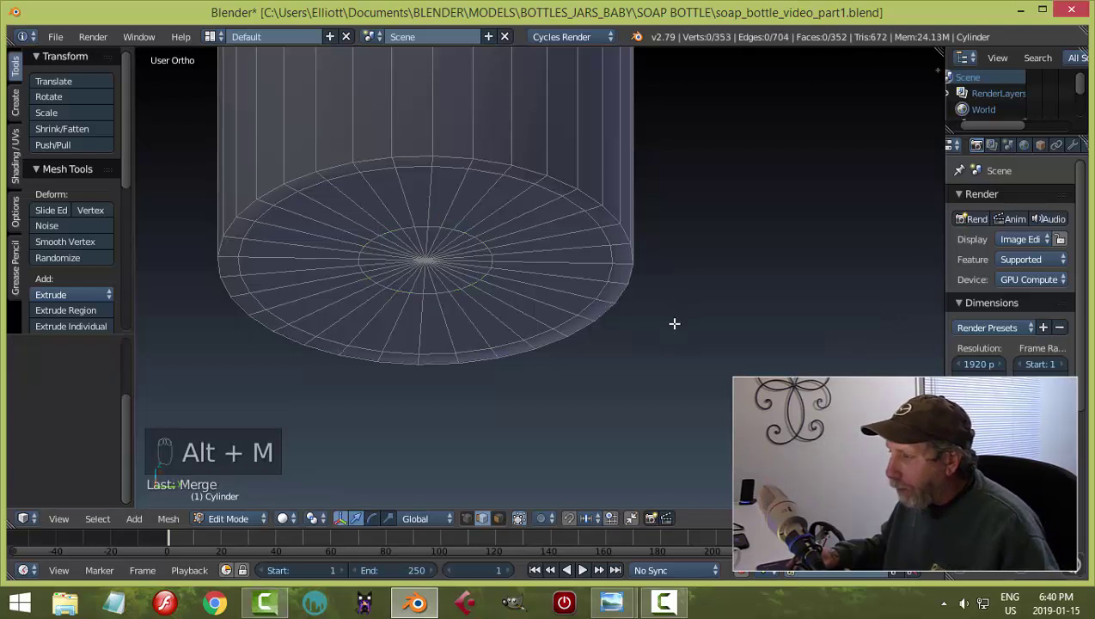
pyautogui.scroll(-3, 674, 323)
pyautogui.moveTo(674, 276); pyautogui.dragTo(648, 345, button='middle')
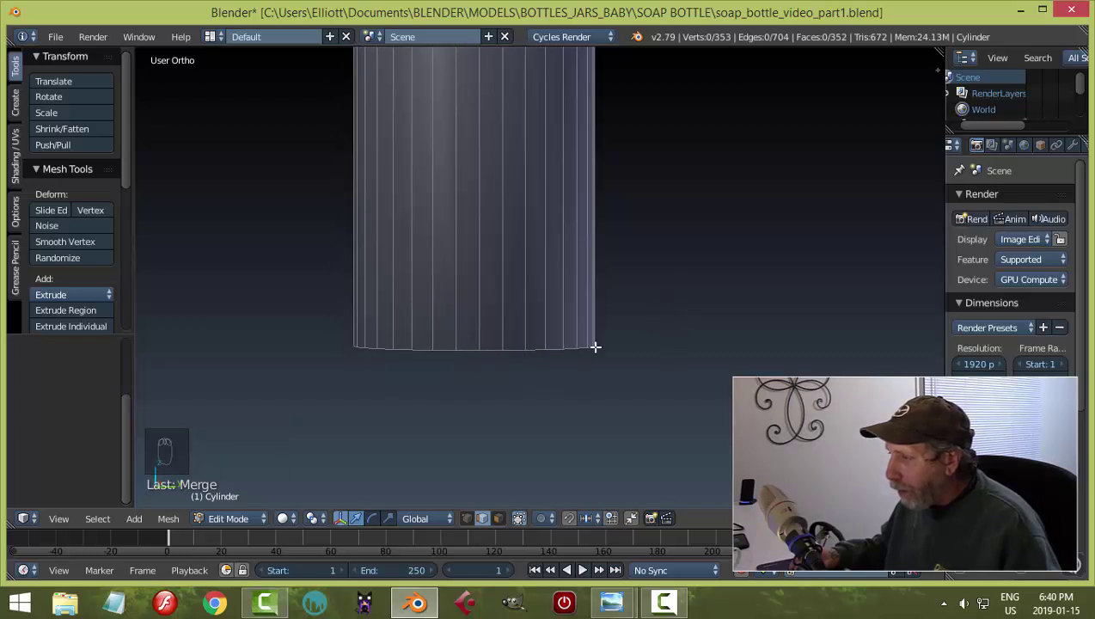
pyautogui.scroll(-3, 682, 293)
pyautogui.moveTo(680, 242); pyautogui.dragTo(665, 289, button='middle')
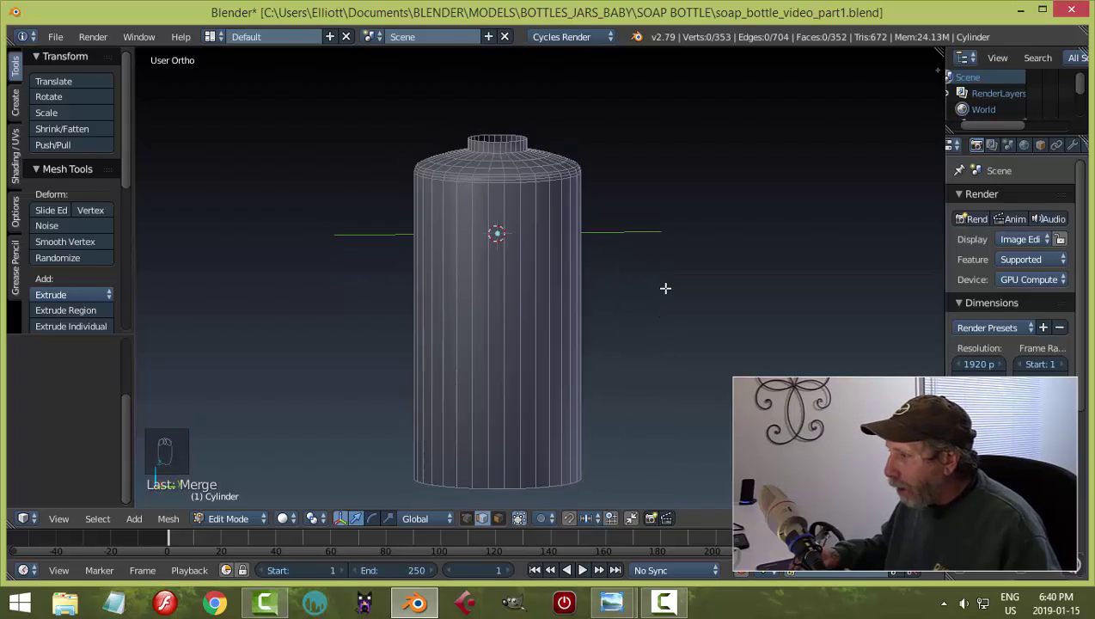
# In Object Mode, add a Subdivision Surface modifier with 2 view subdivisions to the bottle and shade it smooth.
pyautogui.click(228, 518)
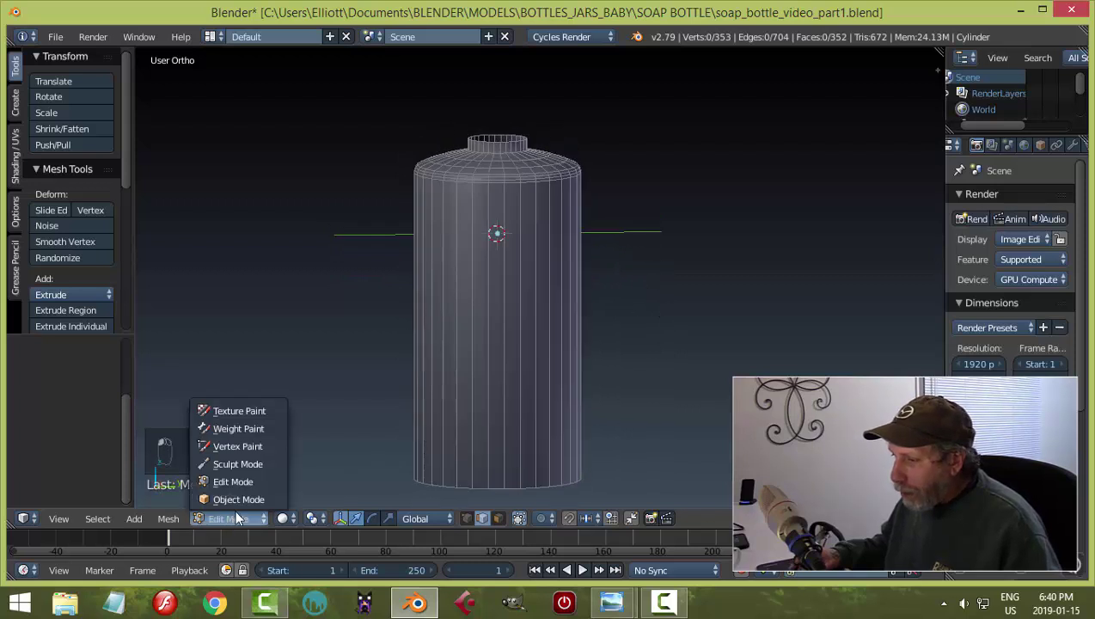
pyautogui.click(239, 497)
pyautogui.moveTo(696, 327); pyautogui.dragTo(680, 350, button='middle')
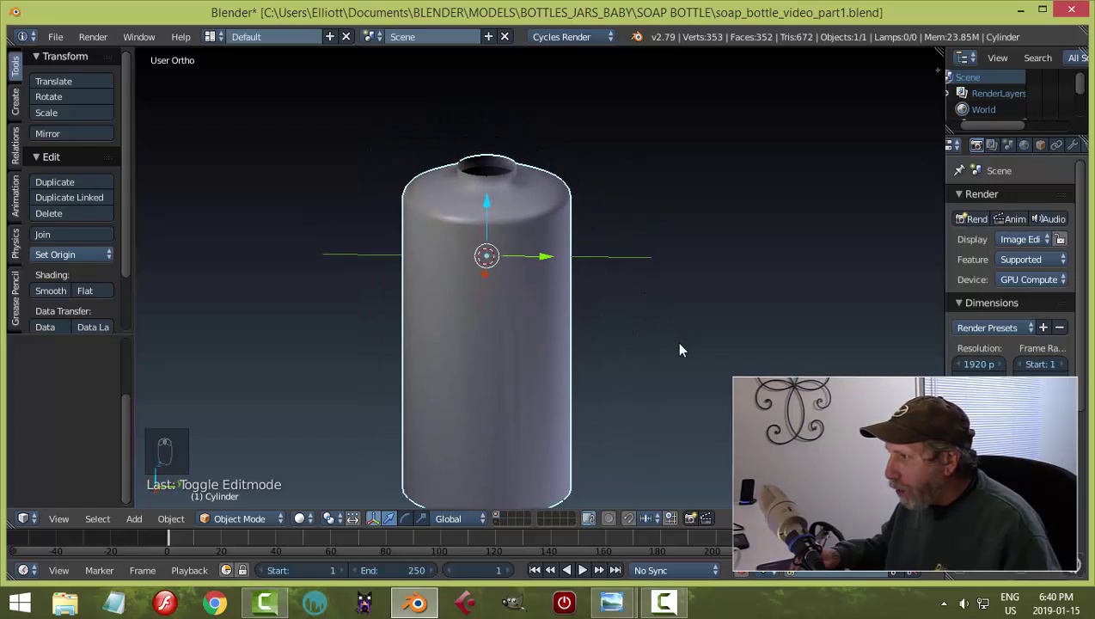
pyautogui.click(1073, 148)
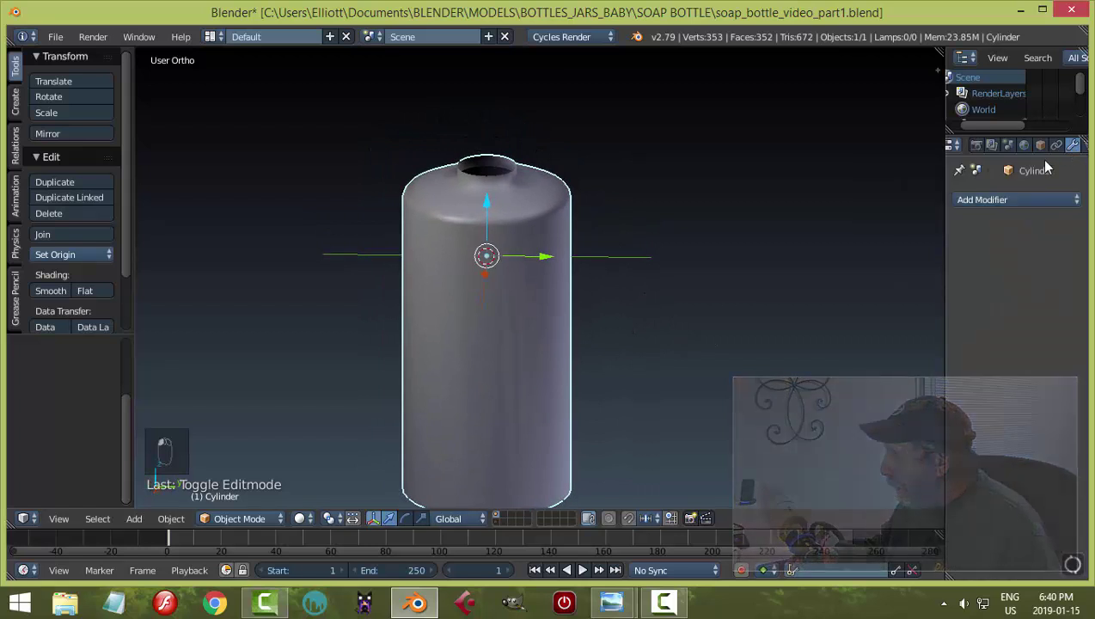
pyautogui.click(983, 201)
pyautogui.click(777, 465)
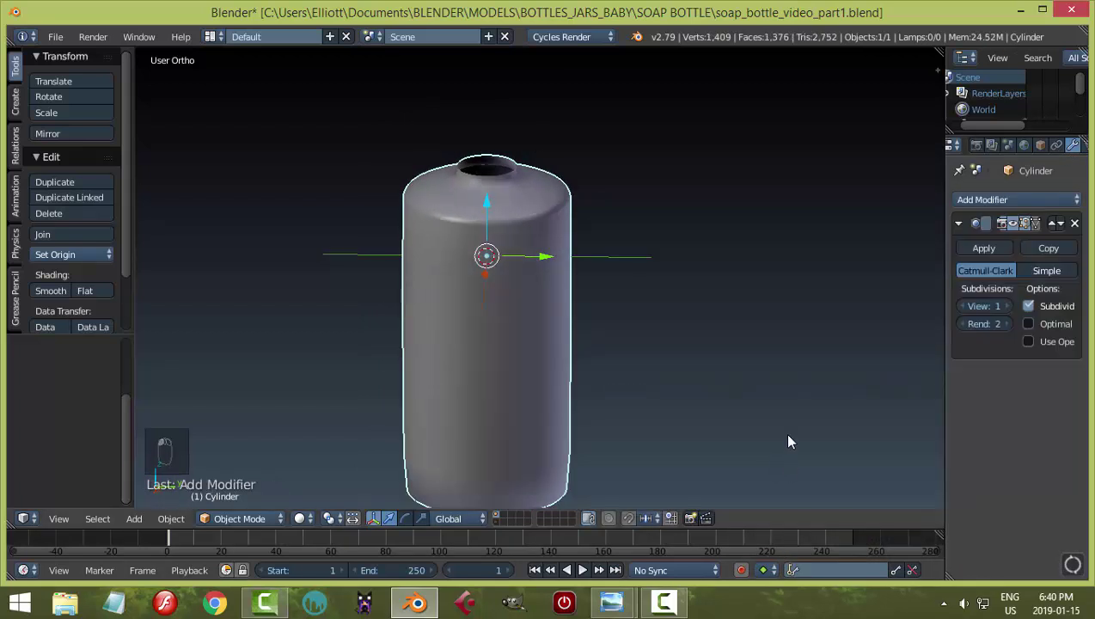
pyautogui.click(1008, 306)
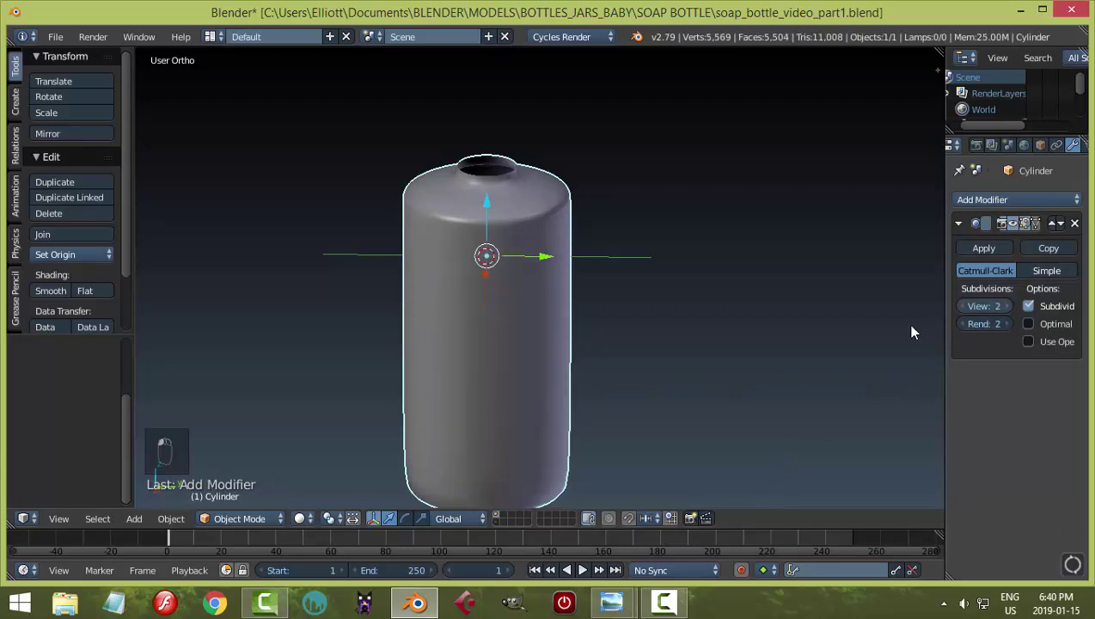
pyautogui.click(55, 290)
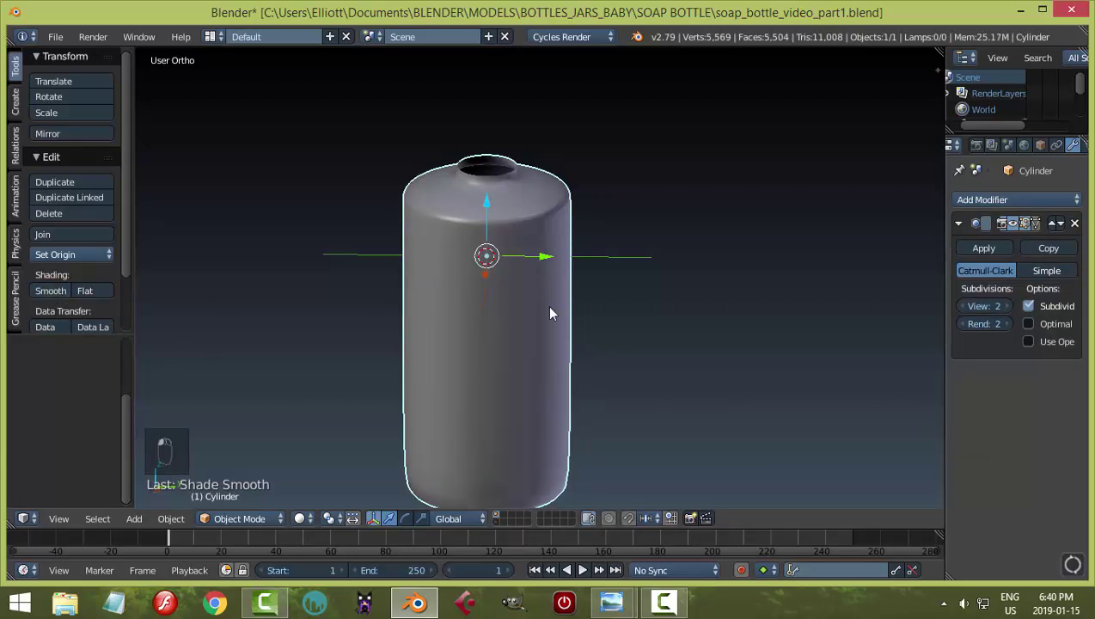
# Examine the smoothed bottle's base from several angles and compare its outline with the reference in the right view.
pyautogui.scroll(2, 641, 335)
pyautogui.scroll(-4, 646, 348)
pyautogui.moveTo(648, 362); pyautogui.dragTo(635, 286, button='middle')
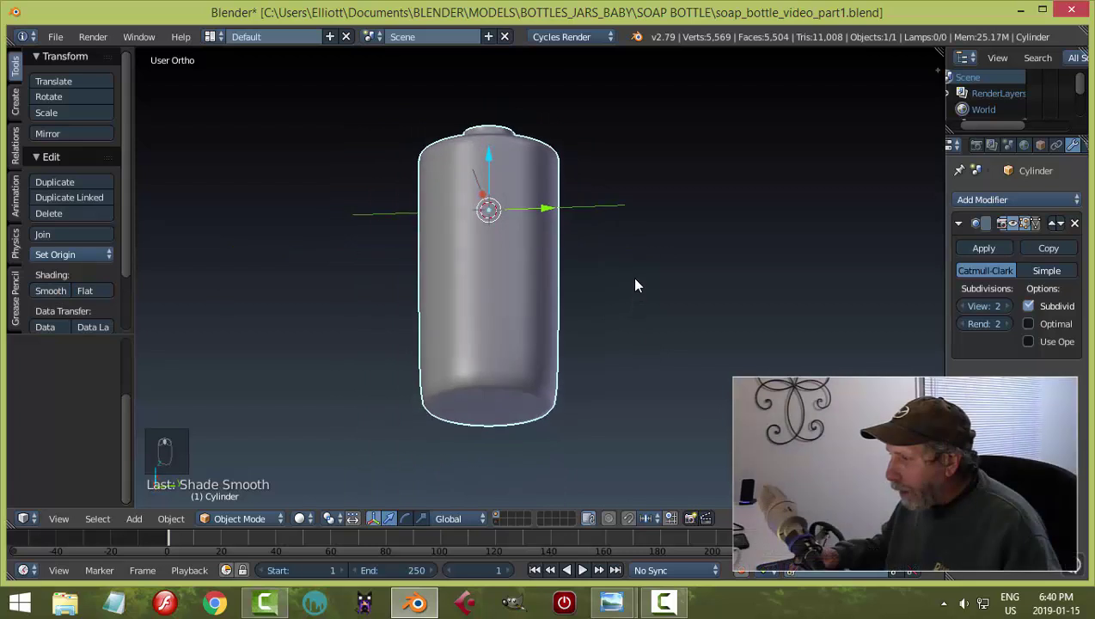
pyautogui.scroll(3, 639, 326)
pyautogui.moveTo(645, 329); pyautogui.dragTo(595, 351, button='middle')
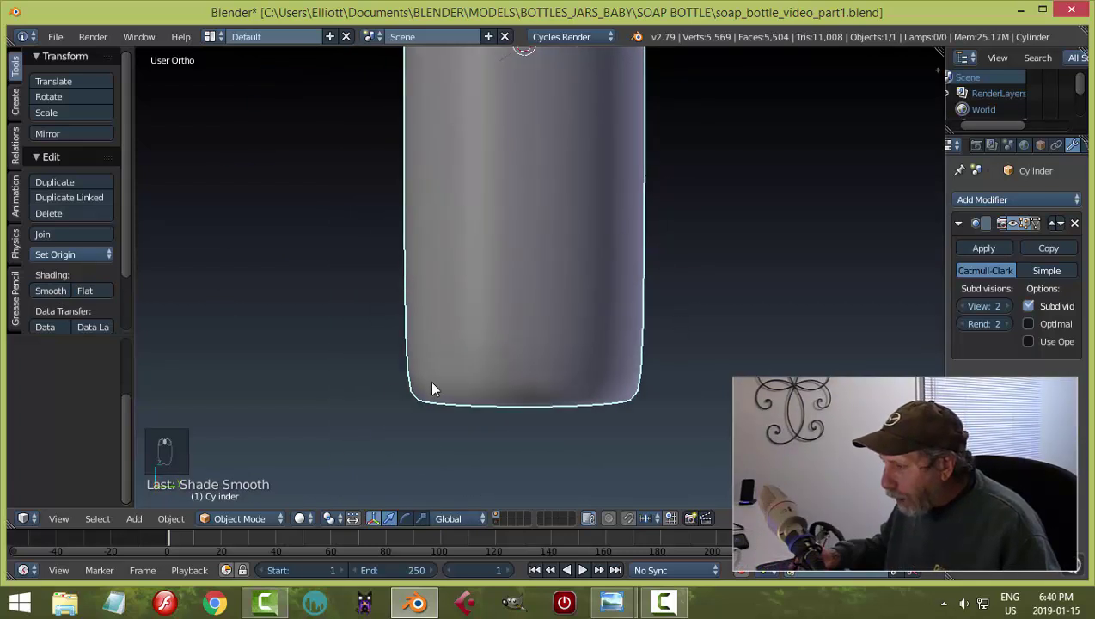
pyautogui.press('KP_1')
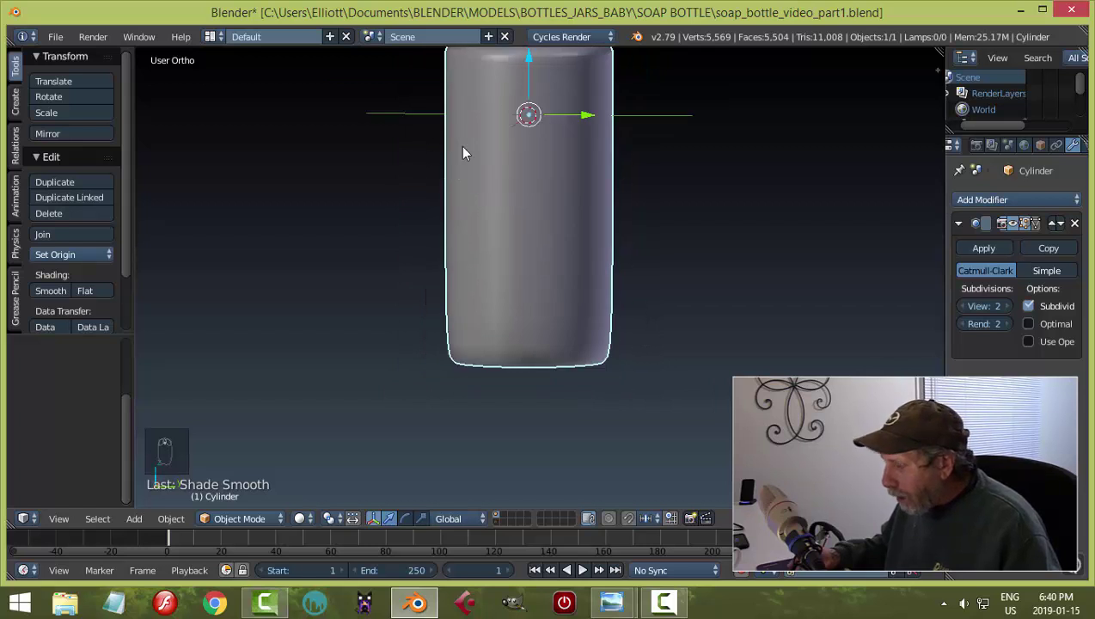
pyautogui.press('KP_3')
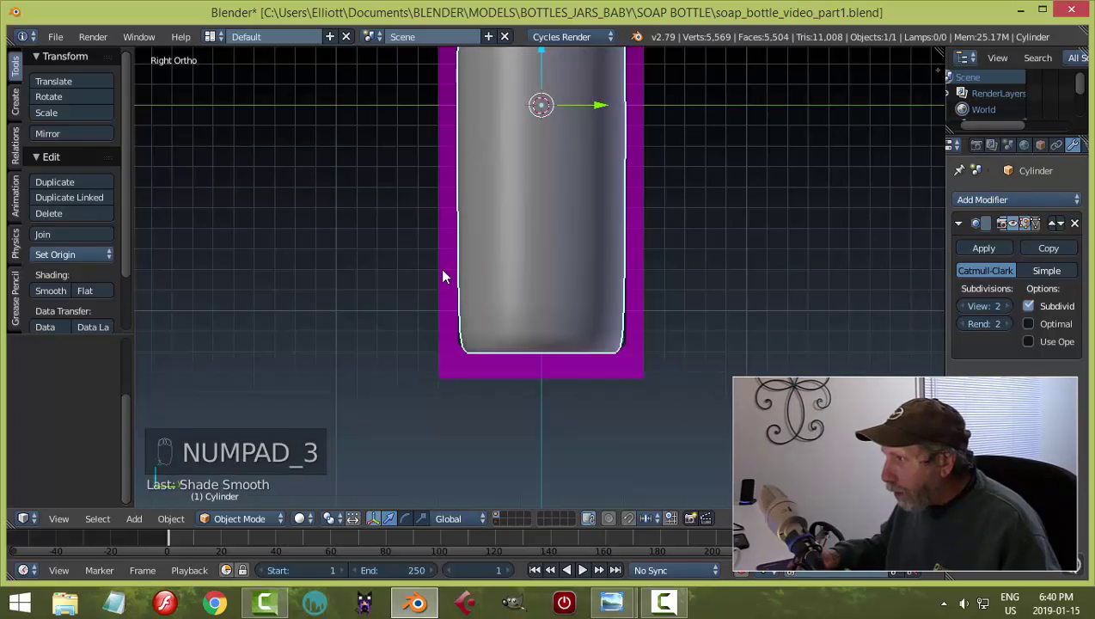
pyautogui.scroll(-1, 519, 317)
pyautogui.keyDown('shift'); pyautogui.moveTo(519, 317); pyautogui.dragTo(485, 169, button='middle'); pyautogui.keyUp('shift')
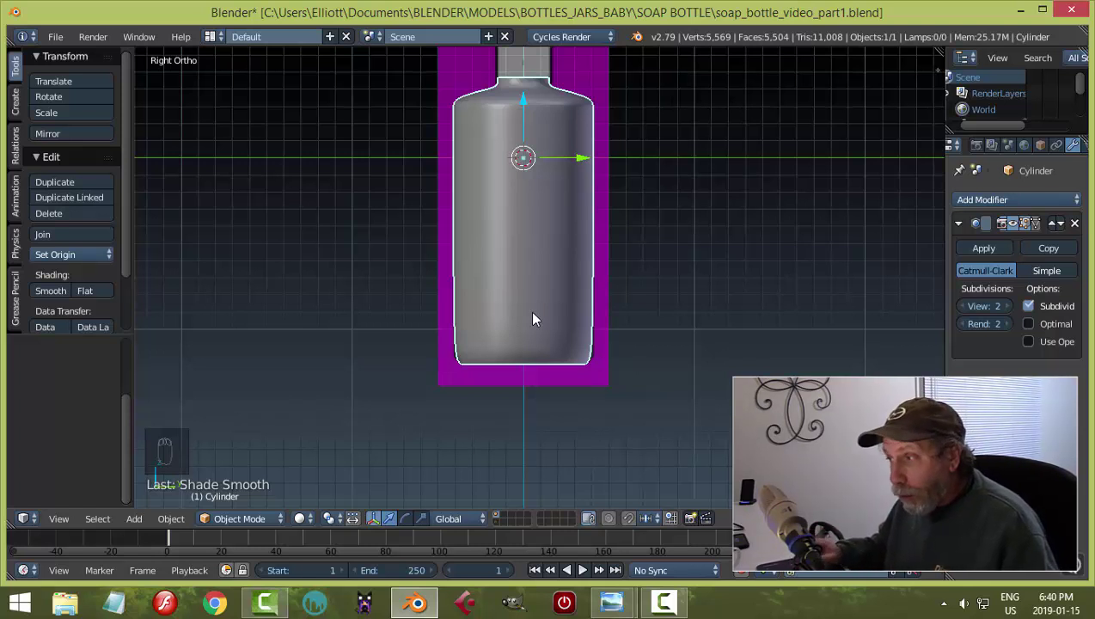
# In Edit Mode, add a horizontal loop cut around the bottle's body and slide it close to the base, factor about 0.939.
pyautogui.press('Tab')
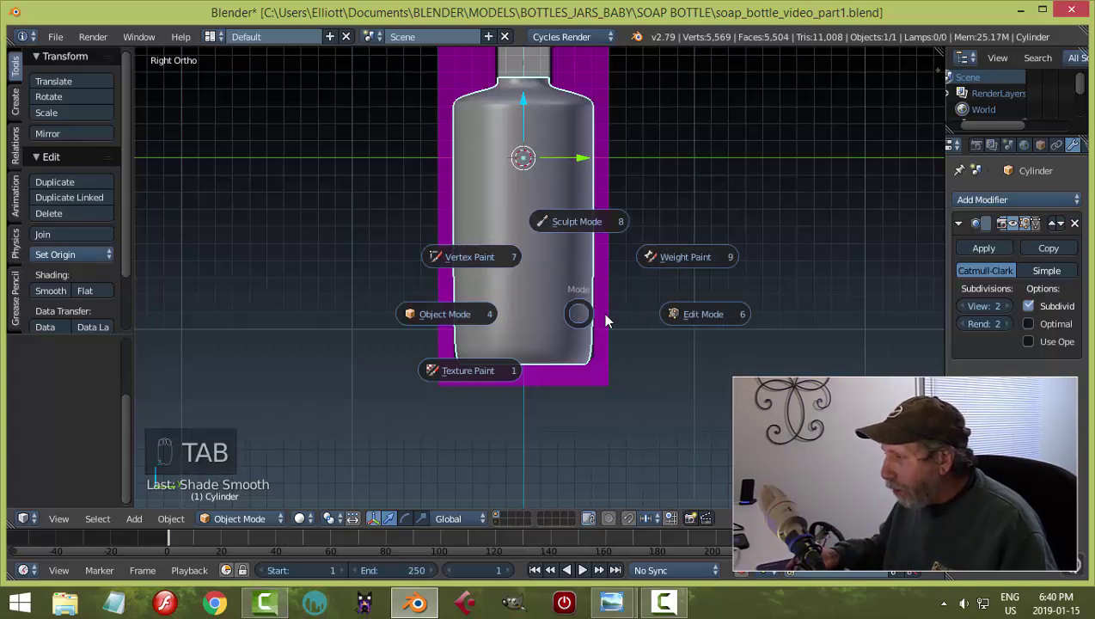
pyautogui.click(696, 314)
pyautogui.scroll(5, 638, 356)
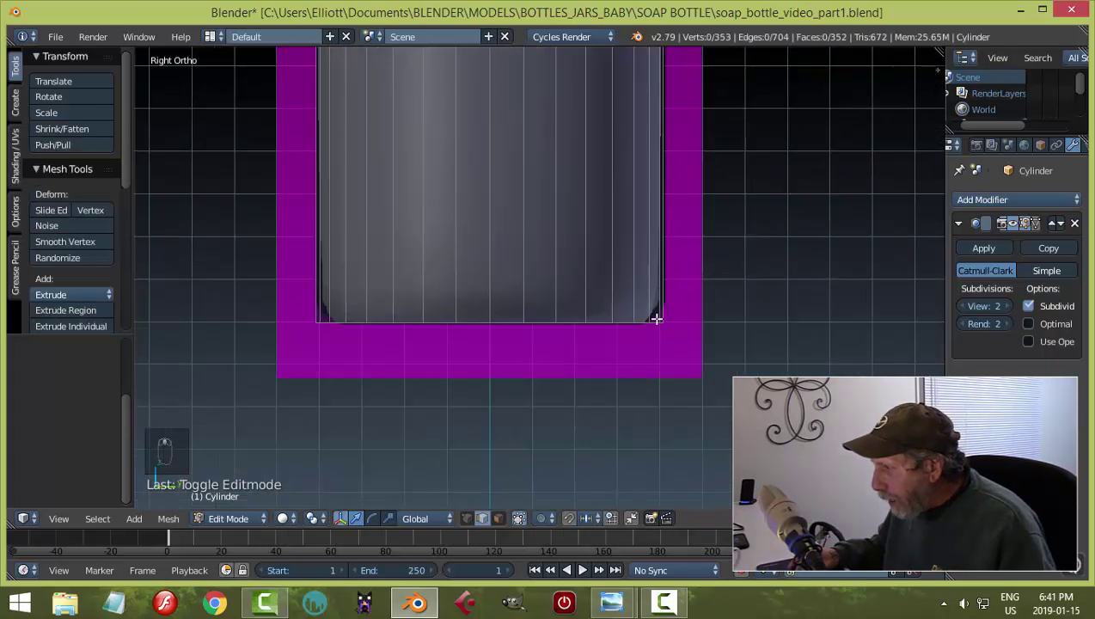
pyautogui.scroll(-5, 702, 308)
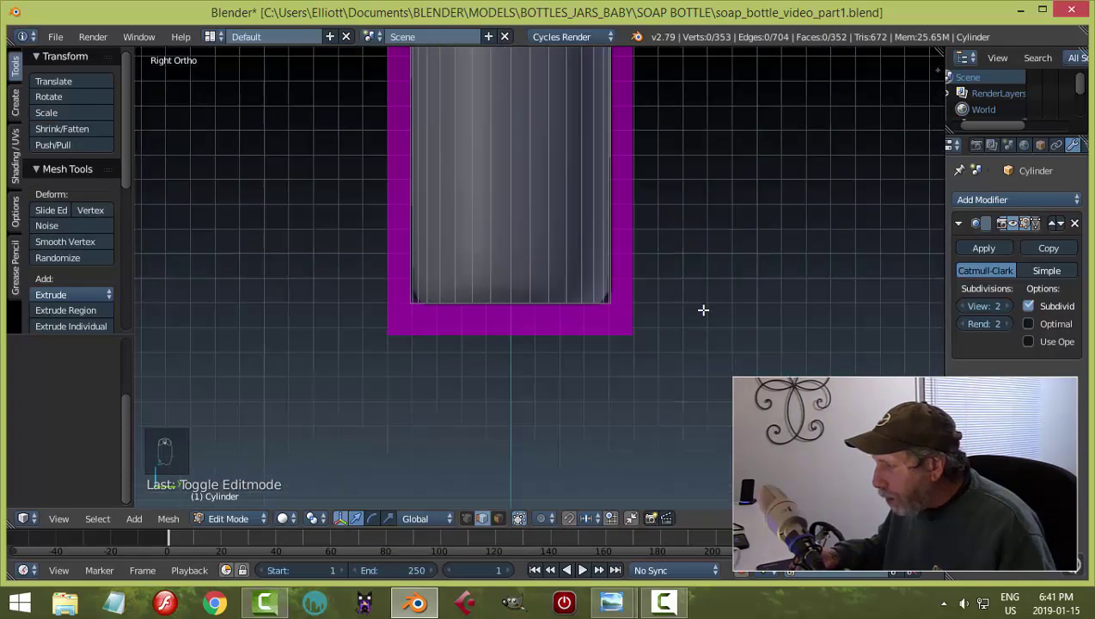
pyautogui.keyDown('shift'); pyautogui.moveTo(671, 281); pyautogui.dragTo(670, 289, button='middle'); pyautogui.keyUp('shift')
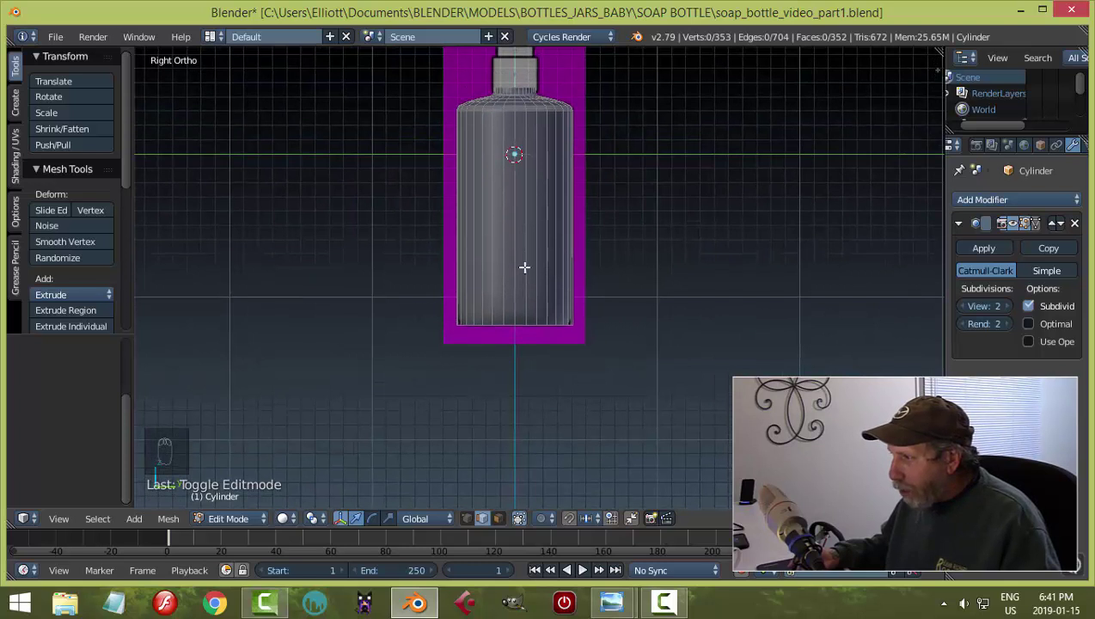
pyautogui.hotkey('ctrl', 'r')
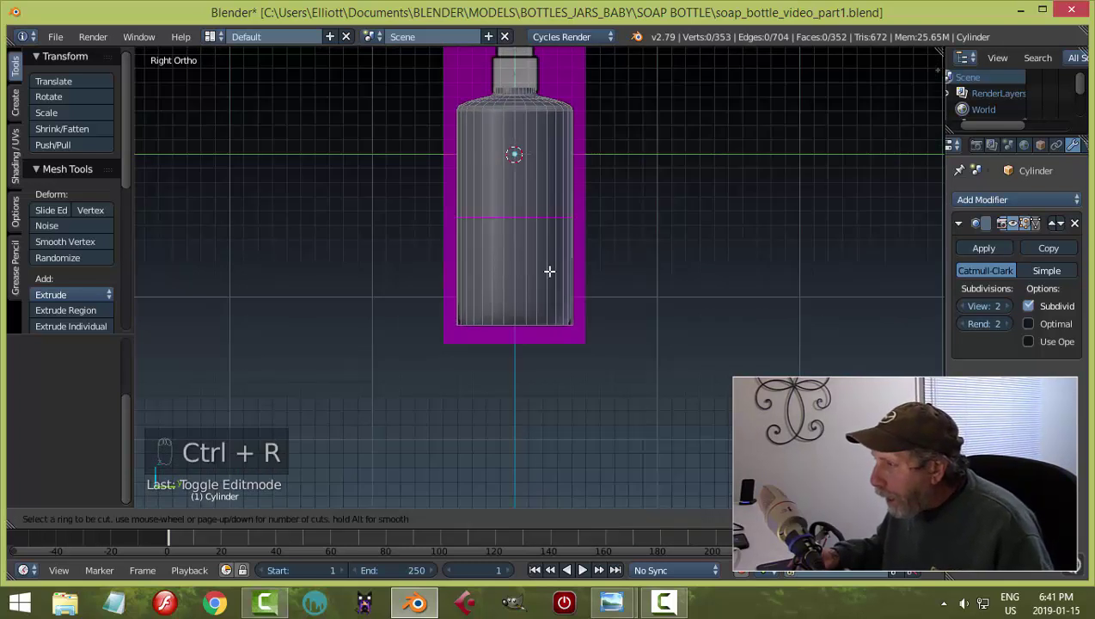
pyautogui.click(550, 271)
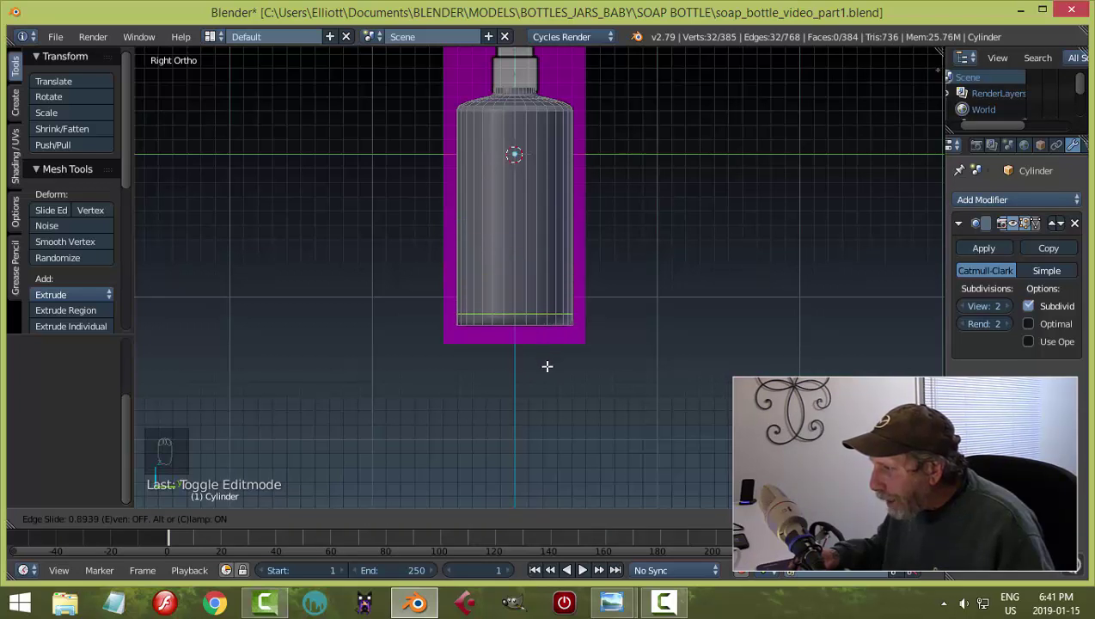
pyautogui.click(550, 371)
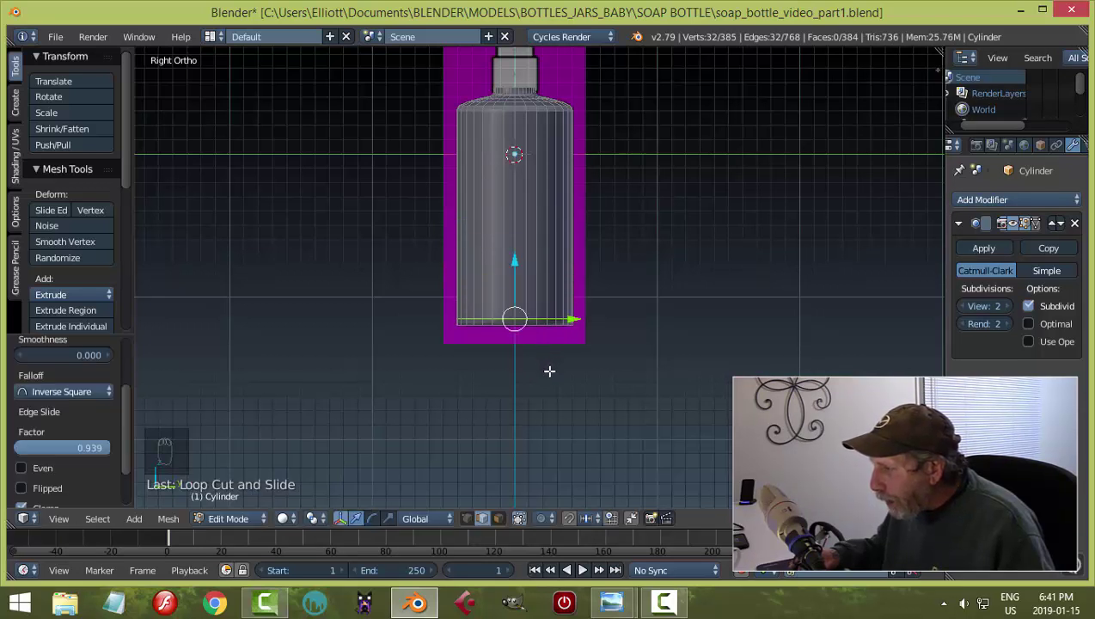
# Compare the bottle's base with the reference outline, and inspect its smoothed bottom edge in Object Mode from several angles.
pyautogui.scroll(5, 631, 367)
pyautogui.scroll(3, 639, 303)
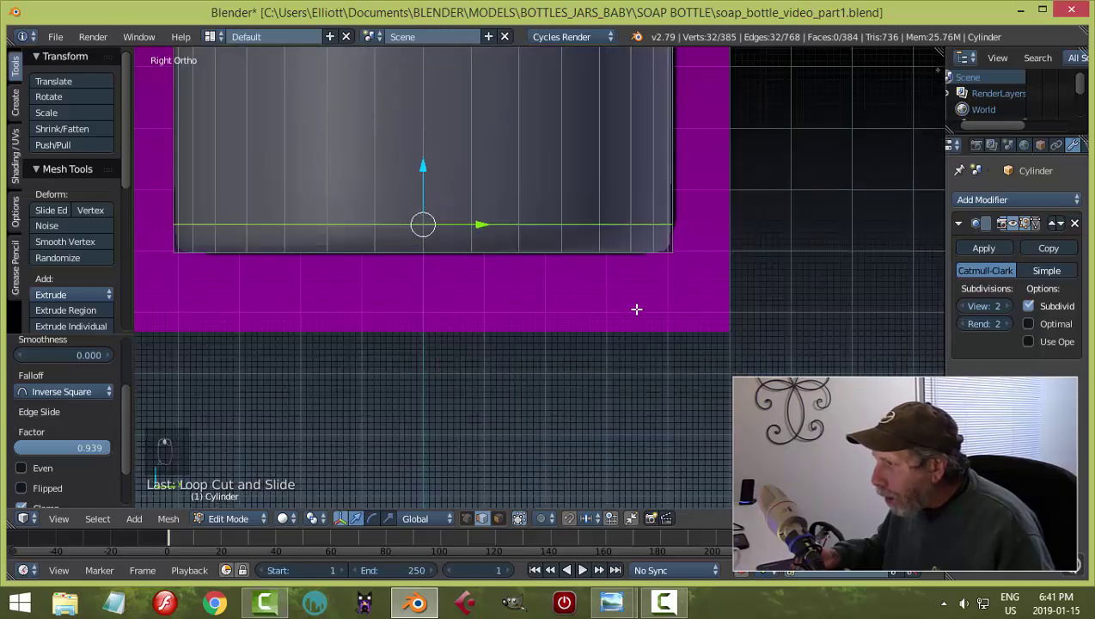
pyautogui.scroll(-1, 636, 309)
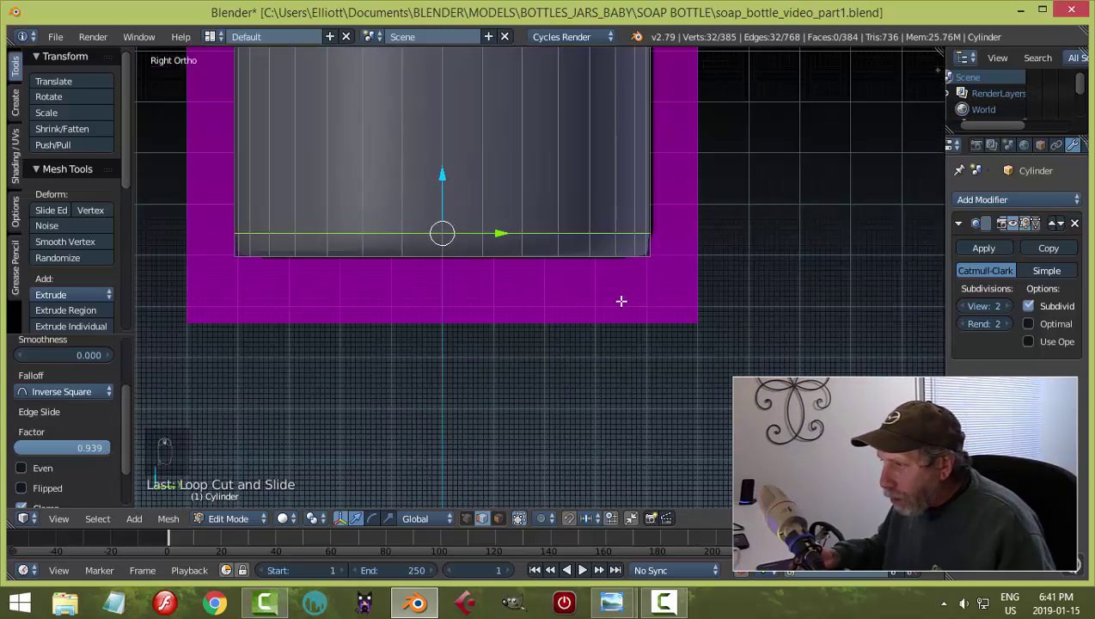
pyautogui.press('a')
pyautogui.moveTo(621, 323); pyautogui.dragTo(619, 290, button='middle')
pyautogui.press('Tab')
pyautogui.click(499, 290)
pyautogui.moveTo(498, 290); pyautogui.dragTo(545, 269, button='middle')
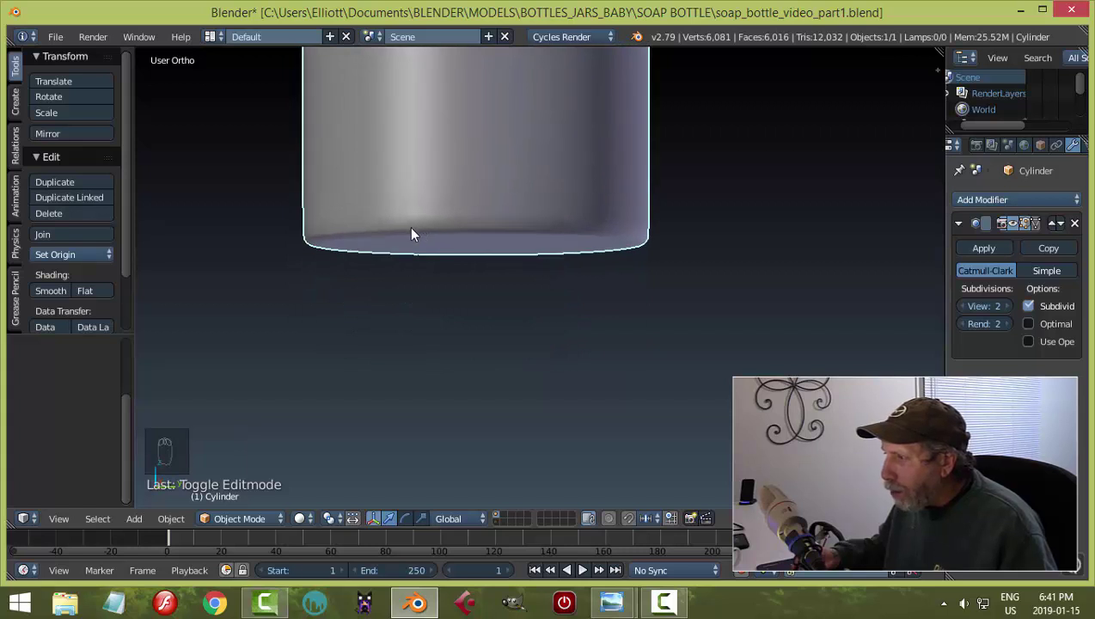
pyautogui.scroll(1, 412, 227)
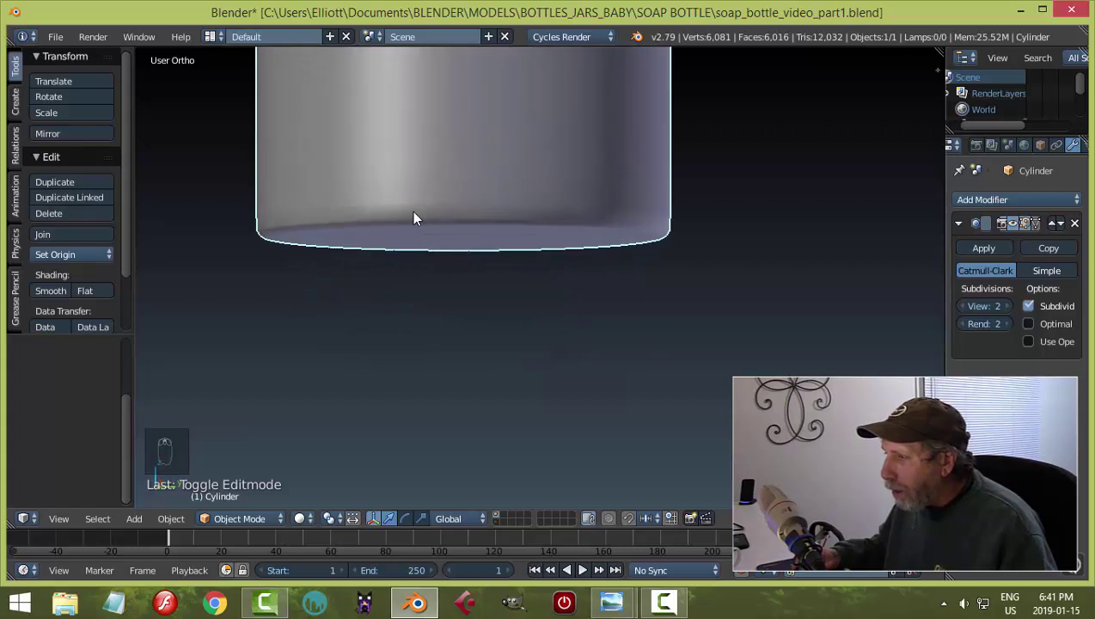
pyautogui.scroll(-2, 408, 222)
pyautogui.moveTo(523, 233); pyautogui.dragTo(653, 264, button='middle')
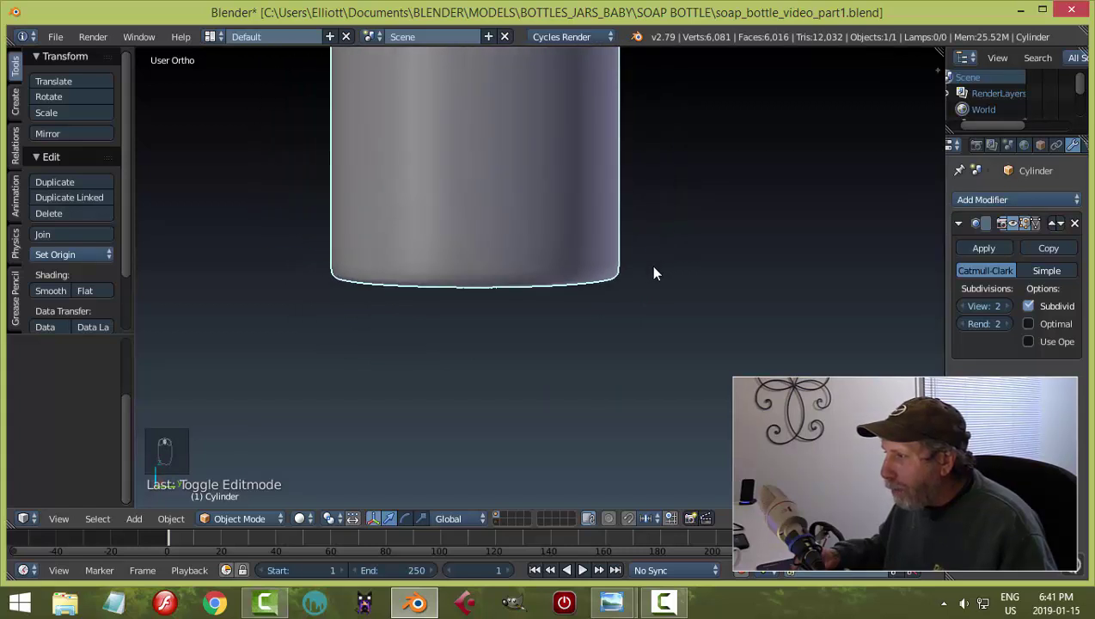
# In Edit Mode, bevel the outer edge loop of the bottle's bottom with 2 segments, offset about 0.146, and return to Object Mode.
pyautogui.press('Tab')
pyautogui.click(768, 266)
pyautogui.moveTo(670, 301); pyautogui.dragTo(653, 321, button='middle')
pyautogui.scroll(2, 652, 322)
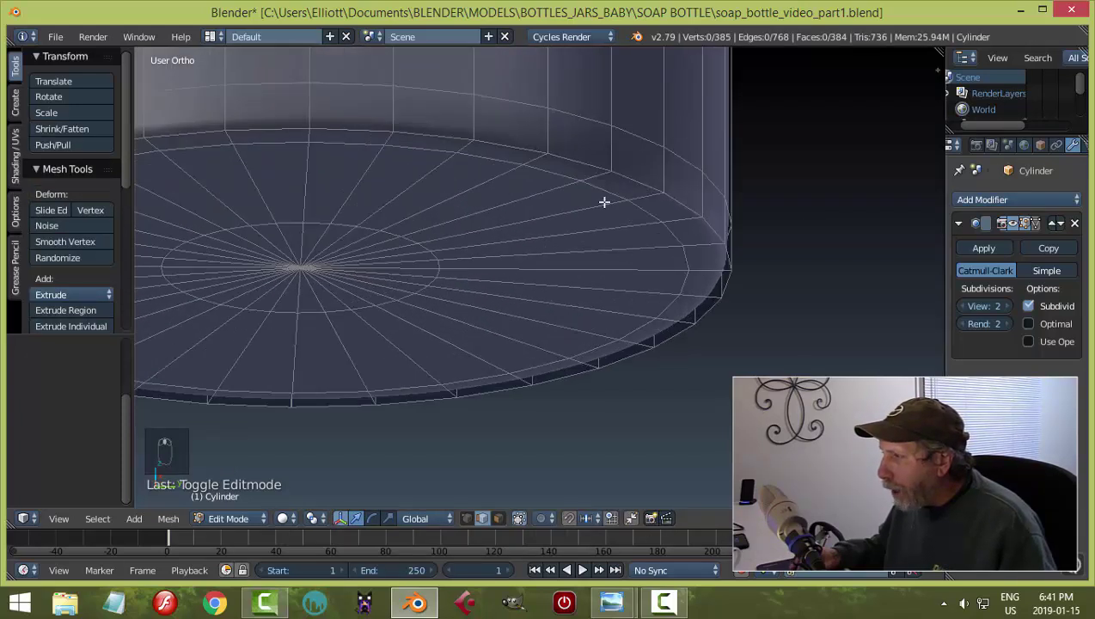
pyautogui.keyDown('alt'); pyautogui.rightClick(586, 164); pyautogui.keyUp('alt')
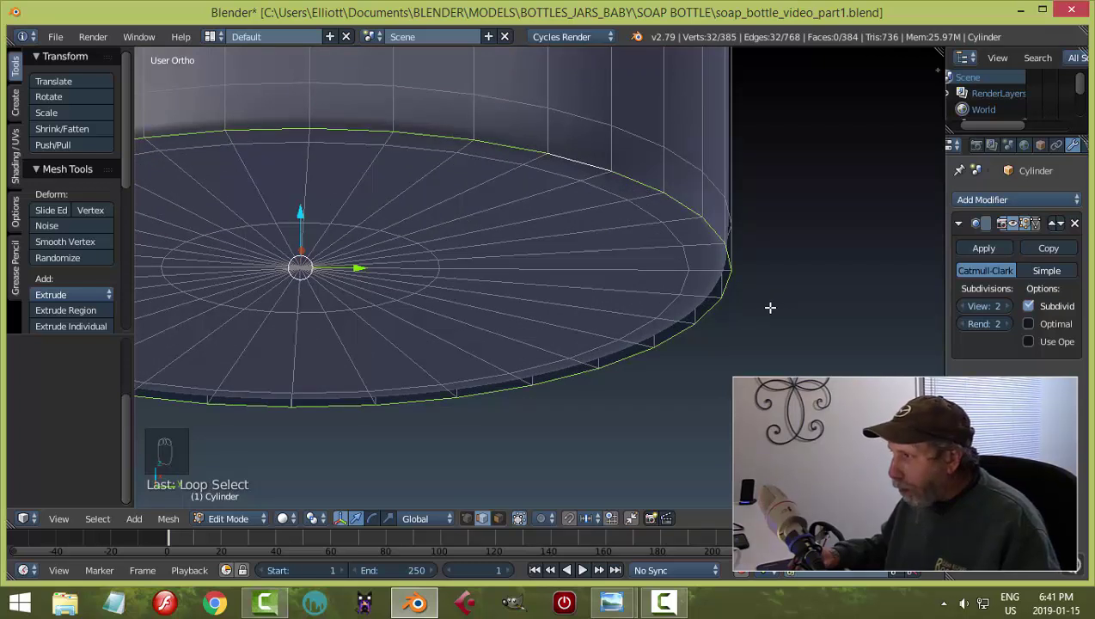
pyautogui.hotkey('ctrl', 'b')
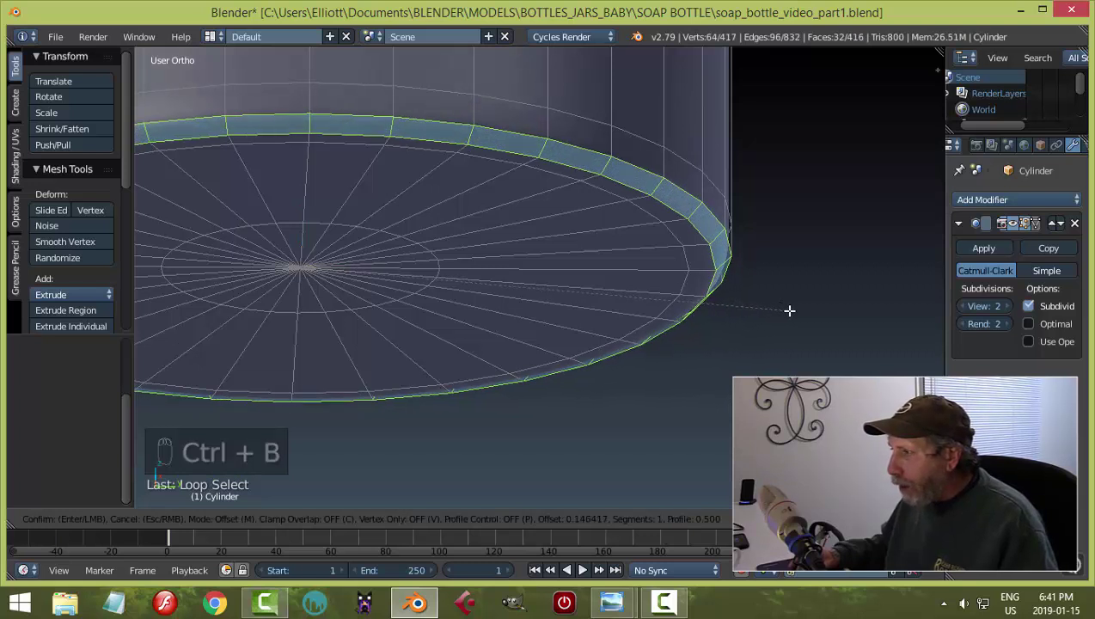
pyautogui.scroll(1, 789, 311)
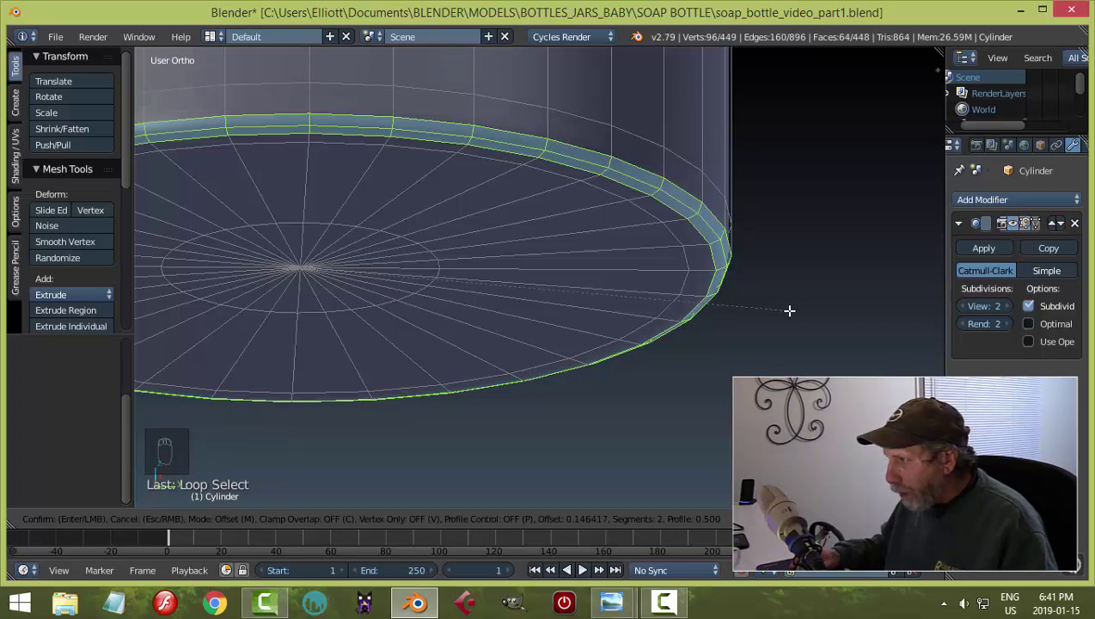
pyautogui.click(790, 310)
pyautogui.press('a')
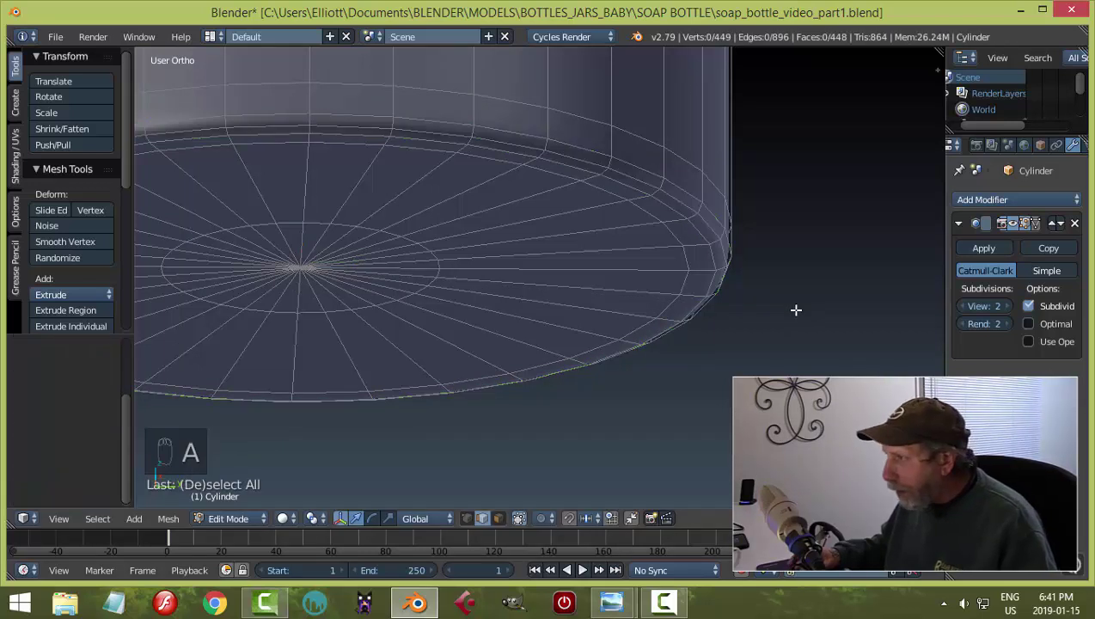
pyautogui.press('Tab')
pyautogui.click(720, 284)
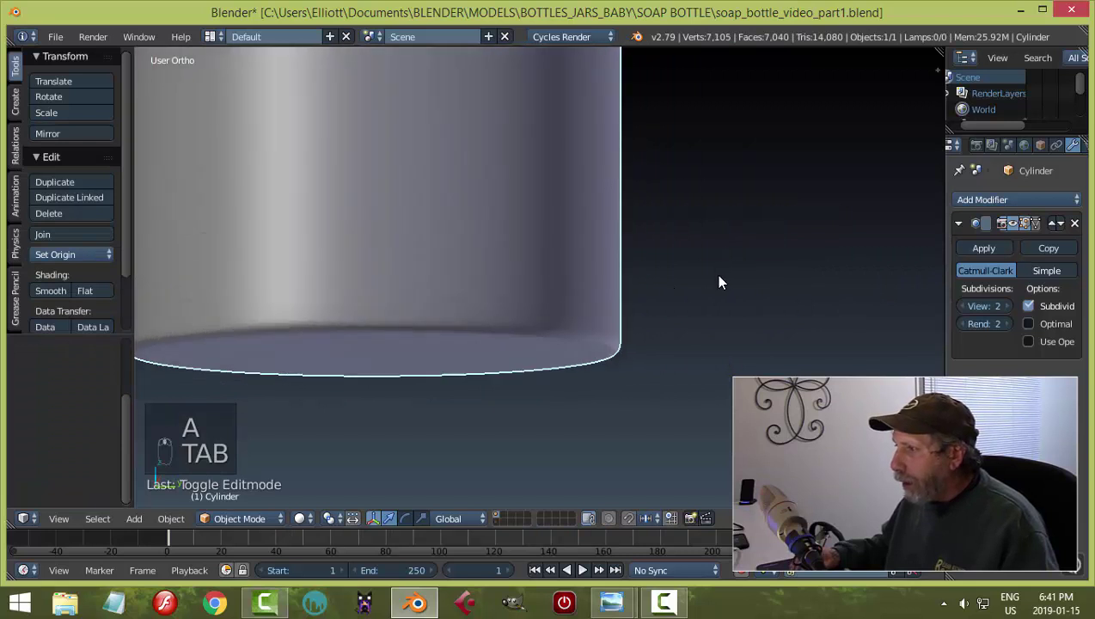
pyautogui.scroll(-4, 720, 293)
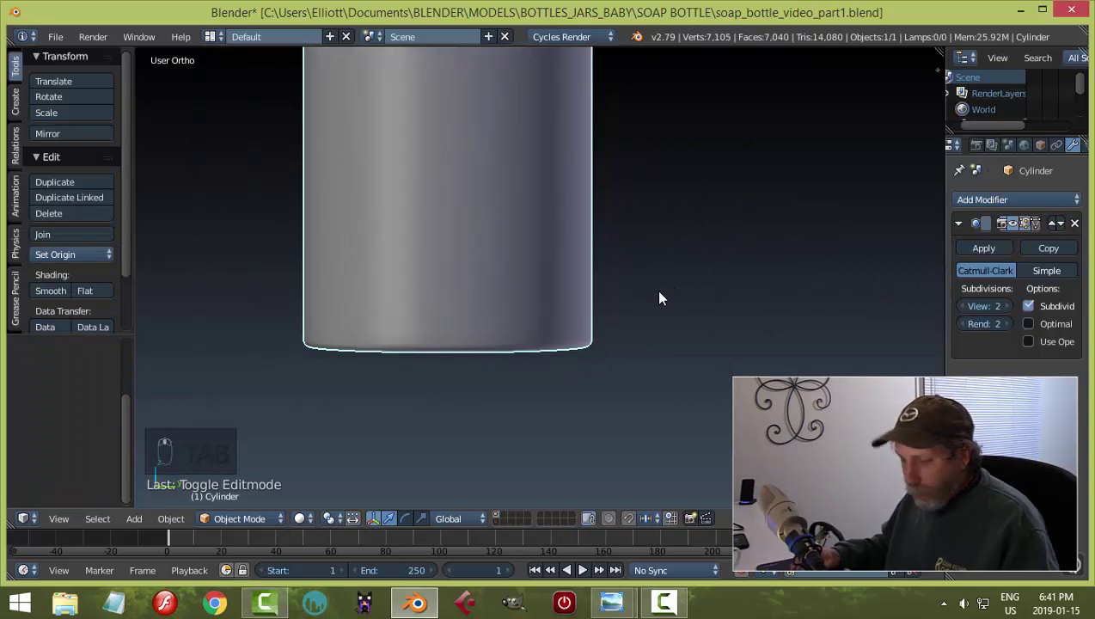
pyautogui.press('a')
pyautogui.moveTo(643, 315); pyautogui.dragTo(634, 374, button='middle')
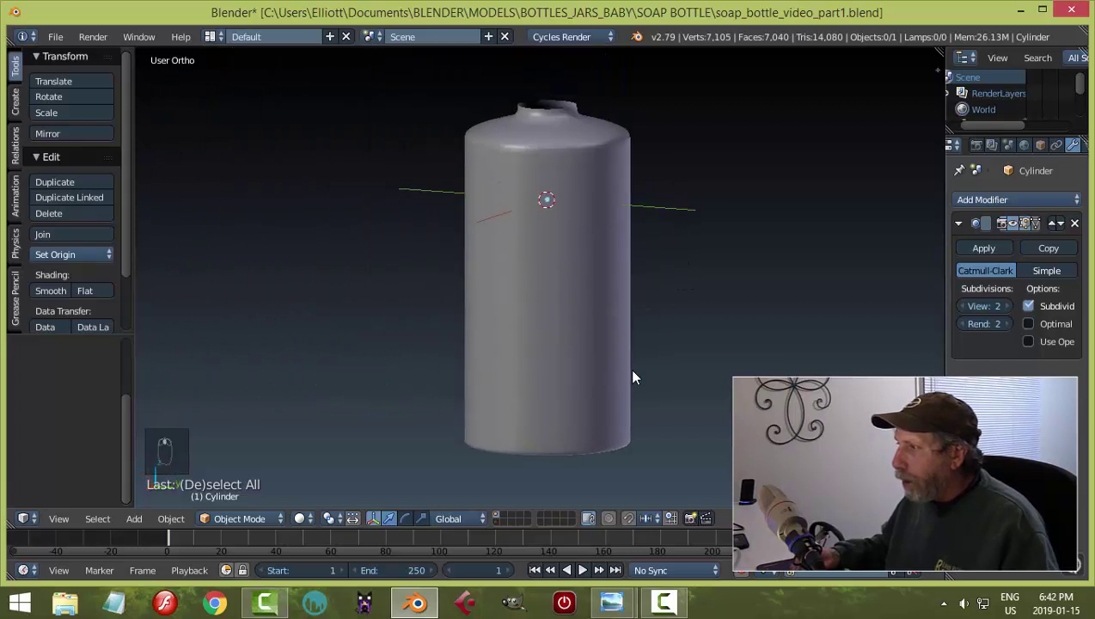
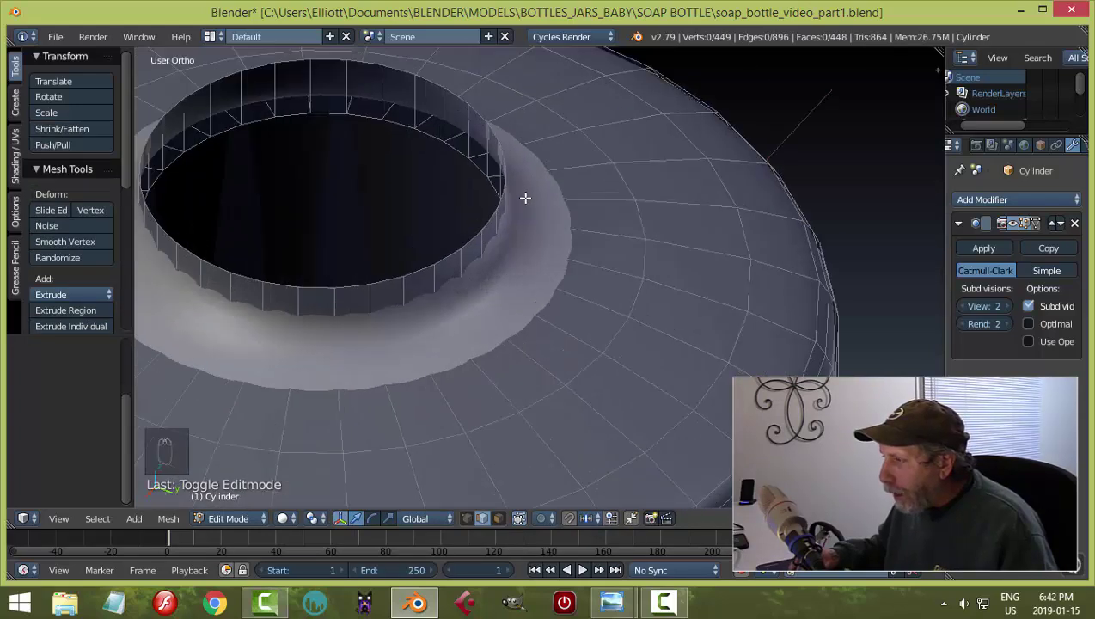
# Examine the neck and shoulder mesh in Edit Mode, comparing it with the Subdivision Surface display switched off and back on.
pyautogui.scroll(-5, 525, 198)
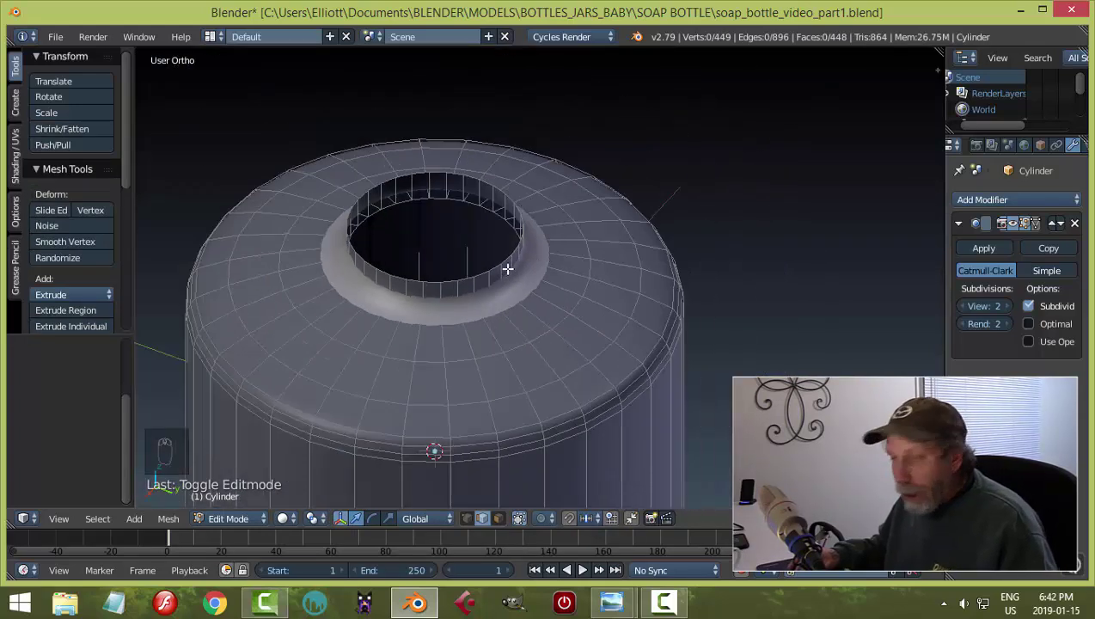
pyautogui.scroll(1, 508, 303)
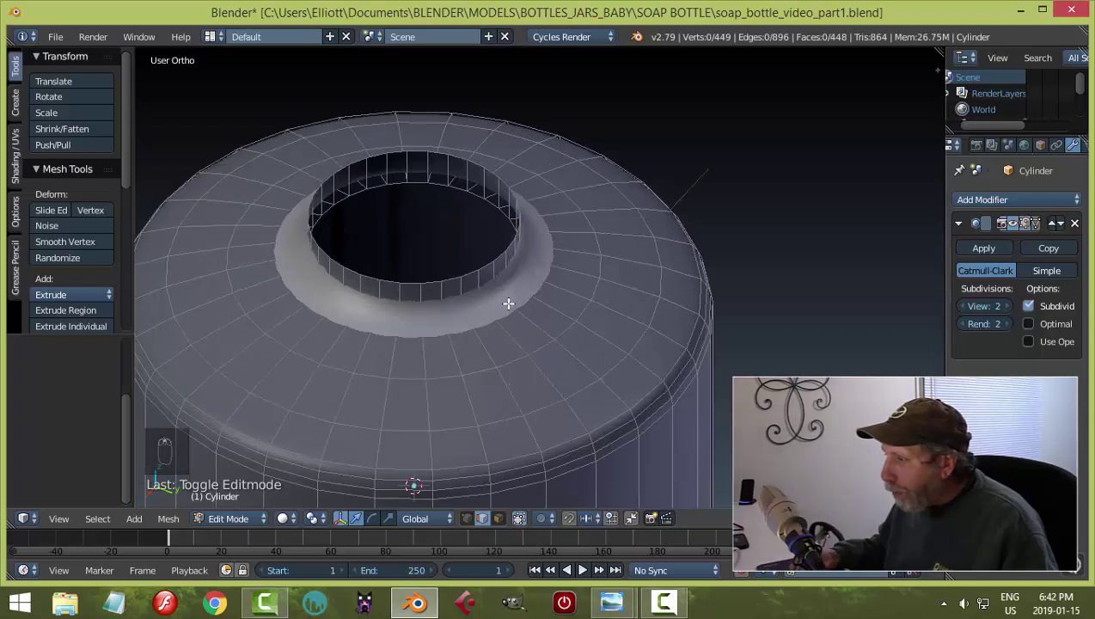
pyautogui.scroll(2, 495, 296)
pyautogui.scroll(-2, 487, 301)
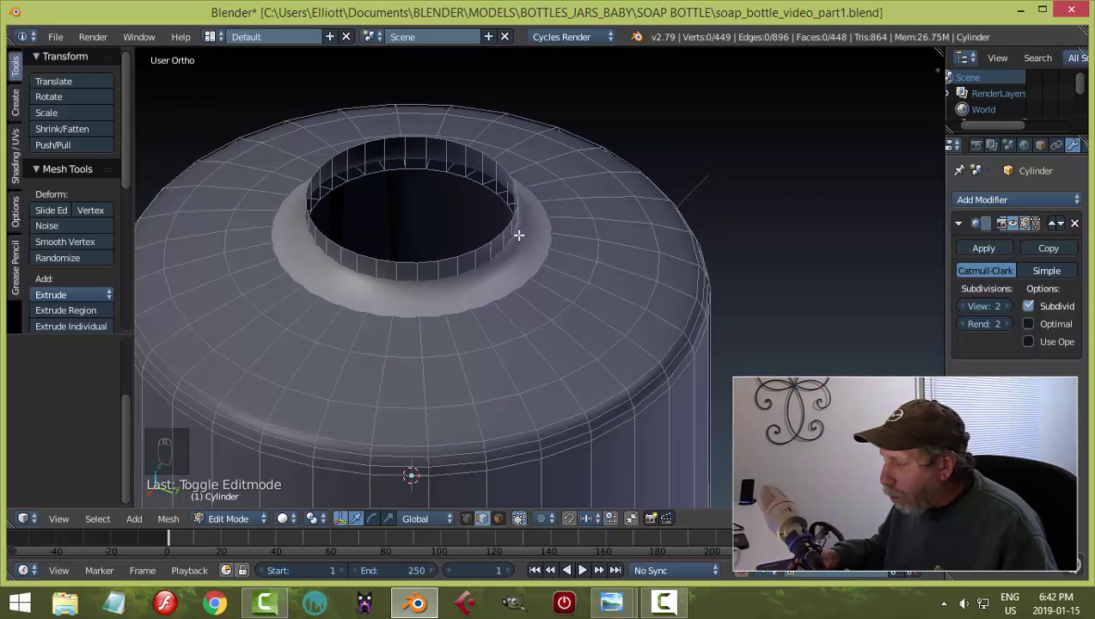
pyautogui.moveTo(496, 301); pyautogui.dragTo(504, 293, button='middle')
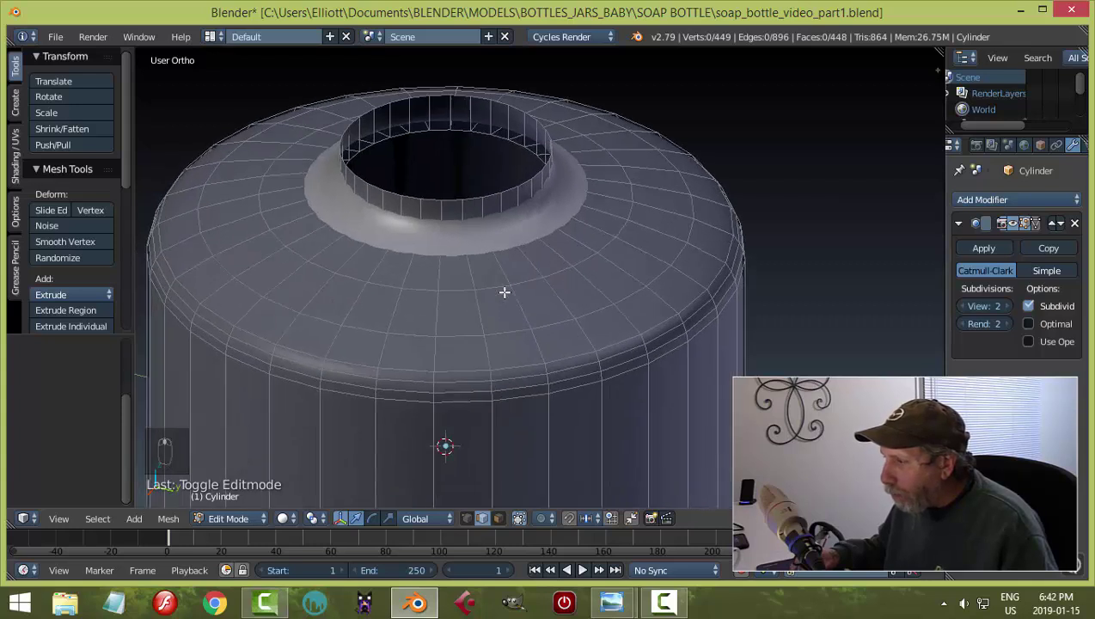
pyautogui.scroll(5, 559, 263)
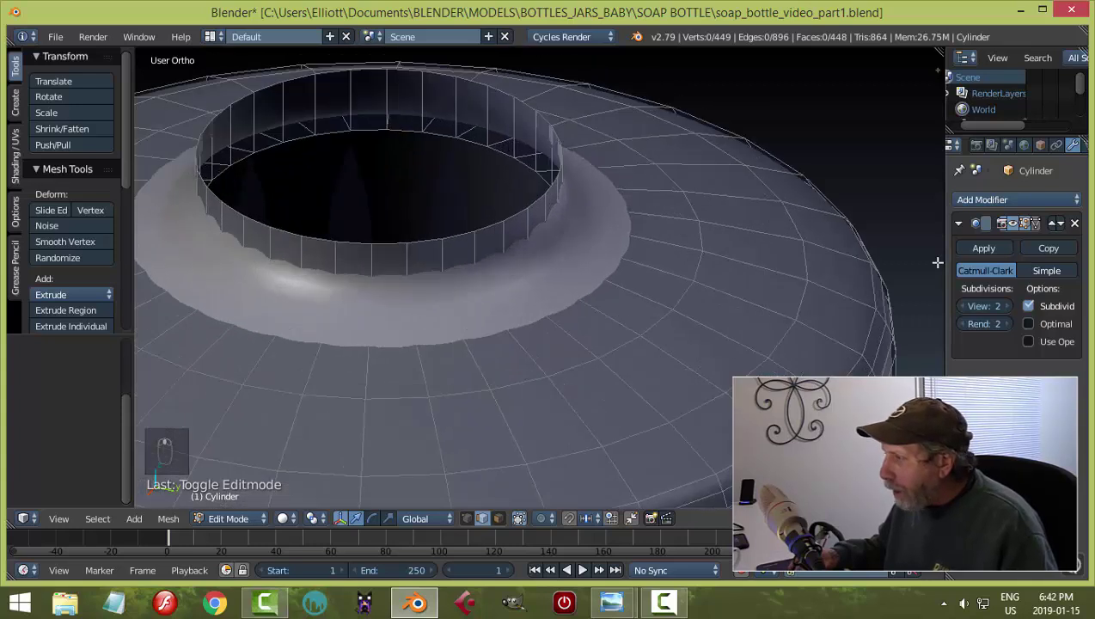
pyautogui.click(1012, 224)
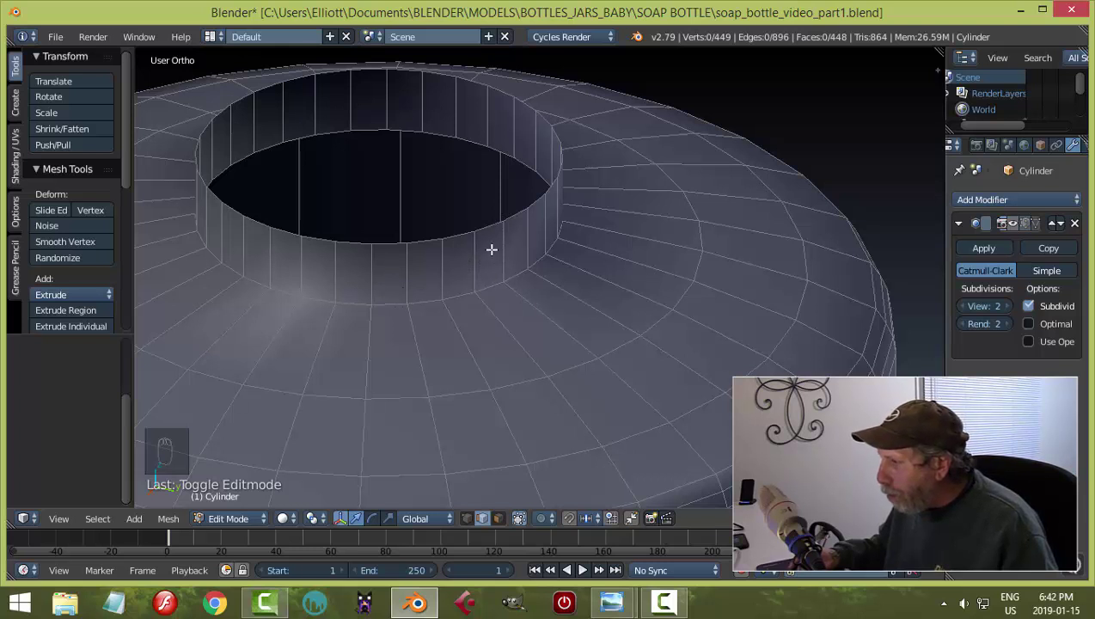
pyautogui.click(1012, 225)
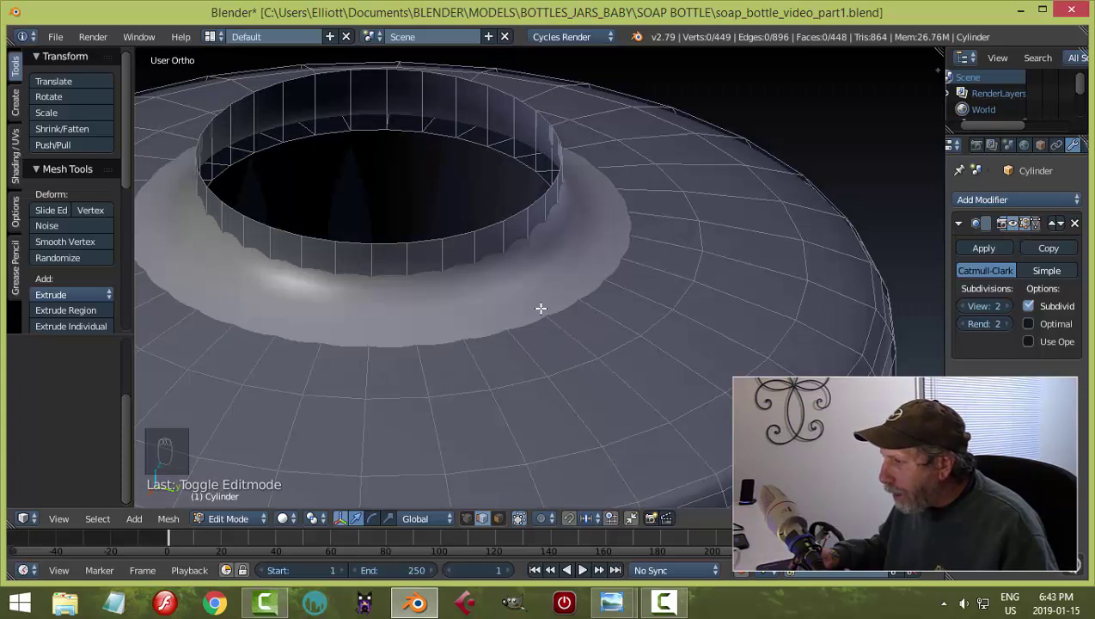
# Add a horizontal loop cut around the bottle's neck and slide it close to the neck's base, factor about 0.821.
pyautogui.moveTo(616, 307); pyautogui.dragTo(567, 263, button='middle')
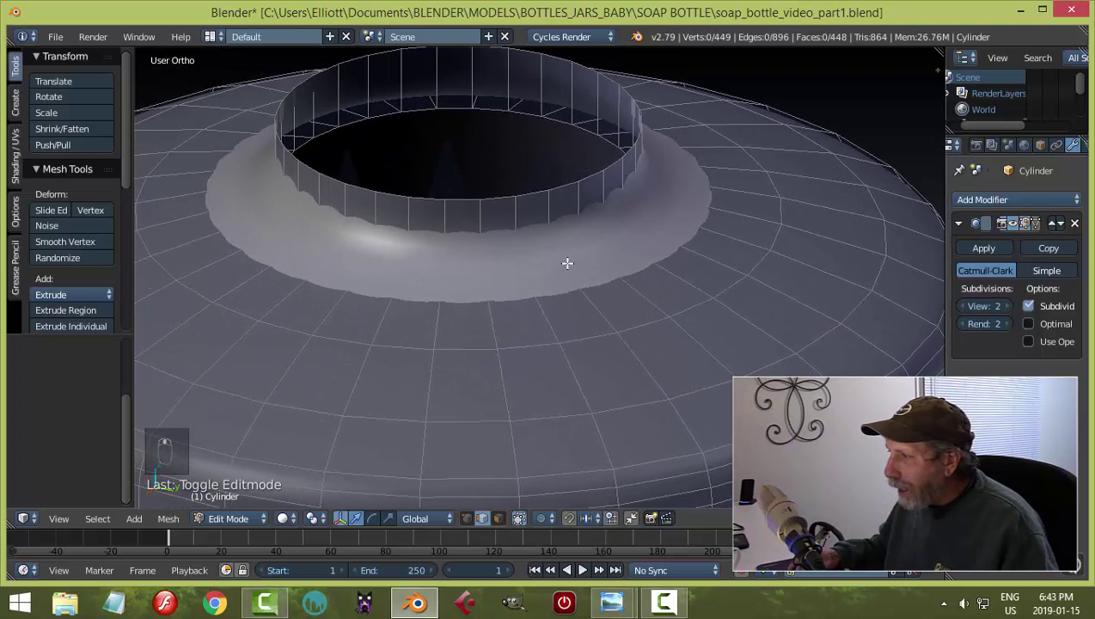
pyautogui.hotkey('ctrl', 'r')
pyautogui.click(546, 209)
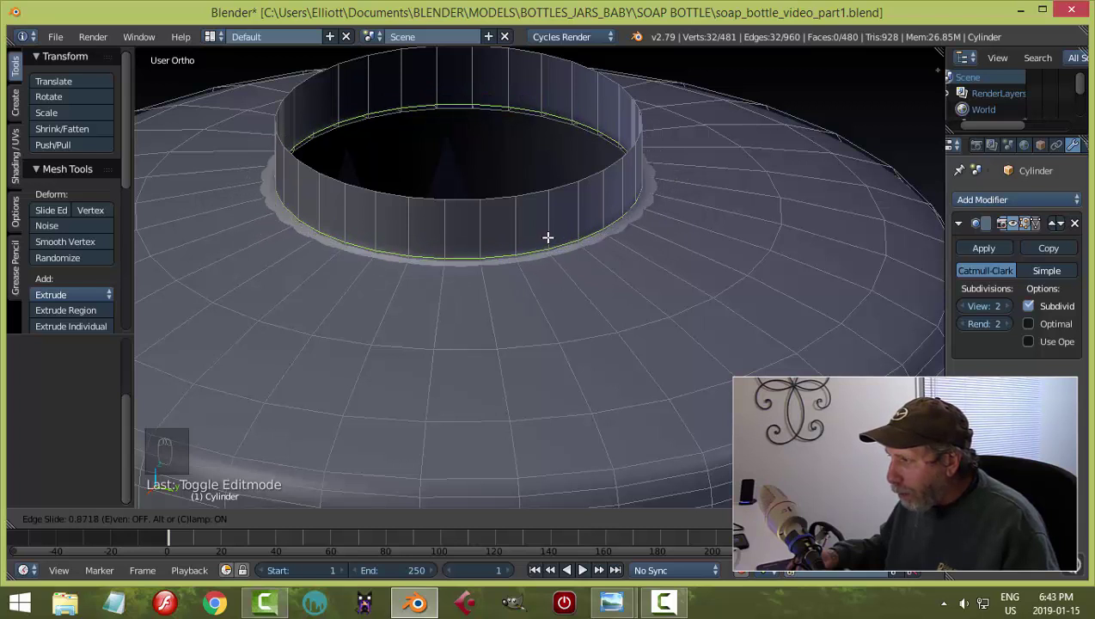
pyautogui.click(548, 237)
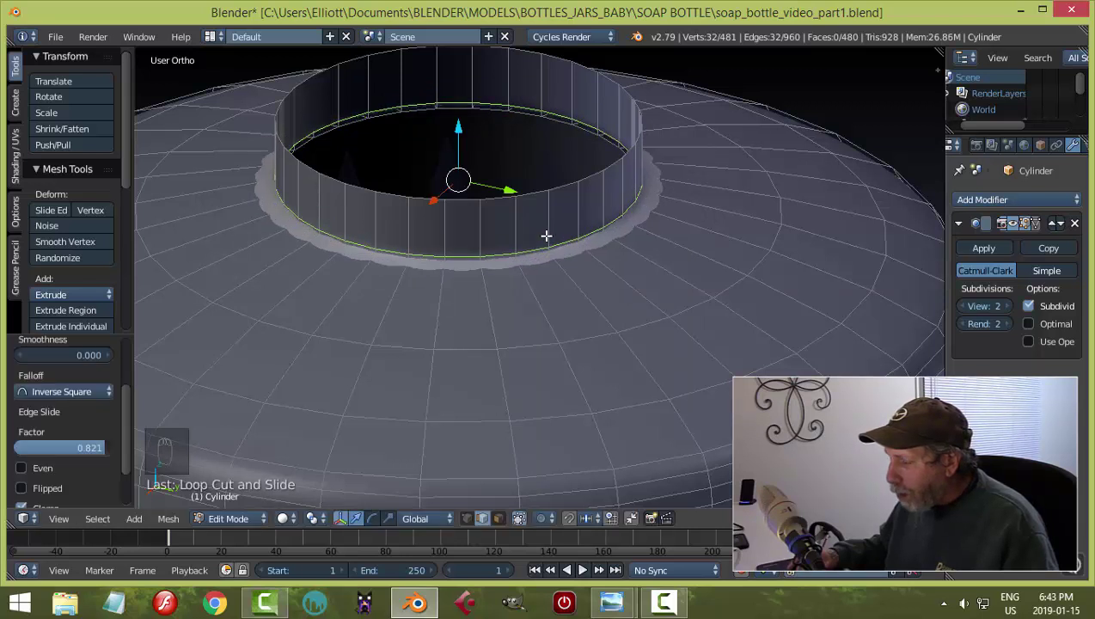
# Inspect the smoothed neck, shoulder and whole bottle in Object Mode from several angles, with nothing selected.
pyautogui.press('Tab')
pyautogui.moveTo(622, 249)
pyautogui.mouseDown(button='middle')
pyautogui.moveTo(610, 277)
pyautogui.moveTo(590, 242)
pyautogui.moveTo(651, 264)
pyautogui.moveTo(614, 257)
pyautogui.mouseUp(button='middle')
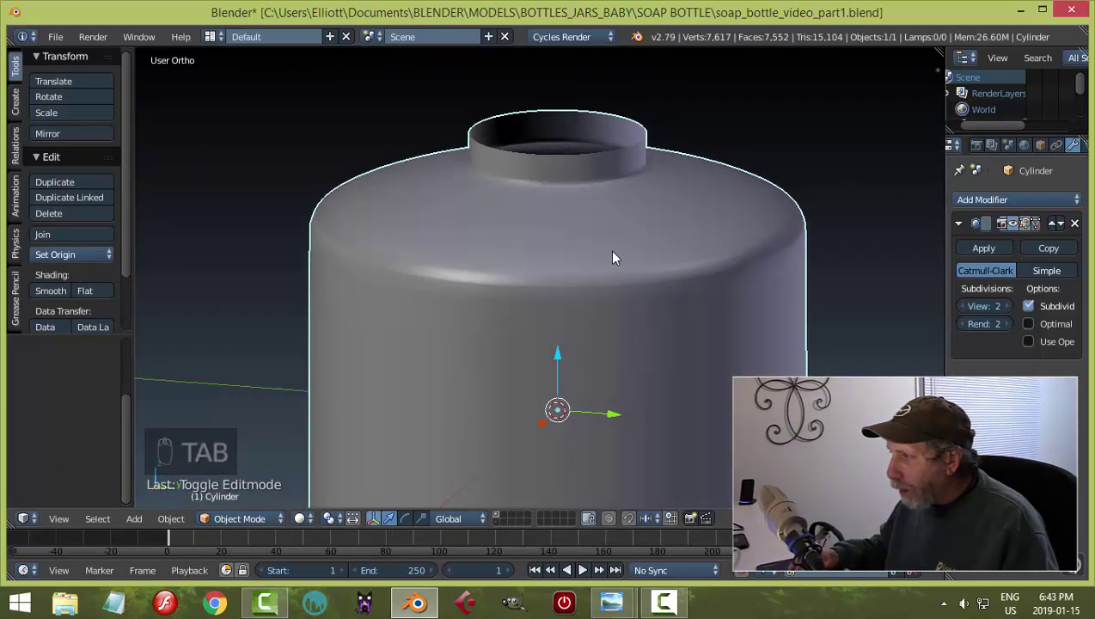
pyautogui.scroll(2, 606, 224)
pyautogui.scroll(-1, 606, 206)
pyautogui.moveTo(613, 213); pyautogui.dragTo(586, 268, button='middle')
pyautogui.scroll(2, 587, 269)
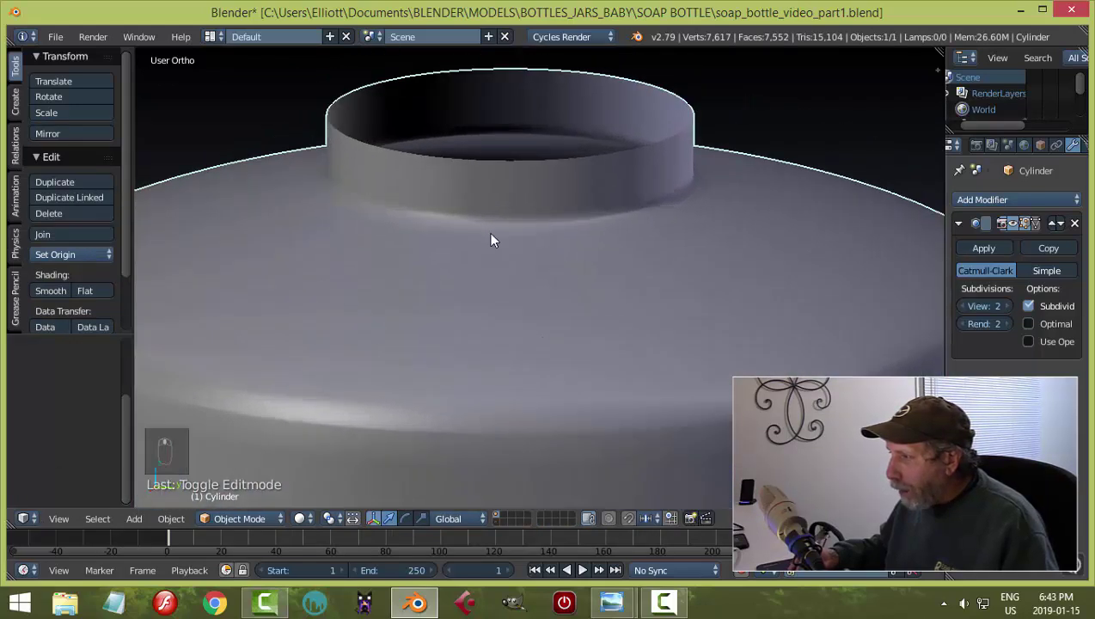
pyautogui.scroll(-3, 539, 241)
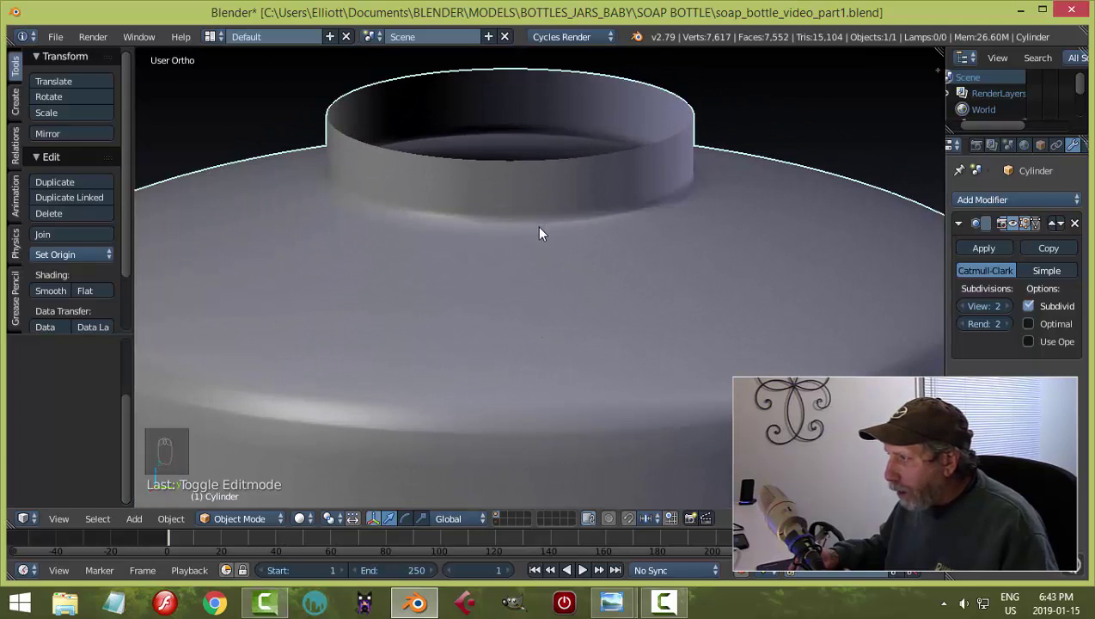
pyautogui.moveTo(626, 255); pyautogui.dragTo(608, 272, button='middle')
pyautogui.scroll(-3, 541, 284)
pyautogui.press('a')
pyautogui.scroll(-3, 585, 289)
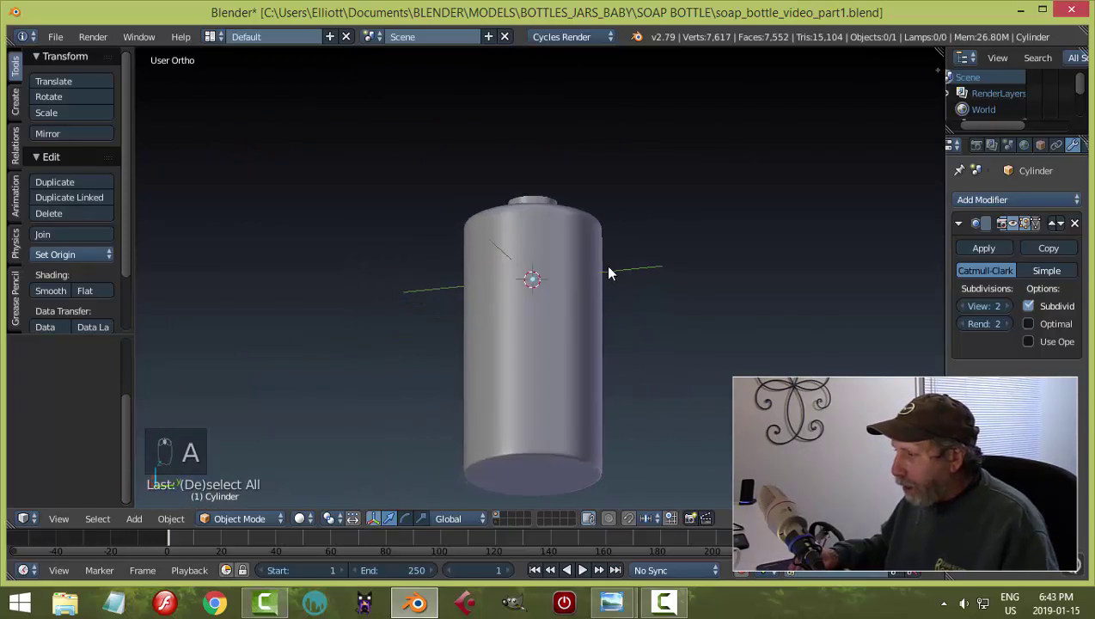
# Save the scene over the existing soap_bottle_video_part1.blend file.
pyautogui.scroll(-2, 594, 301)
pyautogui.moveTo(587, 321); pyautogui.dragTo(602, 293, button='middle')
pyautogui.hotkey('ctrl', 's')
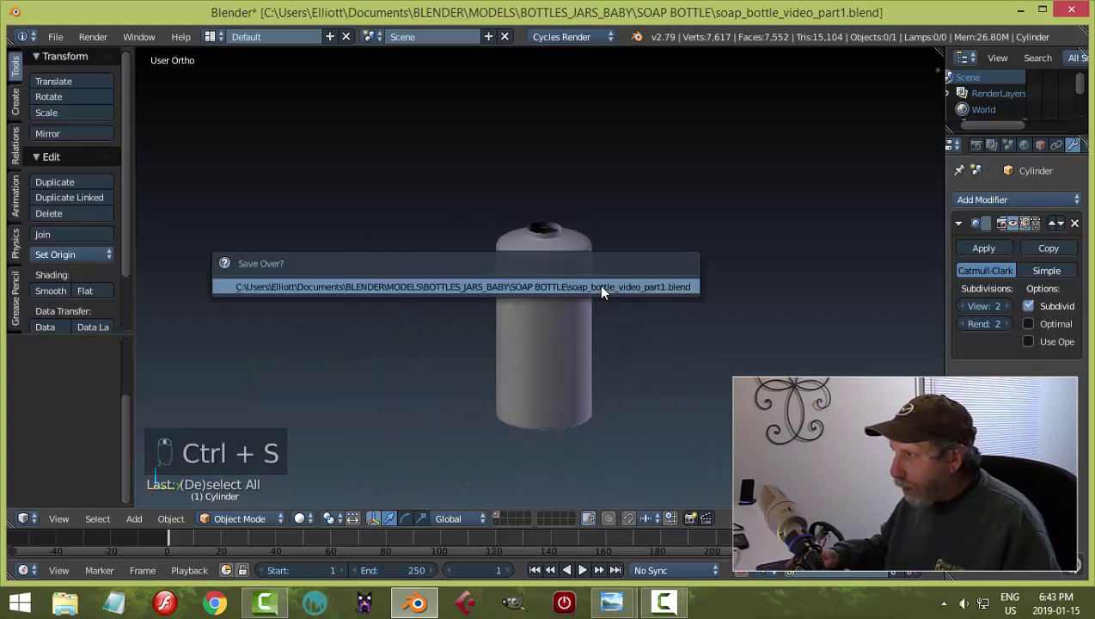
pyautogui.click(598, 284)
# Compare the bottle's shoulder and neck with the reference in the right view, and examine the pump parts drawn above them.
pyautogui.scroll(2, 616, 290)
pyautogui.press('KP_3')
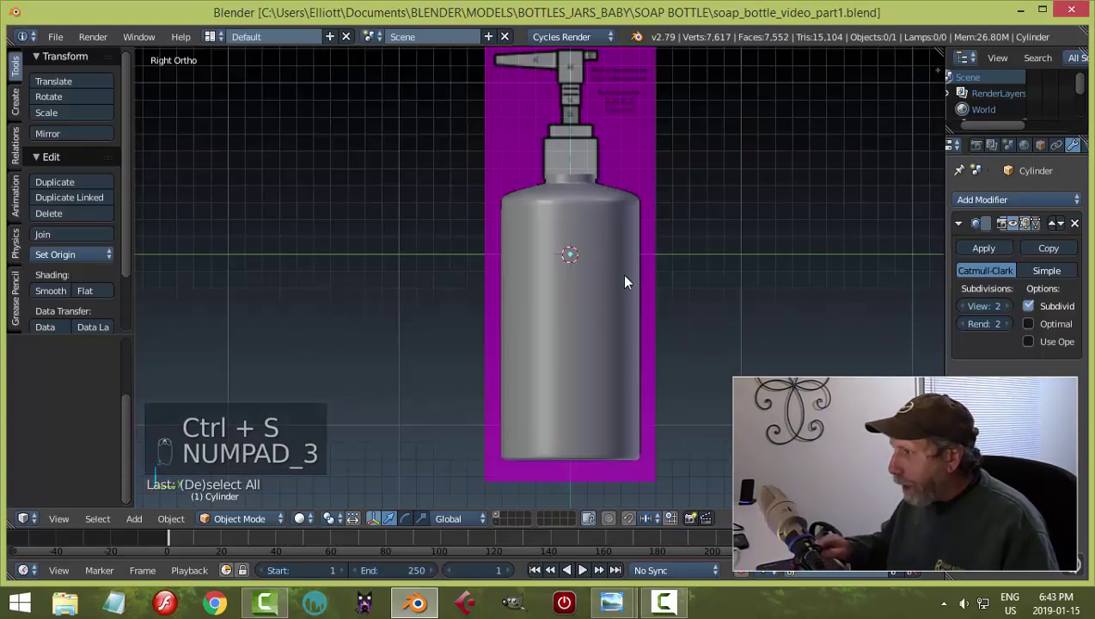
pyautogui.scroll(4, 617, 290)
pyautogui.scroll(4, 533, 288)
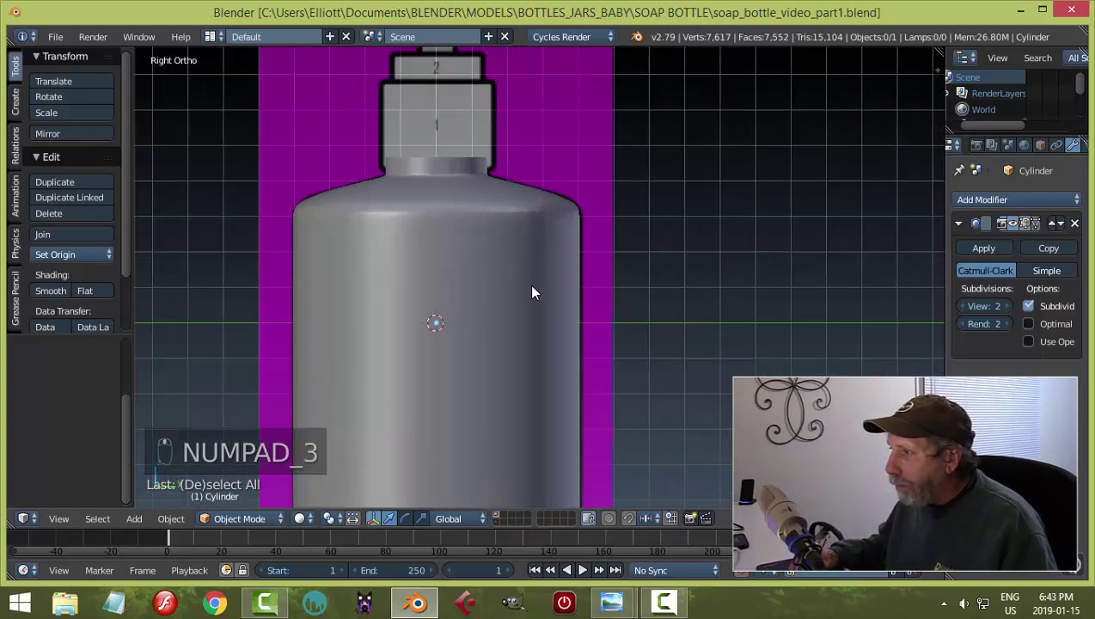
pyautogui.scroll(-6, 526, 282)
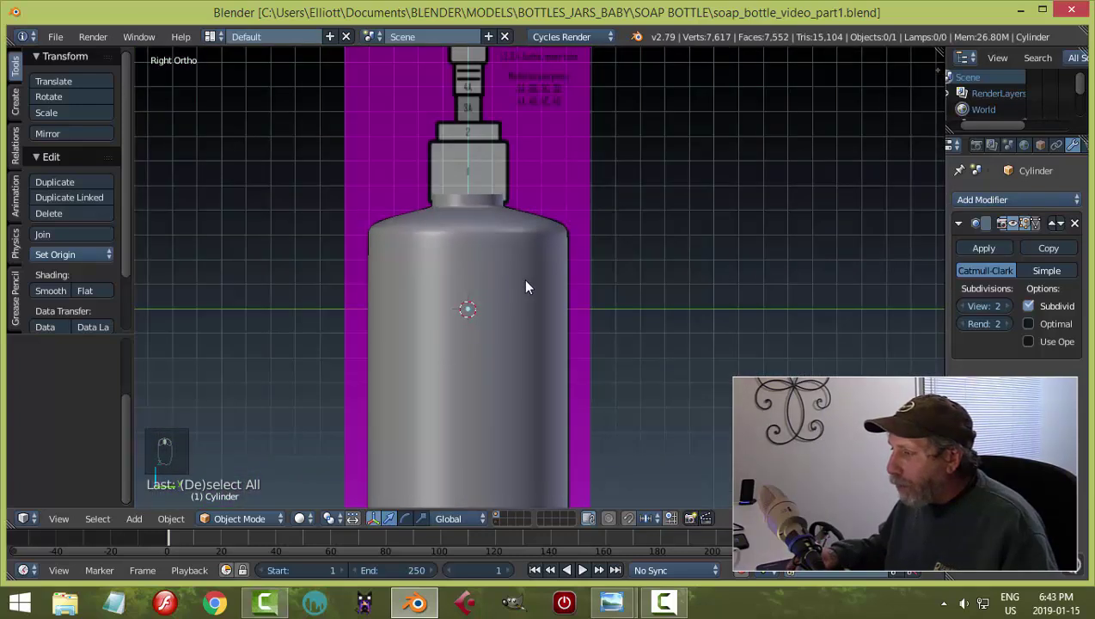
pyautogui.scroll(3, 513, 282)
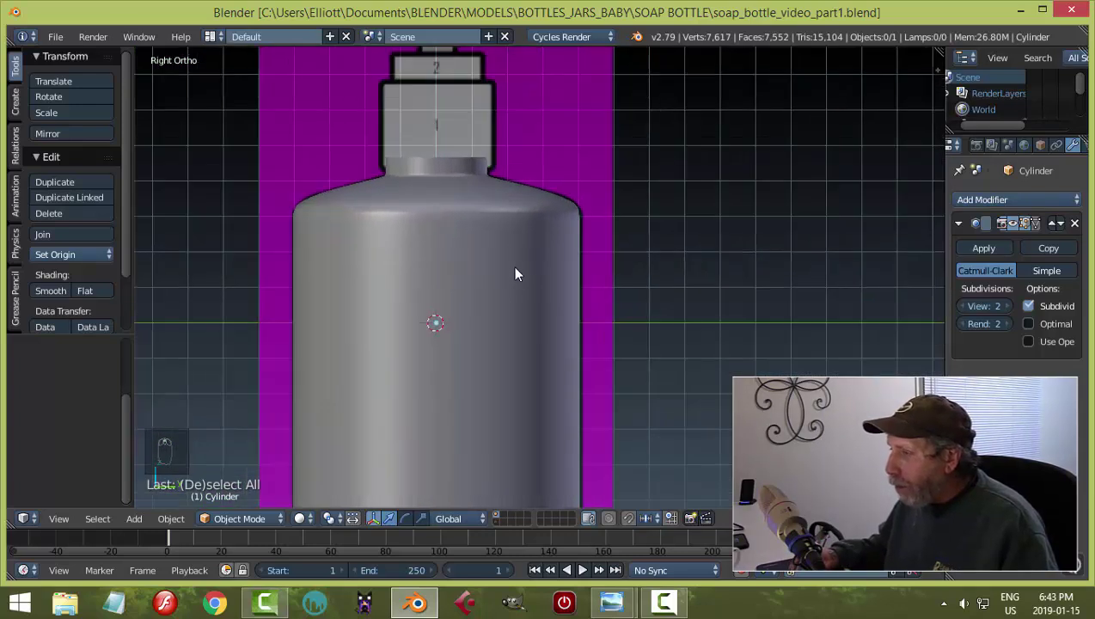
pyautogui.scroll(-1, 526, 281)
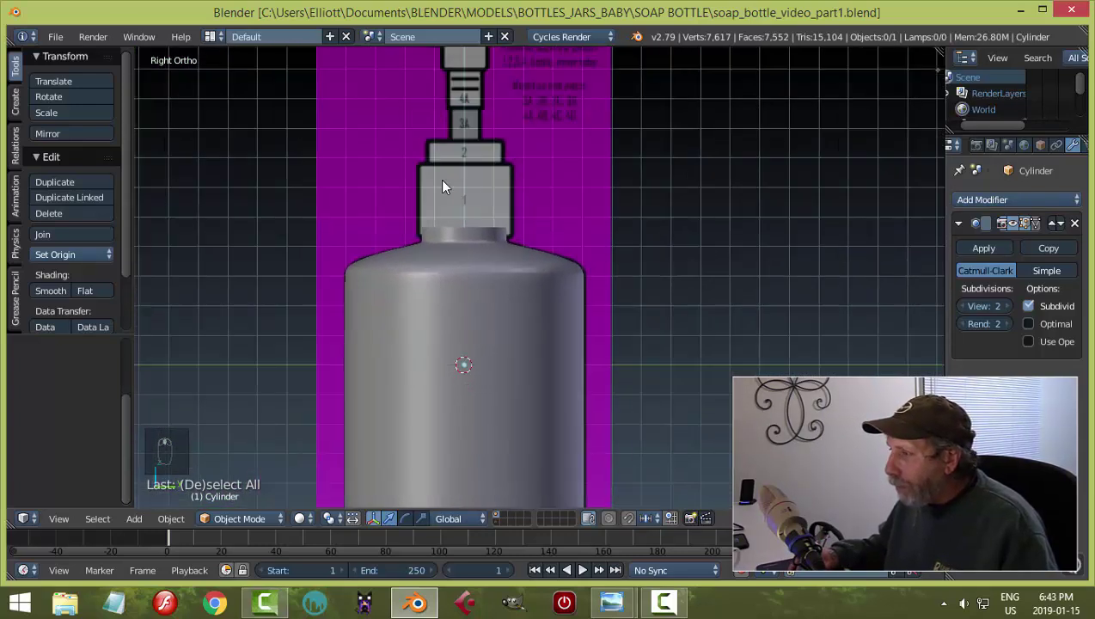
pyautogui.scroll(1, 485, 202)
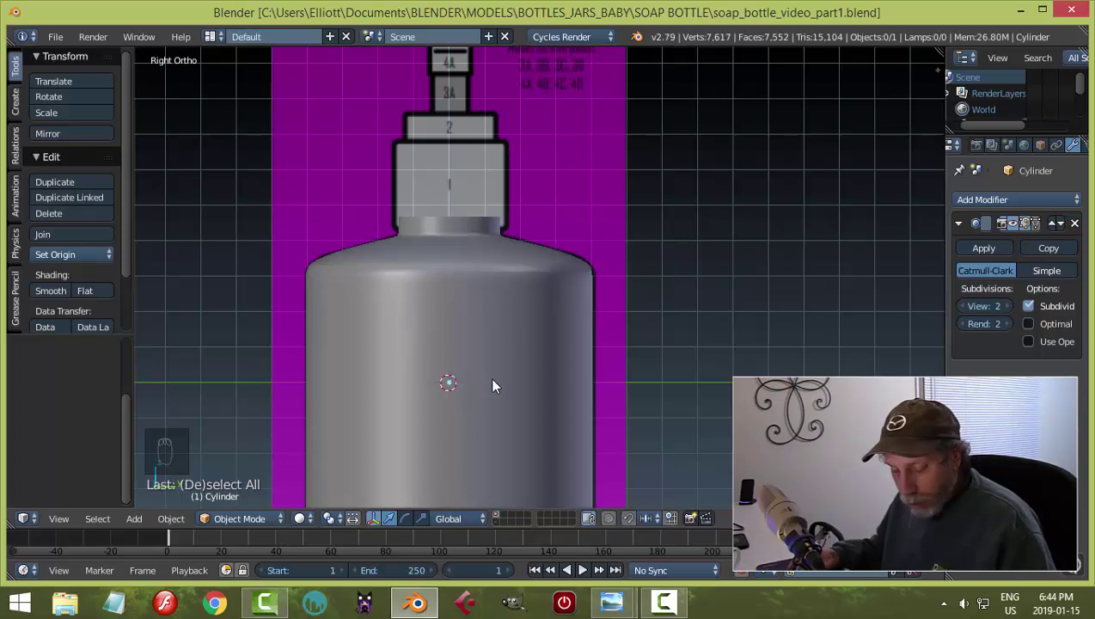
# Add an open-ended 32-vertex mesh cylinder, radius 1 and depth 2, at the 3D cursor inside the bottle.
pyautogui.hotkey('shift', 'a')
pyautogui.moveTo(476, 330)
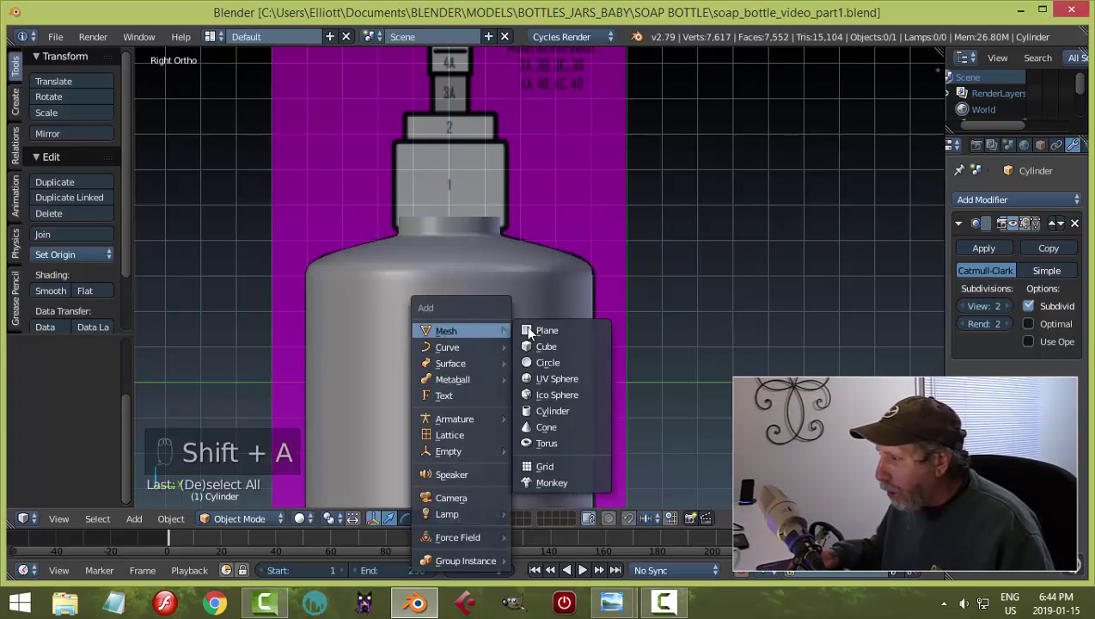
pyautogui.click(553, 411)
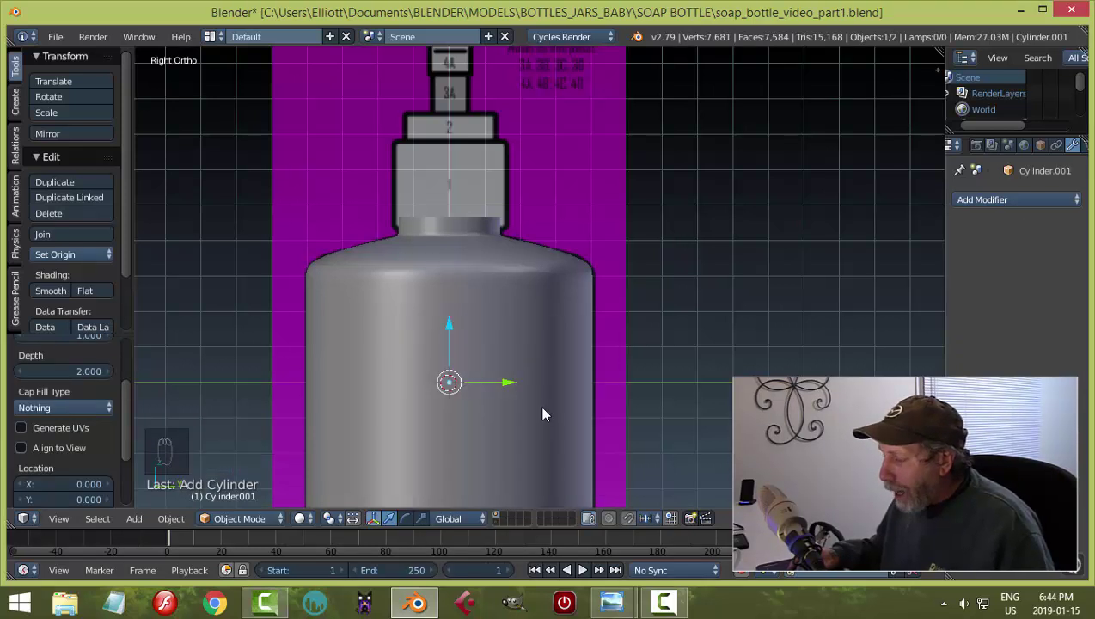
pyautogui.scroll(-3, 541, 398)
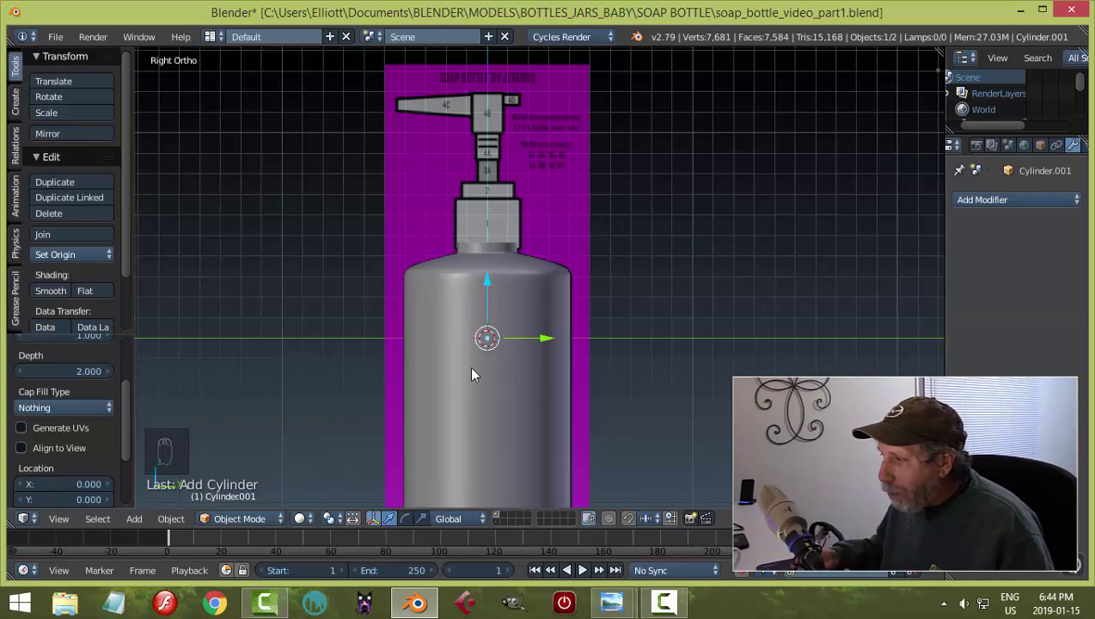
pyautogui.scroll(3, 297, 370)
pyautogui.scroll(-3, 296, 370)
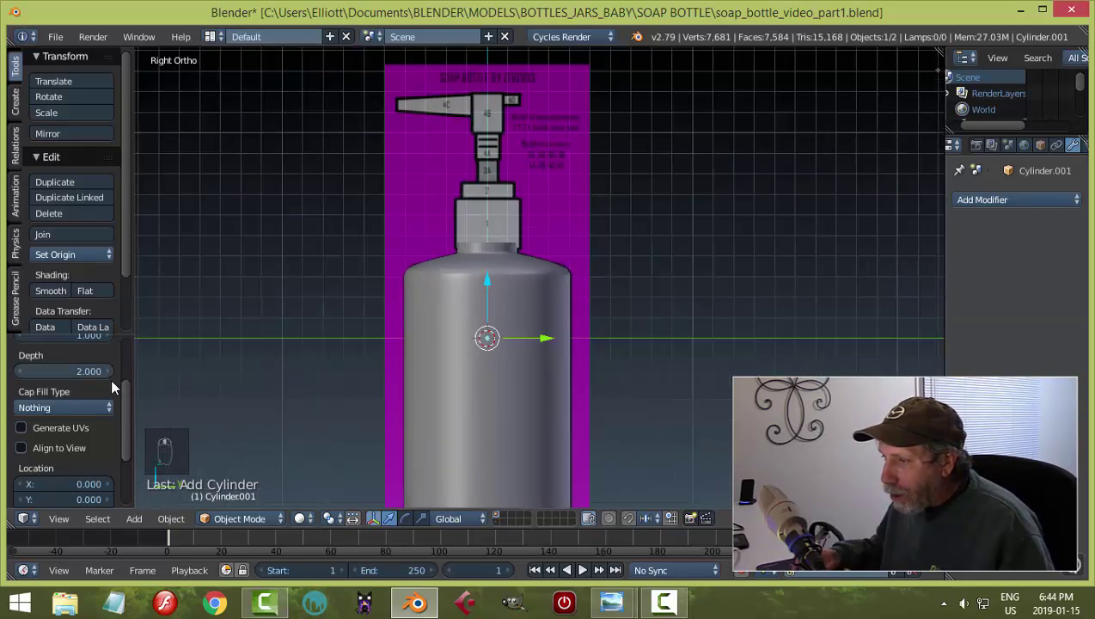
pyautogui.moveTo(121, 413); pyautogui.dragTo(123, 357)
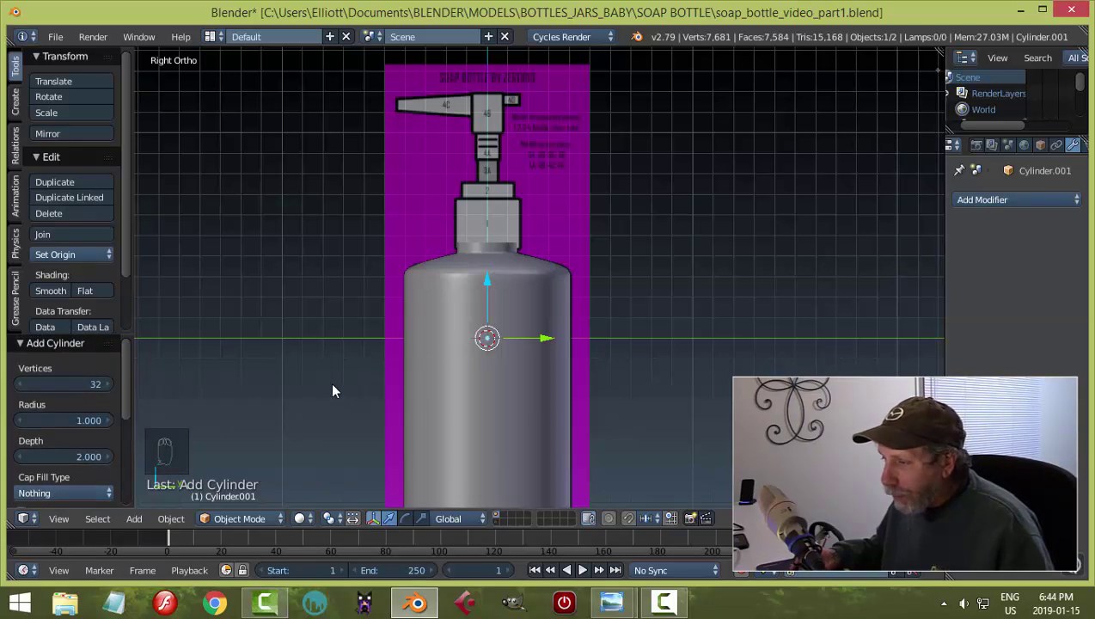
# Hide the bottle so the new cylinder and the pump reference drawing are exposed.
pyautogui.rightClick(505, 404)
pyautogui.press('h')
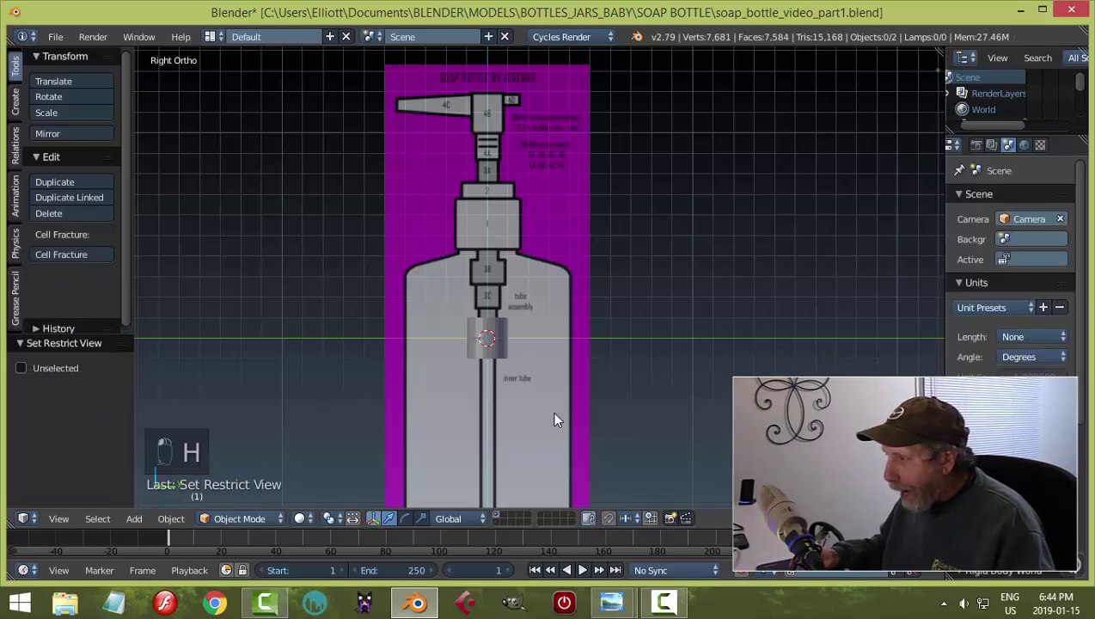
pyautogui.scroll(3, 542, 411)
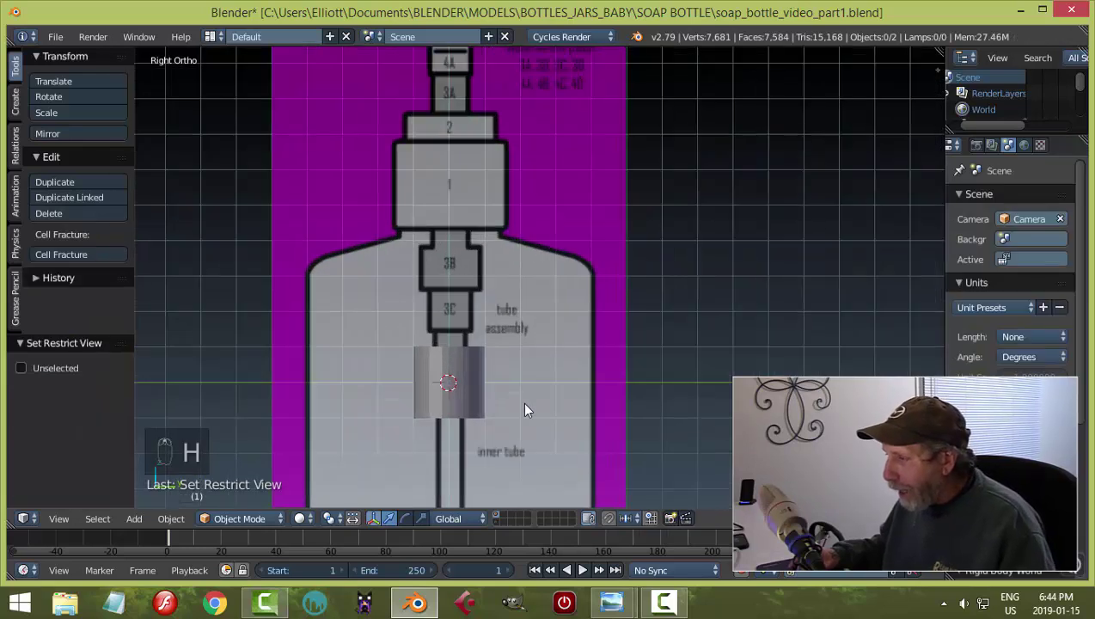
# Move the new cylinder up 5.558 along the Z axis onto part 1 of the reference drawing.
pyautogui.rightClick(472, 376)
pyautogui.scroll(-1, 551, 408)
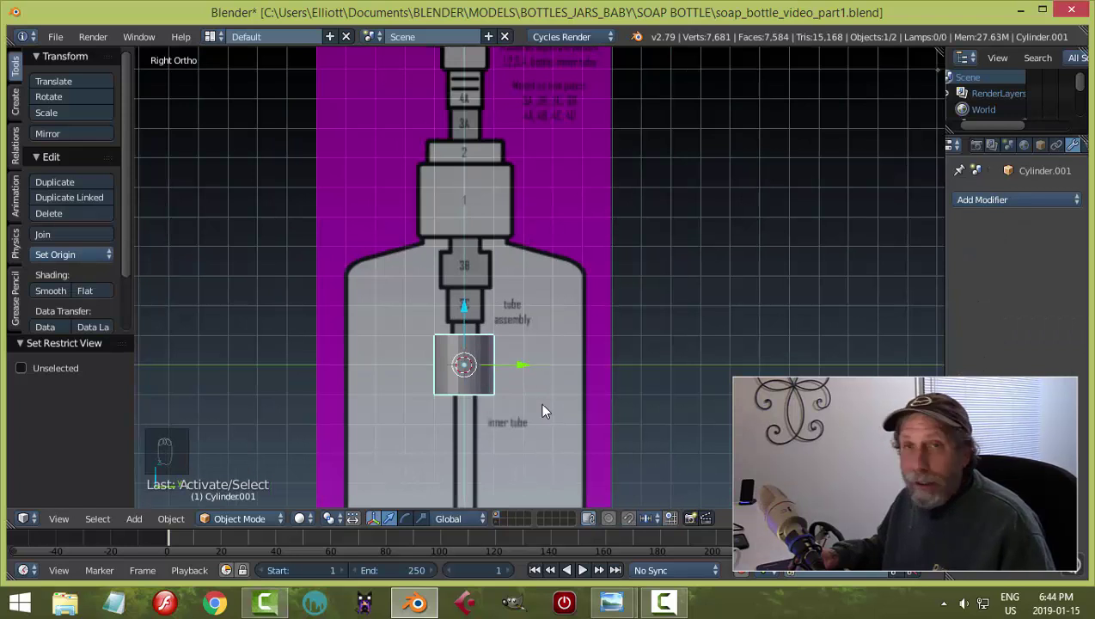
pyautogui.keyDown('shift'); pyautogui.moveTo(582, 349); pyautogui.dragTo(605, 377, button='middle'); pyautogui.keyUp('shift')
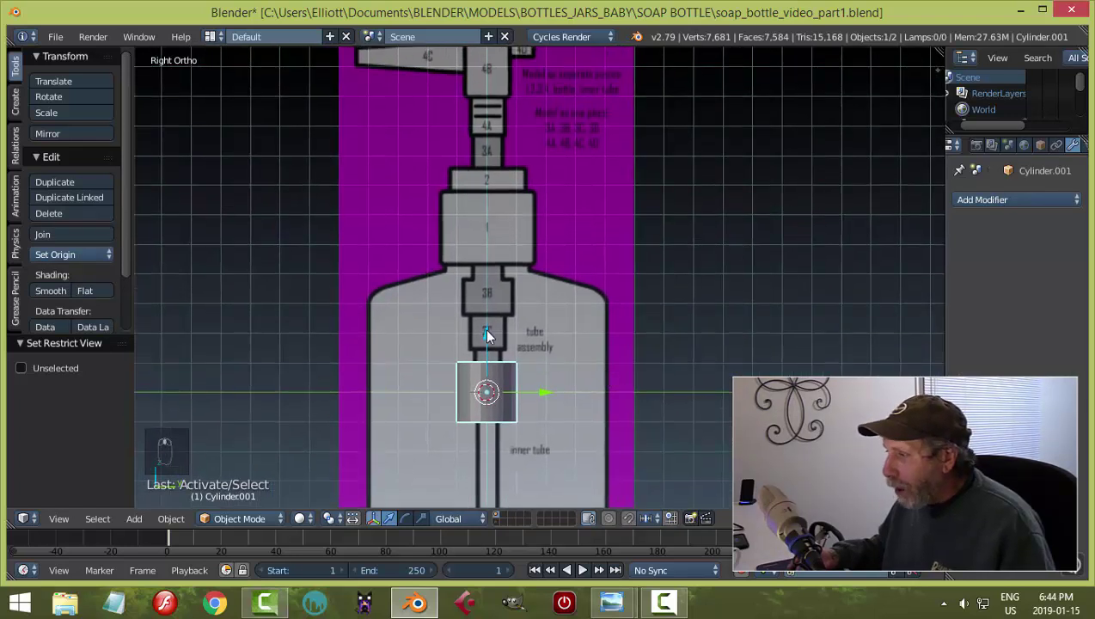
pyautogui.press('g')
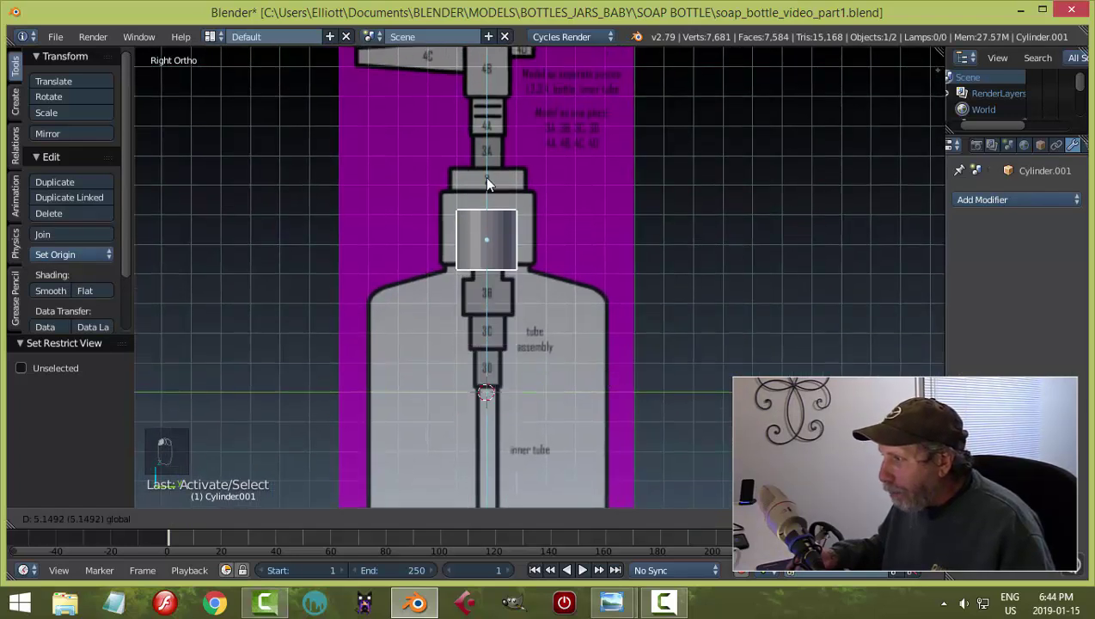
pyautogui.click(487, 176)
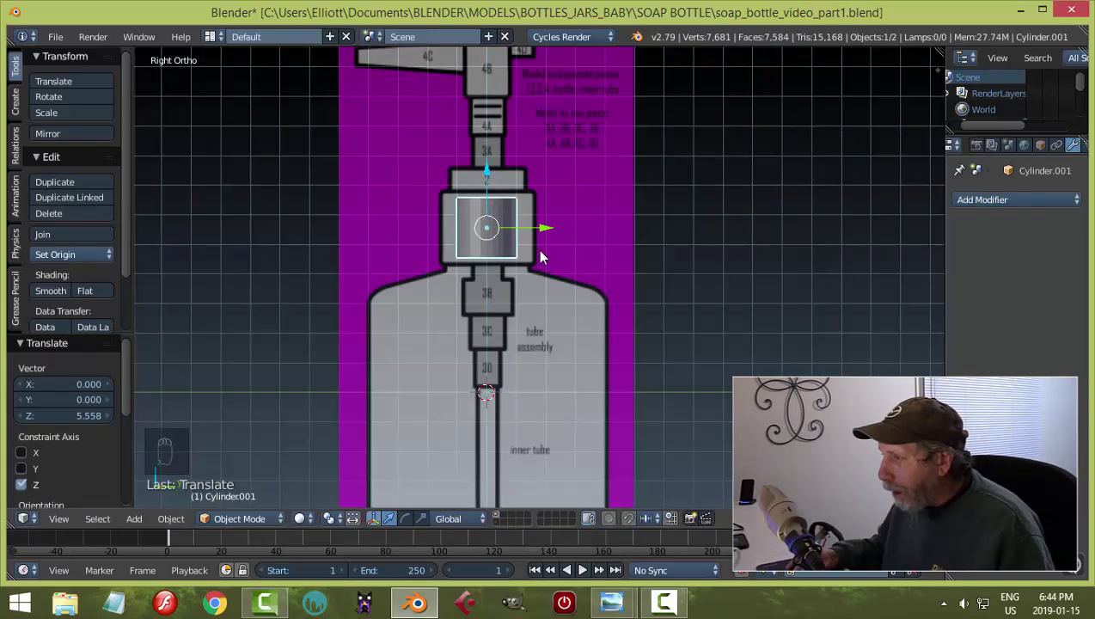
# In Edit Mode with wireframe shading, scale the whole cylinder by 1.672 to match the width of part 1.
pyautogui.scroll(2, 560, 328)
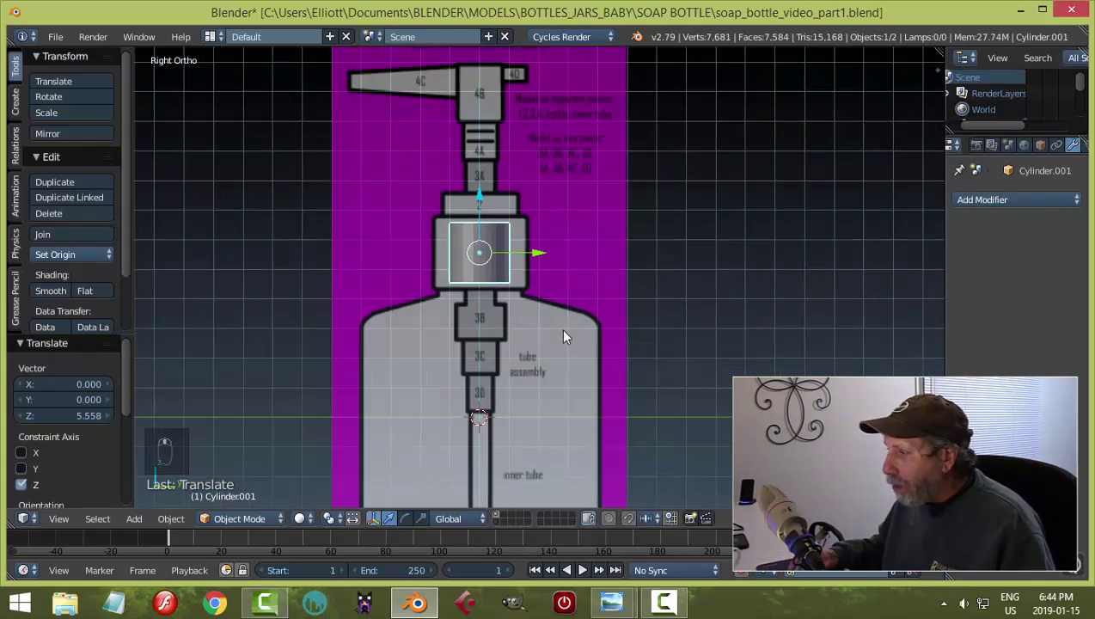
pyautogui.keyDown('shift'); pyautogui.moveTo(563, 336); pyautogui.dragTo(607, 342, button='middle'); pyautogui.keyUp('shift')
pyautogui.scroll(3, 607, 343)
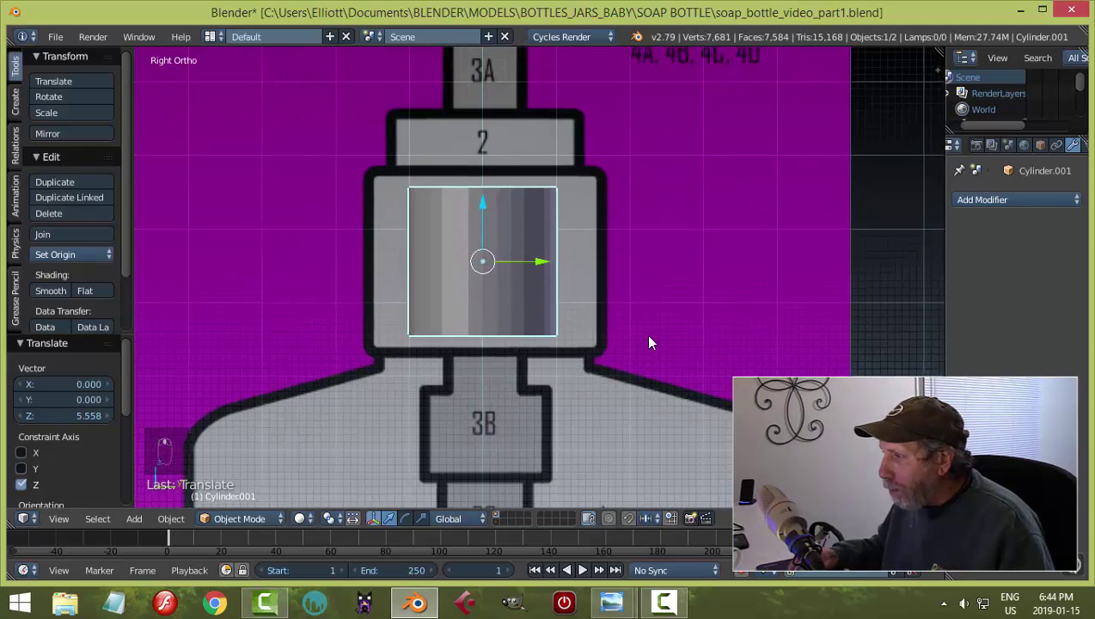
pyautogui.press('Tab')
pyautogui.click(761, 335)
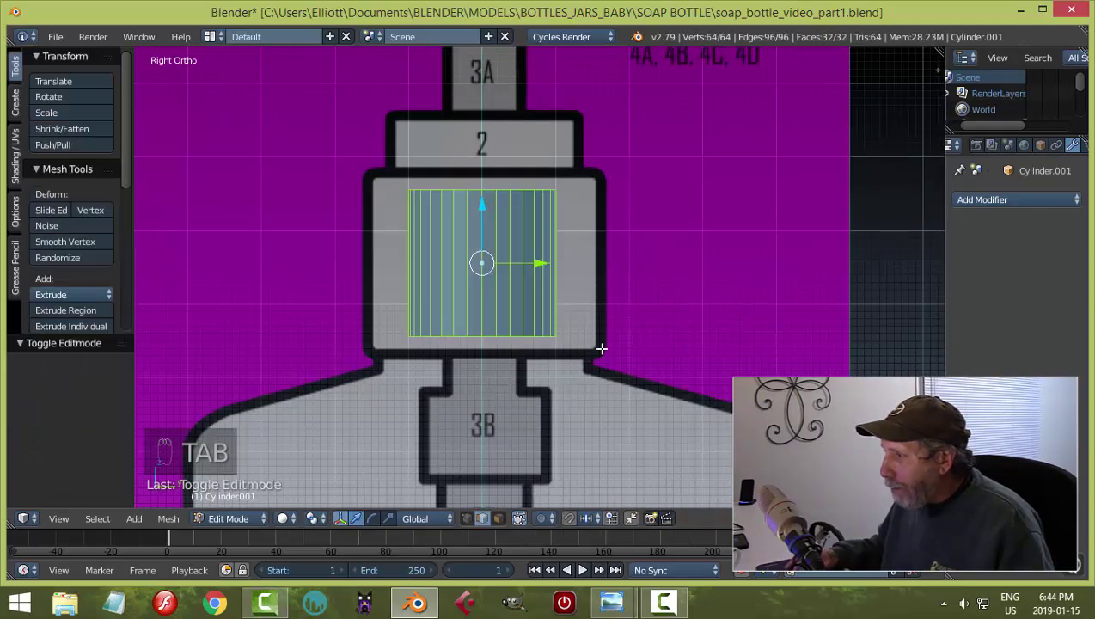
pyautogui.press('z')
pyautogui.click(665, 357)
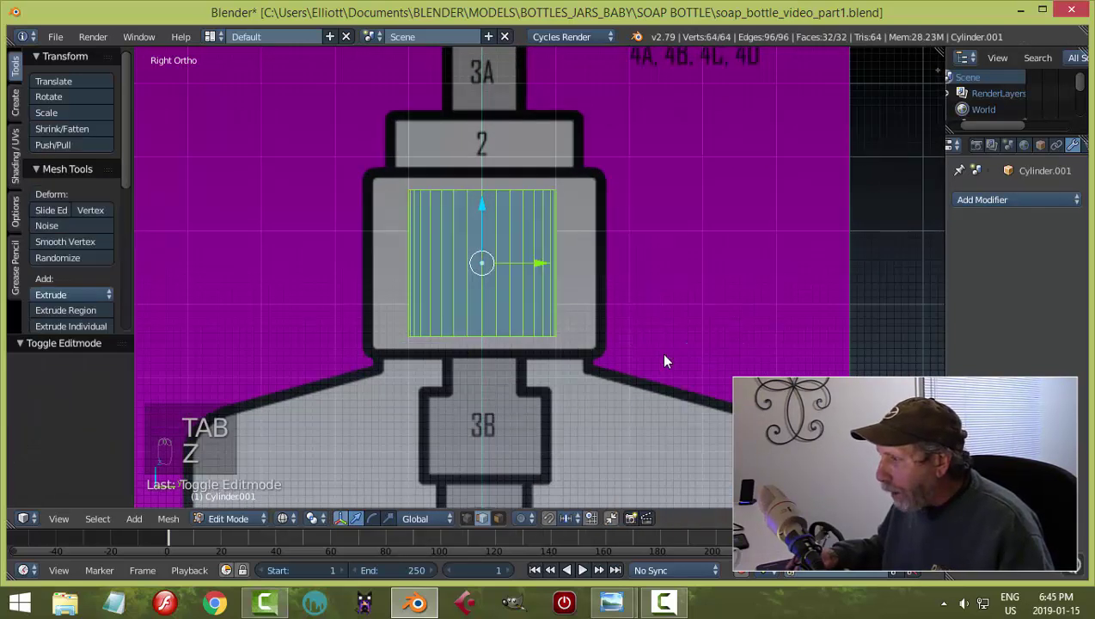
pyautogui.press('s')
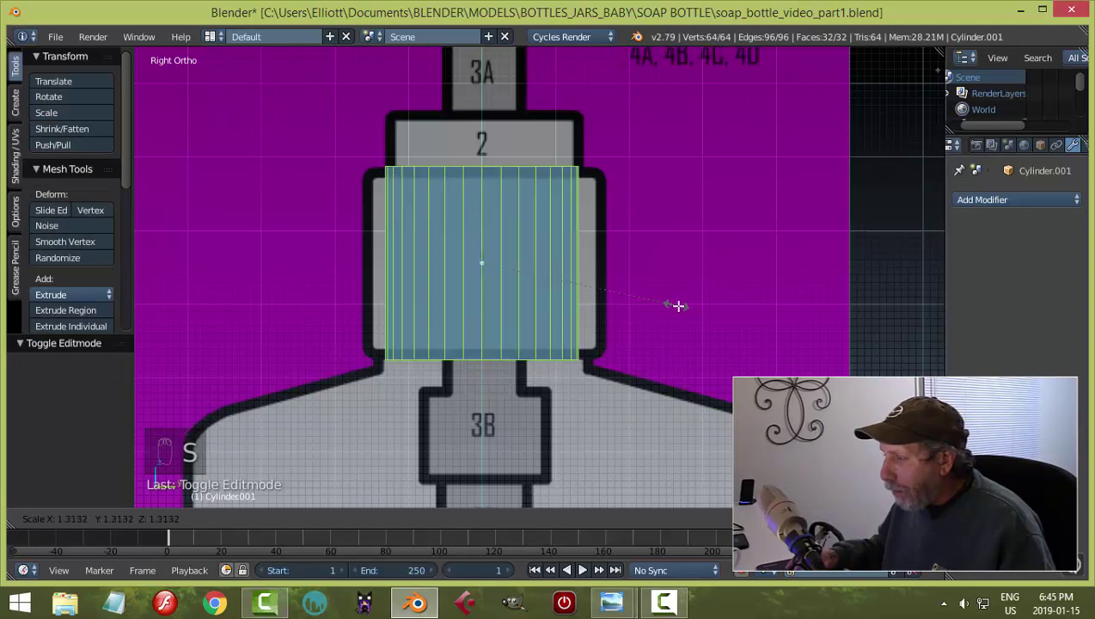
pyautogui.click(727, 311)
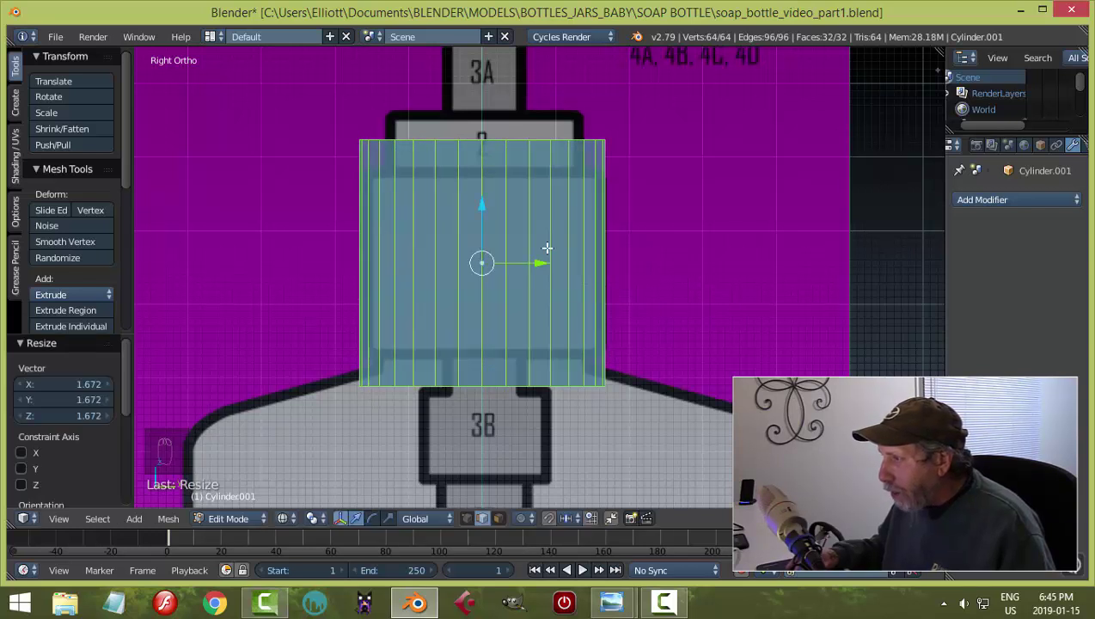
# Lower the cylinder's top edge loop by 0.416 and raise its bottom edge loop by 0.416 to fit part 1's height.
pyautogui.press('a')
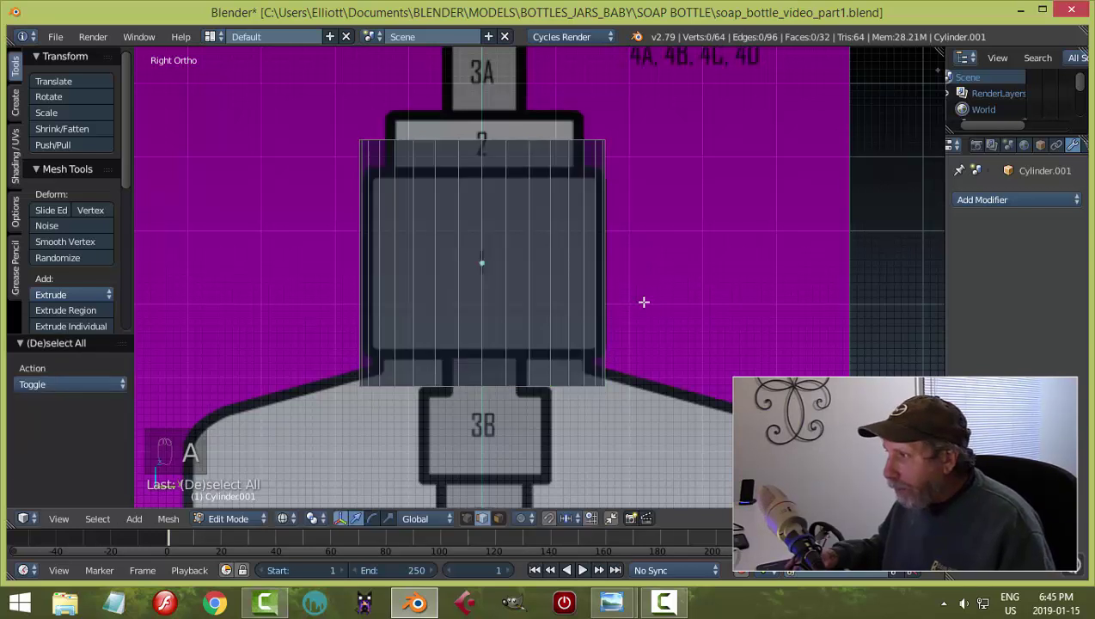
pyautogui.keyDown('alt'); pyautogui.rightClick(518, 140); pyautogui.keyUp('alt')
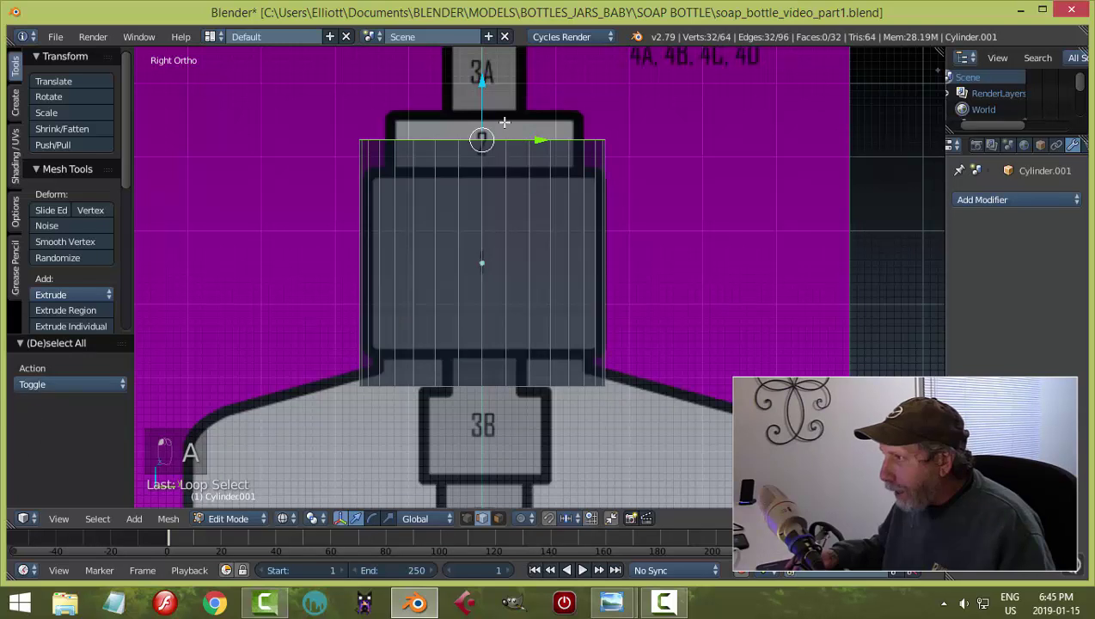
pyautogui.moveTo(484, 84); pyautogui.dragTo(484, 116)
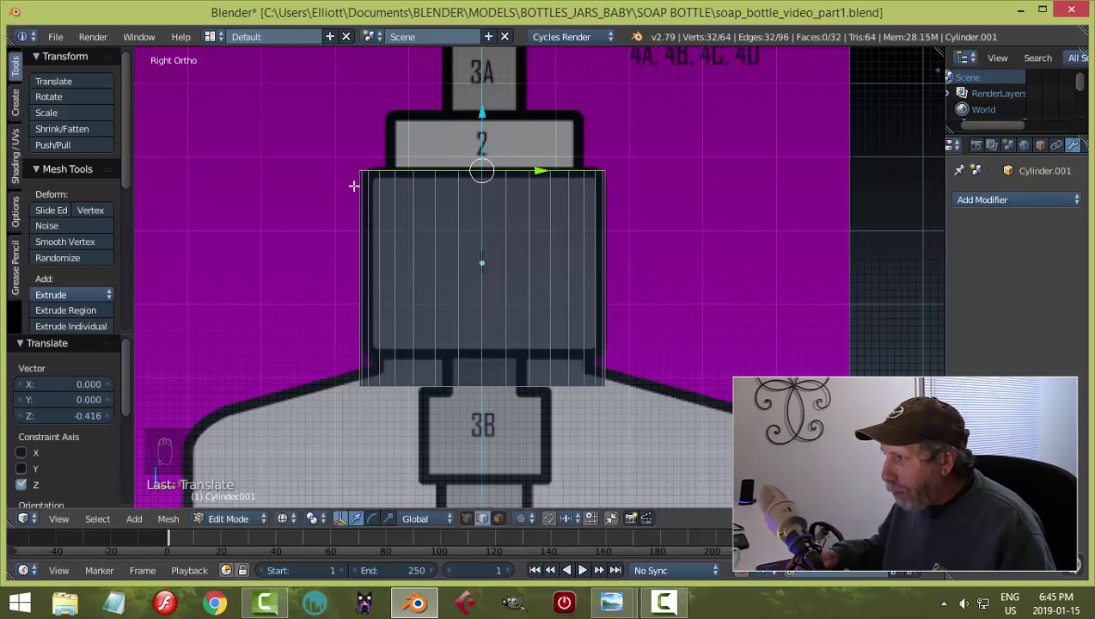
pyautogui.press('a')
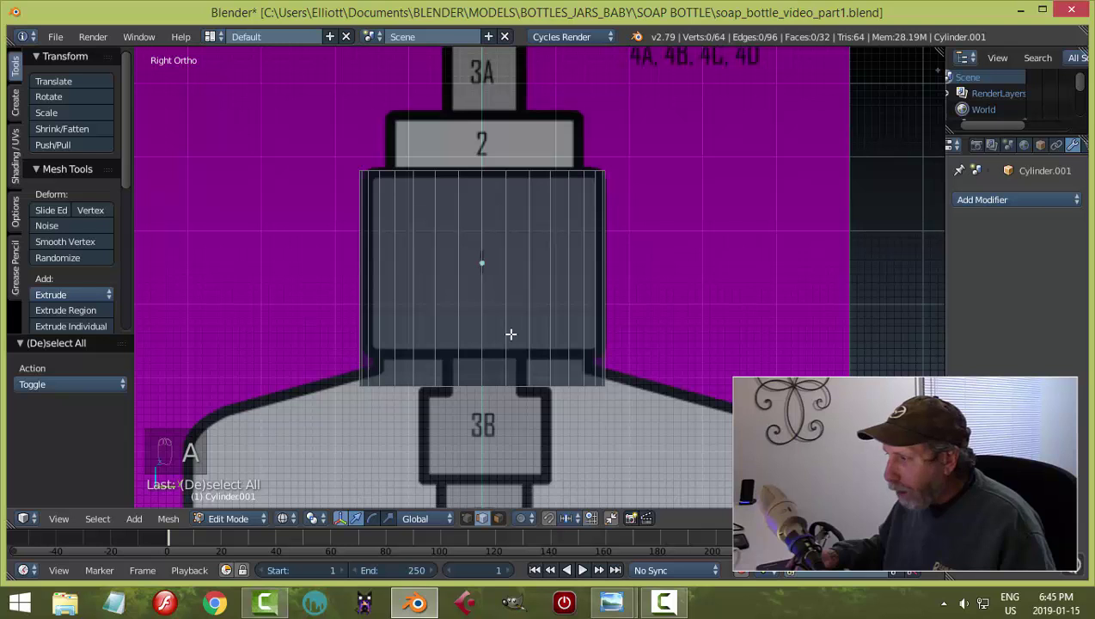
pyautogui.keyDown('alt'); pyautogui.rightClick(495, 384); pyautogui.keyUp('alt')
pyautogui.moveTo(483, 330); pyautogui.dragTo(491, 296)
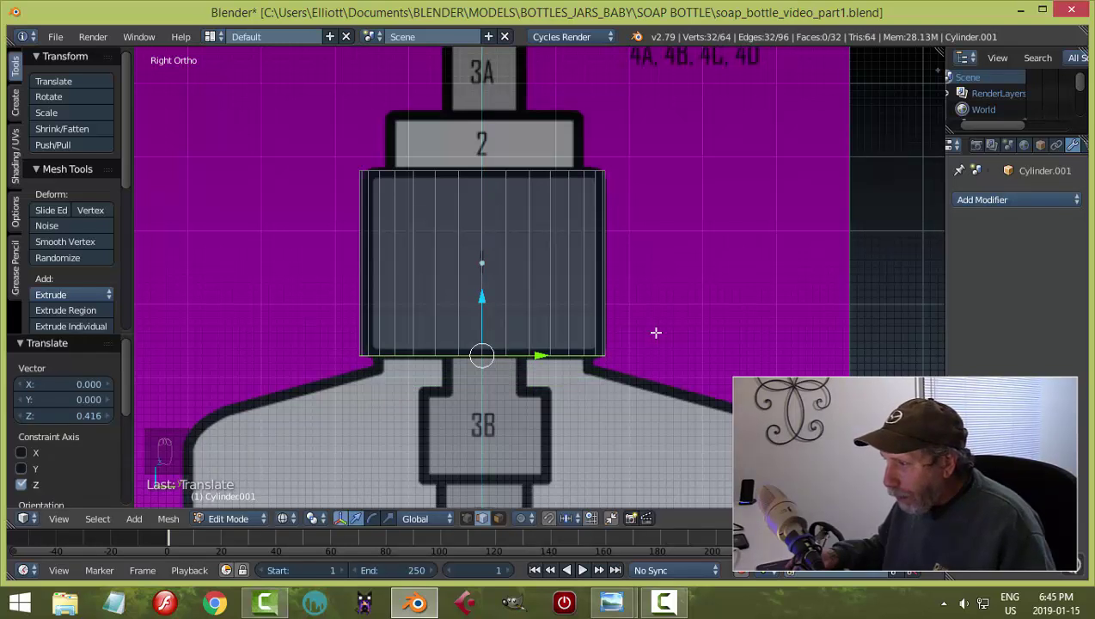
pyautogui.press('a')
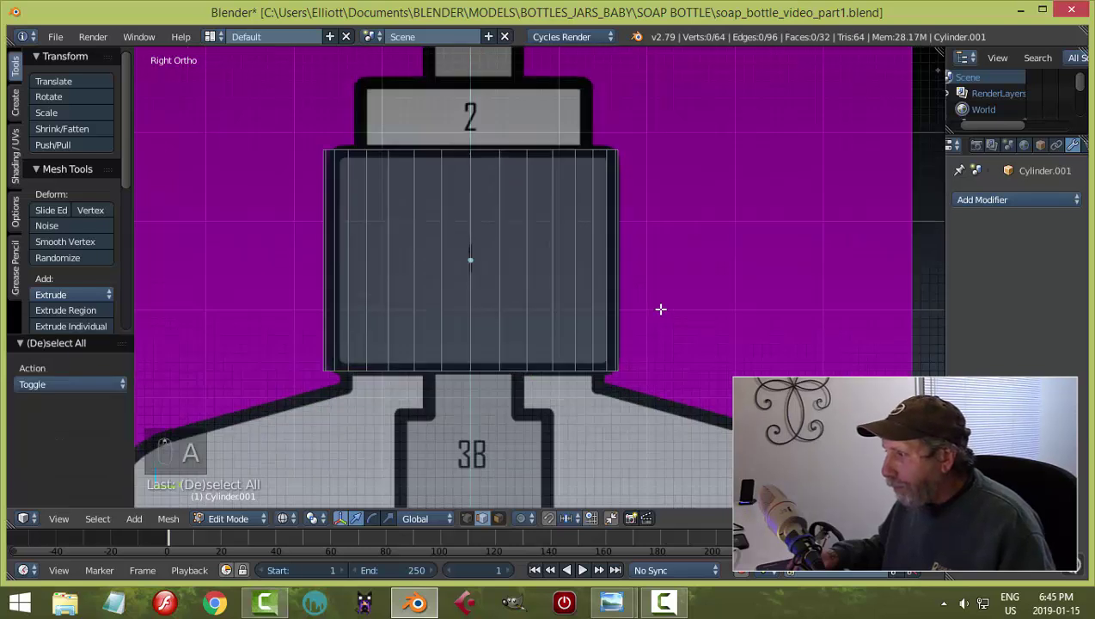
# Return the cylinder to solid shading and switch back to Object Mode.
pyautogui.moveTo(673, 300)
pyautogui.mouseDown(button='middle')
pyautogui.moveTo(665, 348)
pyautogui.moveTo(667, 298)
pyautogui.mouseUp(button='middle')
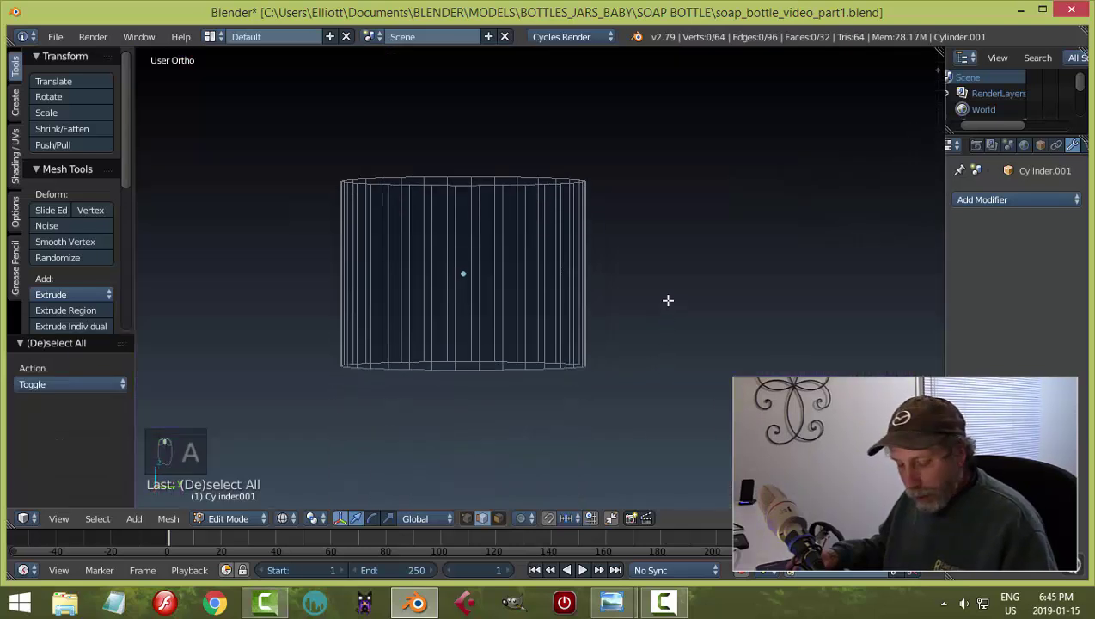
pyautogui.press('z')
pyautogui.click(653, 369)
pyautogui.moveTo(648, 335)
pyautogui.mouseDown(button='middle')
pyautogui.moveTo(656, 276)
pyautogui.moveTo(638, 318)
pyautogui.moveTo(655, 262)
pyautogui.mouseUp(button='middle')
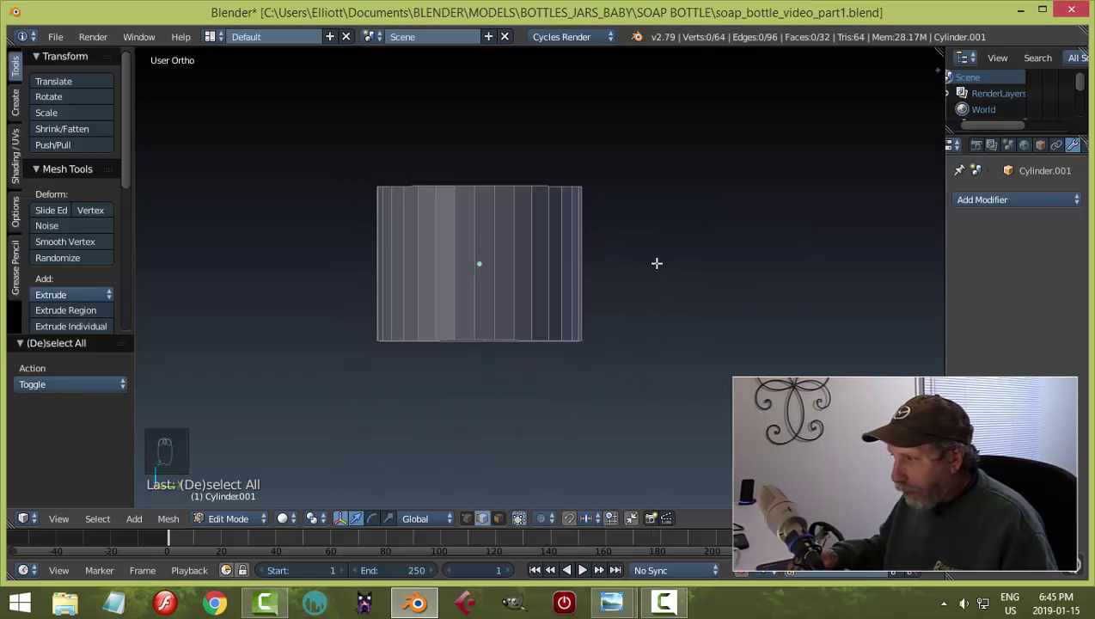
pyautogui.press('Tab')
pyautogui.click(634, 258)
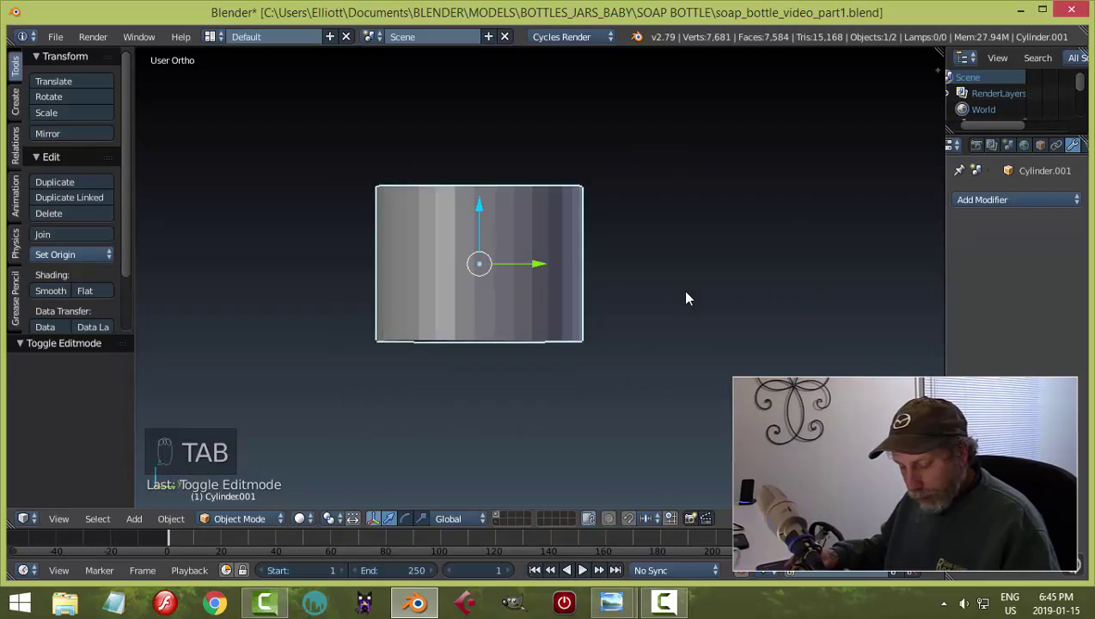
# Unhide the bottle, deselect everything and check how the cap cylinder sits on the neck.
pyautogui.hotkey('alt', 'h')
pyautogui.press('a')
pyautogui.scroll(-3, 667, 316)
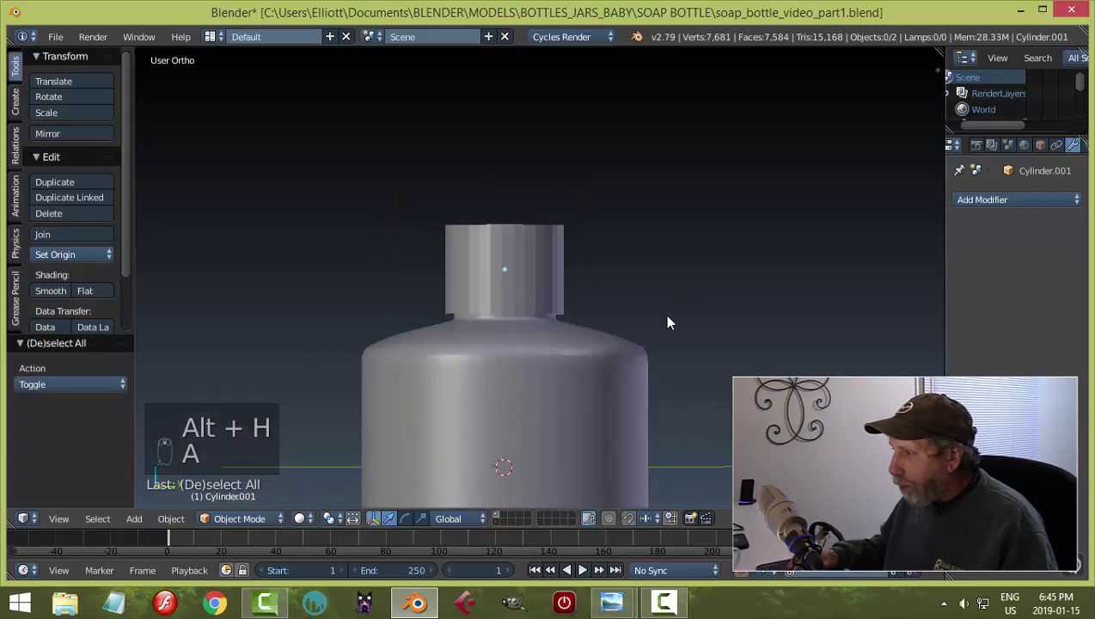
pyautogui.moveTo(669, 322); pyautogui.dragTo(653, 367, button='middle')
pyautogui.scroll(2, 526, 329)
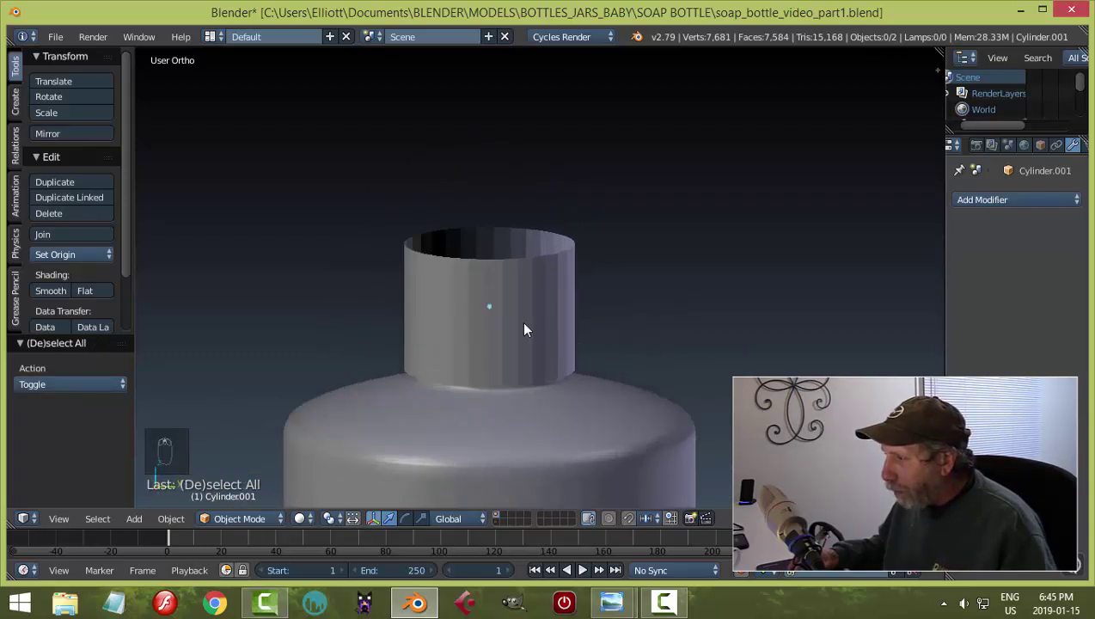
pyautogui.scroll(-1, 558, 320)
pyautogui.moveTo(558, 320); pyautogui.dragTo(637, 362, button='middle')
# Select the cap cylinder, enter Edit Mode and select its top edge loop, checking it against the reference in right view.
pyautogui.press('KP_3')
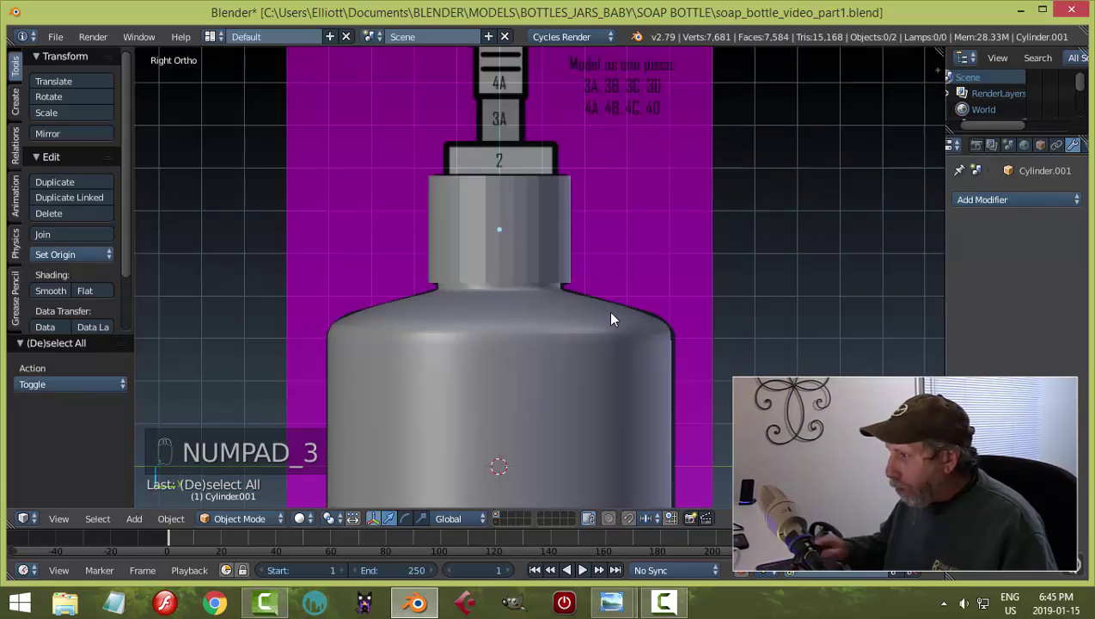
pyautogui.scroll(3, 658, 230)
pyautogui.keyDown('shift'); pyautogui.scroll(3, 602, 258); pyautogui.keyUp('shift')
pyautogui.rightClick(516, 291)
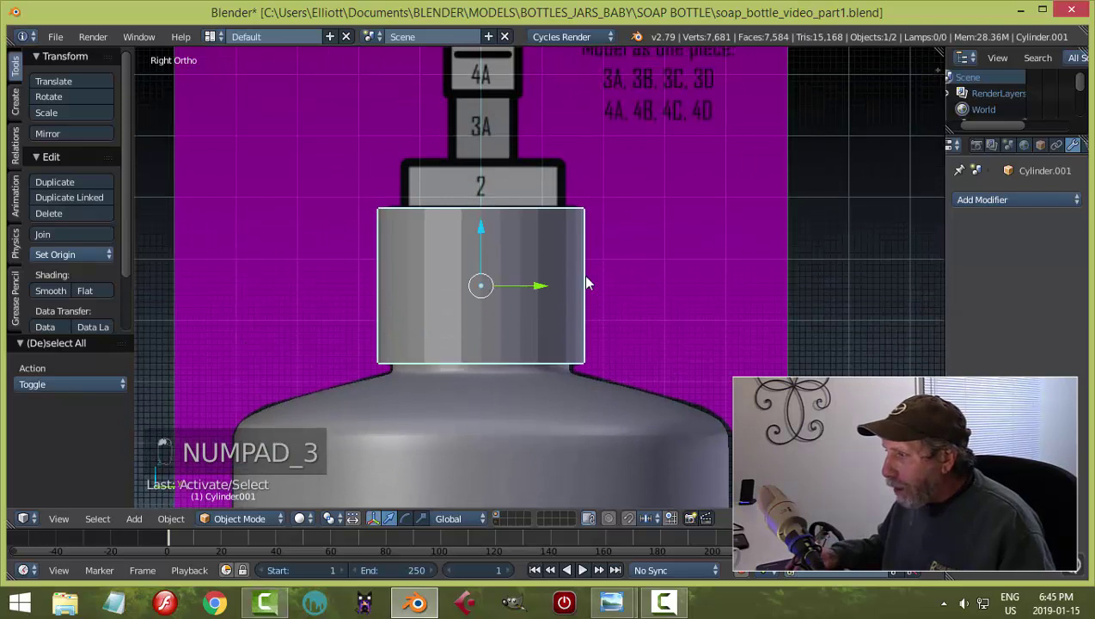
pyautogui.press('Tab')
pyautogui.click(701, 276)
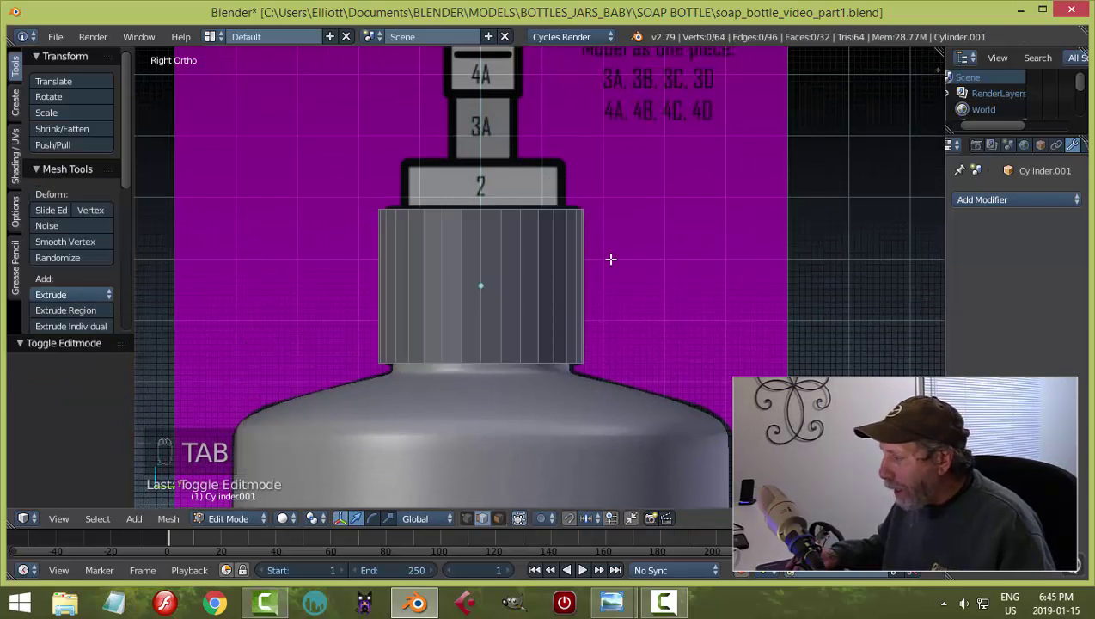
pyautogui.keyDown('alt'); pyautogui.rightClick(530, 211); pyautogui.keyUp('alt')
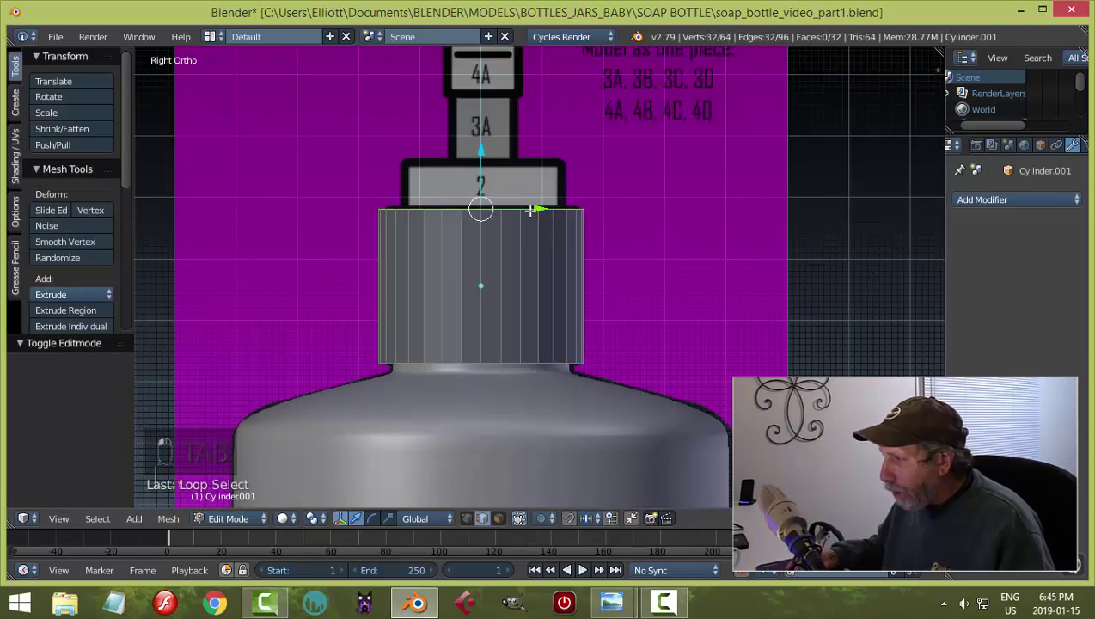
pyautogui.moveTo(631, 244); pyautogui.dragTo(635, 295, button='middle')
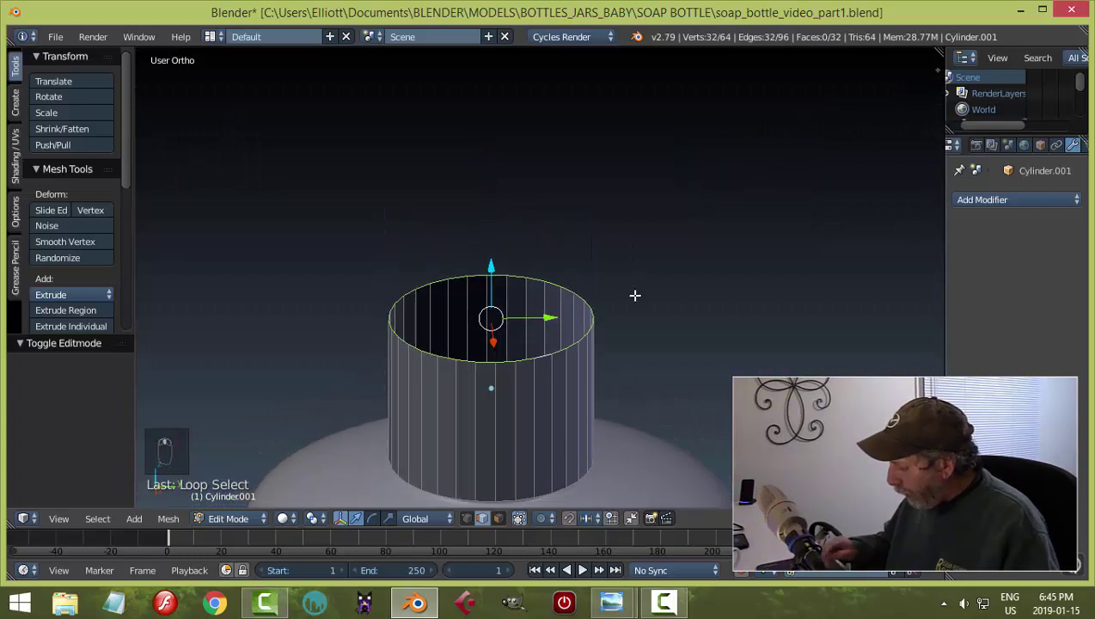
pyautogui.press('KP_3')
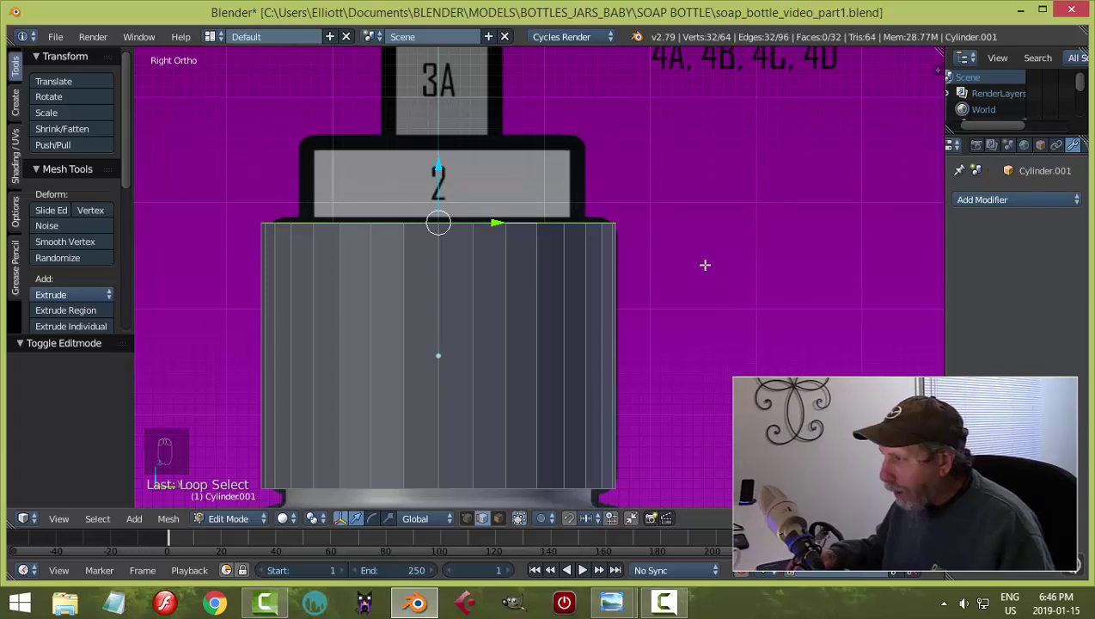
pyautogui.moveTo(689, 231); pyautogui.dragTo(650, 282, button='middle')
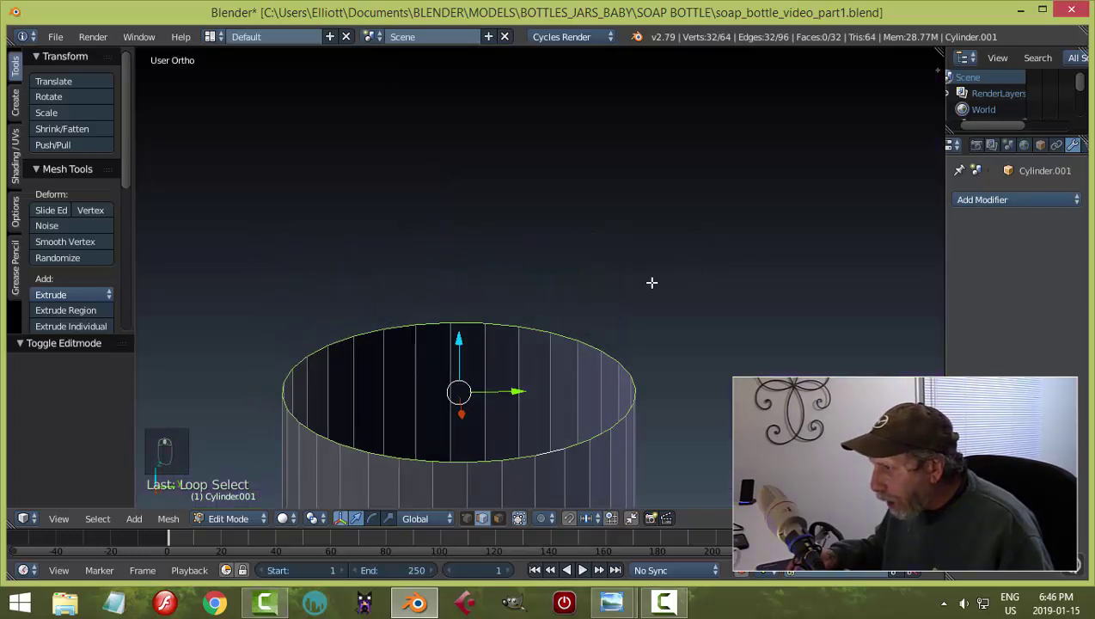
pyautogui.press('KP_3')
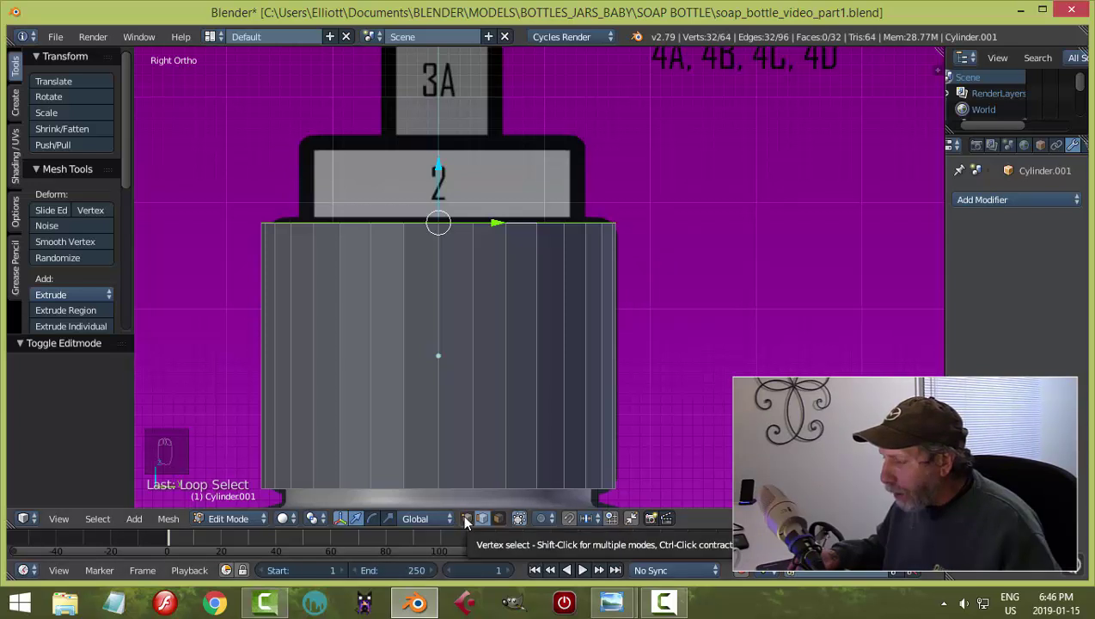
# Switch the mesh selection mode to Vertex, keeping the cap's top loop selected.
pyautogui.hotkey('ctrl', 'Tab')
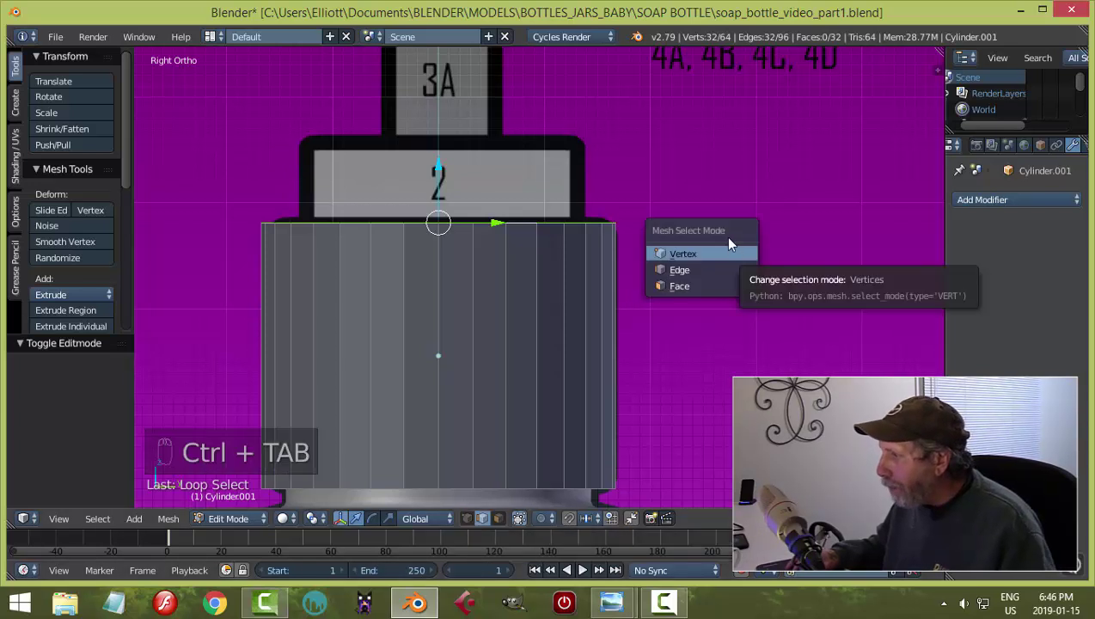
pyautogui.click(466, 519)
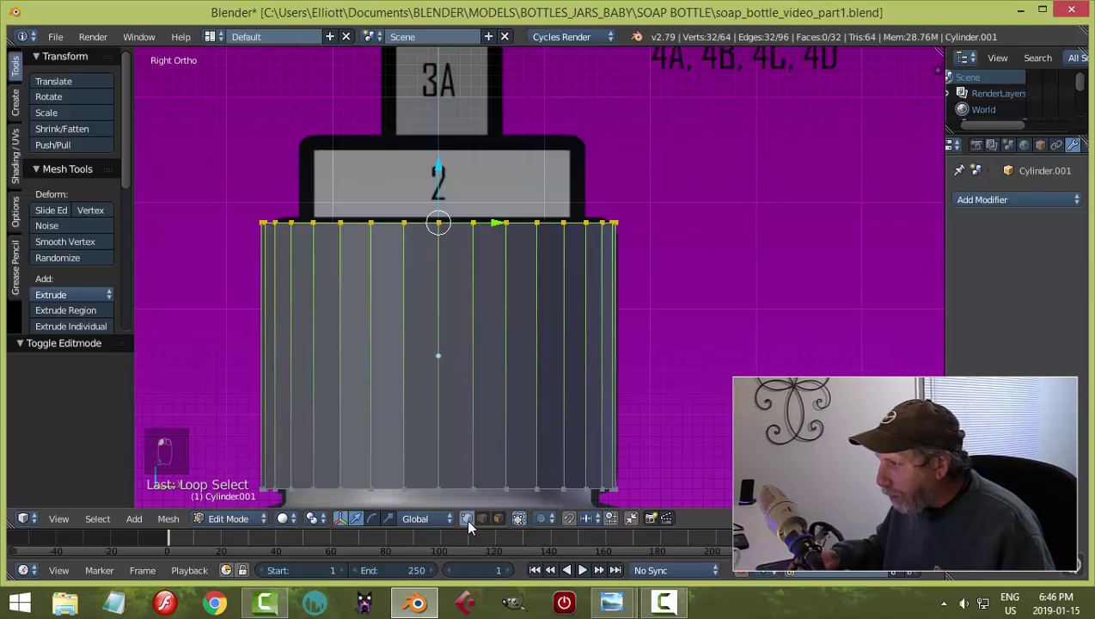
pyautogui.hotkey('ctrl', 'Tab')
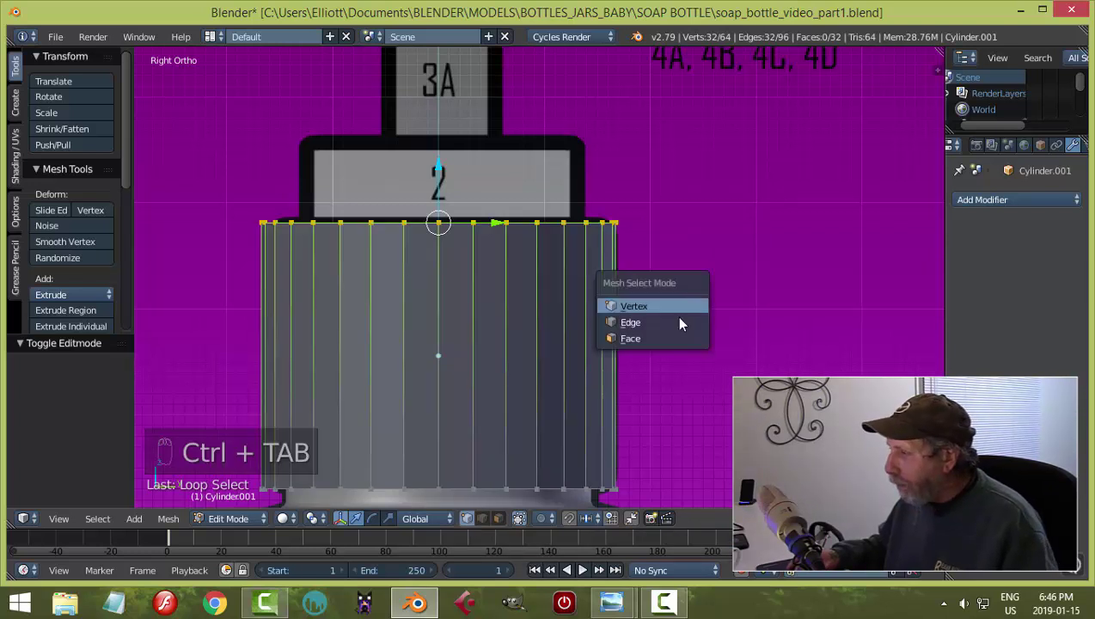
pyautogui.click(678, 321)
pyautogui.hotkey('ctrl', 'Tab')
pyautogui.click(652, 290)
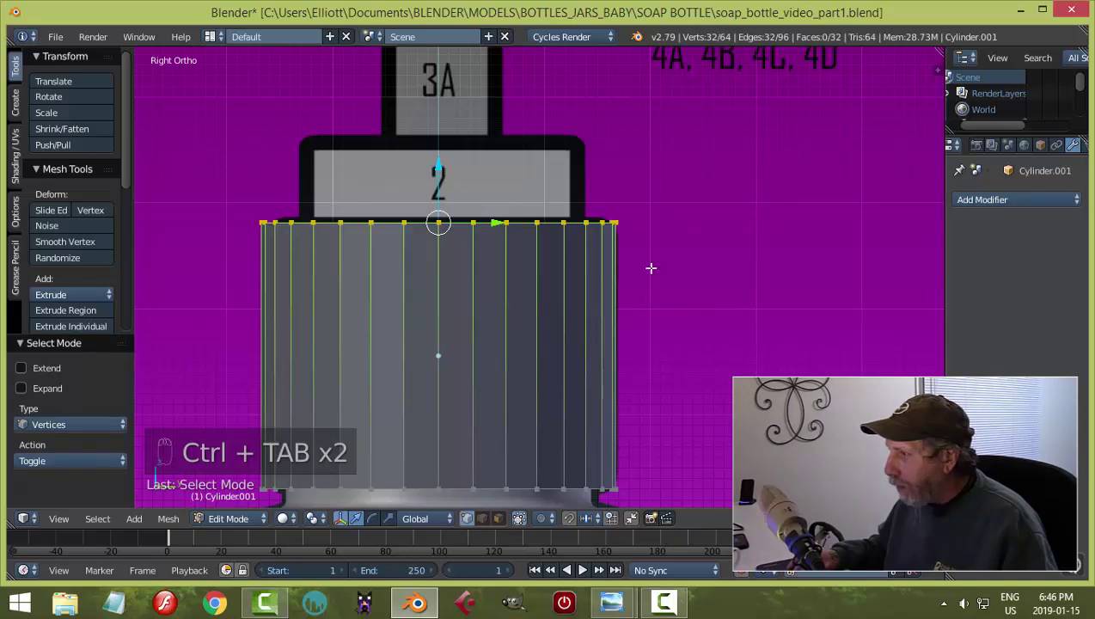
pyautogui.scroll(2, 637, 298)
pyautogui.scroll(-2, 688, 269)
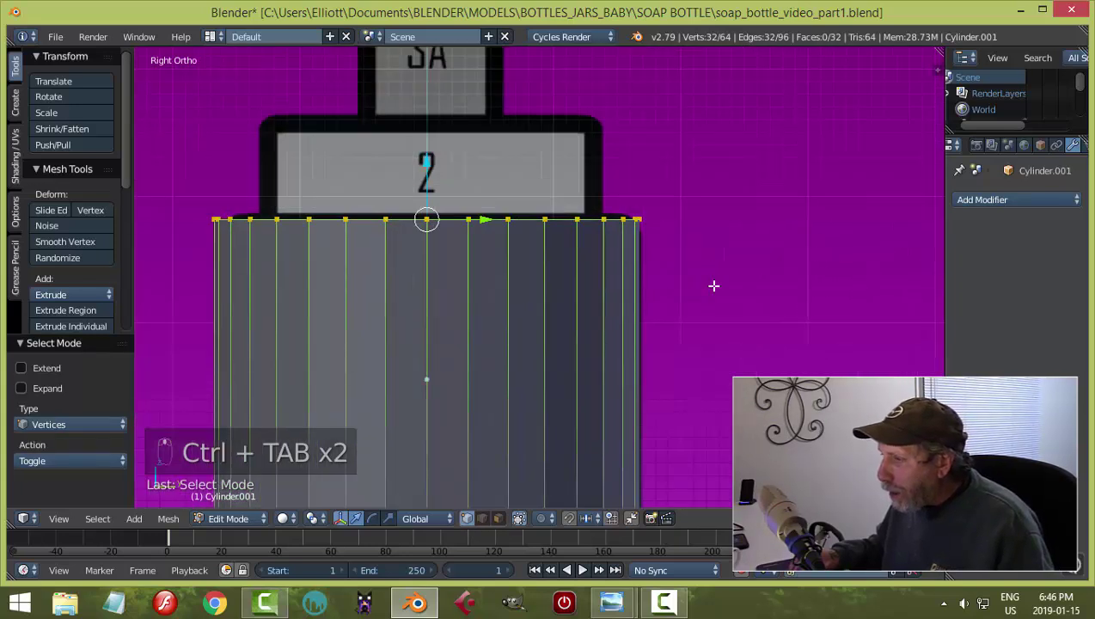
# Extrude the cap's top loop in place, scale it inward by 0.799 to form a flat rim, and deselect everything.
pyautogui.scroll(1, 617, 272)
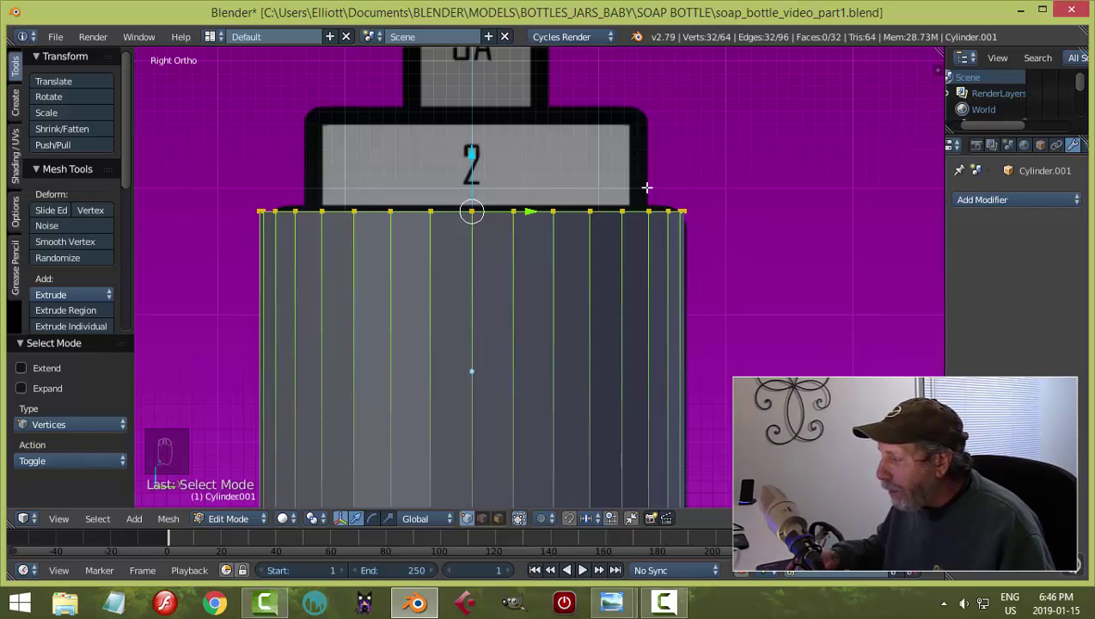
pyautogui.press('e')
pyautogui.rightClick(803, 256)
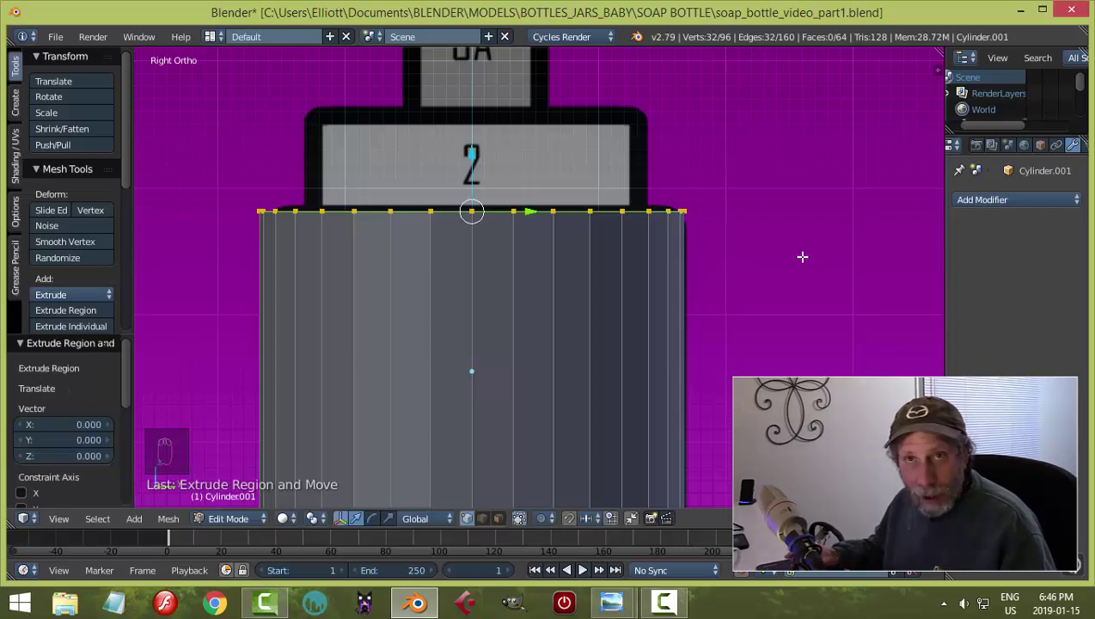
pyautogui.press('s')
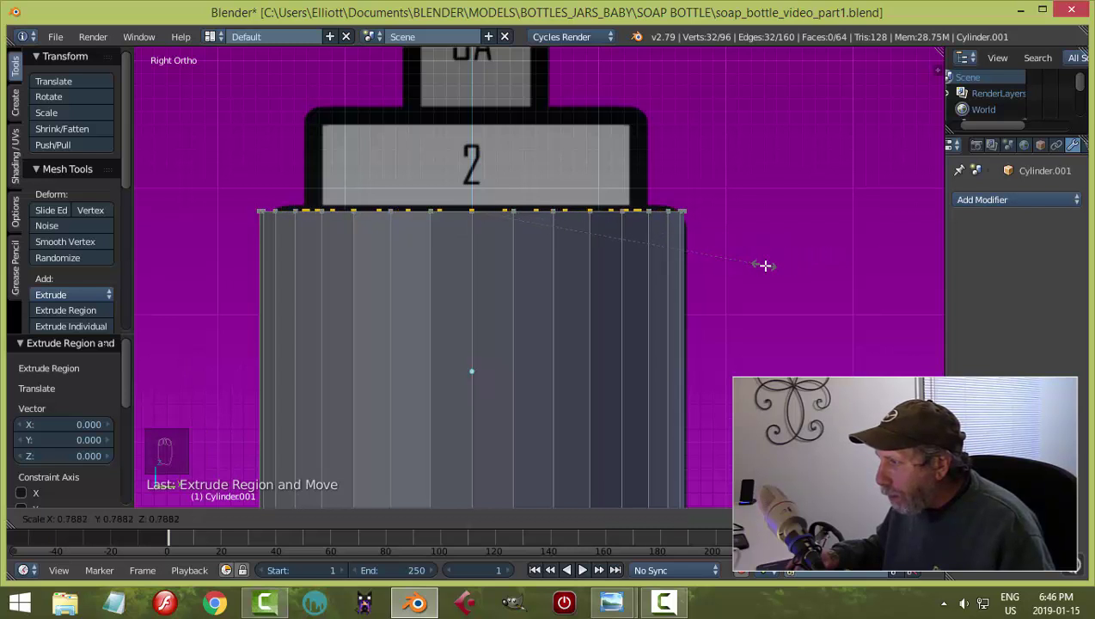
pyautogui.click(768, 266)
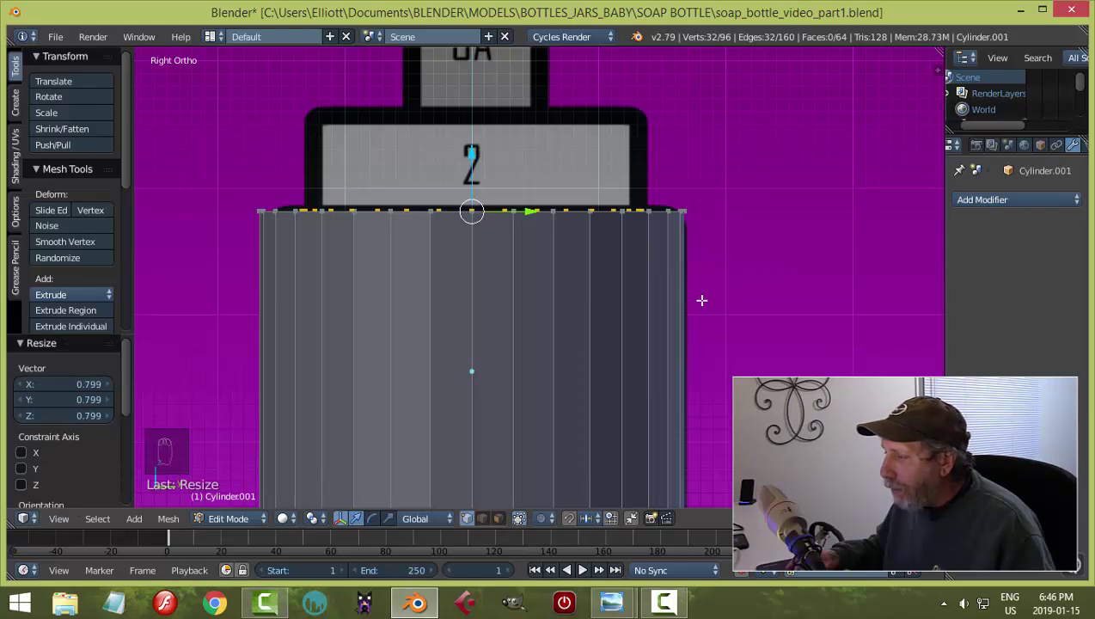
pyautogui.moveTo(701, 300)
pyautogui.mouseDown(button='middle')
pyautogui.moveTo(775, 273)
pyautogui.moveTo(771, 313)
pyautogui.moveTo(667, 330)
pyautogui.moveTo(689, 284)
pyautogui.mouseUp(button='middle')
pyautogui.press('a')
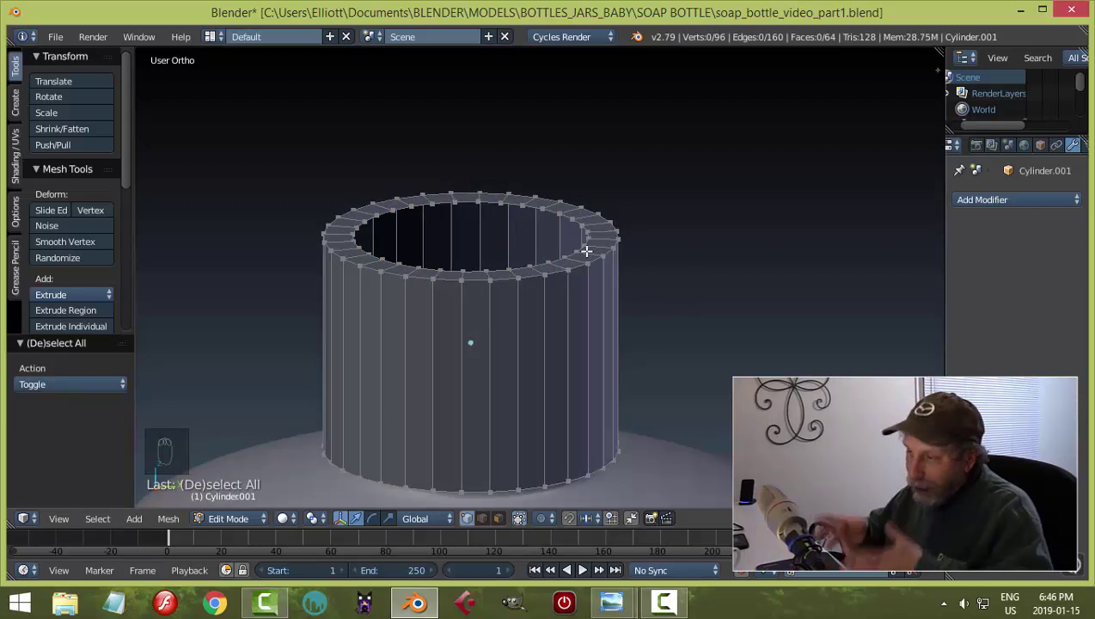
# Select the rim's inner loop, scale it by 1.012 to sit within part 2's outline in right view, and deselect it.
pyautogui.keyDown('alt'); pyautogui.rightClick(556, 213); pyautogui.keyUp('alt')
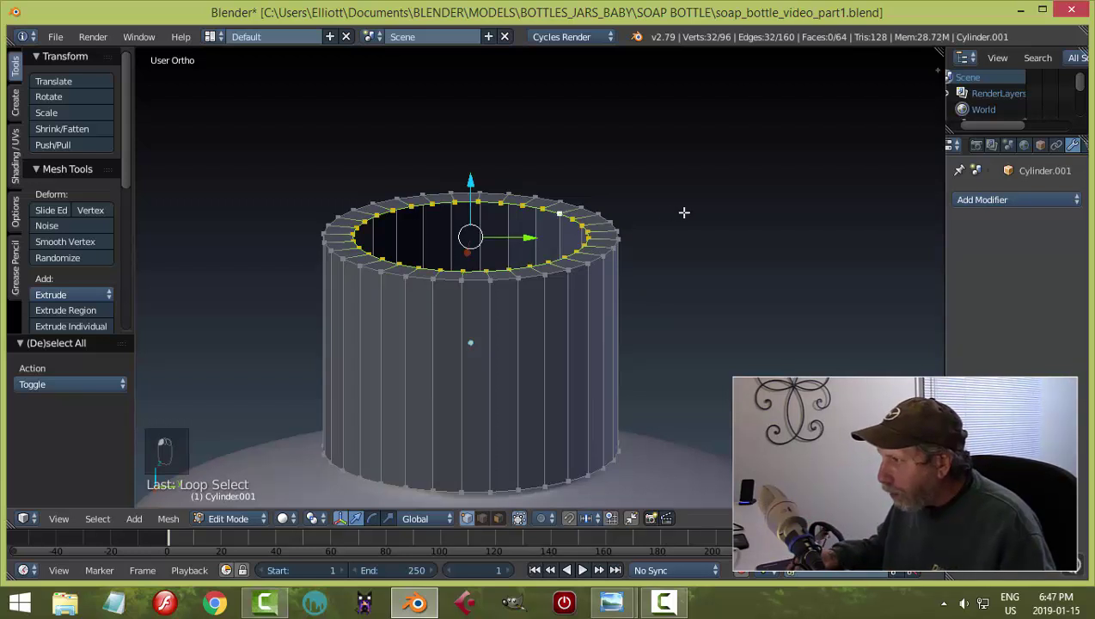
pyautogui.press('KP_3')
pyautogui.scroll(3, 685, 212)
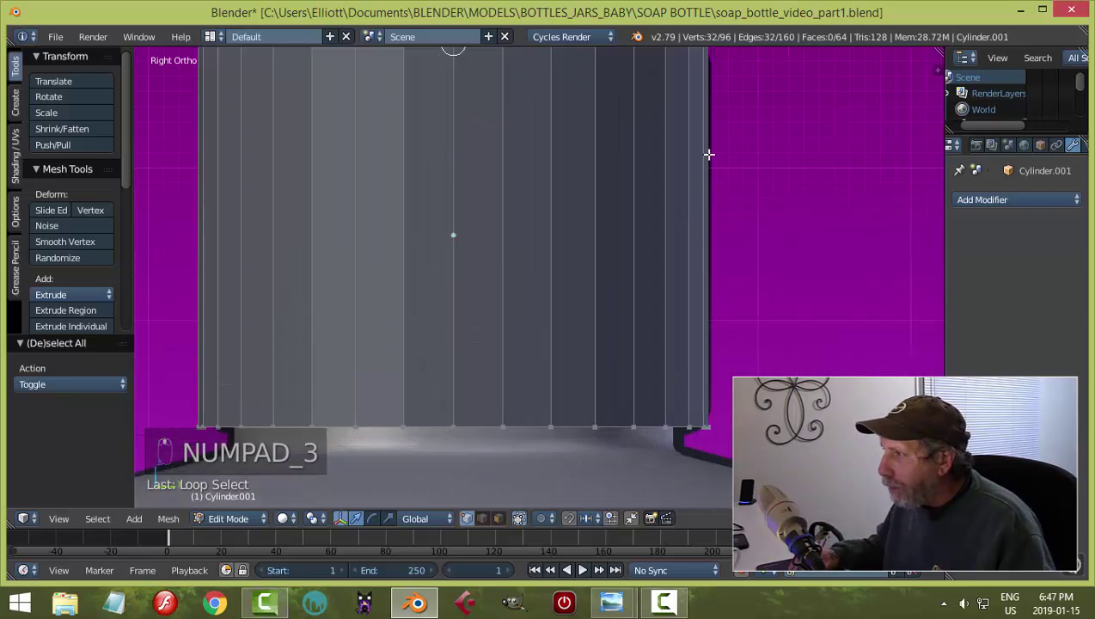
pyautogui.keyDown('shift'); pyautogui.moveTo(707, 154); pyautogui.dragTo(709, 313, button='middle'); pyautogui.keyUp('shift')
pyautogui.scroll(1, 707, 310)
pyautogui.press('s')
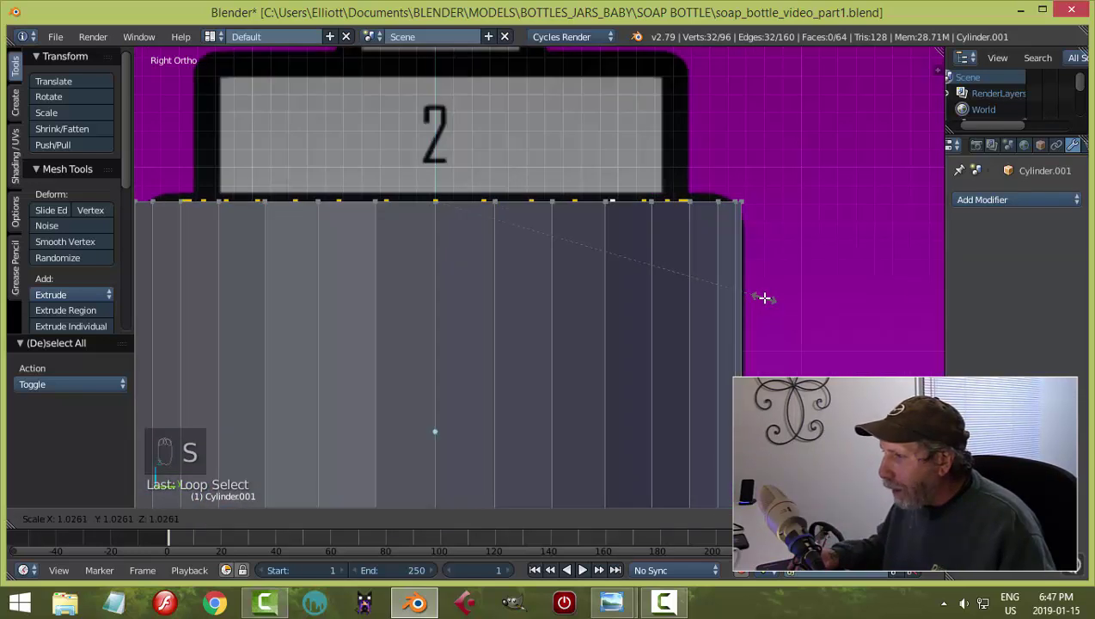
pyautogui.click(757, 296)
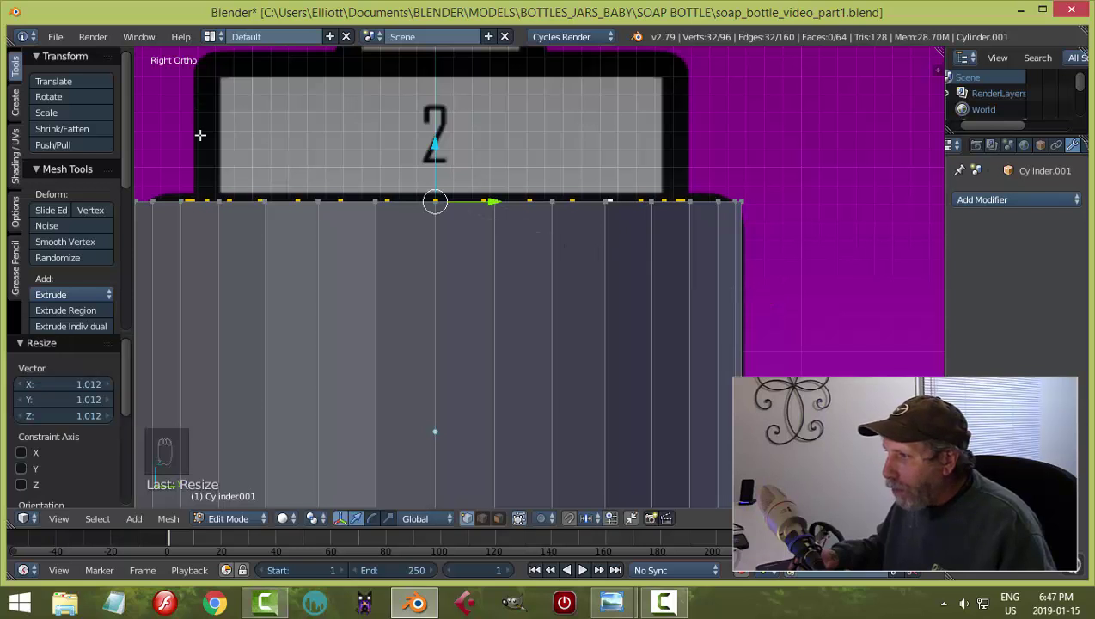
pyautogui.moveTo(400, 230); pyautogui.dragTo(387, 239, button='middle')
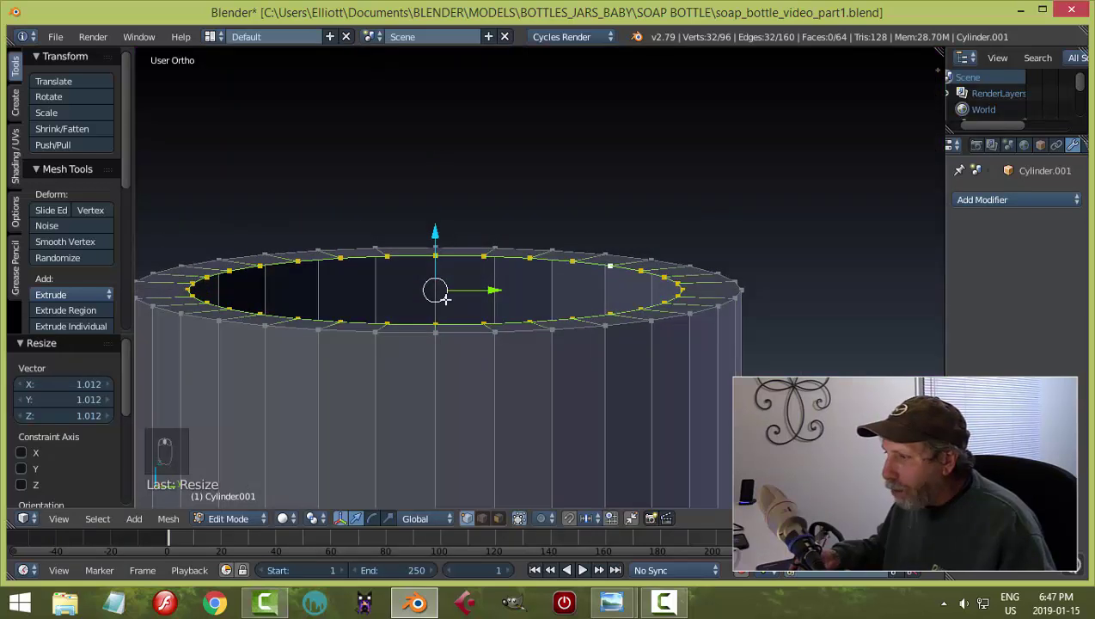
pyautogui.press('a')
pyautogui.scroll(-3, 533, 307)
pyautogui.moveTo(551, 311); pyautogui.dragTo(610, 325, button='middle')
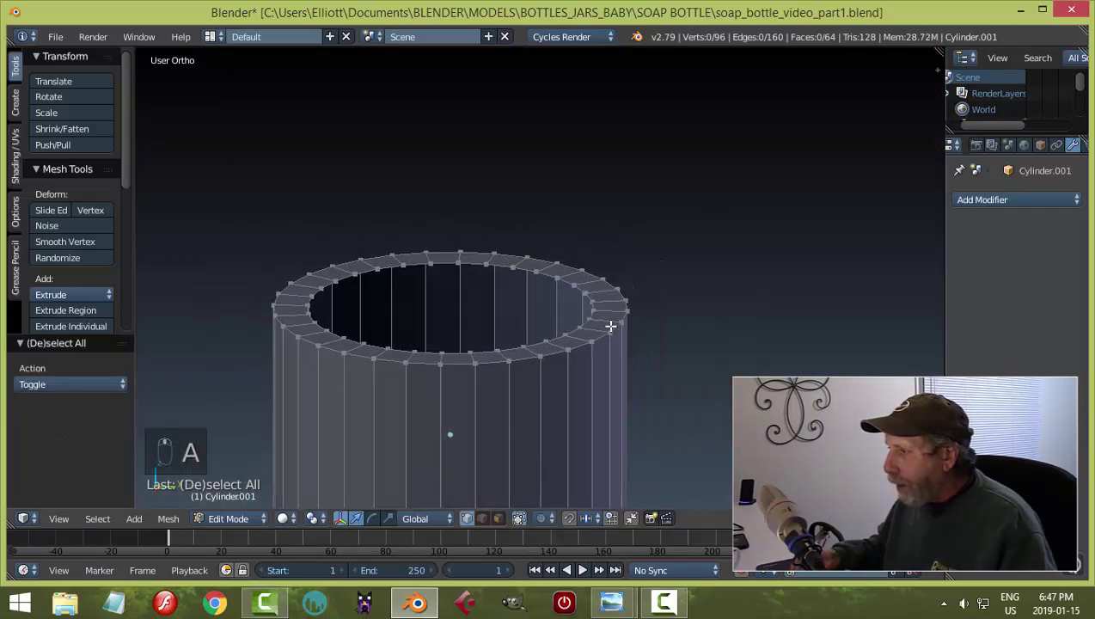
# Select the cap's bottom edge loop, extrude it in place and scale it inward by about 0.86 towards the bottle neck.
pyautogui.scroll(-3, 606, 339)
pyautogui.moveTo(594, 364); pyautogui.dragTo(568, 264, button='middle')
pyautogui.scroll(3, 588, 302)
pyautogui.scroll(3, 572, 346)
pyautogui.scroll(1, 573, 345)
pyautogui.scroll(1, 558, 264)
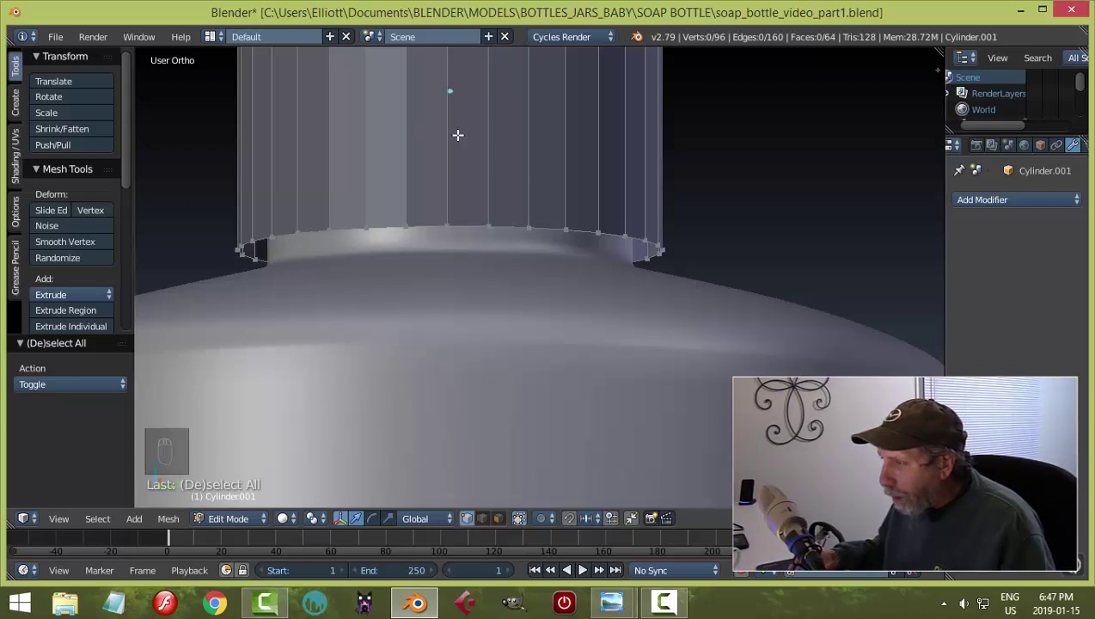
pyautogui.keyDown('alt'); pyautogui.rightClick(517, 227); pyautogui.keyUp('alt')
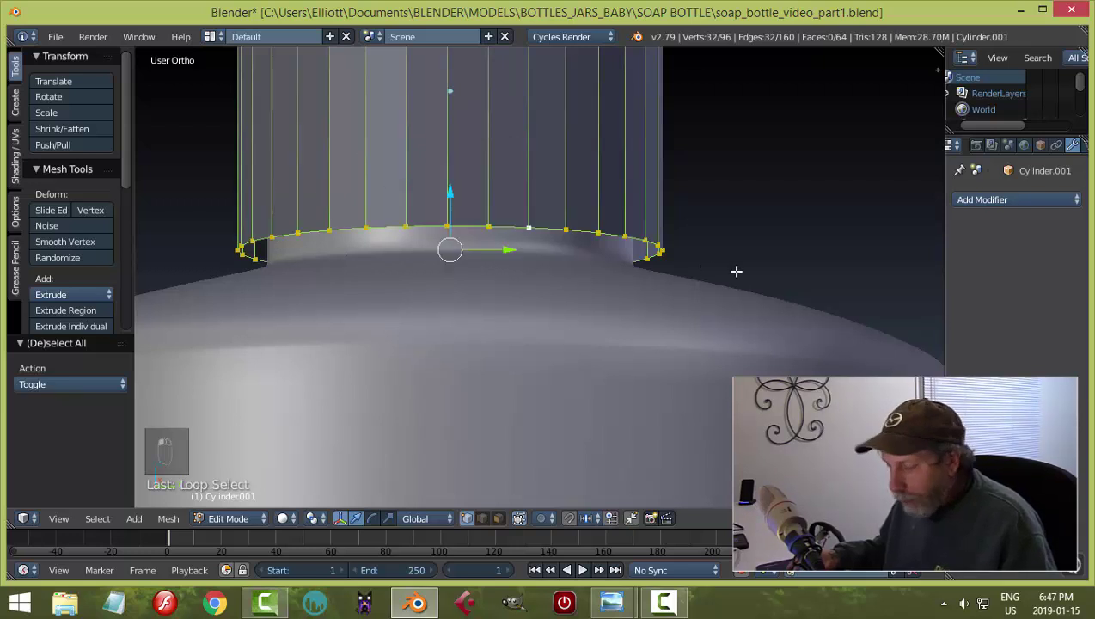
pyautogui.scroll(-4, 737, 271)
pyautogui.scroll(4, 737, 257)
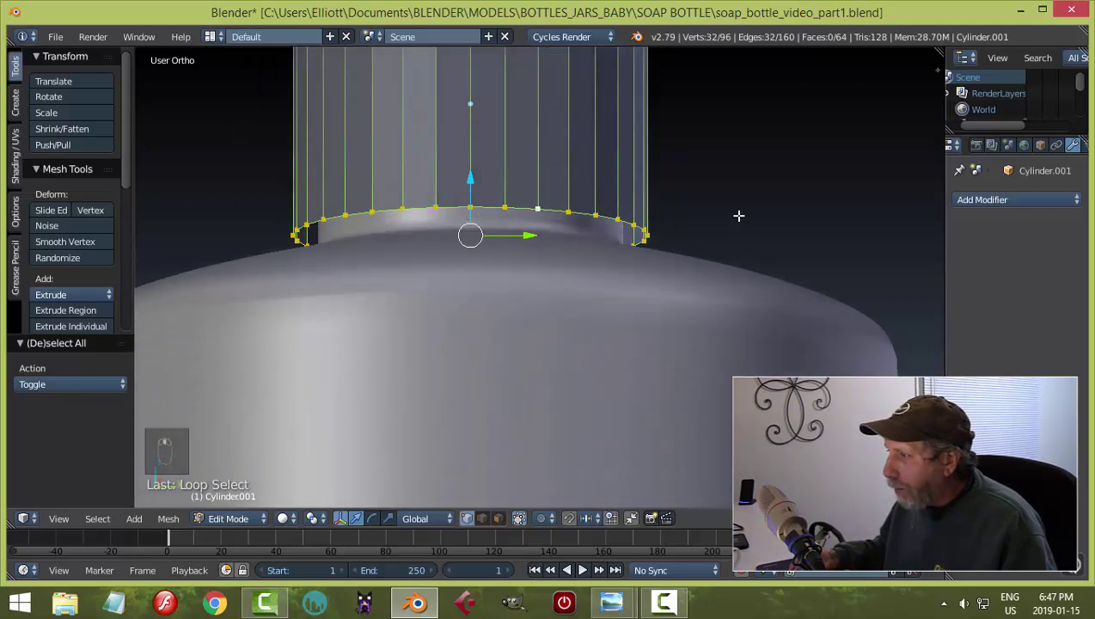
pyautogui.scroll(-3, 738, 215)
pyautogui.scroll(3, 741, 219)
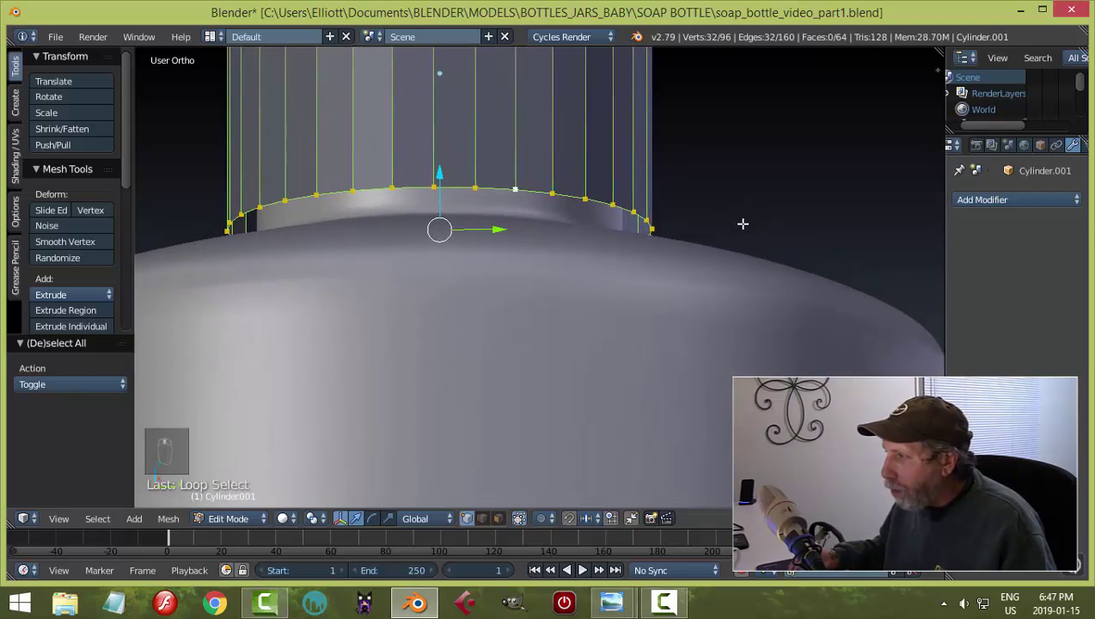
pyautogui.press('e')
pyautogui.rightClick(808, 252)
pyautogui.press('s')
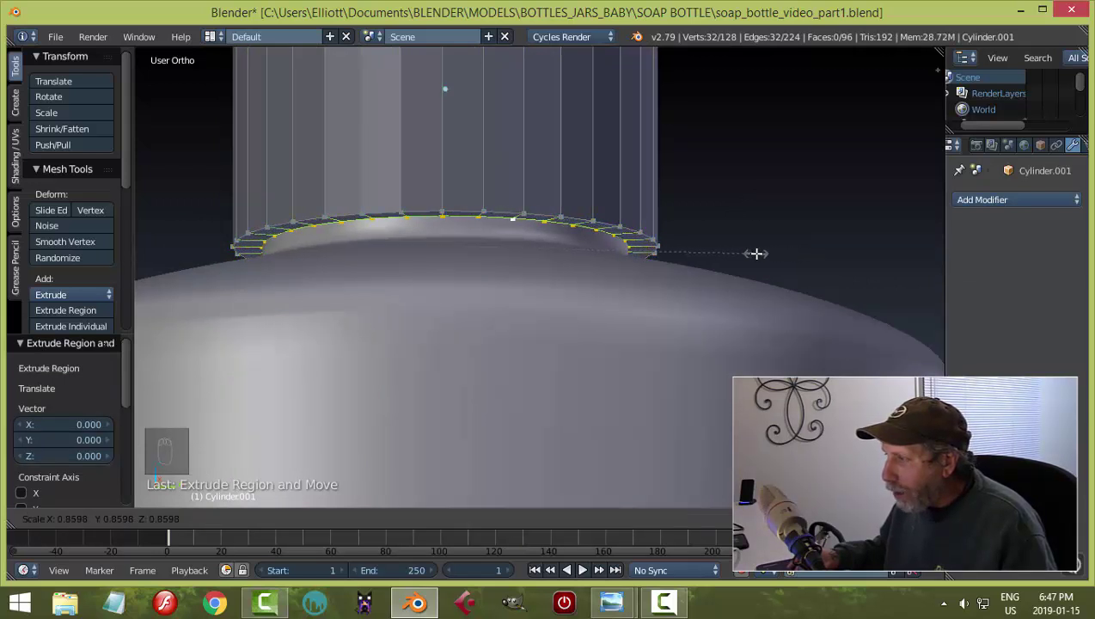
pyautogui.click(755, 253)
# Deselect everything, return to Object Mode and inspect the cap's bottom and top rims.
pyautogui.press('a')
pyautogui.press('Tab')
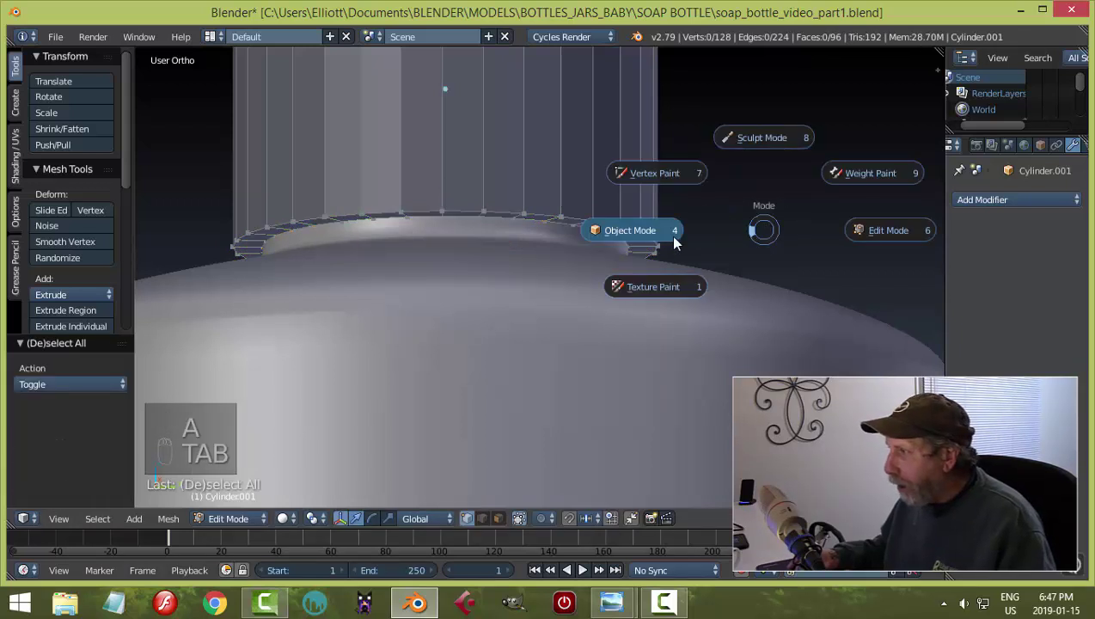
pyautogui.press('a')
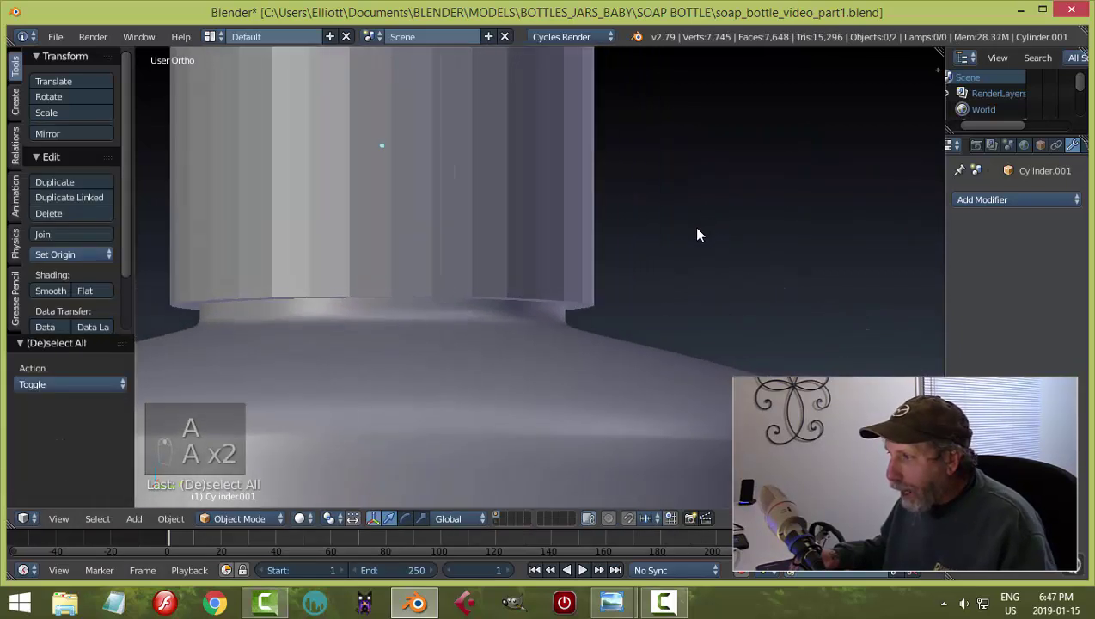
pyautogui.moveTo(714, 221); pyautogui.dragTo(369, 225, button='middle')
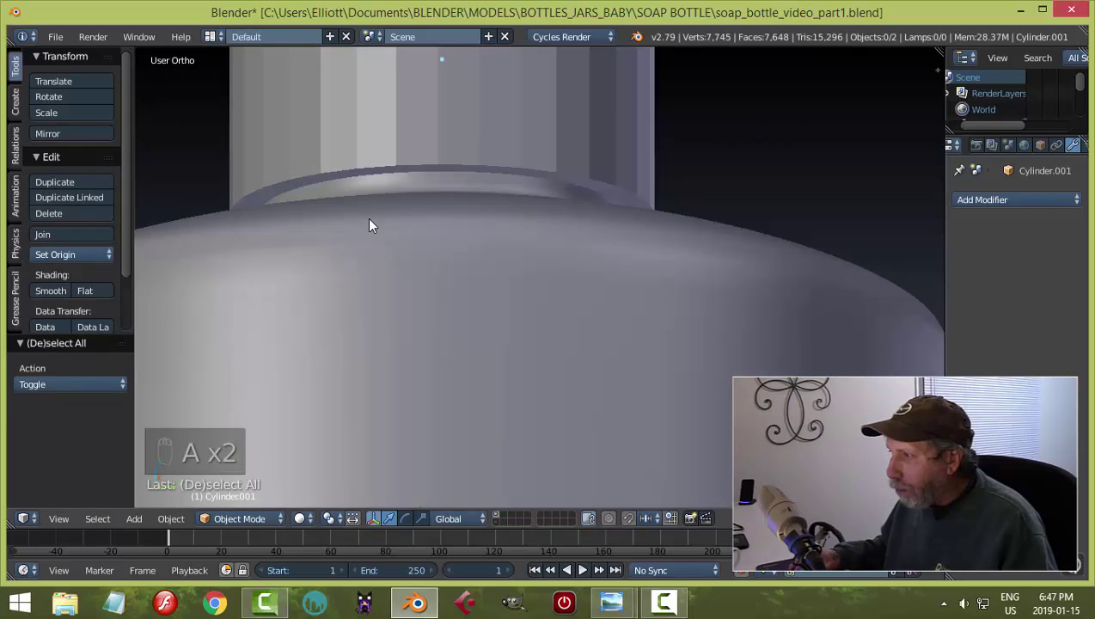
pyautogui.moveTo(298, 187); pyautogui.dragTo(623, 260, button='middle')
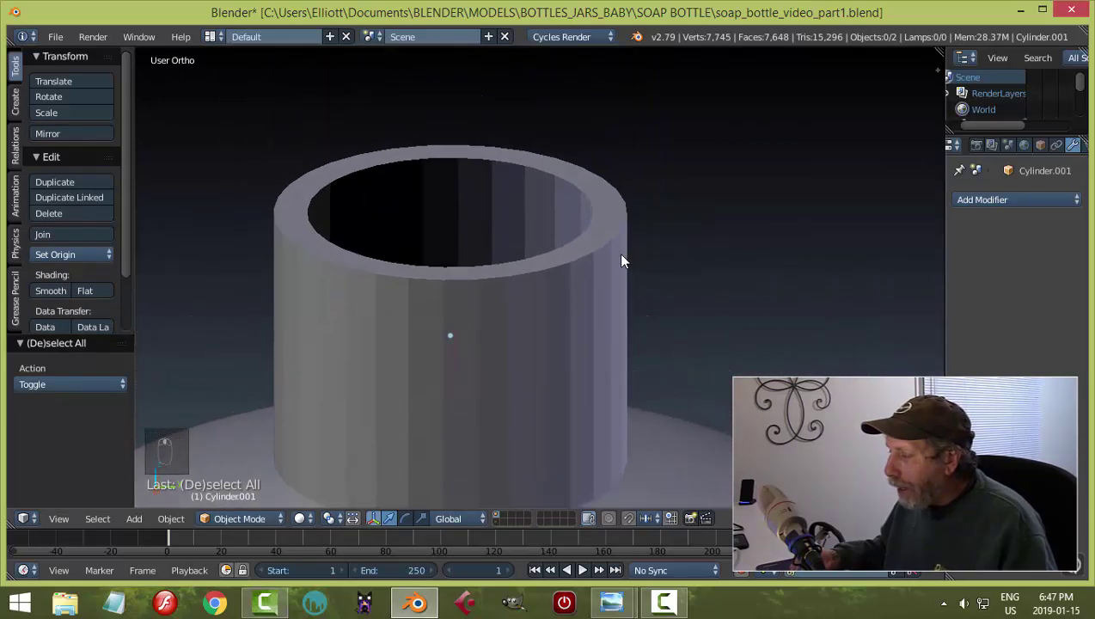
# Extrude the inner loop of the cap's top rim in place, lower it about 0.153 along Z, deselect it and return to Object Mode.
pyautogui.rightClick(597, 200)
pyautogui.press('Tab')
pyautogui.click(785, 215)
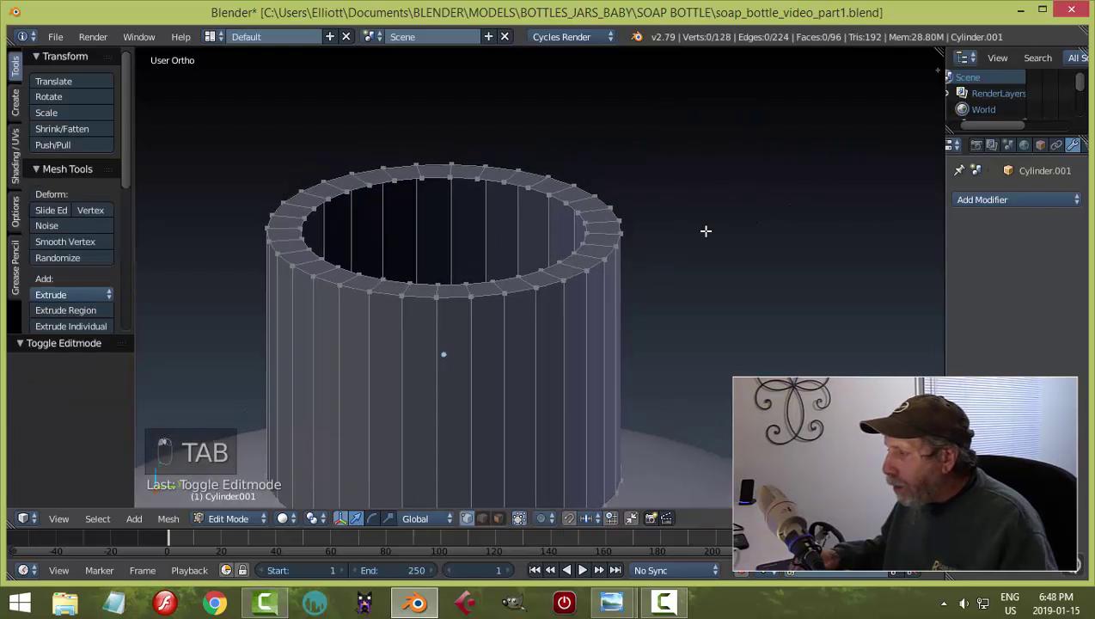
pyautogui.keyDown('alt'); pyautogui.rightClick(540, 187); pyautogui.keyUp('alt')
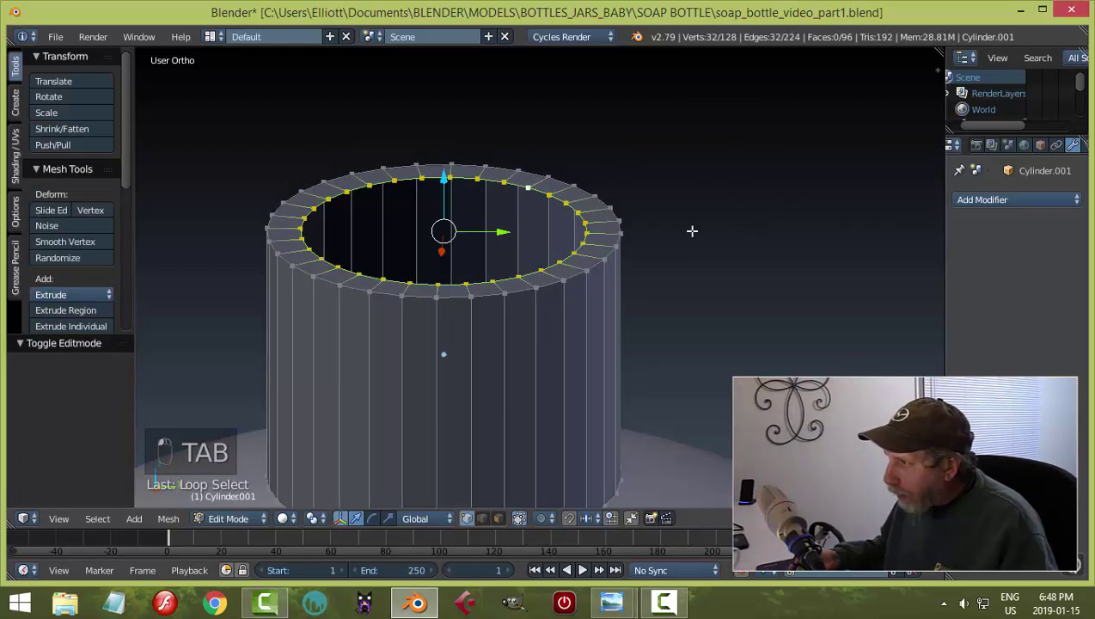
pyautogui.scroll(-2, 692, 258)
pyautogui.moveTo(692, 272); pyautogui.dragTo(672, 252, button='middle')
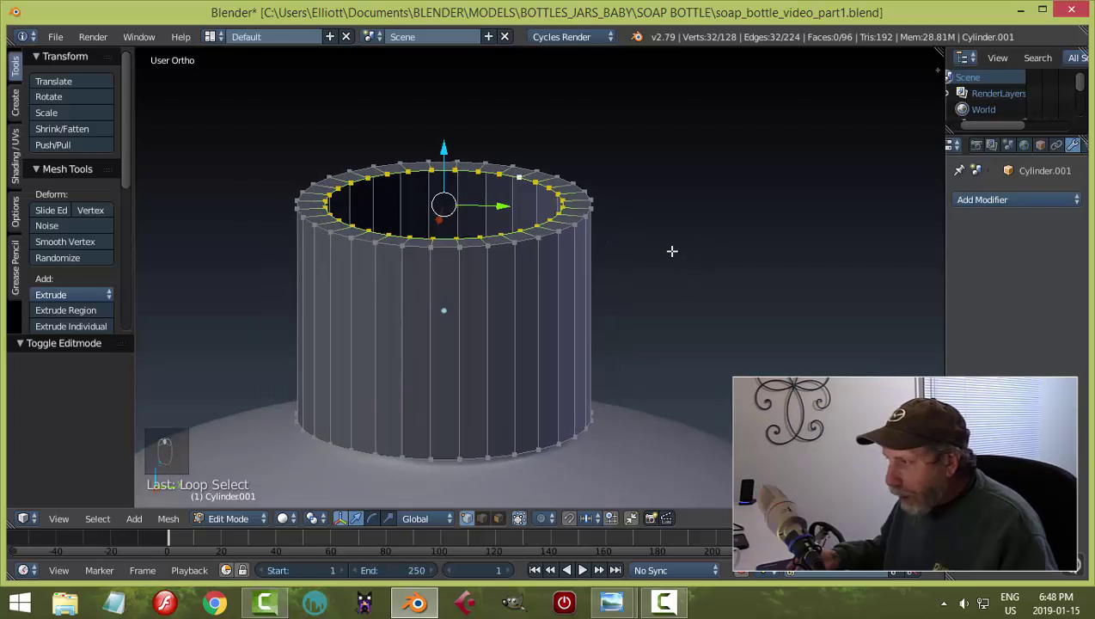
pyautogui.press('e')
pyautogui.rightClick(673, 246)
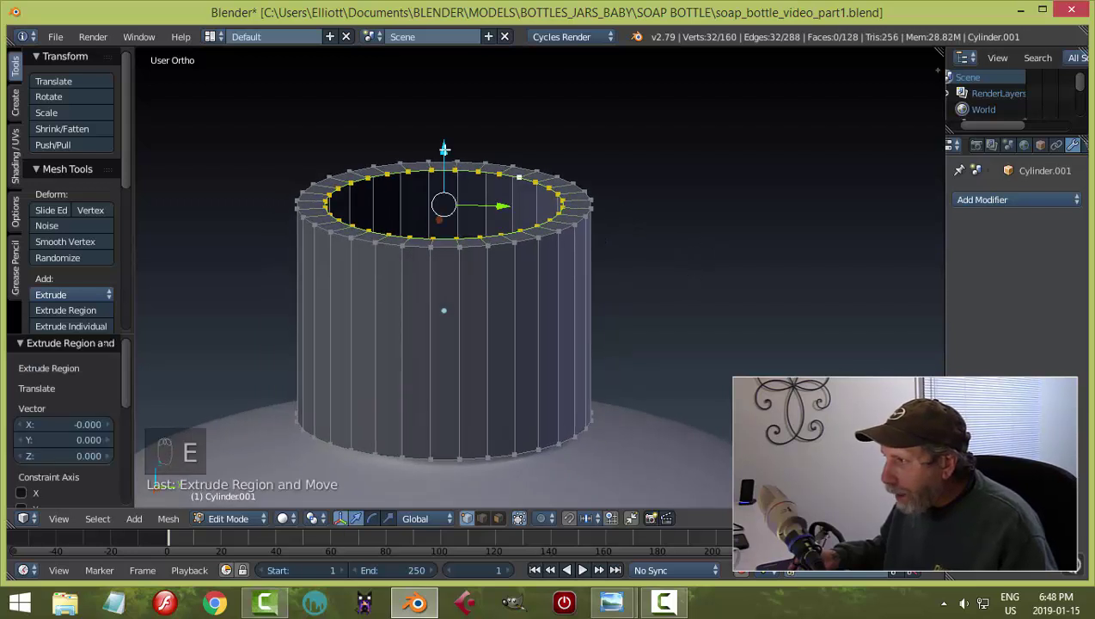
pyautogui.moveTo(444, 150); pyautogui.dragTo(584, 190)
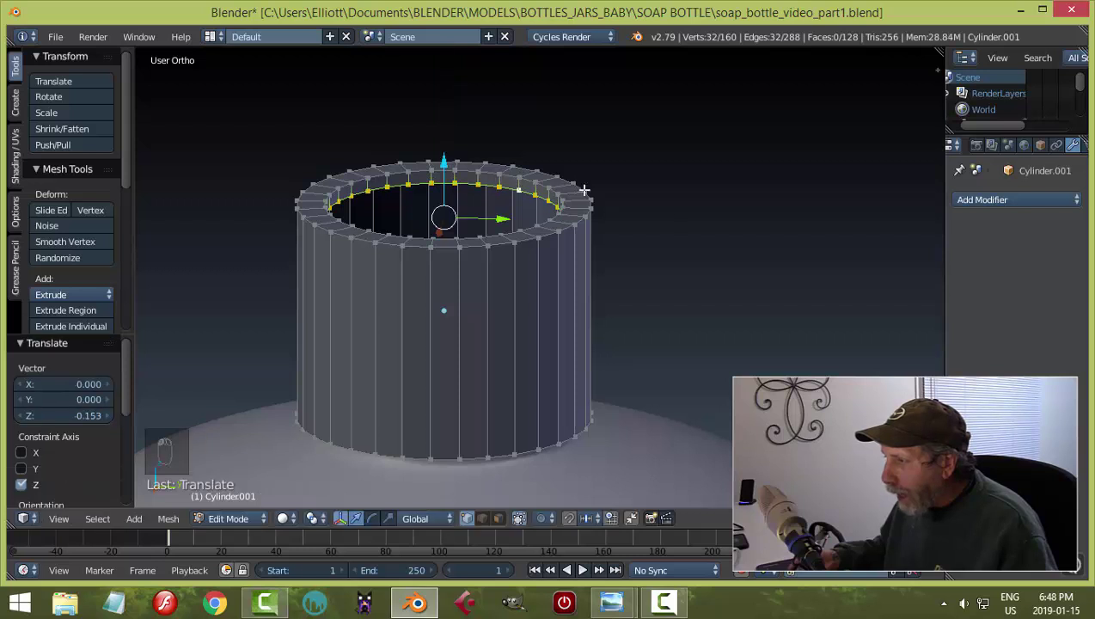
pyautogui.press('a')
pyautogui.press('Tab')
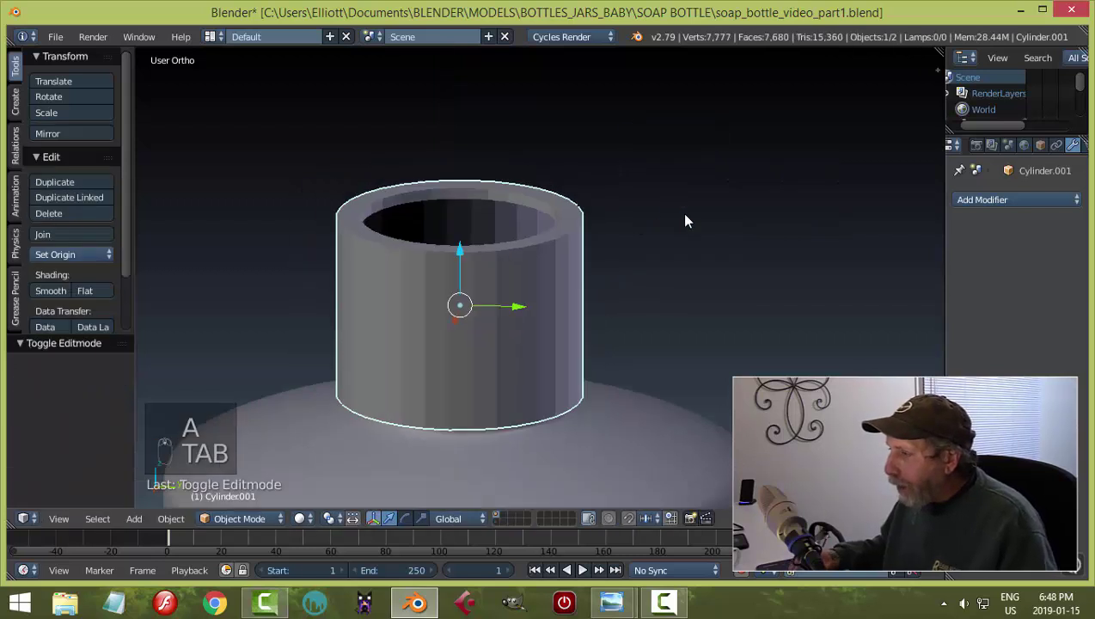
# Add a Subdivision Surface modifier to the cap with 2 viewport subdivisions and shade the cap smooth.
pyautogui.moveTo(685, 221); pyautogui.dragTo(718, 266, button='middle')
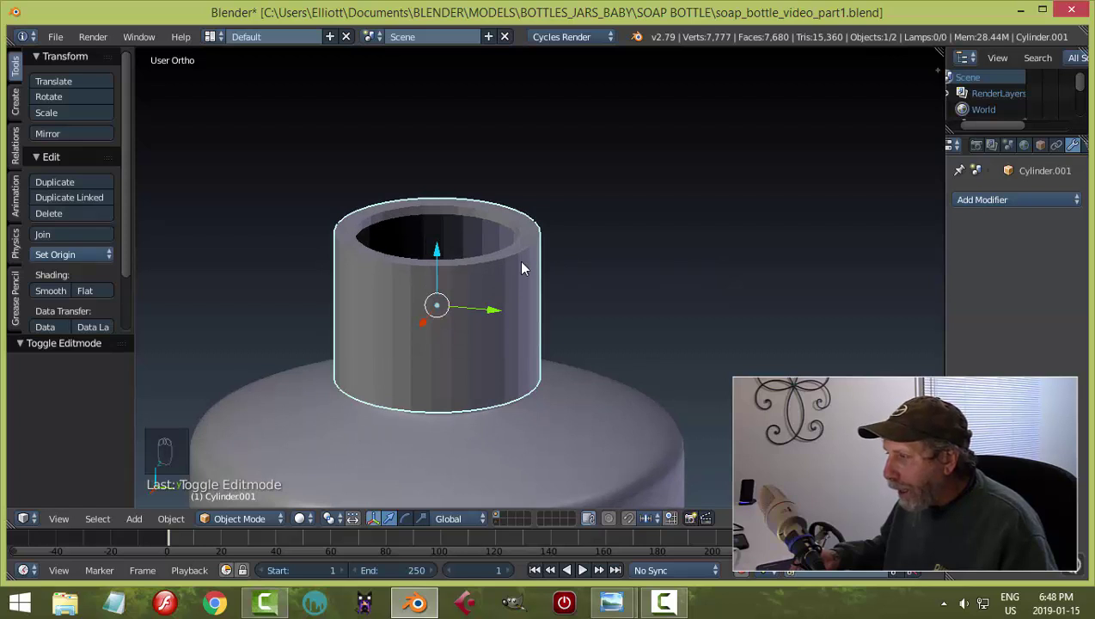
pyautogui.moveTo(519, 261)
pyautogui.mouseDown(button='middle')
pyautogui.moveTo(521, 313)
pyautogui.moveTo(527, 267)
pyautogui.mouseUp(button='middle')
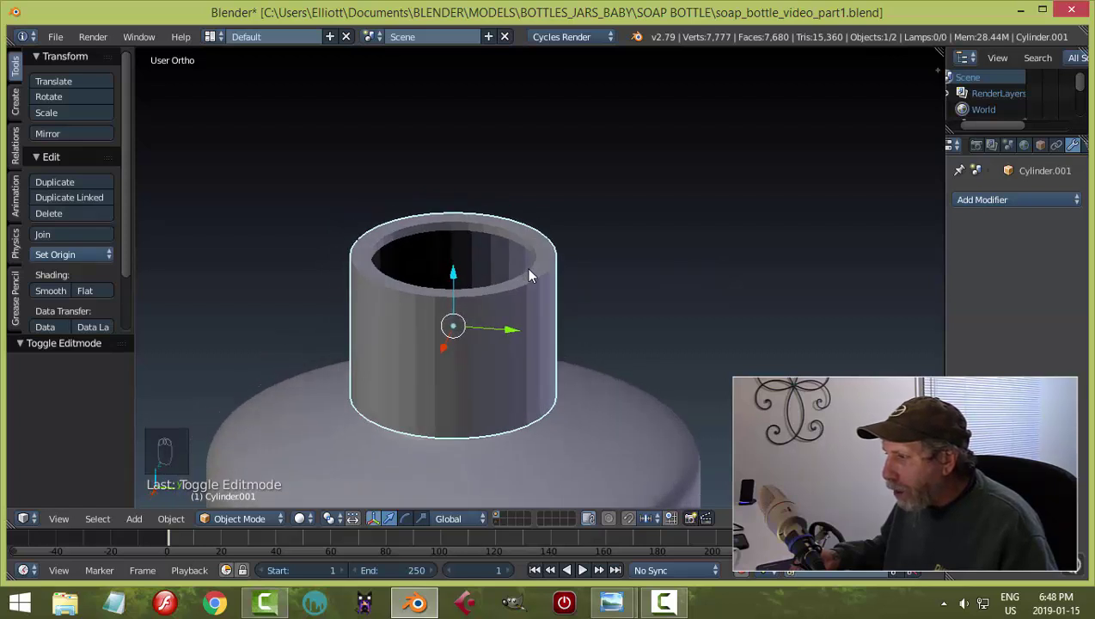
pyautogui.click(969, 201)
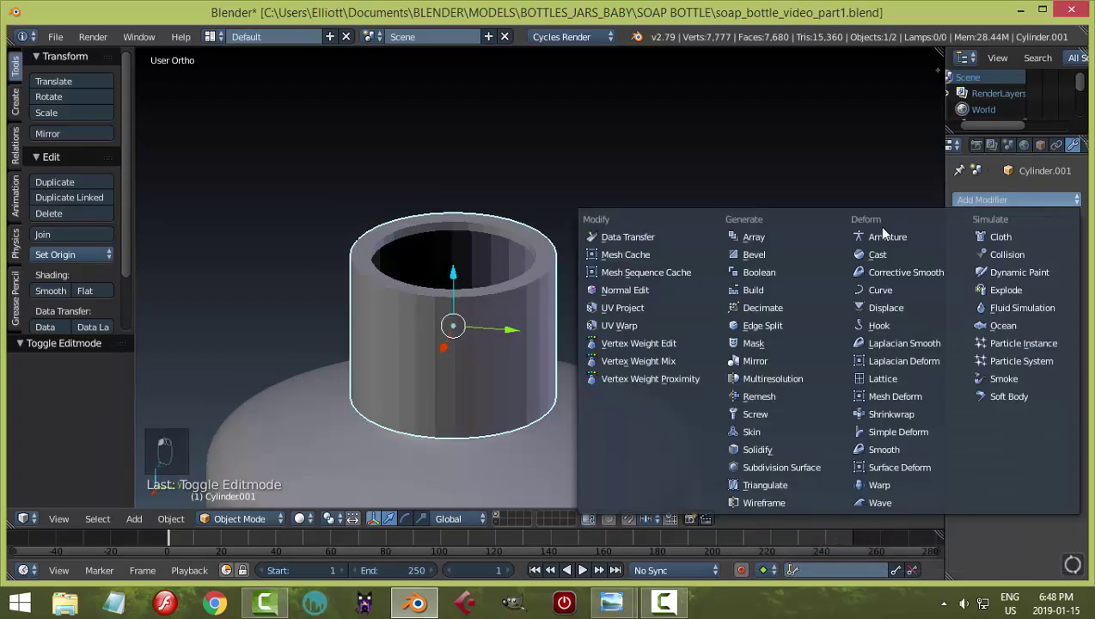
pyautogui.click(785, 462)
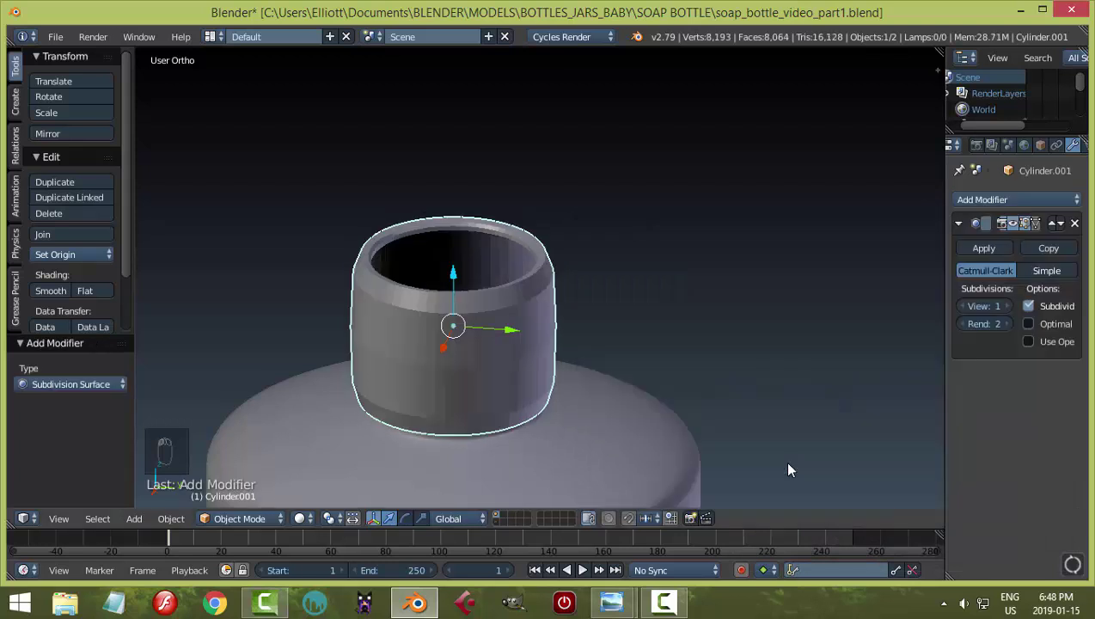
pyautogui.click(1007, 307)
pyautogui.click(49, 291)
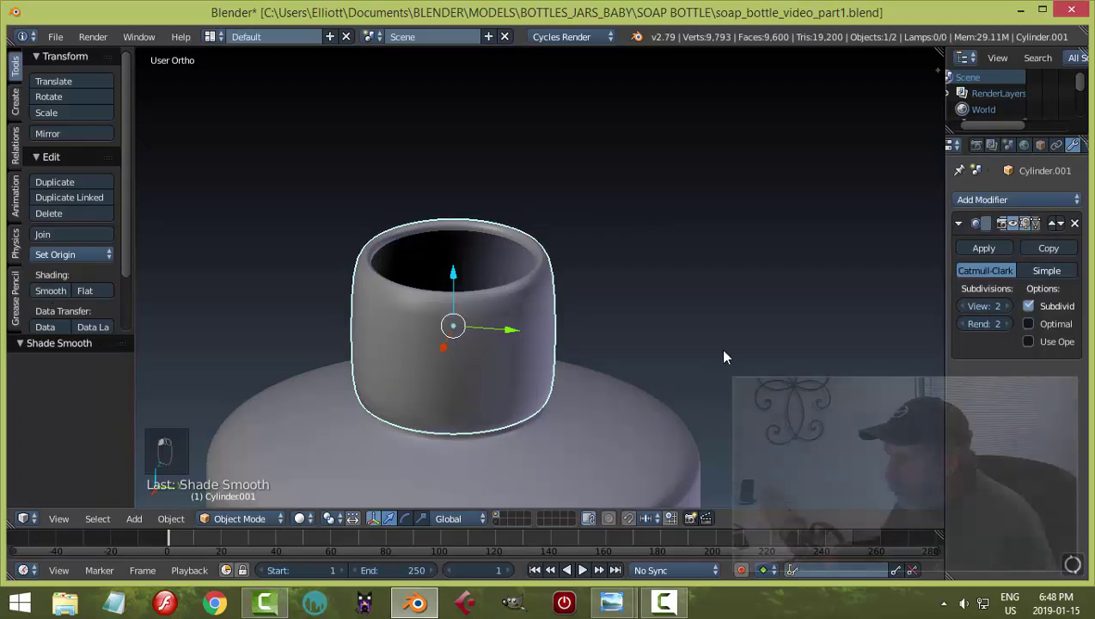
# In Edit Mode, add one loop cut around the cap's outer wall and slide it up close to the top edge.
pyautogui.moveTo(720, 348)
pyautogui.mouseDown(button='middle')
pyautogui.moveTo(713, 303)
pyautogui.moveTo(718, 323)
pyautogui.mouseUp(button='middle')
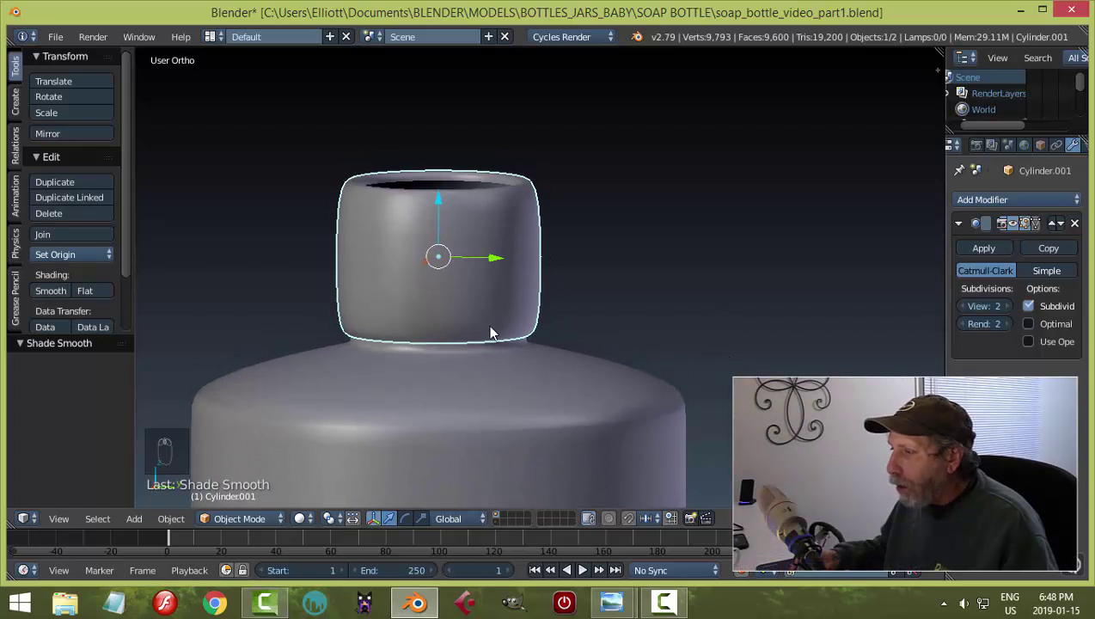
pyautogui.scroll(-1, 496, 297)
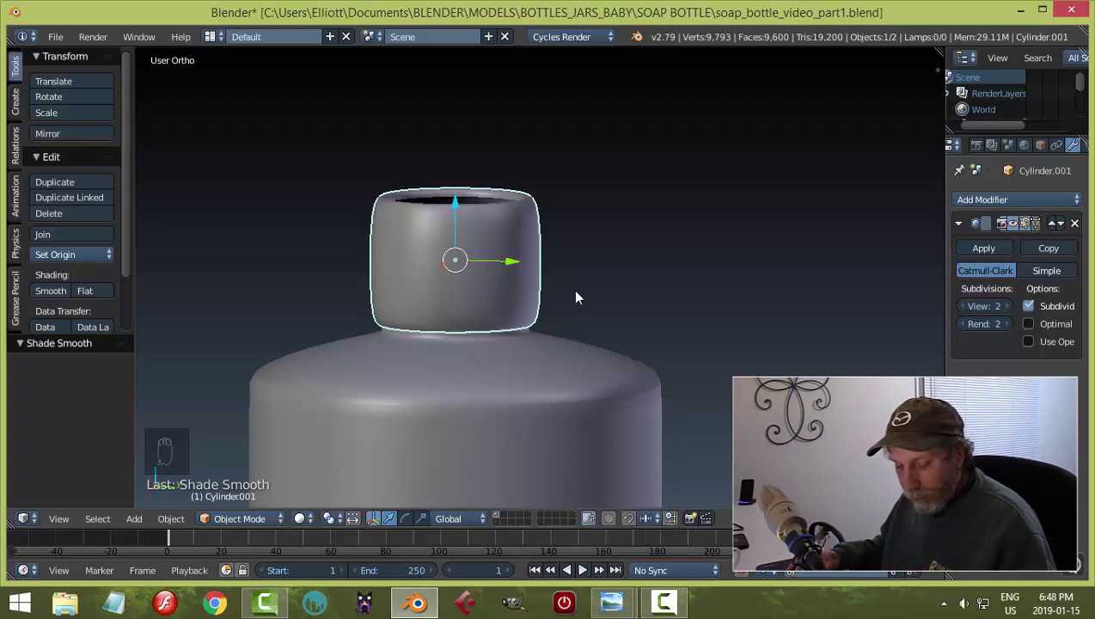
pyautogui.press('Tab')
pyautogui.scroll(1, 543, 289)
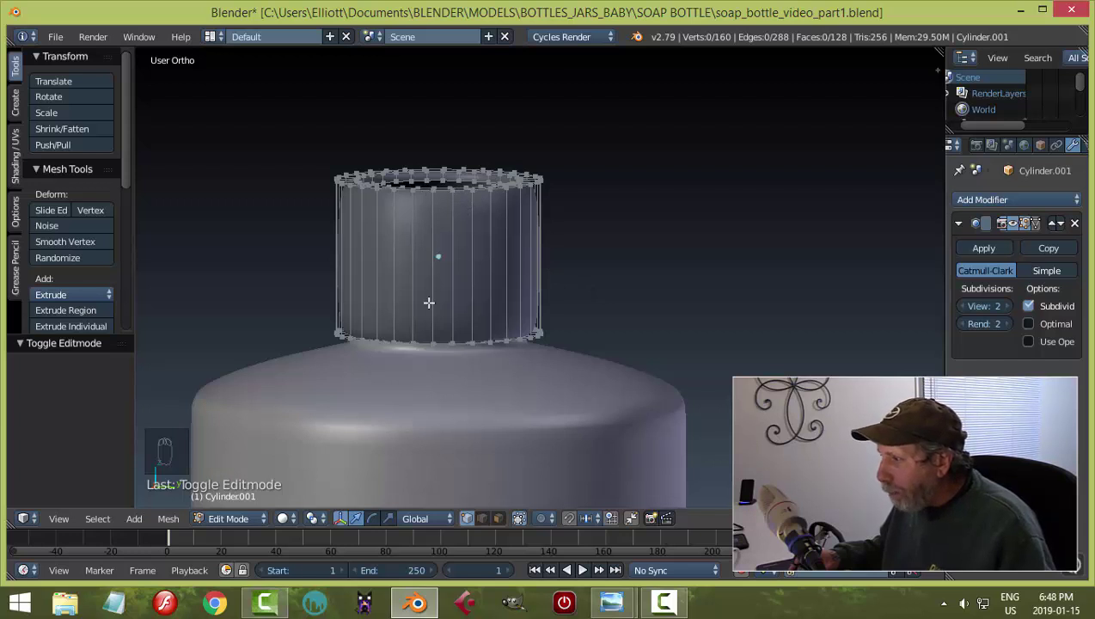
pyautogui.hotkey('ctrl', 'r')
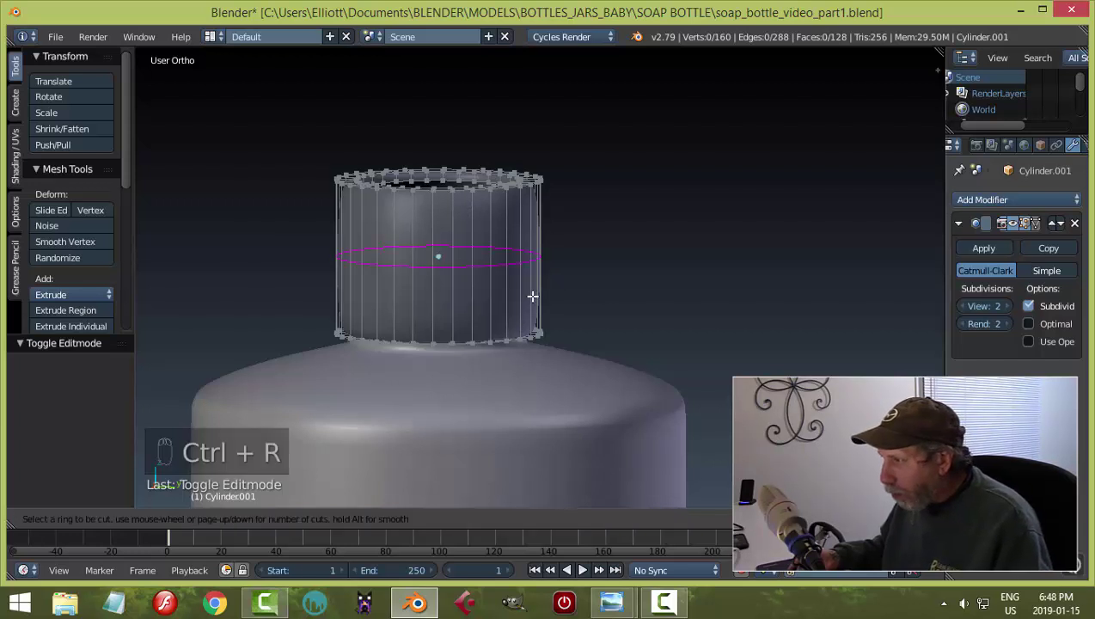
pyautogui.click(533, 291)
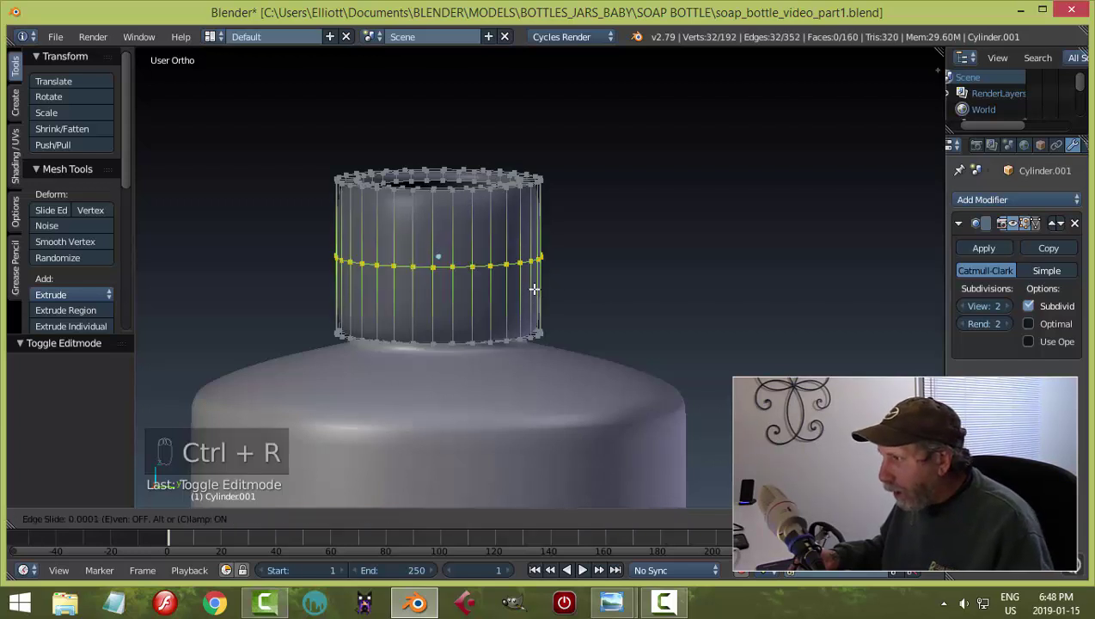
pyautogui.click(542, 223)
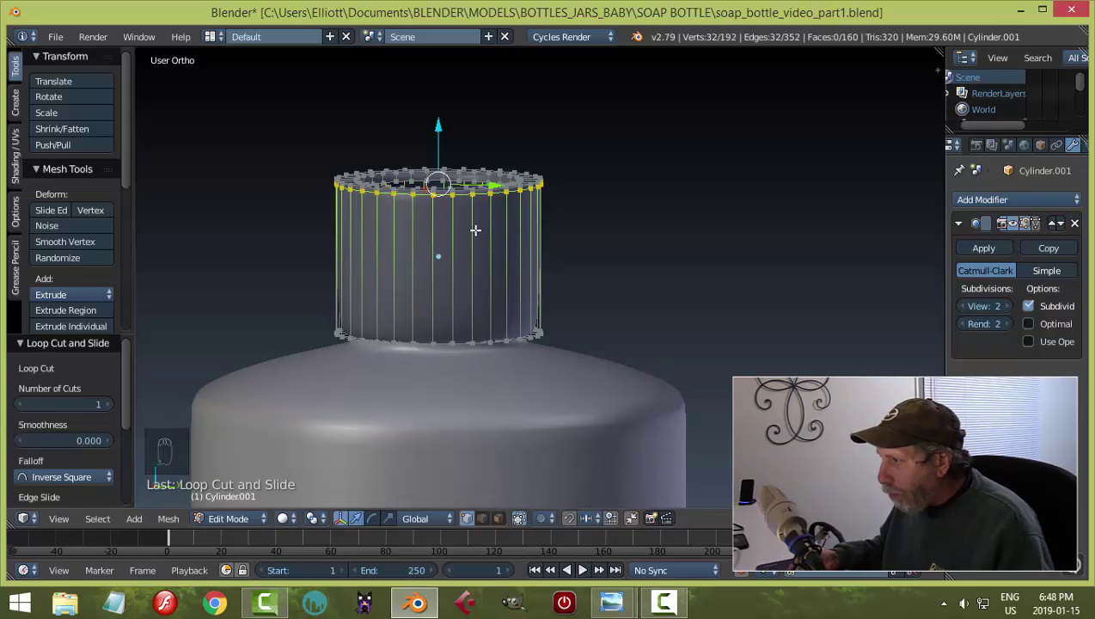
# Add a loop cut around the cap's outer wall just above its bottom edge and return to Object Mode.
pyautogui.scroll(5, 473, 231)
pyautogui.scroll(-1, 429, 186)
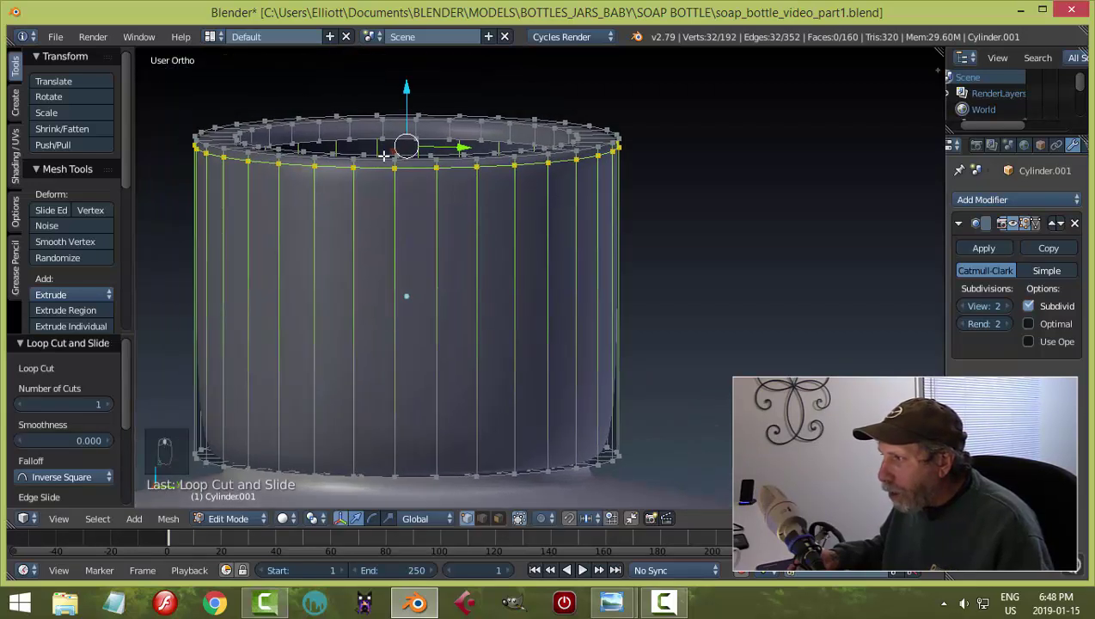
pyautogui.hotkey('ctrl', 'r')
pyautogui.click(613, 387)
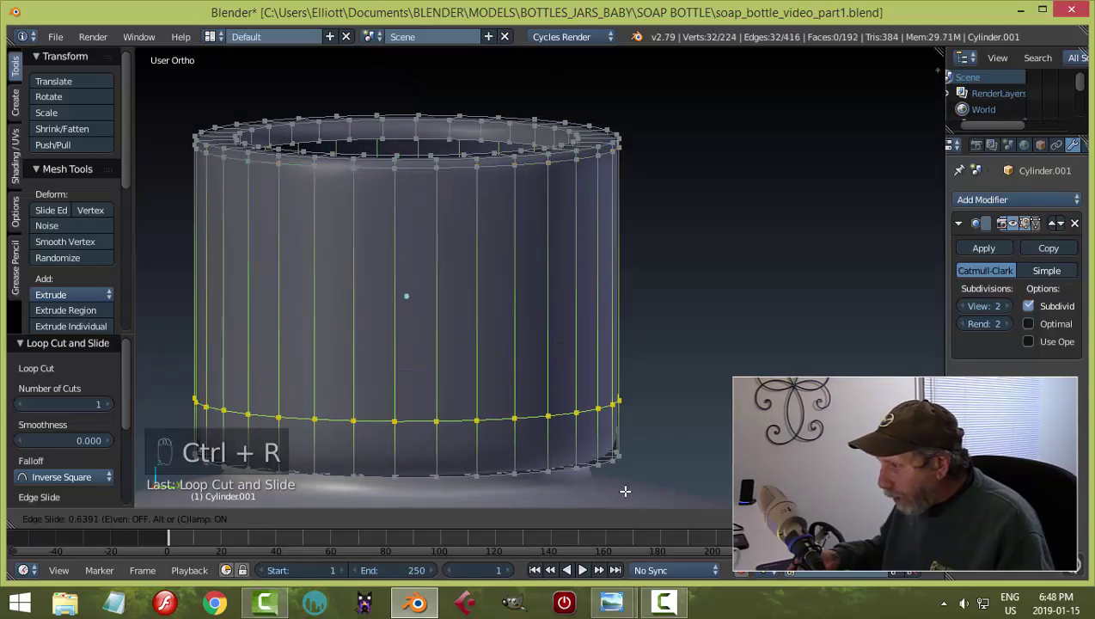
pyautogui.click(645, 203)
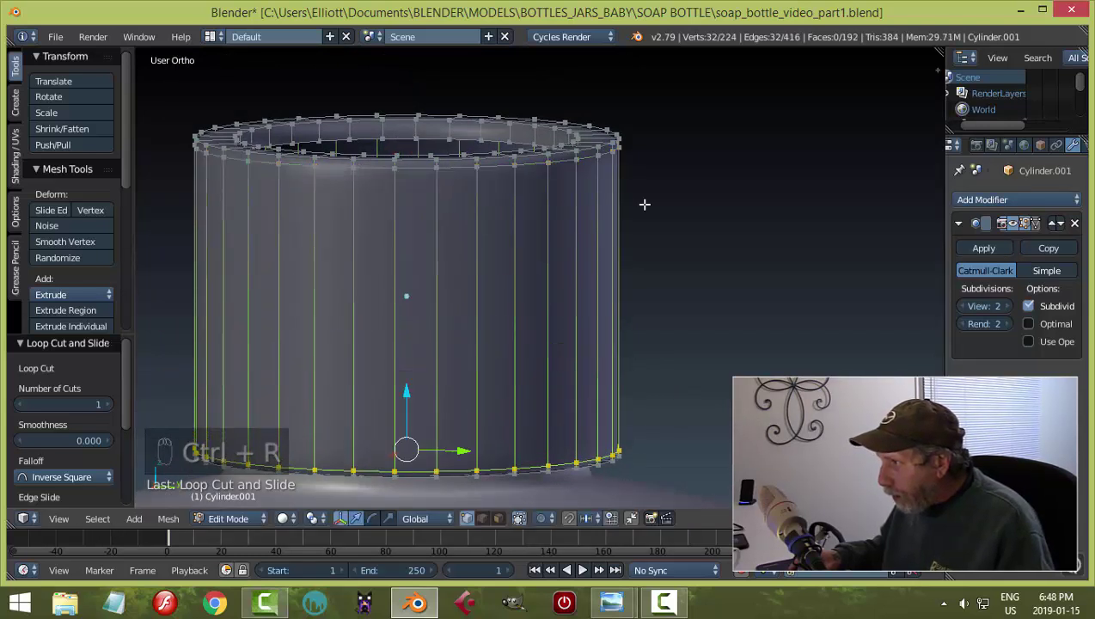
pyautogui.press('Tab')
pyautogui.click(548, 208)
# Add a loop cut on the cap's flat top rim, slide it close to the outer edge, deselect it and return to Object Mode.
pyautogui.moveTo(674, 196); pyautogui.dragTo(687, 235, button='middle')
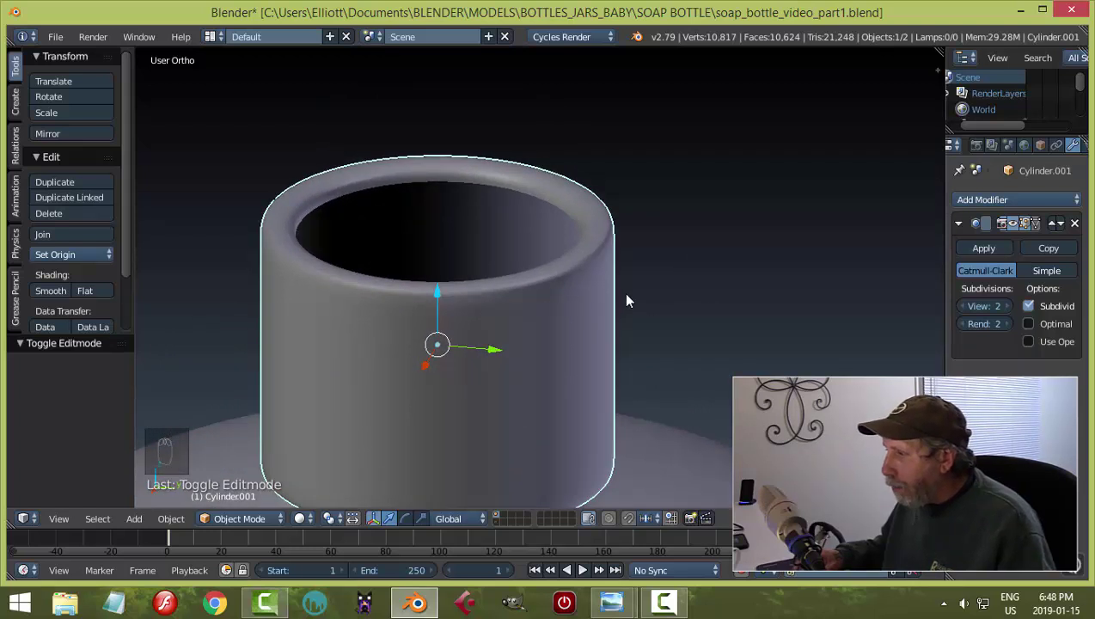
pyautogui.press('Tab')
pyautogui.scroll(4, 685, 279)
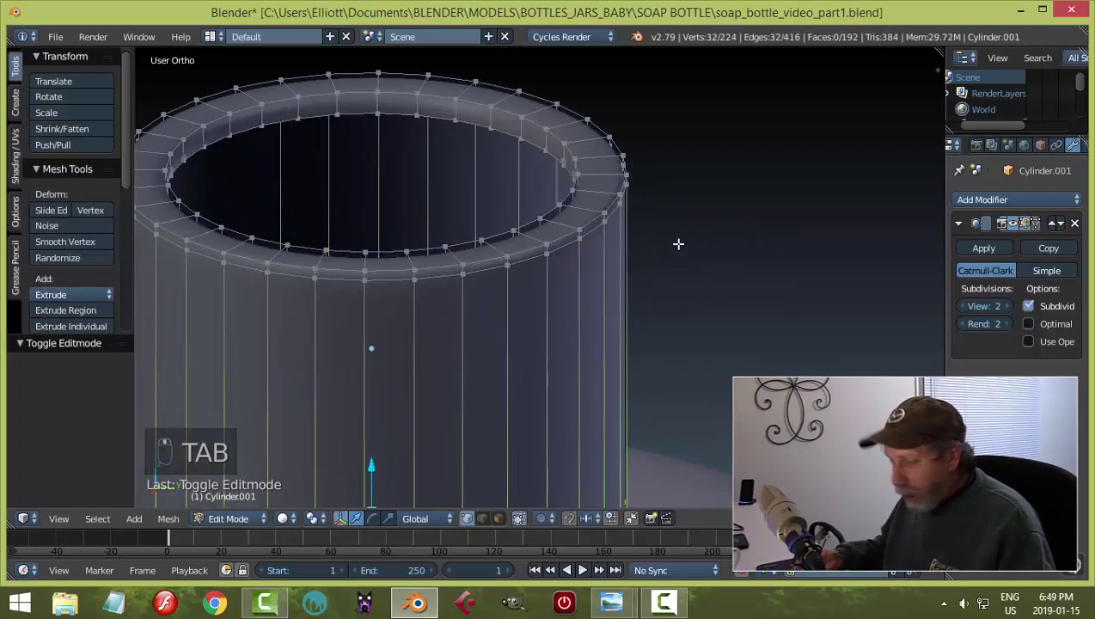
pyautogui.press('a')
pyautogui.press('a')
pyautogui.scroll(-4, 679, 249)
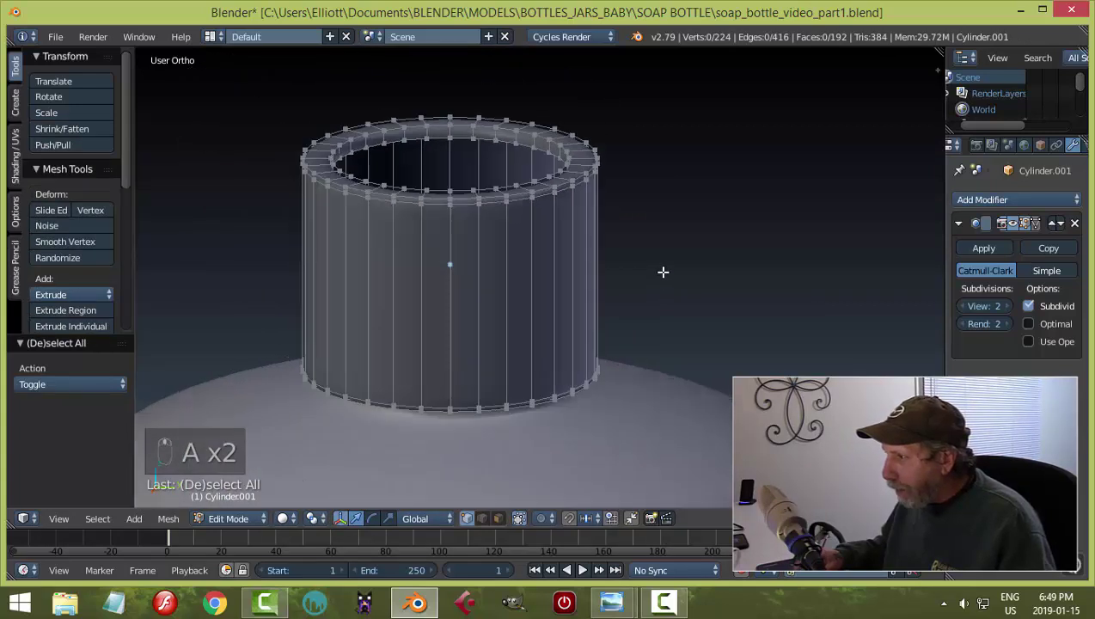
pyautogui.scroll(6, 675, 275)
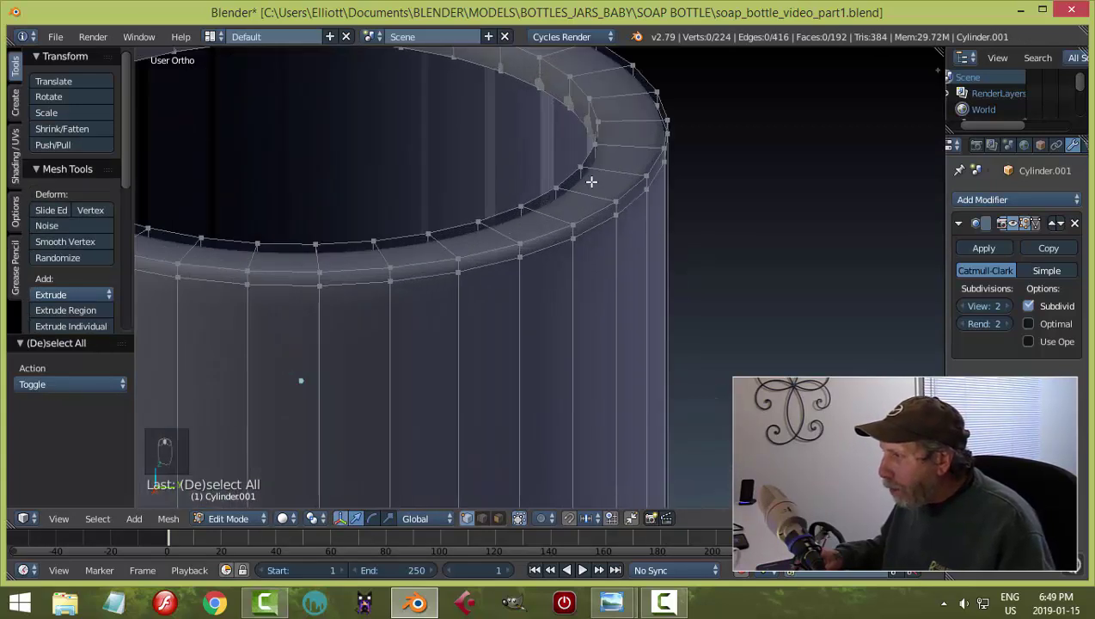
pyautogui.hotkey('ctrl', 'r')
pyautogui.click(615, 169)
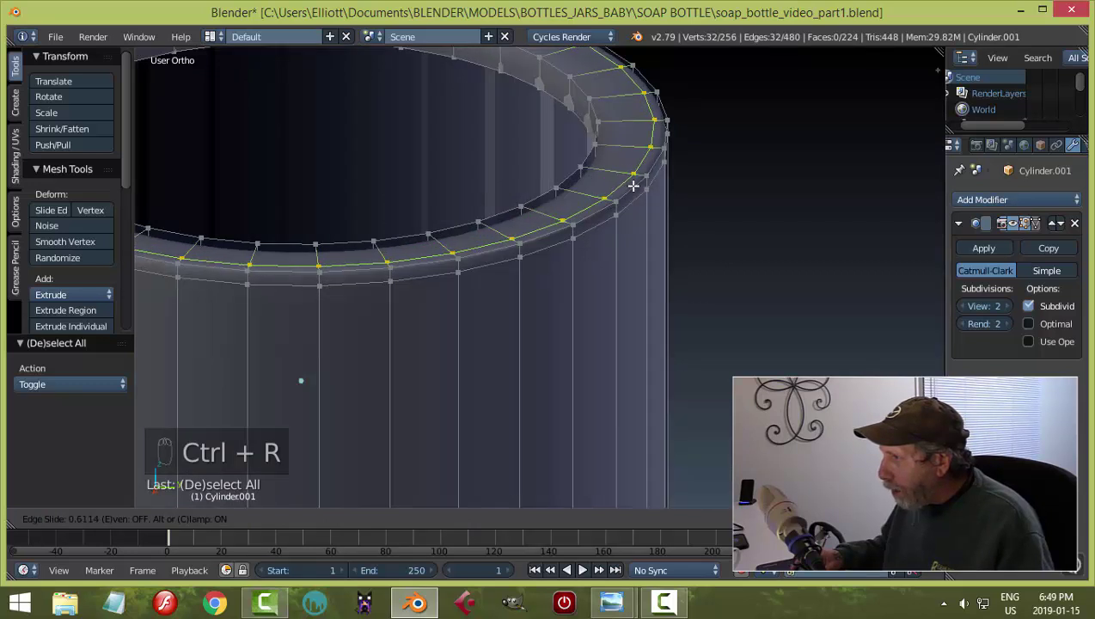
pyautogui.click(634, 184)
pyautogui.scroll(2, 629, 224)
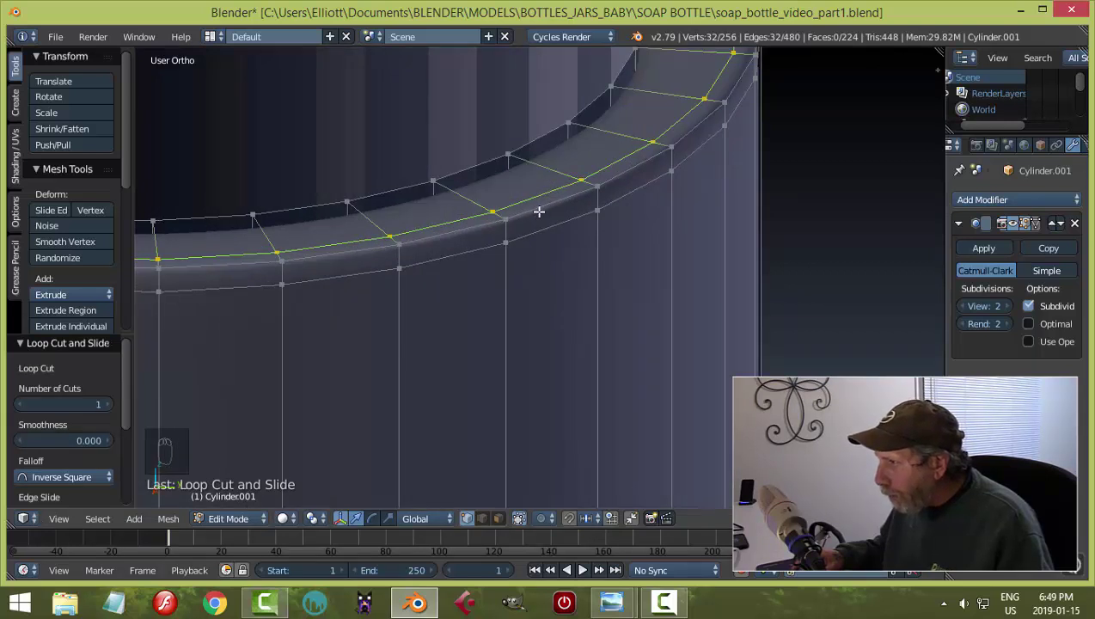
pyautogui.press('a')
pyautogui.press('Tab')
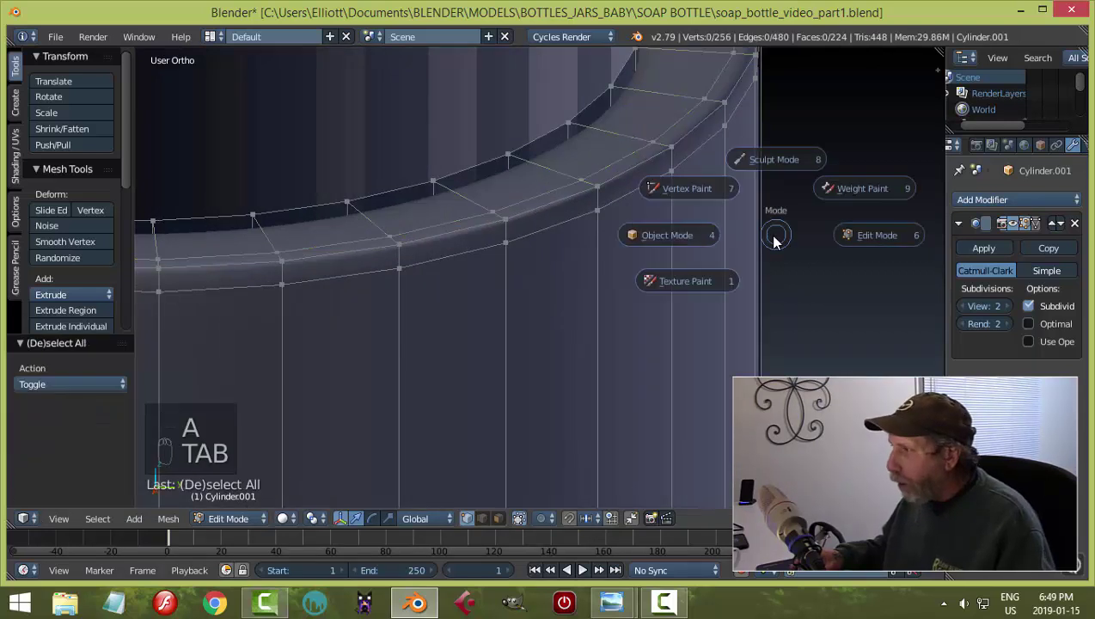
pyautogui.scroll(-5, 582, 226)
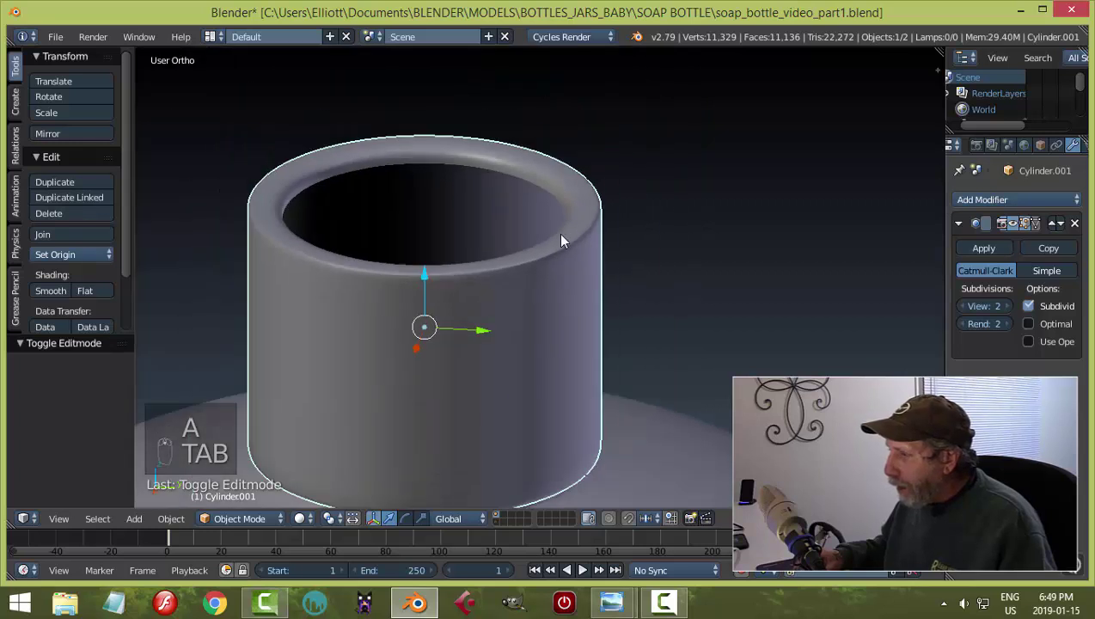
# Add a second loop cut on the cap's top rim close to the inner edge, deselect it and return to Object Mode.
pyautogui.scroll(4, 292, 255)
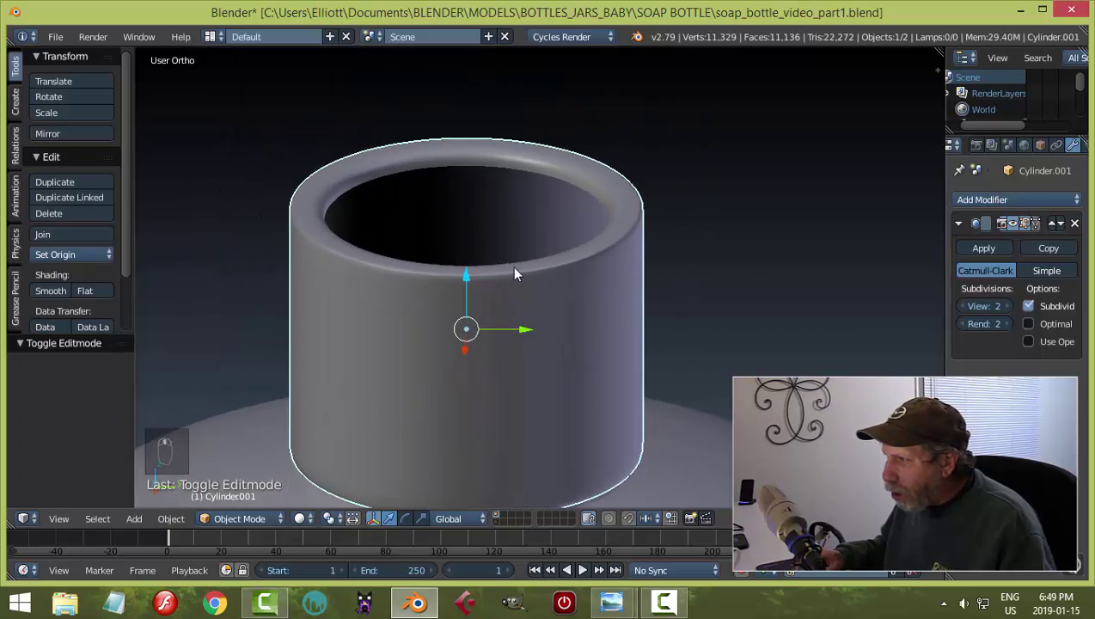
pyautogui.scroll(-4, 649, 211)
pyautogui.moveTo(656, 203); pyautogui.dragTo(511, 247, button='middle')
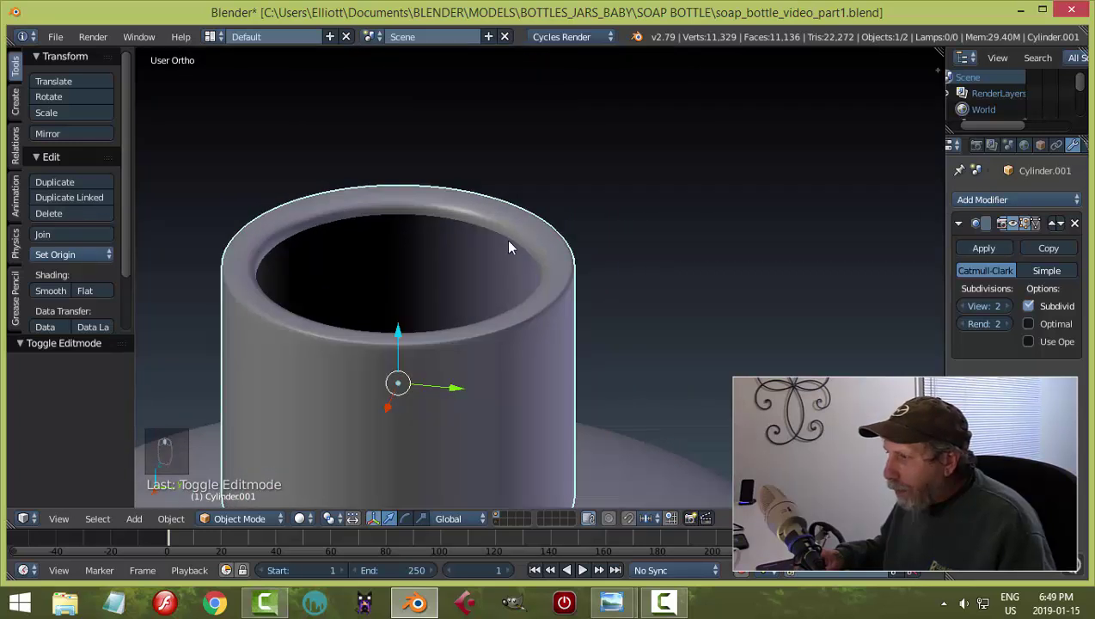
pyautogui.moveTo(443, 229); pyautogui.dragTo(335, 211, button='middle')
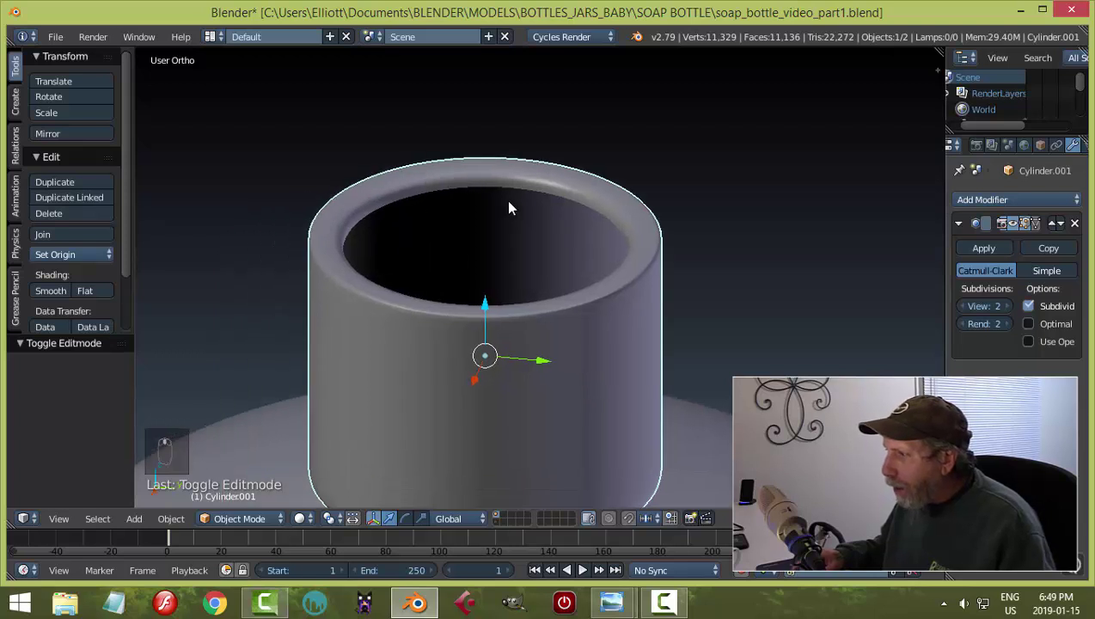
pyautogui.press('Tab')
pyautogui.click(641, 200)
pyautogui.scroll(4, 626, 202)
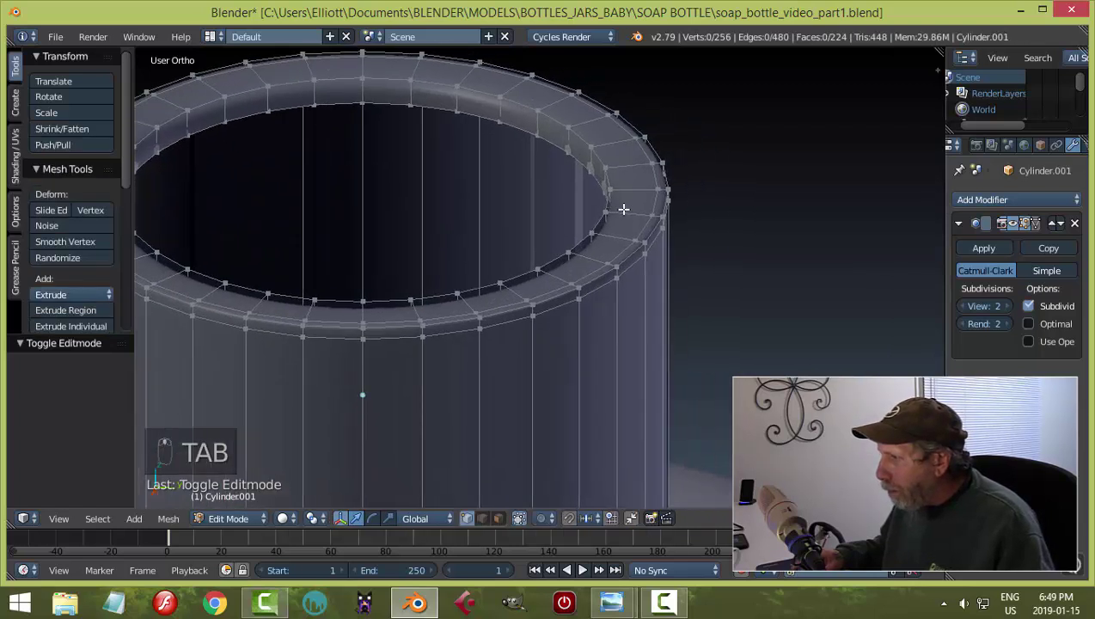
pyautogui.hotkey('ctrl', 'r')
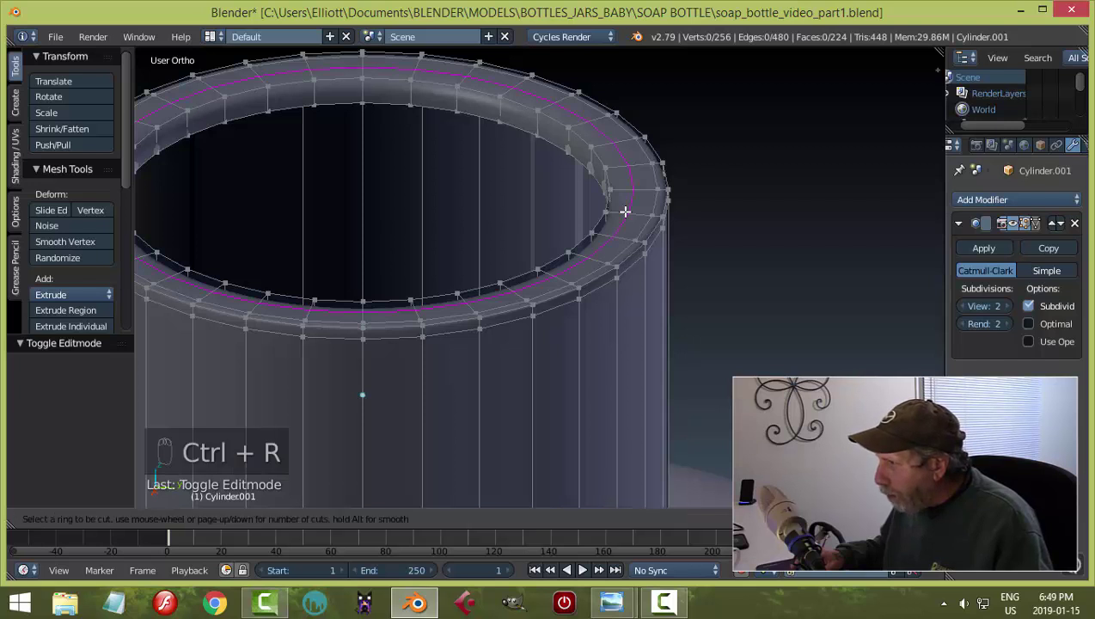
pyautogui.click(624, 212)
pyautogui.click(612, 206)
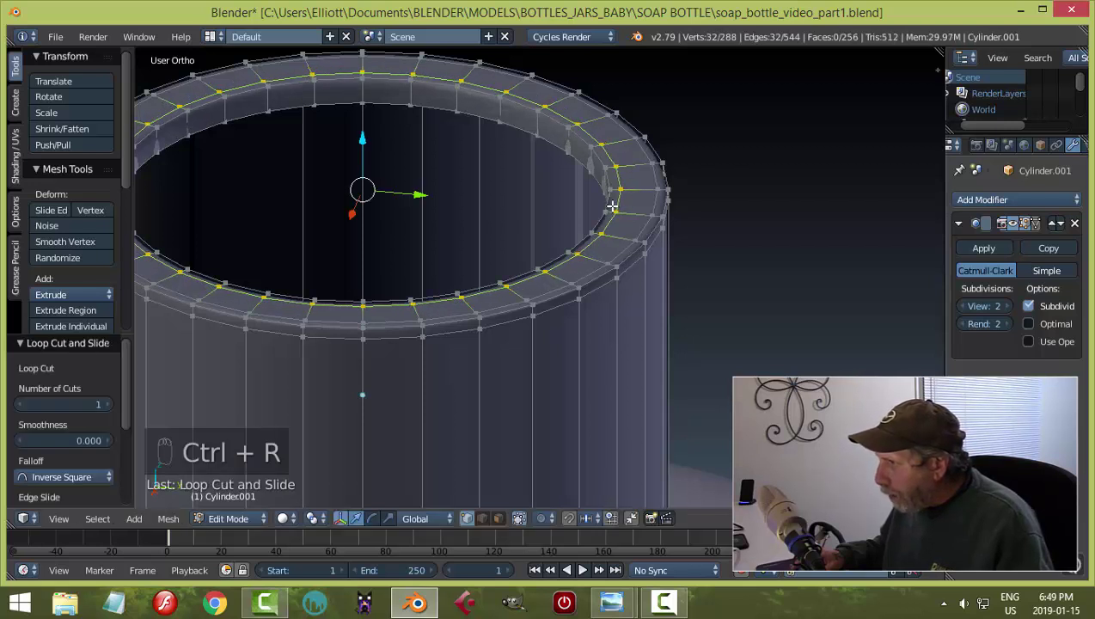
pyautogui.press('a')
pyautogui.press('Tab')
pyautogui.click(490, 175)
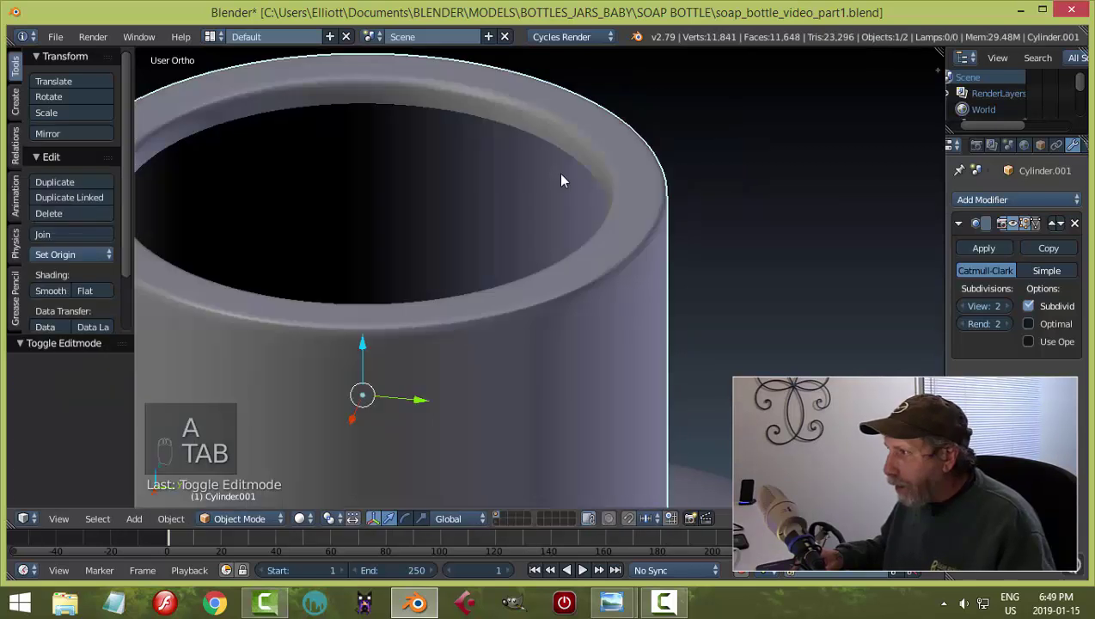
# Deselect the cap, select the bottle body below it and hide it to expose the cap's underside.
pyautogui.moveTo(626, 213)
pyautogui.mouseDown(button='middle')
pyautogui.moveTo(632, 103)
pyautogui.moveTo(625, 160)
pyautogui.moveTo(634, 222)
pyautogui.moveTo(619, 196)
pyautogui.moveTo(628, 217)
pyautogui.mouseUp(button='middle')
pyautogui.press('a')
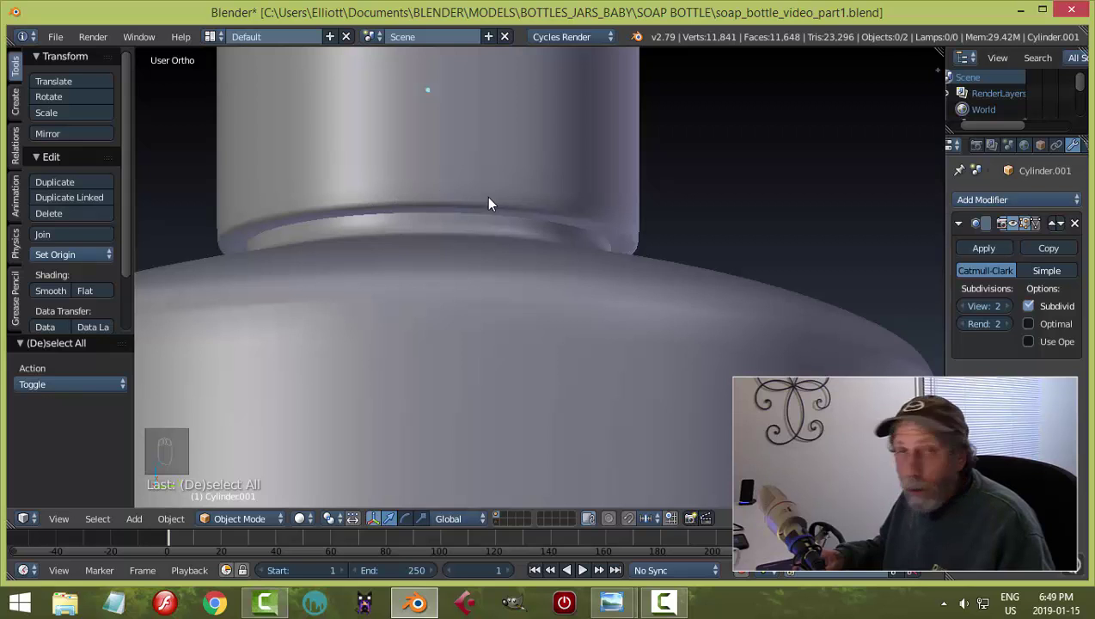
pyautogui.moveTo(465, 182)
pyautogui.mouseDown(button='middle')
pyautogui.moveTo(423, 191)
pyautogui.moveTo(486, 198)
pyautogui.moveTo(472, 165)
pyautogui.mouseUp(button='middle')
pyautogui.rightClick(471, 165)
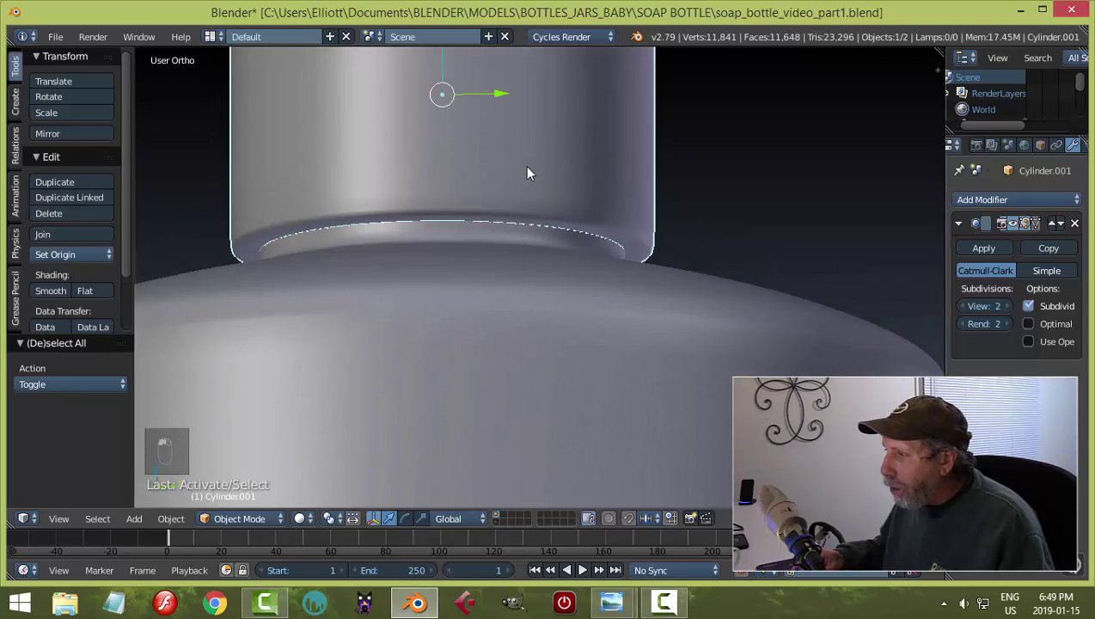
pyautogui.rightClick(511, 292)
pyautogui.press('h')
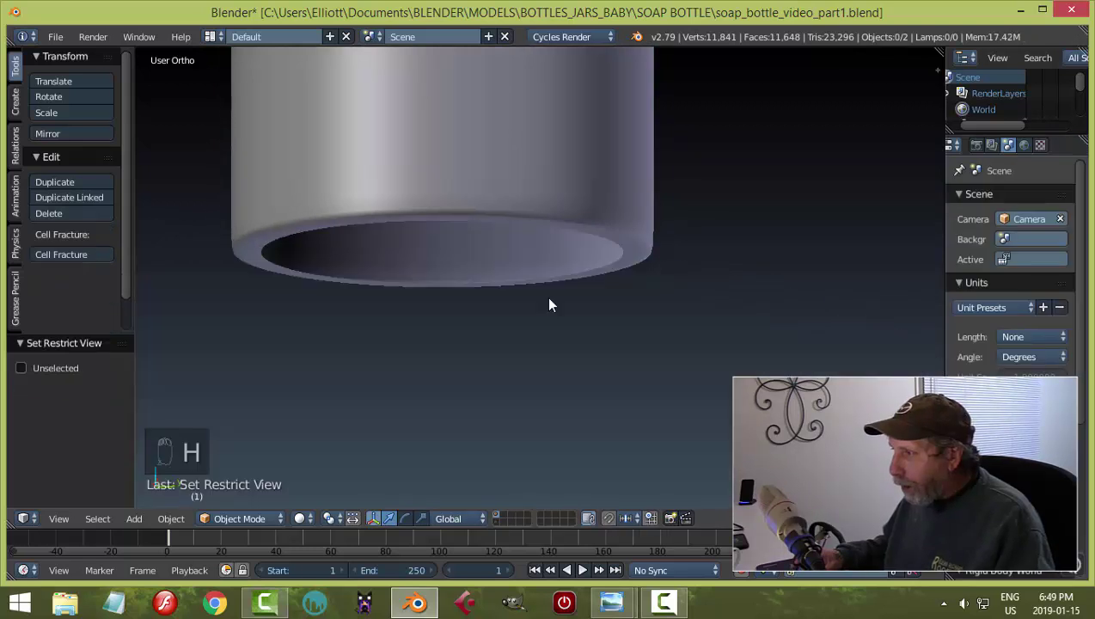
# Add a loop cut around the flat rim on the cap's underside, between its outer and inner edges, and return to Object Mode.
pyautogui.moveTo(542, 305); pyautogui.dragTo(514, 188, button='middle')
pyautogui.rightClick(516, 158)
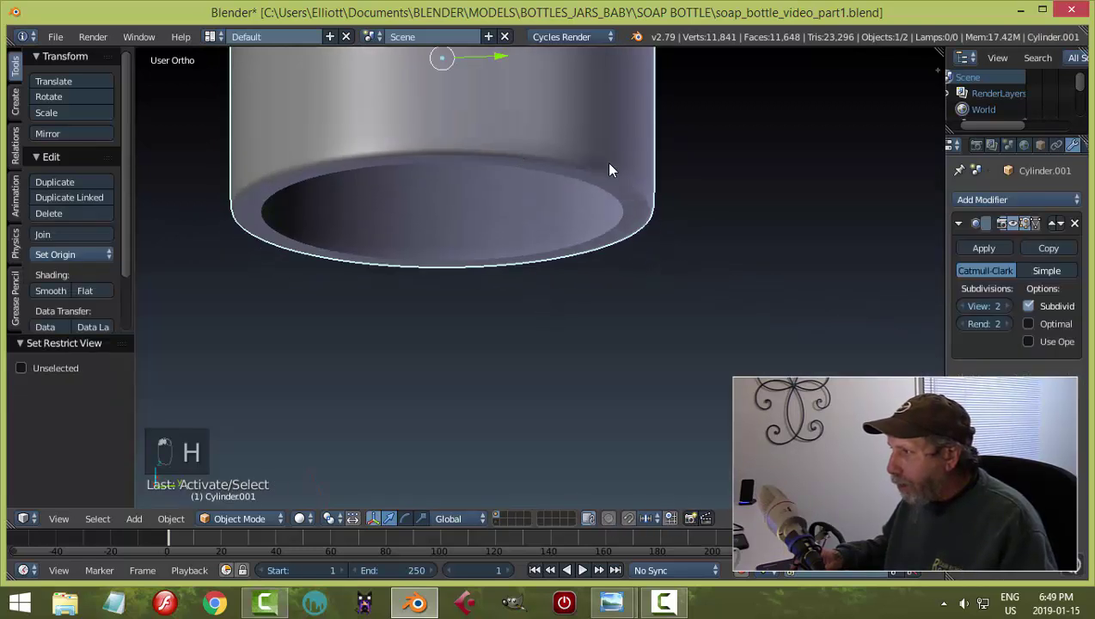
pyautogui.press('Tab')
pyautogui.click(714, 166)
pyautogui.scroll(2, 599, 256)
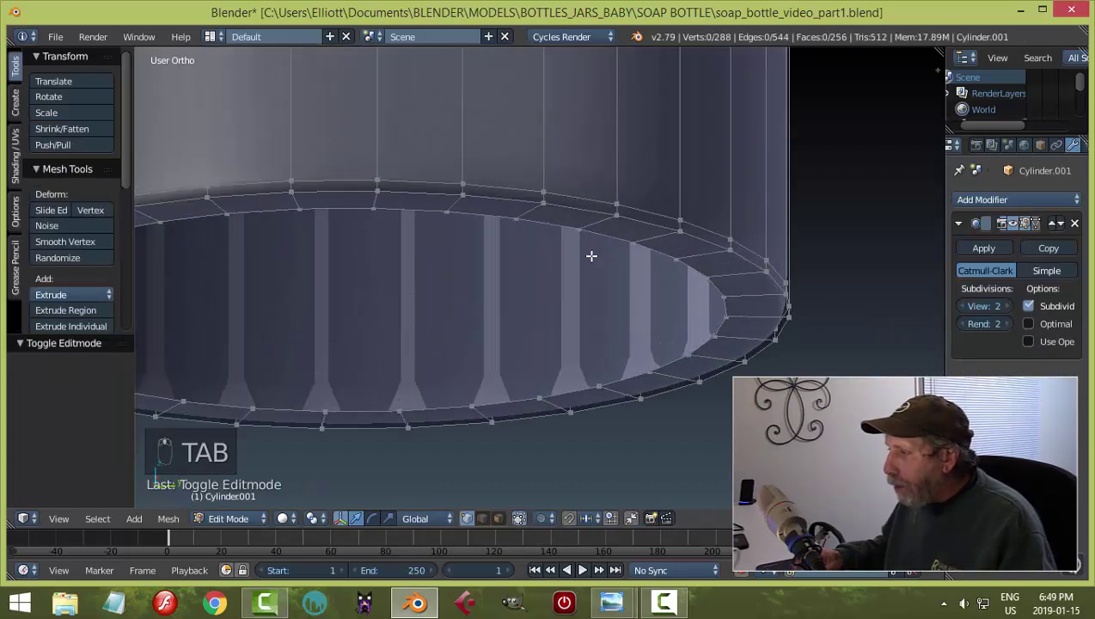
pyautogui.scroll(3, 545, 242)
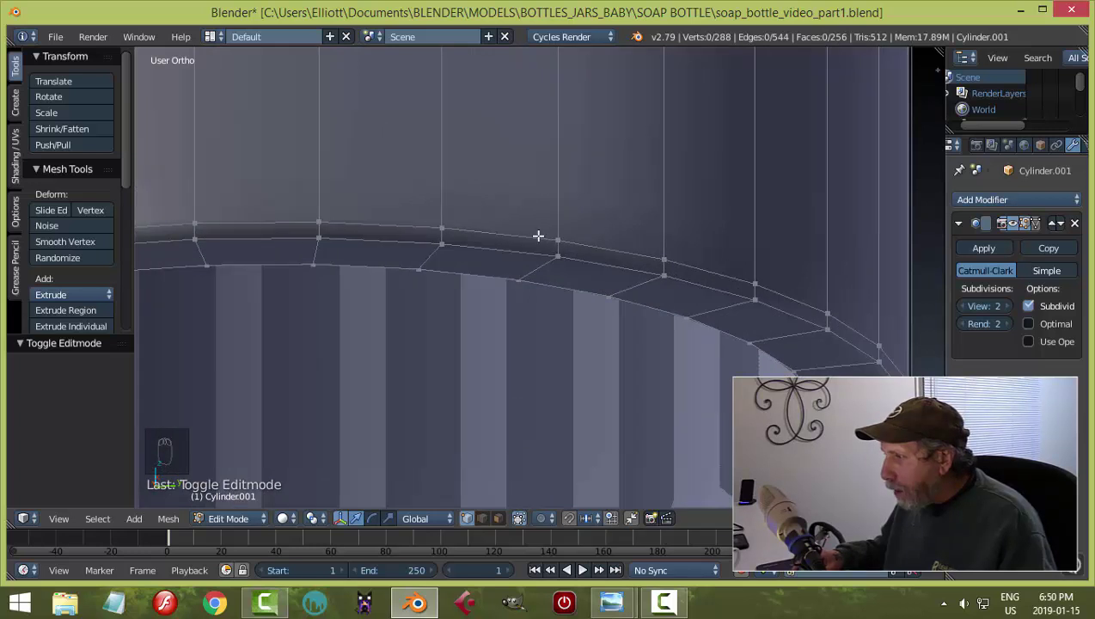
pyautogui.hotkey('ctrl', 'r')
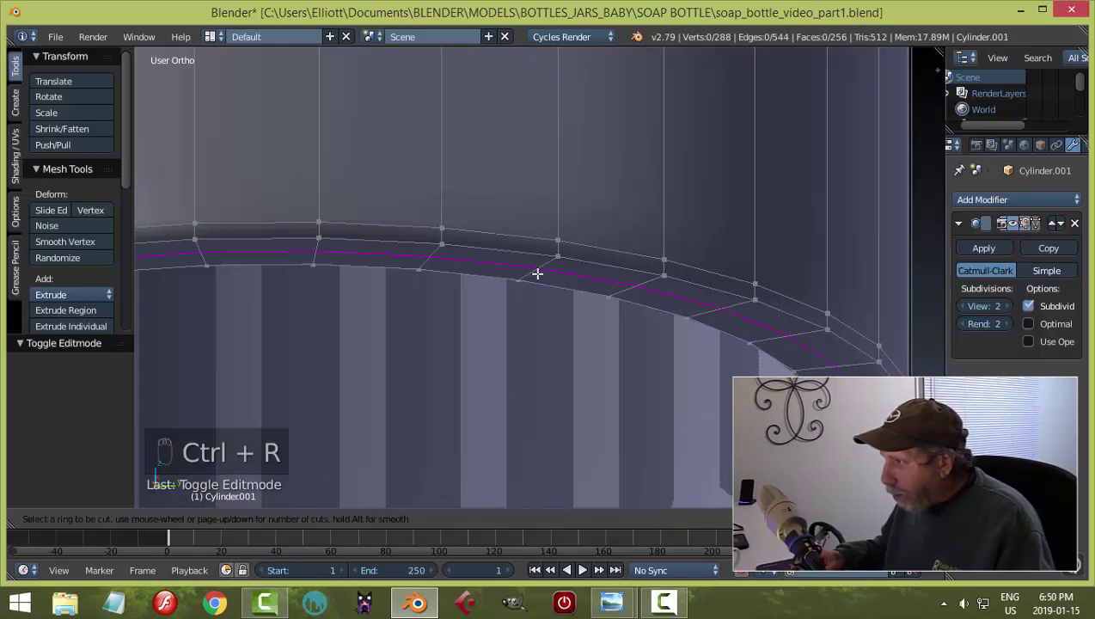
pyautogui.click(536, 272)
pyautogui.click(539, 267)
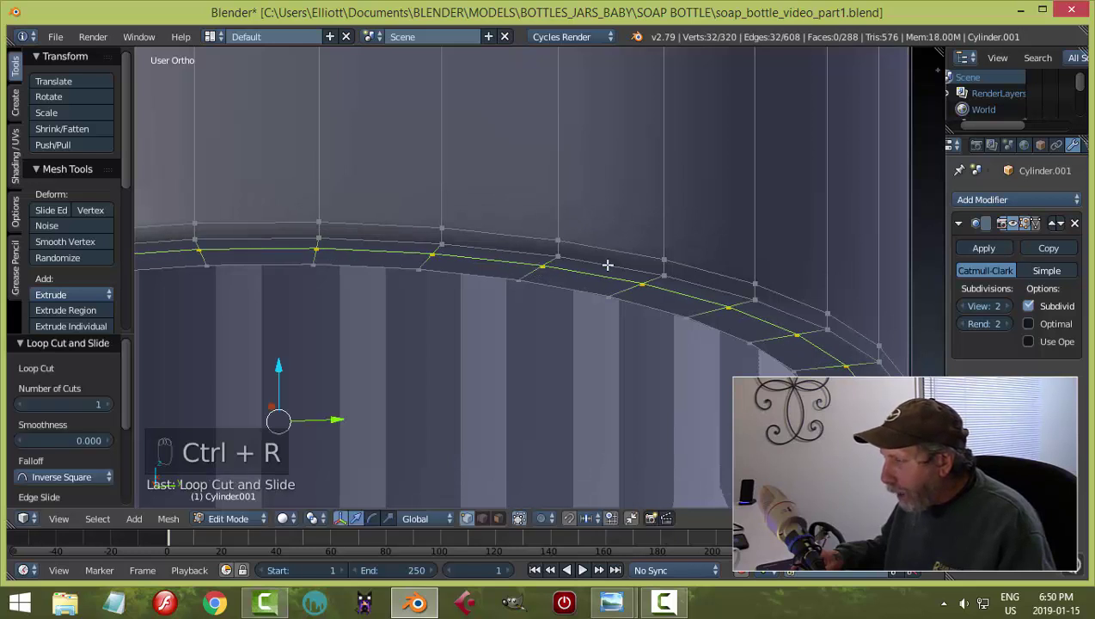
pyautogui.press('Tab')
pyautogui.scroll(-4, 614, 256)
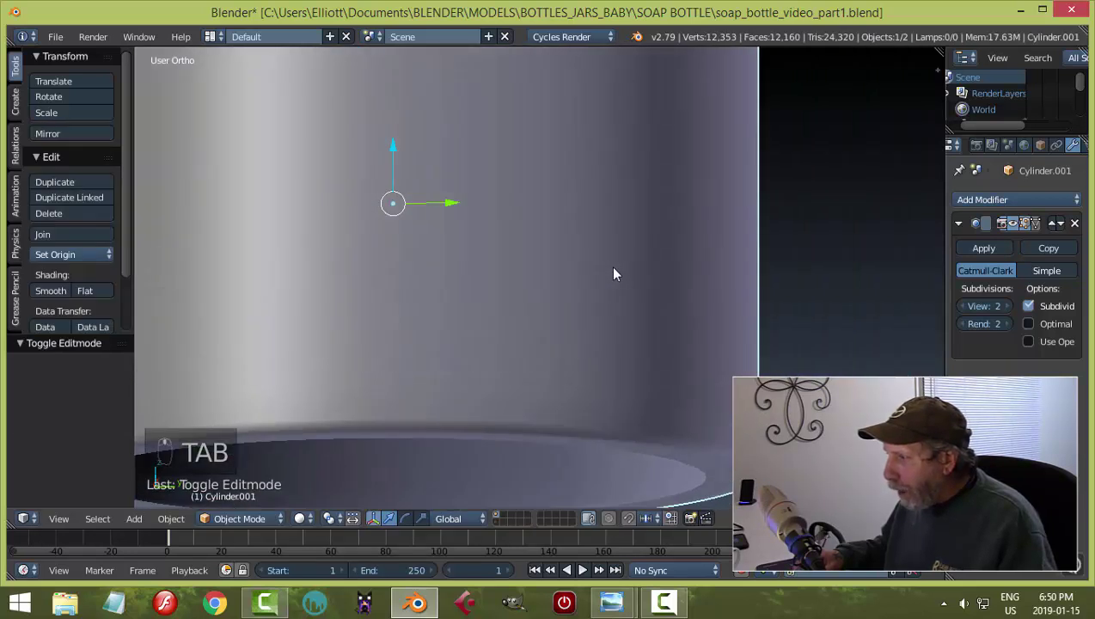
# Add a loop cut around the cap's wall, slide it down close to the bottom edge, return to Object Mode and deselect.
pyautogui.moveTo(595, 282); pyautogui.dragTo(605, 230, button='middle')
pyautogui.scroll(2, 601, 264)
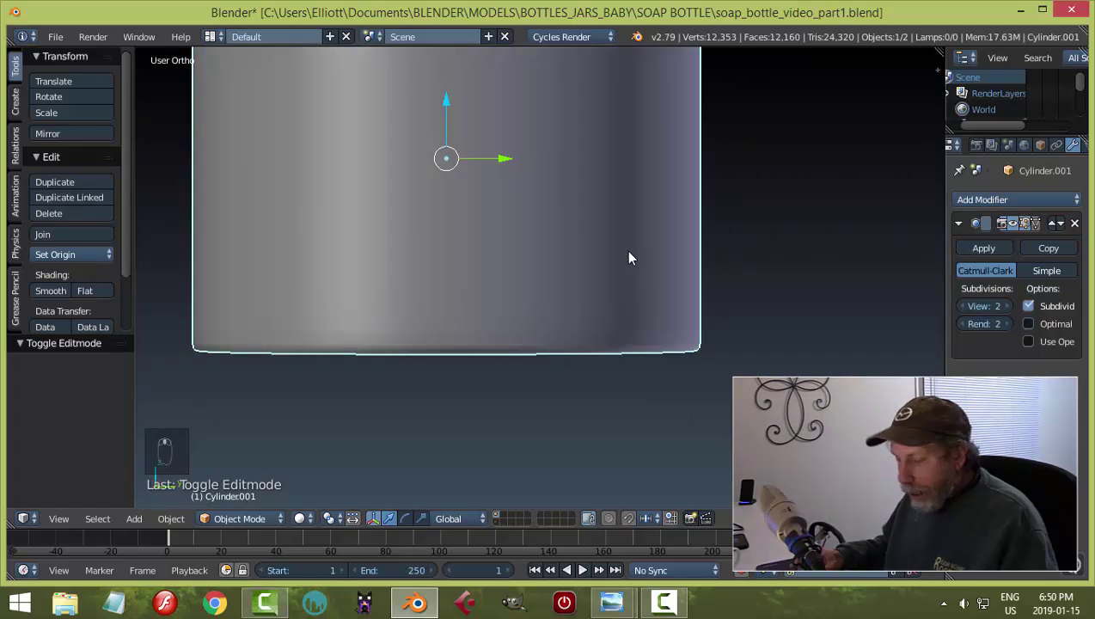
pyautogui.press('Tab')
pyautogui.click(746, 249)
pyautogui.scroll(-3, 678, 242)
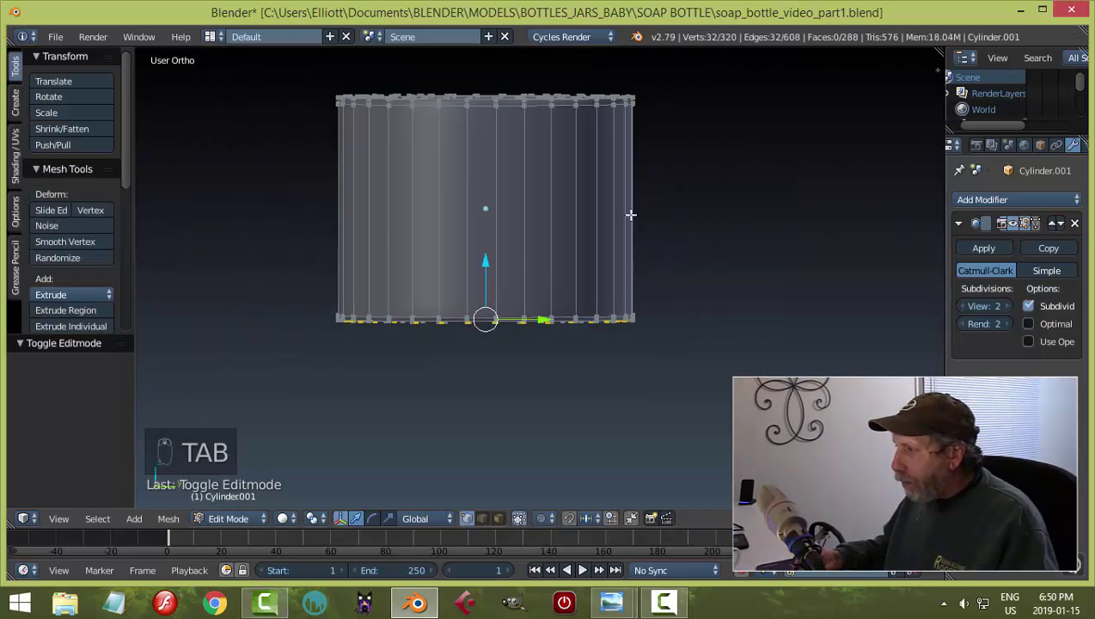
pyautogui.hotkey('ctrl', 'r')
pyautogui.click(632, 215)
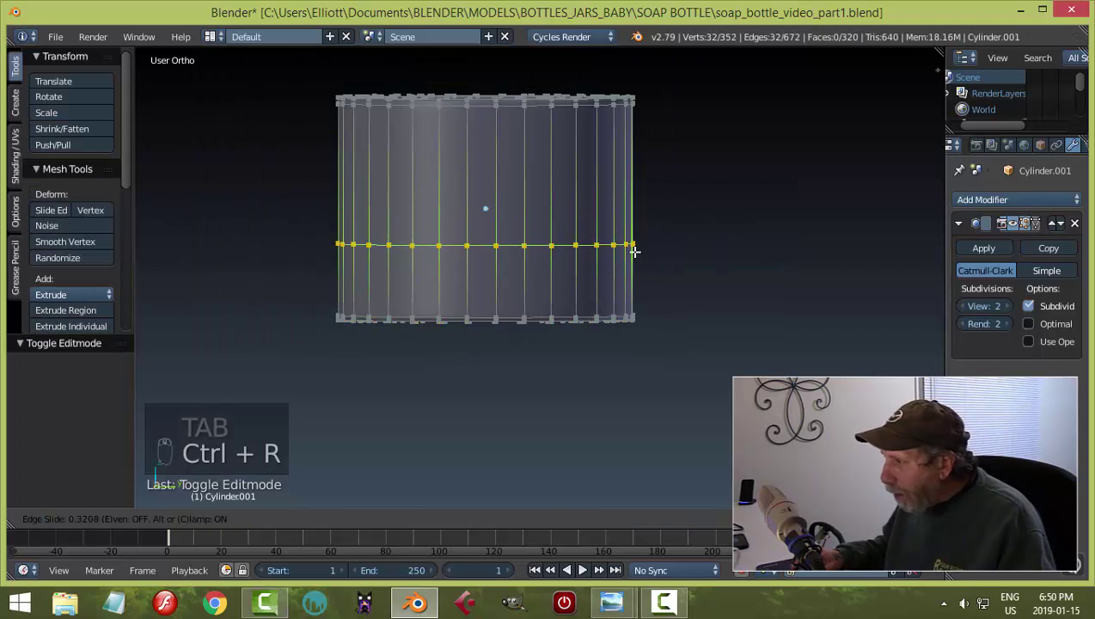
pyautogui.click(645, 311)
pyautogui.press('Tab')
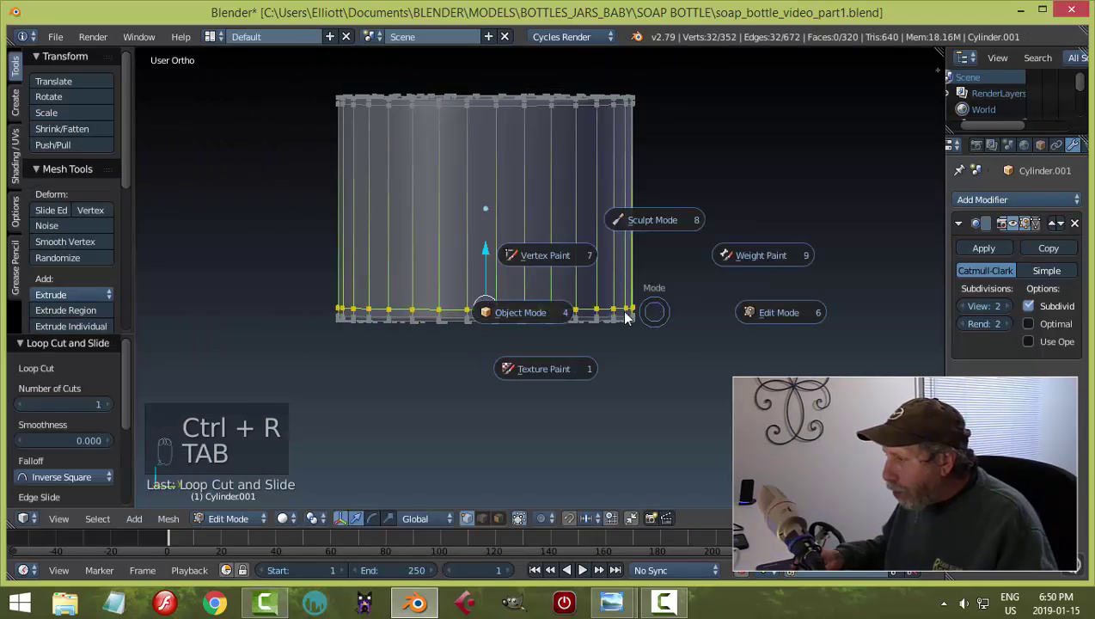
pyautogui.press('Tab')
pyautogui.scroll(2, 606, 339)
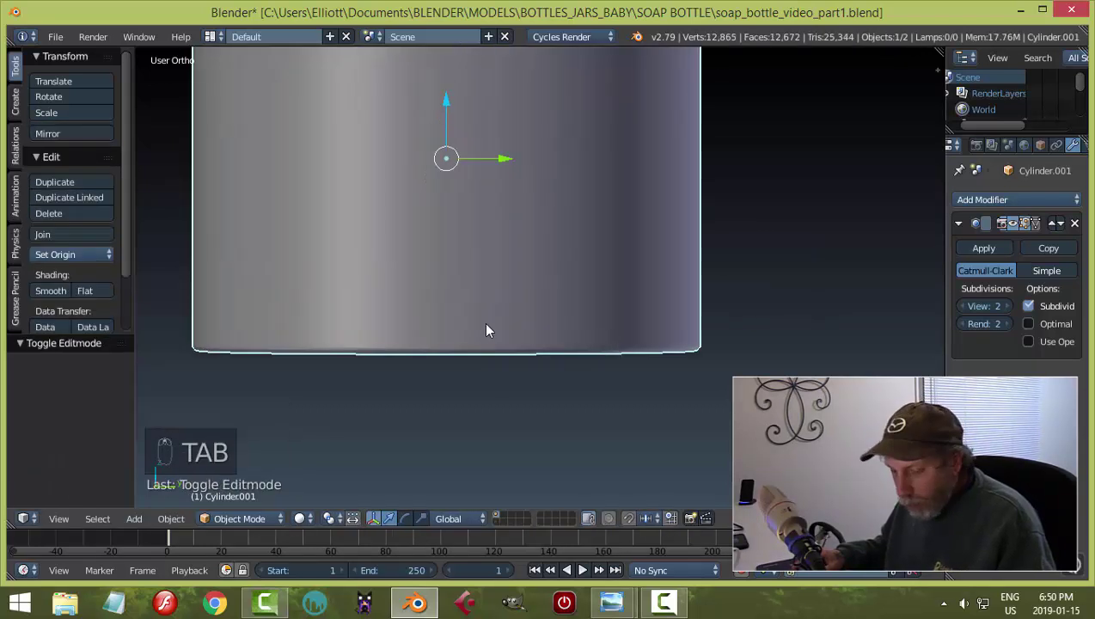
pyautogui.press('a')
pyautogui.press('a')
# Add another loop cut around the cap's wall, slide it up close to the top edge and return to Object Mode.
pyautogui.moveTo(535, 359); pyautogui.dragTo(451, 192, button='middle')
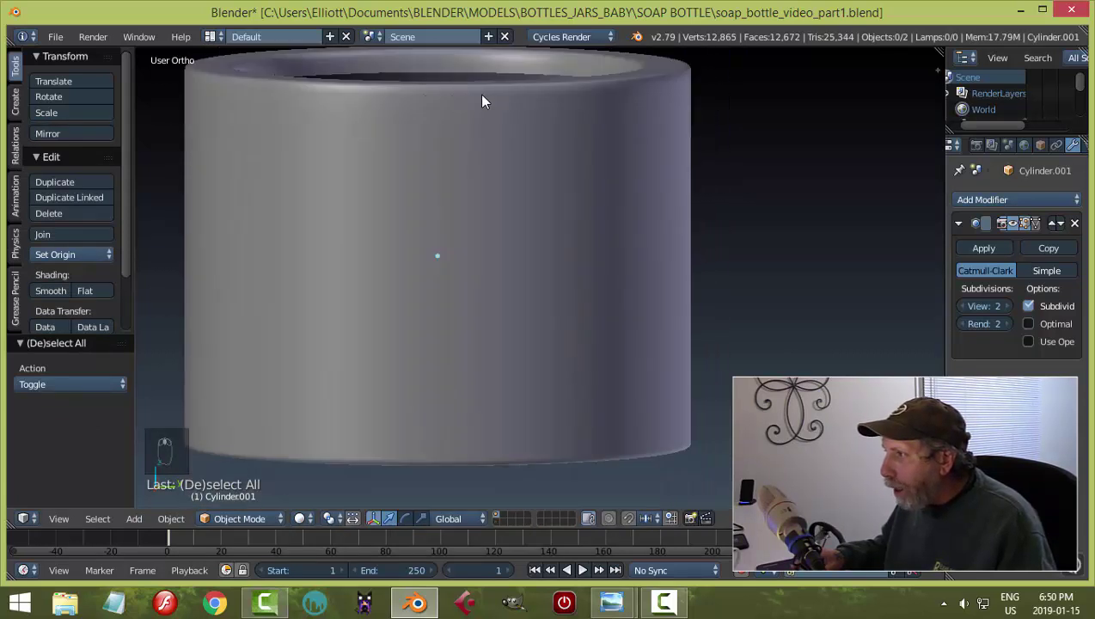
pyautogui.press('Tab')
pyautogui.click(650, 239)
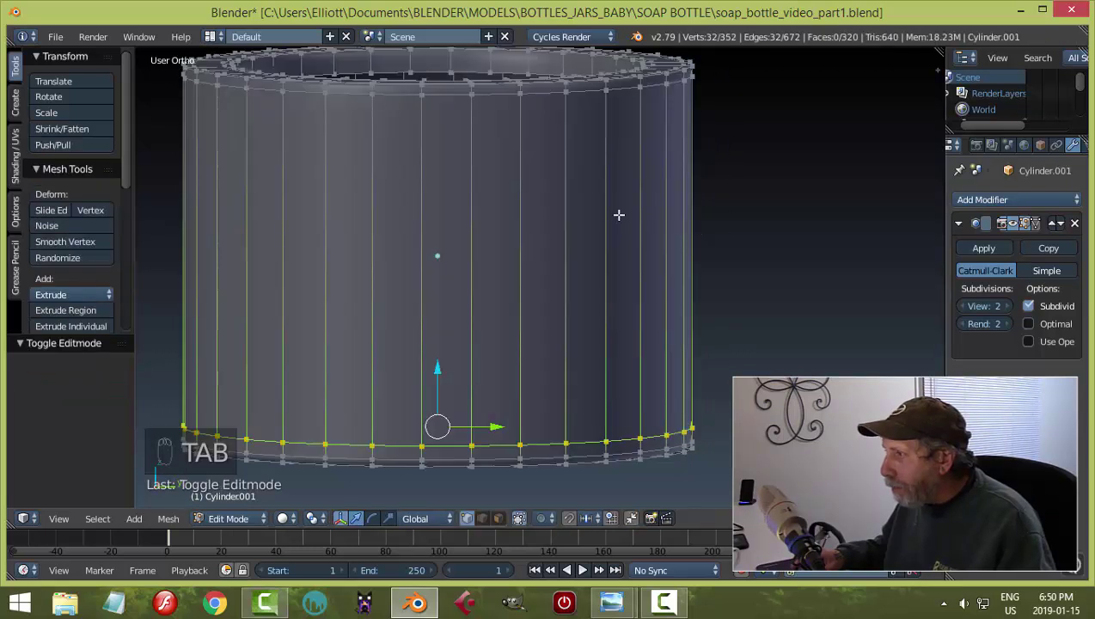
pyautogui.hotkey('ctrl', 'r')
pyautogui.click(674, 258)
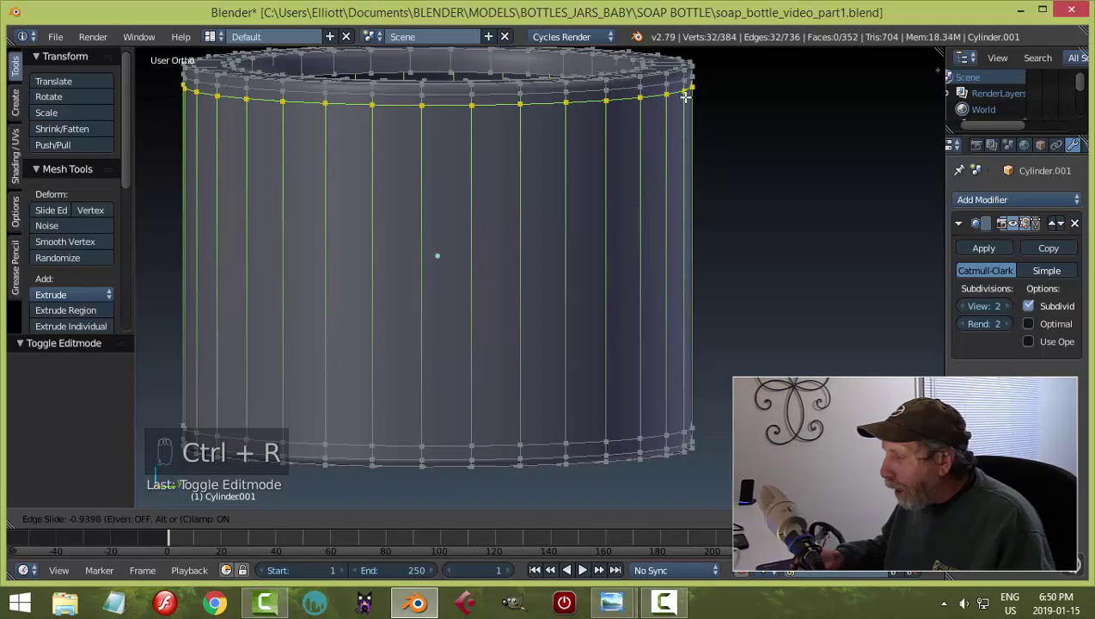
pyautogui.click(653, 146)
pyautogui.press('Tab')
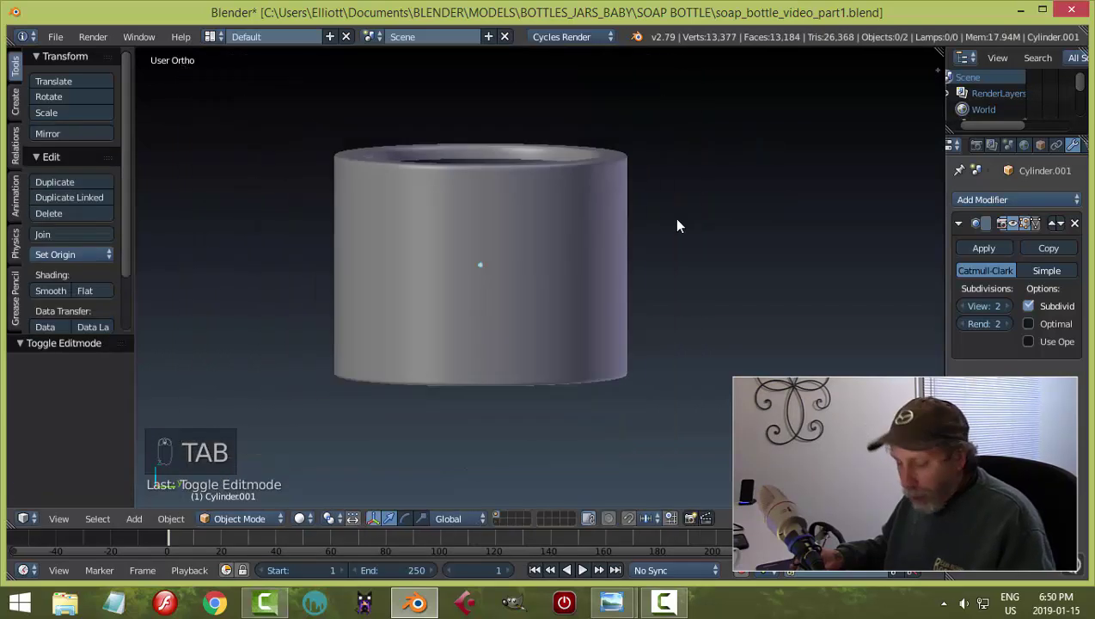
pyautogui.press('a')
pyautogui.press('a')
# Unhide the bottle body, deselect everything and view the model from the right against the reference image.
pyautogui.moveTo(677, 225); pyautogui.dragTo(593, 276, button='middle')
pyautogui.press('a')
pyautogui.moveTo(607, 234); pyautogui.dragTo(664, 289, button='middle')
pyautogui.scroll(-3, 625, 274)
pyautogui.hotkey('alt', 'h')
pyautogui.press('a')
pyautogui.press('KP_3')
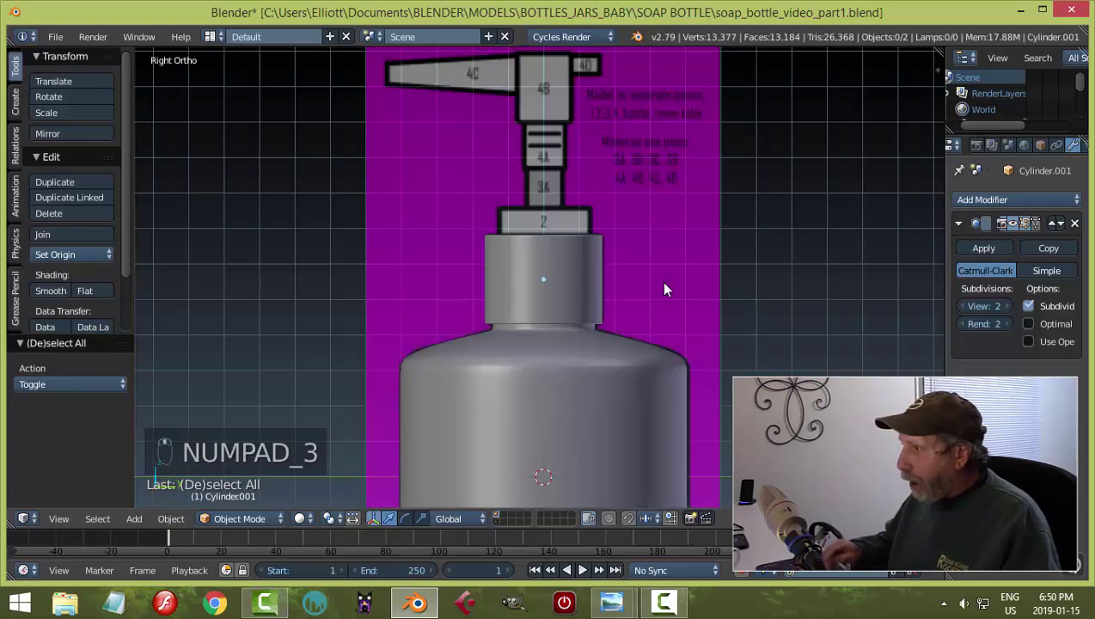
# Examine the cap's top rim from several angles and compare it with part 2 in the reference image.
pyautogui.scroll(1, 673, 298)
pyautogui.scroll(3, 520, 256)
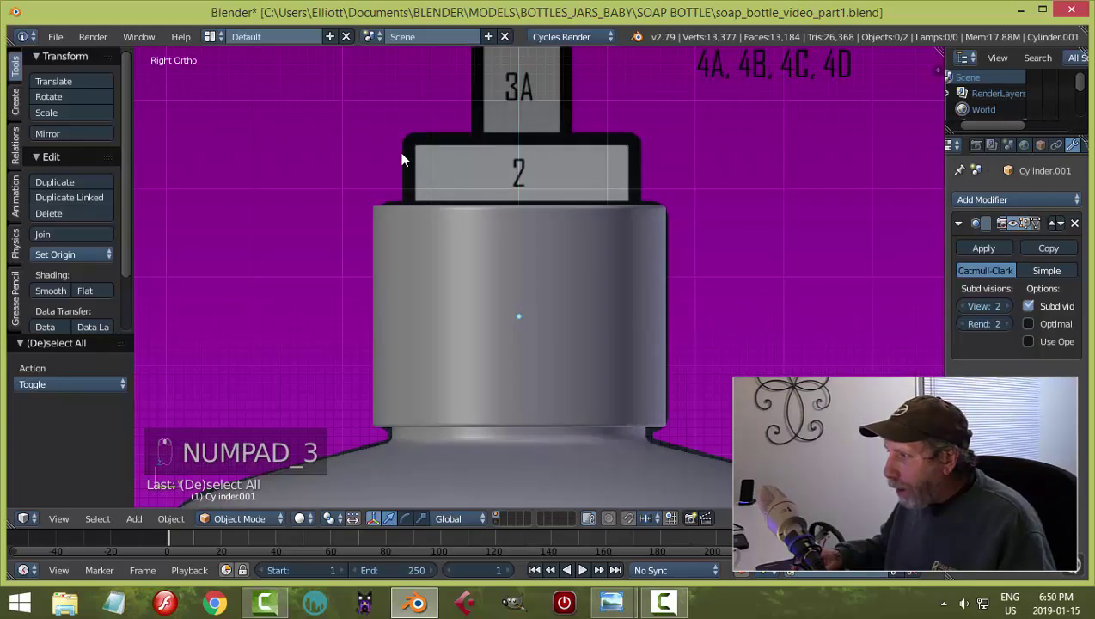
pyautogui.moveTo(643, 213)
pyautogui.mouseDown(button='middle')
pyautogui.moveTo(637, 254)
pyautogui.moveTo(477, 297)
pyautogui.moveTo(481, 330)
pyautogui.moveTo(481, 302)
pyautogui.moveTo(570, 323)
pyautogui.moveTo(558, 319)
pyautogui.mouseUp(button='middle')
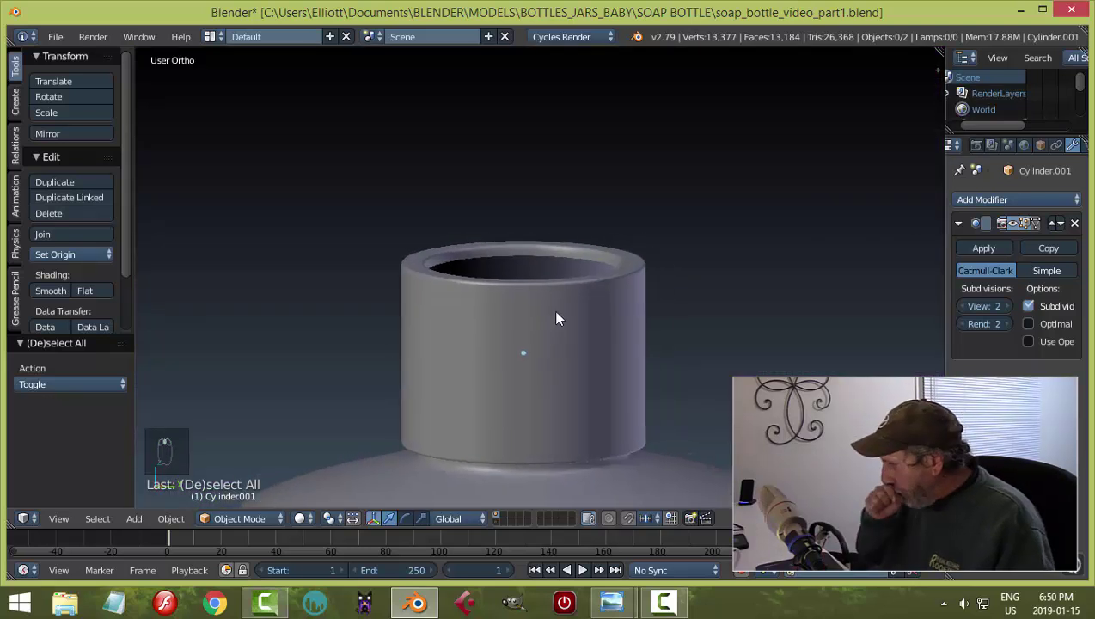
pyautogui.scroll(-5, 551, 366)
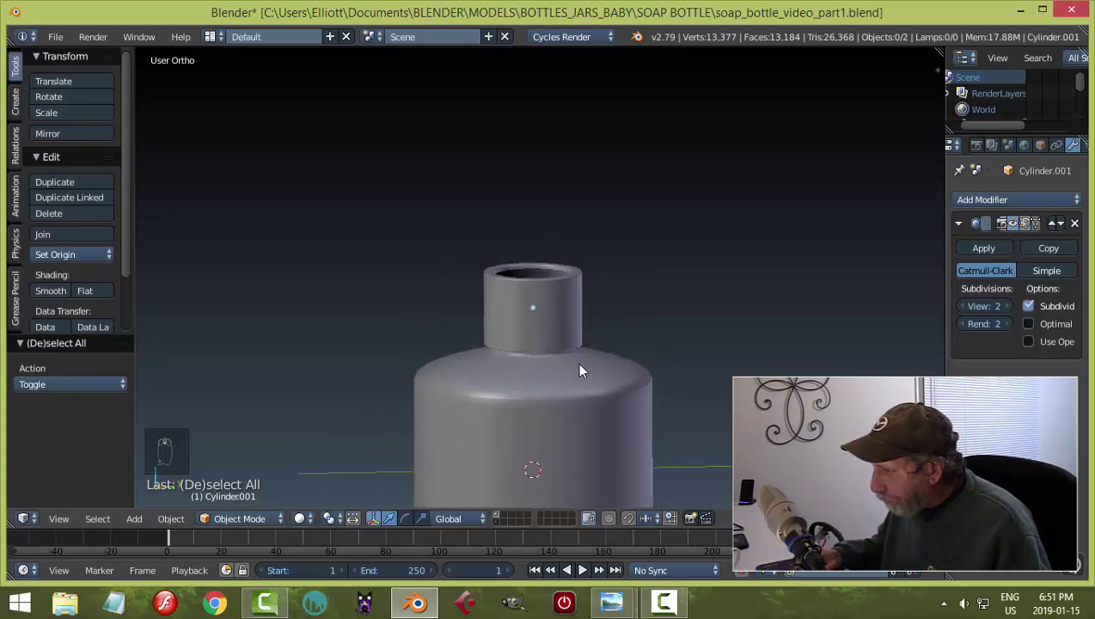
pyautogui.press('KP_3')
pyautogui.scroll(-2, 590, 308)
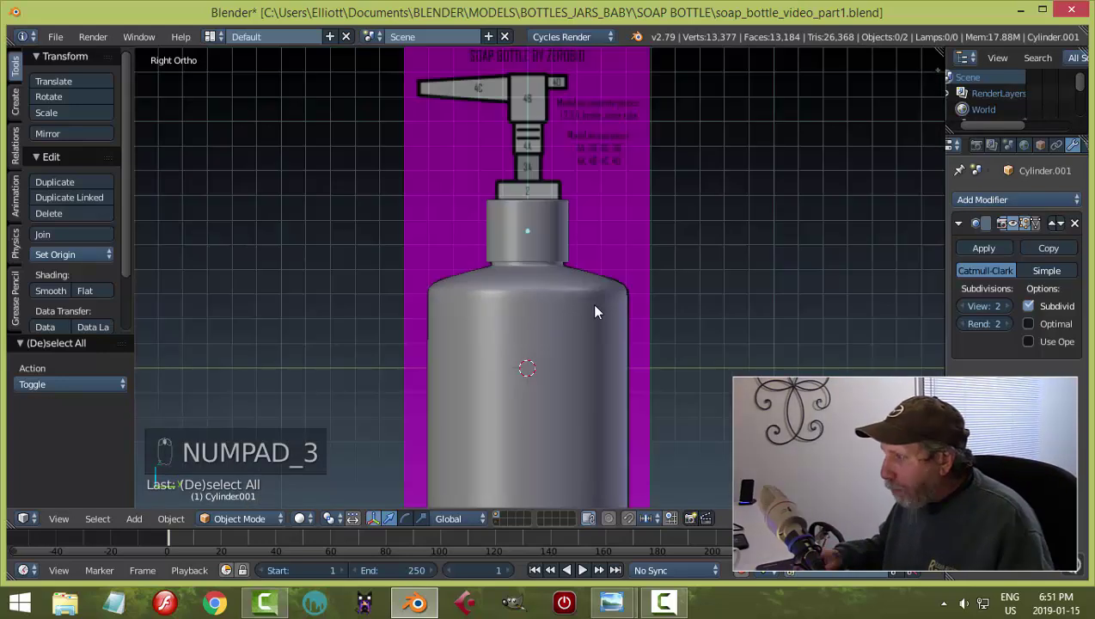
pyautogui.keyDown('shift'); pyautogui.moveTo(600, 322); pyautogui.dragTo(597, 312, button='middle'); pyautogui.keyUp('shift')
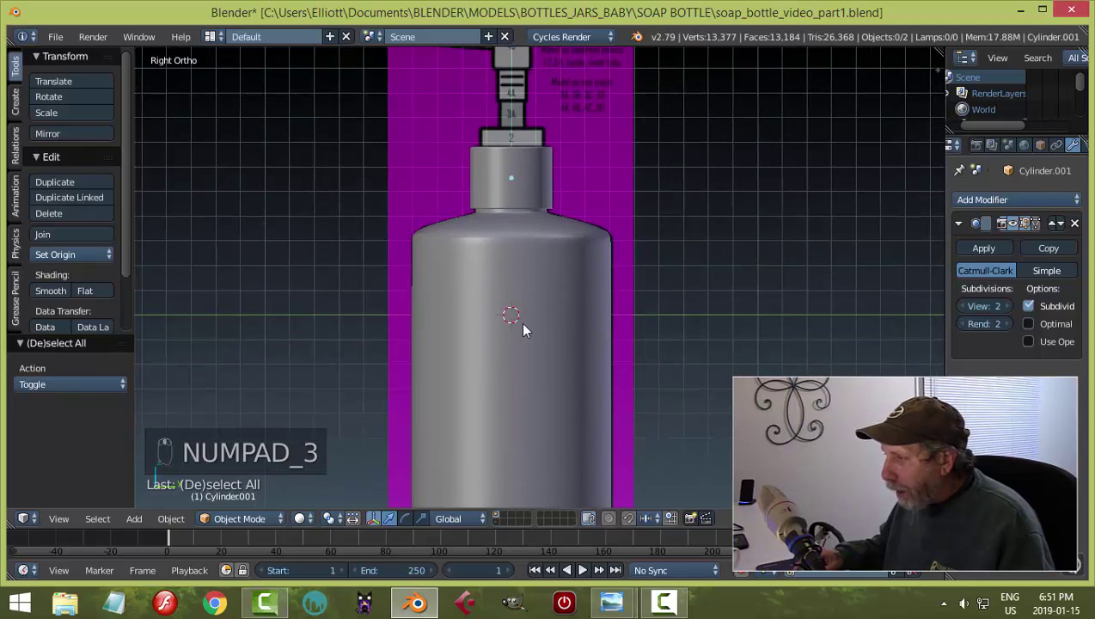
pyautogui.moveTo(518, 157); pyautogui.dragTo(561, 285, button='middle')
pyautogui.scroll(1, 533, 258)
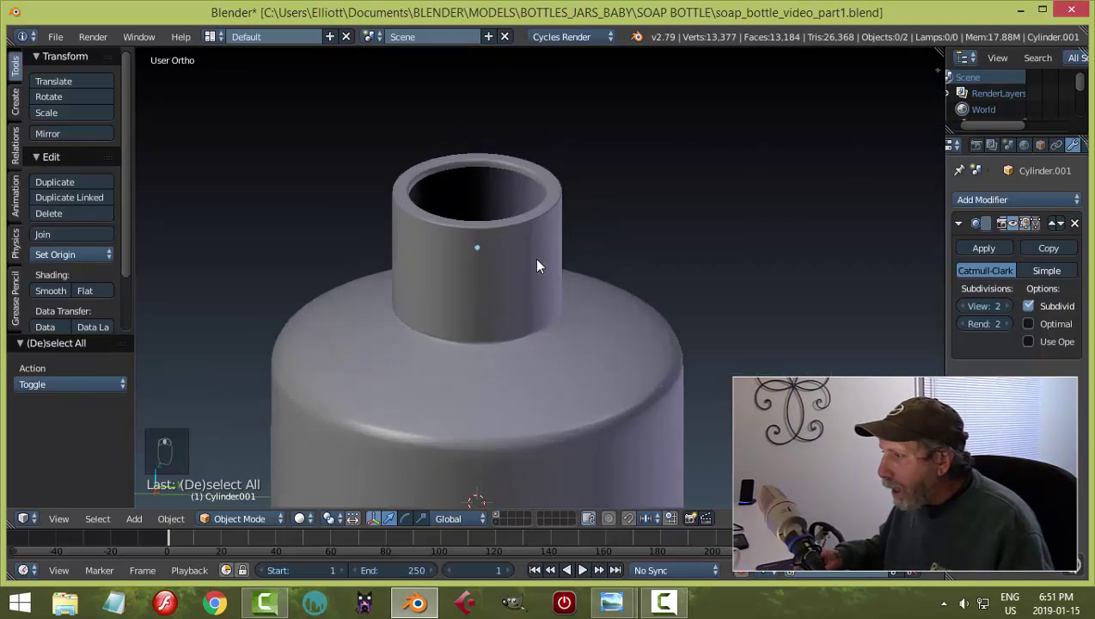
pyautogui.scroll(1, 527, 256)
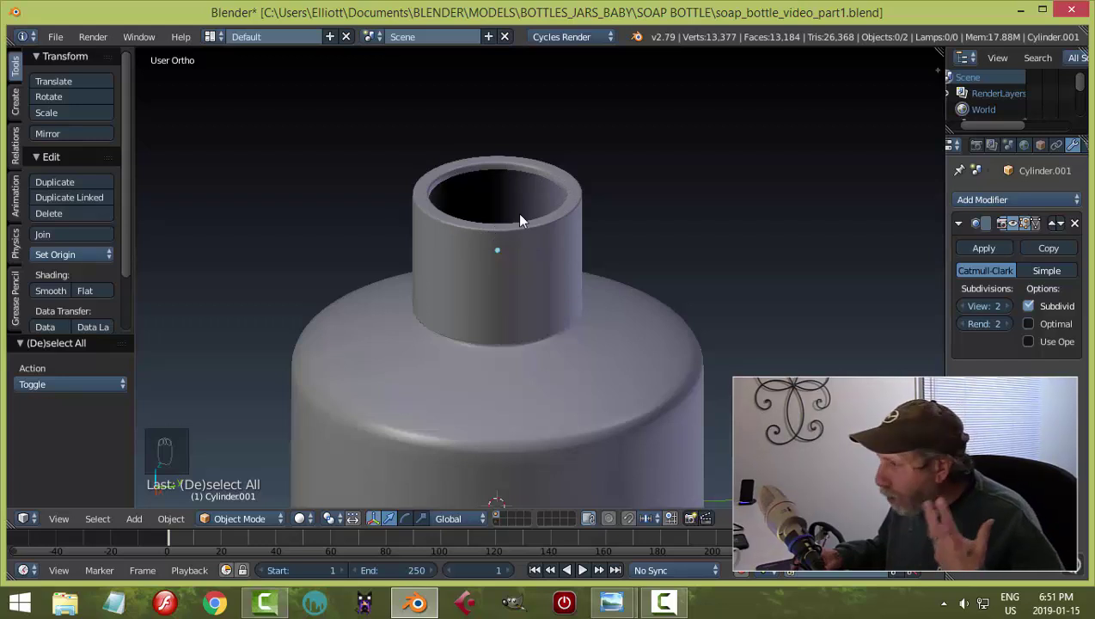
pyautogui.press('KP_3')
pyautogui.keyDown('shift'); pyautogui.moveTo(576, 163); pyautogui.dragTo(547, 274, button='middle'); pyautogui.keyUp('shift')
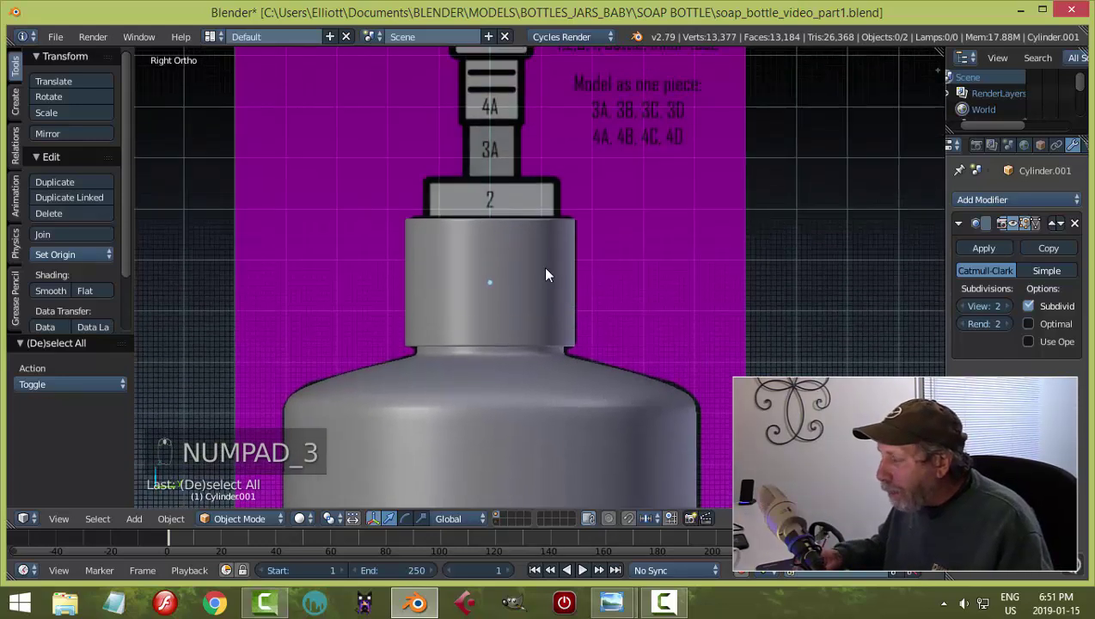
pyautogui.scroll(3, 547, 274)
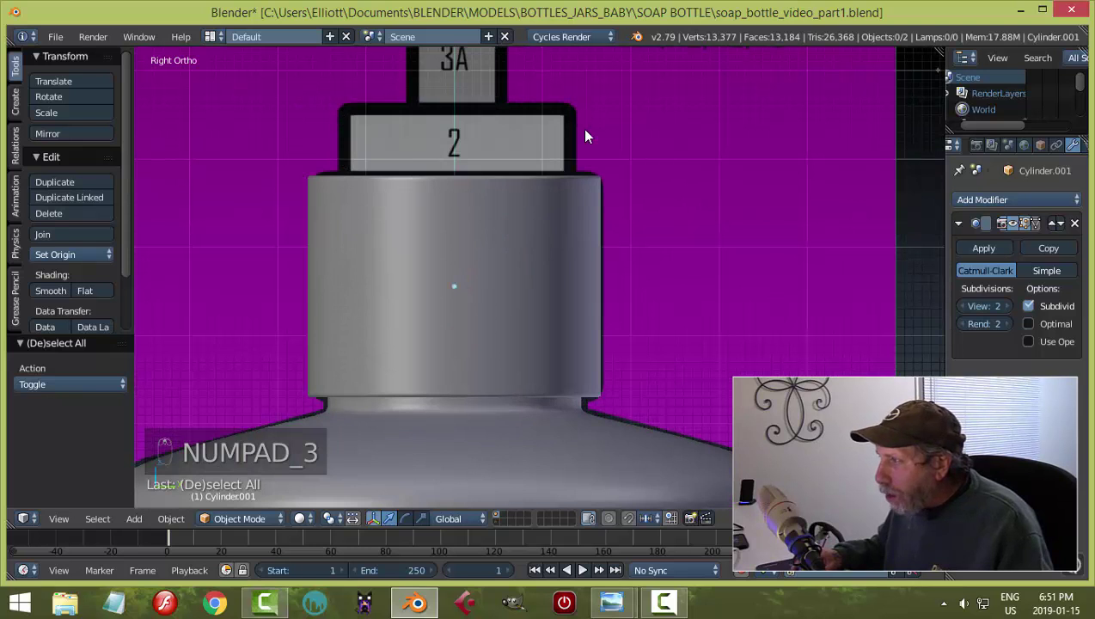
pyautogui.moveTo(559, 232); pyautogui.dragTo(367, 261, button='middle')
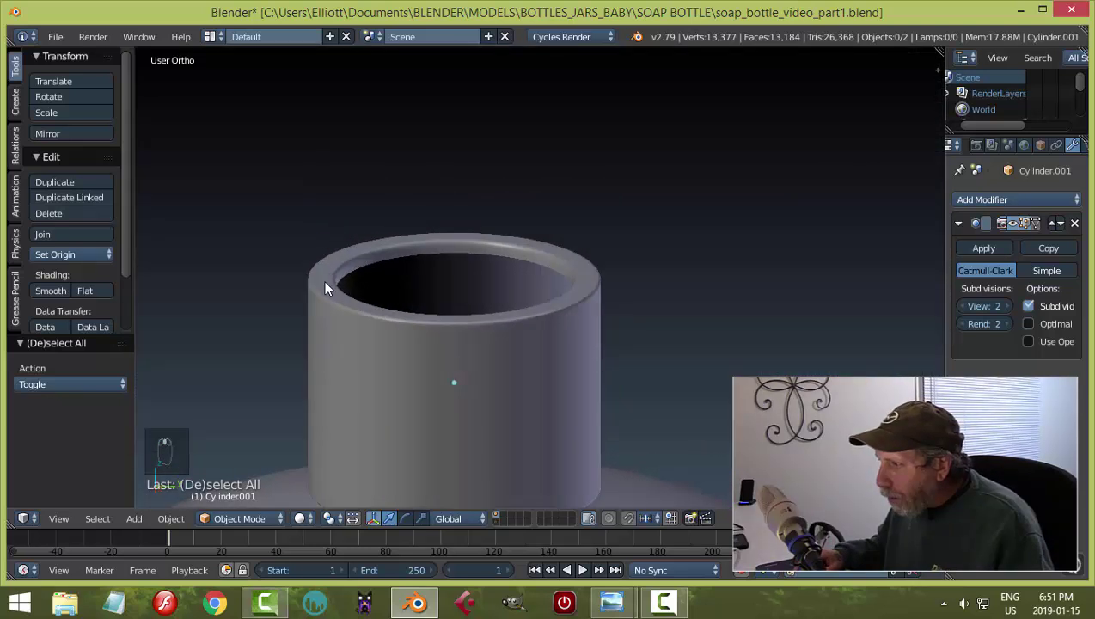
pyautogui.press('KP_3')
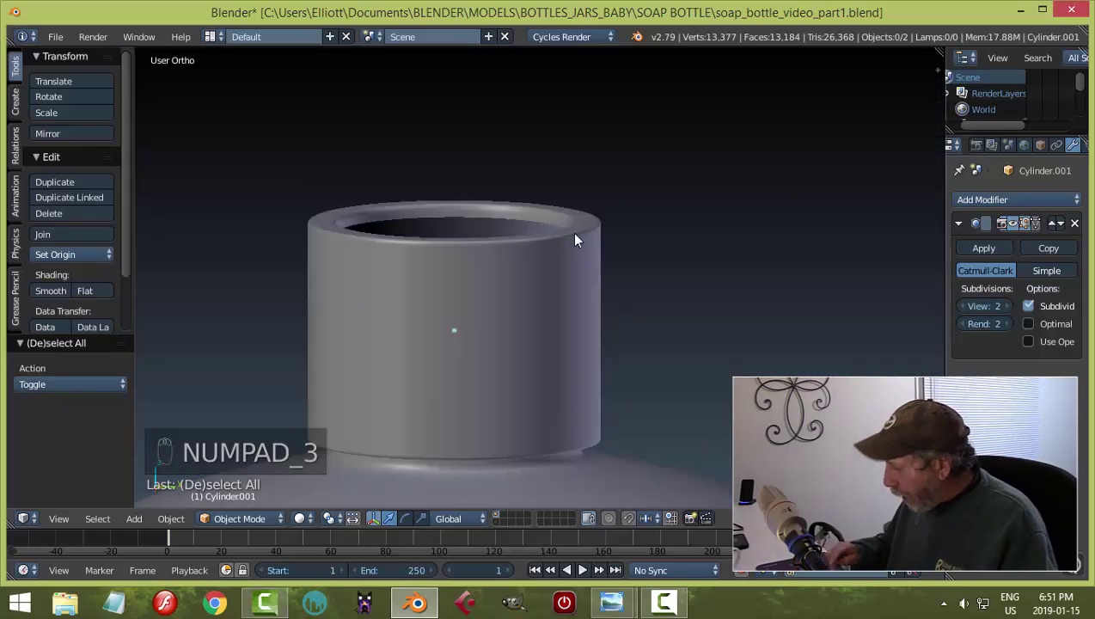
pyautogui.moveTo(481, 107); pyautogui.dragTo(531, 343, button='middle')
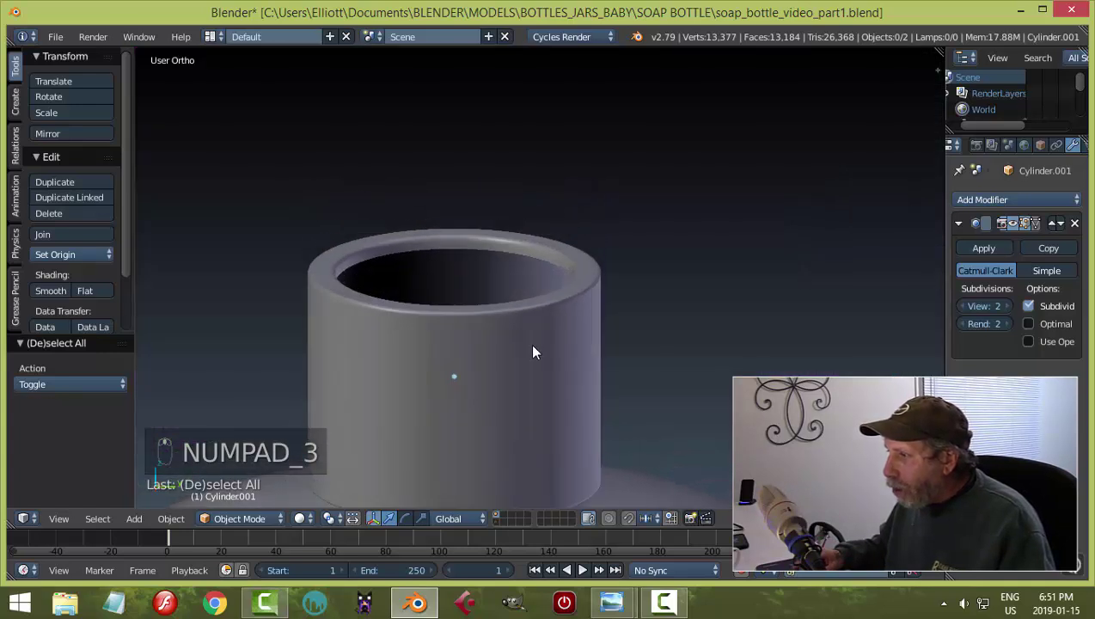
# Open the cap in Edit Mode, clear the mesh selection and switch to edge selection for working on its top rim.
pyautogui.rightClick(531, 343)
pyautogui.press('Tab')
pyautogui.click(690, 336)
pyautogui.scroll(2, 569, 335)
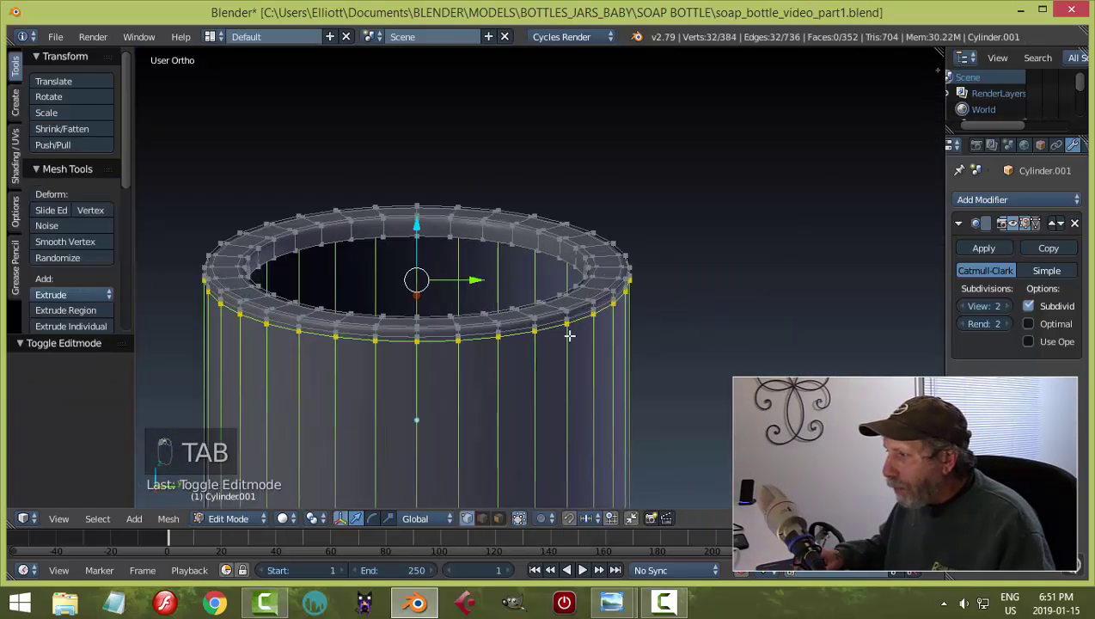
pyautogui.press('a')
pyautogui.press('a')
pyautogui.scroll(2, 602, 340)
pyautogui.moveTo(359, 212); pyautogui.dragTo(395, 241, button='middle')
pyautogui.hotkey('ctrl', 'Tab')
pyautogui.click(395, 258)
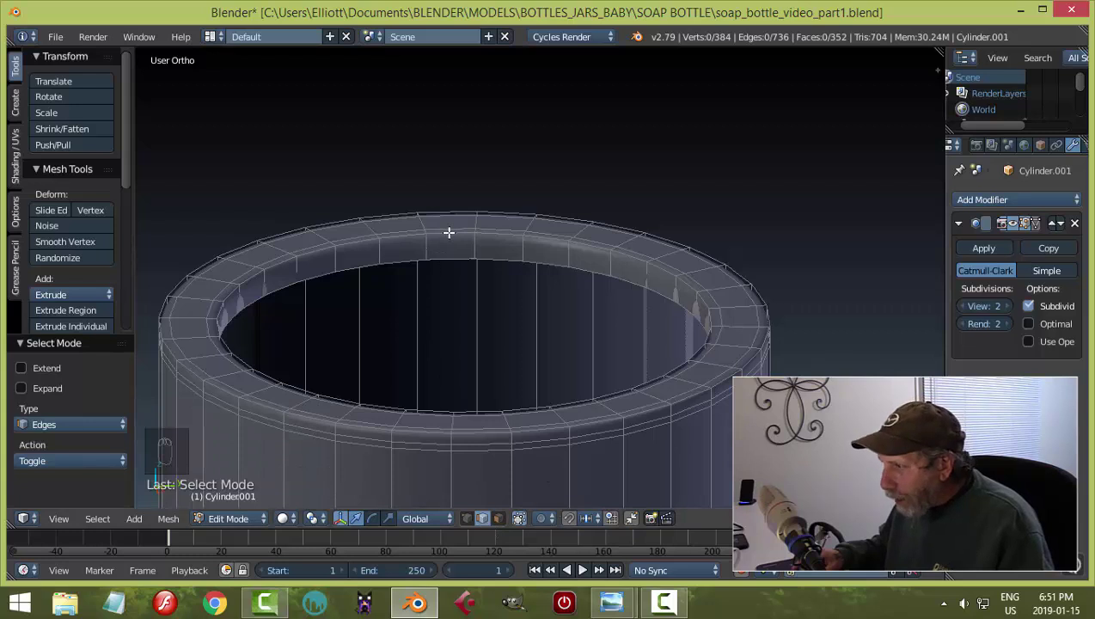
# Duplicate the edge loop along the inner rim of the neck cylinder and raise the copy about 0.341 along Z.
pyautogui.keyDown('alt'); pyautogui.rightClick(449, 232); pyautogui.keyUp('alt')
pyautogui.scroll(-2, 507, 301)
pyautogui.moveTo(507, 300); pyautogui.dragTo(582, 362, button='middle')
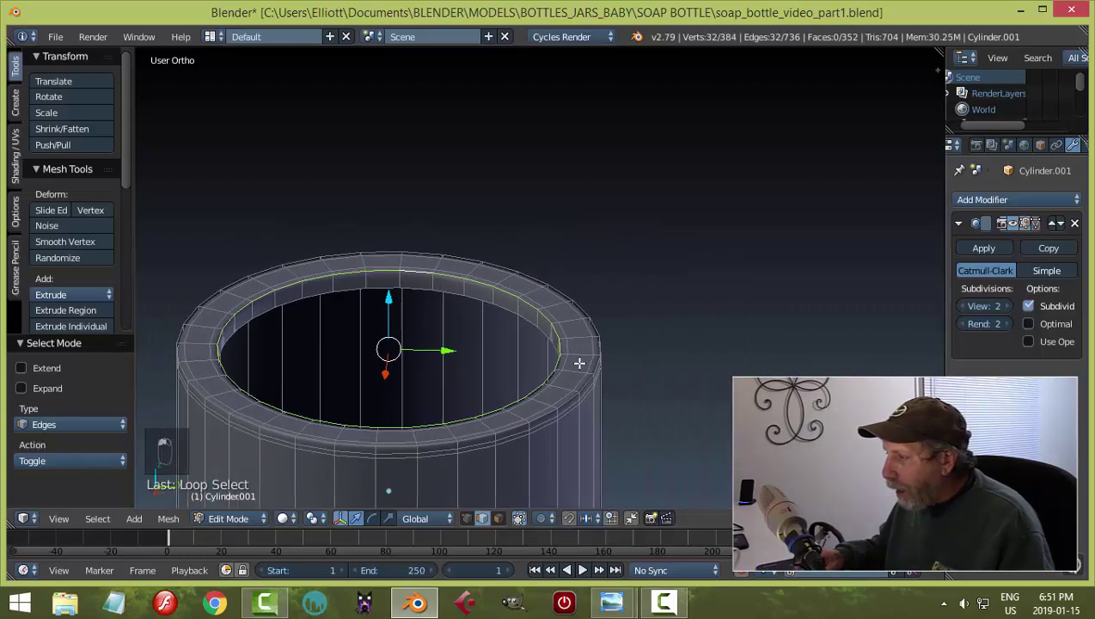
pyautogui.moveTo(482, 367); pyautogui.dragTo(471, 341, button='middle')
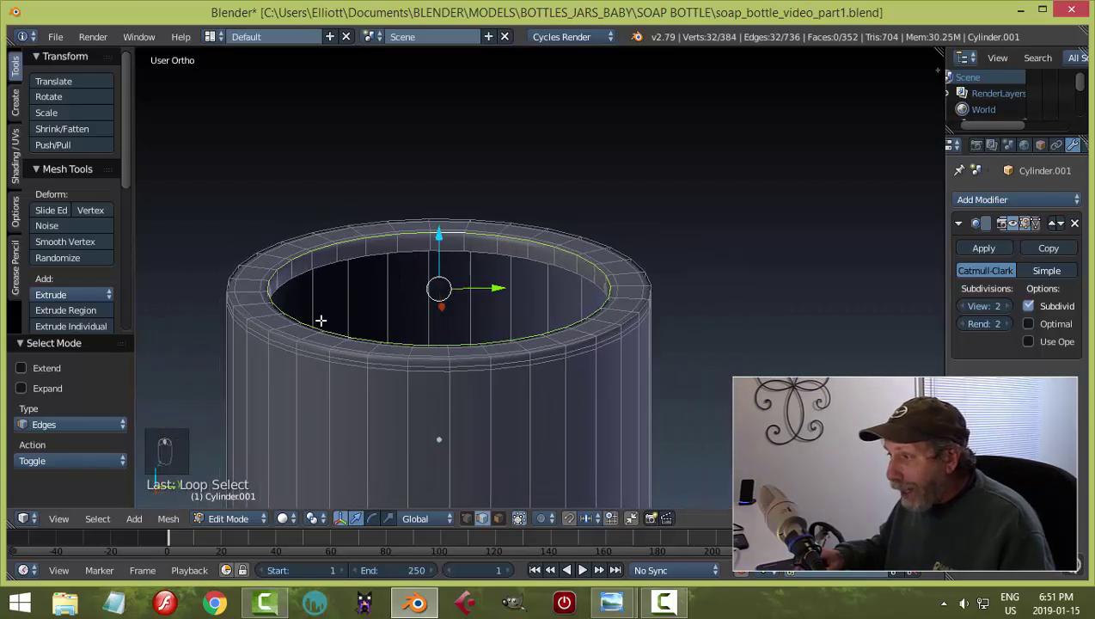
pyautogui.moveTo(588, 327); pyautogui.dragTo(633, 332, button='middle')
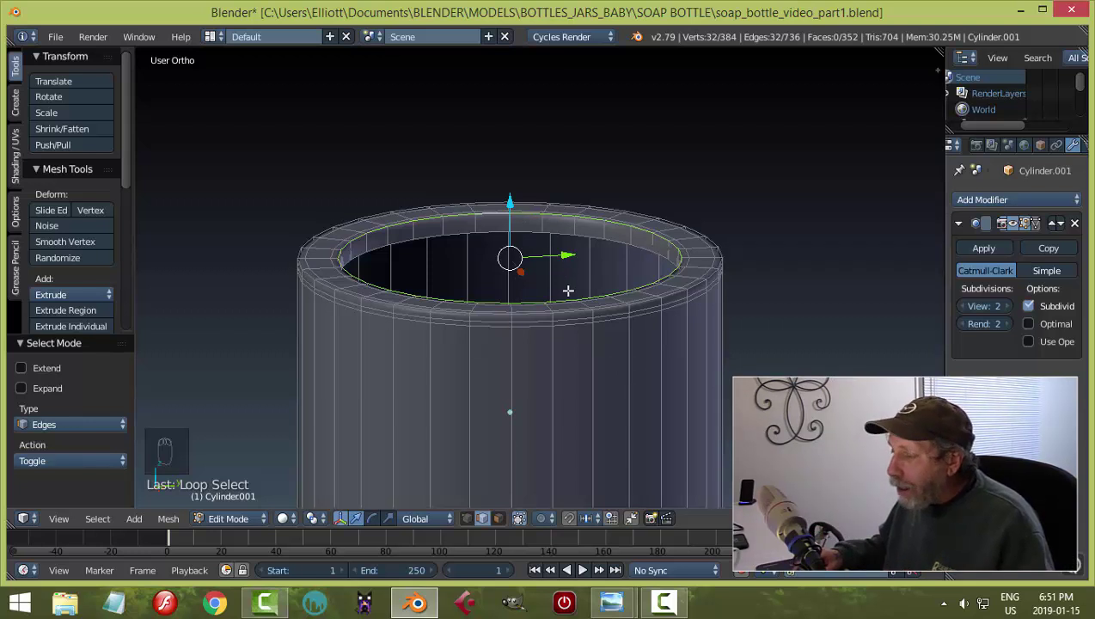
pyautogui.hotkey('shift', 'd')
pyautogui.click(611, 368)
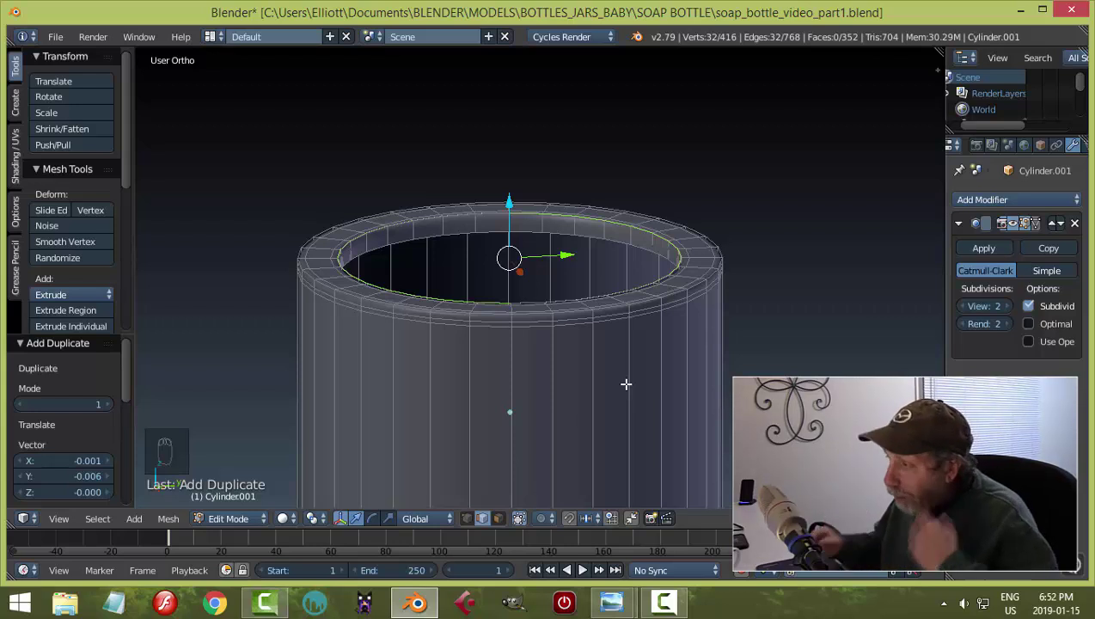
pyautogui.moveTo(515, 205); pyautogui.dragTo(523, 165)
pyautogui.moveTo(687, 295)
pyautogui.mouseDown(button='middle')
pyautogui.moveTo(655, 309)
pyautogui.moveTo(676, 287)
pyautogui.mouseUp(button='middle')
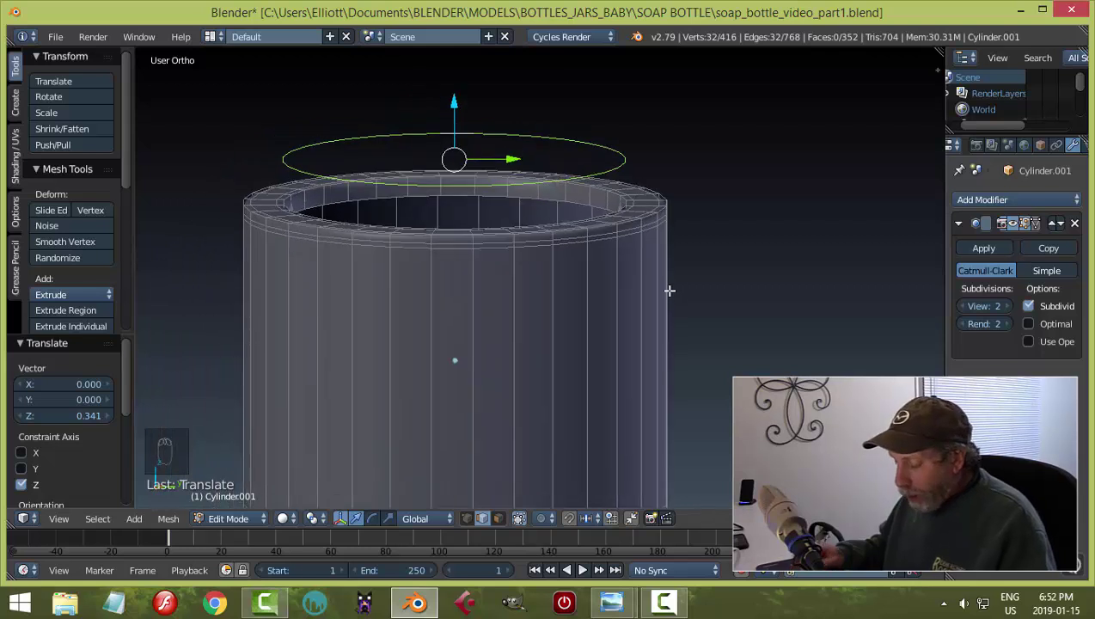
# Separate the duplicated edge ring into its own object and return to Object Mode.
pyautogui.press('p')
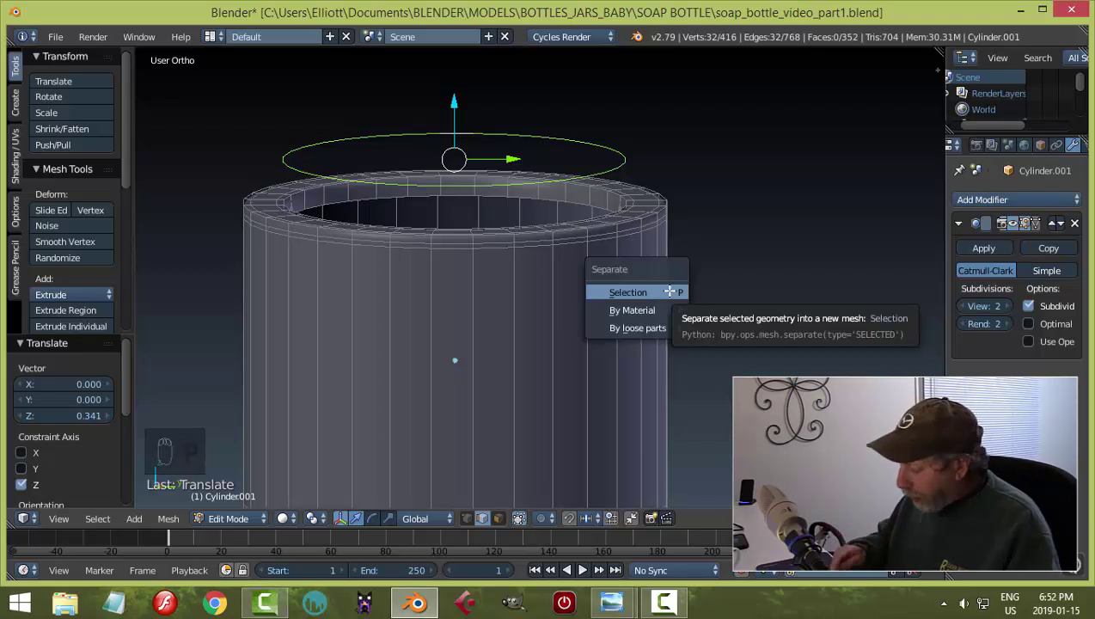
pyautogui.click(670, 292)
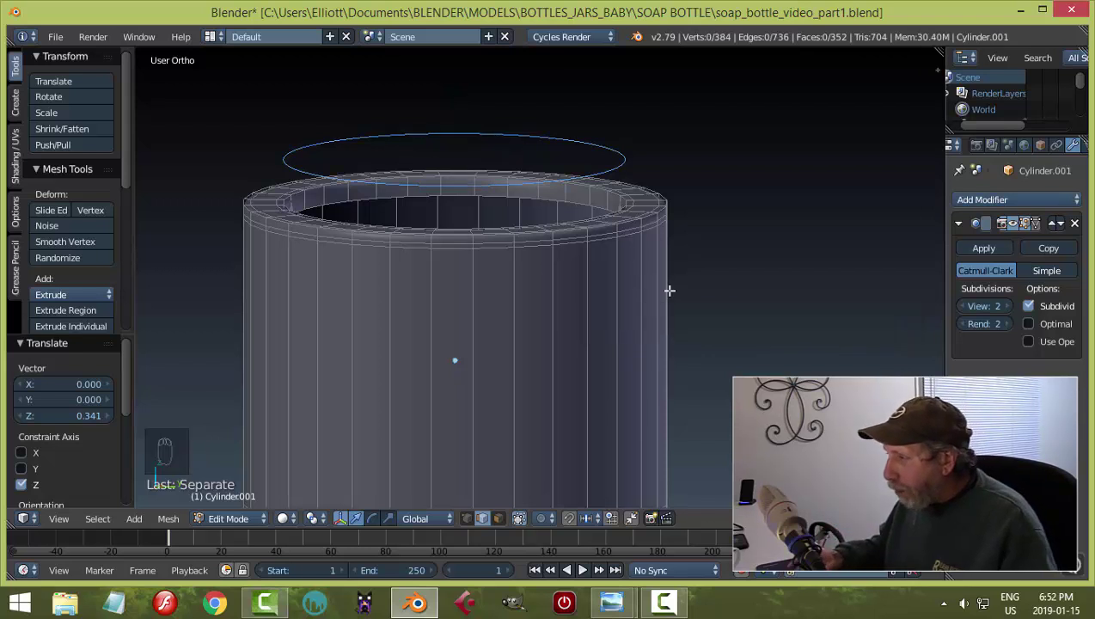
pyautogui.press('Tab')
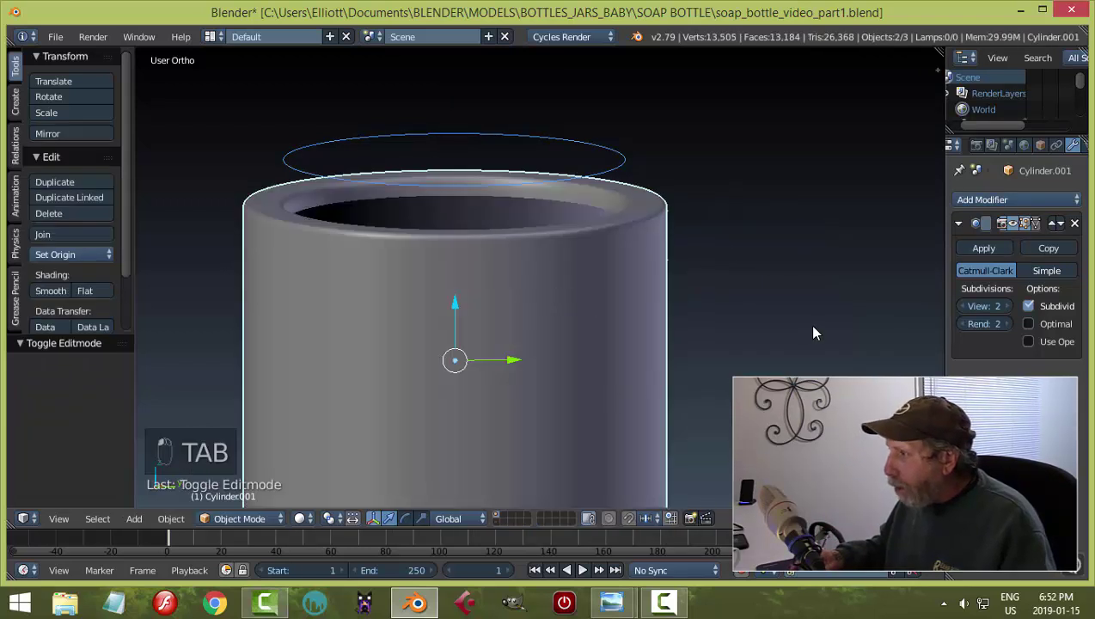
pyautogui.press('a')
pyautogui.press('a')
pyautogui.rightClick(623, 340)
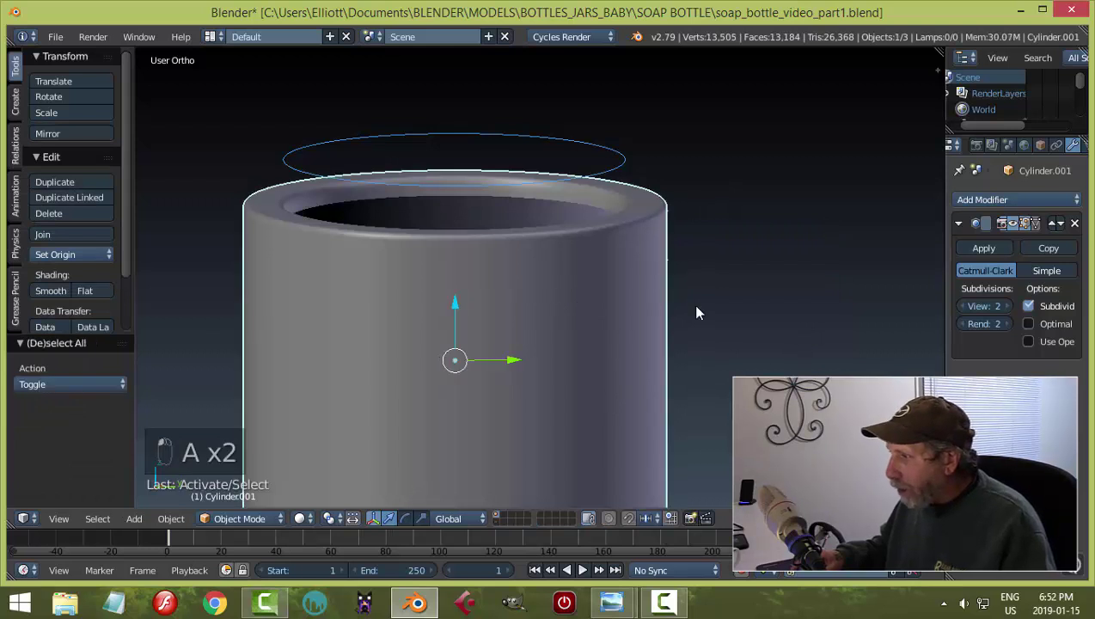
pyautogui.moveTo(456, 304); pyautogui.dragTo(459, 263)
pyautogui.hotkey('ctrl', 'z')
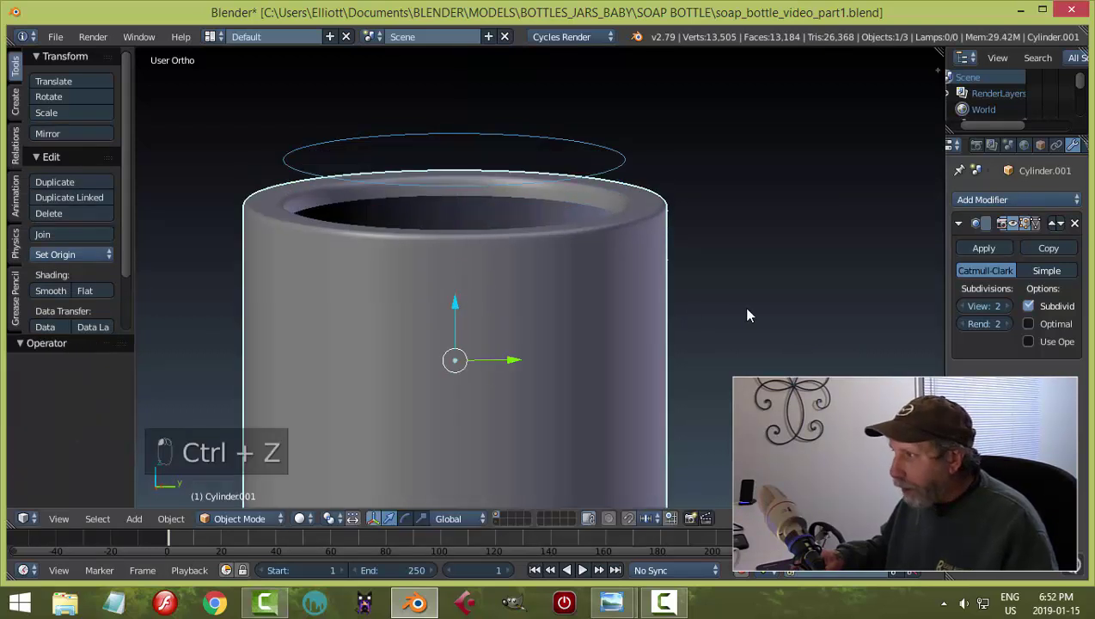
# Select the separated ring object and raise it about 0.12 along Z above the cylinder.
pyautogui.rightClick(608, 171)
pyautogui.moveTo(773, 254); pyautogui.dragTo(600, 330, button='middle')
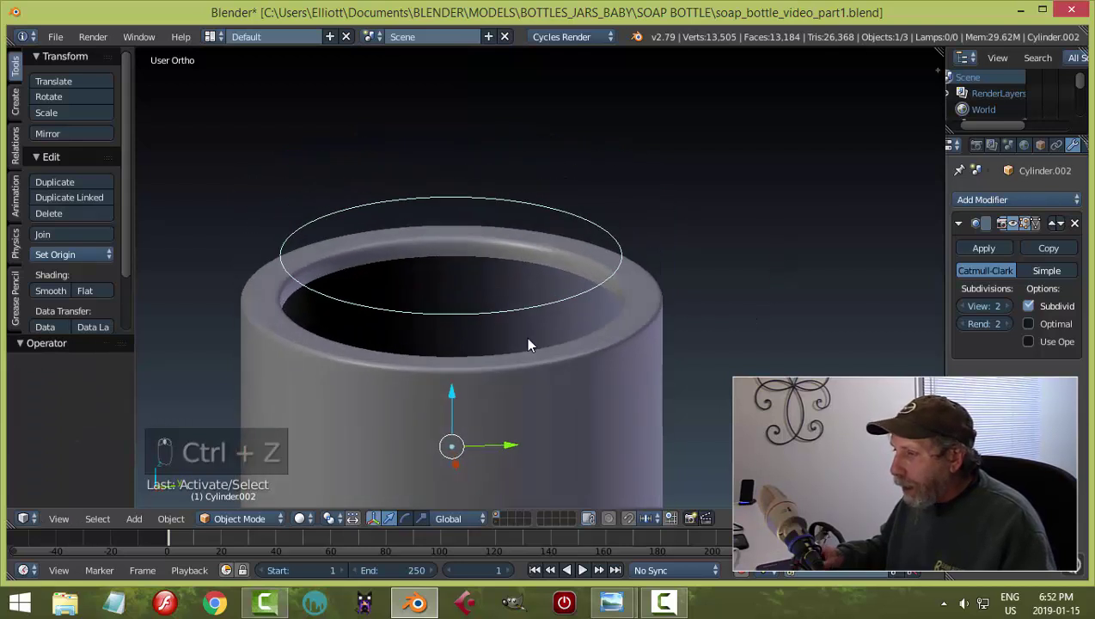
pyautogui.moveTo(612, 386)
pyautogui.mouseDown(button='middle')
pyautogui.moveTo(619, 350)
pyautogui.moveTo(623, 383)
pyautogui.mouseUp(button='middle')
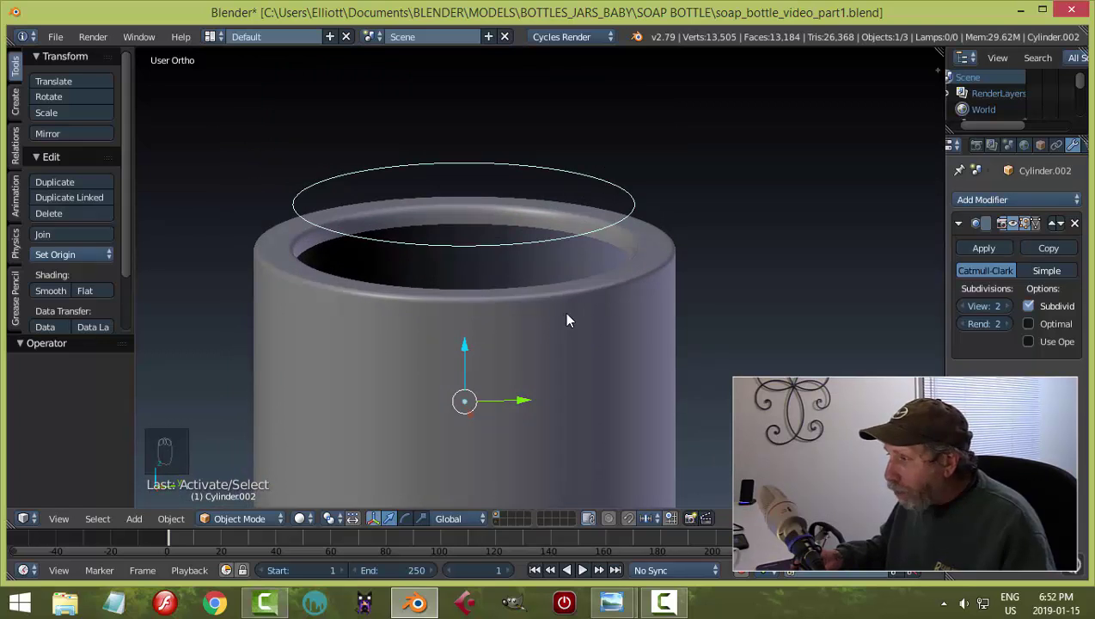
pyautogui.moveTo(567, 319); pyautogui.dragTo(602, 343, button='middle')
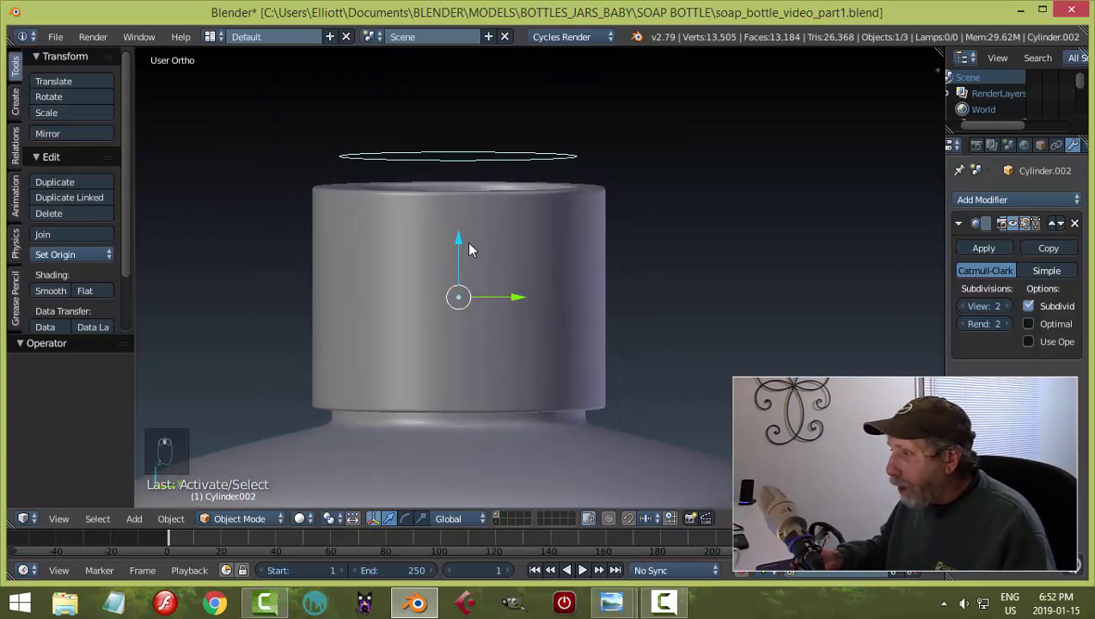
pyautogui.moveTo(461, 241)
pyautogui.mouseDown()
pyautogui.moveTo(460, 231)
pyautogui.moveTo(465, 260)
pyautogui.moveTo(464, 248)
pyautogui.mouseUp()
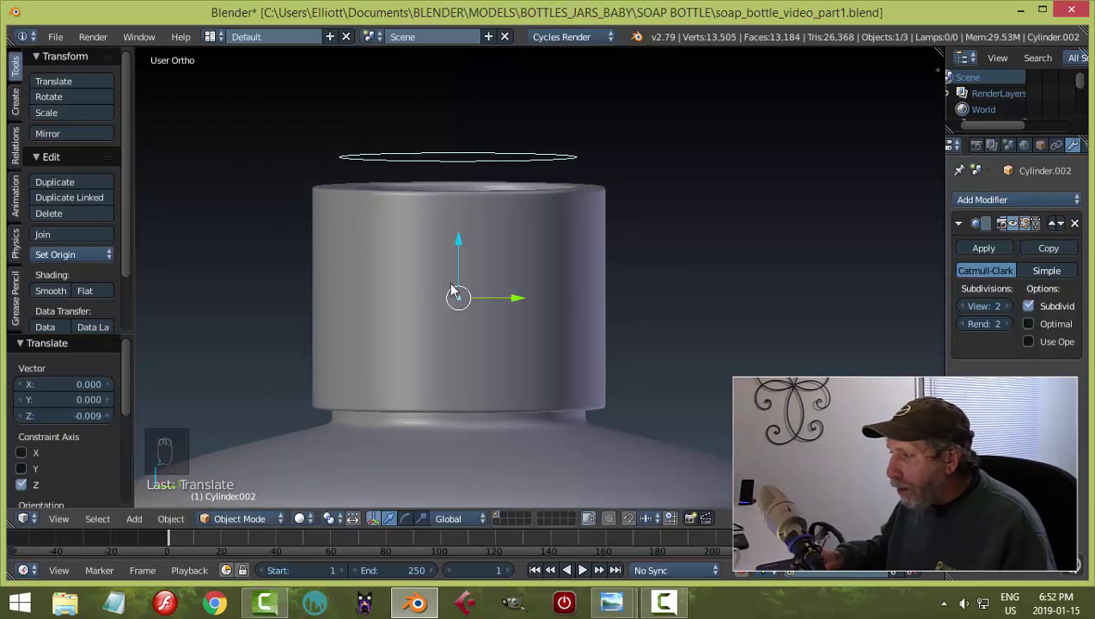
pyautogui.rightClick(461, 156)
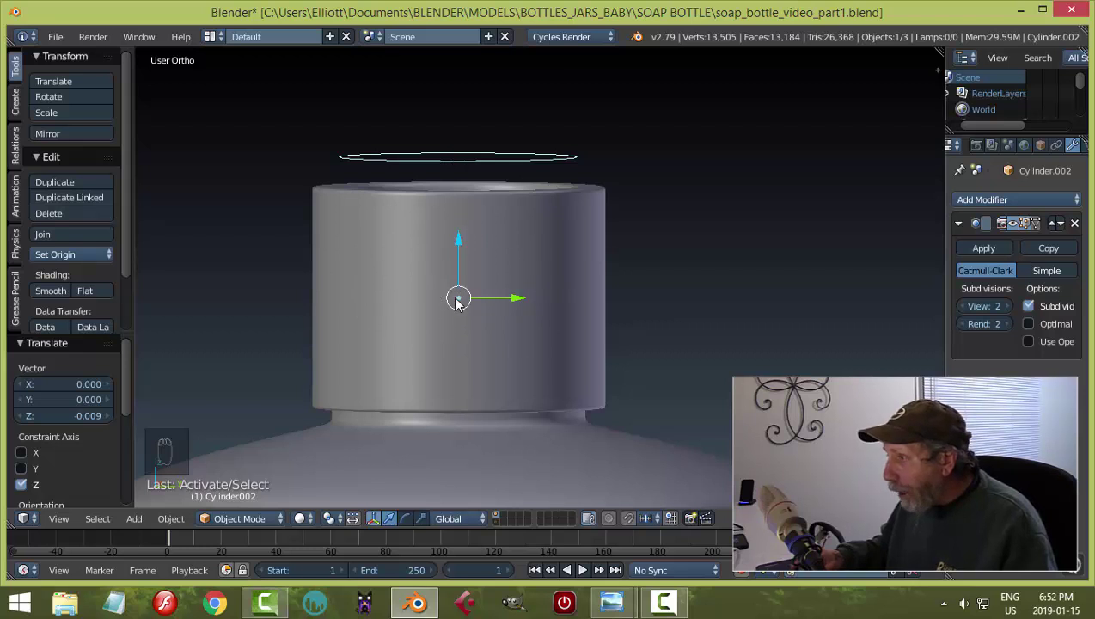
pyautogui.moveTo(500, 186); pyautogui.dragTo(626, 247, button='middle')
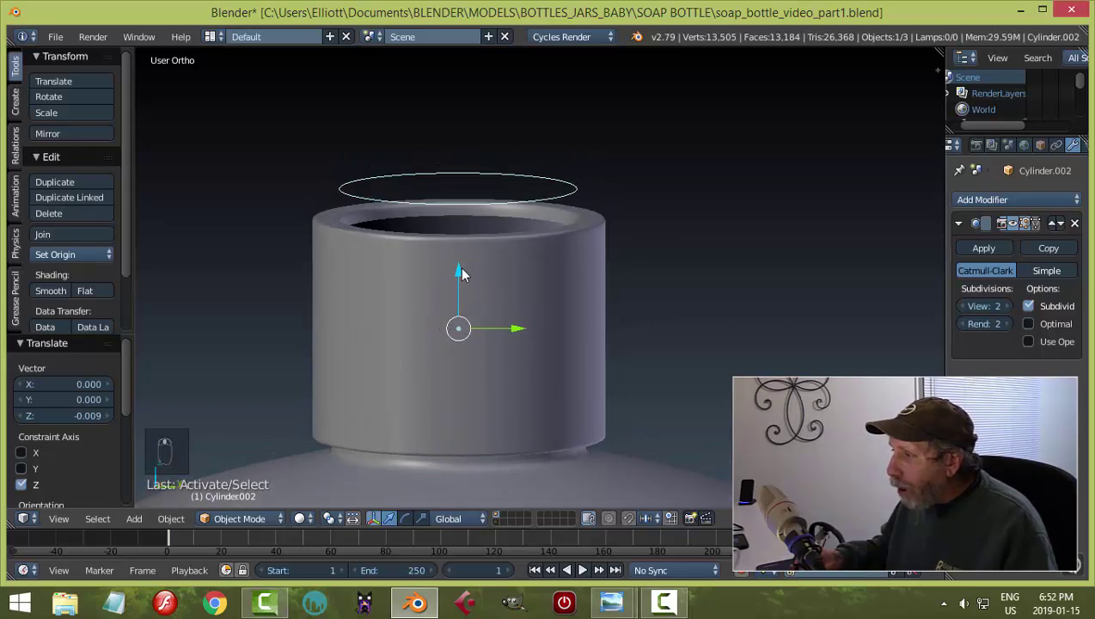
pyautogui.moveTo(461, 273); pyautogui.dragTo(506, 258)
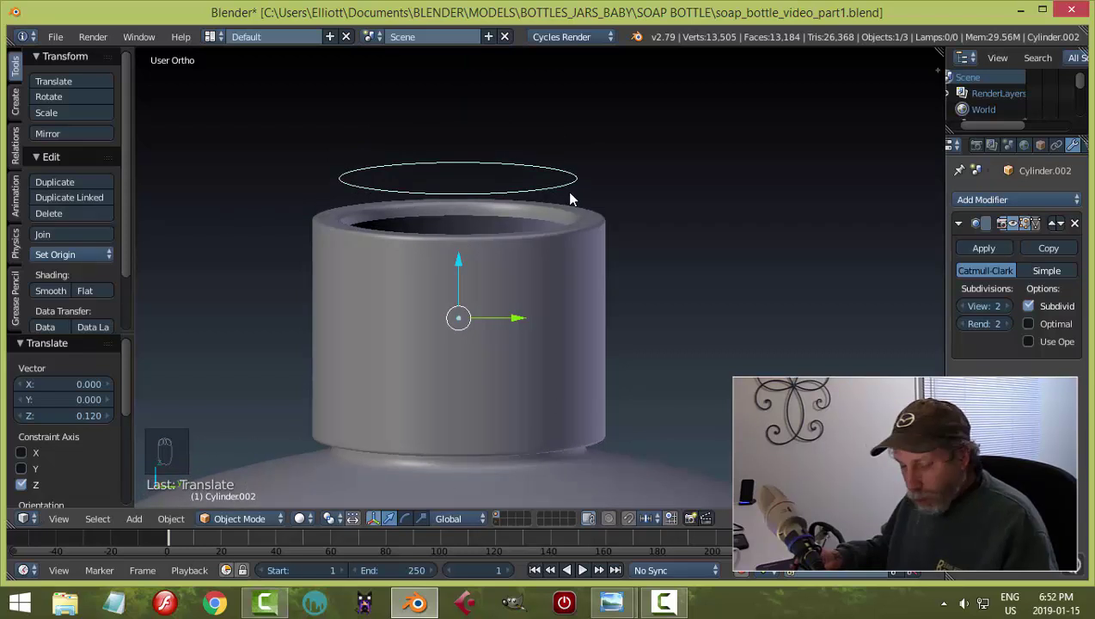
# Set the ring object's origin to its geometry.
pyautogui.press('a')
pyautogui.rightClick(494, 197)
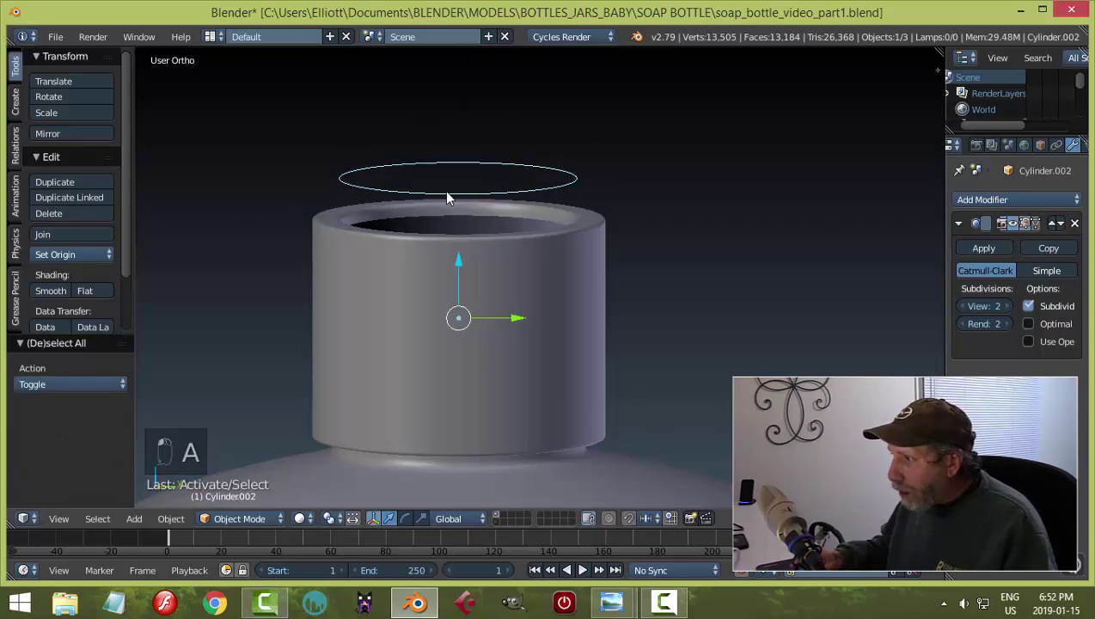
pyautogui.click(73, 254)
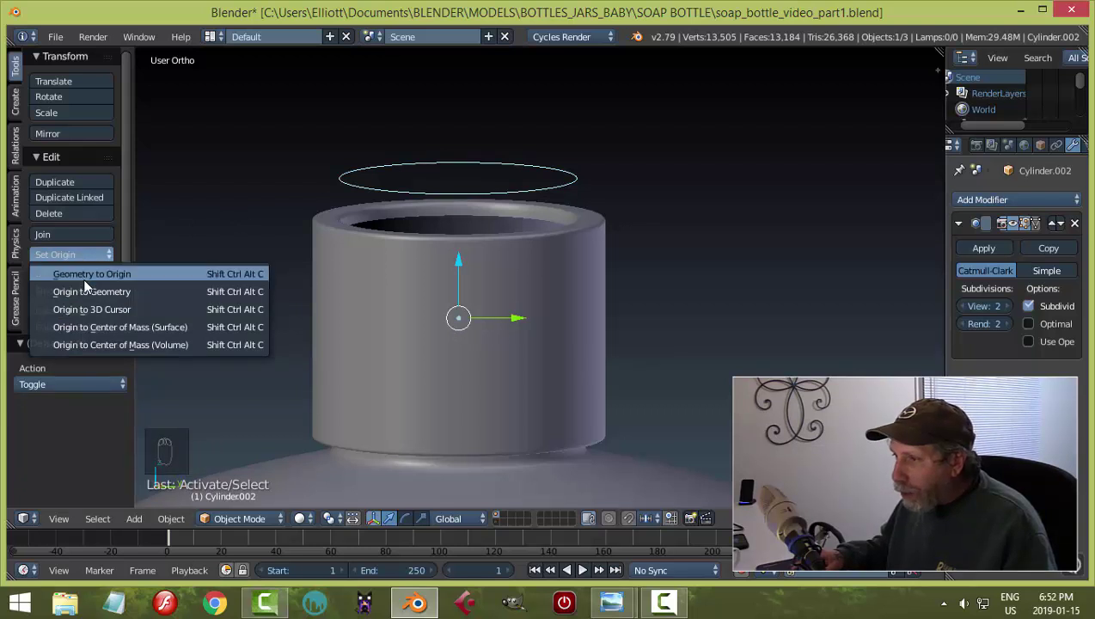
pyautogui.click(91, 291)
pyautogui.moveTo(577, 250)
pyautogui.mouseDown(button='middle')
pyautogui.moveTo(577, 223)
pyautogui.moveTo(571, 283)
pyautogui.moveTo(577, 259)
pyautogui.mouseUp(button='middle')
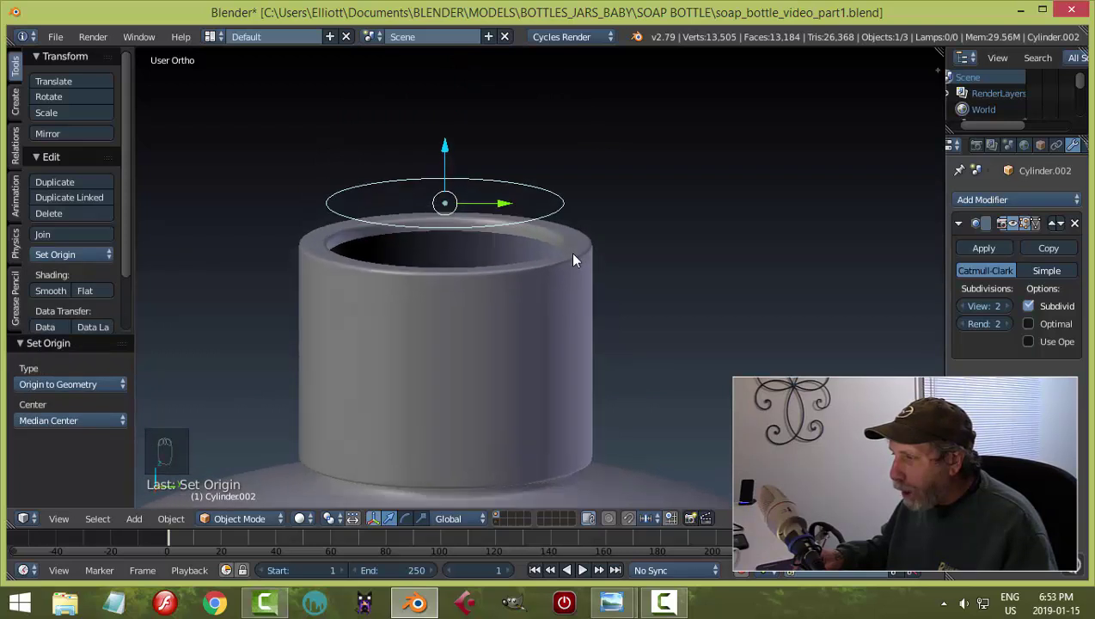
# Lower the ring about 0.454 along Z to the cylinder's top, then raise it about 0.082 against the side reference.
pyautogui.click(441, 346)
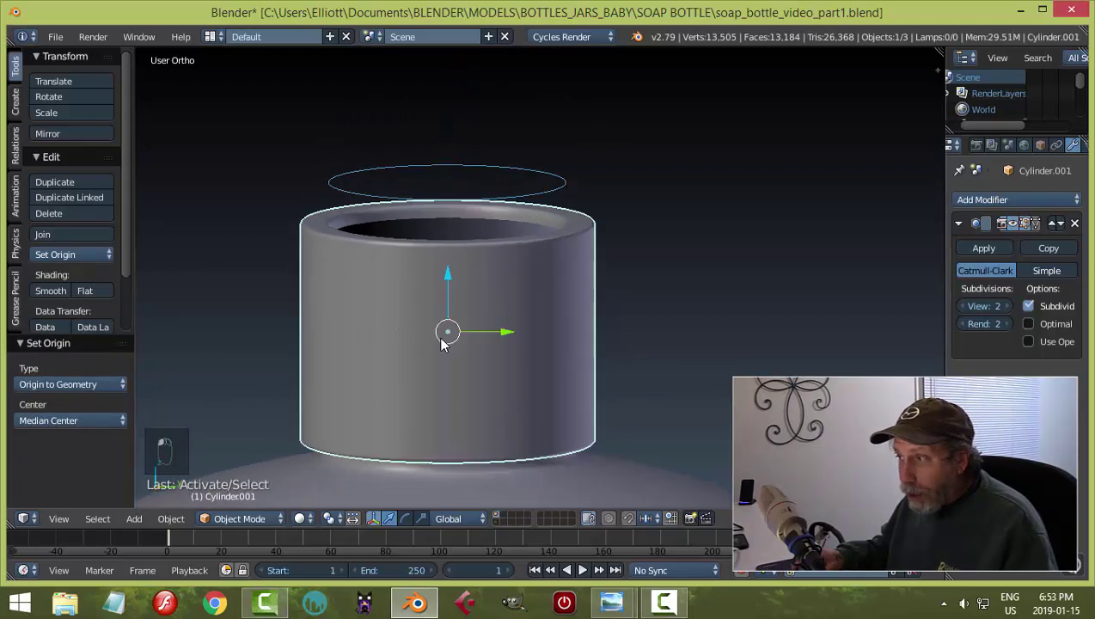
pyautogui.click(534, 196)
pyautogui.moveTo(611, 244); pyautogui.dragTo(477, 159, button='middle')
pyautogui.moveTo(462, 139); pyautogui.dragTo(474, 180)
pyautogui.press('KP_3')
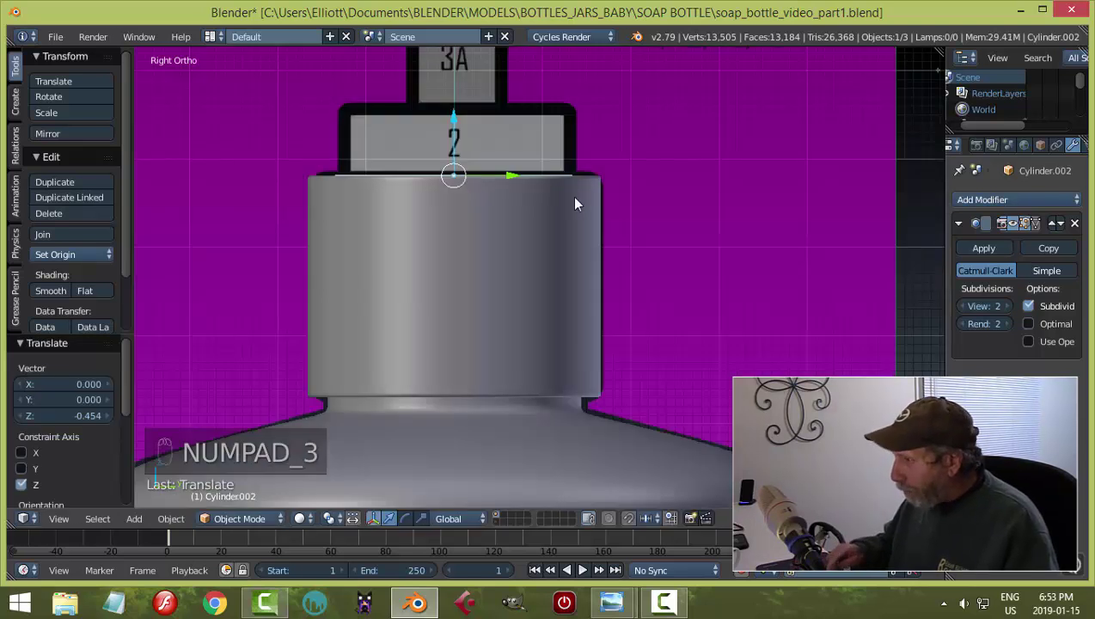
pyautogui.scroll(2, 574, 203)
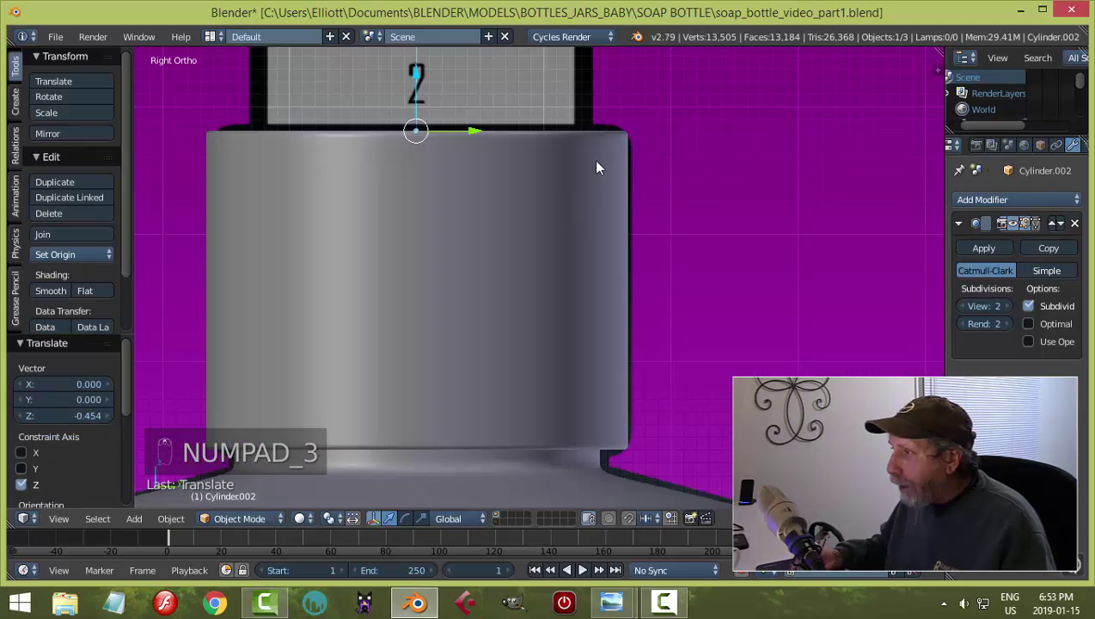
pyautogui.moveTo(418, 123); pyautogui.dragTo(424, 117)
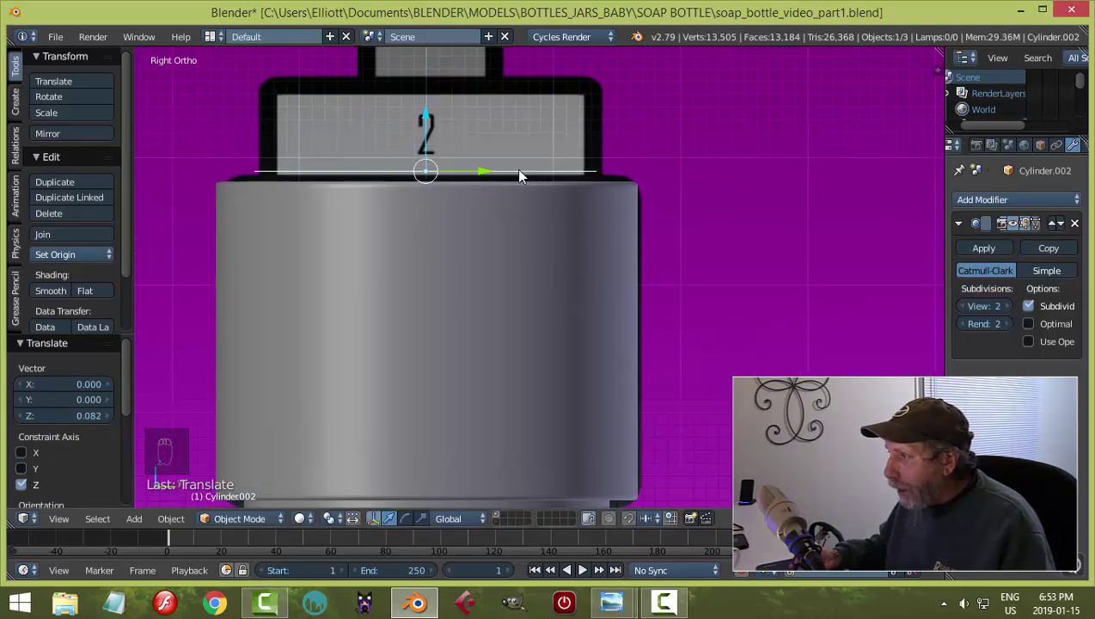
# Fine-tune the ring's height at the rim, moving it about 0.092 down and 0.077 back up along Z.
pyautogui.scroll(-2, 643, 198)
pyautogui.moveTo(643, 212); pyautogui.dragTo(649, 233, button='middle')
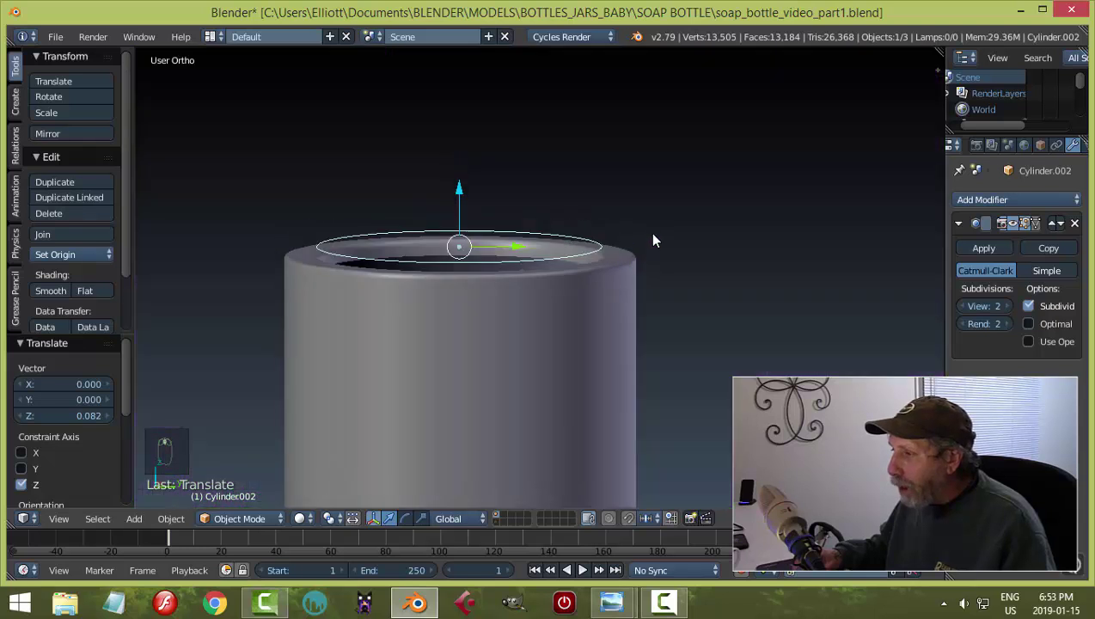
pyautogui.scroll(1, 477, 189)
pyautogui.moveTo(460, 193); pyautogui.dragTo(464, 206)
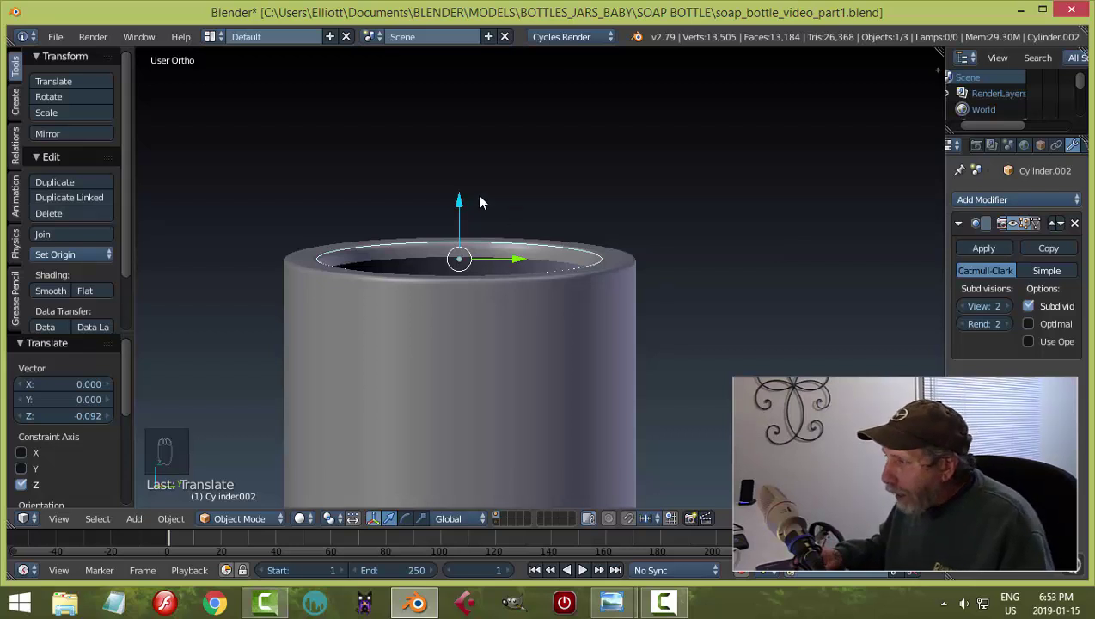
pyautogui.moveTo(463, 204); pyautogui.dragTo(461, 191)
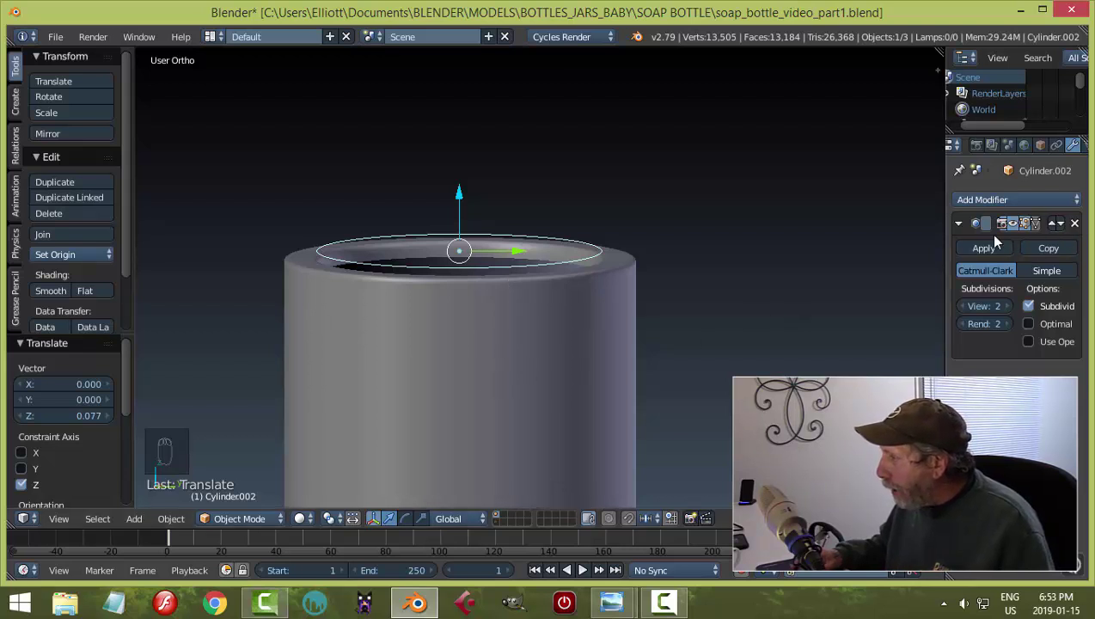
# Remove the Subsurf modifier from the ring object and shade it flat.
pyautogui.rightClick(503, 363)
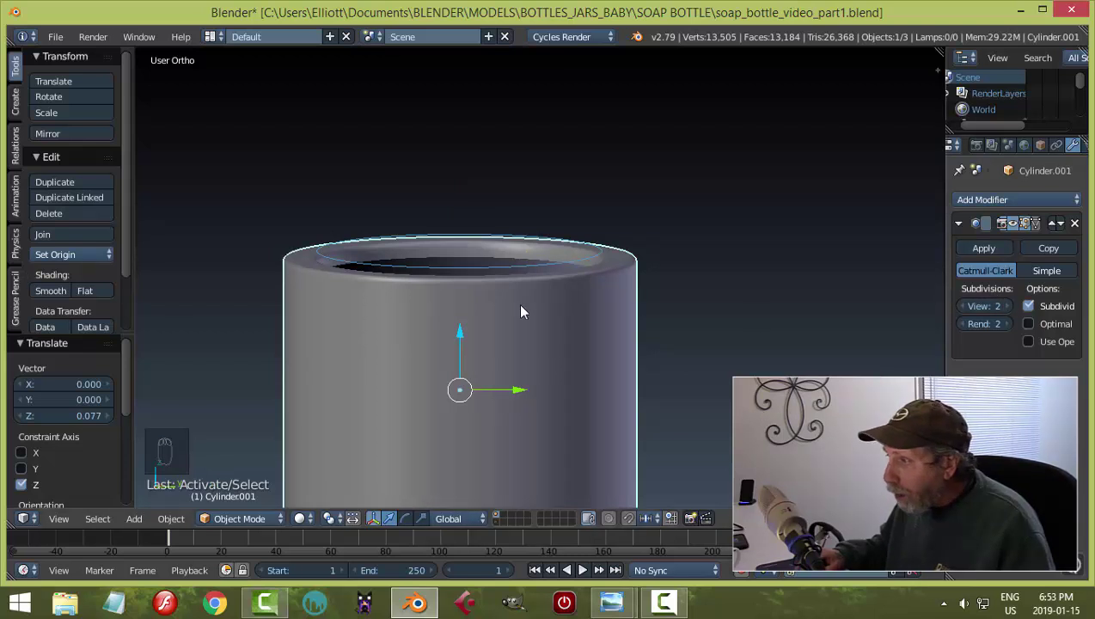
pyautogui.rightClick(554, 268)
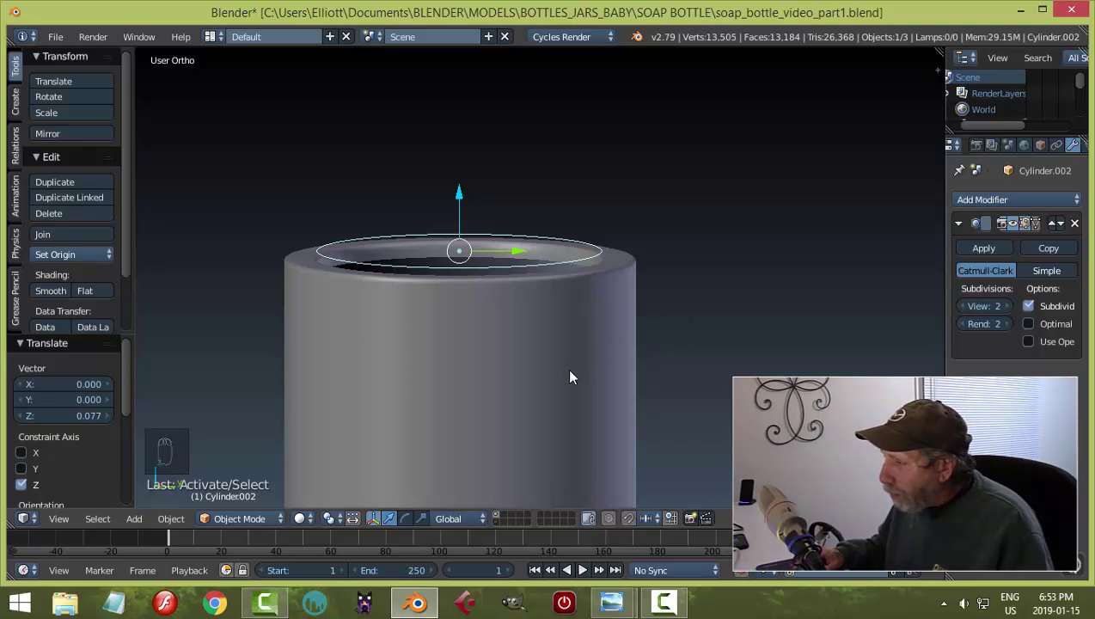
pyautogui.click(1075, 223)
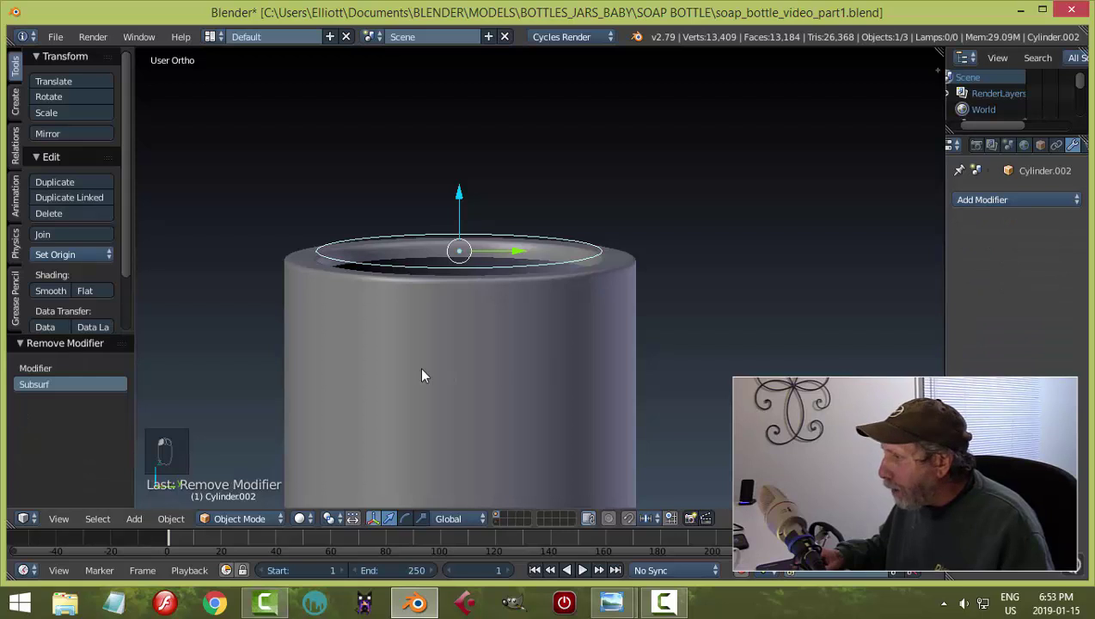
pyautogui.click(84, 291)
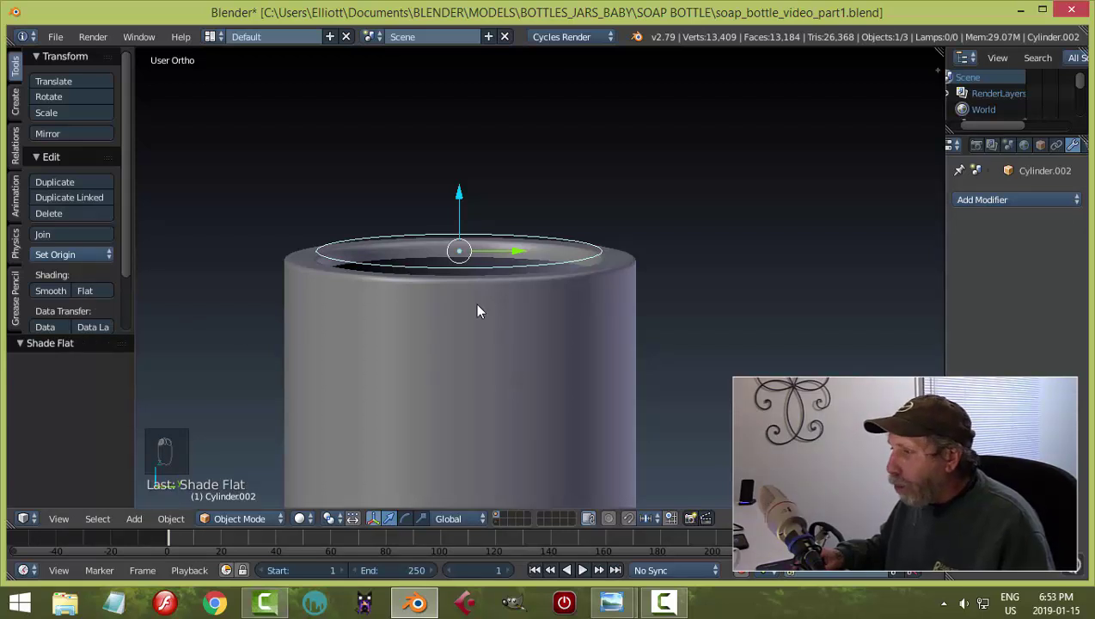
# In Edit Mode, select all of the ring's geometry and lower it about 0.095 along Z to the cylinder's top edge.
pyautogui.press('Tab')
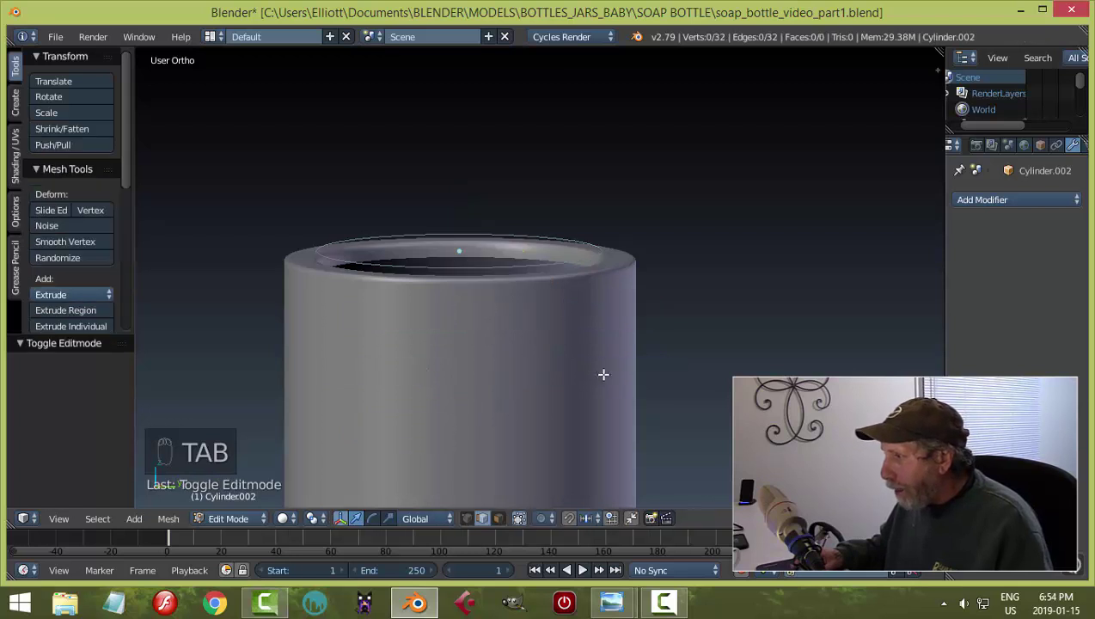
pyautogui.press('a')
pyautogui.press('a')
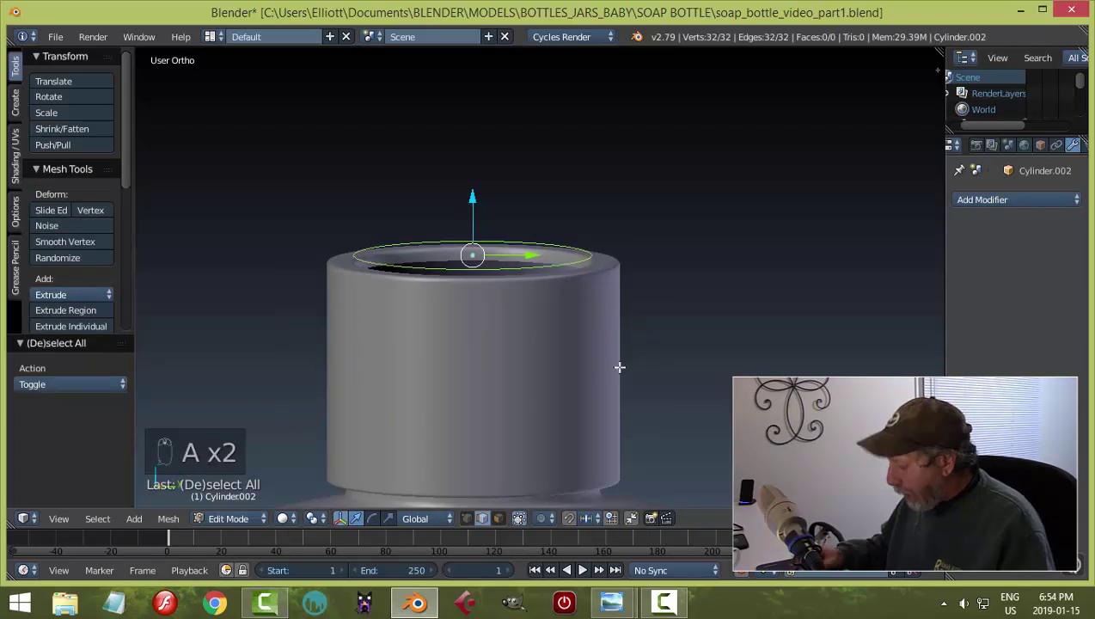
pyautogui.press('KP_3')
pyautogui.scroll(2, 468, 190)
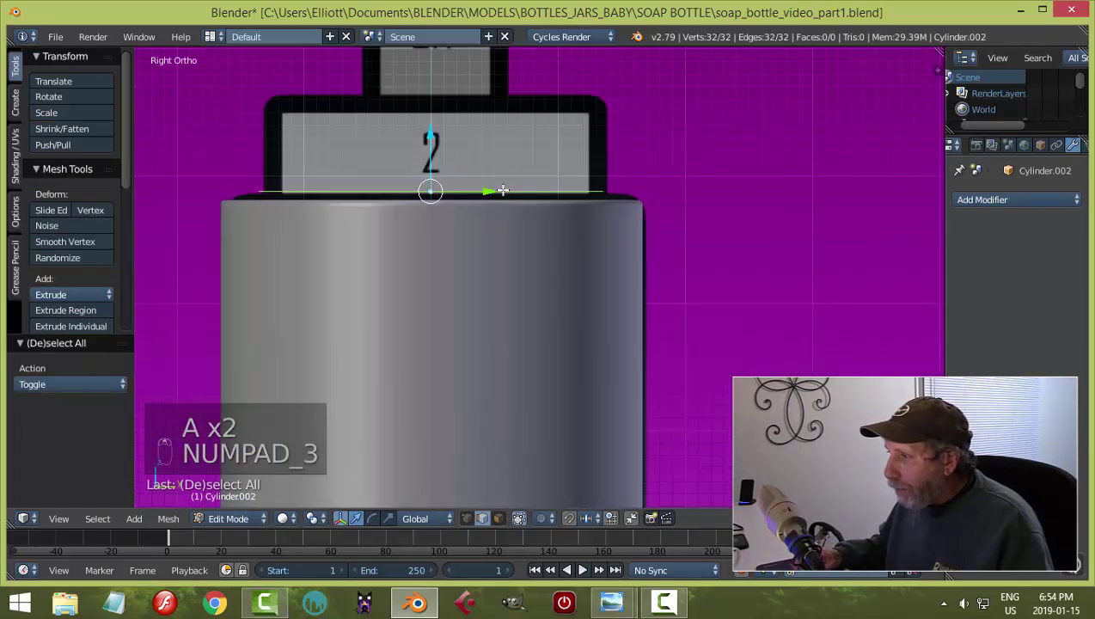
pyautogui.moveTo(431, 139); pyautogui.dragTo(431, 151)
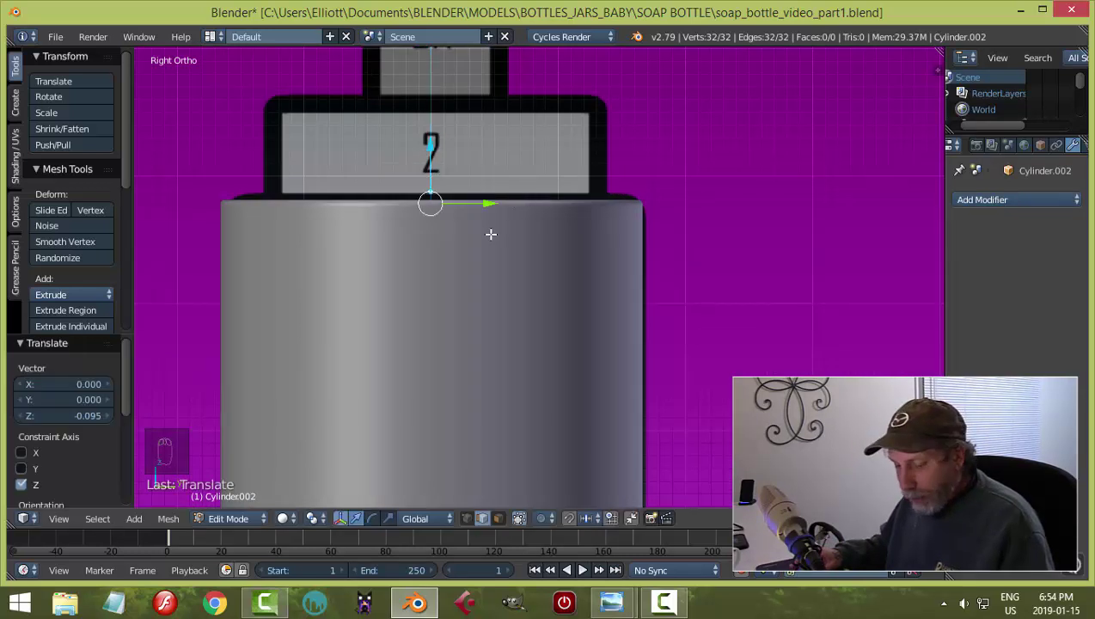
# Extrude the ring upward about 0.868 along Z to the top edge of section 2 in the side reference, and leave Edit Mode.
pyautogui.press('e')
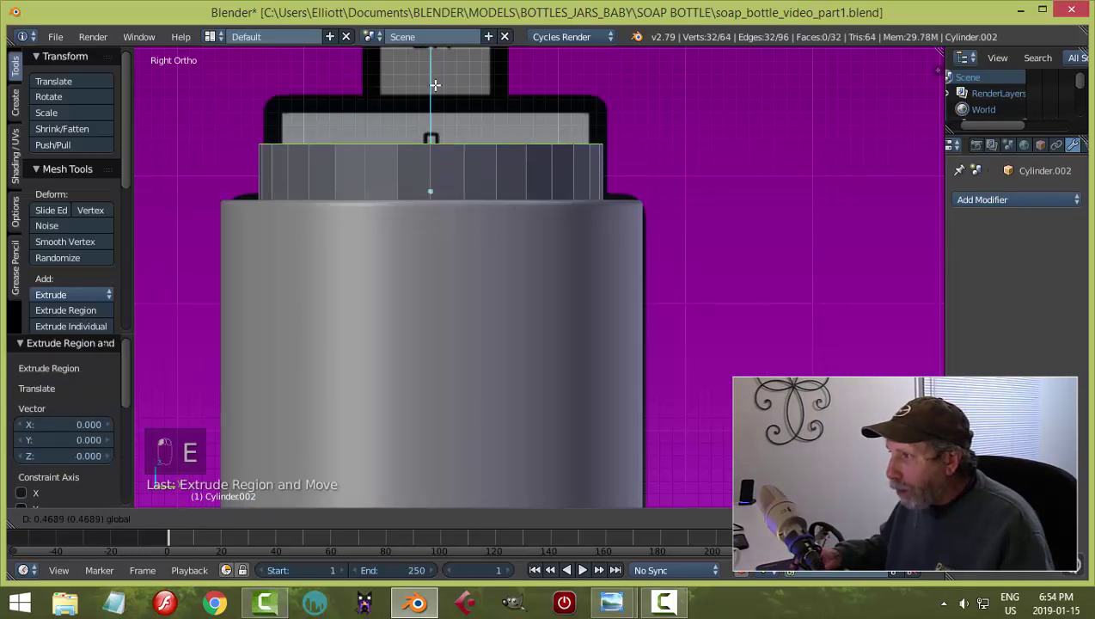
pyautogui.click(449, 496)
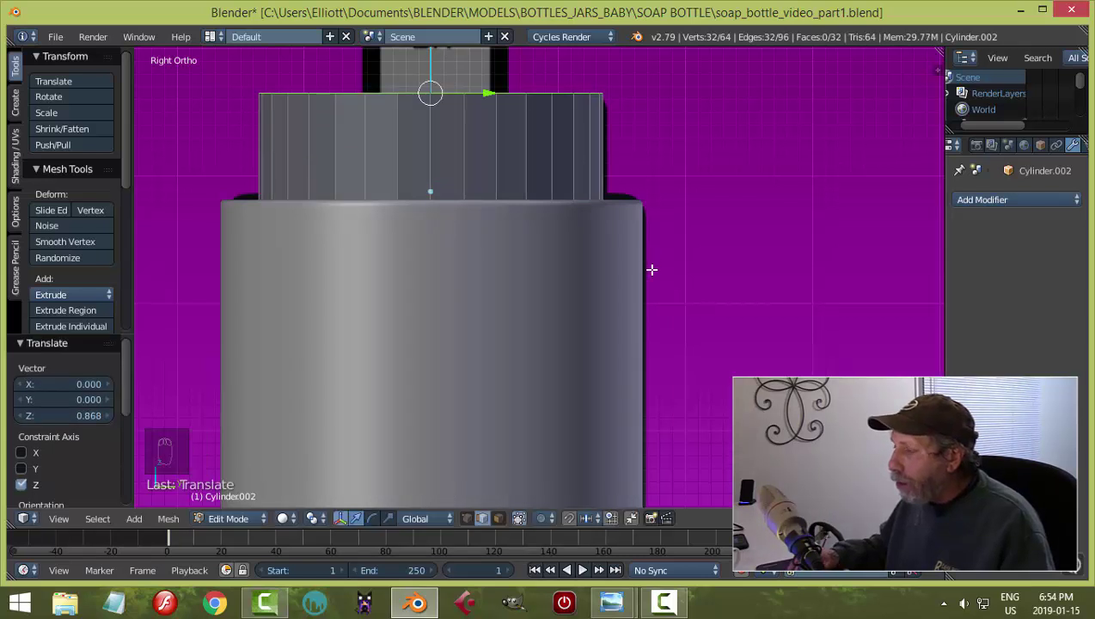
pyautogui.moveTo(650, 269); pyautogui.dragTo(644, 301, button='middle')
pyautogui.press('a')
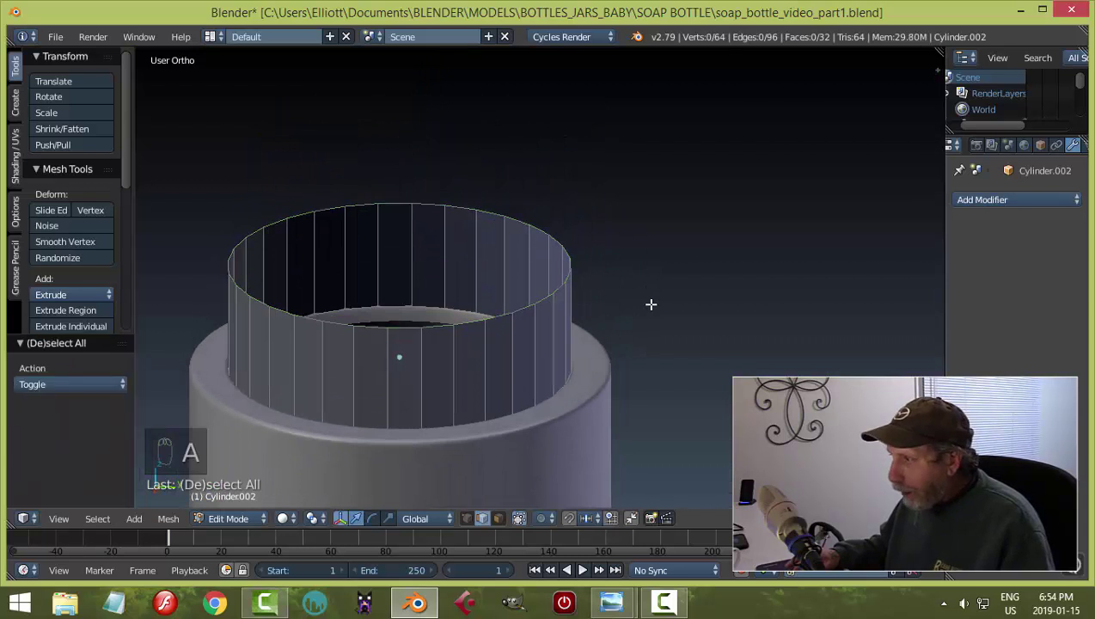
pyautogui.press('Tab')
pyautogui.scroll(-3, 658, 294)
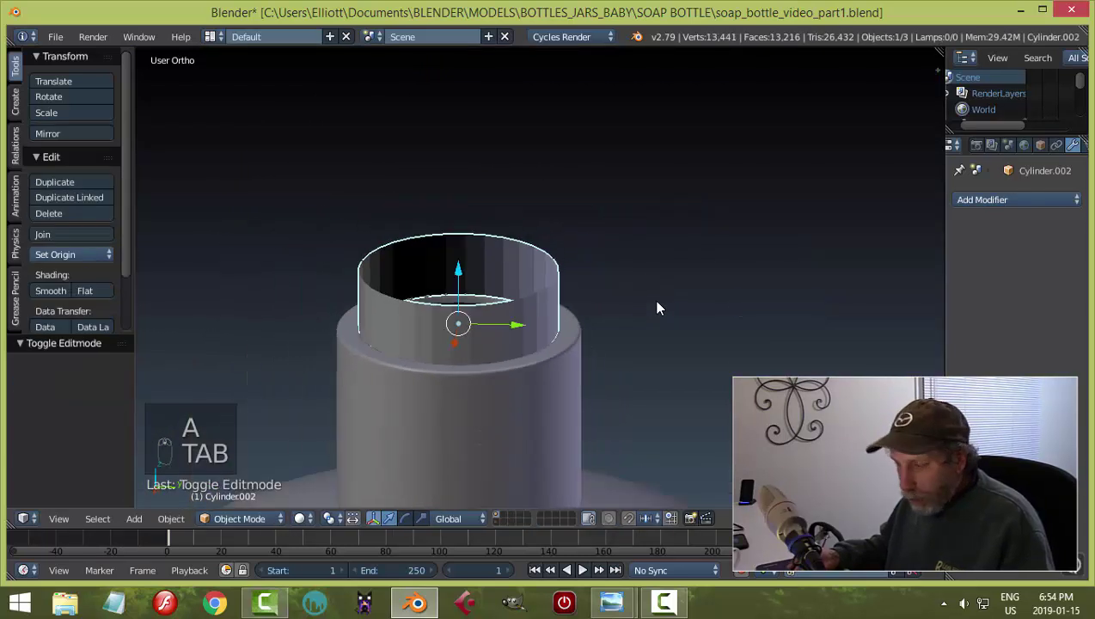
pyautogui.press('a')
pyautogui.scroll(4, 653, 313)
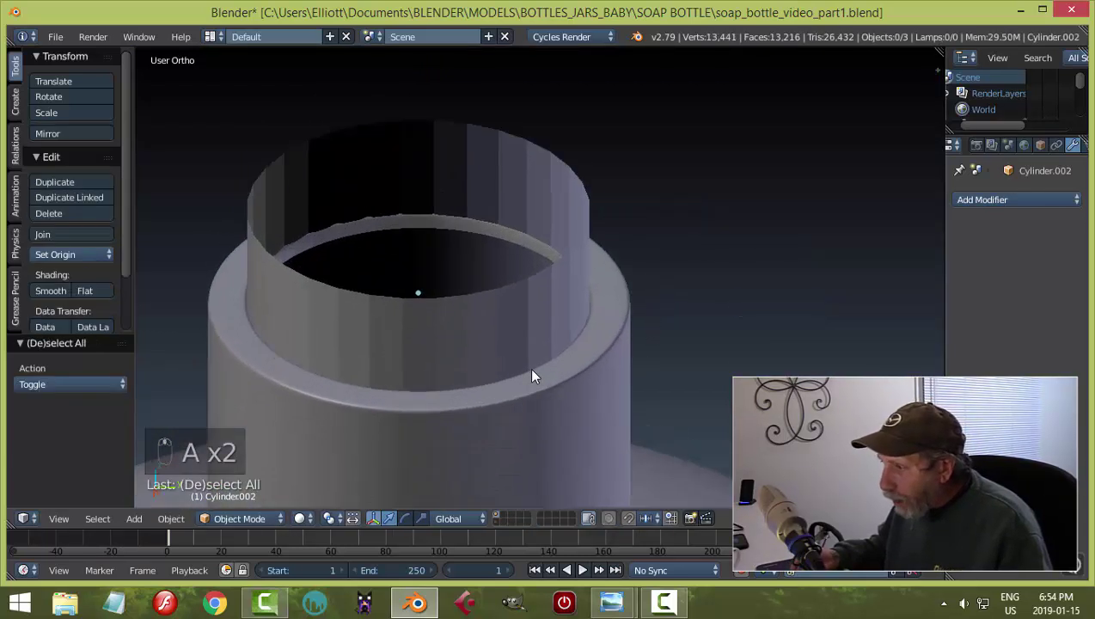
pyautogui.moveTo(531, 376)
pyautogui.mouseDown(button='middle')
pyautogui.moveTo(520, 371)
pyautogui.moveTo(528, 405)
pyautogui.moveTo(533, 379)
pyautogui.moveTo(516, 411)
pyautogui.moveTo(539, 365)
pyautogui.mouseUp(button='middle')
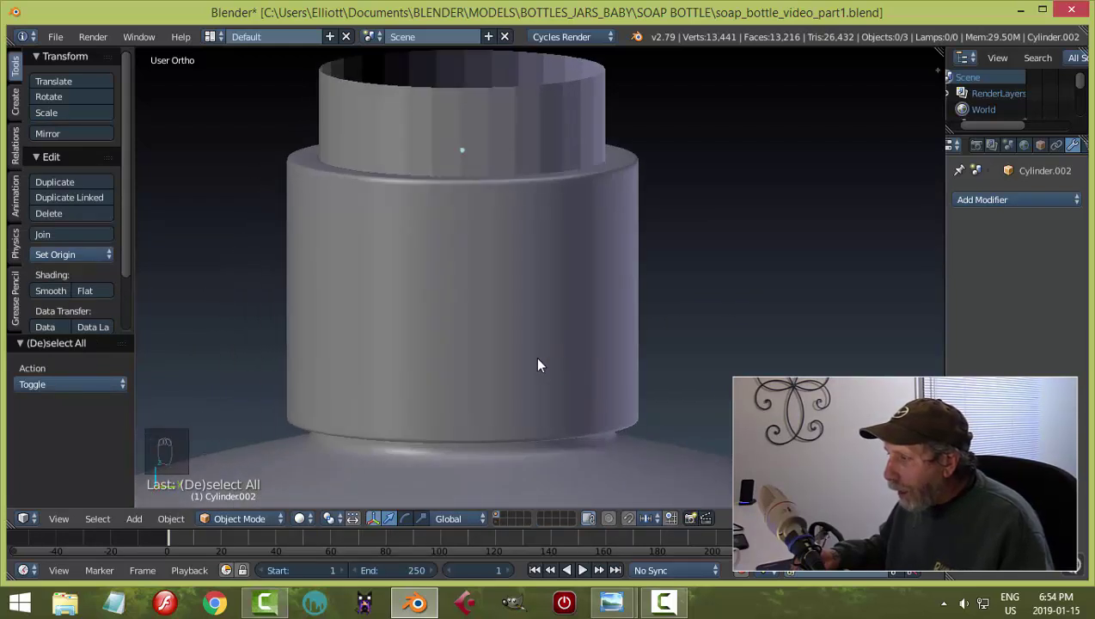
# Reopen the section 2 ring in Edit Mode from the right side view, show it in wireframe and select its top edge loop.
pyautogui.rightClick(507, 149)
pyautogui.moveTo(635, 194); pyautogui.dragTo(625, 302, button='middle')
pyautogui.press('KP_3')
pyautogui.press('Tab')
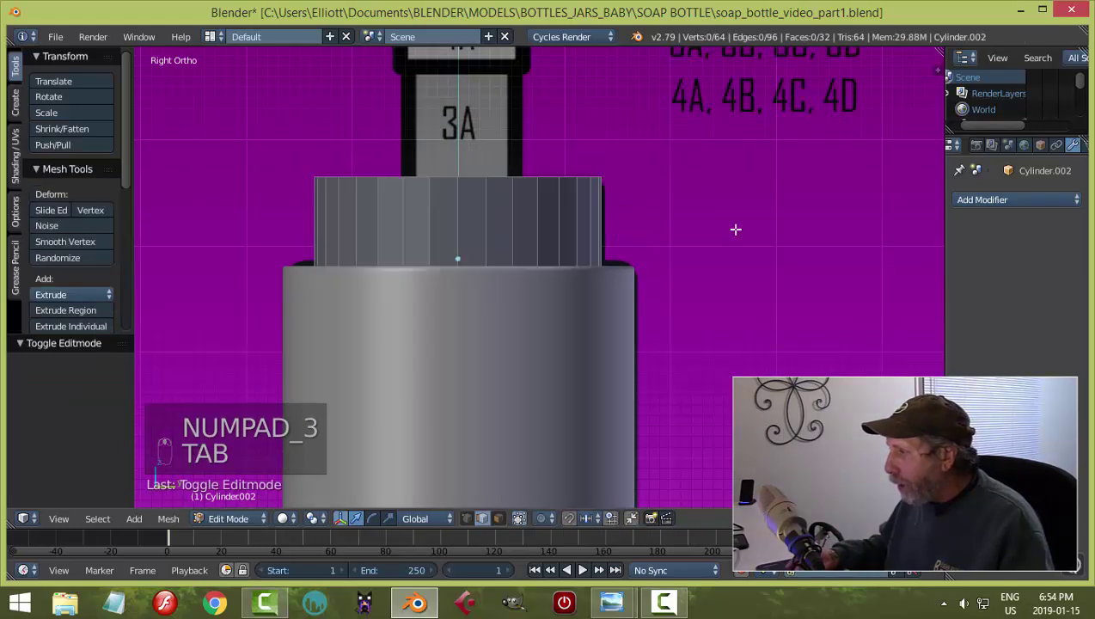
pyautogui.press('z')
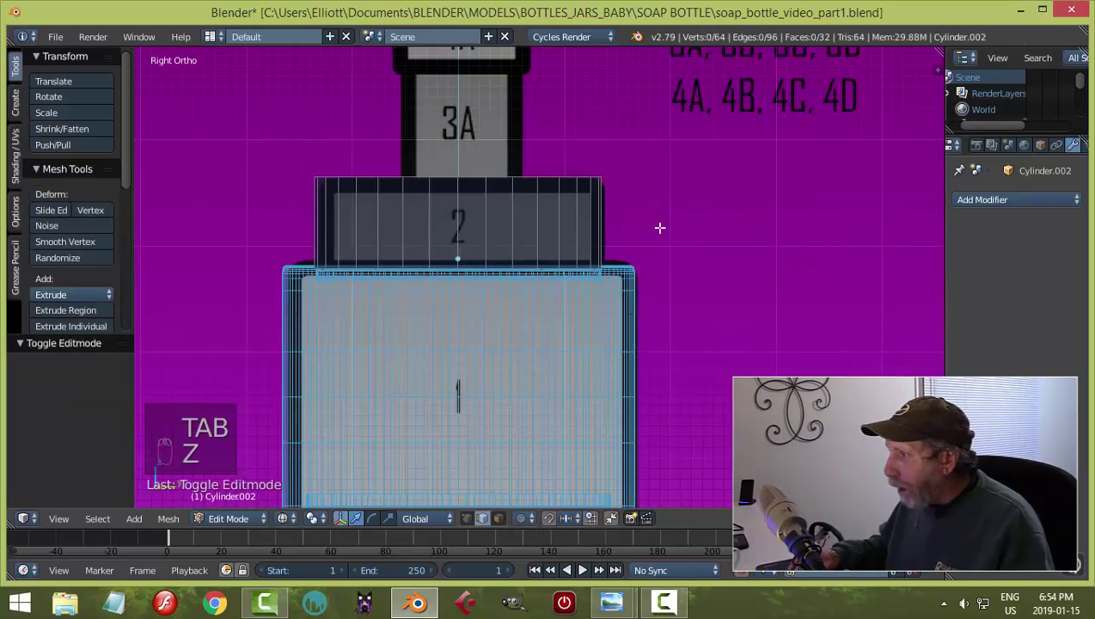
pyautogui.scroll(2, 548, 181)
pyautogui.keyDown('alt'); pyautogui.rightClick(561, 146); pyautogui.keyUp('alt')
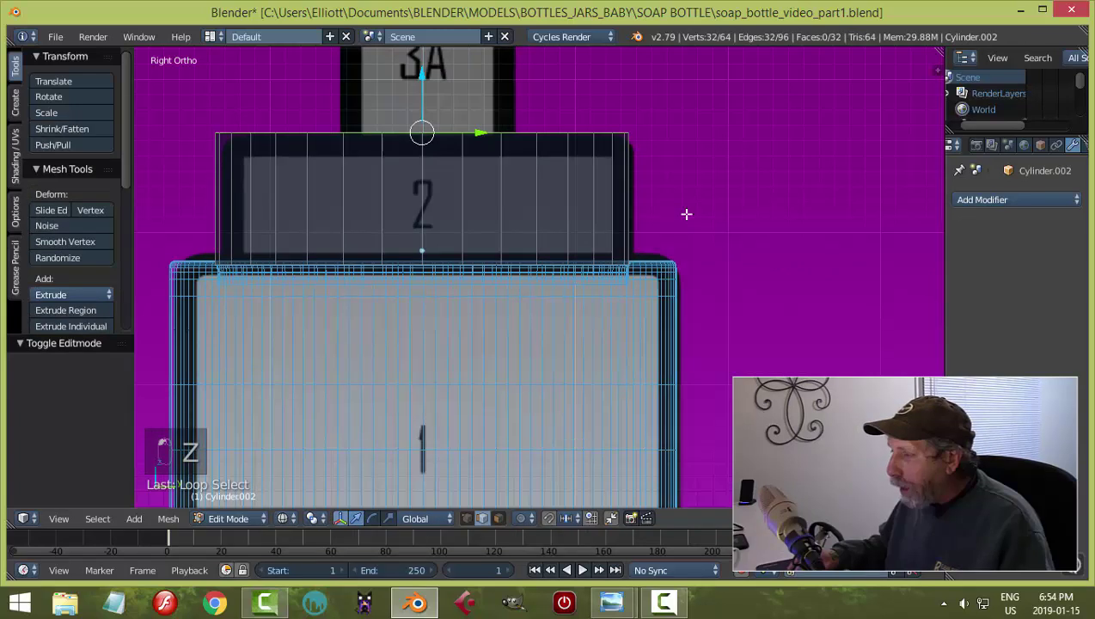
# Examine how the section 2 ring and the neck cylinder line up with the side reference, up to the width of part 3A.
pyautogui.moveTo(686, 214)
pyautogui.mouseDown(button='middle')
pyautogui.moveTo(694, 227)
pyautogui.moveTo(697, 204)
pyautogui.mouseUp(button='middle')
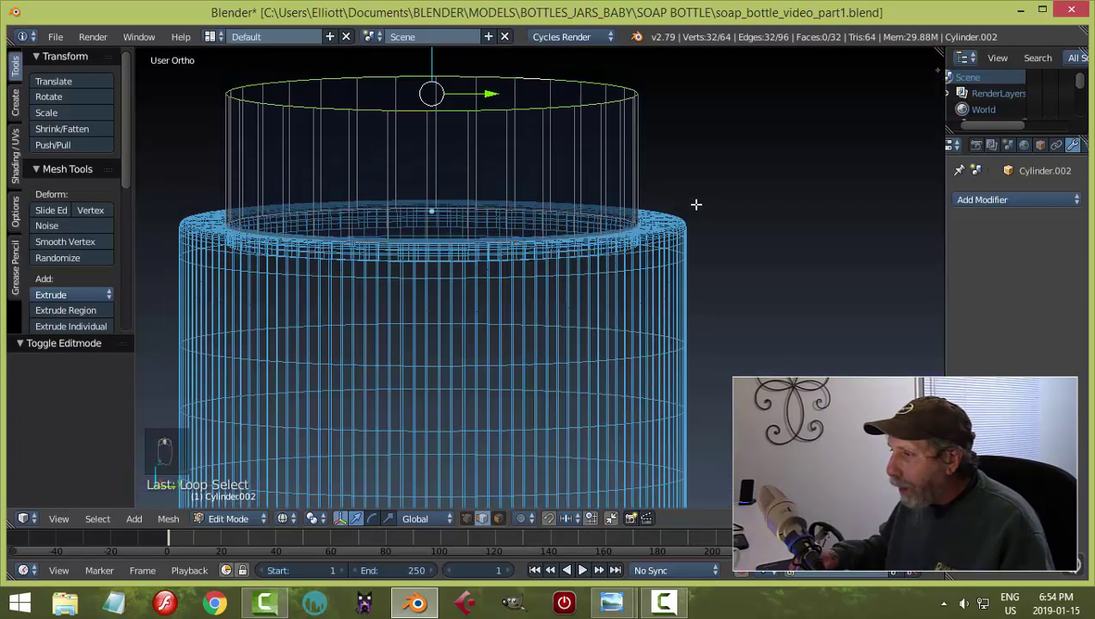
pyautogui.press('KP_3')
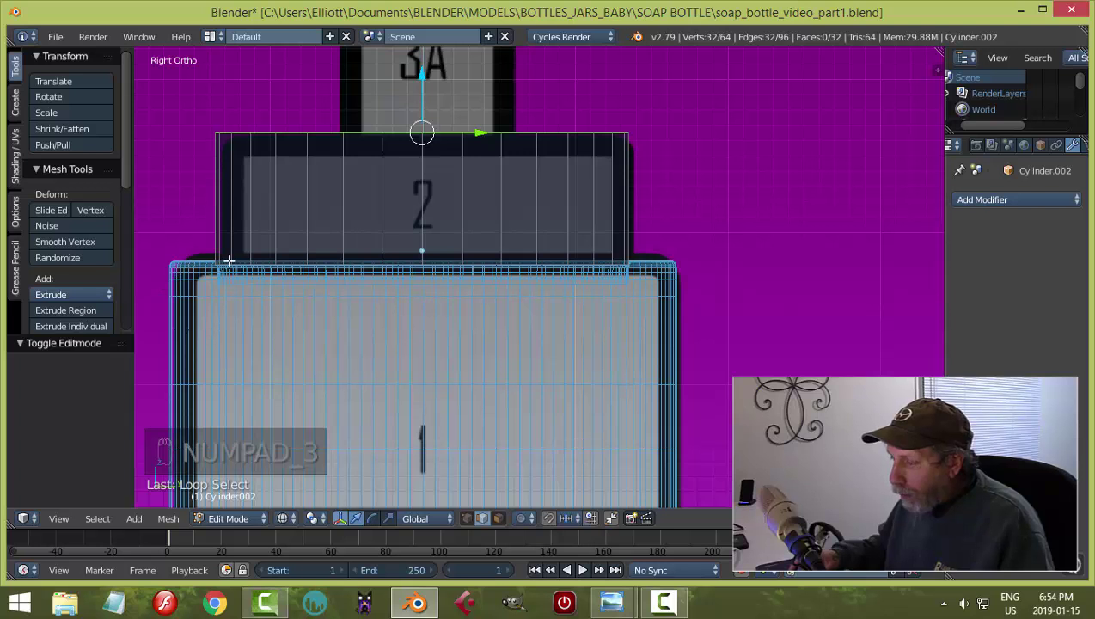
pyautogui.keyDown('shift'); pyautogui.moveTo(189, 303); pyautogui.dragTo(299, 307, button='middle'); pyautogui.keyUp('shift')
pyautogui.scroll(2, 299, 307)
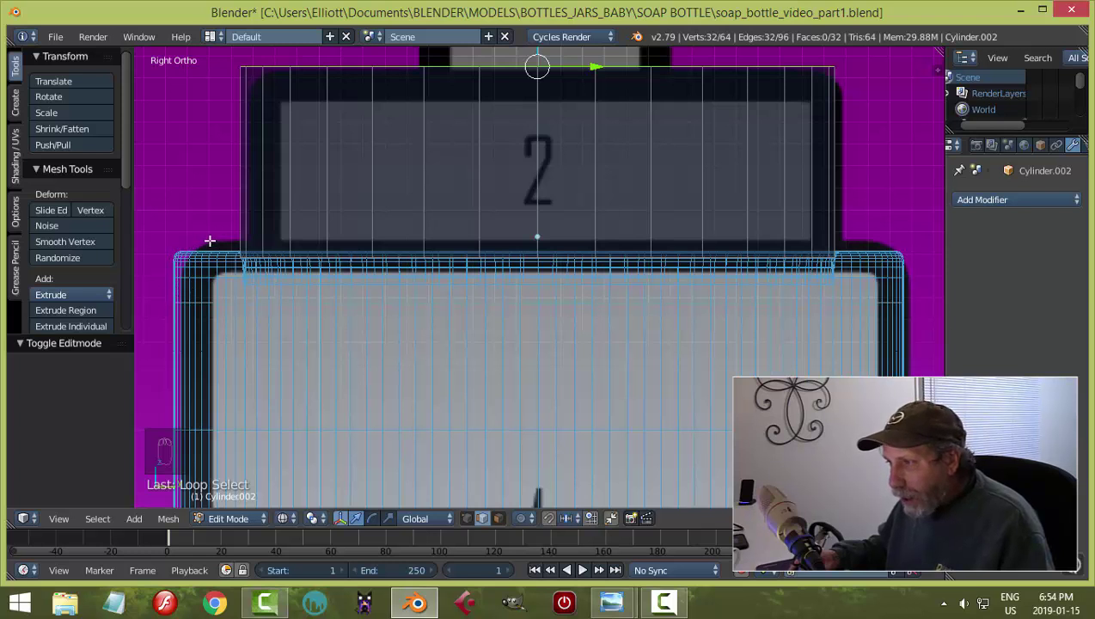
pyautogui.scroll(-4, 586, 311)
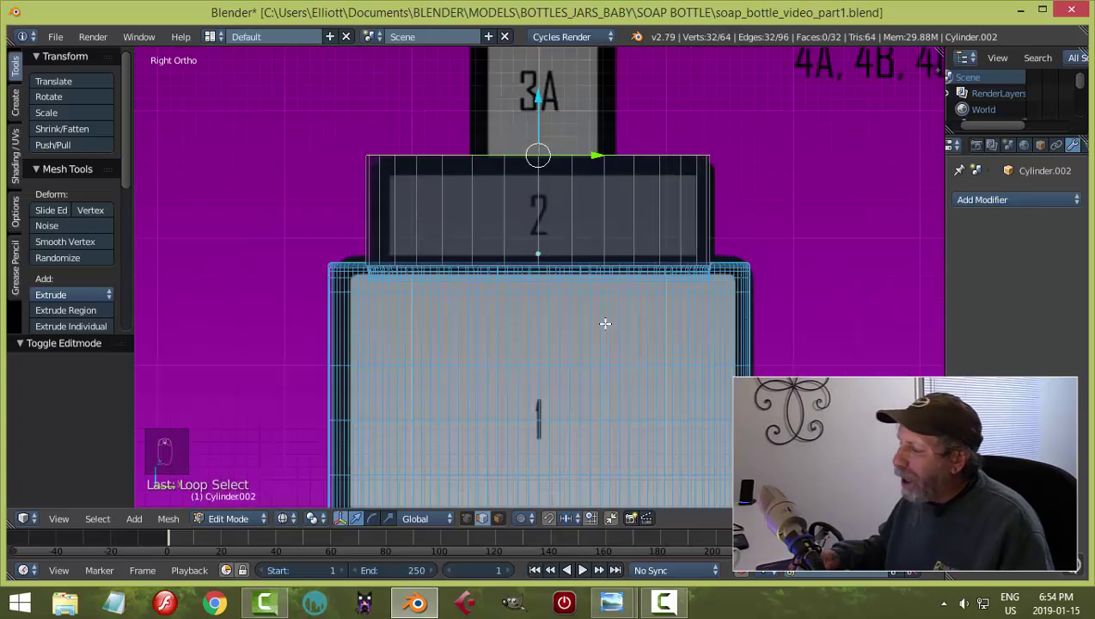
pyautogui.keyDown('shift'); pyautogui.moveTo(636, 336); pyautogui.dragTo(618, 337, button='middle'); pyautogui.keyUp('shift')
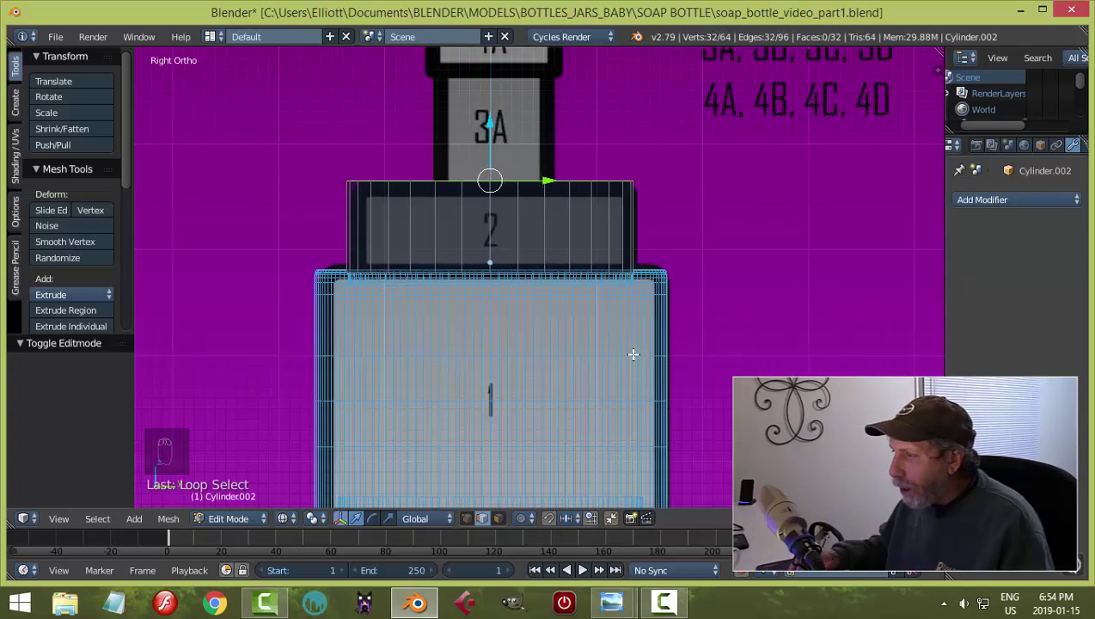
pyautogui.keyDown('shift'); pyautogui.moveTo(634, 355); pyautogui.dragTo(611, 352, button='middle'); pyautogui.keyUp('shift')
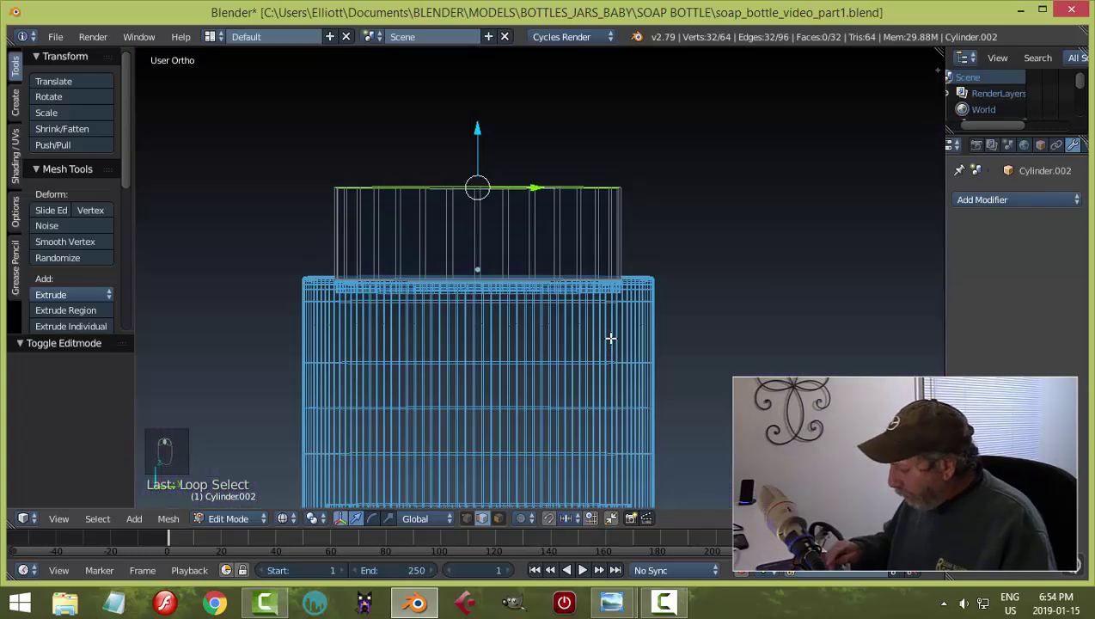
pyautogui.press('KP_3')
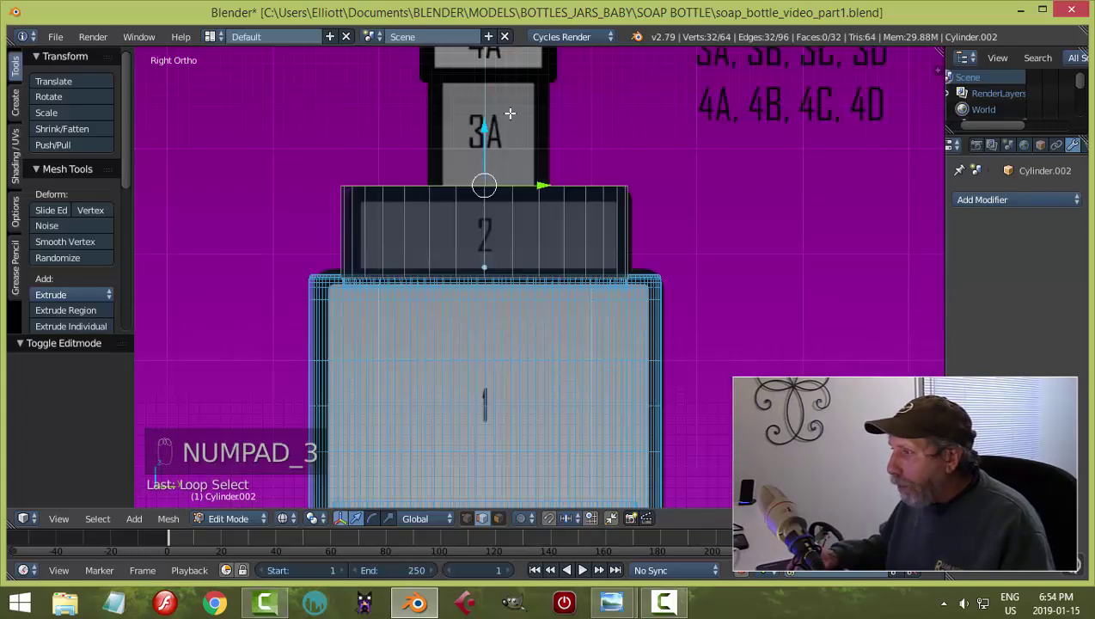
pyautogui.scroll(-6, 495, 132)
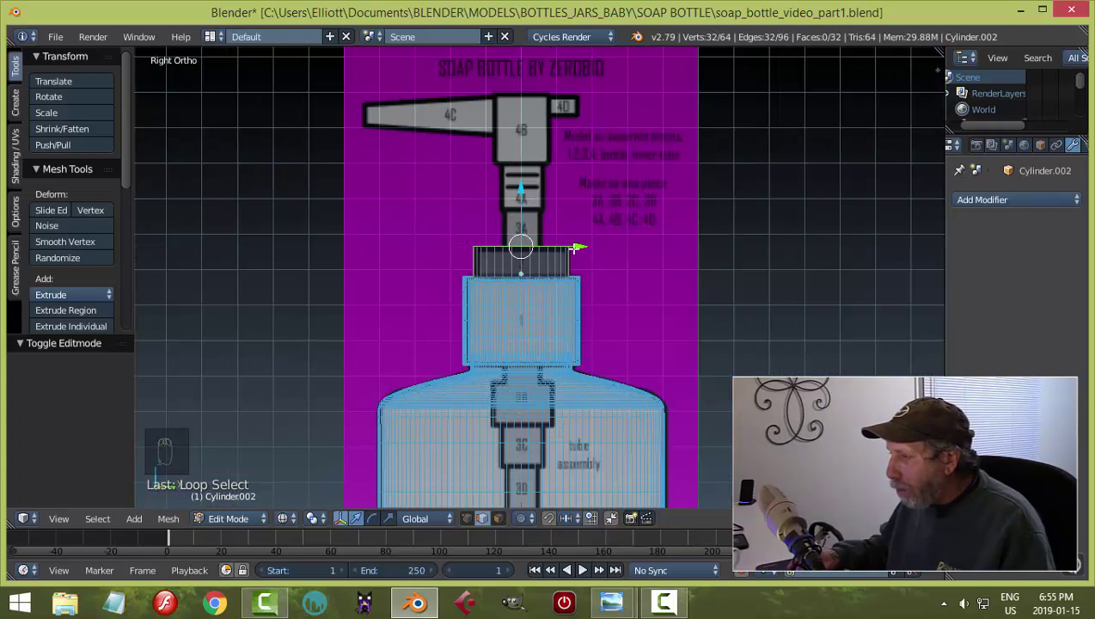
pyautogui.scroll(4, 574, 248)
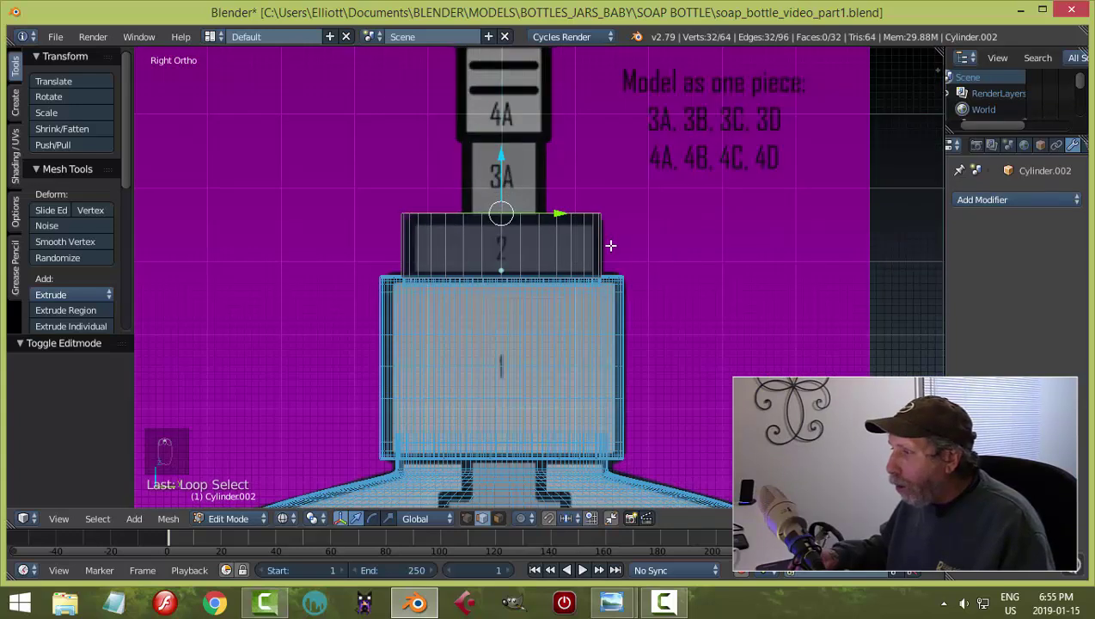
pyautogui.scroll(3, 610, 245)
# Switch to vertex selection, extrude the top loop in place and scale it inward to about 0.413, matching the width of part 3A.
pyautogui.hotkey('ctrl', 'Tab')
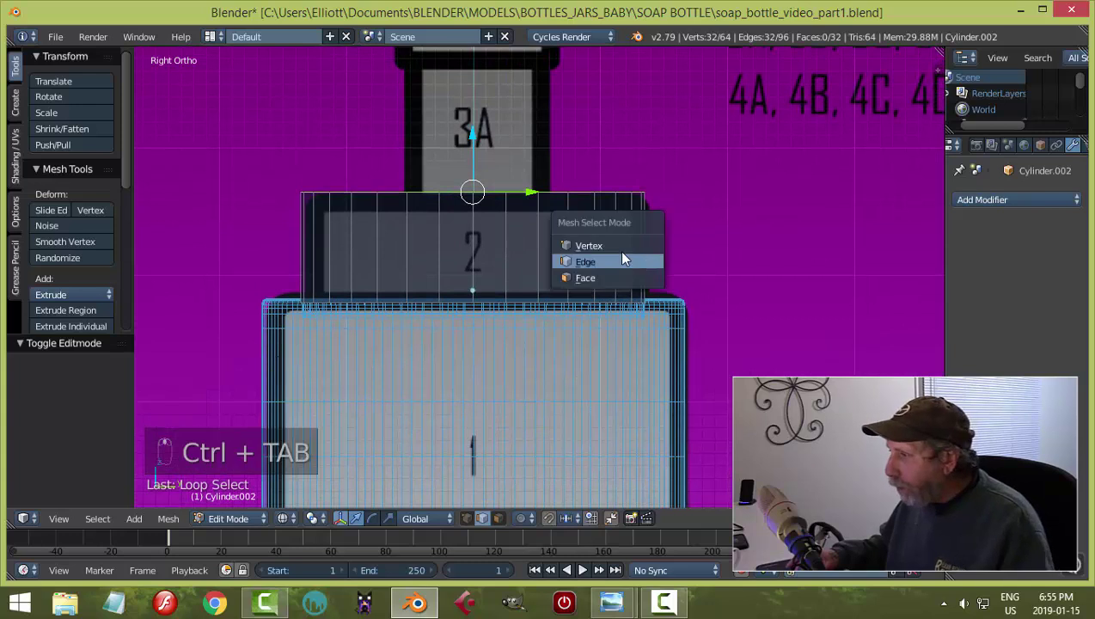
pyautogui.click(637, 246)
pyautogui.scroll(3, 685, 237)
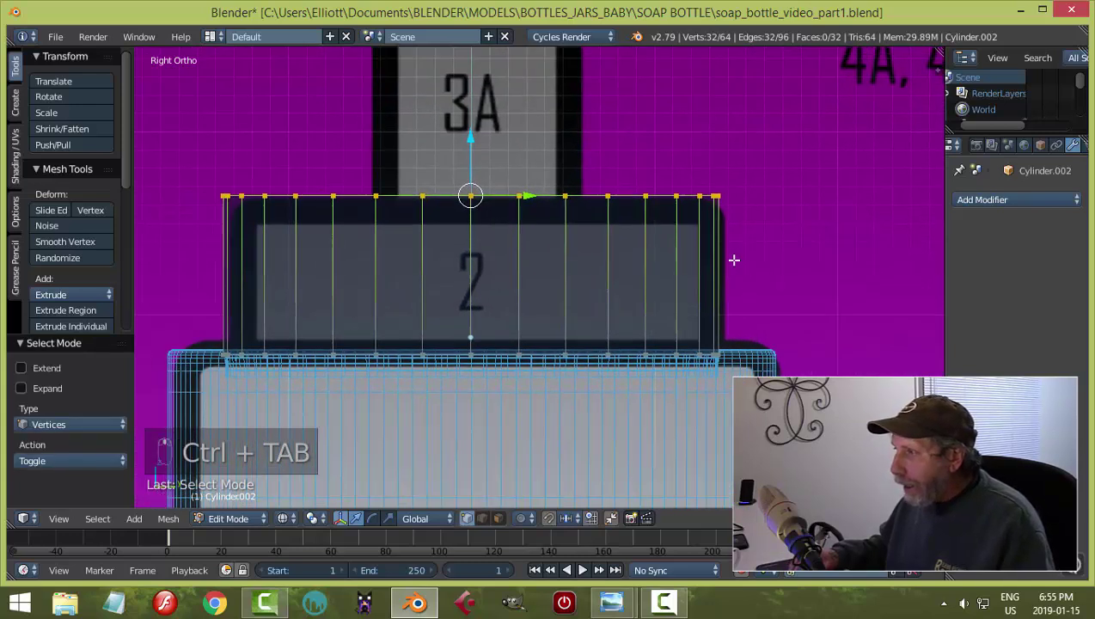
pyautogui.scroll(-2, 734, 258)
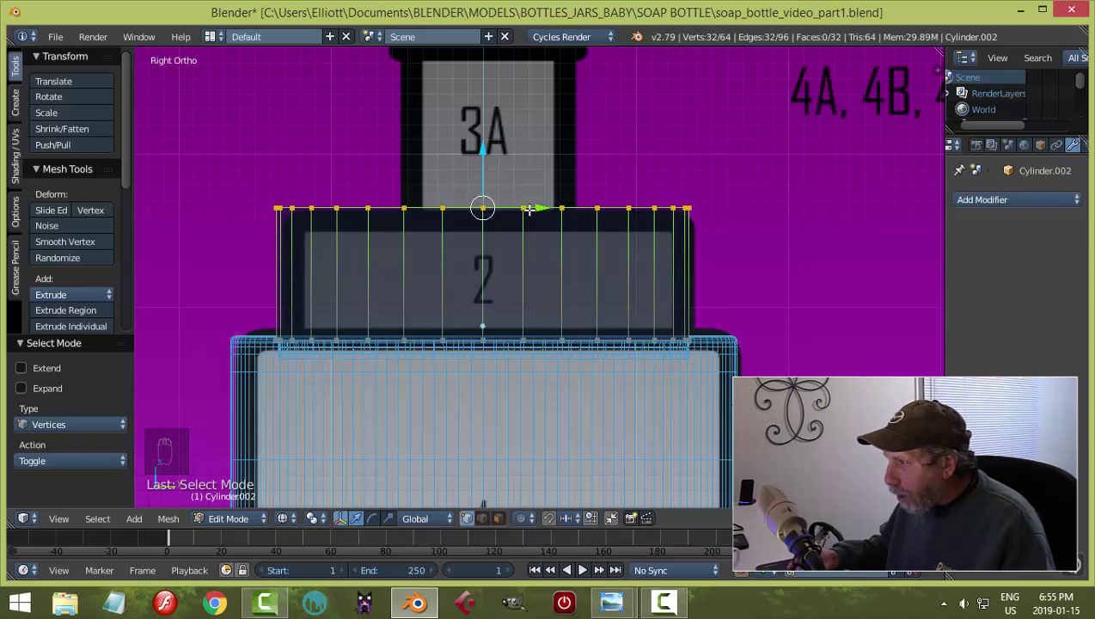
pyautogui.press('e')
pyautogui.rightClick(836, 277)
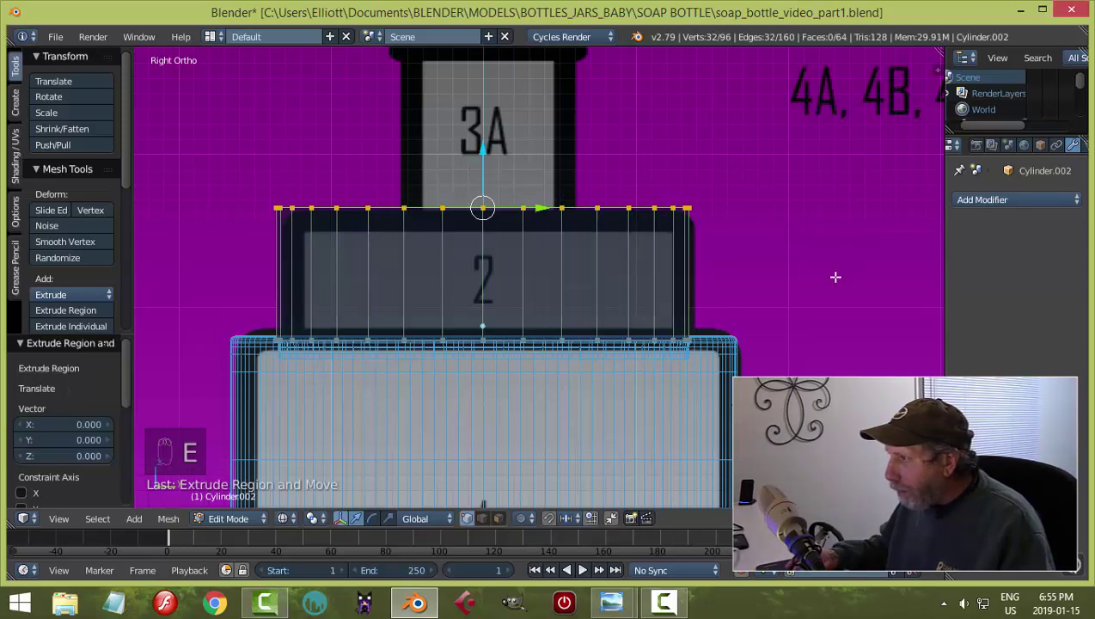
pyautogui.press('s')
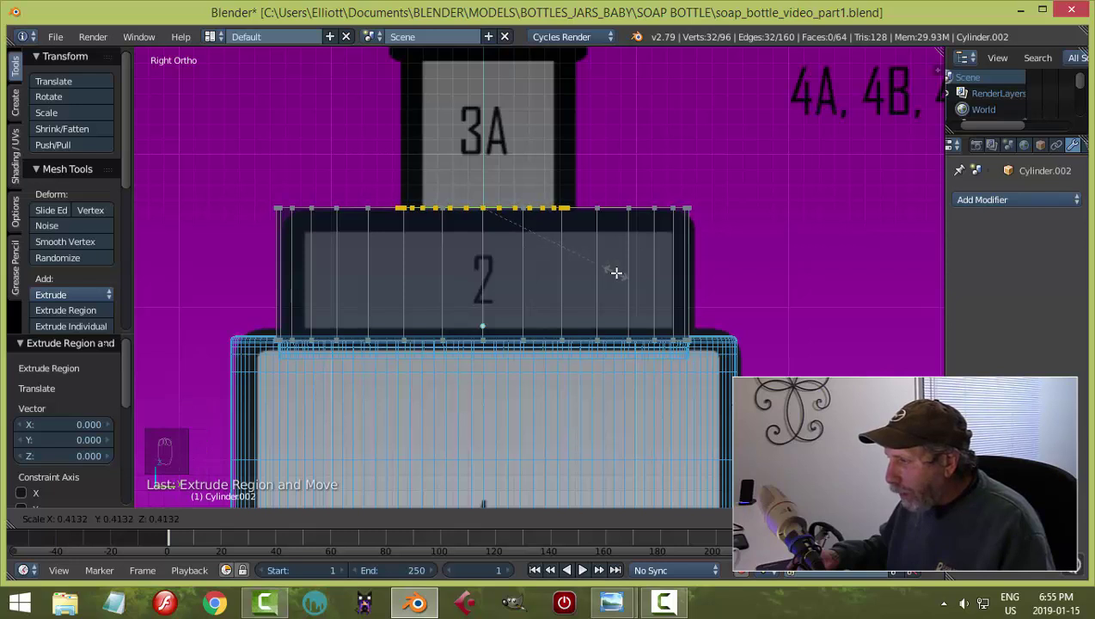
pyautogui.click(615, 273)
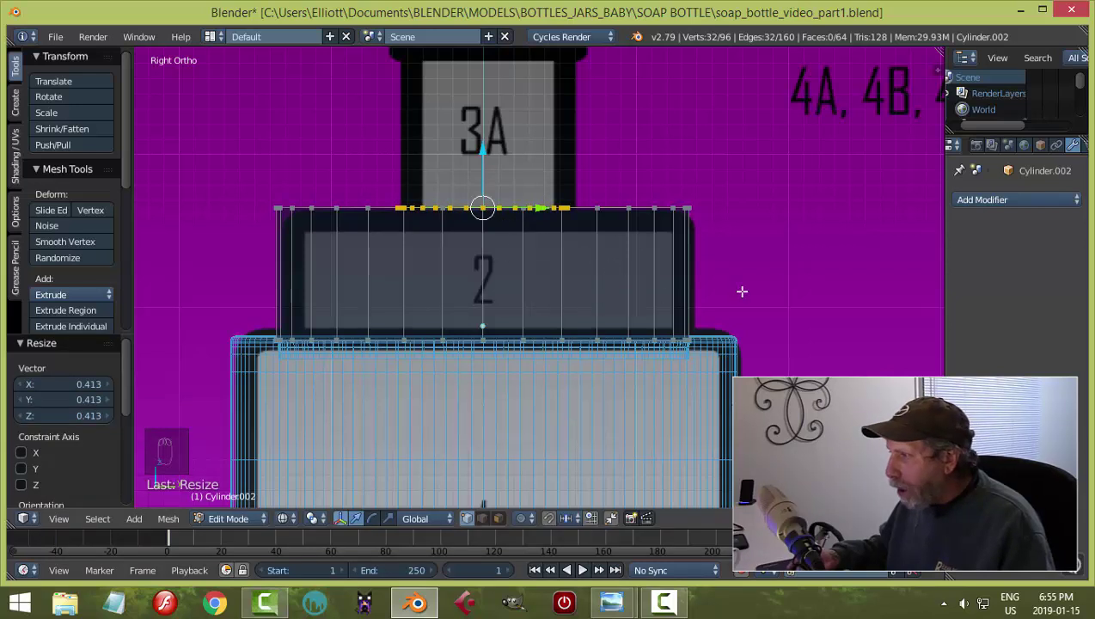
# In solid shading, select the edge loop around the top hole, extrude it down about 0.119 along Z and leave Edit Mode.
pyautogui.scroll(-2, 748, 298)
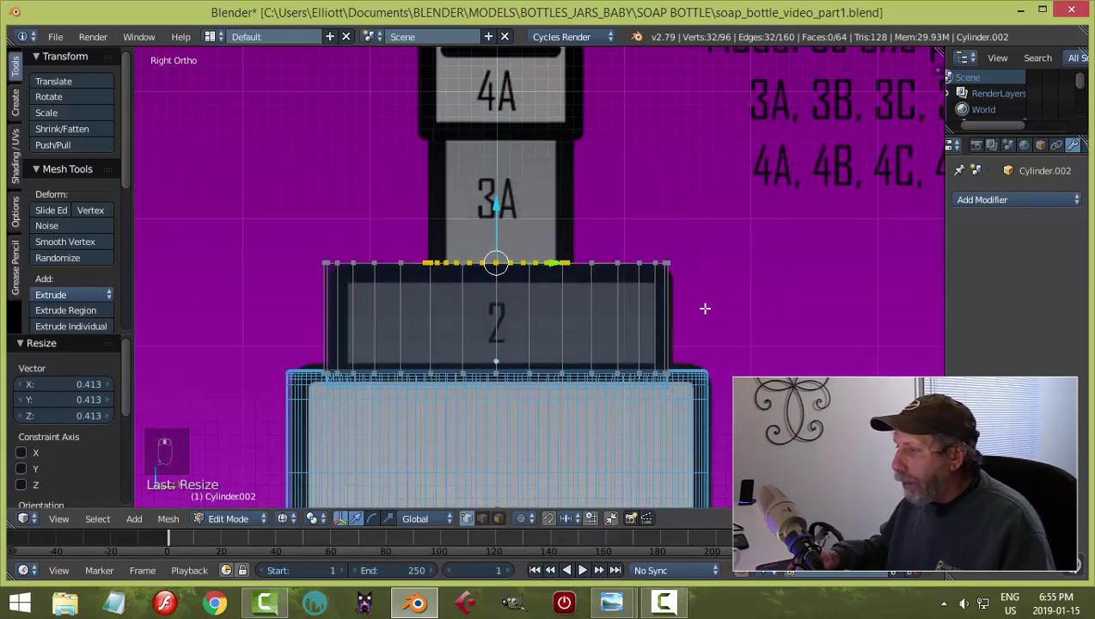
pyautogui.moveTo(705, 308); pyautogui.dragTo(616, 359, button='middle')
pyautogui.press('a')
pyautogui.press('z')
pyautogui.click(694, 396)
pyautogui.scroll(2, 623, 331)
pyautogui.keyDown('alt'); pyautogui.rightClick(494, 322); pyautogui.keyUp('alt')
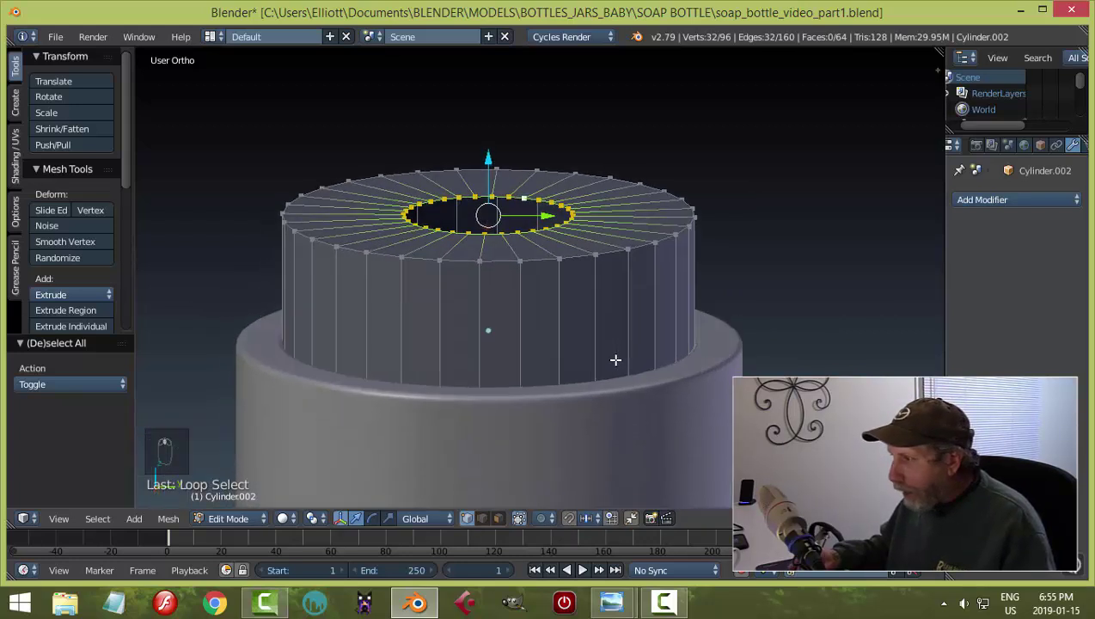
pyautogui.press('e')
pyautogui.moveTo(495, 160); pyautogui.dragTo(495, 184)
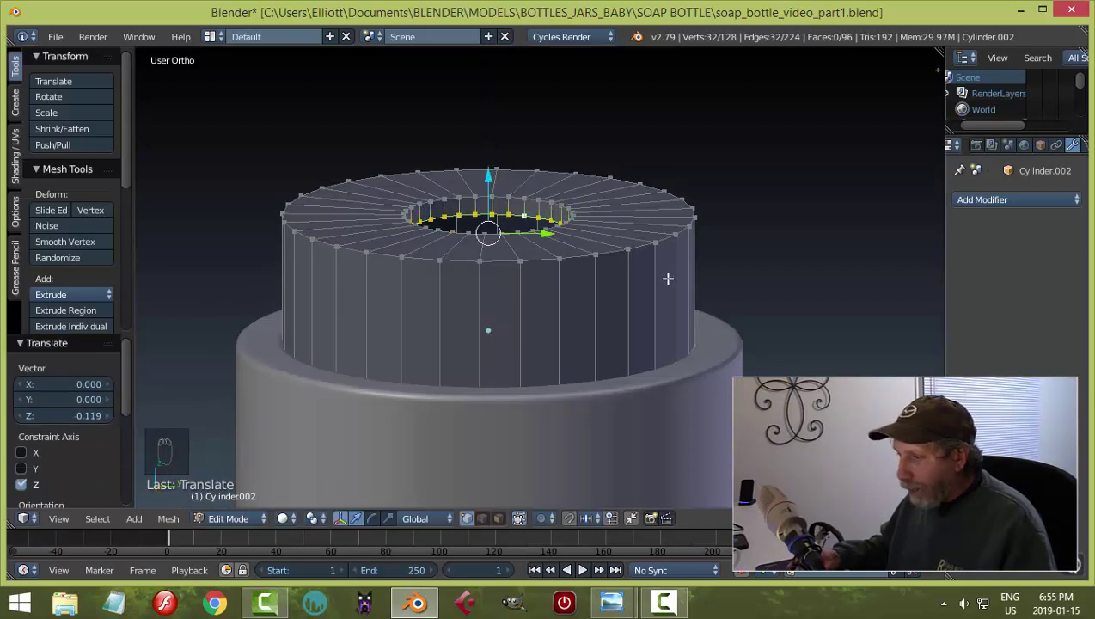
pyautogui.press('a')
pyautogui.press('Tab')
pyautogui.click(608, 275)
pyautogui.scroll(-3, 636, 292)
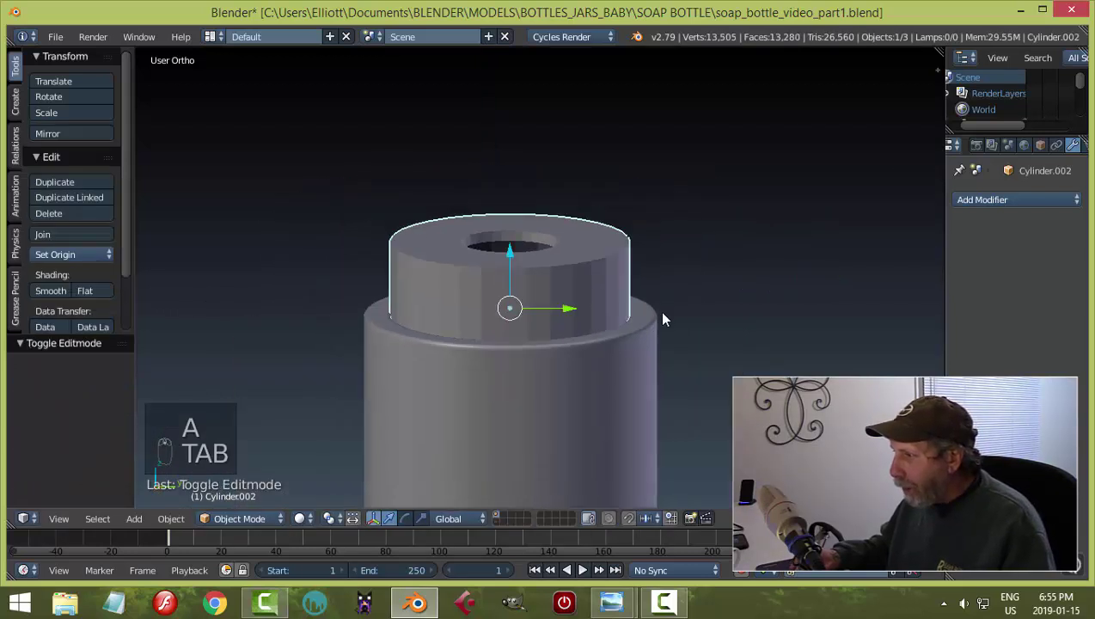
pyautogui.moveTo(658, 311); pyautogui.dragTo(642, 296, button='middle')
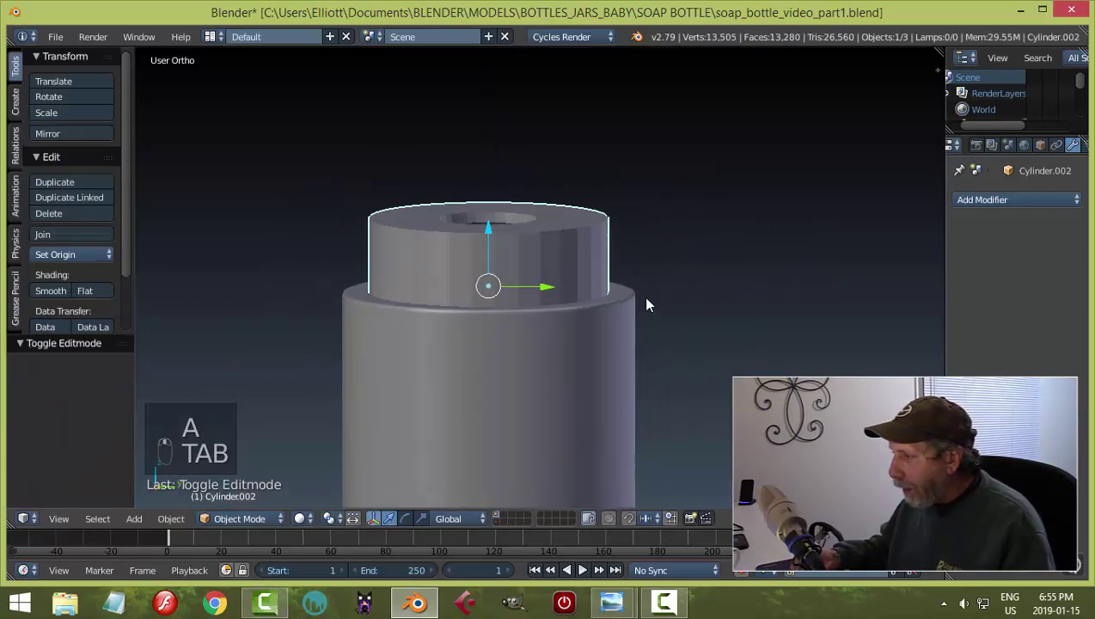
# Temporarily hide the neck cylinder to examine the underside of section 2, restore it and inspect the top hole.
pyautogui.rightClick(515, 340)
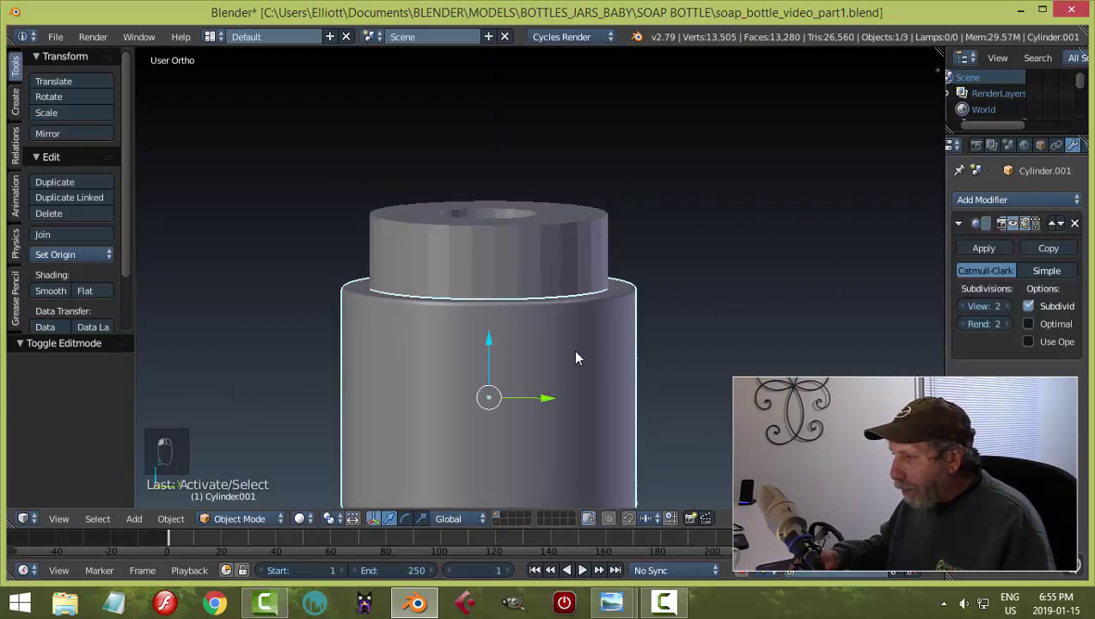
pyautogui.press('h')
pyautogui.moveTo(597, 353); pyautogui.dragTo(550, 331, button='middle')
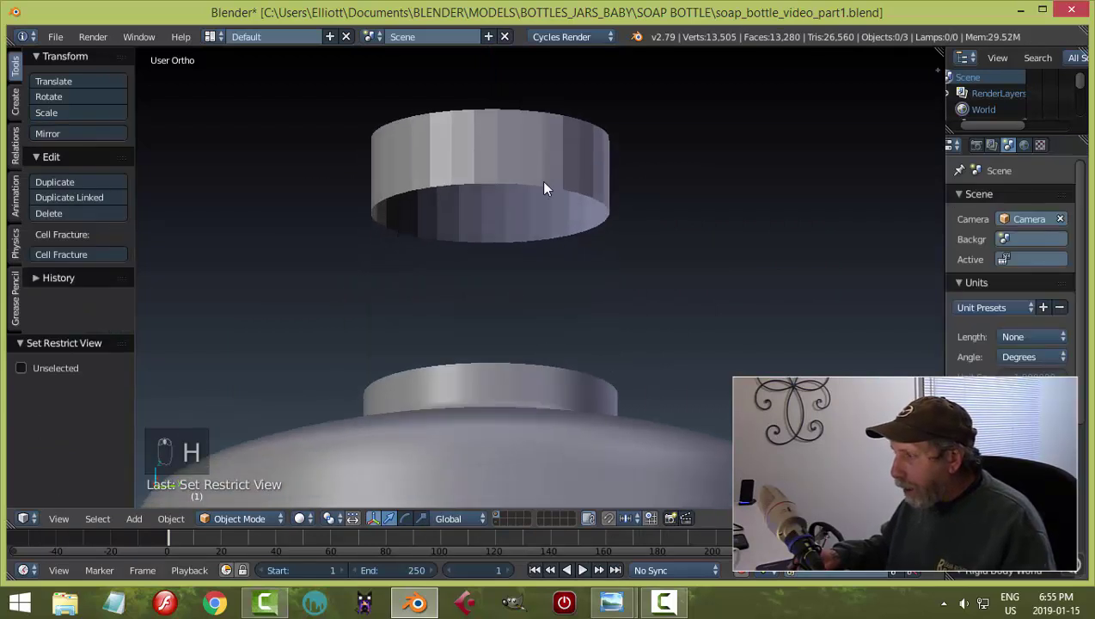
pyautogui.hotkey('alt', 'h')
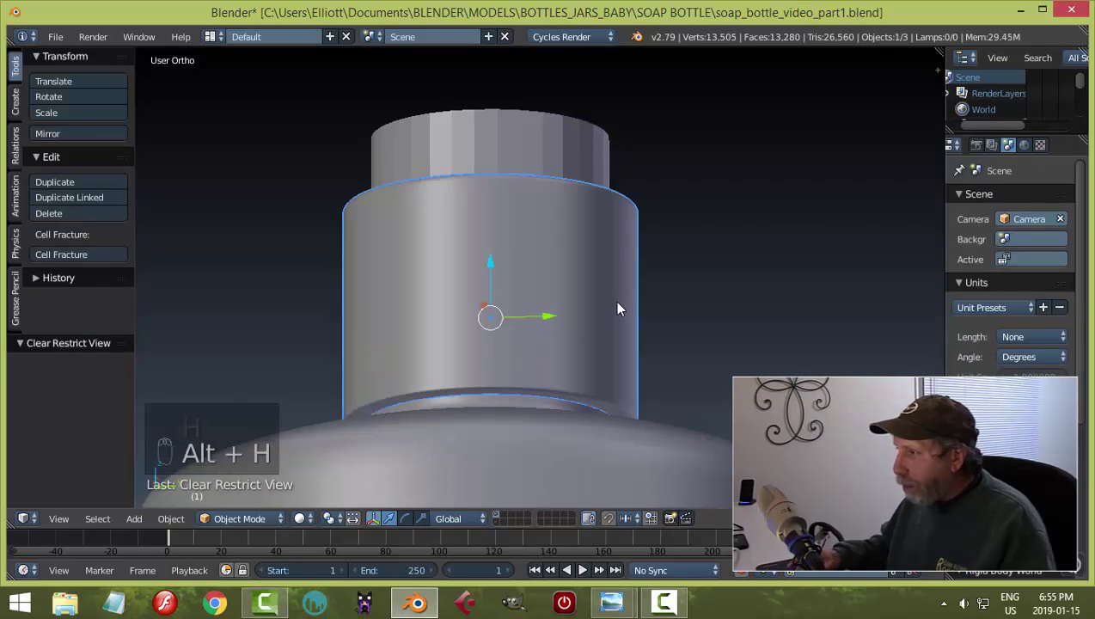
pyautogui.press('a')
pyautogui.moveTo(616, 291); pyautogui.dragTo(606, 325, button='middle')
pyautogui.rightClick(606, 325)
pyautogui.press('h')
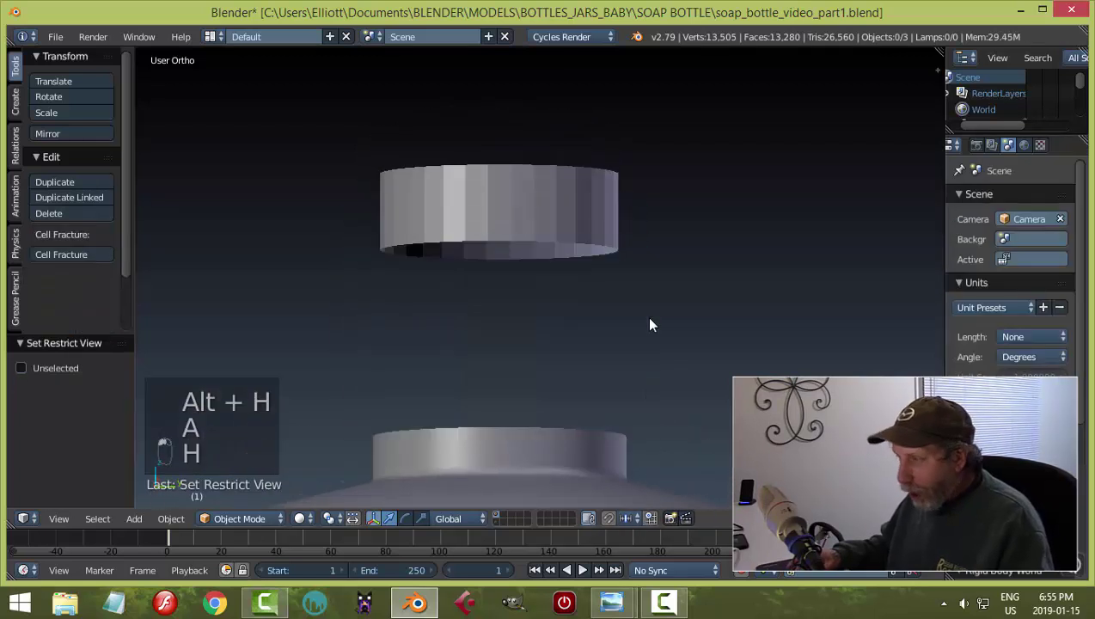
pyautogui.press('a')
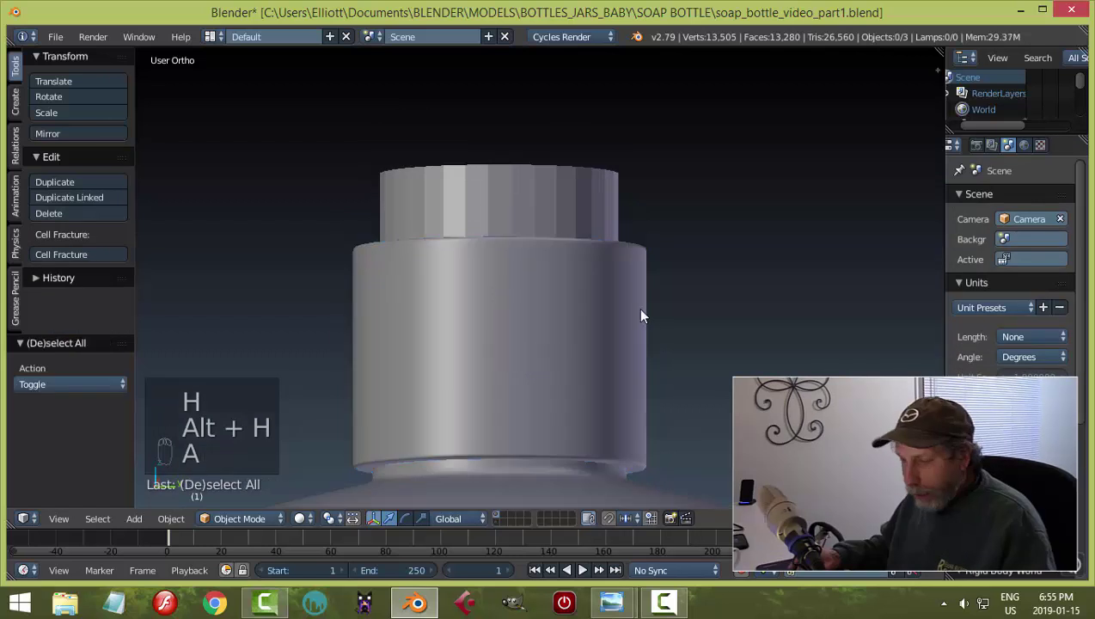
pyautogui.moveTo(637, 307); pyautogui.dragTo(629, 343, button='middle')
pyautogui.scroll(2, 584, 404)
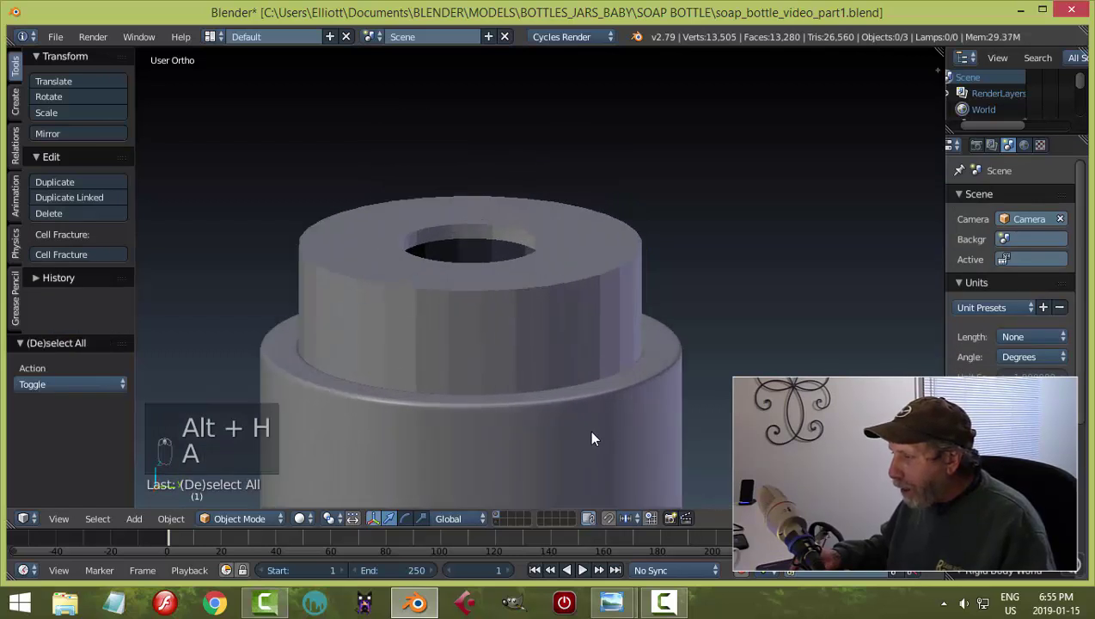
# Add a Subdivision Surface modifier to the section 2 ring with 2 view subdivisions and shade the ring smooth.
pyautogui.rightClick(538, 331)
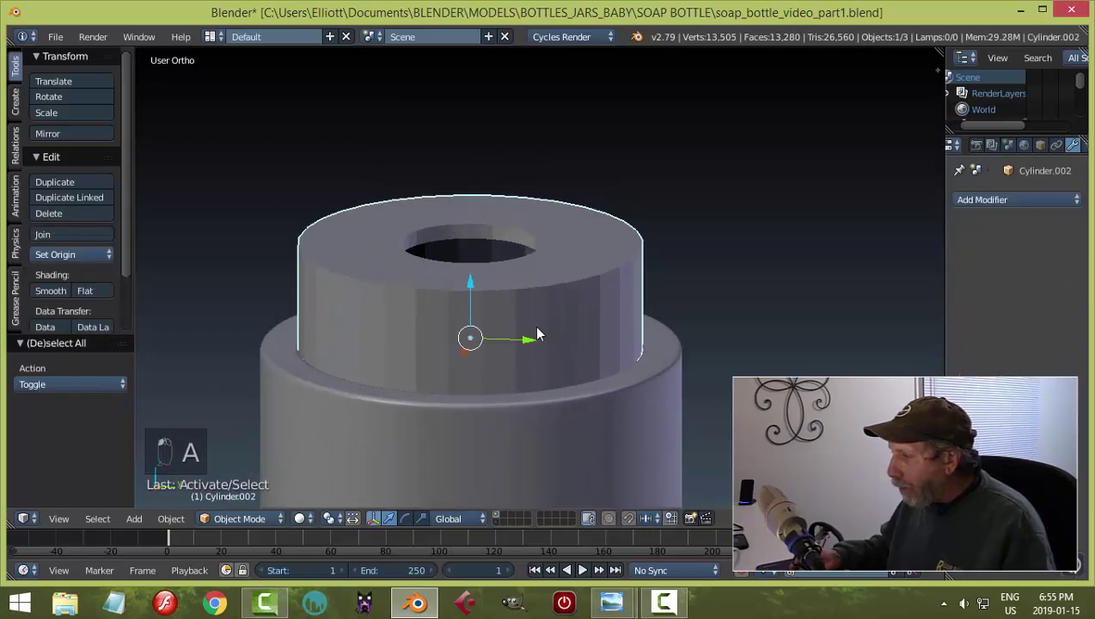
pyautogui.click(989, 201)
pyautogui.click(769, 465)
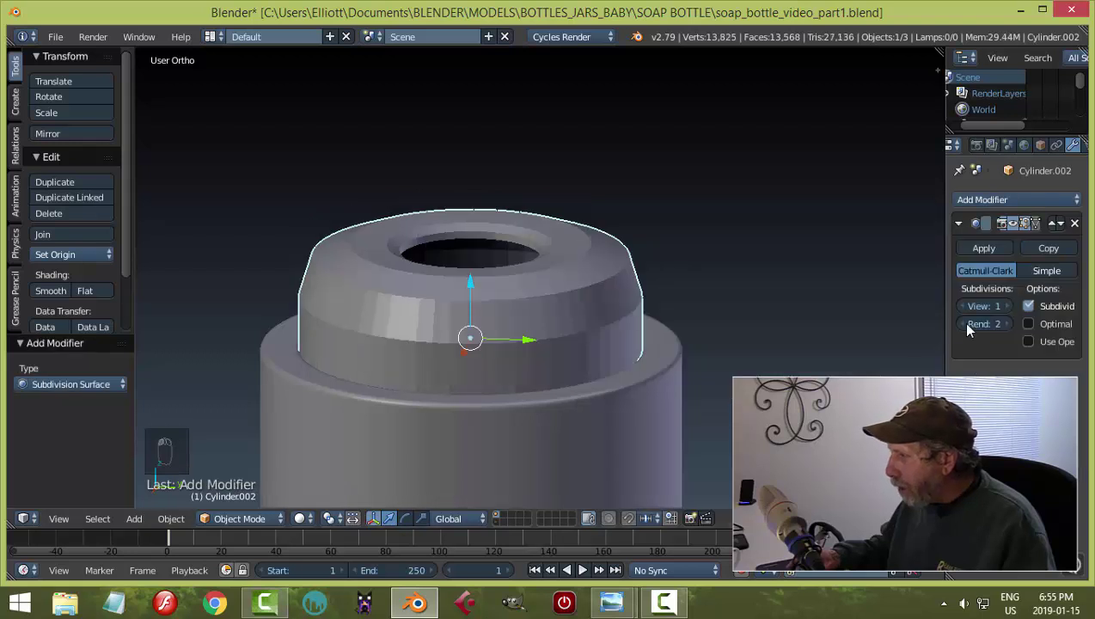
pyautogui.click(1007, 305)
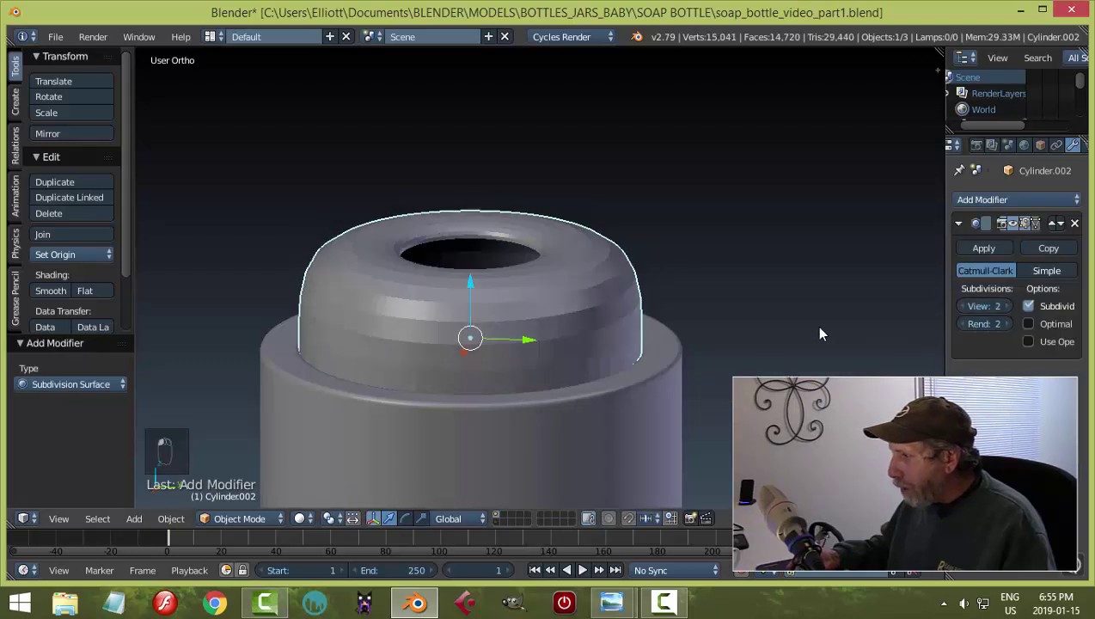
pyautogui.click(43, 290)
pyautogui.scroll(-2, 657, 372)
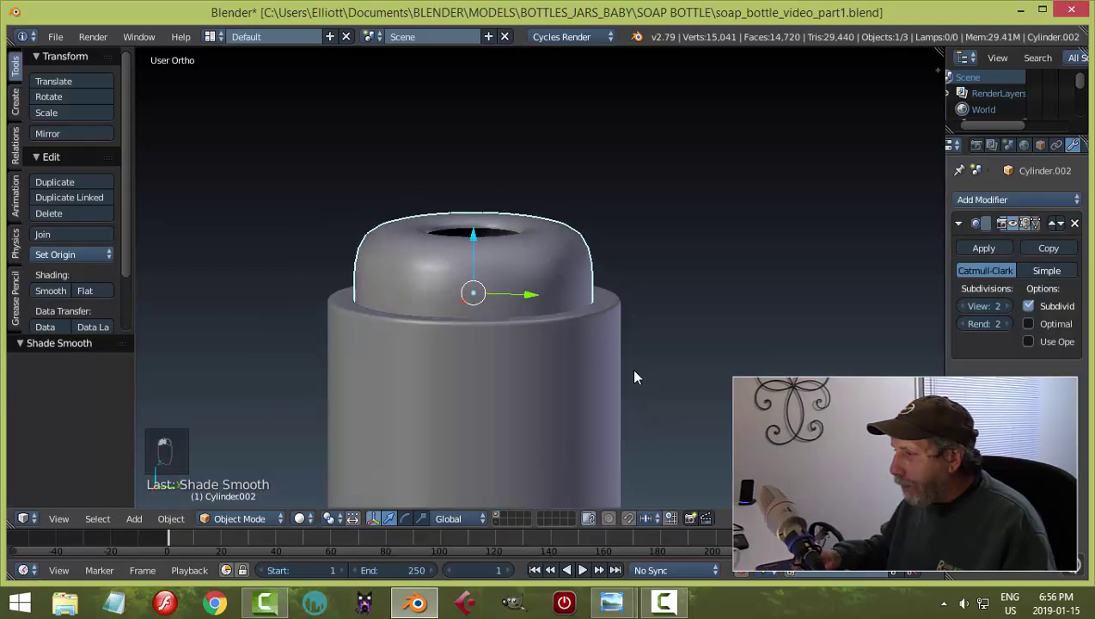
pyautogui.moveTo(649, 430); pyautogui.dragTo(606, 387, button='middle')
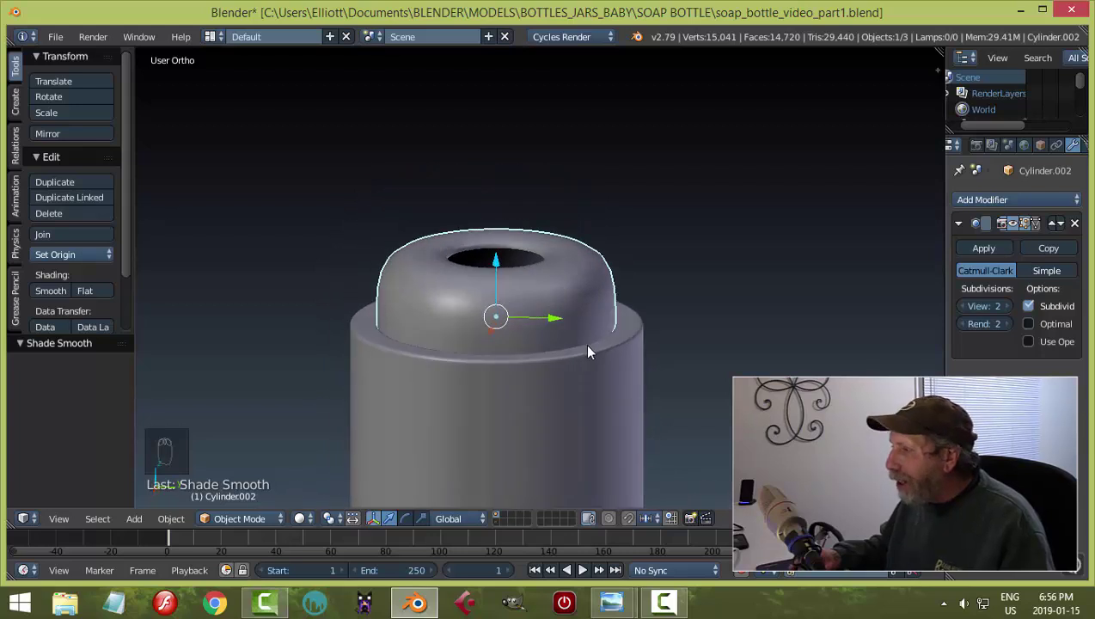
# In Edit Mode, add a loop cut around section 2's outer wall and slide it up close to the top rim.
pyautogui.press('Tab')
pyautogui.click(709, 345)
pyautogui.scroll(3, 670, 357)
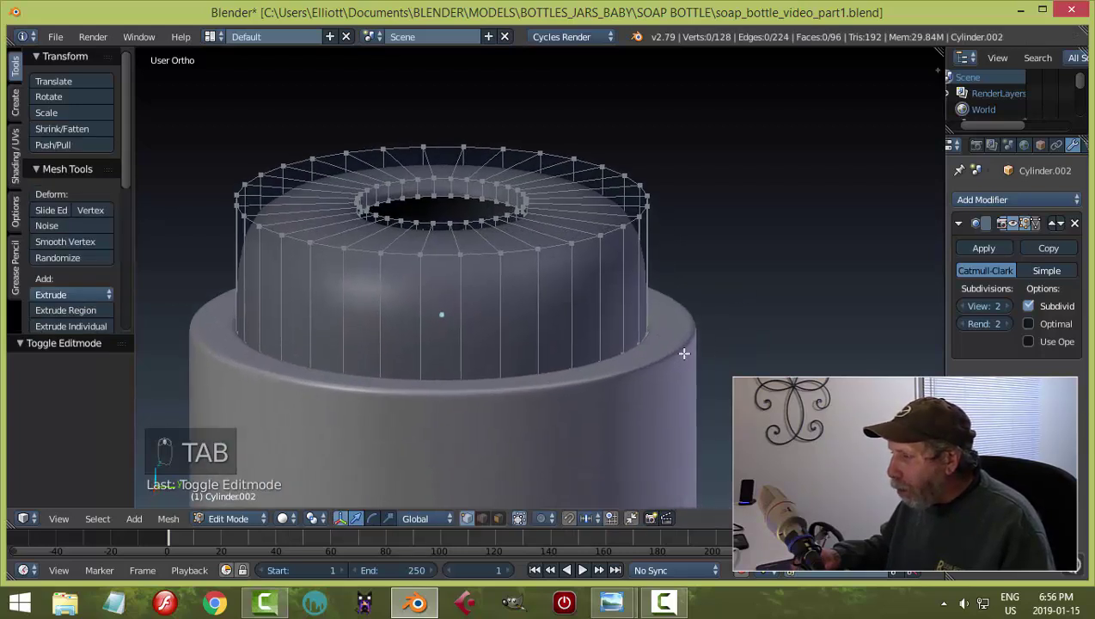
pyautogui.moveTo(689, 354); pyautogui.dragTo(469, 267, button='middle')
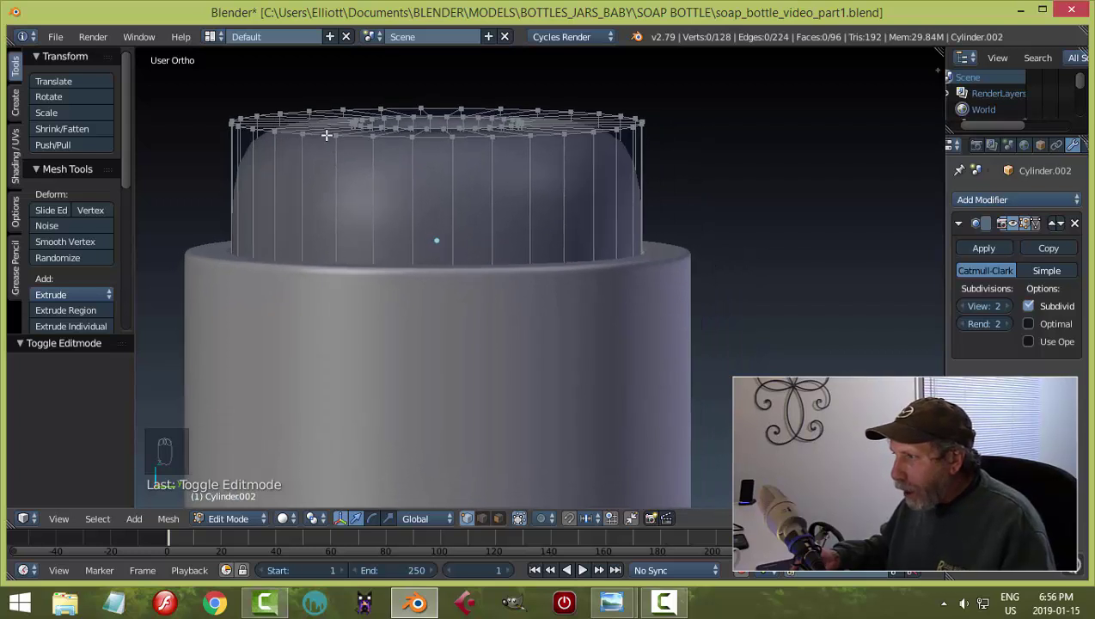
pyautogui.moveTo(503, 275); pyautogui.dragTo(521, 296, button='middle')
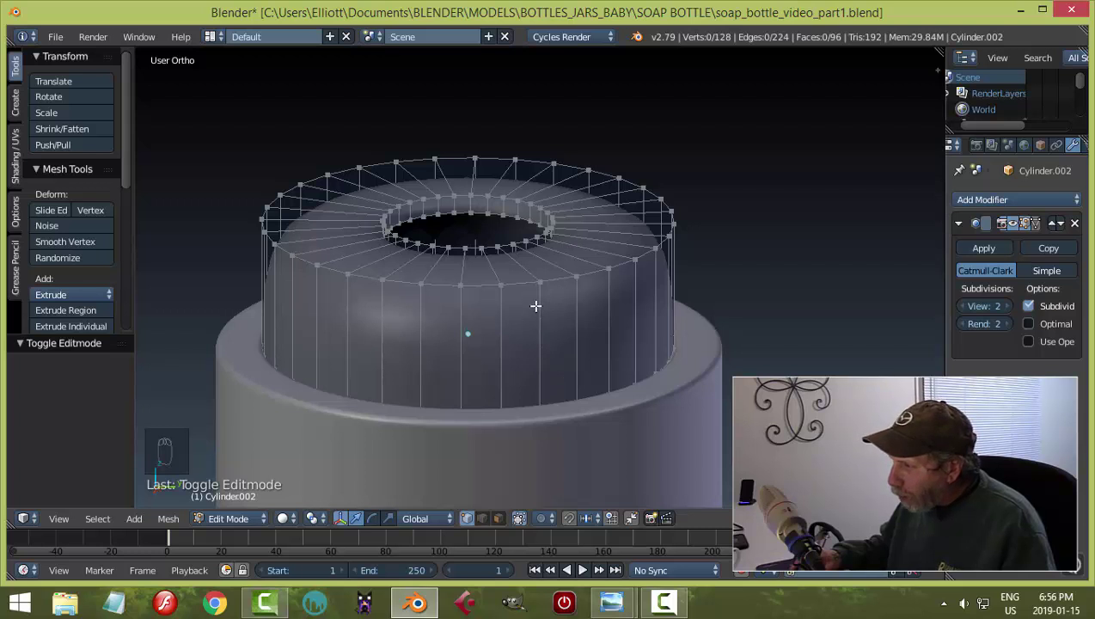
pyautogui.moveTo(474, 261); pyautogui.dragTo(523, 315, button='middle')
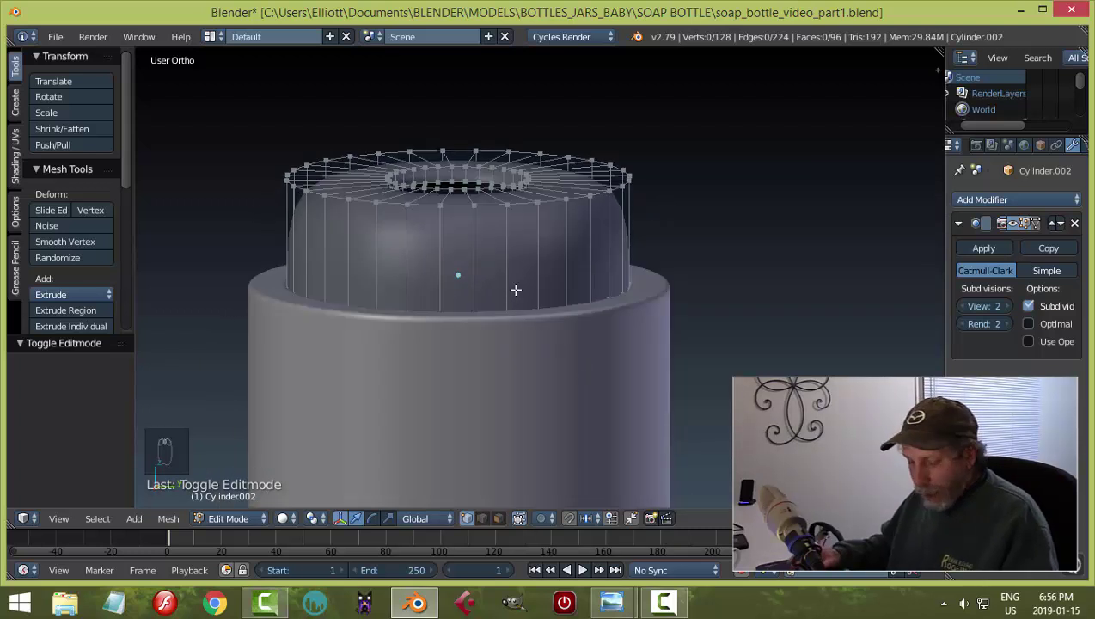
pyautogui.hotkey('ctrl', 'r')
pyautogui.click(513, 289)
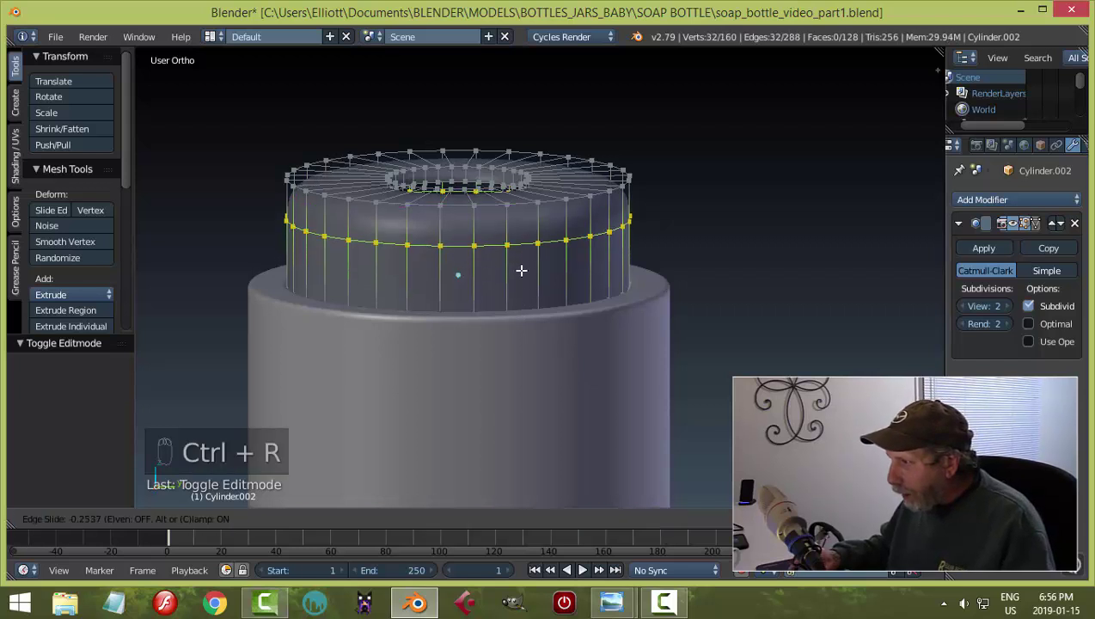
pyautogui.click(521, 241)
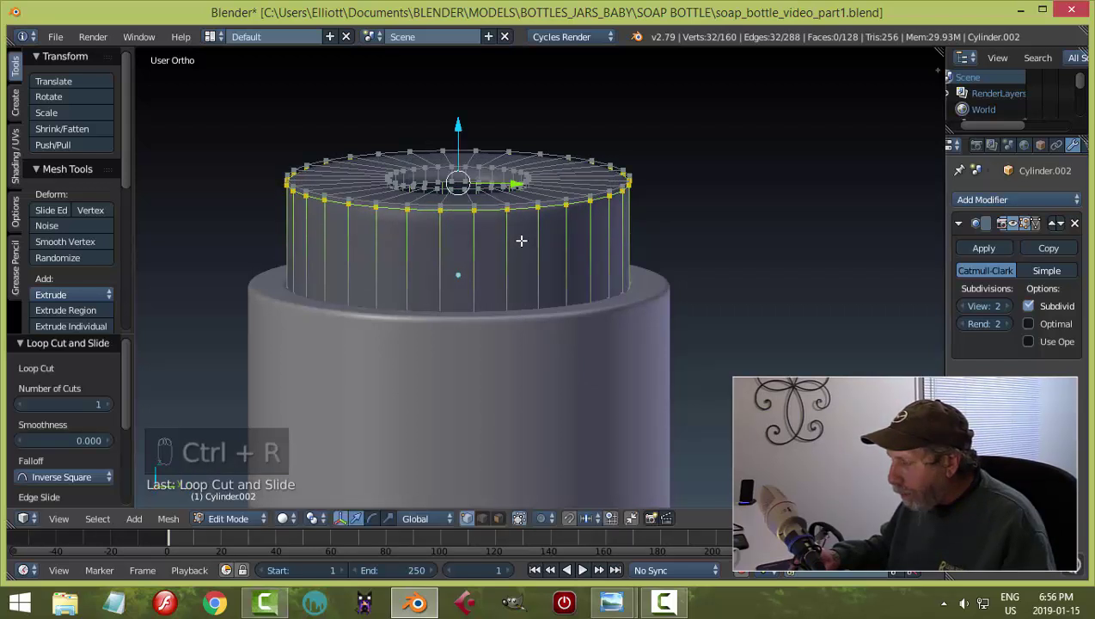
# Return to Object Mode and hide the neck cylinder below section 2.
pyautogui.press('Tab')
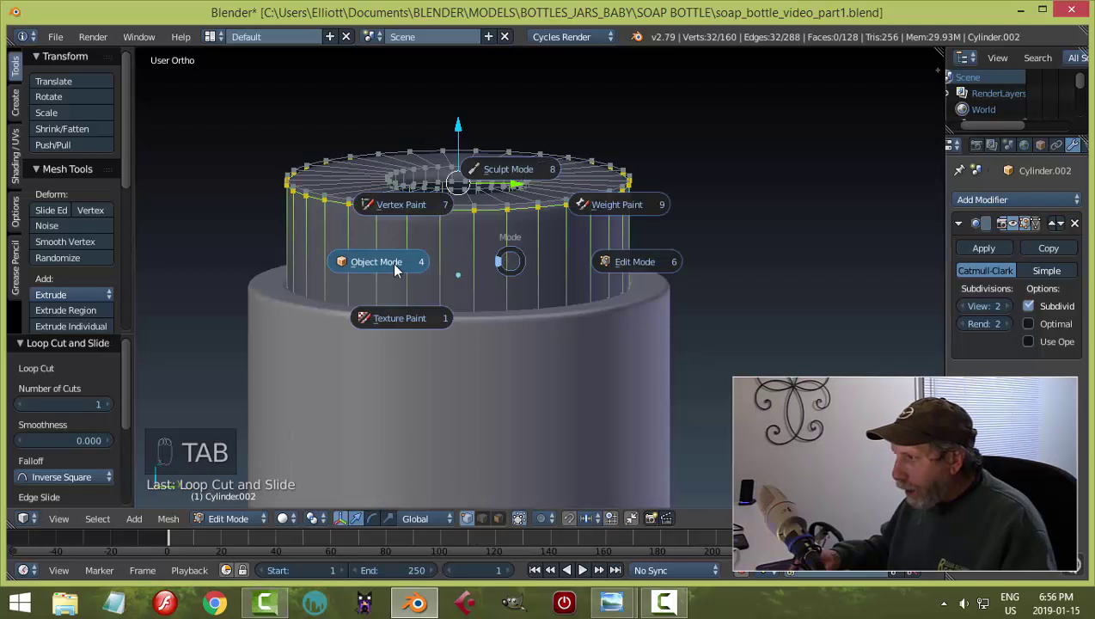
pyautogui.rightClick(562, 387)
pyautogui.press('h')
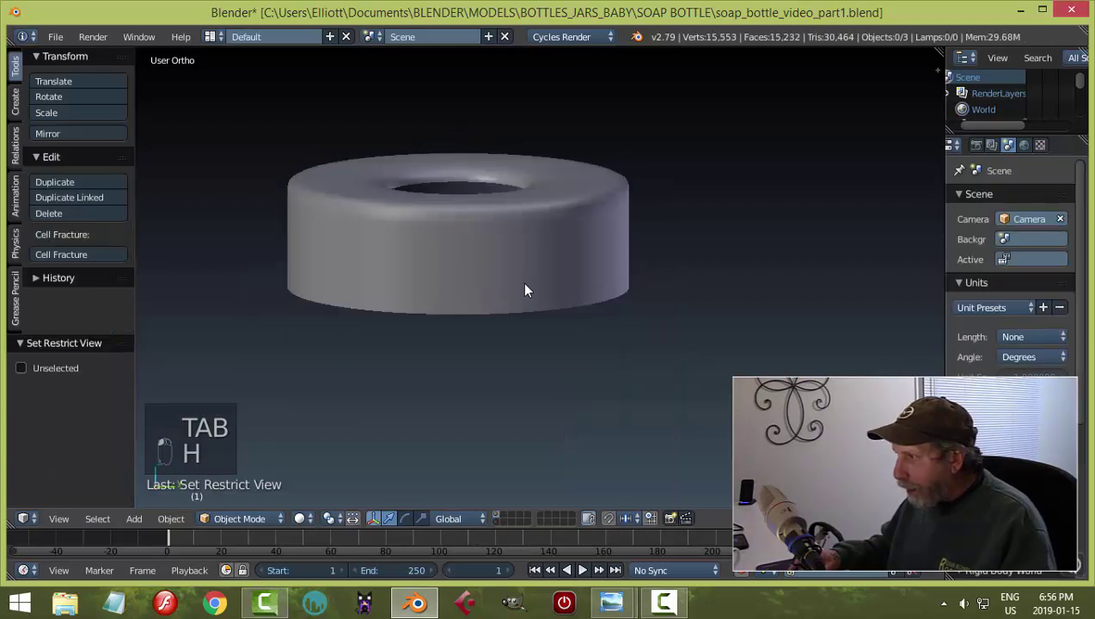
# Edit the section 2 ring and add a loop cut around its outer wall, slid about 0.906 toward the bottom edge.
pyautogui.rightClick(525, 289)
pyautogui.press('Tab')
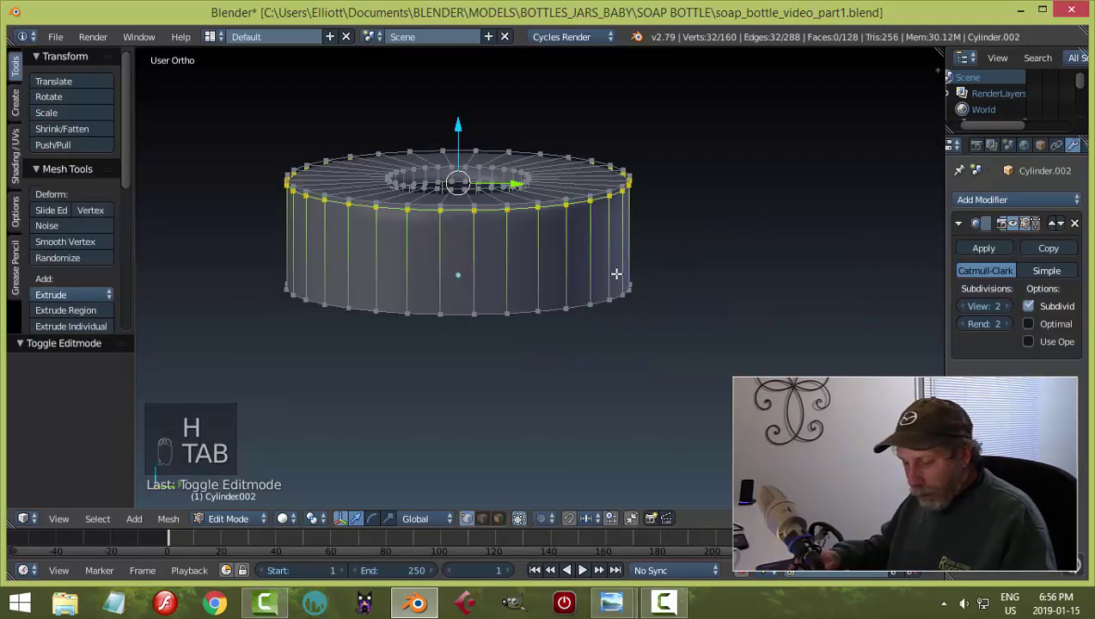
pyautogui.hotkey('ctrl', 'r')
pyautogui.click(617, 288)
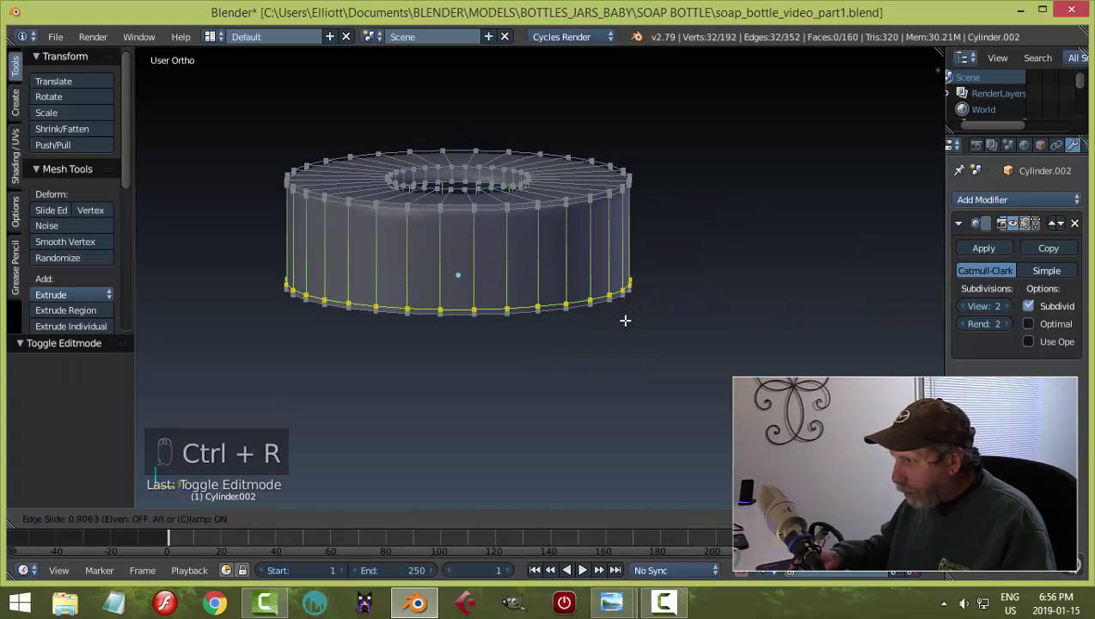
pyautogui.click(625, 320)
# Add a loop cut on the ring's top face, slid out close to the outer rim, and leave Edit Mode.
pyautogui.moveTo(630, 261); pyautogui.dragTo(633, 342, button='middle')
pyautogui.scroll(5, 624, 342)
pyautogui.press('a')
pyautogui.scroll(3, 531, 198)
pyautogui.moveTo(530, 197); pyautogui.dragTo(495, 230, button='middle')
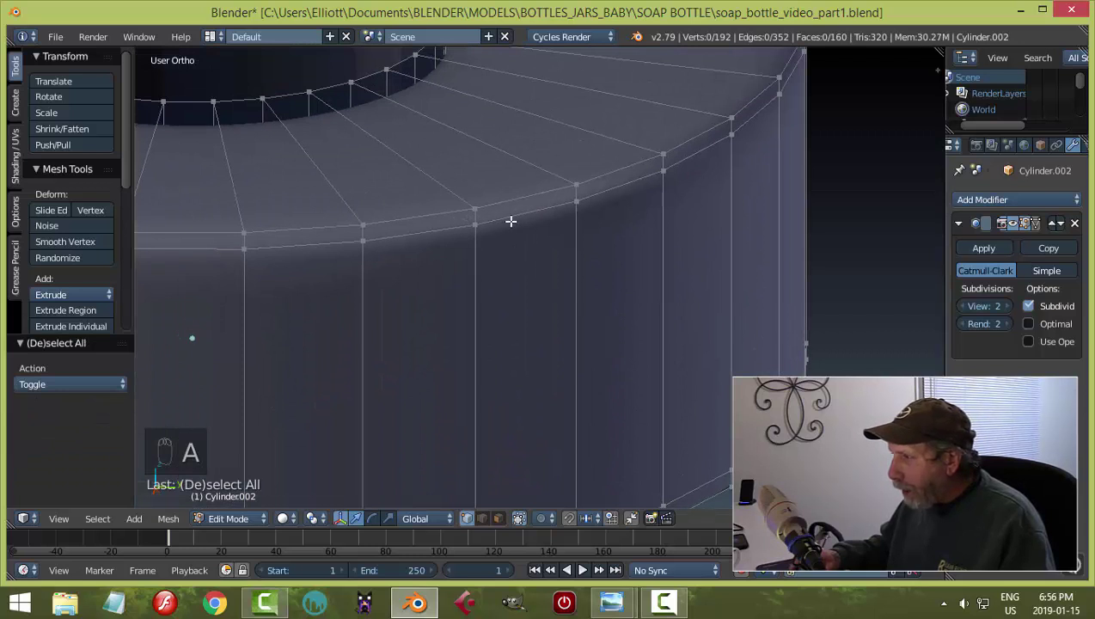
pyautogui.hotkey('ctrl', 'r')
pyautogui.click(442, 188)
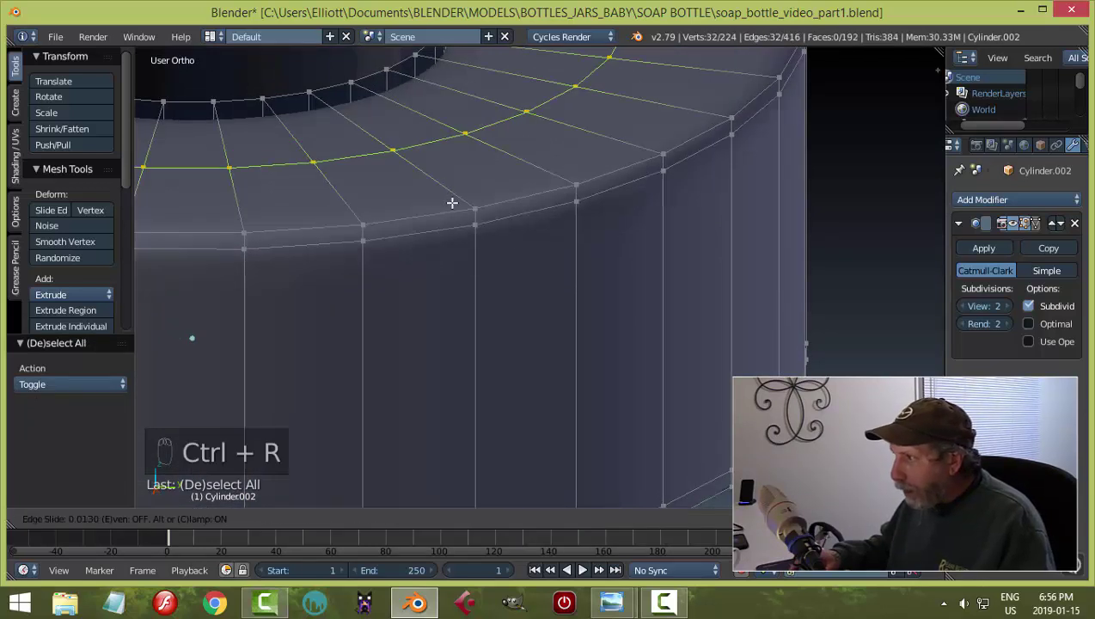
pyautogui.click(493, 263)
pyautogui.press('a')
pyautogui.scroll(-4, 560, 269)
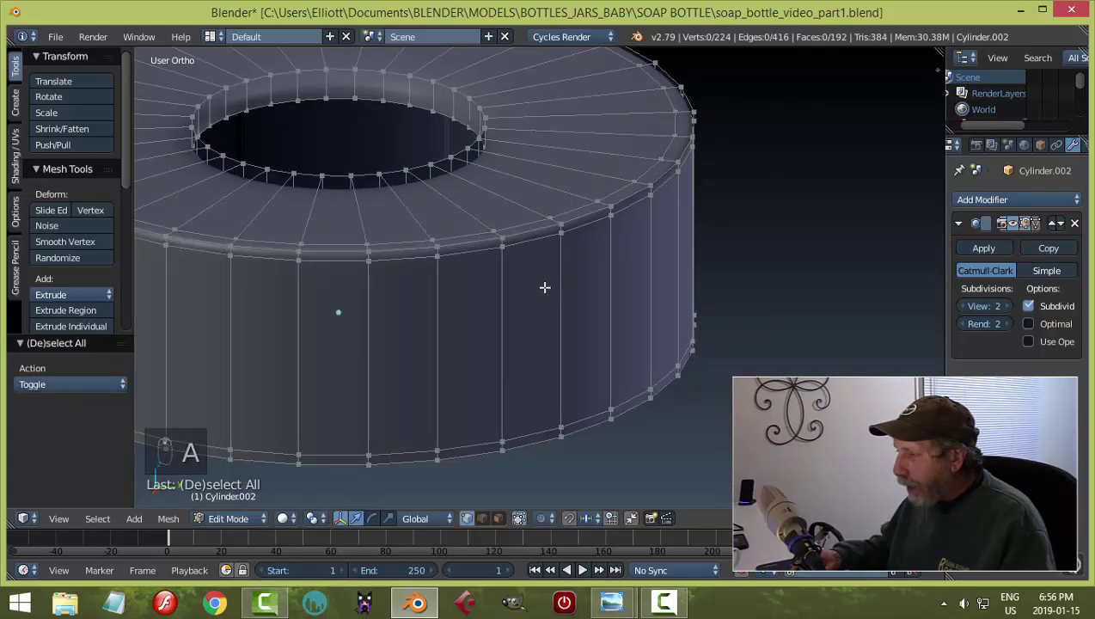
pyautogui.press('Tab')
pyautogui.click(468, 295)
pyautogui.scroll(-3, 555, 313)
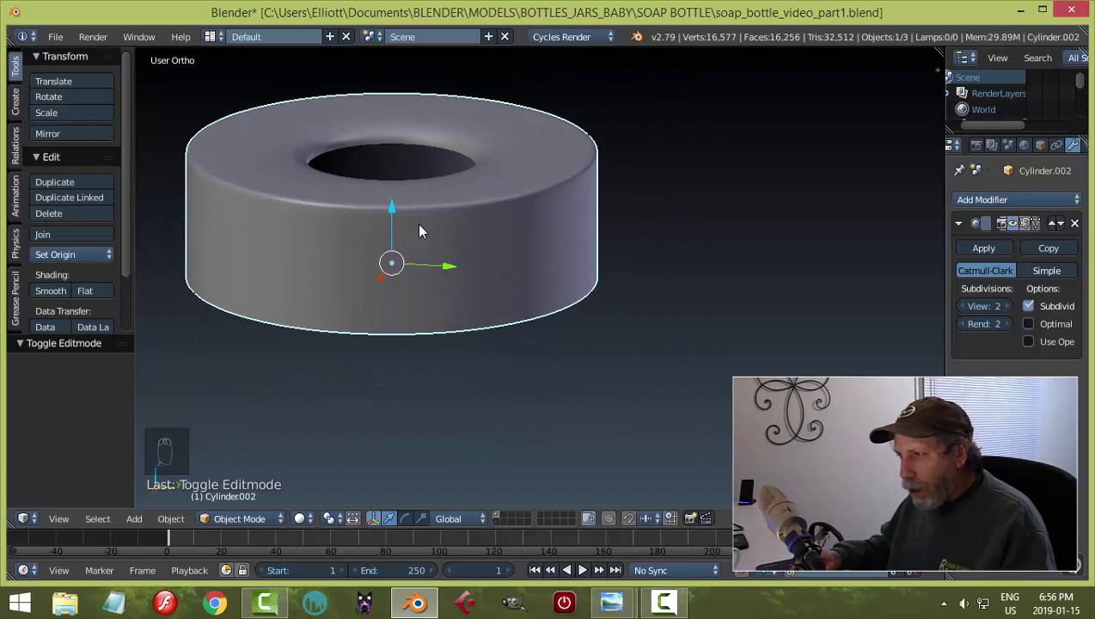
# Add another loop cut to the outer wall, just below the existing upper support loop, and return to Object Mode.
pyautogui.press('Tab')
pyautogui.click(574, 259)
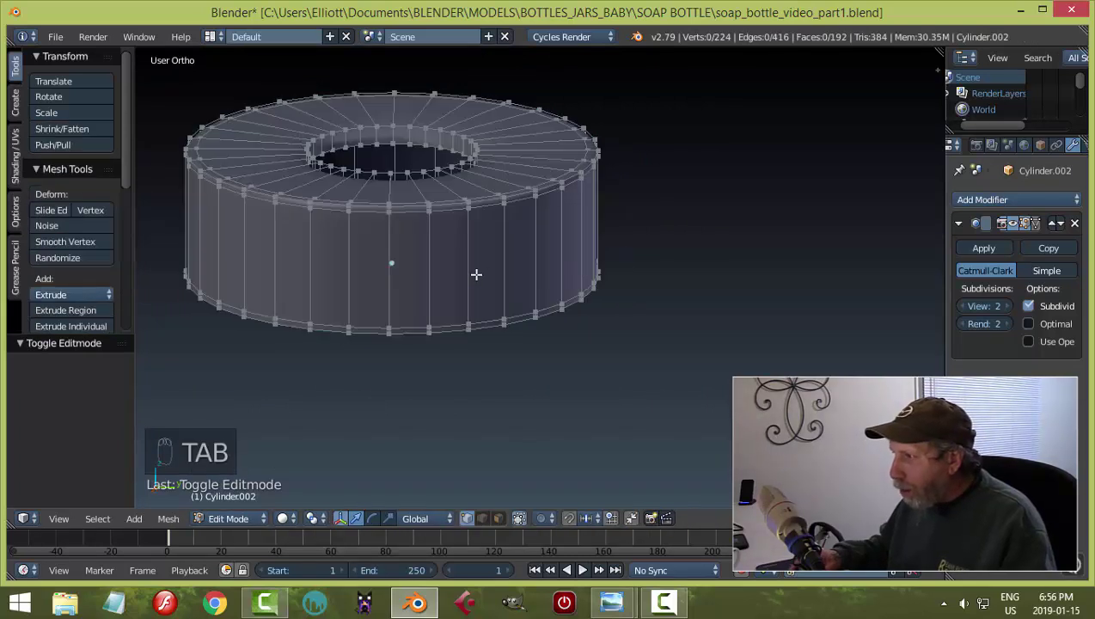
pyautogui.hotkey('ctrl', 'r')
pyautogui.click(504, 282)
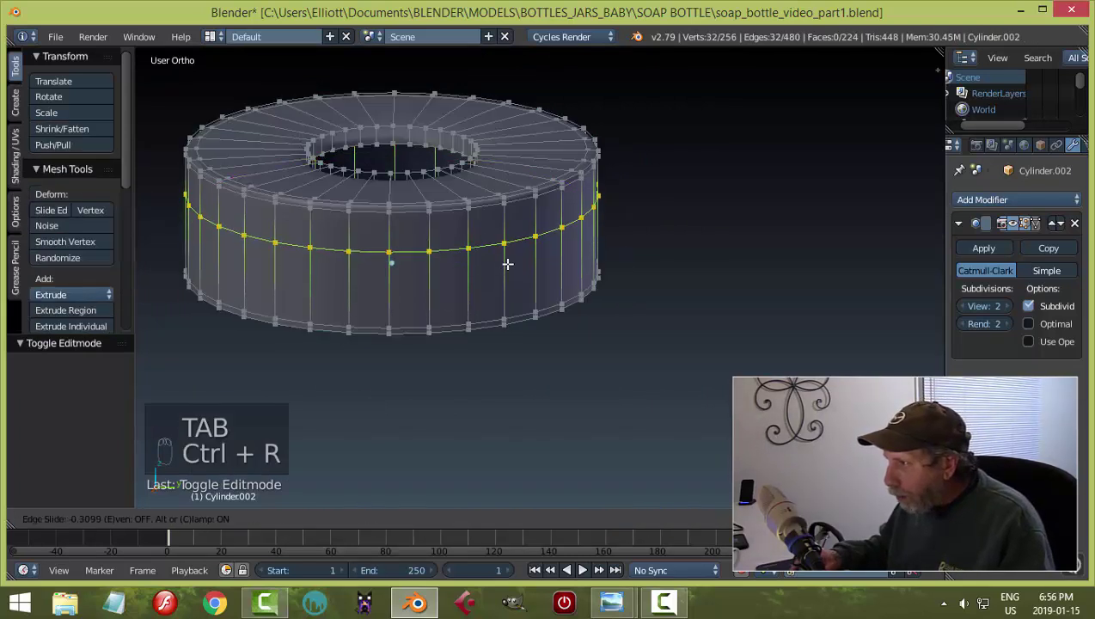
pyautogui.click(525, 233)
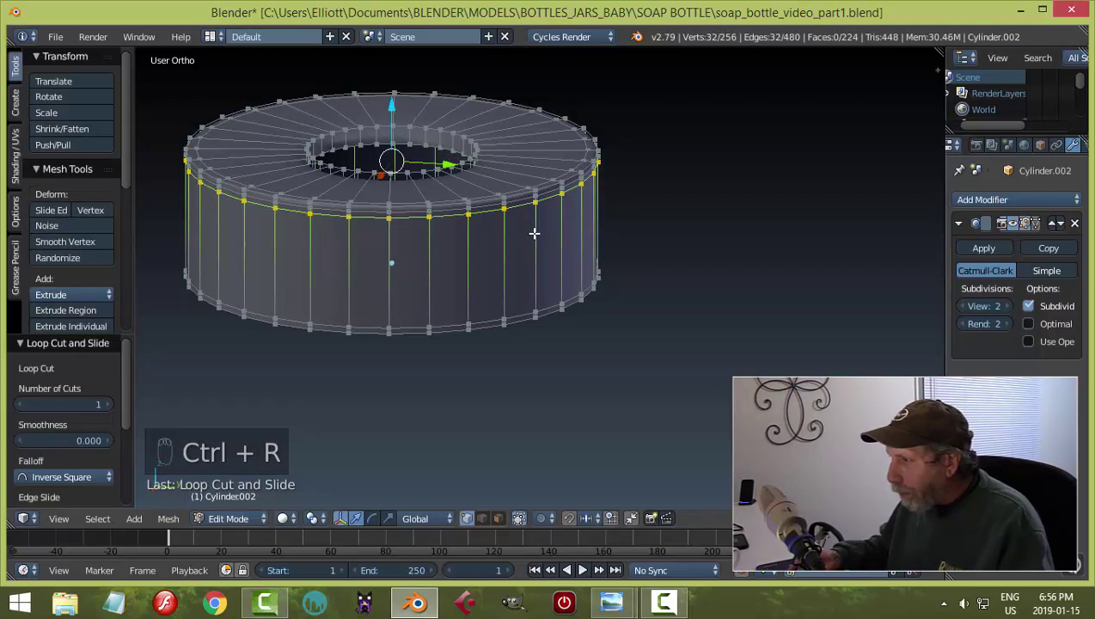
pyautogui.press('Tab')
pyautogui.click(429, 238)
pyautogui.scroll(2, 494, 230)
pyautogui.scroll(-3, 473, 226)
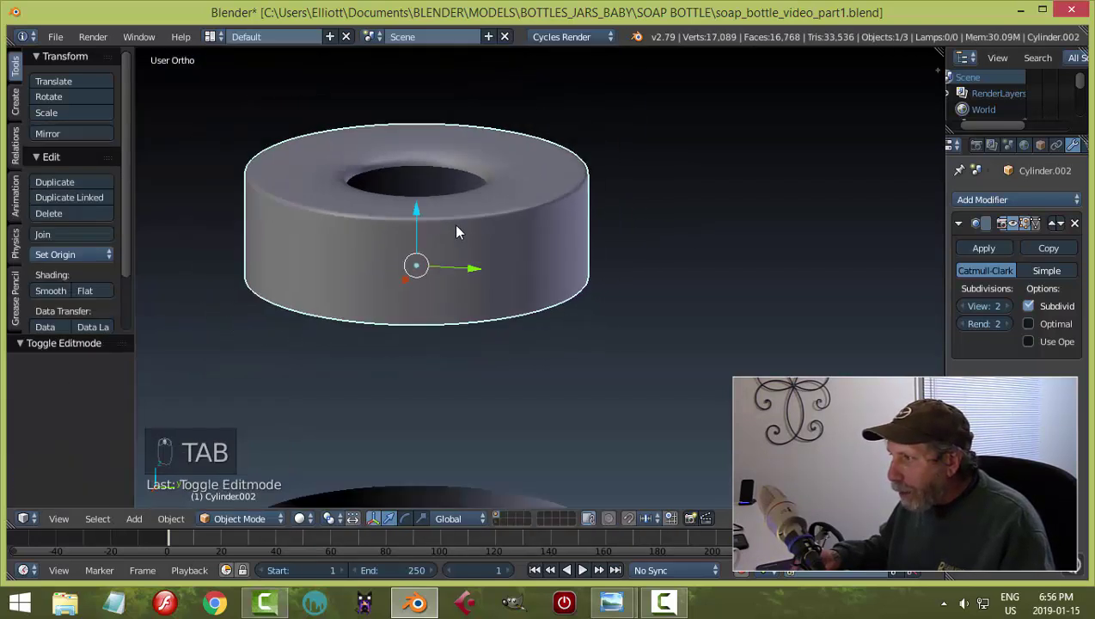
pyautogui.keyDown('shift'); pyautogui.moveTo(454, 223); pyautogui.dragTo(551, 273, button='middle'); pyautogui.keyUp('shift')
# Add a loop cut on the top face, slid inward close to the hole's edge, and return to Object Mode.
pyautogui.press('Tab')
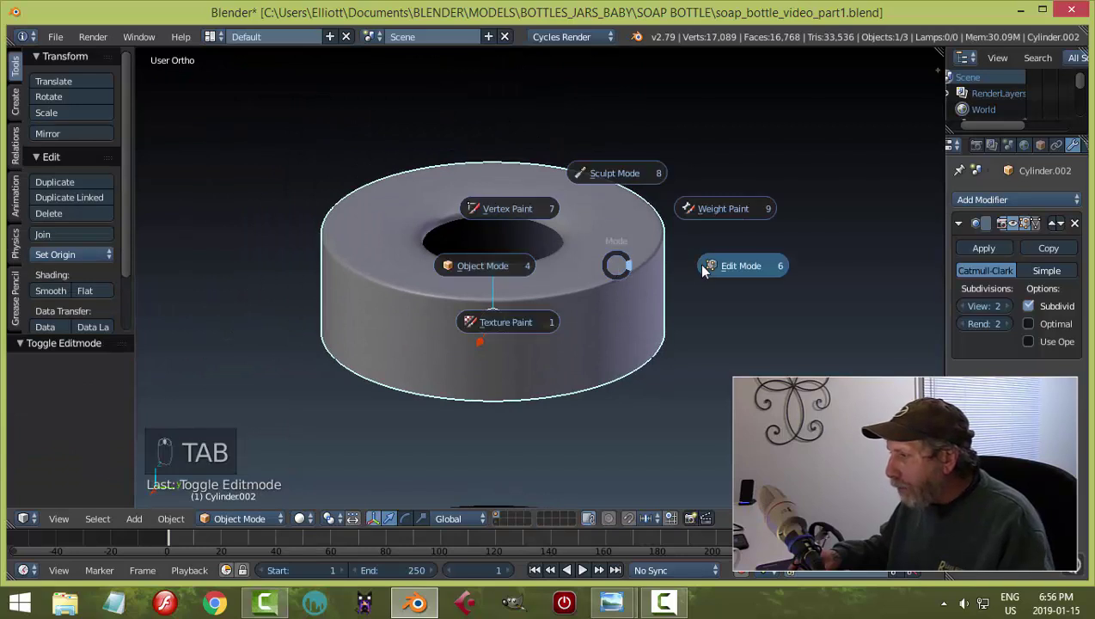
pyautogui.click(722, 265)
pyautogui.scroll(2, 602, 249)
pyautogui.press('a')
pyautogui.press('a')
pyautogui.scroll(3, 636, 236)
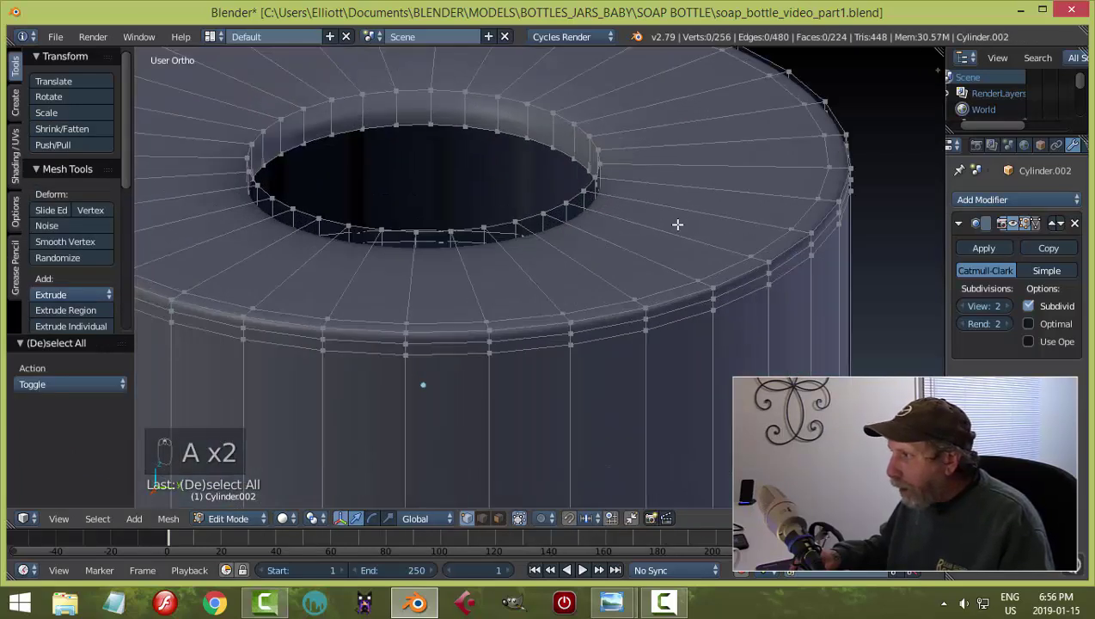
pyautogui.keyDown('shift'); pyautogui.moveTo(678, 226); pyautogui.dragTo(656, 255, button='middle'); pyautogui.keyUp('shift')
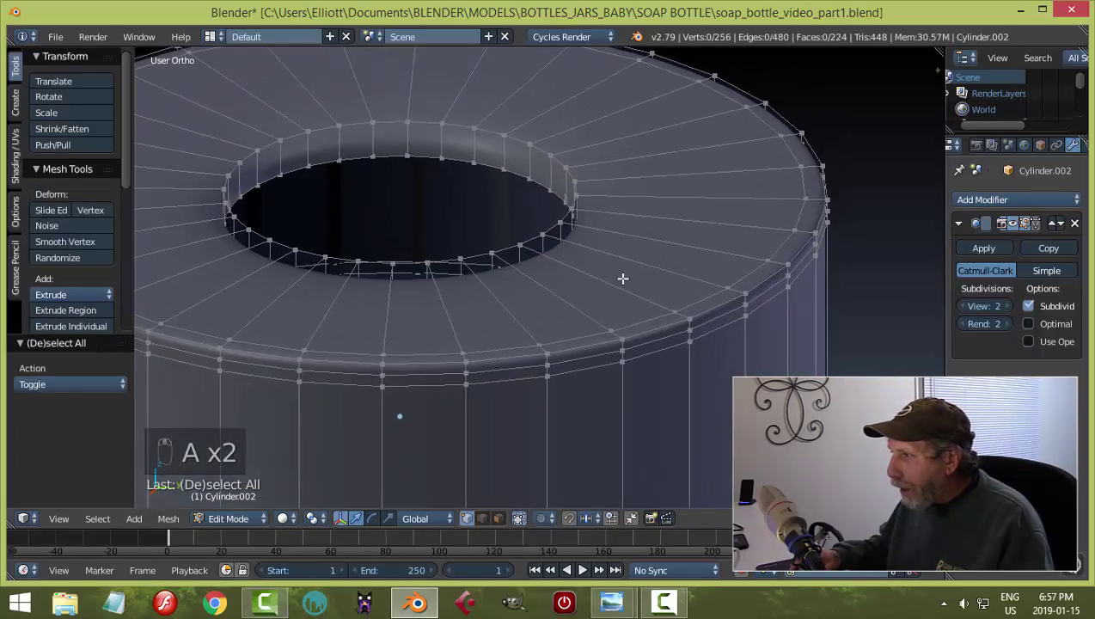
pyautogui.scroll(2, 532, 264)
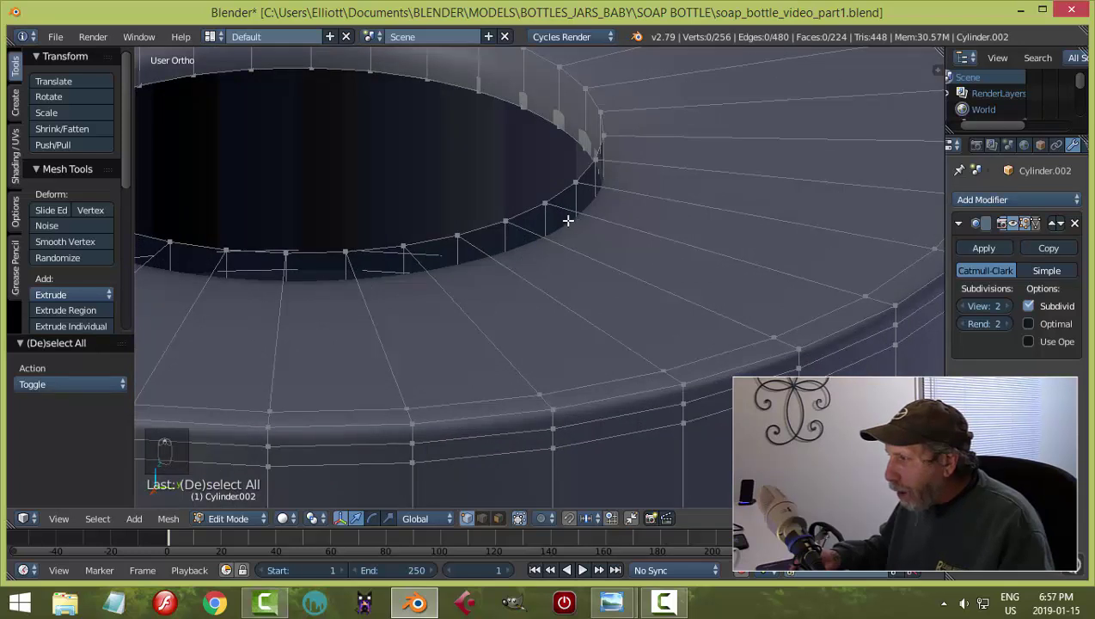
pyautogui.hotkey('ctrl', 'r')
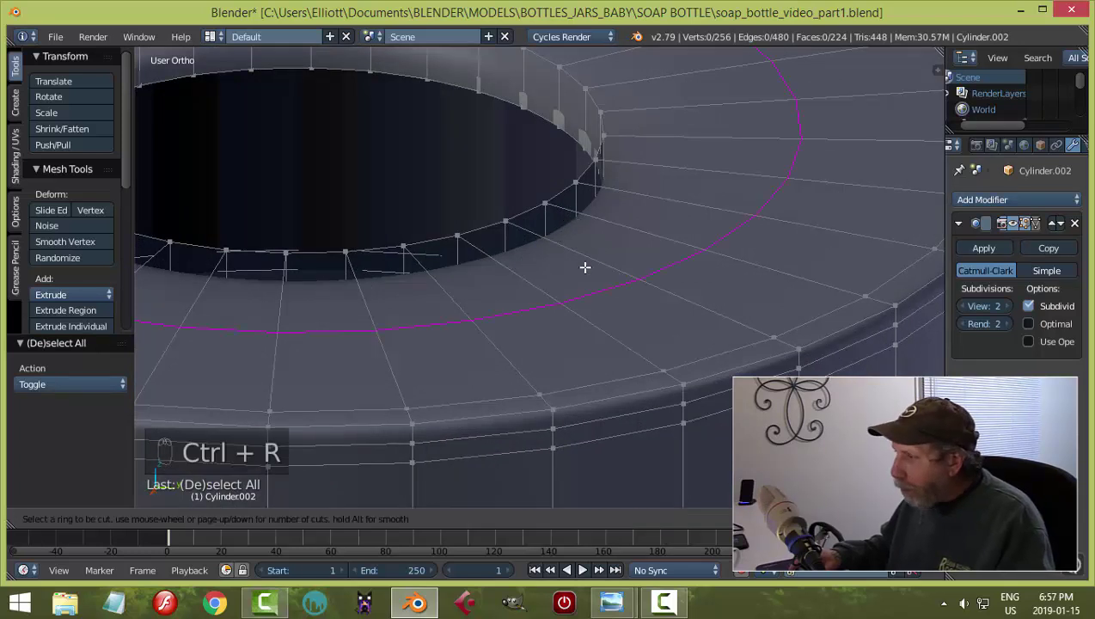
pyautogui.click(585, 266)
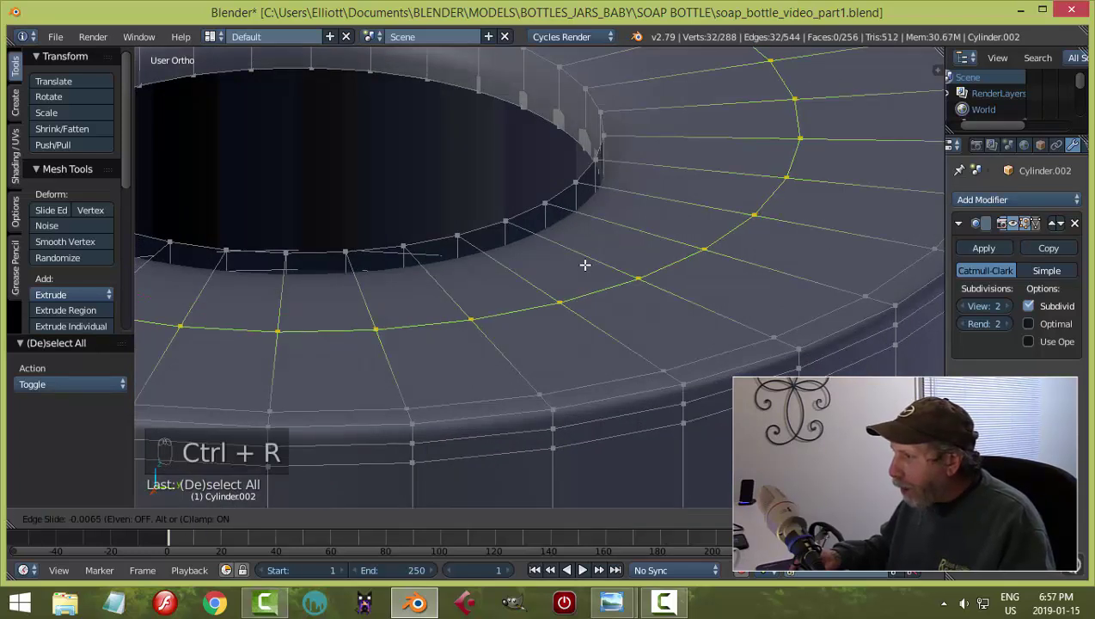
pyautogui.click(457, 220)
pyautogui.press('Tab')
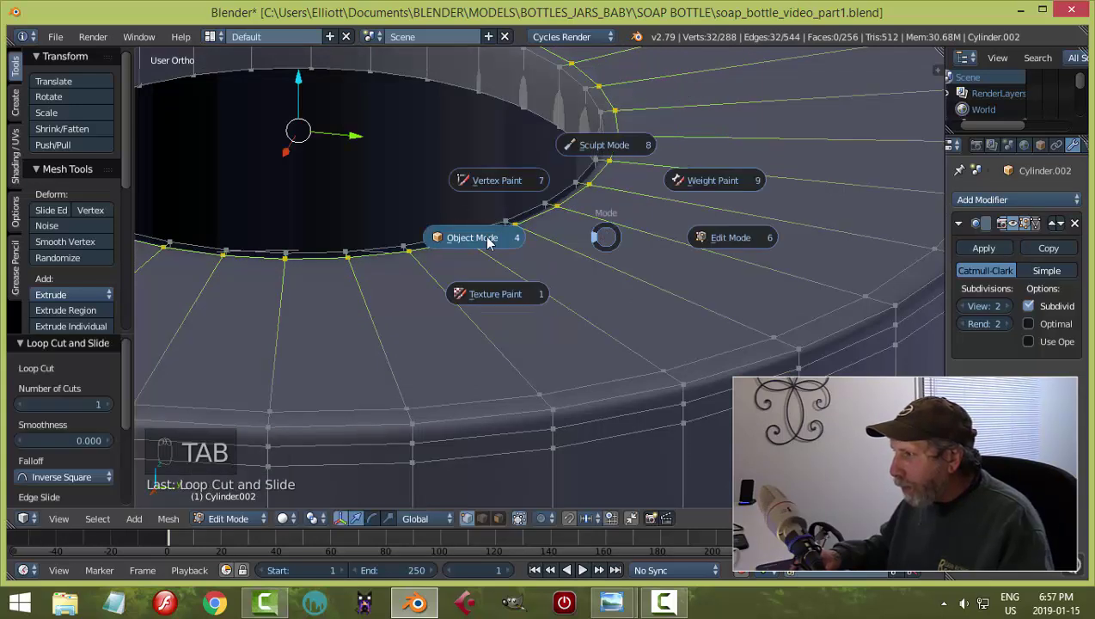
pyautogui.scroll(-3, 557, 236)
pyautogui.scroll(2, 580, 247)
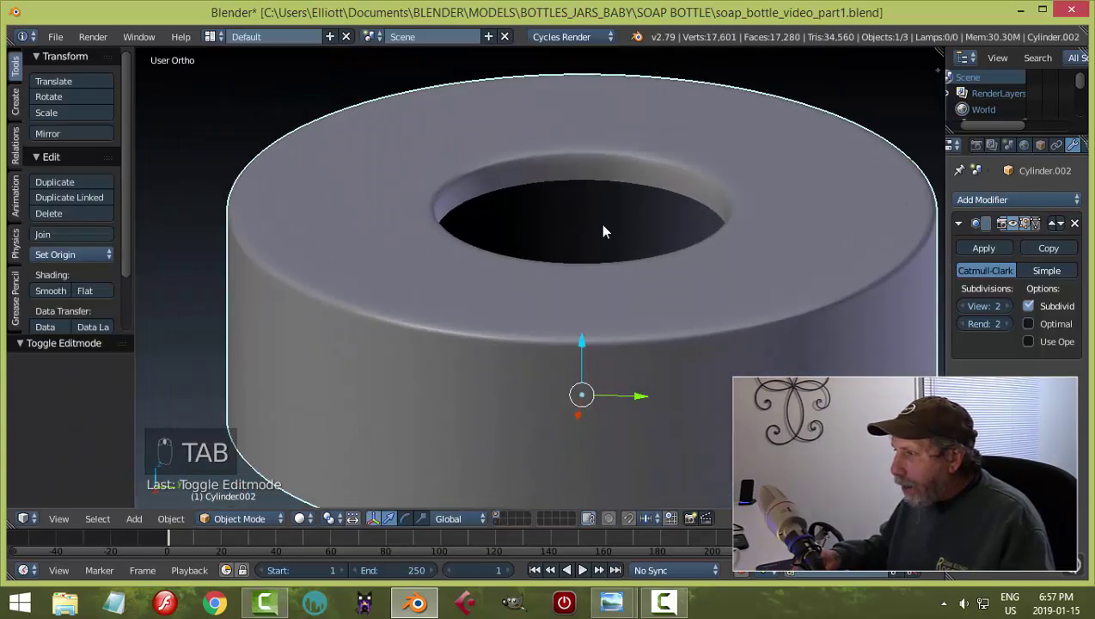
# In Edit Mode, add a loop cut around the hole's inner wall, slid about 0.594 toward its upper edge.
pyautogui.press('Tab')
pyautogui.scroll(3, 575, 225)
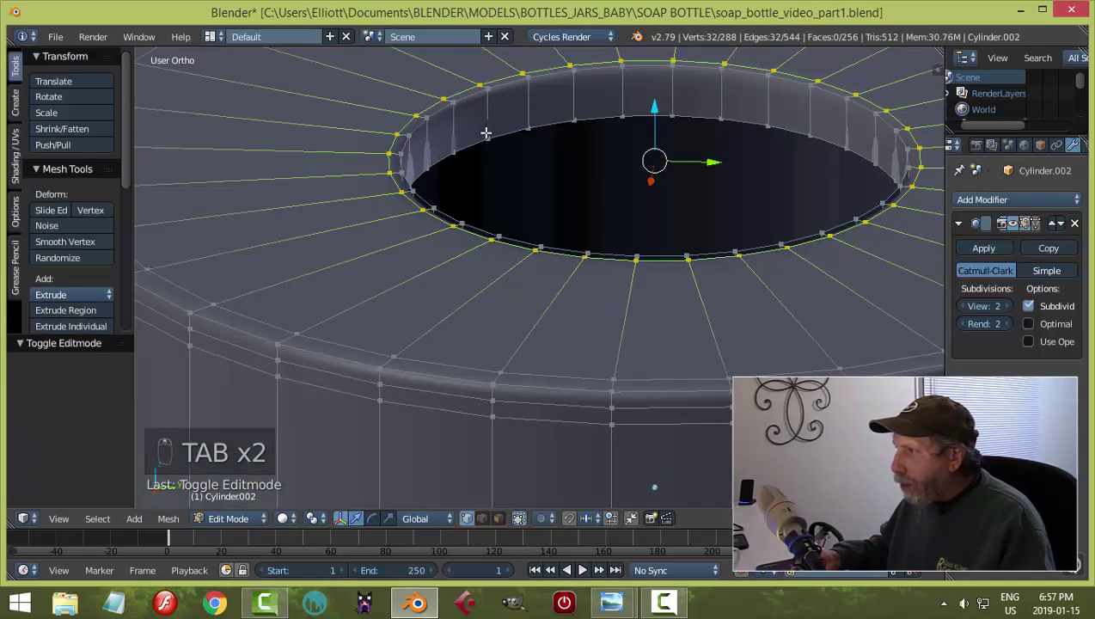
pyautogui.press('a')
pyautogui.press('a')
pyautogui.press('a')
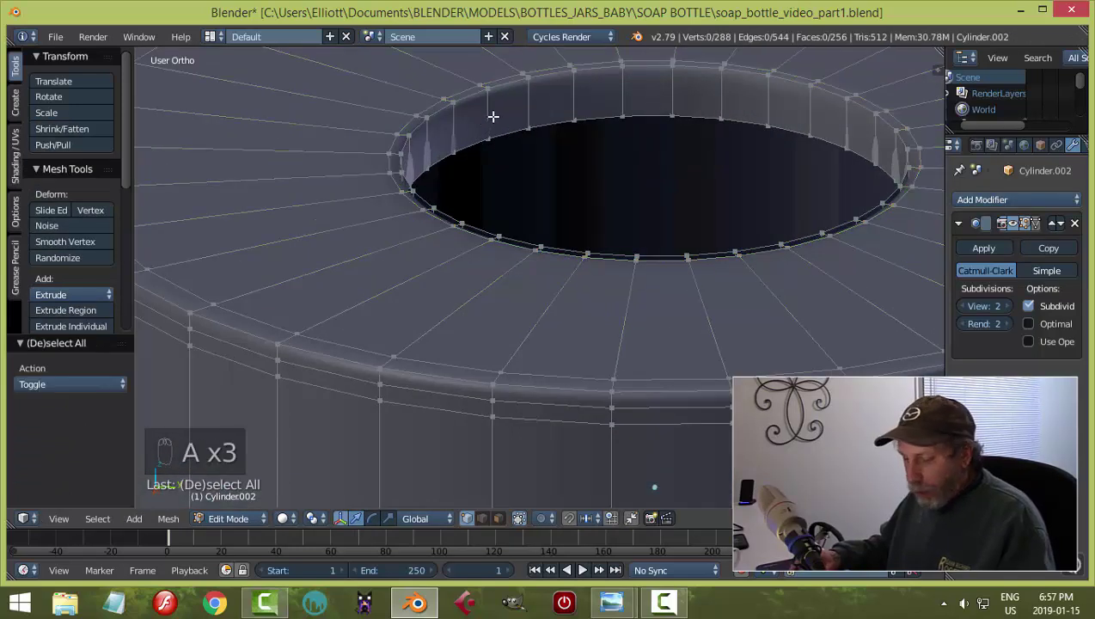
pyautogui.hotkey('ctrl', 'r')
pyautogui.click(492, 113)
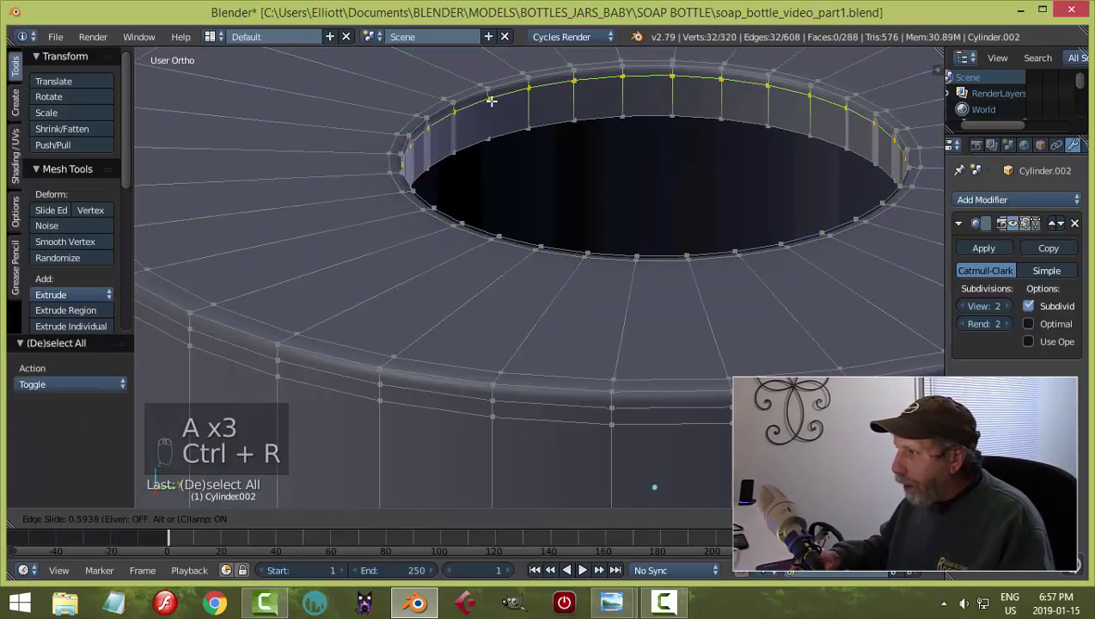
pyautogui.click(491, 101)
pyautogui.scroll(4, 489, 113)
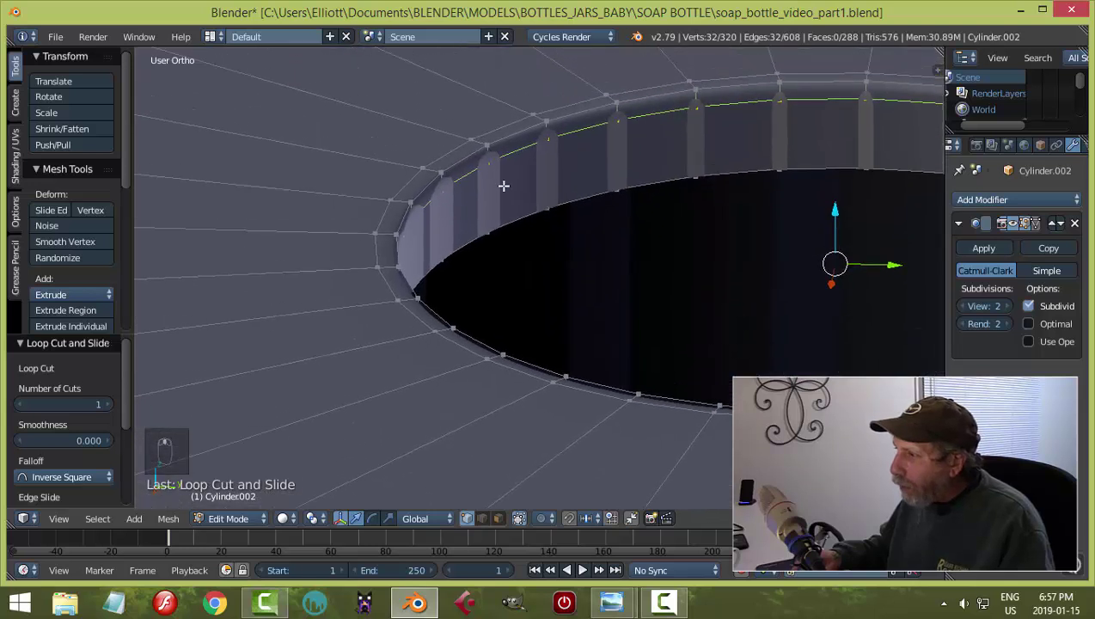
# Select the edge loop on the hole's inner wall near its upper edge and move it up 0.009 along Z.
pyautogui.scroll(3, 503, 186)
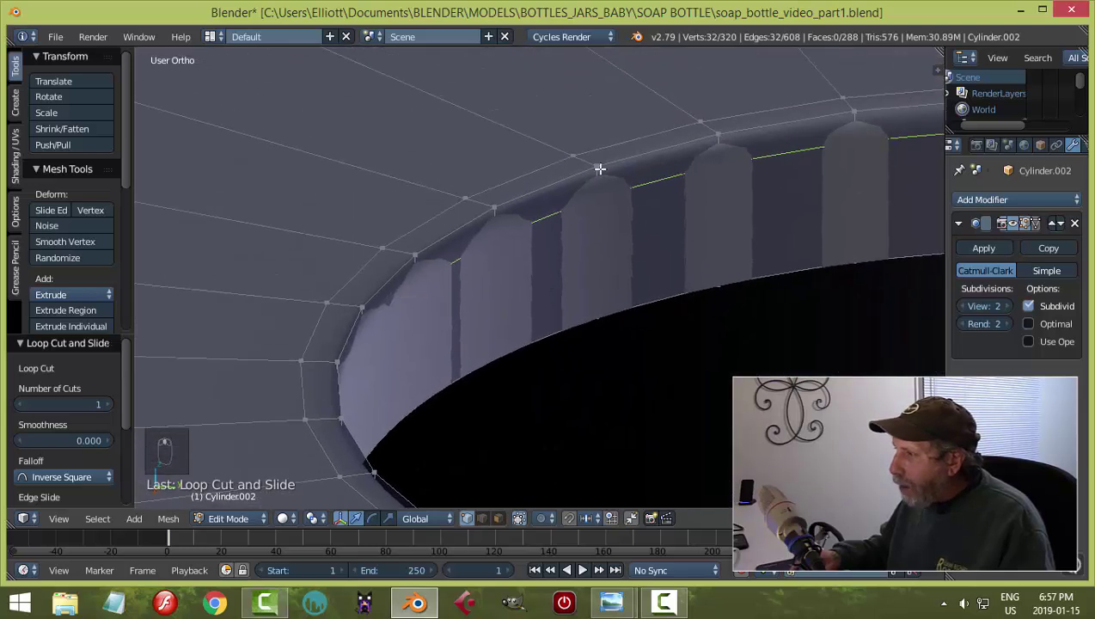
pyautogui.press('a')
pyautogui.keyDown('alt'); pyautogui.rightClick(526, 194); pyautogui.keyUp('alt')
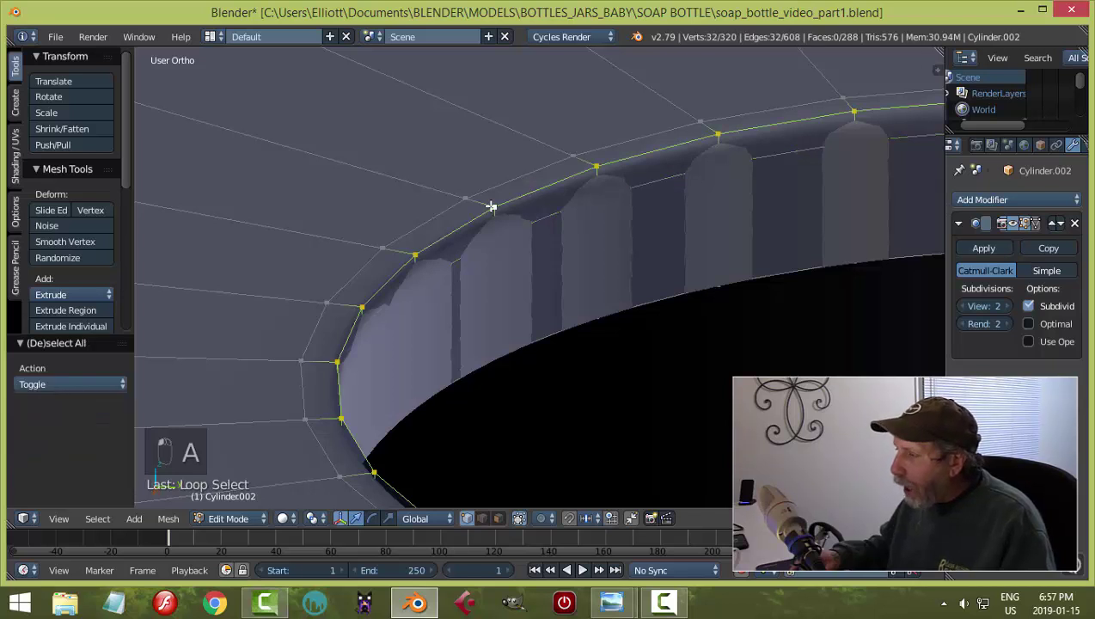
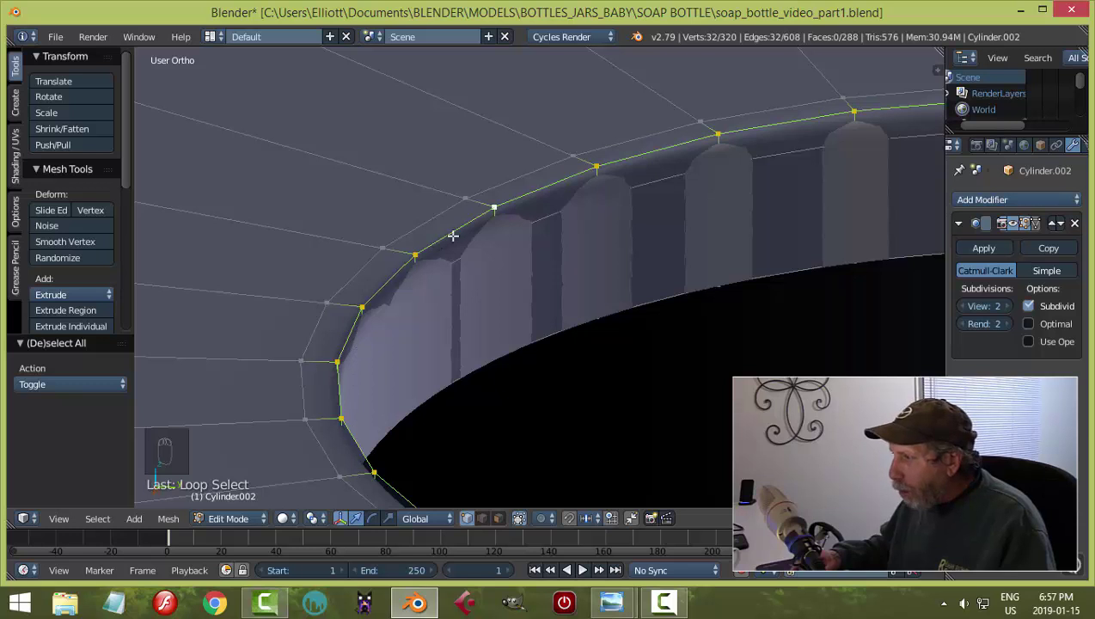
pyautogui.press('a')
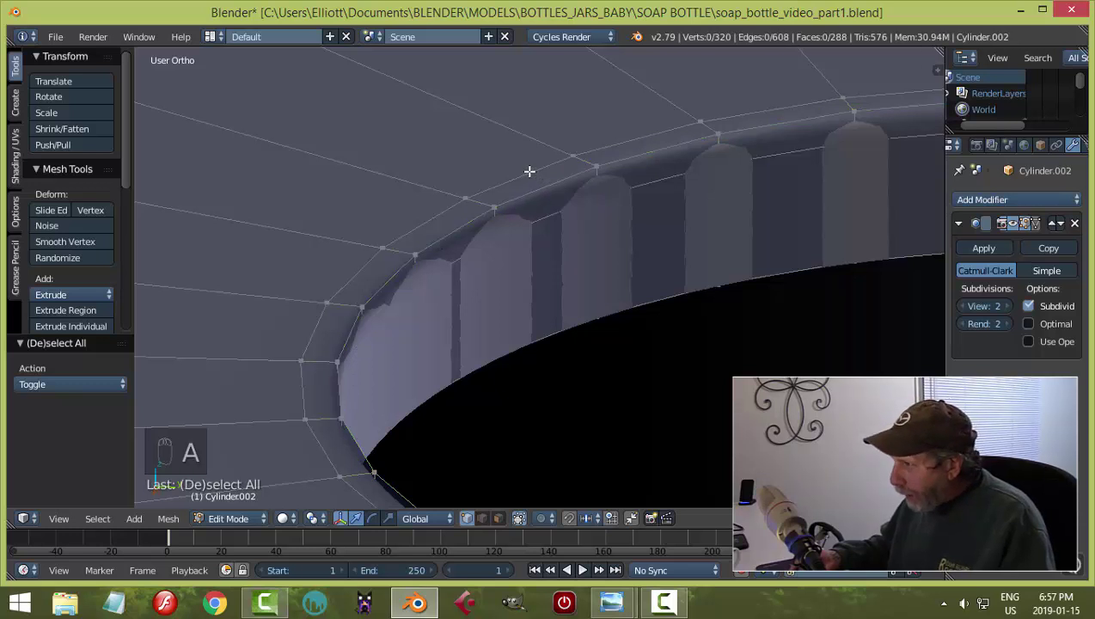
pyautogui.keyDown('alt'); pyautogui.rightClick(529, 172); pyautogui.keyUp('alt')
pyautogui.press('a')
pyautogui.keyDown('alt'); pyautogui.rightClick(567, 222); pyautogui.keyUp('alt')
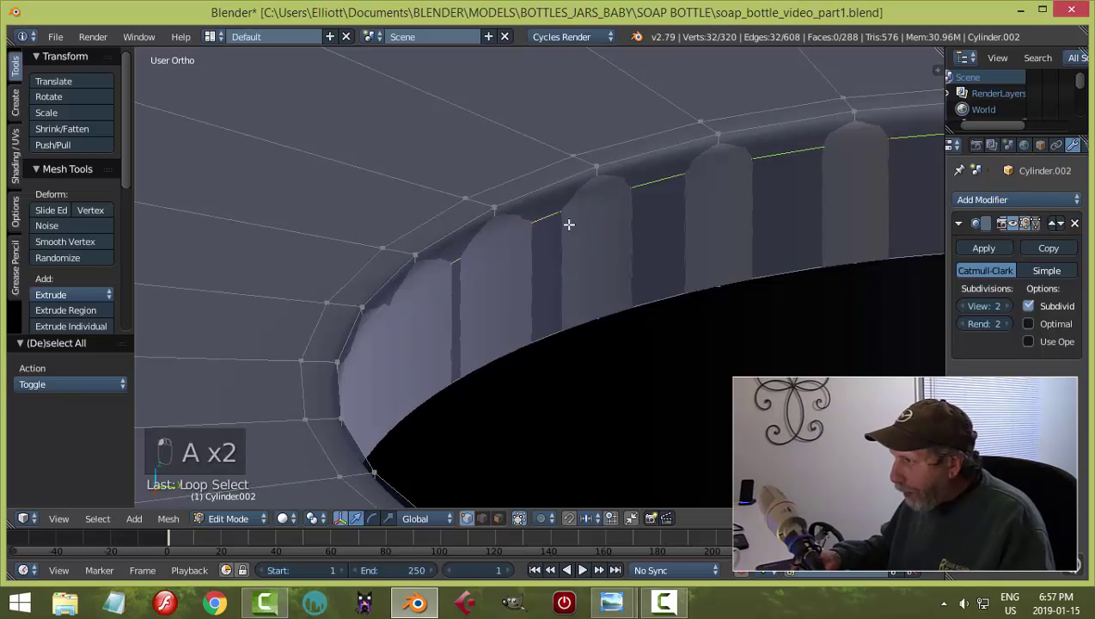
pyautogui.moveTo(609, 246); pyautogui.dragTo(682, 261, button='middle')
pyautogui.moveTo(810, 293); pyautogui.dragTo(814, 286)
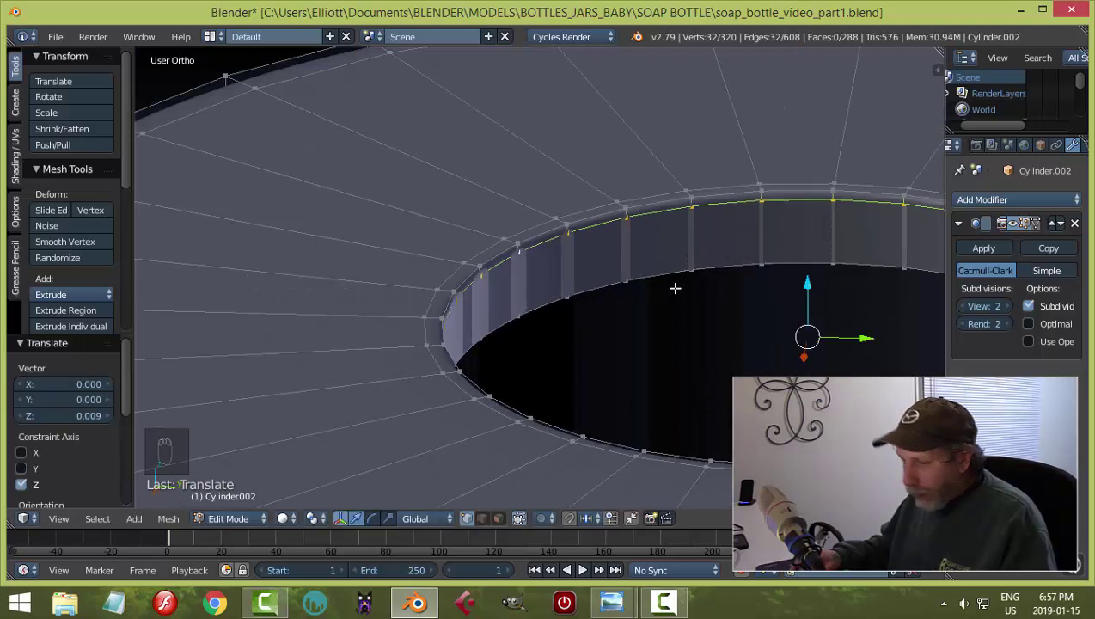
# Scale the top-face support loop around the hole to 0.983, bringing it closer to the edge, and return to Object Mode.
pyautogui.press('a')
pyautogui.keyDown('alt'); pyautogui.rightClick(575, 213); pyautogui.keyUp('alt')
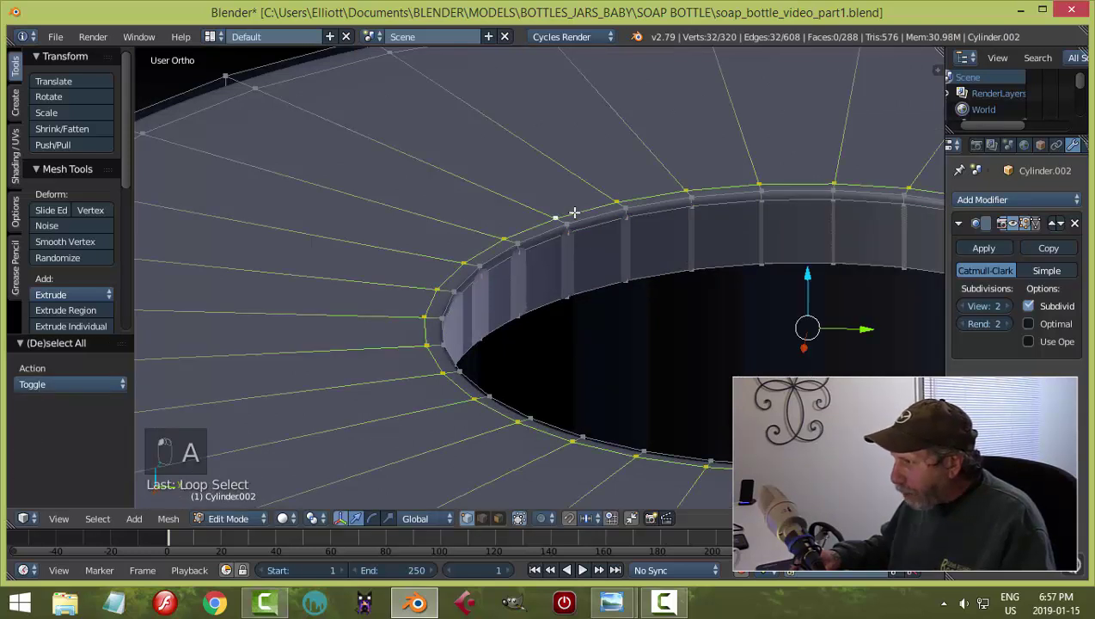
pyautogui.press('s')
pyautogui.rightClick(813, 335)
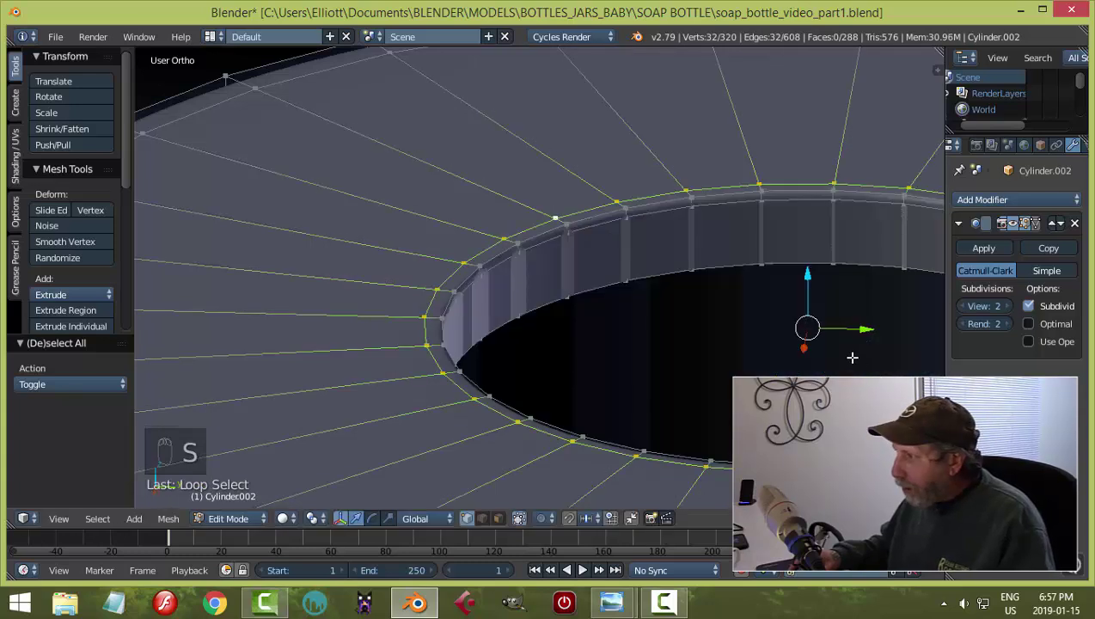
pyautogui.press('s')
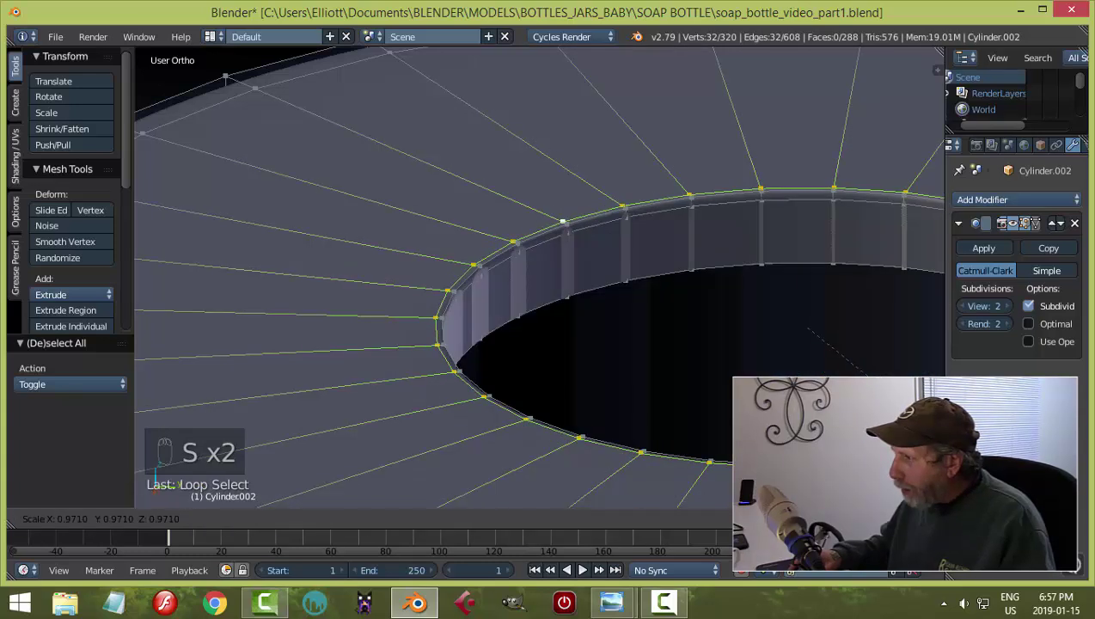
pyautogui.click(672, 356)
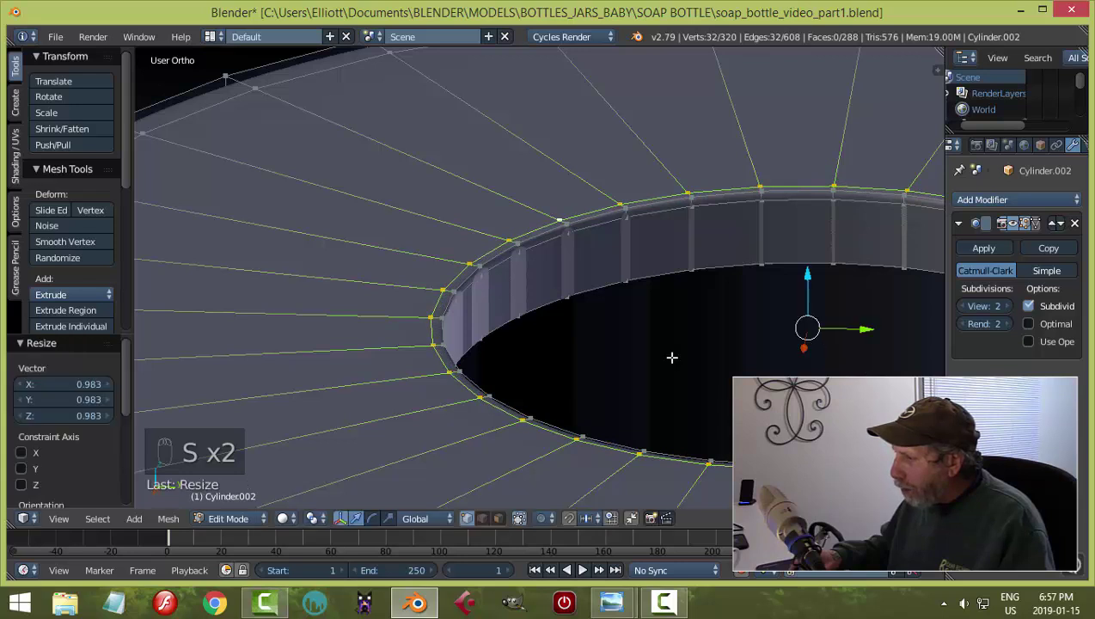
pyautogui.press('Tab')
pyautogui.click(659, 342)
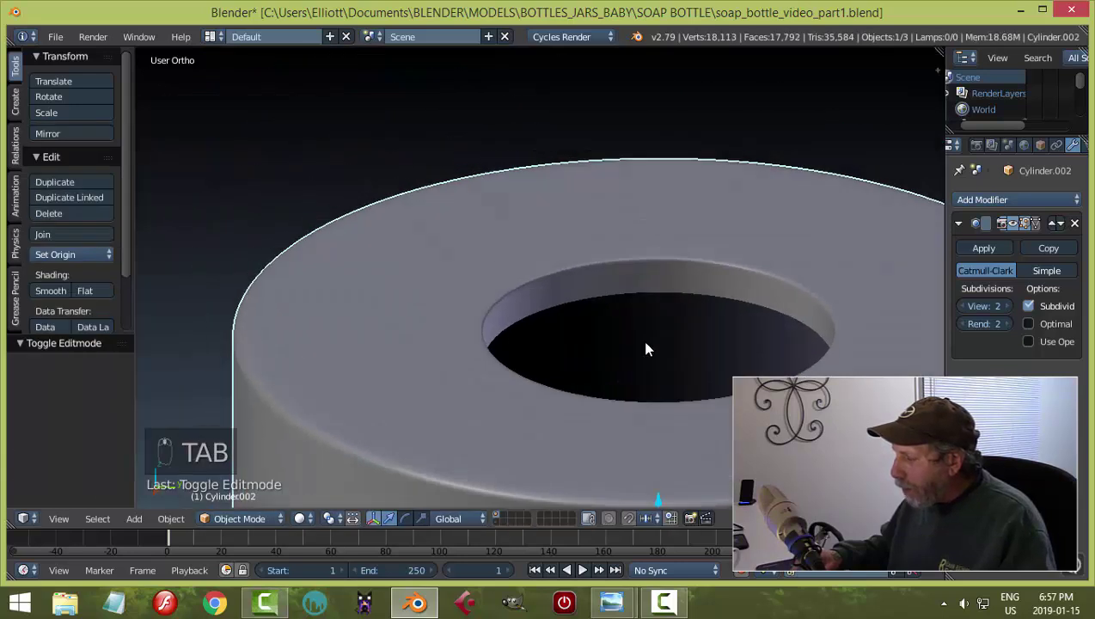
# Inspect the ring's smoothed top hole and outer rim from several distances, keeping the ring selected.
pyautogui.scroll(-4, 580, 383)
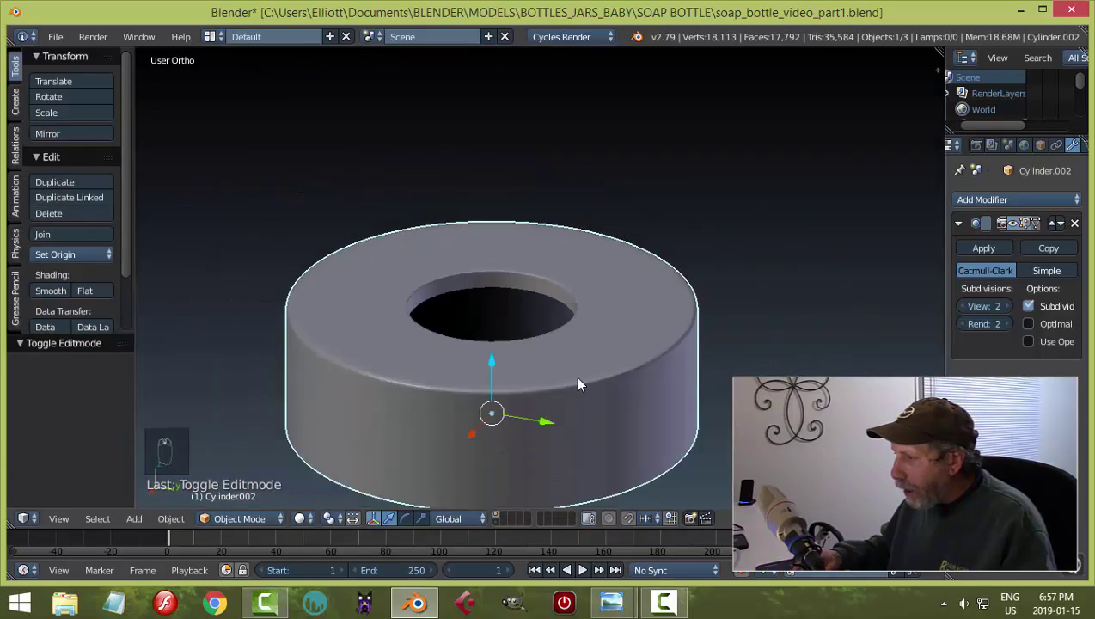
pyautogui.moveTo(580, 384)
pyautogui.mouseDown(button='middle')
pyautogui.moveTo(579, 350)
pyautogui.moveTo(589, 379)
pyautogui.moveTo(580, 384)
pyautogui.mouseUp(button='middle')
pyautogui.scroll(4, 533, 353)
pyautogui.moveTo(486, 323); pyautogui.dragTo(701, 337, button='middle')
pyautogui.scroll(2, 573, 353)
pyautogui.scroll(-2, 570, 360)
pyautogui.rightClick(722, 336)
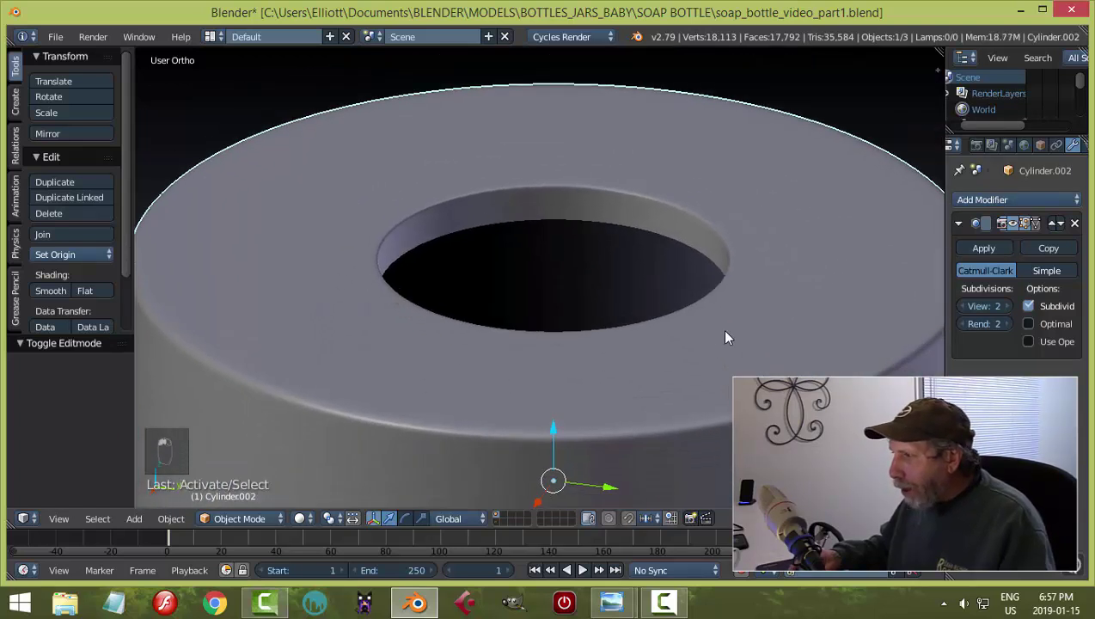
# In Edit Mode, scale the support loop around the top hole outward to 1.070, then return to Object Mode.
pyautogui.press('Tab')
pyautogui.click(829, 350)
pyautogui.scroll(3, 795, 353)
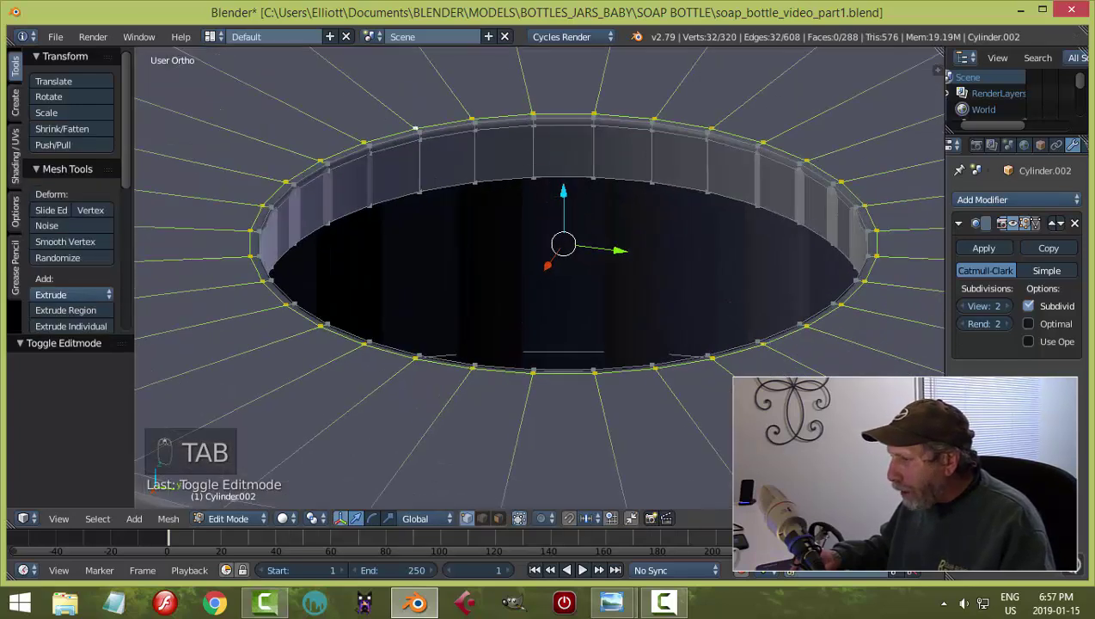
pyautogui.scroll(-4, 550, 258)
pyautogui.press('s')
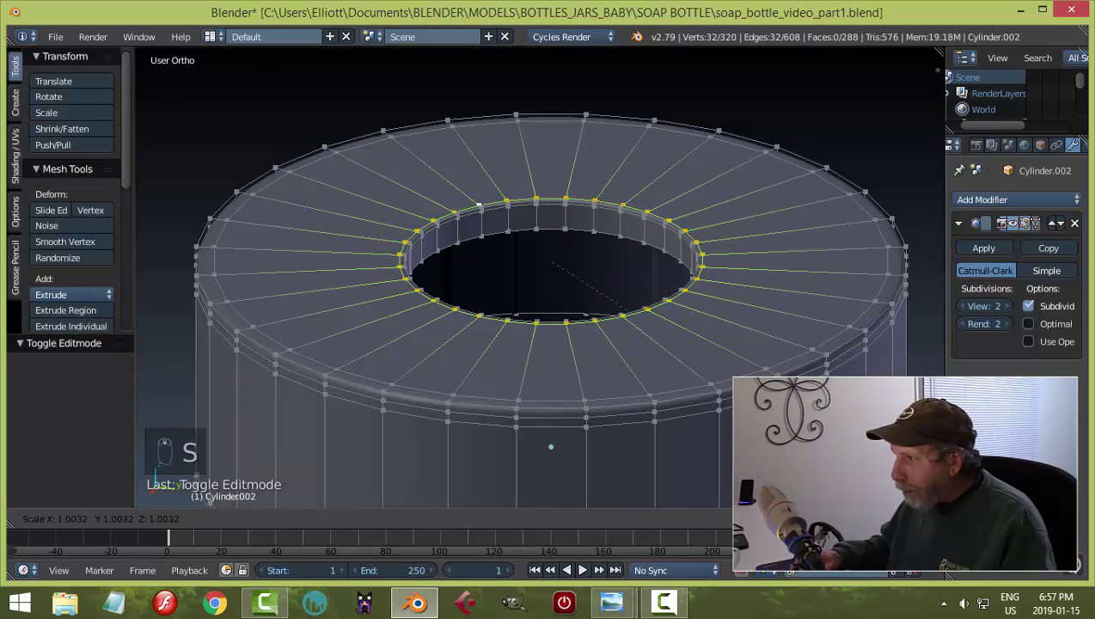
pyautogui.press('Return')
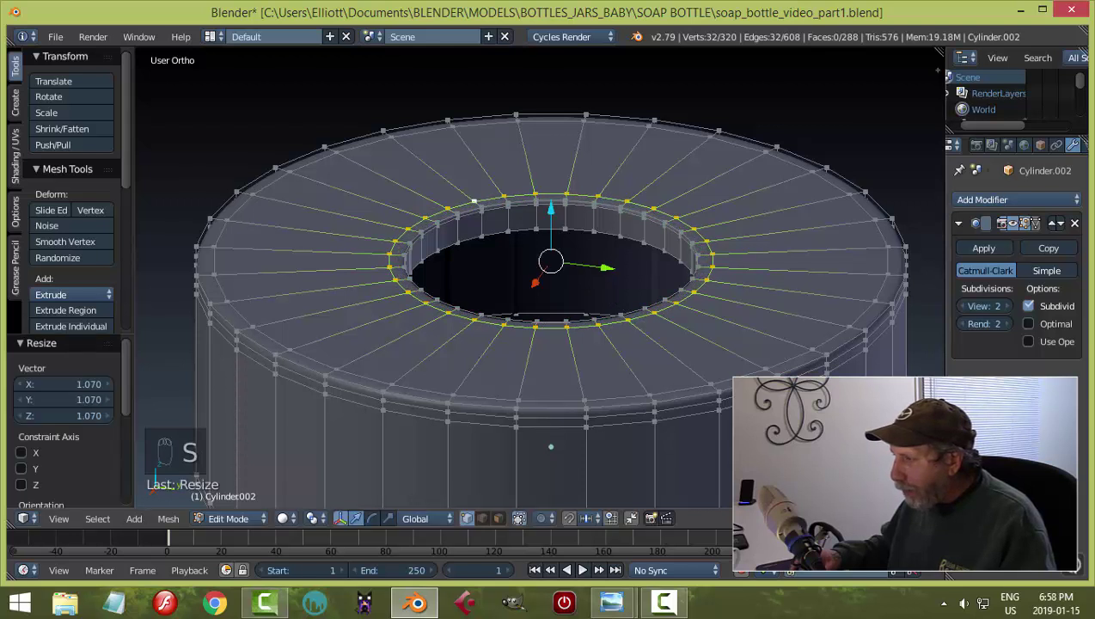
pyautogui.press('Tab')
pyautogui.click(699, 377)
pyautogui.scroll(2, 564, 343)
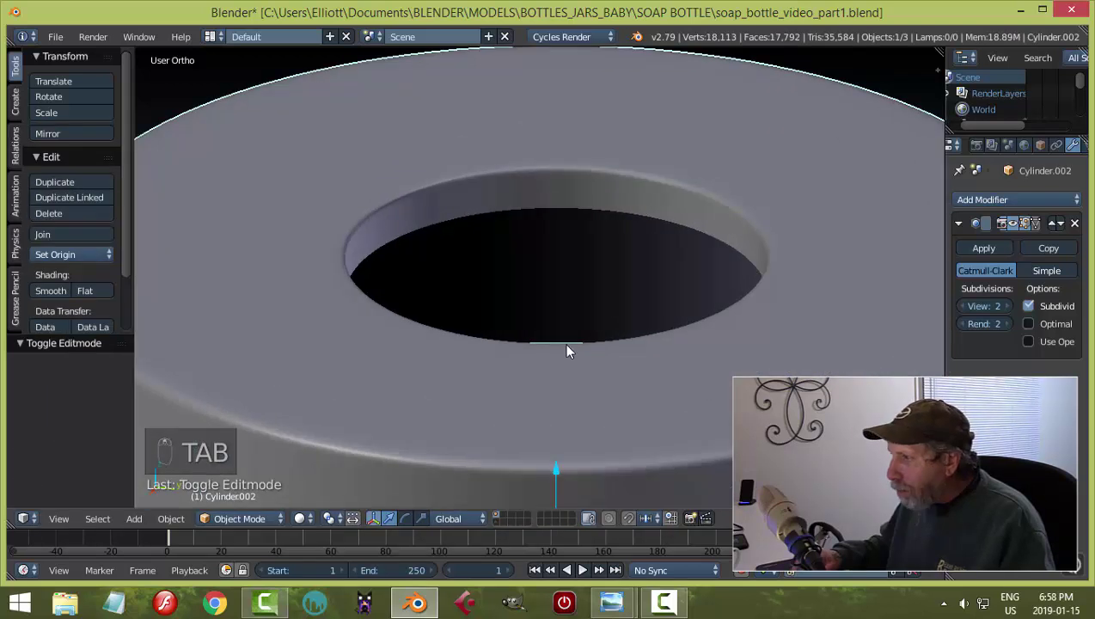
# Unhide the rest of the soap bottle's parts and deselect everything.
pyautogui.press('a')
pyautogui.press('a')
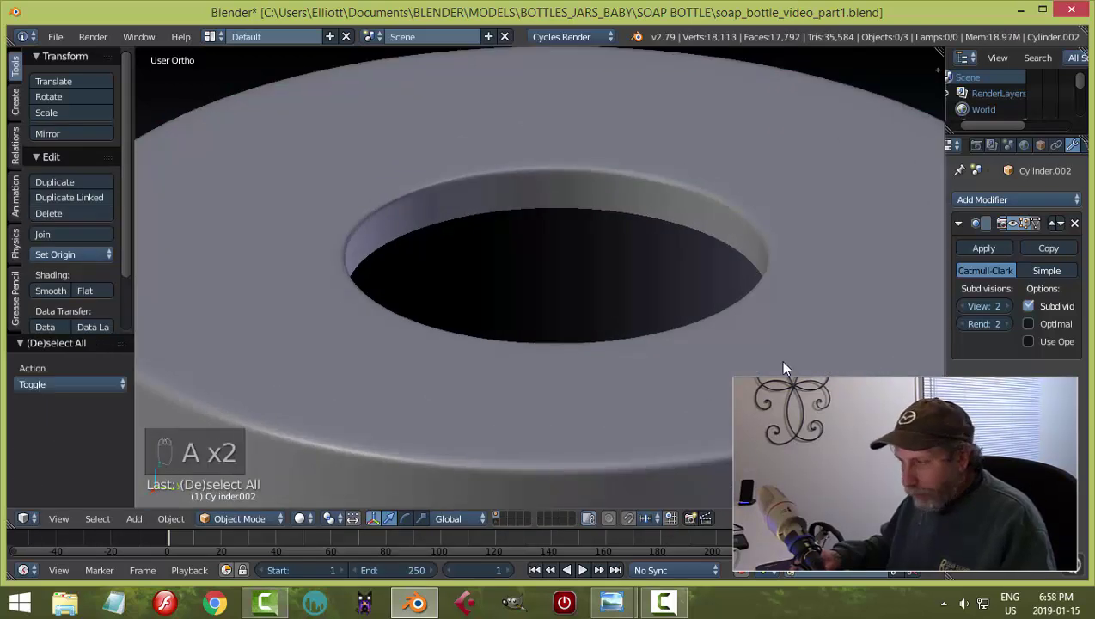
pyautogui.scroll(-3, 788, 379)
pyautogui.moveTo(713, 381); pyautogui.dragTo(729, 356, button='middle')
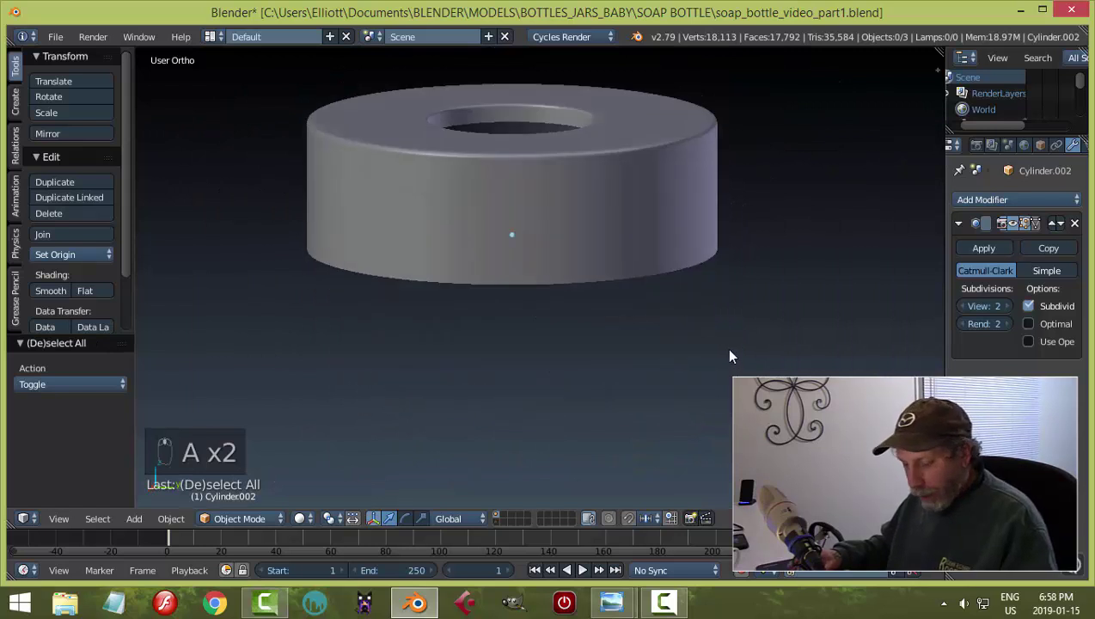
pyautogui.hotkey('alt', 'h')
pyautogui.press('a')
pyautogui.scroll(-2, 727, 356)
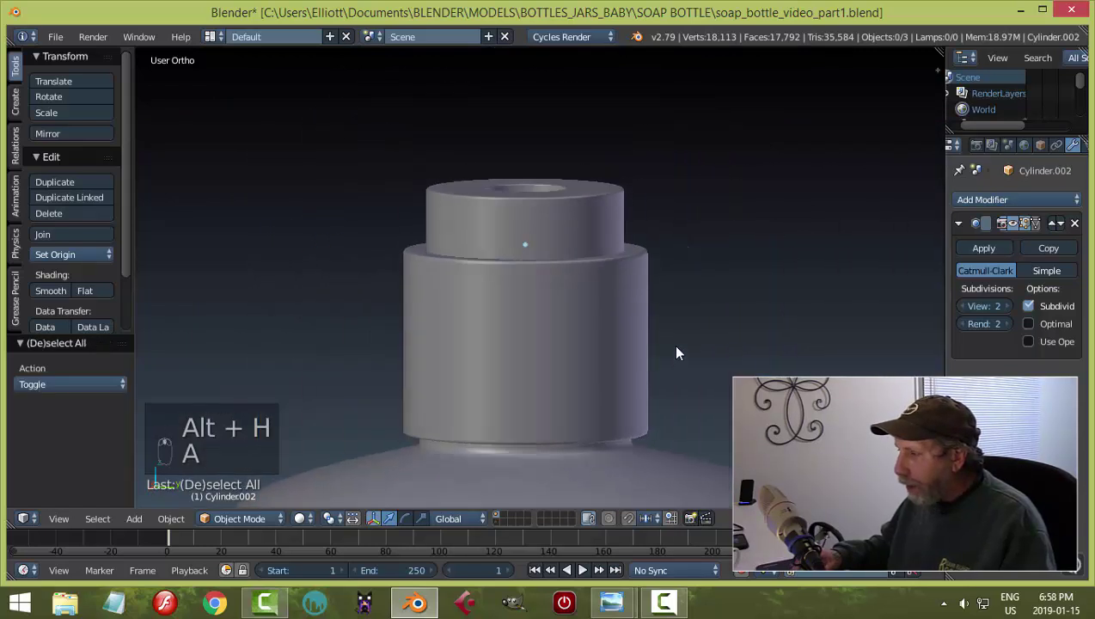
# Select the ring and examine how it sits on the wider pump section below and where the two surfaces meet.
pyautogui.scroll(-2, 672, 354)
pyautogui.moveTo(672, 355); pyautogui.dragTo(613, 396, button='middle')
pyautogui.scroll(3, 606, 386)
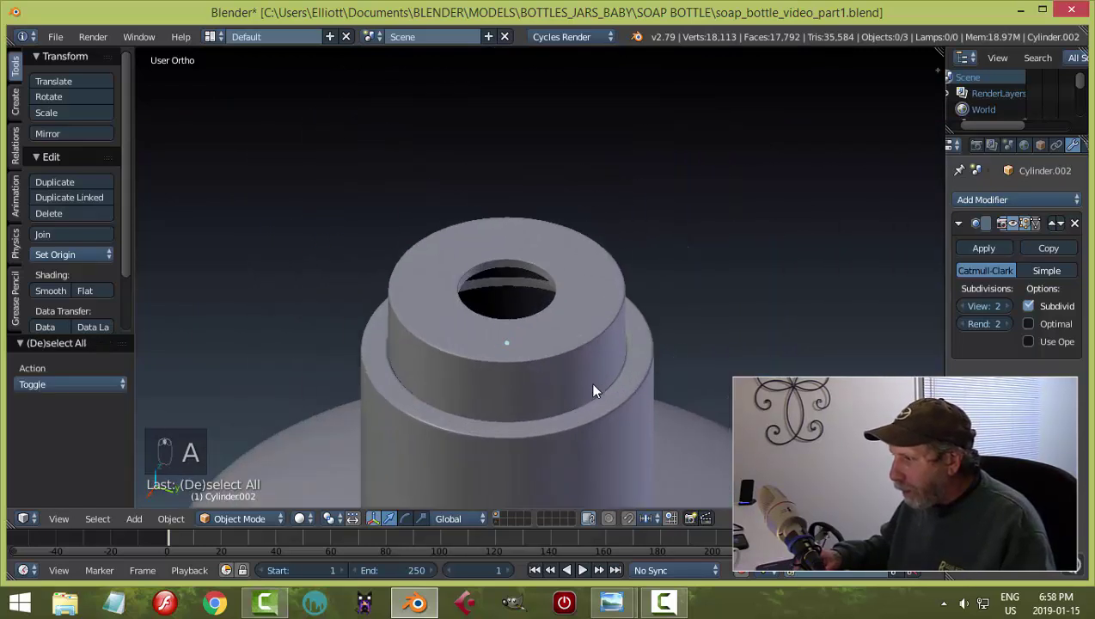
pyautogui.scroll(3, 590, 375)
pyautogui.keyDown('shift'); pyautogui.moveTo(499, 399); pyautogui.dragTo(434, 295, button='middle'); pyautogui.keyUp('shift')
pyautogui.scroll(2, 526, 375)
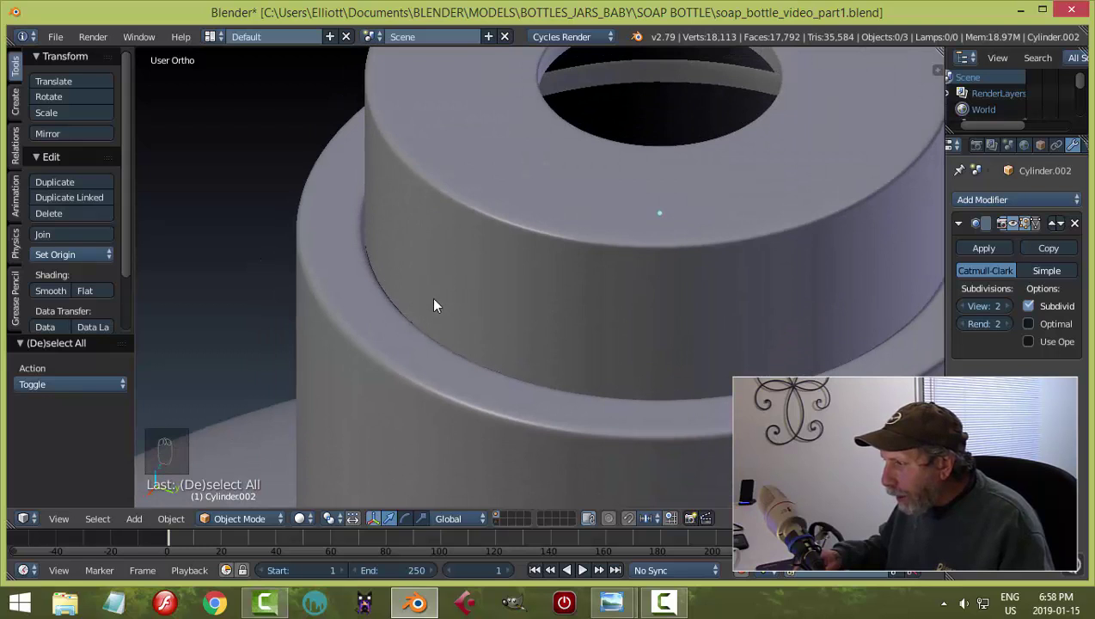
pyautogui.scroll(-3, 584, 326)
pyautogui.rightClick(582, 307)
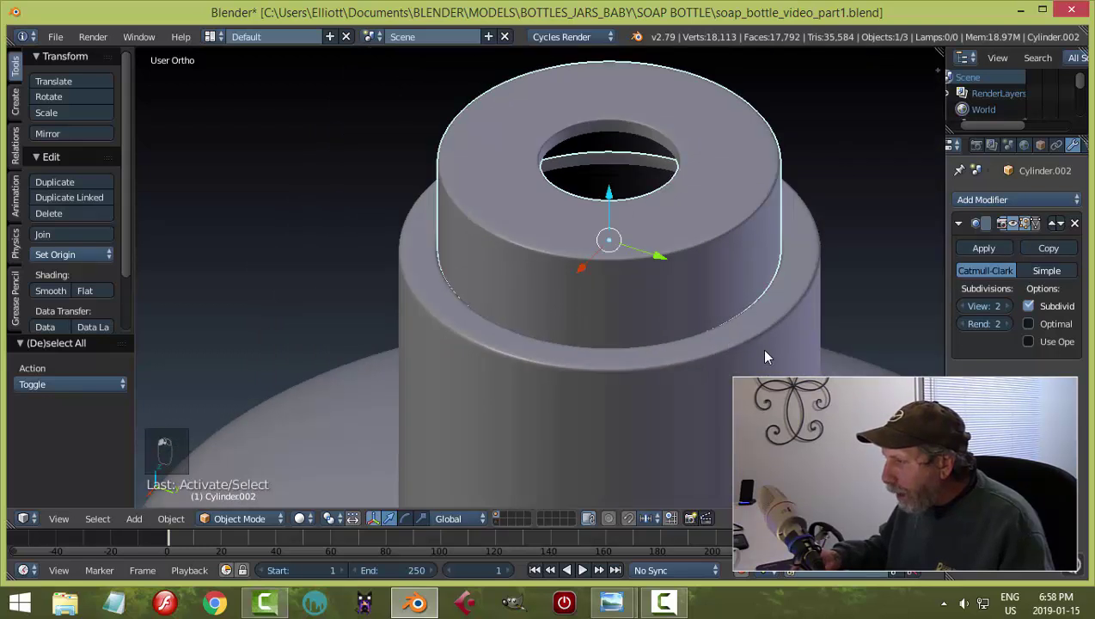
pyautogui.scroll(3, 744, 346)
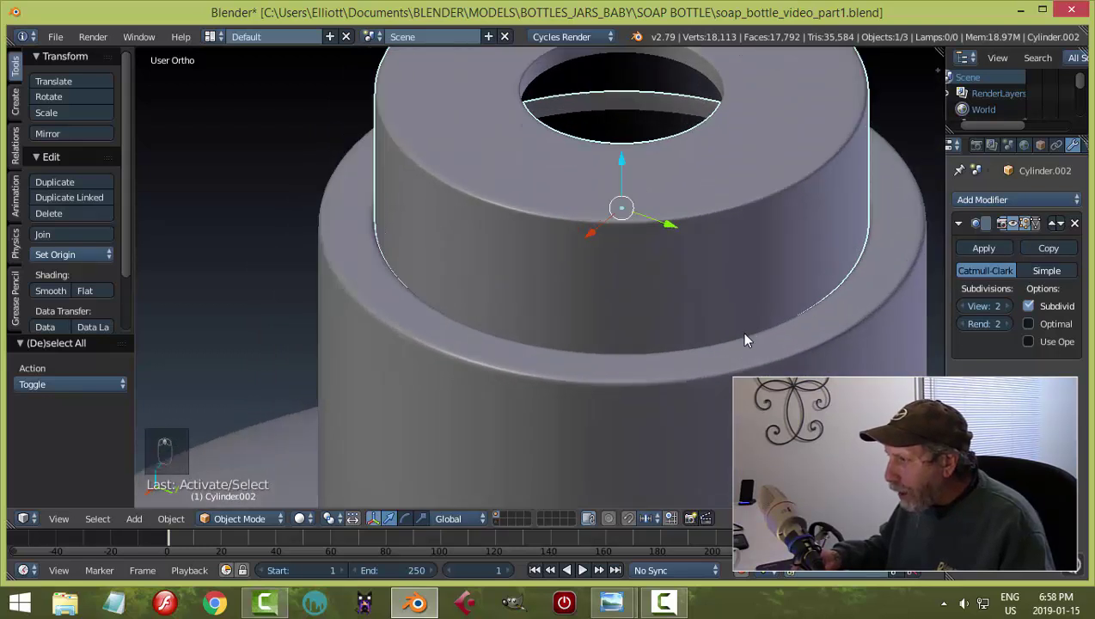
pyautogui.moveTo(745, 332); pyautogui.dragTo(739, 336, button='middle')
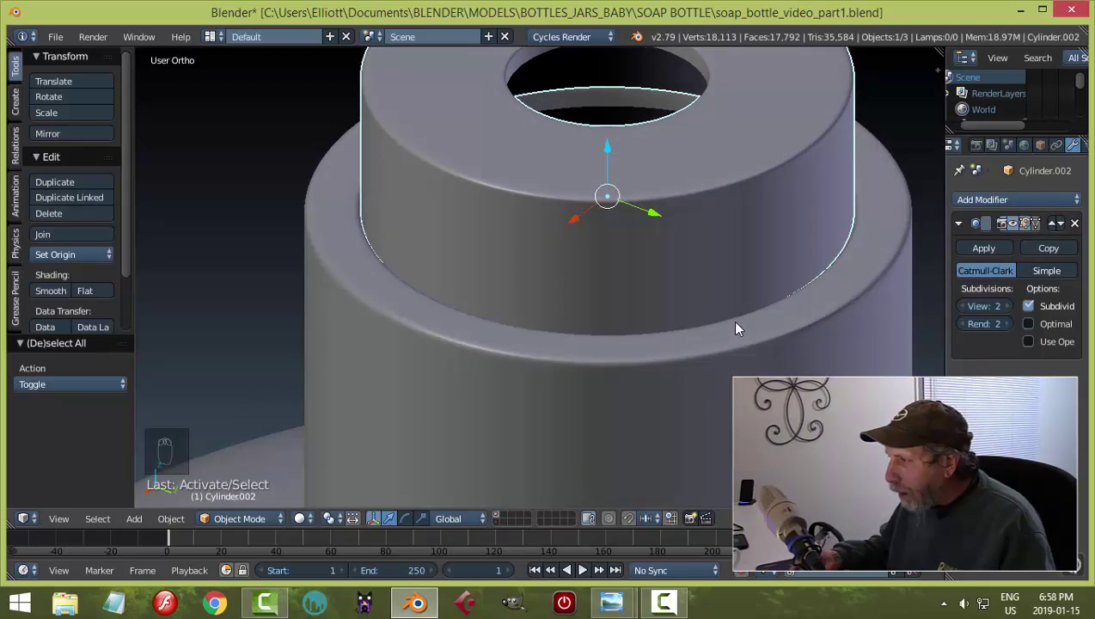
pyautogui.scroll(-5, 670, 337)
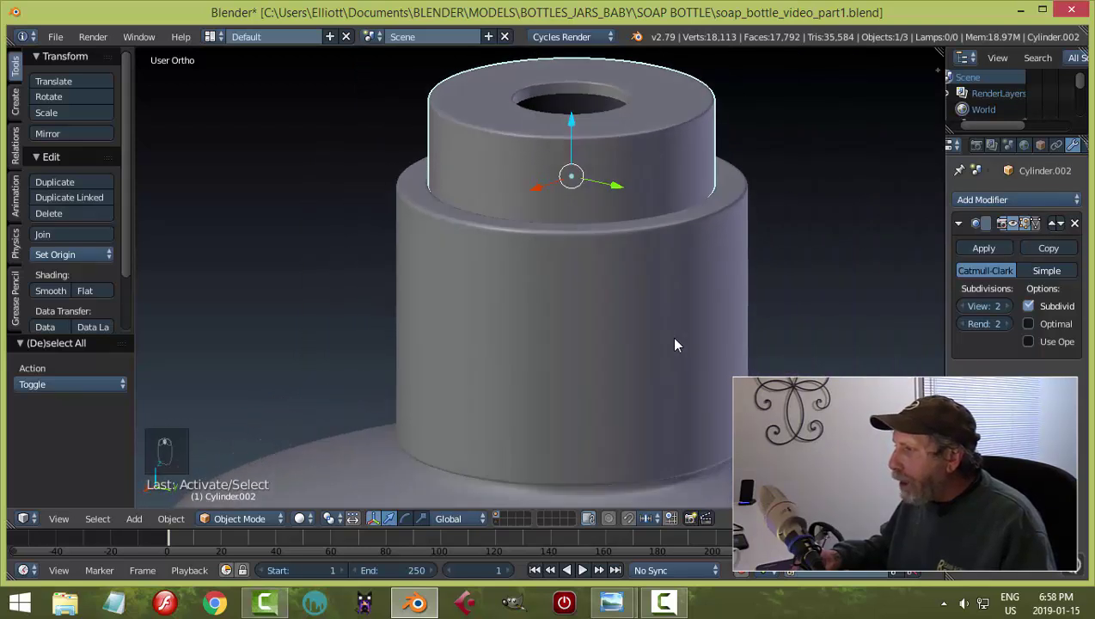
pyautogui.moveTo(736, 248); pyautogui.dragTo(719, 249, button='middle')
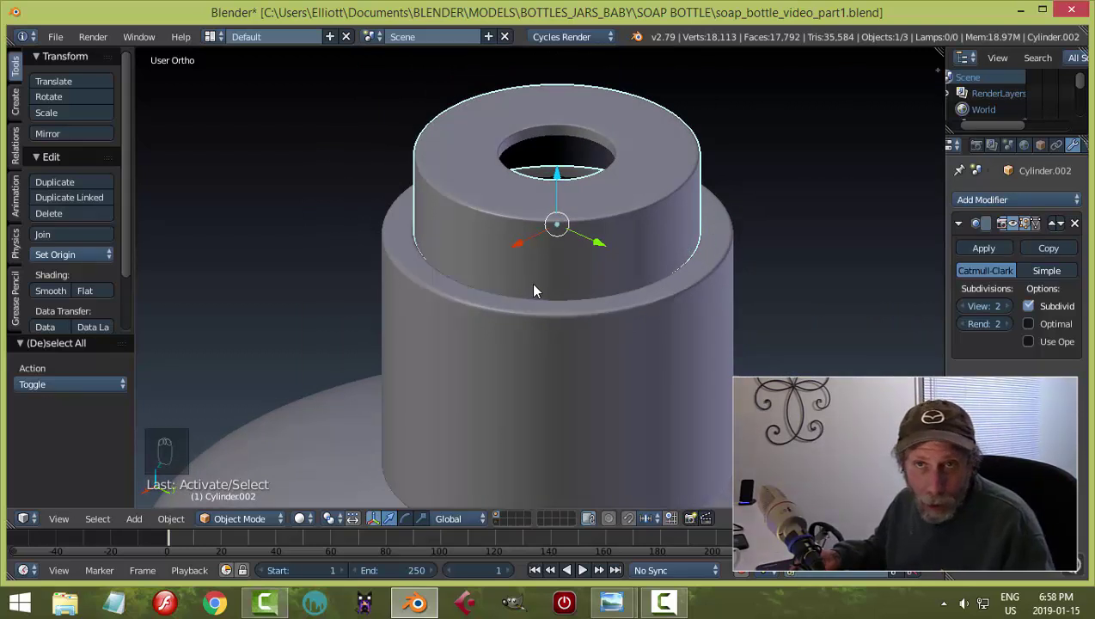
pyautogui.scroll(1, 656, 318)
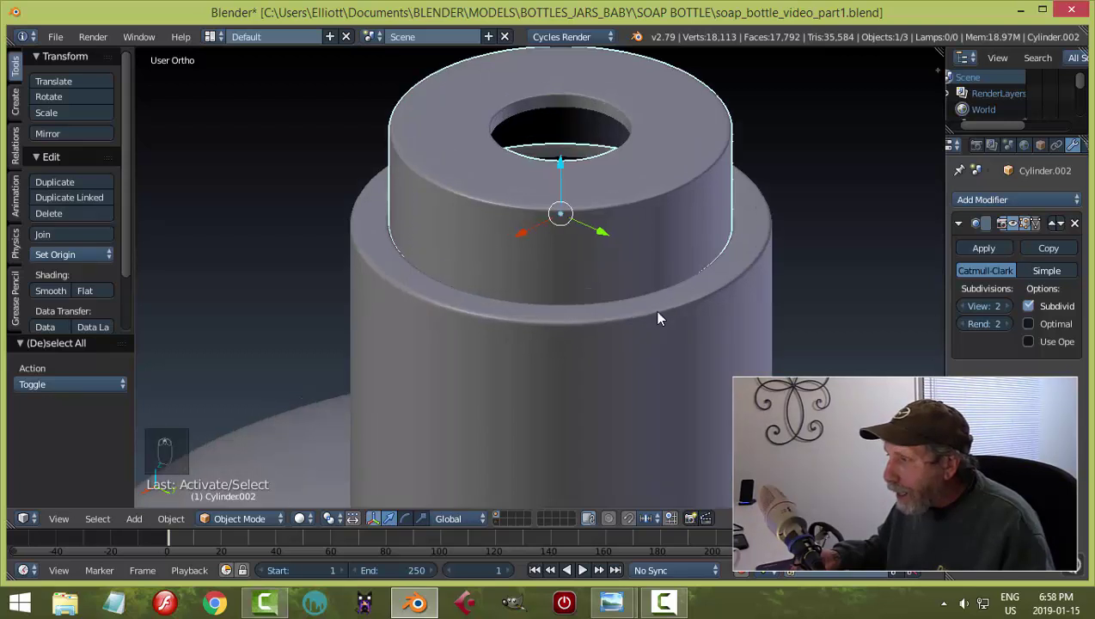
pyautogui.keyDown('shift'); pyautogui.moveTo(639, 302); pyautogui.dragTo(637, 303, button='middle'); pyautogui.keyUp('shift')
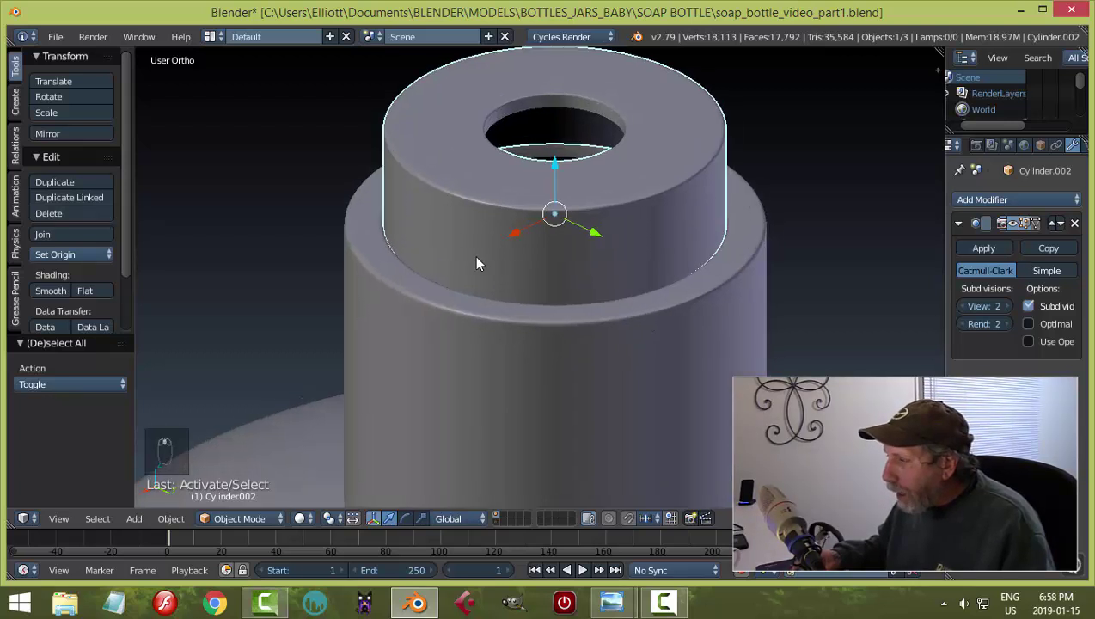
pyautogui.moveTo(582, 263); pyautogui.dragTo(594, 269, button='middle')
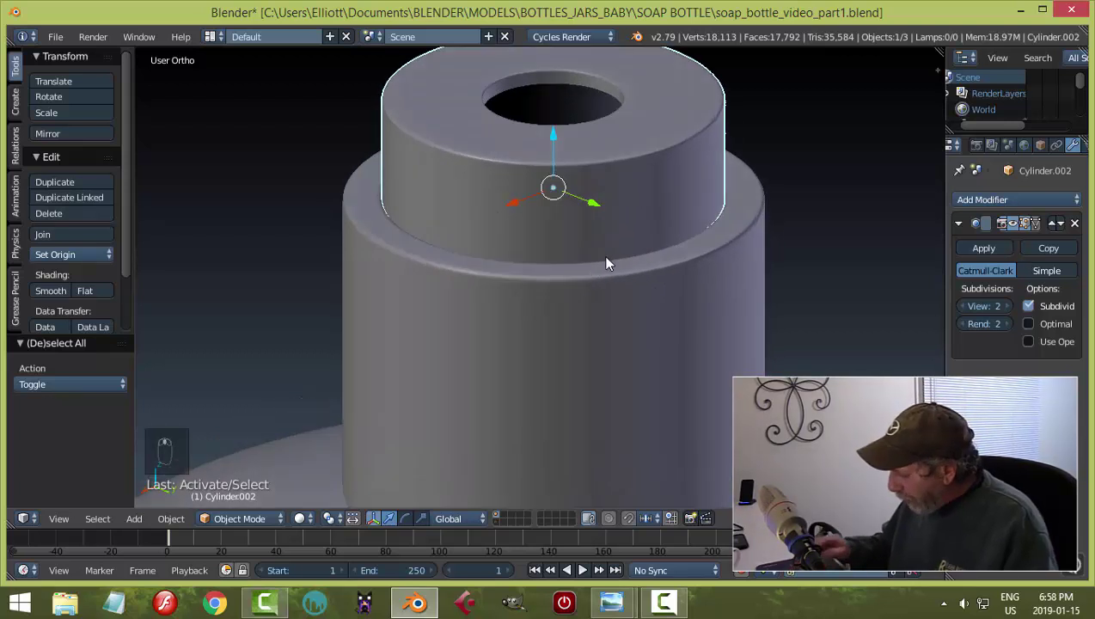
pyautogui.press('KP_3')
pyautogui.keyDown('shift'); pyautogui.moveTo(658, 243); pyautogui.dragTo(461, 324, button='middle'); pyautogui.keyUp('shift')
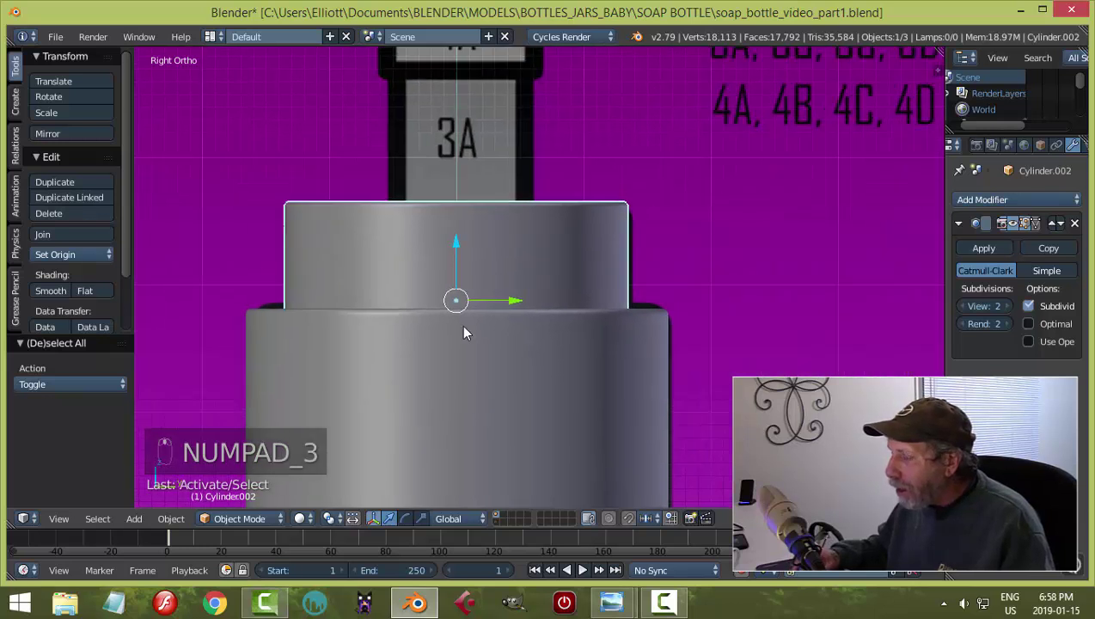
pyautogui.scroll(2, 462, 324)
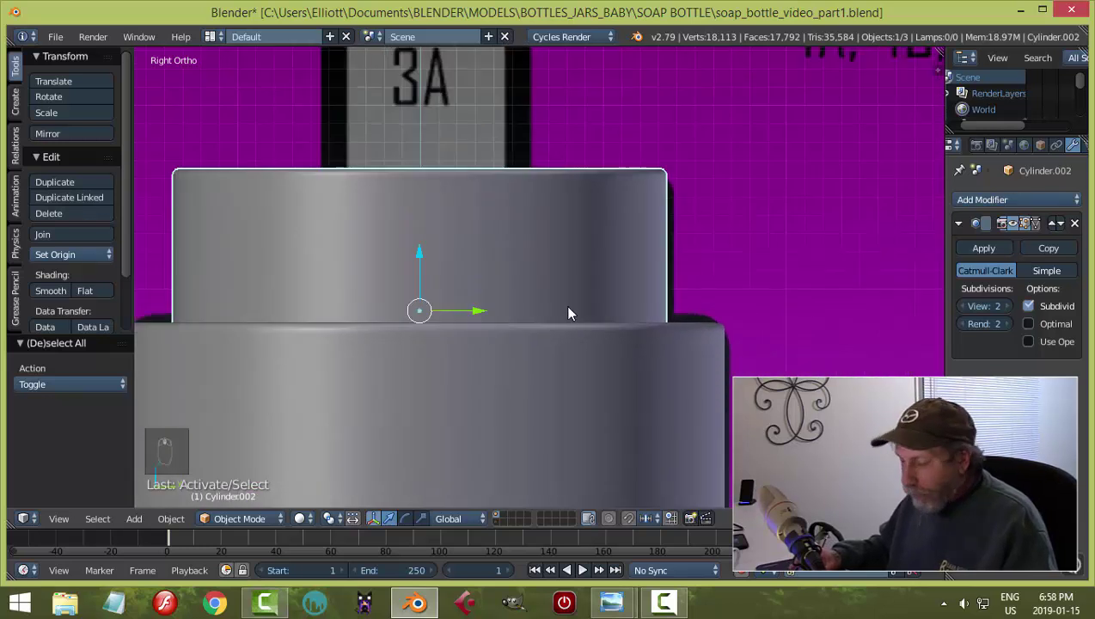
pyautogui.press('s')
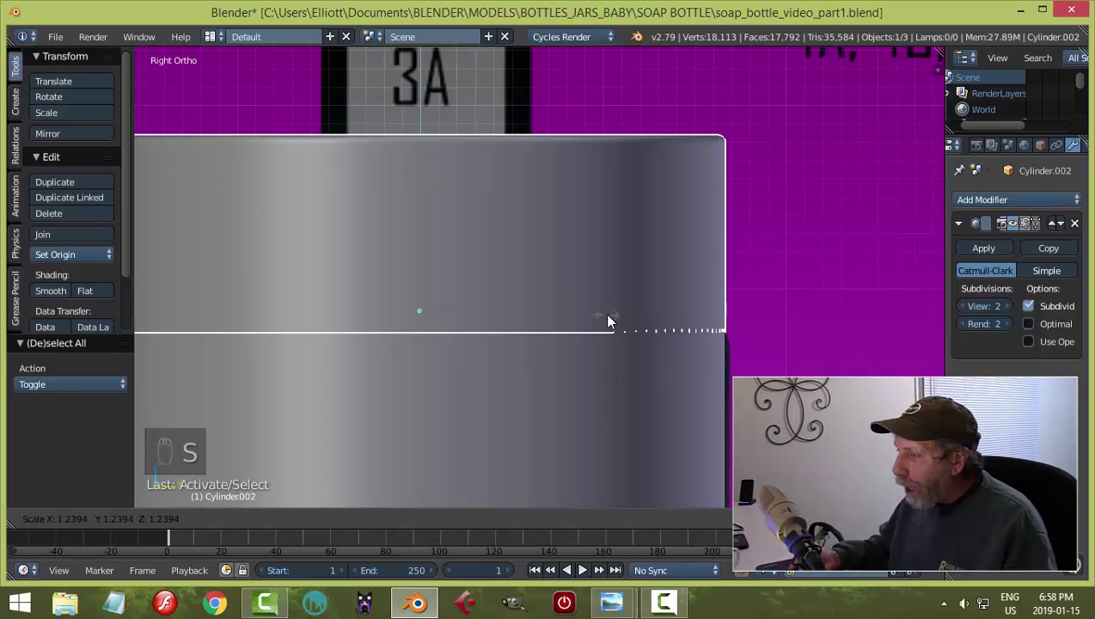
pyautogui.rightClick(604, 312)
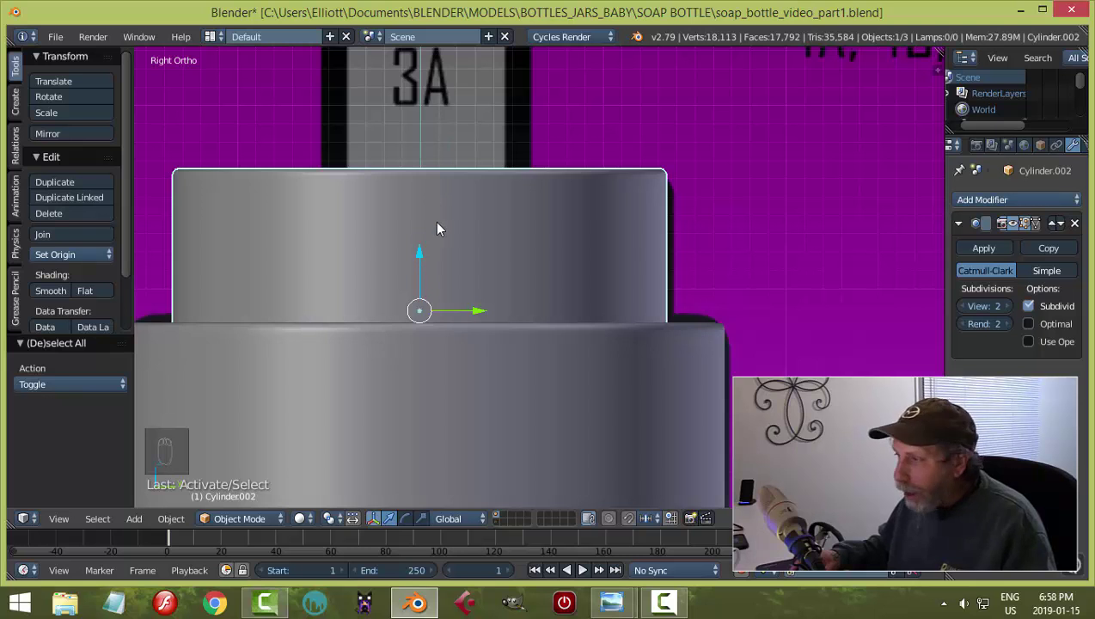
pyautogui.moveTo(564, 291); pyautogui.dragTo(521, 380, button='middle')
pyautogui.scroll(2, 609, 327)
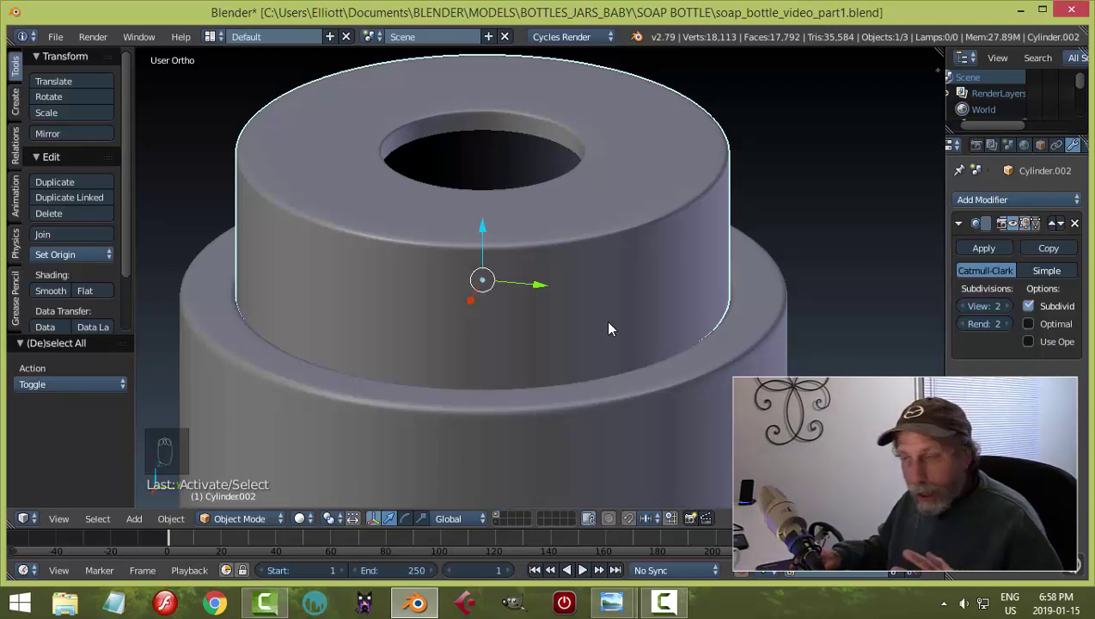
# Scale the ring out to about 1.01 in X and Y only, then deselect it and stay in Object Mode.
pyautogui.scroll(1, 627, 329)
pyautogui.keyDown('shift'); pyautogui.moveTo(624, 326); pyautogui.dragTo(646, 298, button='middle'); pyautogui.keyUp('shift')
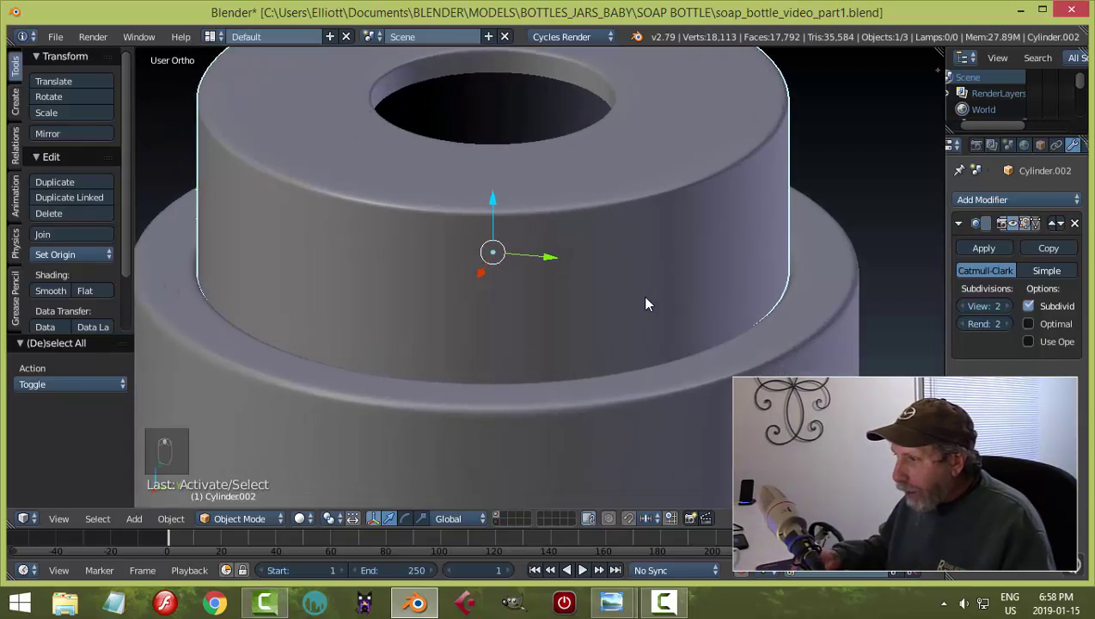
pyautogui.press('a')
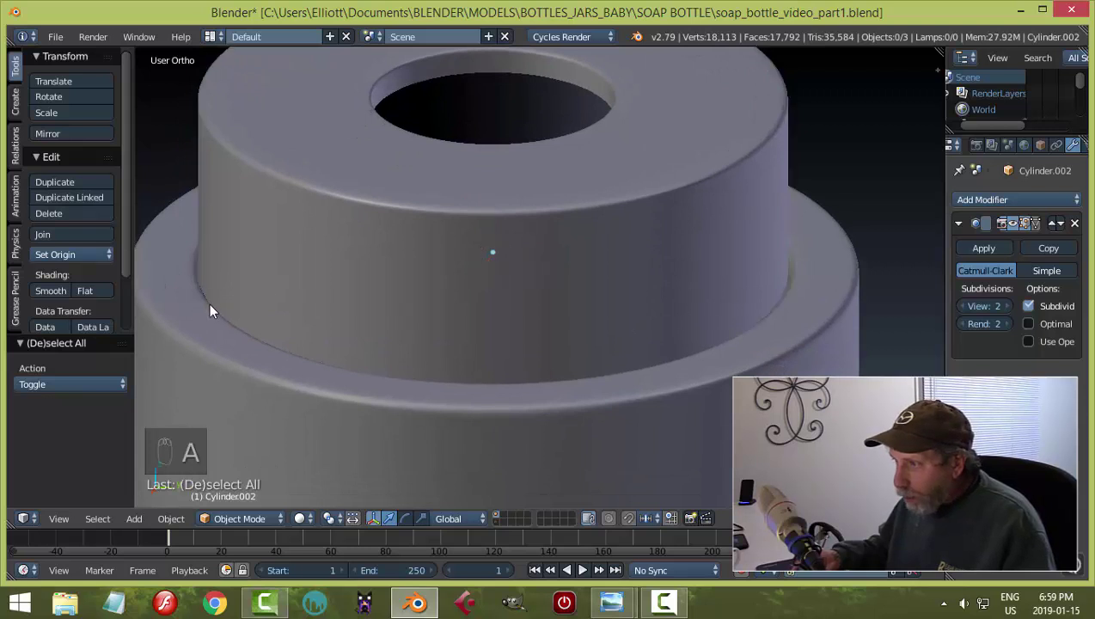
pyautogui.rightClick(360, 292)
pyautogui.press('s')
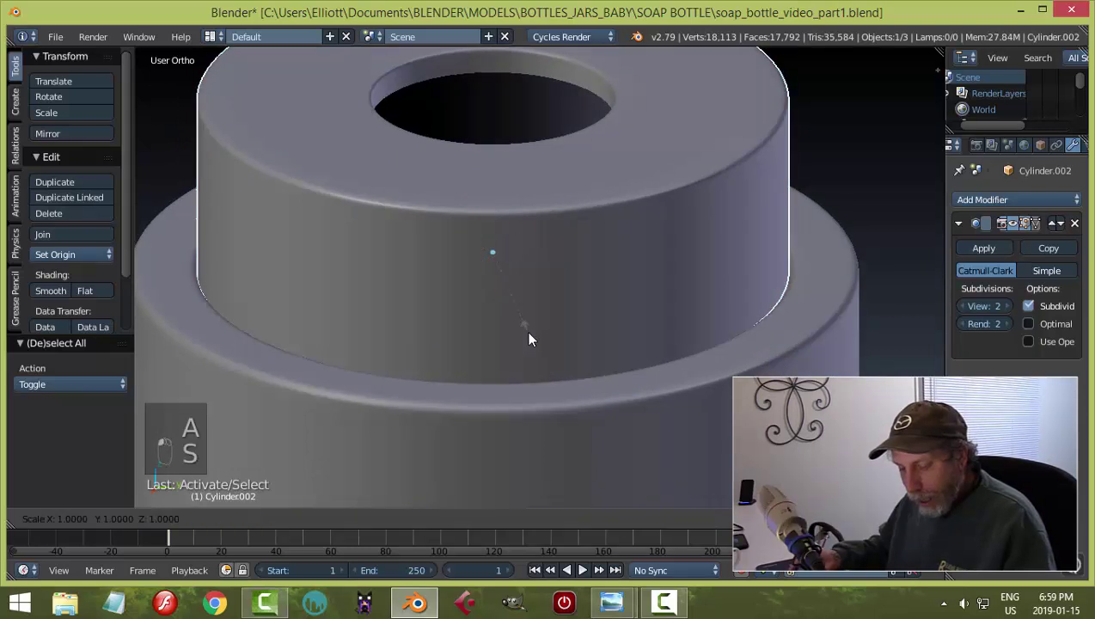
pyautogui.hotkey('shift', 'z')
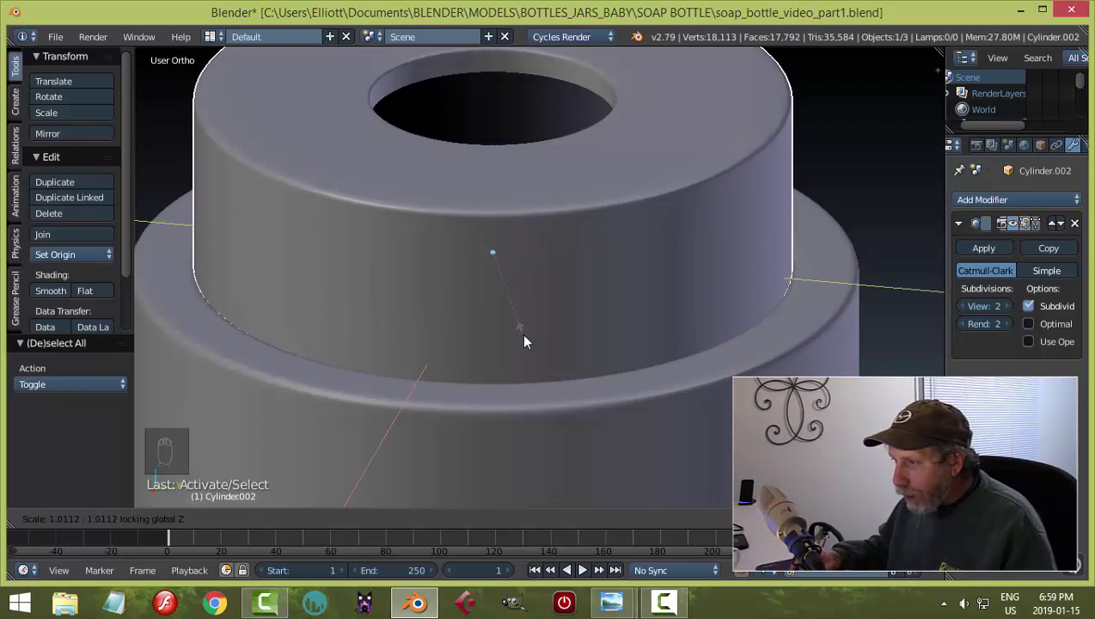
pyautogui.click(525, 335)
pyautogui.press('a')
pyautogui.press('Tab')
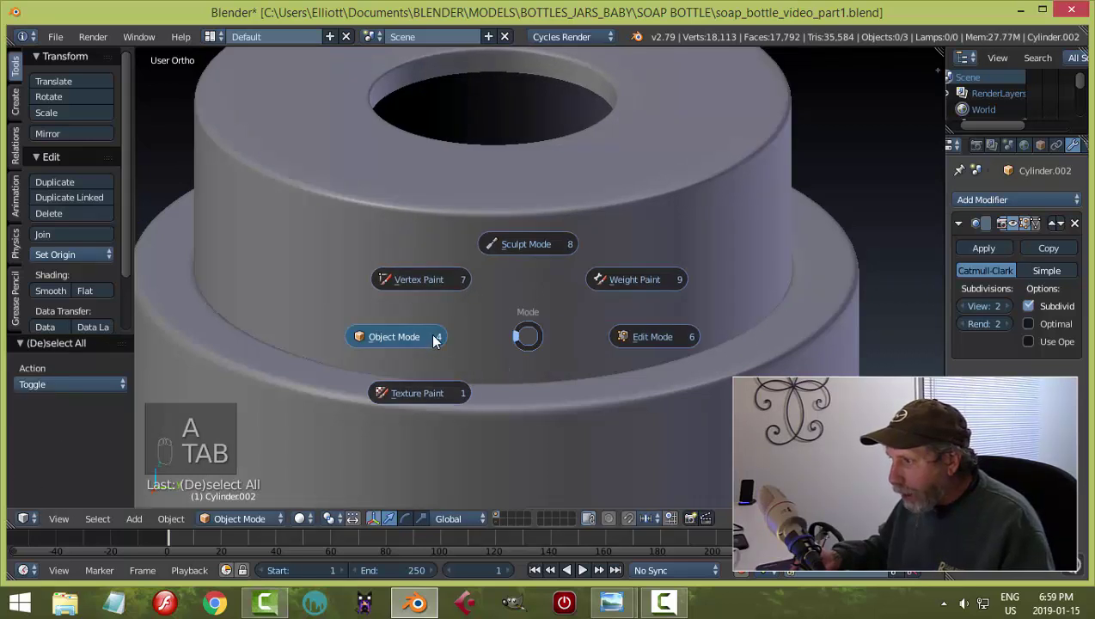
pyautogui.click(435, 337)
# Save the soap bottle scene over its existing file.
pyautogui.scroll(-3, 638, 365)
pyautogui.press('KP_3')
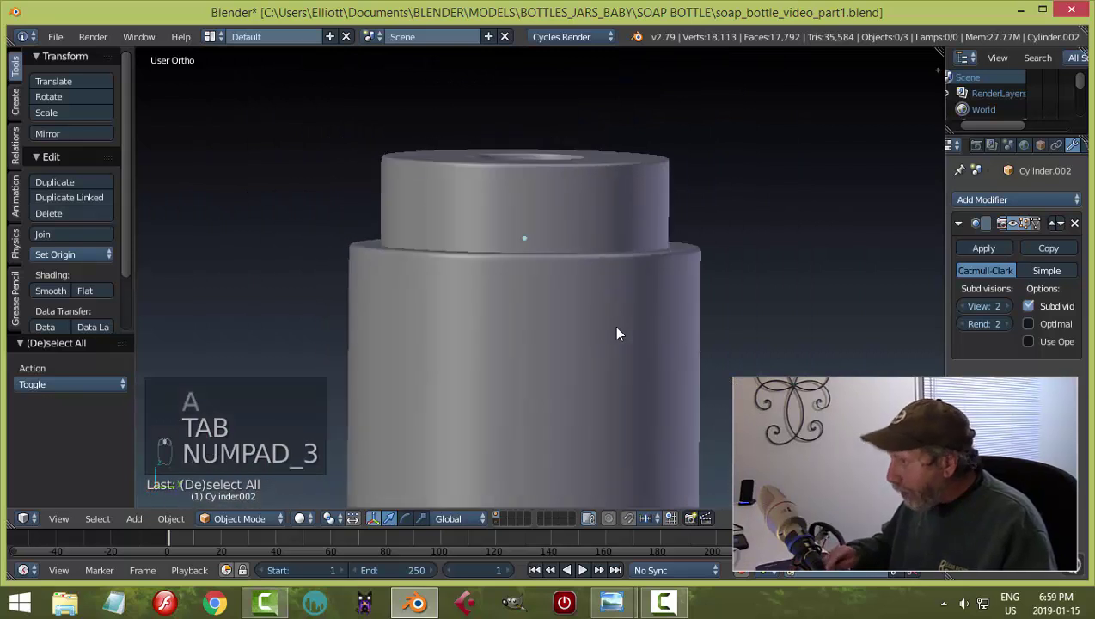
pyautogui.moveTo(614, 343)
pyautogui.mouseDown(button='middle')
pyautogui.moveTo(595, 421)
pyautogui.moveTo(581, 364)
pyautogui.moveTo(551, 389)
pyautogui.moveTo(636, 362)
pyautogui.moveTo(638, 350)
pyautogui.moveTo(614, 362)
pyautogui.moveTo(593, 343)
pyautogui.moveTo(585, 441)
pyautogui.moveTo(606, 259)
pyautogui.moveTo(488, 331)
pyautogui.moveTo(515, 284)
pyautogui.mouseUp(button='middle')
pyautogui.hotkey('ctrl', 's')
pyautogui.click(603, 251)
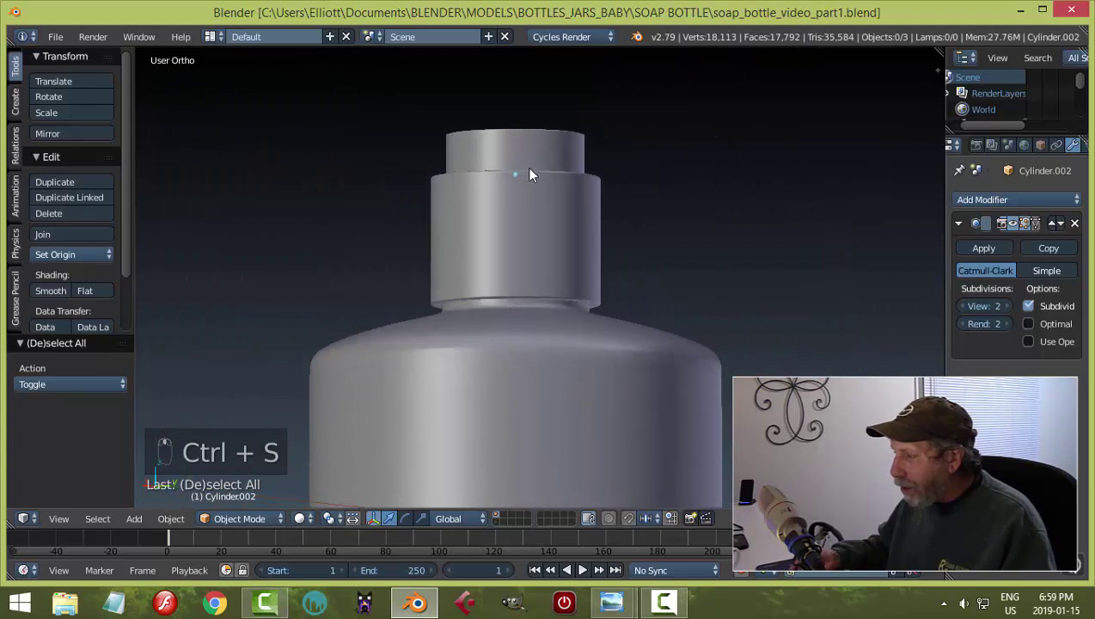
# Compare the pump parts with the reference drawing in right view and hide the bottle body to expose the tube assembly.
pyautogui.moveTo(545, 244); pyautogui.dragTo(570, 365, button='middle')
pyautogui.press('KP_3')
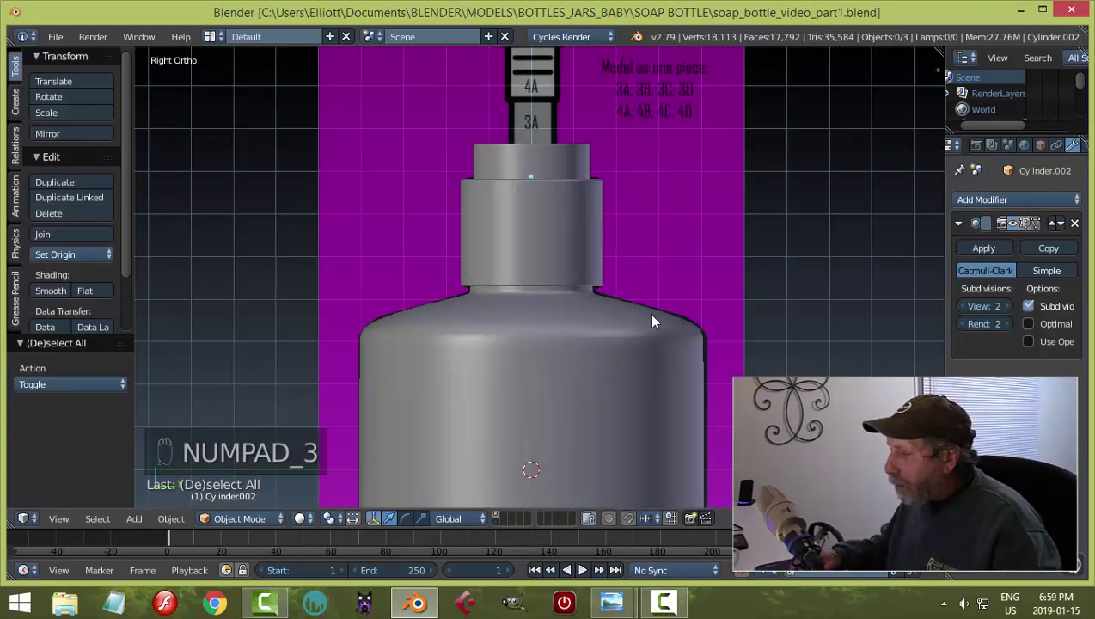
pyautogui.keyDown('shift'); pyautogui.moveTo(702, 247); pyautogui.dragTo(626, 349, button='middle'); pyautogui.keyUp('shift')
pyautogui.scroll(2, 477, 256)
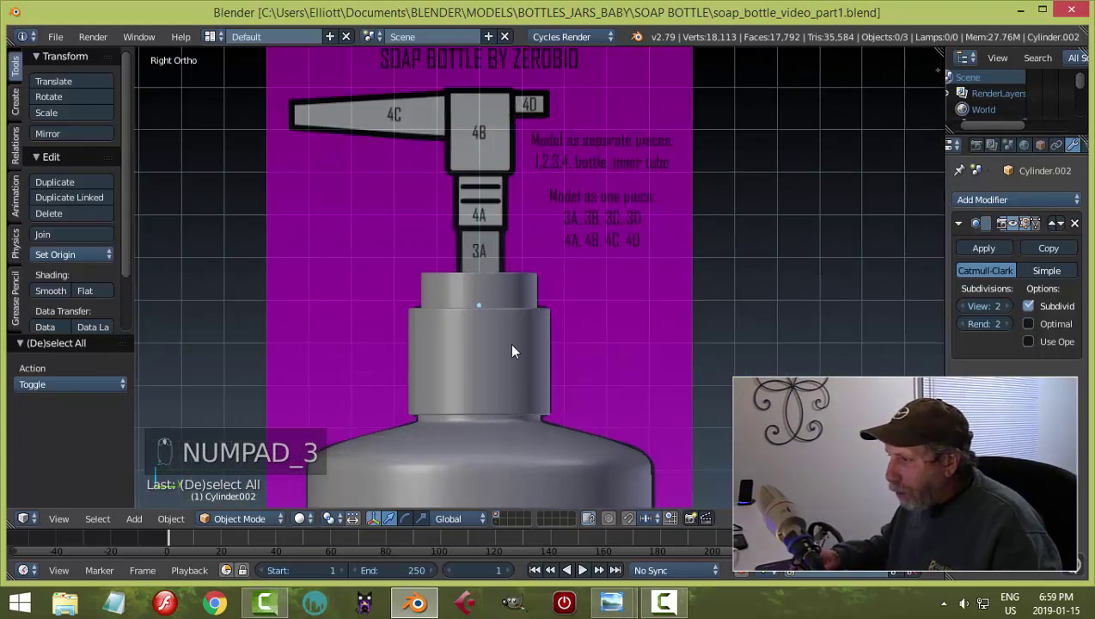
pyautogui.keyDown('shift'); pyautogui.moveTo(478, 235); pyautogui.dragTo(497, 389, button='middle'); pyautogui.keyUp('shift')
pyautogui.scroll(-3, 540, 322)
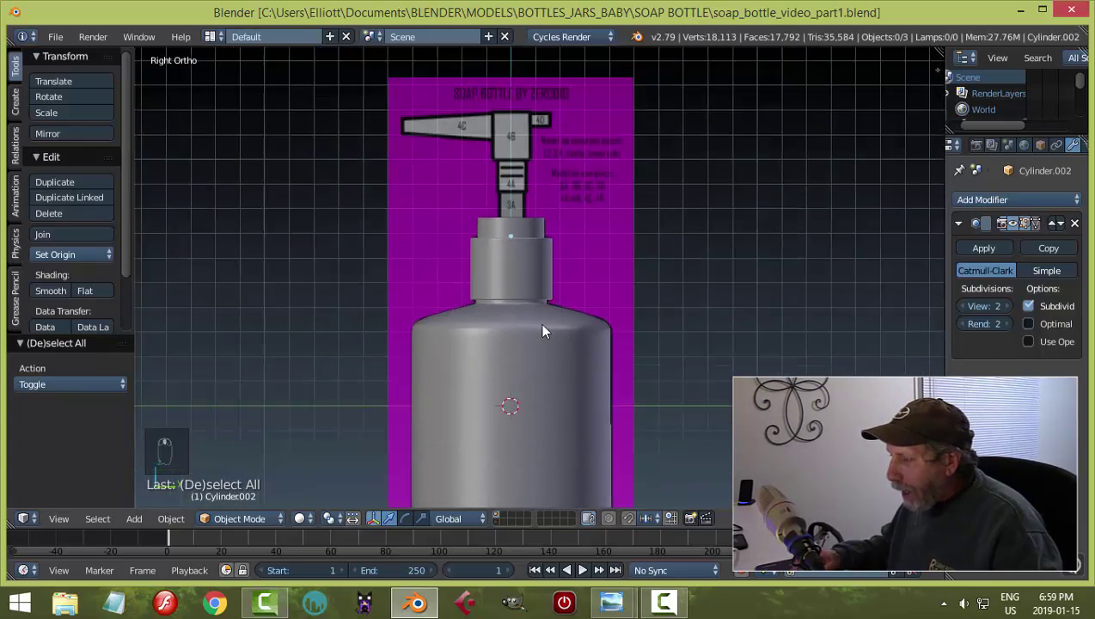
pyautogui.rightClick(531, 357)
pyautogui.press('h')
pyautogui.scroll(2, 654, 347)
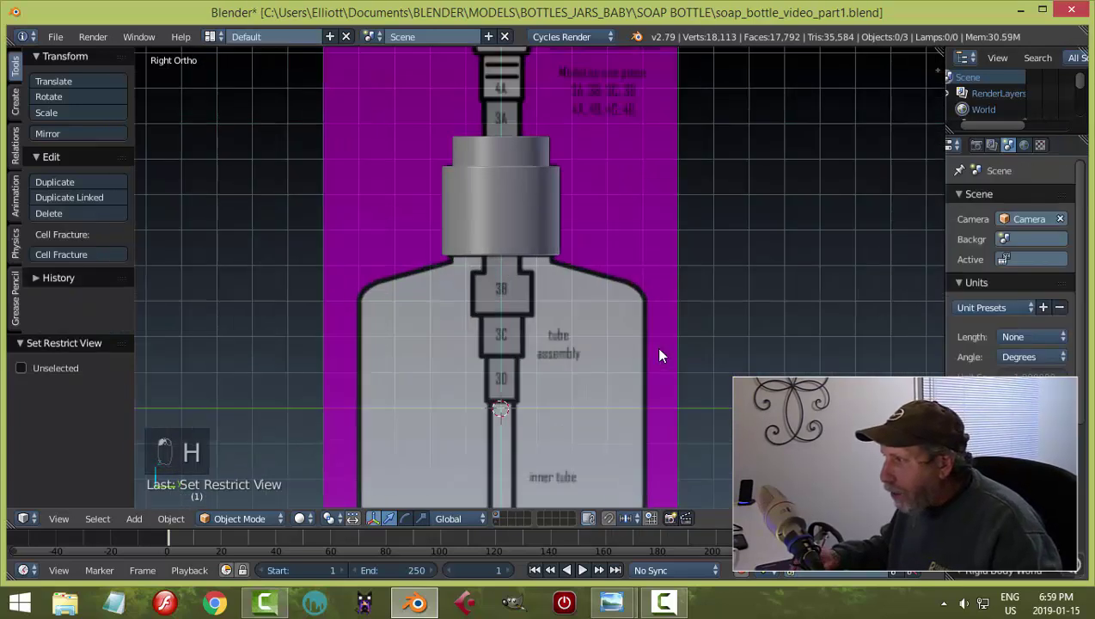
pyautogui.keyDown('shift'); pyautogui.moveTo(602, 303); pyautogui.dragTo(606, 320, button='middle'); pyautogui.keyUp('shift')
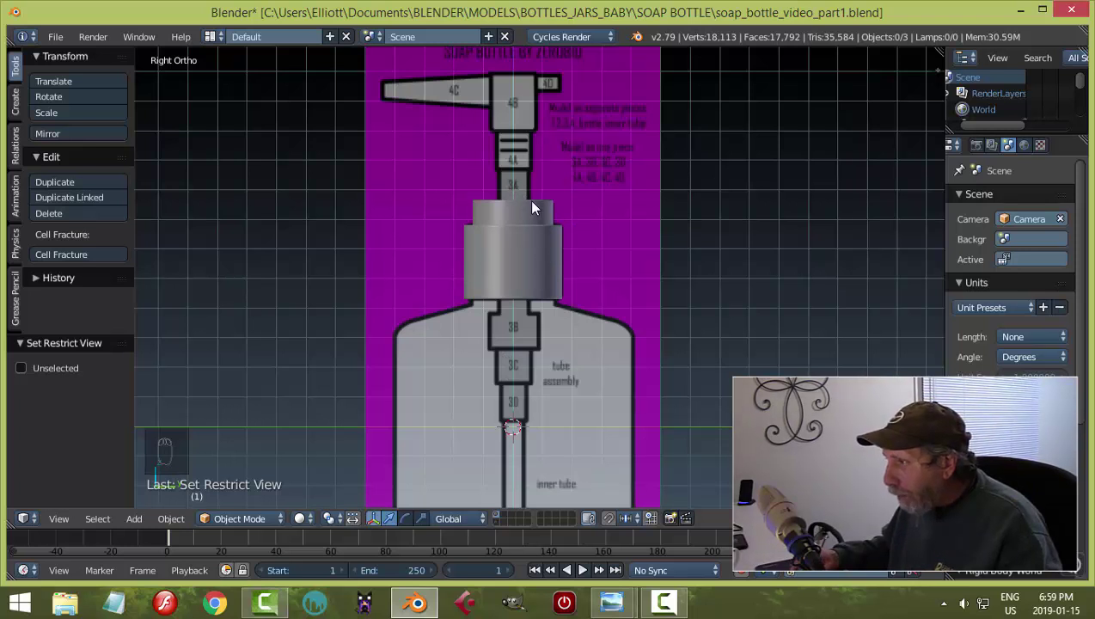
# Check the ring's hole, then add a mesh cylinder and raise it 7.912 along Z to section 3A of the drawing.
pyautogui.moveTo(537, 215); pyautogui.dragTo(514, 252, button='middle')
pyautogui.scroll(2, 512, 249)
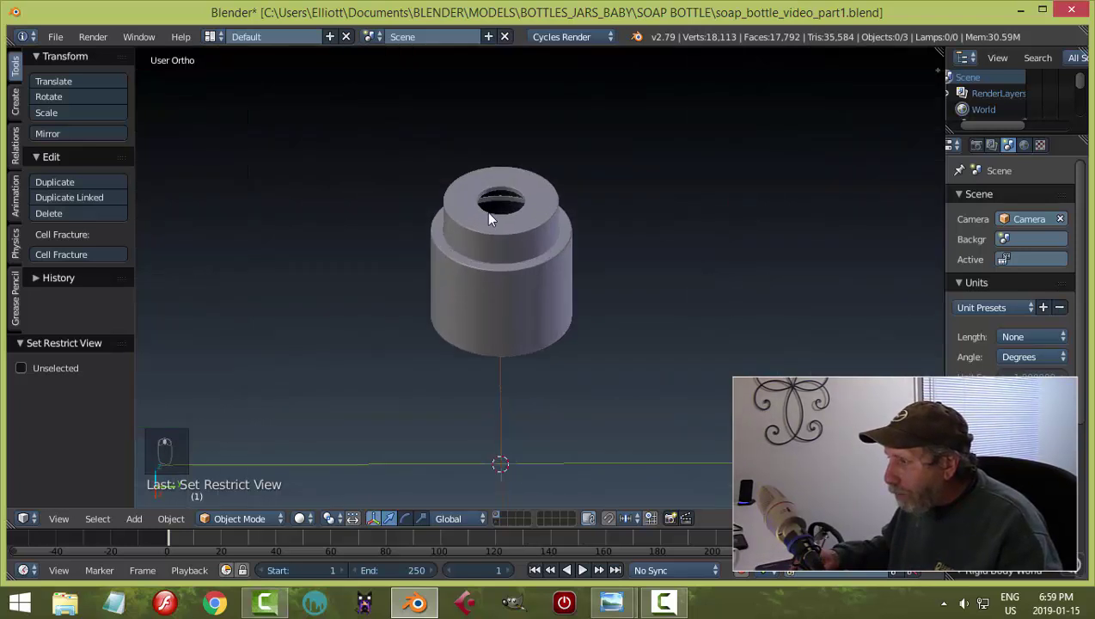
pyautogui.rightClick(489, 215)
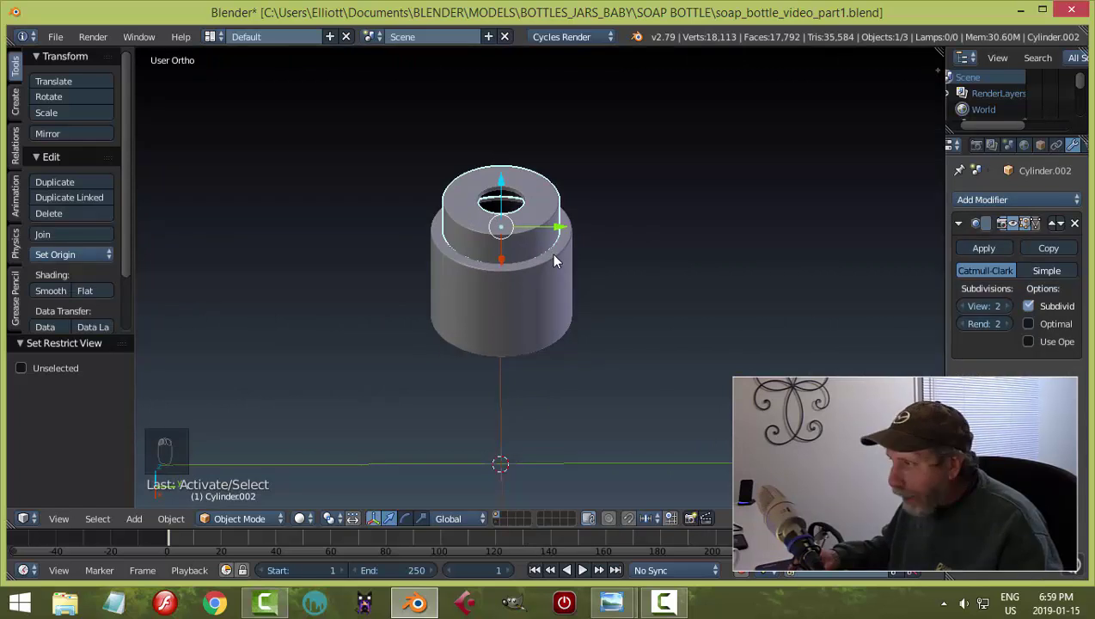
pyautogui.press('a')
pyautogui.scroll(-3, 563, 268)
pyautogui.press('KP_3')
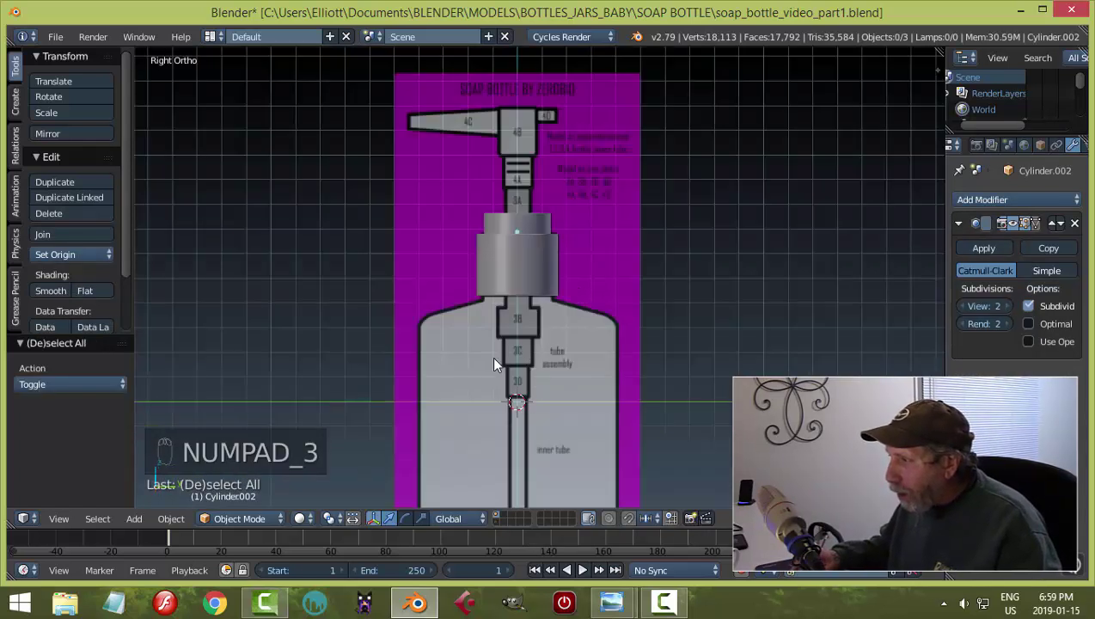
pyautogui.hotkey('shift', 'a')
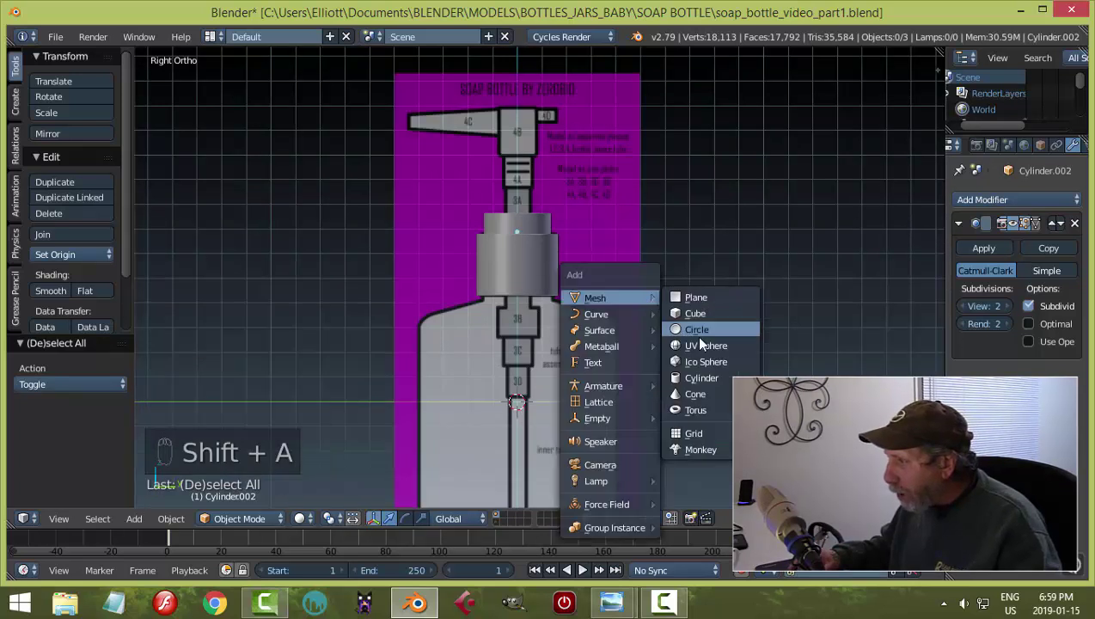
pyautogui.click(702, 379)
pyautogui.moveTo(525, 345); pyautogui.dragTo(545, 156)
pyautogui.scroll(2, 626, 244)
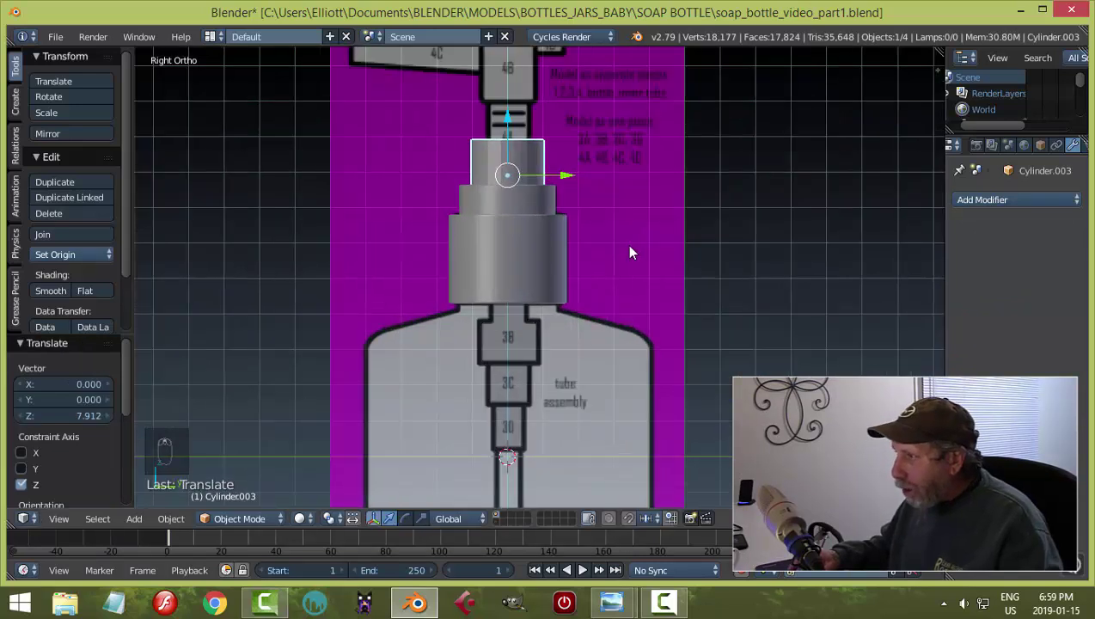
# Open the new cylinder in Edit Mode with wireframe shading over section 3A.
pyautogui.press('Tab')
pyautogui.press('z')
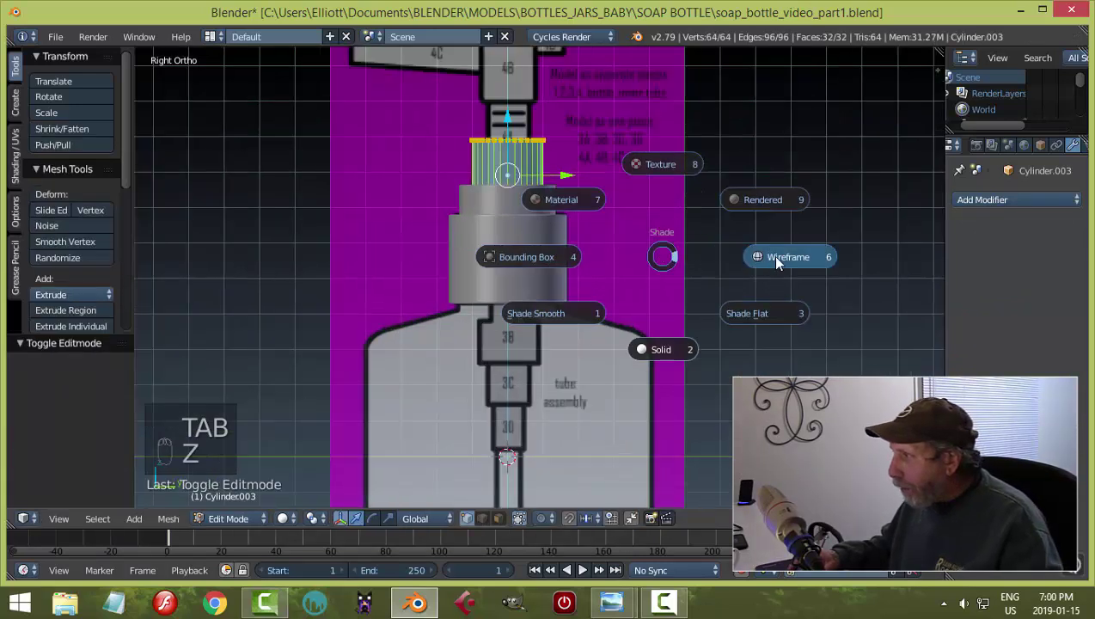
pyautogui.click(757, 256)
pyautogui.scroll(4, 635, 258)
pyautogui.scroll(-3, 653, 301)
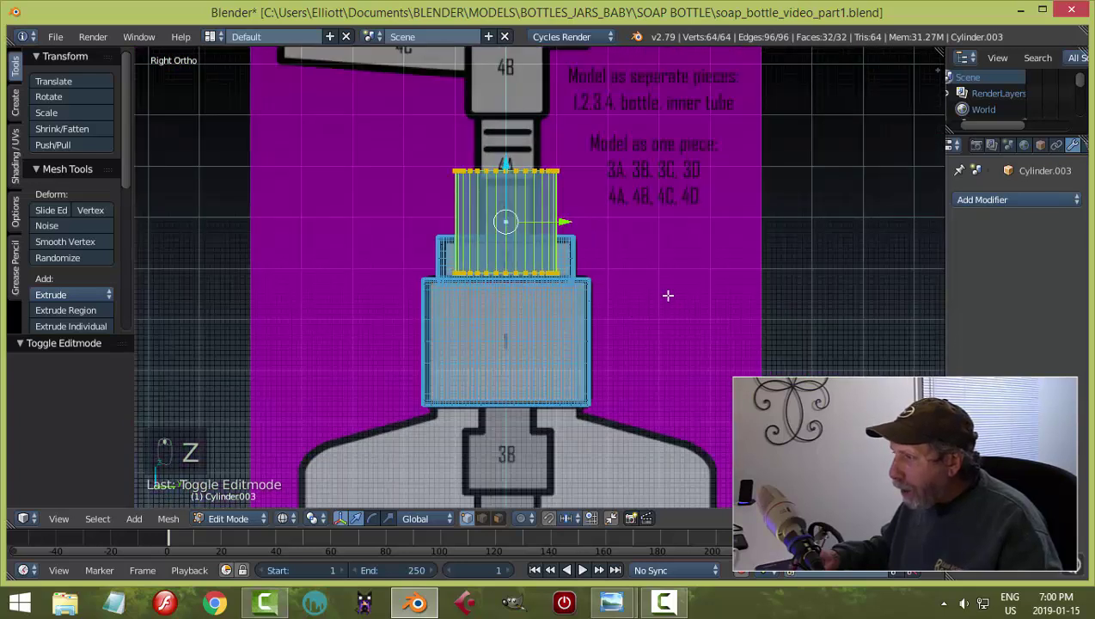
pyautogui.scroll(3, 618, 271)
pyautogui.scroll(1, 618, 271)
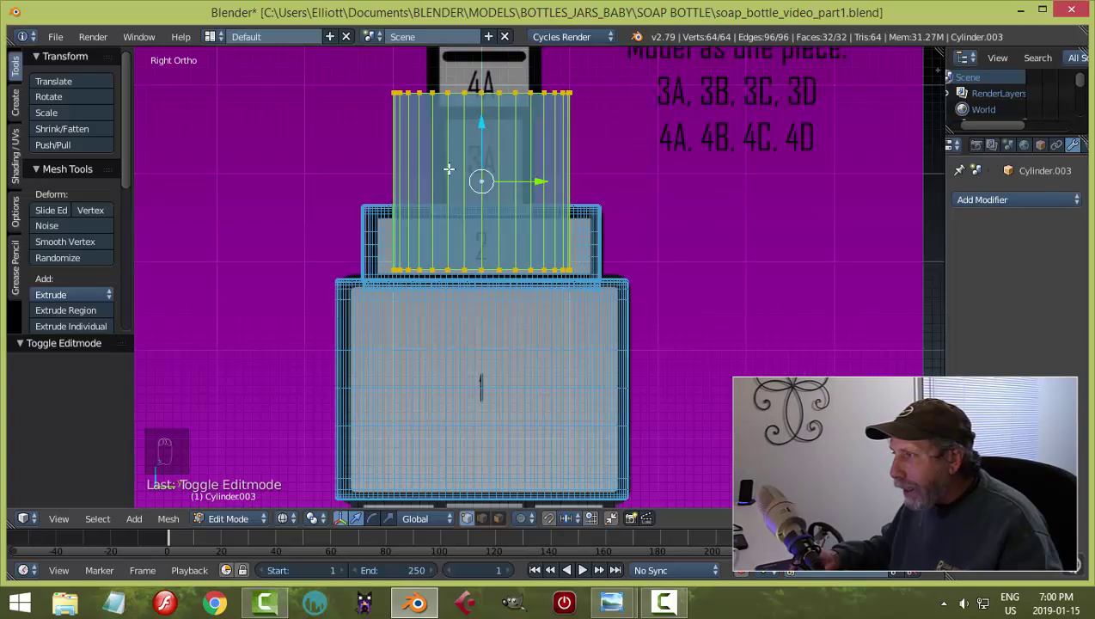
# Set the right-view background image to display in front of the meshes.
pyautogui.scroll(-5, 449, 168)
pyautogui.press('n')
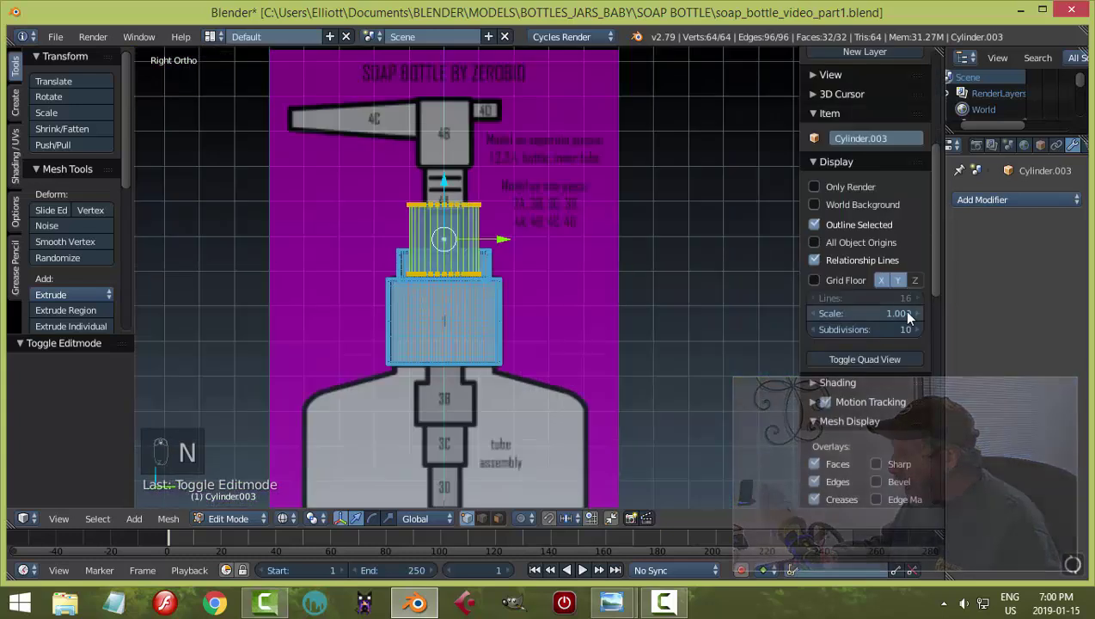
pyautogui.moveTo(932, 236); pyautogui.dragTo(943, 429)
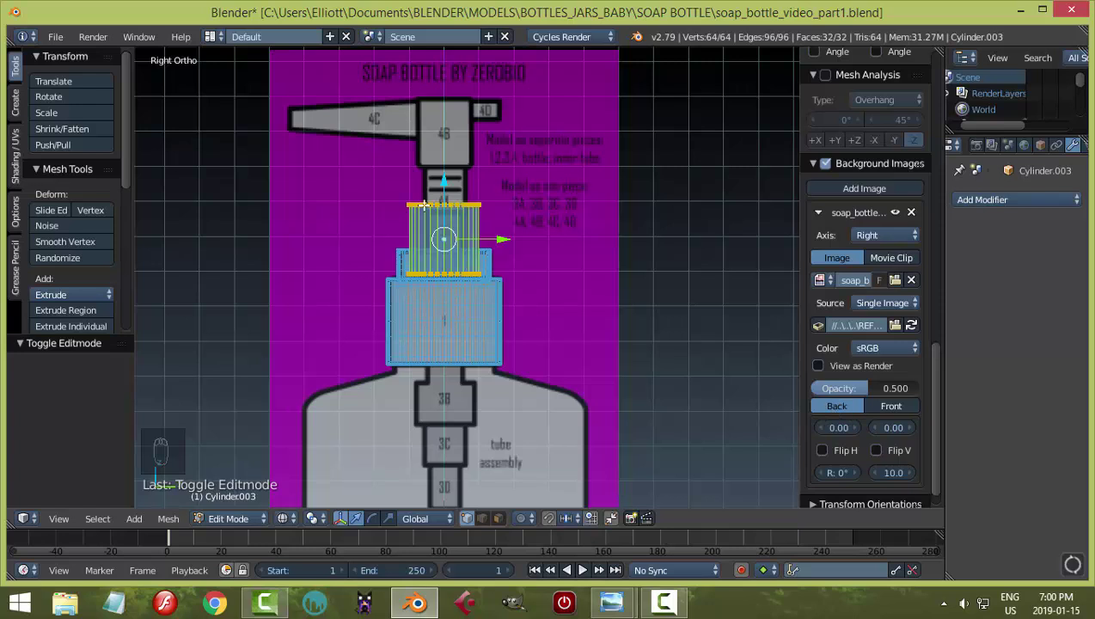
pyautogui.click(892, 407)
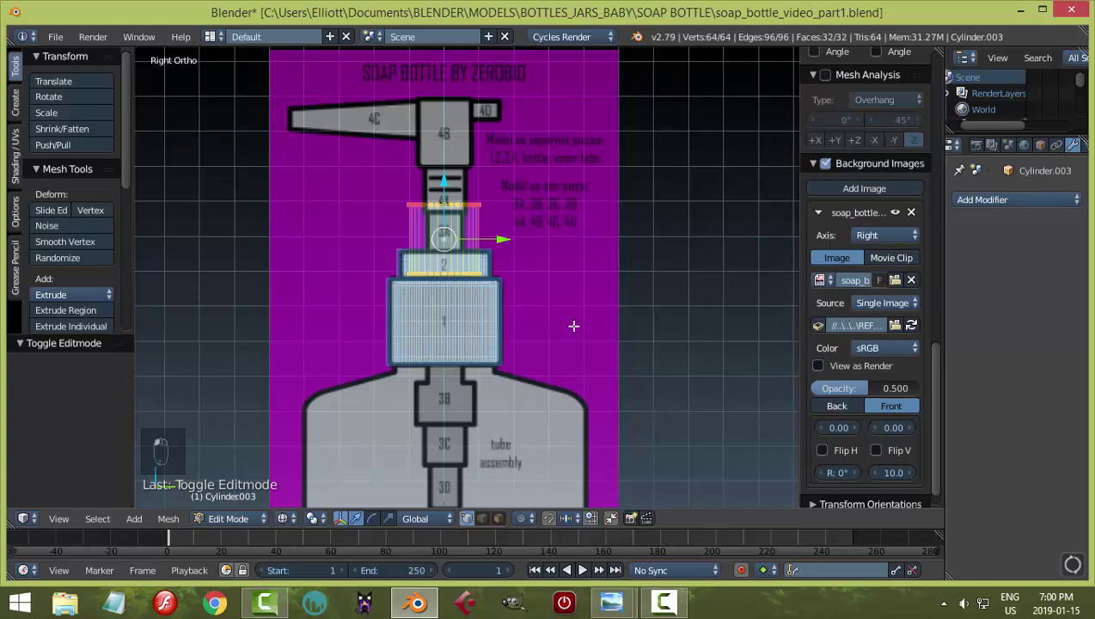
pyautogui.scroll(6, 572, 325)
pyautogui.scroll(-2, 581, 269)
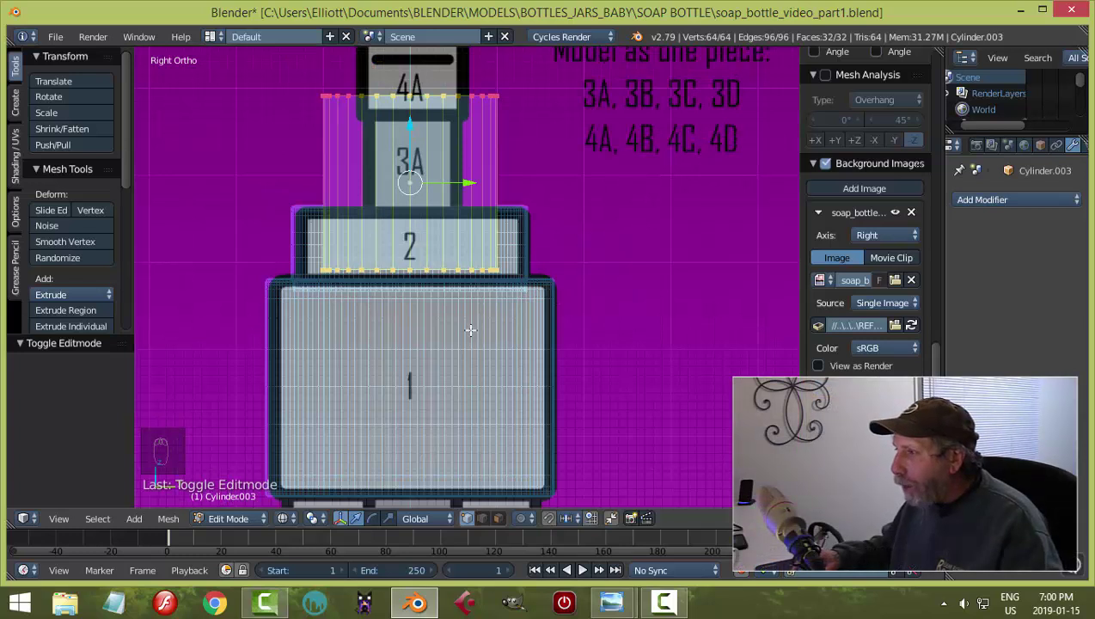
pyautogui.keyDown('shift'); pyautogui.moveTo(565, 206); pyautogui.dragTo(588, 309, button='middle'); pyautogui.keyUp('shift')
# Scale all of the cylinder's vertices to 0.569 to match the width of section 3A.
pyautogui.press('a')
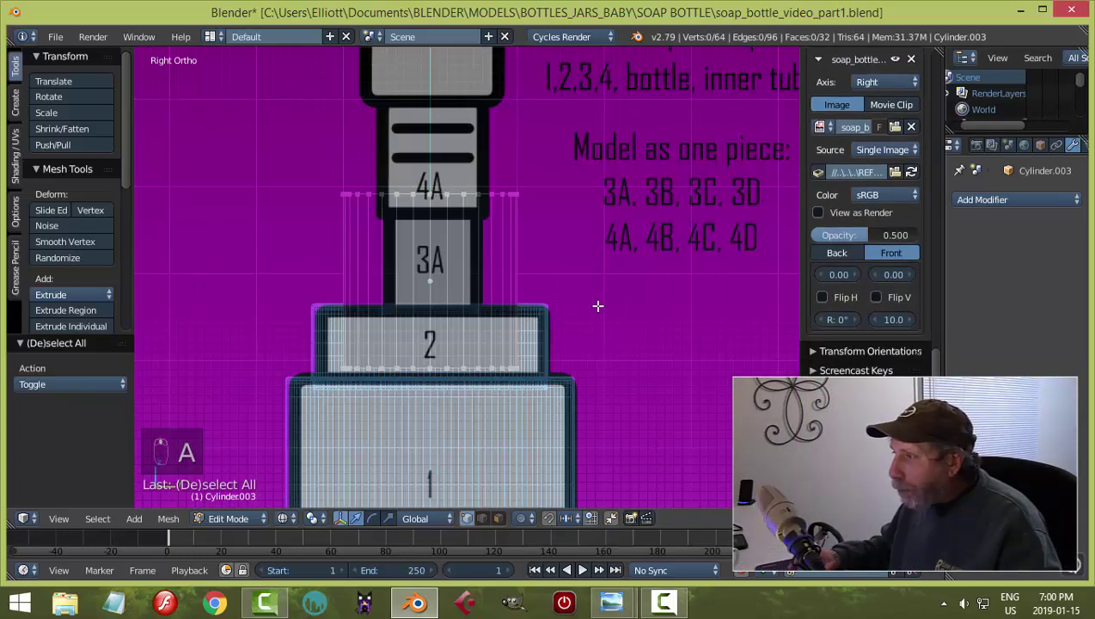
pyautogui.press('a')
pyautogui.scroll(1, 609, 303)
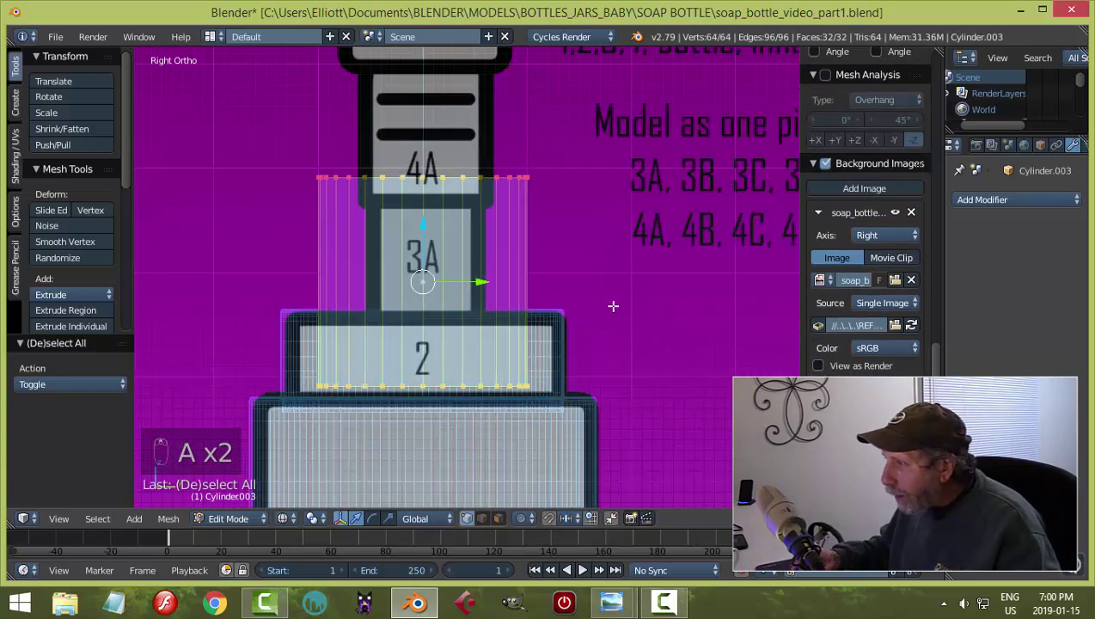
pyautogui.press('n')
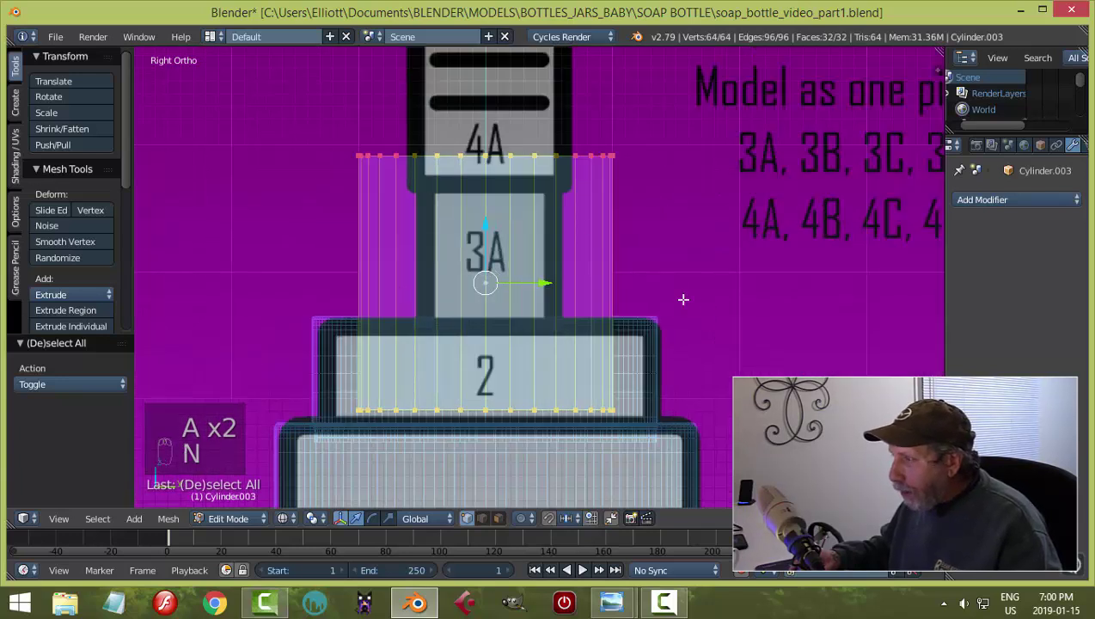
pyautogui.press('a')
pyautogui.press('a')
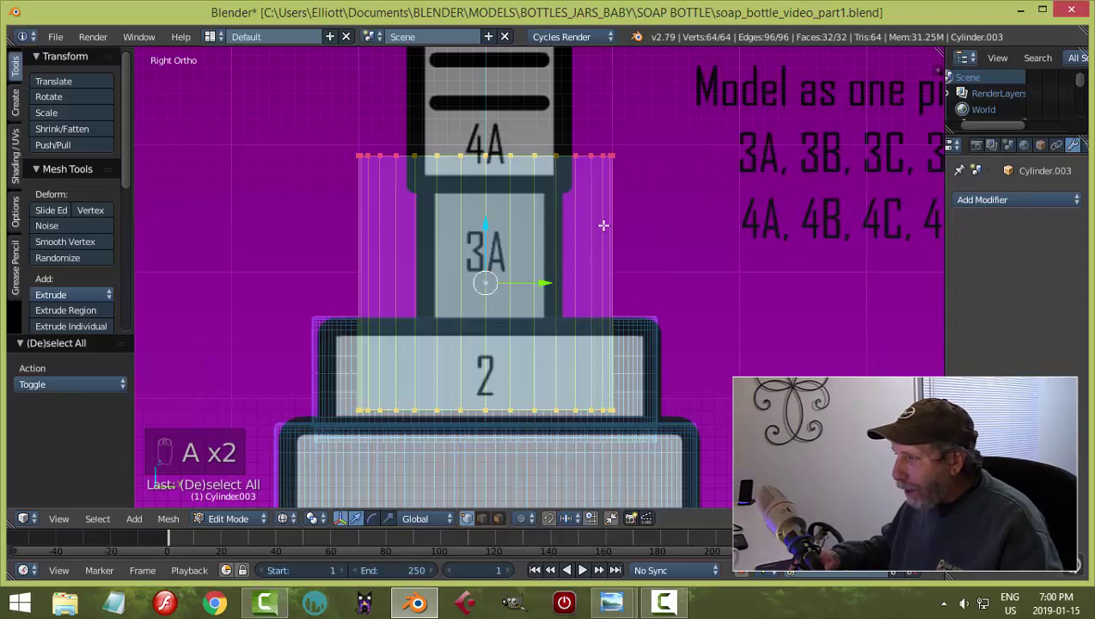
pyautogui.press('s')
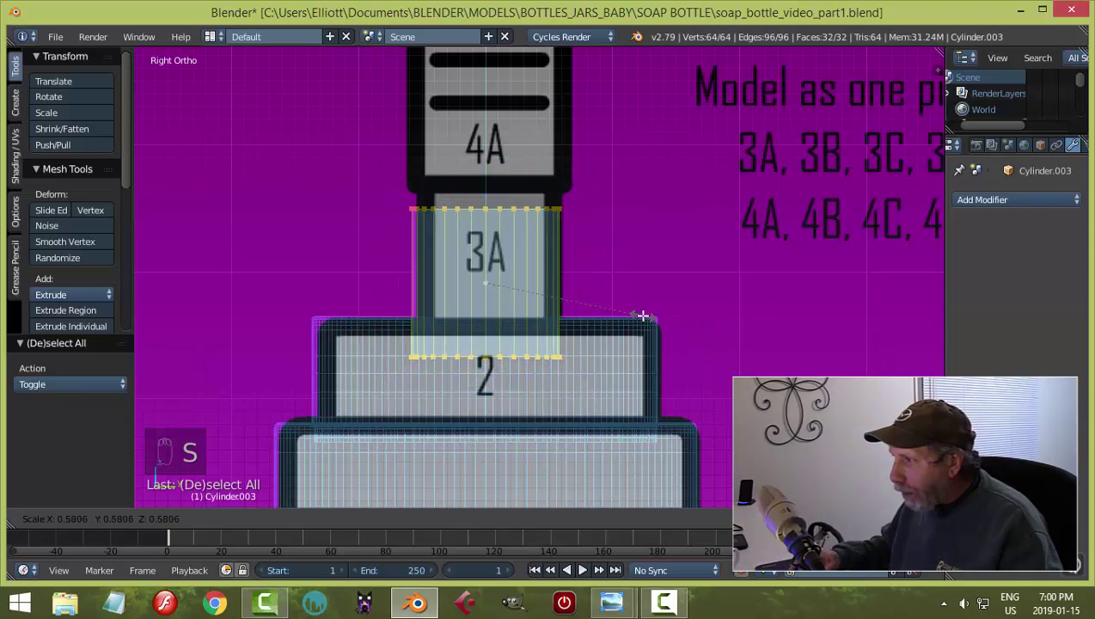
pyautogui.click(635, 317)
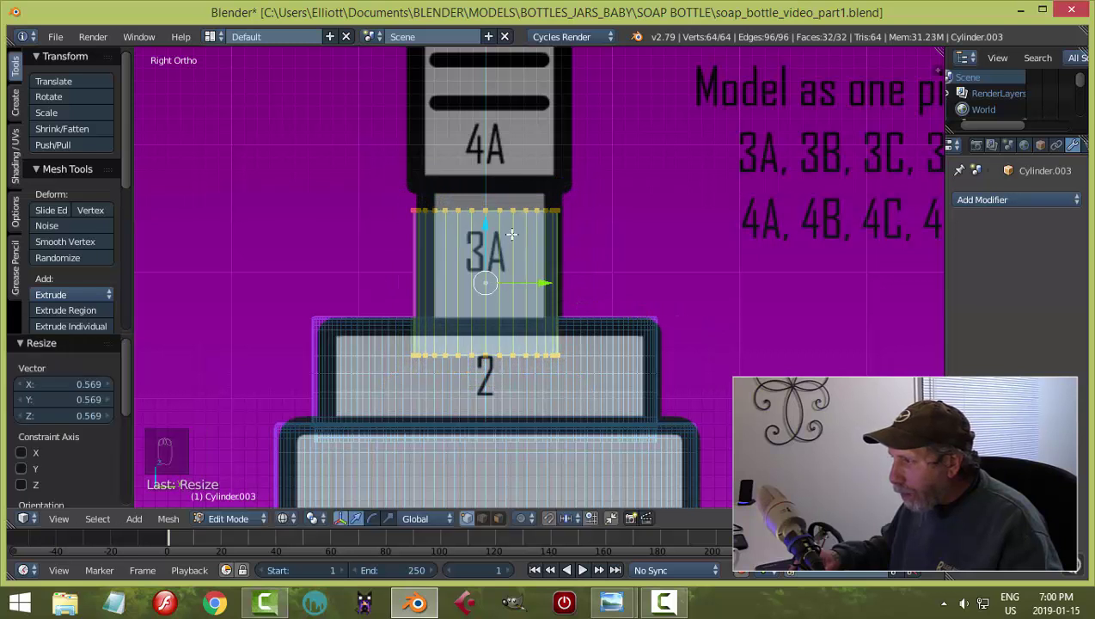
# Move the cylinder's top vertex loop up about 0.14 along Z to the top of section 3A, then deselect it.
pyautogui.press('a')
pyautogui.press('b')
pyautogui.moveTo(414, 199); pyautogui.dragTo(604, 241)
pyautogui.press('g')
pyautogui.press('z')
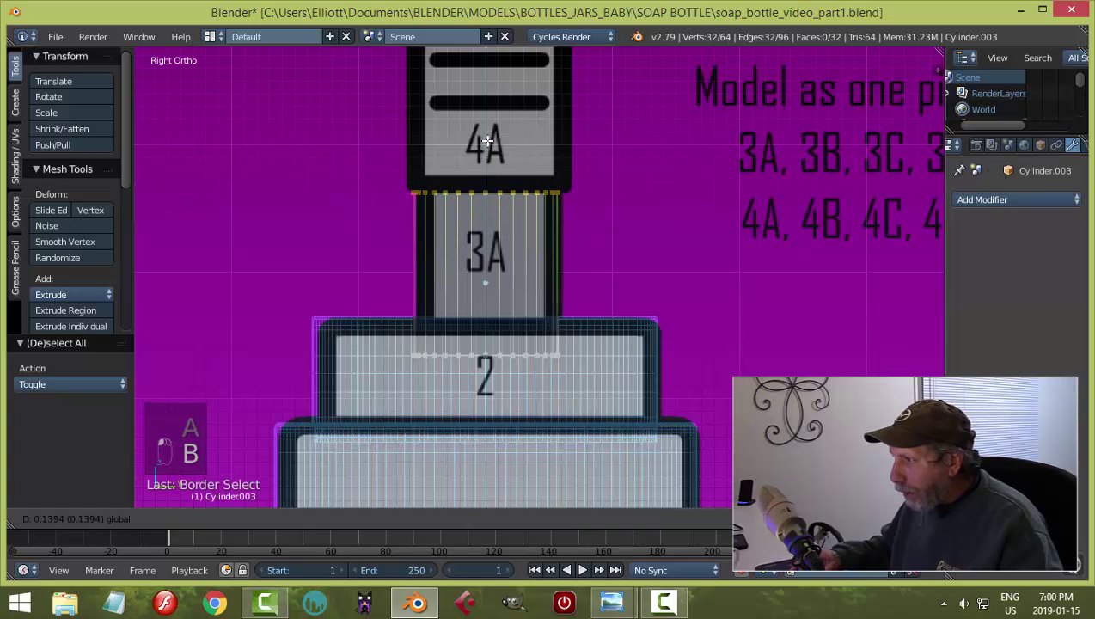
pyautogui.click(597, 178)
pyautogui.press('a')
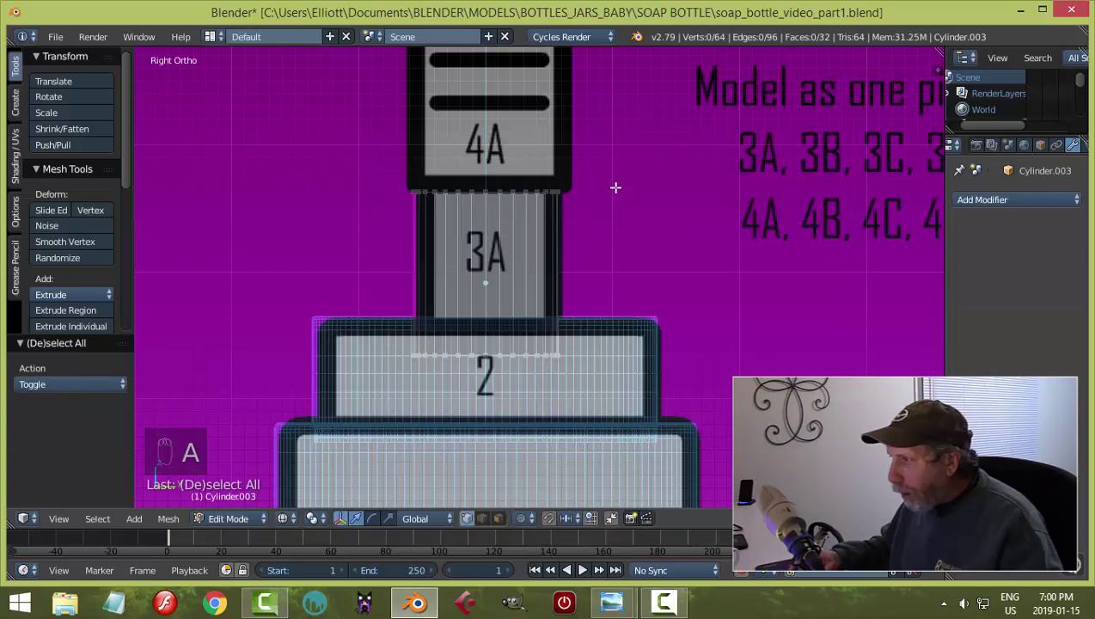
# Examine how the 3A cylinder sits in section 2, using solid shading and an angled view.
pyautogui.press('z')
pyautogui.click(613, 282)
pyautogui.scroll(-7, 658, 252)
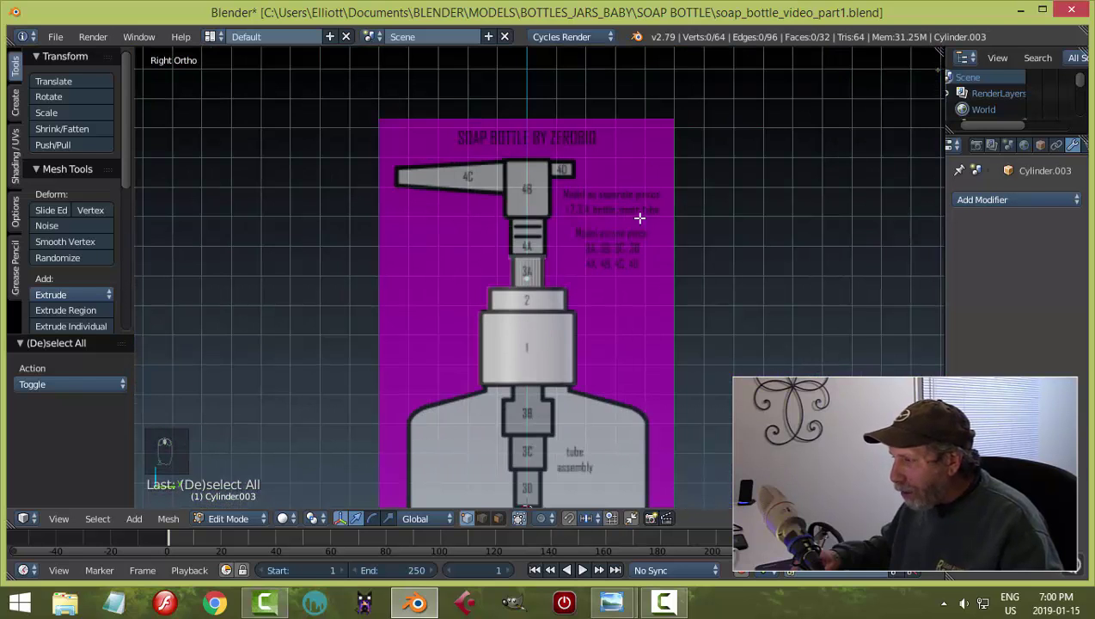
pyautogui.moveTo(639, 218); pyautogui.dragTo(668, 295, button='middle')
pyautogui.scroll(3, 601, 361)
pyautogui.press('a')
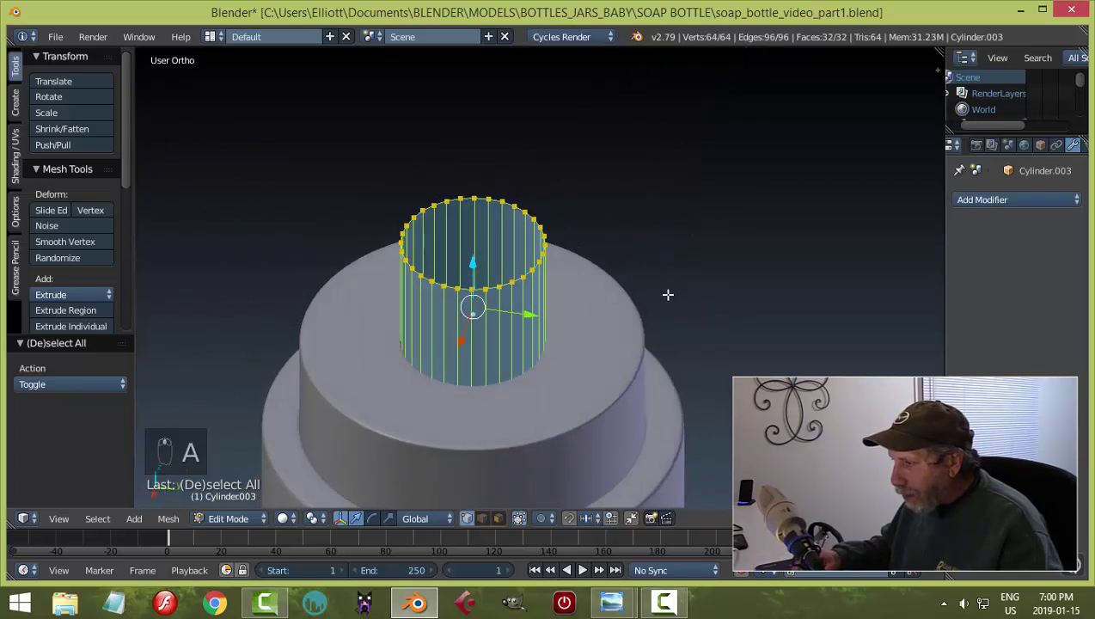
pyautogui.press('s')
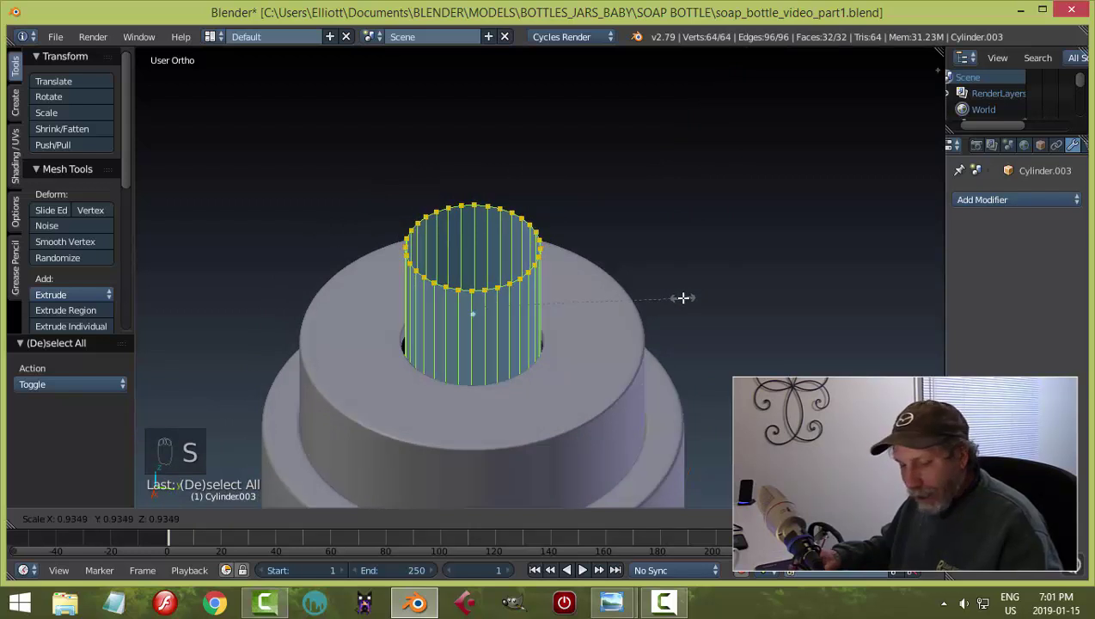
pyautogui.rightClick(684, 298)
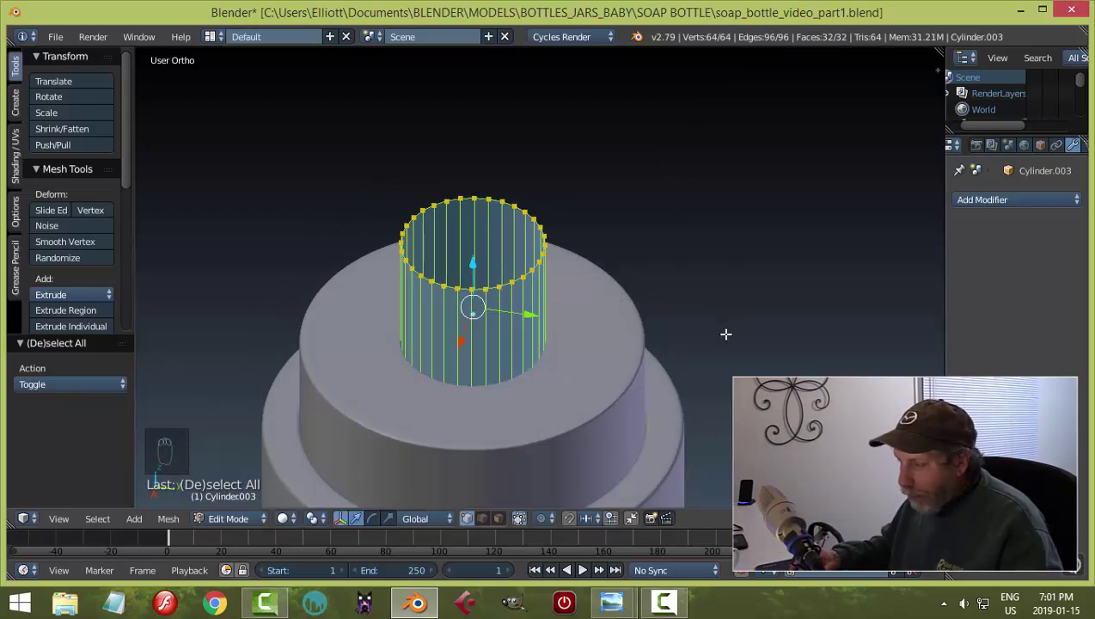
pyautogui.press('KP_3')
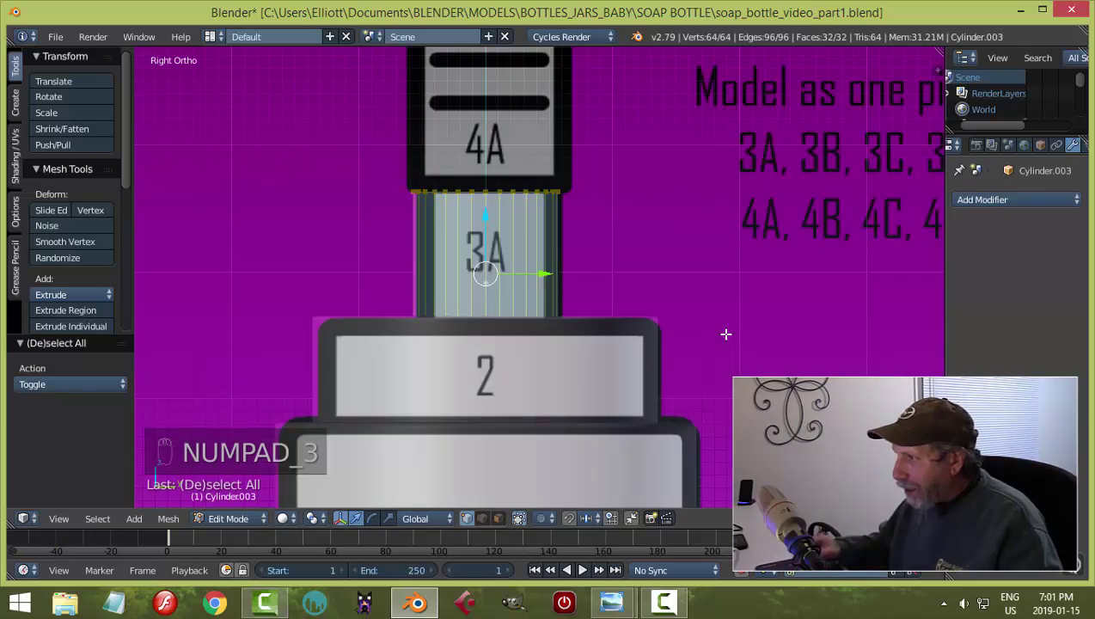
pyautogui.press('a')
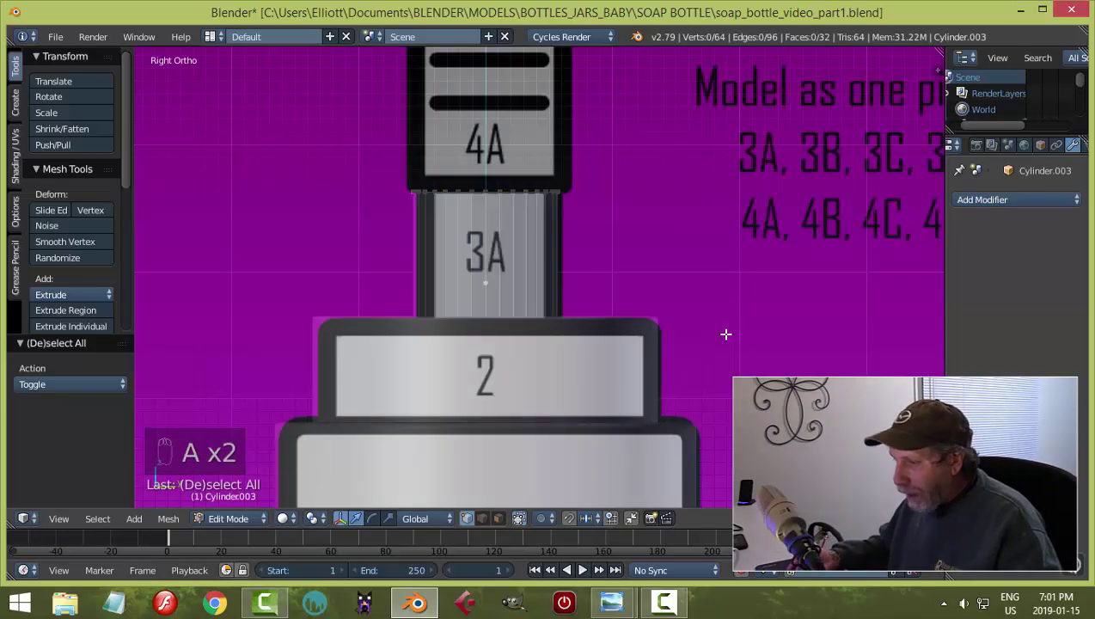
pyautogui.press('Tab')
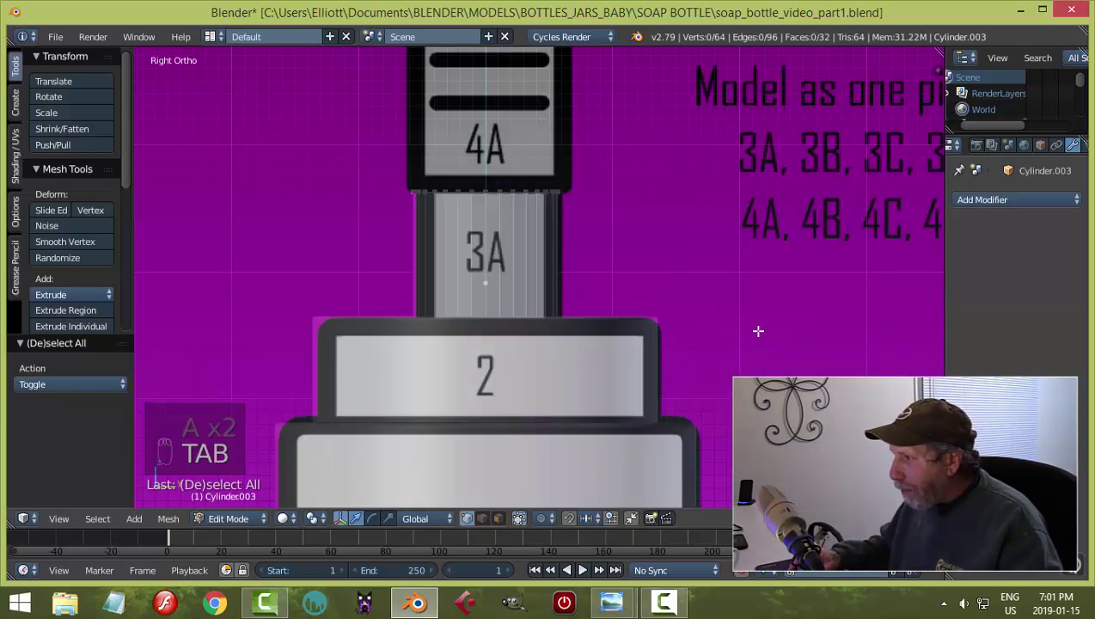
pyautogui.press('Tab')
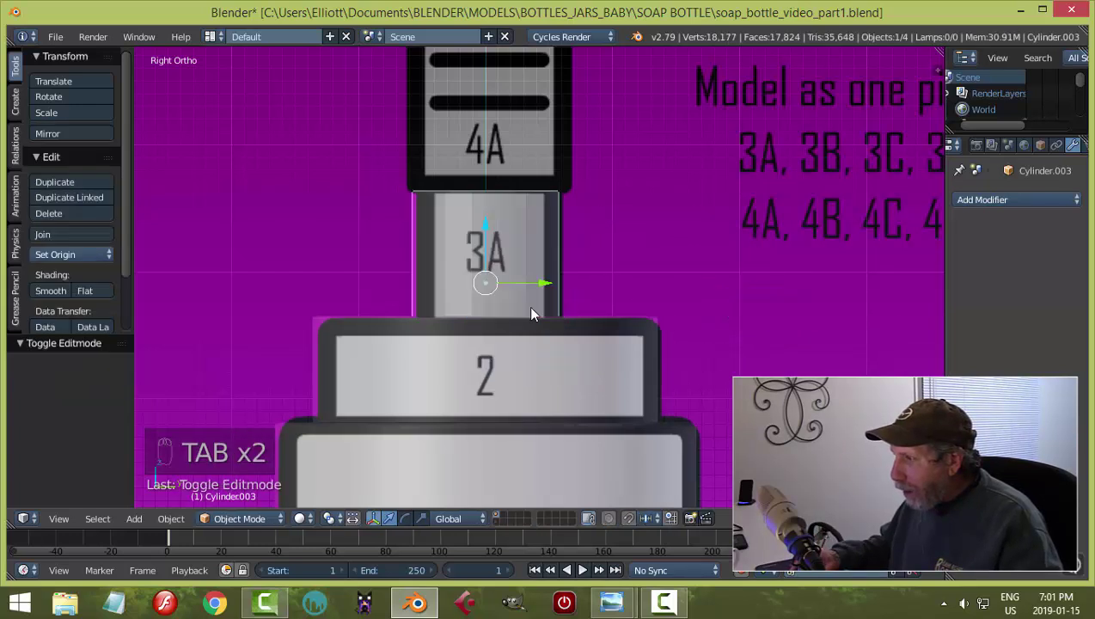
pyautogui.press('Tab')
pyautogui.click(755, 311)
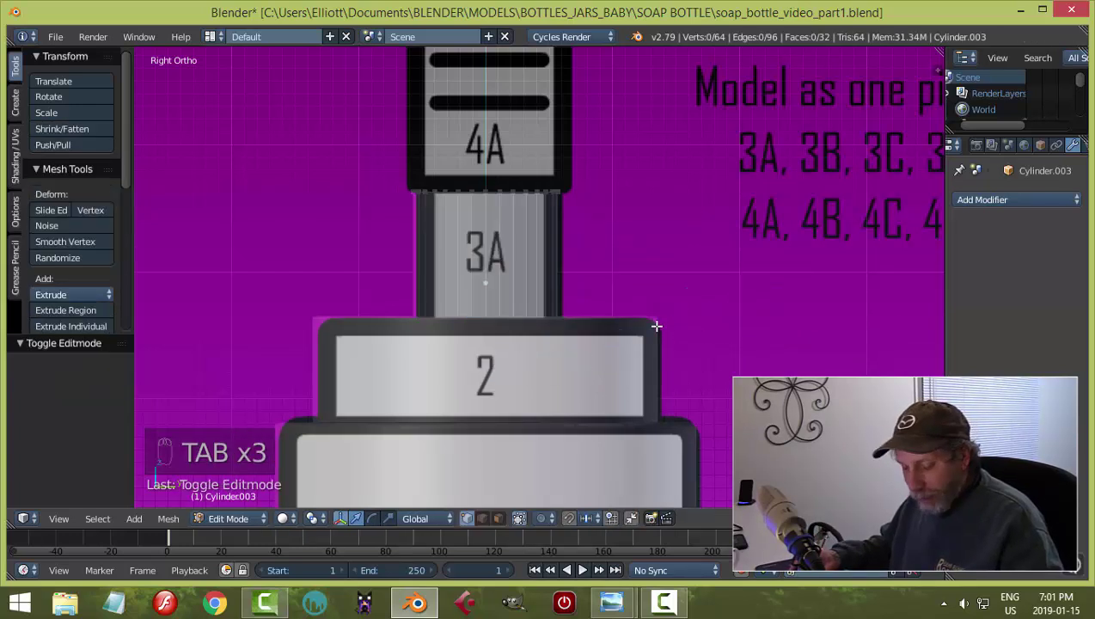
# In wireframe right view, move the cylinder's bottom vertex loop down about 3.52 along Z to the top of section 3B.
pyautogui.press('z')
pyautogui.click(760, 325)
pyautogui.scroll(-3, 683, 356)
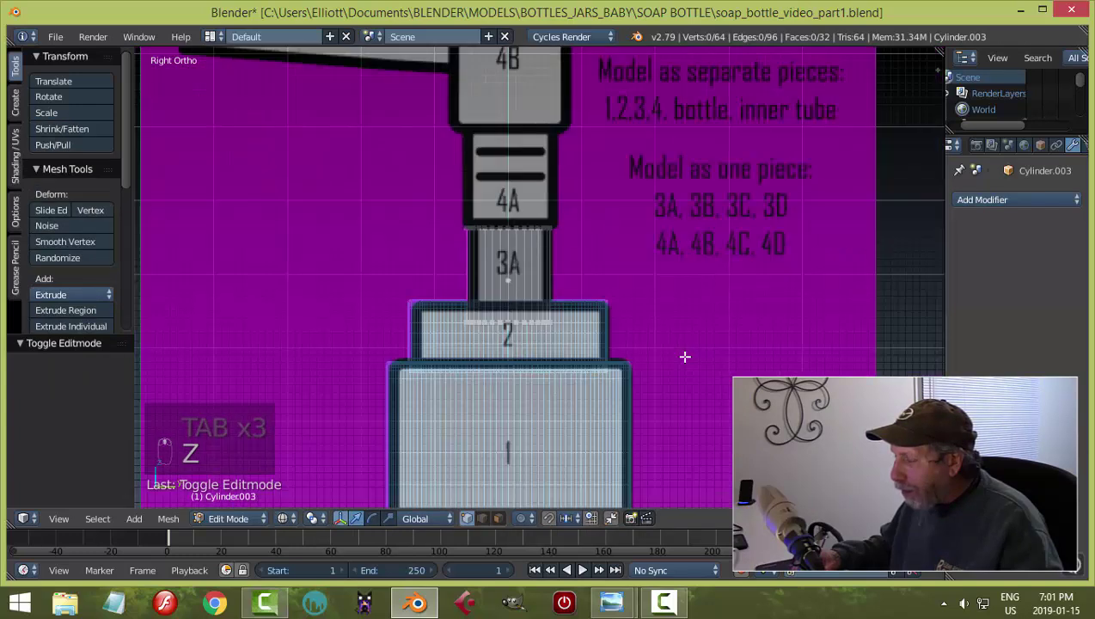
pyautogui.scroll(-1, 685, 344)
pyautogui.keyDown('shift'); pyautogui.scroll(-2, 687, 283); pyautogui.keyUp('shift')
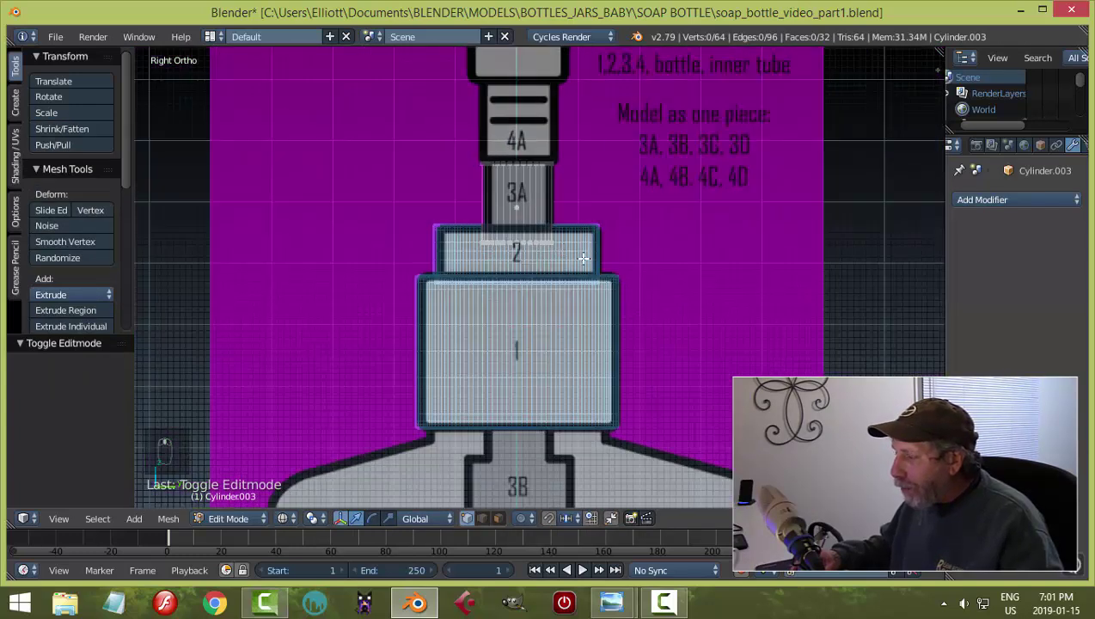
pyautogui.press('b')
pyautogui.moveTo(585, 254); pyautogui.dragTo(432, 226)
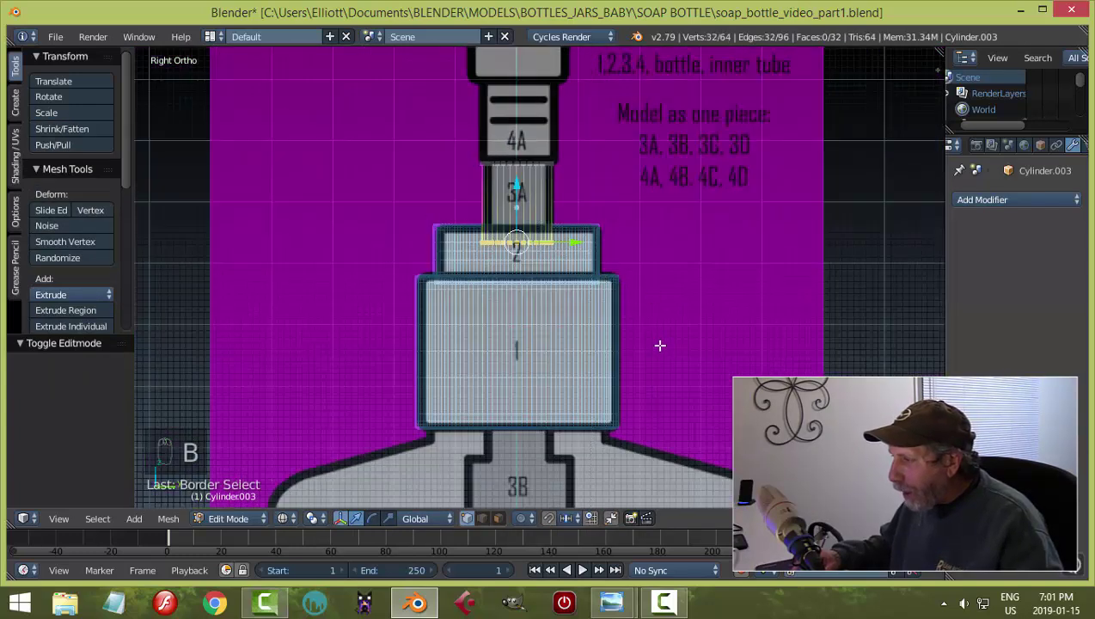
pyautogui.moveTo(659, 345); pyautogui.dragTo(653, 391, button='middle')
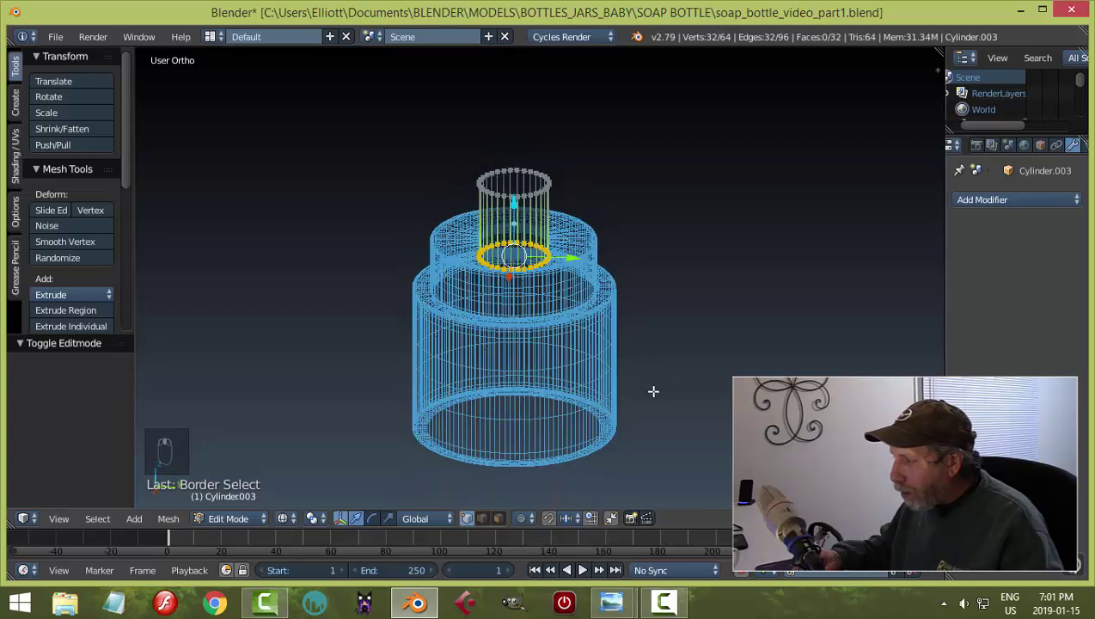
pyautogui.press('KP_3')
pyautogui.scroll(-3, 681, 344)
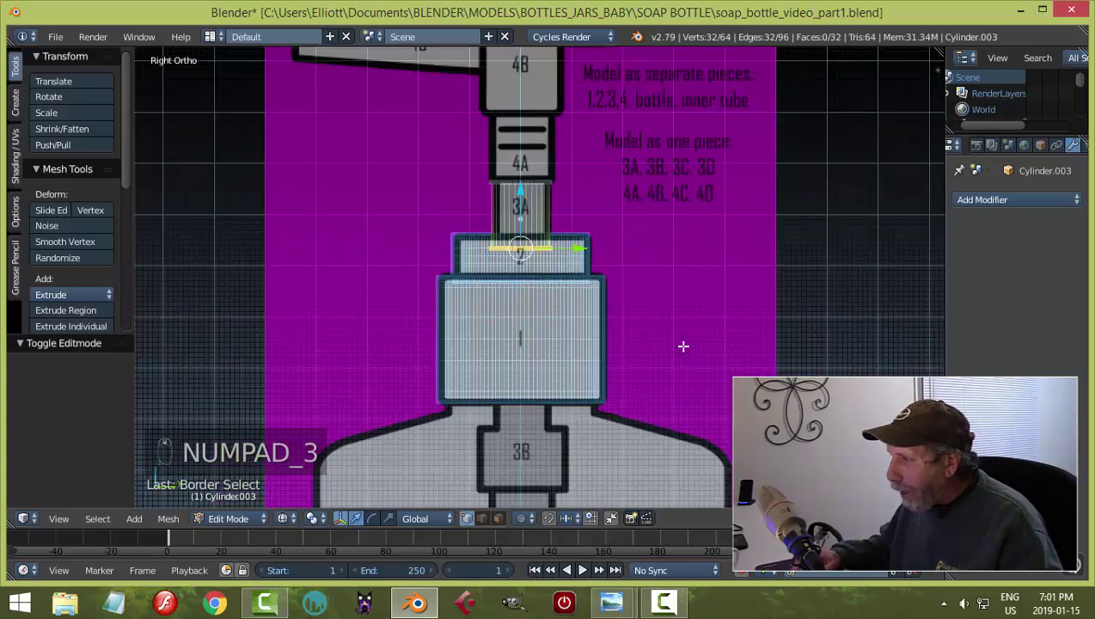
pyautogui.scroll(2, 659, 365)
pyautogui.keyDown('shift'); pyautogui.scroll(-3, 660, 282); pyautogui.keyUp('shift')
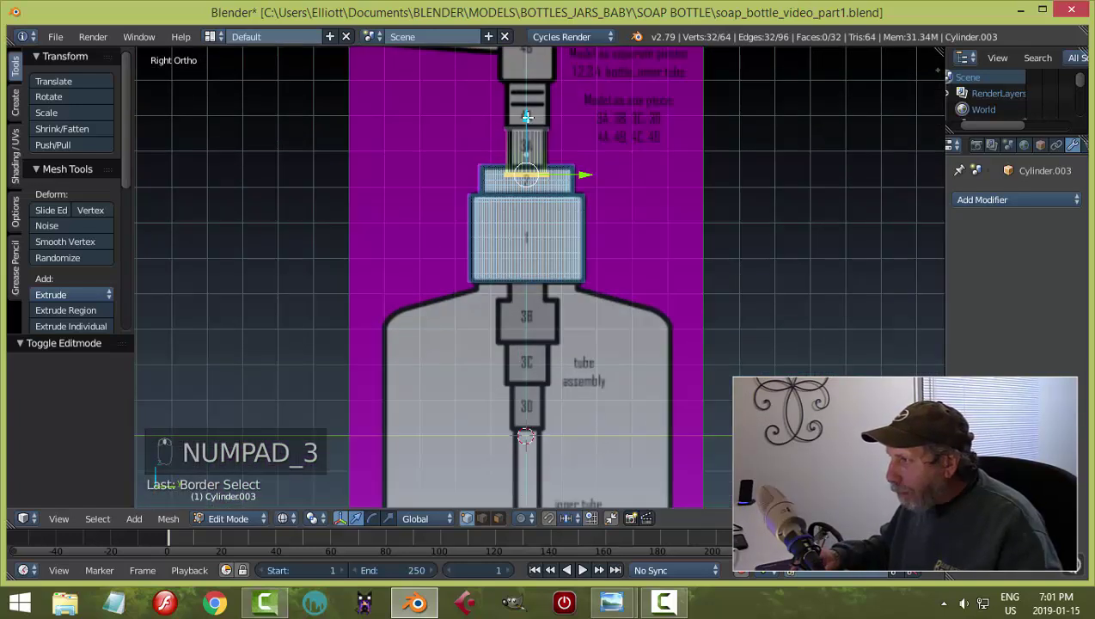
pyautogui.moveTo(527, 116); pyautogui.dragTo(525, 180)
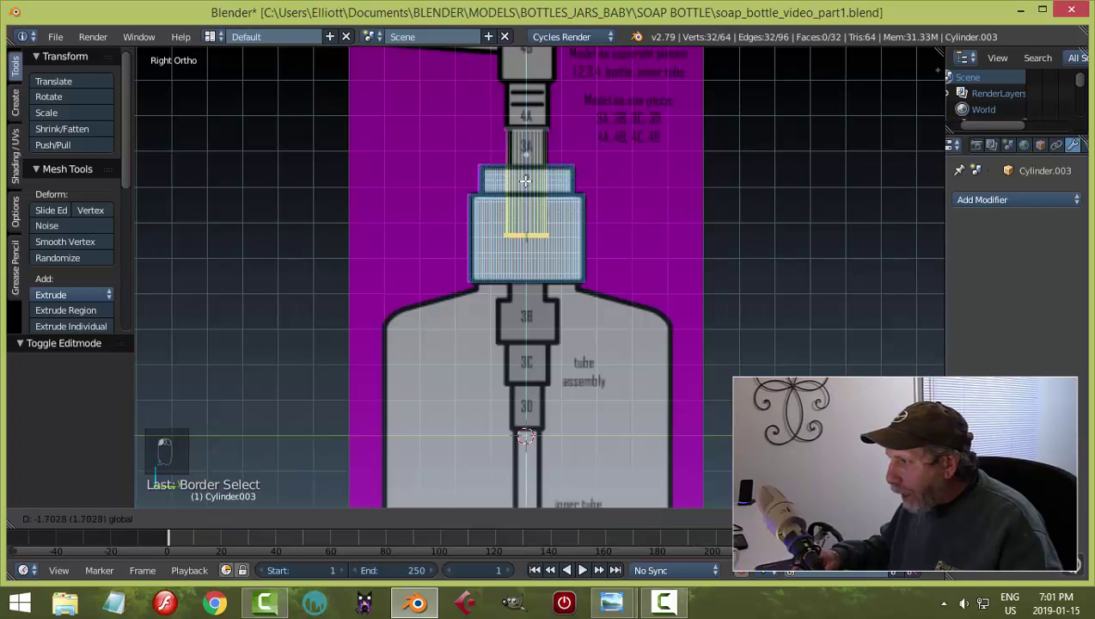
pyautogui.click(521, 242)
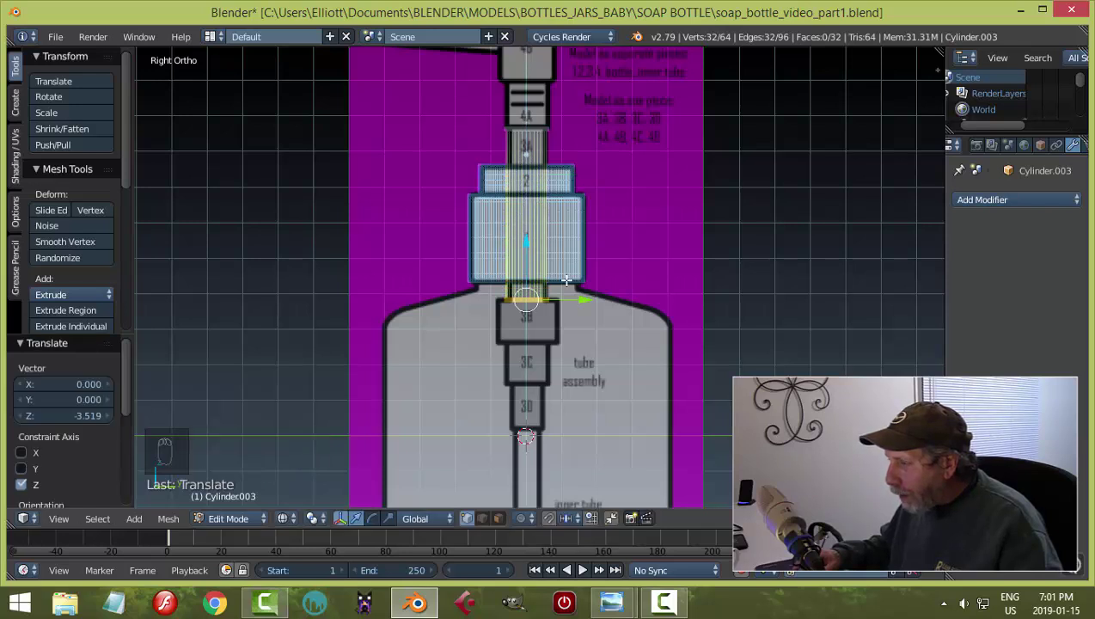
# Extrude the bottom vertex loop in place and scale it to 1.530 to match the width of section 3B.
pyautogui.scroll(5, 631, 320)
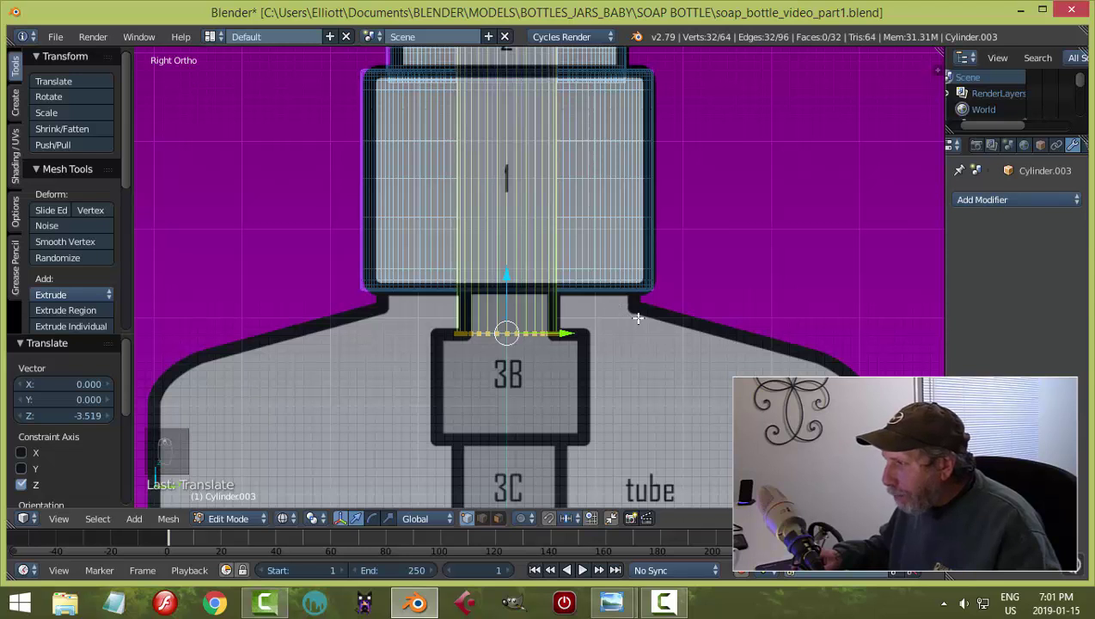
pyautogui.keyDown('shift'); pyautogui.scroll(-2, 655, 324); pyautogui.keyUp('shift')
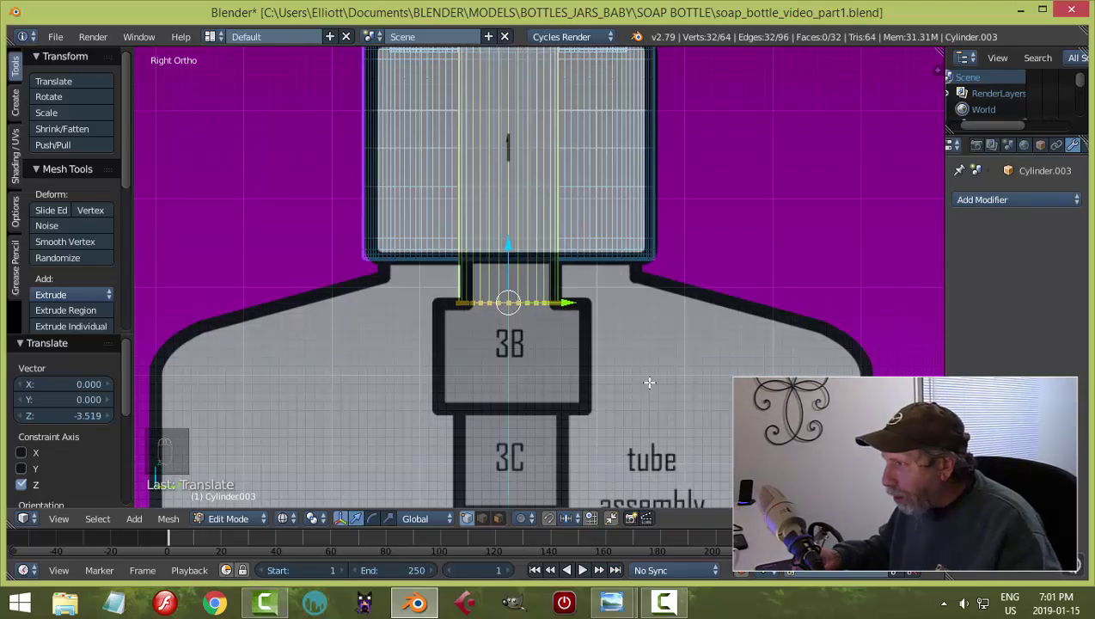
pyautogui.keyDown('shift'); pyautogui.scroll(-2, 649, 382); pyautogui.keyUp('shift')
pyautogui.scroll(-2, 648, 355)
pyautogui.scroll(4, 648, 354)
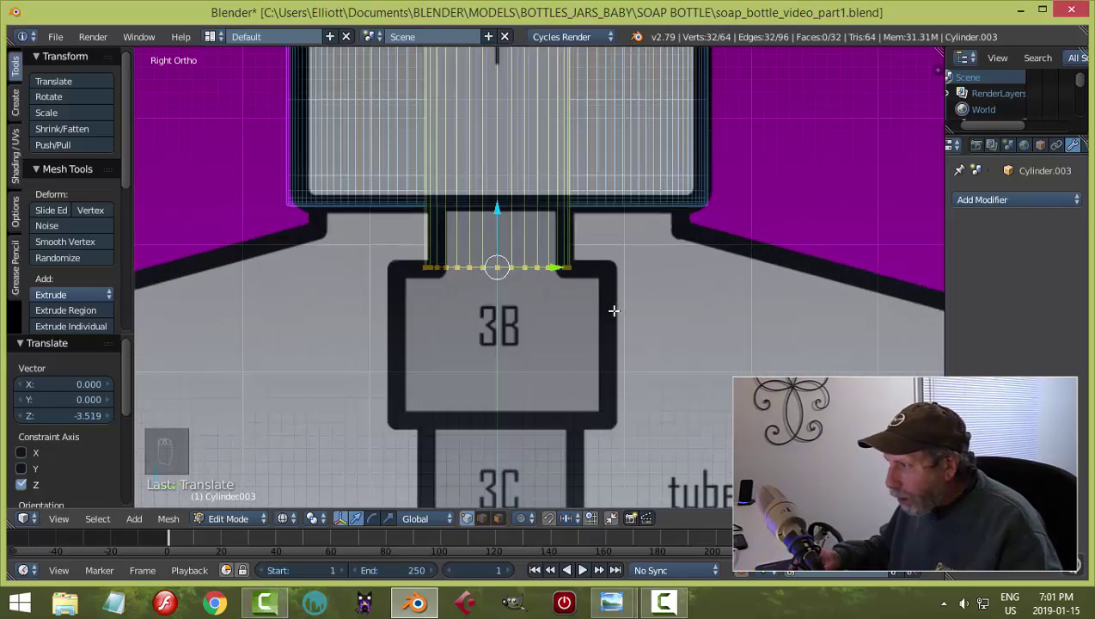
pyautogui.press('e')
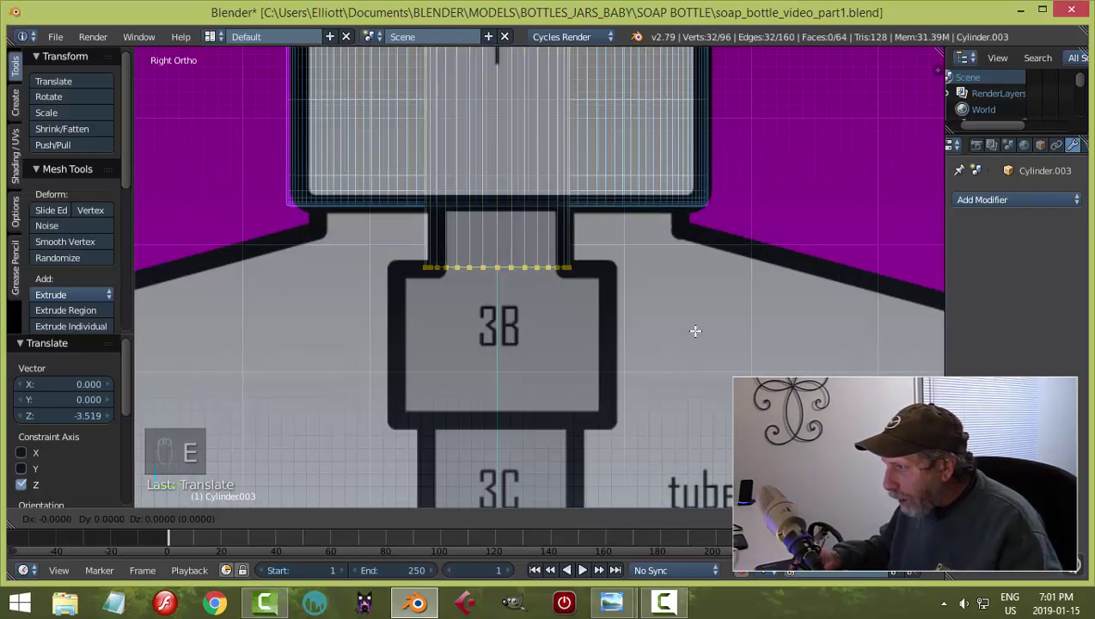
pyautogui.rightClick(696, 331)
pyautogui.press('s')
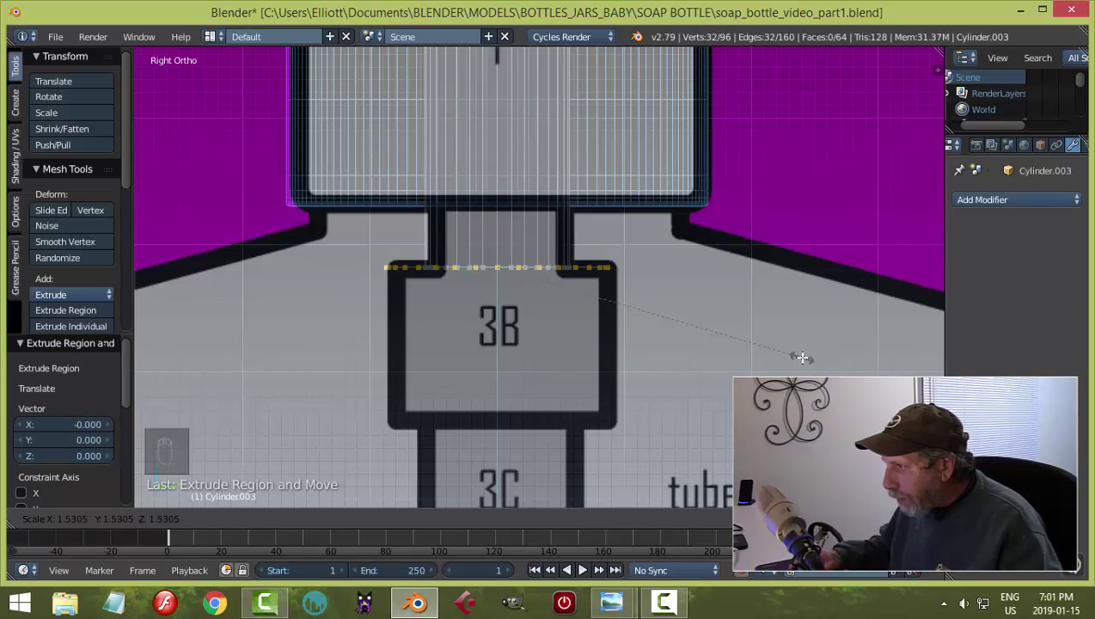
pyautogui.click(803, 357)
# Extrude the widened loop and move it down about 1.26 along Z to the bottom of section 3B.
pyautogui.keyDown('shift'); pyautogui.moveTo(682, 359); pyautogui.dragTo(660, 318, button='middle'); pyautogui.keyUp('shift')
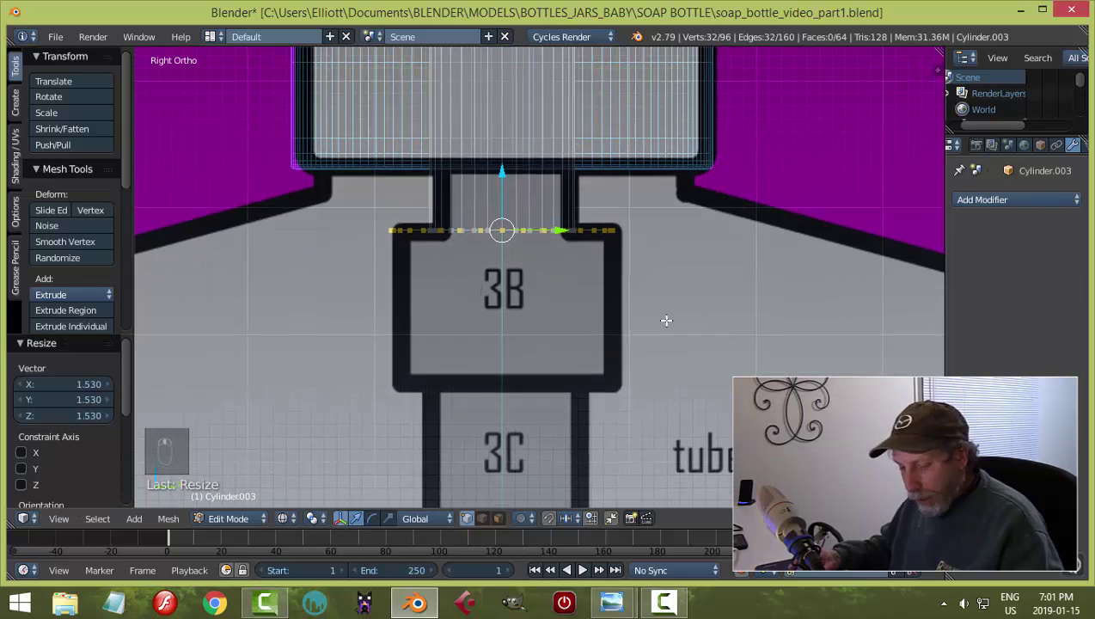
pyautogui.press('e')
pyautogui.rightClick(602, 277)
pyautogui.press('g')
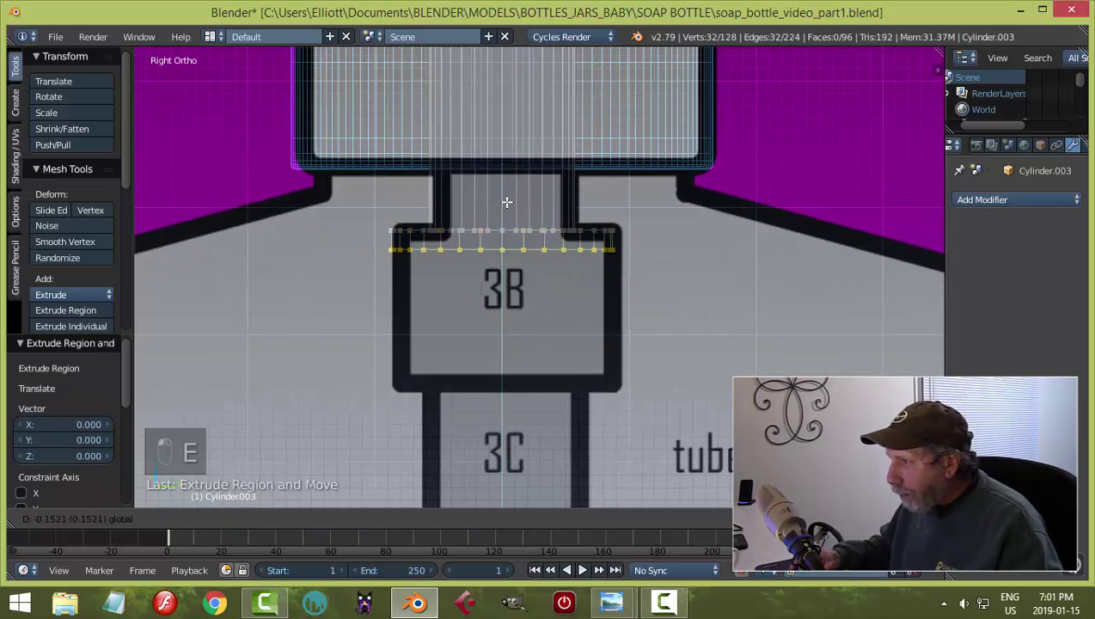
pyautogui.click(512, 334)
# Extrude the loop at the bottom of 3B in place and scale it inward to the width of section 3C.
pyautogui.scroll(-5, 654, 275)
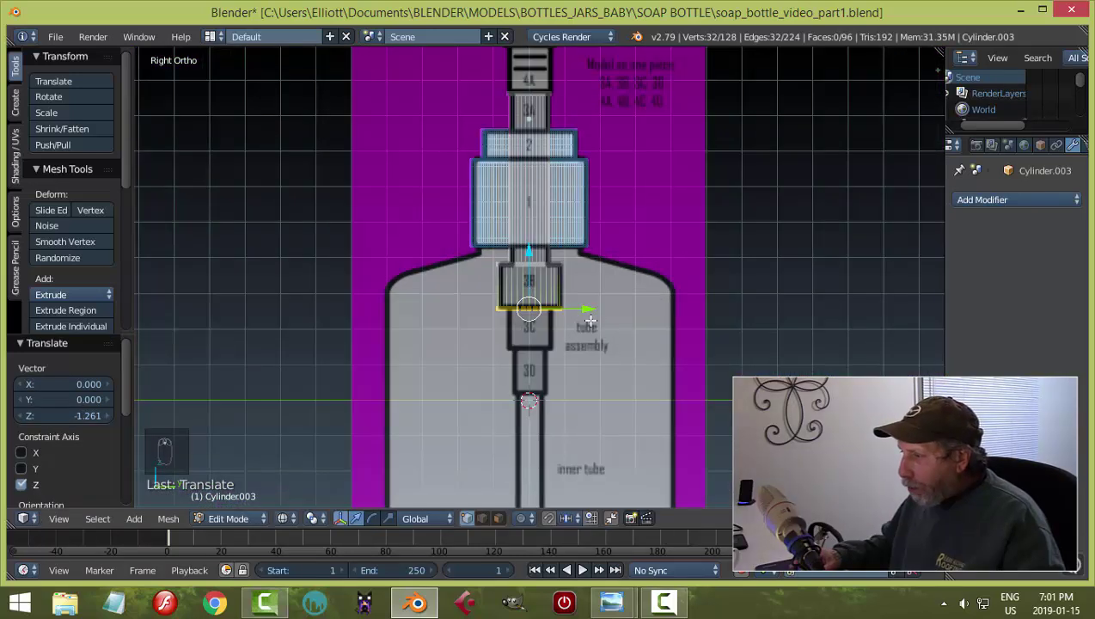
pyautogui.scroll(2, 554, 332)
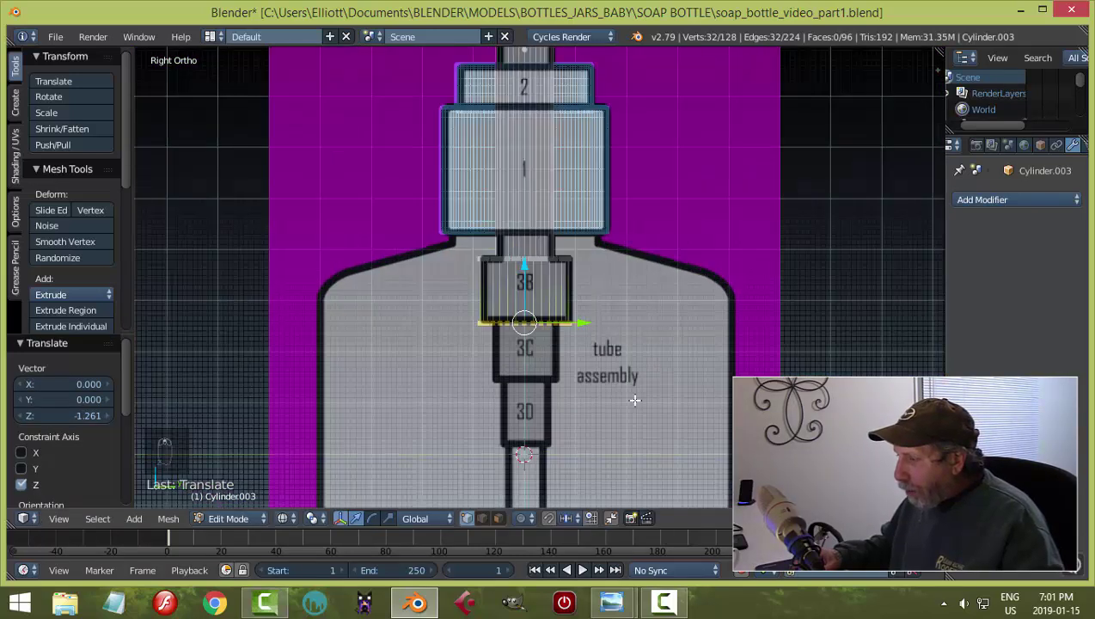
pyautogui.scroll(6, 620, 392)
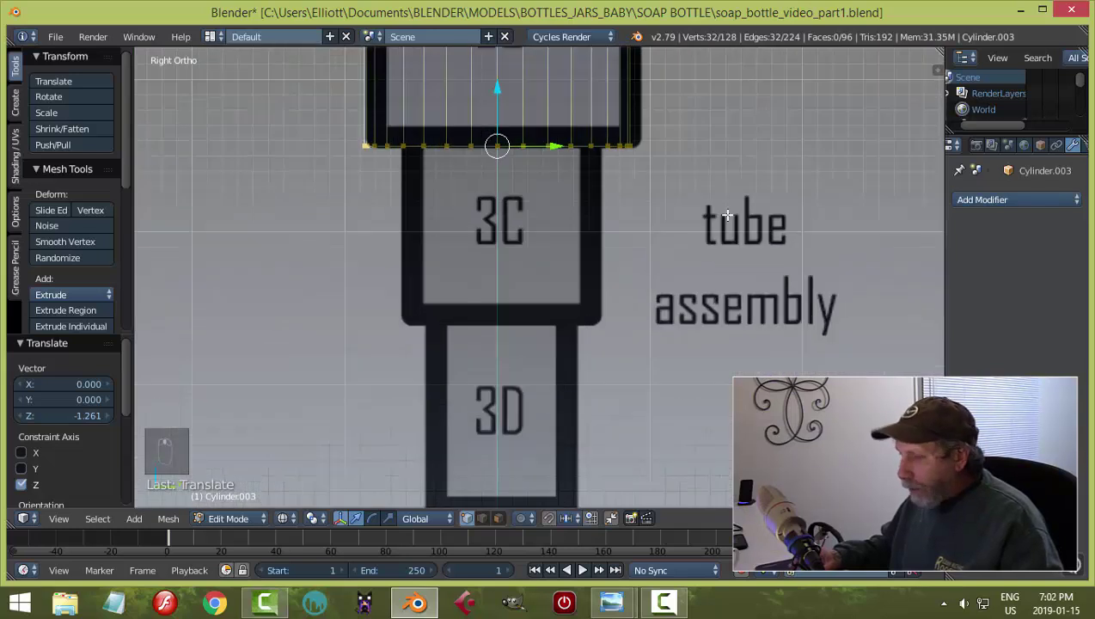
pyautogui.press('e')
pyautogui.press('s')
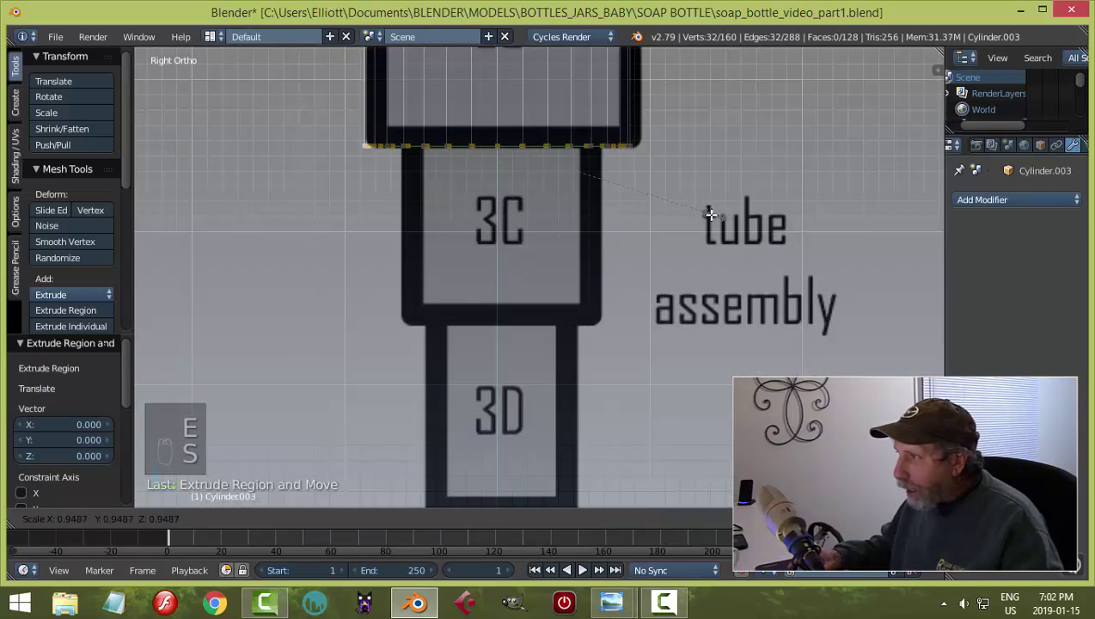
pyautogui.click(653, 221)
# Extrude the narrowed loop and move it down about 1.17 along Z to the bottom of section 3C.
pyautogui.press('e')
pyautogui.rightClick(569, 165)
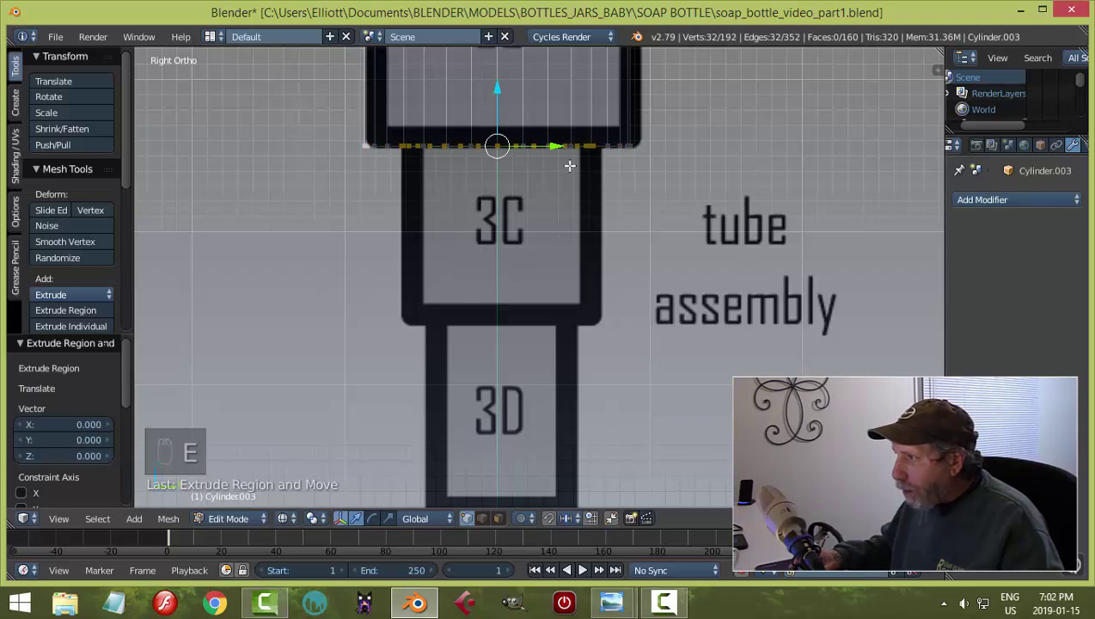
pyautogui.moveTo(496, 88); pyautogui.dragTo(515, 265)
pyautogui.click(515, 266)
# Extrude the loop at the bottom of 3C in place and scale it inward to the width of section 3D.
pyautogui.keyDown('shift'); pyautogui.scroll(-4, 636, 362); pyautogui.keyUp('shift')
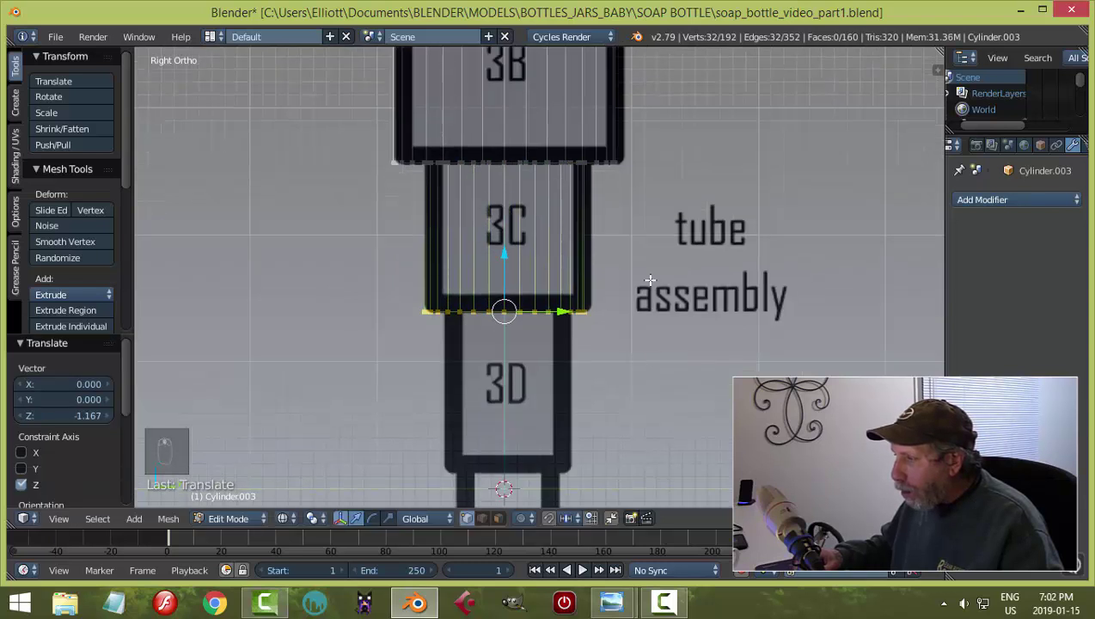
pyautogui.press('e')
pyautogui.rightClick(657, 245)
pyautogui.press('s')
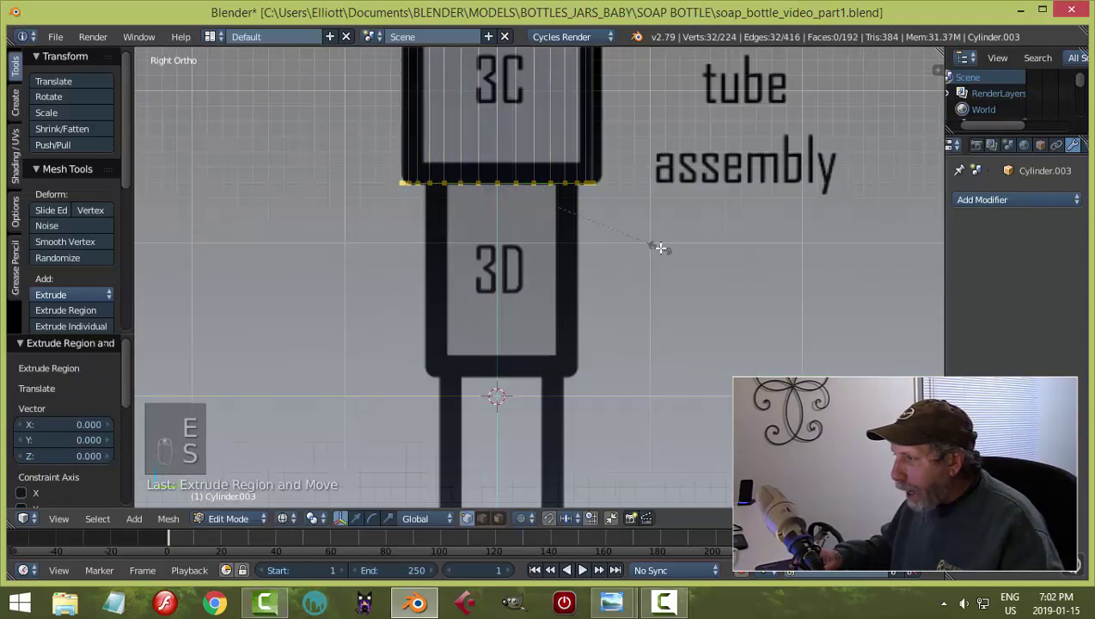
pyautogui.click(611, 255)
# Extrude the loop down about 1.27 along Z to the bottom of section 3D, then deselect all and return to solid shading.
pyautogui.press('e')
pyautogui.rightClick(538, 176)
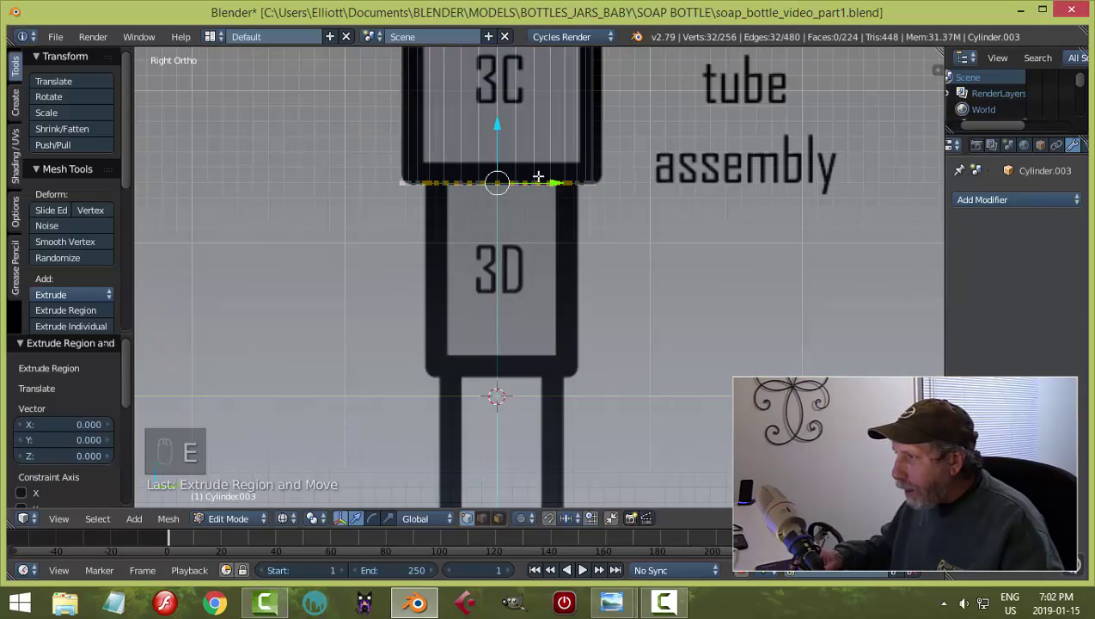
pyautogui.moveTo(499, 123); pyautogui.dragTo(520, 312)
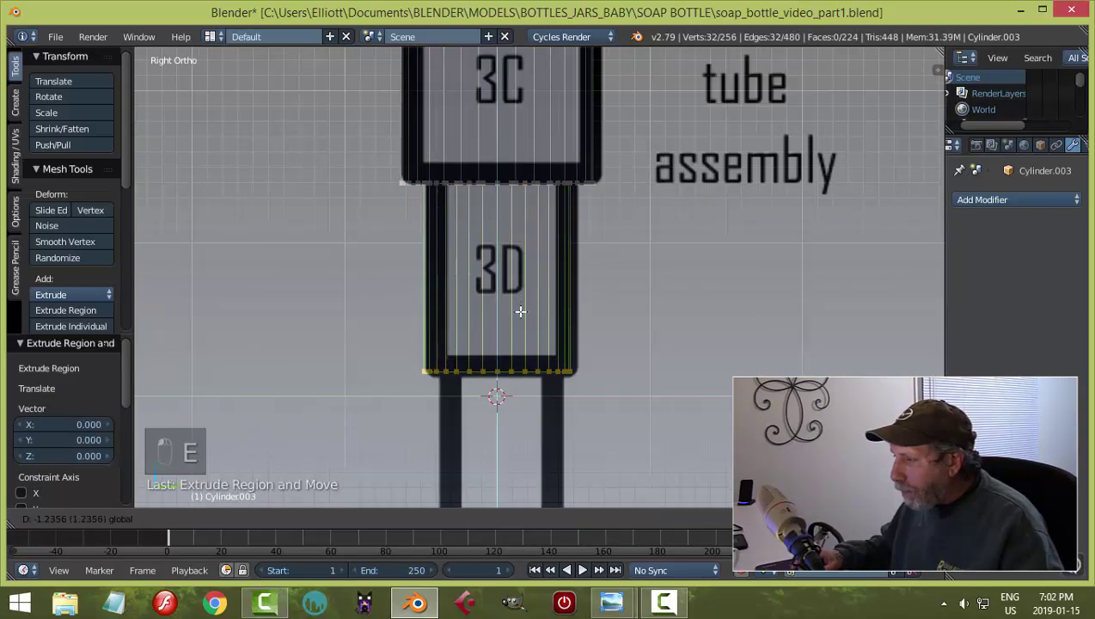
pyautogui.click(521, 315)
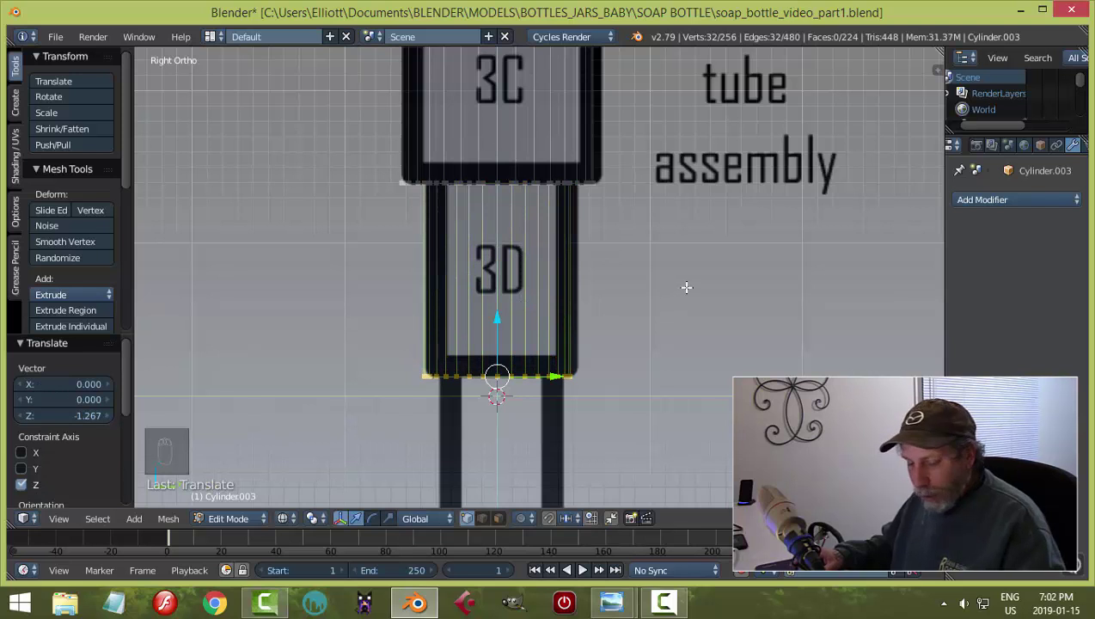
pyautogui.press('a')
pyautogui.press('z')
pyautogui.click(684, 378)
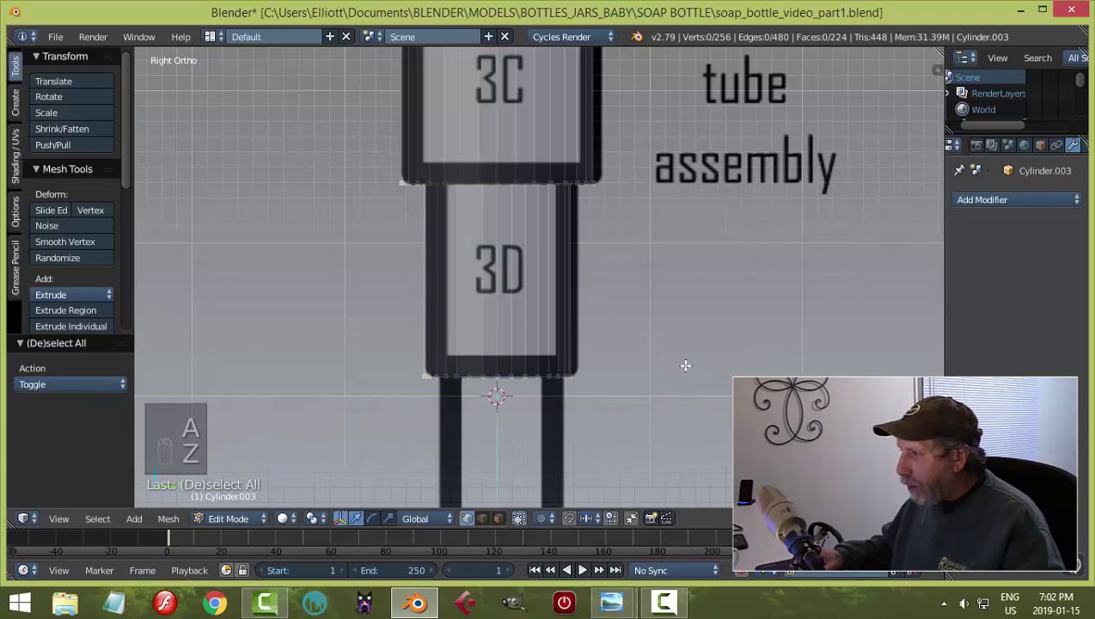
# Leave mesh editing and set the reference background image to display behind the model.
pyautogui.scroll(-6, 672, 310)
pyautogui.scroll(4, 673, 309)
pyautogui.press('Tab')
pyautogui.click(561, 307)
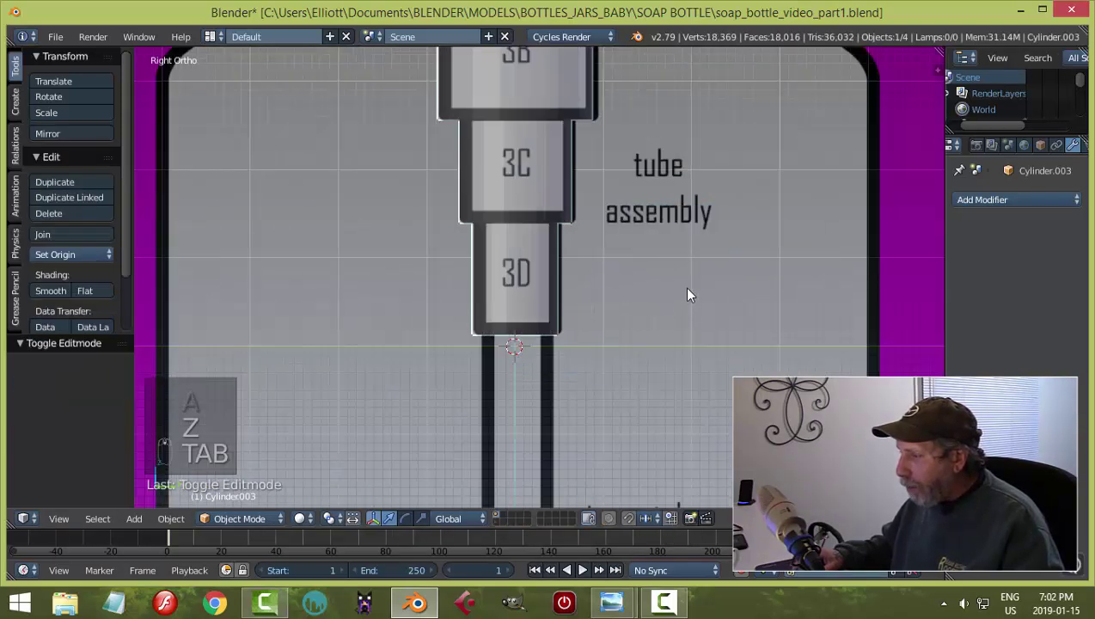
pyautogui.press('n')
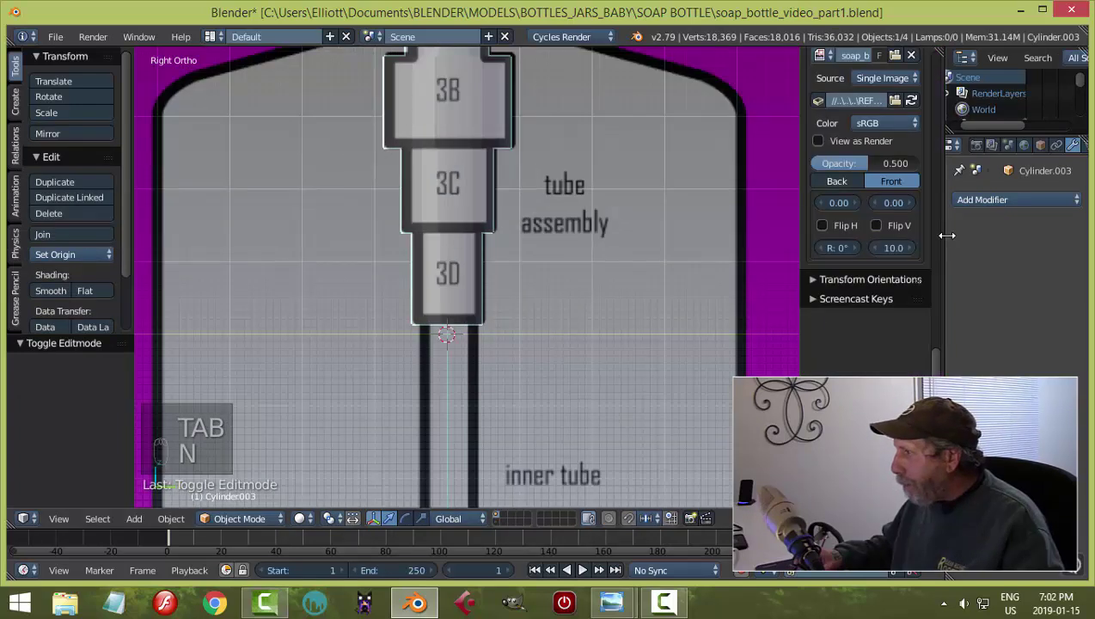
pyautogui.click(838, 182)
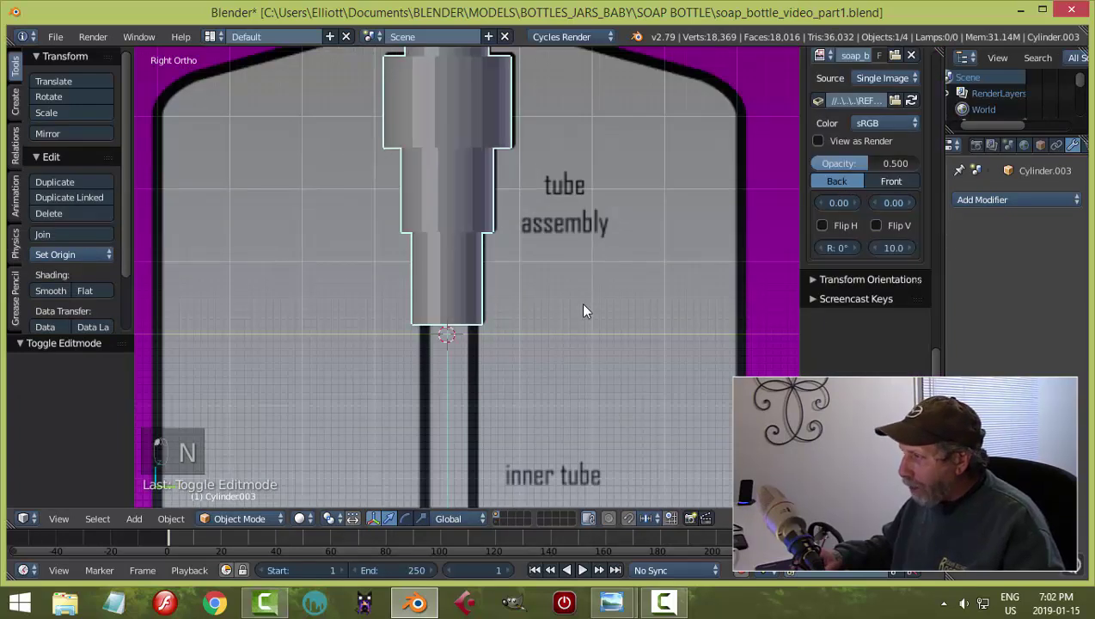
pyautogui.press('n')
# Add a Subdivision Surface modifier with 2 view subdivisions to the section 3 tube and shade it smooth.
pyautogui.scroll(-2, 581, 304)
pyautogui.moveTo(715, 247); pyautogui.dragTo(631, 350, button='middle')
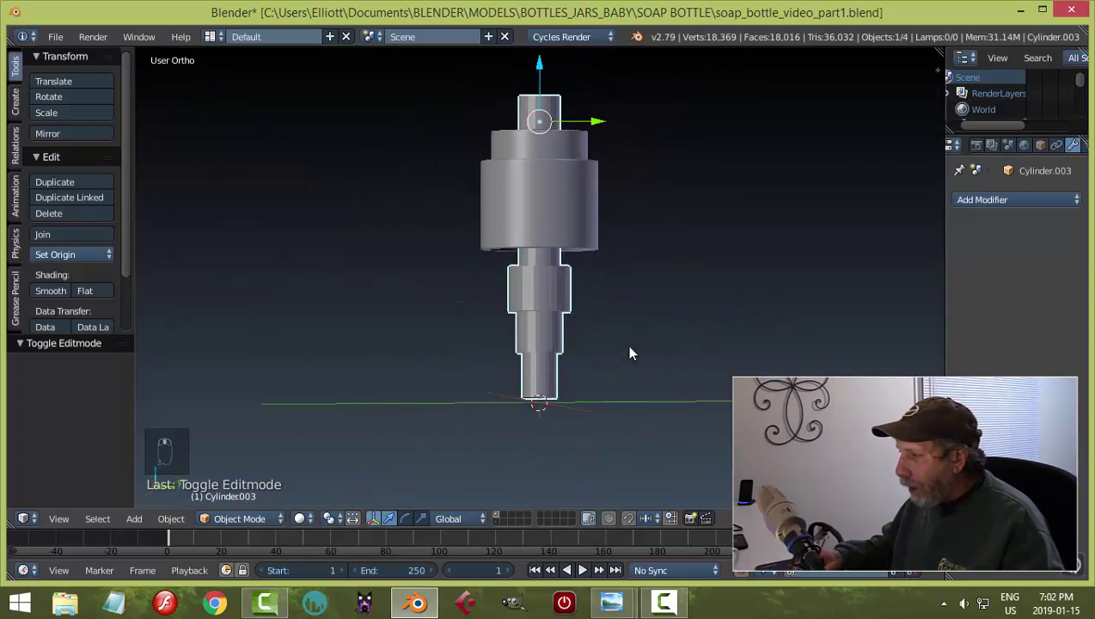
pyautogui.scroll(2, 633, 351)
pyautogui.scroll(-2, 637, 327)
pyautogui.moveTo(656, 349); pyautogui.dragTo(721, 327, button='middle')
pyautogui.moveTo(755, 247); pyautogui.dragTo(694, 302, button='middle')
pyautogui.click(983, 199)
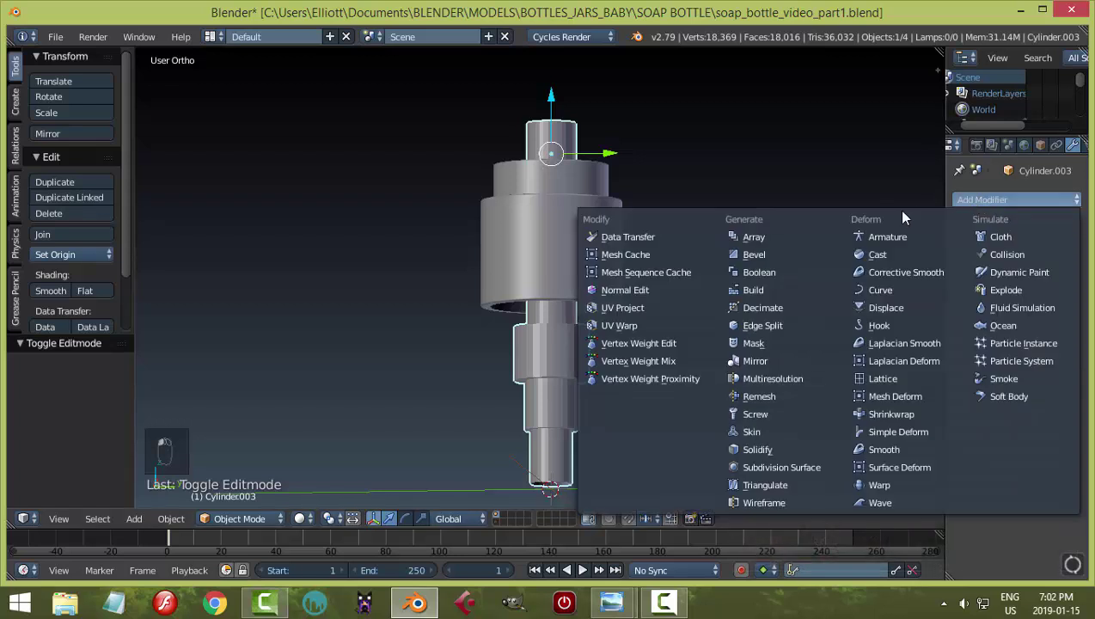
pyautogui.click(771, 470)
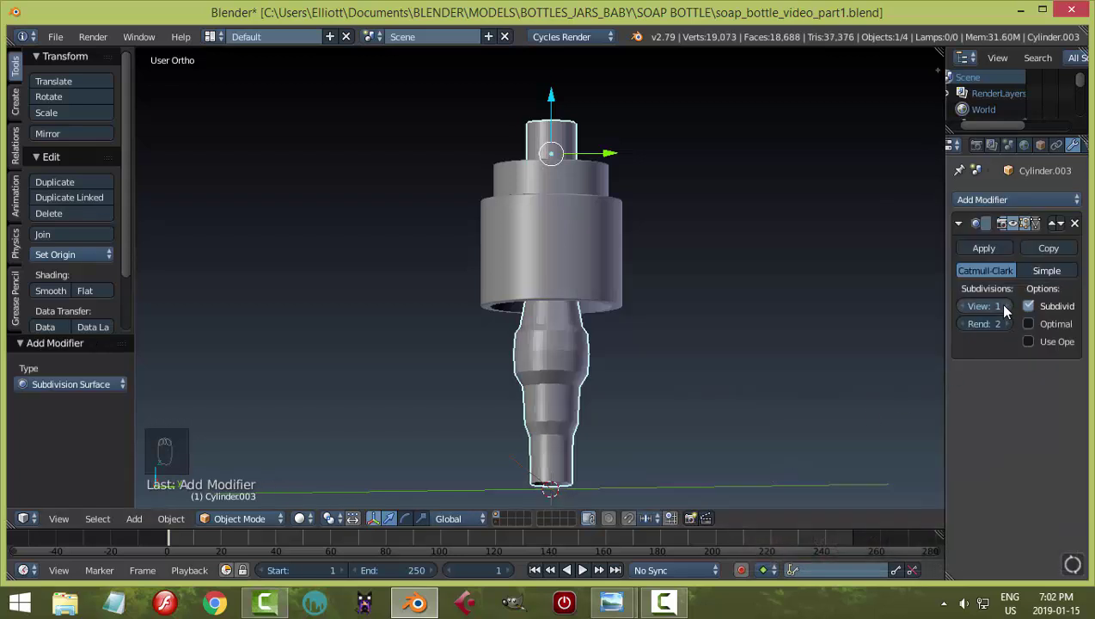
pyautogui.keyDown('ctrl'); pyautogui.scroll(1, 962, 306); pyautogui.keyUp('ctrl')
pyautogui.click(51, 291)
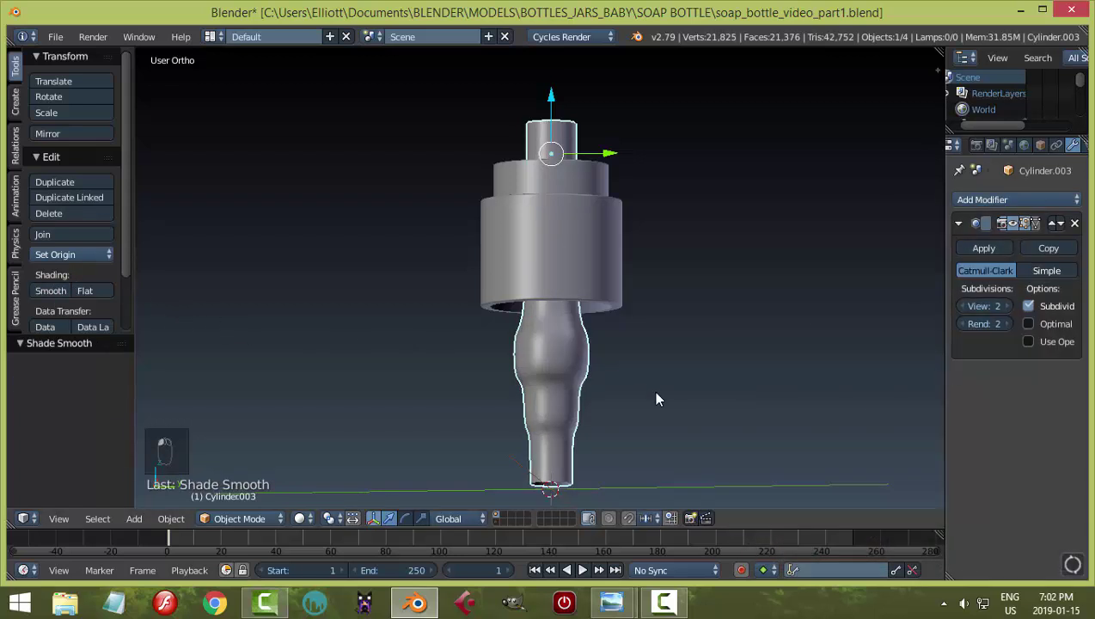
# Enter Edit Mode on the tube and add an edge loop to section 3B, slid up close to its upper rim.
pyautogui.moveTo(655, 396); pyautogui.dragTo(602, 452, button='middle')
pyautogui.scroll(2, 633, 443)
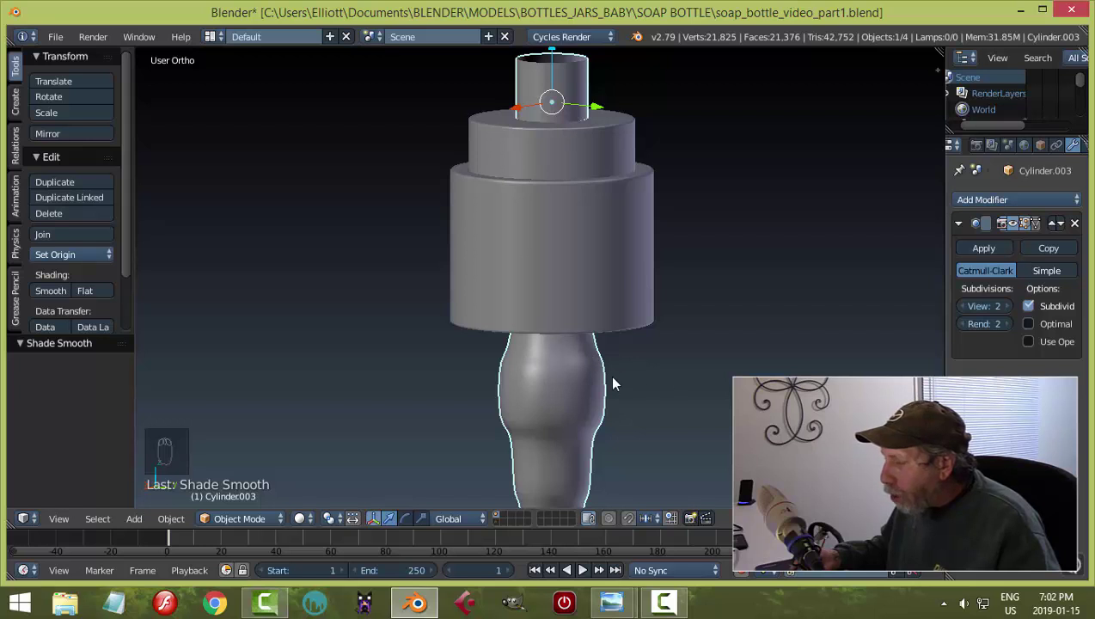
pyautogui.press('Tab')
pyautogui.click(705, 376)
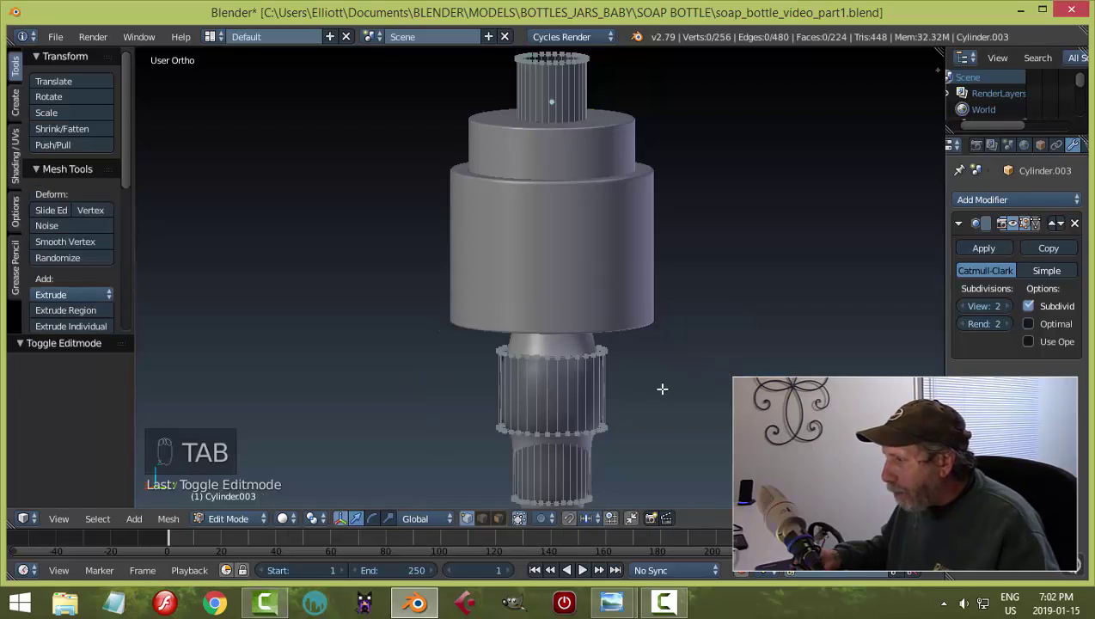
pyautogui.scroll(2, 693, 397)
pyautogui.keyDown('shift'); pyautogui.moveTo(694, 396); pyautogui.dragTo(669, 330, button='middle'); pyautogui.keyUp('shift')
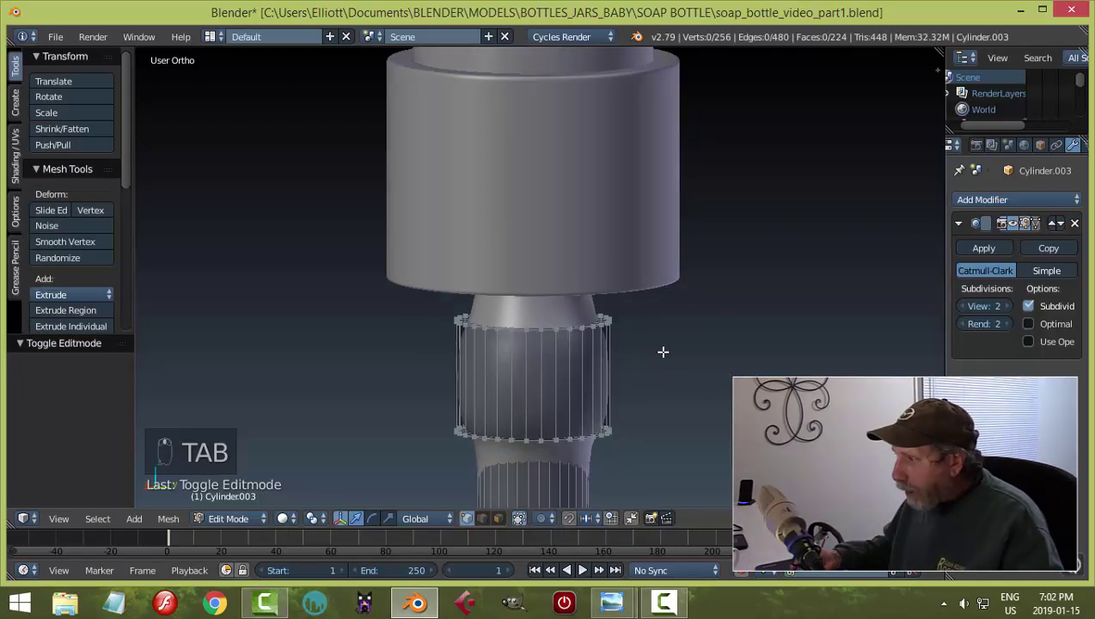
pyautogui.press('a')
pyautogui.press('a')
pyautogui.scroll(-4, 663, 351)
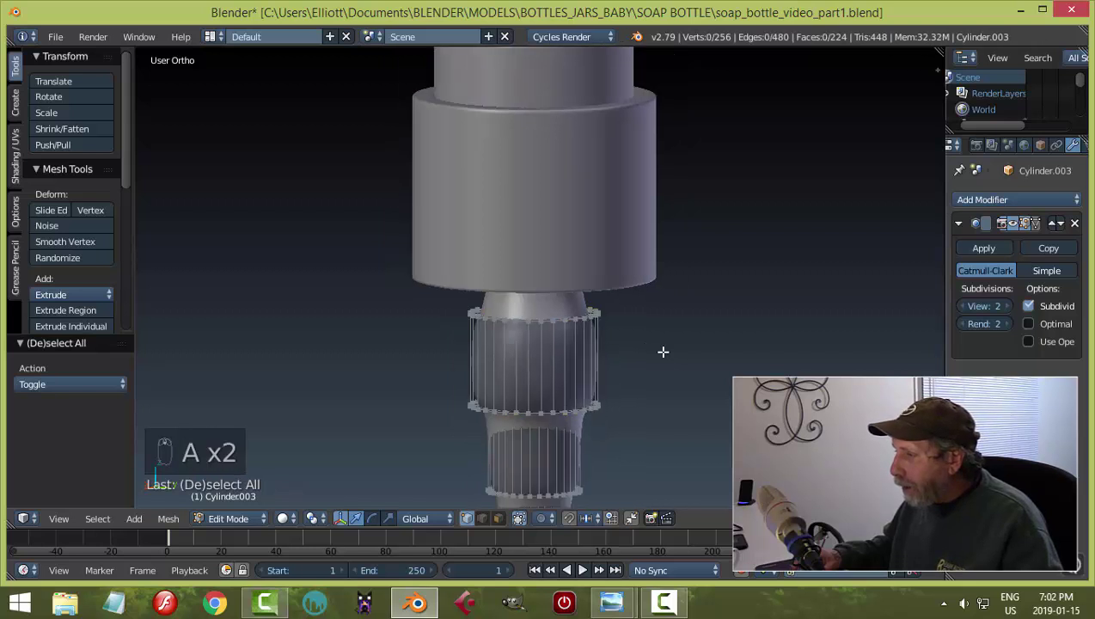
pyautogui.moveTo(655, 356); pyautogui.dragTo(655, 391, button='middle')
pyautogui.scroll(3, 636, 362)
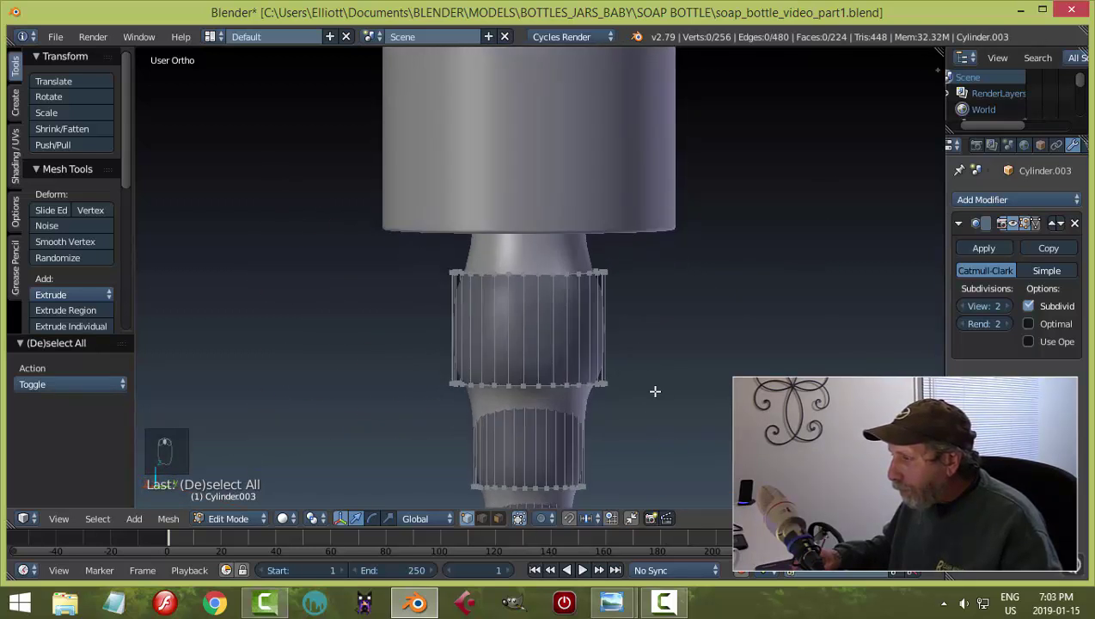
pyautogui.scroll(-4, 655, 391)
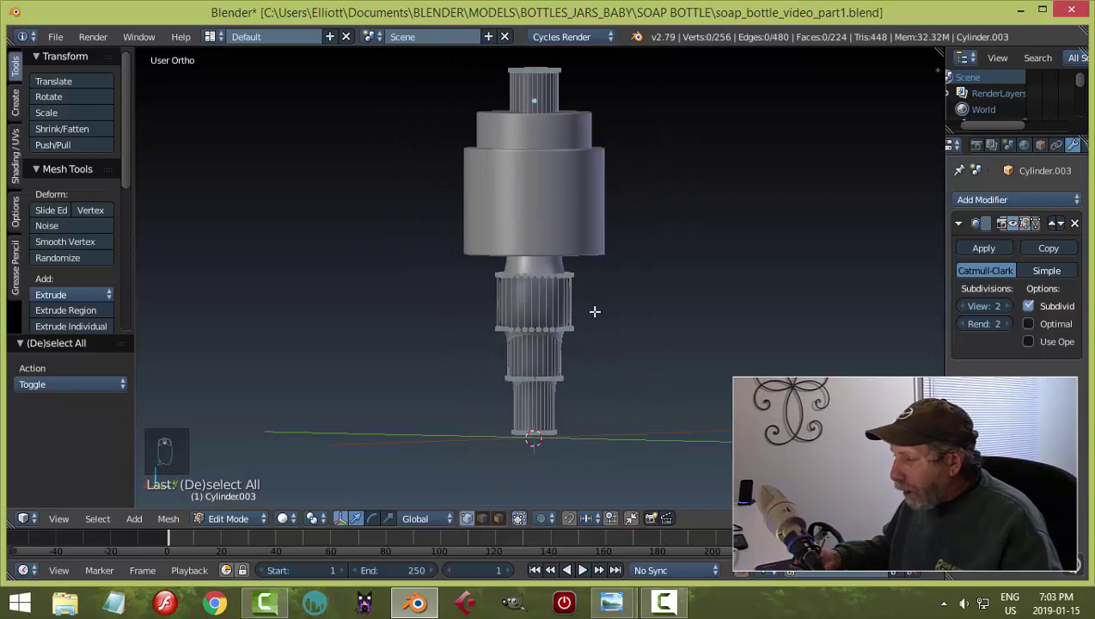
pyautogui.scroll(5, 595, 311)
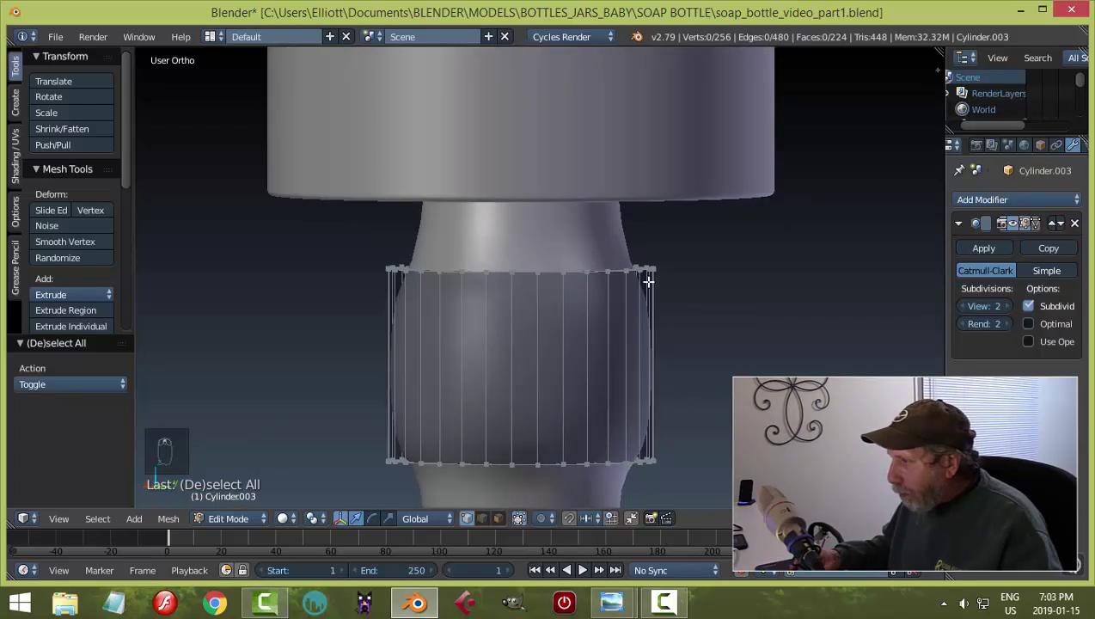
pyautogui.hotkey('ctrl', 'r')
pyautogui.click(652, 413)
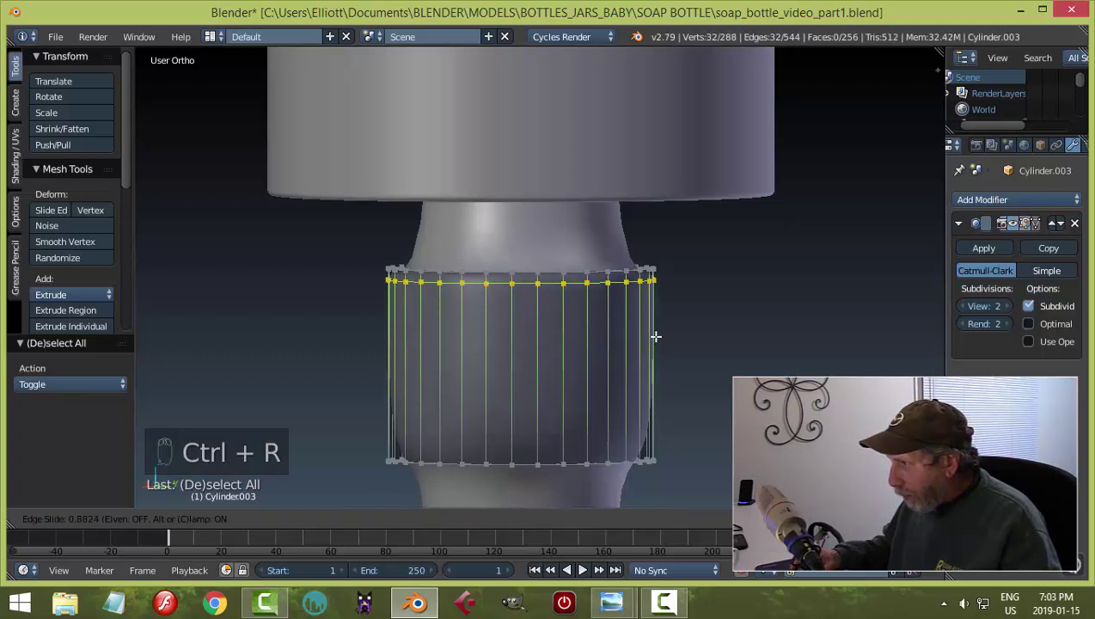
pyautogui.click(655, 329)
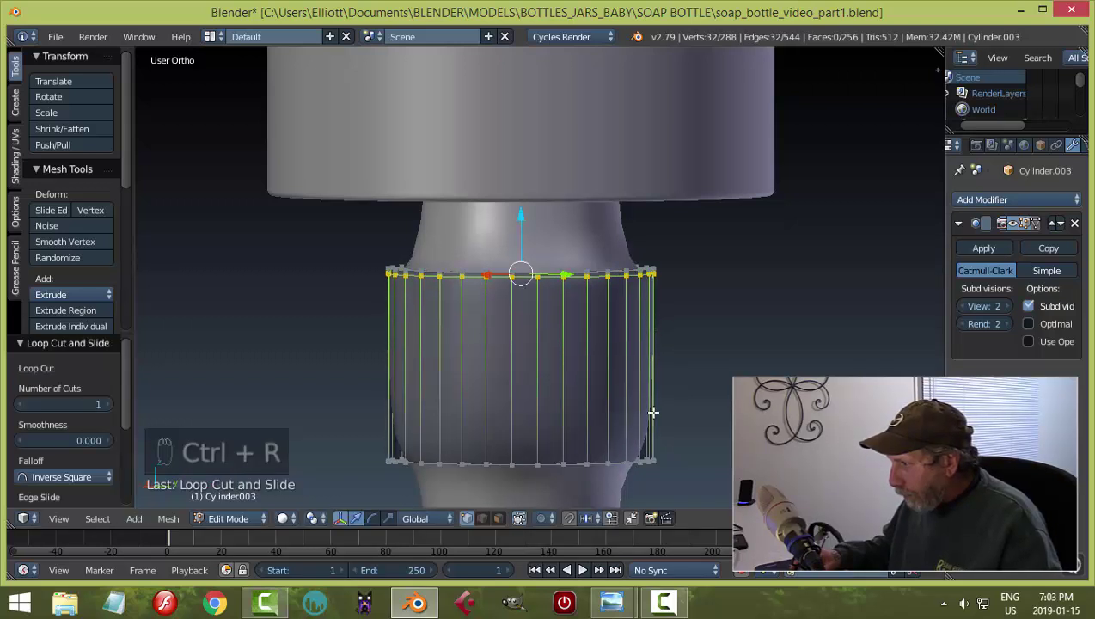
# Add a second edge loop to section 3B, slid down close to its lower rim, and deselect everything.
pyautogui.hotkey('ctrl', 'r')
pyautogui.click(653, 411)
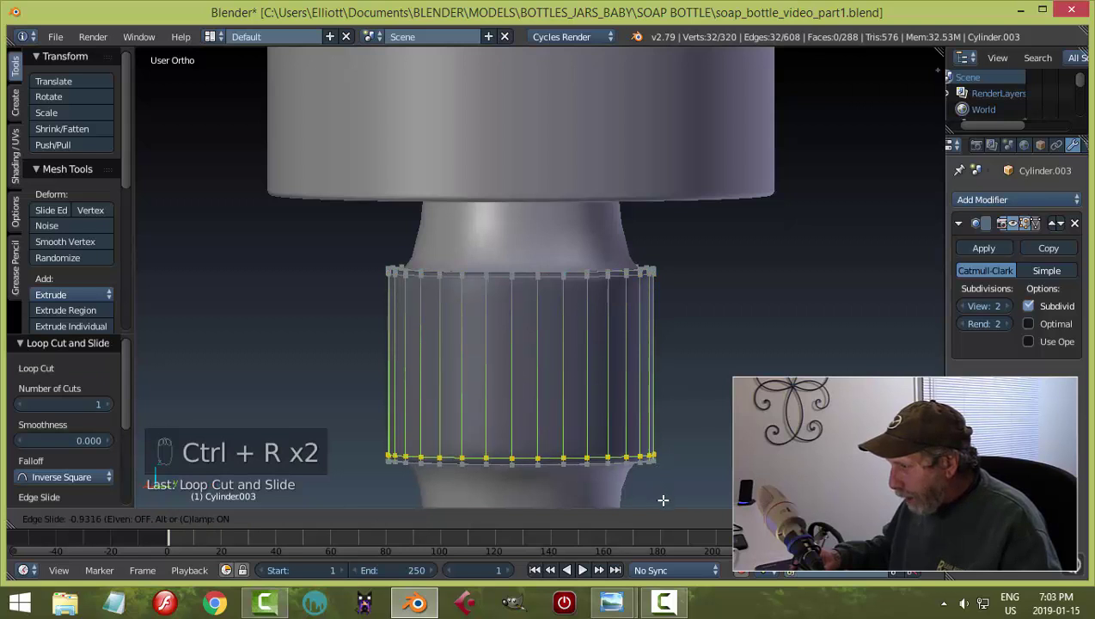
pyautogui.click(663, 500)
pyautogui.scroll(-5, 712, 401)
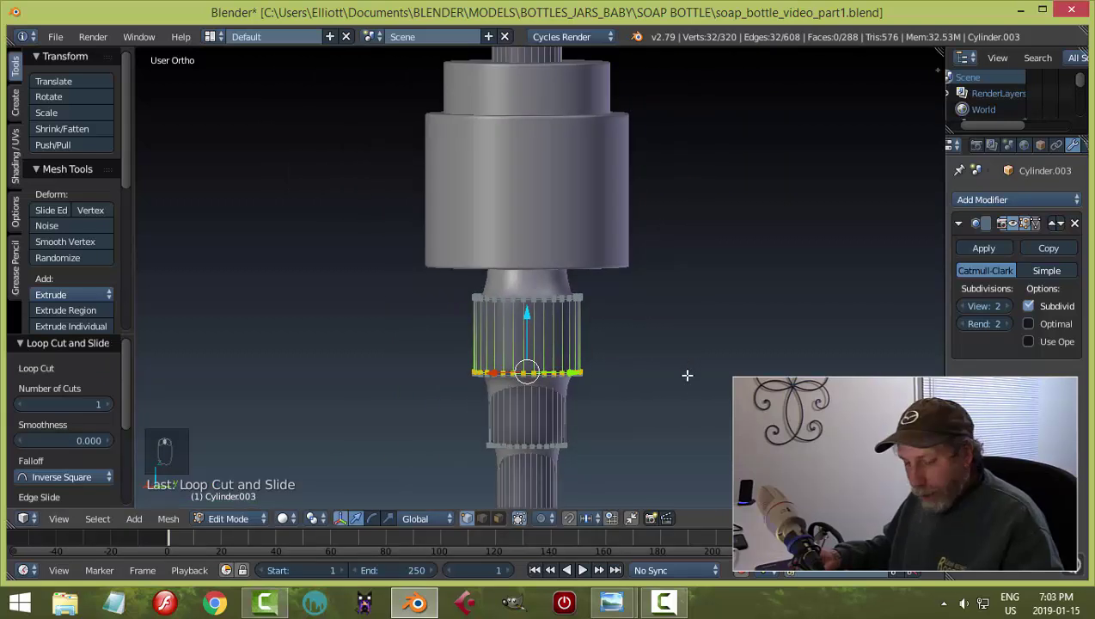
pyautogui.press('a')
# Return to Object Mode and hide the large collar cylinder and the smaller cylinder above it around the tube.
pyautogui.press('Tab')
pyautogui.click(555, 378)
pyautogui.rightClick(568, 217)
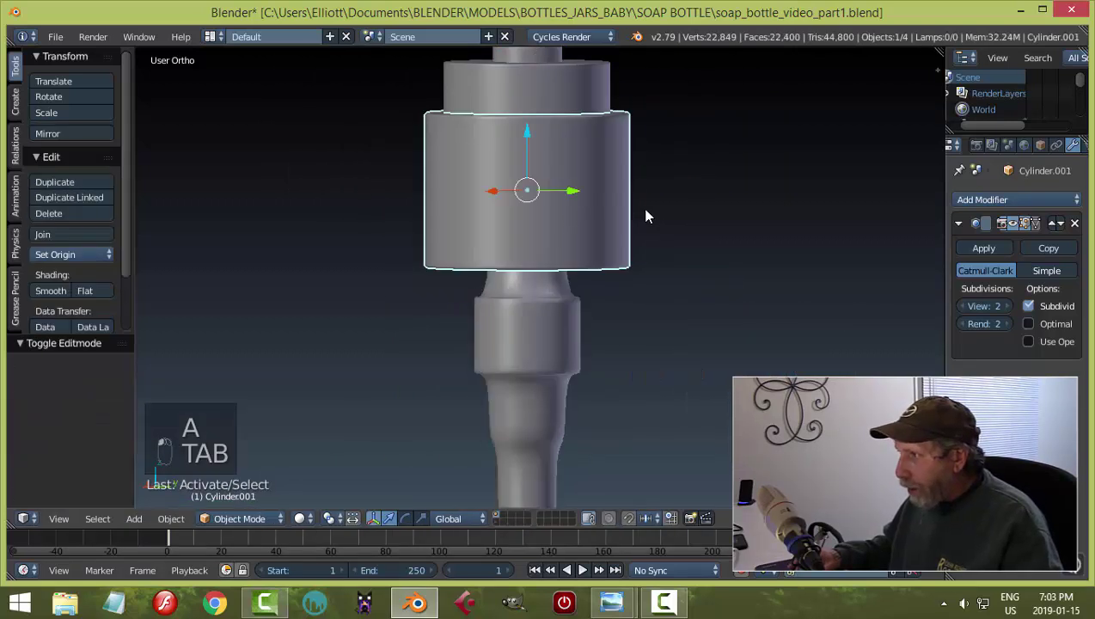
pyautogui.press('h')
pyautogui.rightClick(552, 97)
pyautogui.press('h')
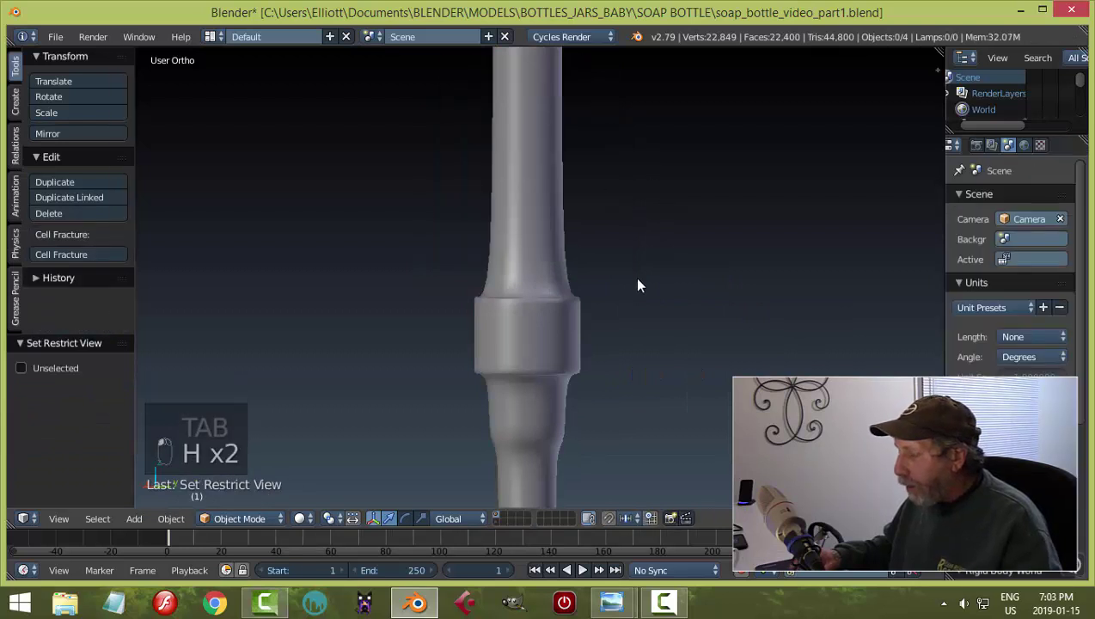
# Edit the tube's mesh again and add an edge loop to section 3A, slid down toward its base above 3B.
pyautogui.scroll(-2, 613, 270)
pyautogui.rightClick(533, 172)
pyautogui.press('Tab')
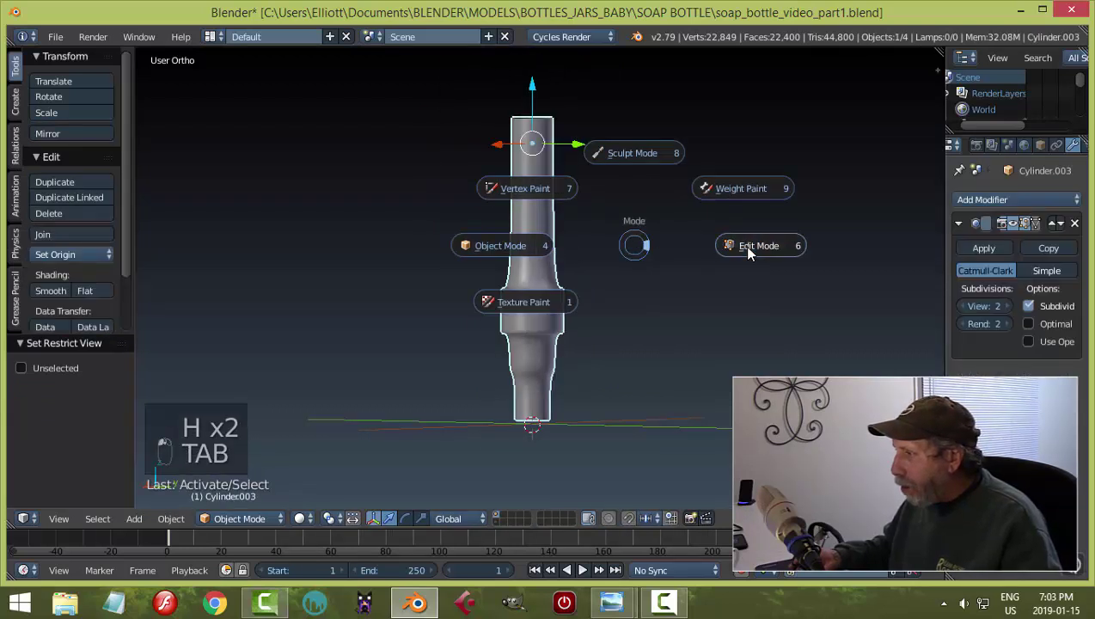
pyautogui.click(744, 246)
pyautogui.scroll(3, 670, 269)
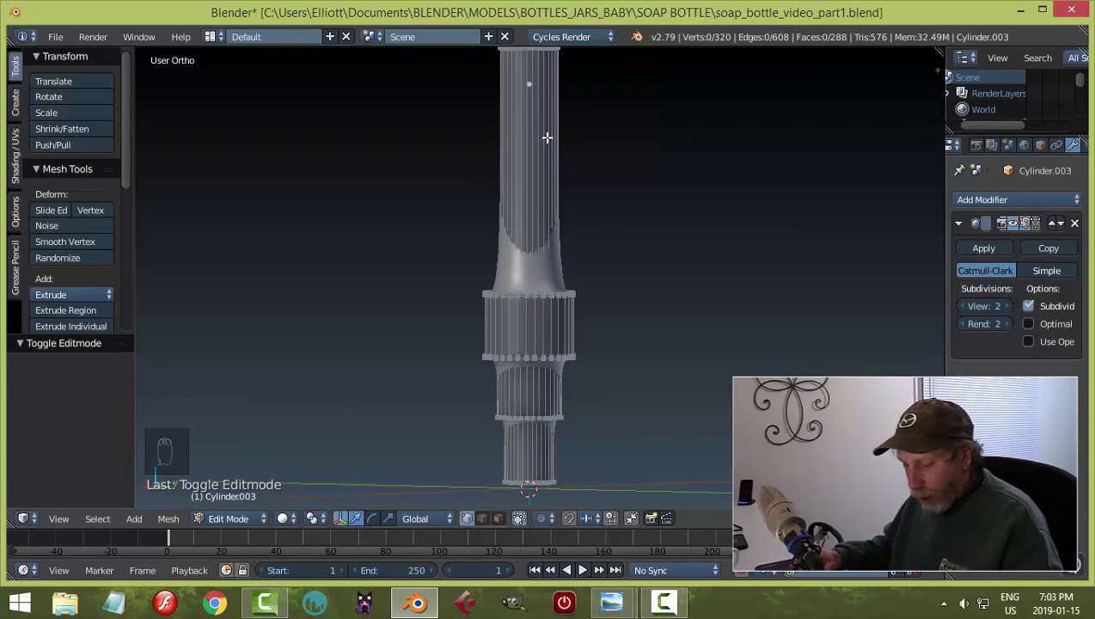
pyautogui.hotkey('ctrl', 'r')
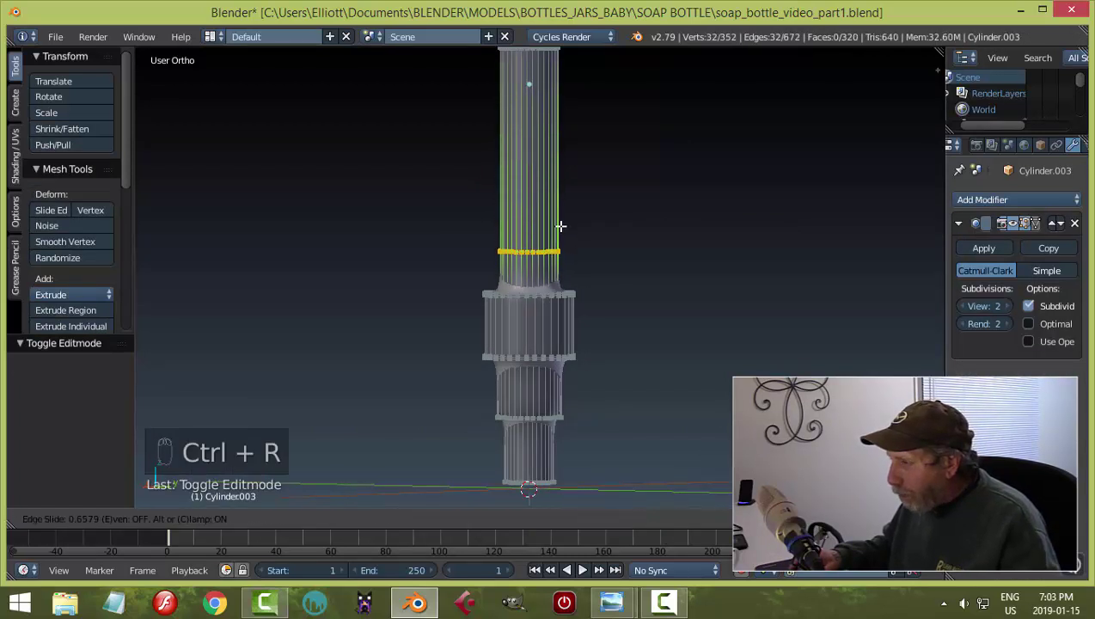
pyautogui.click(560, 254)
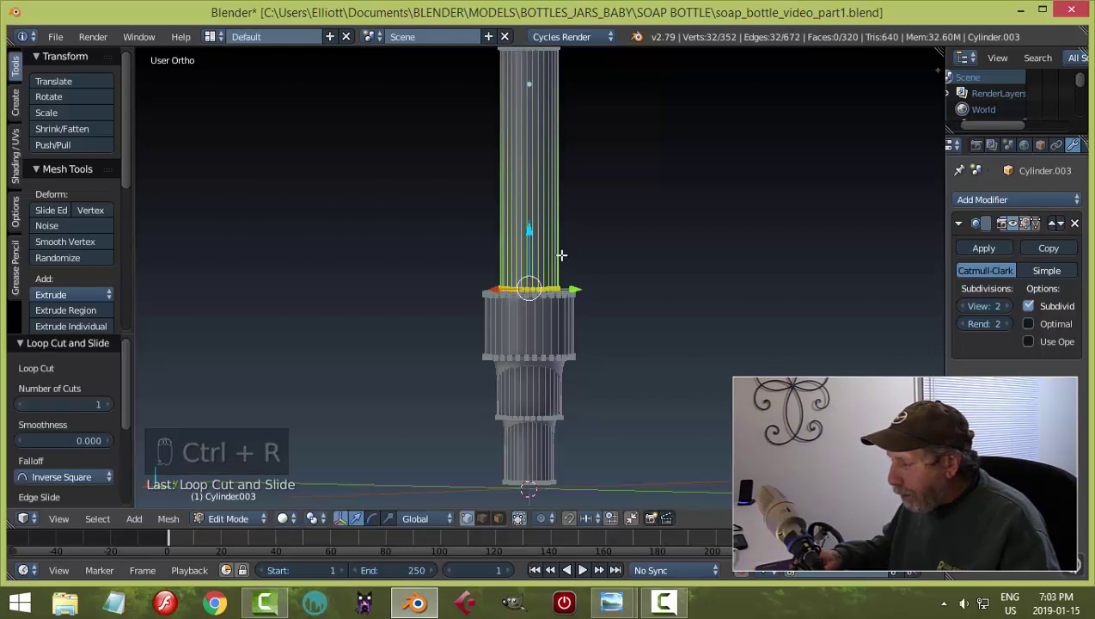
# Move the new loop at the base of 3A down about 0.033 along Z, closer to the top of 3B.
pyautogui.scroll(7, 602, 276)
pyautogui.keyDown('shift'); pyautogui.moveTo(637, 310); pyautogui.dragTo(669, 237, button='middle'); pyautogui.keyUp('shift')
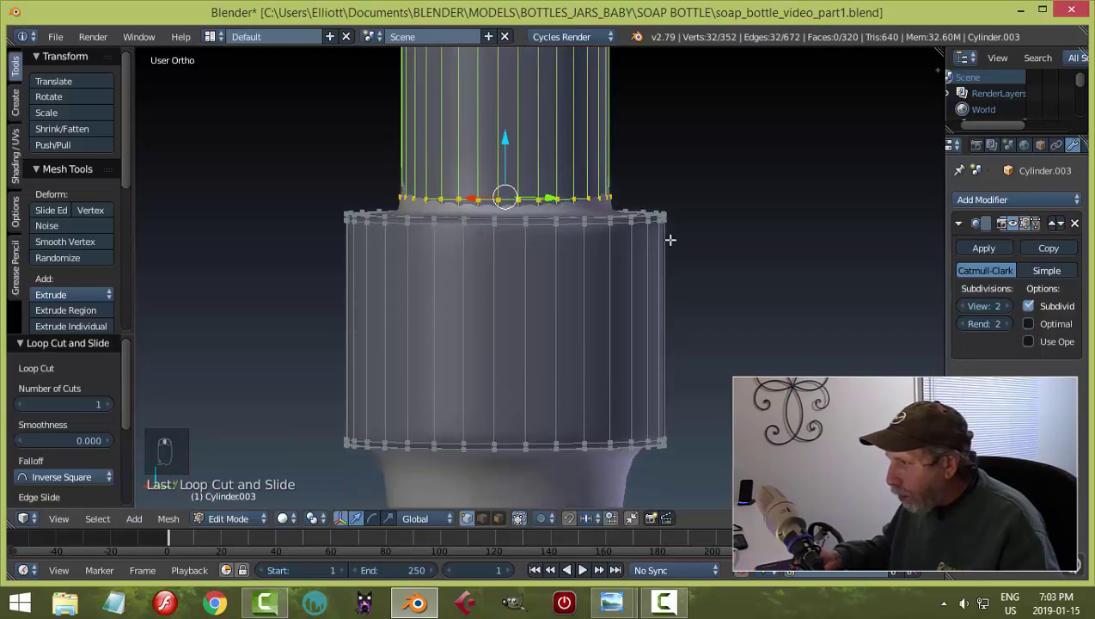
pyautogui.scroll(4, 603, 225)
pyautogui.moveTo(488, 135); pyautogui.dragTo(495, 150)
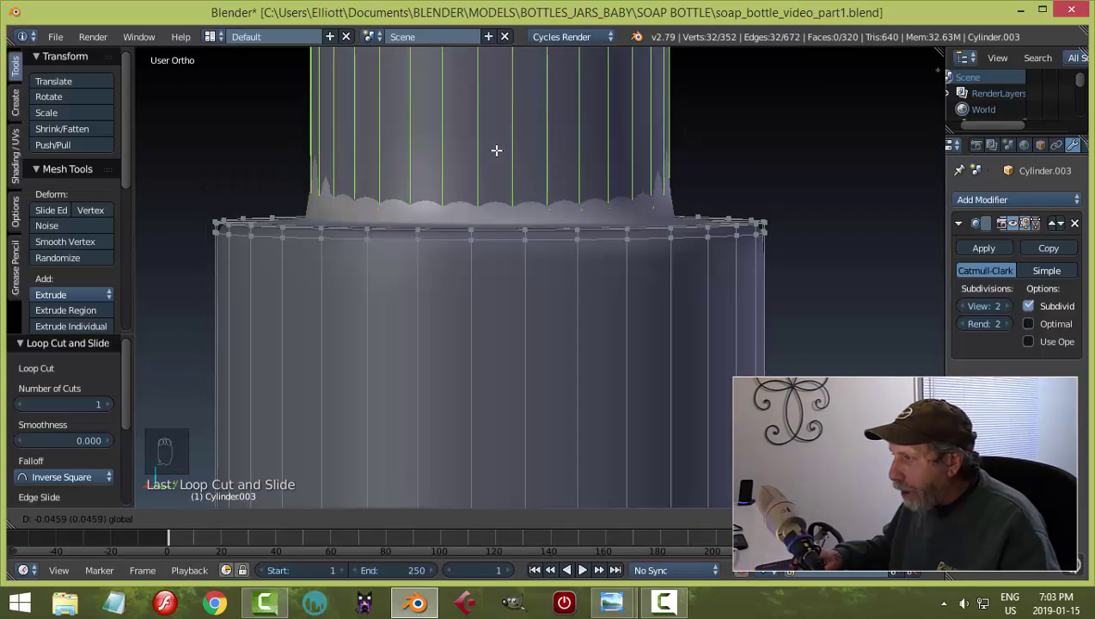
pyautogui.moveTo(498, 146); pyautogui.dragTo(498, 147)
# Add an edge loop around the flat ledge on top of 3B, slid inward close to the base of 3A.
pyautogui.moveTo(604, 183); pyautogui.dragTo(651, 250, button='middle')
pyautogui.scroll(3, 667, 299)
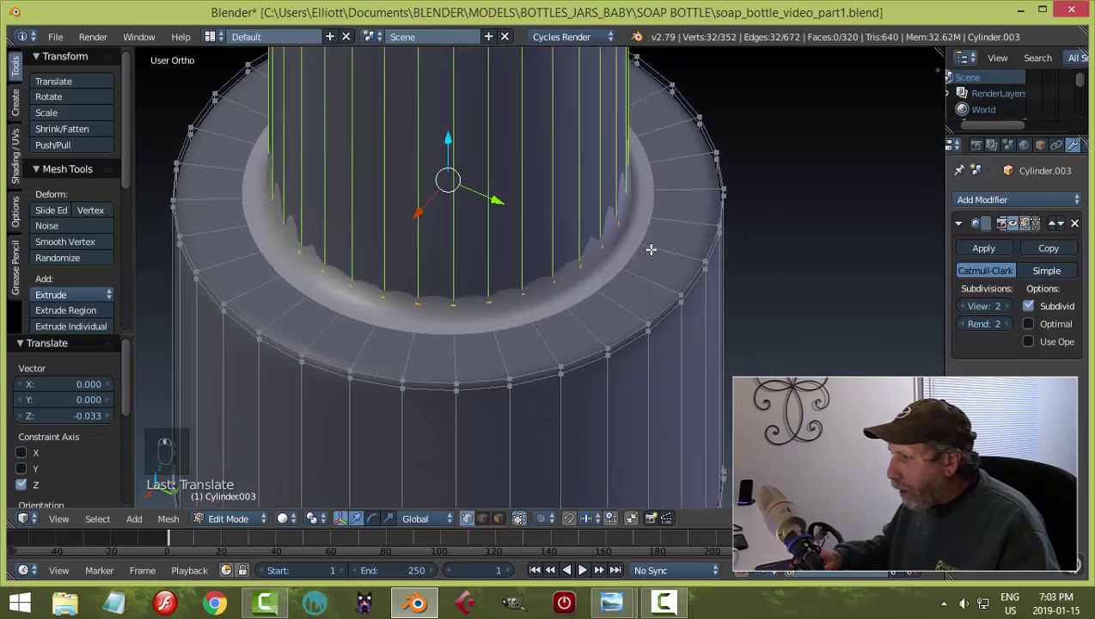
pyautogui.hotkey('ctrl', 'r')
pyautogui.click(656, 245)
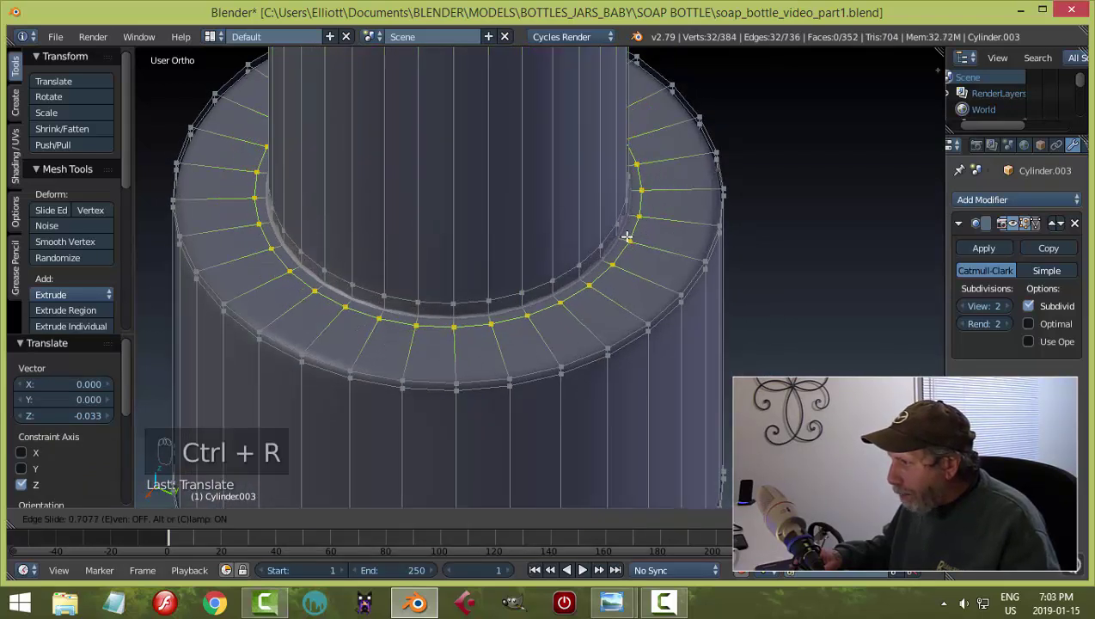
pyautogui.click(625, 236)
pyautogui.moveTo(630, 276); pyautogui.dragTo(610, 254, button='middle')
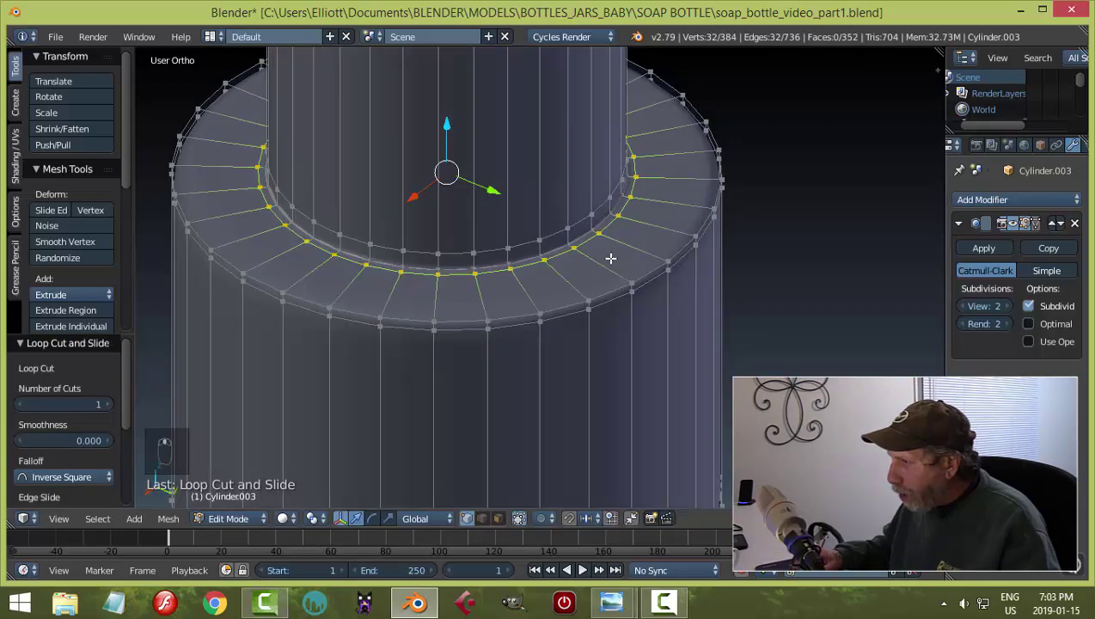
# Turn off the subdivision modifier's viewport display and lower the loop around 3A's base slightly closer to 3B's ledge, then deselect all.
pyautogui.scroll(3, 606, 232)
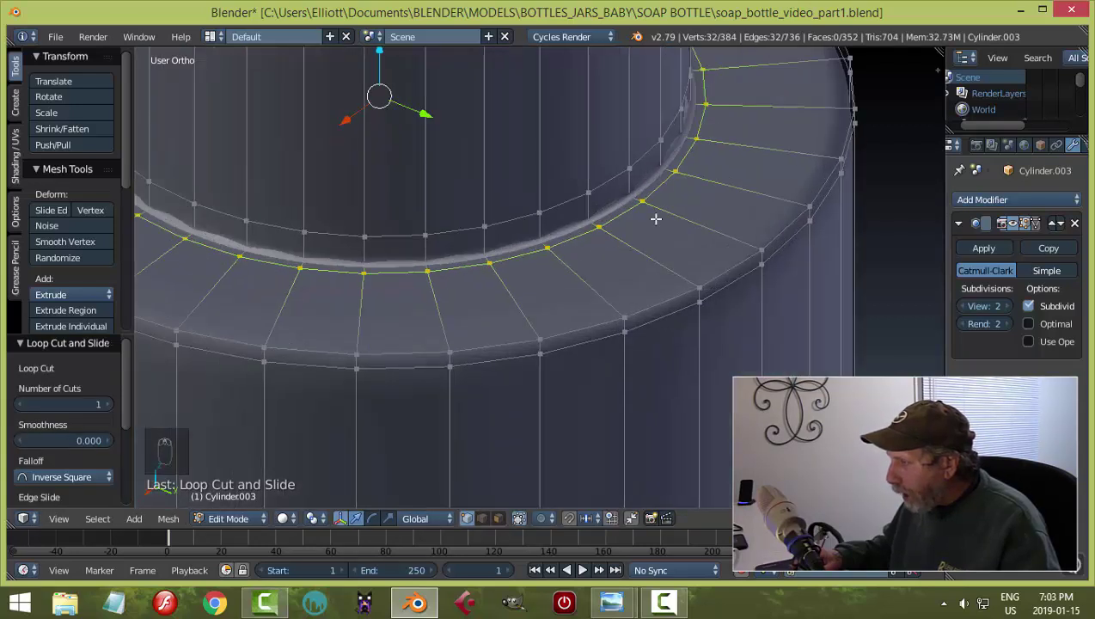
pyautogui.click(1013, 224)
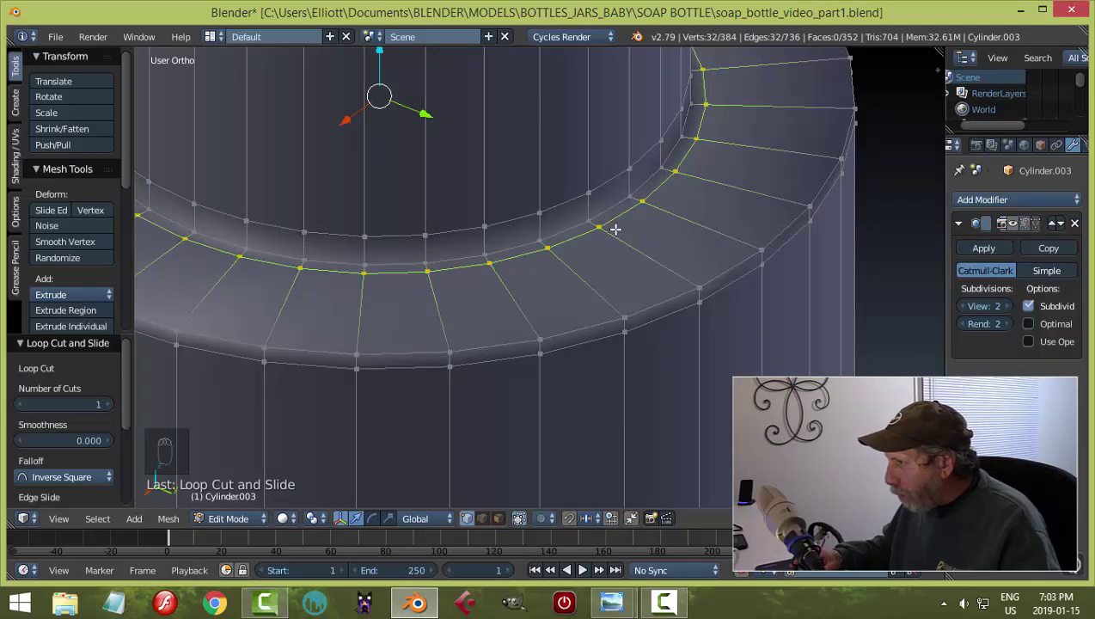
pyautogui.press('a')
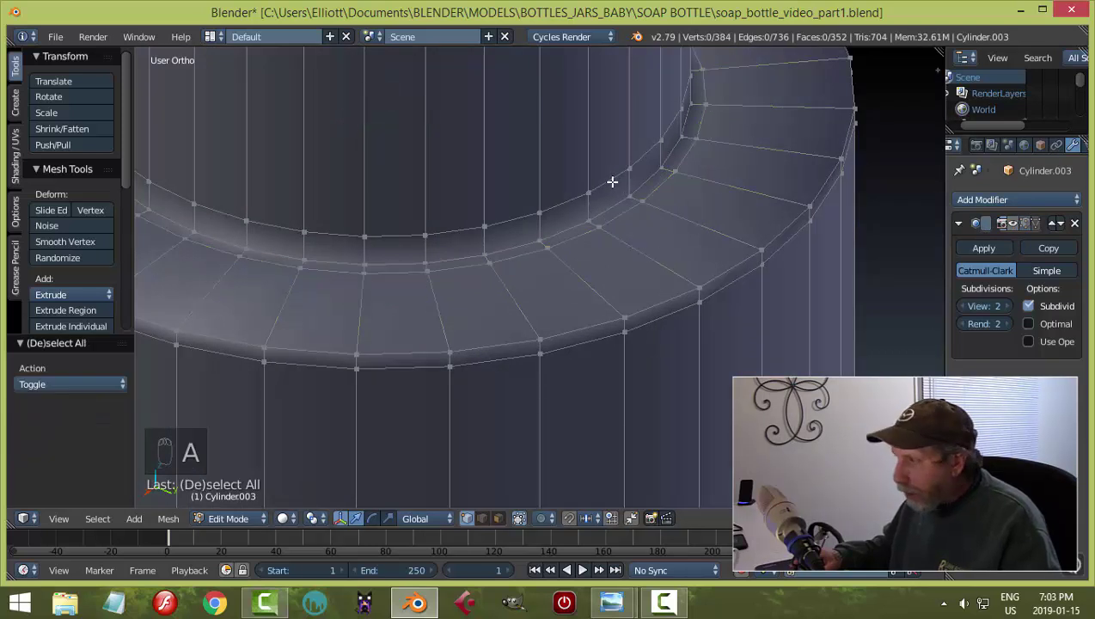
pyautogui.keyDown('alt'); pyautogui.click(611, 180); pyautogui.keyUp('alt')
pyautogui.press('KP_Decimal')
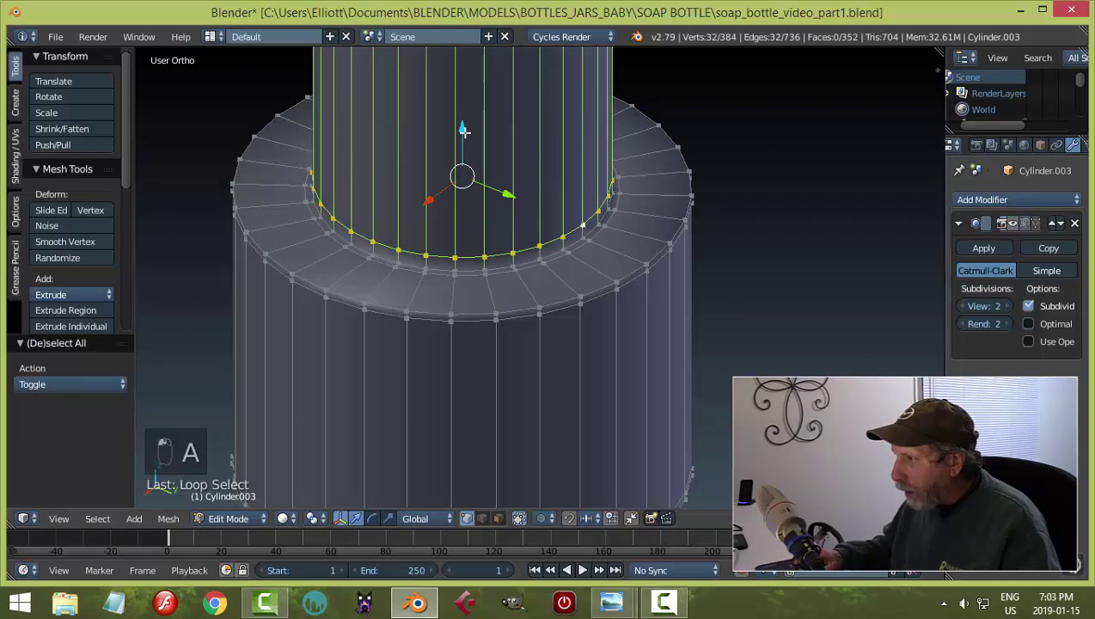
pyautogui.moveTo(463, 129); pyautogui.dragTo(472, 137)
pyautogui.press('a')
pyautogui.scroll(4, 717, 222)
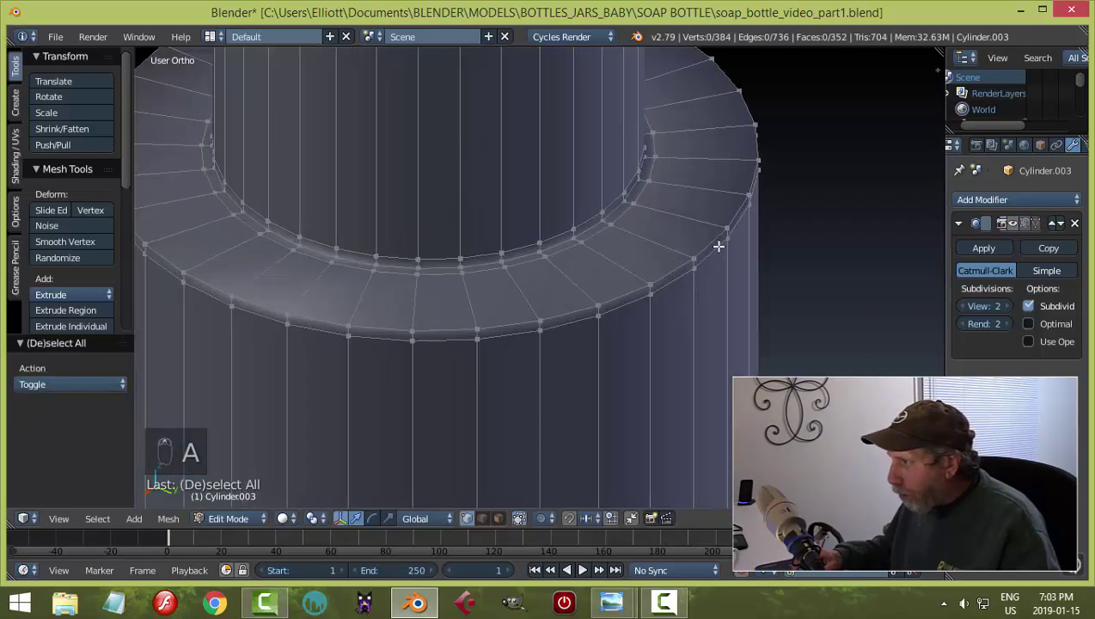
pyautogui.scroll(-5, 756, 245)
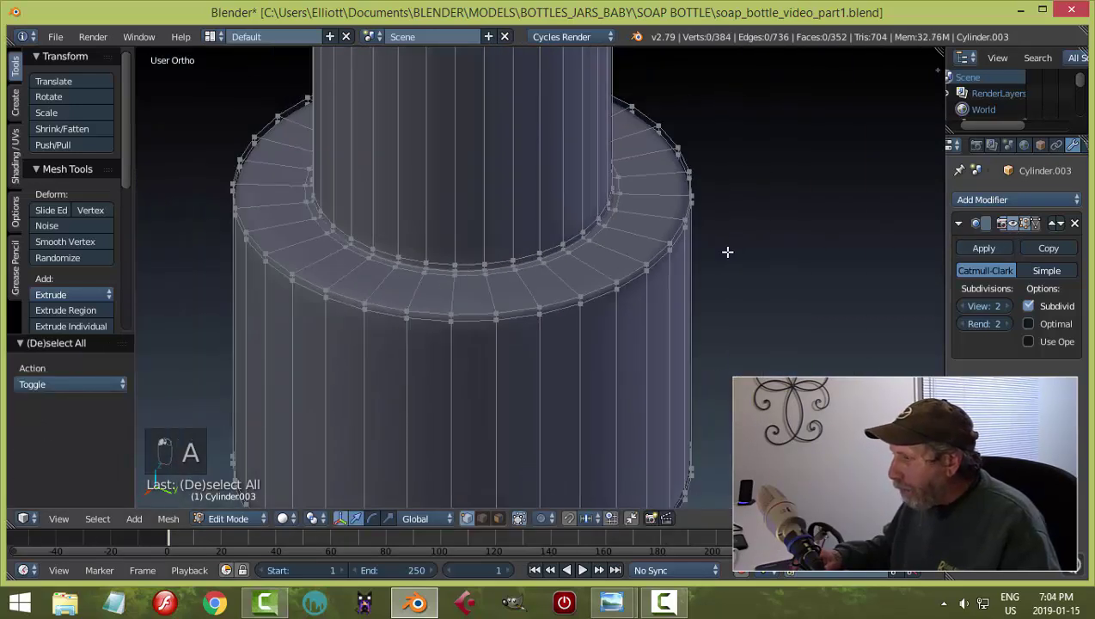
# Add another edge loop to section 3A, slid down close to the ledge of 3B, and return to Object Mode.
pyautogui.press('Tab')
pyautogui.click(589, 236)
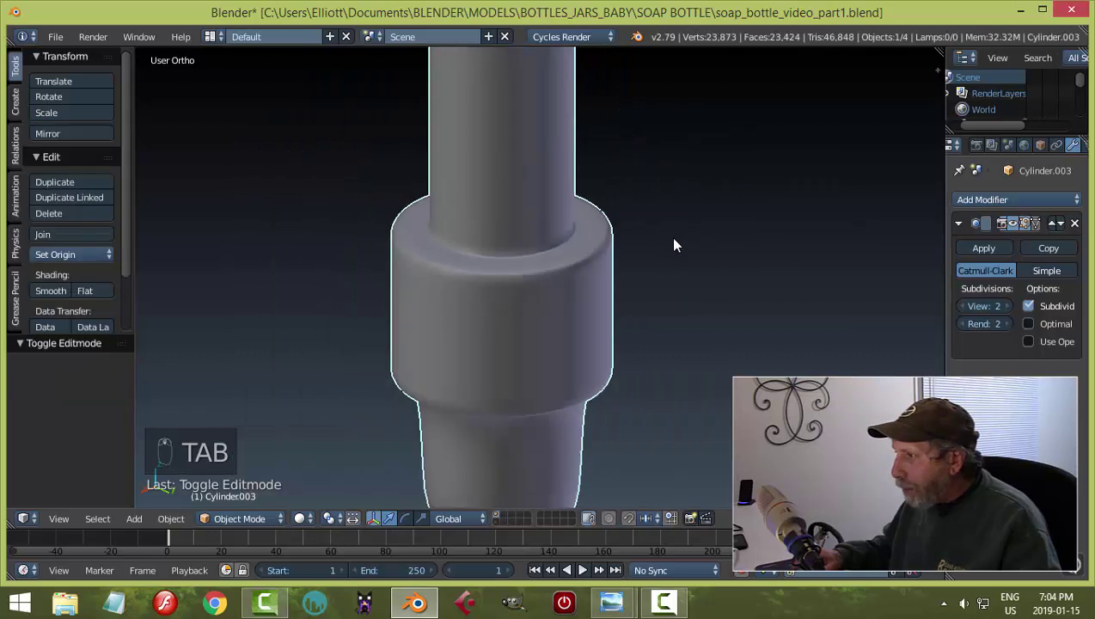
pyautogui.scroll(-2, 666, 225)
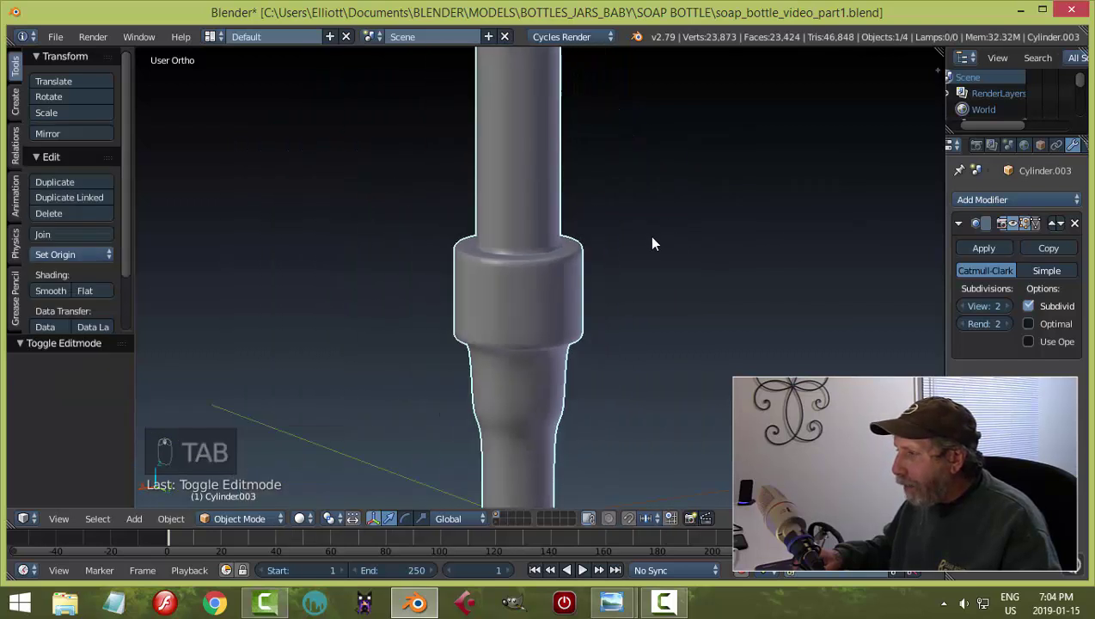
pyautogui.scroll(-4, 649, 236)
pyautogui.press('Tab')
pyautogui.click(716, 200)
pyautogui.scroll(3, 535, 164)
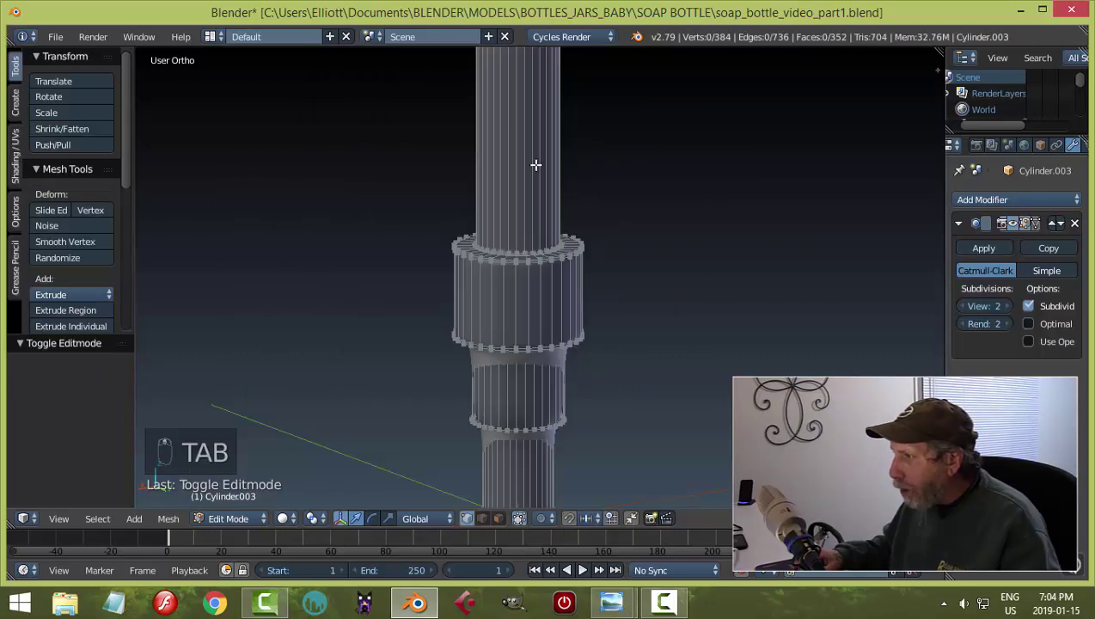
pyautogui.hotkey('ctrl', 'r')
pyautogui.click(554, 168)
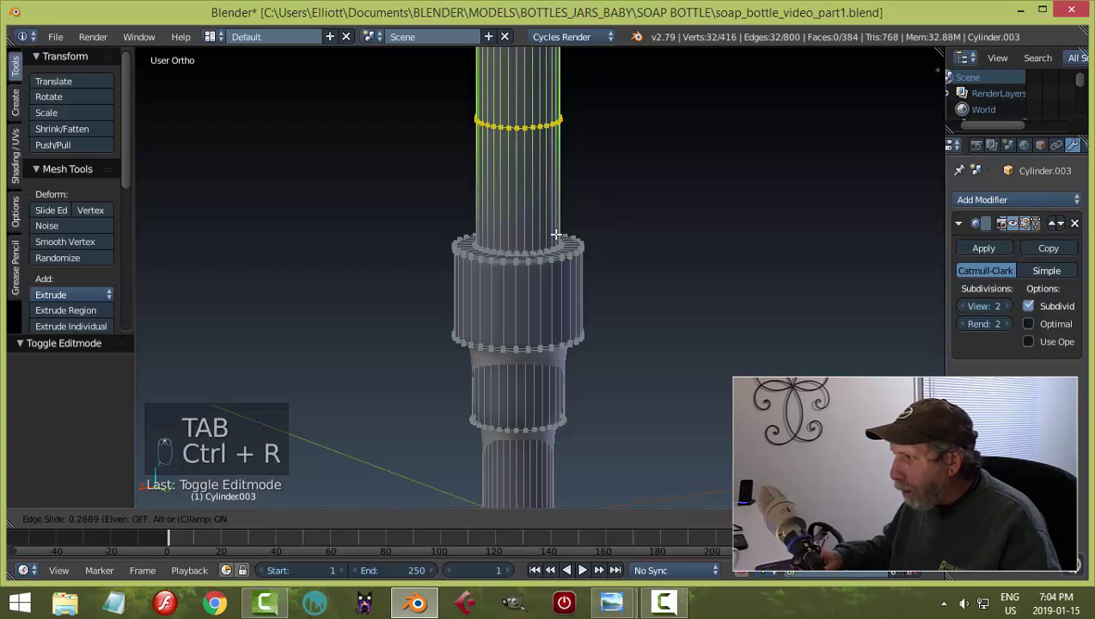
pyautogui.click(575, 326)
pyautogui.press('Tab')
pyautogui.click(514, 286)
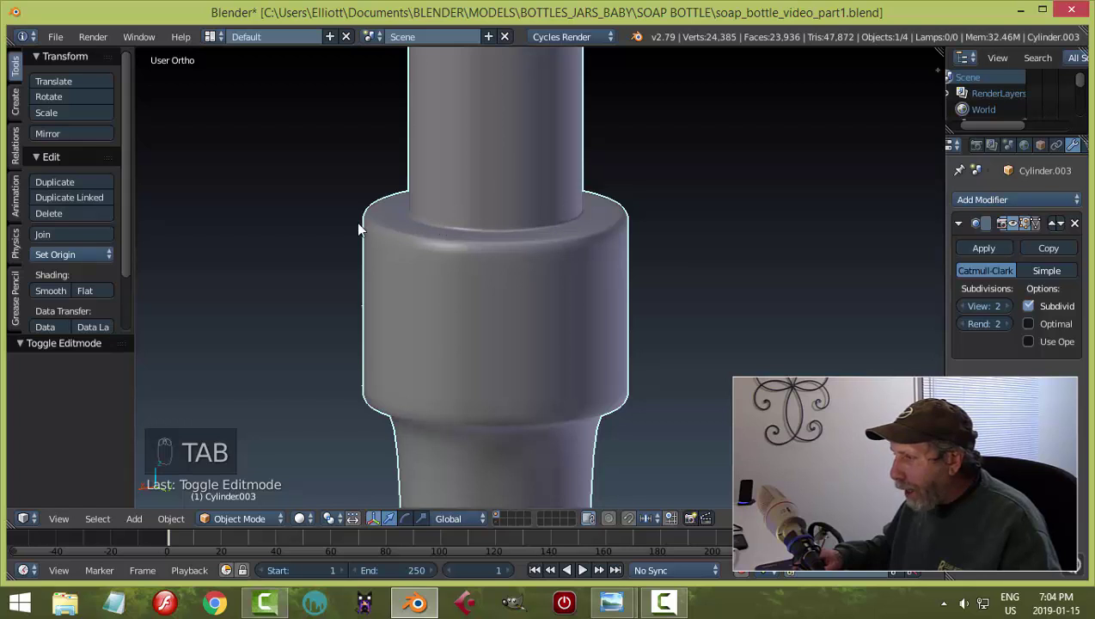
# Edit the mesh again and add an edge loop around 3B's top ledge, slid outward near its outer rim, then deselect all and leave Edit Mode.
pyautogui.press('Tab')
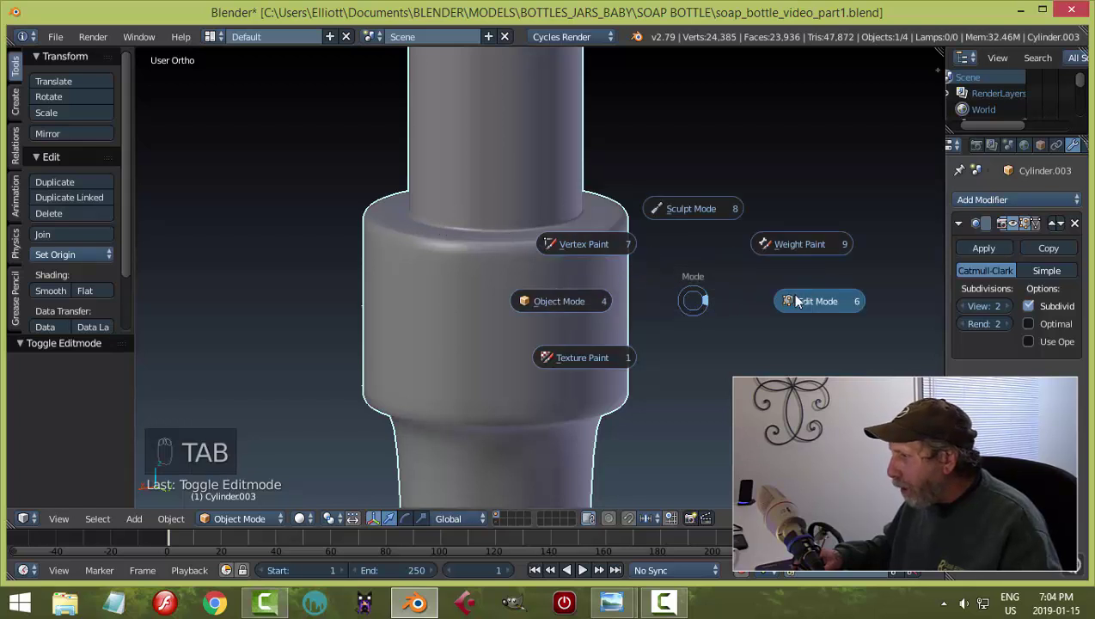
pyautogui.click(701, 298)
pyautogui.press('a')
pyautogui.press('a')
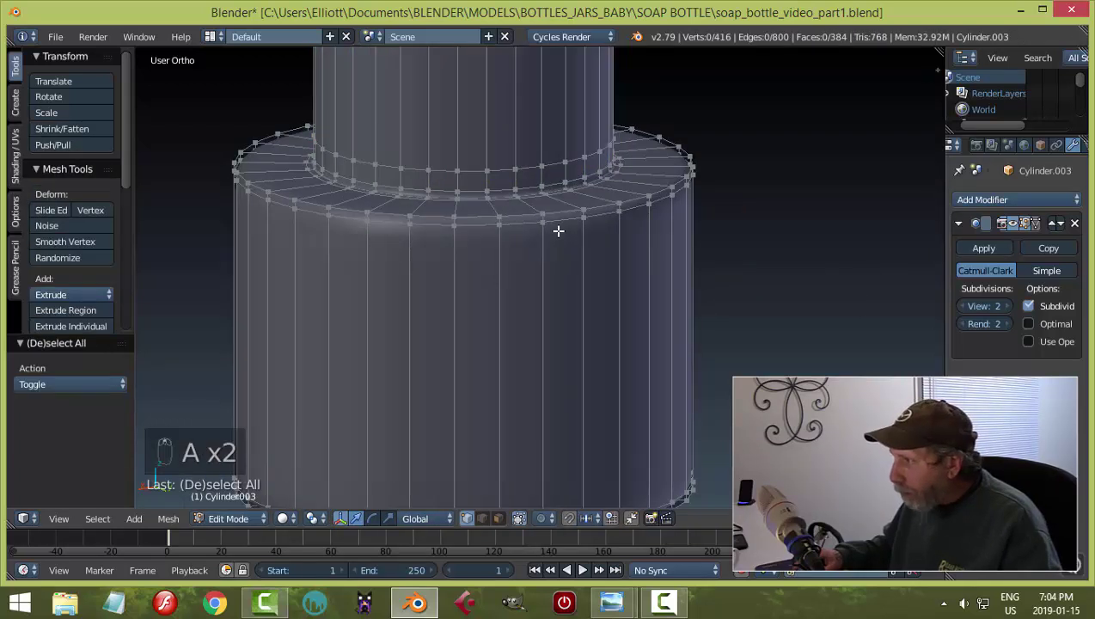
pyautogui.scroll(2, 558, 225)
pyautogui.keyDown('alt'); pyautogui.rightClick(571, 198); pyautogui.keyUp('alt')
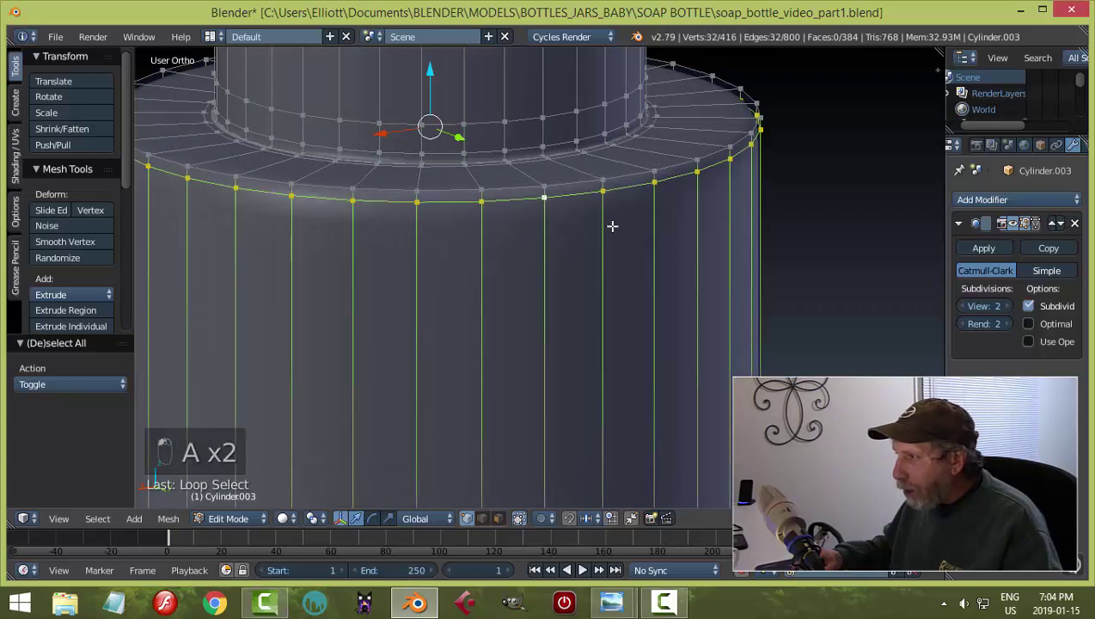
pyautogui.press('a')
pyautogui.moveTo(612, 226); pyautogui.dragTo(658, 277, button='middle')
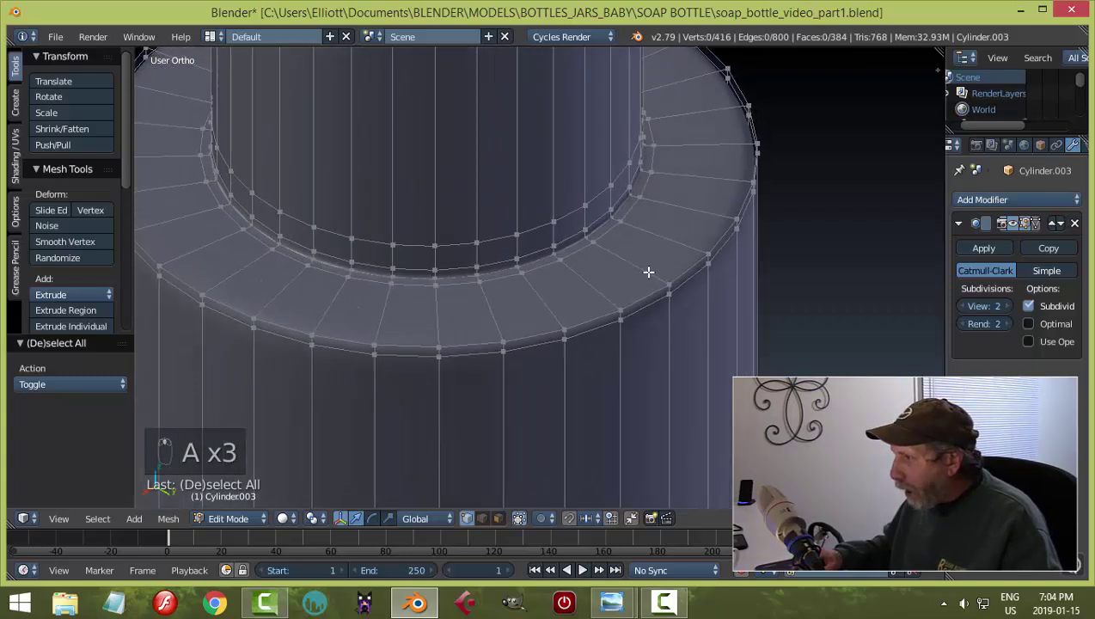
pyautogui.hotkey('ctrl', 'r')
pyautogui.click(649, 271)
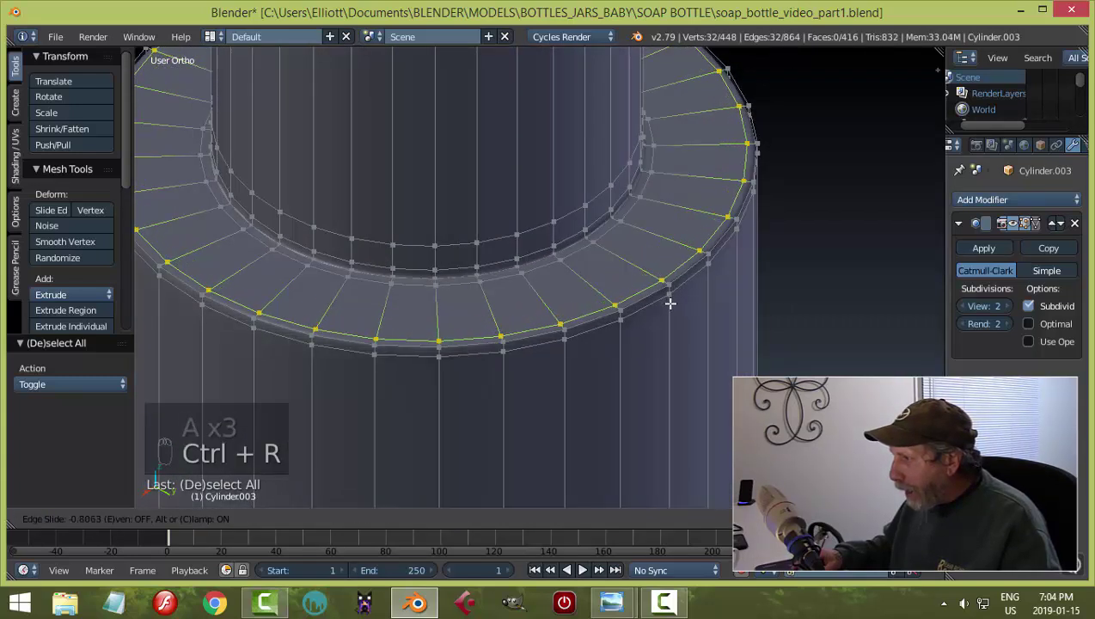
pyautogui.click(670, 304)
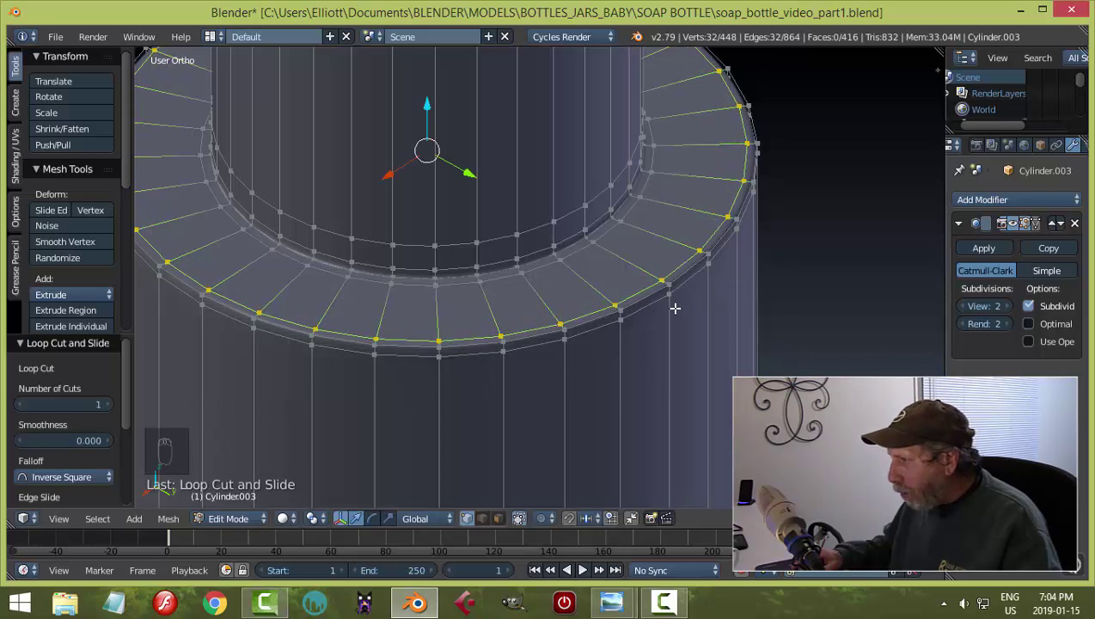
pyautogui.press('a')
pyautogui.press('Tab')
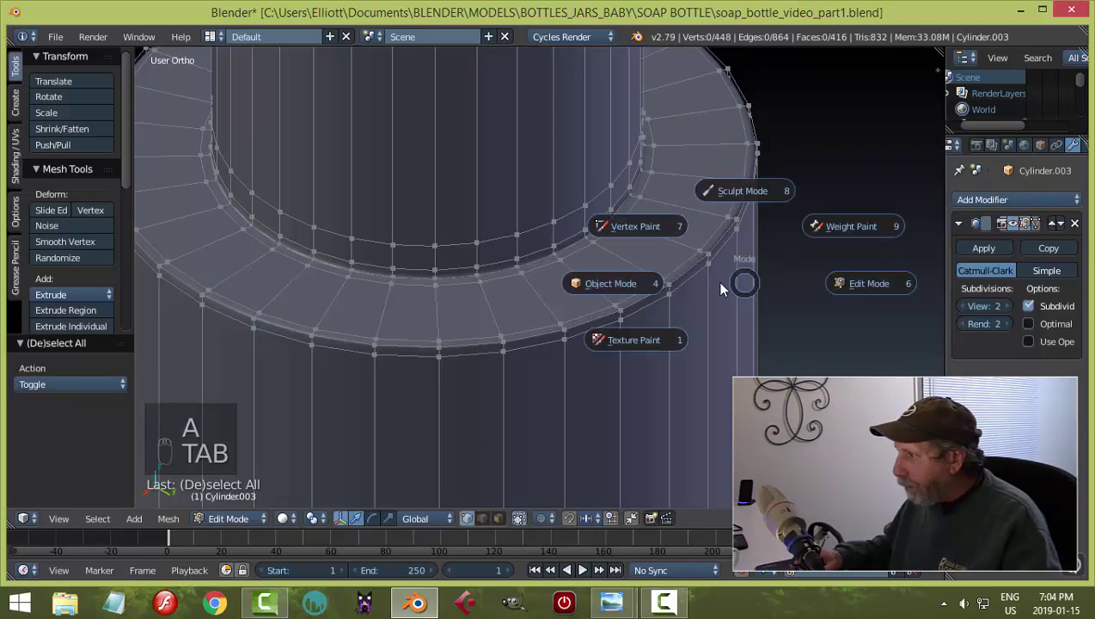
# Edit the tube again and add an edge loop to the narrower section below 3B, slid up close to 3B's underside.
pyautogui.scroll(-3, 731, 297)
pyautogui.scroll(-2, 732, 297)
pyautogui.moveTo(674, 286); pyautogui.dragTo(619, 321, button='middle')
pyautogui.scroll(-3, 592, 294)
pyautogui.scroll(2, 613, 319)
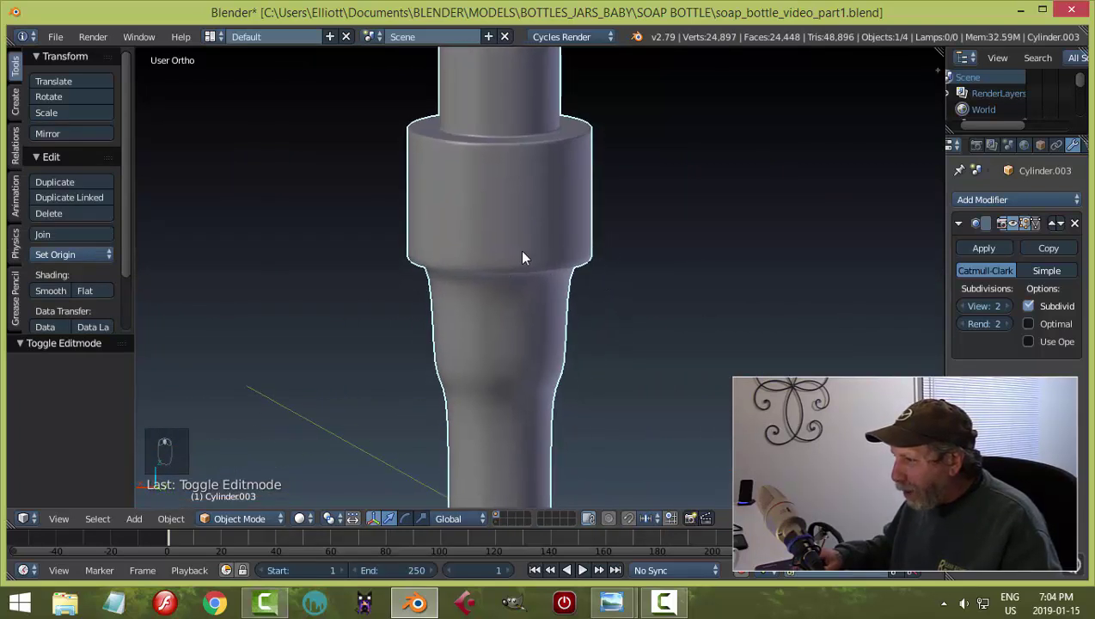
pyautogui.moveTo(523, 254); pyautogui.dragTo(648, 269, button='middle')
pyautogui.scroll(2, 648, 269)
pyautogui.press('Tab')
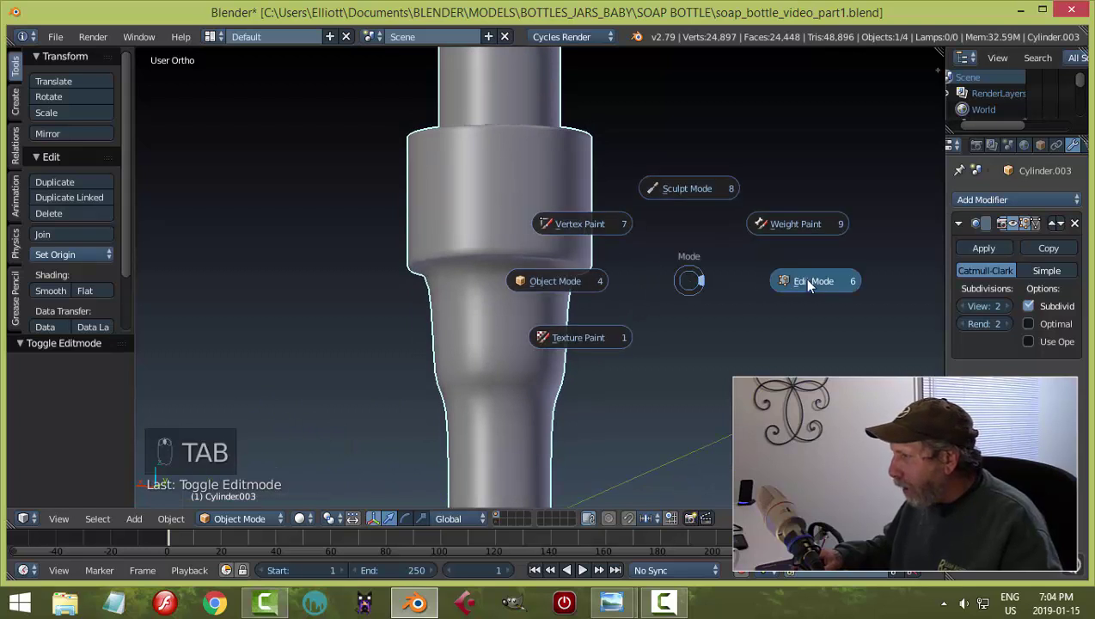
pyautogui.click(814, 281)
pyautogui.scroll(2, 666, 289)
pyautogui.hotkey('ctrl', 'r')
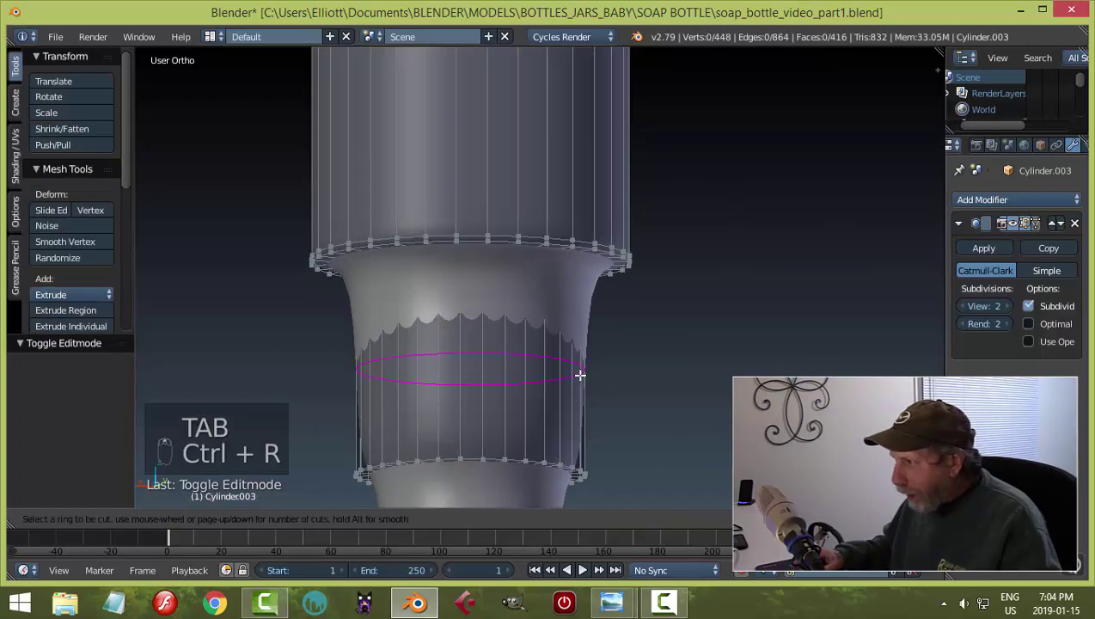
pyautogui.click(580, 374)
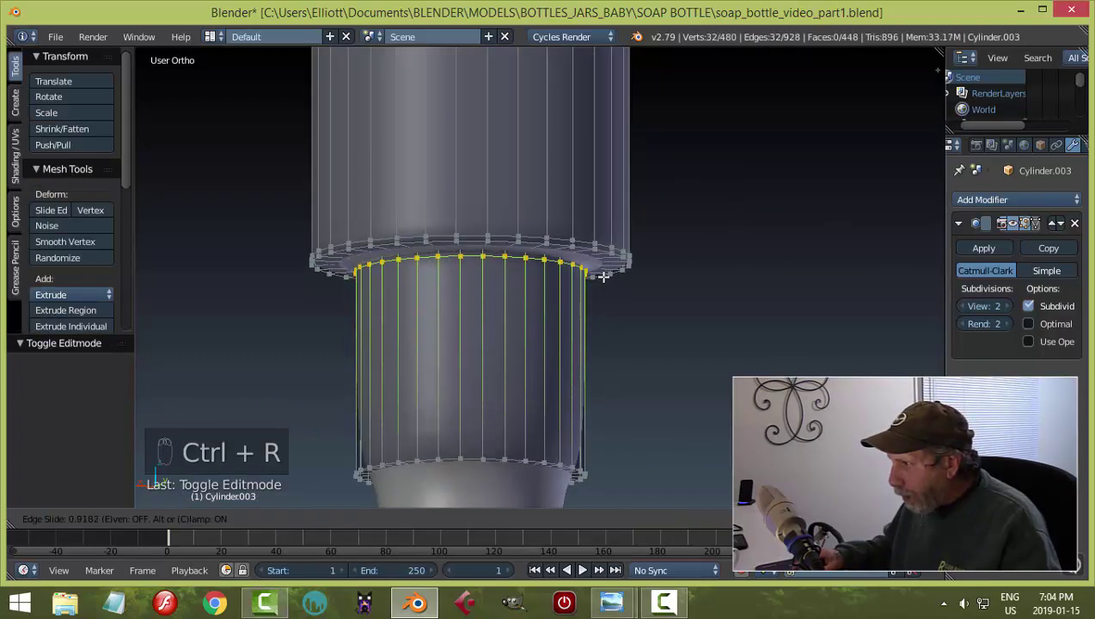
pyautogui.click(604, 274)
# Turn off the subdivision modifier's viewport display and add an edge loop on 3B's underside, slid inward near the narrower section, then return to Object Mode.
pyautogui.moveTo(672, 327); pyautogui.dragTo(663, 264, button='middle')
pyautogui.scroll(5, 663, 265)
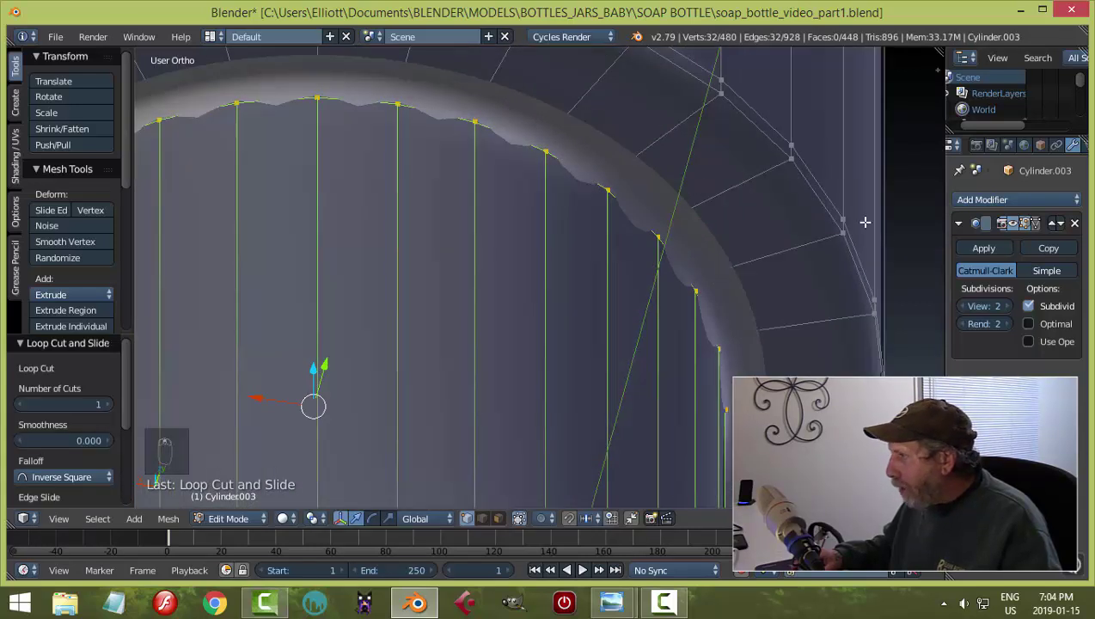
pyautogui.click(1014, 223)
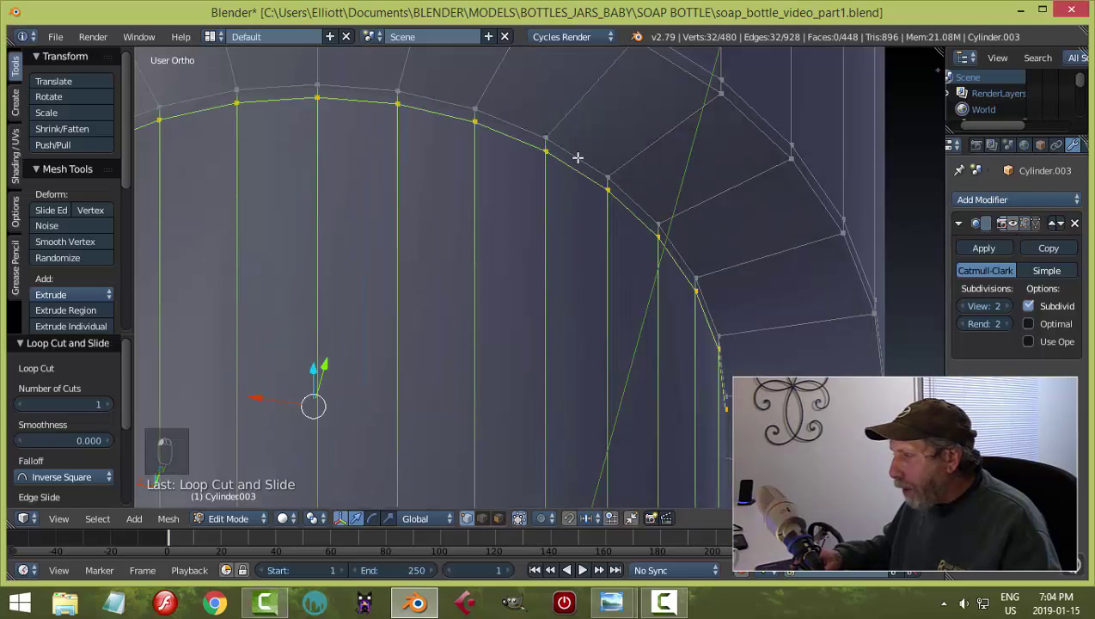
pyautogui.hotkey('ctrl', 'r')
pyautogui.click(572, 104)
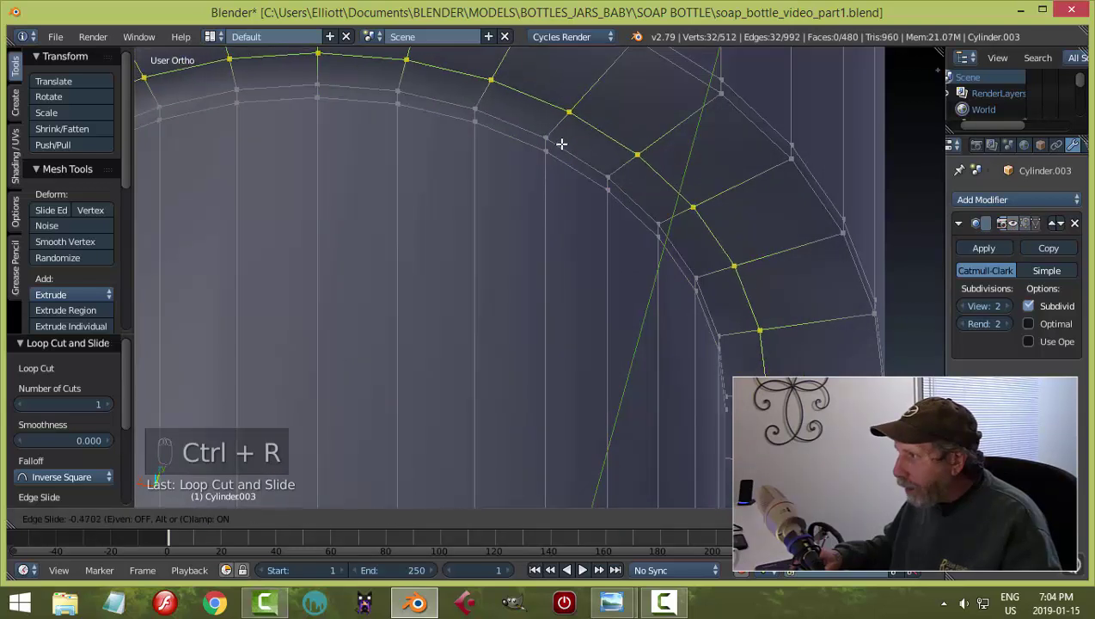
pyautogui.click(553, 158)
pyautogui.press('Tab')
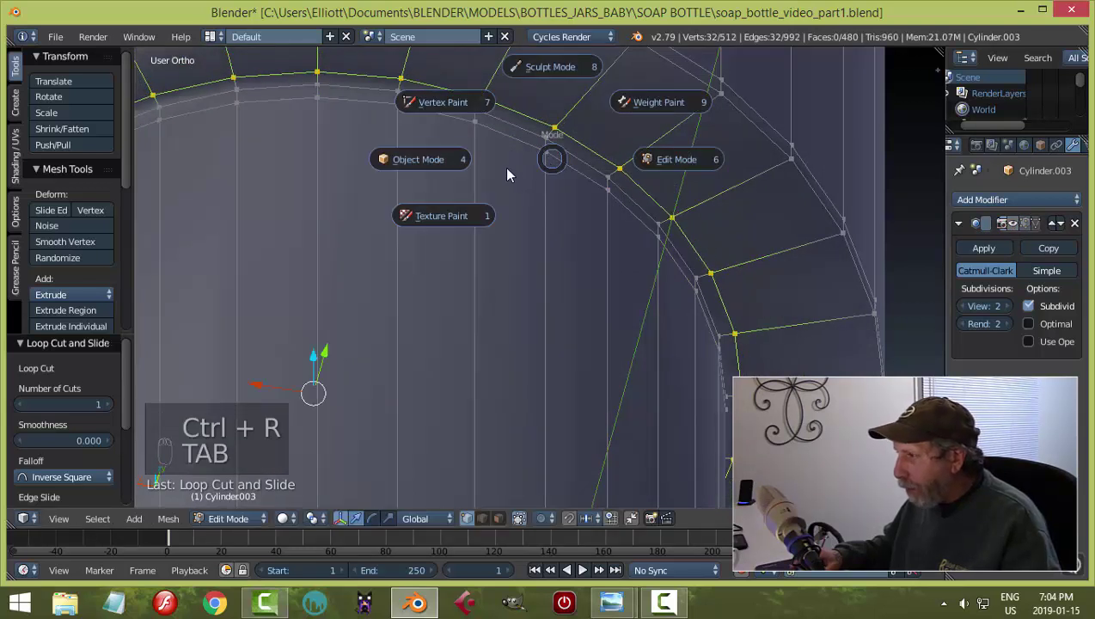
pyautogui.click(461, 161)
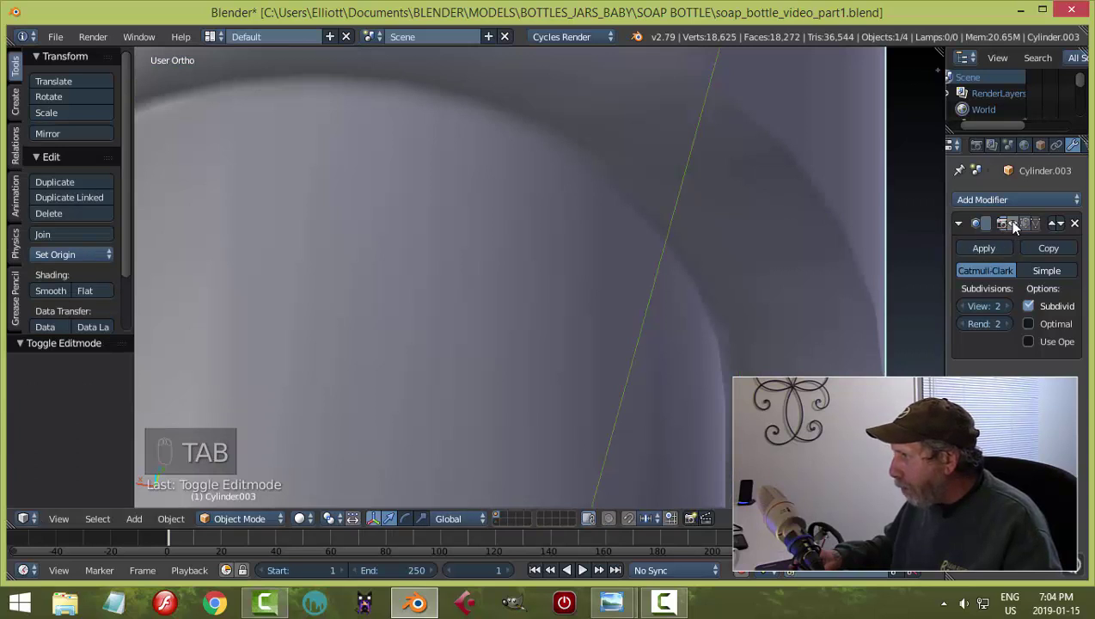
# With subdivision displayed again, add a second edge loop to the section below 3B, slid up near 3B's underside, and deselect all.
pyautogui.scroll(-4, 574, 262)
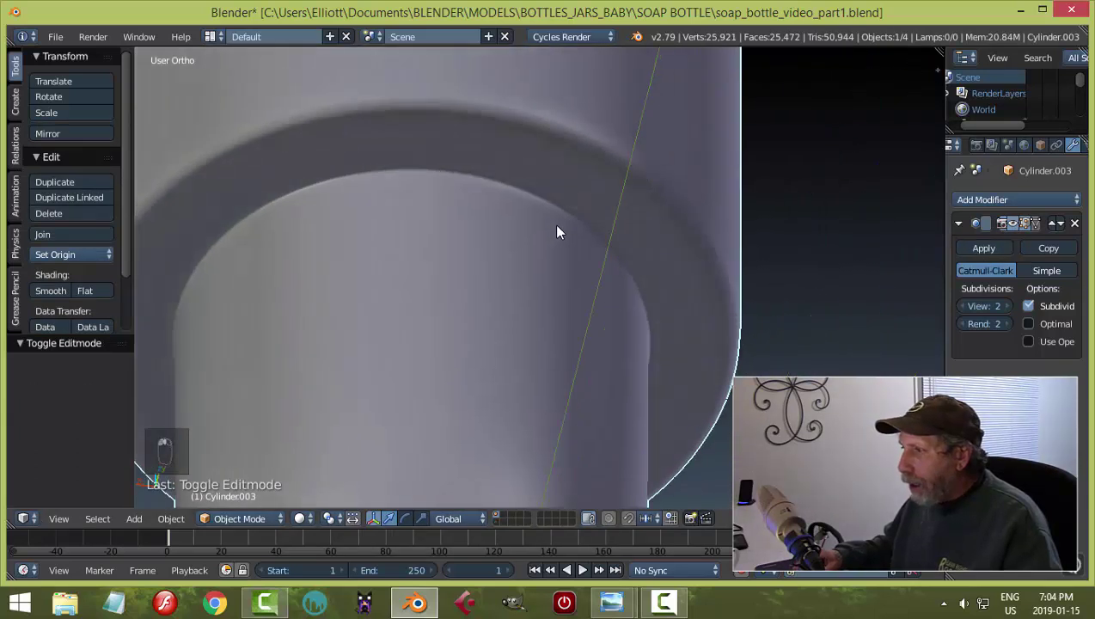
pyautogui.moveTo(557, 232); pyautogui.dragTo(553, 299, button='middle')
pyautogui.press('Tab')
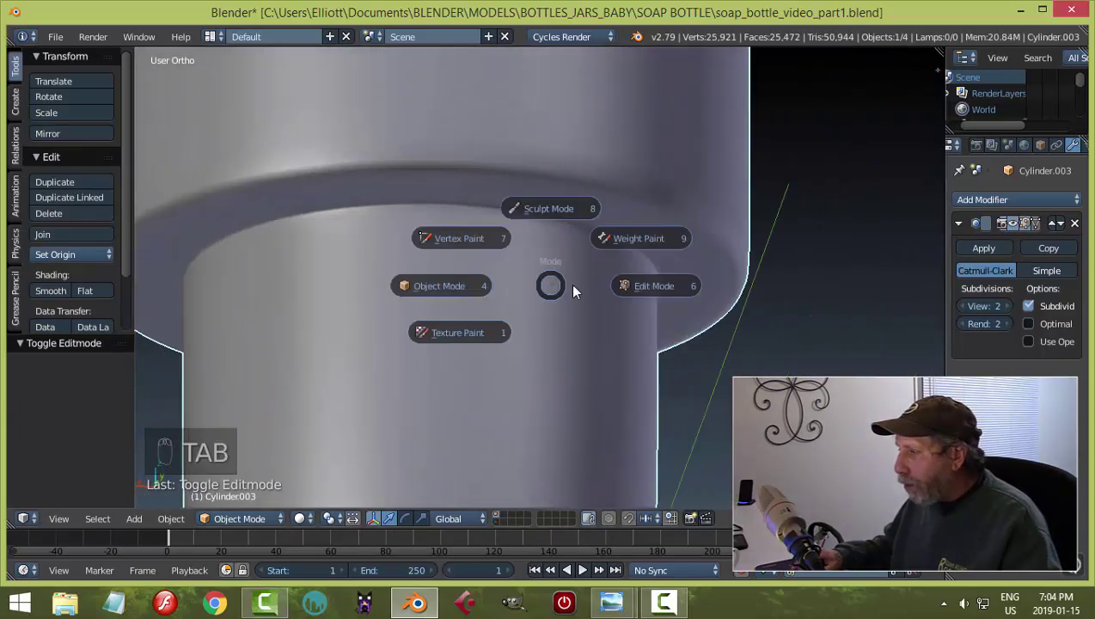
pyautogui.click(575, 292)
pyautogui.scroll(5, 631, 303)
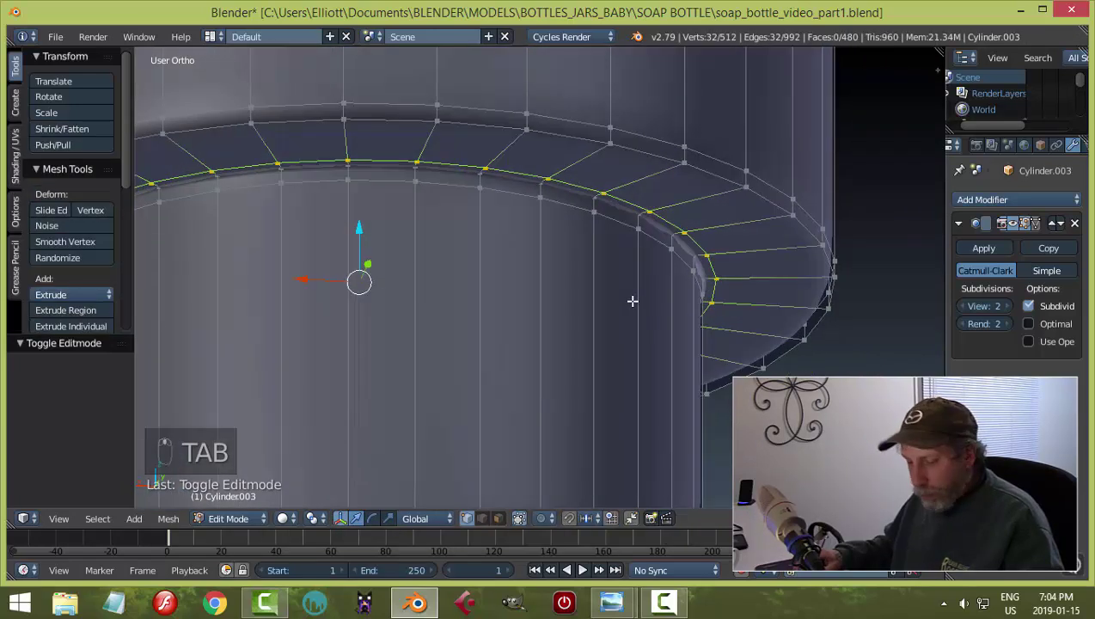
pyautogui.press('a')
pyautogui.press('a')
pyautogui.scroll(-5, 618, 279)
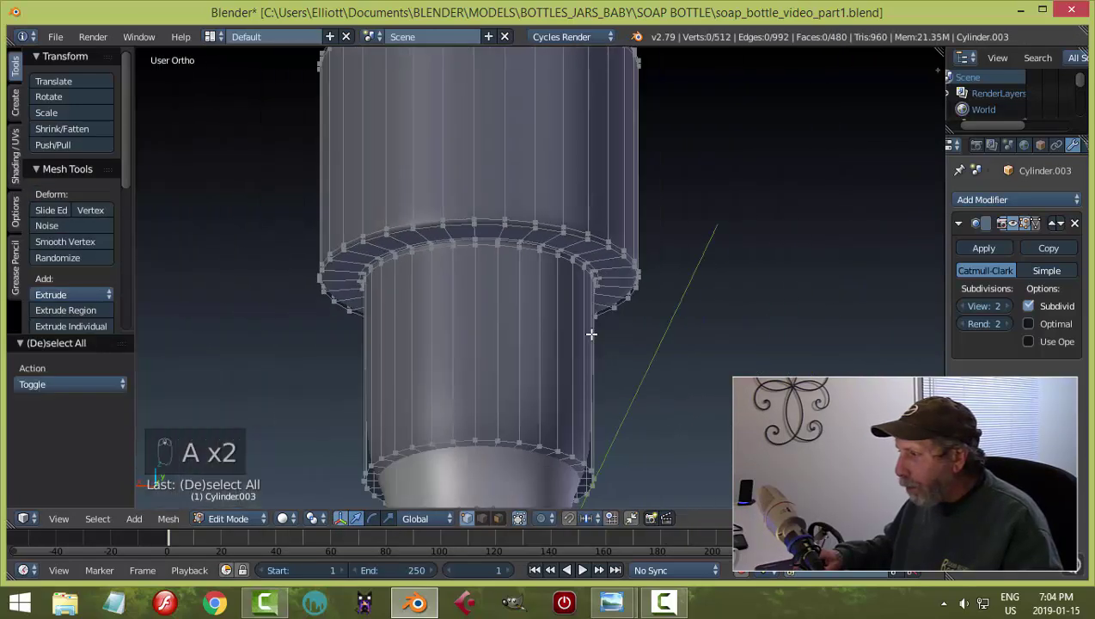
pyautogui.hotkey('ctrl', 'r')
pyautogui.click(583, 362)
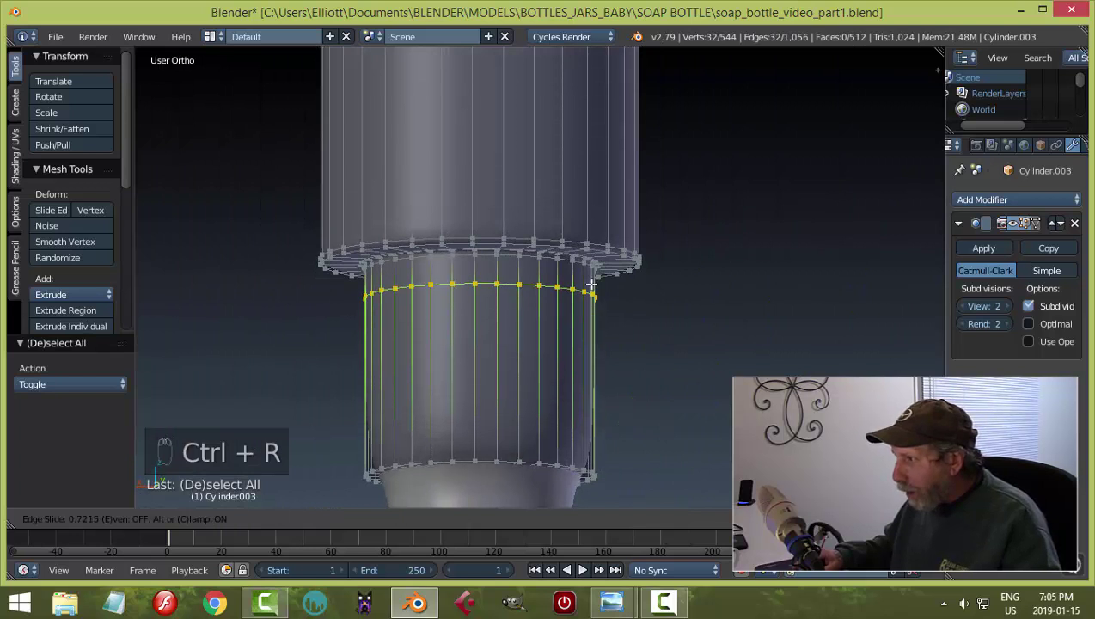
pyautogui.click(598, 268)
pyautogui.press('a')
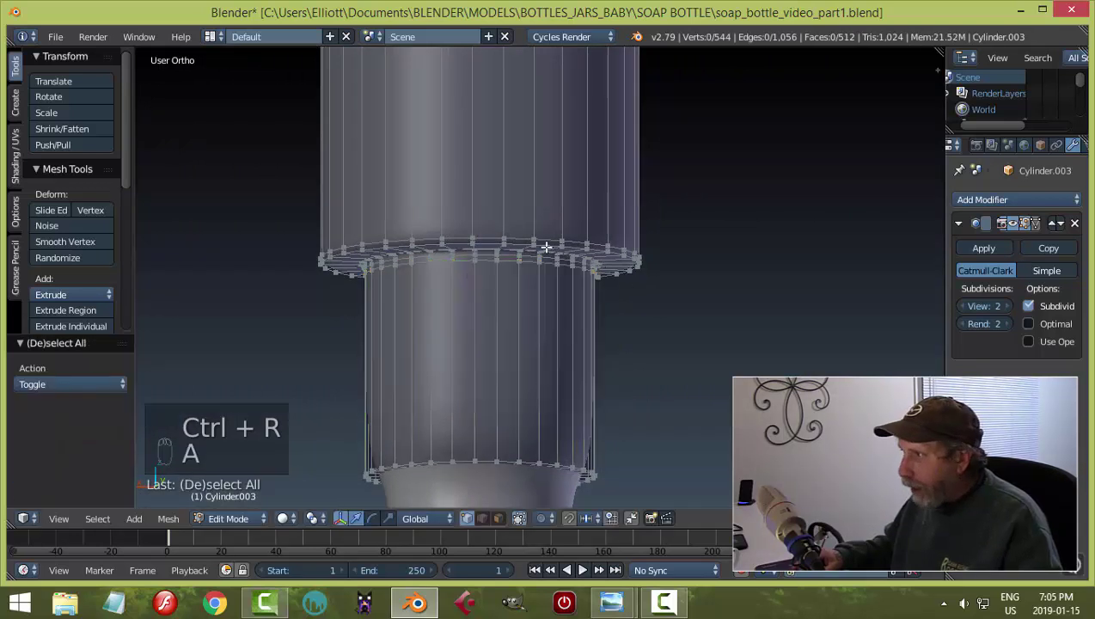
# Add an edge loop around the side of 3B, slid down close to its bottom edge, then deselect all and leave Edit Mode.
pyautogui.hotkey('ctrl', 'r')
pyautogui.click(527, 191)
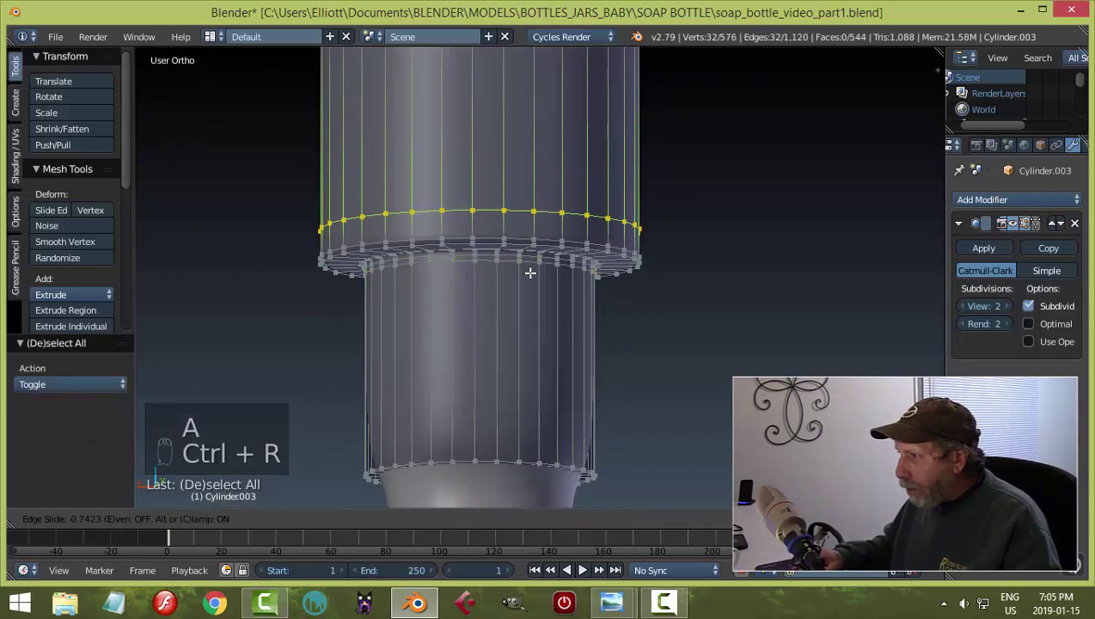
pyautogui.click(621, 305)
pyautogui.press('a')
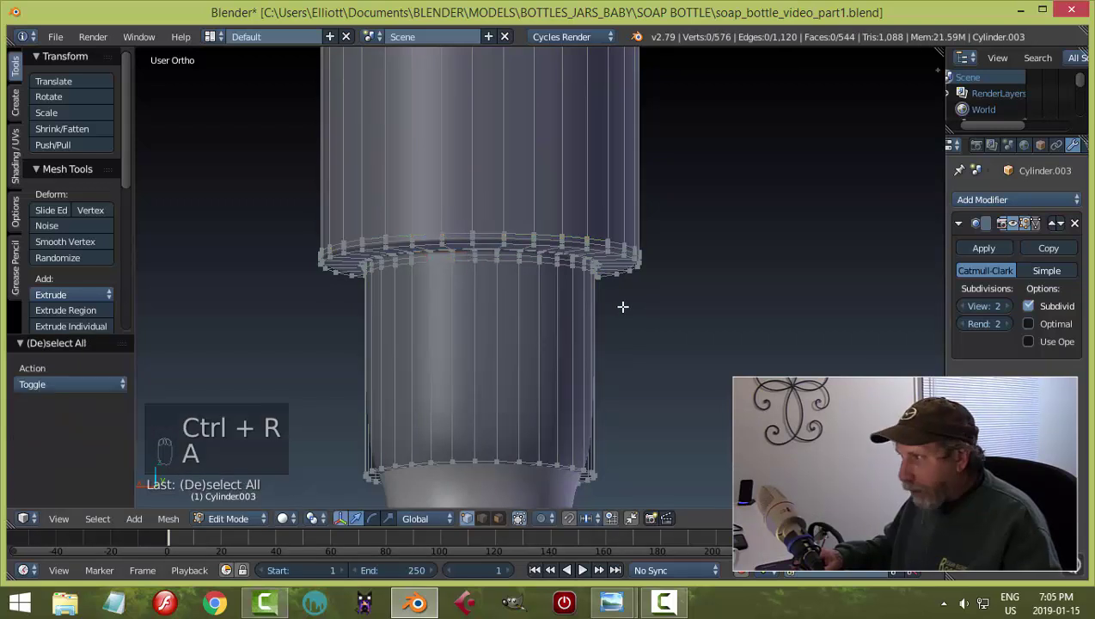
pyautogui.press('Tab')
pyautogui.click(520, 310)
pyautogui.scroll(3, 553, 297)
pyautogui.scroll(-5, 541, 314)
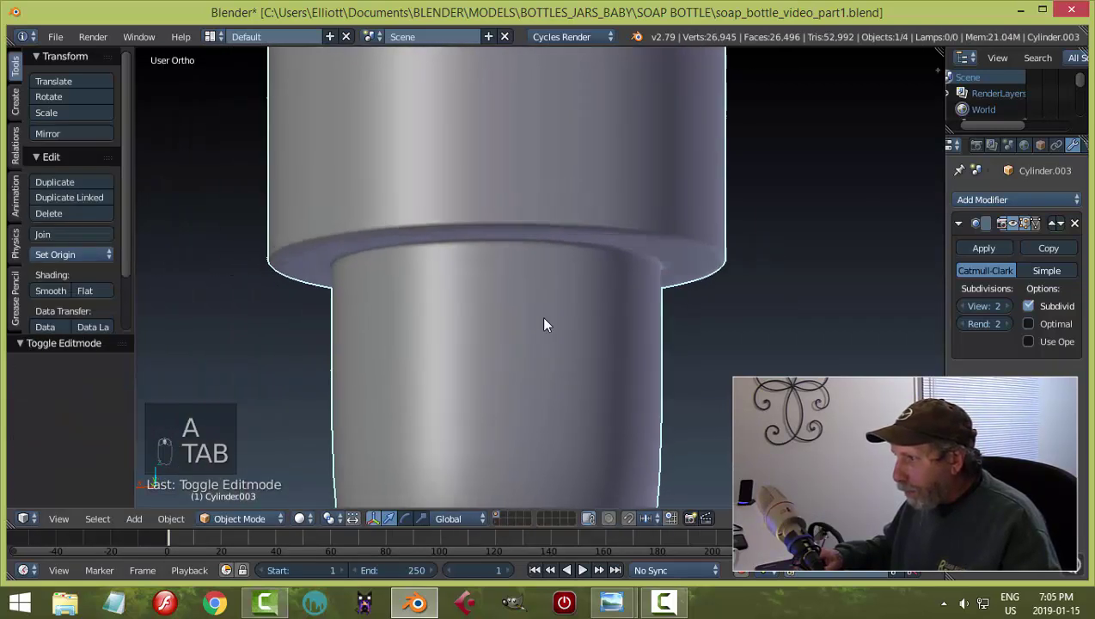
# Edit the mesh again and add an edge loop to the section below 3B, slid down close to that section's bottom edge.
pyautogui.moveTo(544, 325); pyautogui.dragTo(474, 247, button='middle')
pyautogui.scroll(2, 474, 247)
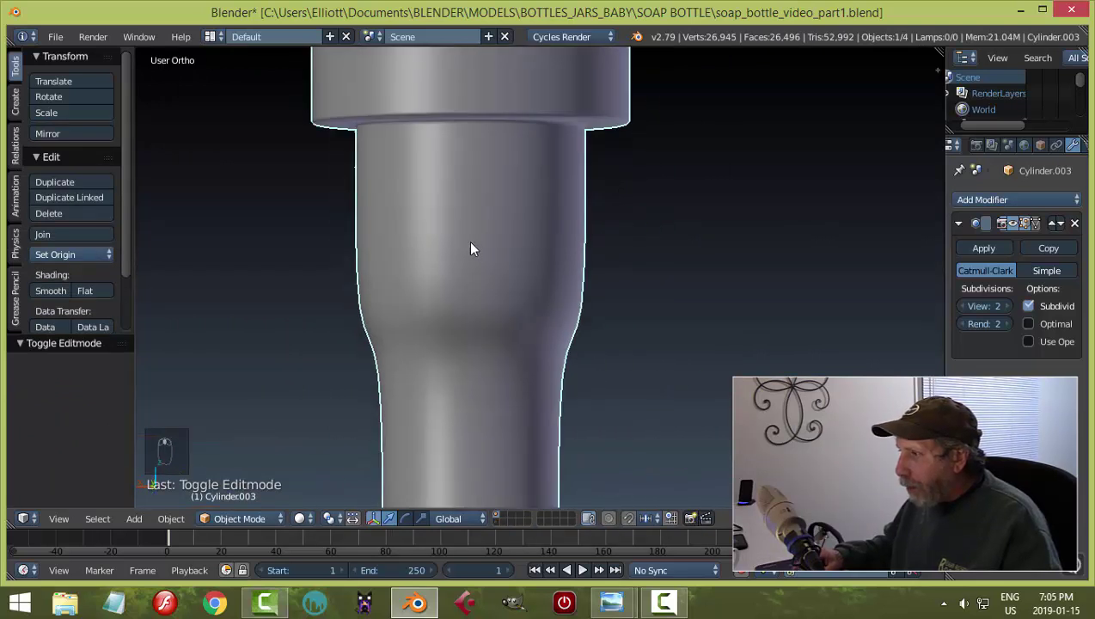
pyautogui.press('Tab')
pyautogui.click(616, 278)
pyautogui.hotkey('ctrl', 'r')
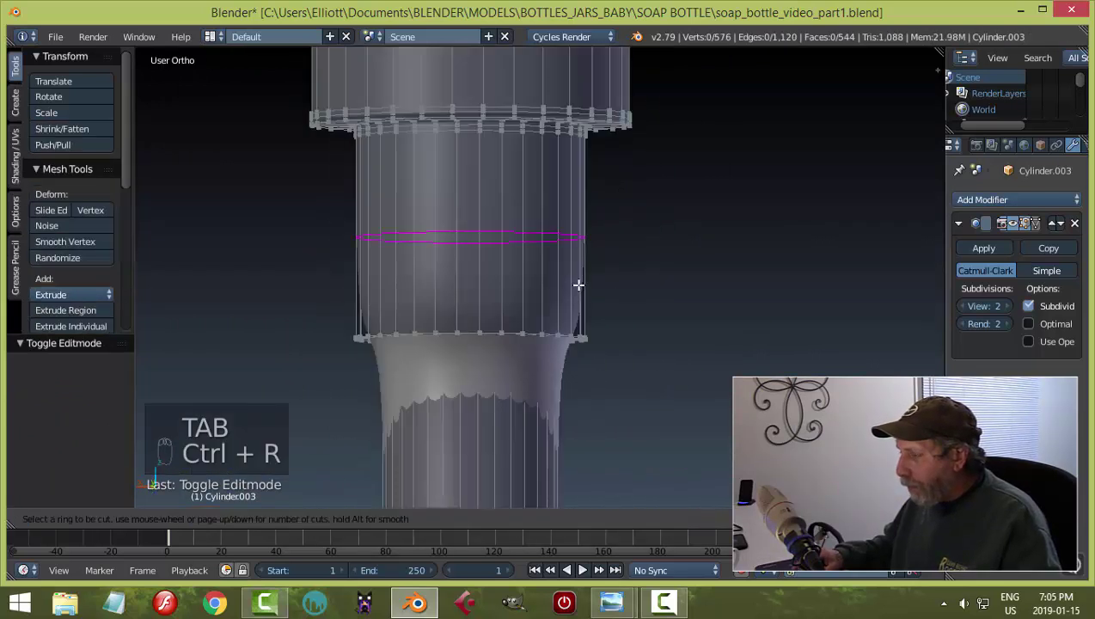
pyautogui.click(580, 288)
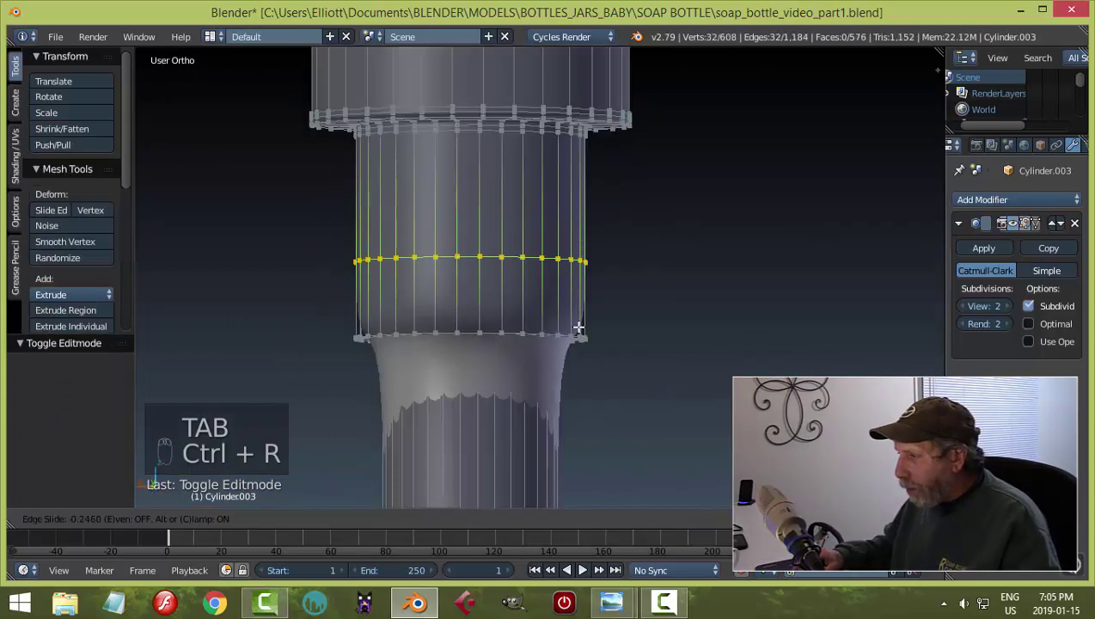
pyautogui.click(589, 380)
# Add an edge loop to the thinnest lower tube, slid up close to the underside of the section above it.
pyautogui.hotkey('ctrl', 'r')
pyautogui.click(557, 429)
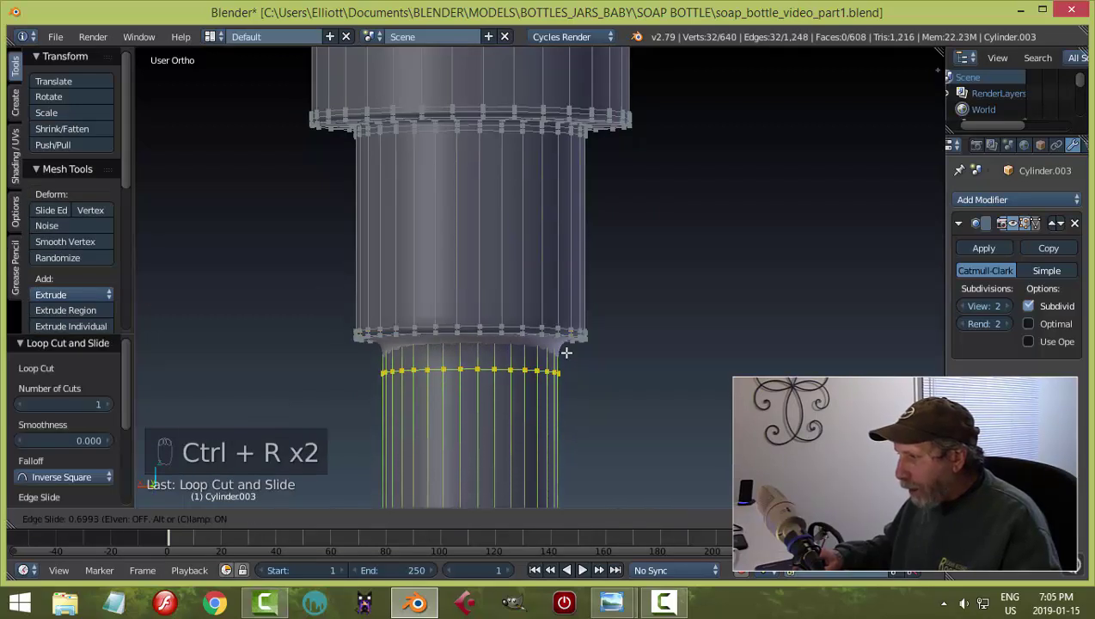
pyautogui.click(573, 333)
pyautogui.moveTo(573, 334)
pyautogui.mouseDown(button='middle')
pyautogui.moveTo(623, 359)
pyautogui.moveTo(600, 249)
pyautogui.moveTo(557, 326)
pyautogui.mouseUp(button='middle')
pyautogui.scroll(3, 596, 388)
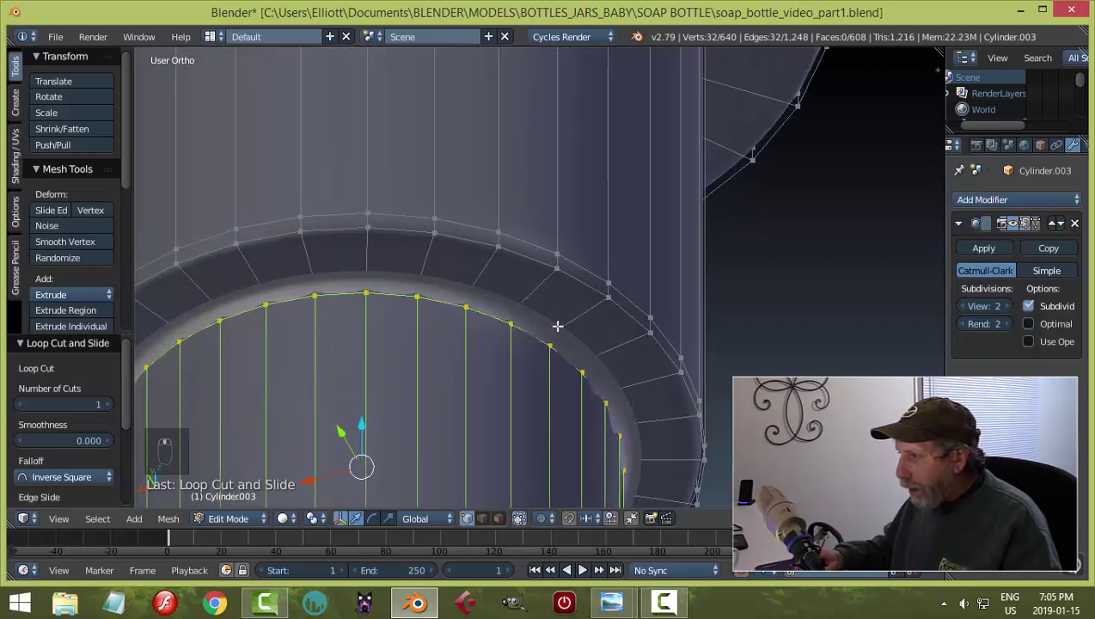
# Add an edge loop to the underside ring around the thinnest tube, slid outward near the ring's outer edge, then deselect all.
pyautogui.press('a')
pyautogui.hotkey('ctrl', 'r')
pyautogui.click(428, 252)
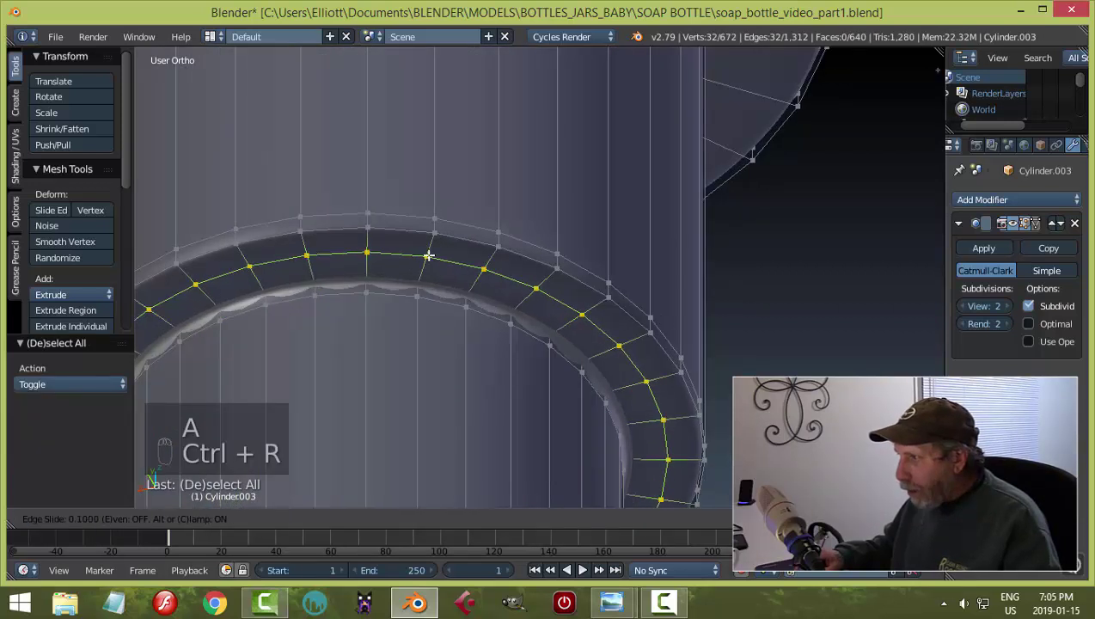
pyautogui.click(430, 244)
pyautogui.moveTo(543, 244); pyautogui.dragTo(547, 281, button='middle')
pyautogui.press('a')
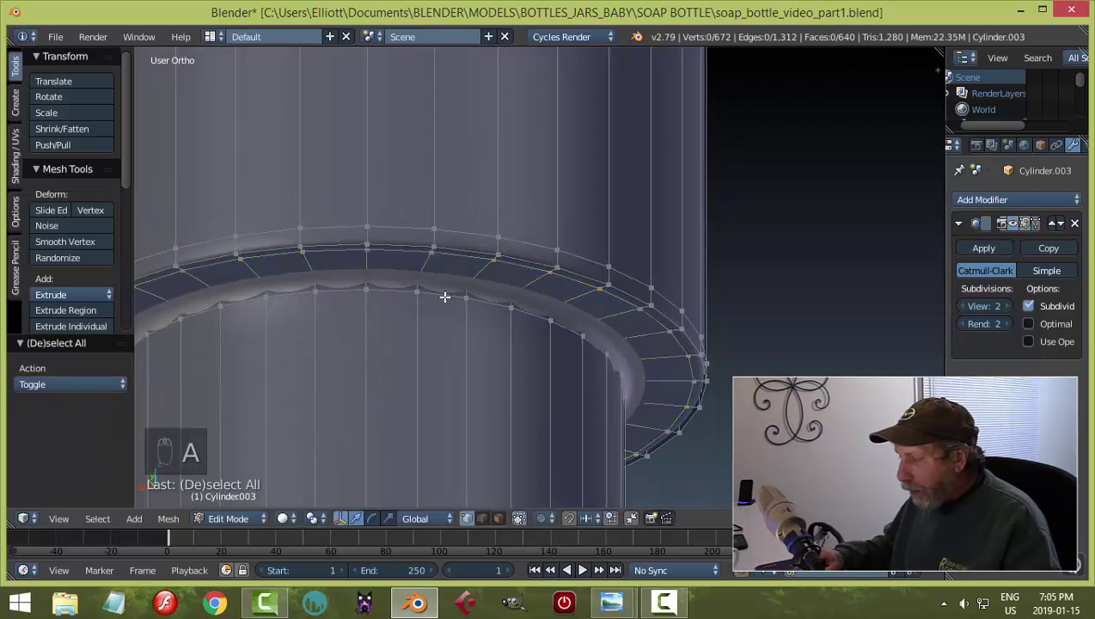
# With the subdivision display off, add another edge loop to that ring, slid inward near the thinnest tube, and leave Edit Mode.
pyautogui.click(1012, 224)
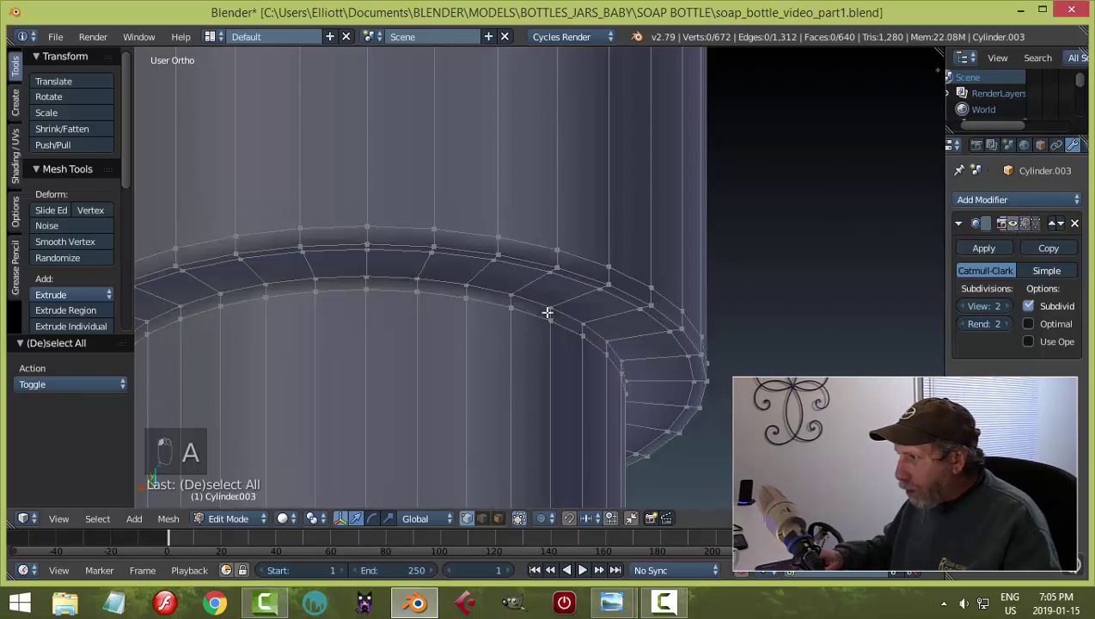
pyautogui.scroll(3, 409, 287)
pyautogui.keyDown('alt'); pyautogui.rightClick(381, 286); pyautogui.keyUp('alt')
pyautogui.press('a')
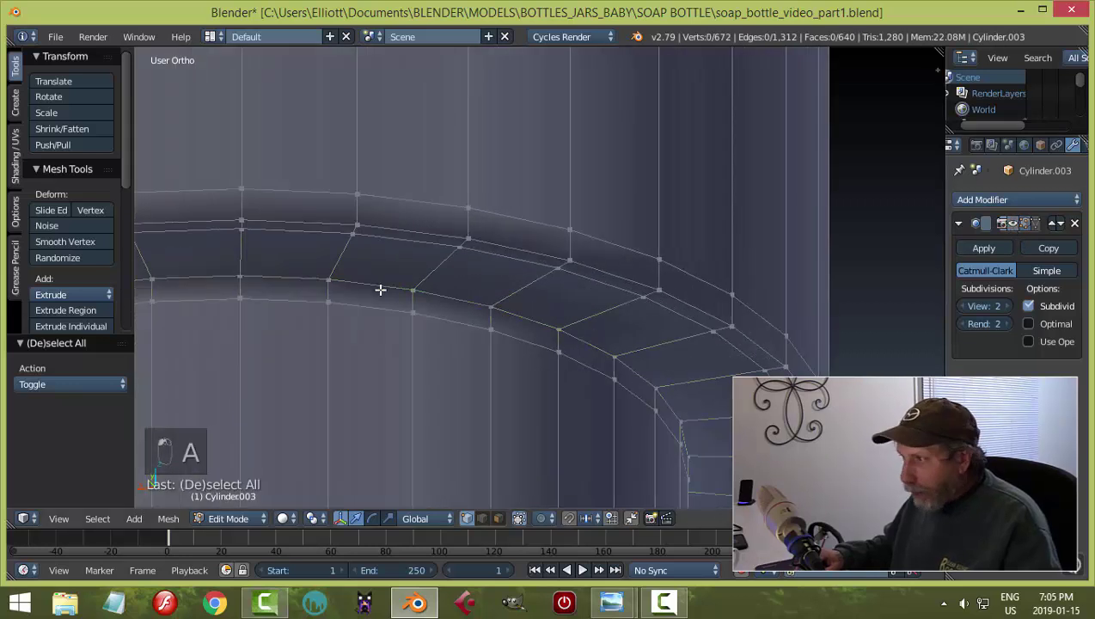
pyautogui.keyDown('alt'); pyautogui.rightClick(381, 305); pyautogui.keyUp('alt')
pyautogui.scroll(-2, 389, 315)
pyautogui.moveTo(365, 342); pyautogui.dragTo(368, 332)
pyautogui.press('a')
pyautogui.scroll(2, 422, 256)
pyautogui.hotkey('ctrl', 'r')
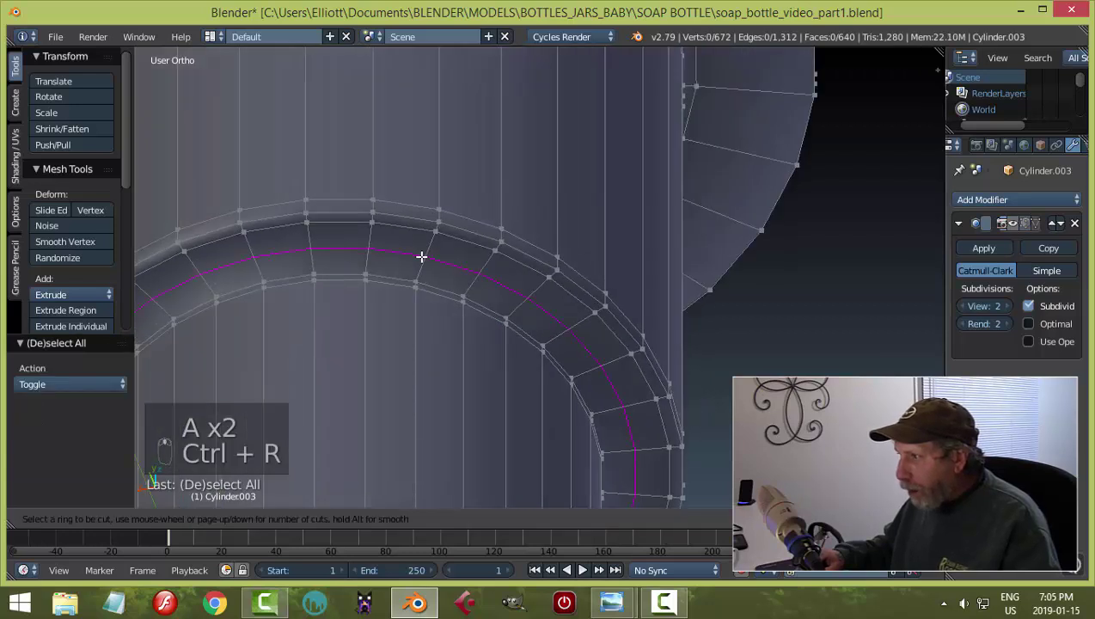
pyautogui.click(422, 256)
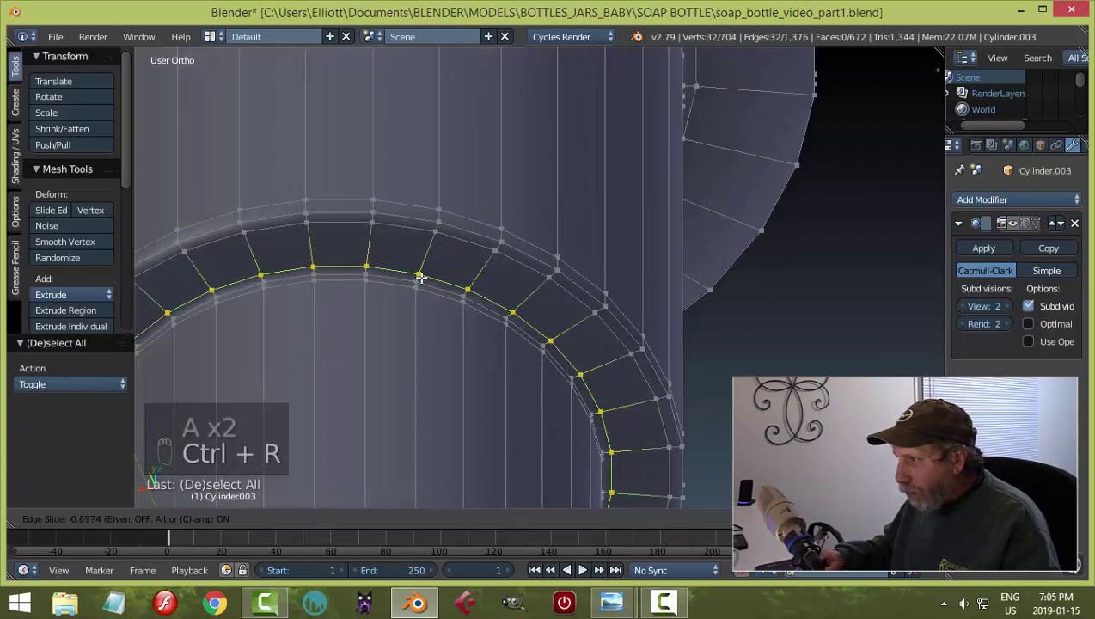
pyautogui.click(487, 281)
pyautogui.press('a')
pyautogui.press('Tab')
pyautogui.click(365, 286)
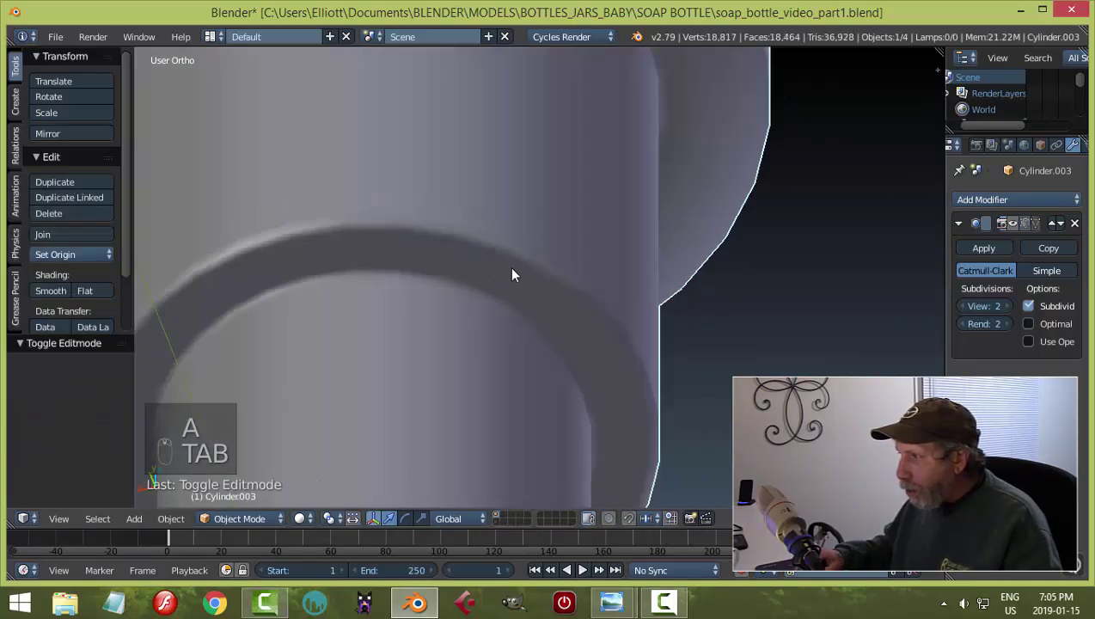
# Turn the tube's subdivision display back on, deselect it, and save the file.
pyautogui.scroll(-4, 631, 265)
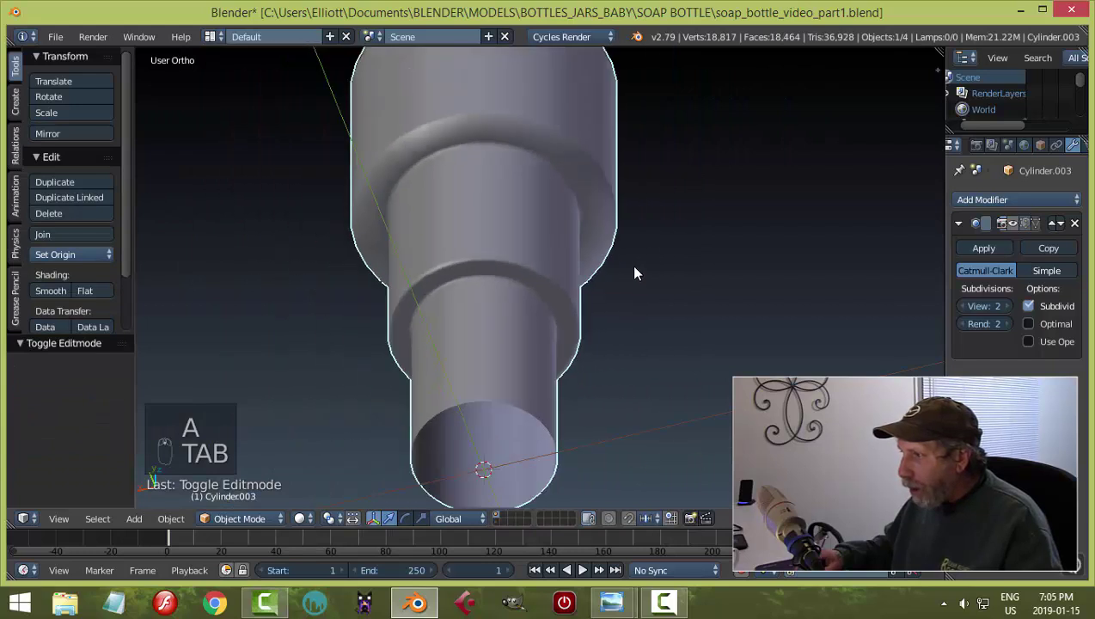
pyautogui.click(1023, 223)
pyautogui.moveTo(679, 271); pyautogui.dragTo(576, 261, button='middle')
pyautogui.press('a')
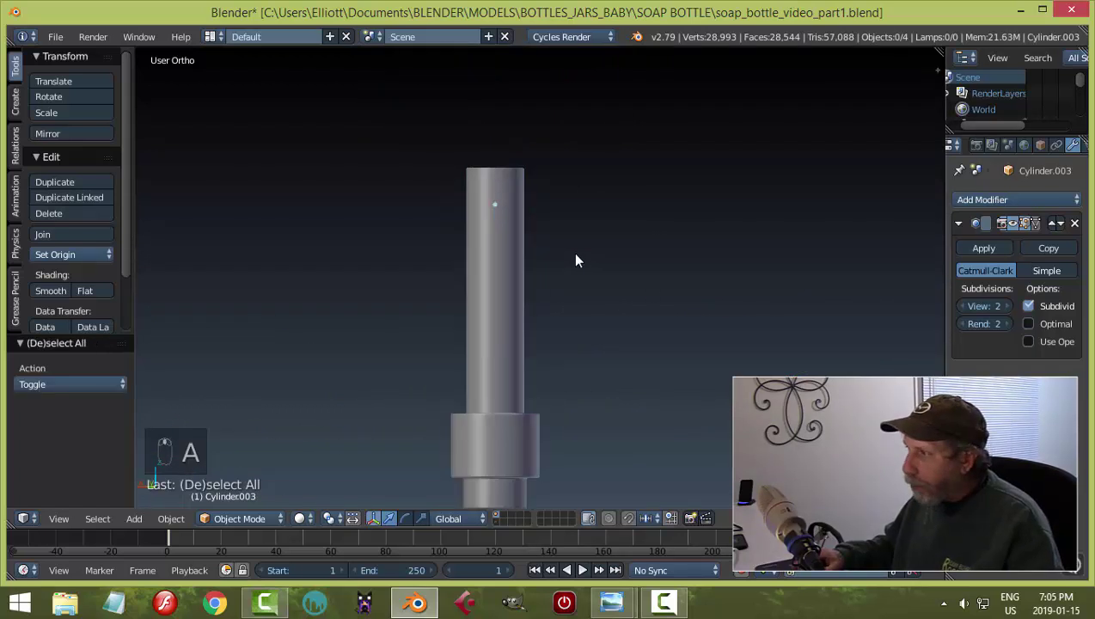
pyautogui.hotkey('ctrl', 's')
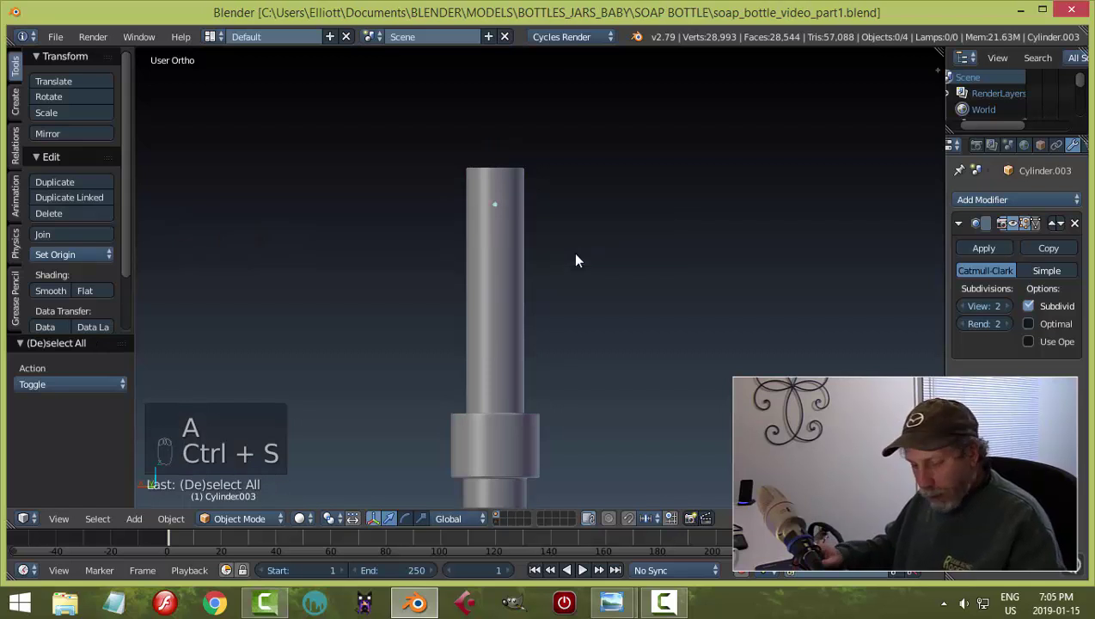
# Unhide all the hidden bottle parts and deselect everything.
pyautogui.hotkey('alt', 'h')
pyautogui.press('a')
pyautogui.scroll(-5, 574, 261)
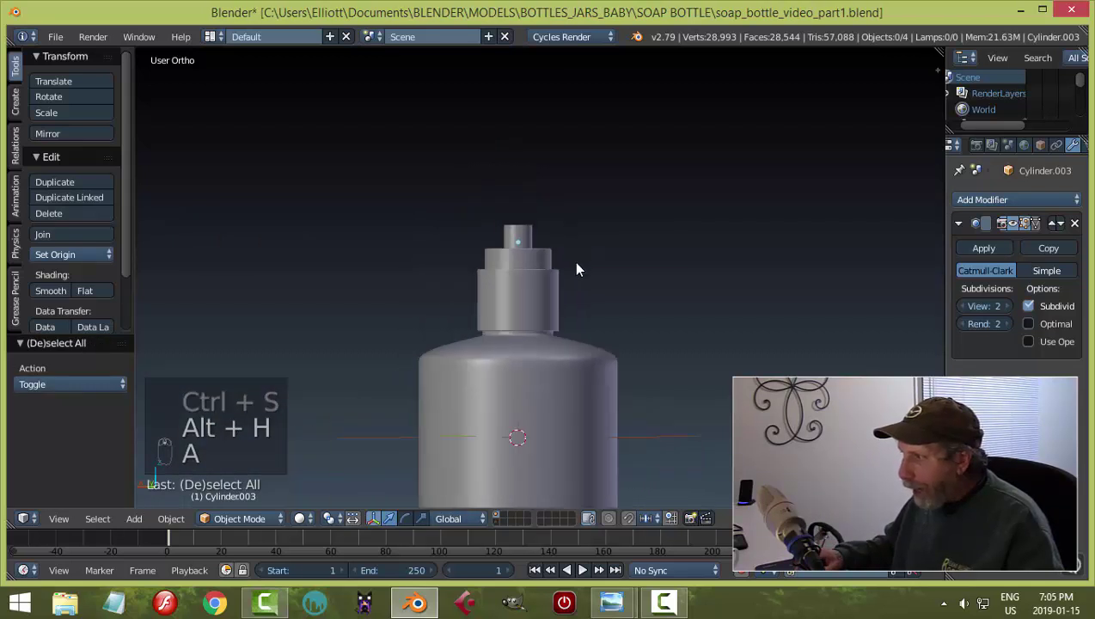
pyautogui.scroll(4, 694, 296)
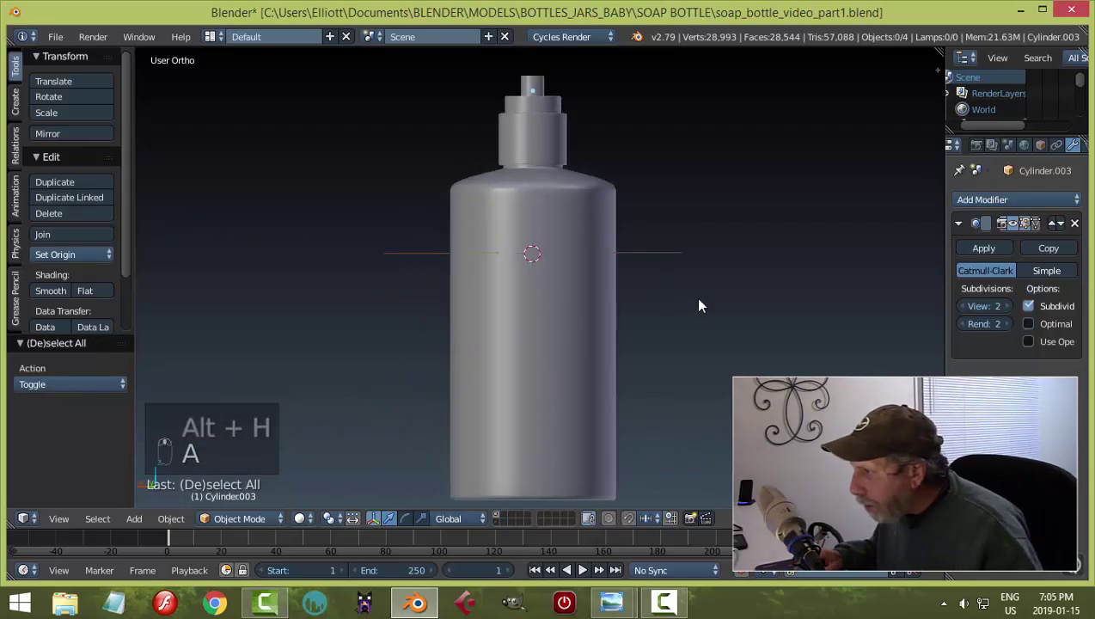
# Select the bottle body and set its maximum draw type to Wire.
pyautogui.scroll(-2, 699, 288)
pyautogui.rightClick(577, 238)
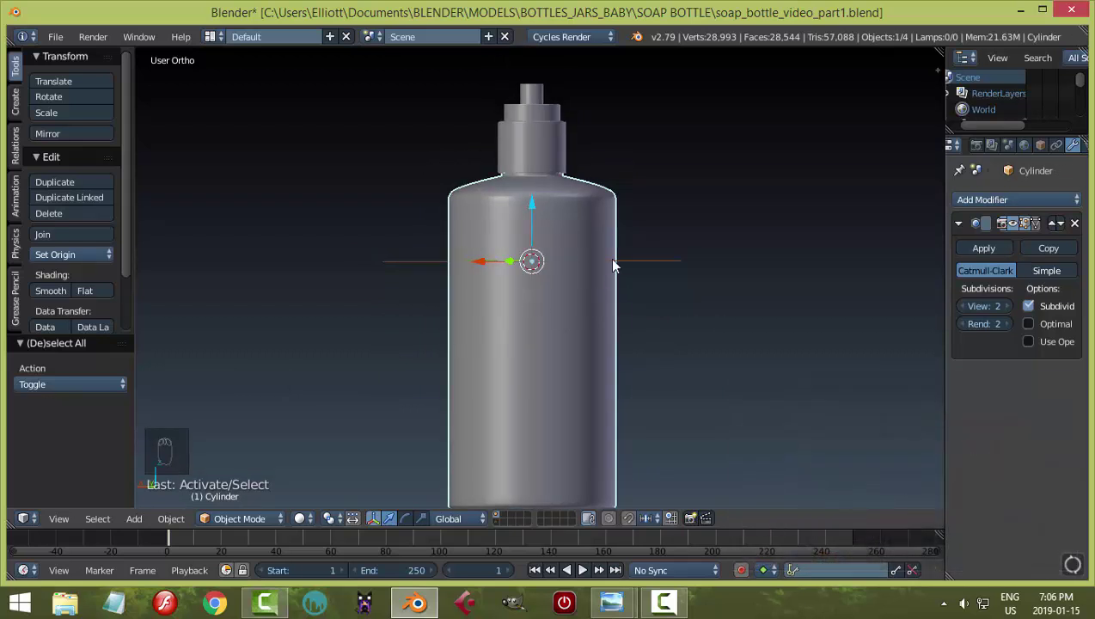
pyautogui.click(1041, 145)
pyautogui.scroll(-6, 1036, 389)
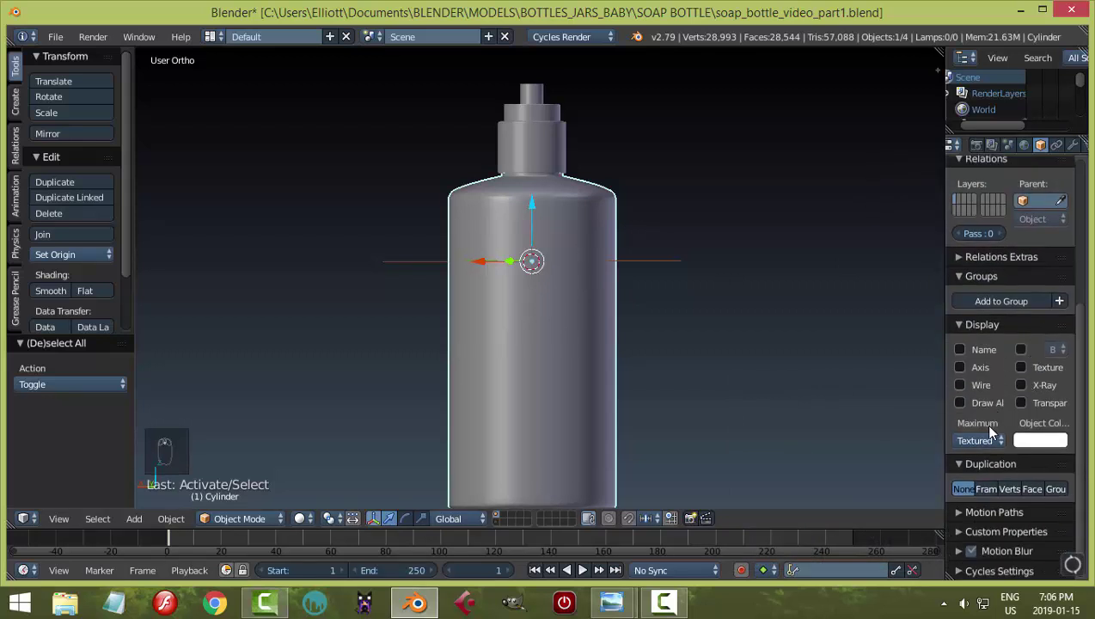
pyautogui.click(978, 440)
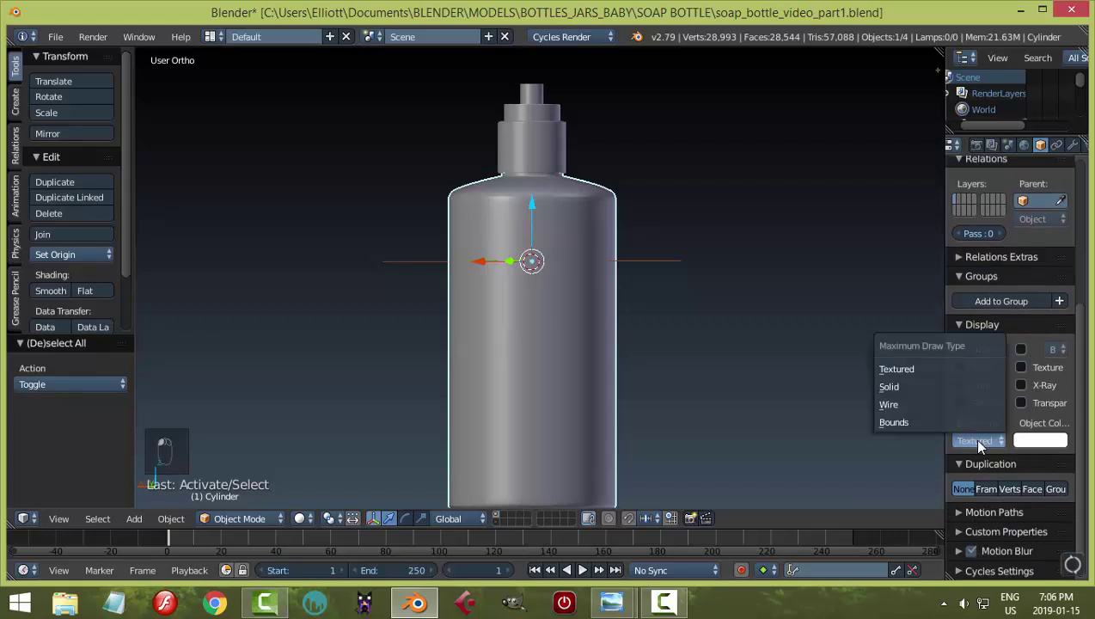
pyautogui.click(911, 402)
# Hide the wireframe bottle body, unhide it again, and deselect everything.
pyautogui.scroll(4, 632, 344)
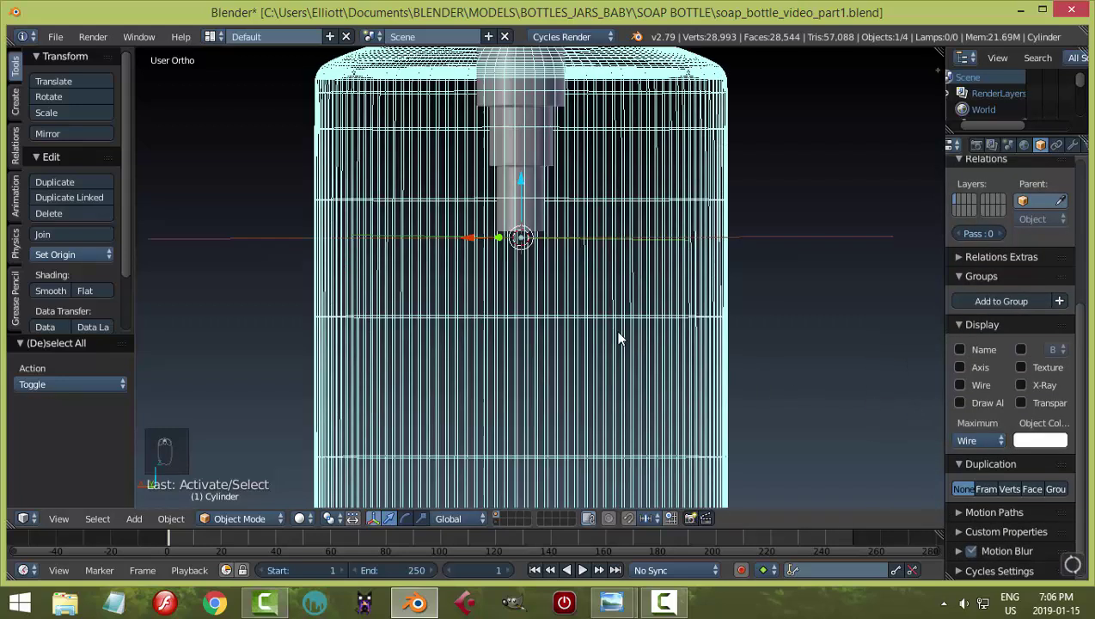
pyautogui.scroll(-2, 619, 318)
pyautogui.keyDown('shift'); pyautogui.scroll(3, 637, 297); pyautogui.keyUp('shift')
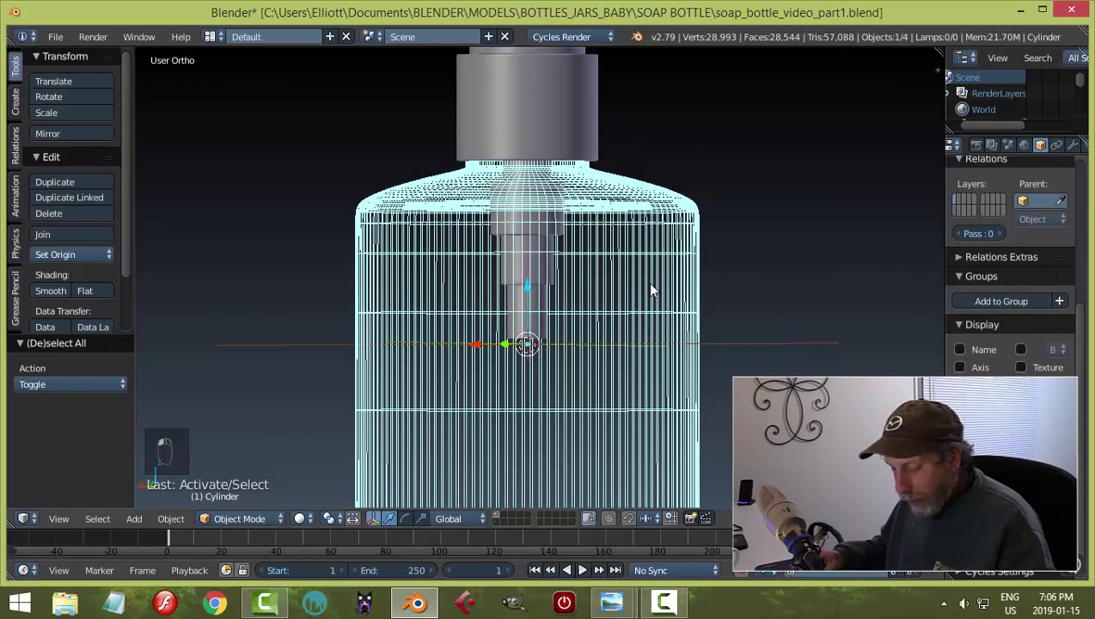
pyautogui.press('h')
pyautogui.hotkey('alt', 'h')
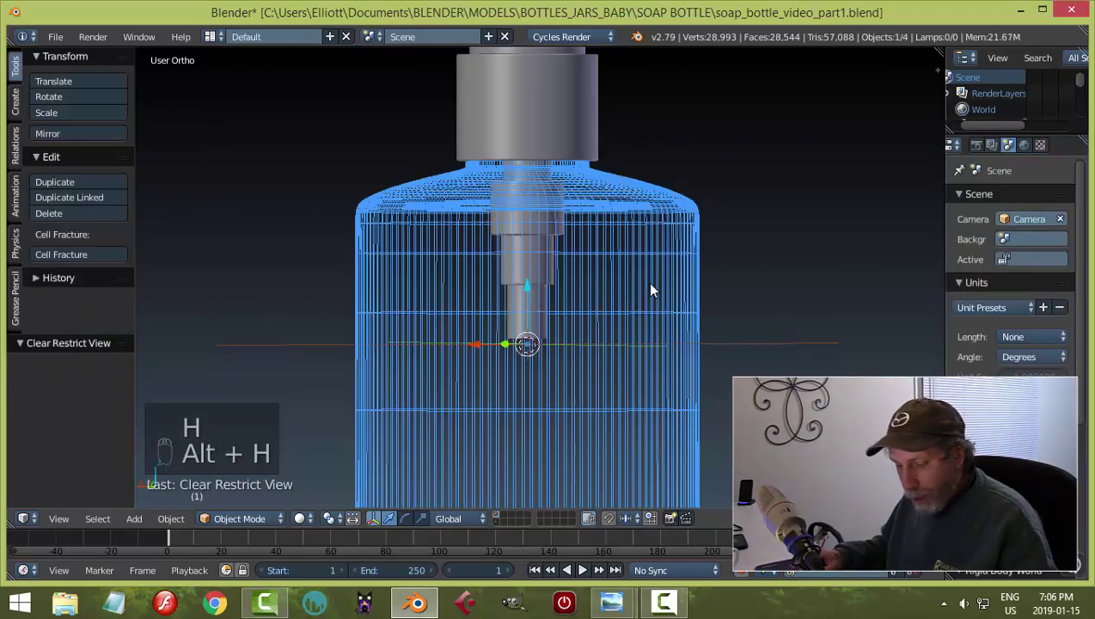
pyautogui.press('a')
pyautogui.rightClick(647, 276)
pyautogui.press('a')
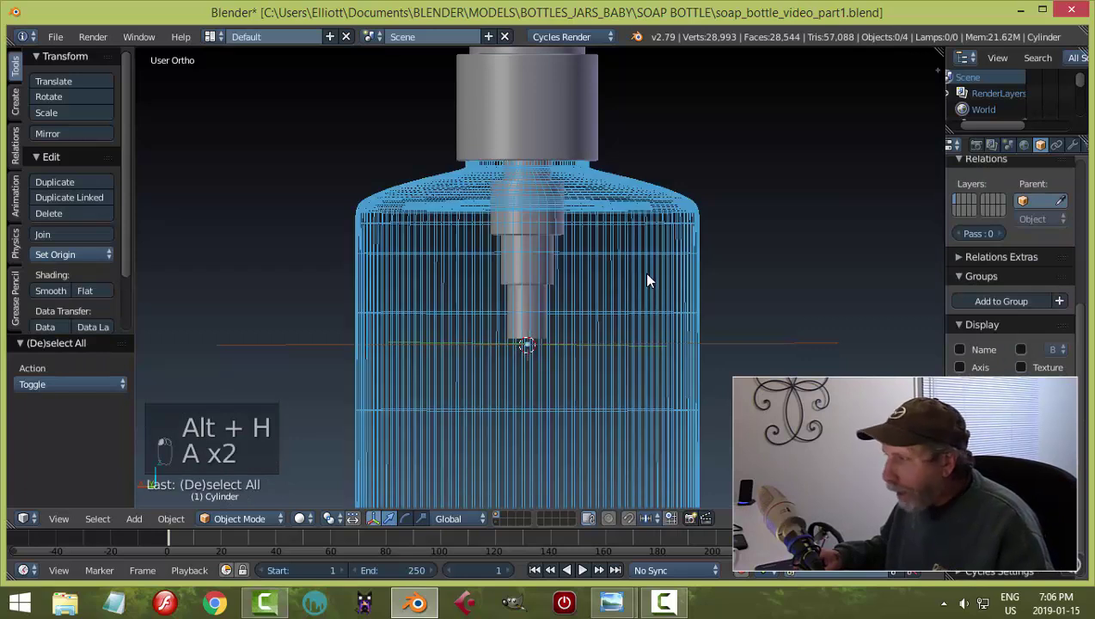
# Examine how the stepped pump tube sits inside the wireframe bottle.
pyautogui.scroll(2, 636, 273)
pyautogui.scroll(-1, 606, 258)
pyautogui.keyDown('shift'); pyautogui.scroll(1, 602, 288); pyautogui.keyUp('shift')
pyautogui.keyDown('shift'); pyautogui.scroll(-1, 602, 292); pyautogui.keyUp('shift')
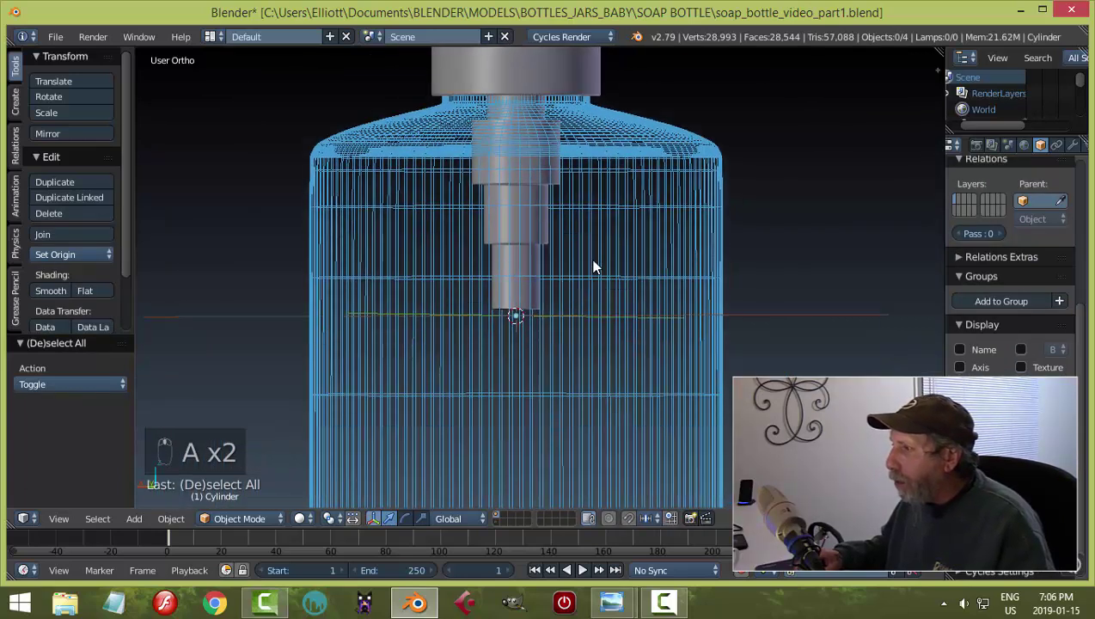
pyautogui.scroll(-2, 613, 282)
pyautogui.moveTo(607, 275); pyautogui.dragTo(590, 249, button='middle')
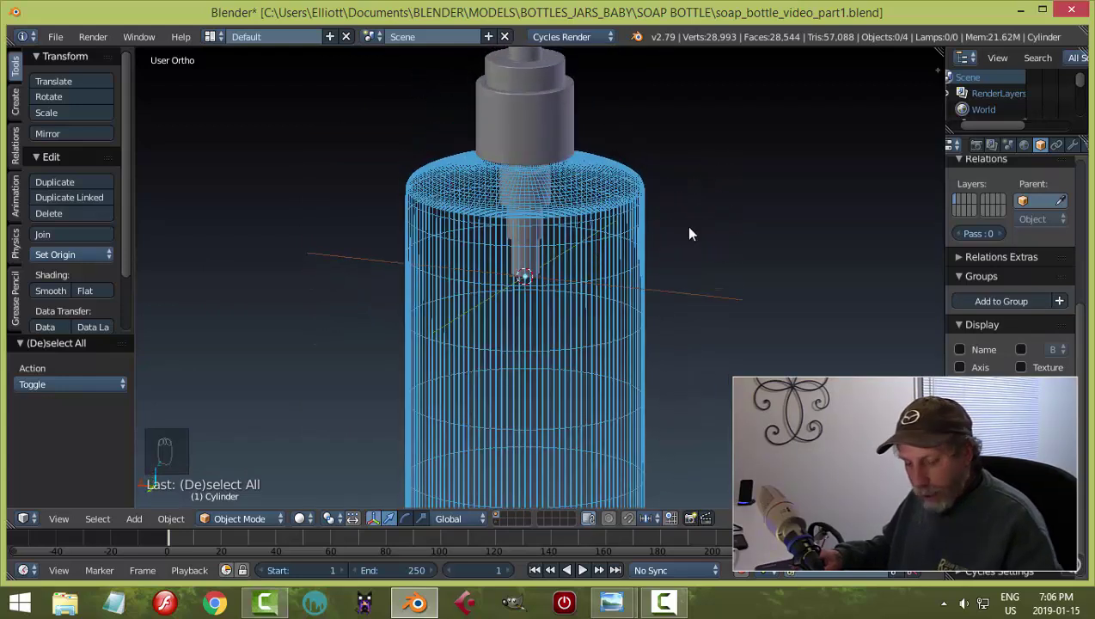
pyautogui.moveTo(689, 318); pyautogui.dragTo(662, 337, button='middle')
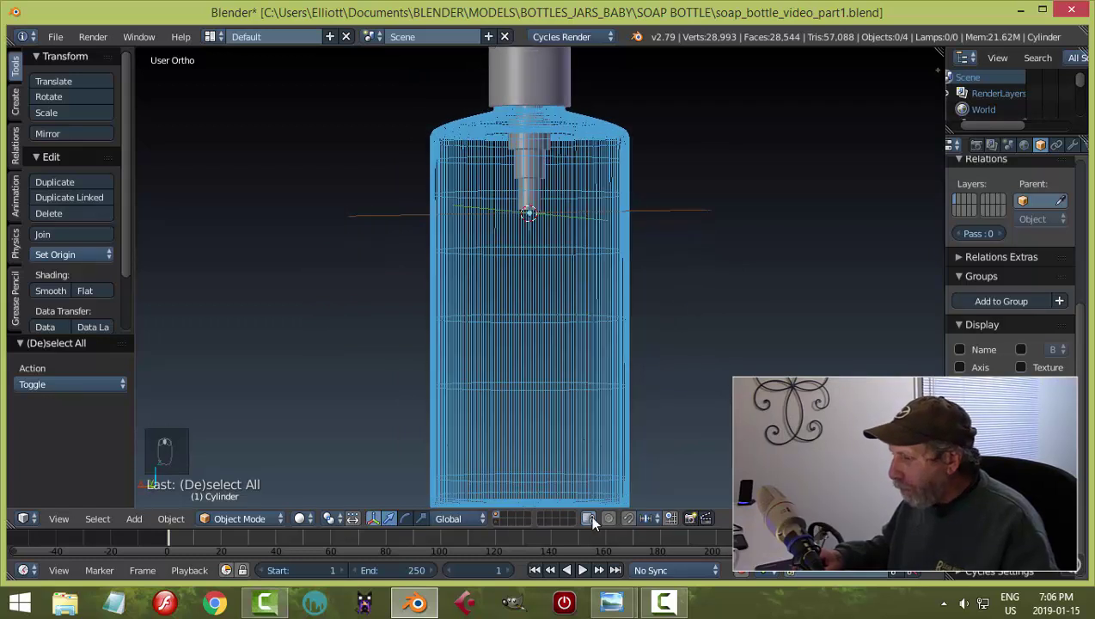
# Examine the inner tube on the reference drawing in the right orthographic view, from the tube assembly down to its lower end.
pyautogui.press('KP_3')
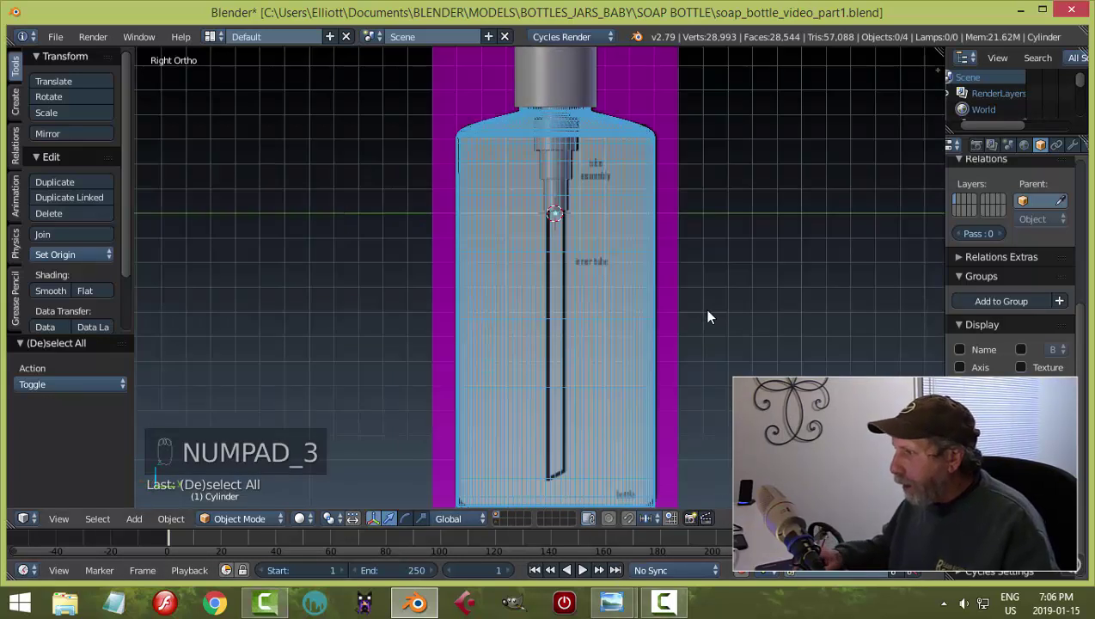
pyautogui.scroll(3, 651, 277)
pyautogui.scroll(-4, 725, 215)
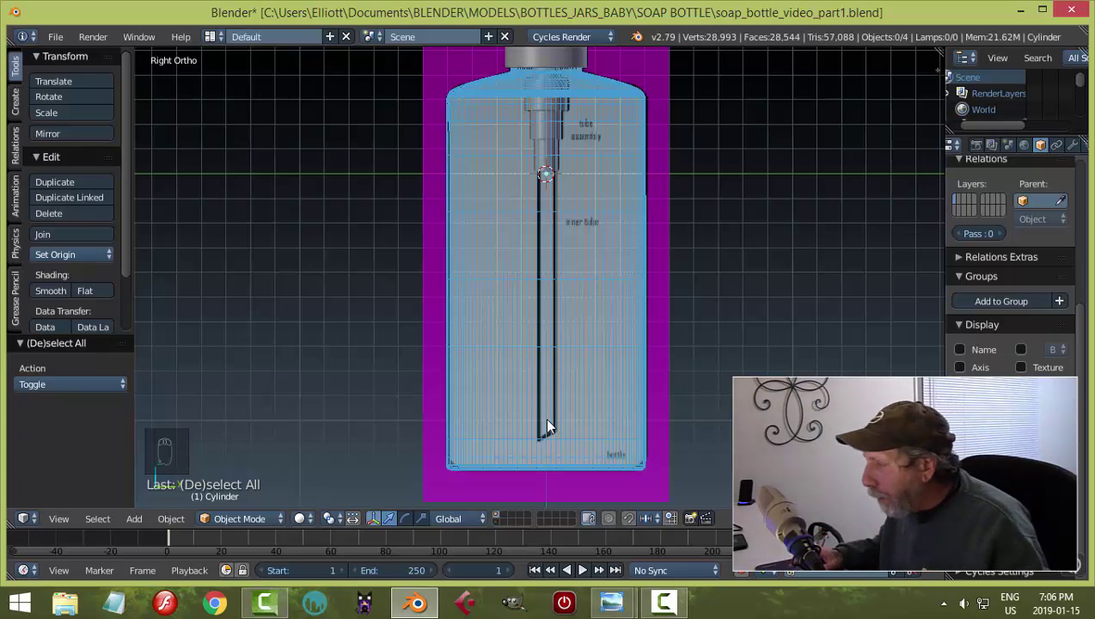
pyautogui.scroll(2, 594, 261)
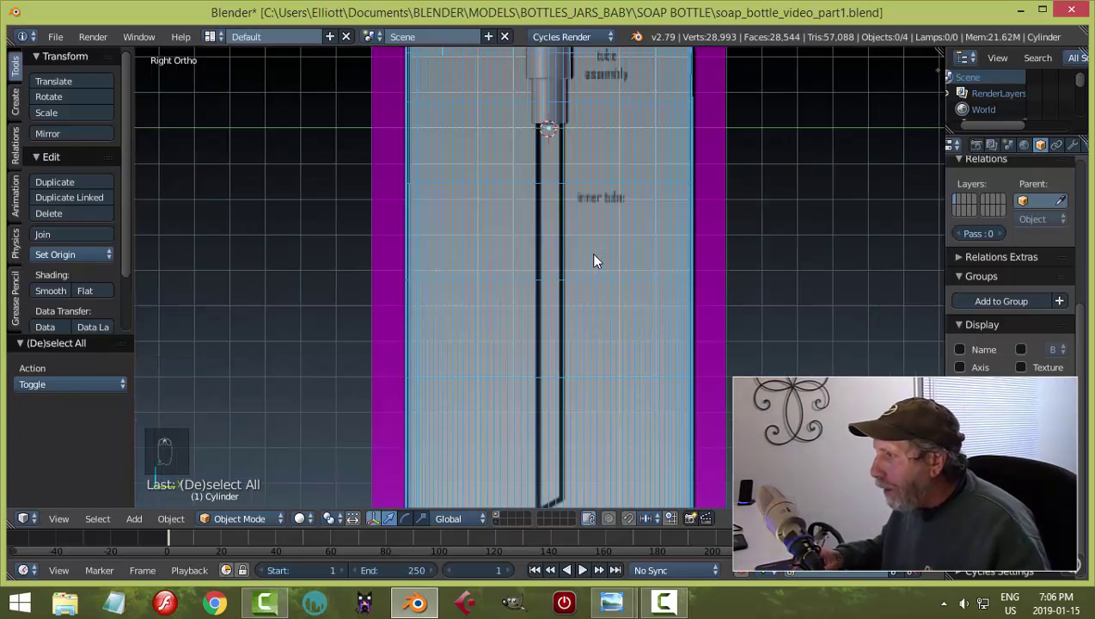
pyautogui.scroll(-1, 590, 252)
pyautogui.scroll(2, 601, 215)
pyautogui.scroll(-3, 612, 200)
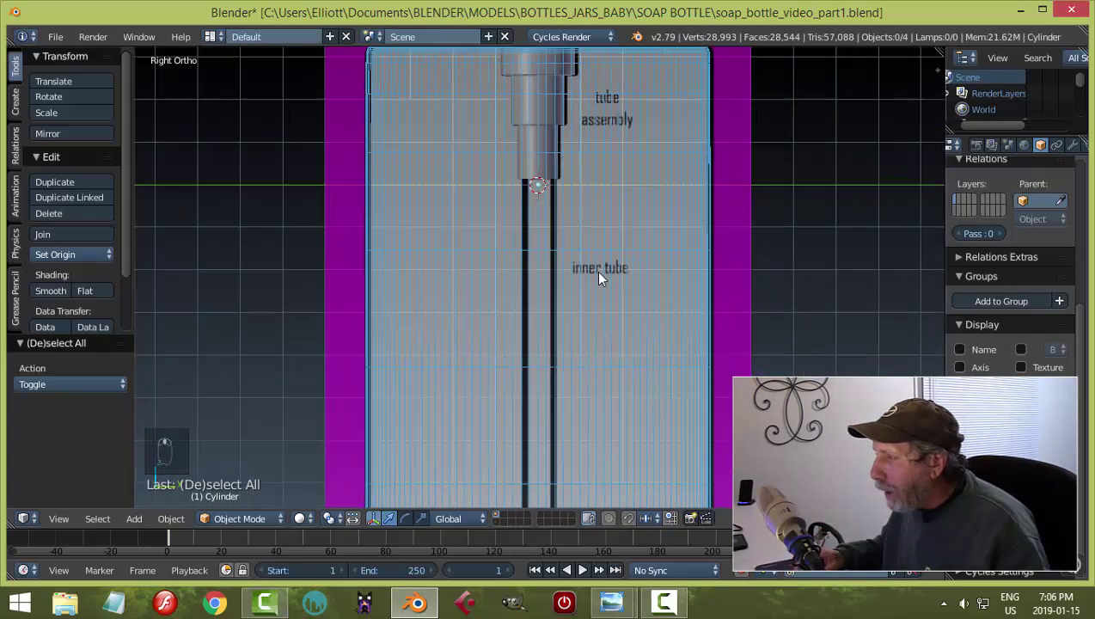
pyautogui.scroll(-1, 625, 281)
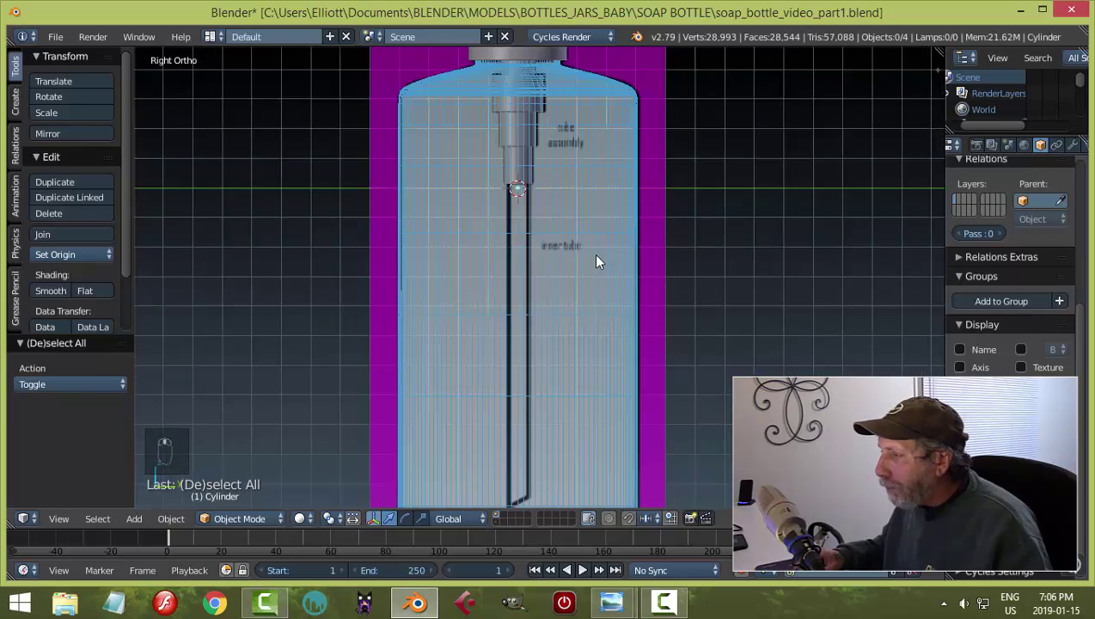
pyautogui.scroll(3, 593, 254)
pyautogui.scroll(-2, 585, 223)
pyautogui.scroll(-2, 619, 267)
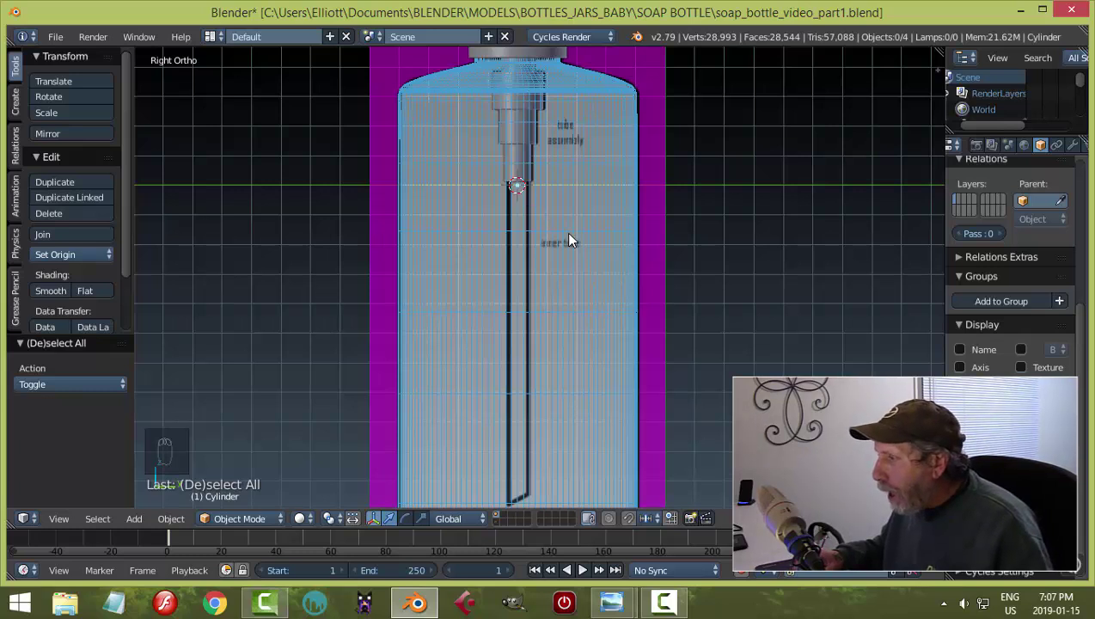
pyautogui.scroll(4, 564, 229)
pyautogui.scroll(-1, 564, 216)
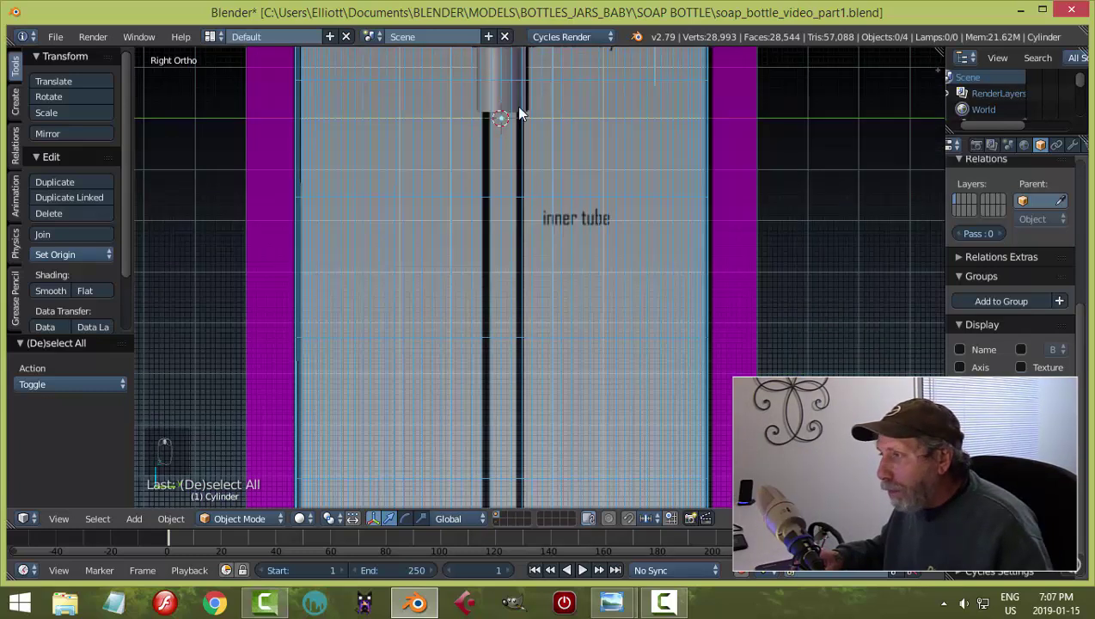
pyautogui.scroll(-1, 550, 182)
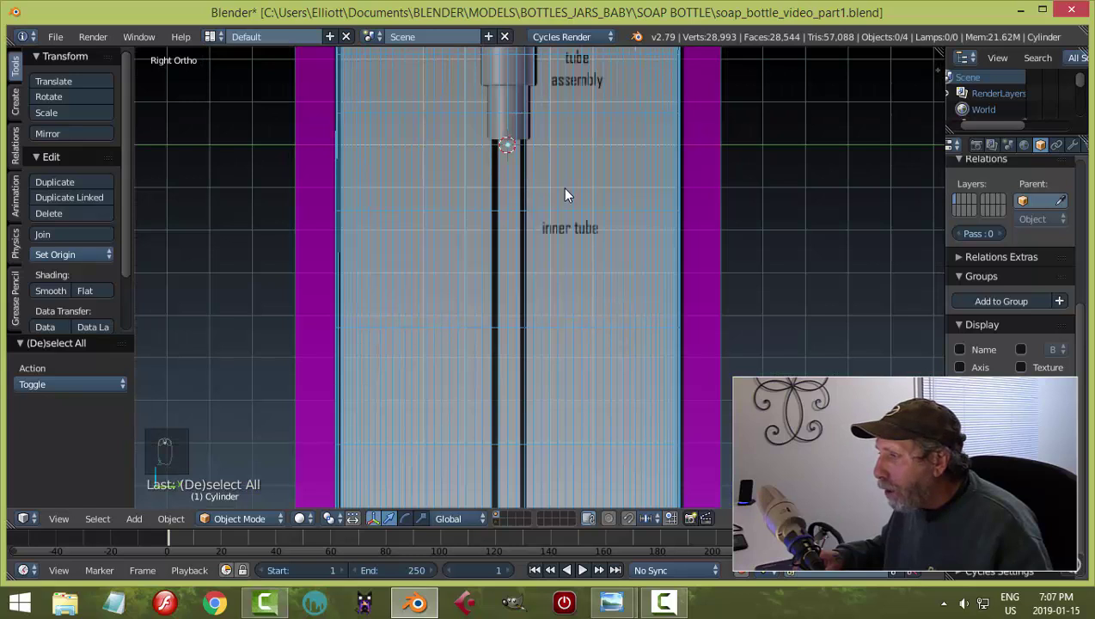
pyautogui.scroll(1, 563, 188)
pyautogui.scroll(-2, 559, 170)
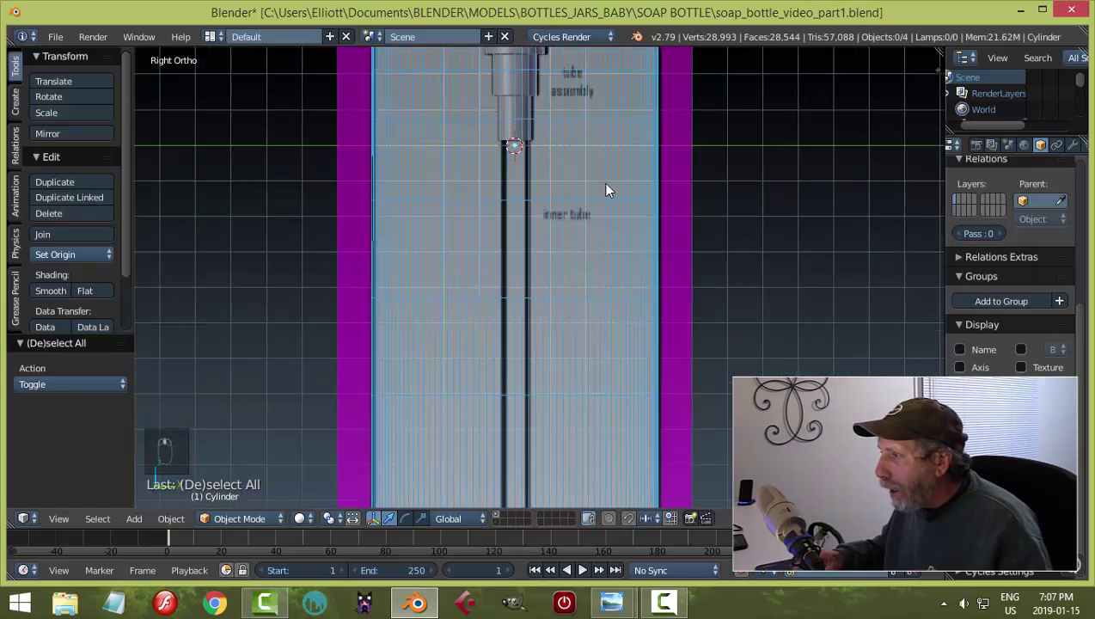
# Add a Path curve at the 3D cursor for the inner tube and view it inside the bottle.
pyautogui.hotkey('shift', 'a')
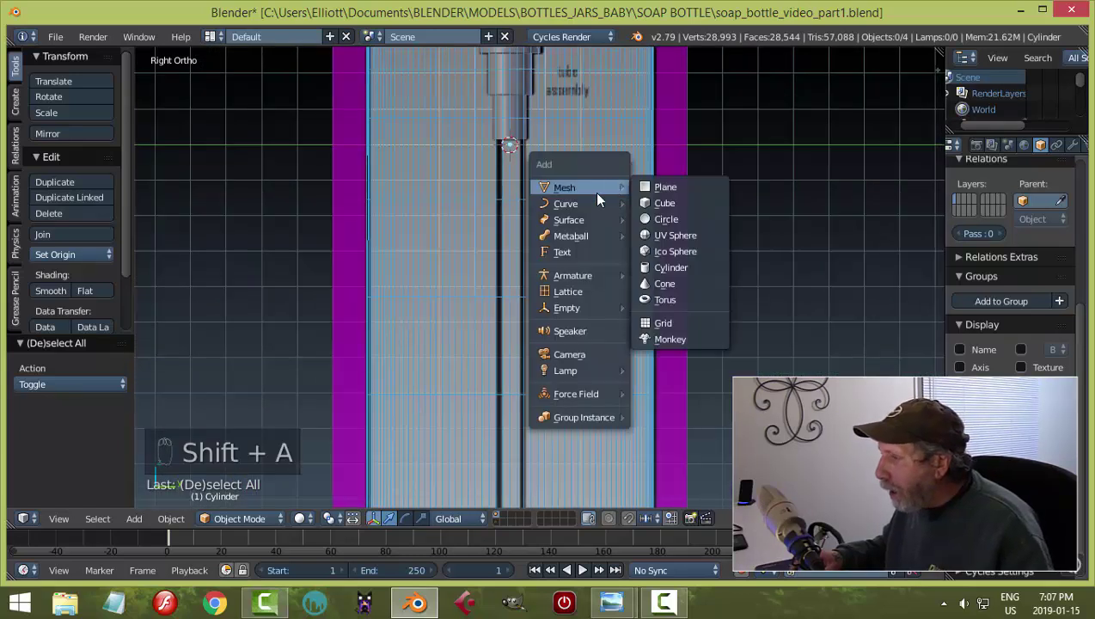
pyautogui.moveTo(580, 203)
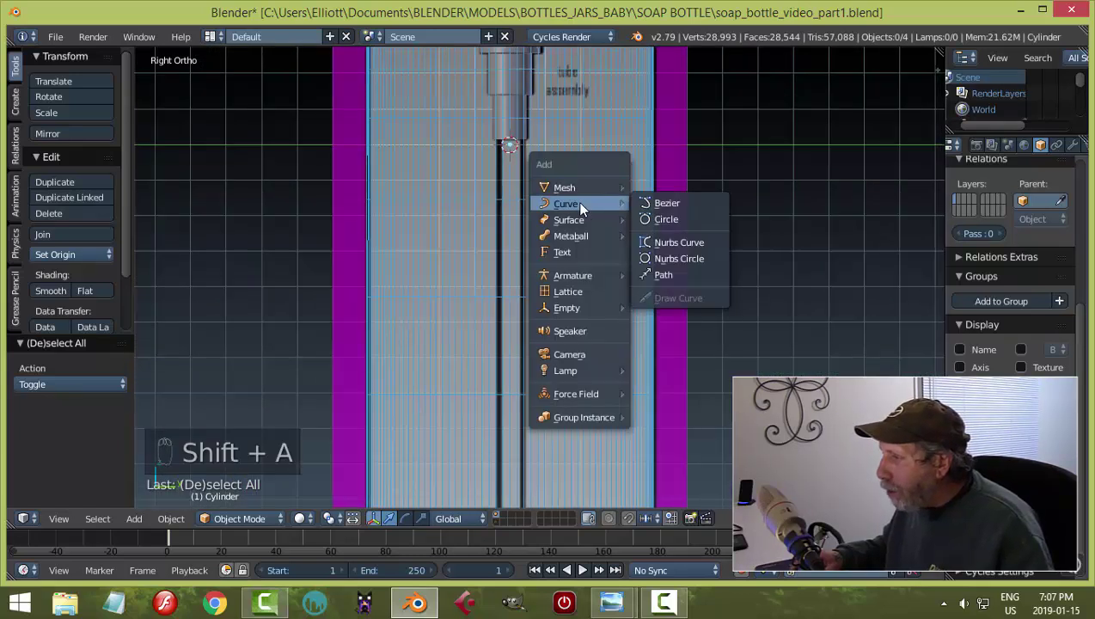
pyautogui.click(654, 275)
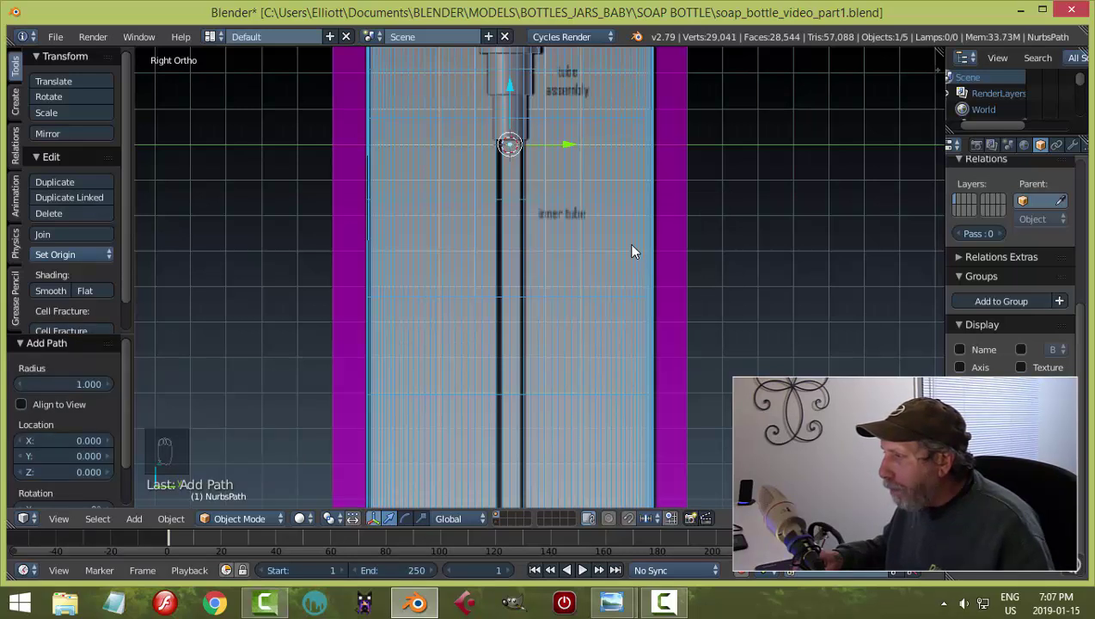
pyautogui.scroll(-3, 637, 245)
pyautogui.moveTo(658, 233); pyautogui.dragTo(522, 255, button='middle')
pyautogui.scroll(4, 533, 250)
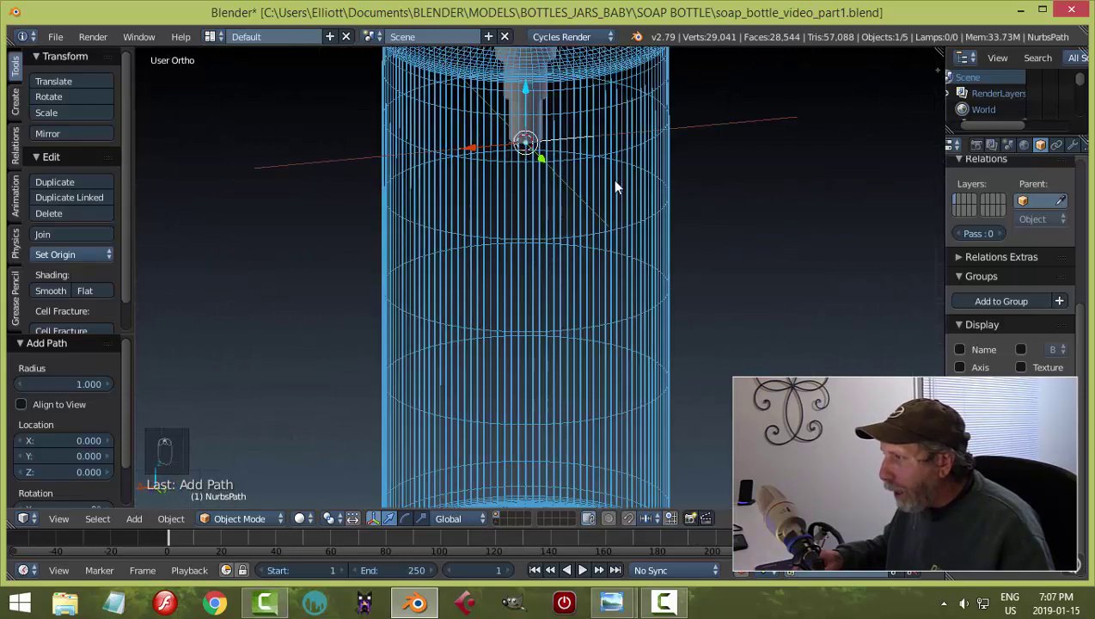
# Rotate the path 90° about the Y axis and move it down about 0.715 along Z below the pump tube.
pyautogui.moveTo(615, 186); pyautogui.dragTo(613, 209, button='middle')
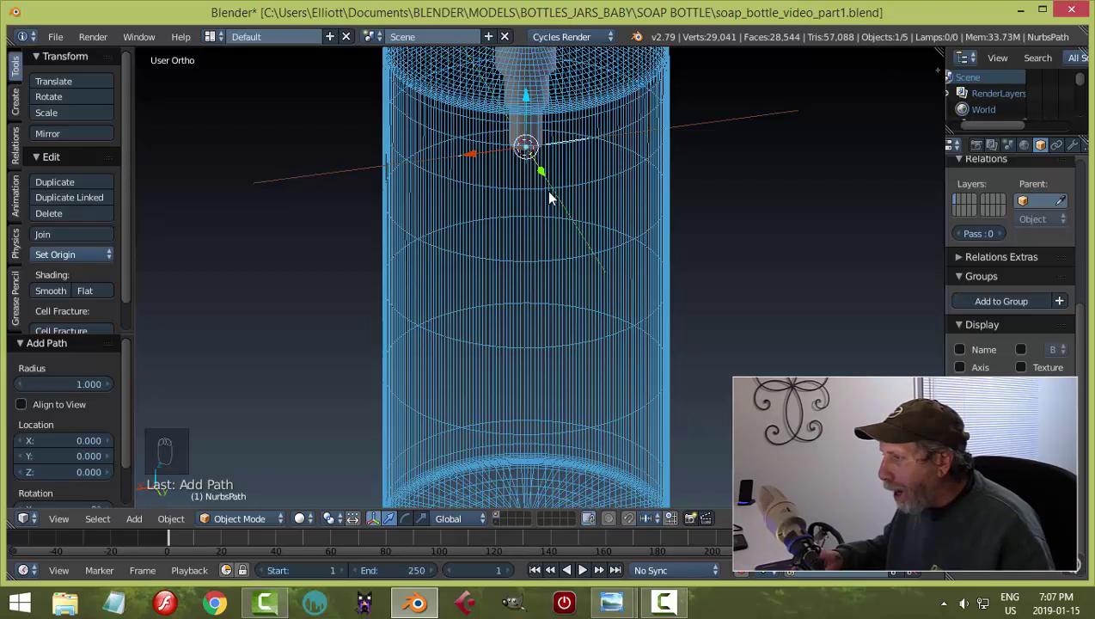
pyautogui.write('r')
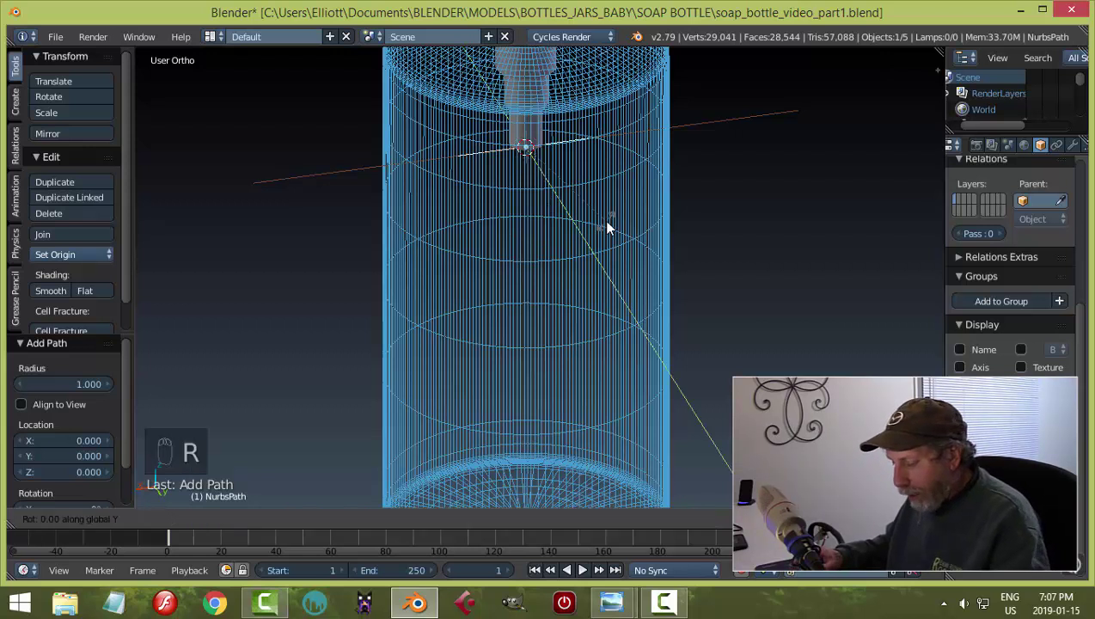
pyautogui.write('y90')
pyautogui.press('Return')
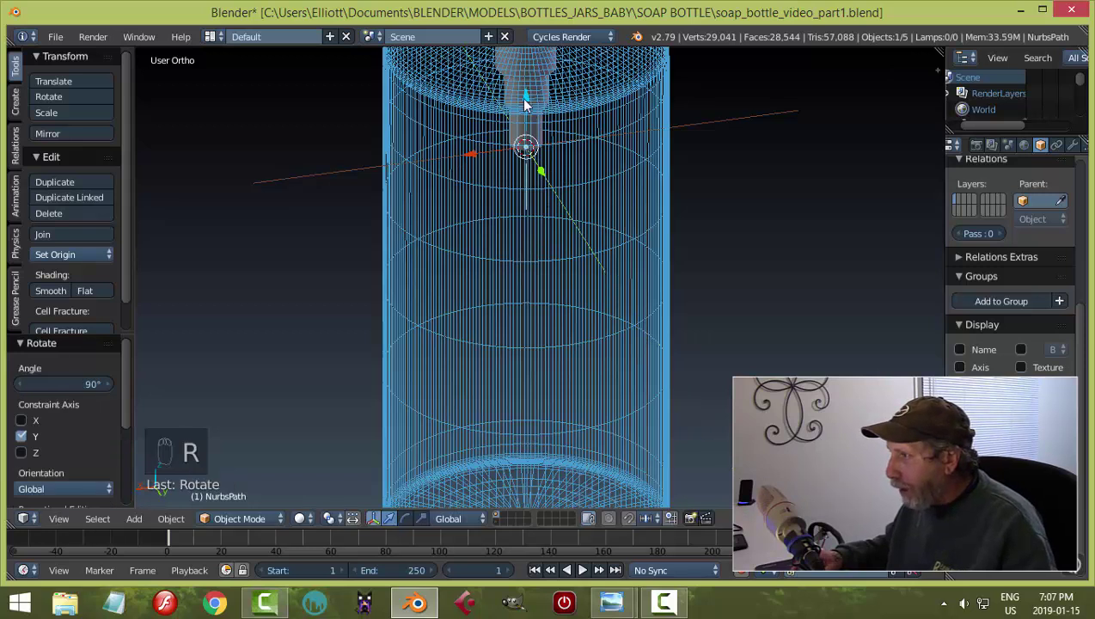
pyautogui.moveTo(521, 121); pyautogui.dragTo(614, 225)
pyautogui.moveTo(615, 225); pyautogui.dragTo(700, 199, button='middle')
pyautogui.press('KP_3')
pyautogui.scroll(4, 695, 194)
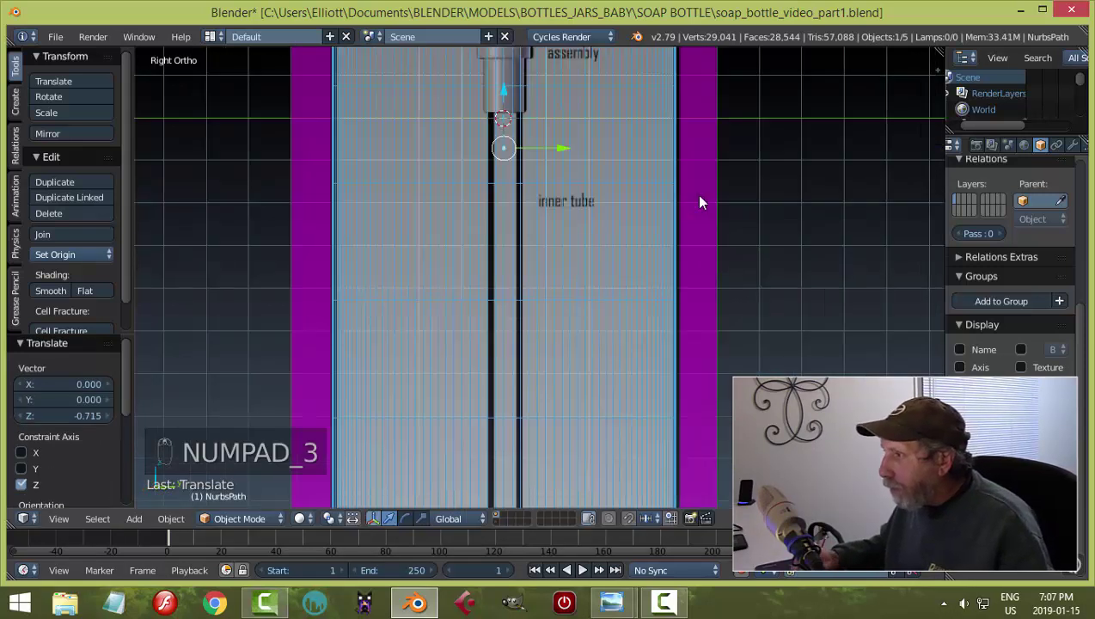
pyautogui.scroll(-4, 659, 186)
# In Edit Mode, move all the path's control points down about 0.93 along Z so its upper end sits just inside the tube assembly.
pyautogui.press('Tab')
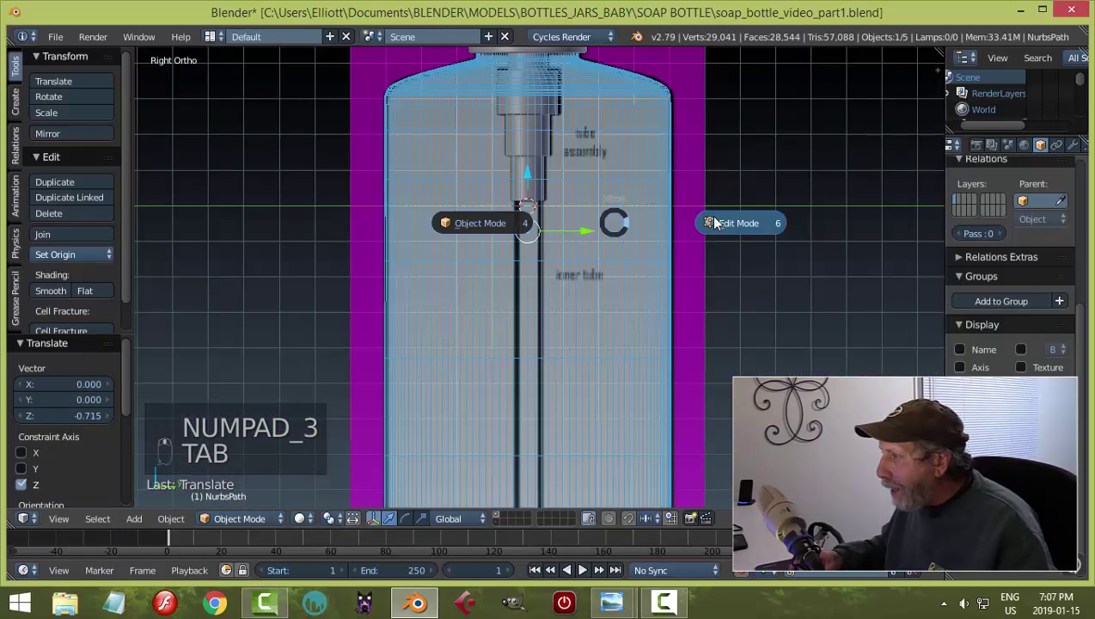
pyautogui.scroll(3, 619, 242)
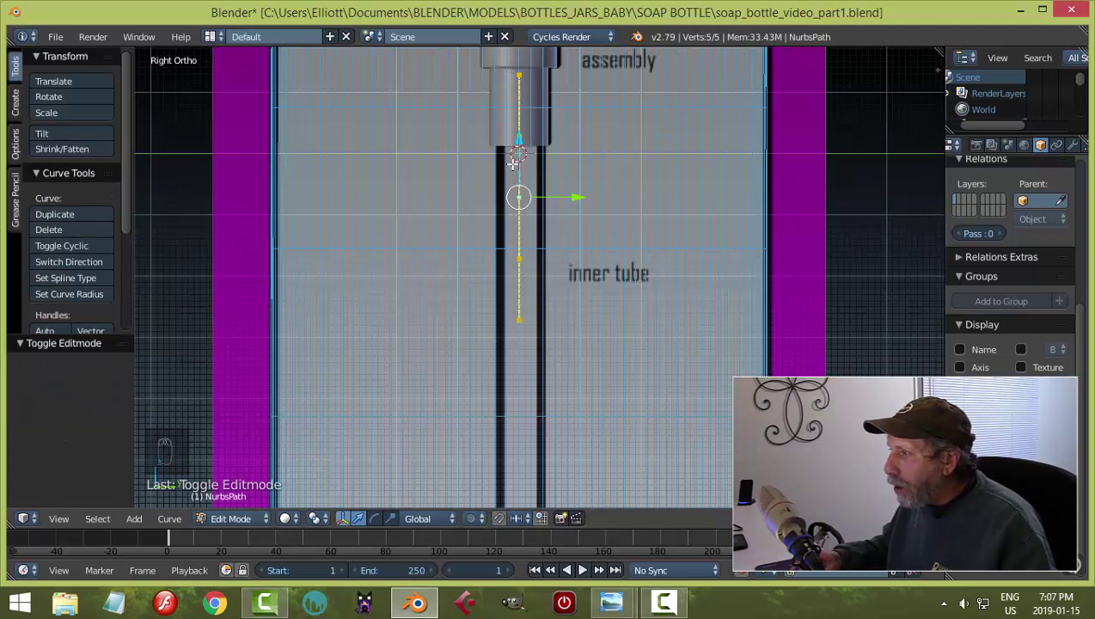
pyautogui.press('a')
pyautogui.press('a')
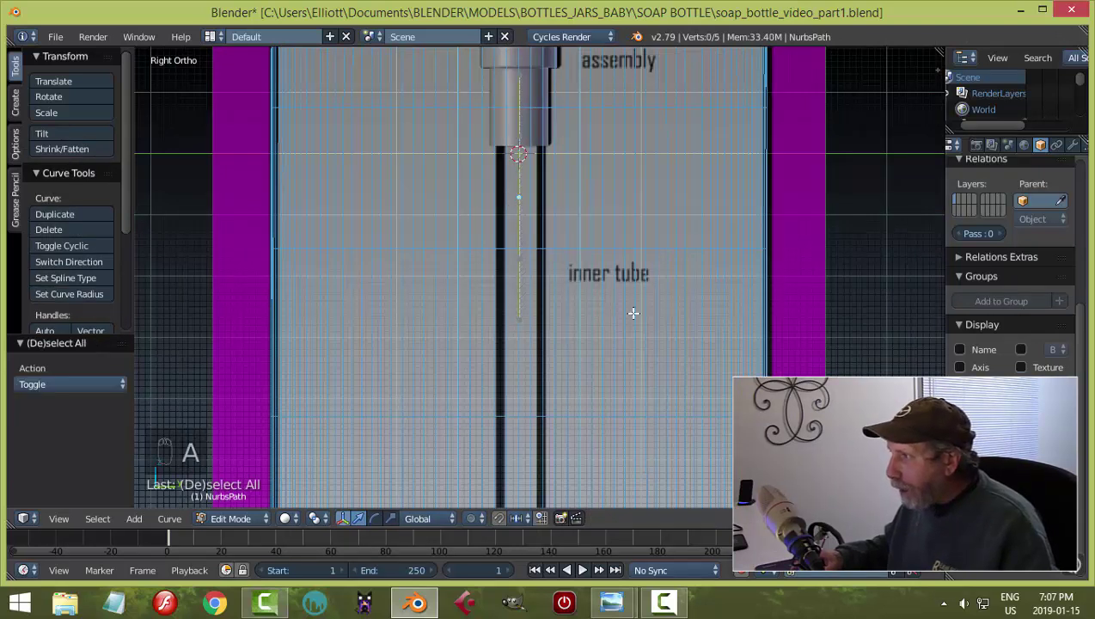
pyautogui.press('g')
pyautogui.press('z')
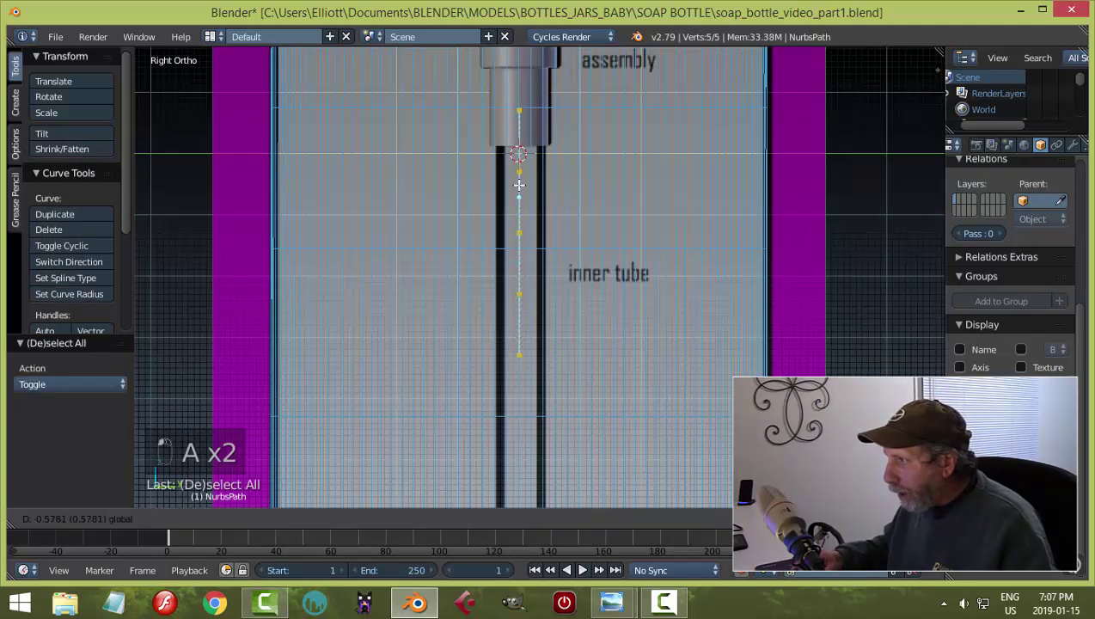
pyautogui.click(519, 203)
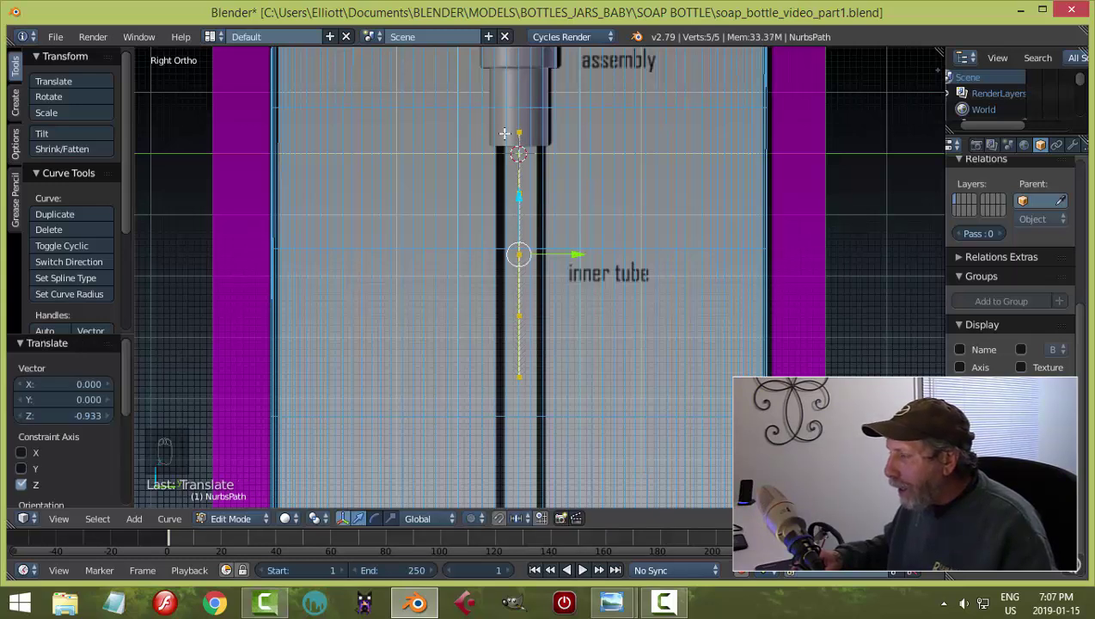
pyautogui.scroll(-4, 627, 286)
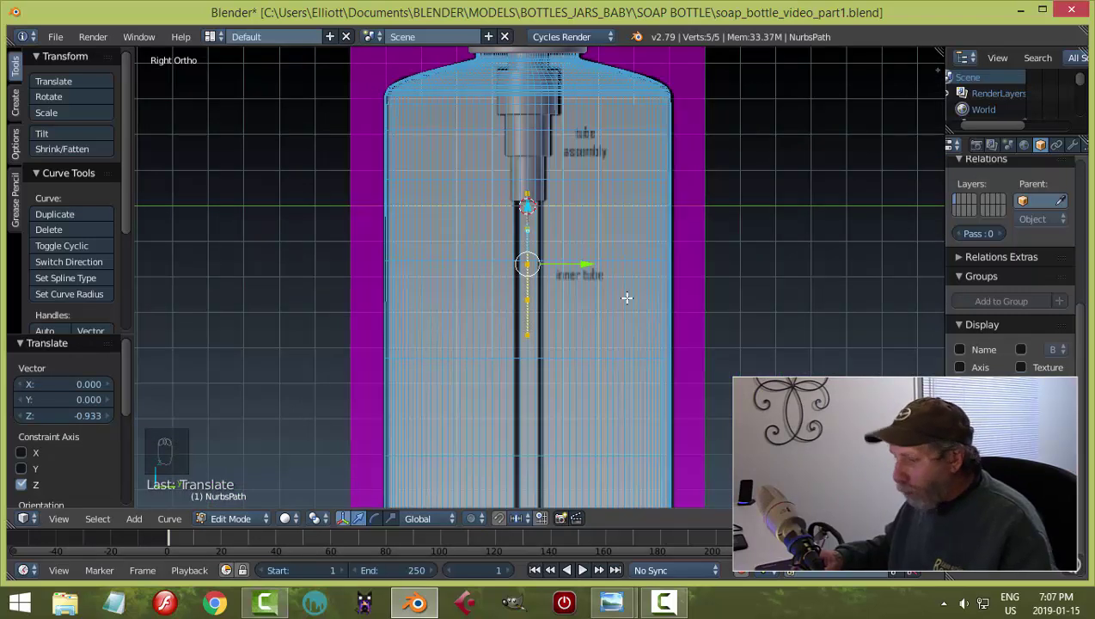
# Return to Object Mode, hide the wireframe bottle body and select the path.
pyautogui.press('Tab')
pyautogui.click(534, 298)
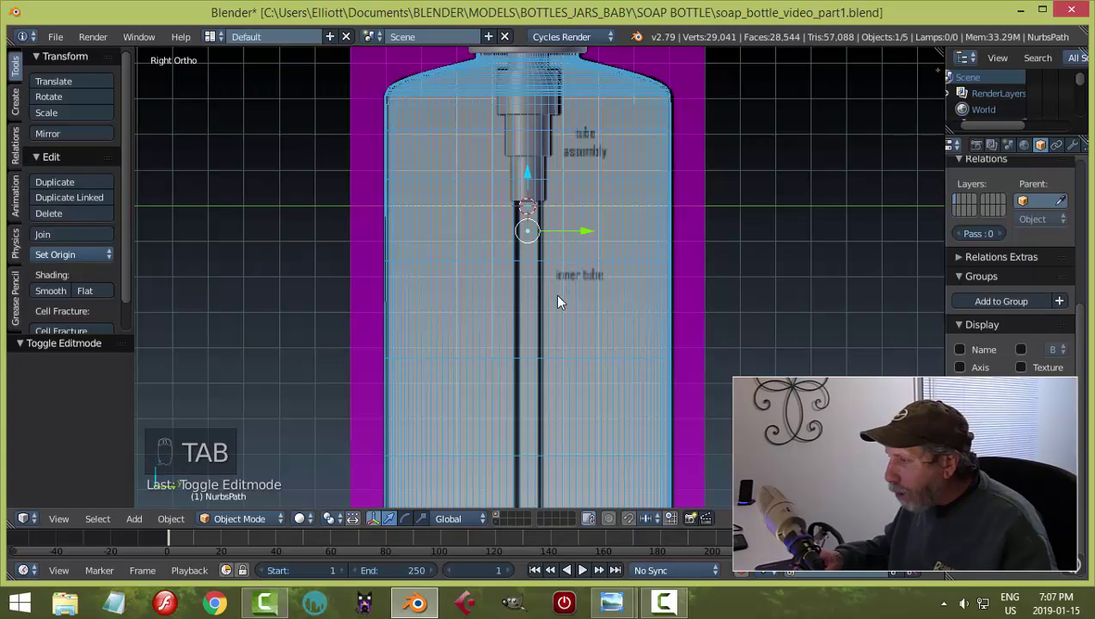
pyautogui.scroll(5, 557, 298)
pyautogui.scroll(-4, 619, 237)
pyautogui.click(619, 239)
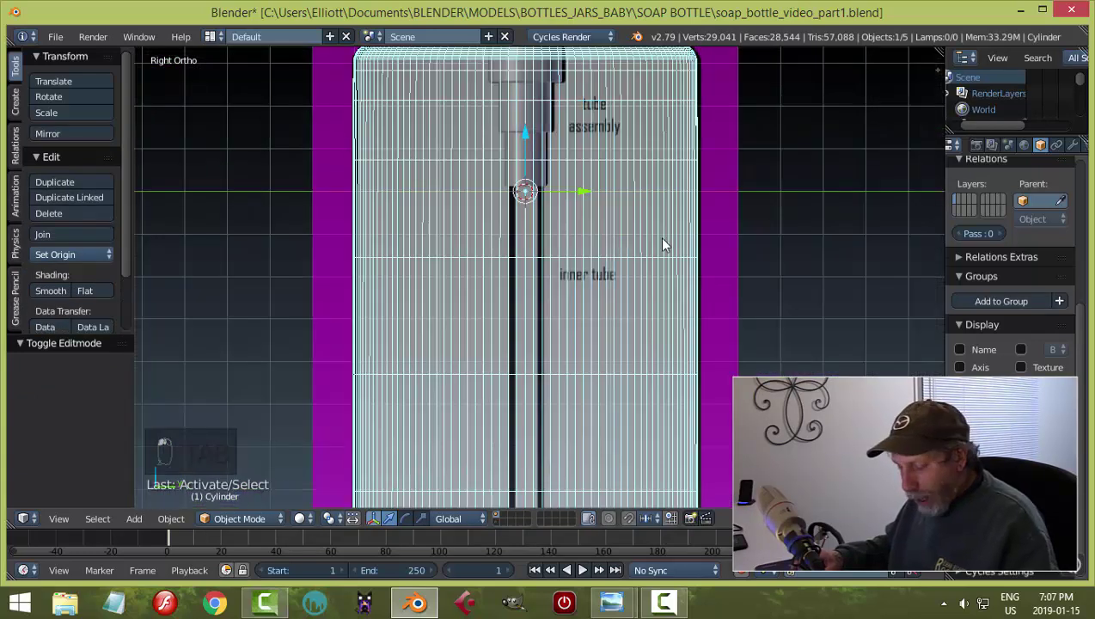
pyautogui.press('h')
pyautogui.click(525, 280)
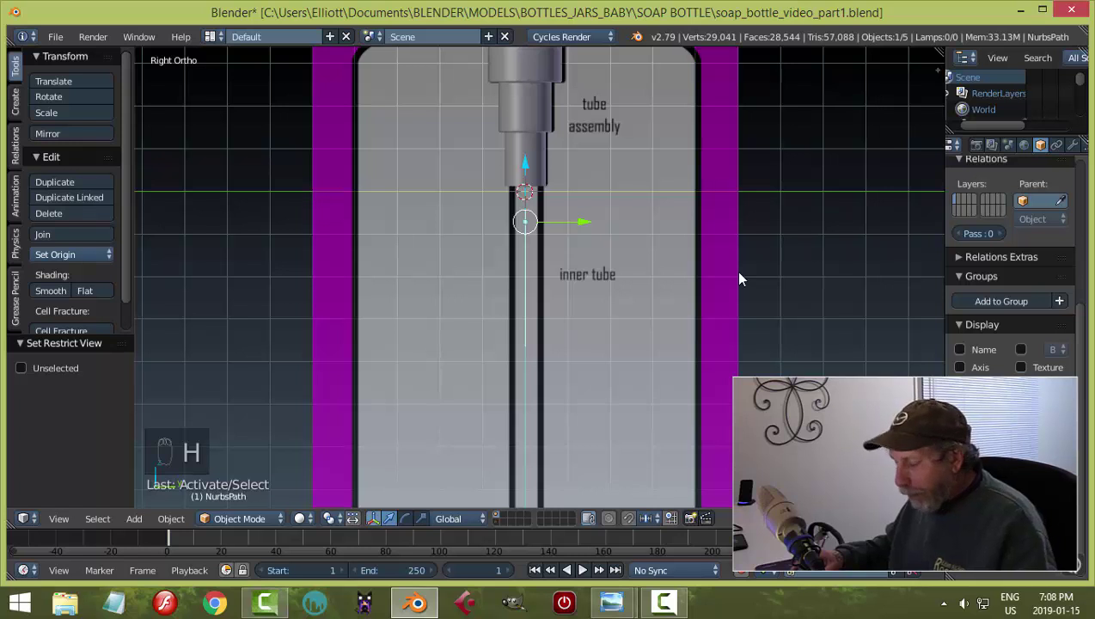
# Hide the soap bottle reference image in the right view's background.
pyautogui.press('n')
pyautogui.scroll(3, 892, 134)
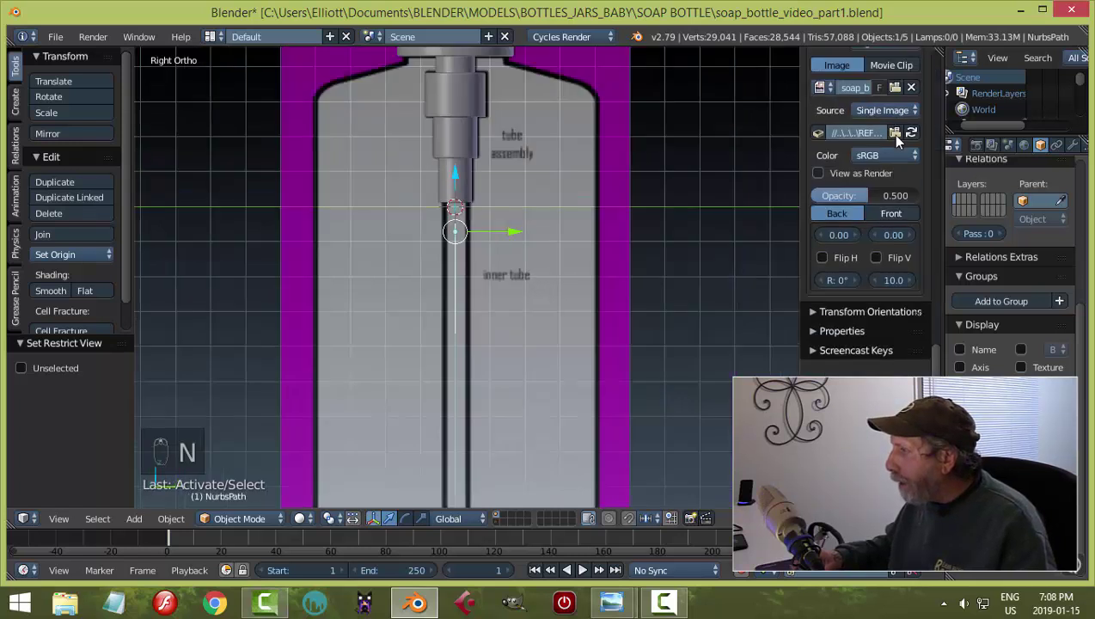
pyautogui.click(895, 83)
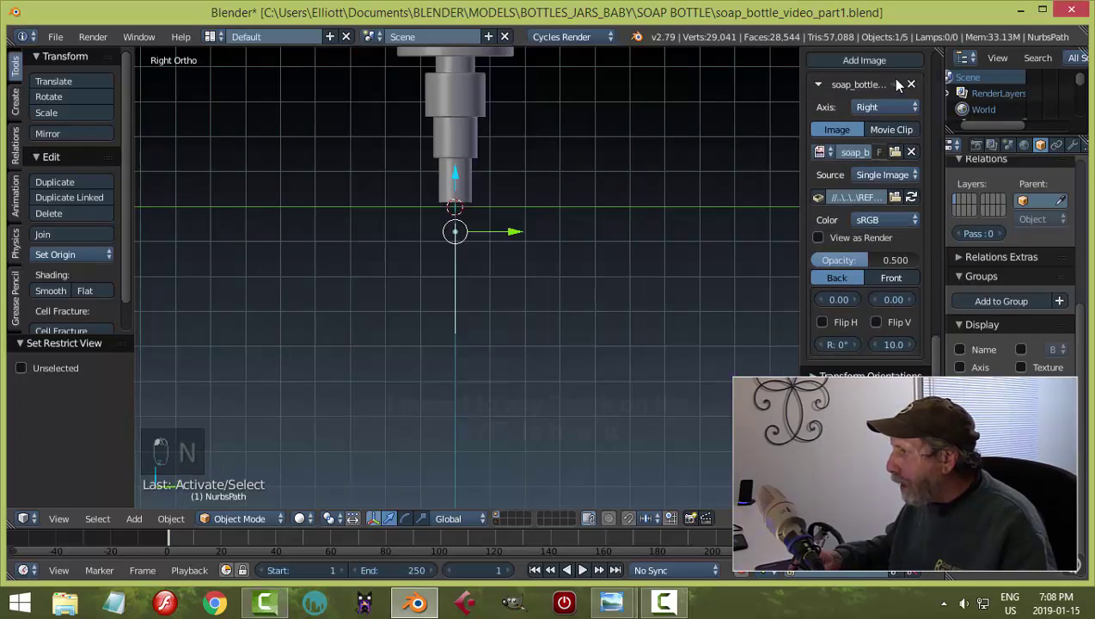
pyautogui.press('n')
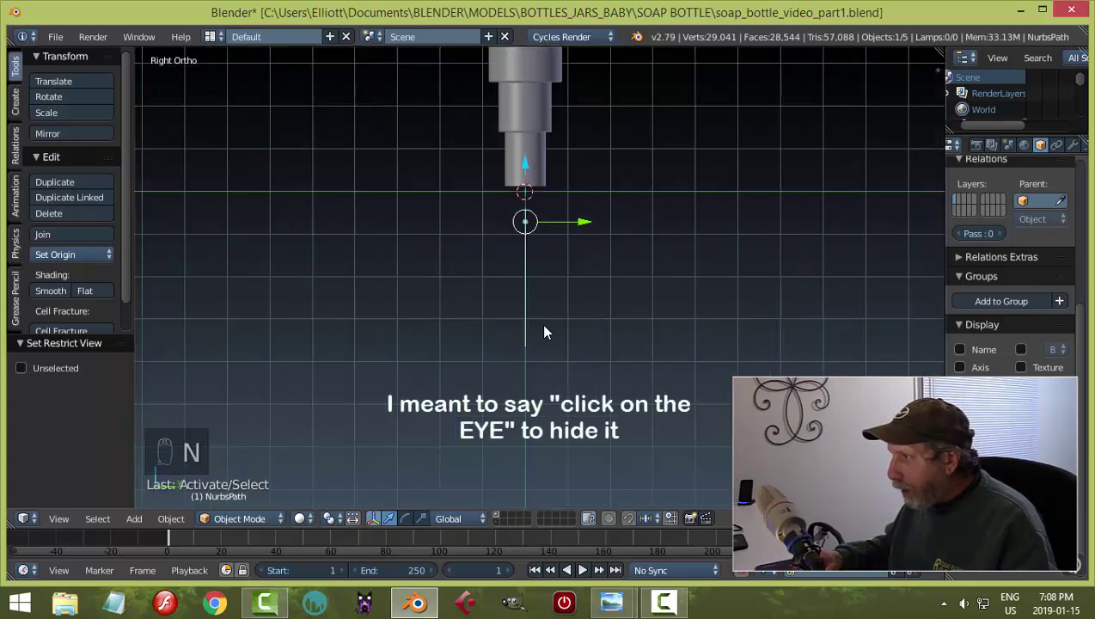
# Select the path below the pump tube and set its curve fill mode to Full.
pyautogui.scroll(4, 619, 315)
pyautogui.press('a')
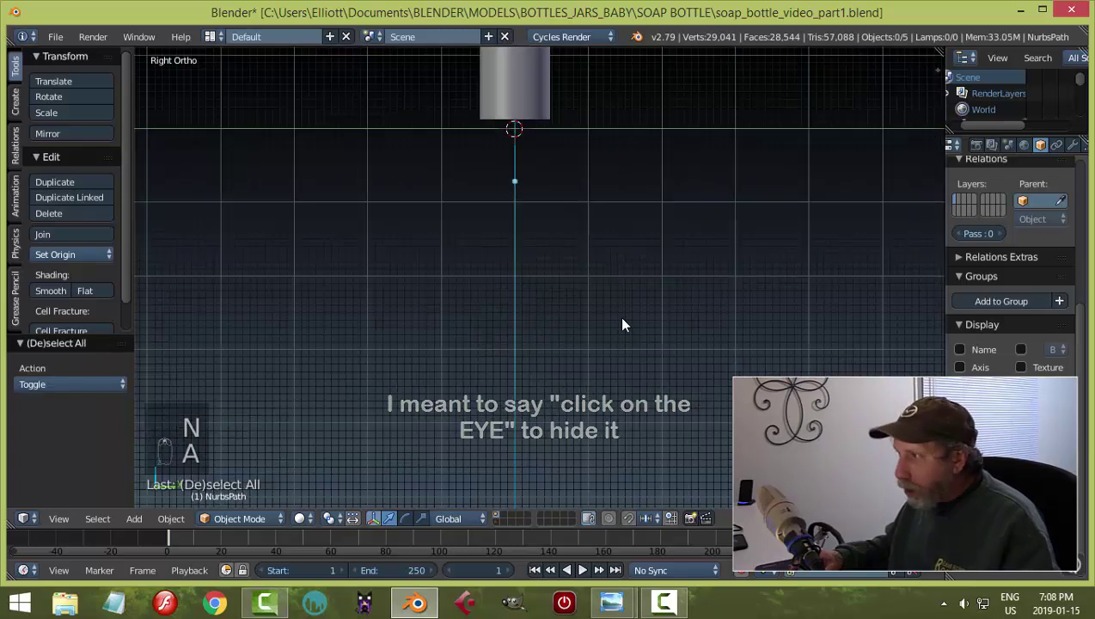
pyautogui.rightClick(518, 227)
pyautogui.moveTo(680, 266); pyautogui.dragTo(675, 294, button='middle')
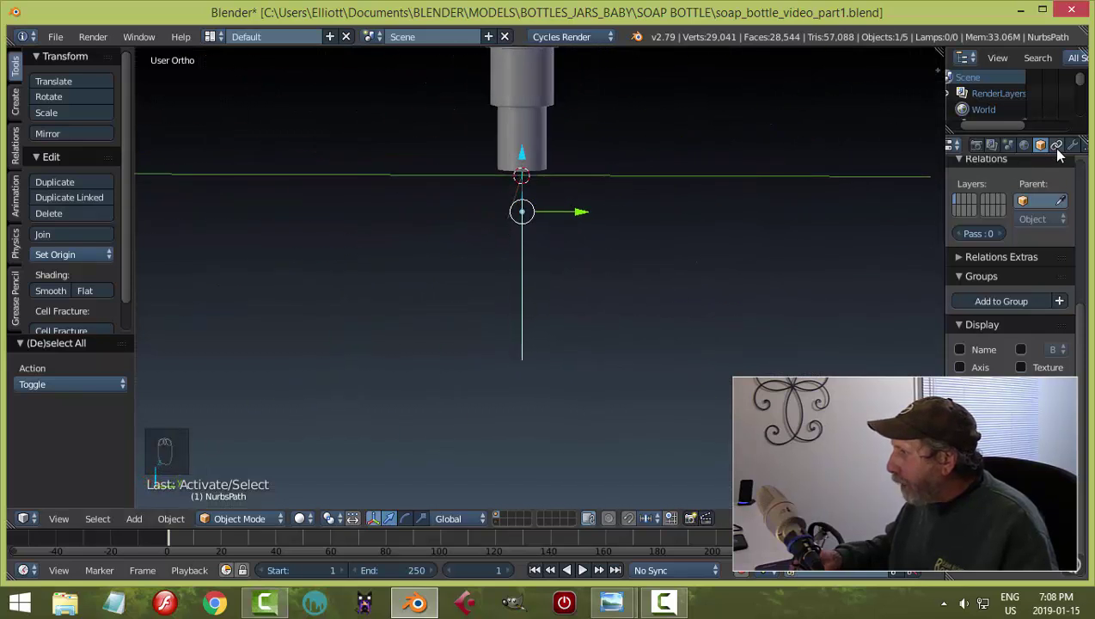
pyautogui.hscroll(3, 1058, 153)
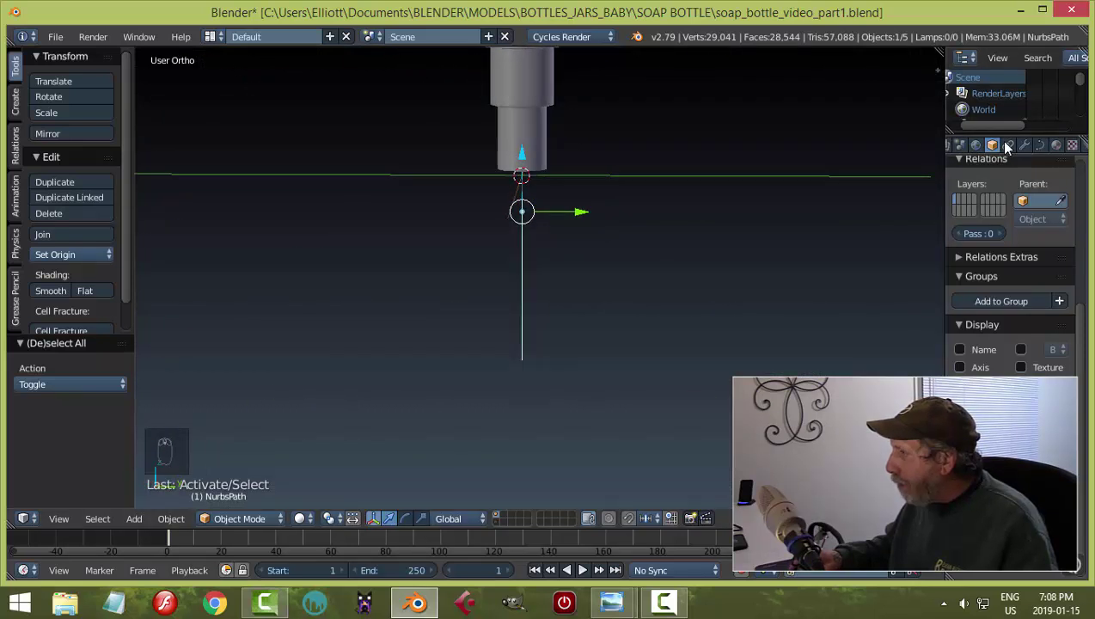
pyautogui.hscroll(2, 990, 145)
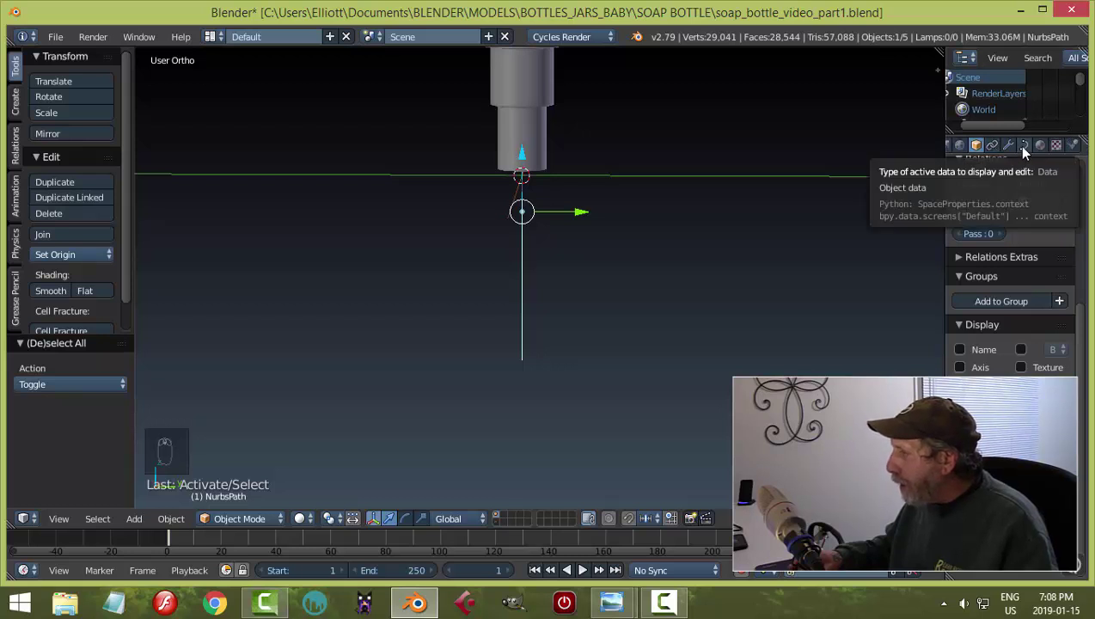
pyautogui.click(1024, 146)
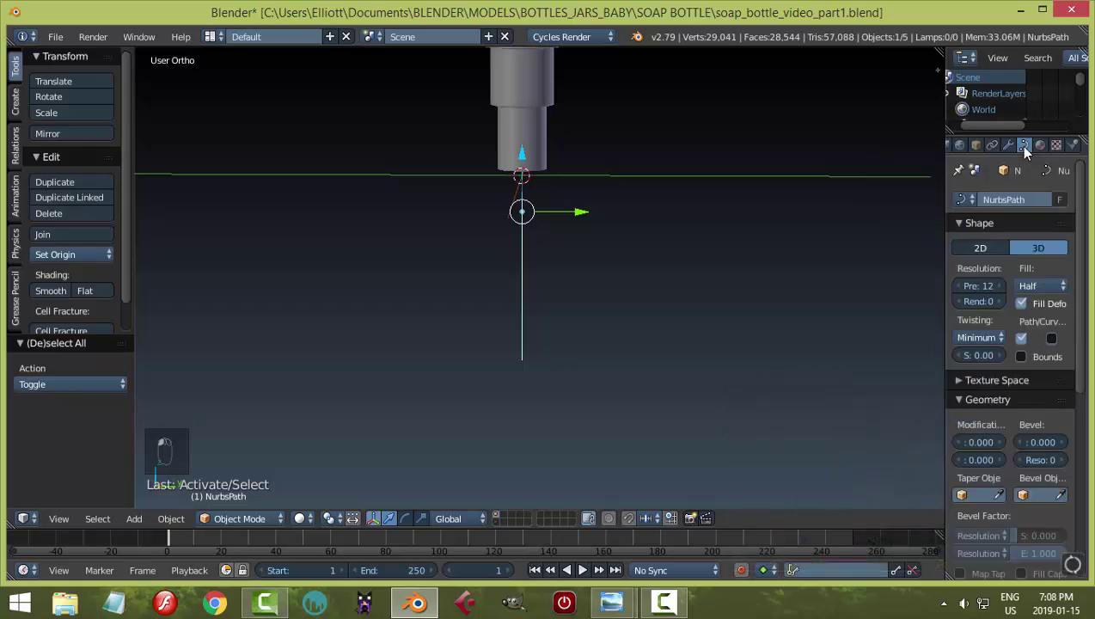
pyautogui.click(1030, 287)
pyautogui.click(1024, 268)
# Turn the path into a round tube with a bevel depth of about 0.355 and a bevel resolution of 3.
pyautogui.scroll(-5, 1081, 378)
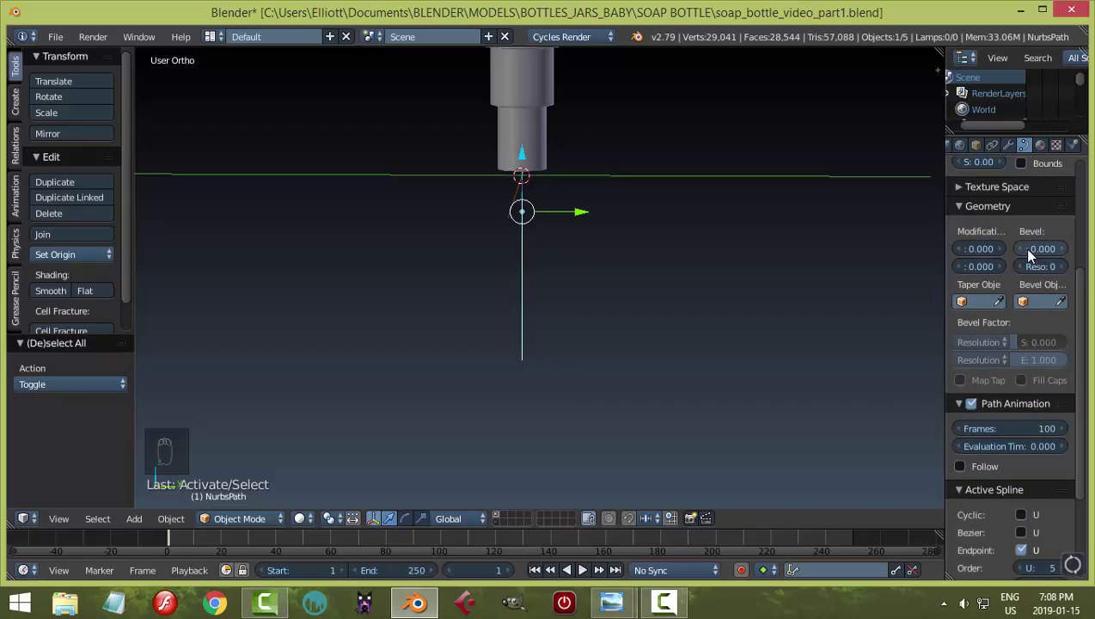
pyautogui.moveTo(1032, 251); pyautogui.dragTo(1094, 251)
pyautogui.moveTo(536, 227); pyautogui.dragTo(595, 146, button='middle')
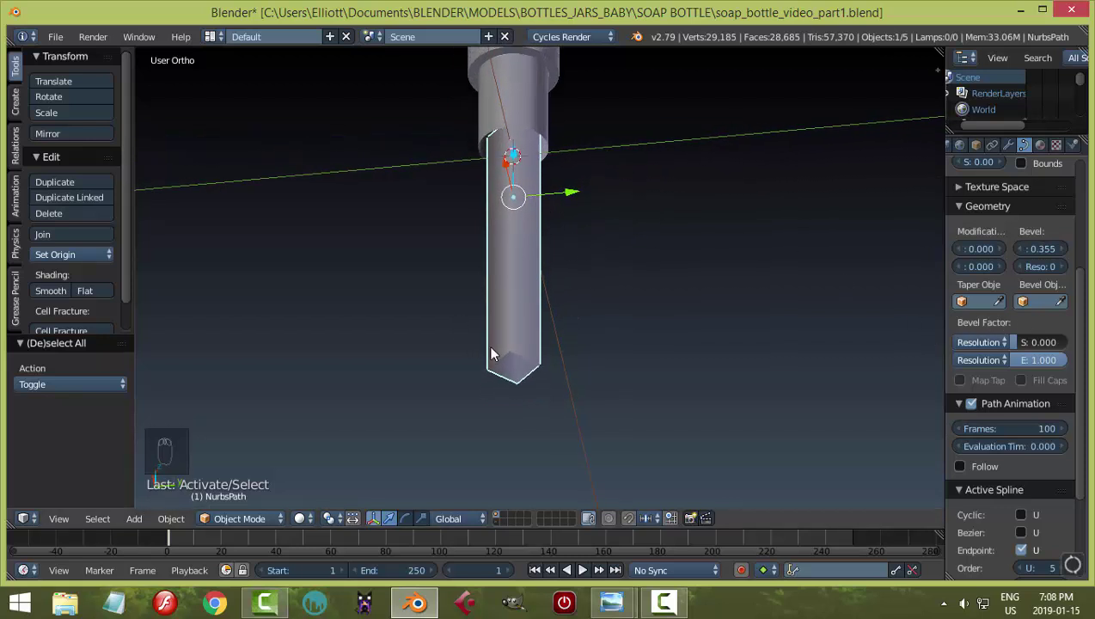
pyautogui.click(1063, 267)
pyautogui.click(1063, 267)
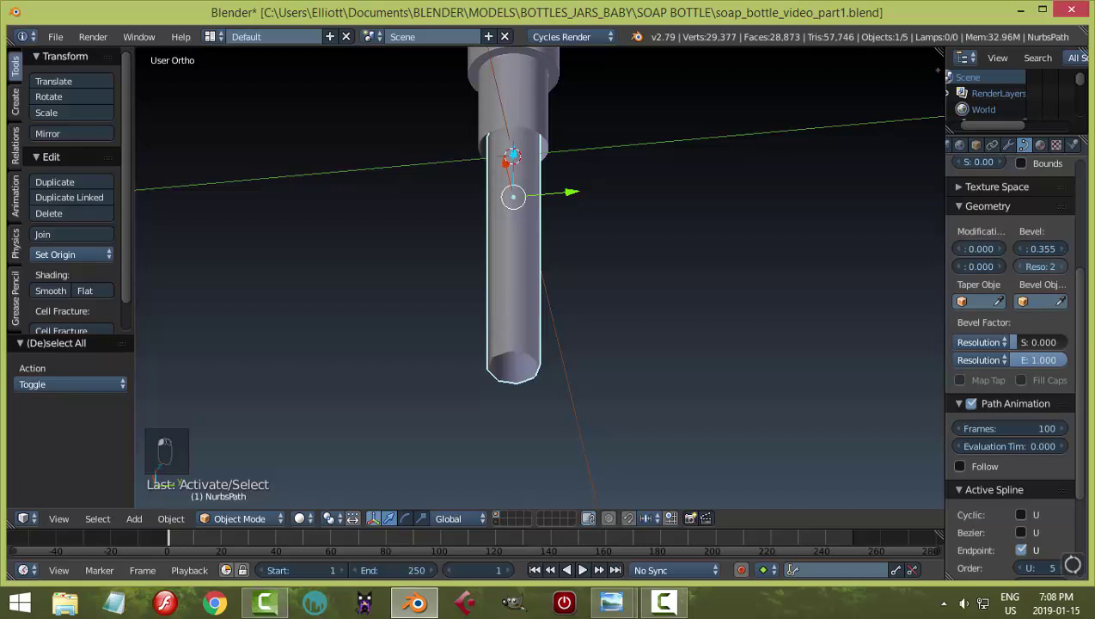
pyautogui.click(1063, 266)
pyautogui.moveTo(660, 280); pyautogui.dragTo(606, 262, button='middle')
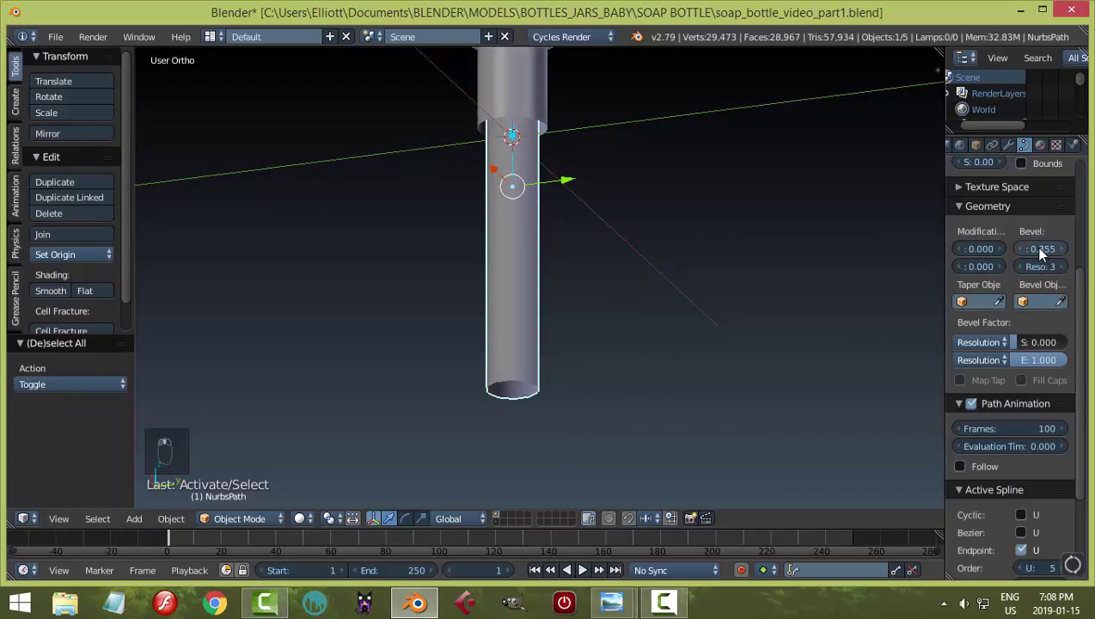
# Set the inner tube's bevel depth to 0.330 so it fits inside the lowest section of the pump tube.
pyautogui.moveTo(1042, 248); pyautogui.dragTo(1049, 249)
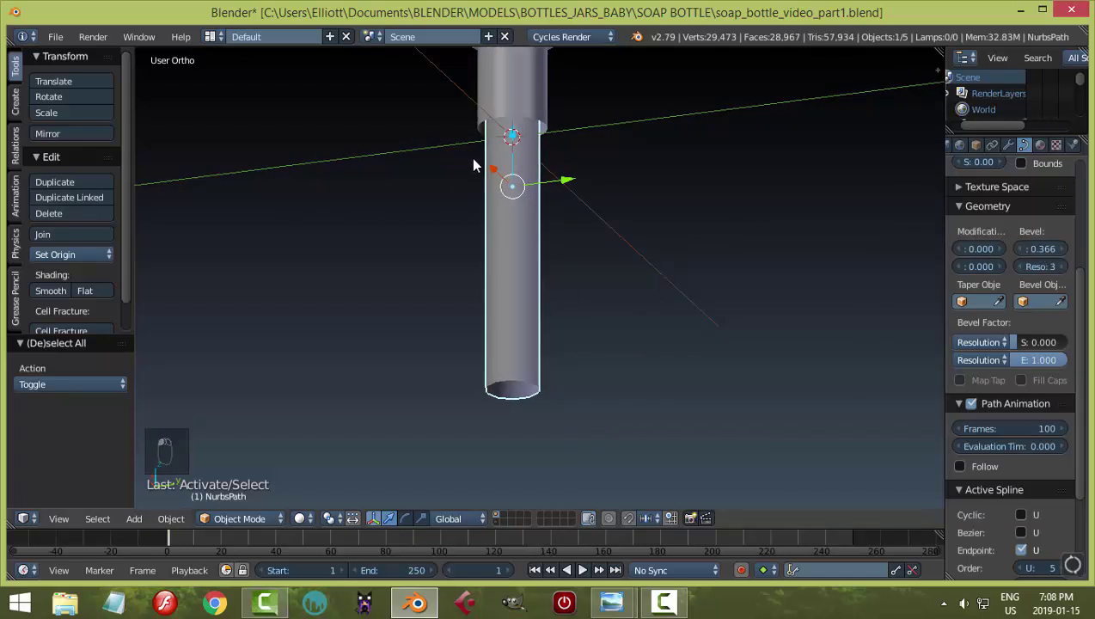
pyautogui.moveTo(580, 173); pyautogui.dragTo(562, 284, button='middle')
pyautogui.press('a')
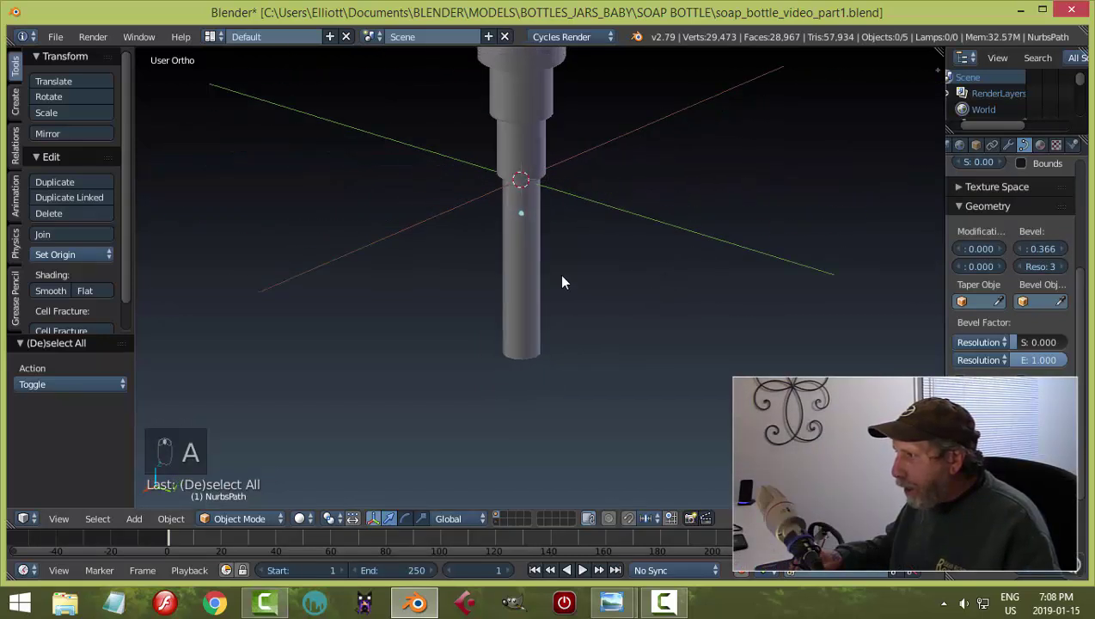
pyautogui.rightClick(540, 284)
pyautogui.moveTo(632, 279); pyautogui.dragTo(695, 221, button='middle')
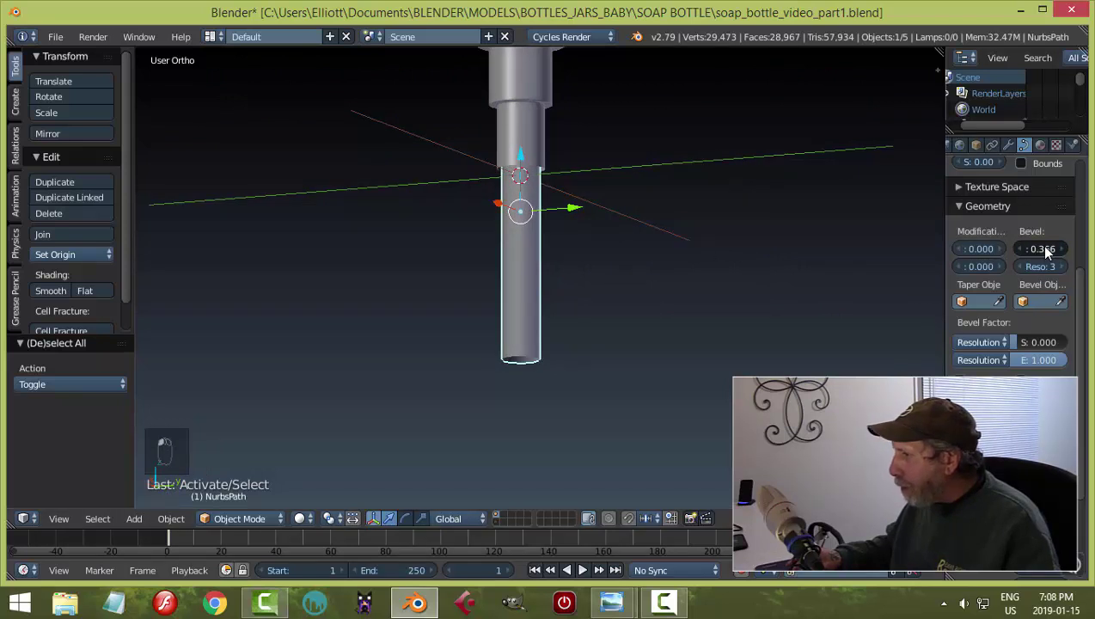
pyautogui.moveTo(1042, 249); pyautogui.dragTo(1029, 249)
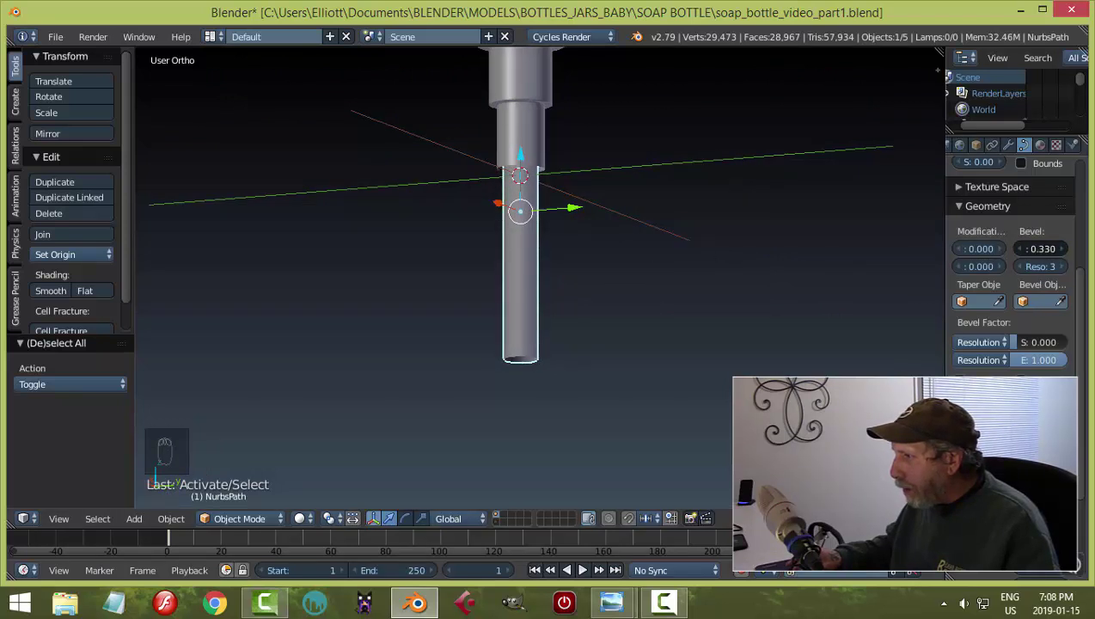
pyautogui.moveTo(642, 189); pyautogui.dragTo(602, 224, button='middle')
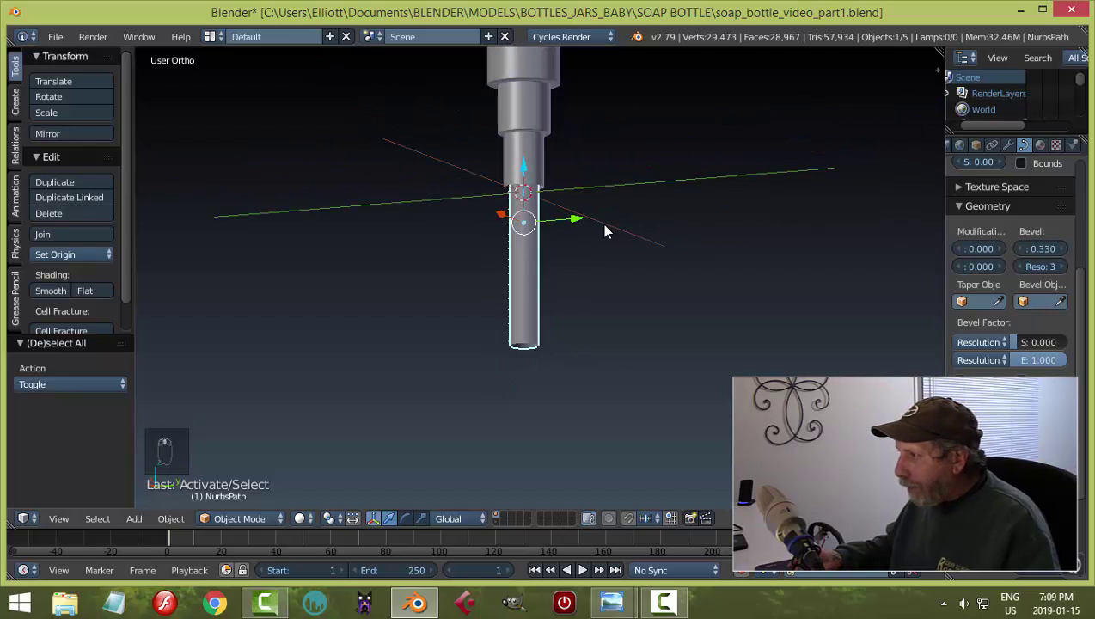
# Lengthen the inner tube by moving its two lowest path control points about 2.289 straight down along Z in the right view.
pyautogui.press('Tab')
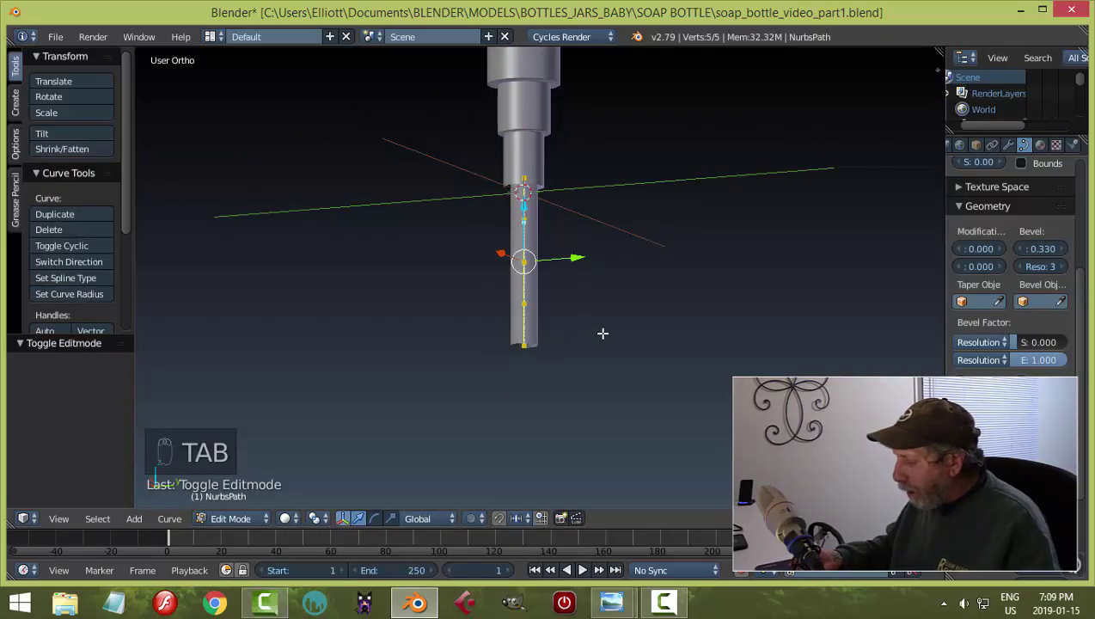
pyautogui.press('KP_3')
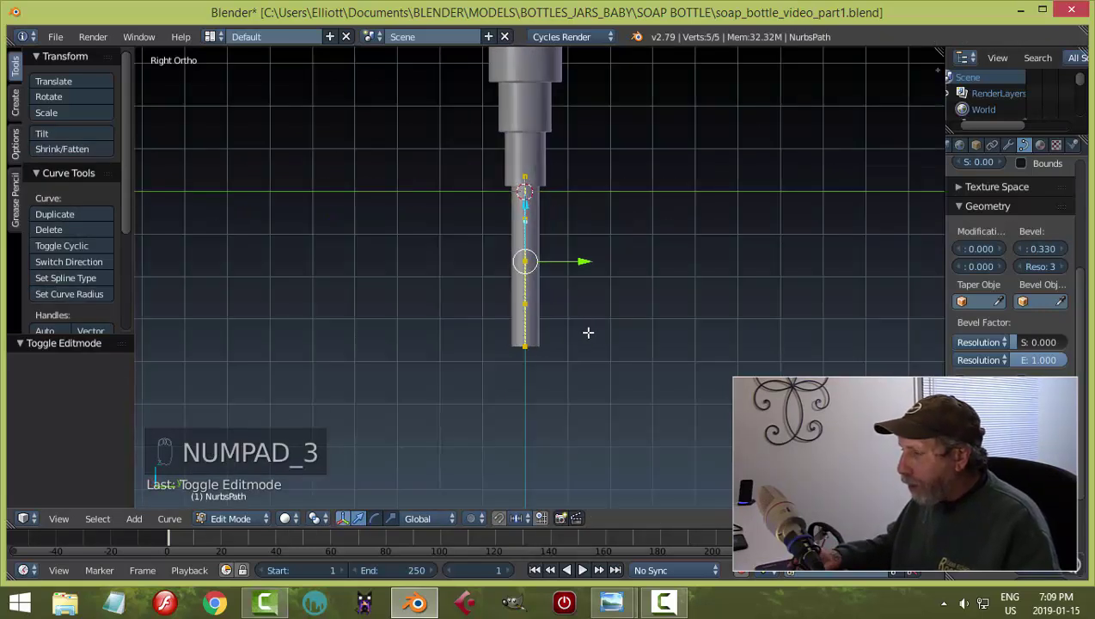
pyautogui.press('a')
pyautogui.press('a')
pyautogui.press('b')
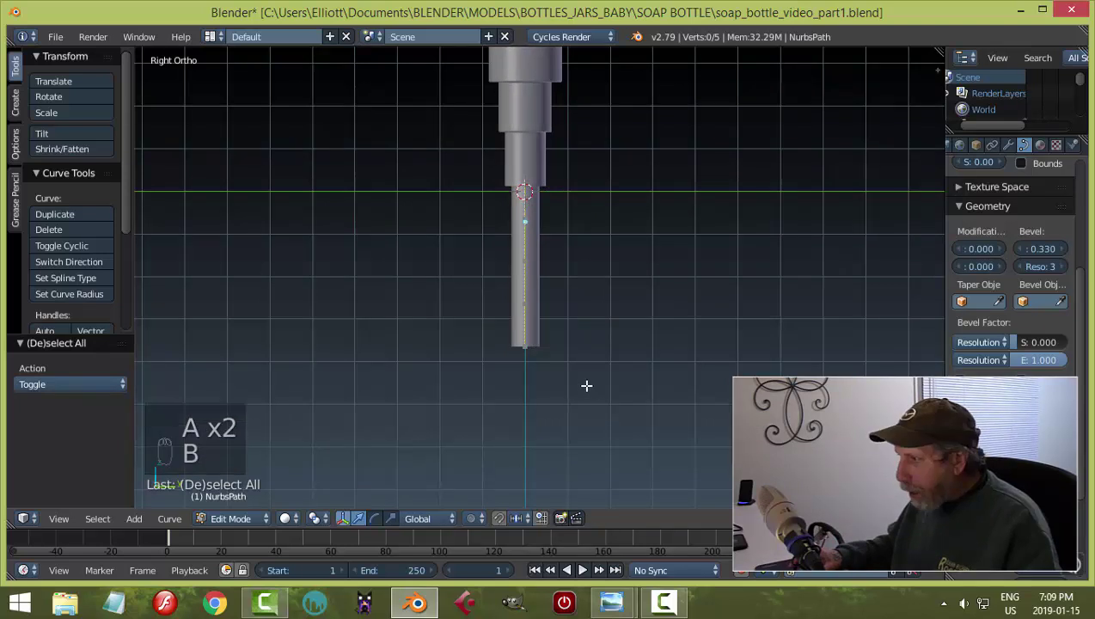
pyautogui.moveTo(598, 391); pyautogui.dragTo(473, 285)
pyautogui.press('a')
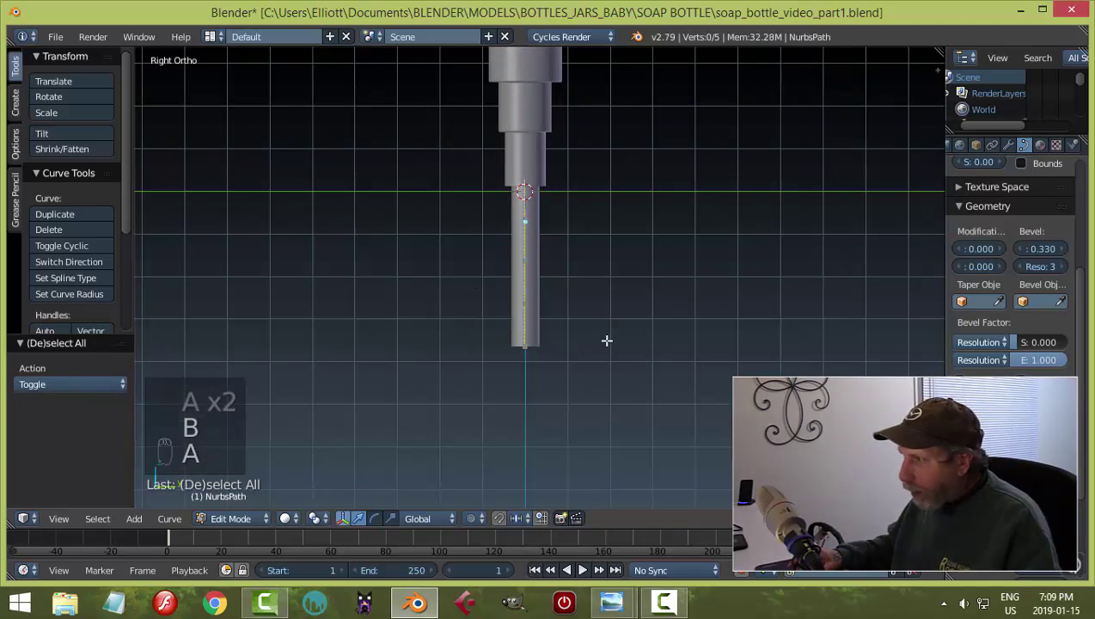
pyautogui.rightClick(524, 302)
pyautogui.keyDown('shift'); pyautogui.rightClick(525, 345); pyautogui.keyUp('shift')
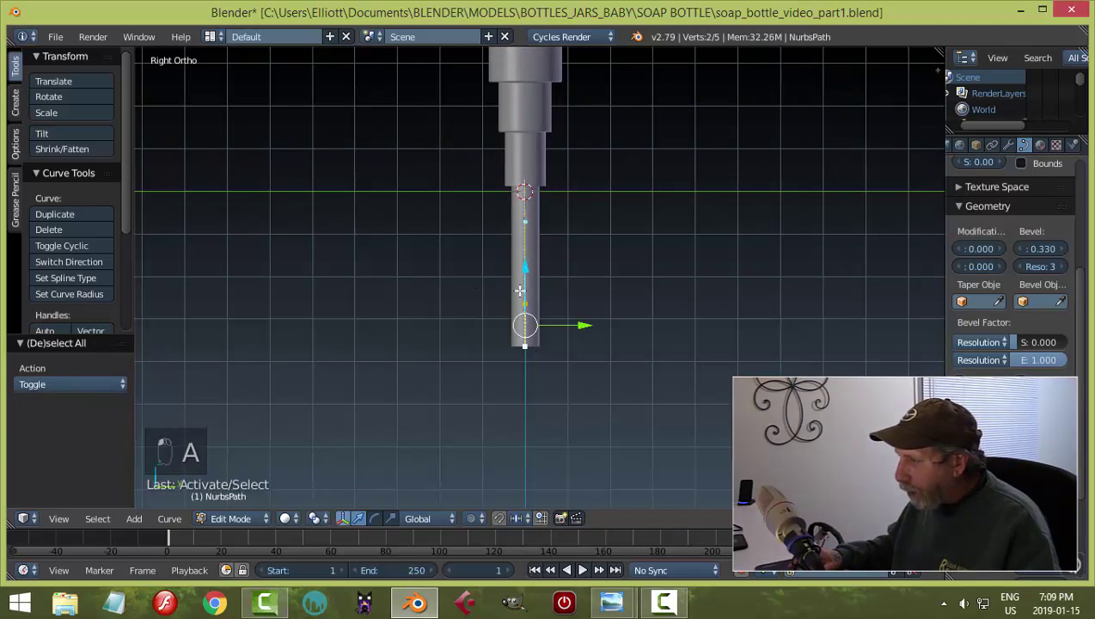
pyautogui.moveTo(527, 270); pyautogui.dragTo(528, 352)
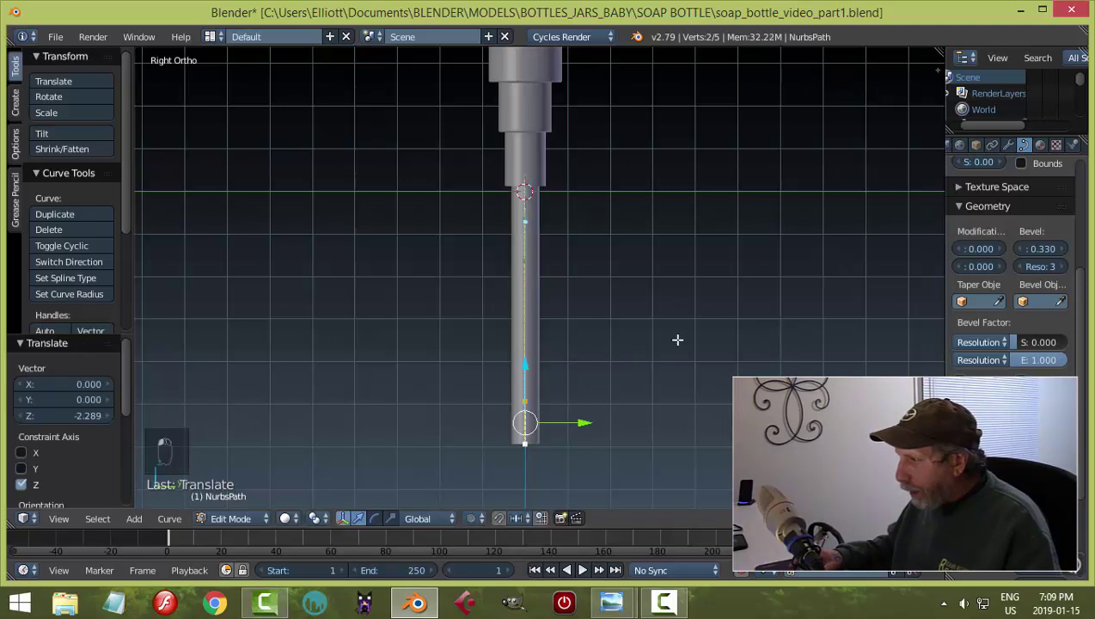
# Try shifting the two lowest control points about 1.66 sideways along Y, and undo the move.
pyautogui.scroll(-1, 674, 339)
pyautogui.scroll(-1, 675, 339)
pyautogui.moveTo(588, 380); pyautogui.dragTo(623, 386)
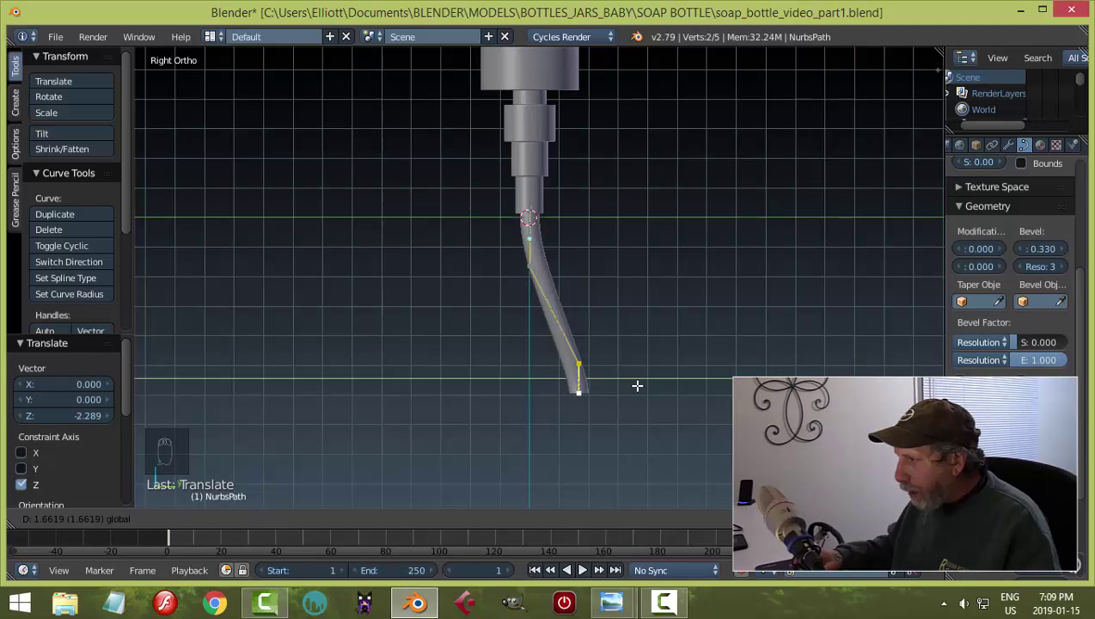
pyautogui.click(636, 386)
pyautogui.hotkey('ctrl', 'z')
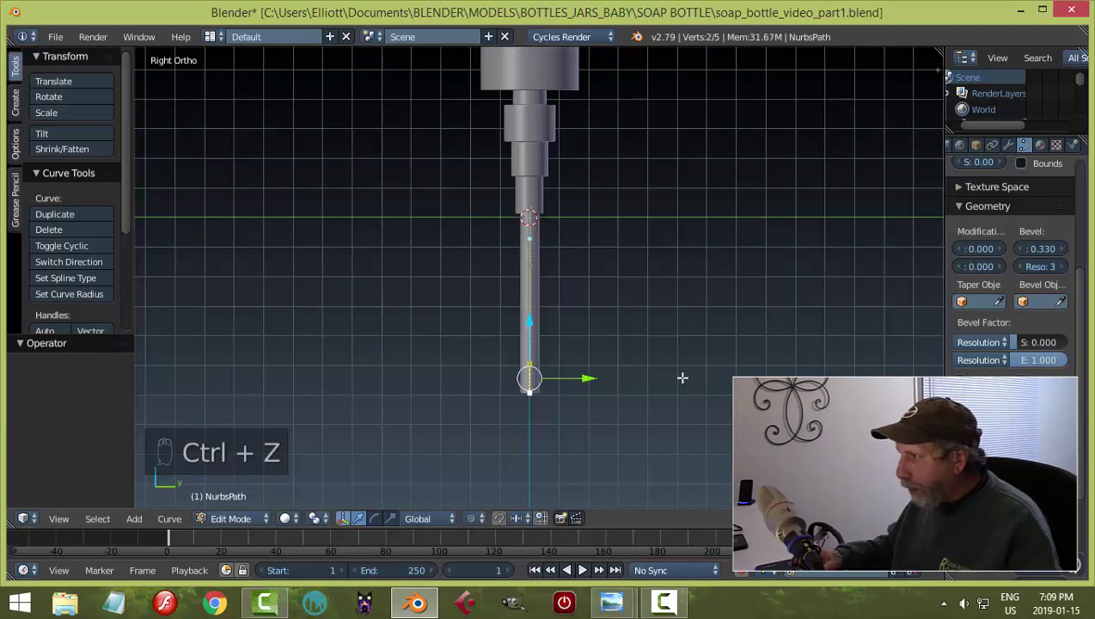
# Deselect the path's control points, return to Object Mode and unhide the bottle around the tube.
pyautogui.press('a')
pyautogui.press('Tab')
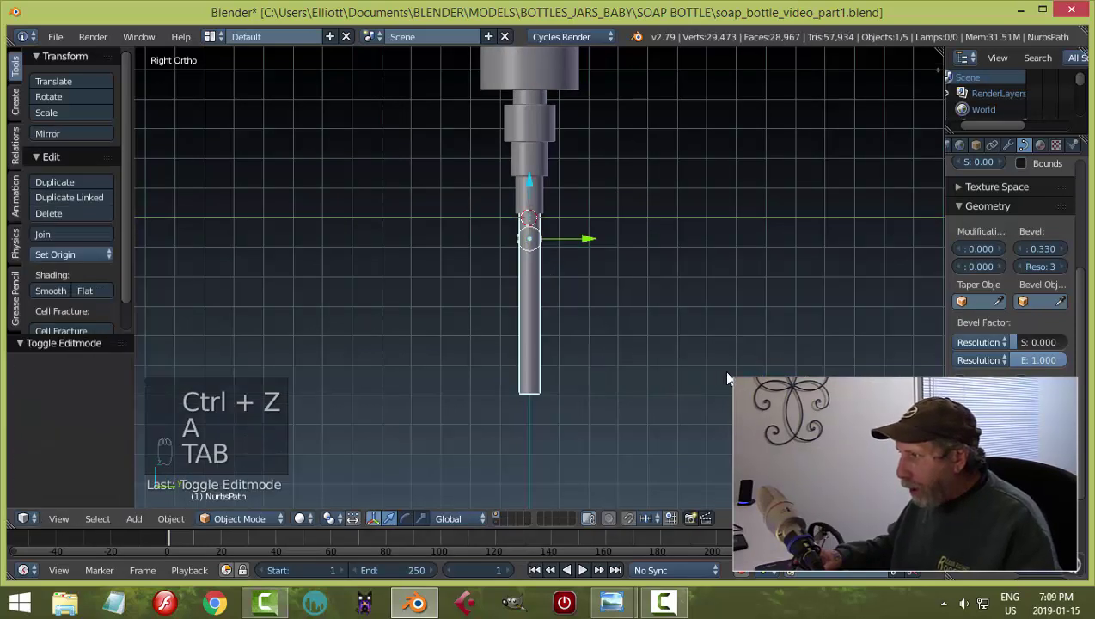
pyautogui.hotkey('alt', 'h')
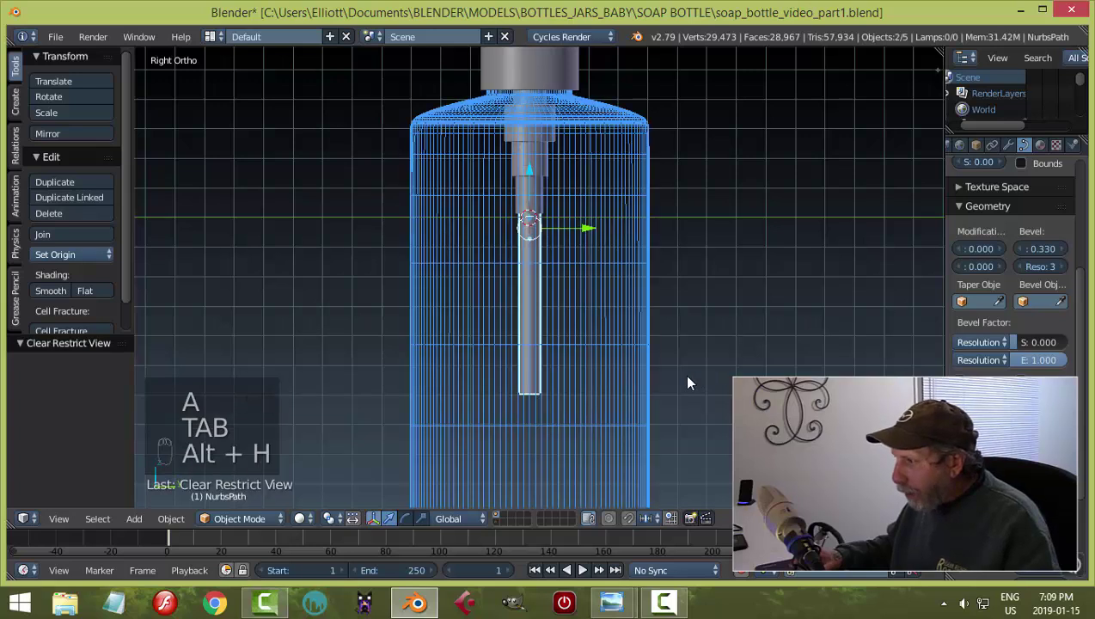
# Extend the inner tube toward the bottle's base by moving its two lowest control points about 4.336 down along Z.
pyautogui.press('Tab')
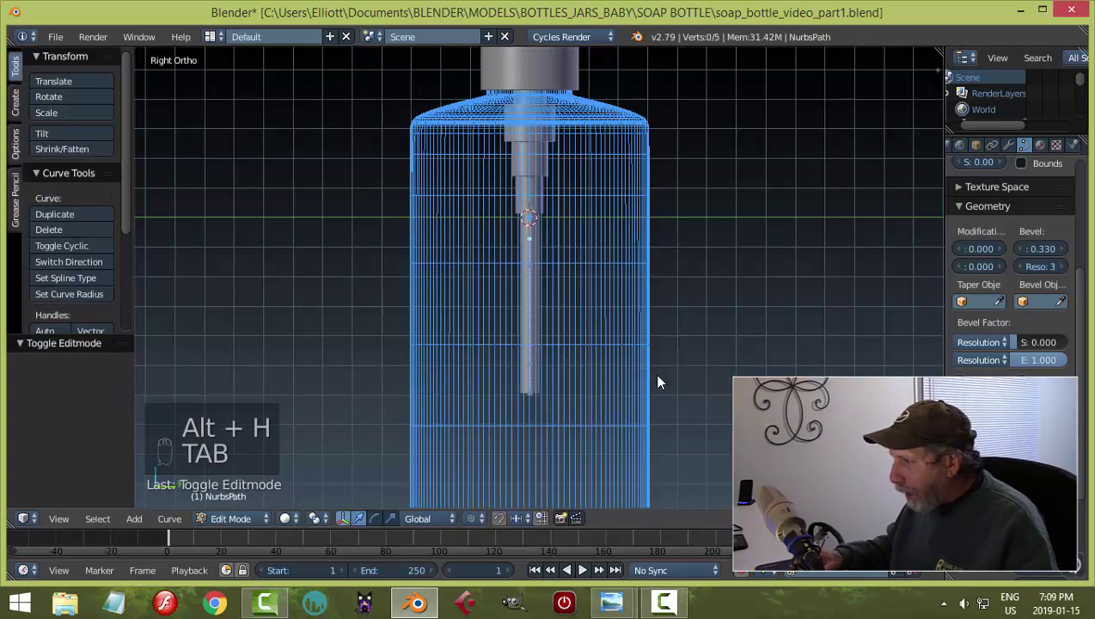
pyautogui.scroll(-3, 659, 382)
pyautogui.scroll(5, 655, 371)
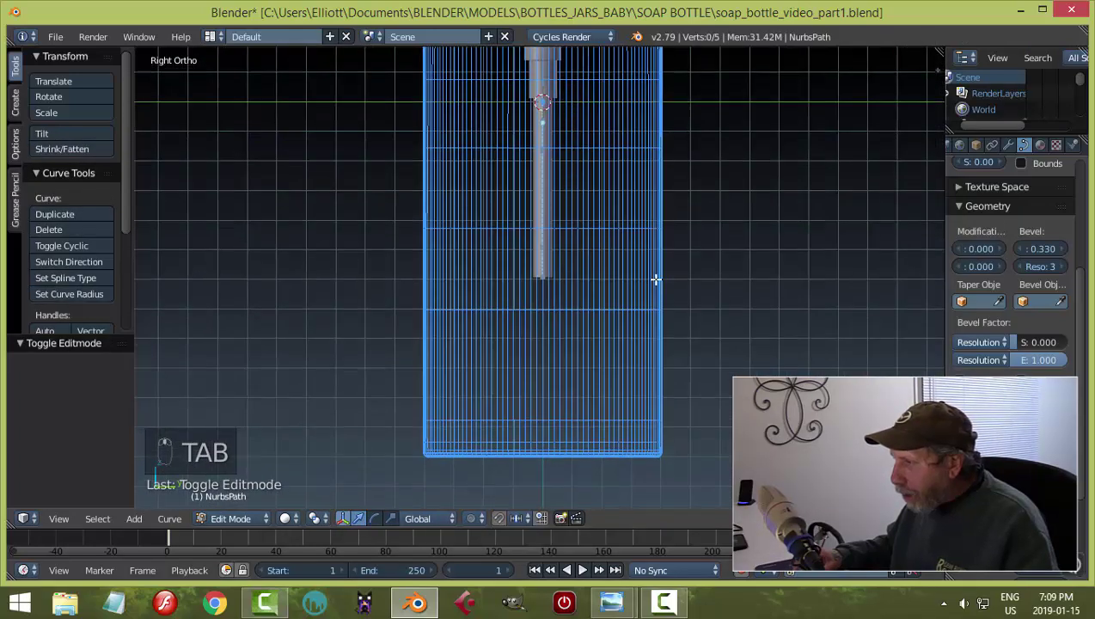
pyautogui.scroll(2, 631, 312)
pyautogui.press('b')
pyautogui.moveTo(531, 196); pyautogui.dragTo(621, 349)
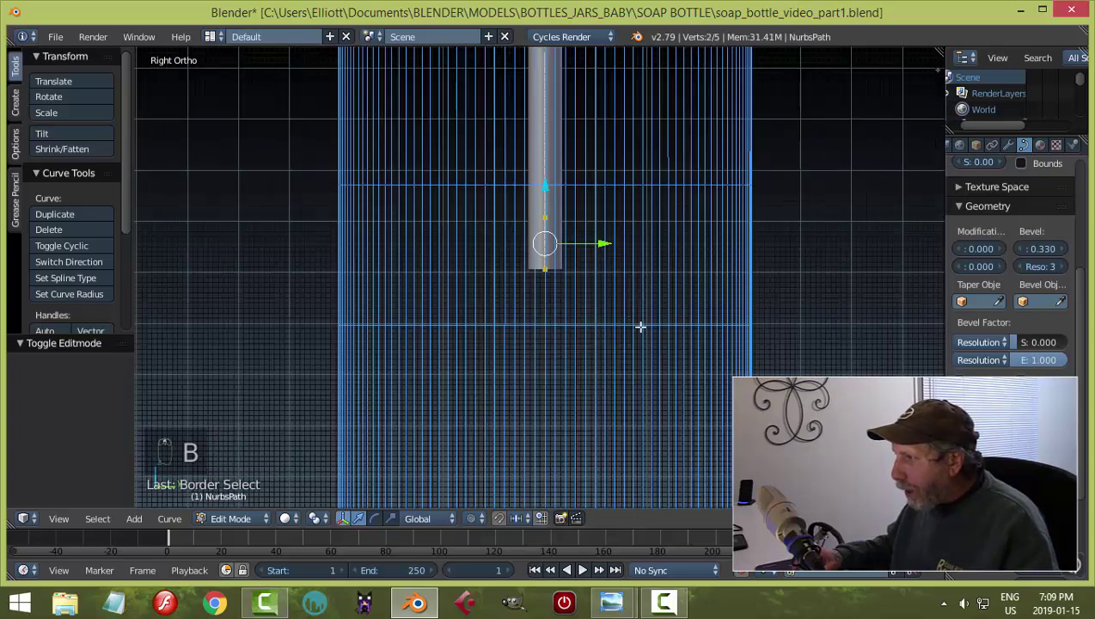
pyautogui.scroll(-2, 640, 327)
pyautogui.press('g')
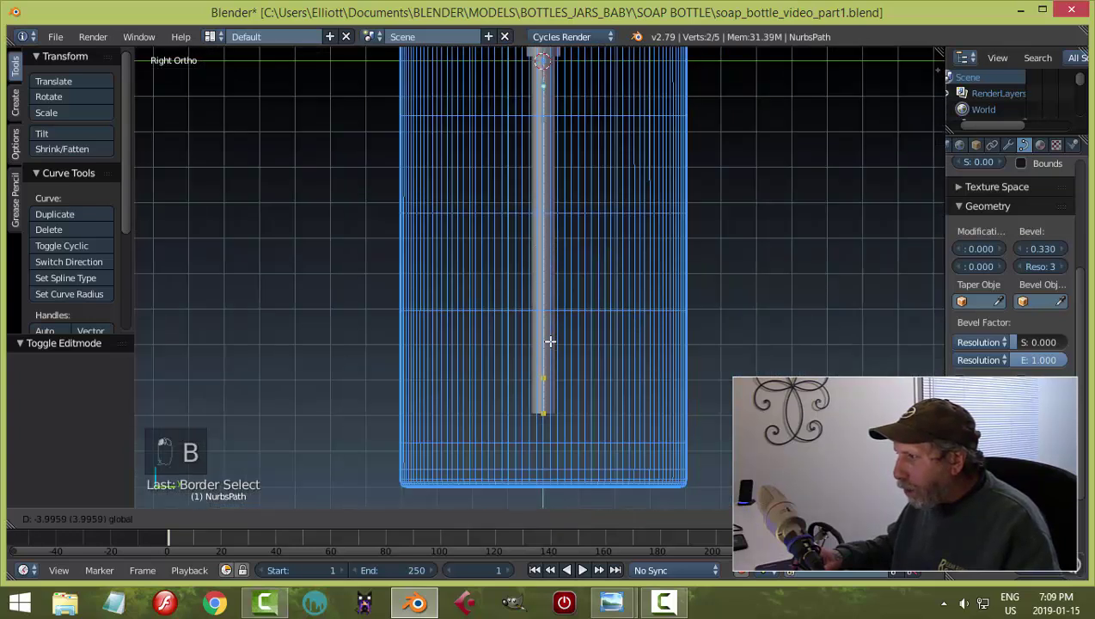
pyautogui.click(553, 352)
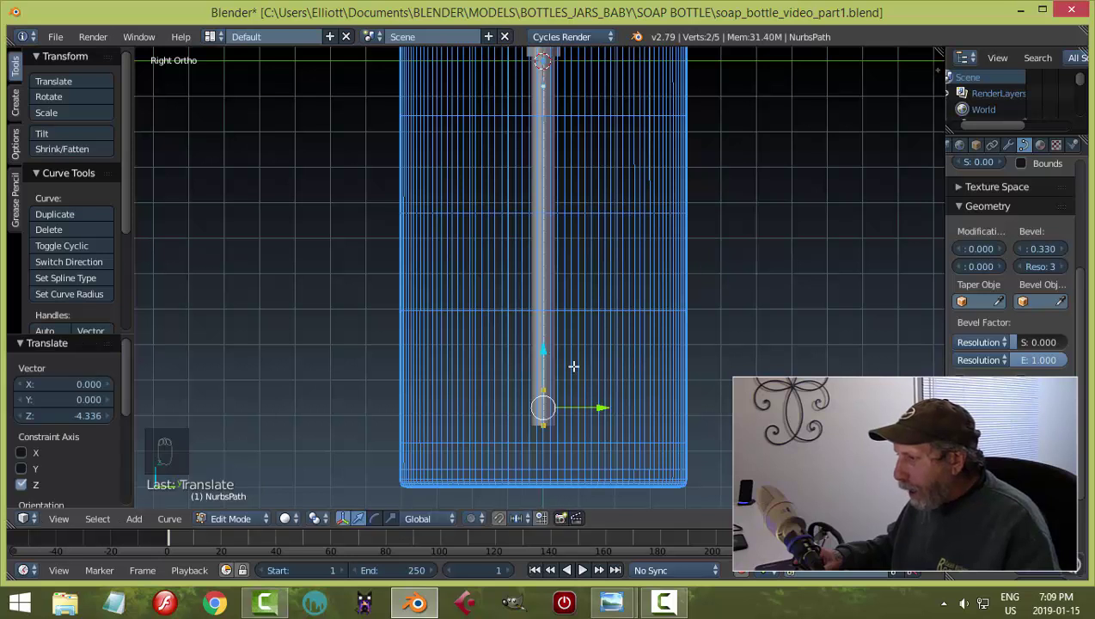
# Try offsetting the tube's two lowest control points about 0.59 along Y inside the bottle, and undo it.
pyautogui.press('g')
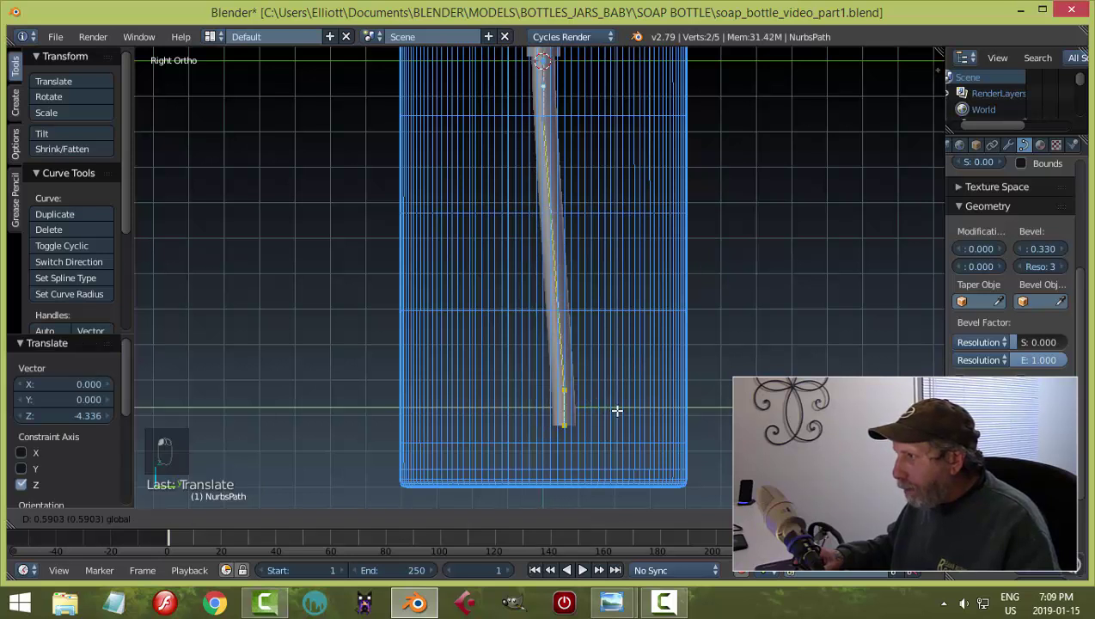
pyautogui.click(616, 411)
pyautogui.hotkey('ctrl', 'z')
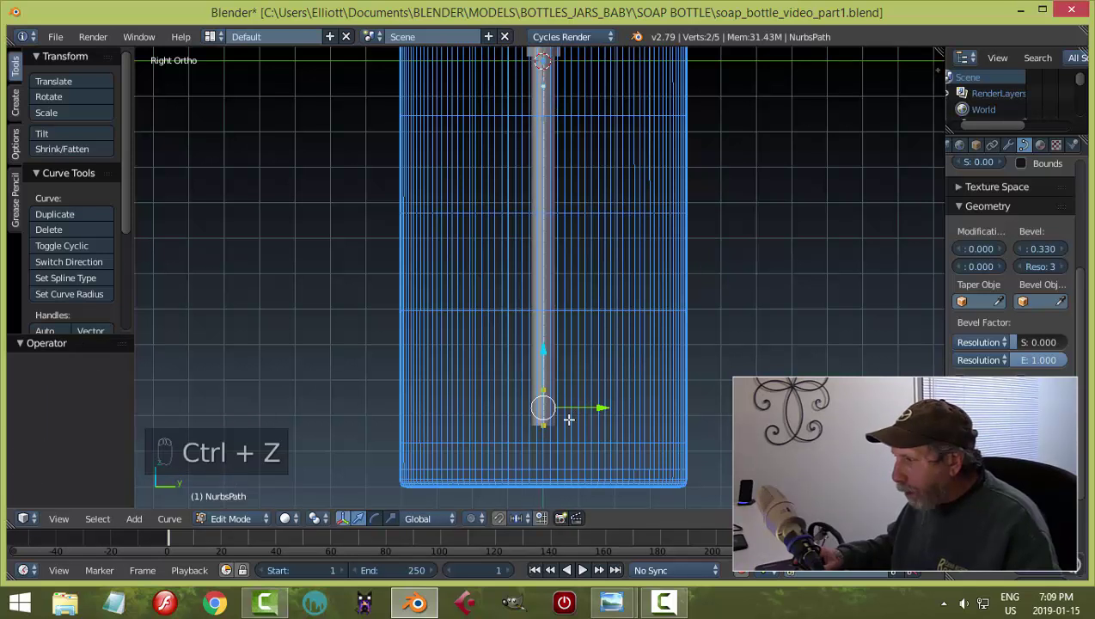
# Bend the tube's lower end by moving its end point about 1.589 along Y, adjust the last two points, and return to Object Mode.
pyautogui.press('a')
pyautogui.moveTo(543, 425); pyautogui.dragTo(656, 448, button='right')
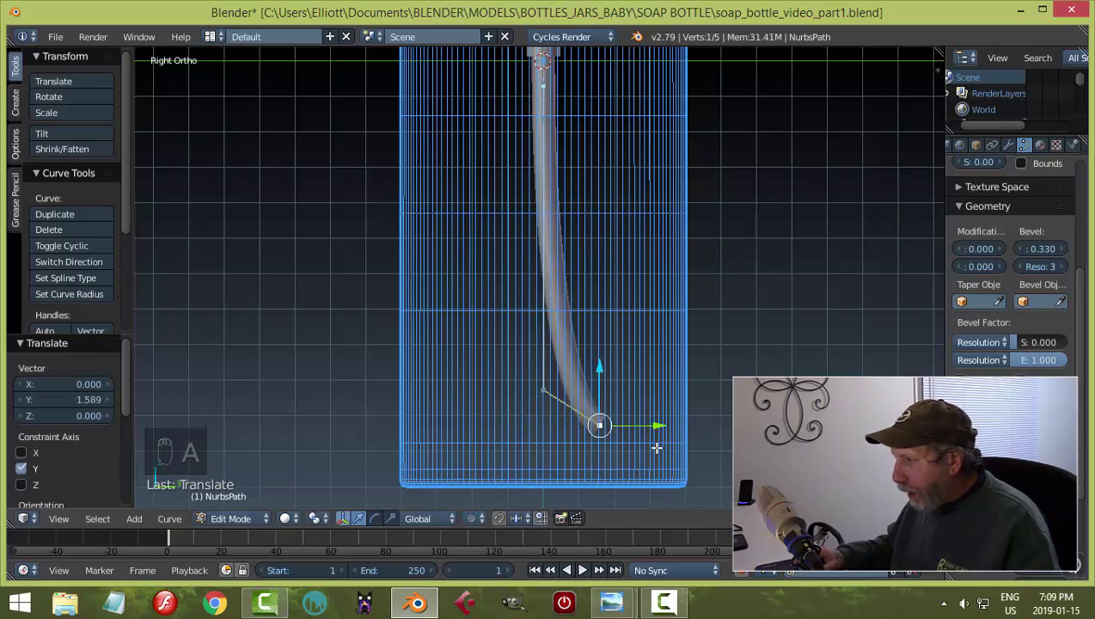
pyautogui.rightClick(559, 395)
pyautogui.moveTo(600, 392)
pyautogui.mouseDown()
pyautogui.moveTo(634, 395)
pyautogui.moveTo(600, 384)
pyautogui.mouseUp()
pyautogui.rightClick(595, 427)
pyautogui.press('a')
pyautogui.press('Tab')
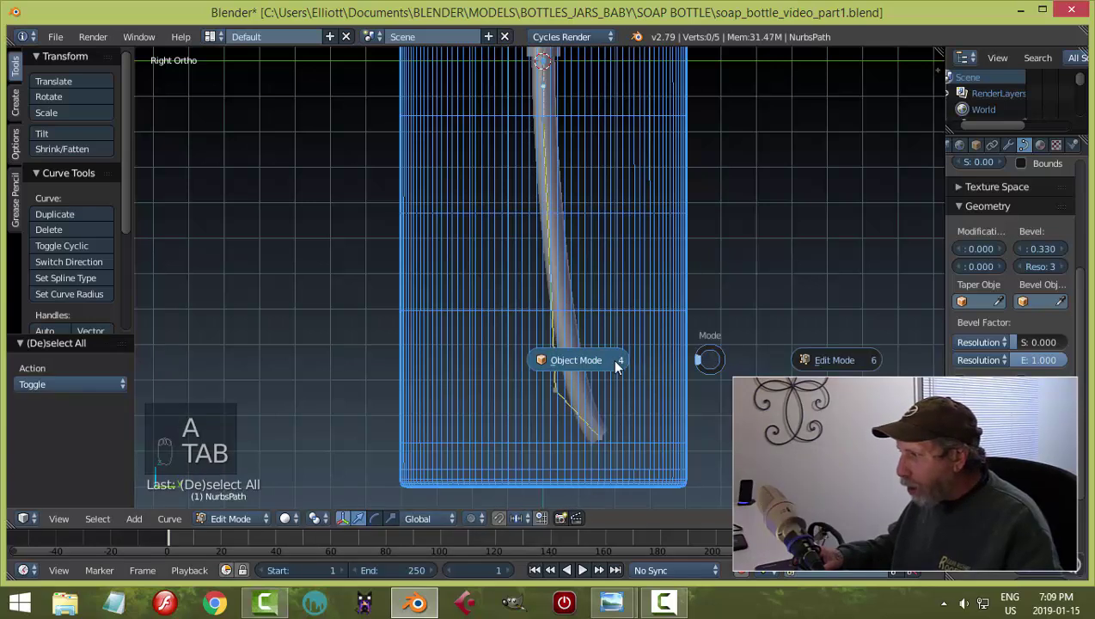
# Check the bent tube's fit inside the bottle, and hide the bottle.
pyautogui.scroll(-4, 713, 337)
pyautogui.moveTo(710, 335); pyautogui.dragTo(663, 360, button='middle')
pyautogui.scroll(3, 612, 325)
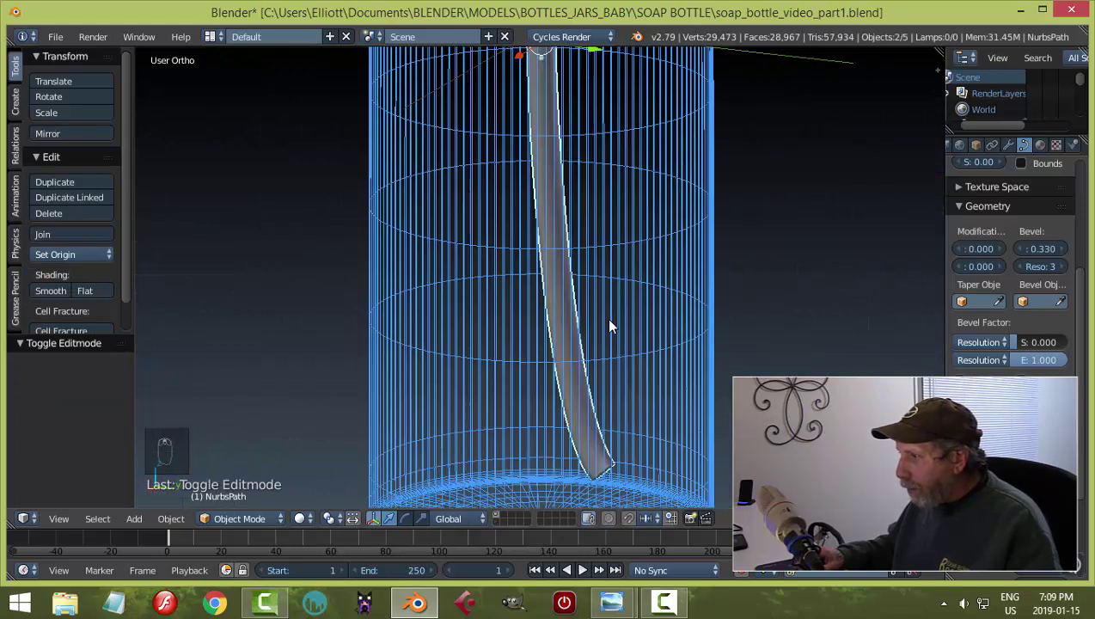
pyautogui.moveTo(612, 325); pyautogui.dragTo(599, 304, button='middle')
pyautogui.scroll(-1, 606, 301)
pyautogui.rightClick(593, 290)
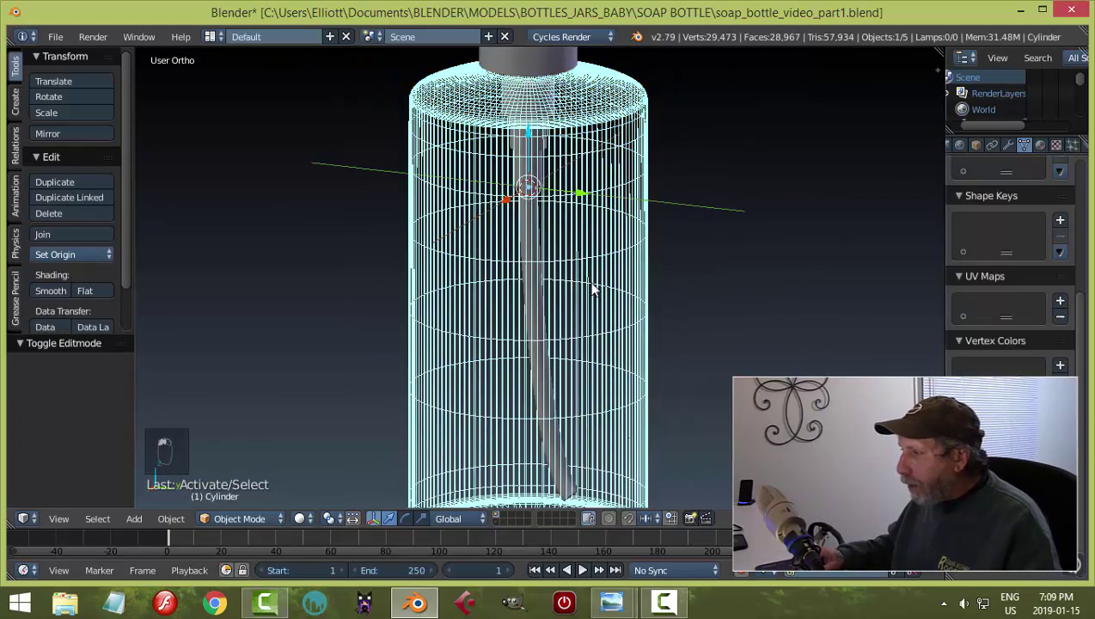
pyautogui.press('h')
# Select the bent inner tube and reduce its bevel depth to about 0.304.
pyautogui.moveTo(661, 289); pyautogui.dragTo(526, 165, button='middle')
pyautogui.rightClick(526, 165)
pyautogui.scroll(-4, 688, 255)
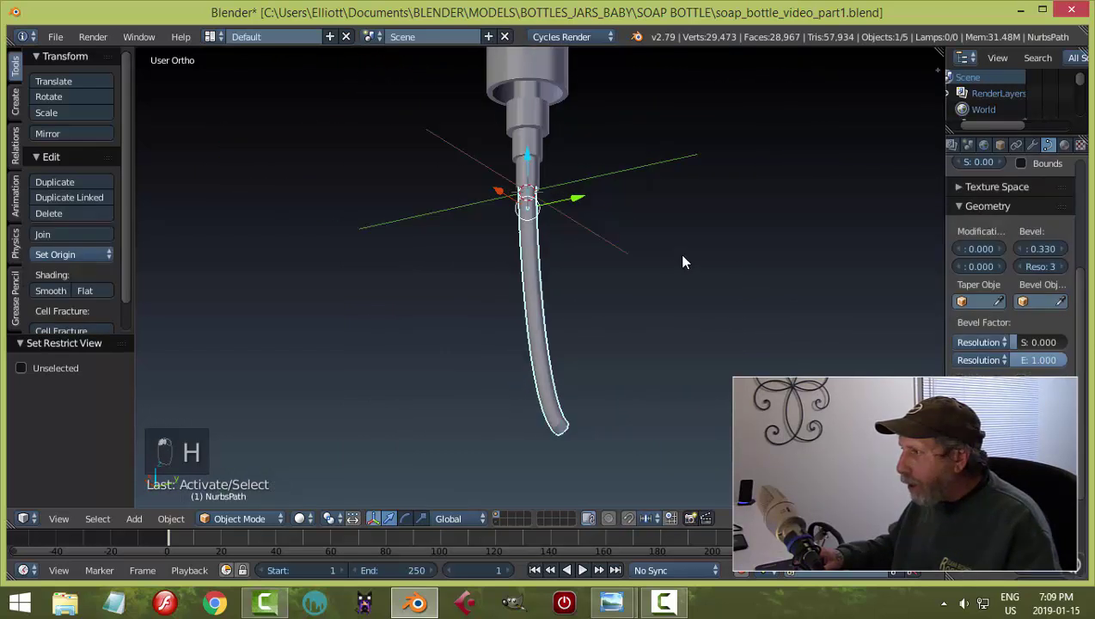
pyautogui.moveTo(665, 239); pyautogui.dragTo(679, 264, button='middle')
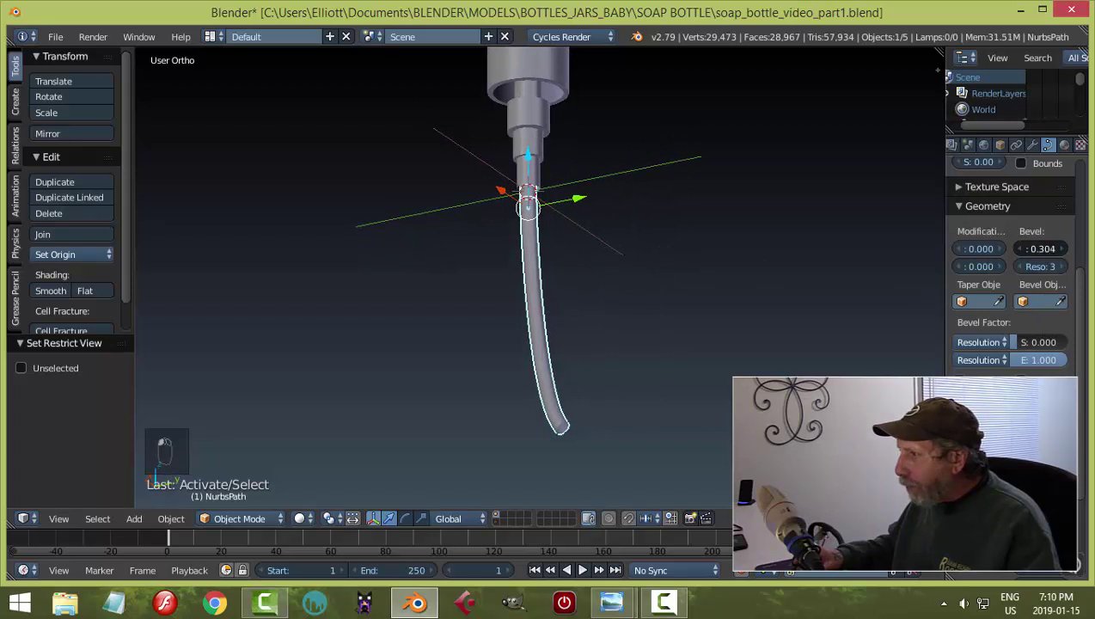
# Set the bevel depth of the dip tube curve to 0.274 and deselect everything.
pyautogui.moveTo(1042, 248); pyautogui.dragTo(1049, 249)
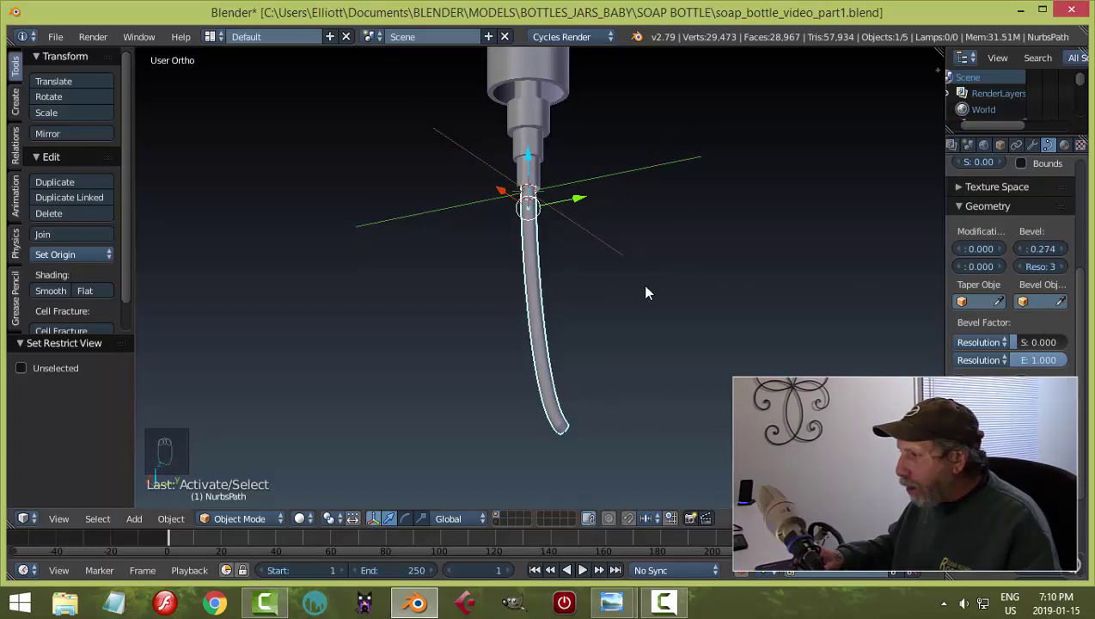
pyautogui.scroll(3, 641, 283)
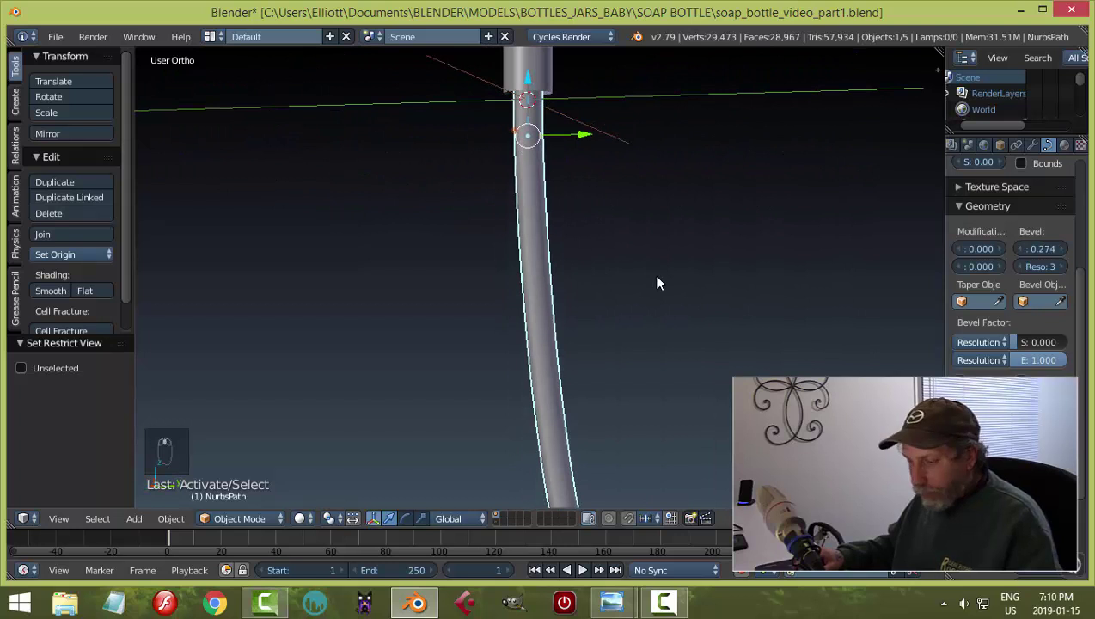
pyautogui.scroll(-3, 671, 273)
pyautogui.press('a')
pyautogui.moveTo(690, 264); pyautogui.dragTo(511, 143, button='middle')
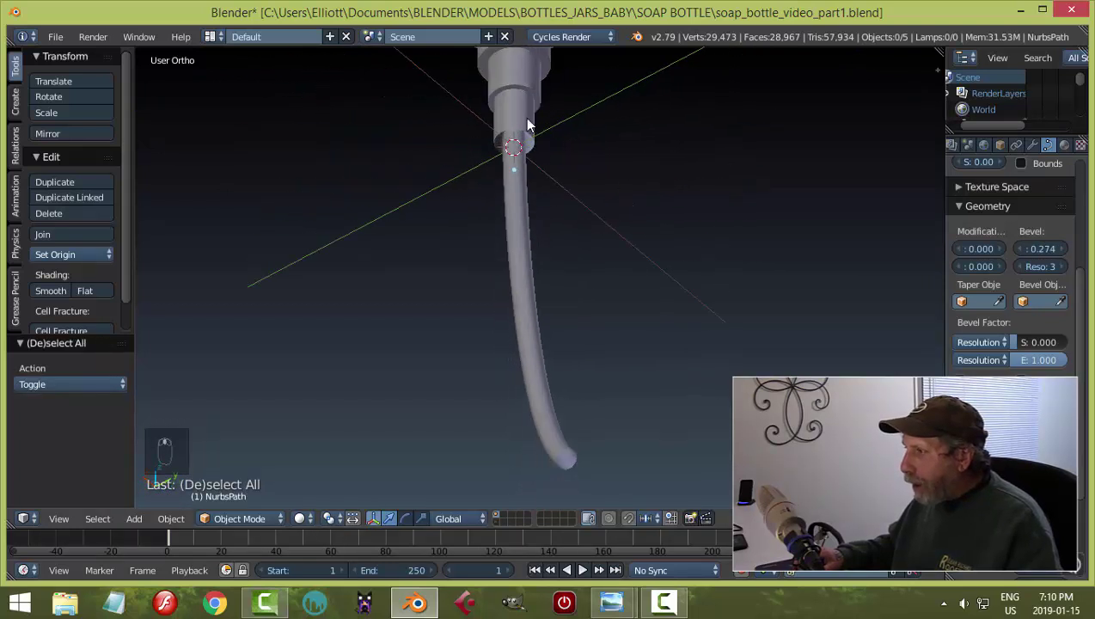
# Convert the dip tube curve into a mesh object.
pyautogui.moveTo(591, 316)
pyautogui.mouseDown(button='middle')
pyautogui.moveTo(623, 238)
pyautogui.moveTo(616, 333)
pyautogui.moveTo(626, 310)
pyautogui.moveTo(582, 305)
pyautogui.mouseUp(button='middle')
pyautogui.rightClick(583, 305)
pyautogui.moveTo(662, 299); pyautogui.dragTo(607, 308, button='middle')
pyautogui.scroll(2, 607, 308)
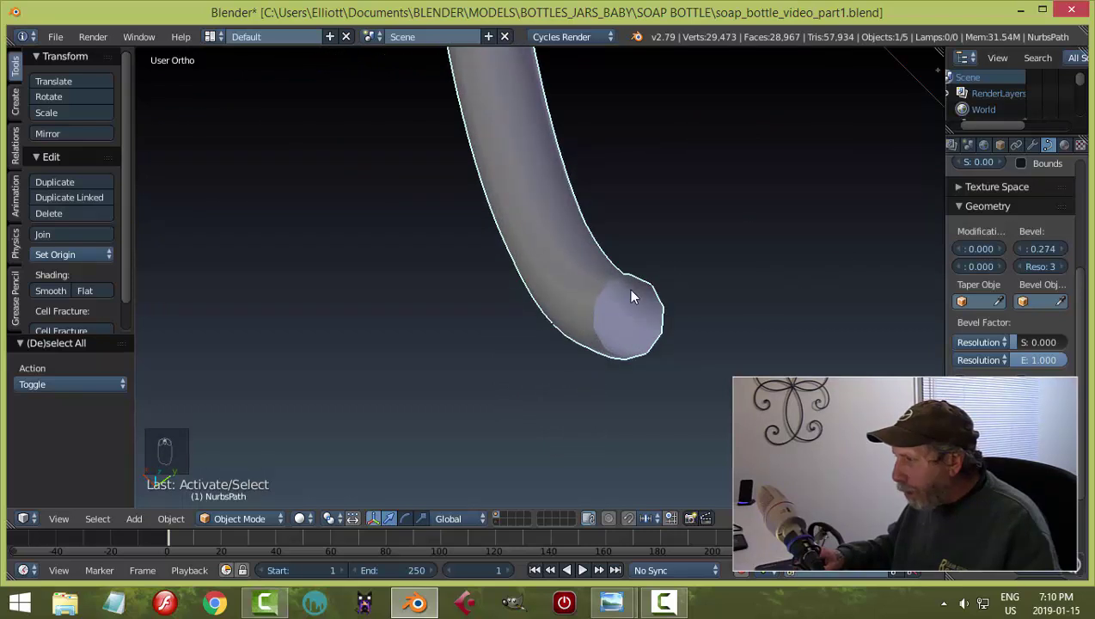
pyautogui.scroll(-4, 643, 235)
pyautogui.moveTo(643, 237); pyautogui.dragTo(677, 318, button='middle')
pyautogui.press('KP_3')
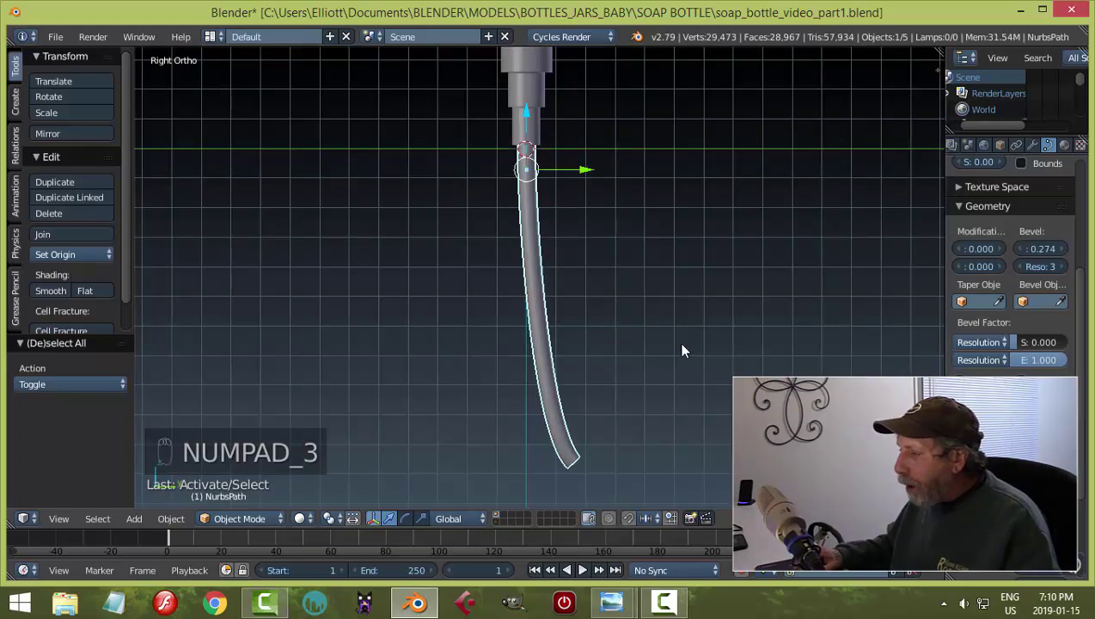
pyautogui.keyDown('shift'); pyautogui.moveTo(682, 351); pyautogui.dragTo(674, 319, button='middle'); pyautogui.keyUp('shift')
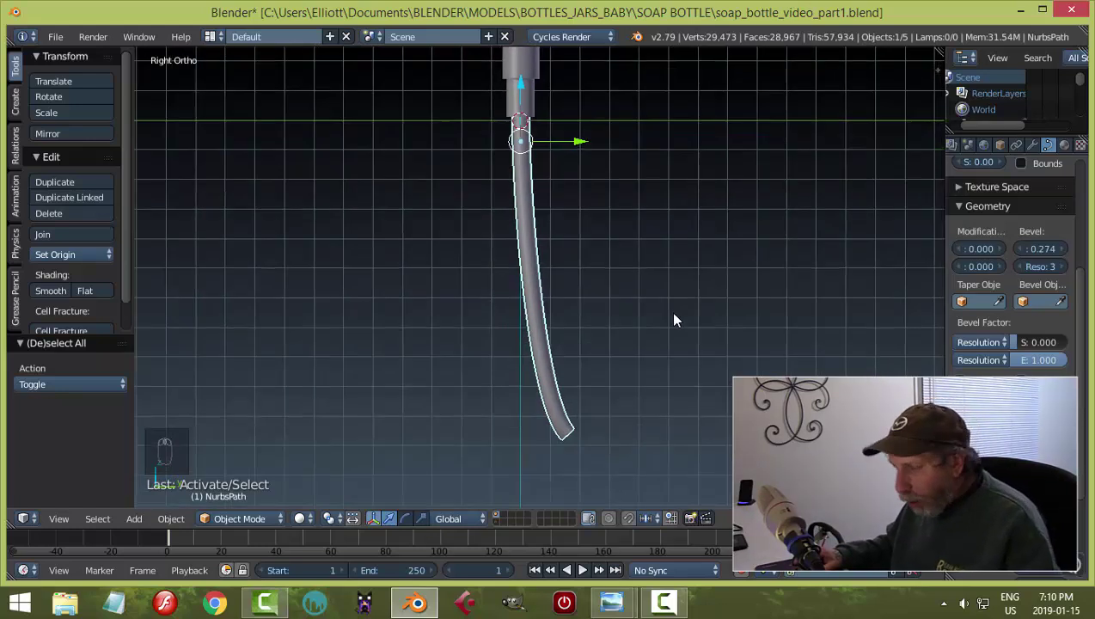
pyautogui.hotkey('alt', 'c')
pyautogui.click(647, 339)
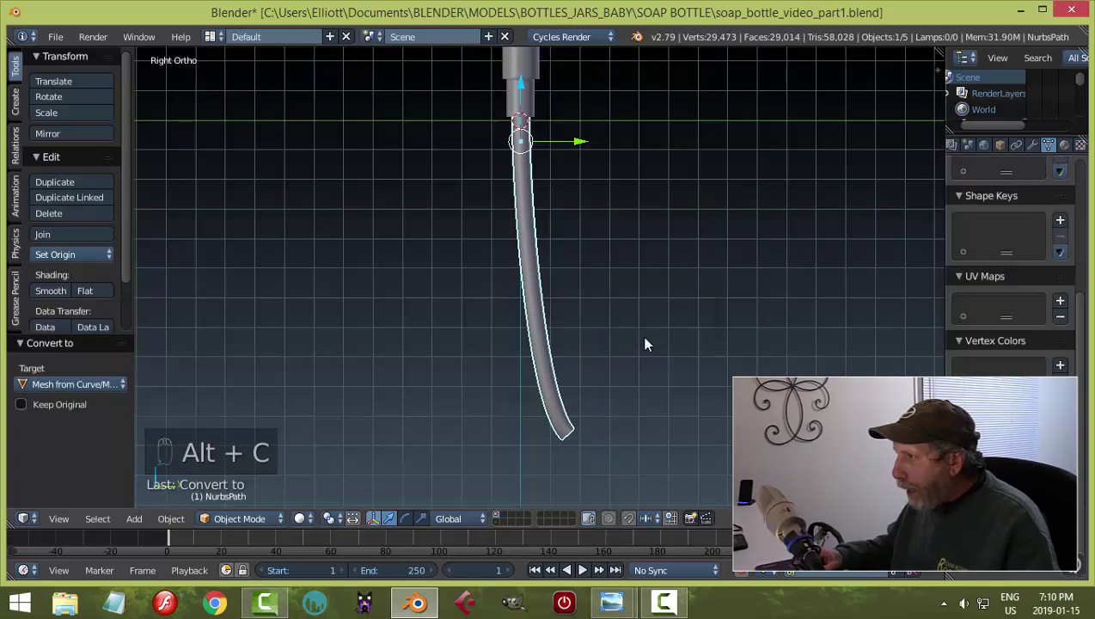
# Examine the converted tube's mesh topology along its length in Edit Mode, then return to Object Mode.
pyautogui.press('Tab')
pyautogui.click(734, 335)
pyautogui.scroll(3, 648, 343)
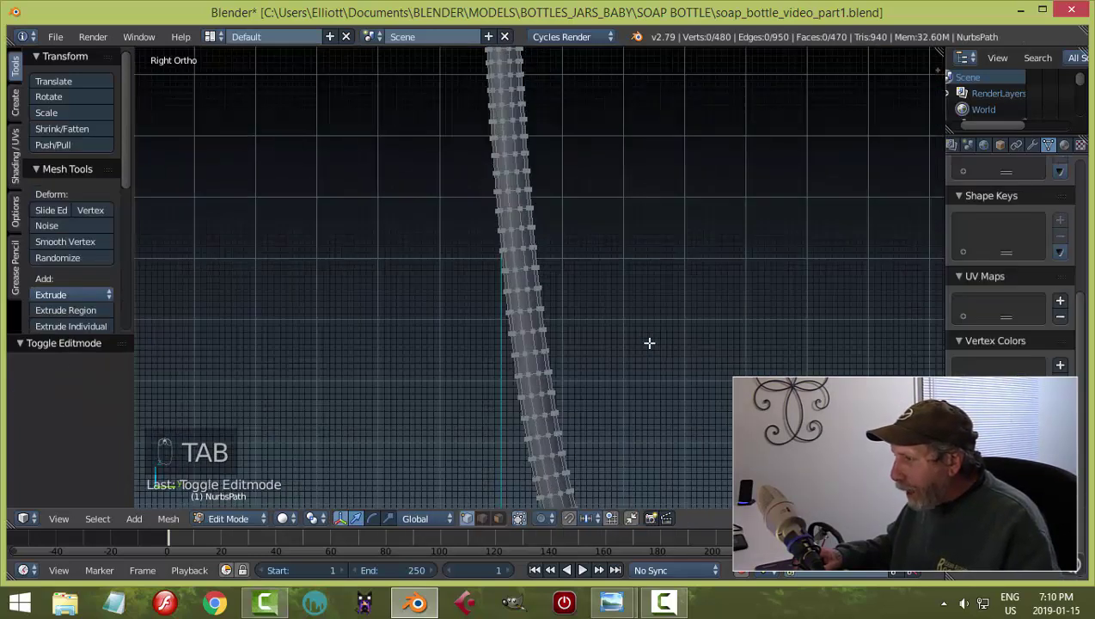
pyautogui.scroll(-4, 628, 335)
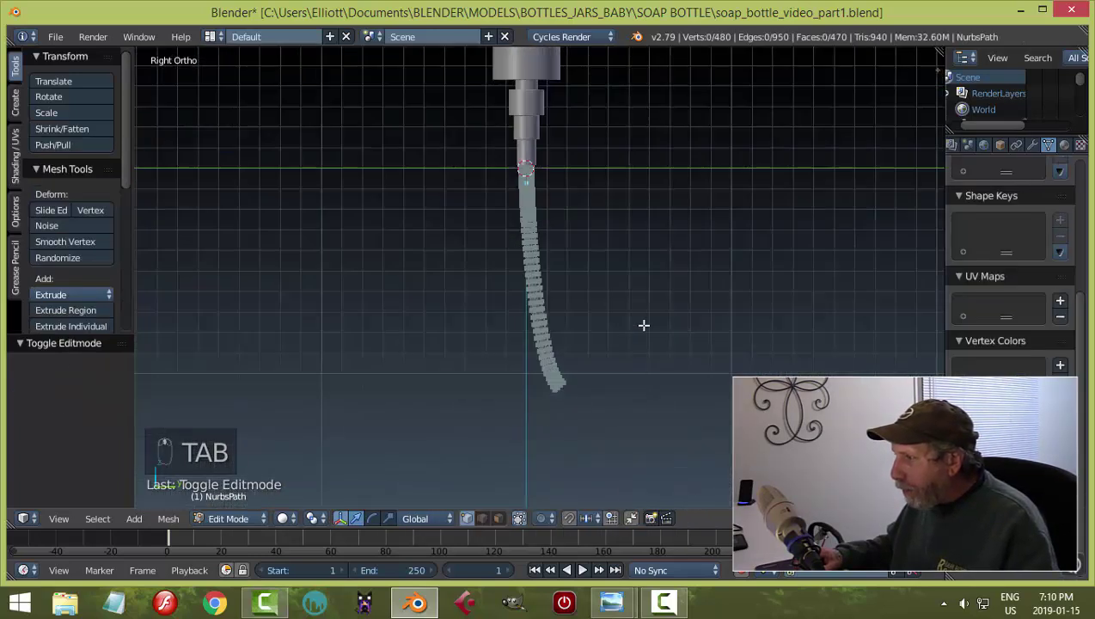
pyautogui.press('Tab')
pyautogui.click(700, 324)
pyautogui.scroll(2, 695, 320)
pyautogui.press('a')
pyautogui.press('a')
pyautogui.press('a')
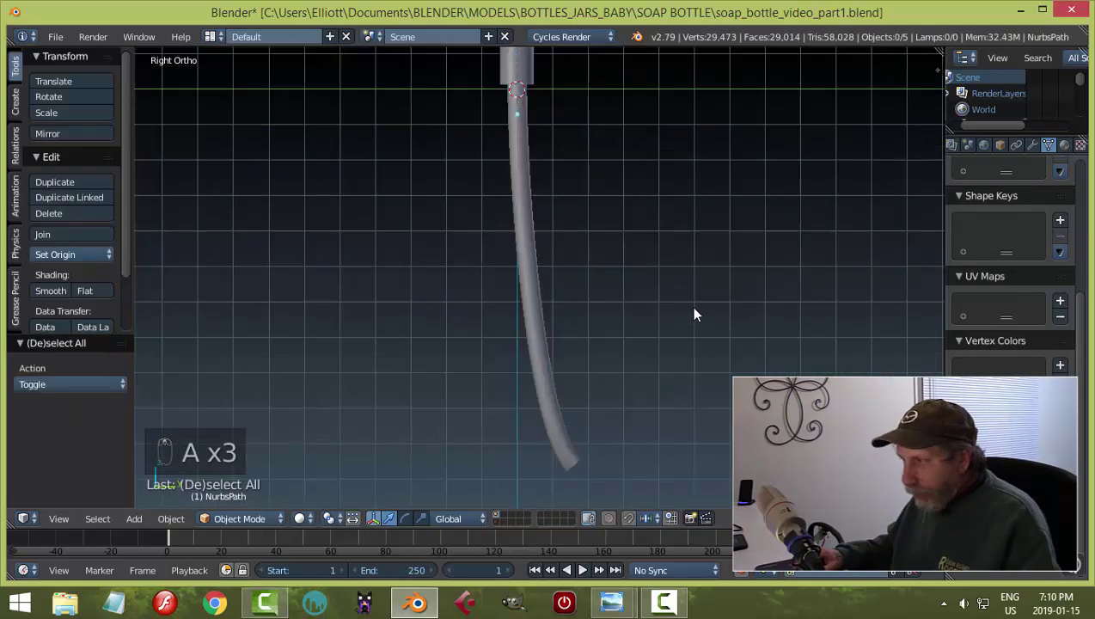
# Inspect the lower end of the tube mesh up close in both Object and Edit Mode.
pyautogui.moveTo(690, 310); pyautogui.dragTo(503, 360, button='middle')
pyautogui.rightClick(503, 345)
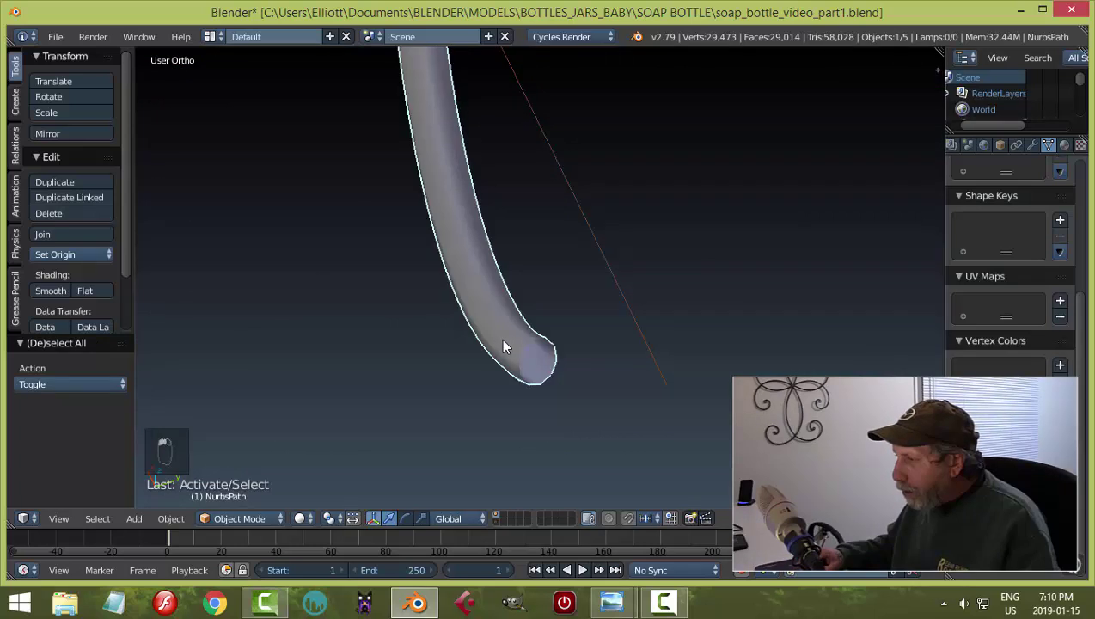
pyautogui.moveTo(596, 358); pyautogui.dragTo(623, 287, button='middle')
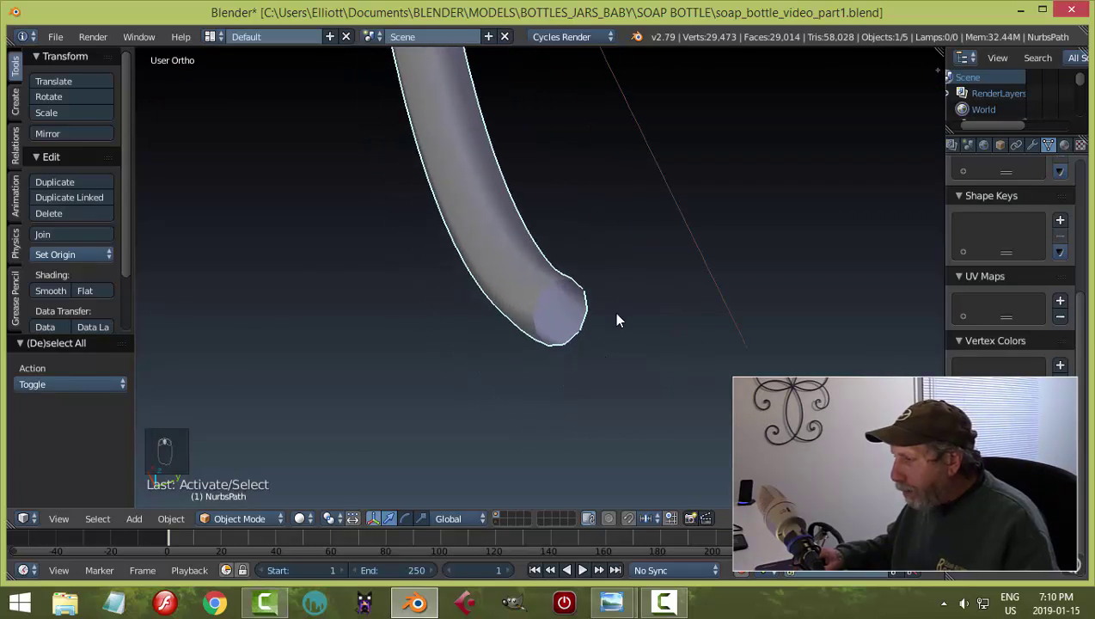
pyautogui.press('Tab')
pyautogui.click(732, 316)
pyautogui.scroll(2, 584, 304)
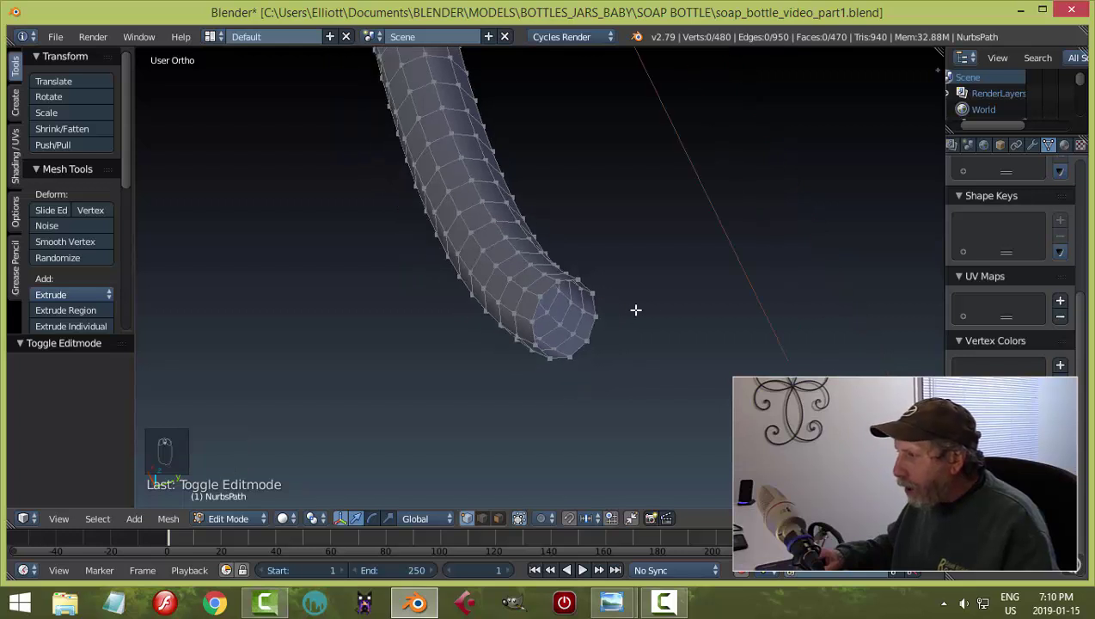
pyautogui.press('Tab')
pyautogui.click(674, 313)
pyautogui.moveTo(674, 313); pyautogui.dragTo(664, 302, button='middle')
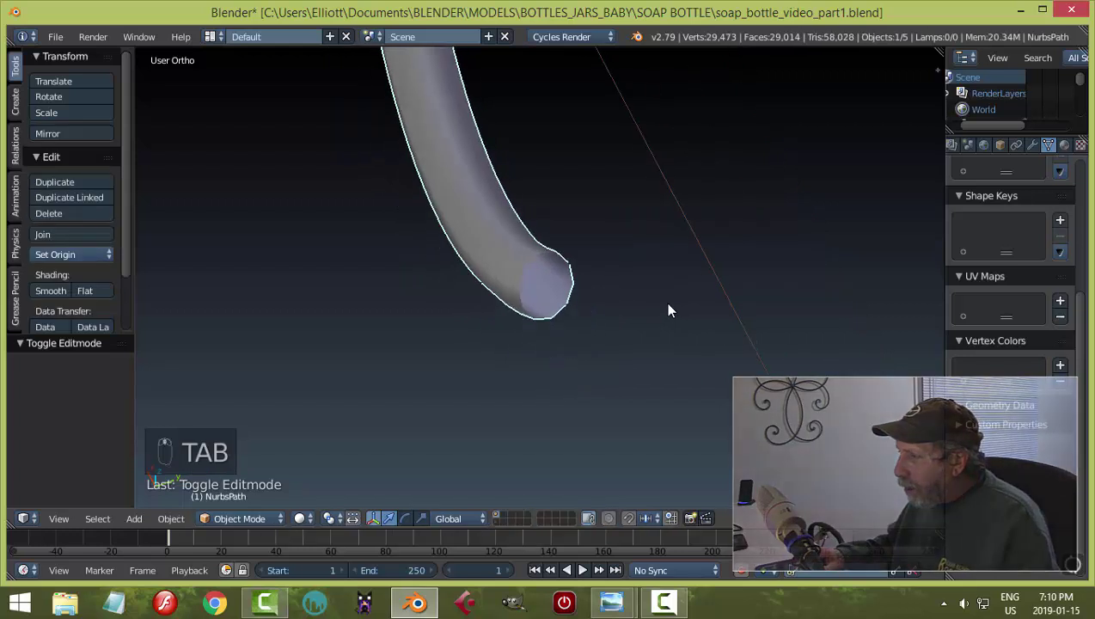
# Add a Solidify modifier to the tube with a thickness of 0.1.
pyautogui.click(1032, 146)
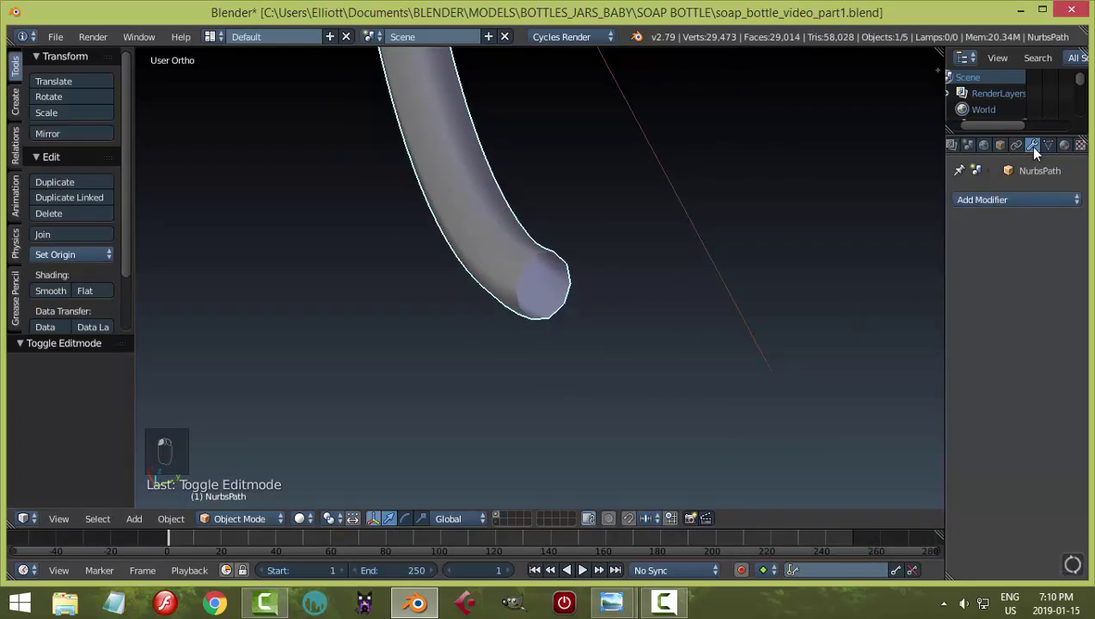
pyautogui.click(981, 199)
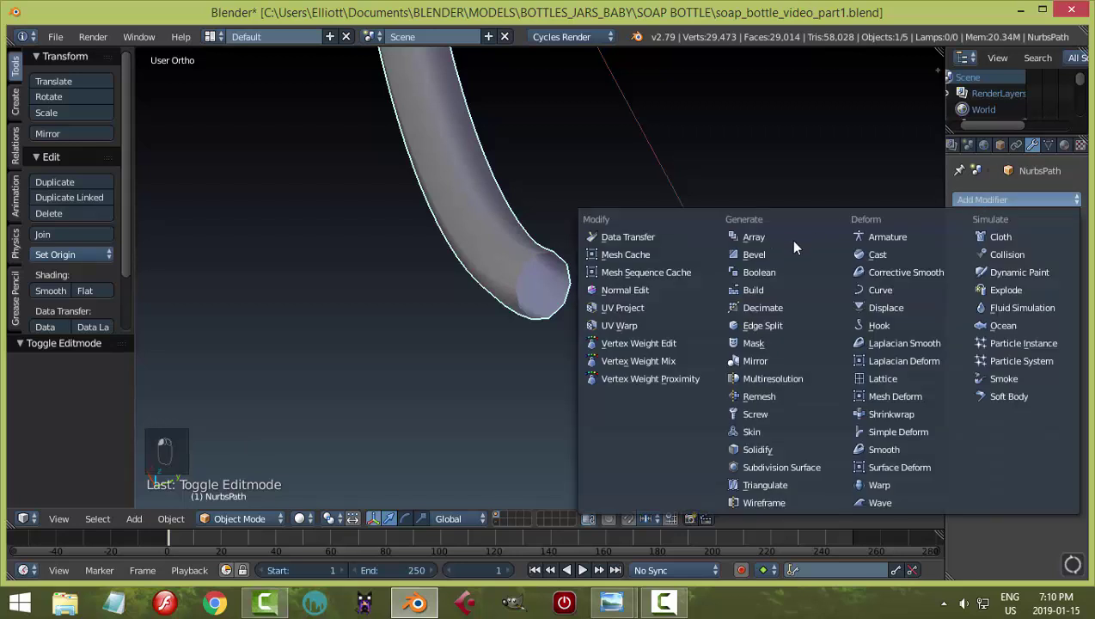
pyautogui.click(761, 449)
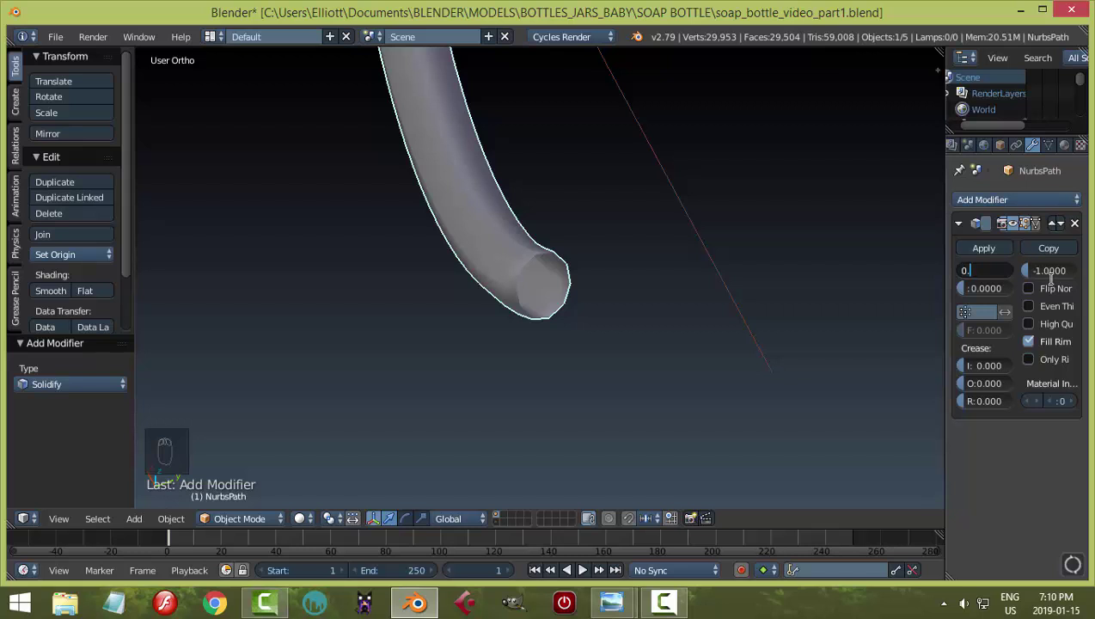
pyautogui.write('1')
pyautogui.press('Return')
pyautogui.moveTo(654, 286); pyautogui.dragTo(664, 303, button='middle')
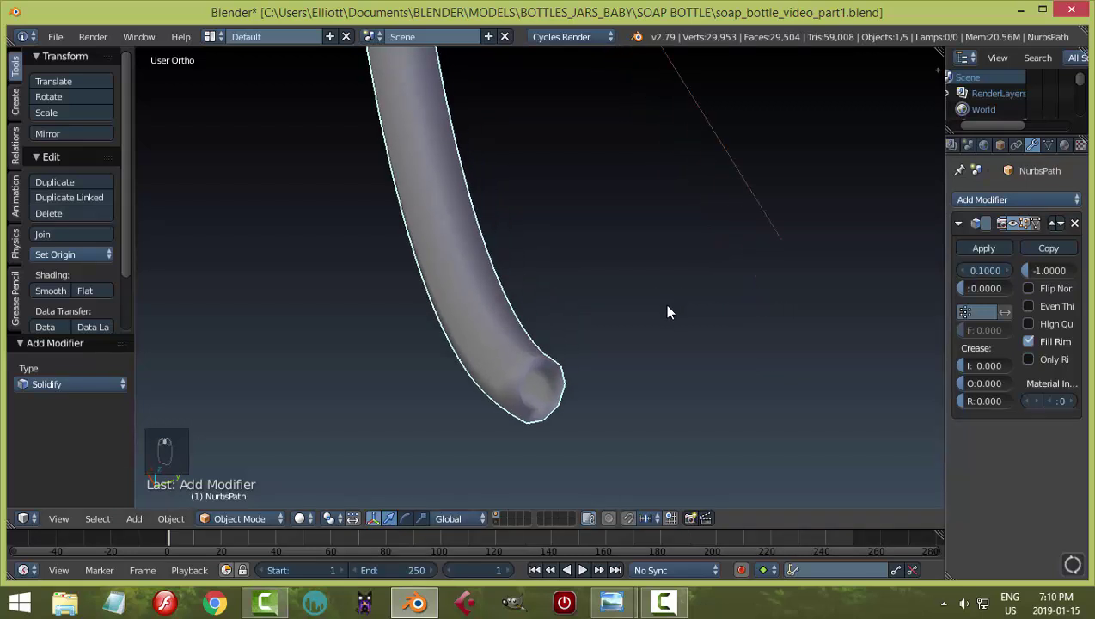
pyautogui.scroll(2, 654, 335)
pyautogui.scroll(-2, 652, 346)
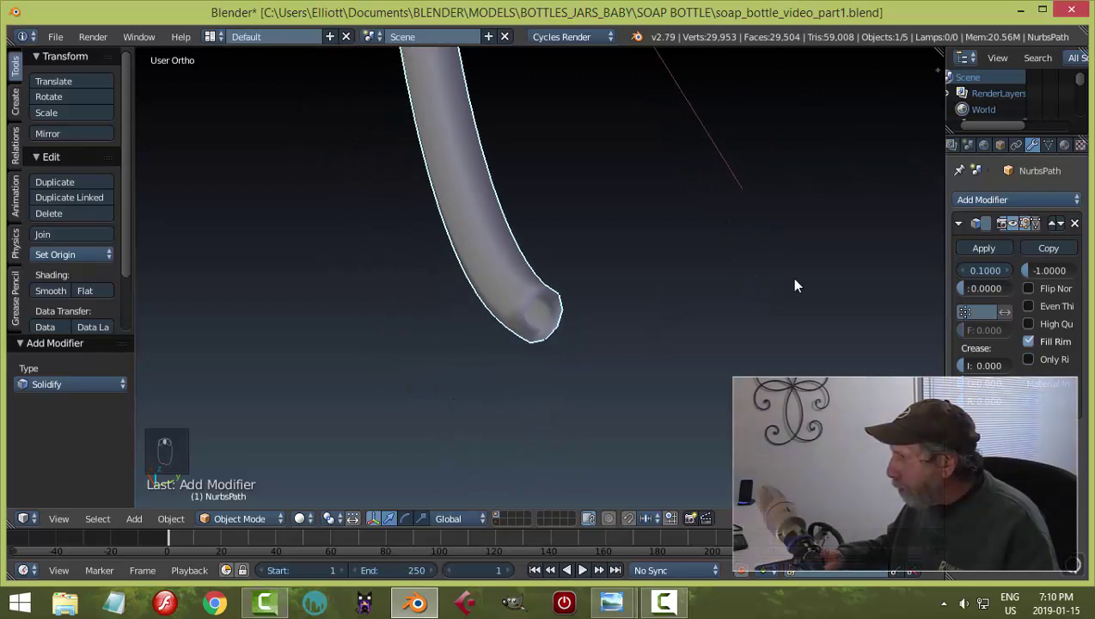
# Switch the tube's shading to flat to check the wall at its open end.
pyautogui.click(52, 292)
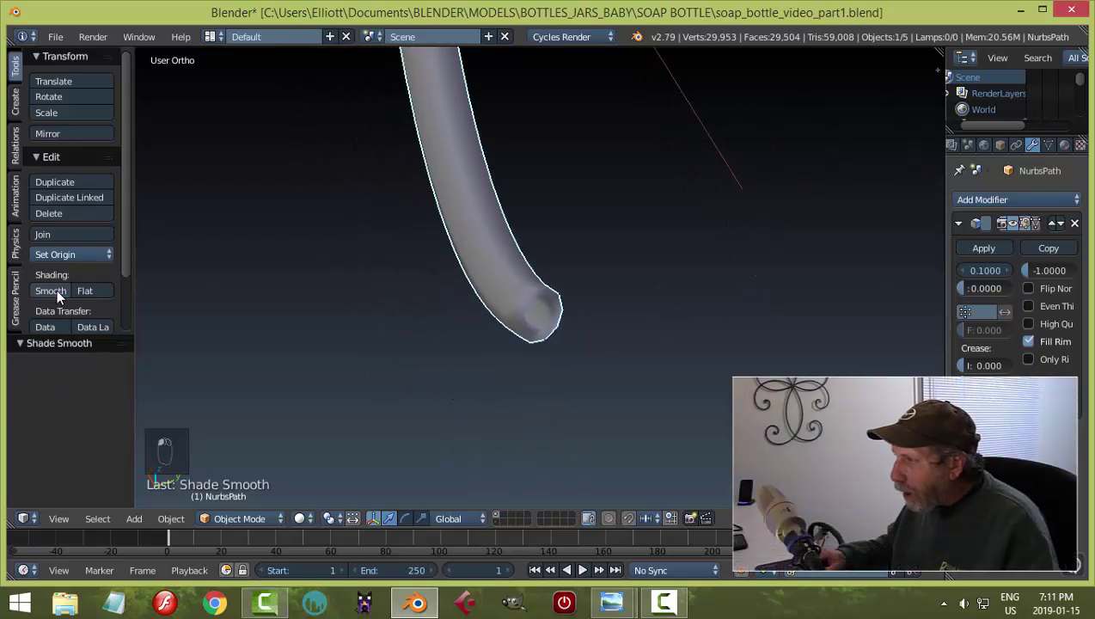
pyautogui.click(86, 291)
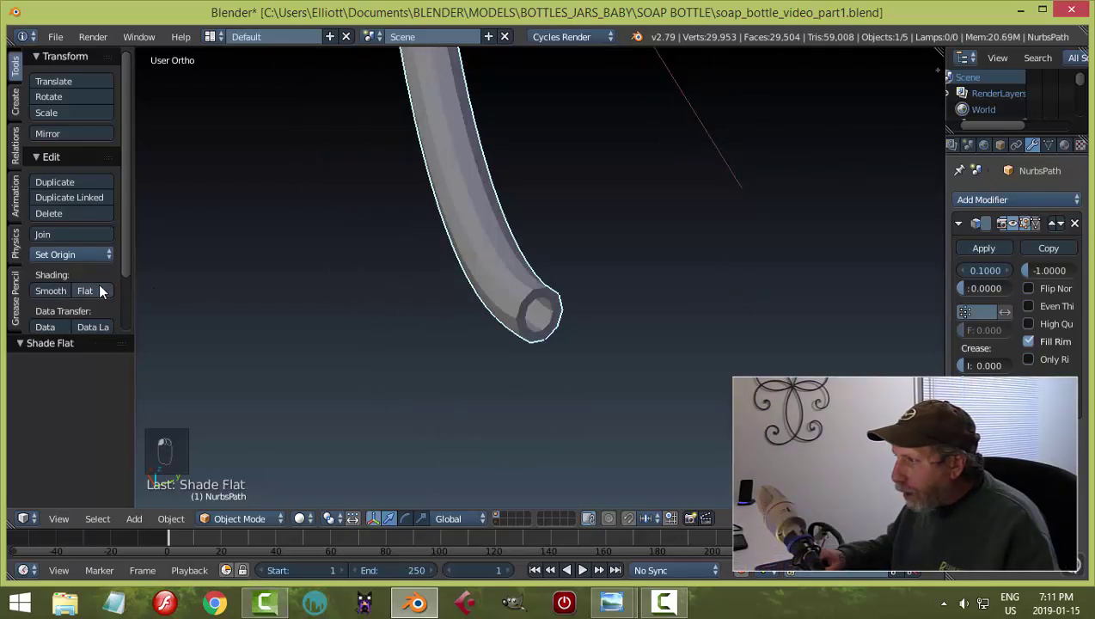
pyautogui.moveTo(617, 335); pyautogui.dragTo(636, 313, button='middle')
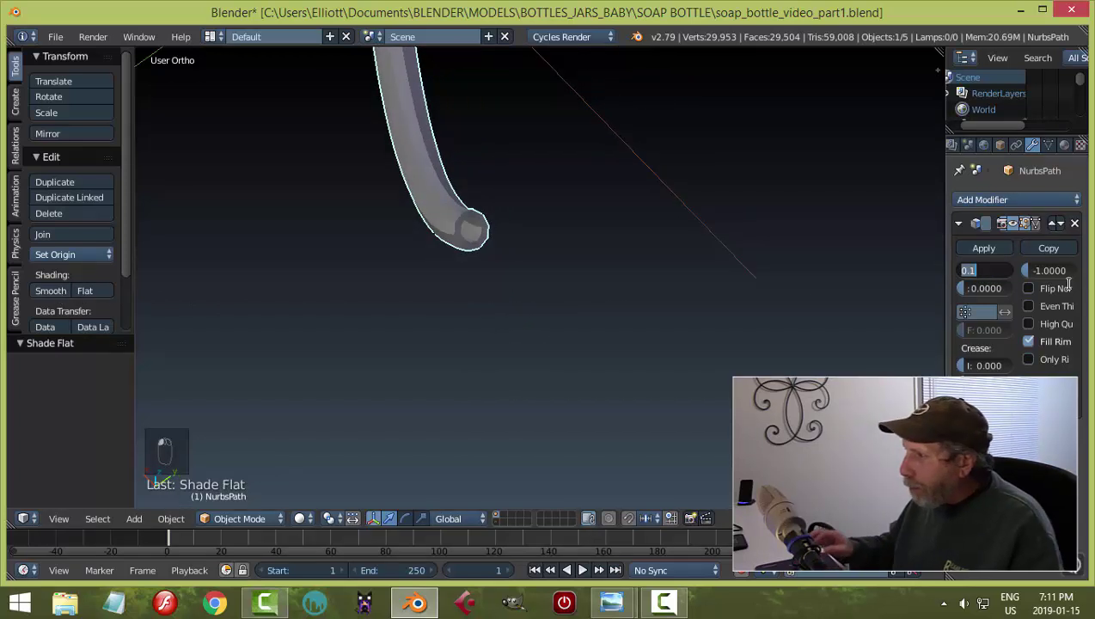
# Set the tube's Solidify thickness to 0.07 and apply the modifier.
pyautogui.write('0')
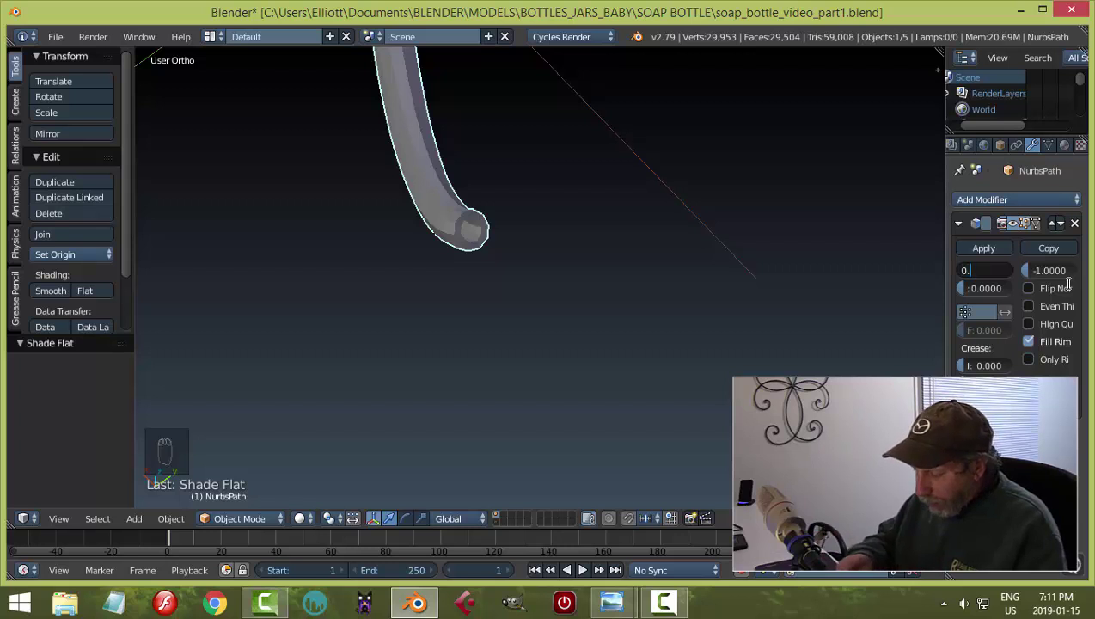
pyautogui.write('.08')
pyautogui.press('Return')
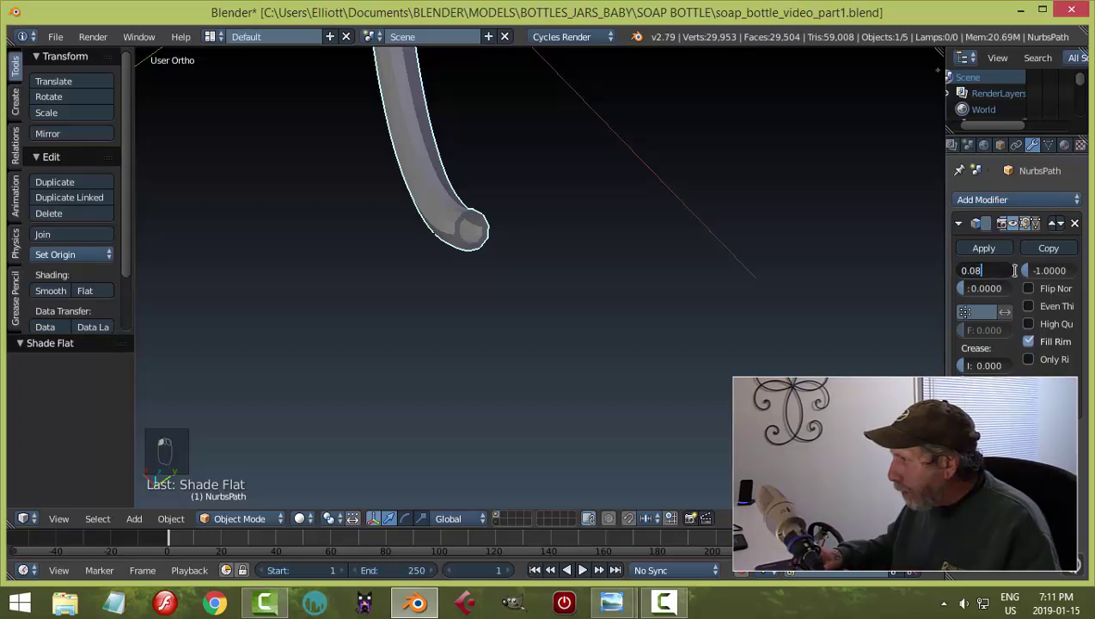
pyautogui.press('BackSpace')
pyautogui.write('7')
pyautogui.press('Return')
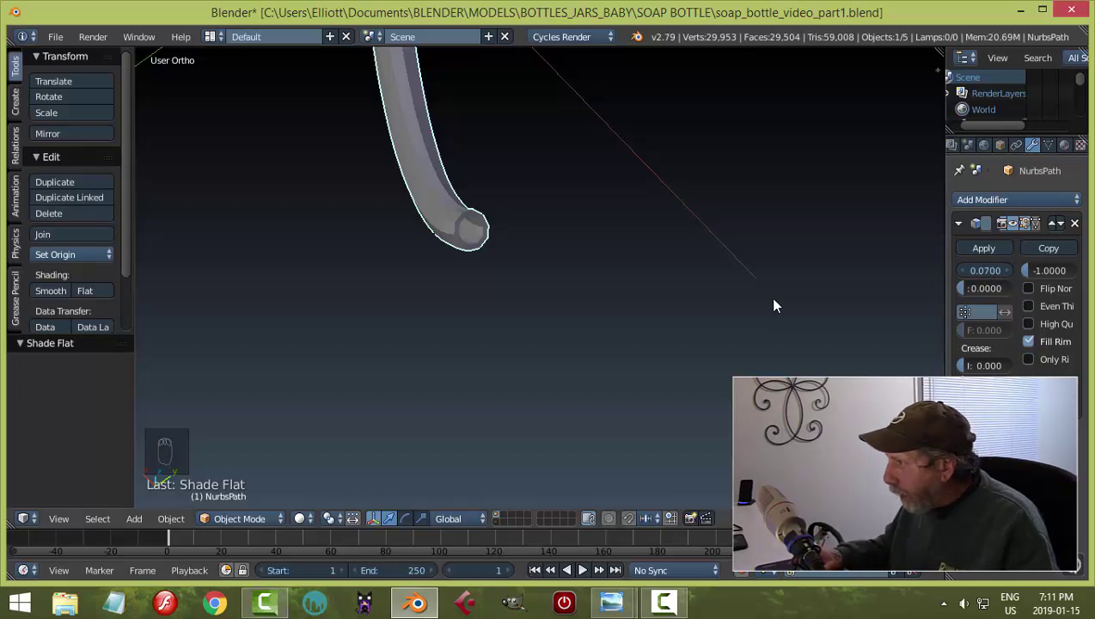
pyautogui.moveTo(743, 263); pyautogui.dragTo(795, 320, button='middle')
pyautogui.click(983, 249)
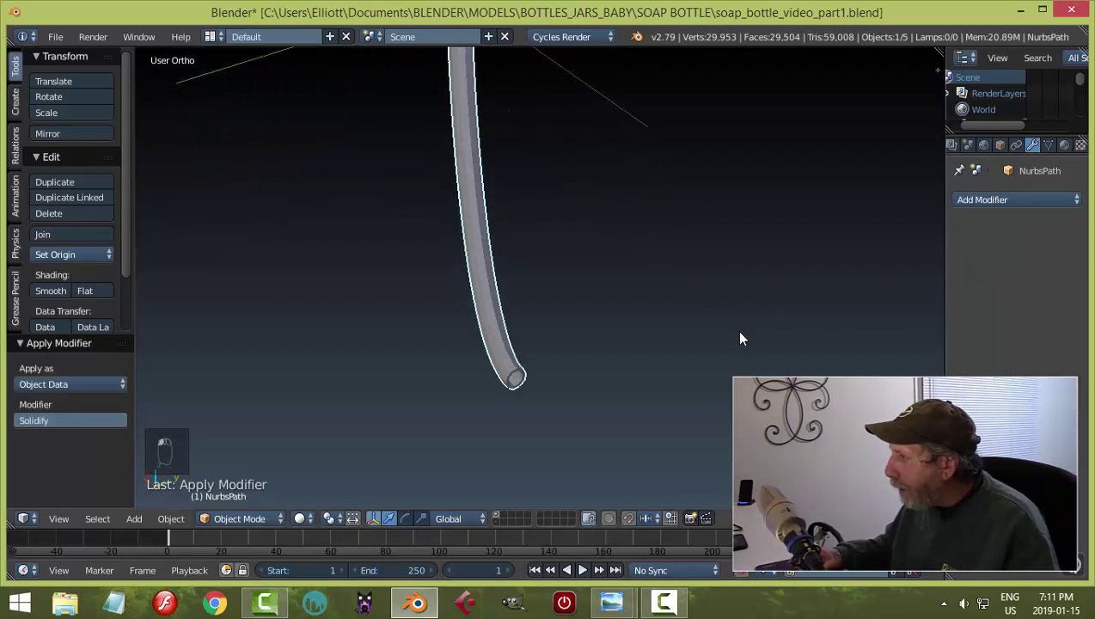
# Shade the tube smooth and add a Subdivision Surface modifier to it.
pyautogui.click(59, 292)
pyautogui.click(987, 200)
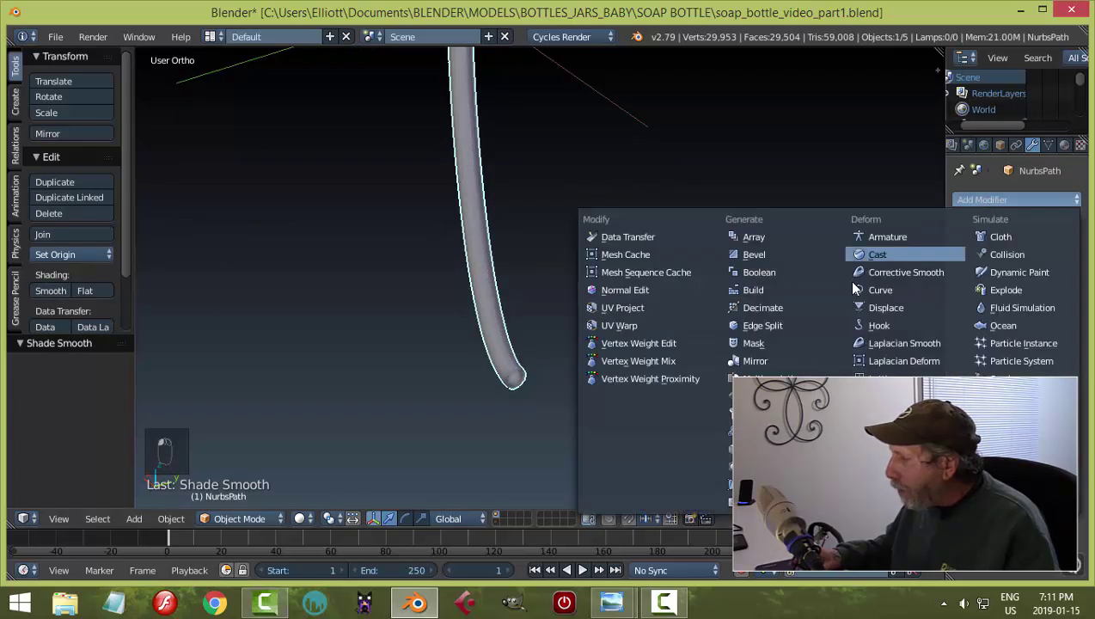
pyautogui.click(757, 466)
pyautogui.scroll(3, 694, 408)
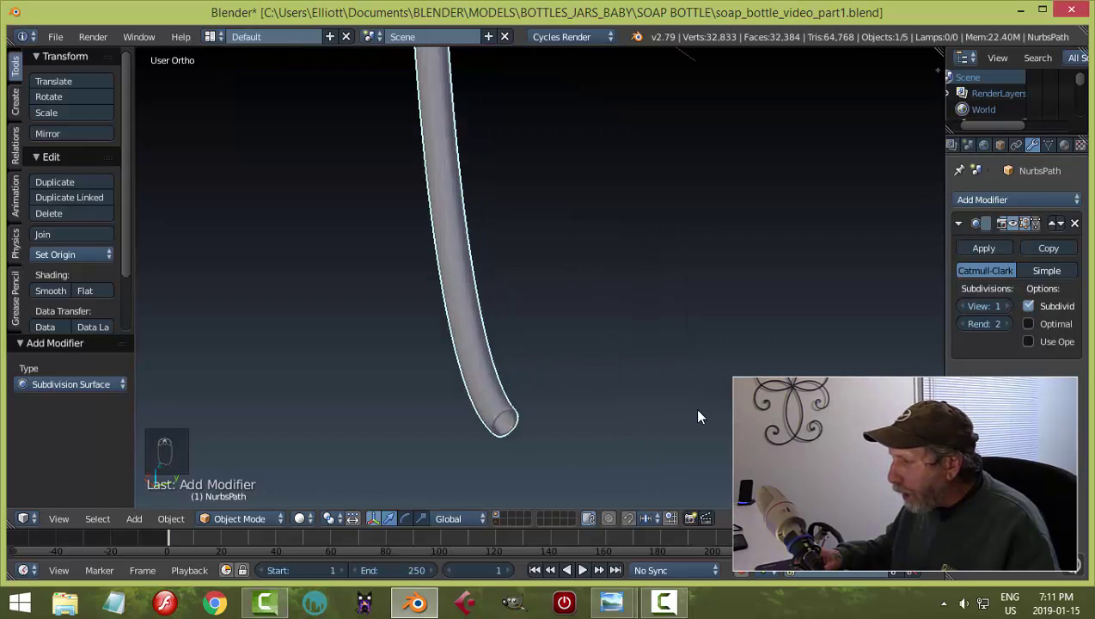
pyautogui.moveTo(629, 400); pyautogui.dragTo(570, 325, button='middle')
pyautogui.scroll(2, 602, 369)
pyautogui.moveTo(602, 370); pyautogui.dragTo(520, 279, button='middle')
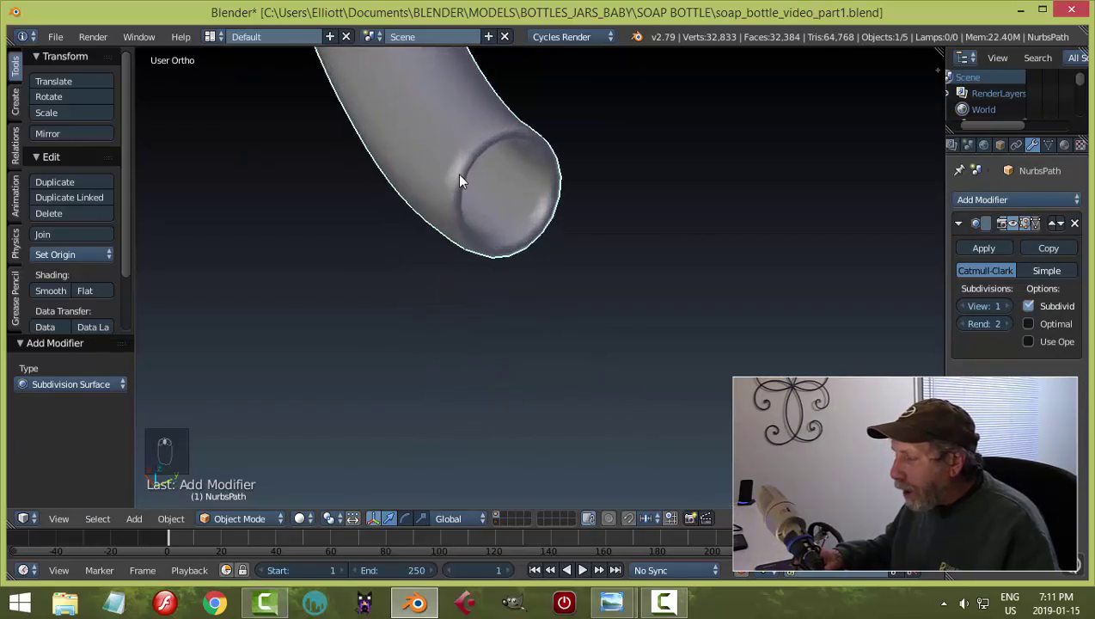
# Add an edge loop around the flat rim face at the tube's open end, slid close to the rim's outer edge.
pyautogui.press('Tab')
pyautogui.click(773, 213)
pyautogui.moveTo(692, 219); pyautogui.dragTo(514, 246, button='middle')
pyautogui.scroll(2, 667, 283)
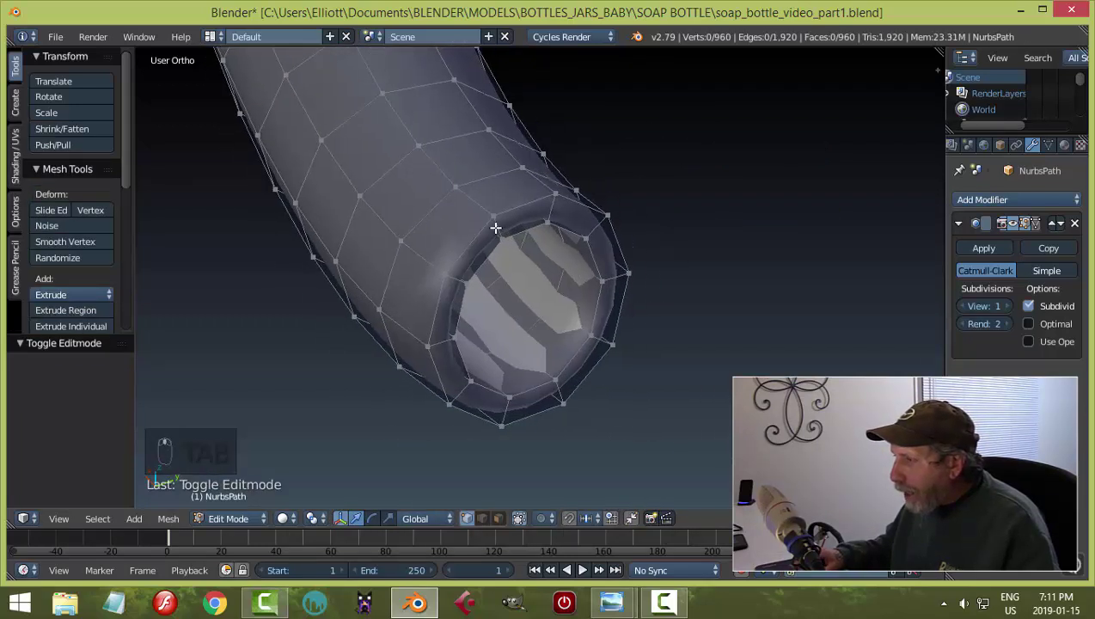
pyautogui.scroll(2, 514, 236)
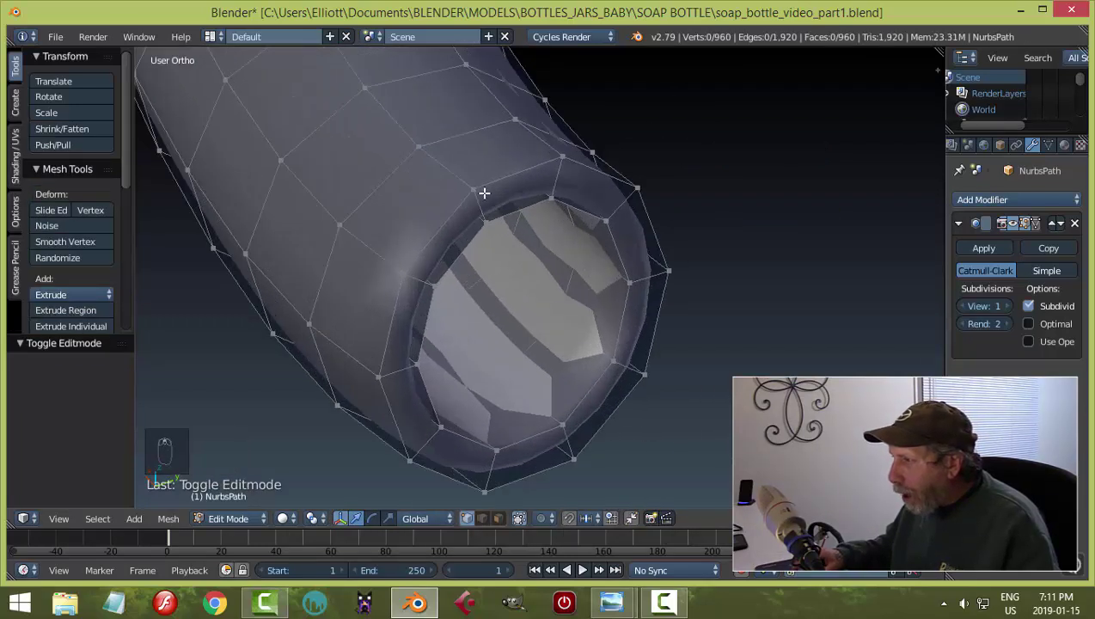
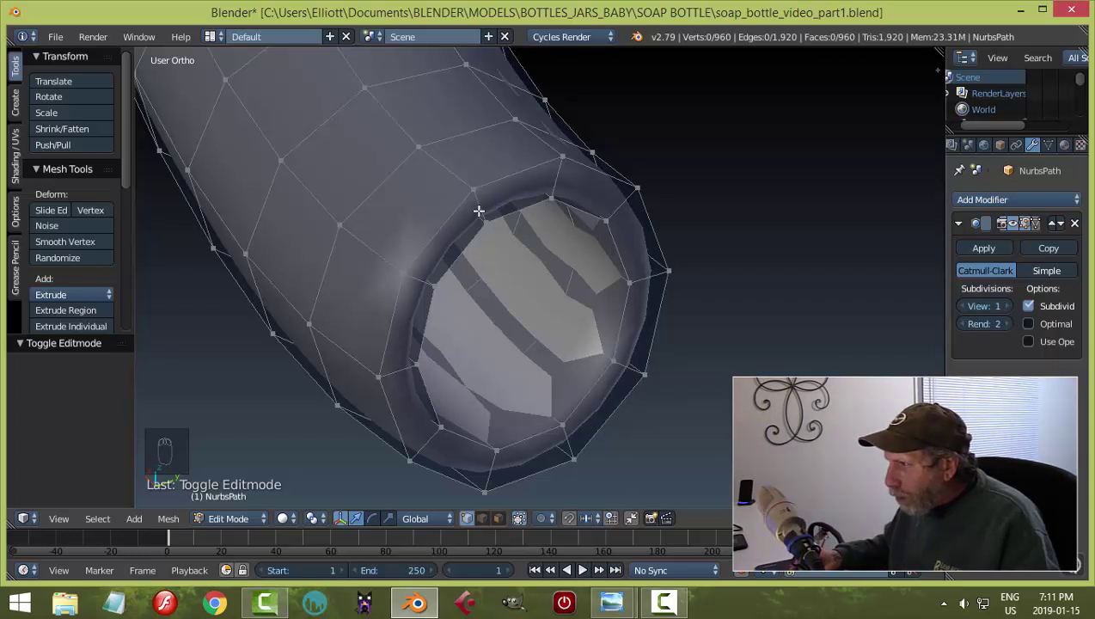
pyautogui.hotkey('ctrl', 'r')
pyautogui.click(480, 210)
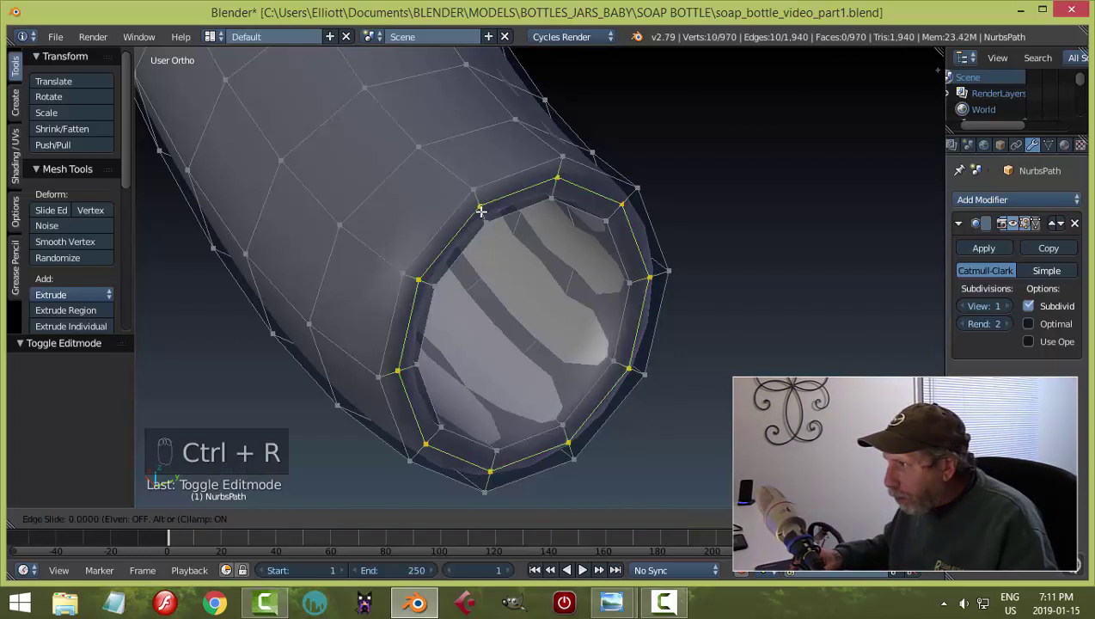
pyautogui.click(481, 200)
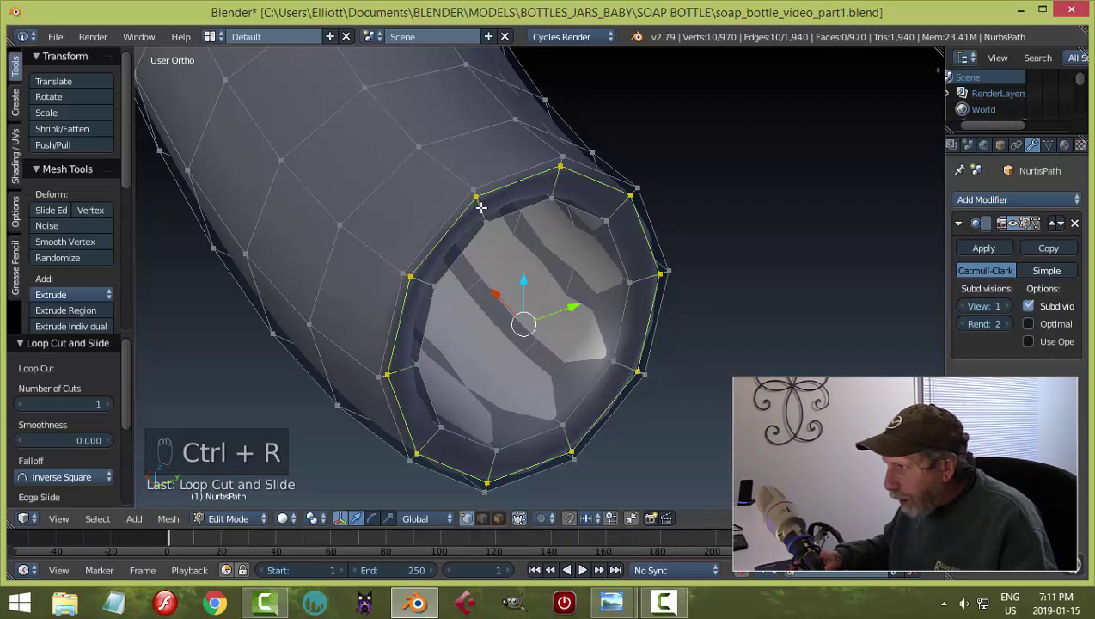
# Add a second edge loop on the tube's rim face, slid close to the inner edge of the opening.
pyautogui.hotkey('ctrl', 'r')
pyautogui.click(481, 208)
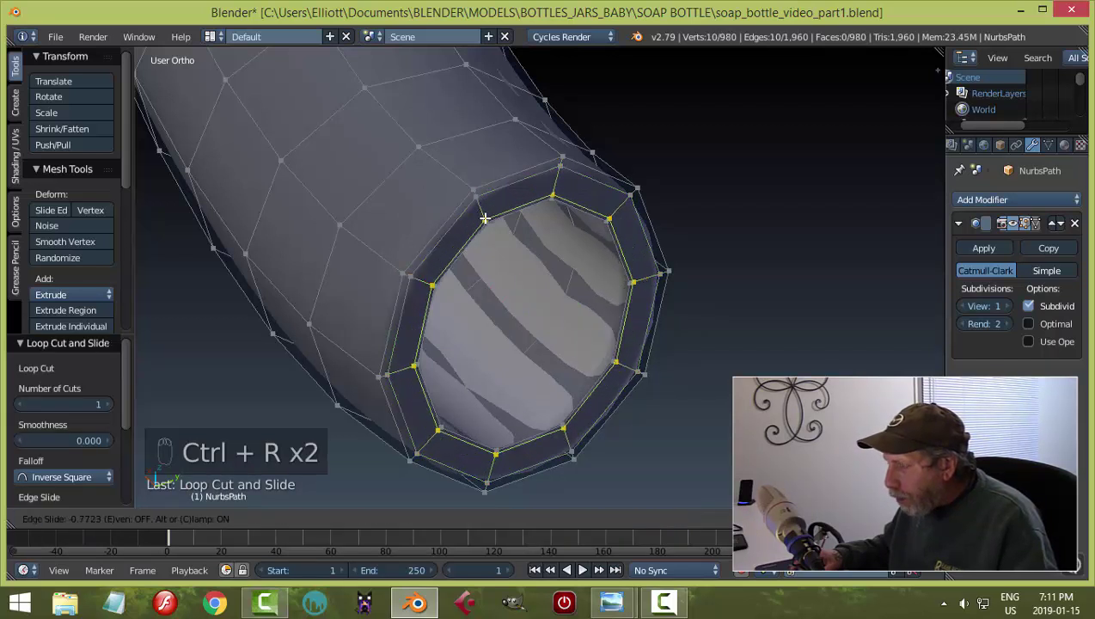
pyautogui.click(485, 219)
pyautogui.press('Tab')
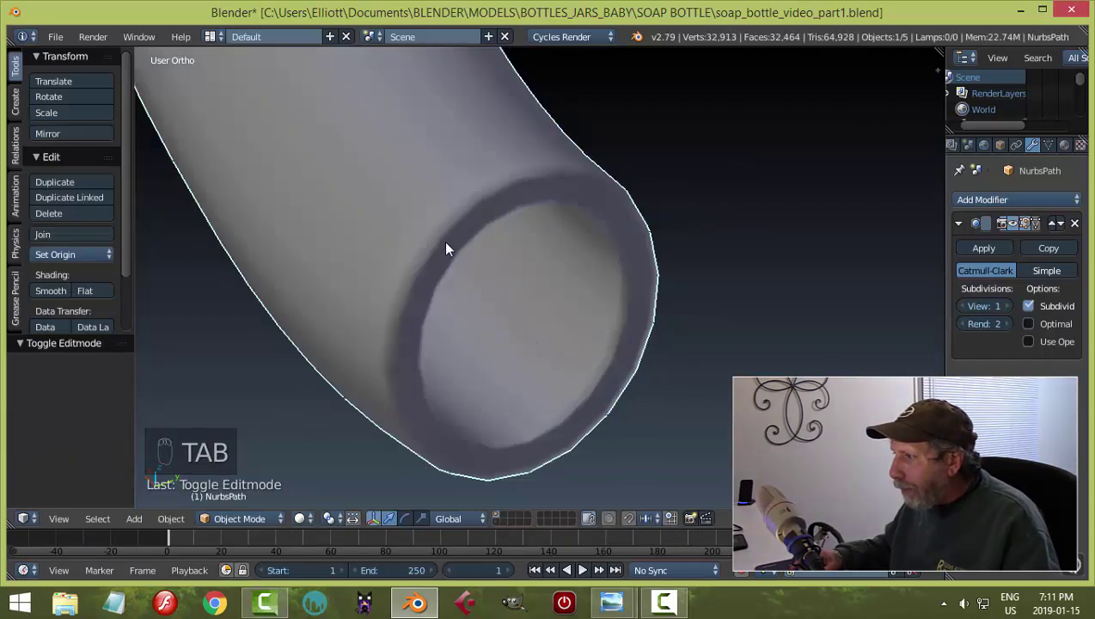
pyautogui.moveTo(621, 221); pyautogui.dragTo(507, 284, button='middle')
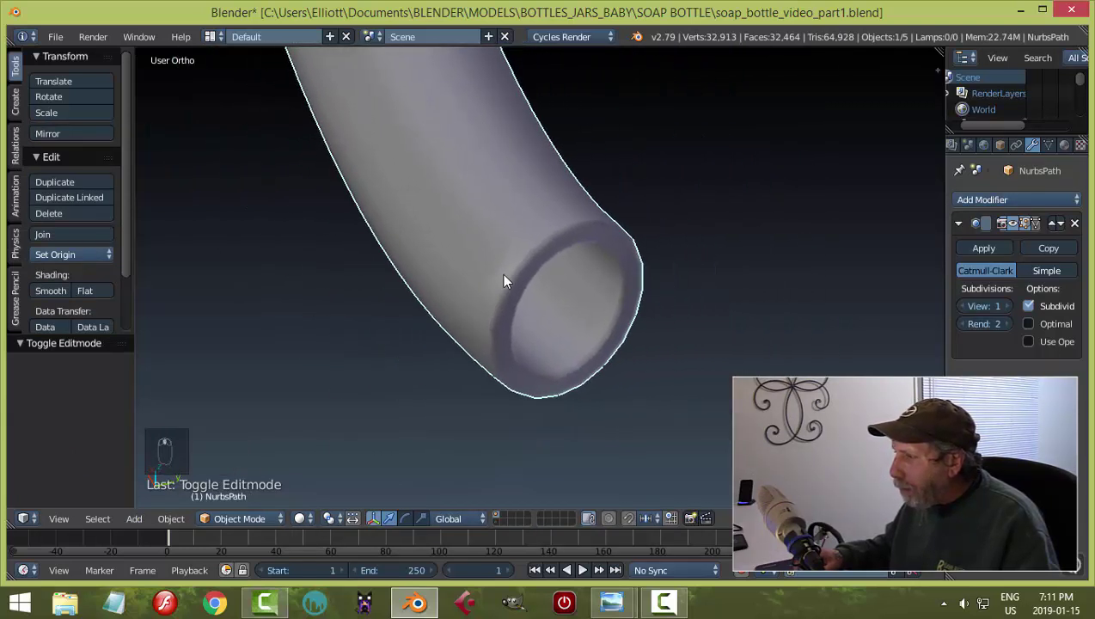
# Add an edge loop around the tube's outer wall, slid tight against the rim at the open end.
pyautogui.press('Tab')
pyautogui.click(661, 258)
pyautogui.moveTo(662, 259); pyautogui.dragTo(623, 256, button='middle')
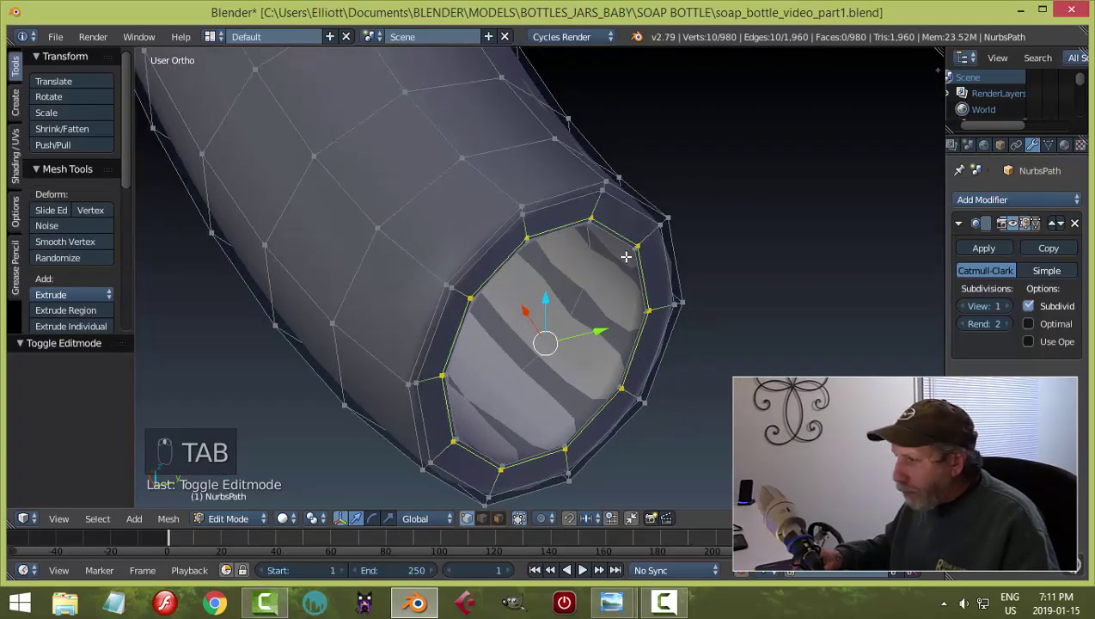
pyautogui.press('a')
pyautogui.hotkey('ctrl', 'r')
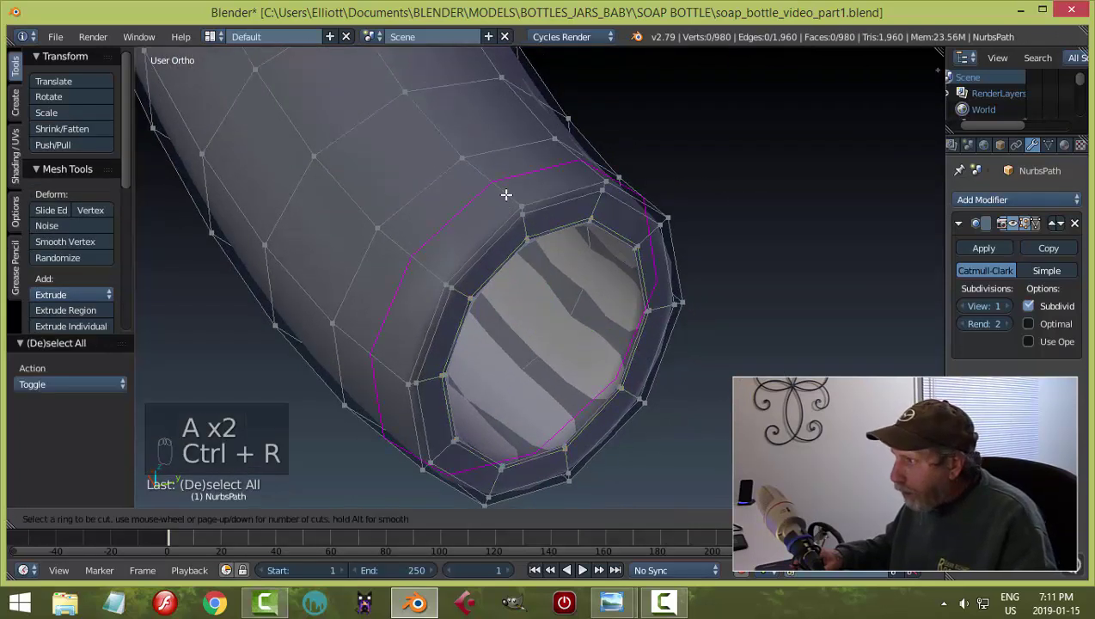
pyautogui.click(507, 198)
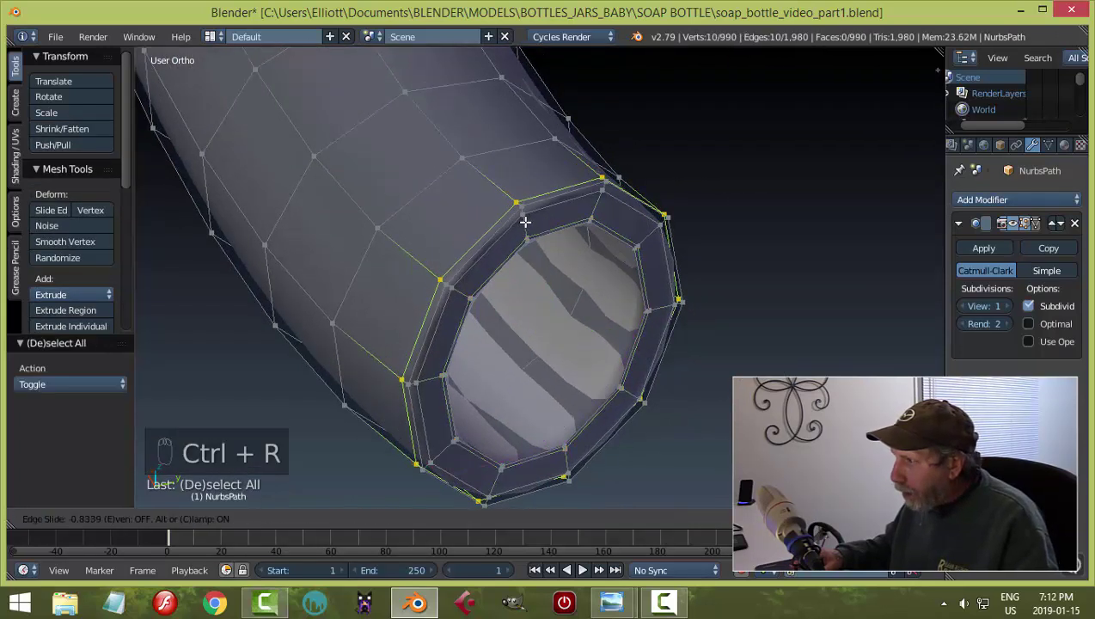
pyautogui.click(523, 220)
pyautogui.press('Tab')
pyautogui.click(459, 225)
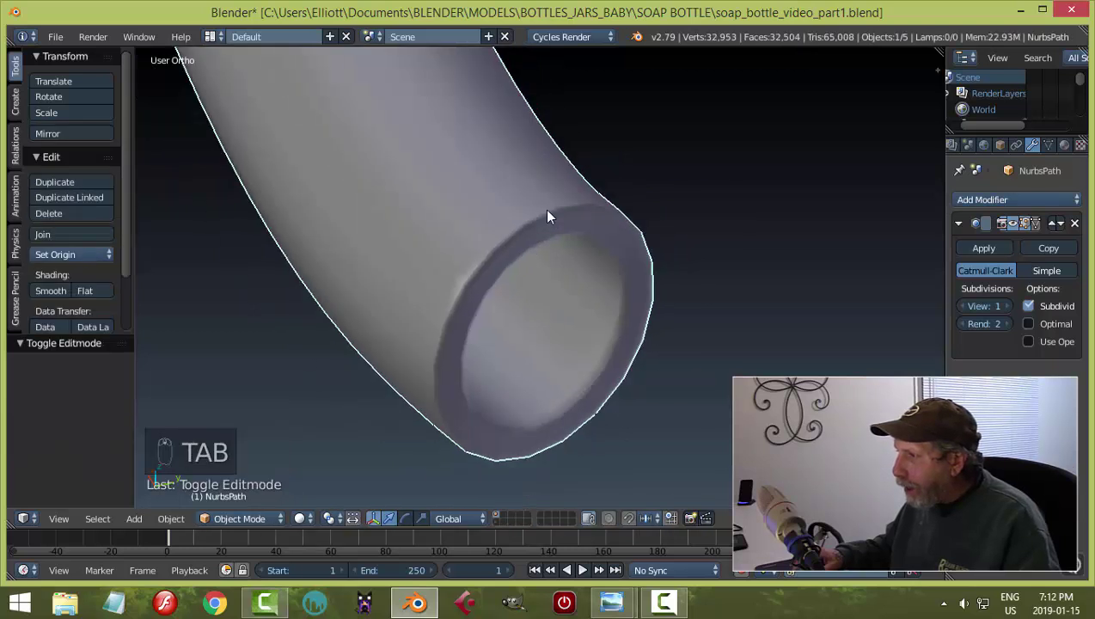
# Examine the curve and length of the whole tube in the right side view, with nothing selected.
pyautogui.scroll(-5, 604, 225)
pyautogui.moveTo(600, 234); pyautogui.dragTo(663, 337, button='middle')
pyautogui.press('KP_3')
pyautogui.scroll(-3, 671, 263)
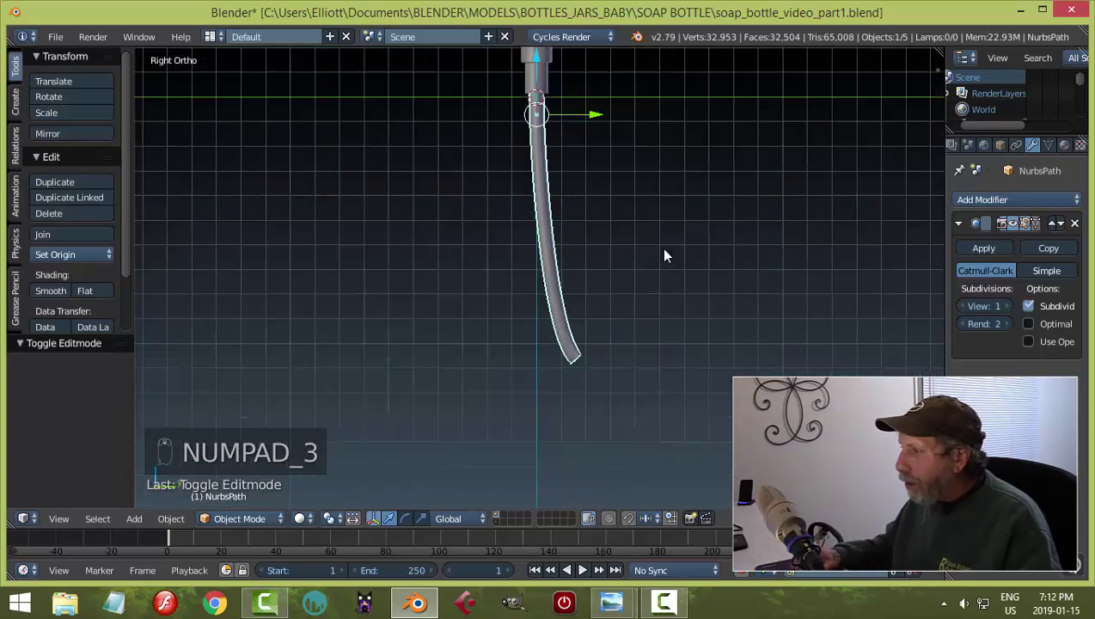
pyautogui.press('a')
pyautogui.press('a')
pyautogui.scroll(3, 646, 294)
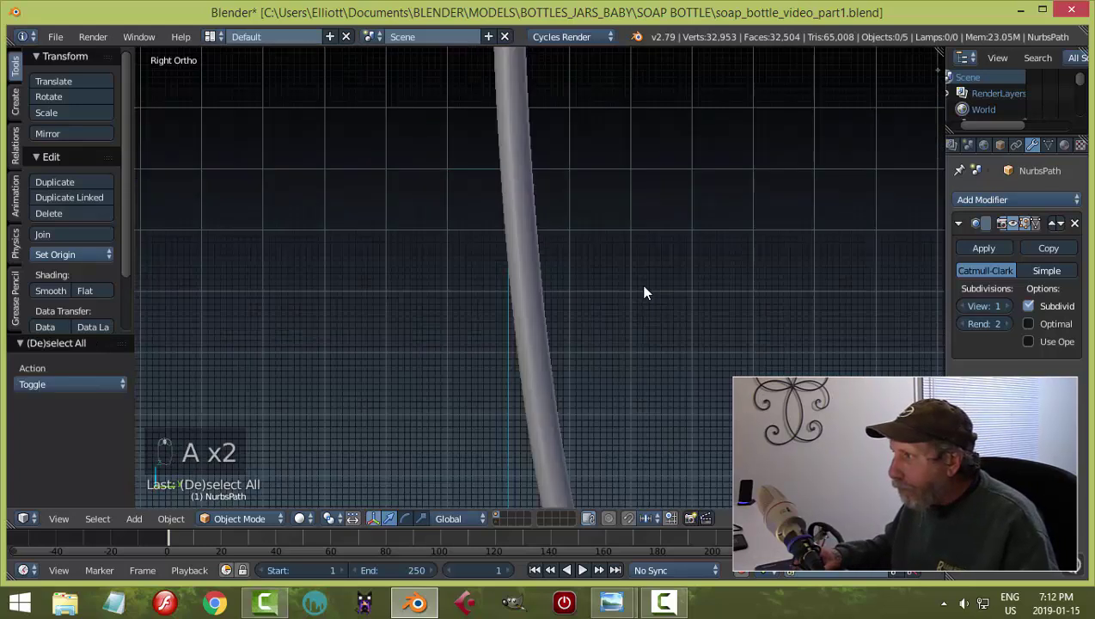
pyautogui.scroll(-3, 598, 239)
pyautogui.scroll(2, 597, 298)
pyautogui.scroll(4, 593, 266)
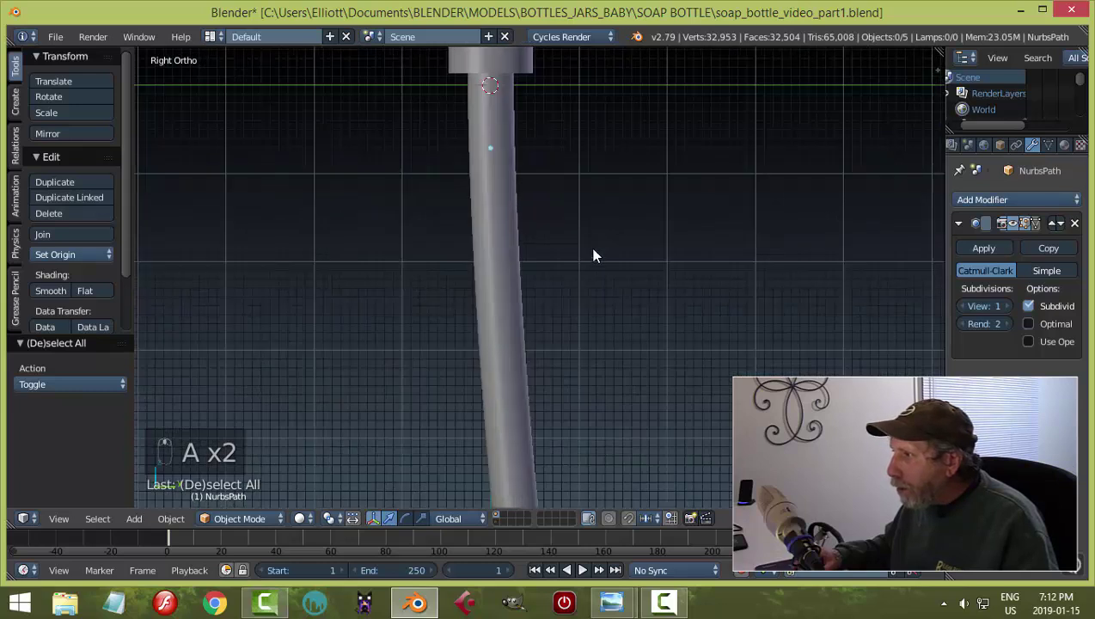
# Extrude the open bottom edge loop of the pump housing and scale it inward to 0.590 toward the tube.
pyautogui.moveTo(544, 286); pyautogui.dragTo(577, 379, button='middle')
pyautogui.scroll(2, 560, 325)
pyautogui.rightClick(546, 190)
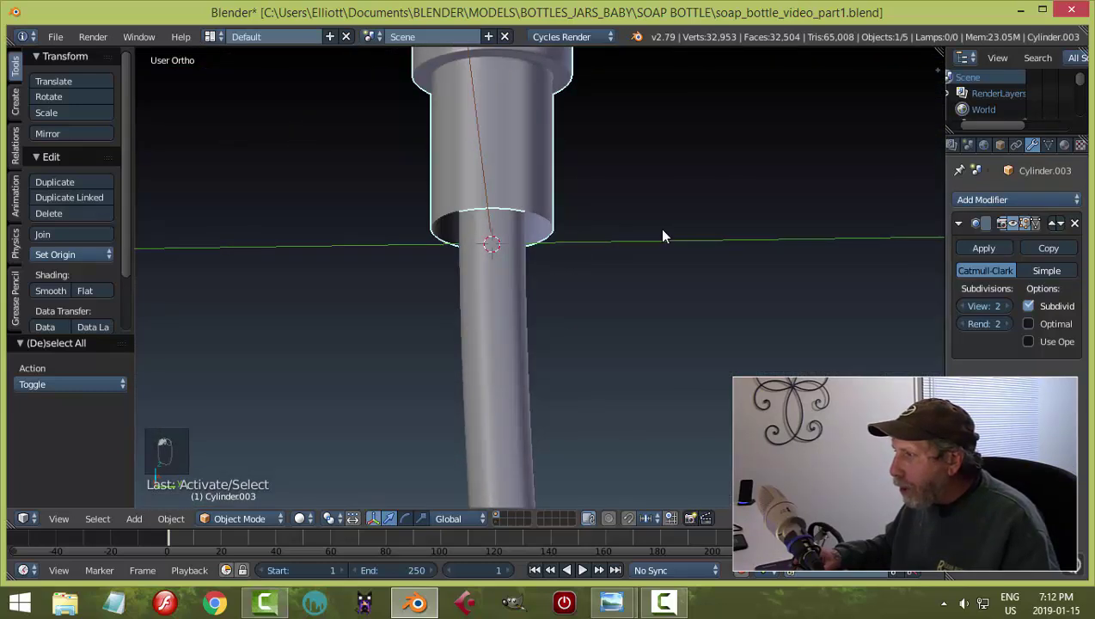
pyautogui.press('Tab')
pyautogui.click(774, 229)
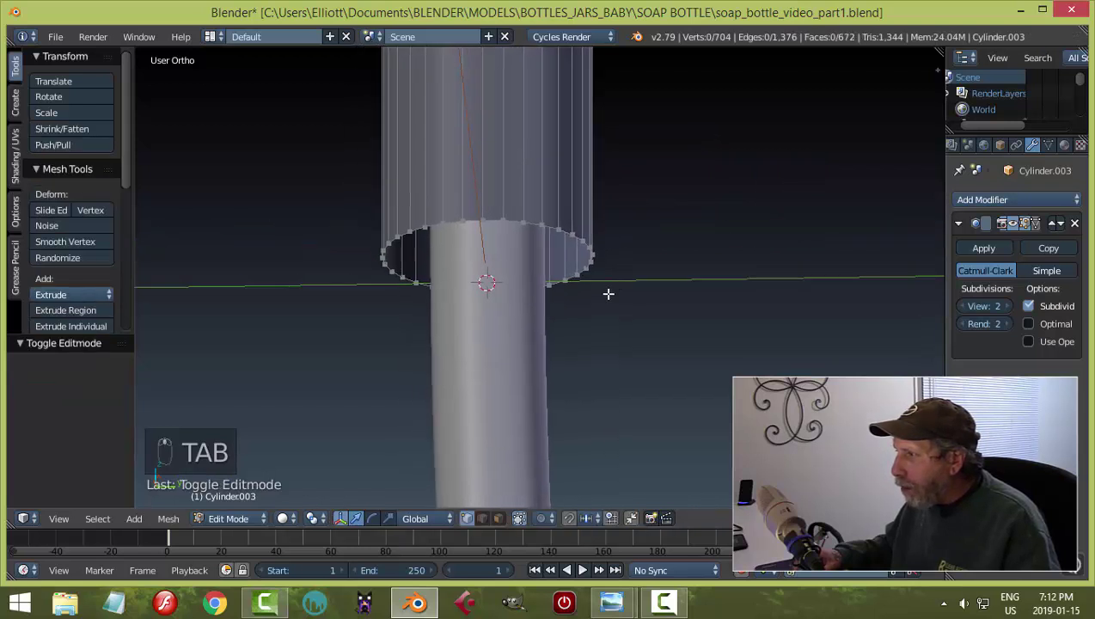
pyautogui.keyDown('alt'); pyautogui.rightClick(556, 228); pyautogui.keyUp('alt')
pyautogui.scroll(-4, 726, 259)
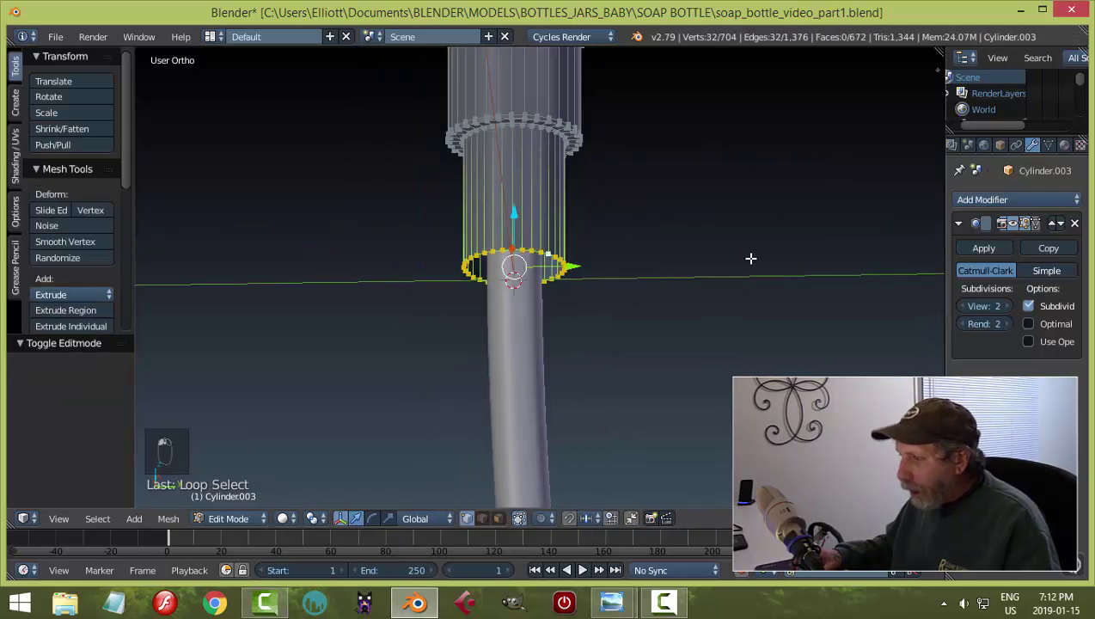
pyautogui.press('e')
pyautogui.press('s')
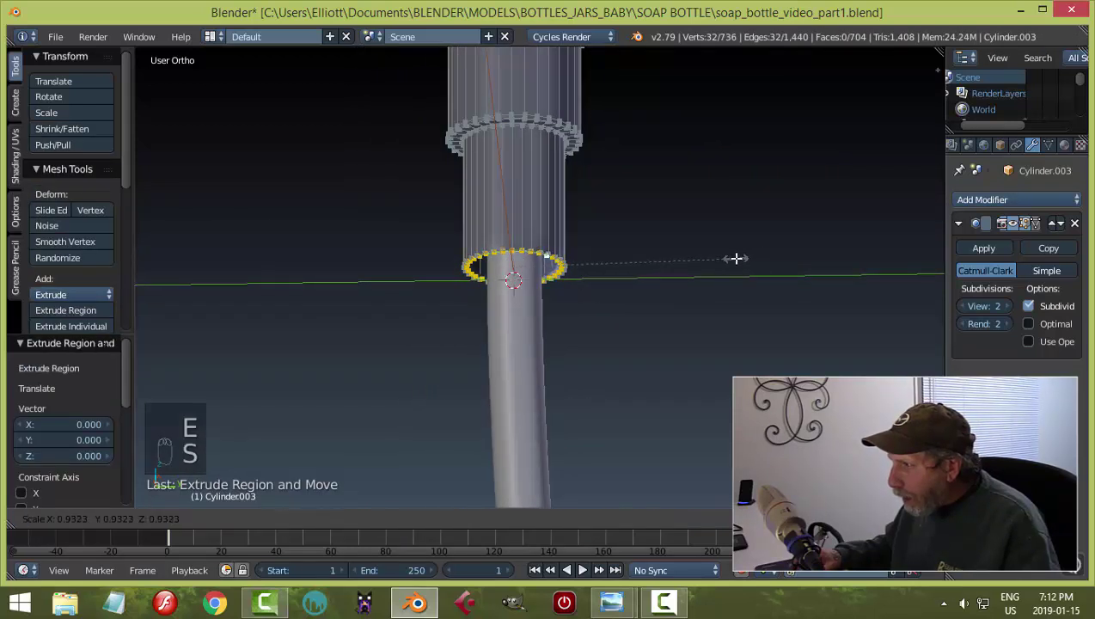
pyautogui.click(657, 262)
pyautogui.scroll(3, 632, 256)
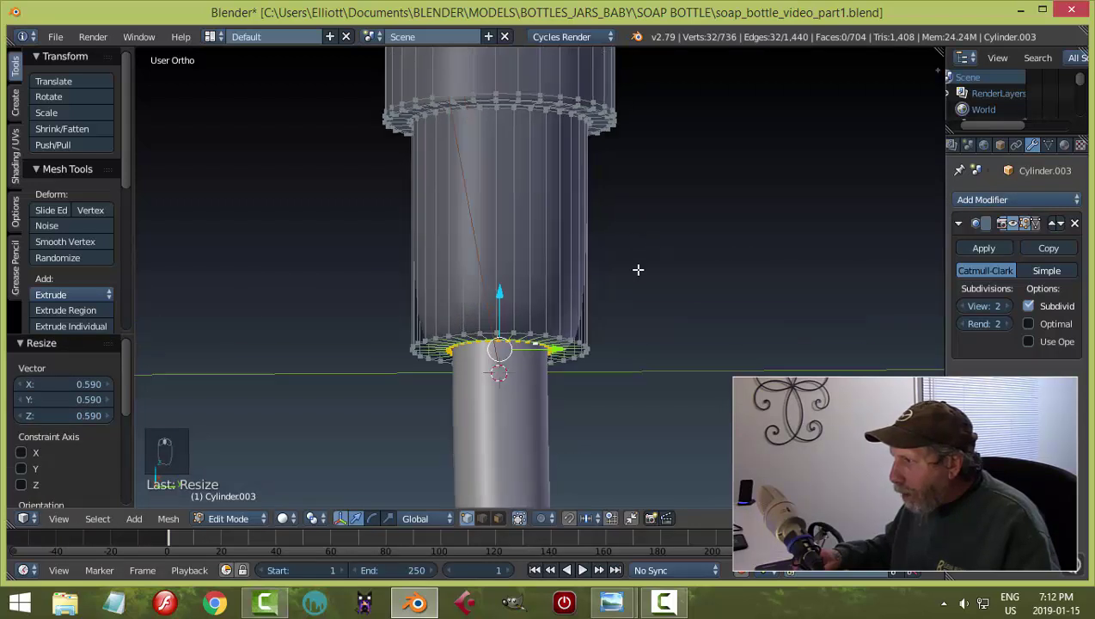
pyautogui.moveTo(638, 270)
pyautogui.keyDown('shift'); pyautogui.mouseDown(button='middle')
pyautogui.moveTo(638, 354)
pyautogui.moveTo(651, 264)
pyautogui.mouseUp(button='middle'); pyautogui.keyUp('shift')
pyautogui.scroll(2, 651, 264)
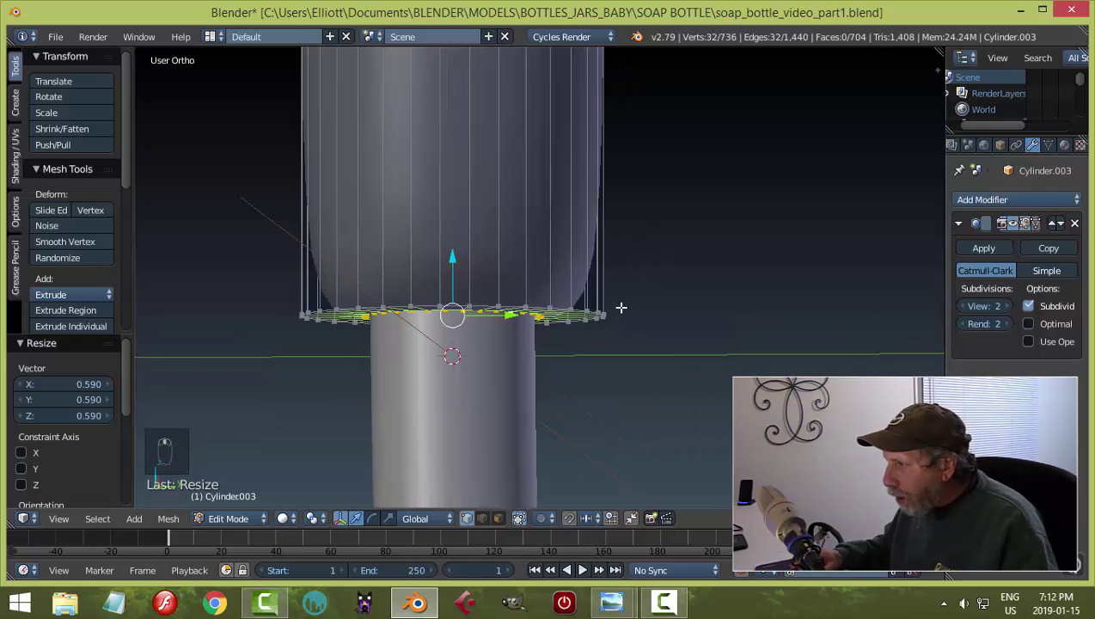
# Add two edge loops around the housing's lowest section, both slid down close to its bottom edge.
pyautogui.press('a')
pyautogui.hotkey('ctrl', 'r')
pyautogui.click(601, 232)
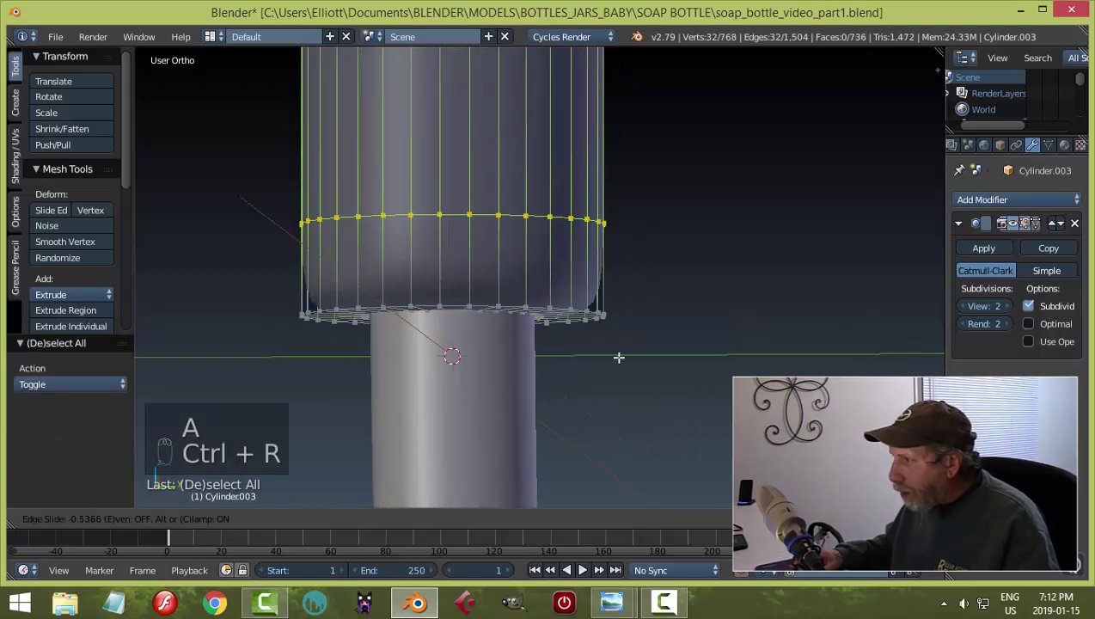
pyautogui.click(629, 425)
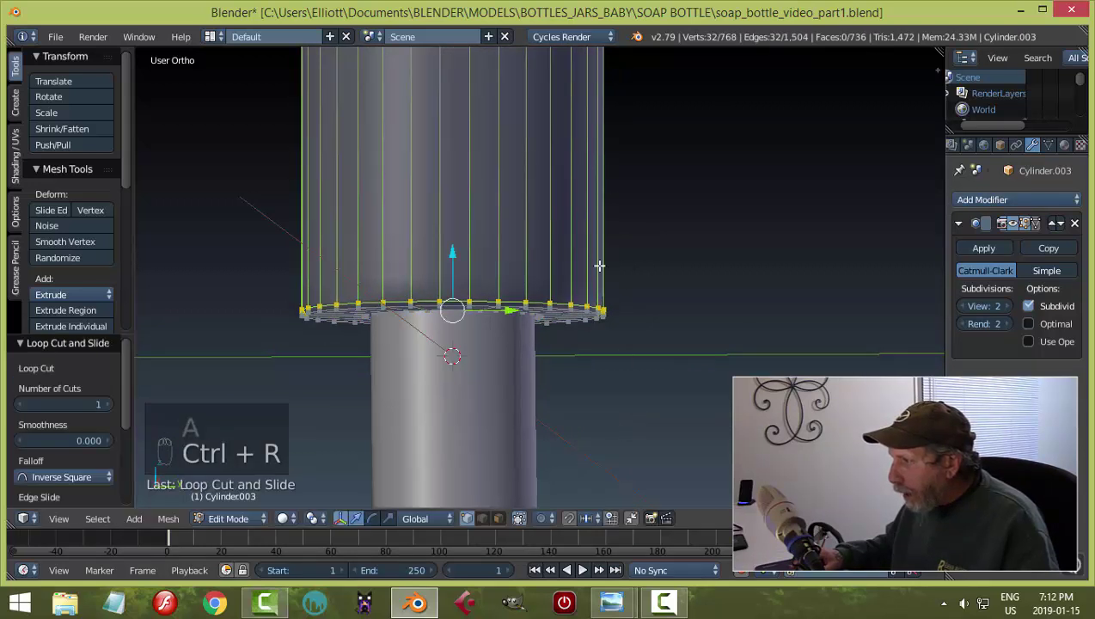
pyautogui.hotkey('ctrl', 'r')
pyautogui.click(599, 257)
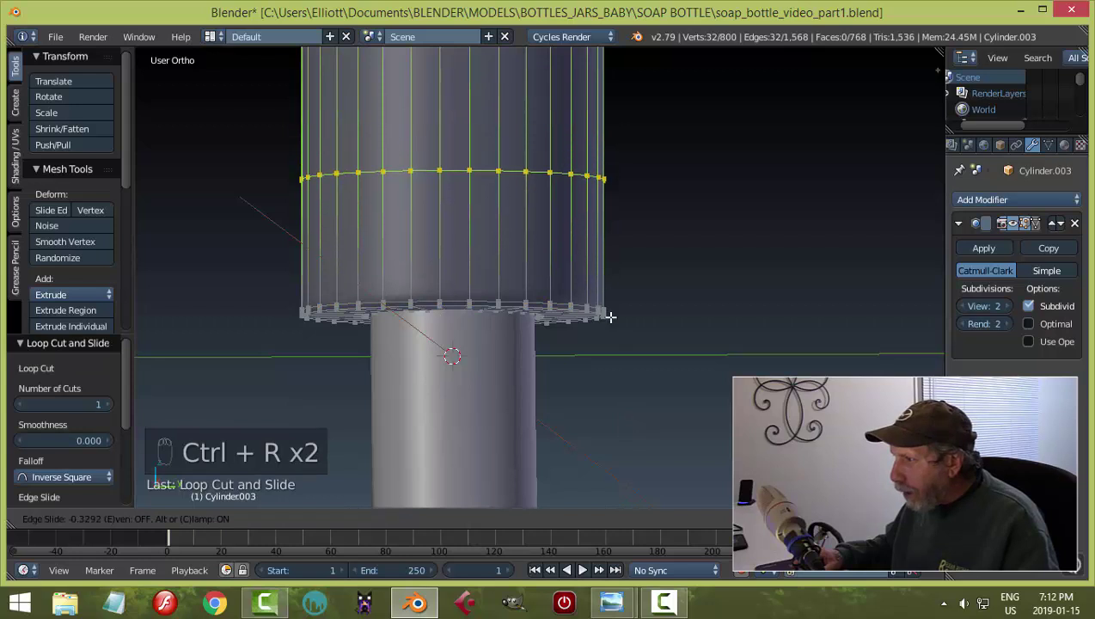
pyautogui.click(627, 411)
pyautogui.scroll(-5, 602, 249)
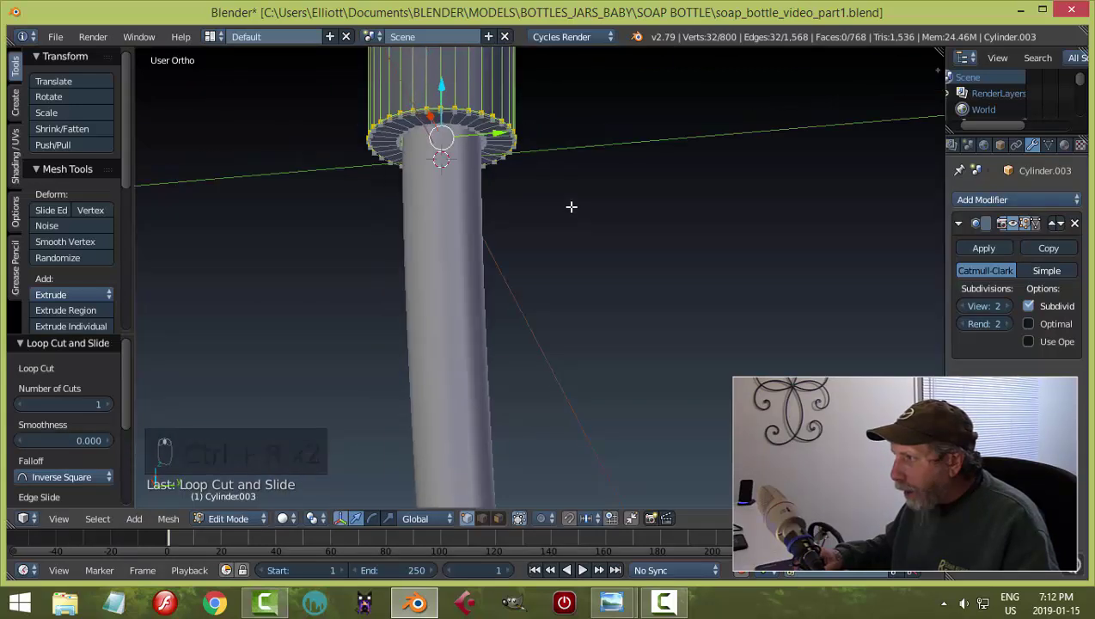
# Add an edge loop on the housing's ring-shaped bottom face, slid close to its outer edge.
pyautogui.scroll(6, 627, 344)
pyautogui.hotkey('ctrl', 'r')
pyautogui.click(592, 241)
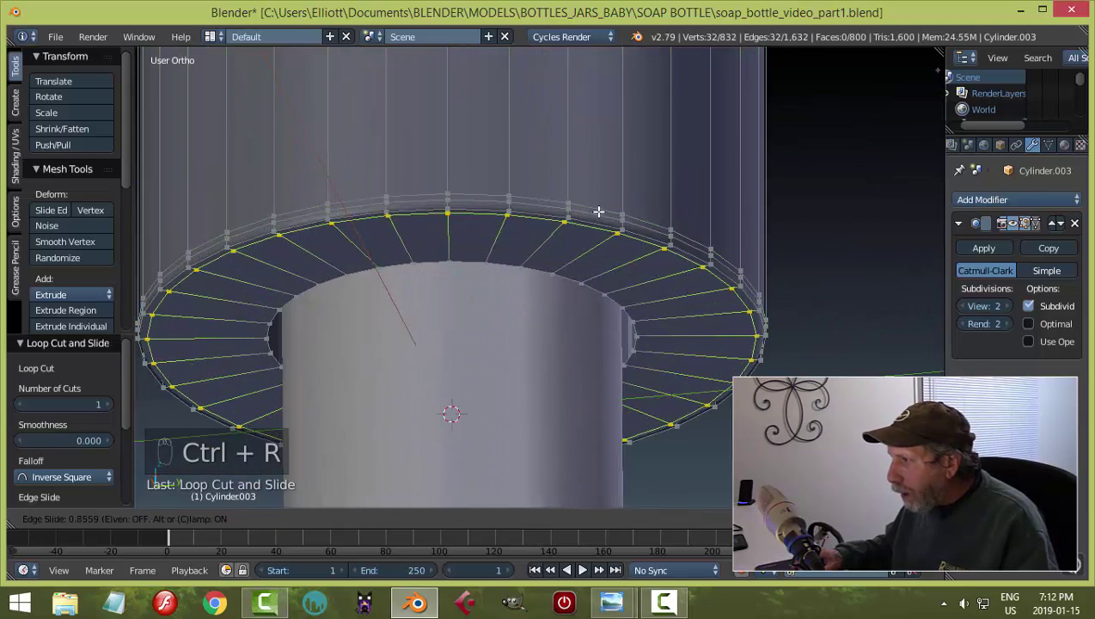
pyautogui.click(599, 211)
pyautogui.press('a')
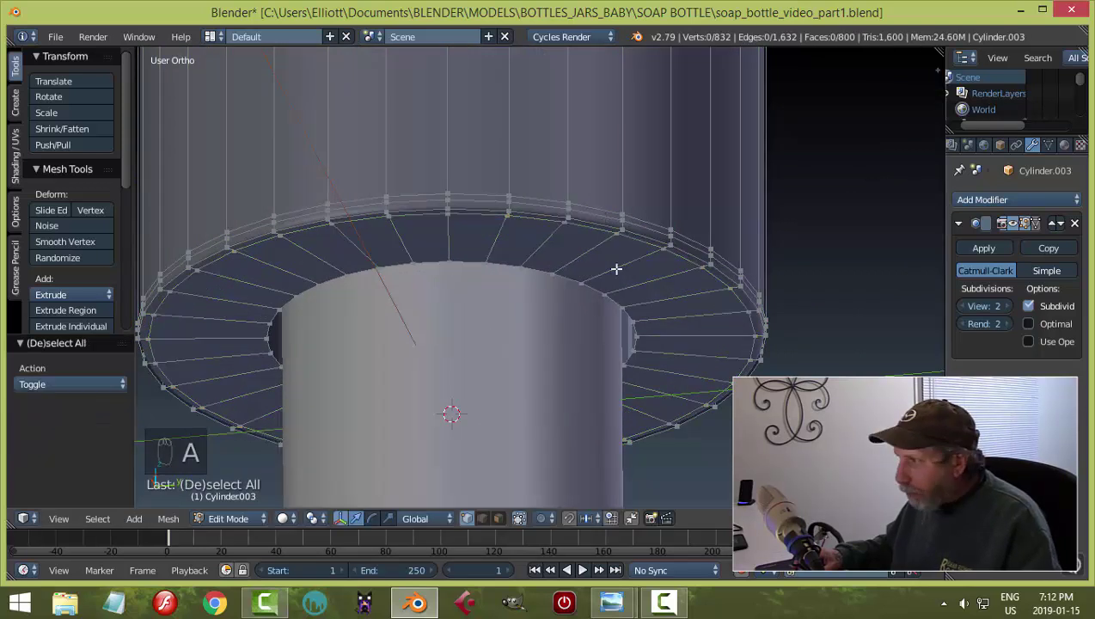
# Scale the inner edge loop of the housing's bottom face inward to close the gap around the tube.
pyautogui.keyDown('alt'); pyautogui.click(621, 304); pyautogui.keyUp('alt')
pyautogui.press('s')
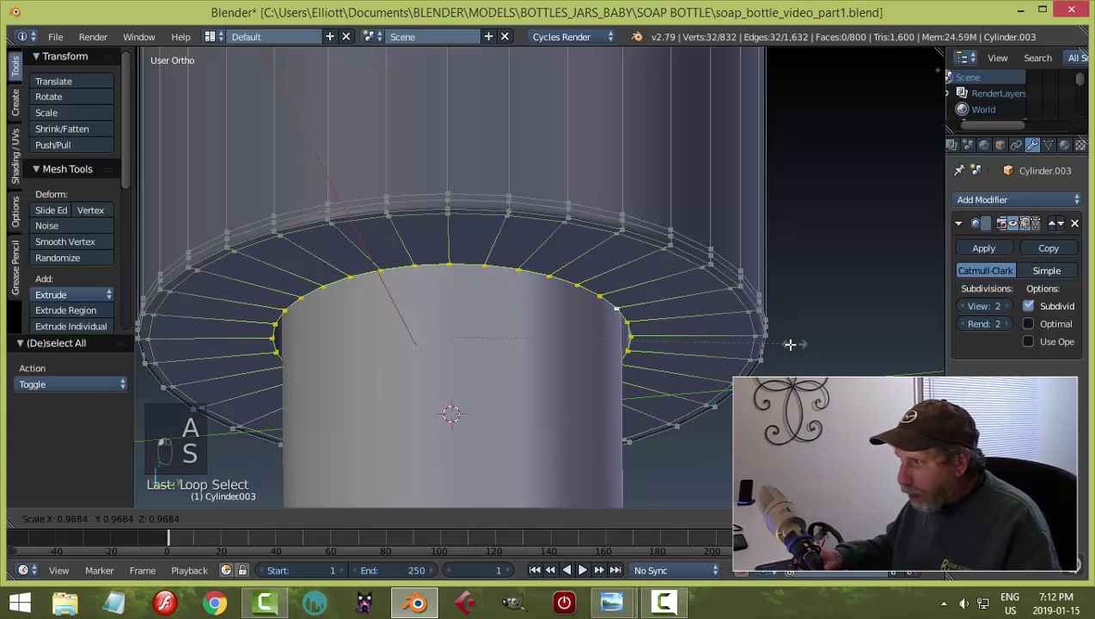
pyautogui.click(766, 344)
pyautogui.press('Tab')
pyautogui.click(643, 349)
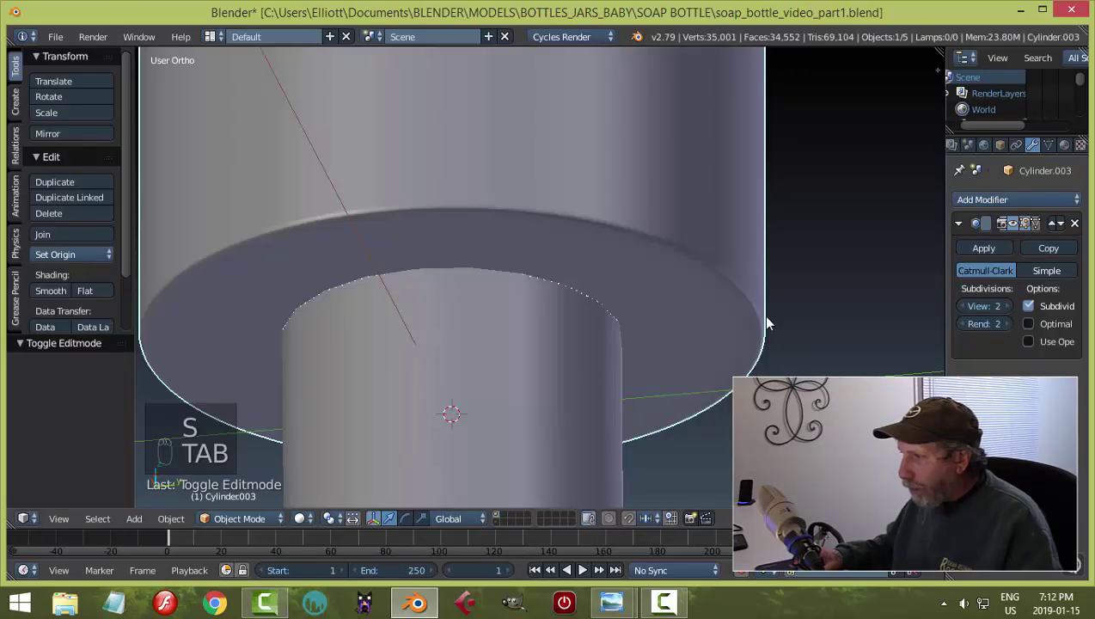
# Unhide the bottle body around the pump, save the file and deselect everything.
pyautogui.press('a')
pyautogui.press('a')
pyautogui.scroll(-4, 763, 320)
pyautogui.moveTo(758, 325); pyautogui.dragTo(686, 307, button='middle')
pyautogui.press('KP_3')
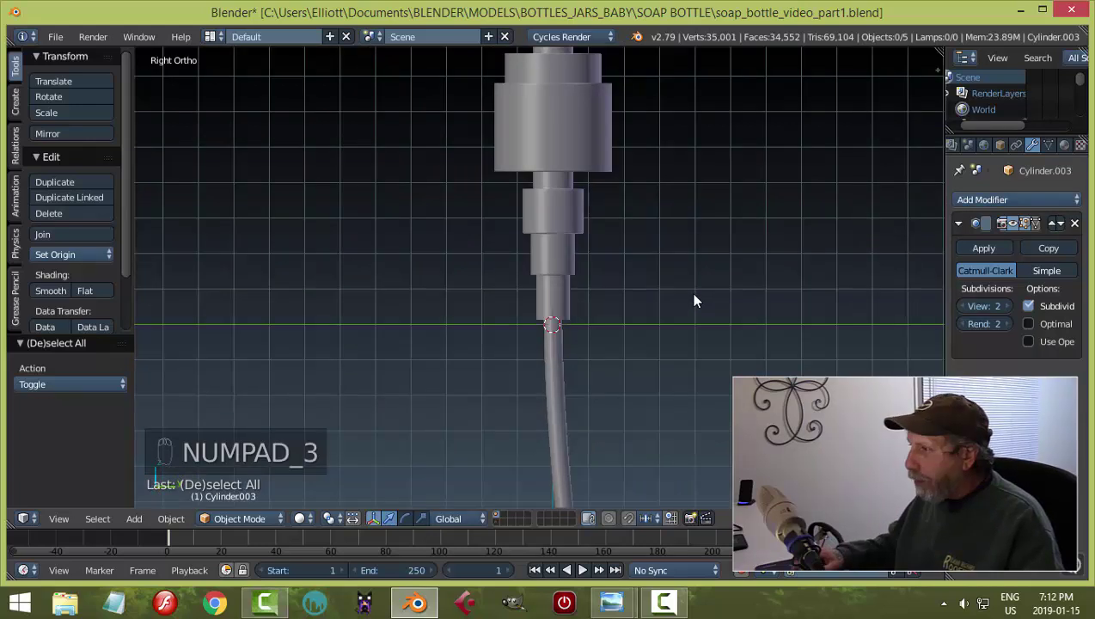
pyautogui.hotkey('alt', 'h')
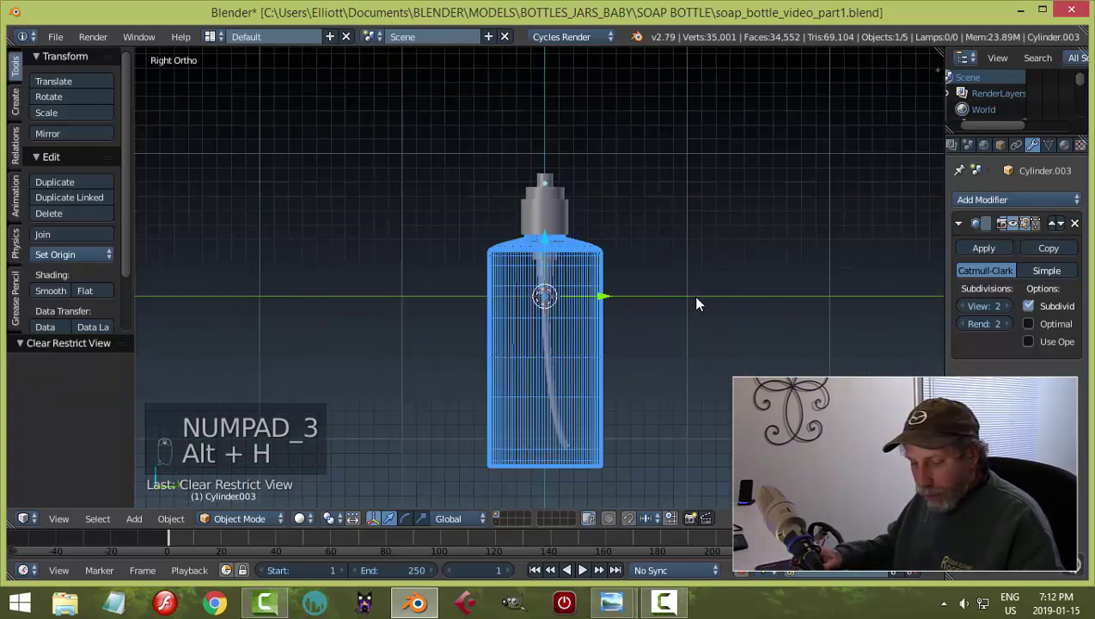
pyautogui.hotkey('ctrl', 's')
pyautogui.press('a')
# Examine how the pump housing and dip tube fit inside the wireframe bottle in the right side view.
pyautogui.scroll(4, 682, 315)
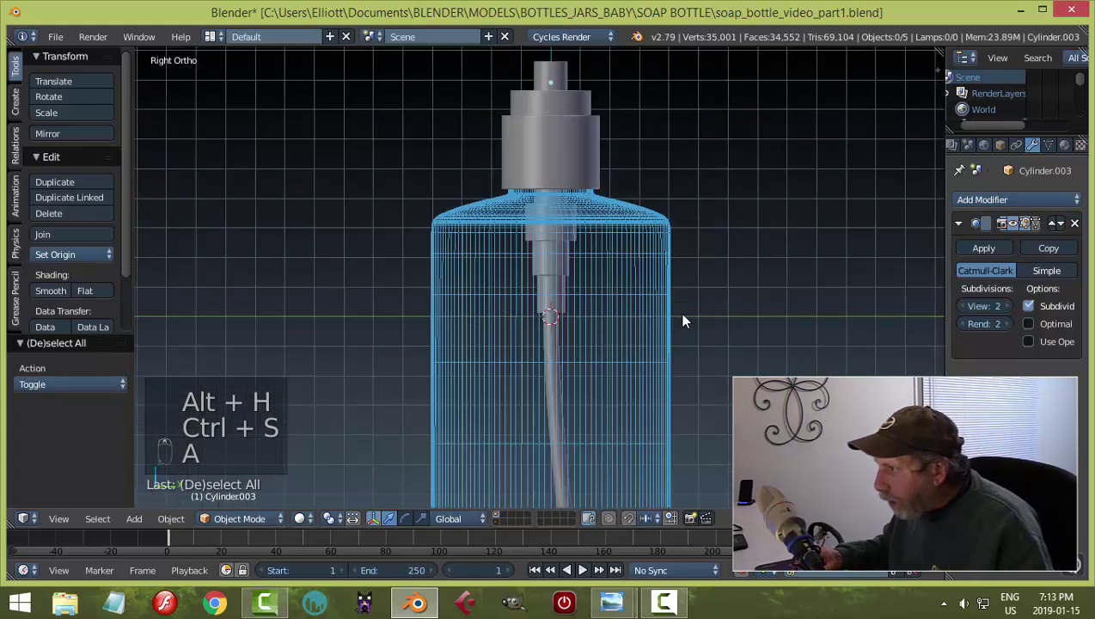
pyautogui.scroll(4, 683, 321)
pyautogui.scroll(-6, 647, 202)
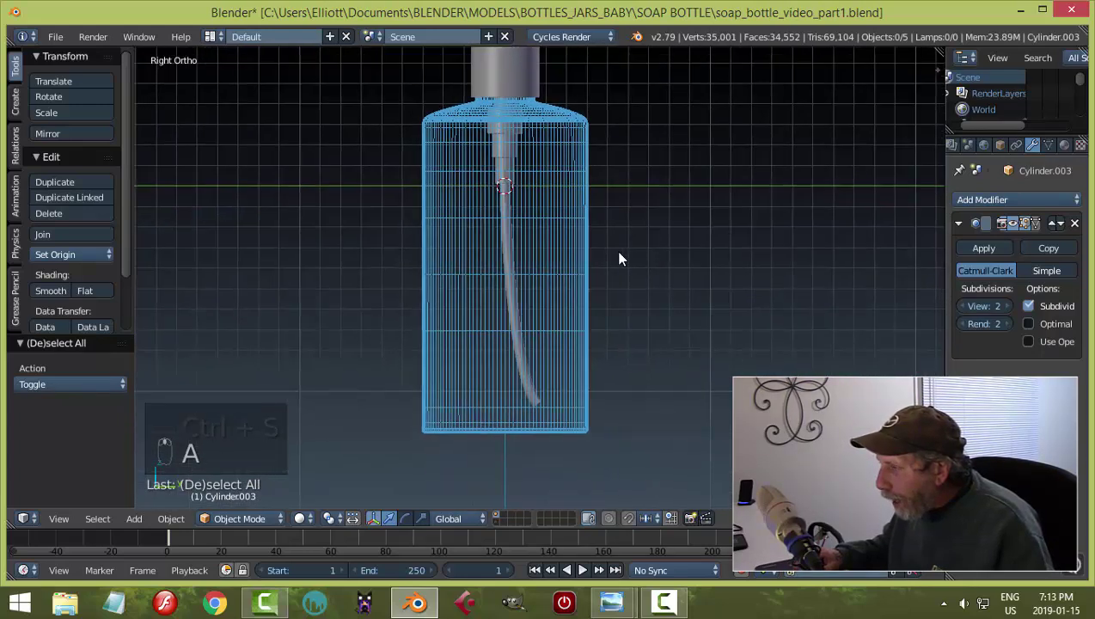
pyautogui.scroll(3, 619, 258)
pyautogui.rightClick(477, 198)
pyautogui.rightClick(475, 198)
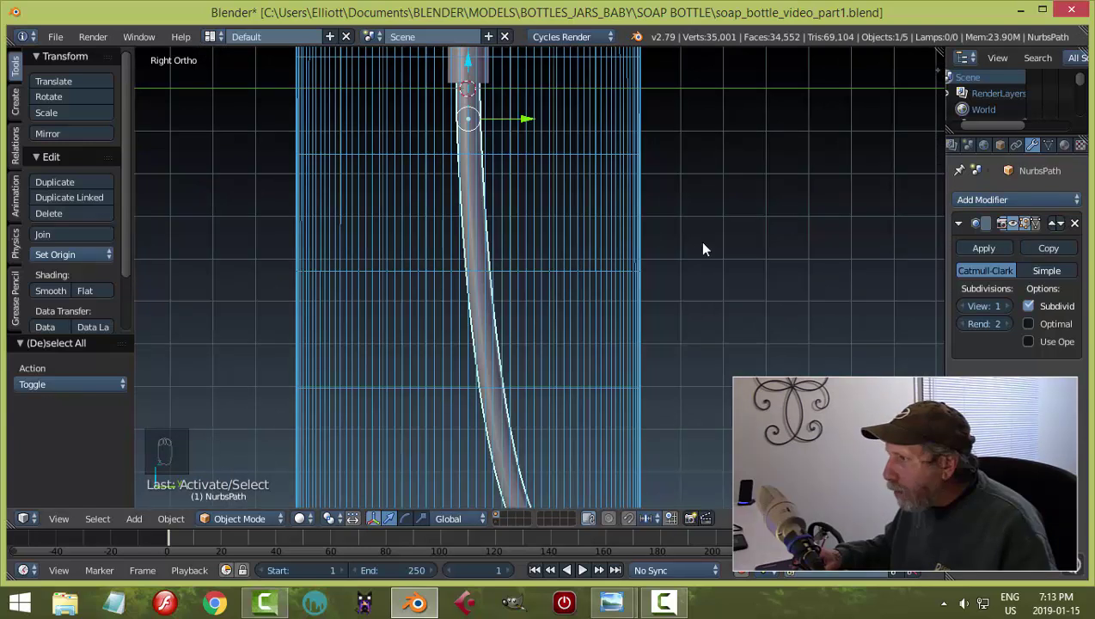
pyautogui.press('a')
pyautogui.scroll(-4, 643, 247)
pyautogui.scroll(2, 601, 267)
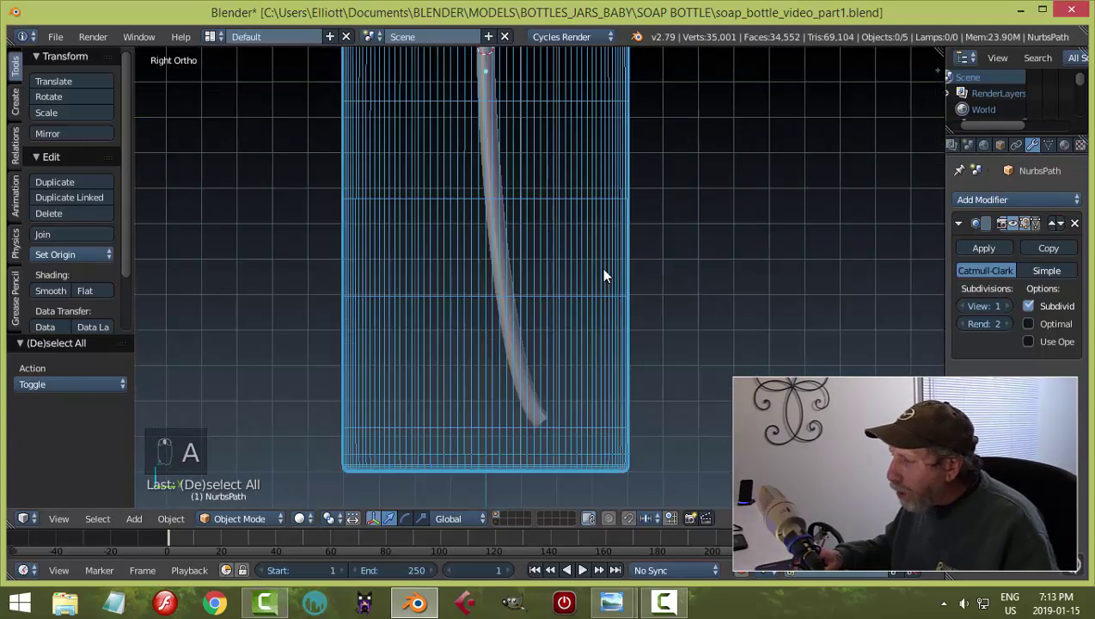
# Set the bottle body's maximum draw type to Textured, deselect everything and save the file.
pyautogui.scroll(-1, 601, 268)
pyautogui.moveTo(600, 269); pyautogui.dragTo(630, 293, button='middle')
pyautogui.scroll(-2, 630, 294)
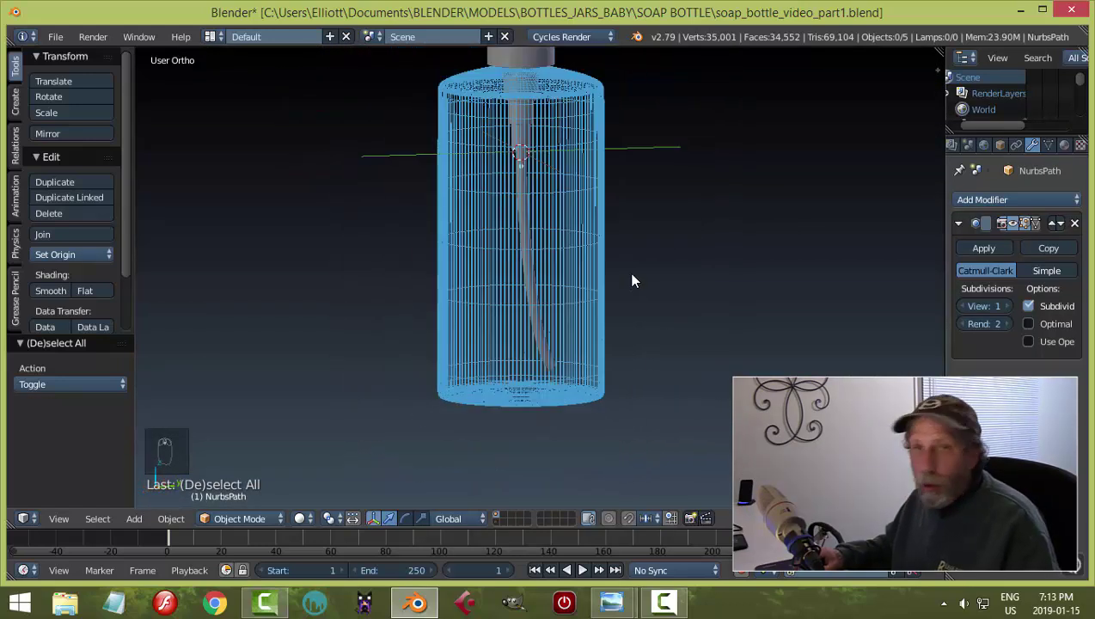
pyautogui.press('KP_3')
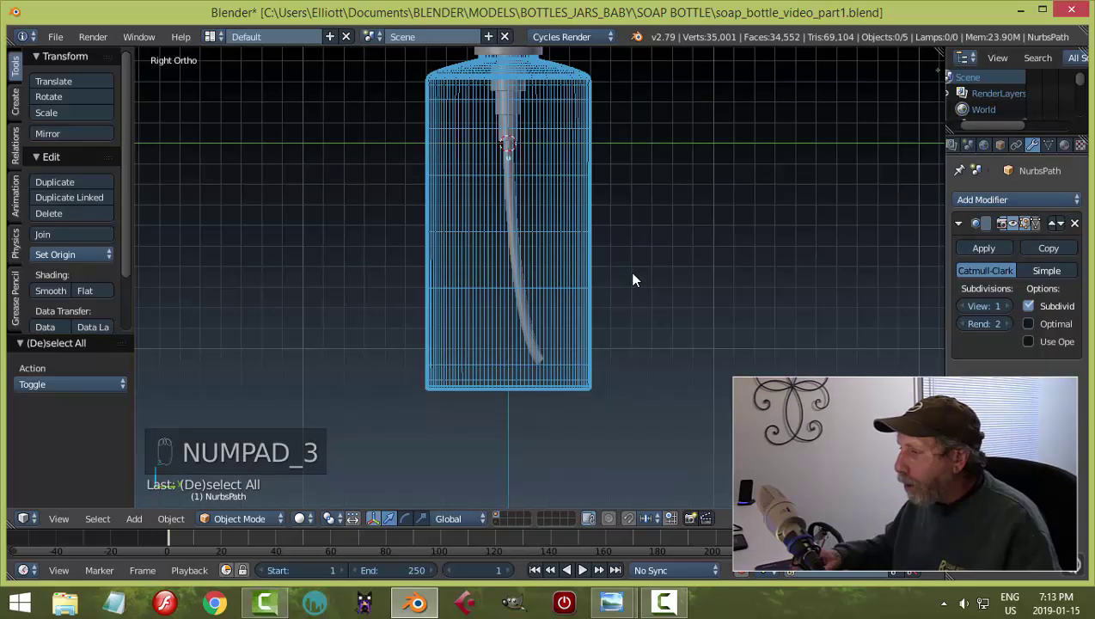
pyautogui.scroll(-3, 643, 272)
pyautogui.scroll(4, 624, 308)
pyautogui.keyDown('shift'); pyautogui.moveTo(620, 300); pyautogui.dragTo(552, 297, button='middle'); pyautogui.keyUp('shift')
pyautogui.rightClick(552, 298)
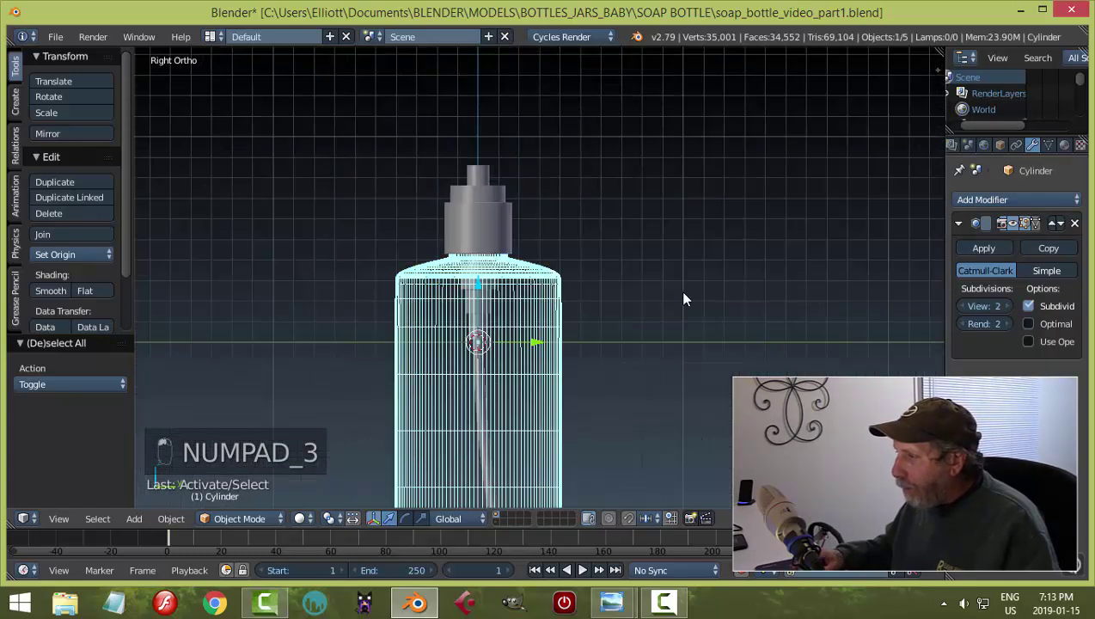
pyautogui.click(999, 144)
pyautogui.click(977, 441)
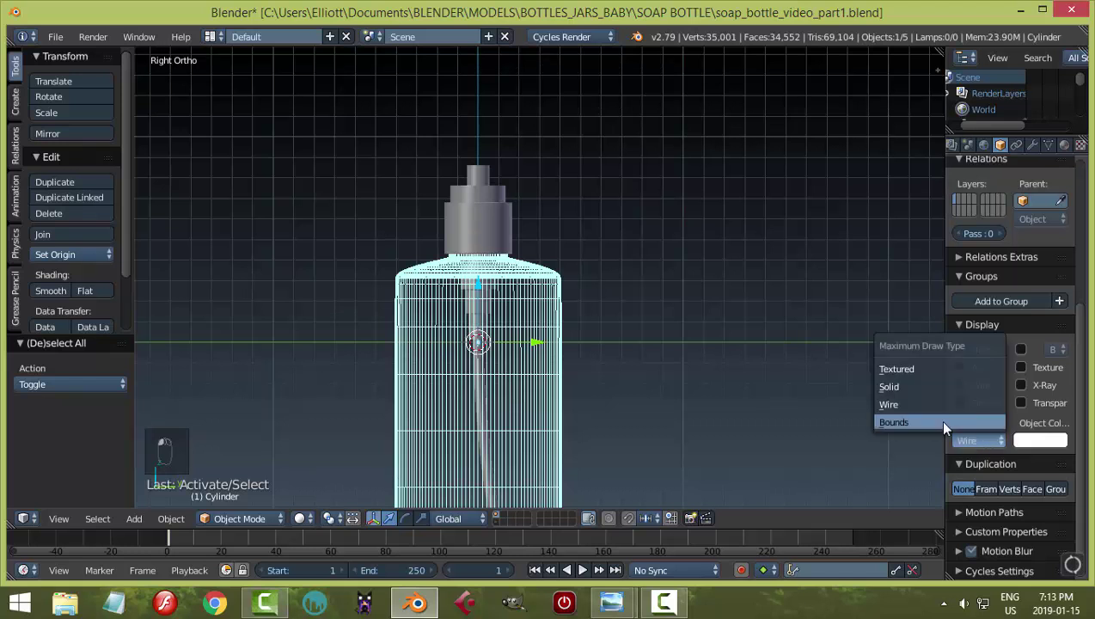
pyautogui.click(917, 366)
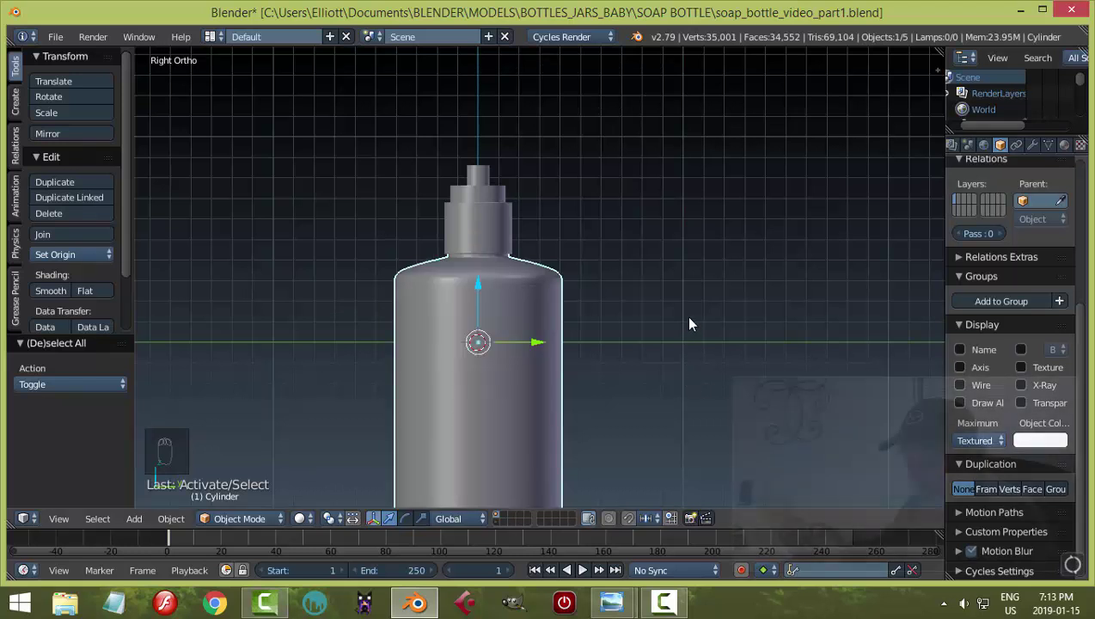
pyautogui.press('a')
pyautogui.hotkey('ctrl', 's')
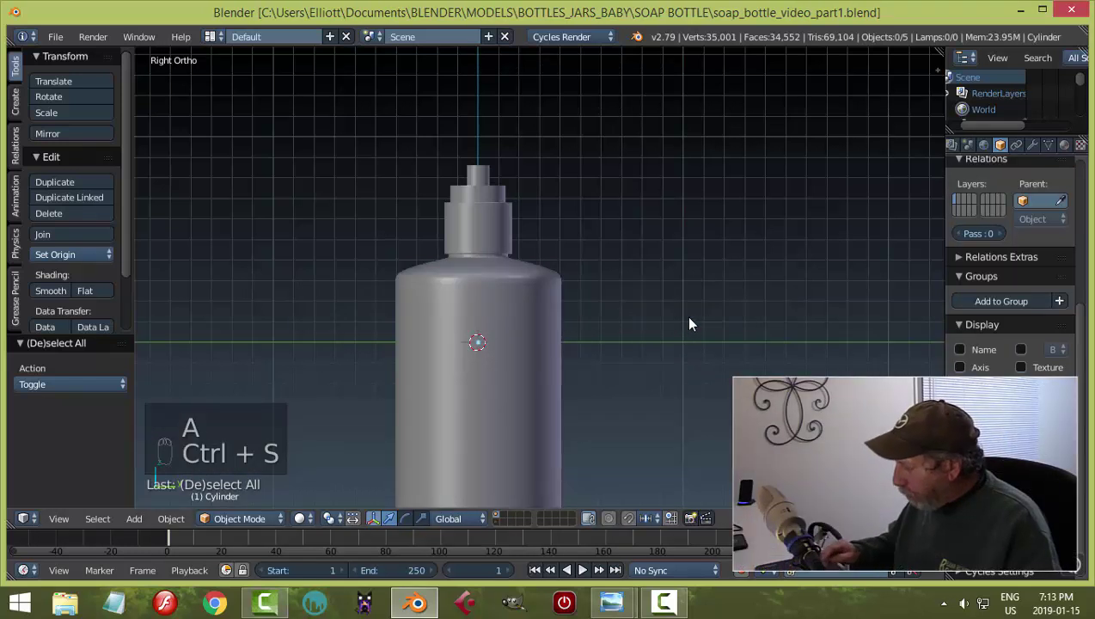
# Show the soap bottle background reference image behind the model in the right side view.
pyautogui.press('n')
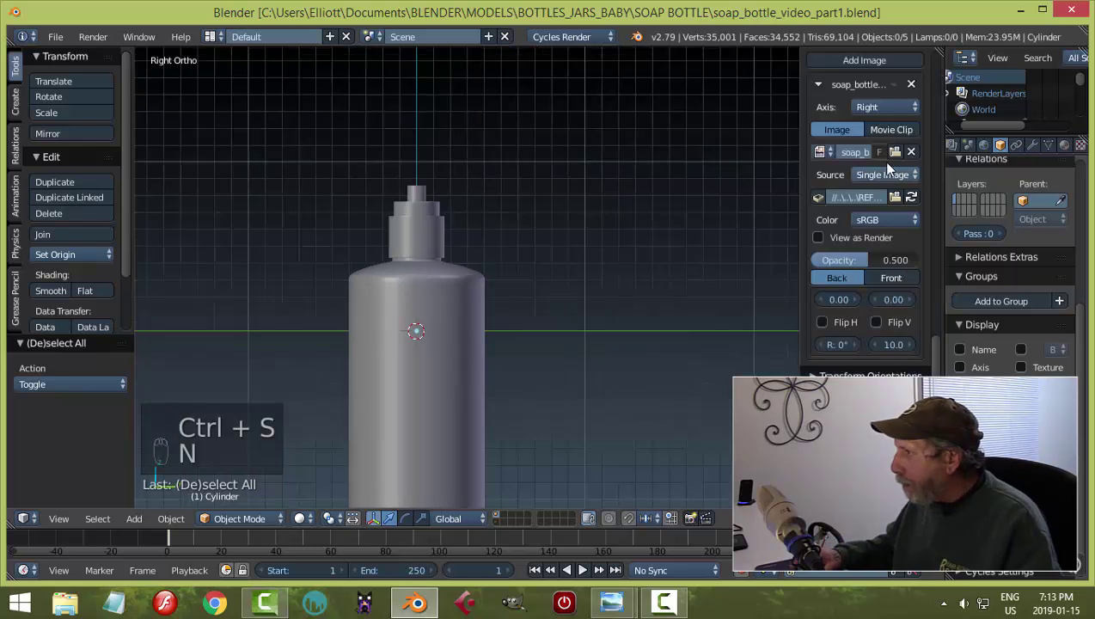
pyautogui.click(895, 85)
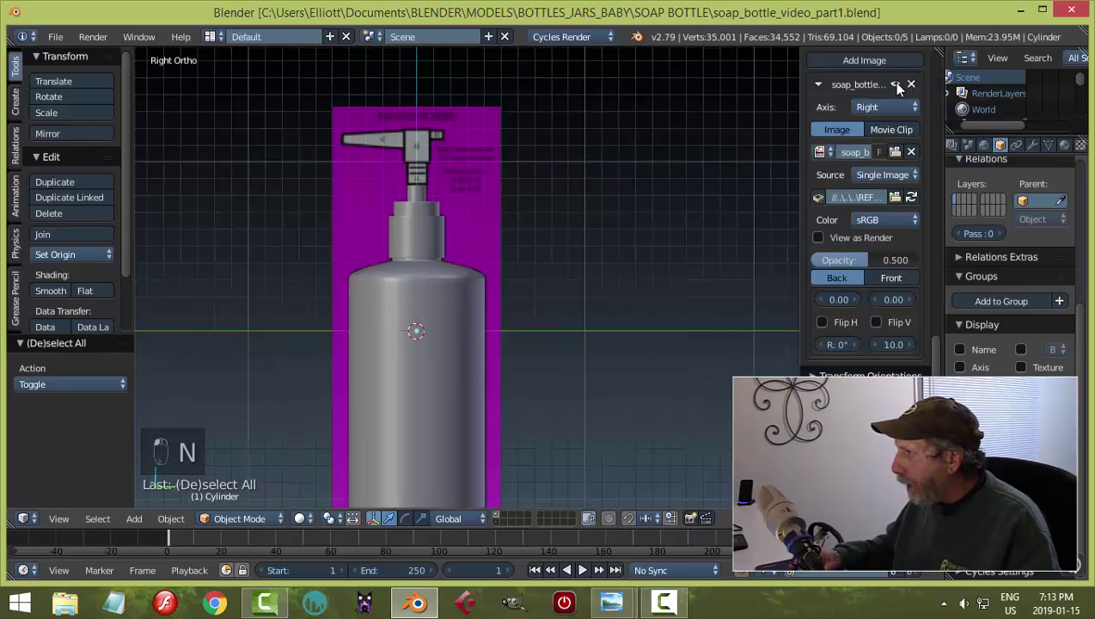
pyautogui.press('n')
# Examine pump head parts 4A to 4D and the modelling notes on the reference image against the existing model.
pyautogui.scroll(5, 721, 224)
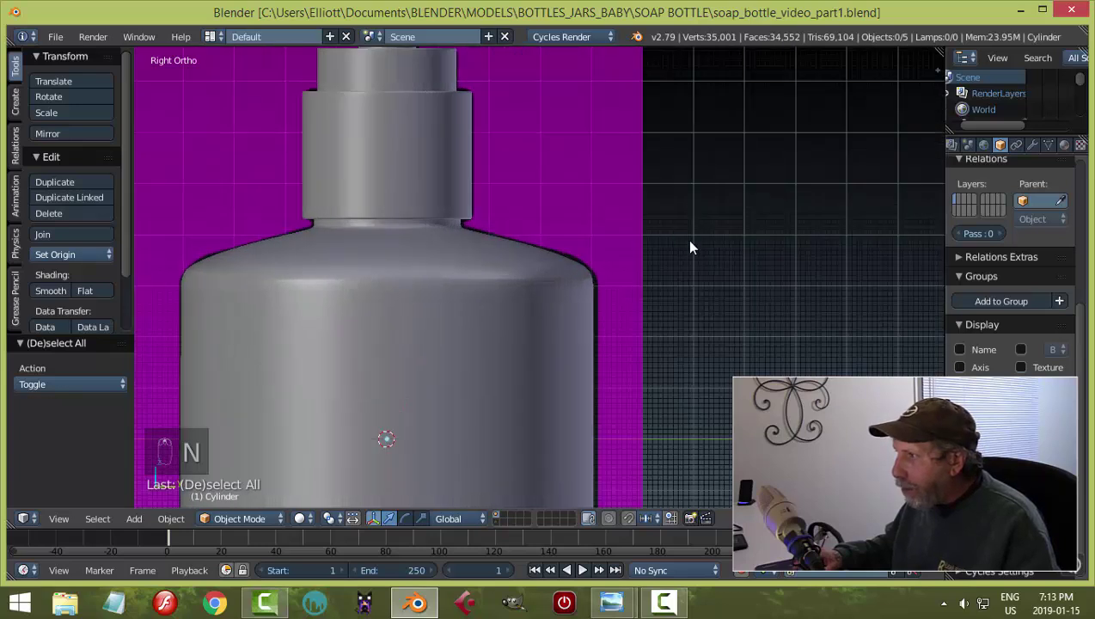
pyautogui.scroll(-3, 692, 296)
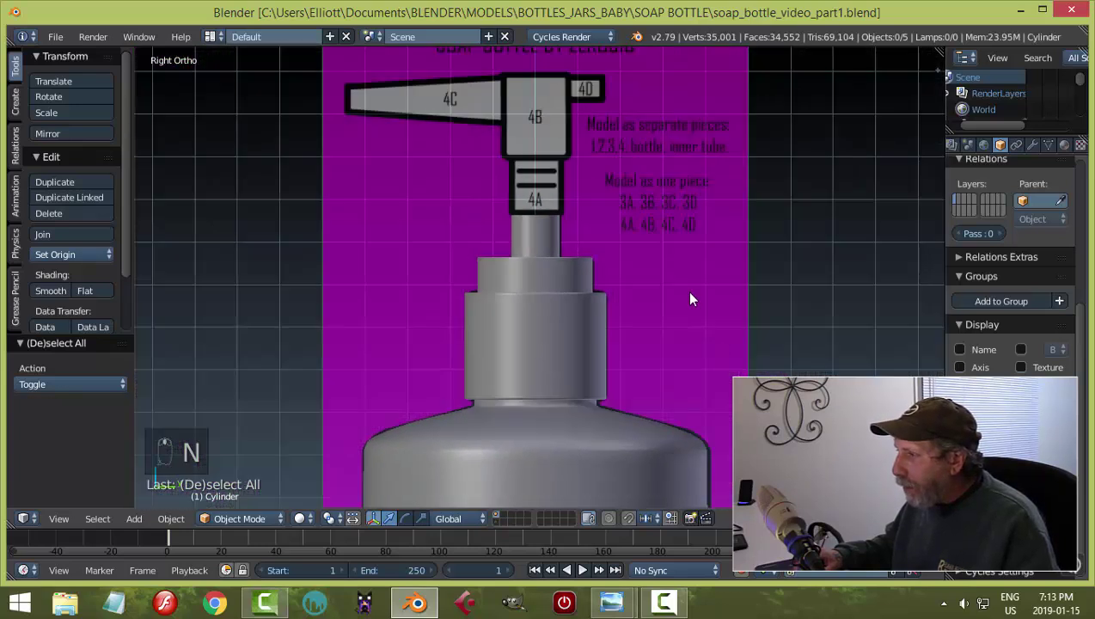
pyautogui.scroll(4, 695, 336)
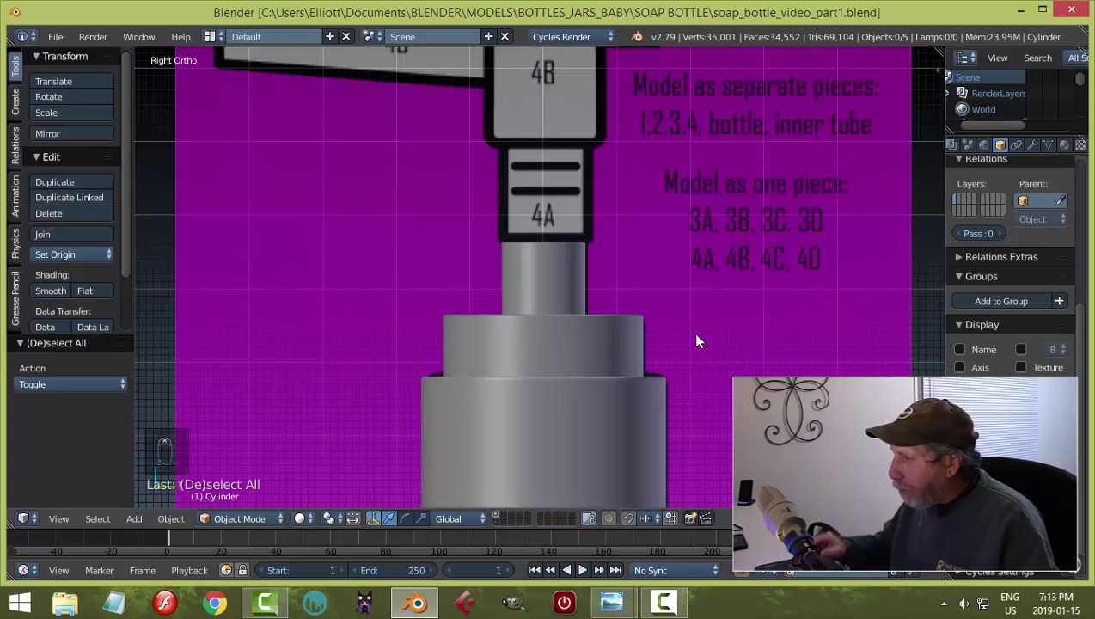
pyautogui.scroll(-3, 669, 338)
pyautogui.scroll(4, 530, 241)
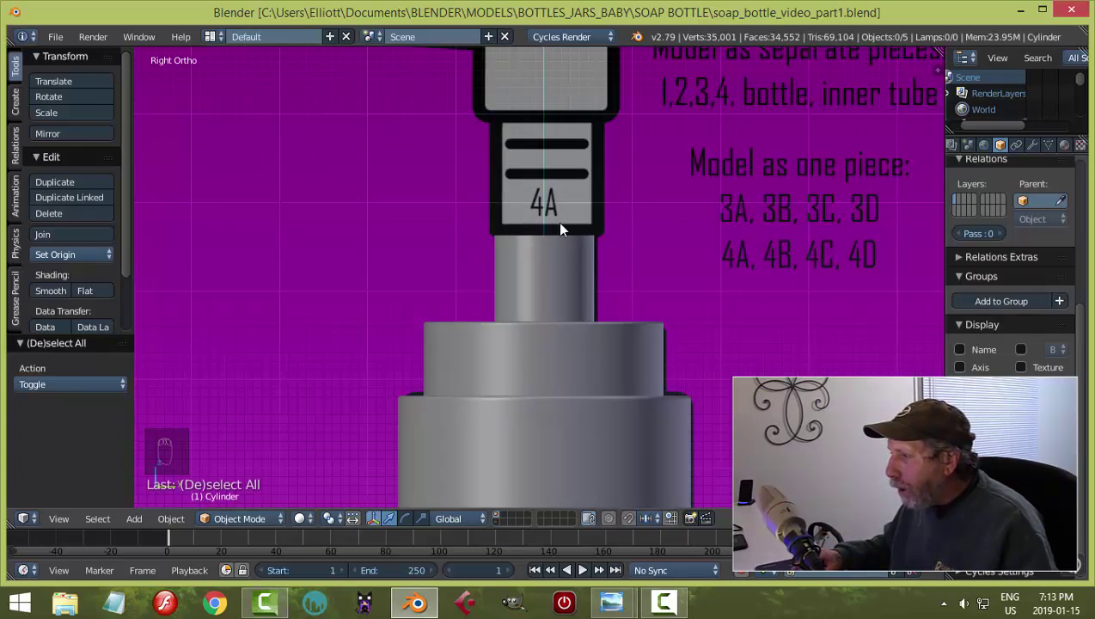
pyautogui.scroll(-5, 560, 228)
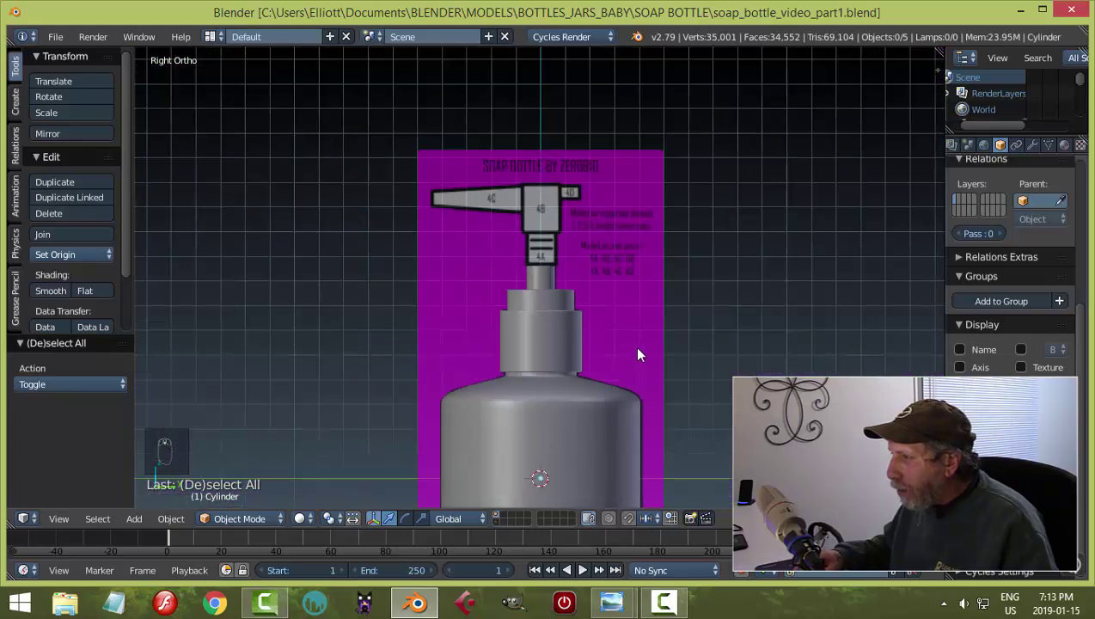
pyautogui.scroll(1, 636, 354)
pyautogui.scroll(-1, 643, 353)
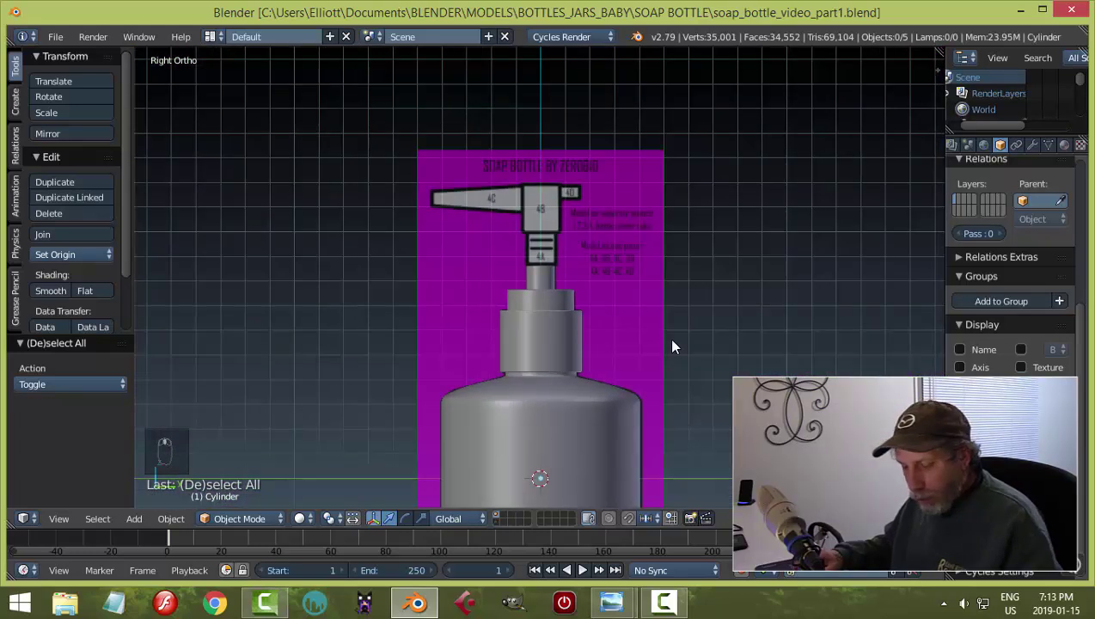
# Add a 32-vertex cylinder without end caps and raise it about 9.51 units along Z to part 4A of the reference.
pyautogui.hotkey('shift', 'a')
pyautogui.moveTo(667, 324)
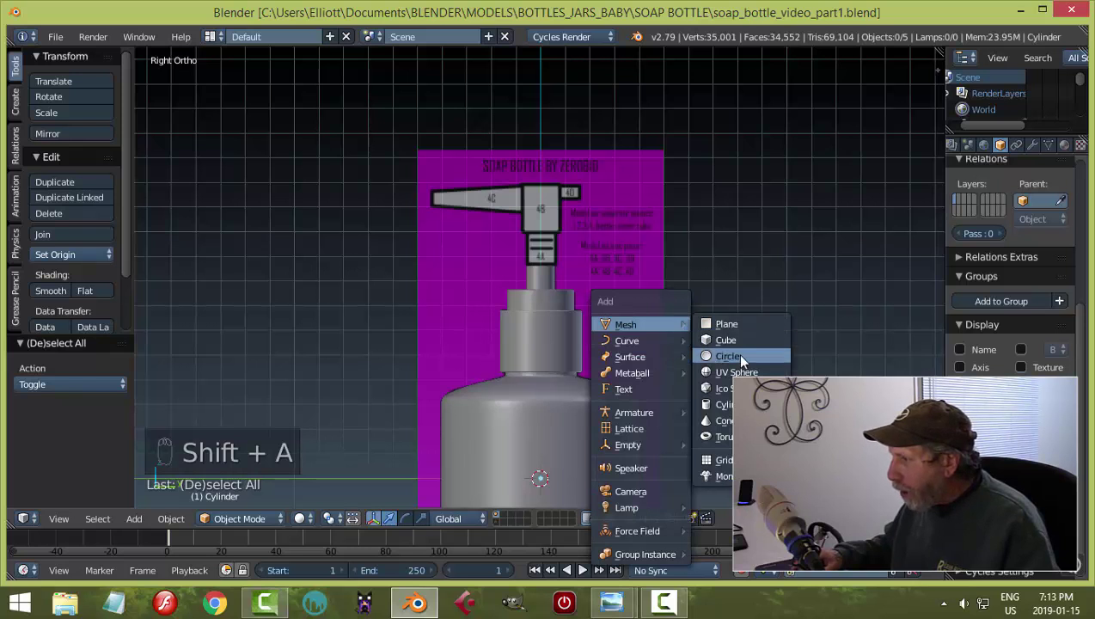
pyautogui.click(726, 404)
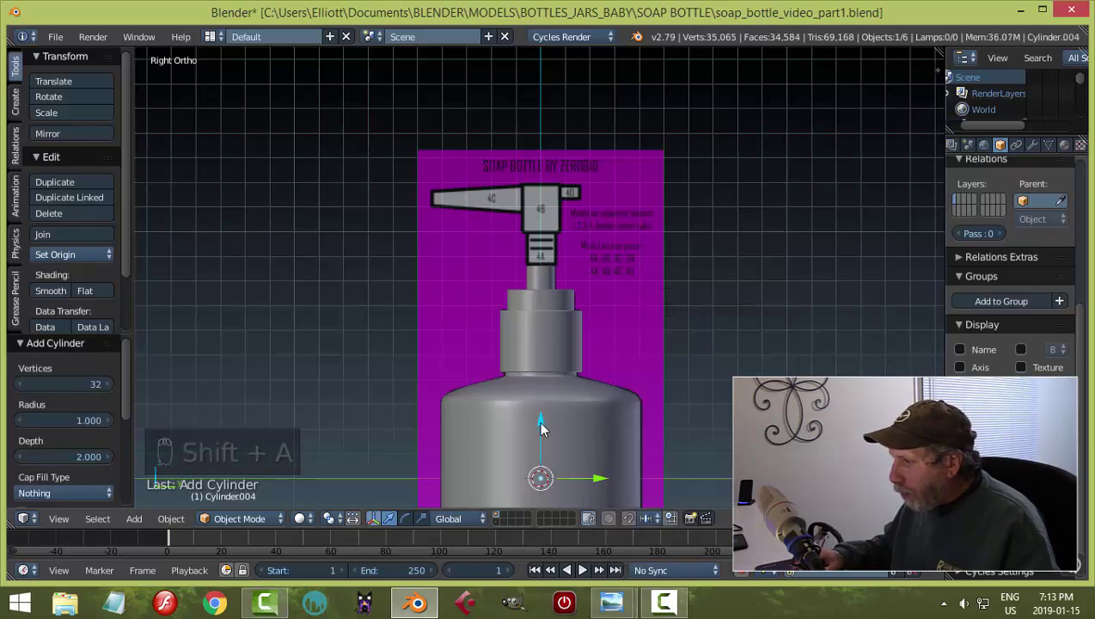
pyautogui.moveTo(538, 422); pyautogui.dragTo(569, 194)
pyautogui.scroll(4, 666, 266)
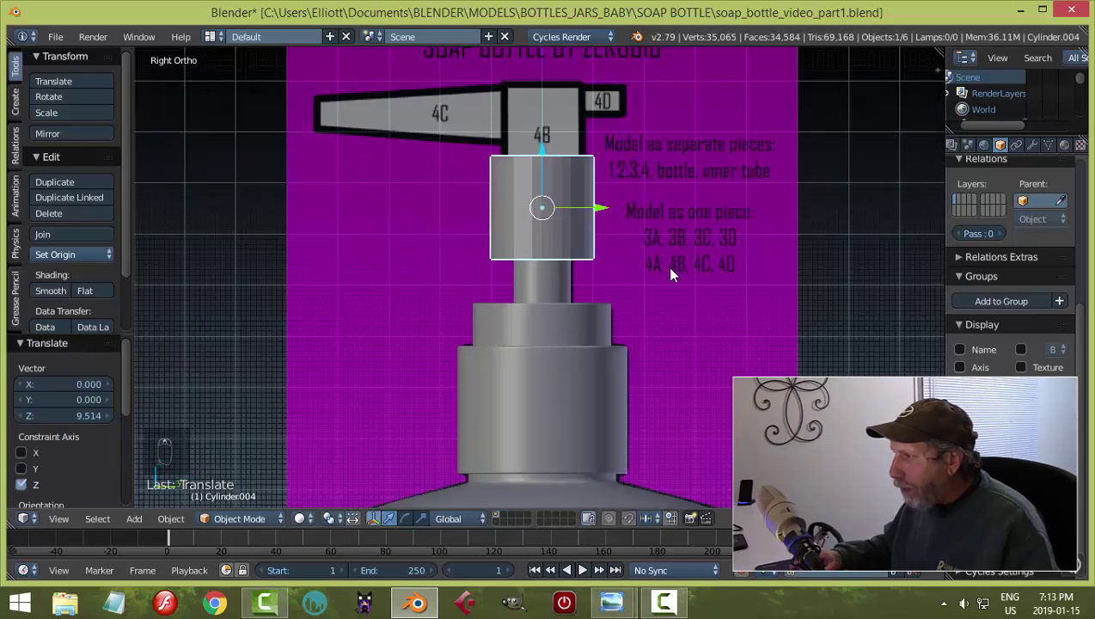
# In edit mode with wireframe shading, scale the whole cylinder by about 0.58 towards part 4A's width, and return to solid shading.
pyautogui.press('Tab')
pyautogui.click(937, 278)
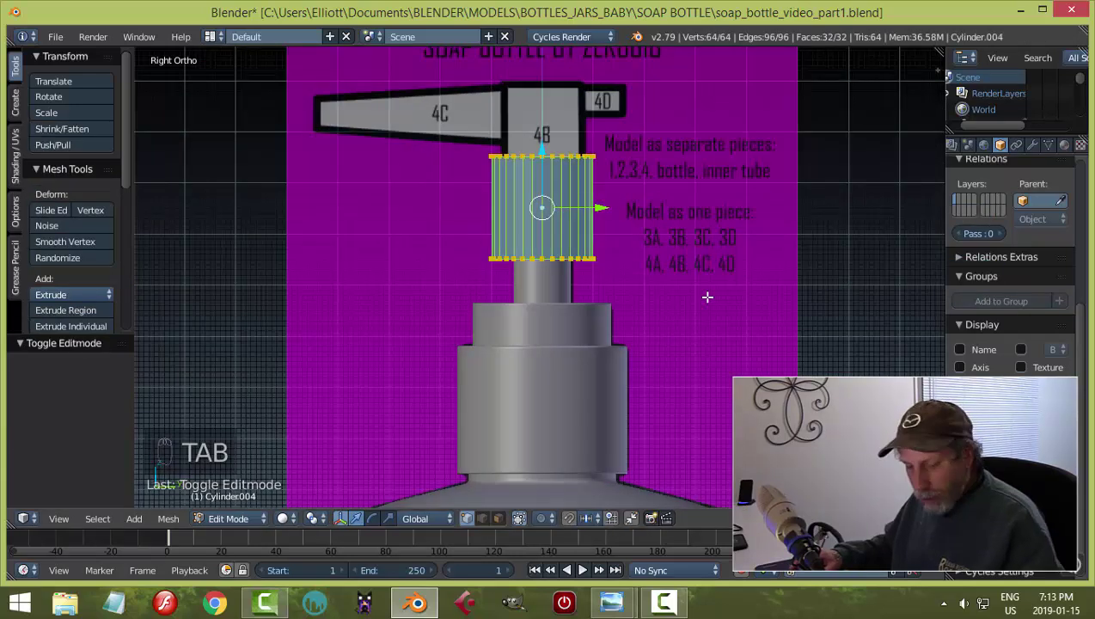
pyautogui.press('z')
pyautogui.click(774, 292)
pyautogui.scroll(3, 774, 266)
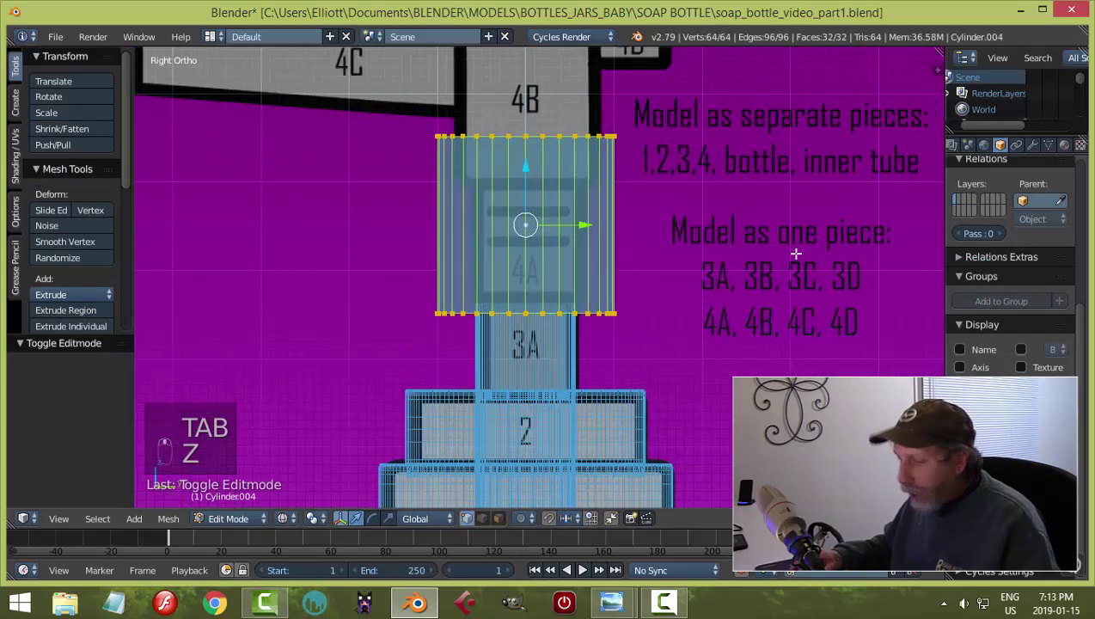
pyautogui.press('s')
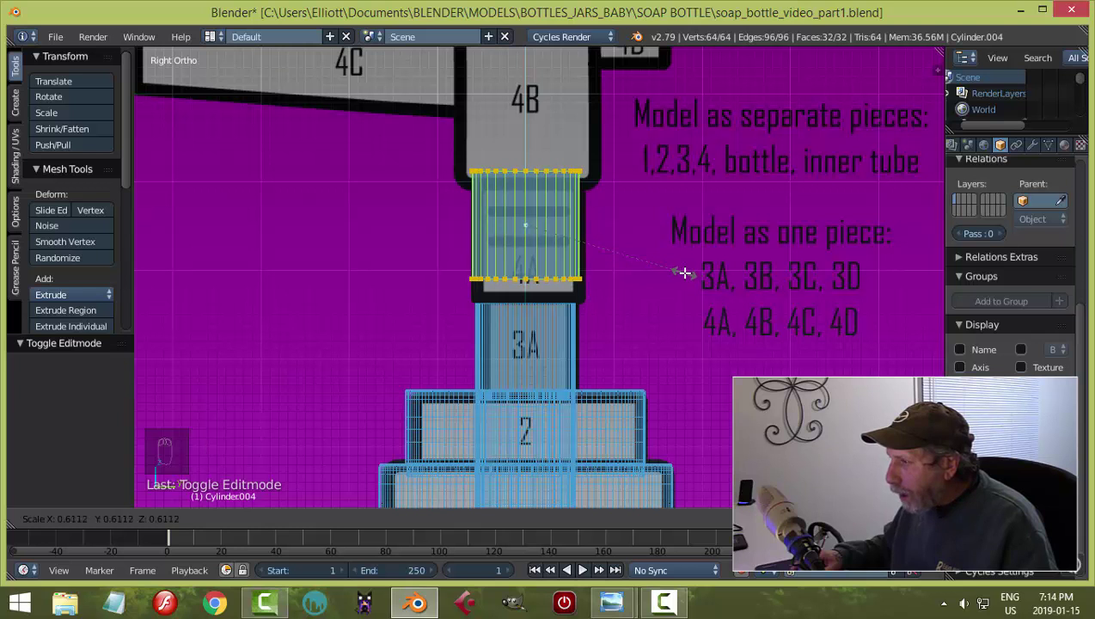
pyautogui.click(676, 273)
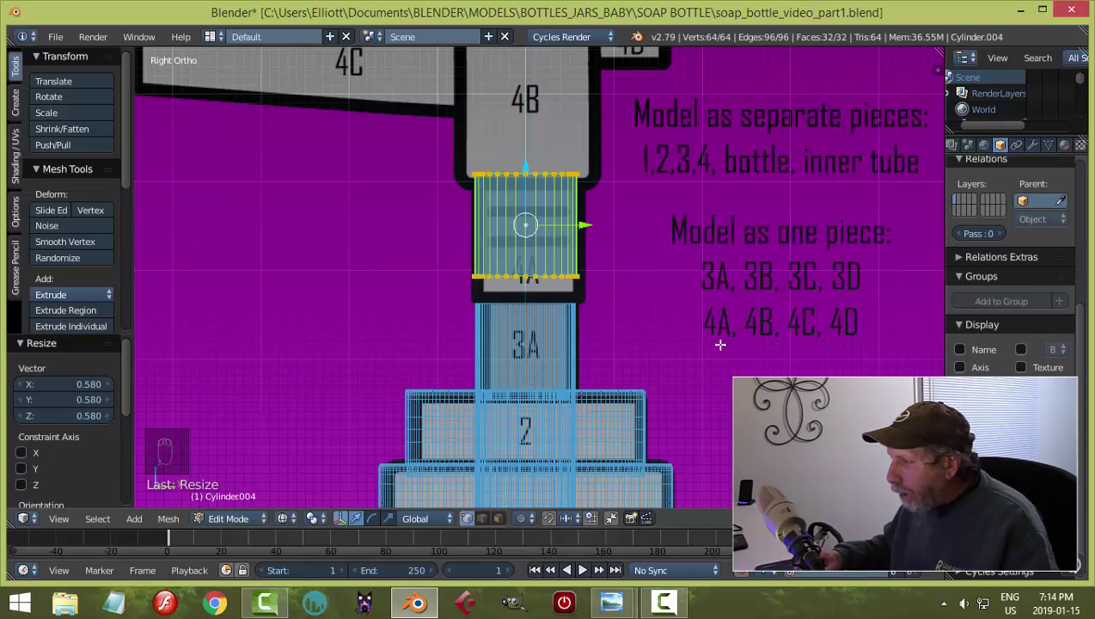
pyautogui.press('z')
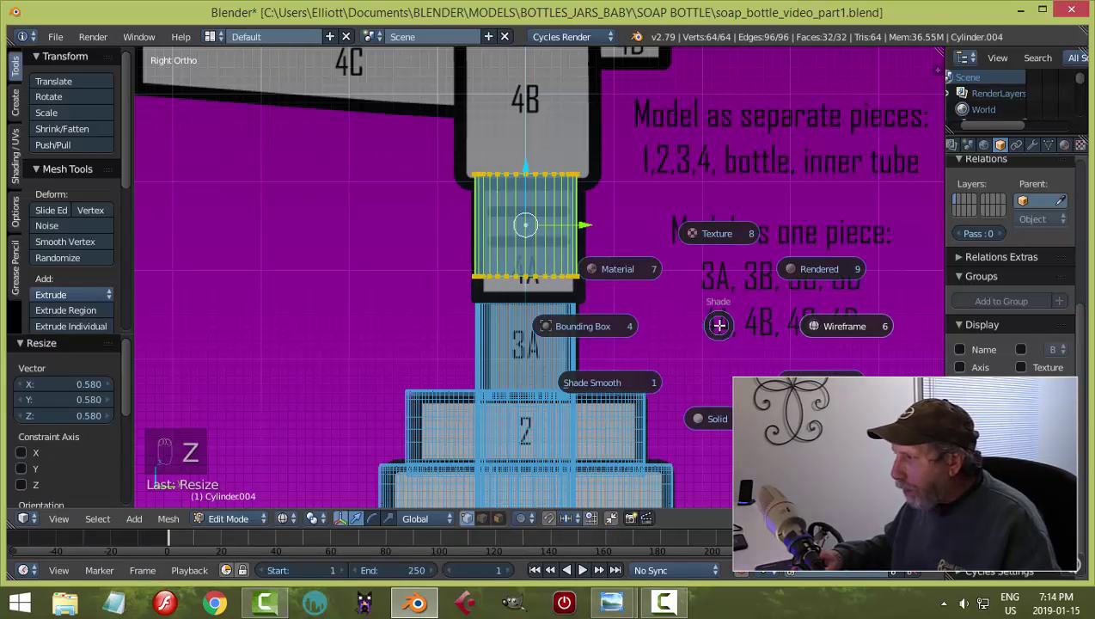
pyautogui.click(703, 397)
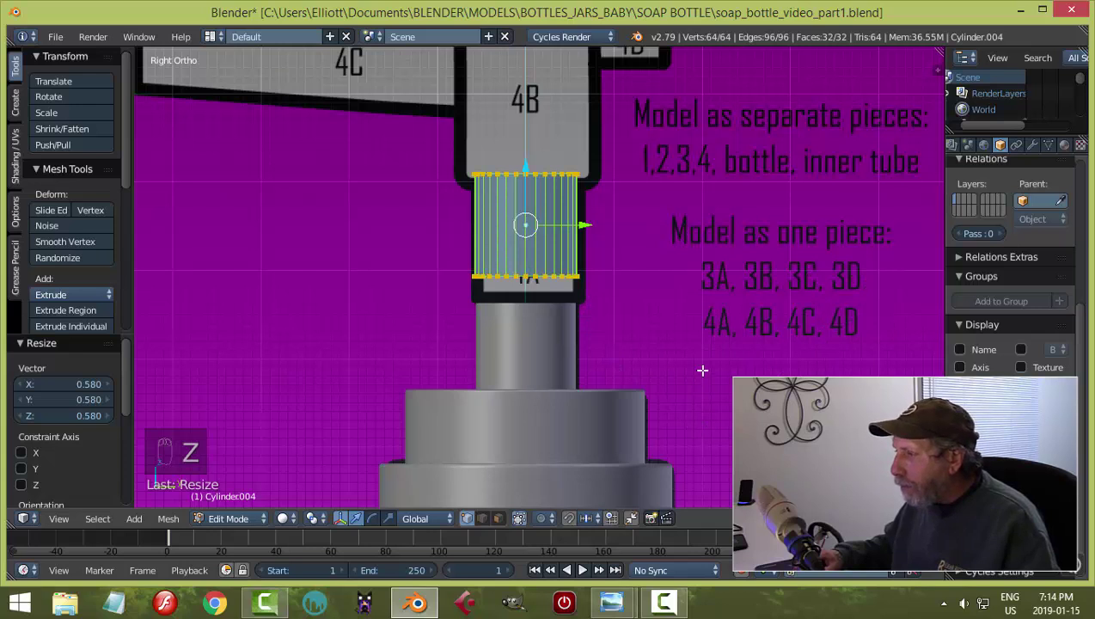
# In wireframe shading, scale the cylinder up by about 1.076 and lower it so its bottom rim meets the top of part 3A.
pyautogui.scroll(1, 702, 370)
pyautogui.scroll(-4, 702, 370)
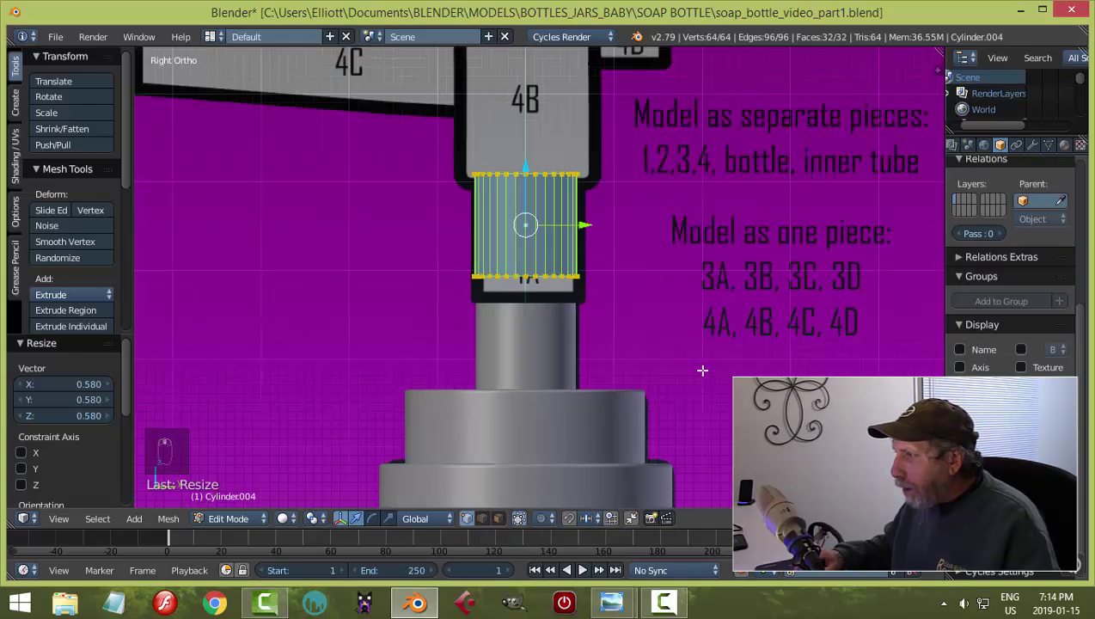
pyautogui.scroll(3, 703, 370)
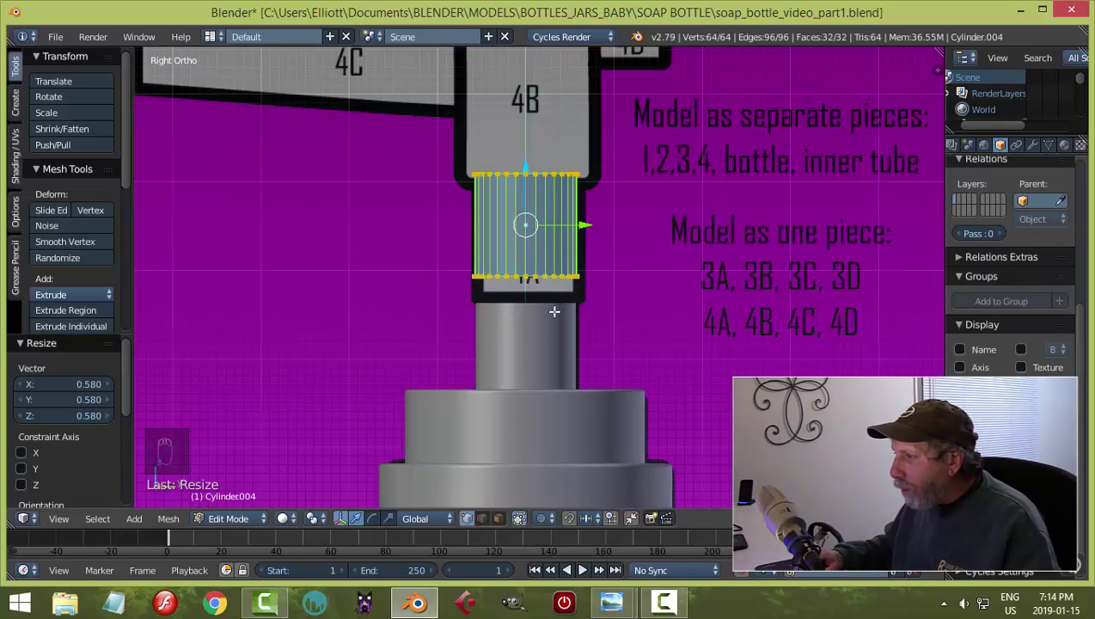
pyautogui.scroll(3, 622, 333)
pyautogui.press('z')
pyautogui.click(707, 335)
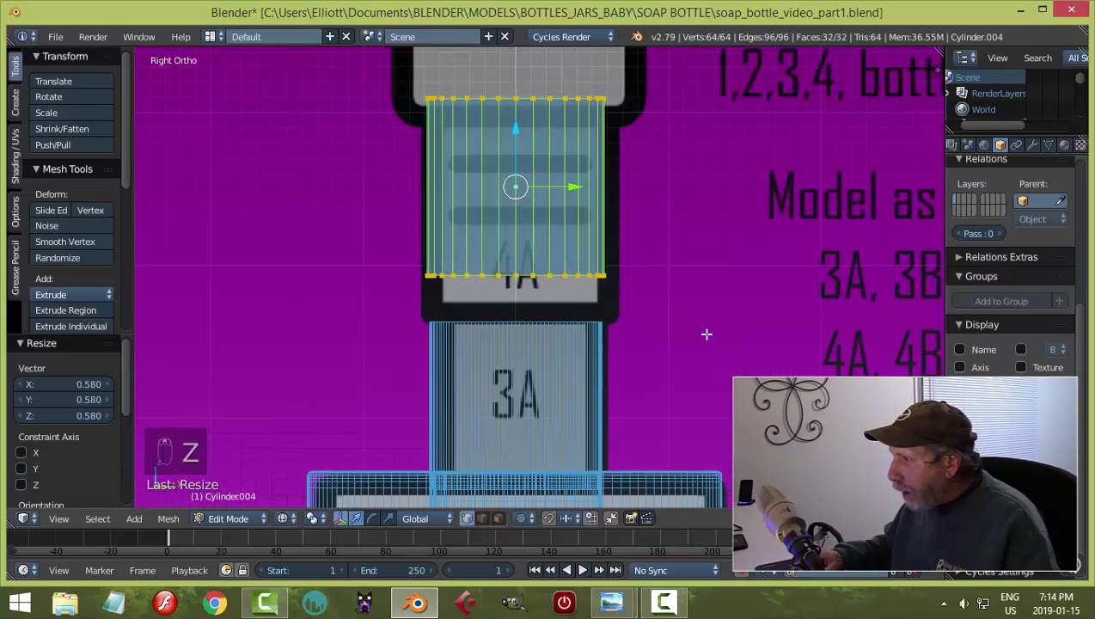
pyautogui.press('s')
pyautogui.click(659, 330)
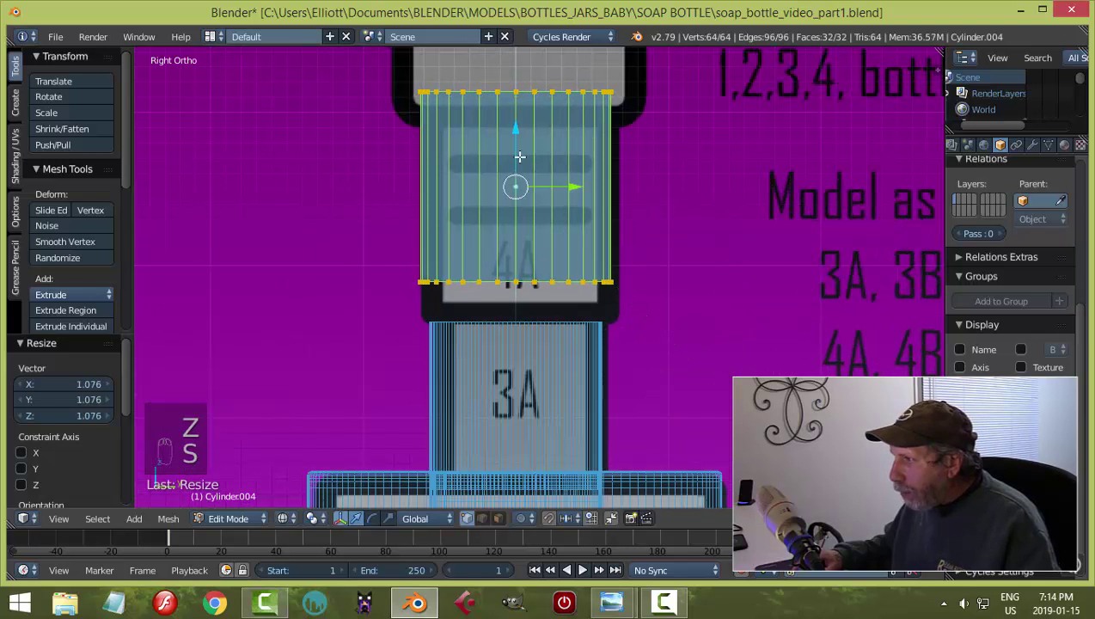
pyautogui.moveTo(517, 134); pyautogui.dragTo(522, 180)
pyautogui.press('a')
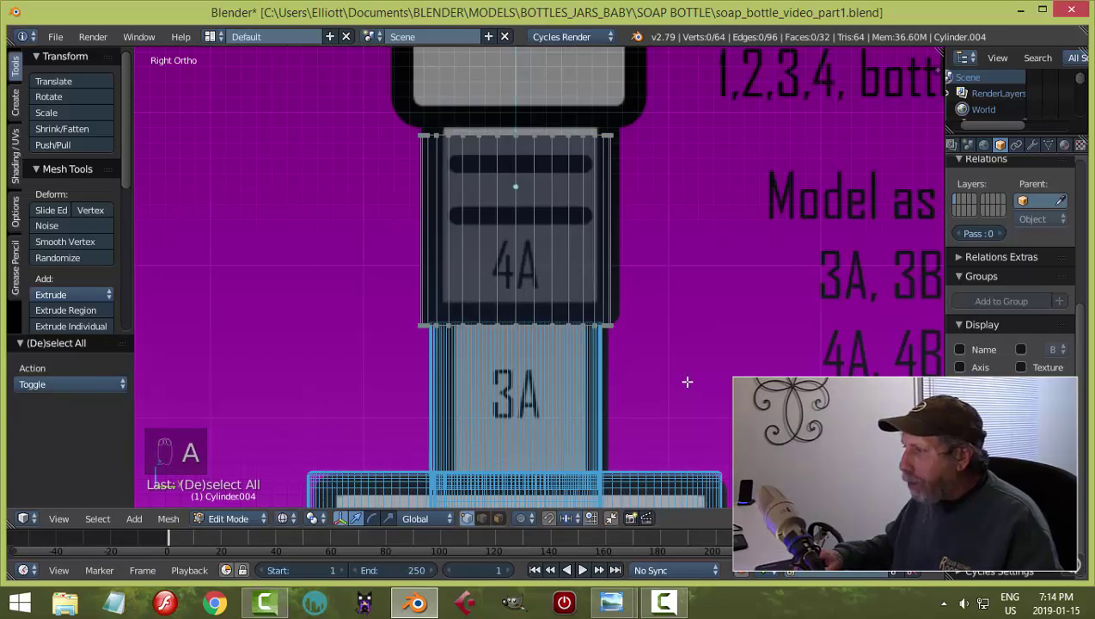
# Raise the cylinder's top vertex ring about 0.044 units along Z to the underside of part 4B, and deselect it.
pyautogui.scroll(-5, 543, 271)
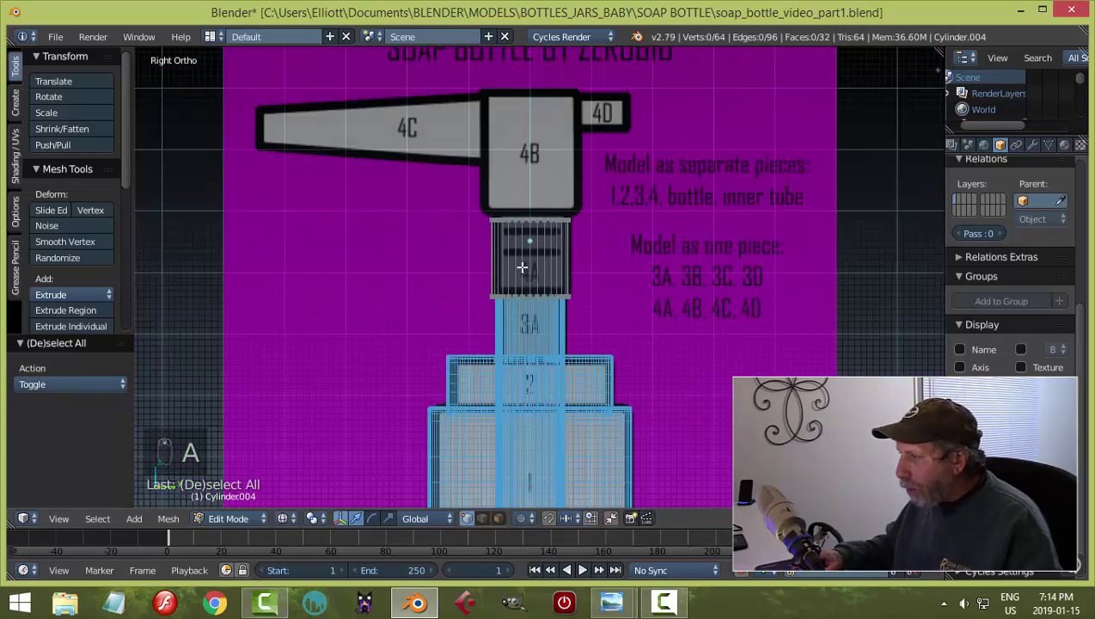
pyautogui.scroll(6, 641, 336)
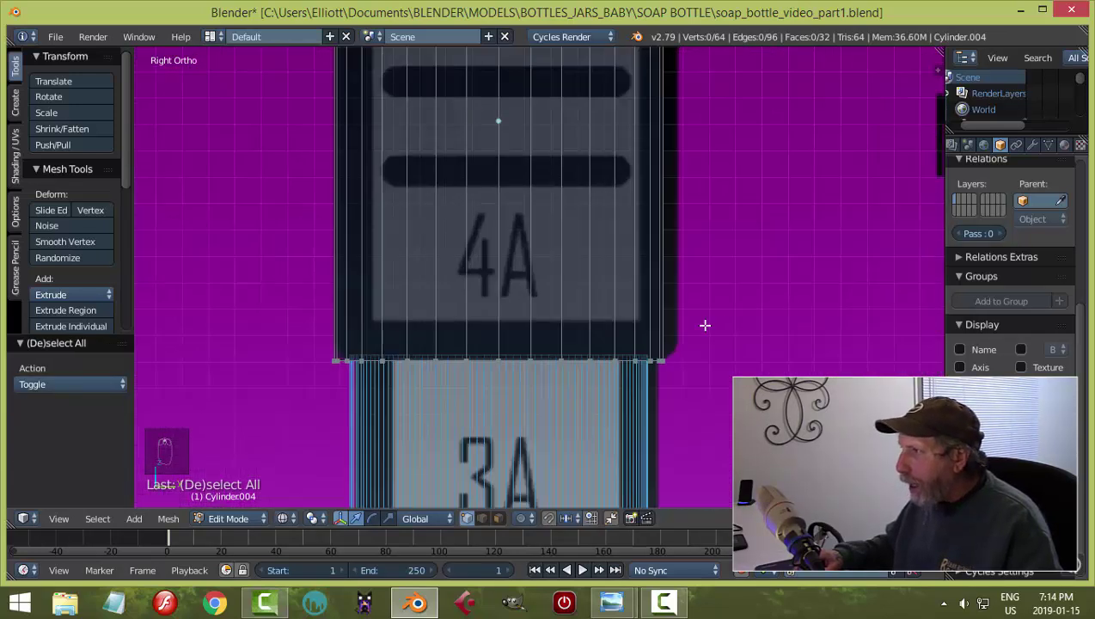
pyautogui.scroll(-3, 714, 301)
pyautogui.scroll(2, 688, 284)
pyautogui.scroll(1, 670, 277)
pyautogui.press('b')
pyautogui.moveTo(311, 143); pyautogui.dragTo(719, 215)
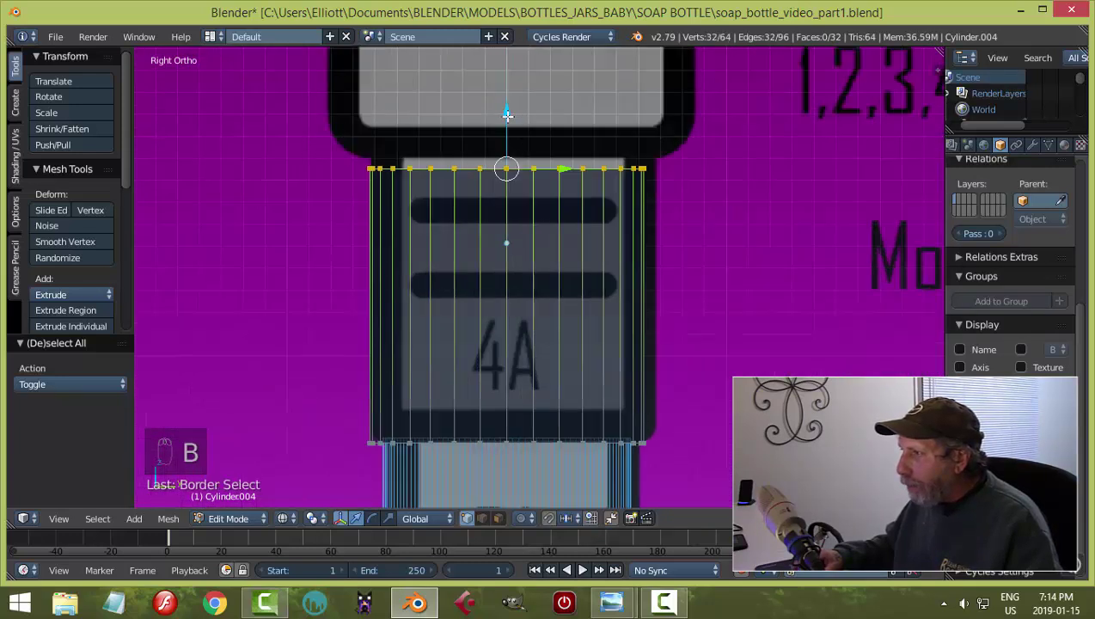
pyautogui.moveTo(507, 115); pyautogui.dragTo(521, 105)
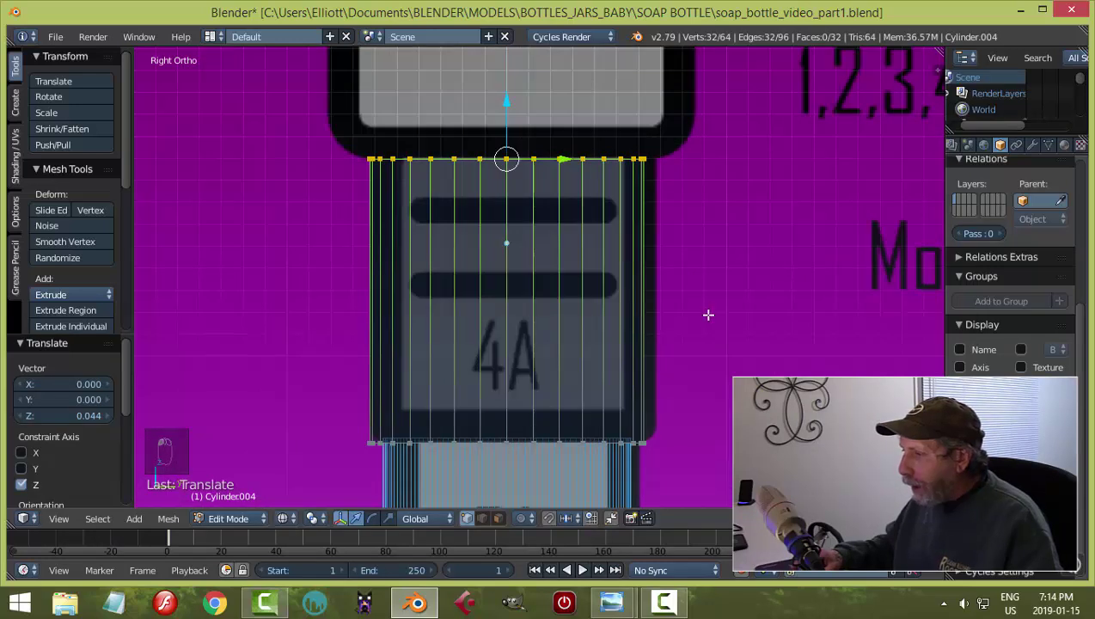
pyautogui.press('a')
# Return to object mode with solid shading and inspect the new cylinder's lower rim around the inner tube from an angle.
pyautogui.scroll(-3, 708, 311)
pyautogui.press('Tab')
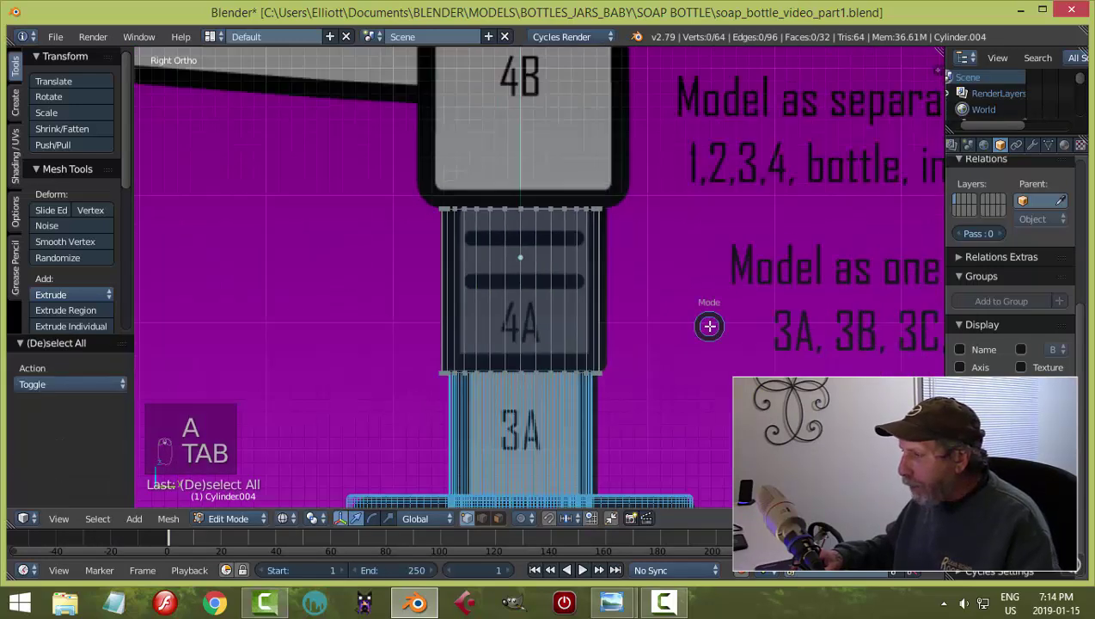
pyautogui.click(612, 338)
pyautogui.press('z')
pyautogui.click(710, 447)
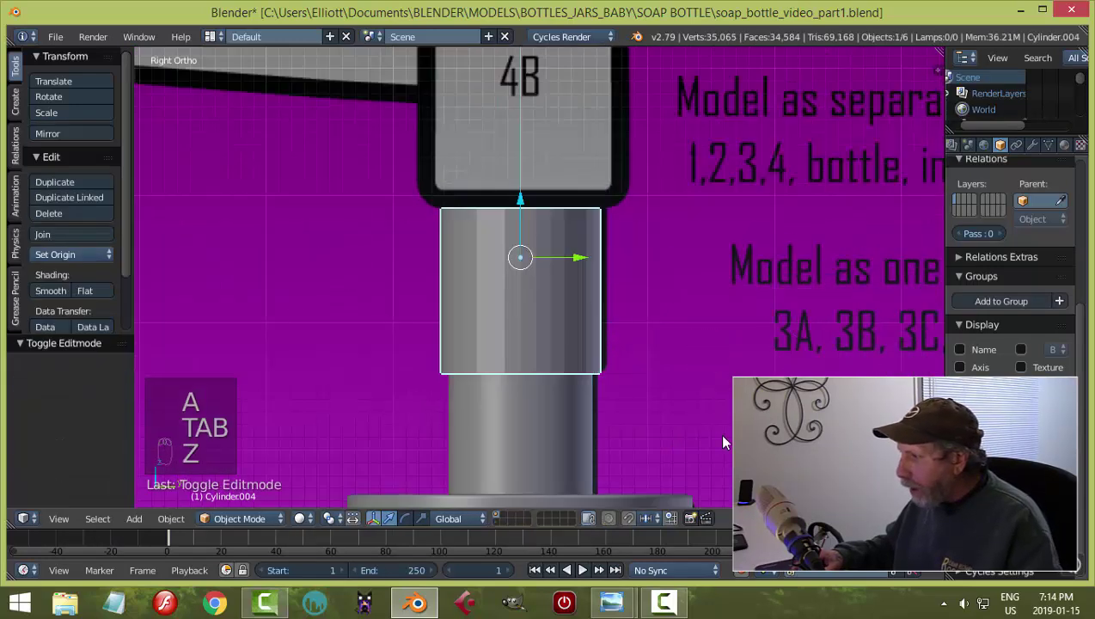
pyautogui.moveTo(724, 446)
pyautogui.mouseDown(button='middle')
pyautogui.moveTo(590, 230)
pyautogui.moveTo(733, 301)
pyautogui.mouseUp(button='middle')
pyautogui.scroll(6, 734, 301)
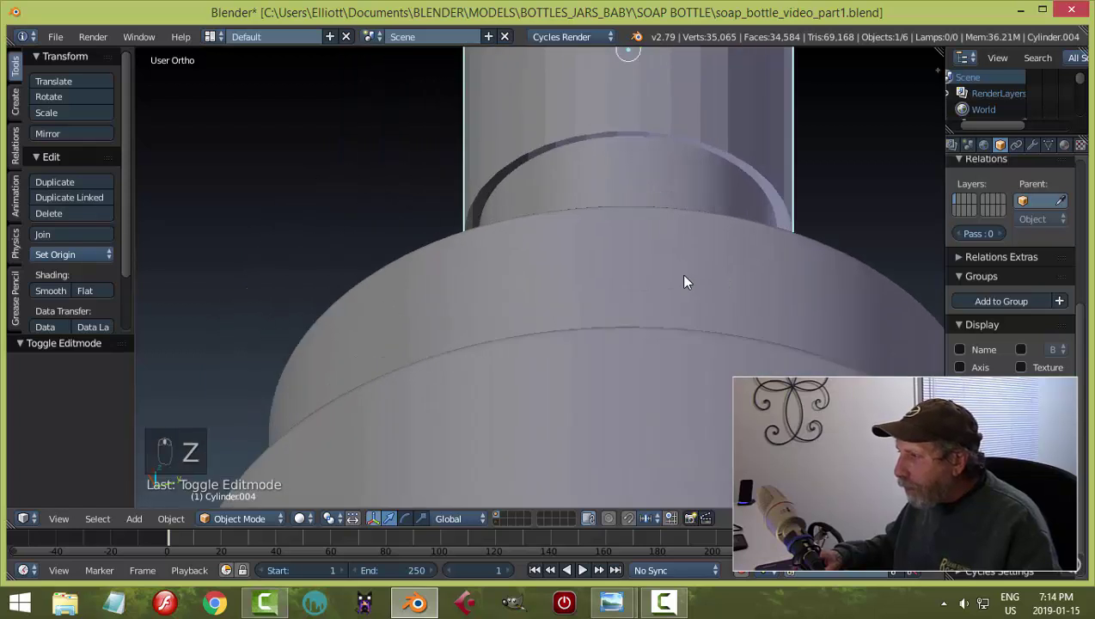
# Extrude the cylinder's bottom vertex ring and scale it inward by about 0.886 to meet the inner tube, and return to object mode.
pyautogui.moveTo(694, 216); pyautogui.dragTo(505, 328, button='middle')
pyautogui.moveTo(601, 291); pyautogui.dragTo(612, 265, button='middle')
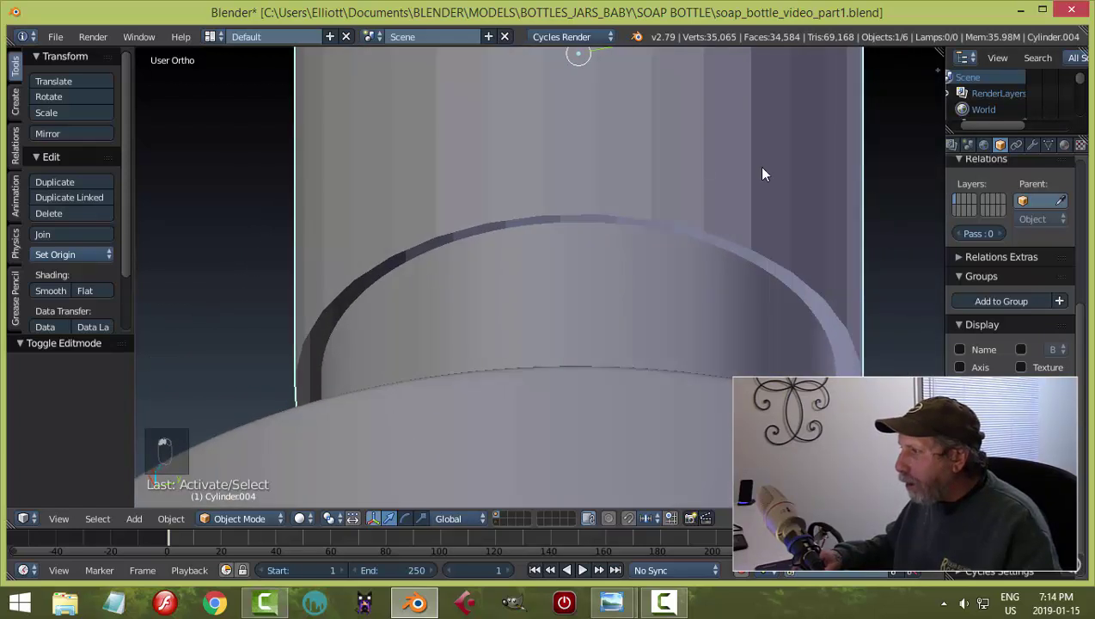
pyautogui.press('Tab')
pyautogui.keyDown('alt'); pyautogui.rightClick(777, 264); pyautogui.keyUp('alt')
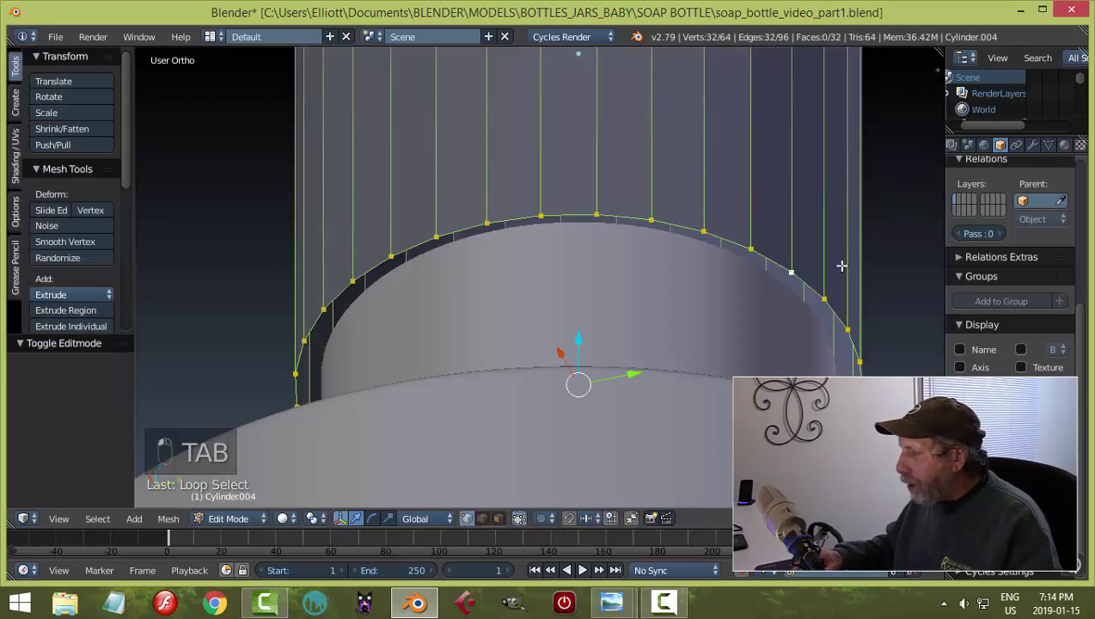
pyautogui.scroll(-3, 841, 262)
pyautogui.press('e')
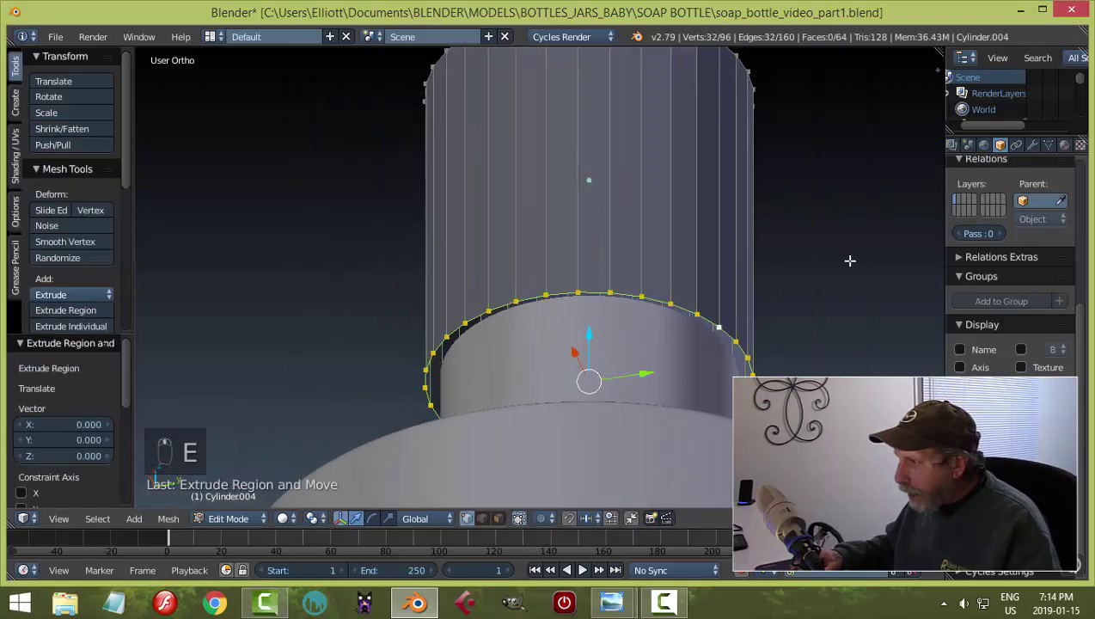
pyautogui.press('s')
pyautogui.click(813, 260)
pyautogui.press('Tab')
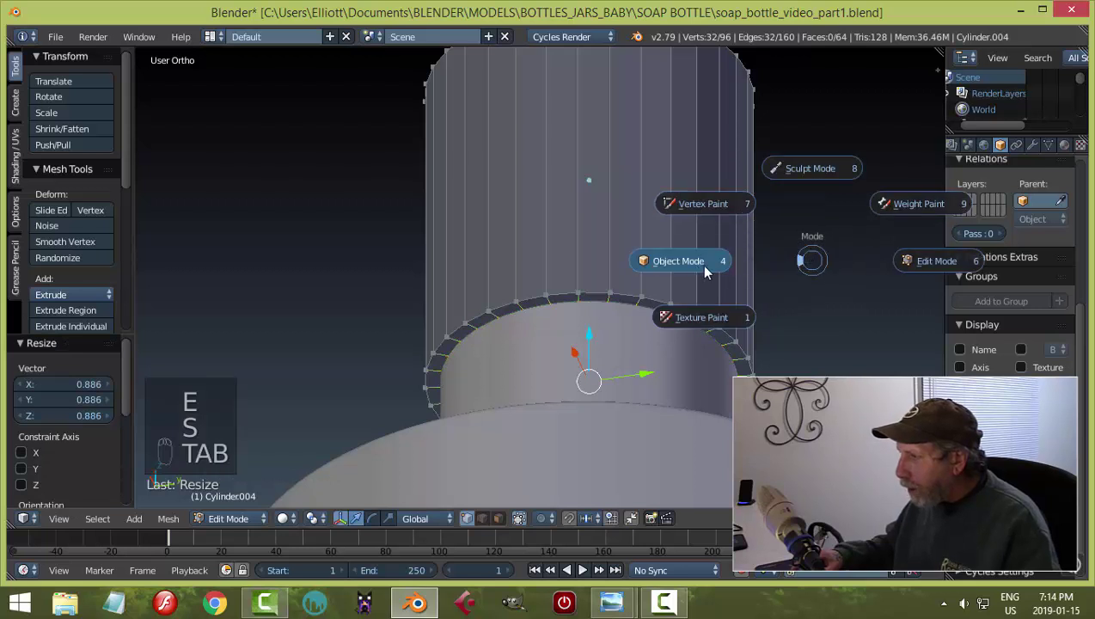
# Reselect the cylinder and reopen it in edit mode from the right side view with no vertices selected.
pyautogui.scroll(-4, 774, 258)
pyautogui.press('a')
pyautogui.press('a')
pyautogui.keyDown('shift'); pyautogui.moveTo(720, 230); pyautogui.dragTo(608, 319, button='middle'); pyautogui.keyUp('shift')
pyautogui.scroll(4, 699, 320)
pyautogui.rightClick(658, 309)
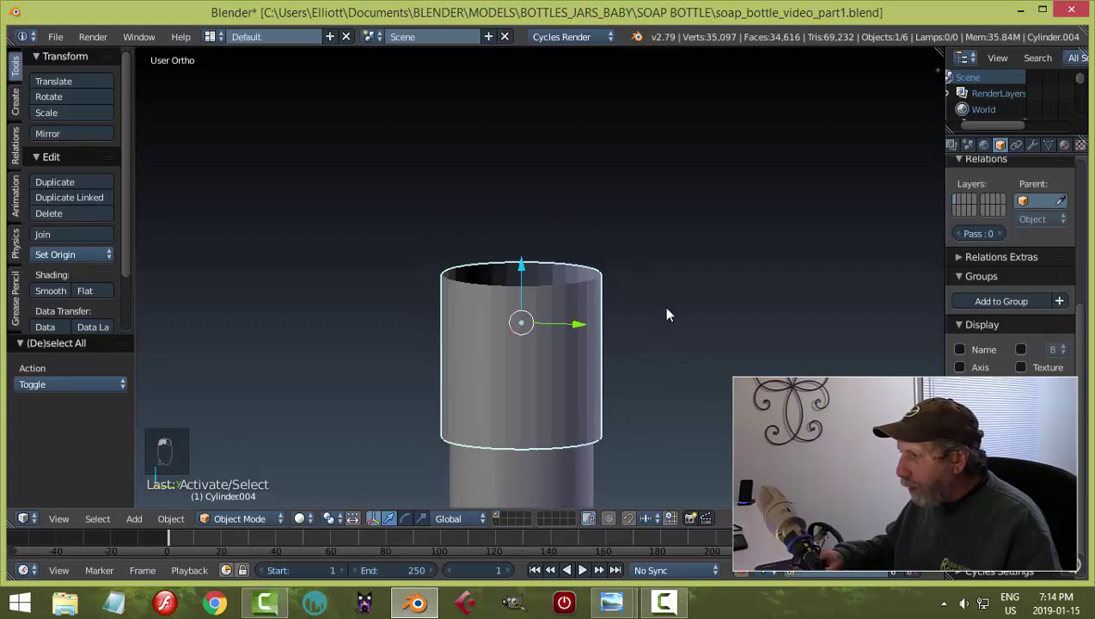
pyautogui.press('KP_3')
pyautogui.press('Tab')
pyautogui.click(794, 307)
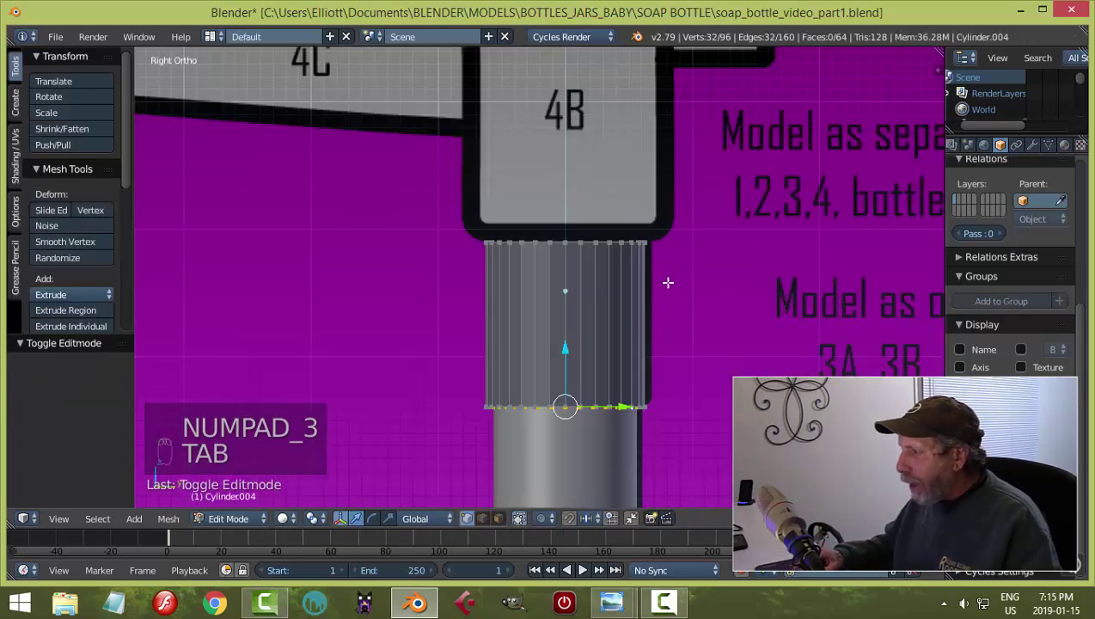
pyautogui.scroll(-1, 666, 292)
pyautogui.press('a')
pyautogui.press('a')
pyautogui.scroll(4, 695, 288)
pyautogui.scroll(-4, 695, 288)
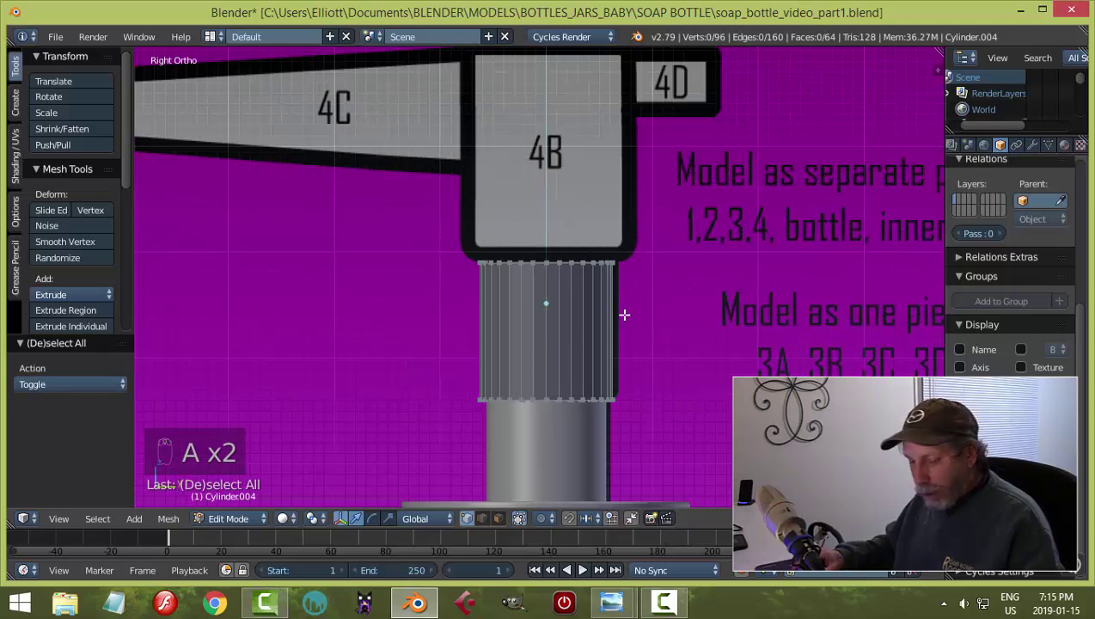
# In wireframe shading, extrude part 4A's top vertex ring and scale it outward by about 1.28 to part 4B's width.
pyautogui.press('z')
pyautogui.click(695, 304)
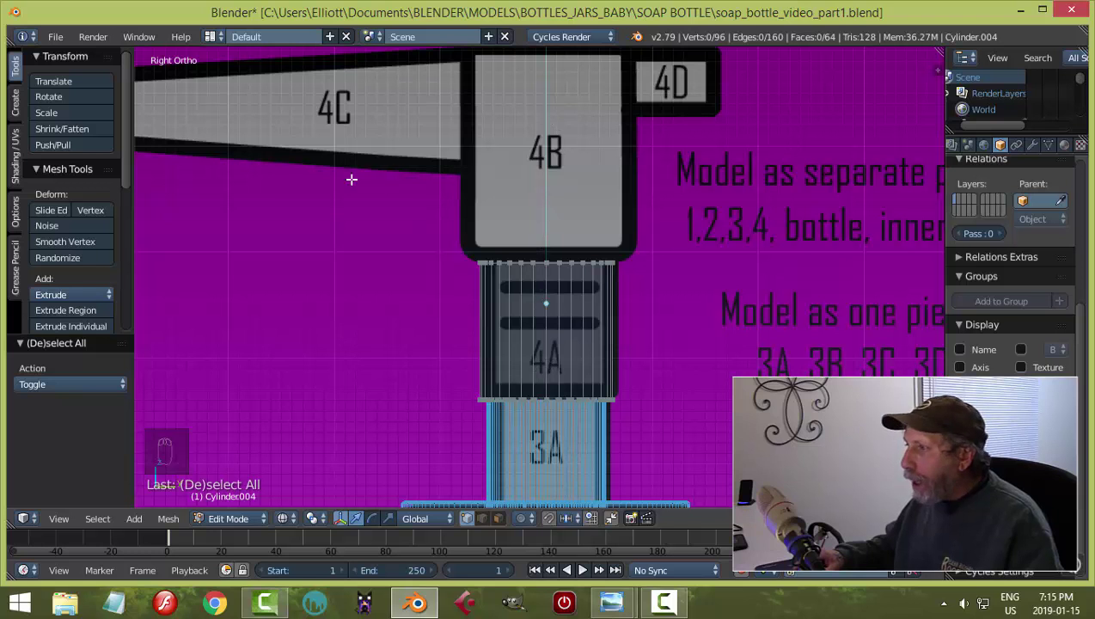
pyautogui.scroll(2, 714, 318)
pyautogui.keyDown('alt'); pyautogui.rightClick(577, 257); pyautogui.keyUp('alt')
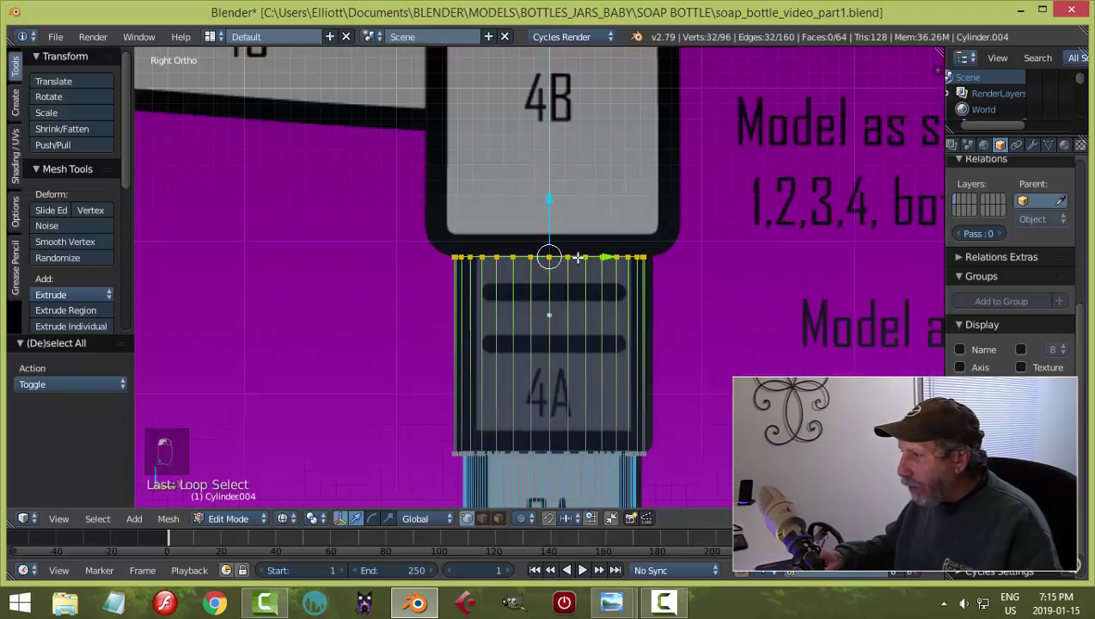
pyautogui.scroll(-1, 692, 323)
pyautogui.press('e')
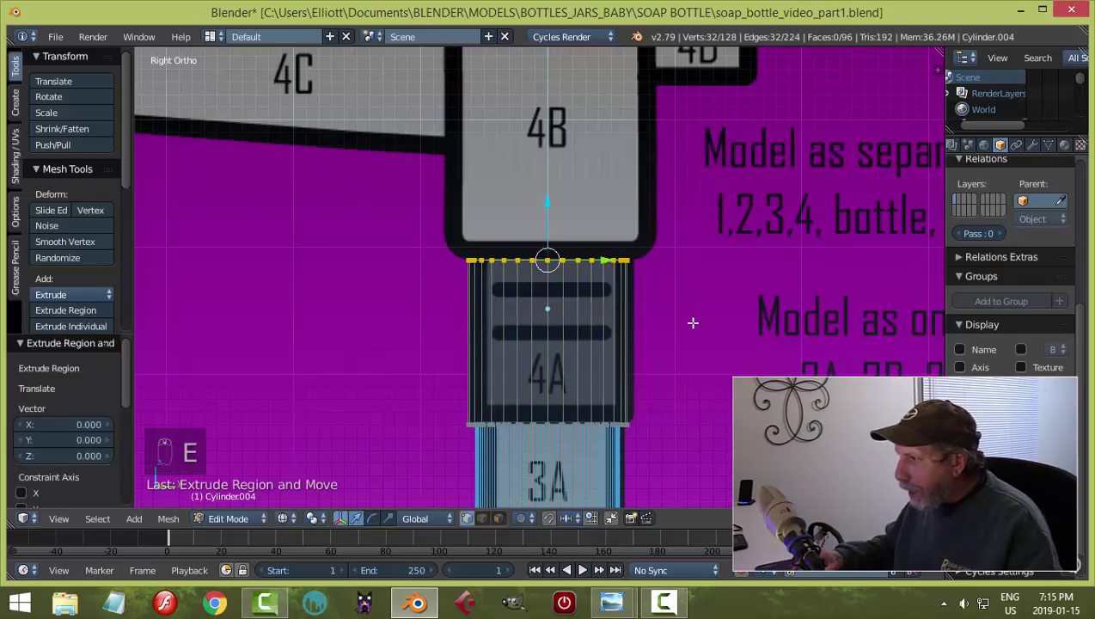
pyautogui.press('s')
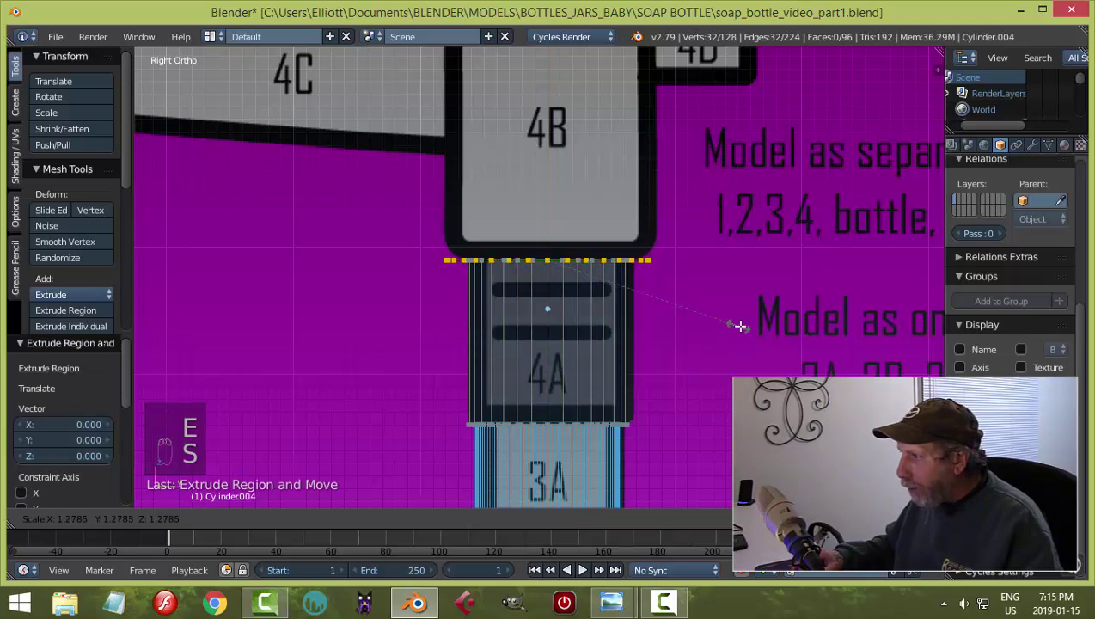
pyautogui.click(741, 326)
pyautogui.keyDown('shift'); pyautogui.moveTo(687, 344); pyautogui.dragTo(667, 379, button='middle'); pyautogui.keyUp('shift')
# Extrude the widened ring about 2.07 units up along Z to the top edge of part 4B, and deselect it.
pyautogui.press('e')
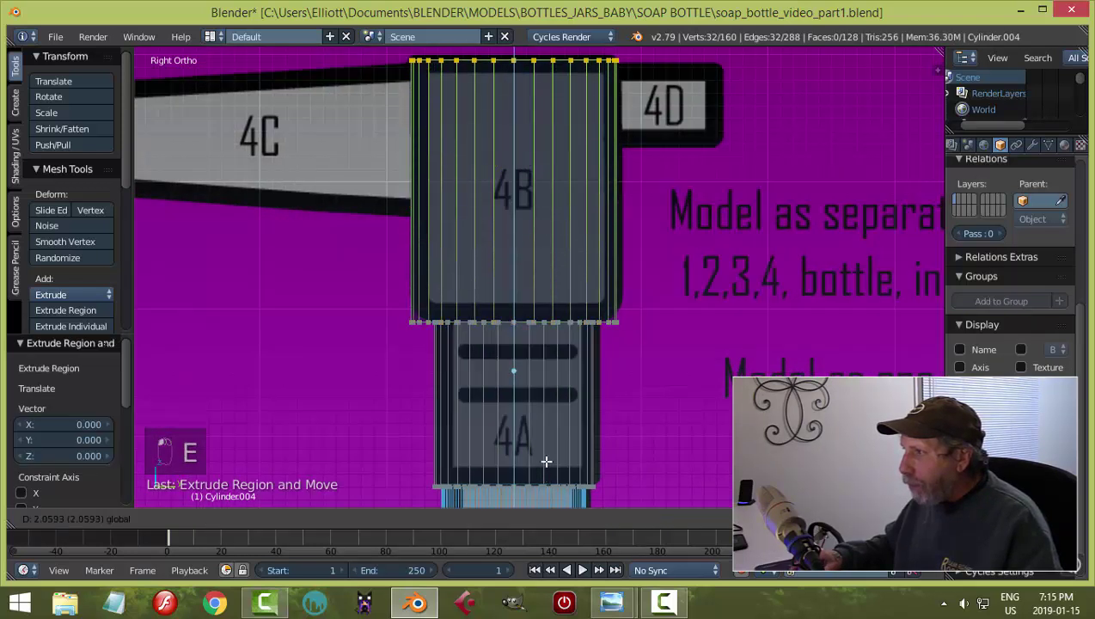
pyautogui.click(549, 460)
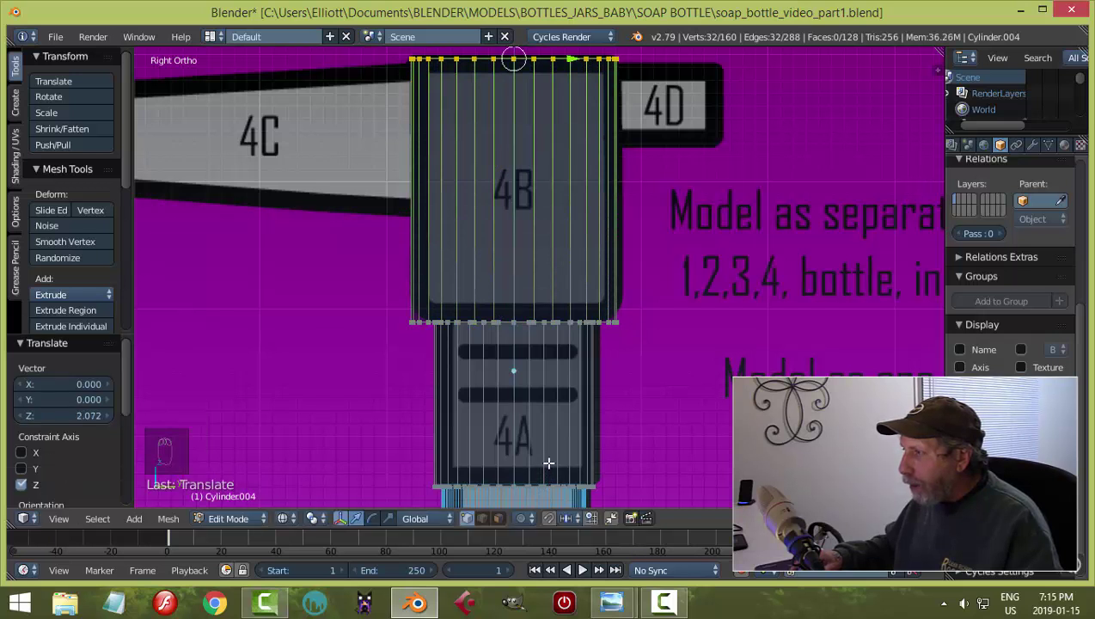
pyautogui.press('a')
# Inspect the stepped cylinder from an angle in solid shading, and compare it with parts 4B to 4D in right side wireframe view.
pyautogui.moveTo(678, 435)
pyautogui.mouseDown(button='middle')
pyautogui.moveTo(660, 377)
pyautogui.moveTo(662, 454)
pyautogui.moveTo(677, 69)
pyautogui.moveTo(663, 92)
pyautogui.mouseUp(button='middle')
pyautogui.press('z')
pyautogui.click(653, 498)
pyautogui.scroll(-2, 667, 187)
pyautogui.moveTo(667, 187); pyautogui.dragTo(712, 203, button='middle')
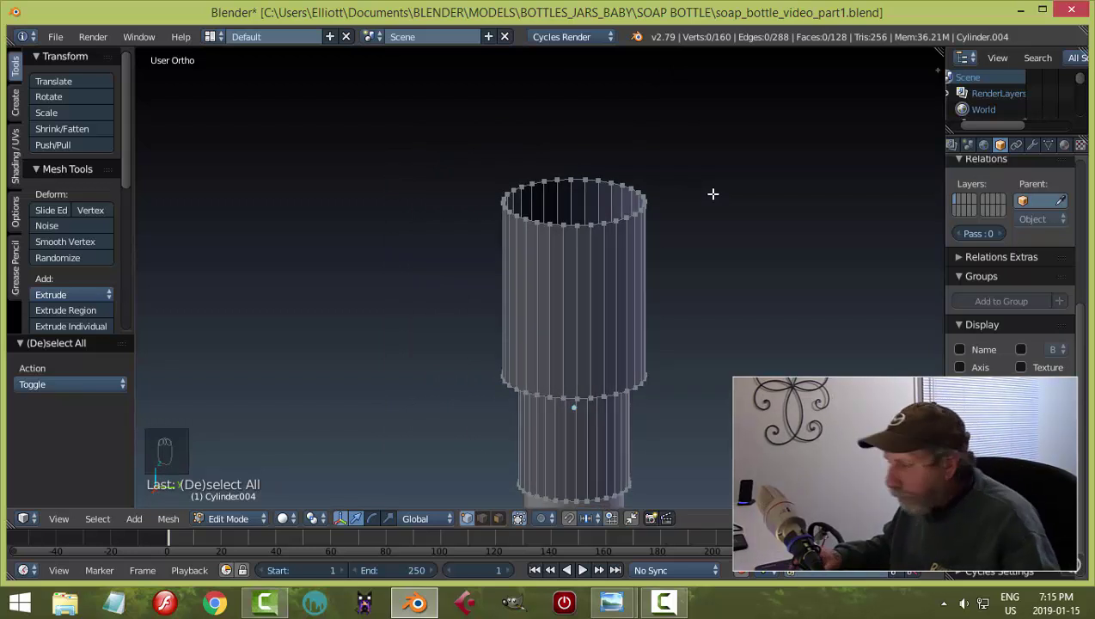
pyautogui.press('KP_3')
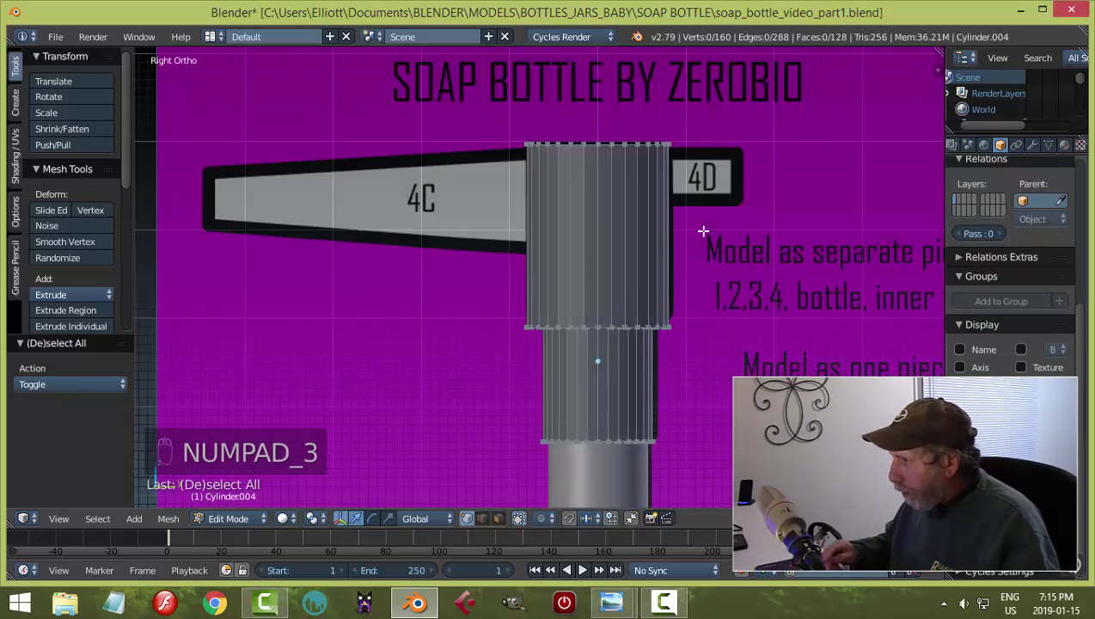
pyautogui.press('z')
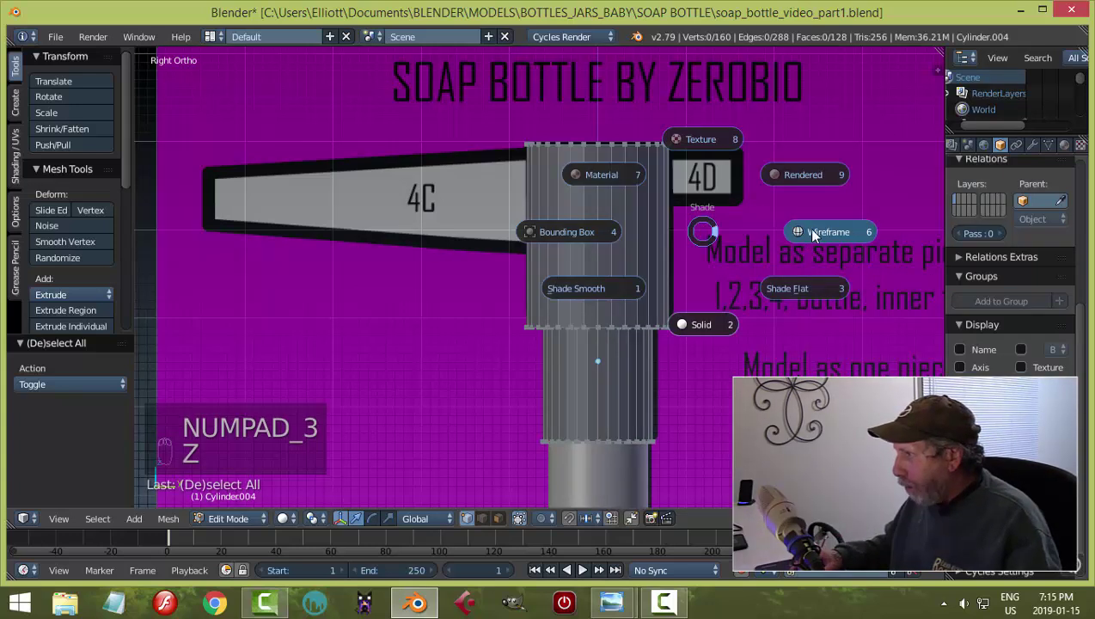
pyautogui.click(808, 228)
pyautogui.scroll(3, 526, 103)
pyautogui.scroll(-3, 526, 104)
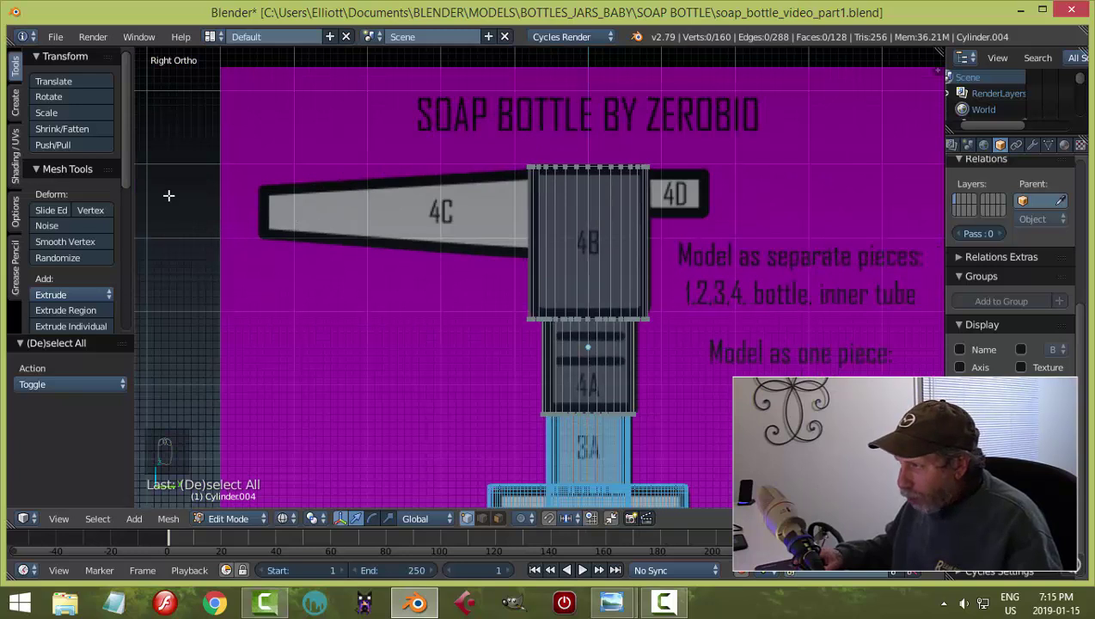
pyautogui.scroll(-3, 705, 249)
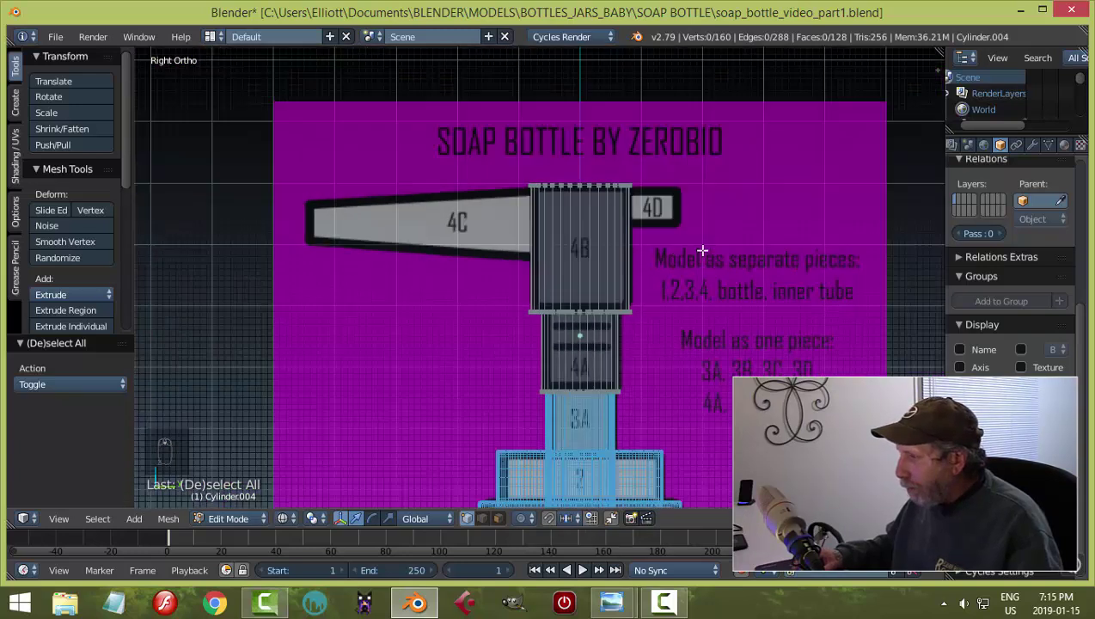
pyautogui.scroll(2, 698, 309)
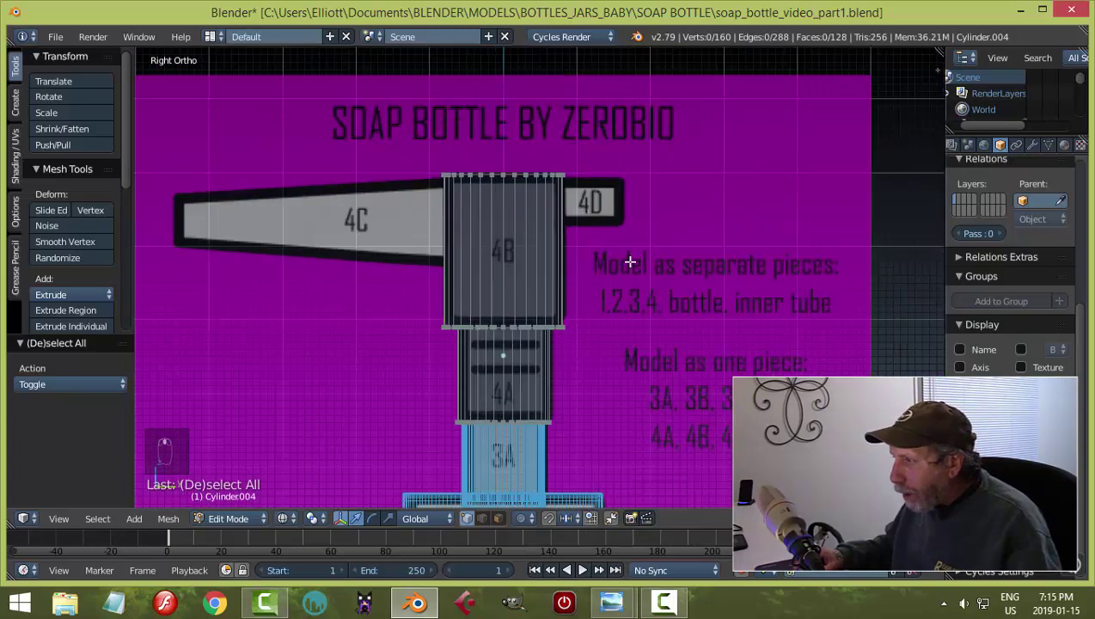
pyautogui.scroll(3, 653, 275)
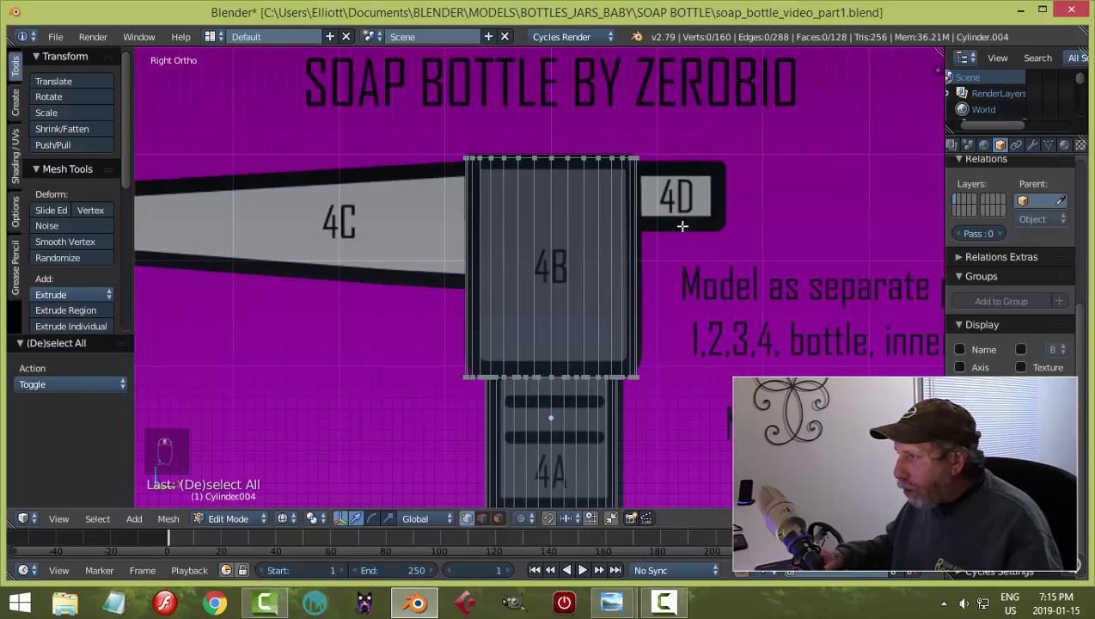
# In solid shading, extrude part 4B's open top vertex ring and scale it inward by about 0.97 to form a narrow border.
pyautogui.keyDown('alt'); pyautogui.rightClick(573, 158); pyautogui.keyUp('alt')
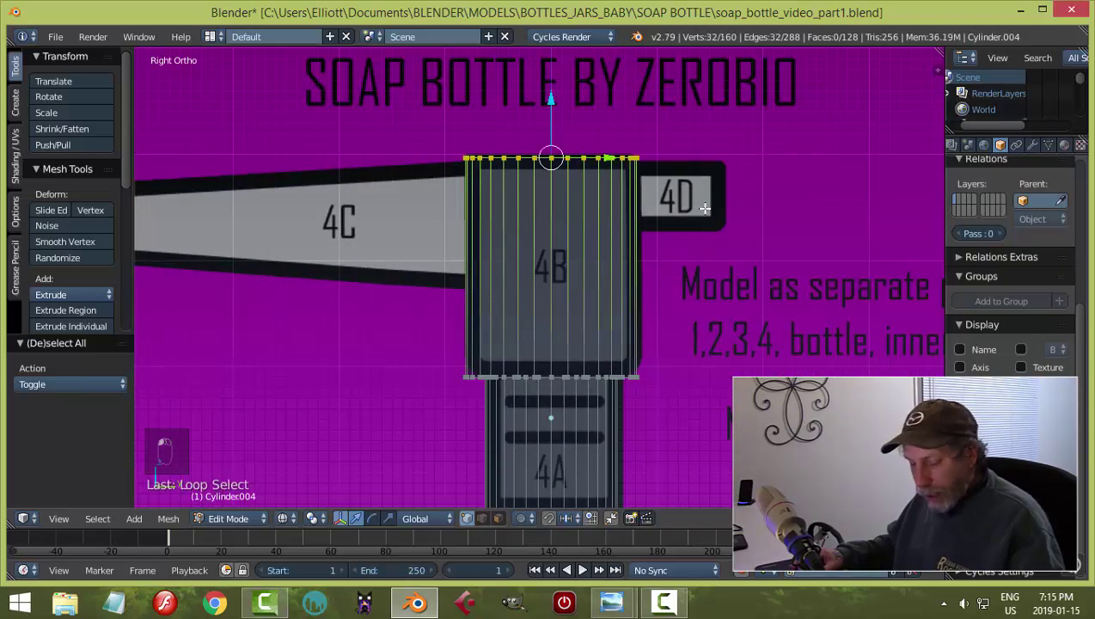
pyautogui.press('z')
pyautogui.click(712, 308)
pyautogui.scroll(-2, 672, 188)
pyautogui.moveTo(673, 188); pyautogui.dragTo(714, 296, button='middle')
pyautogui.scroll(2, 697, 357)
pyautogui.scroll(3, 712, 310)
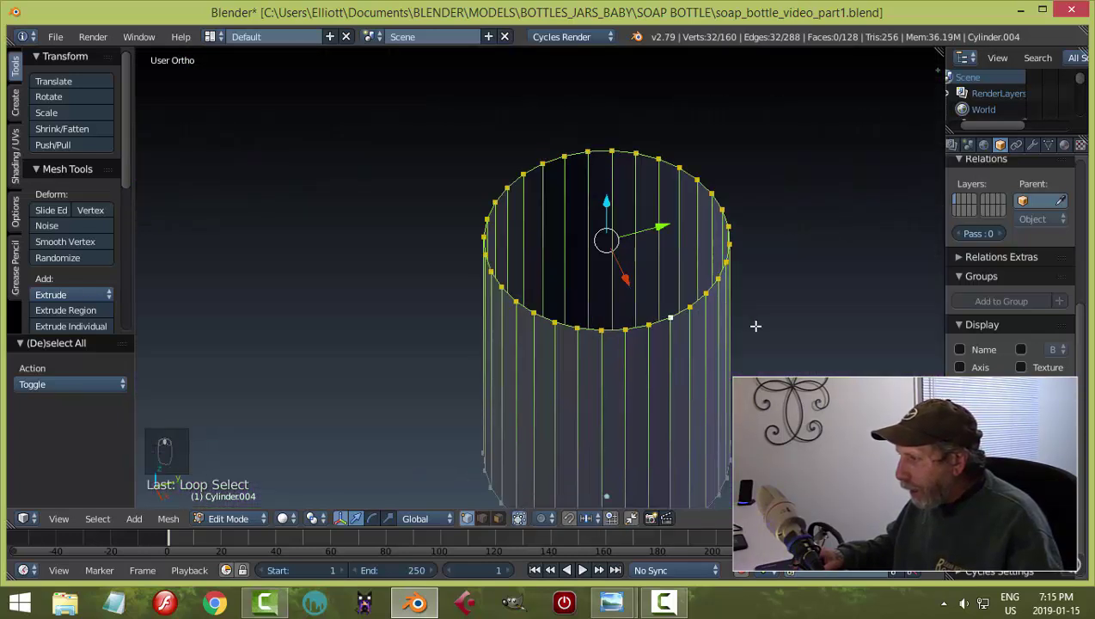
pyautogui.press('e')
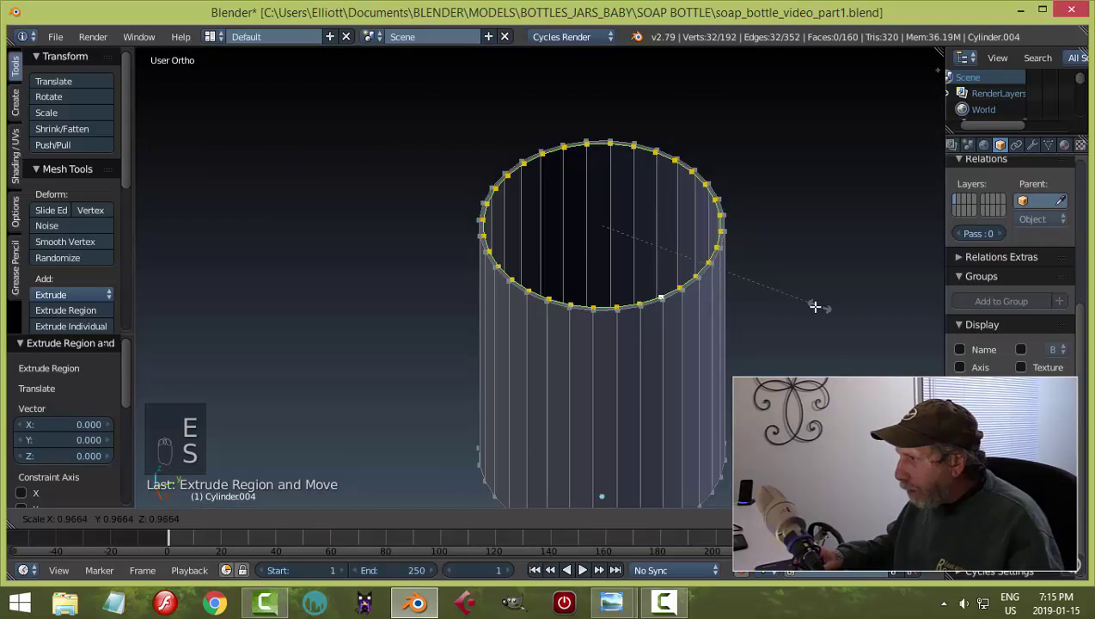
pyautogui.click(814, 307)
# Extrude the top's inner ring twice more, scaling it inward by about 0.822 and down to a small central hole.
pyautogui.press('e')
pyautogui.press('s')
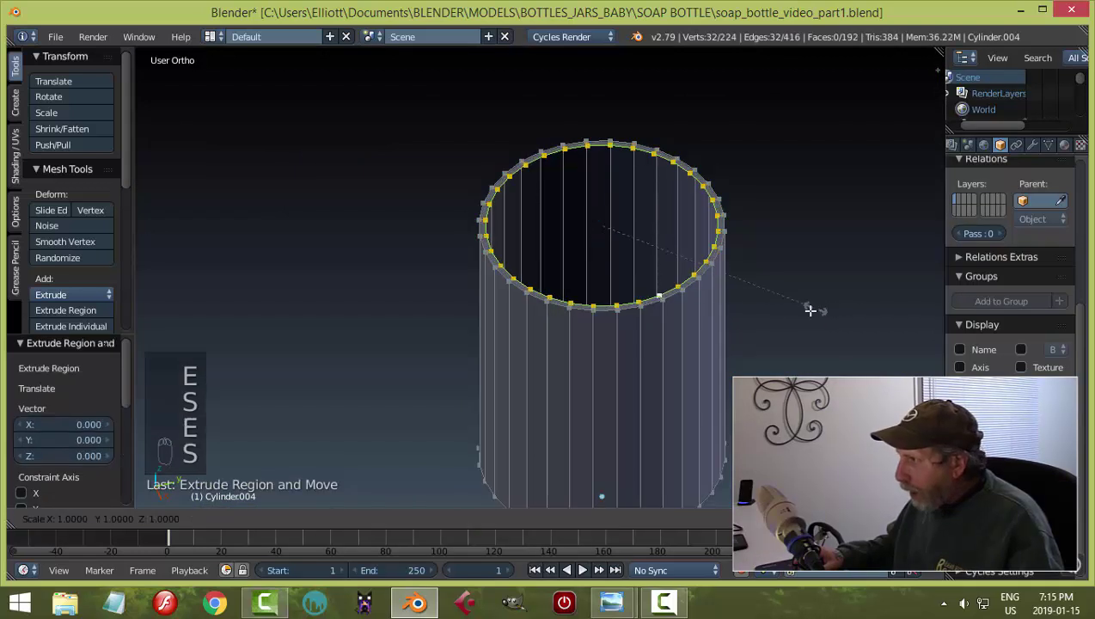
pyautogui.click(762, 317)
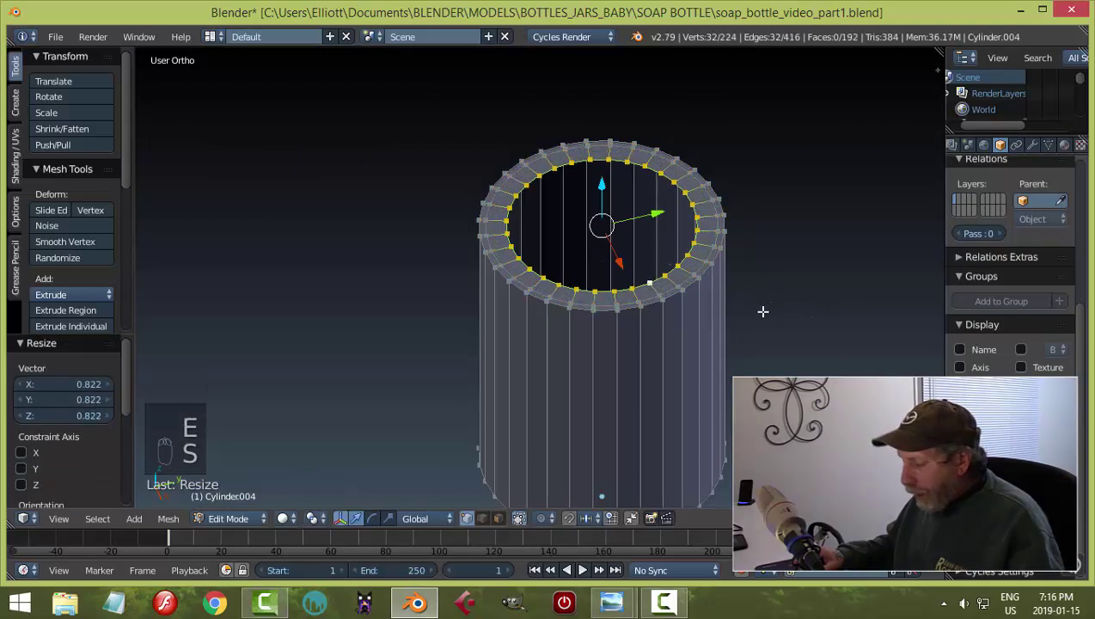
pyautogui.press('e')
pyautogui.press('s')
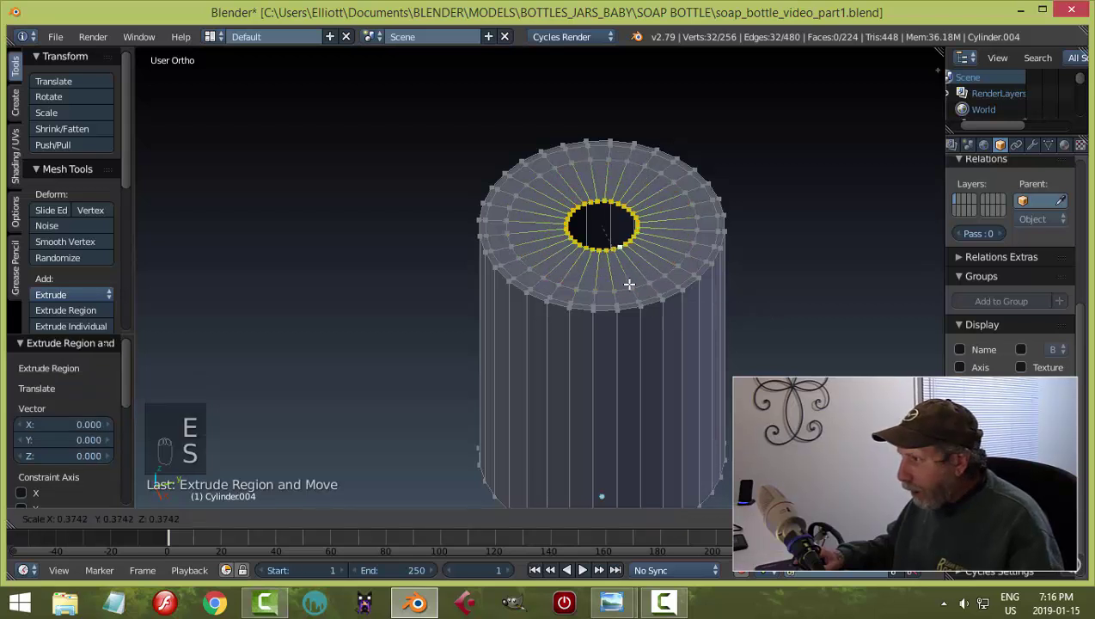
pyautogui.click(626, 281)
# Extrude the small central ring in place, merge it at center to close the top of part 4B, and deselect it.
pyautogui.press('e')
pyautogui.rightClick(741, 286)
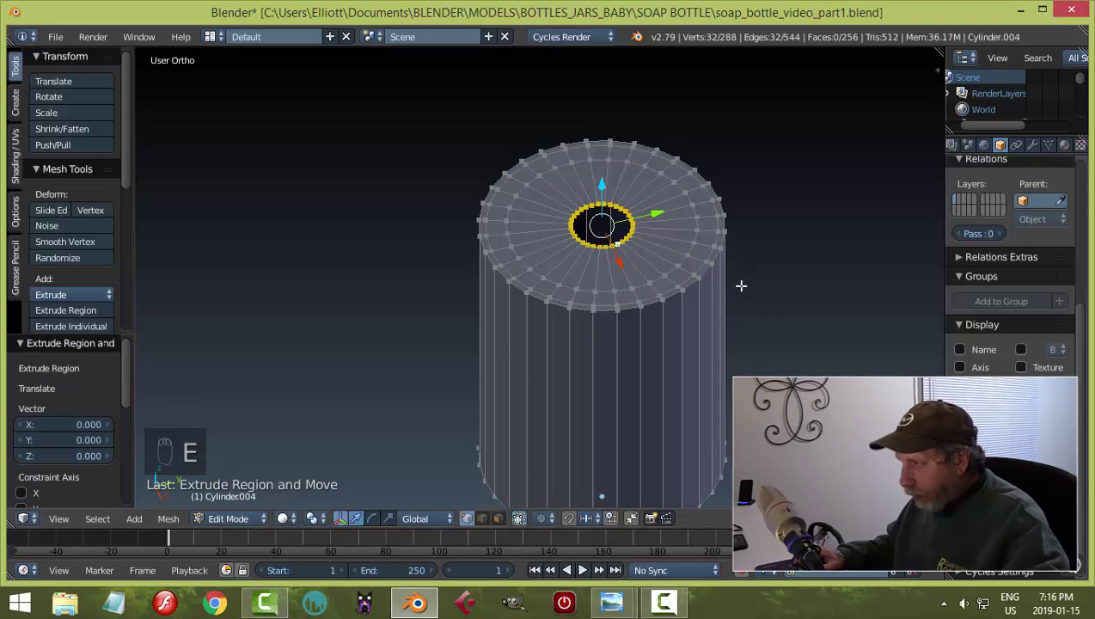
pyautogui.hotkey('alt', 'm')
pyautogui.click(744, 287)
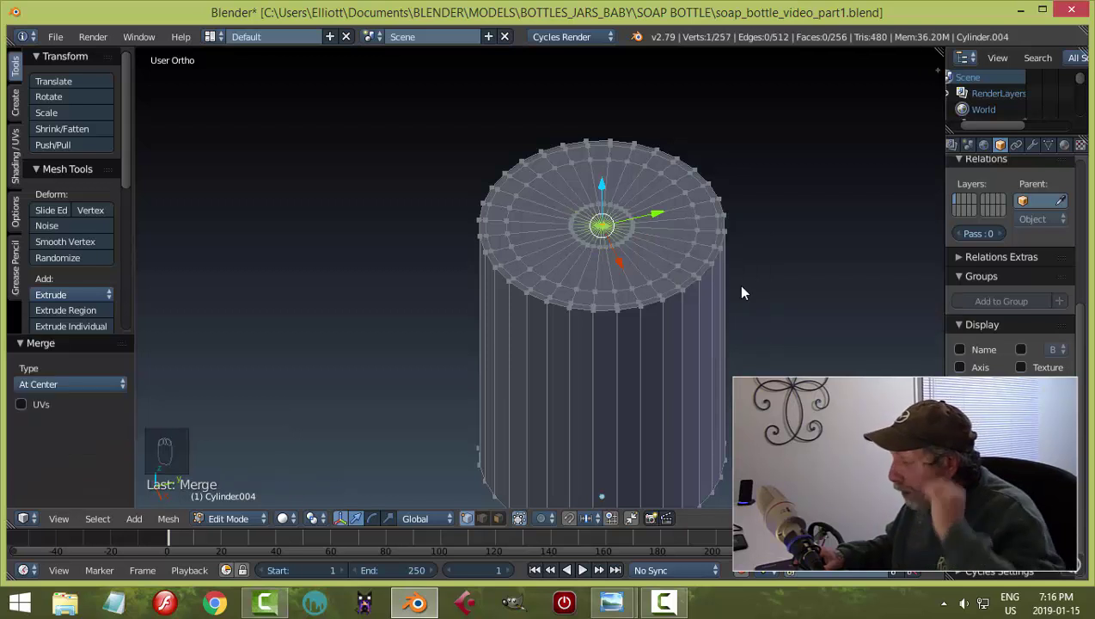
pyautogui.press('a')
# Examine part 4B's capped top from above, and compare its upper edge with spout 4C in the right side view.
pyautogui.scroll(3, 607, 256)
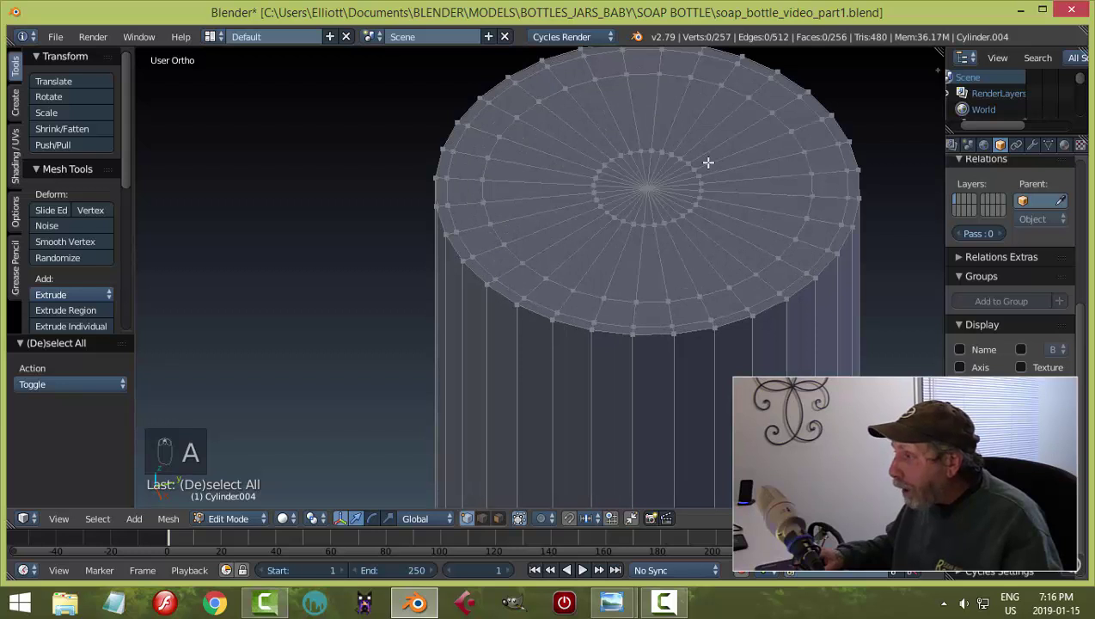
pyautogui.scroll(-4, 679, 197)
pyautogui.scroll(3, 673, 274)
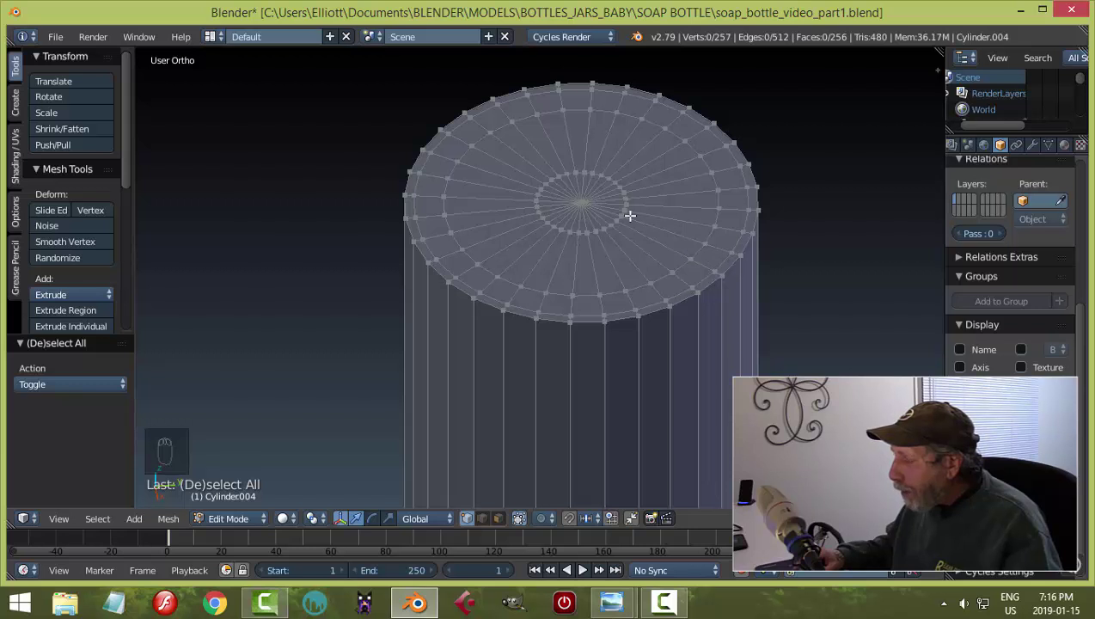
pyautogui.scroll(-5, 741, 287)
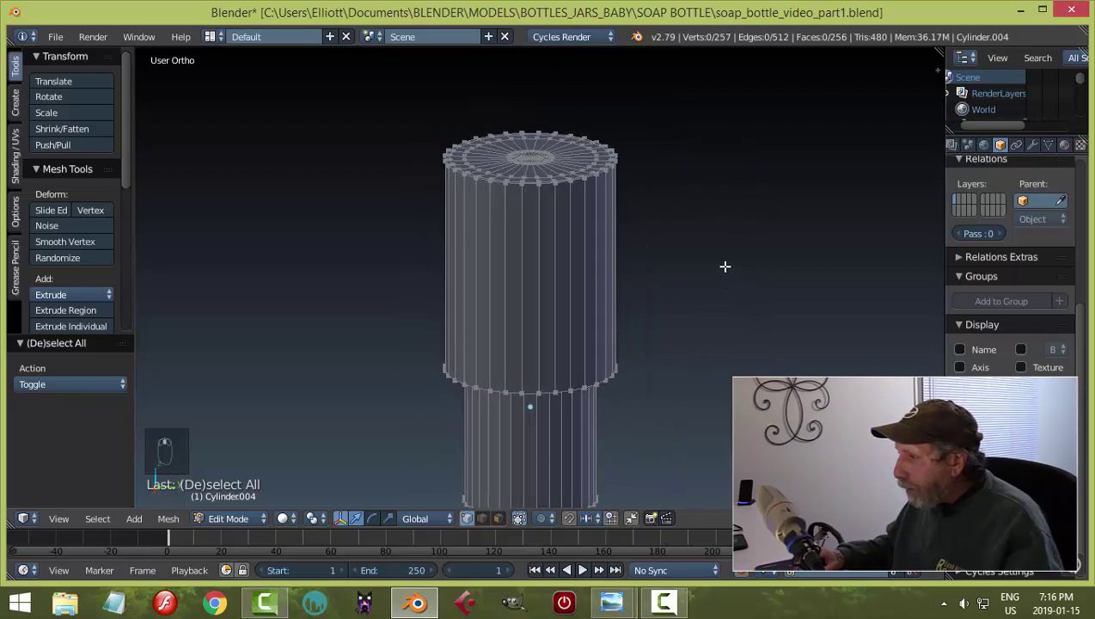
pyautogui.scroll(-3, 714, 307)
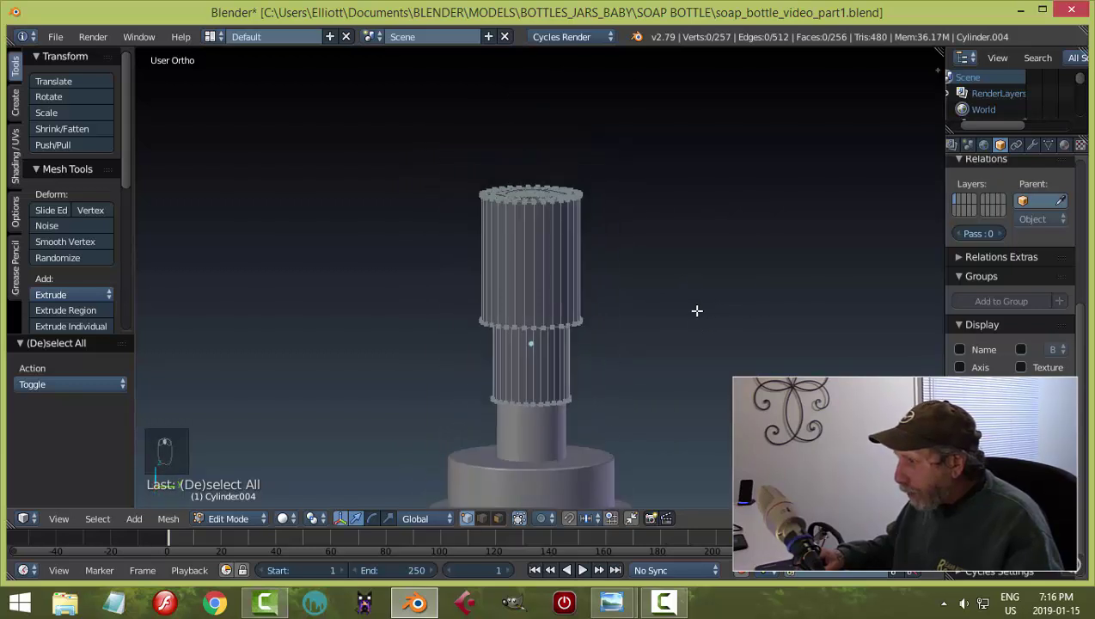
pyautogui.press('KP_3')
pyautogui.scroll(4, 543, 249)
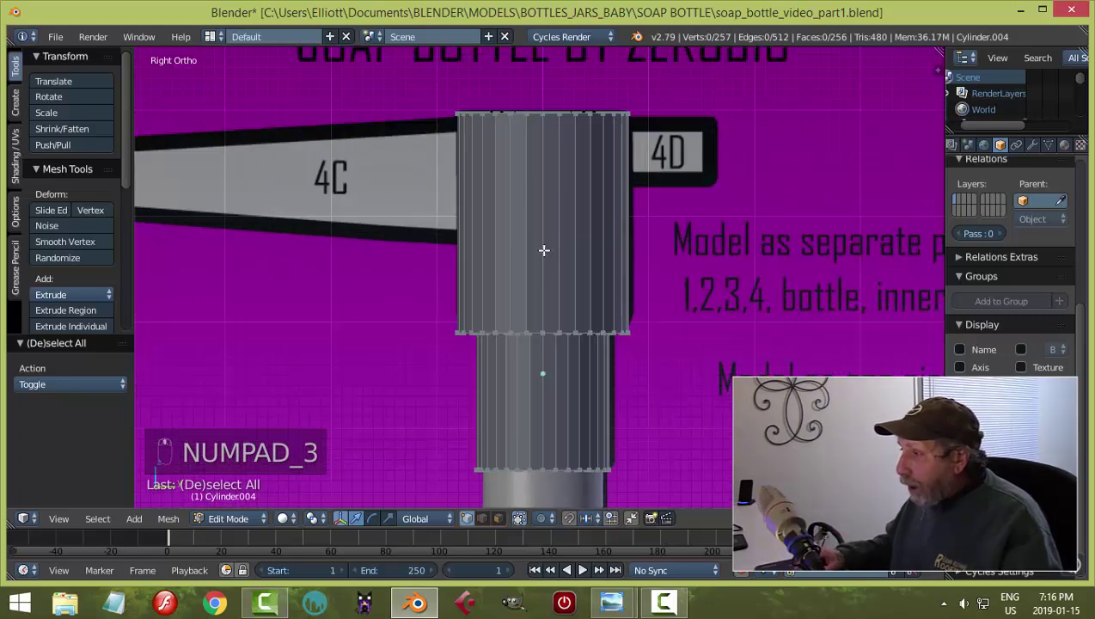
pyautogui.keyDown('shift'); pyautogui.moveTo(709, 256); pyautogui.dragTo(640, 270, button='middle'); pyautogui.keyUp('shift')
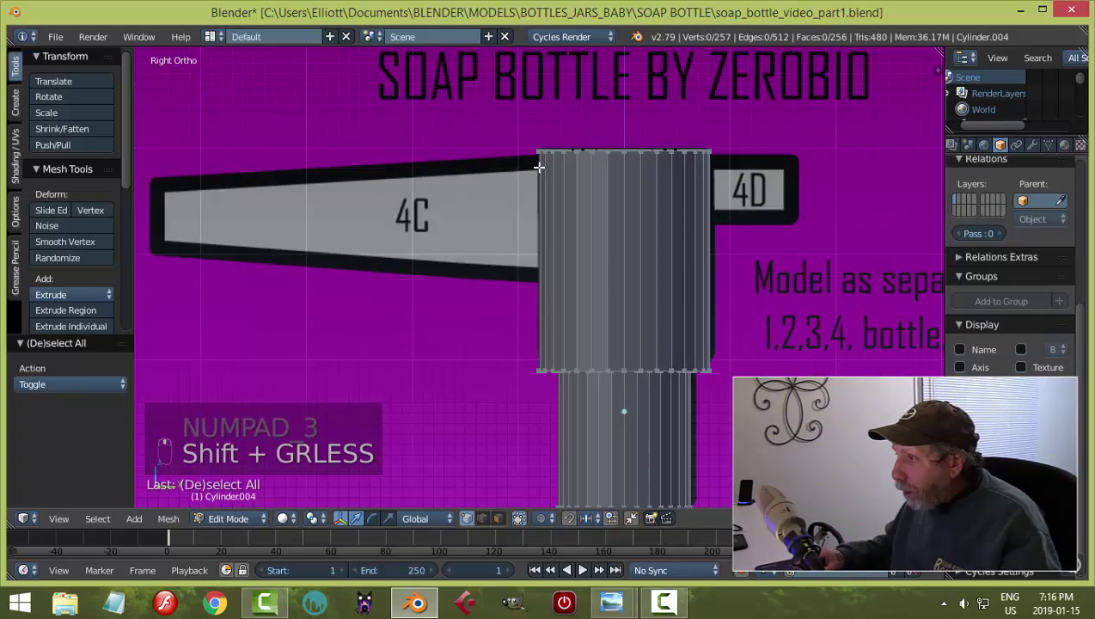
pyautogui.scroll(1, 572, 251)
pyautogui.scroll(-1, 572, 251)
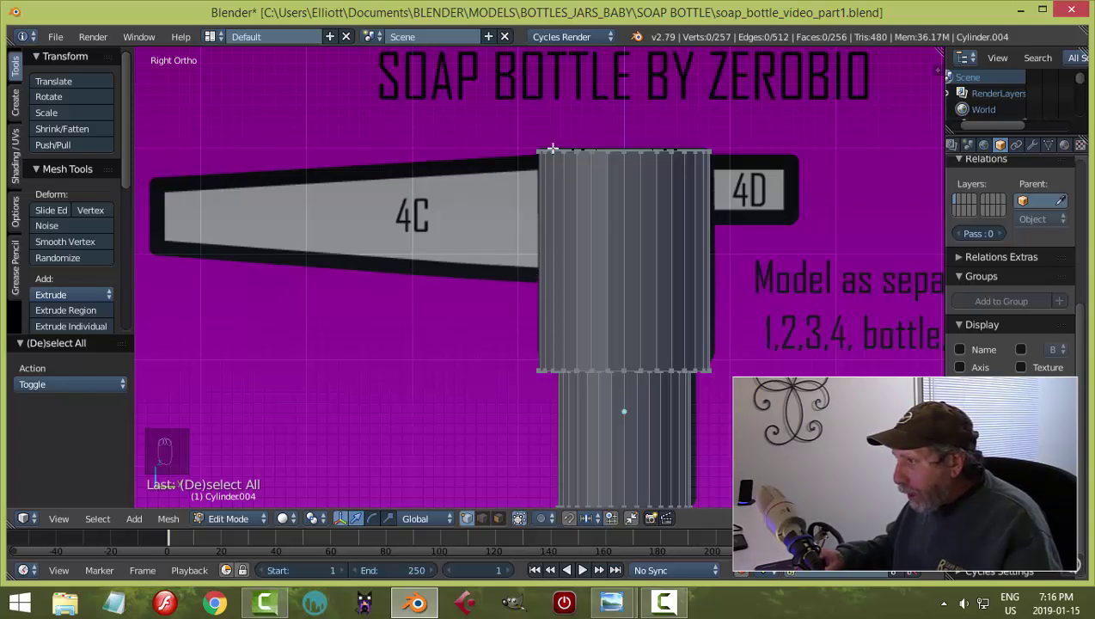
# Add two horizontal loop cuts around part 4B, one level with spout 4C's lower edge and one just below the top, and deselect them.
pyautogui.hotkey('ctrl', 'r')
pyautogui.click(655, 331)
pyautogui.moveTo(655, 331); pyautogui.dragTo(664, 349)
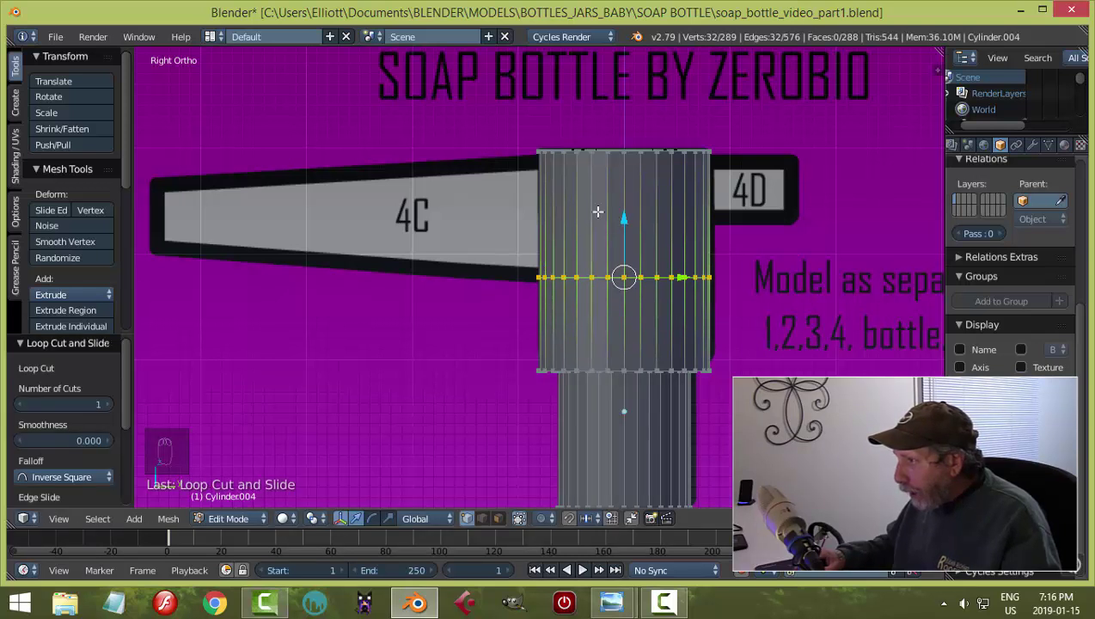
pyautogui.hotkey('ctrl', 'r')
pyautogui.moveTo(559, 180); pyautogui.dragTo(559, 127)
pyautogui.press('a')
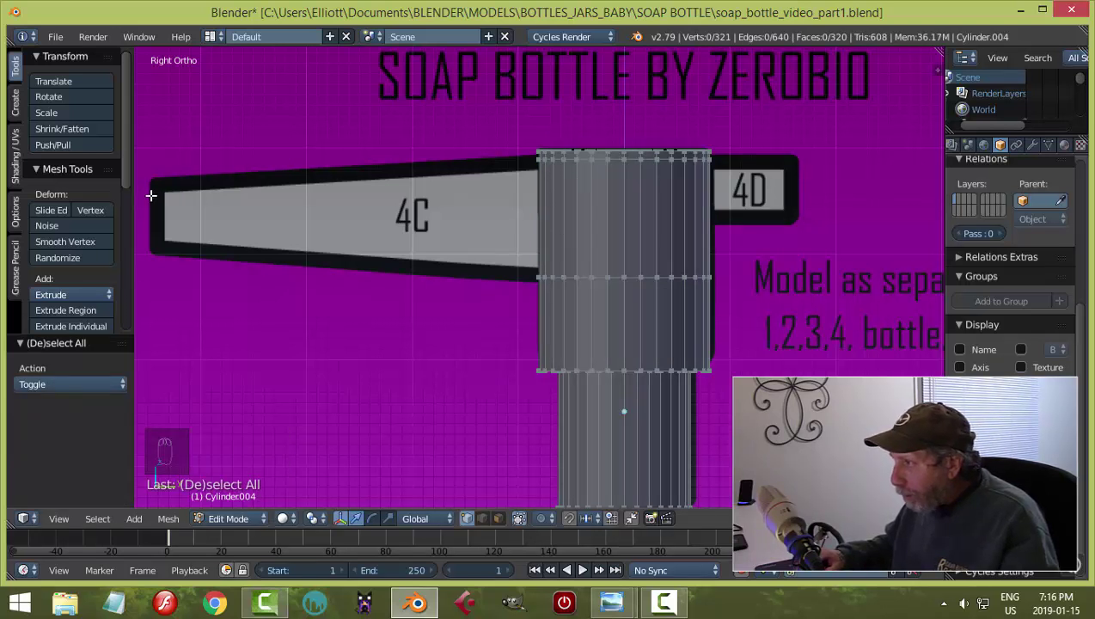
# Move part 4B's upper edge loop up about 0.018 along Z to line up with the top of tab 4D, and deselect it.
pyautogui.scroll(2, 775, 223)
pyautogui.keyDown('shift'); pyautogui.moveTo(863, 193); pyautogui.dragTo(694, 269, button='middle'); pyautogui.keyUp('shift')
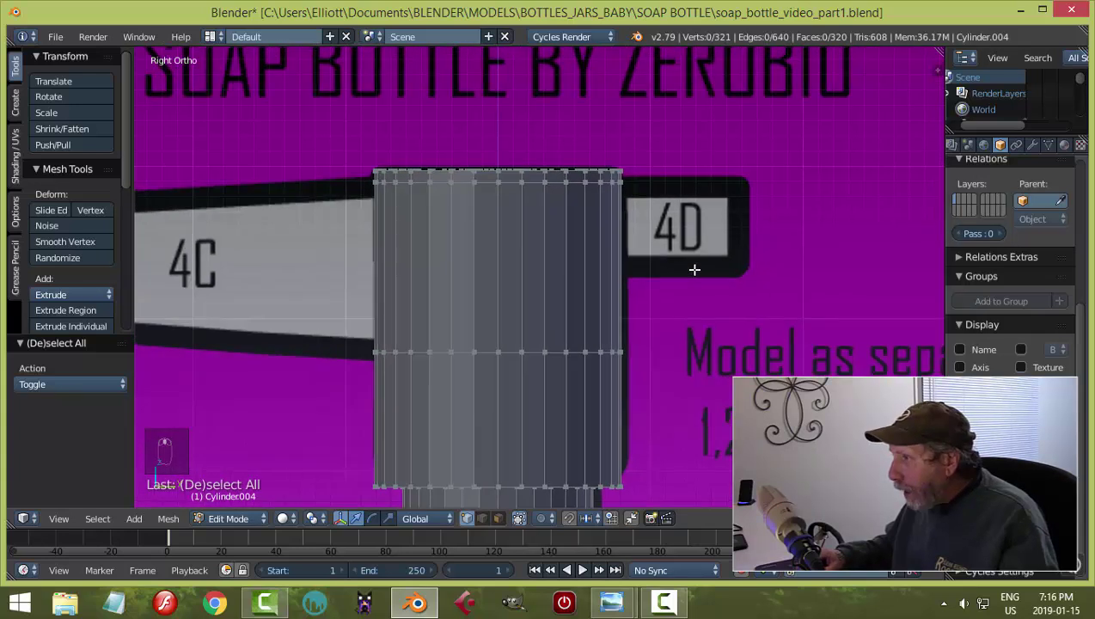
pyautogui.scroll(1, 671, 241)
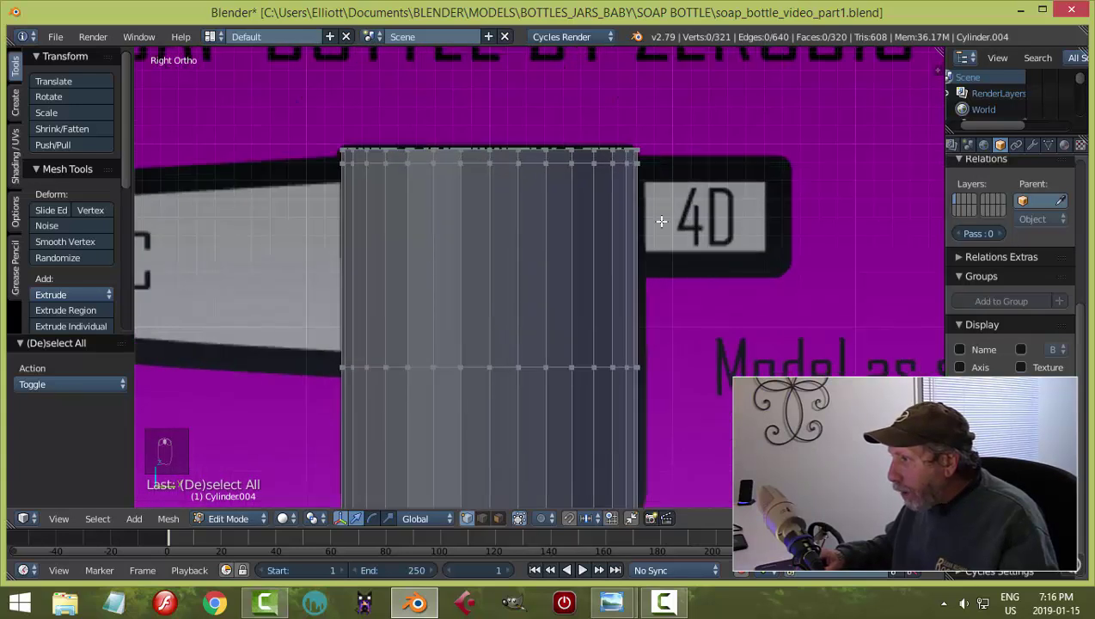
pyautogui.keyDown('alt'); pyautogui.rightClick(590, 164); pyautogui.keyUp('alt')
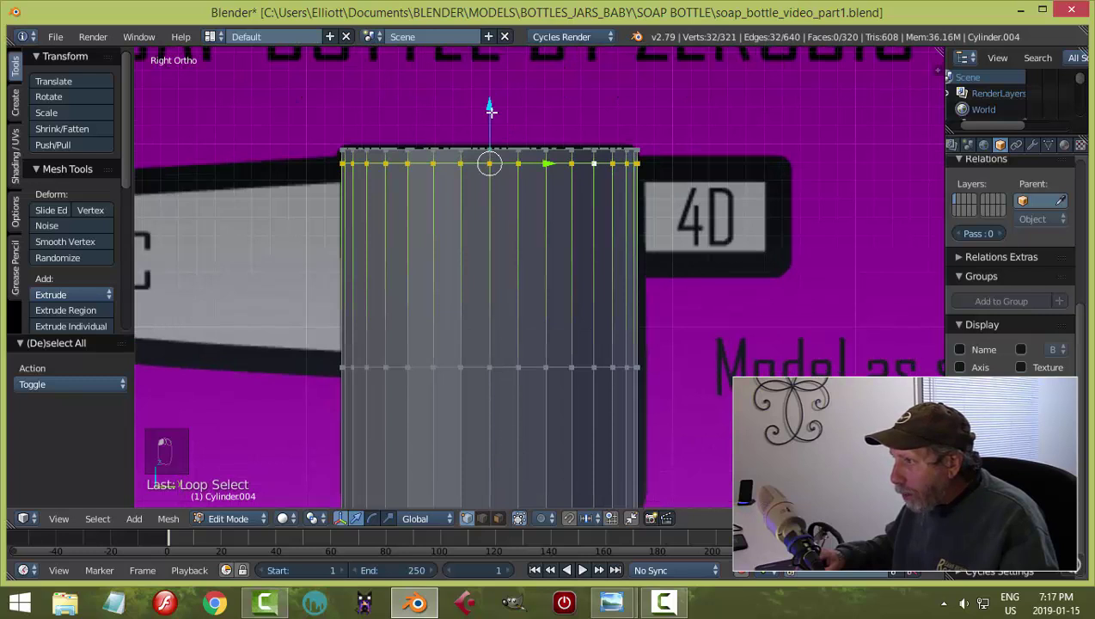
pyautogui.moveTo(490, 110); pyautogui.dragTo(494, 107)
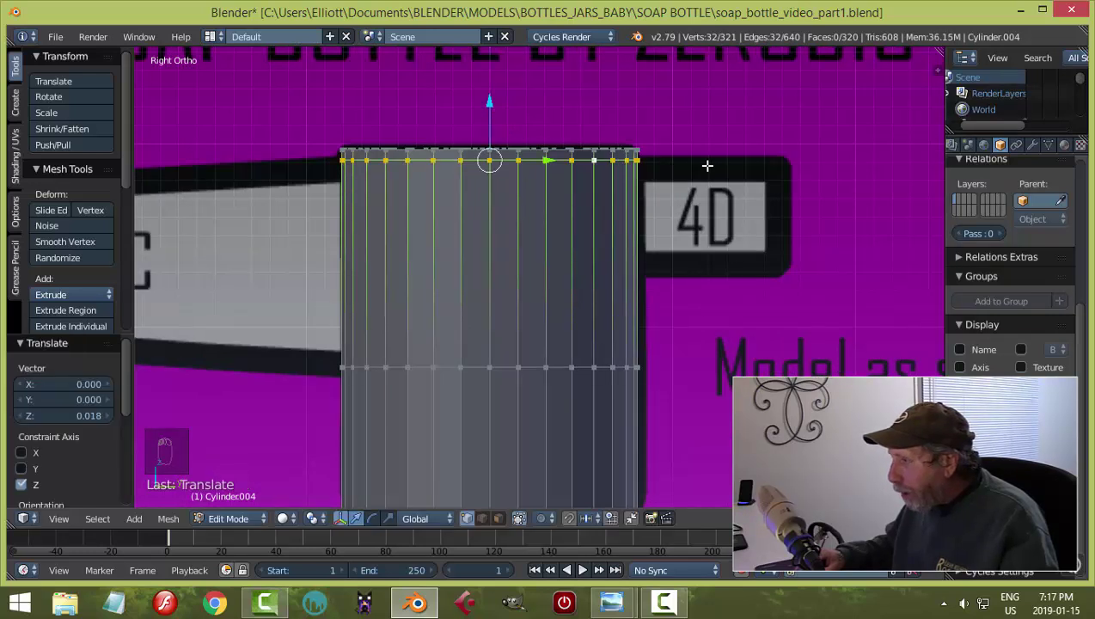
pyautogui.press('a')
pyautogui.scroll(-4, 697, 269)
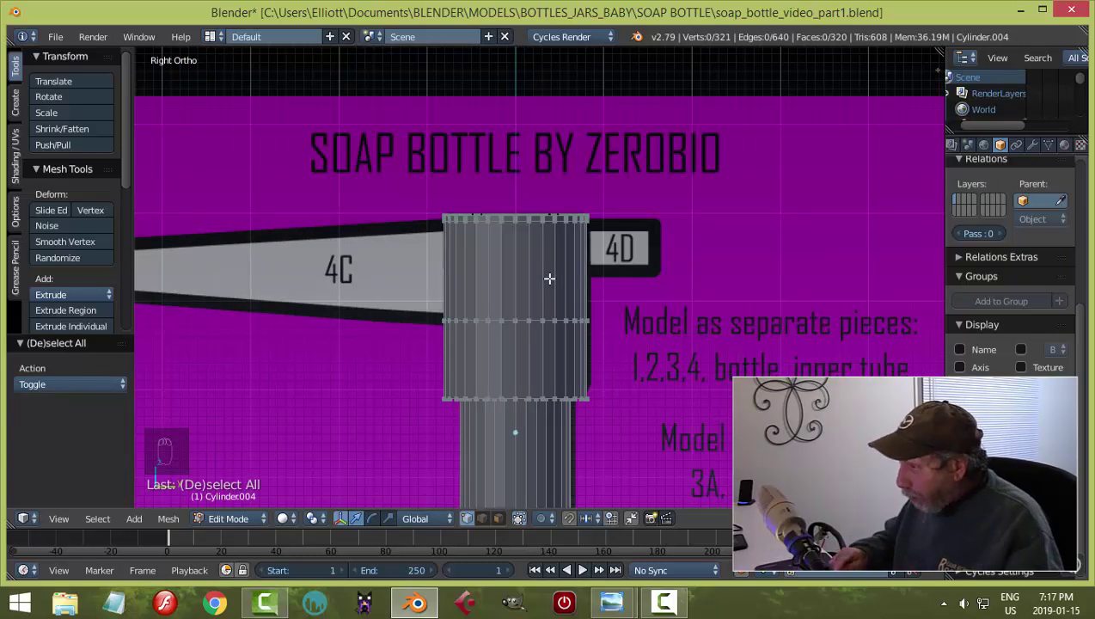
# In face select mode, select the six central faces between part 4B's two added loops in the front view.
pyautogui.press('KP_1')
pyautogui.scroll(-1, 679, 302)
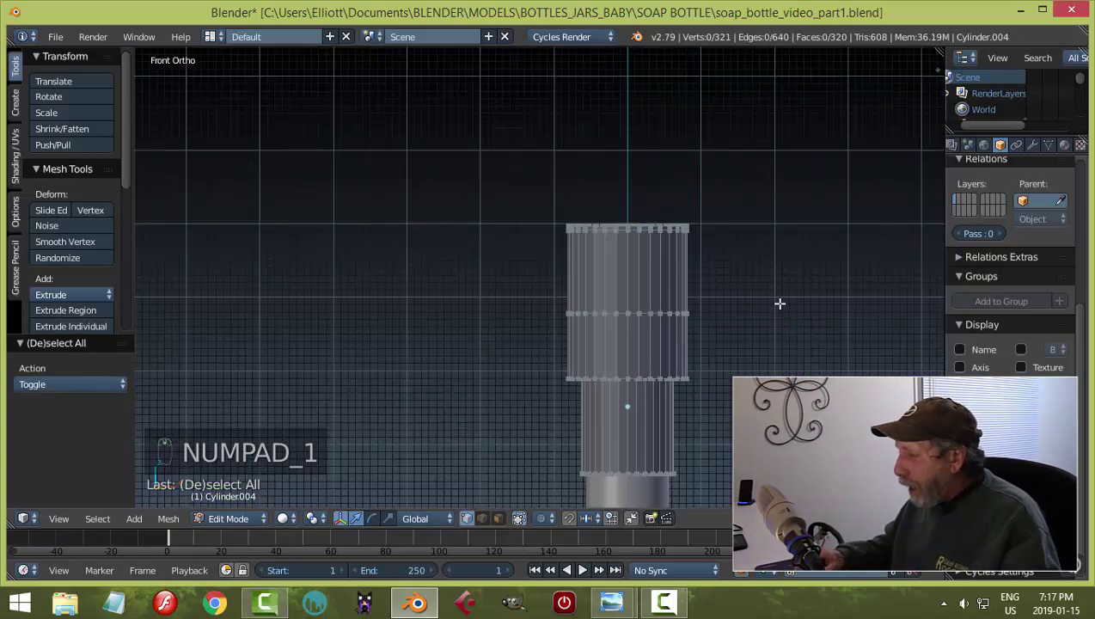
pyautogui.keyDown('shift'); pyautogui.moveTo(780, 303); pyautogui.dragTo(686, 267, button='middle'); pyautogui.keyUp('shift')
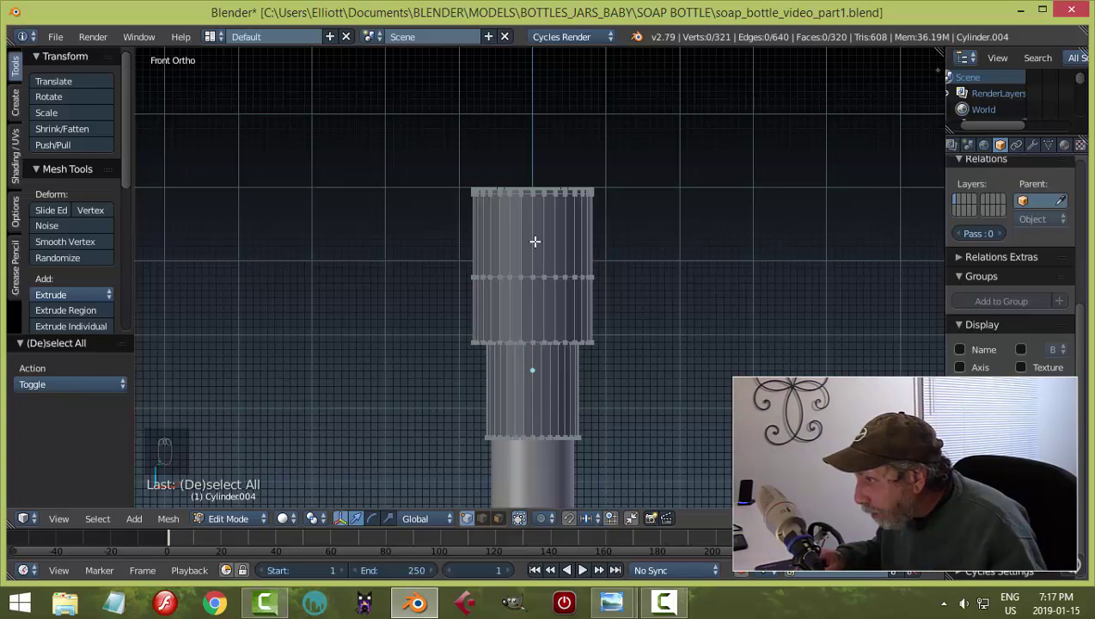
pyautogui.scroll(3, 554, 258)
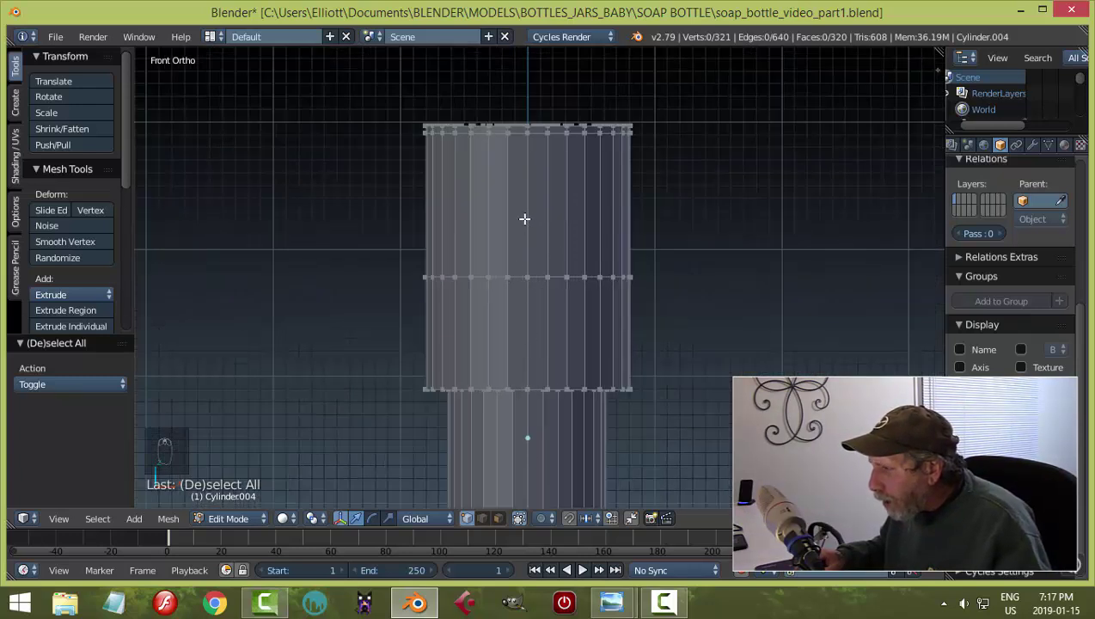
pyautogui.click(498, 518)
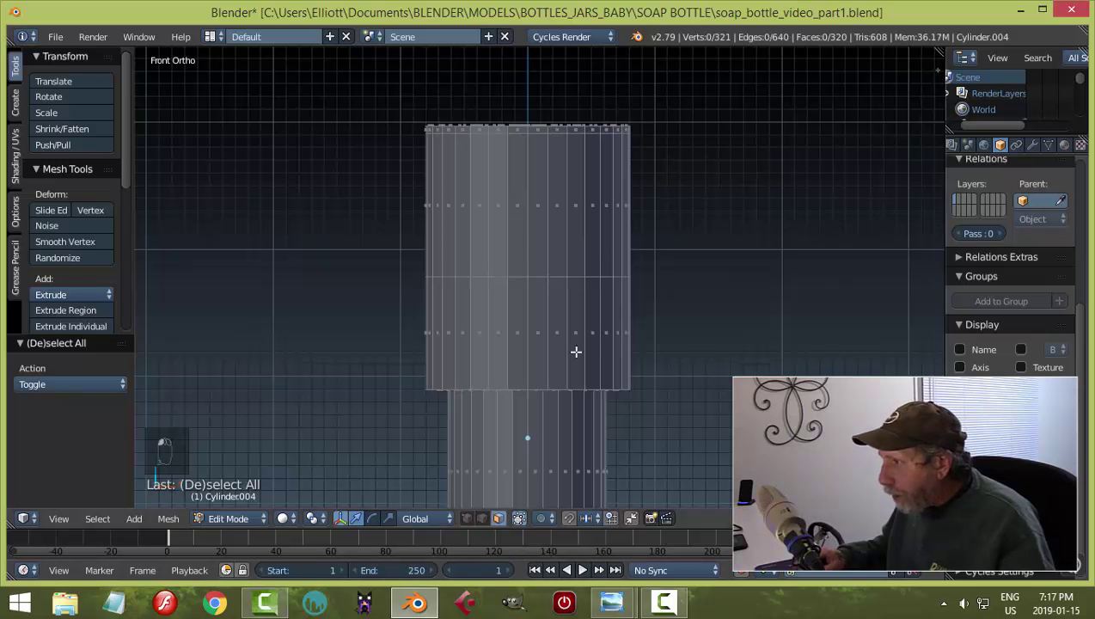
pyautogui.rightClick(535, 200)
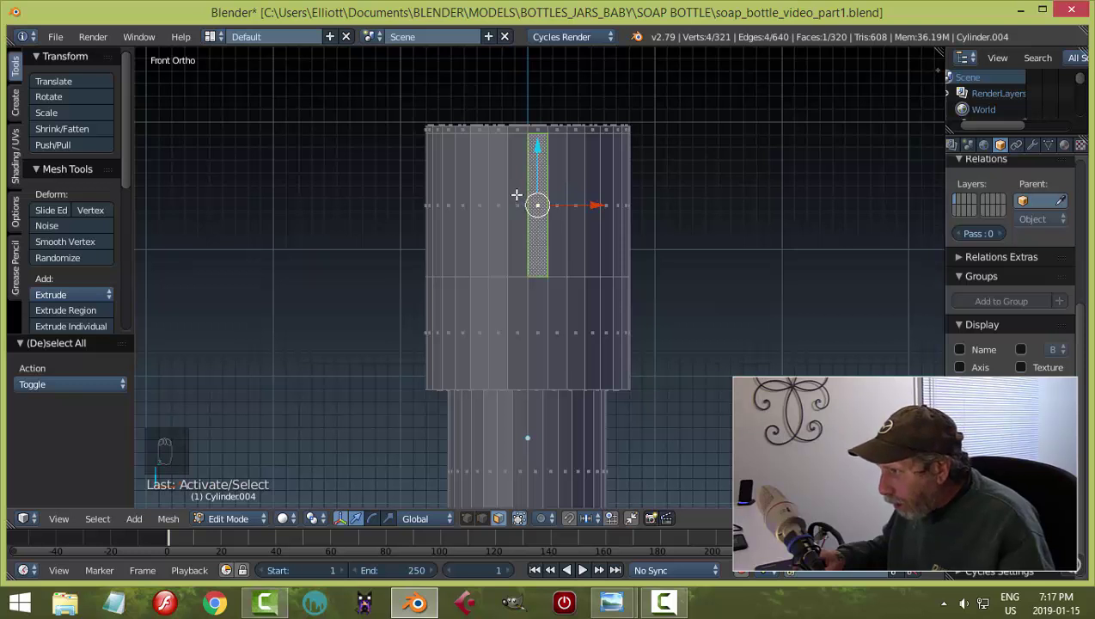
pyautogui.keyDown('shift'); pyautogui.rightClick(517, 195); pyautogui.keyUp('shift')
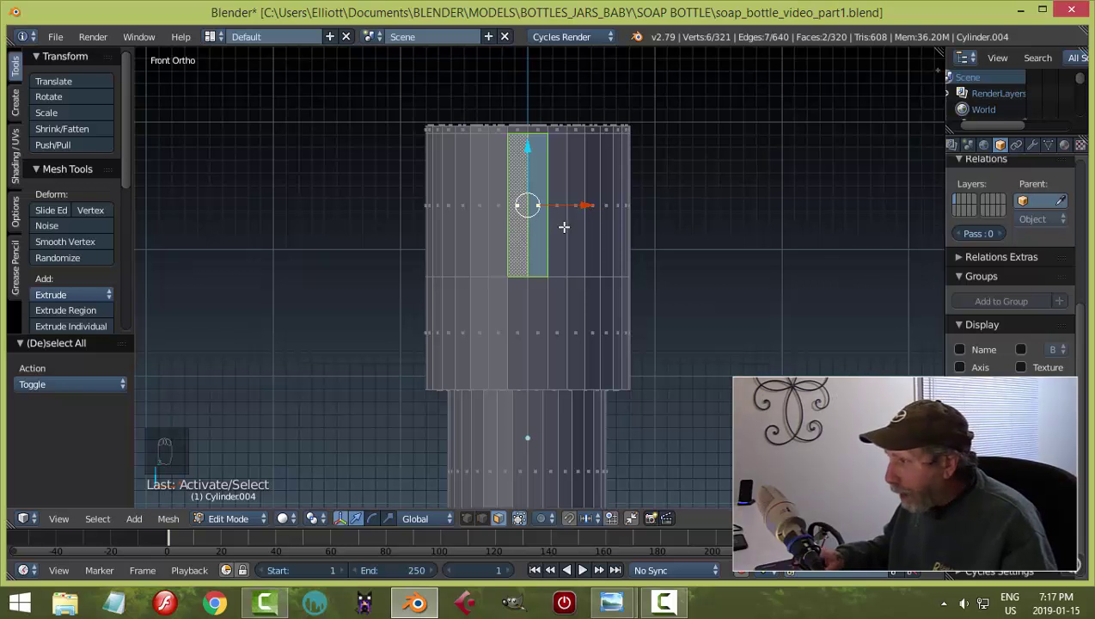
pyautogui.keyDown('shift'); pyautogui.rightClick(499, 223); pyautogui.keyUp('shift')
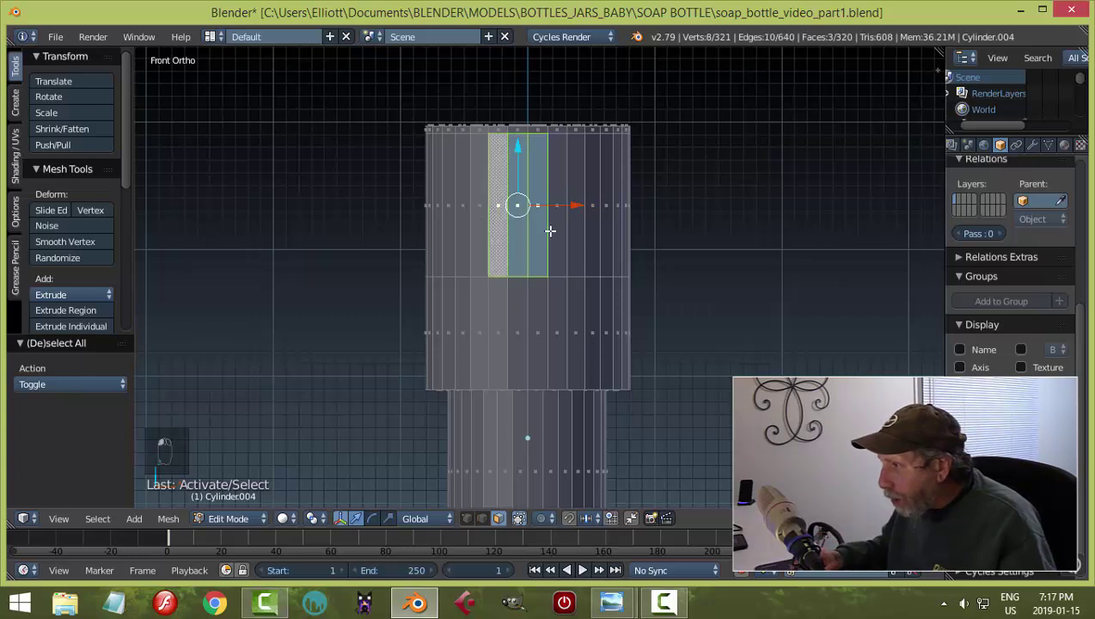
pyautogui.keyDown('shift'); pyautogui.rightClick(556, 232); pyautogui.keyUp('shift')
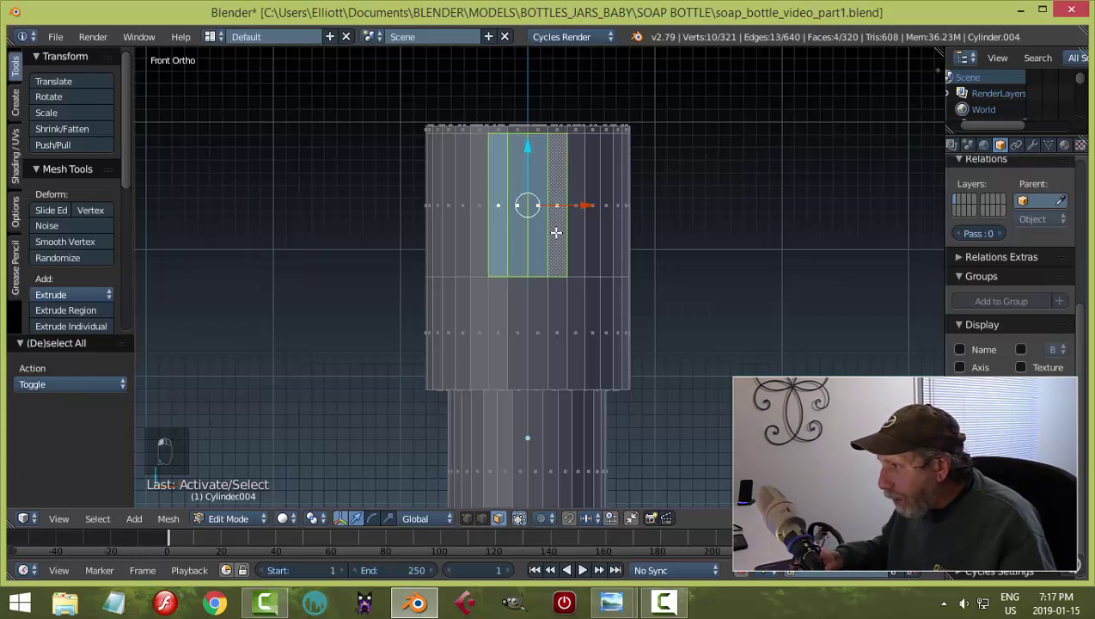
pyautogui.keyDown('shift'); pyautogui.rightClick(480, 221); pyautogui.keyUp('shift')
pyautogui.keyDown('shift'); pyautogui.rightClick(579, 220); pyautogui.keyUp('shift')
# Extend the front face selection by one face on each side to eight faces, and check its width on the cylinder.
pyautogui.scroll(-4, 683, 227)
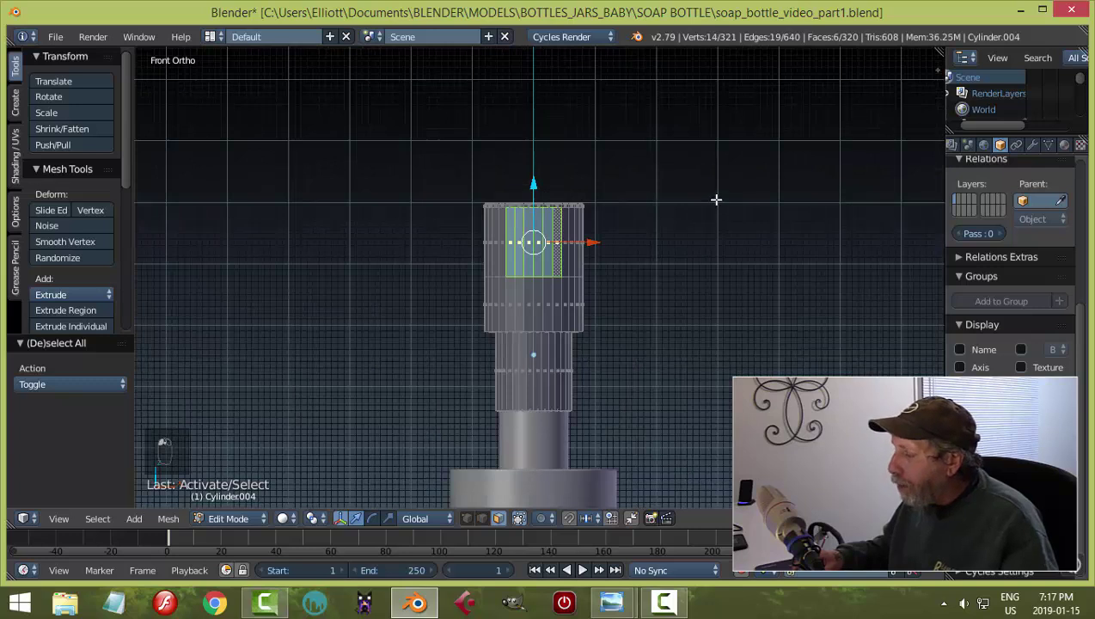
pyautogui.moveTo(716, 199); pyautogui.dragTo(719, 240, button='middle')
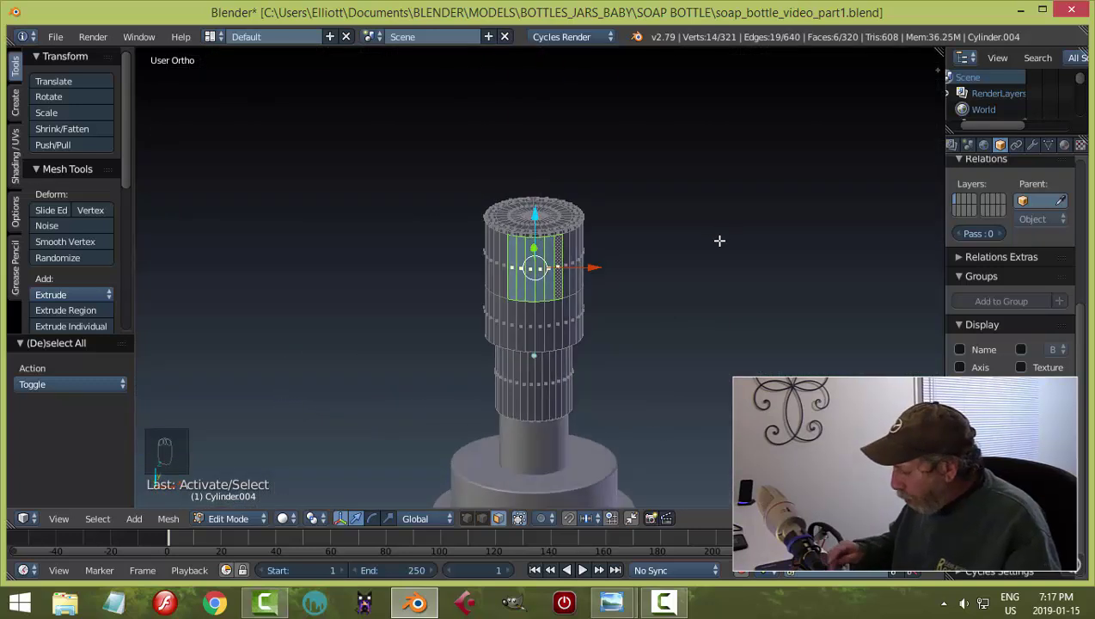
pyautogui.press('KP_1')
pyautogui.scroll(3, 719, 241)
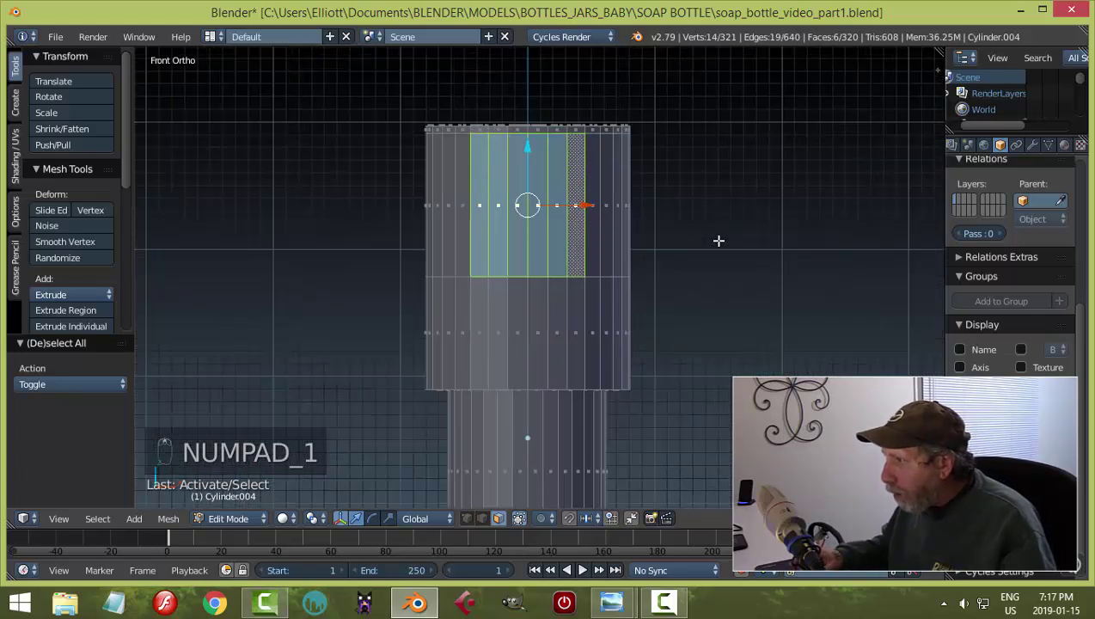
pyautogui.keyDown('shift'); pyautogui.rightClick(594, 174); pyautogui.keyUp('shift')
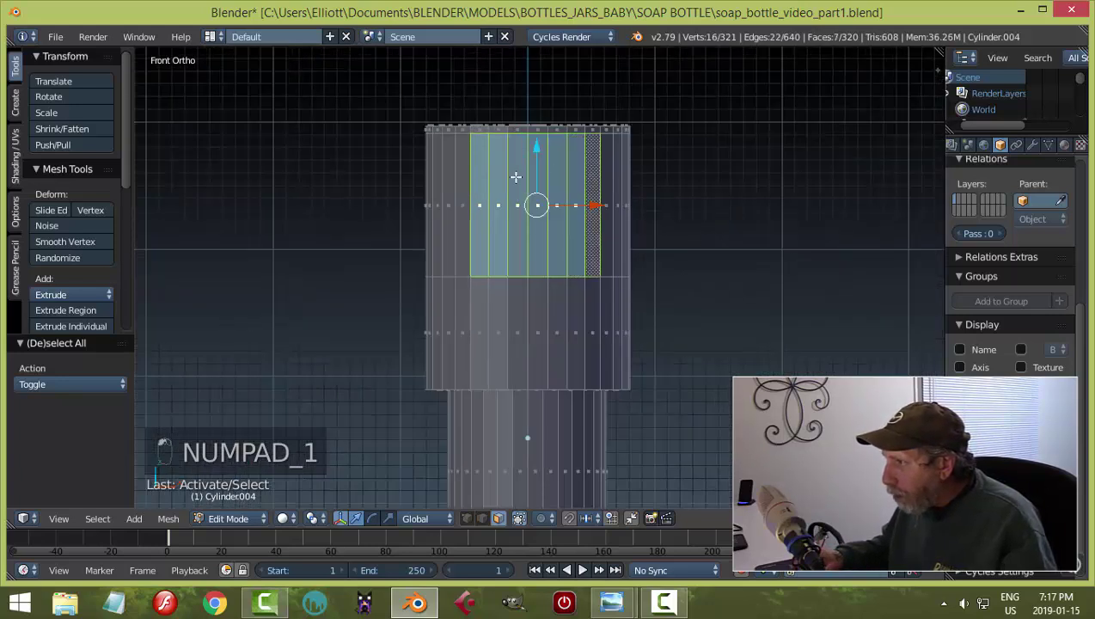
pyautogui.keyDown('shift'); pyautogui.rightClick(458, 173); pyautogui.keyUp('shift')
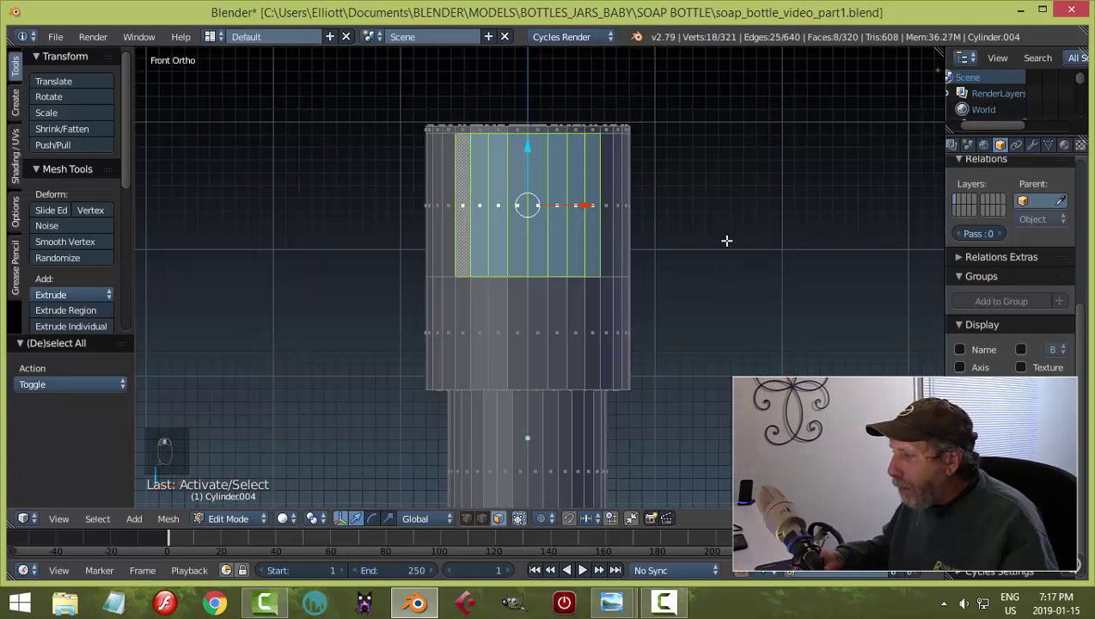
pyautogui.moveTo(727, 240); pyautogui.dragTo(523, 289, button='middle')
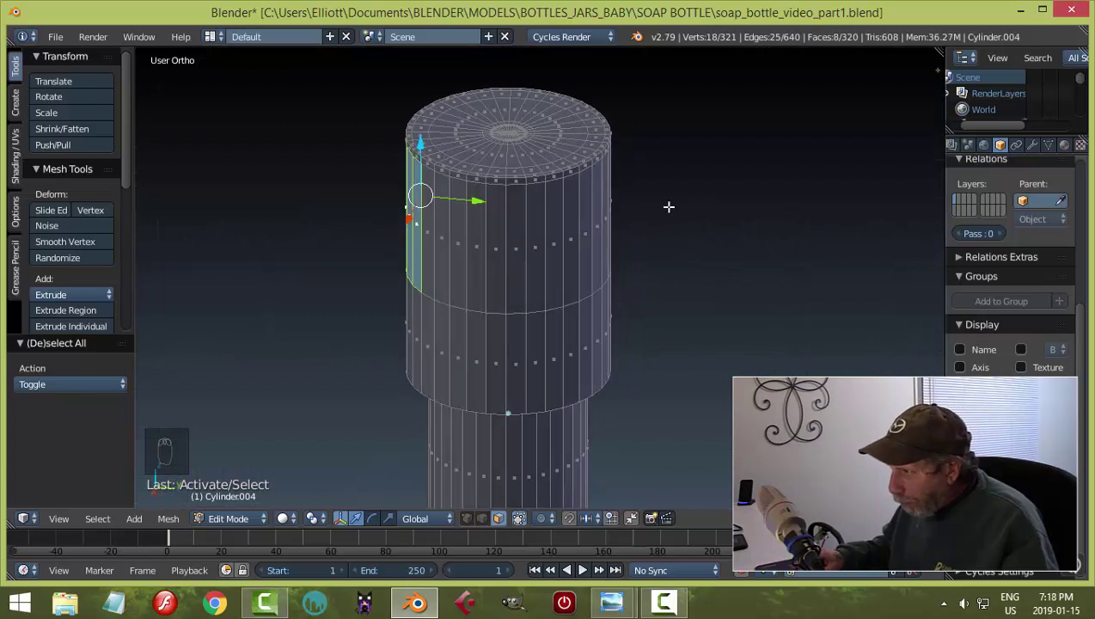
pyautogui.moveTo(339, 230); pyautogui.dragTo(514, 230, button='middle')
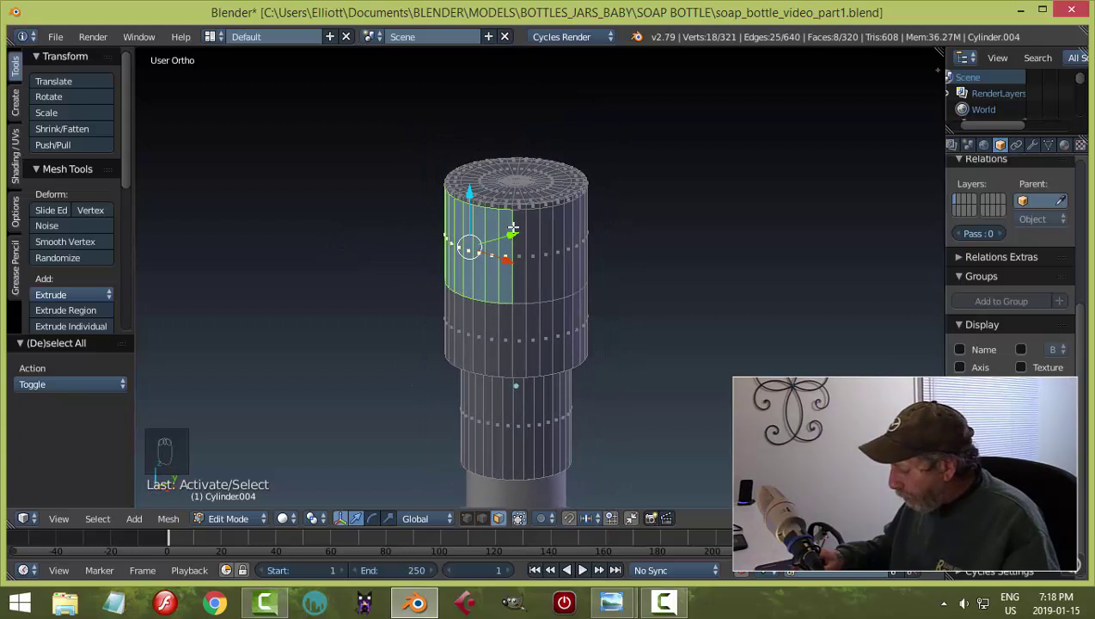
# In the right side view, extrude the eight selected faces about -3.69 along Y to the outer end of spout 4C.
pyautogui.press('KP_3')
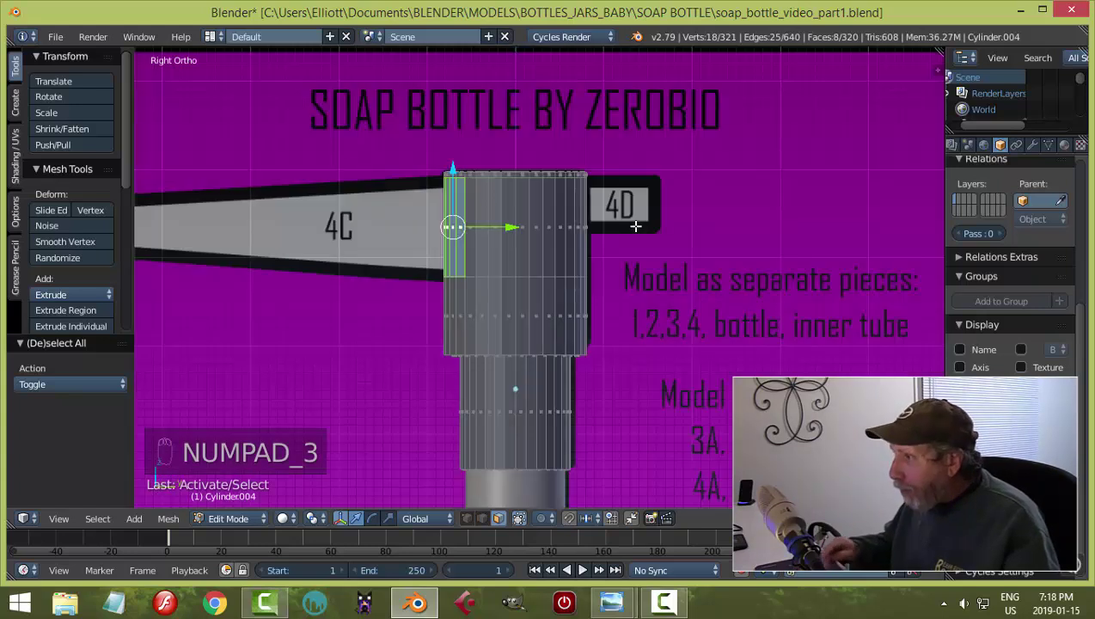
pyautogui.keyDown('shift'); pyautogui.moveTo(554, 240); pyautogui.dragTo(637, 244, button='middle'); pyautogui.keyUp('shift')
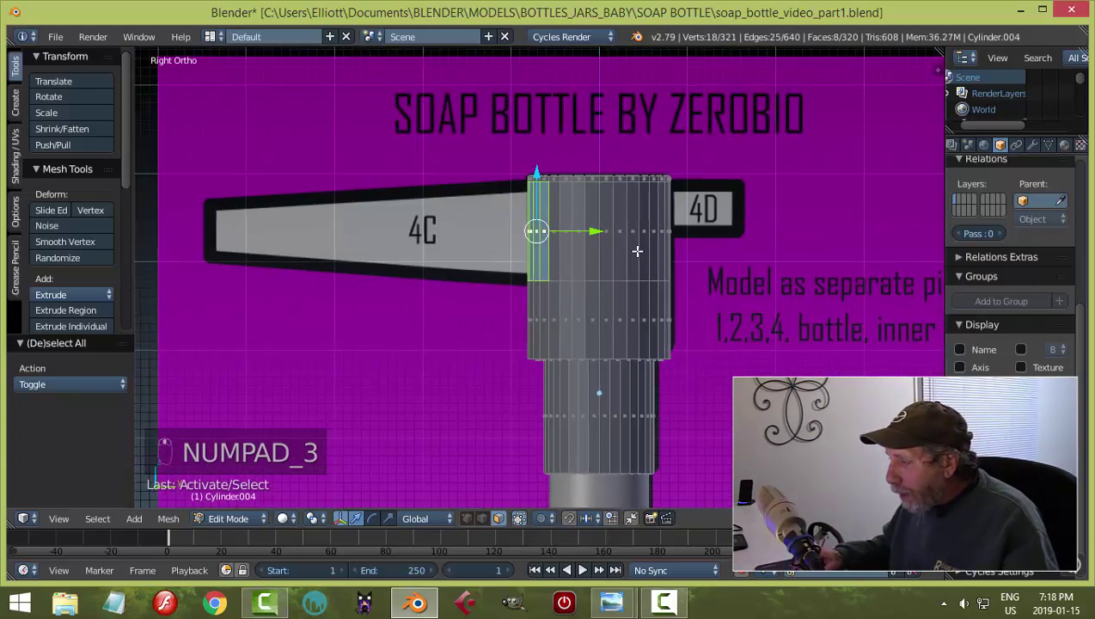
pyautogui.scroll(2, 604, 252)
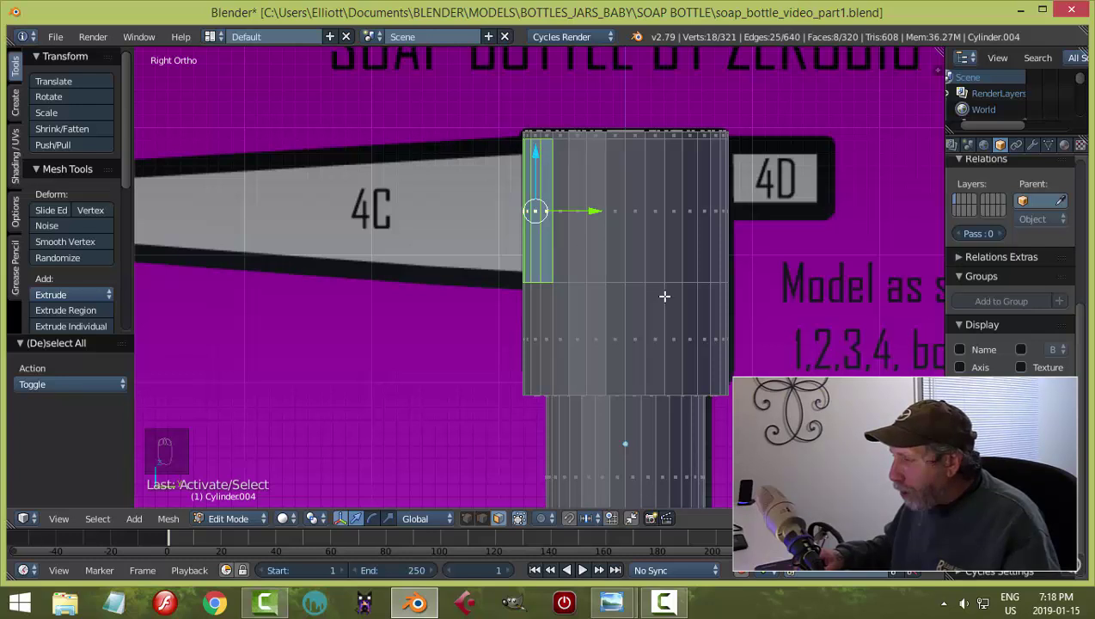
pyautogui.scroll(-3, 664, 296)
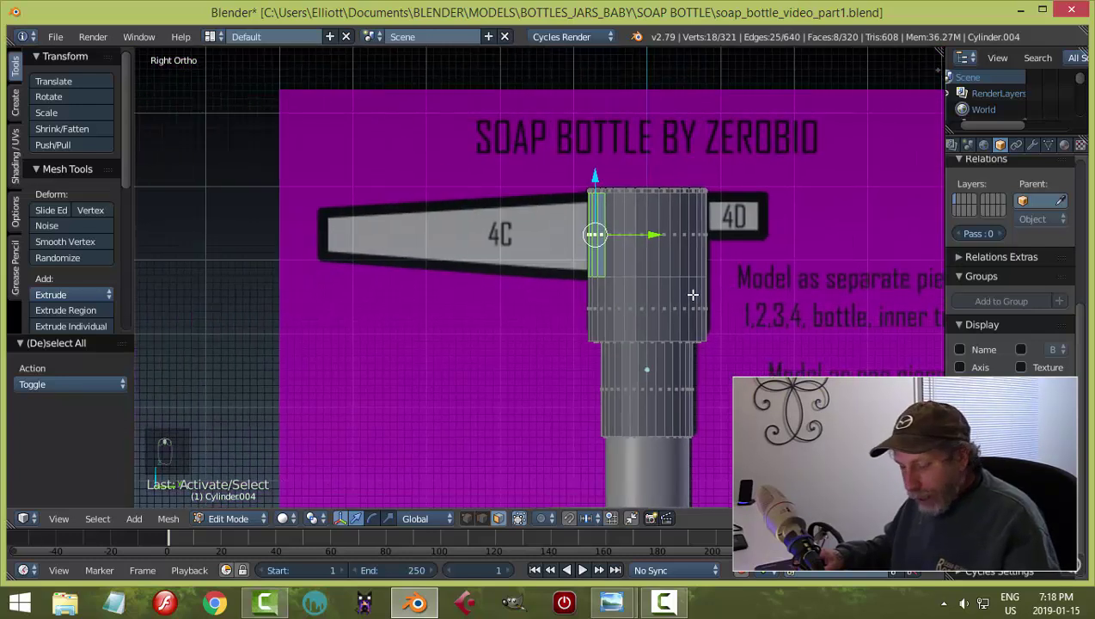
pyautogui.press('e')
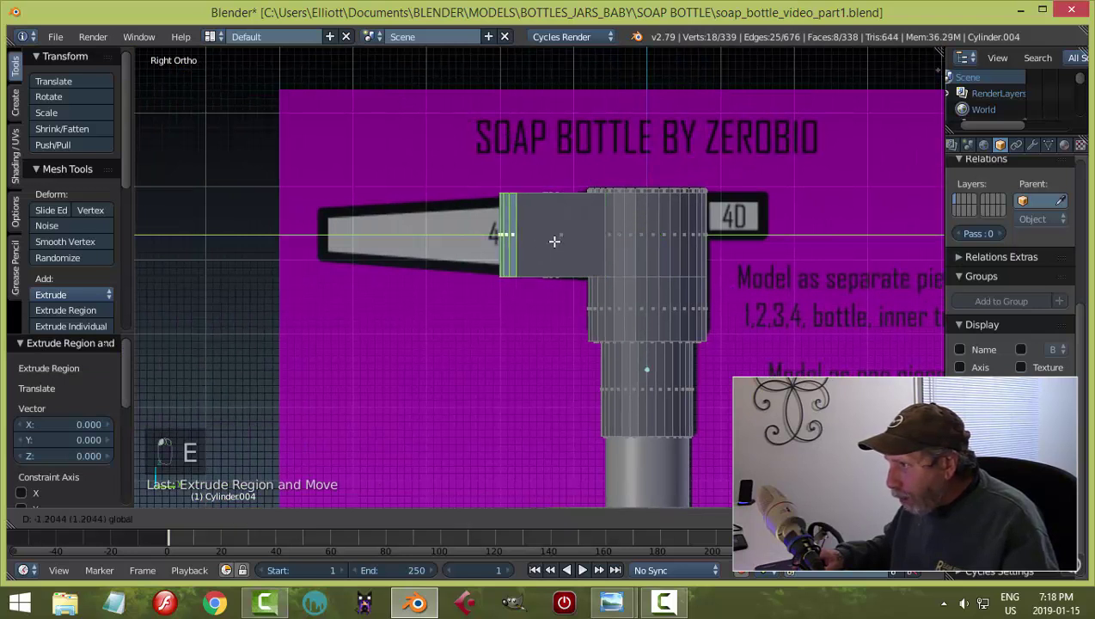
pyautogui.click(382, 254)
# In wireframe shading, scale the spout's end faces to about 0.59 along Z to match 4C's taper, and return to solid shading.
pyautogui.press('z')
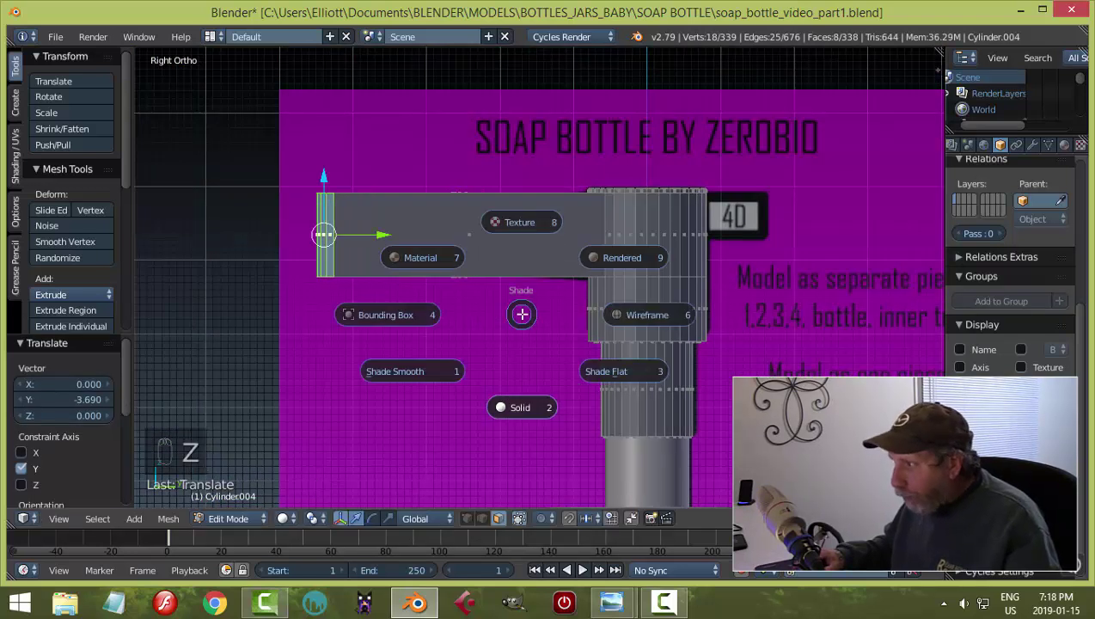
pyautogui.click(626, 316)
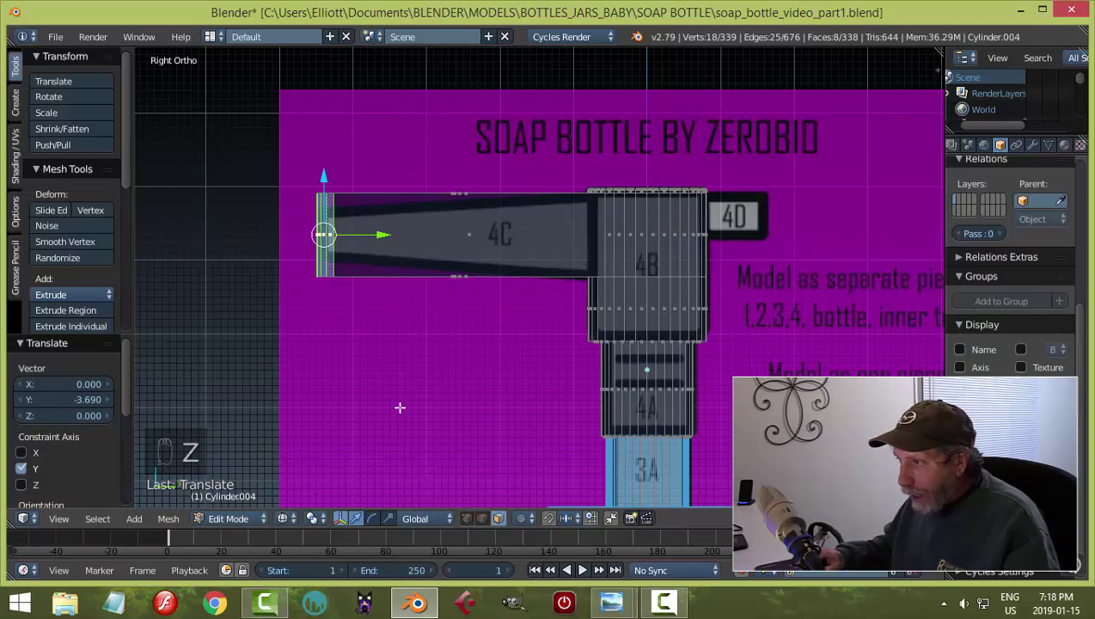
pyautogui.press('s')
pyautogui.press('z')
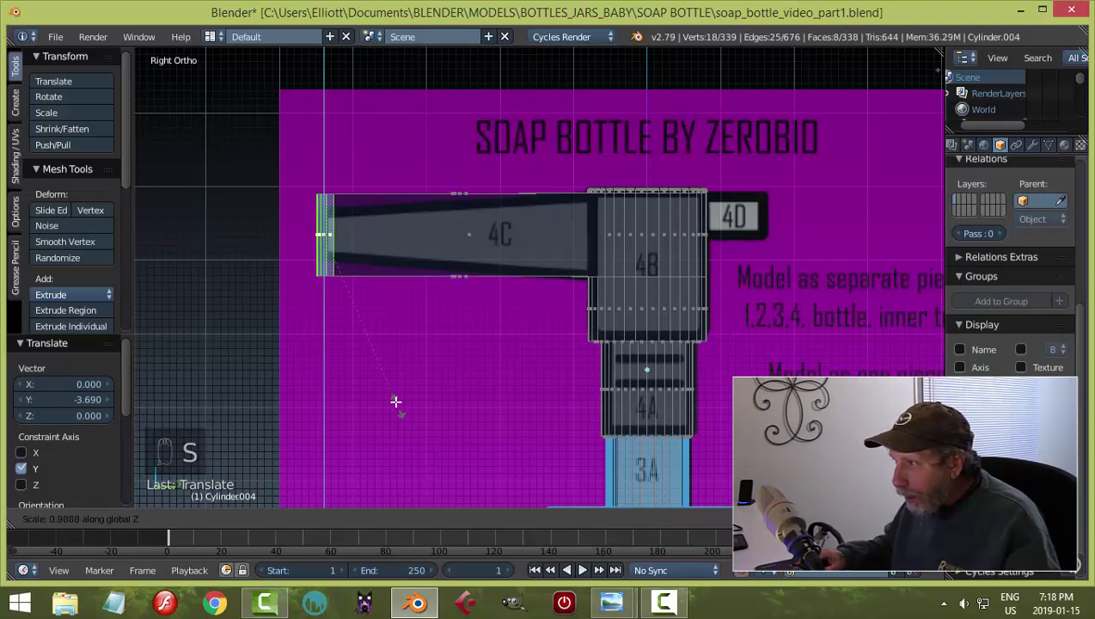
pyautogui.click(370, 334)
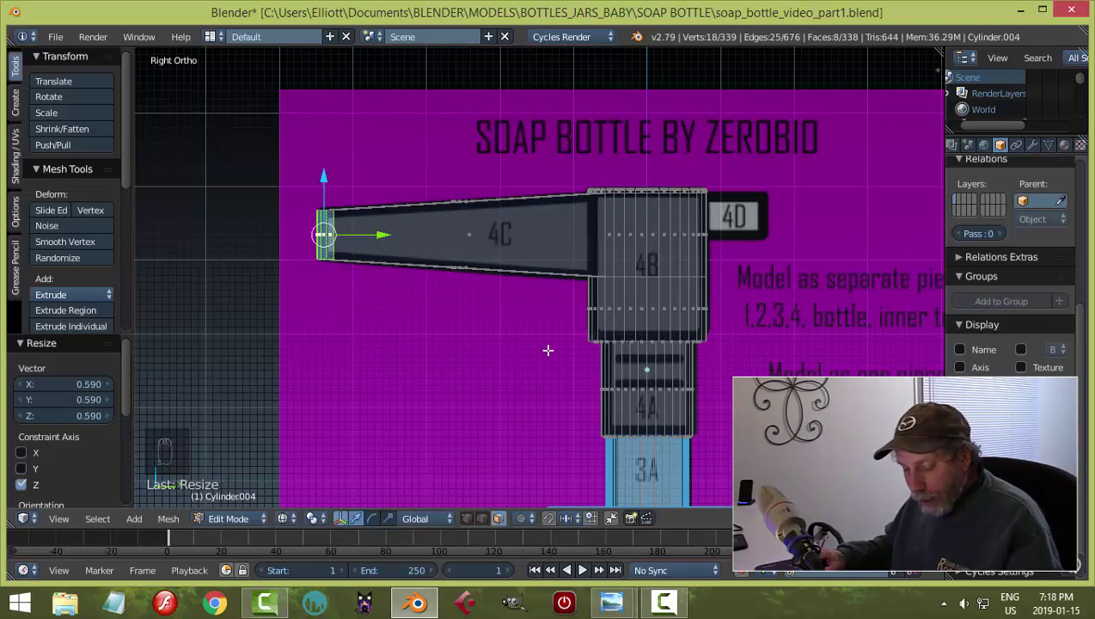
pyautogui.press('z')
pyautogui.click(549, 439)
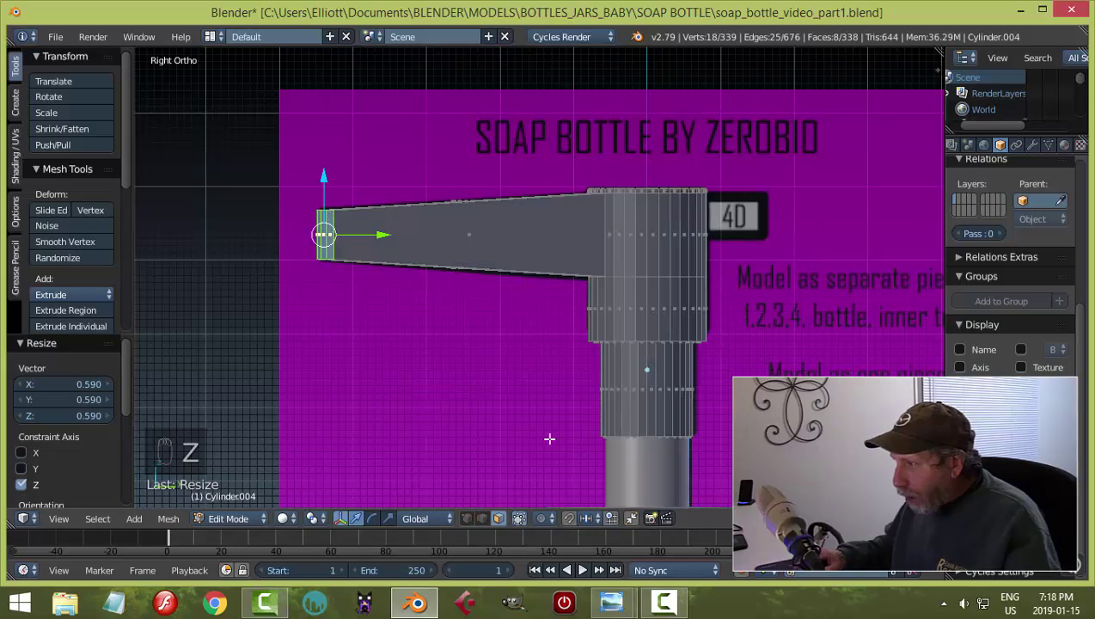
# Return to object mode and examine the spout's shape and width from the front and above.
pyautogui.press('Tab')
pyautogui.click(456, 394)
pyautogui.scroll(-3, 467, 404)
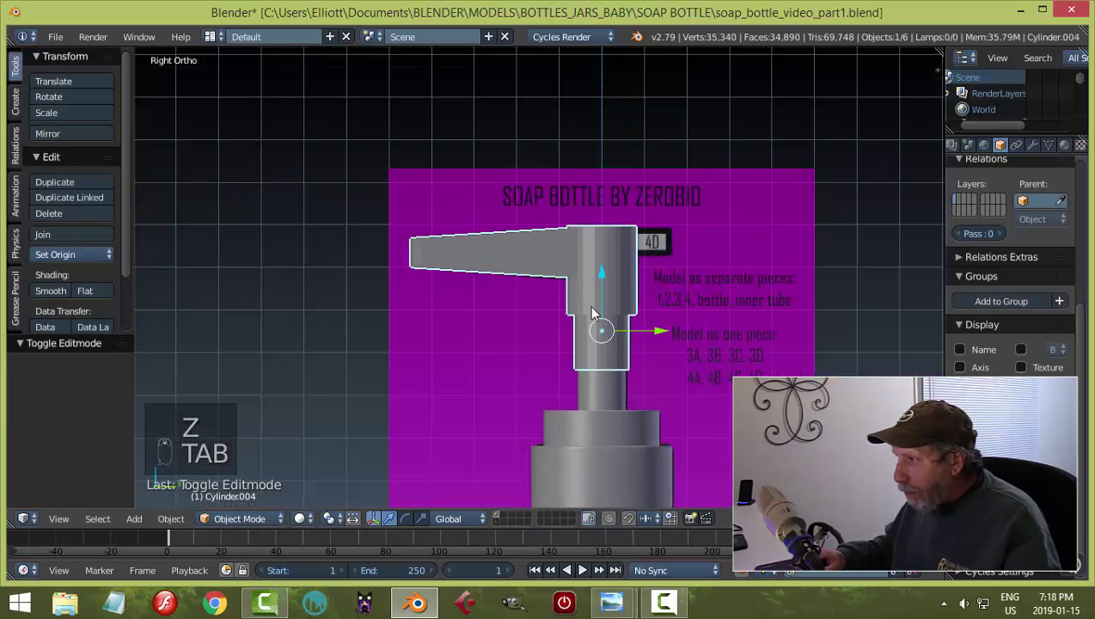
pyautogui.moveTo(567, 379); pyautogui.dragTo(647, 381, button='middle')
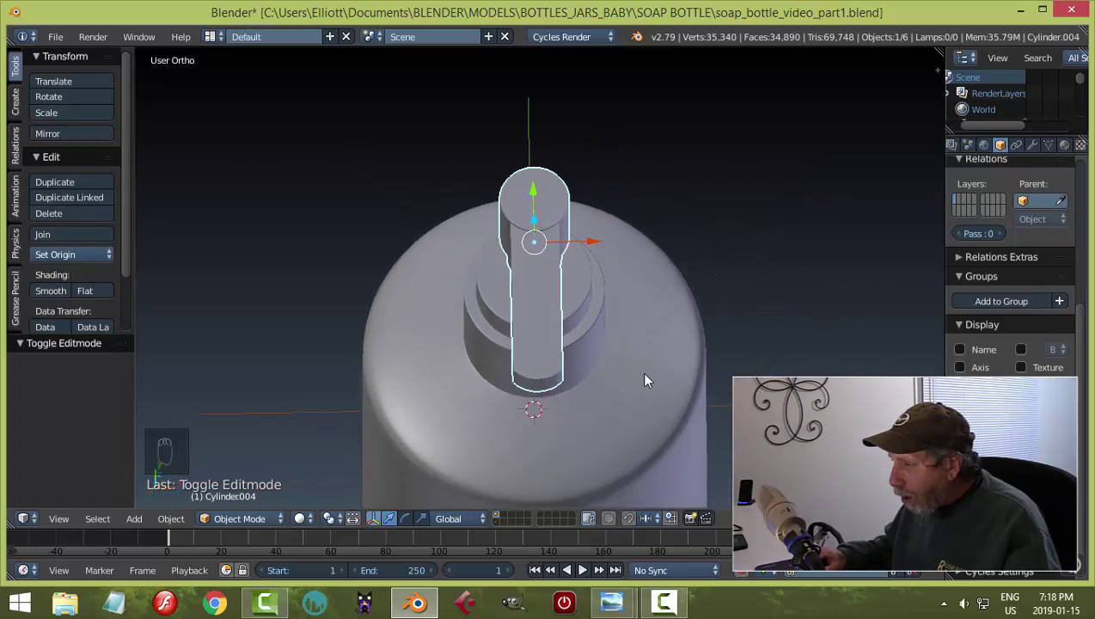
pyautogui.moveTo(557, 377); pyautogui.dragTo(594, 387, button='middle')
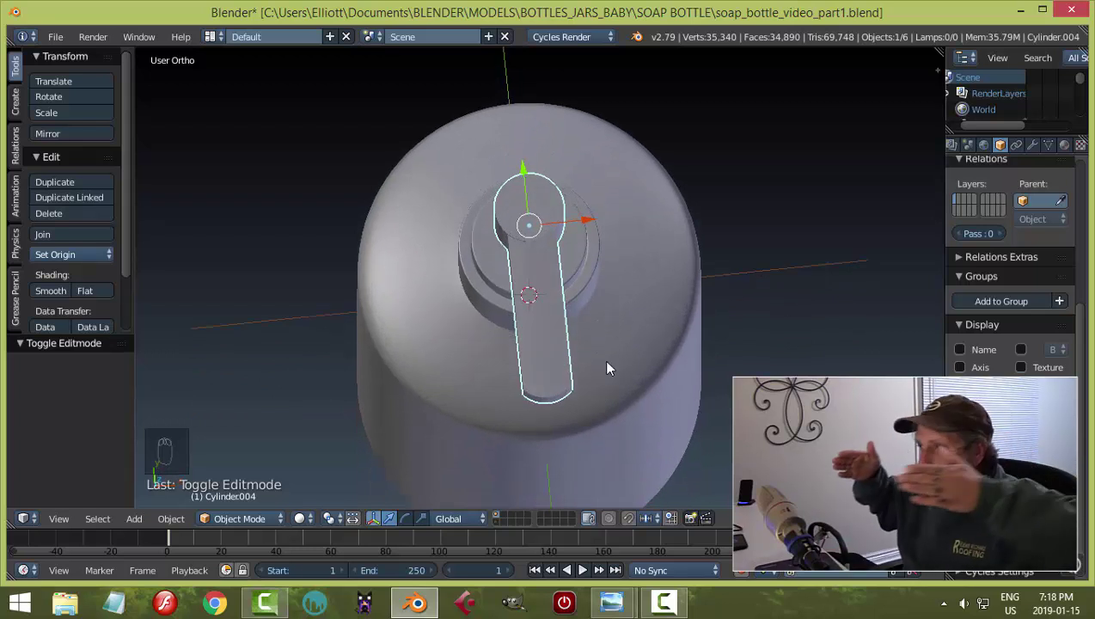
# Re-enter edit mode and, in the top view, scale the spout's end faces to about 0.654 along X to narrow the tip.
pyautogui.moveTo(628, 396)
pyautogui.mouseDown(button='middle')
pyautogui.moveTo(443, 289)
pyautogui.moveTo(428, 264)
pyautogui.moveTo(585, 426)
pyautogui.moveTo(622, 405)
pyautogui.mouseUp(button='middle')
pyautogui.moveTo(564, 379); pyautogui.dragTo(576, 367, button='middle')
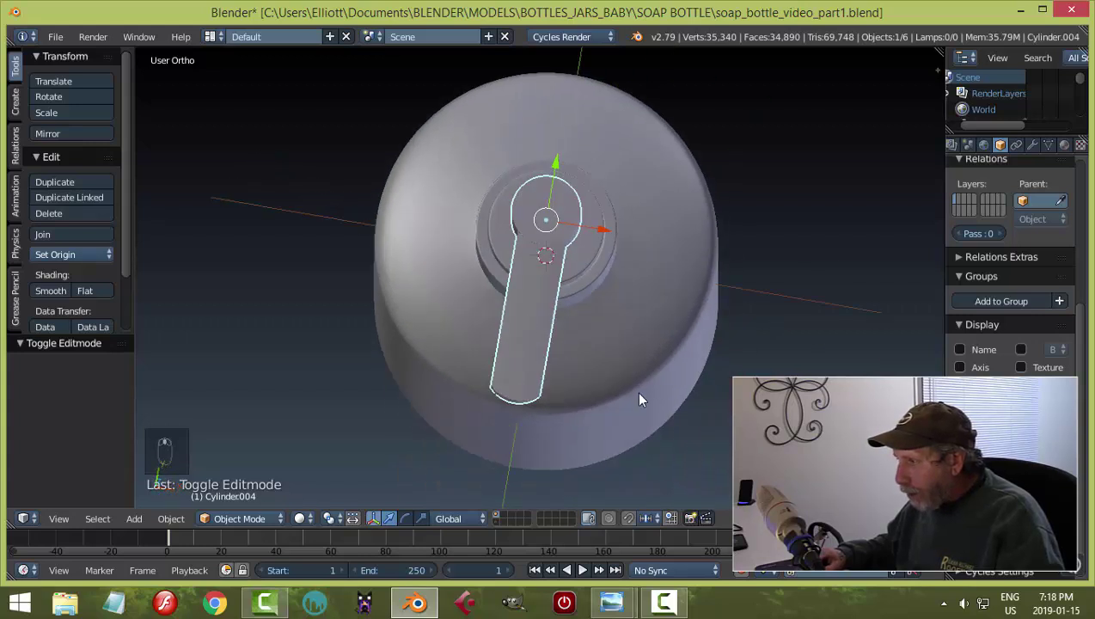
pyautogui.press('Tab')
pyautogui.scroll(1, 636, 398)
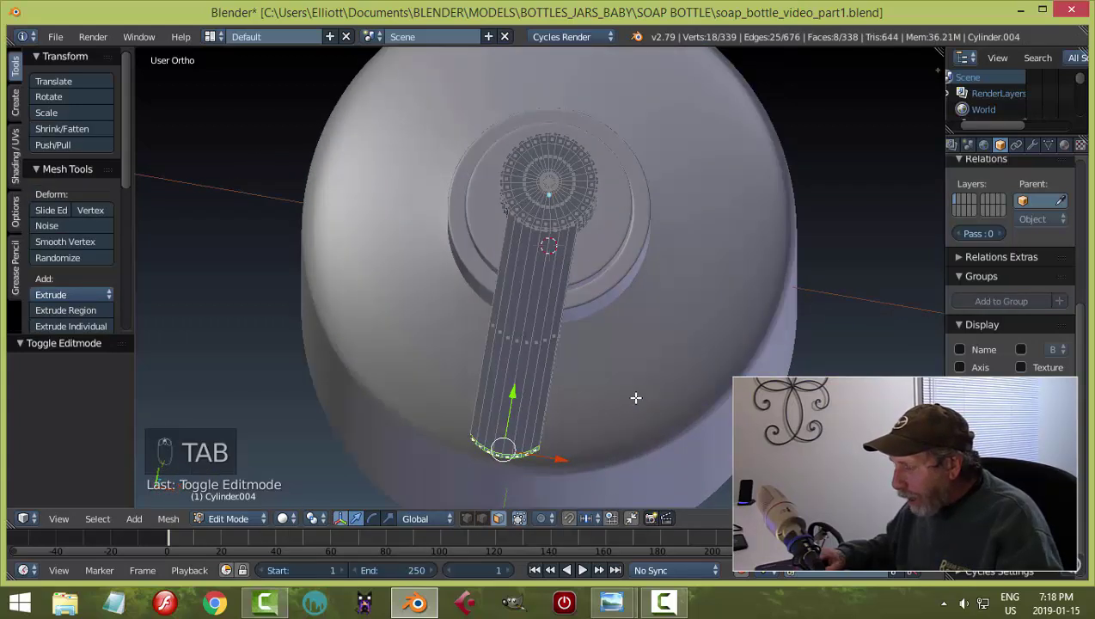
pyautogui.moveTo(637, 397); pyautogui.dragTo(657, 381, button='middle')
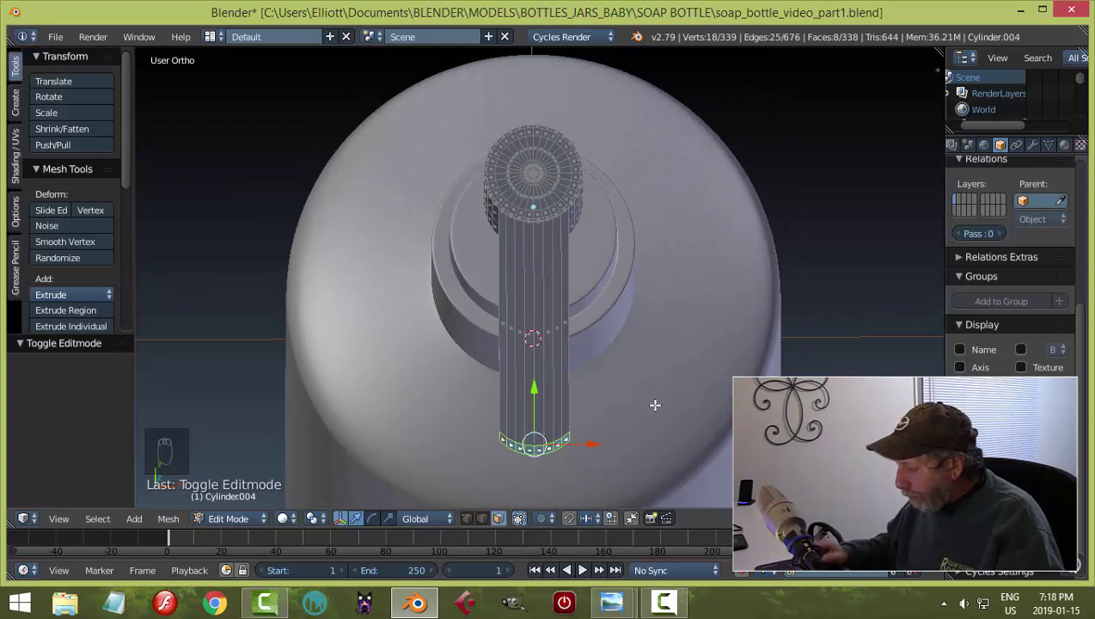
pyautogui.press('KP_7')
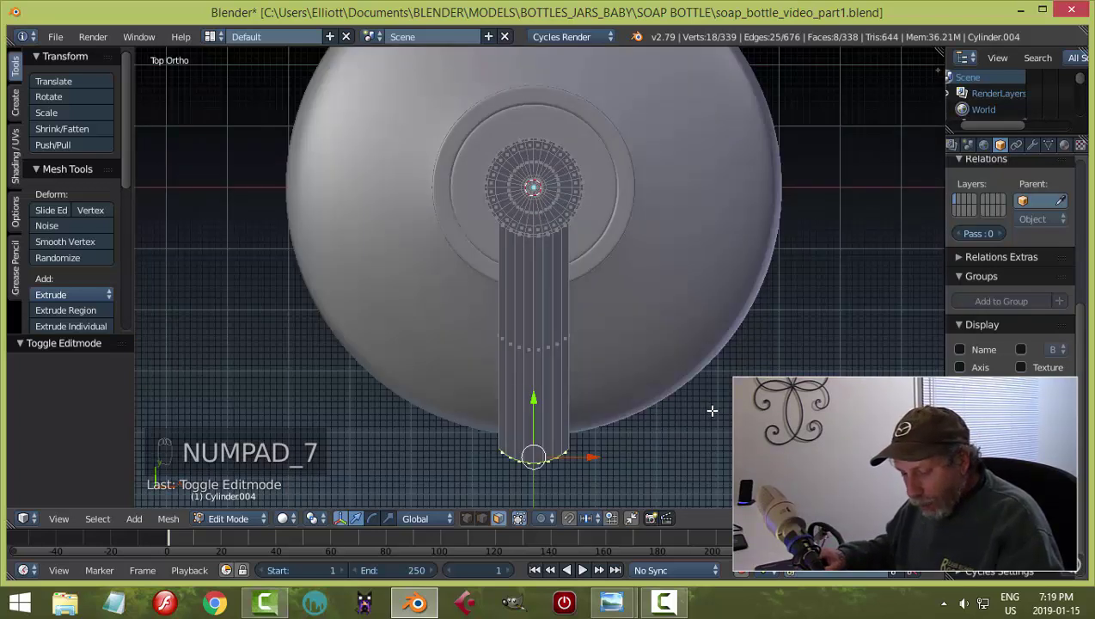
pyautogui.press('s')
pyautogui.press('x')
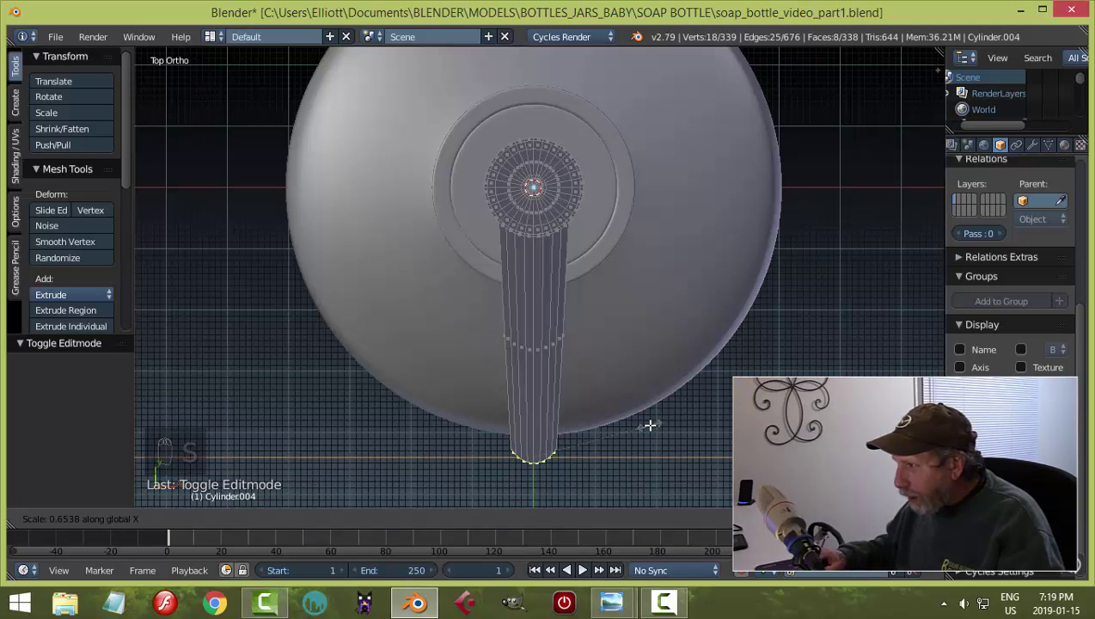
pyautogui.click(650, 425)
# Flatten the spout's curved end faces by scaling them to 0 along Y.
pyautogui.moveTo(656, 437); pyautogui.dragTo(423, 310, button='middle')
pyautogui.scroll(5, 566, 302)
pyautogui.moveTo(566, 302); pyautogui.dragTo(666, 351, button='middle')
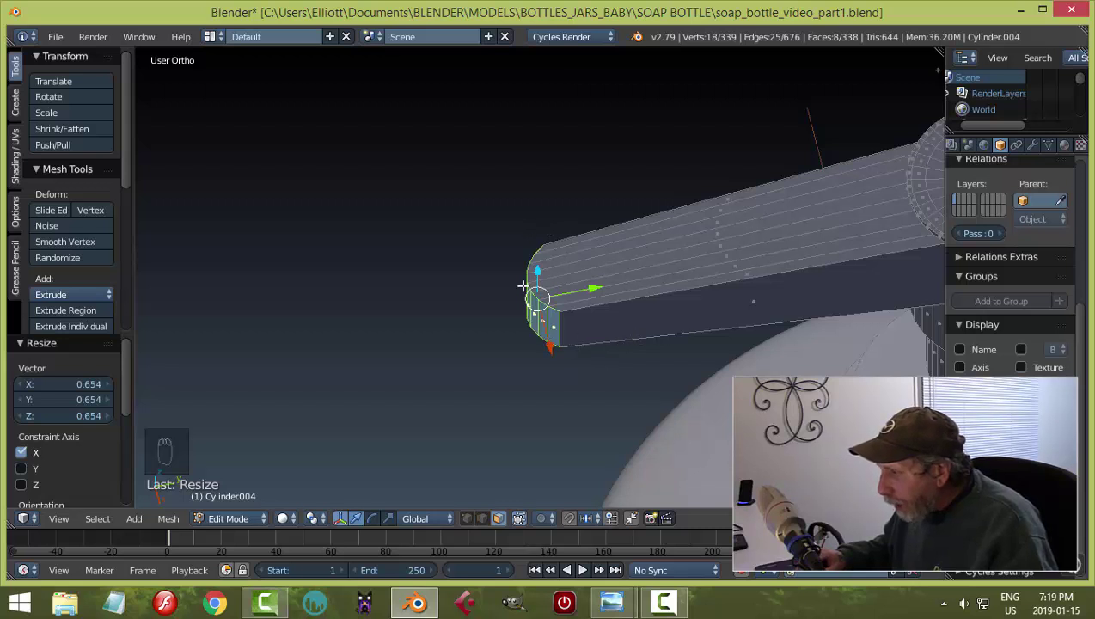
pyautogui.moveTo(523, 286); pyautogui.dragTo(576, 398, button='middle')
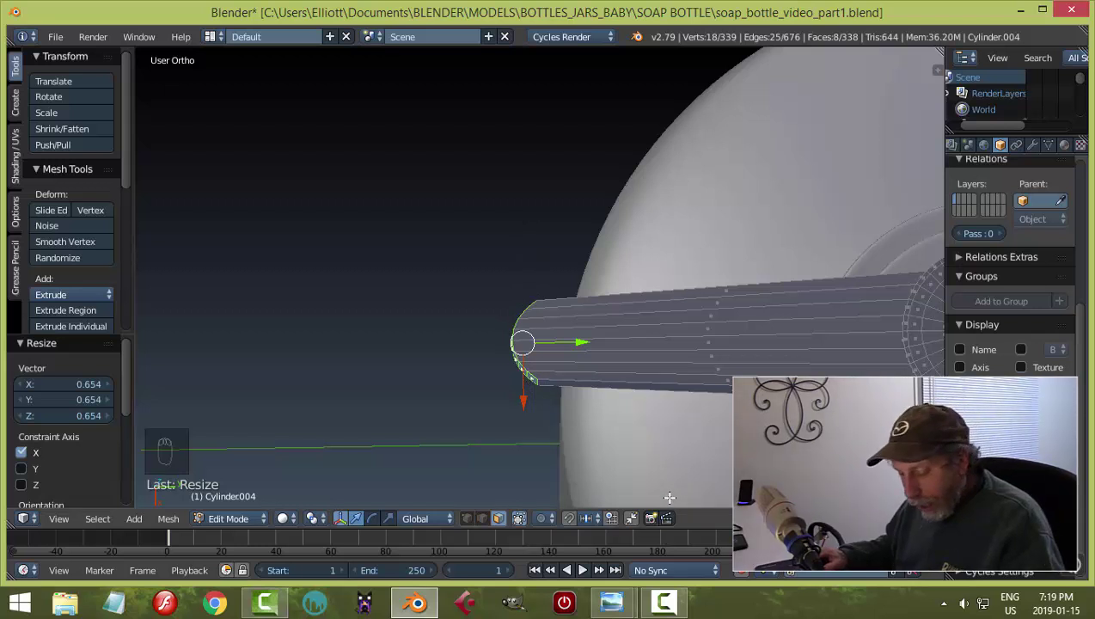
pyautogui.press('s')
pyautogui.press('y')
pyautogui.press('0')
pyautogui.press('Return')
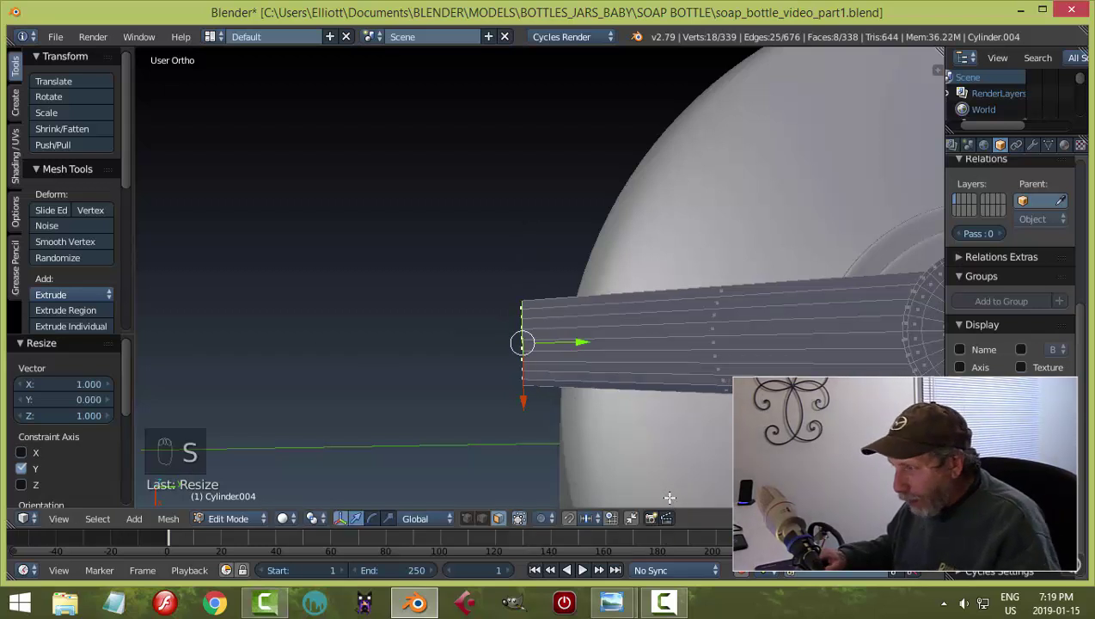
# Compare the flattened spout end with the reference image from the right side, clear the selection, and examine the end faces up close.
pyautogui.moveTo(669, 497); pyautogui.dragTo(643, 305, button='middle')
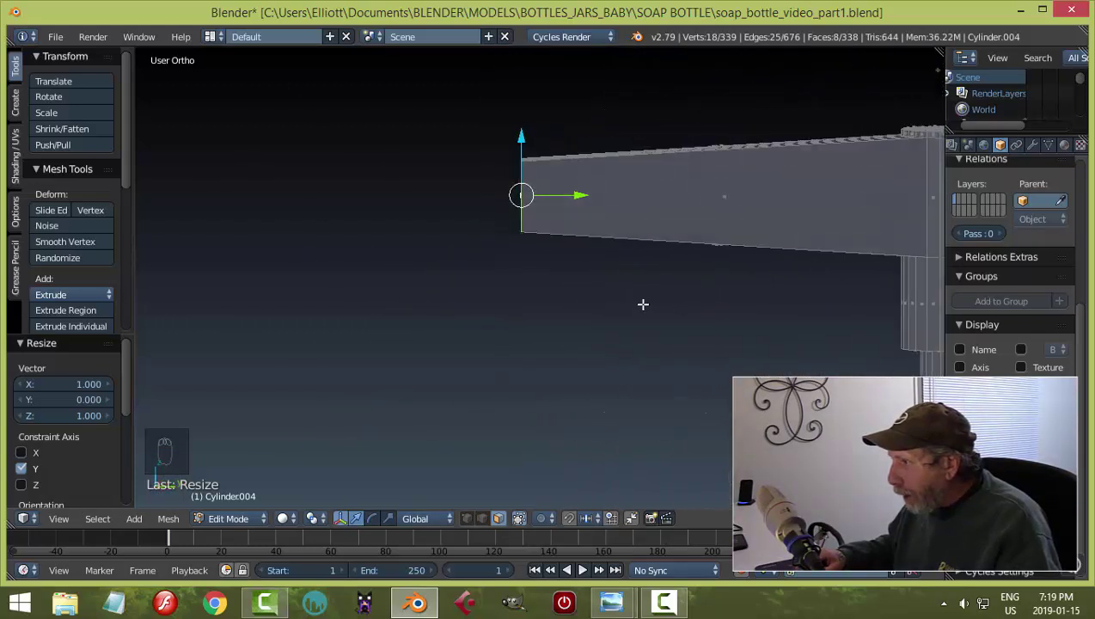
pyautogui.press('KP_3')
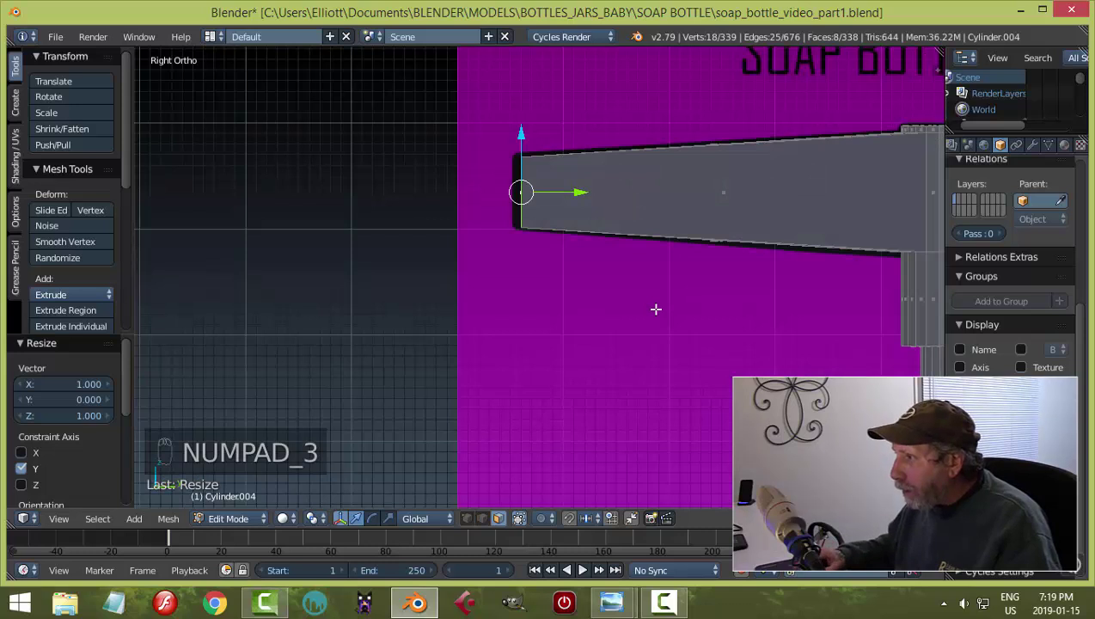
pyautogui.moveTo(656, 309); pyautogui.dragTo(619, 306, button='middle')
pyautogui.press('a')
pyautogui.press('a')
pyautogui.scroll(-2, 619, 306)
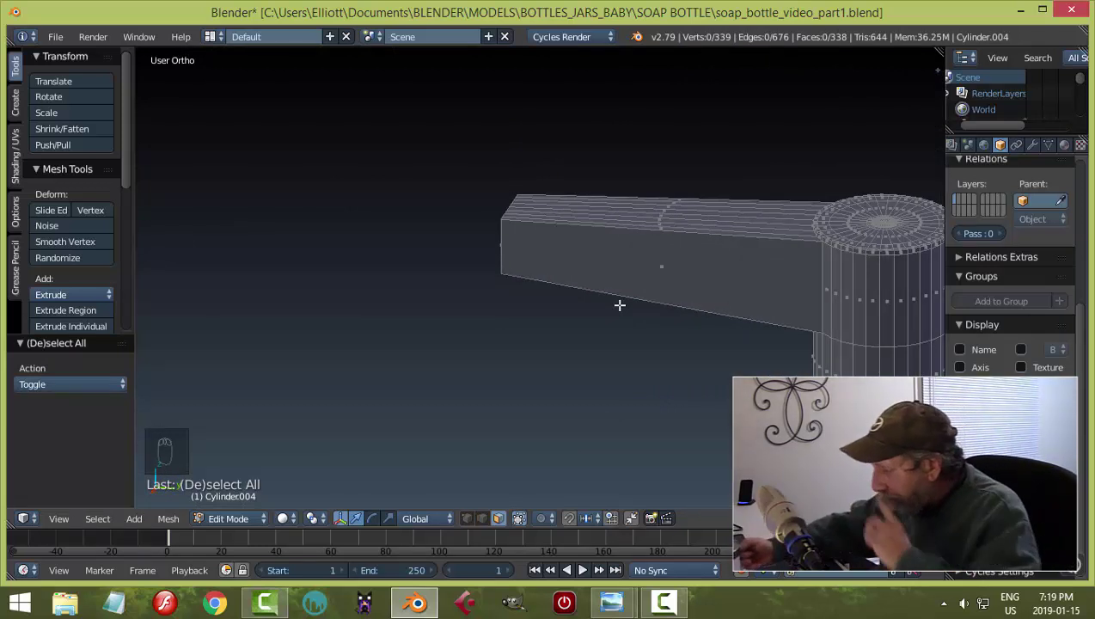
pyautogui.moveTo(628, 306); pyautogui.dragTo(526, 325, button='middle')
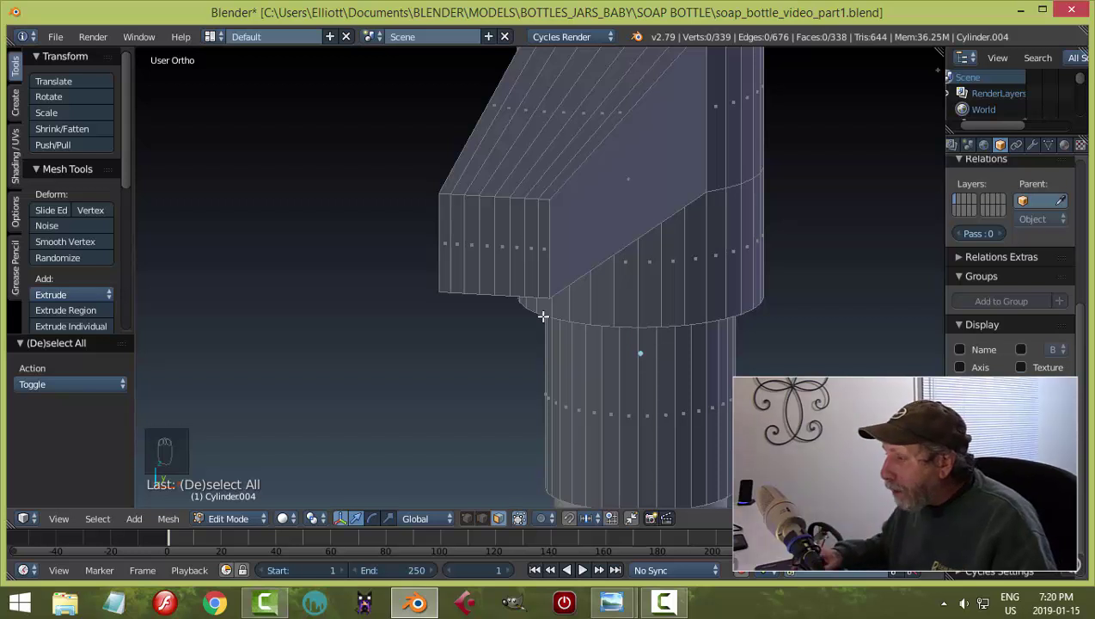
pyautogui.moveTo(542, 313); pyautogui.dragTo(660, 307, button='middle')
pyautogui.scroll(2, 519, 290)
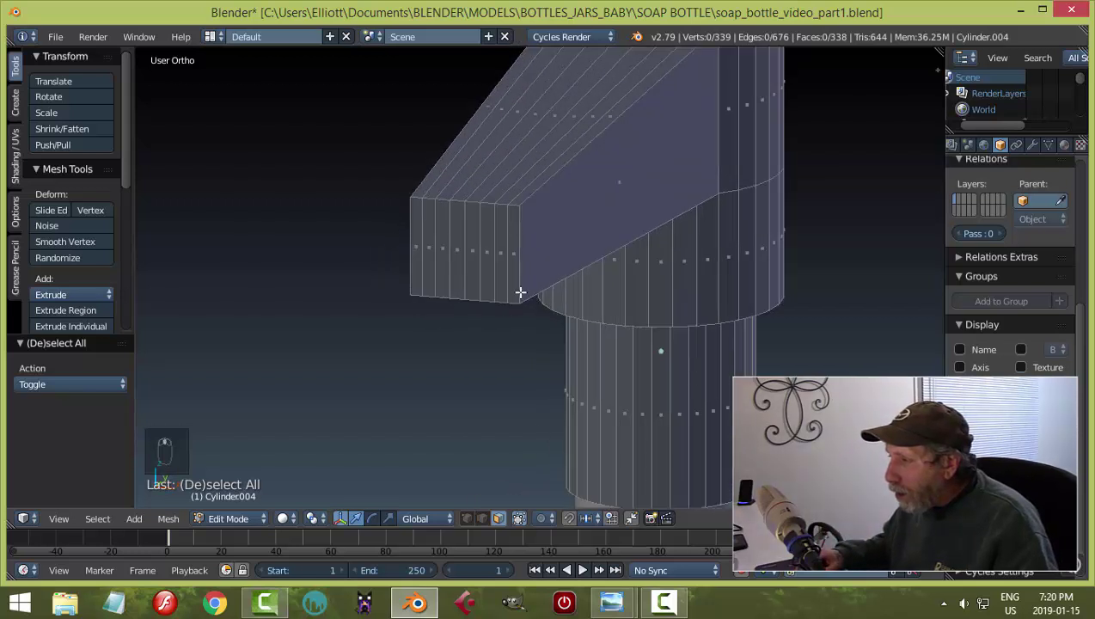
pyautogui.keyDown('shift'); pyautogui.moveTo(519, 291); pyautogui.dragTo(574, 286, button='middle'); pyautogui.keyUp('shift')
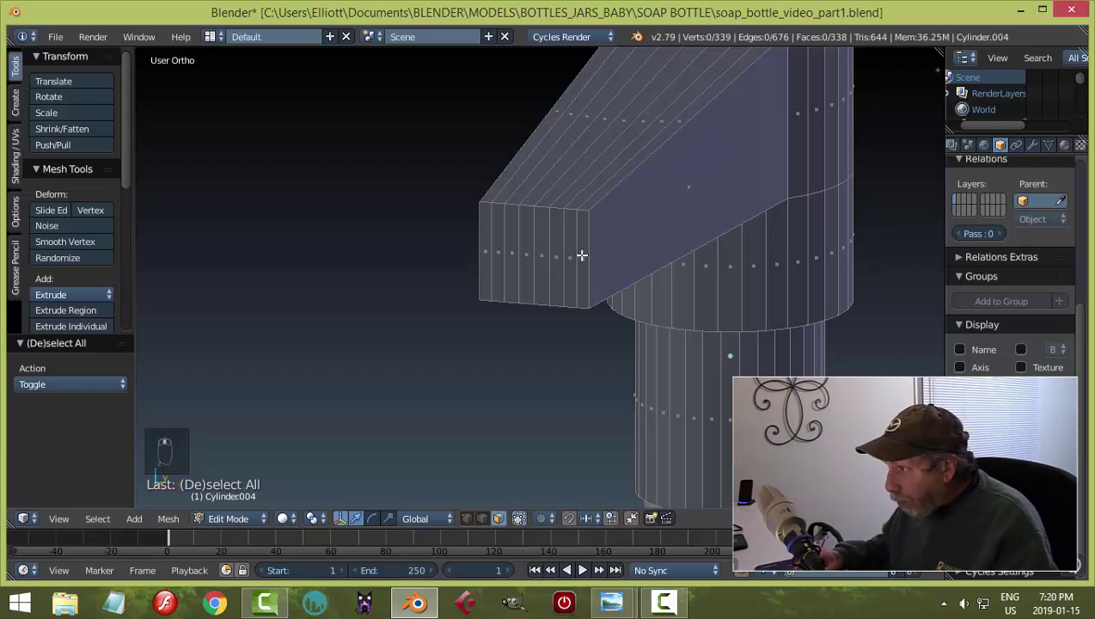
pyautogui.moveTo(582, 256); pyautogui.dragTo(593, 250, button='middle')
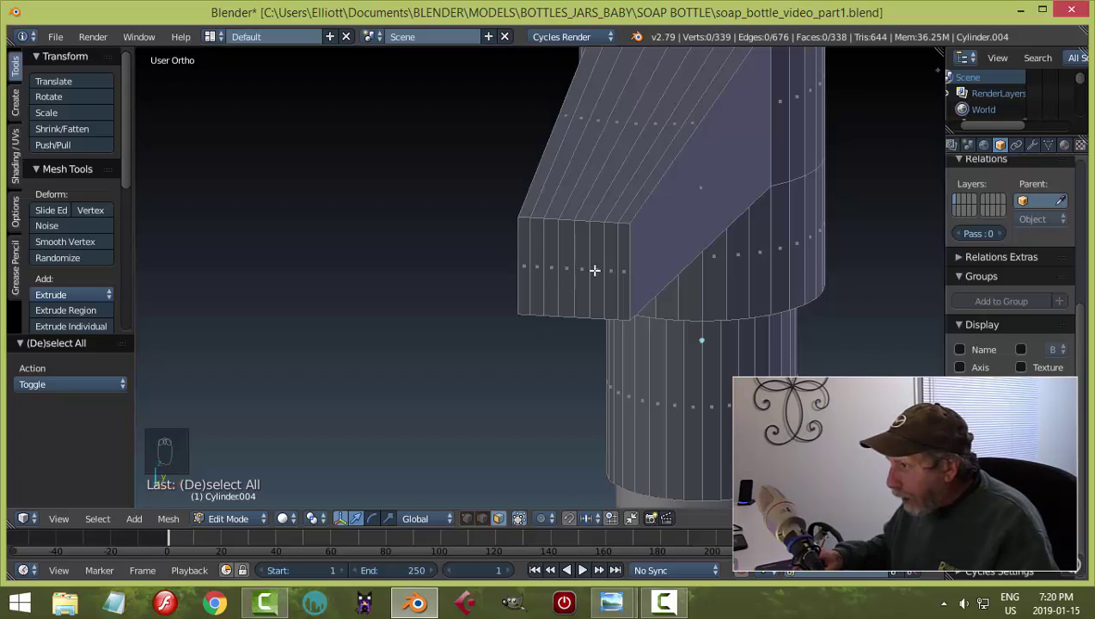
pyautogui.press('c')
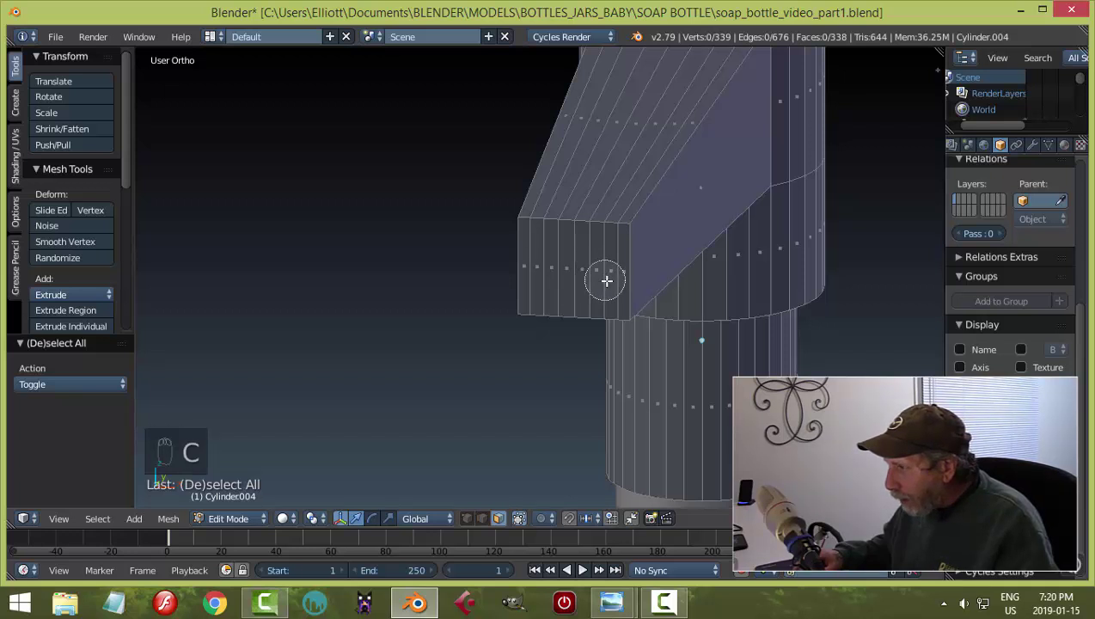
pyautogui.moveTo(608, 281)
pyautogui.mouseDown()
pyautogui.moveTo(545, 277)
pyautogui.moveTo(560, 210)
pyautogui.moveTo(540, 155)
pyautogui.mouseUp()
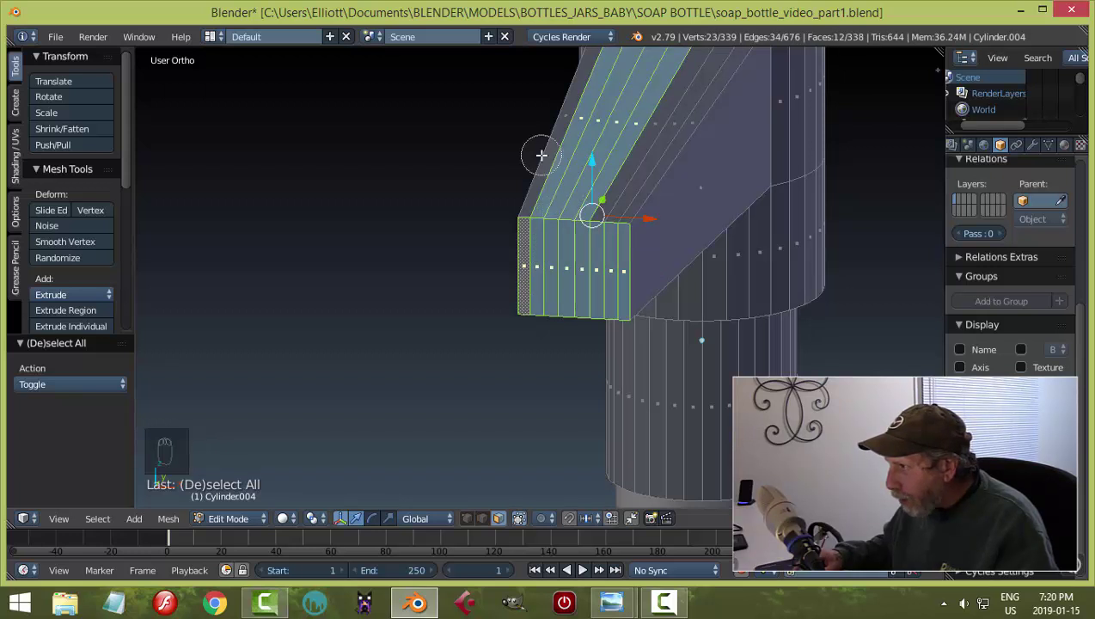
pyautogui.moveTo(551, 149); pyautogui.dragTo(604, 163, button='middle')
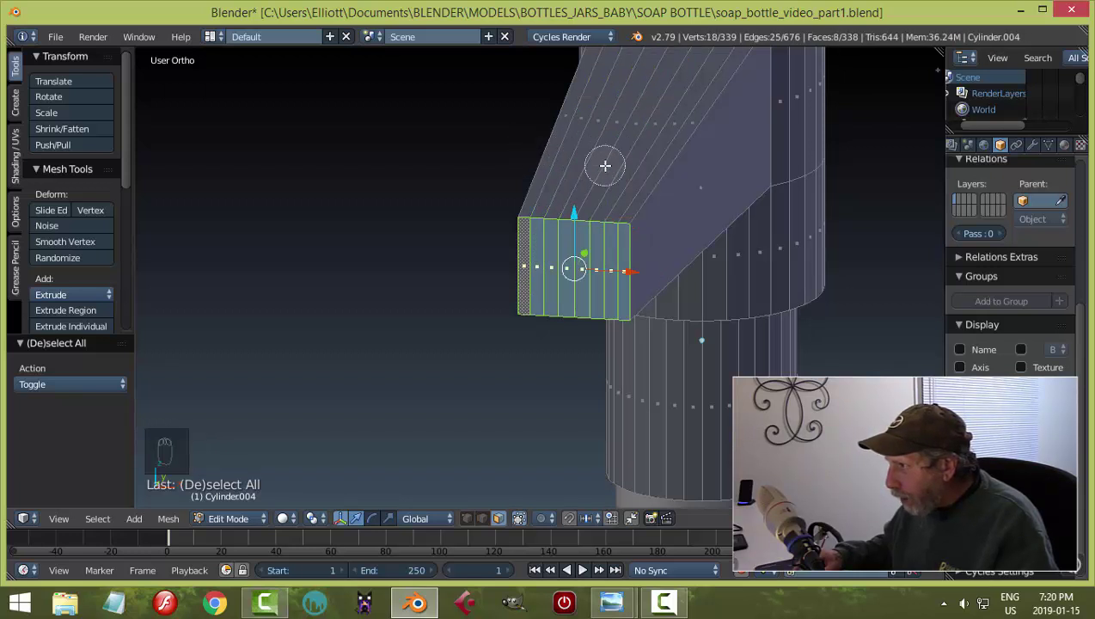
pyautogui.rightClick(651, 209)
pyautogui.moveTo(651, 210); pyautogui.dragTo(761, 265, button='middle')
pyautogui.press('i')
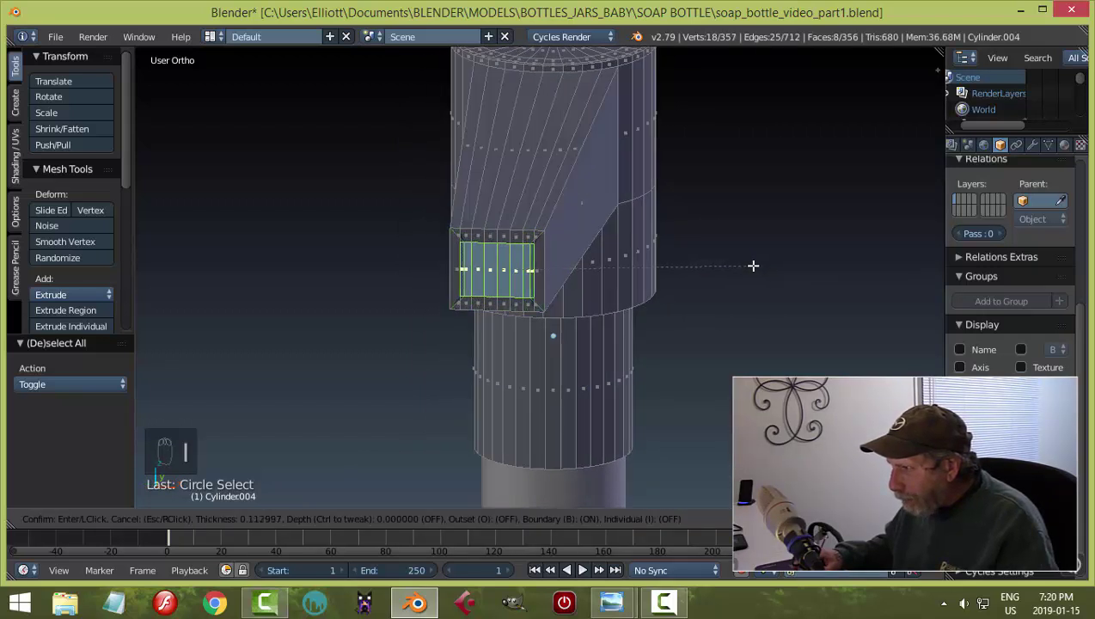
pyautogui.press('Escape')
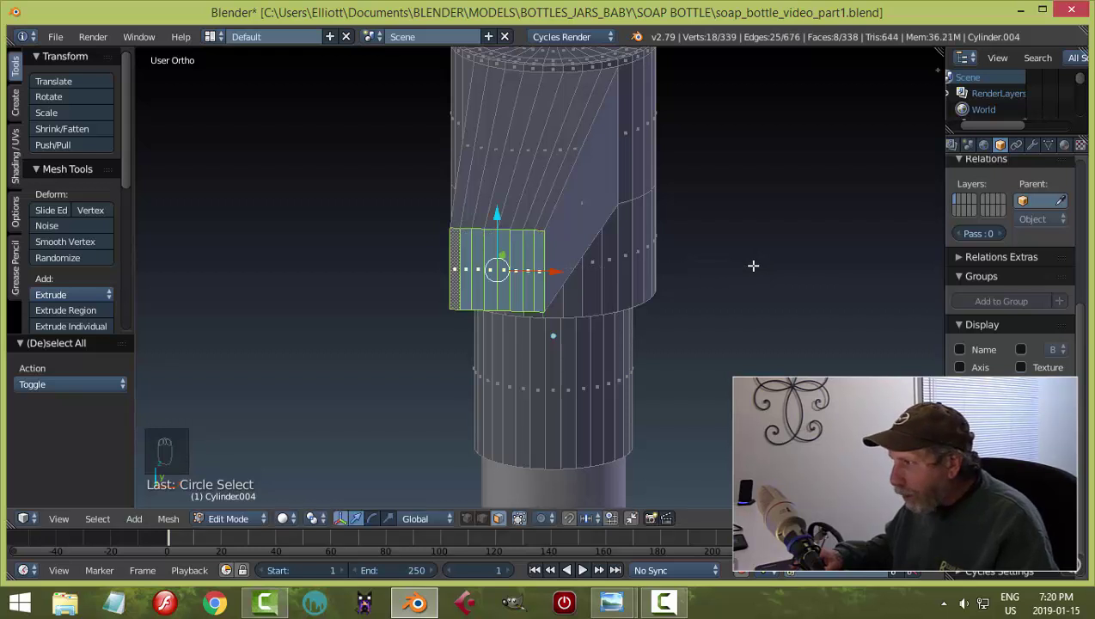
pyautogui.hotkey('ctrl', 'z')
pyautogui.scroll(2, 754, 263)
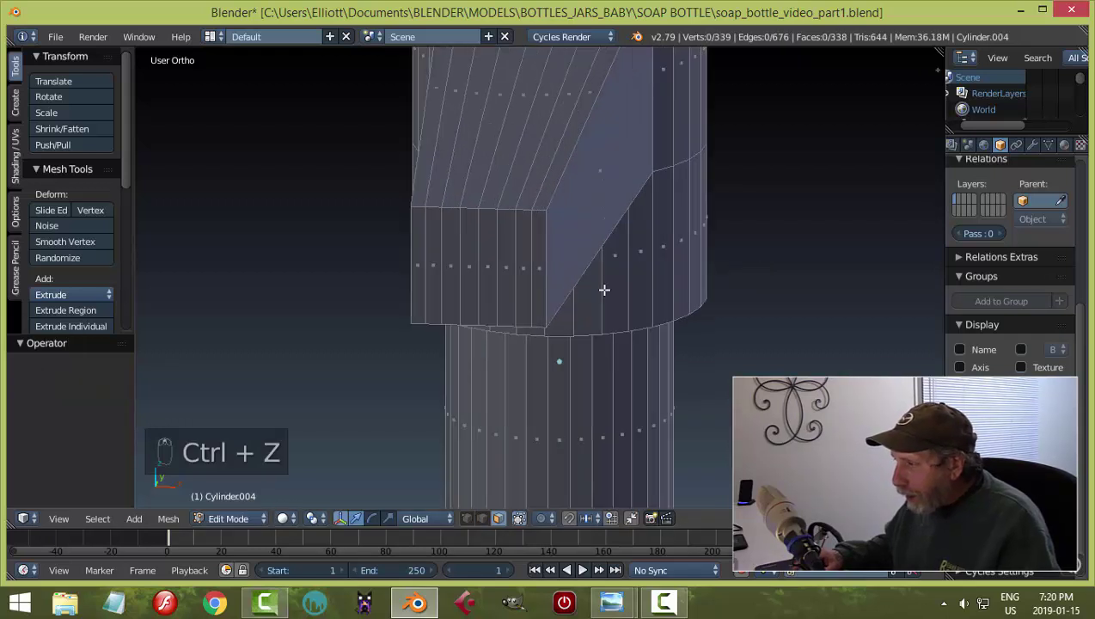
# Circle-select the eight end faces of the spout, extrude them in place and scale them to about 0.764.
pyautogui.press('c')
pyautogui.moveTo(525, 271); pyautogui.dragTo(452, 269)
pyautogui.rightClick(567, 268)
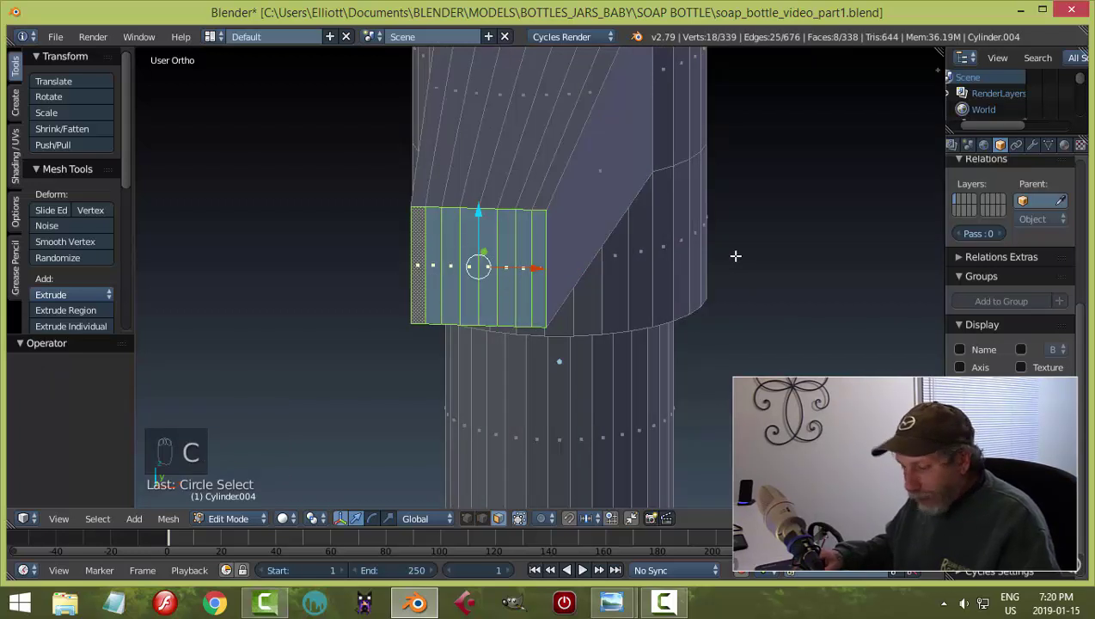
pyautogui.press('e')
pyautogui.press('s')
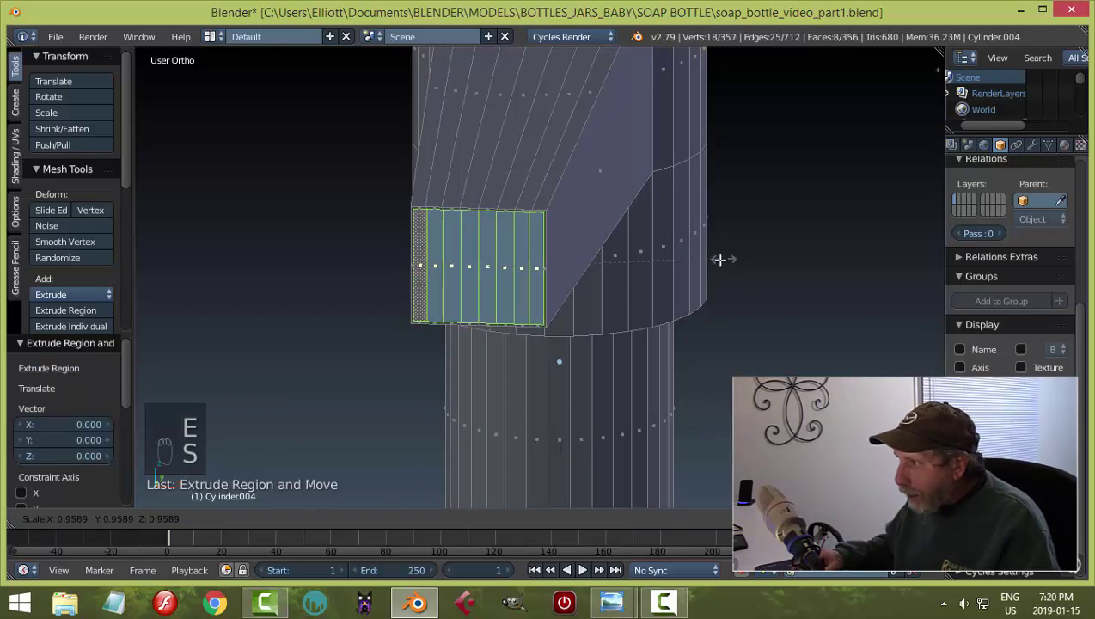
pyautogui.click(675, 266)
pyautogui.moveTo(568, 281); pyautogui.dragTo(545, 281, button='middle')
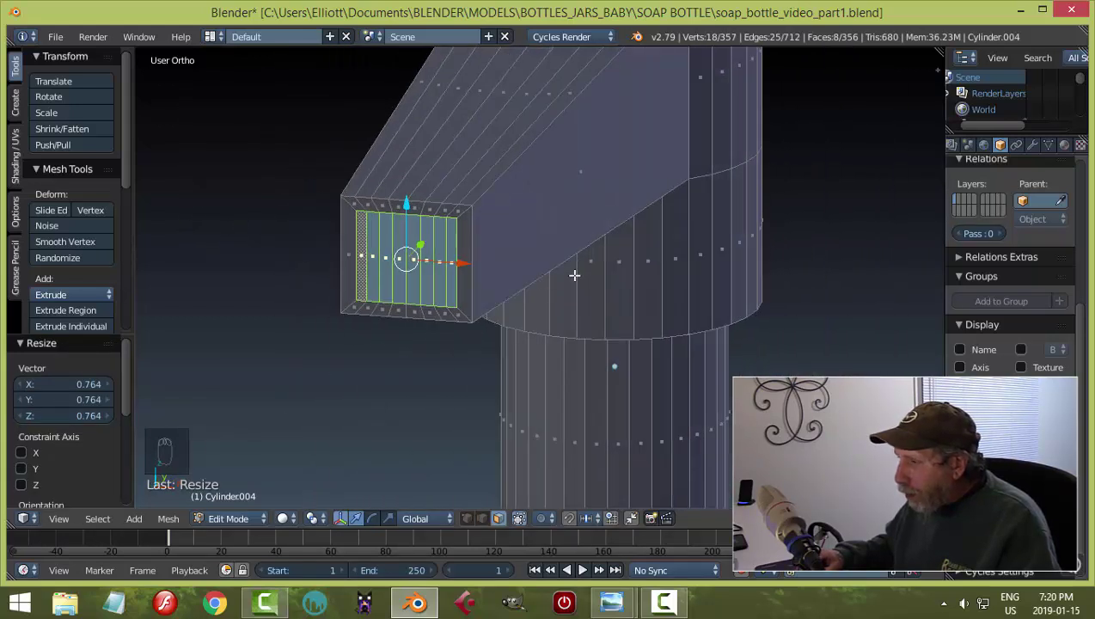
# Shape the inner end faces into a circle with LoopTools and scale them to about 0.894.
pyautogui.press('w')
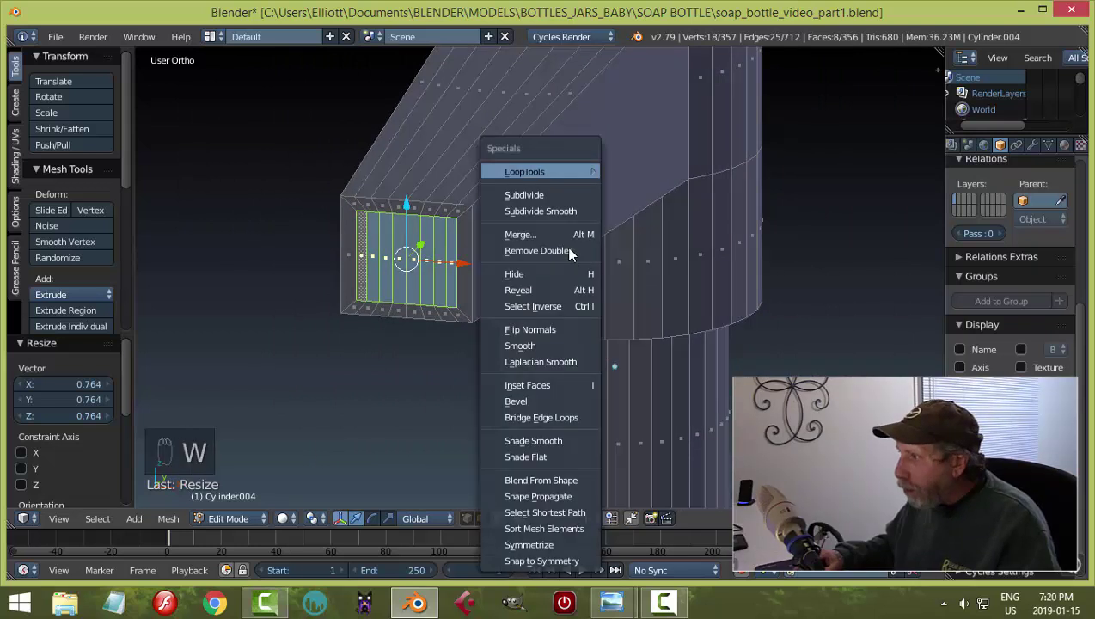
pyautogui.moveTo(551, 169)
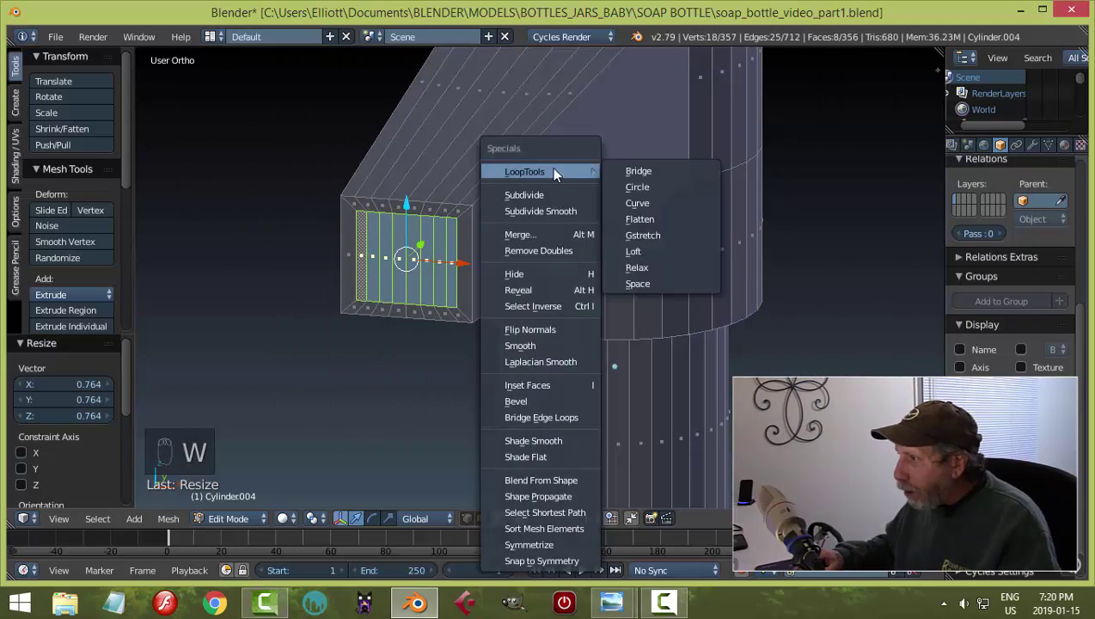
pyautogui.click(638, 186)
pyautogui.press('s')
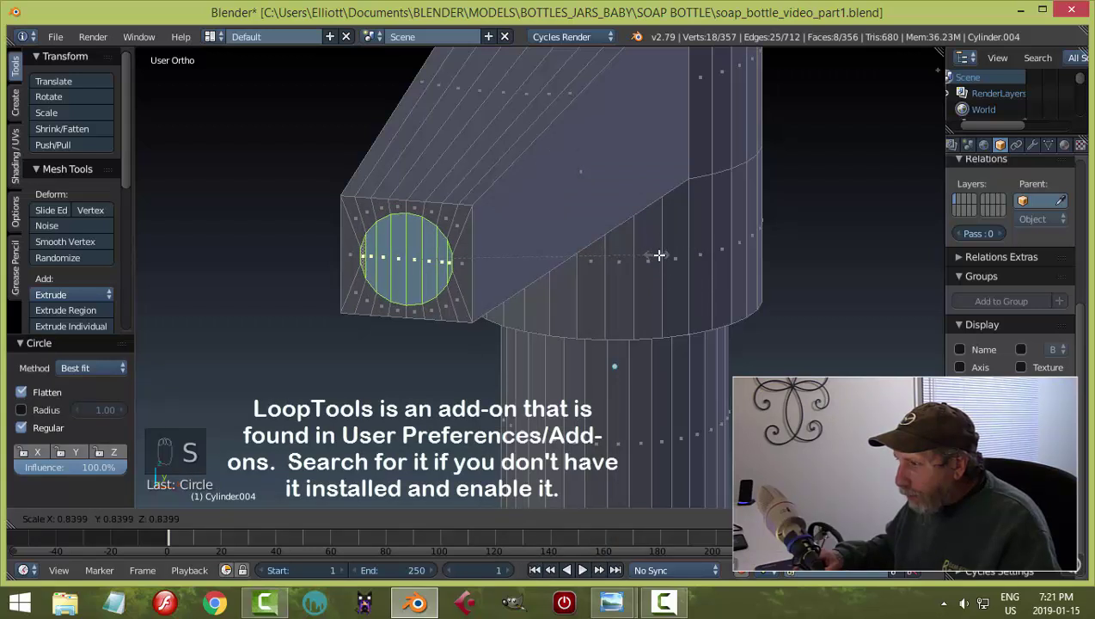
pyautogui.click(674, 254)
# Extrude the circular faces slightly into the spout, then extrude again about 1.179 along Y to form the nozzle hole.
pyautogui.scroll(4, 662, 256)
pyautogui.moveTo(560, 262)
pyautogui.mouseDown(button='middle')
pyautogui.moveTo(550, 240)
pyautogui.moveTo(579, 257)
pyautogui.moveTo(549, 261)
pyautogui.mouseUp(button='middle')
pyautogui.press('e')
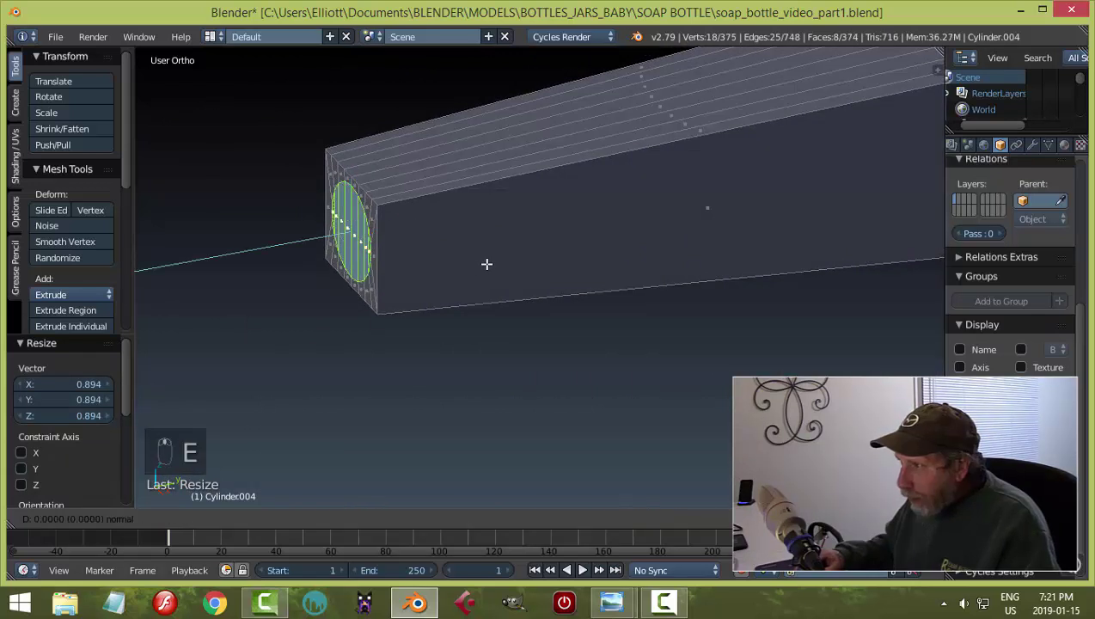
pyautogui.rightClick(450, 245)
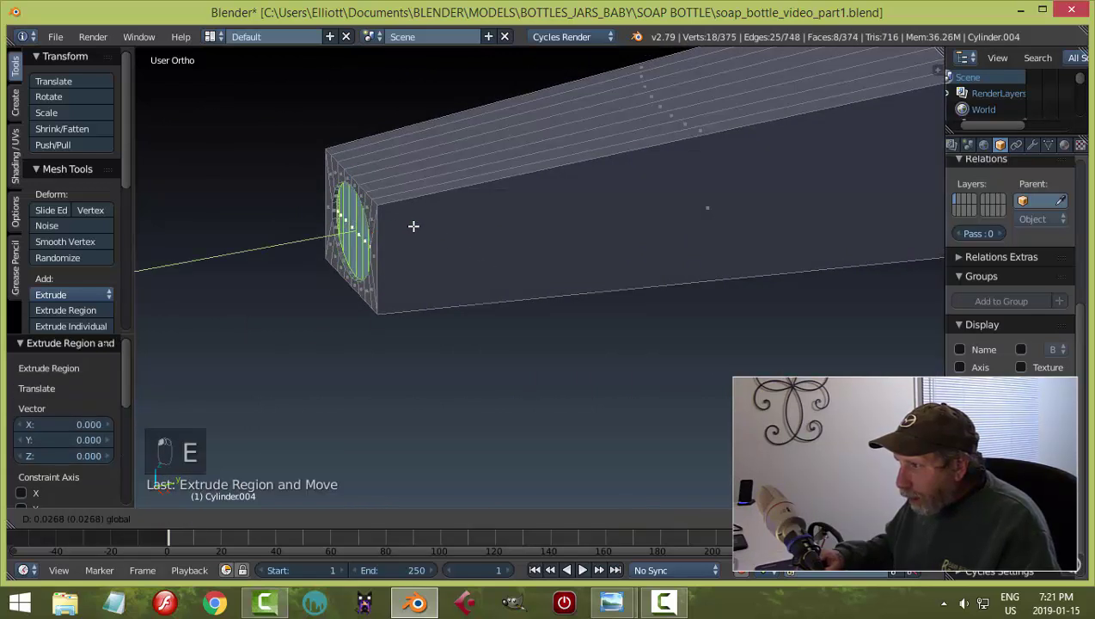
pyautogui.press('e')
pyautogui.rightClick(448, 230)
pyautogui.moveTo(402, 220); pyautogui.dragTo(451, 205)
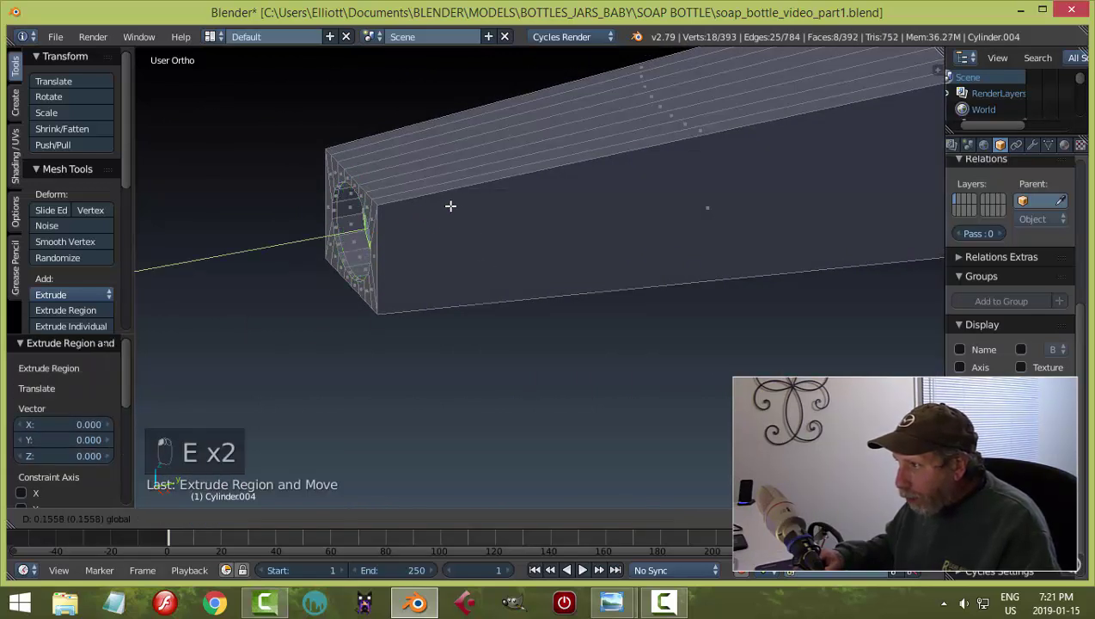
pyautogui.moveTo(601, 184); pyautogui.dragTo(601, 184)
# Return to object mode and examine the pump head with its hollow spout opening.
pyautogui.press('Tab')
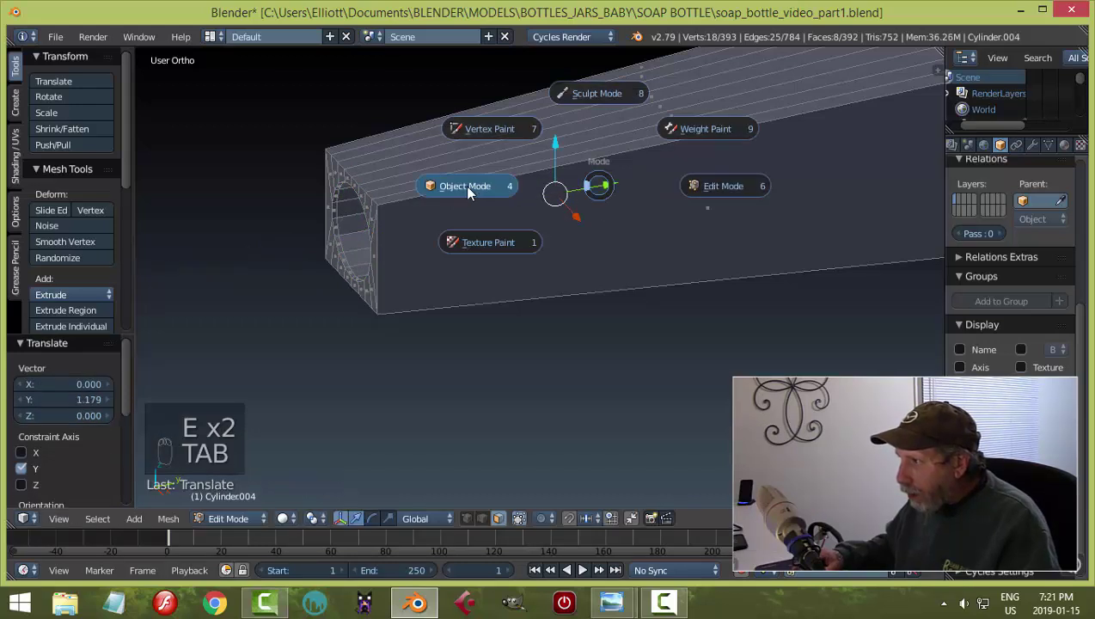
pyautogui.click(464, 185)
pyautogui.scroll(-3, 524, 200)
pyautogui.moveTo(559, 206); pyautogui.dragTo(582, 237, button='middle')
pyautogui.scroll(2, 582, 238)
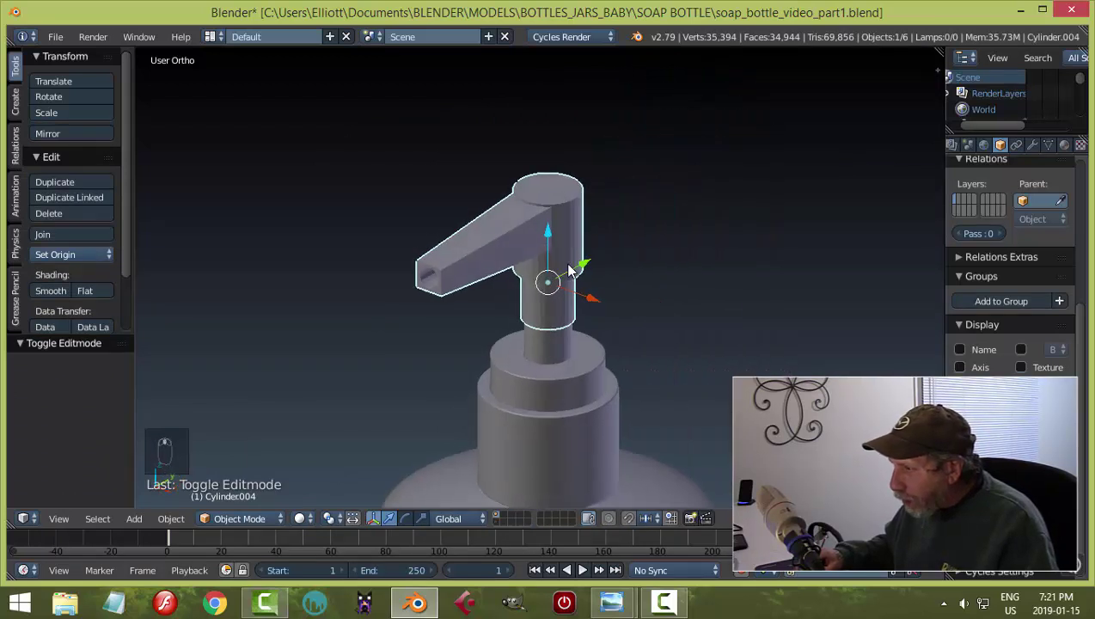
pyautogui.moveTo(582, 277); pyautogui.dragTo(662, 258, button='middle')
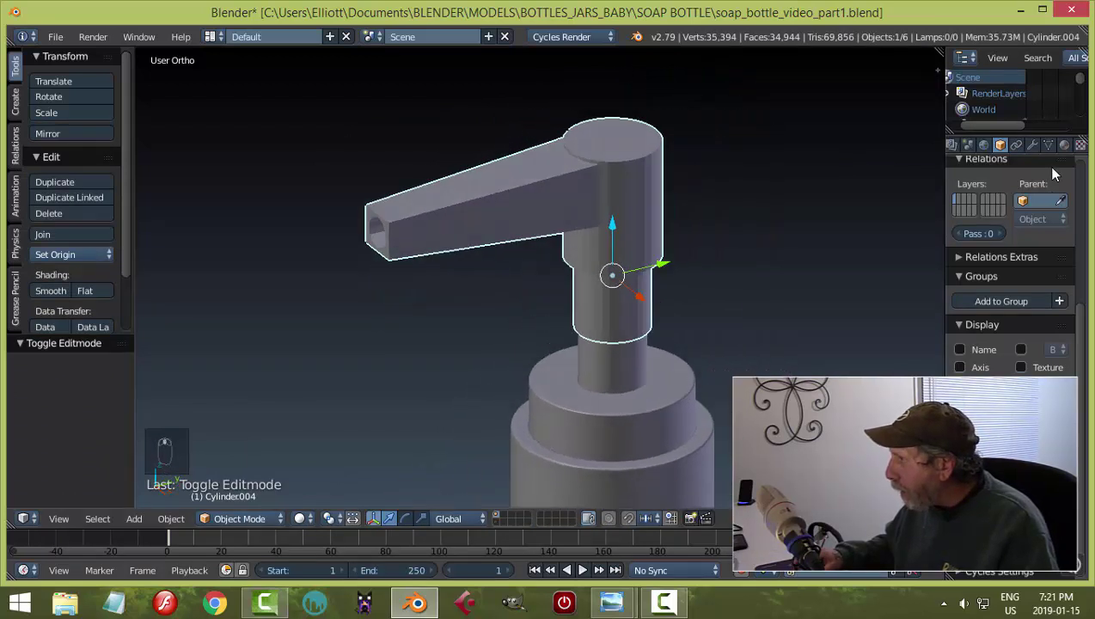
# Add a Subdivision Surface modifier to the pump head and set its View subdivisions to 2.
pyautogui.scroll(-2, 1048, 145)
pyautogui.scroll(2, 1014, 207)
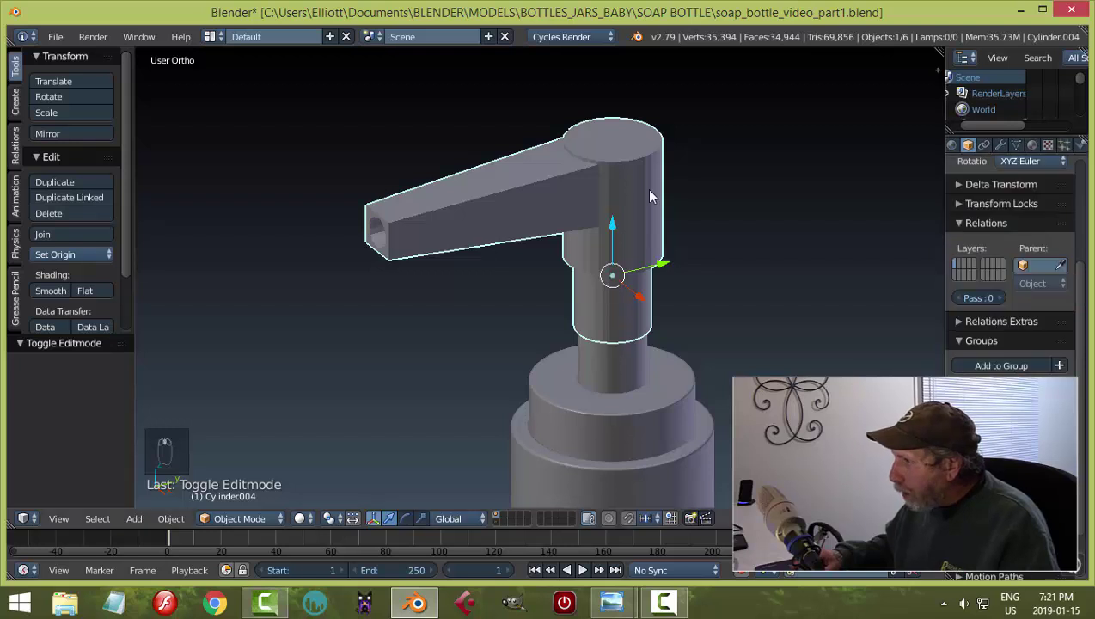
pyautogui.rightClick(576, 189)
pyautogui.click(1001, 145)
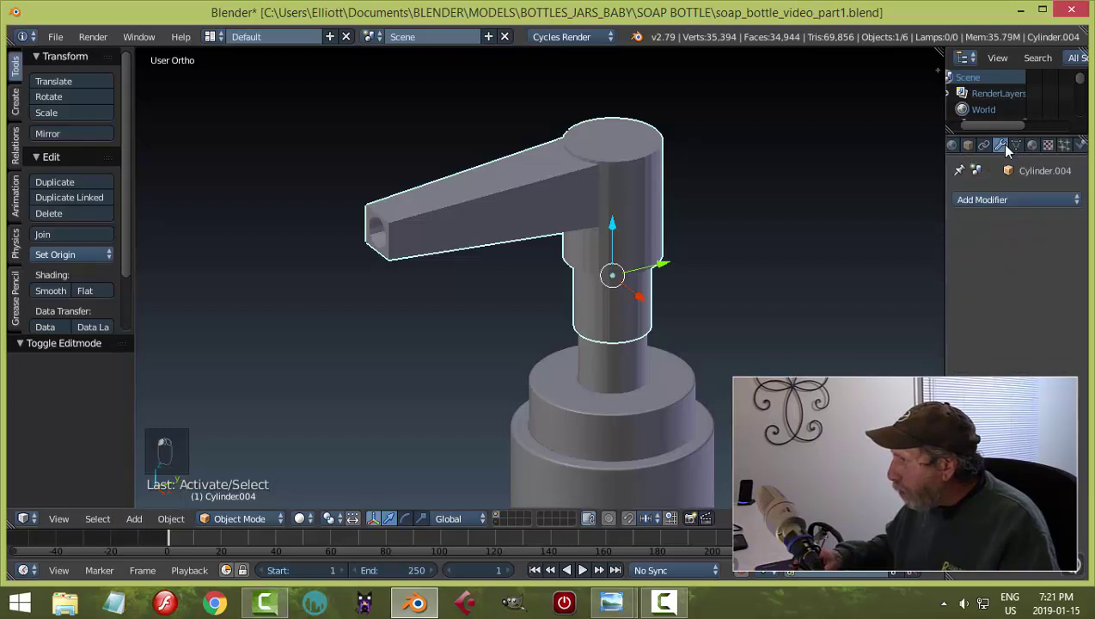
pyautogui.click(998, 200)
pyautogui.click(757, 467)
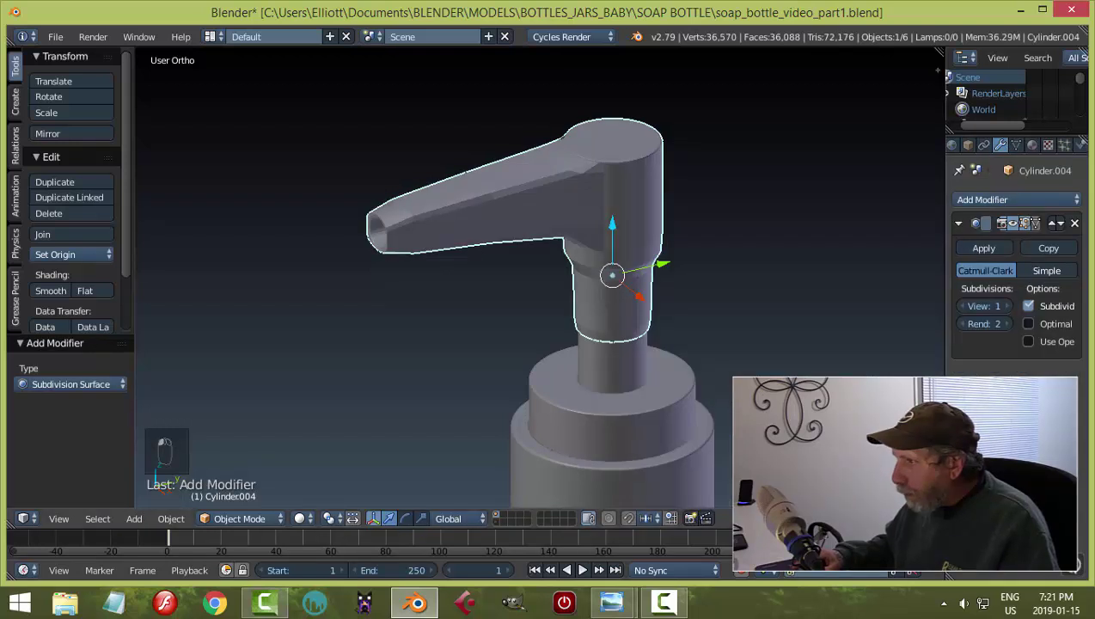
pyautogui.click(1008, 306)
pyautogui.moveTo(558, 267); pyautogui.dragTo(507, 241, button='middle')
pyautogui.scroll(2, 486, 249)
# In edit mode, cut an edge loop around the spout and slide it close to the joint with the cylindrical head.
pyautogui.press('Tab')
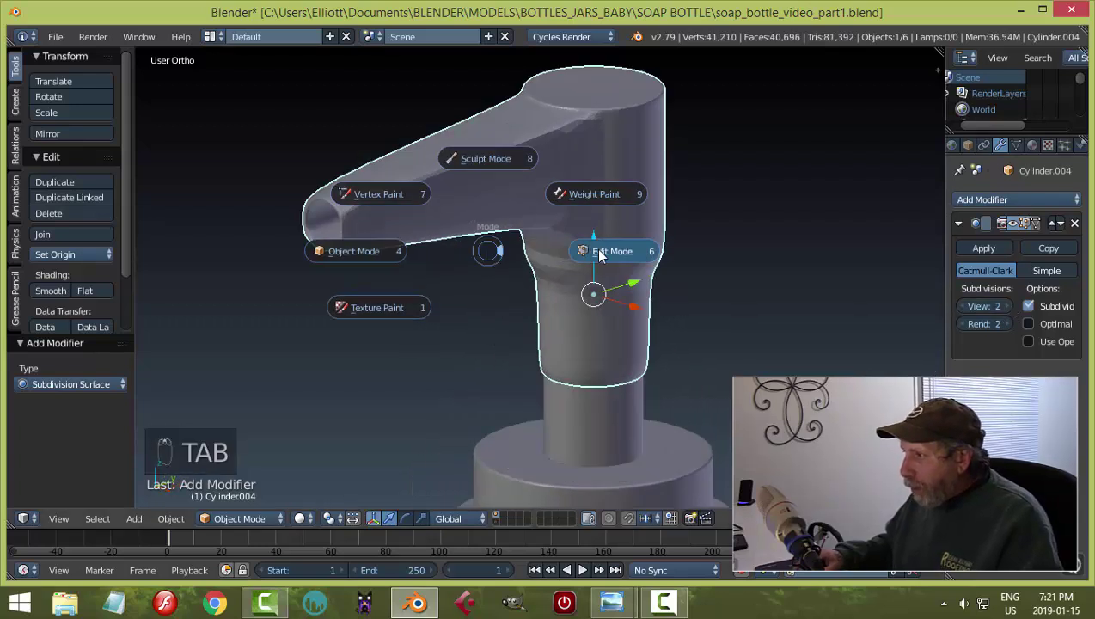
pyautogui.click(606, 251)
pyautogui.scroll(2, 645, 251)
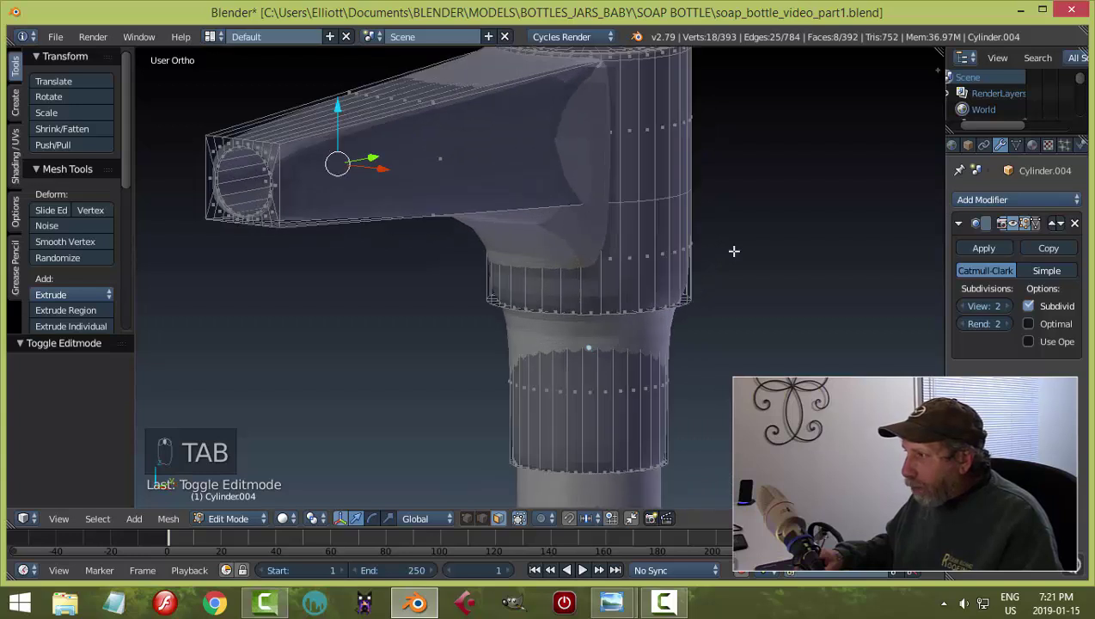
pyautogui.moveTo(574, 237); pyautogui.dragTo(608, 265, button='middle')
pyautogui.scroll(-2, 606, 249)
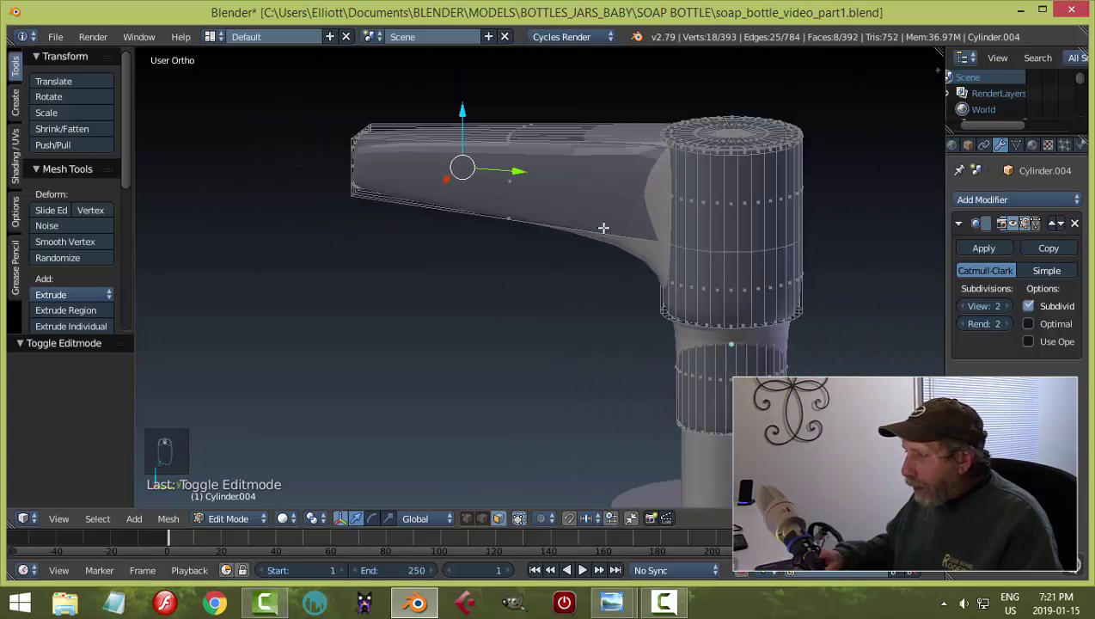
pyautogui.hotkey('ctrl', 'r')
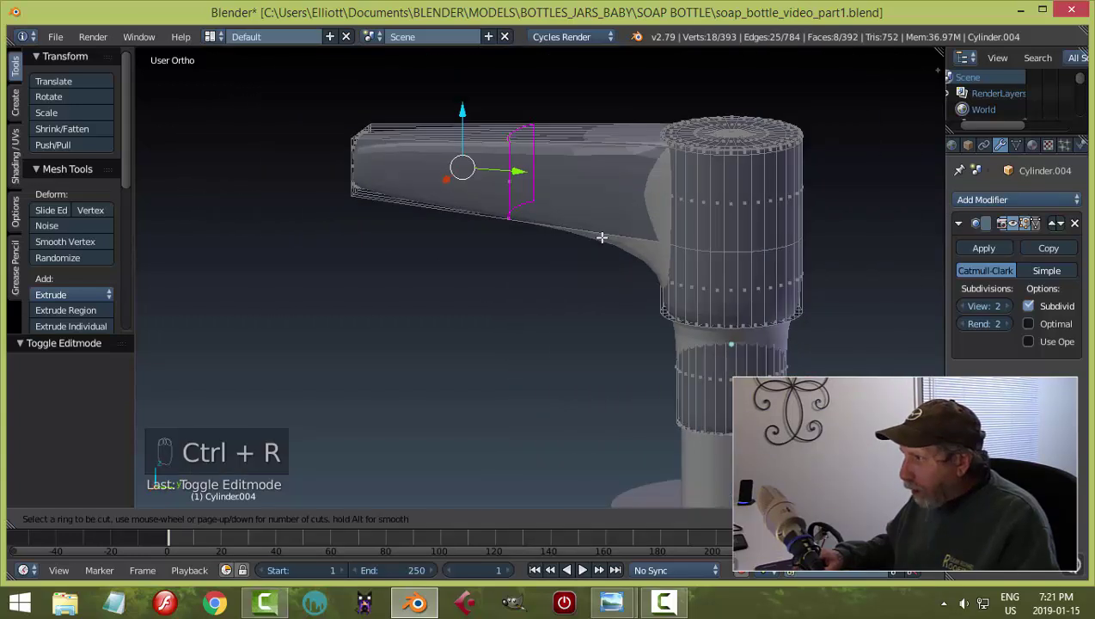
pyautogui.click(640, 245)
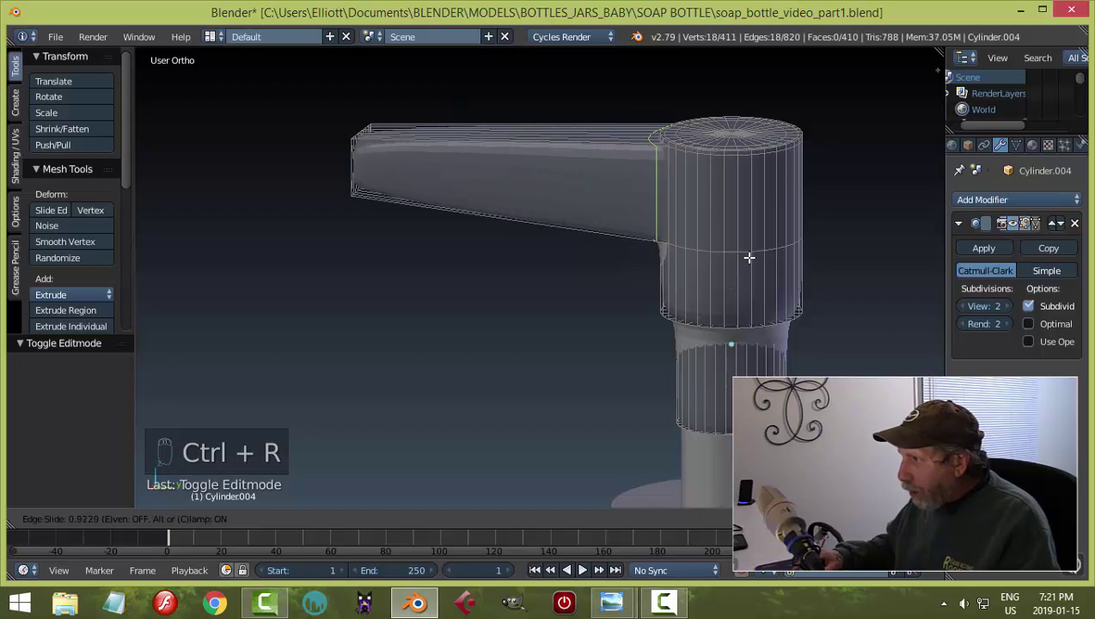
pyautogui.click(756, 260)
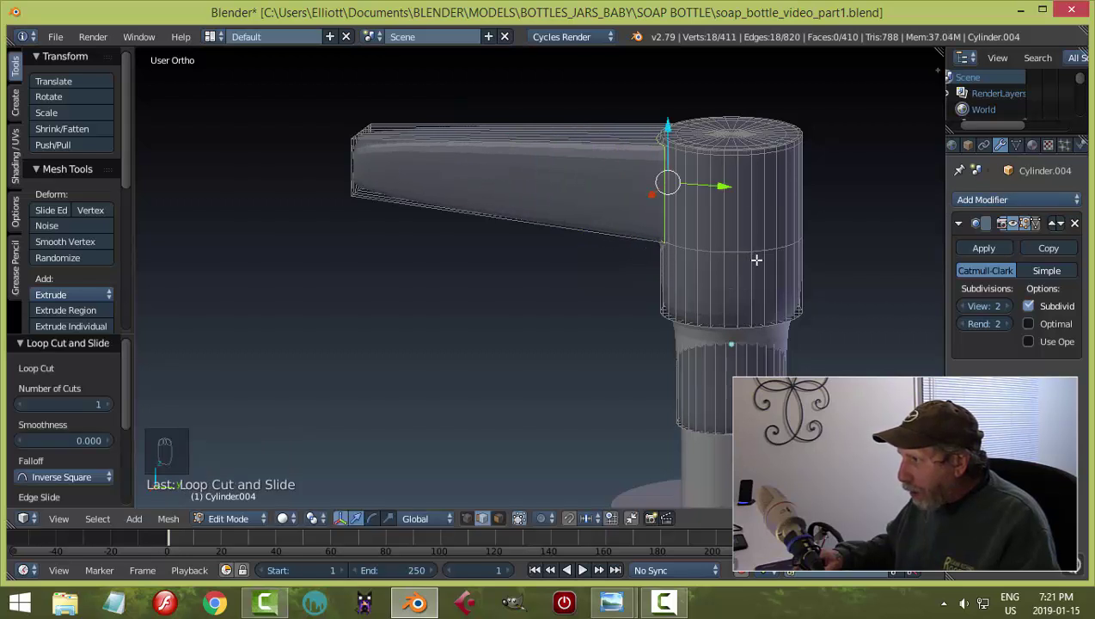
# Cut another edge loop around the spout and slide it close to the open tip.
pyautogui.moveTo(447, 201); pyautogui.dragTo(409, 156, button='middle')
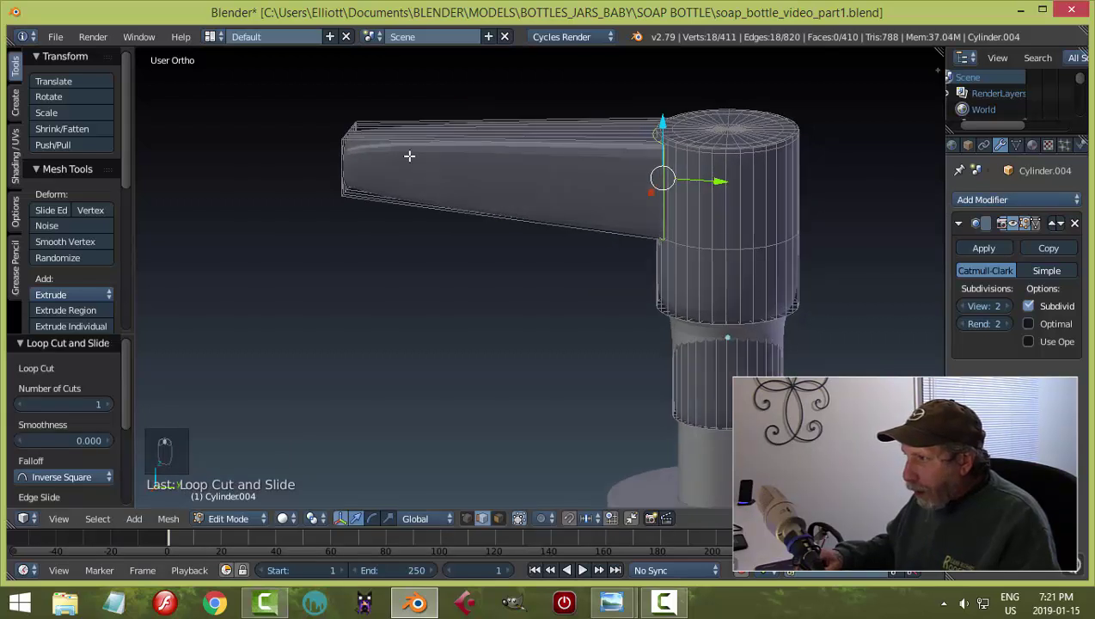
pyautogui.hotkey('ctrl', 'r')
pyautogui.click(443, 158)
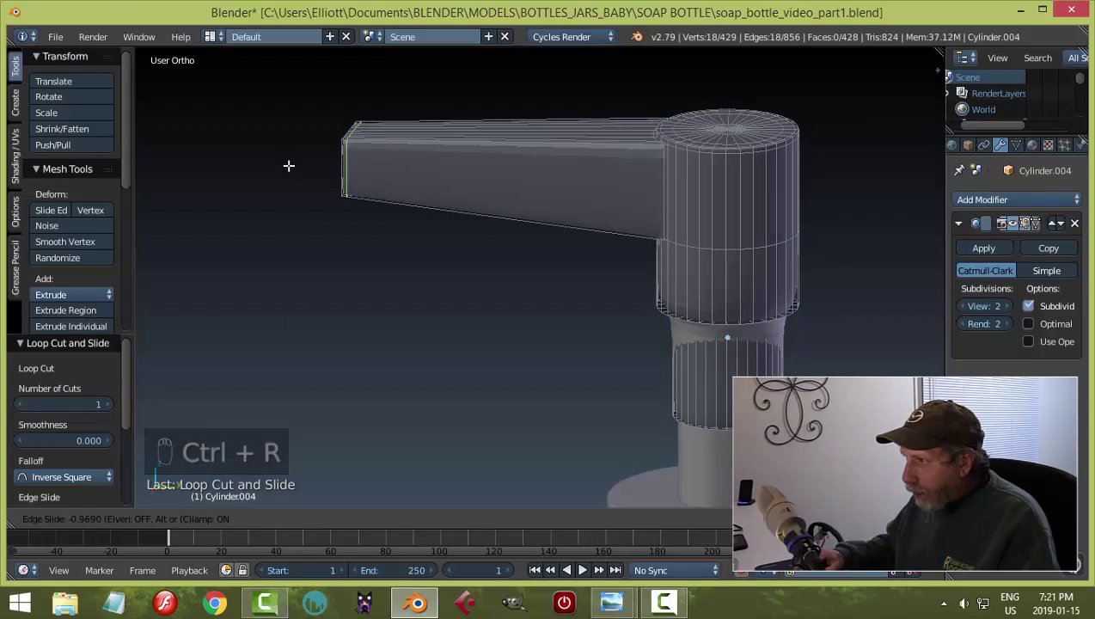
pyautogui.click(287, 166)
# Cut two lengthwise edge loops through the spout and head, sliding one close to the spout's upper edge and one close to its lower edge.
pyautogui.moveTo(430, 250); pyautogui.dragTo(631, 243, button='middle')
pyautogui.scroll(2, 514, 269)
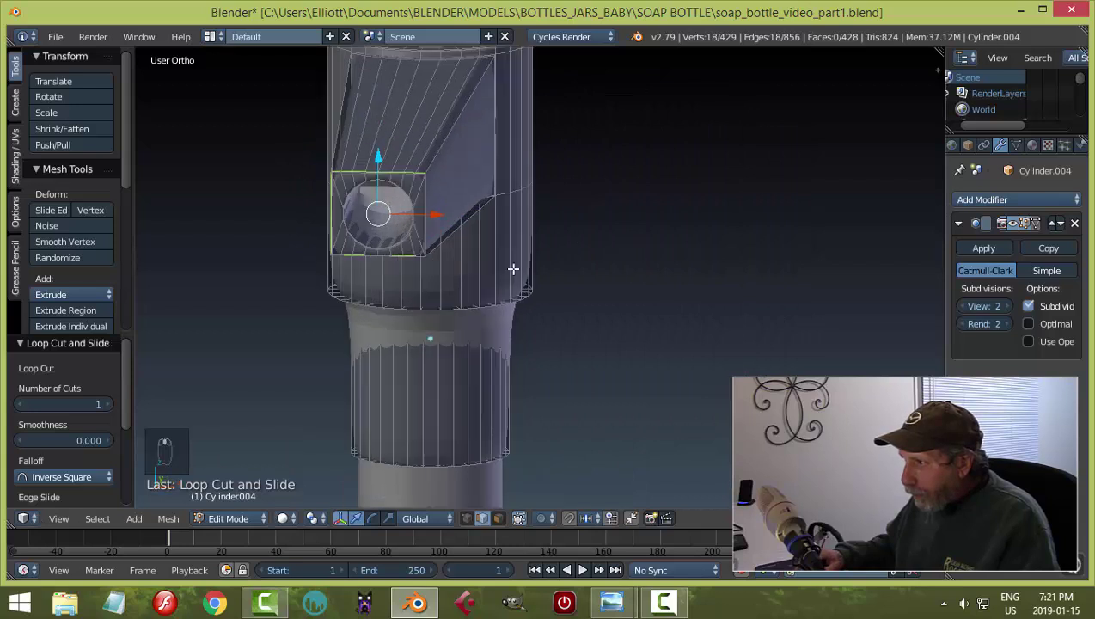
pyautogui.moveTo(528, 262); pyautogui.dragTo(478, 250, button='middle')
pyautogui.press('a')
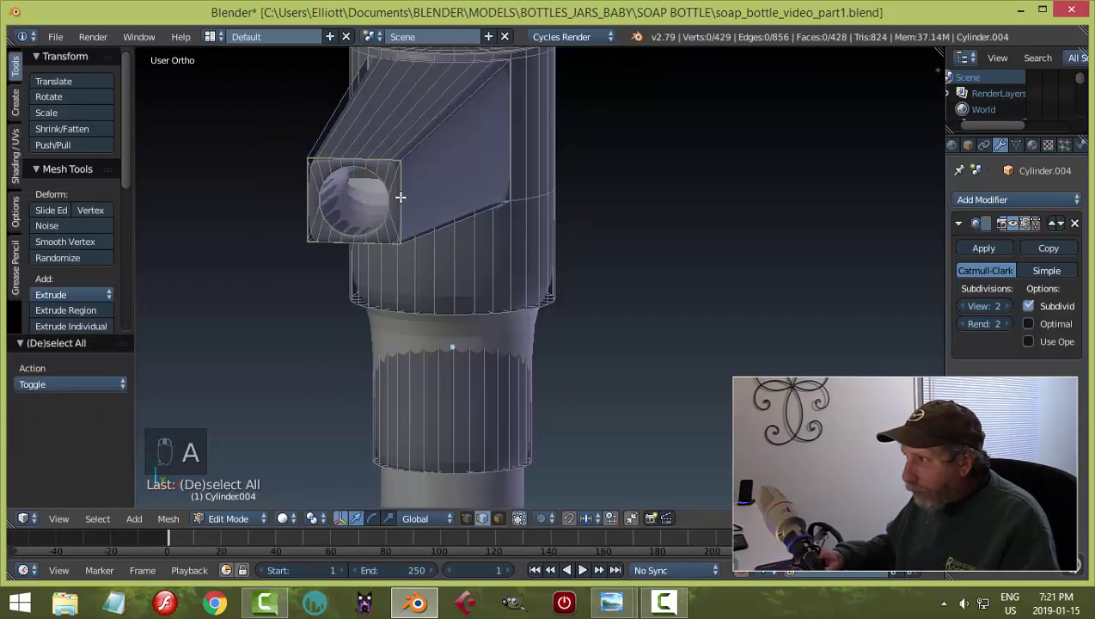
pyautogui.hotkey('ctrl', 'r')
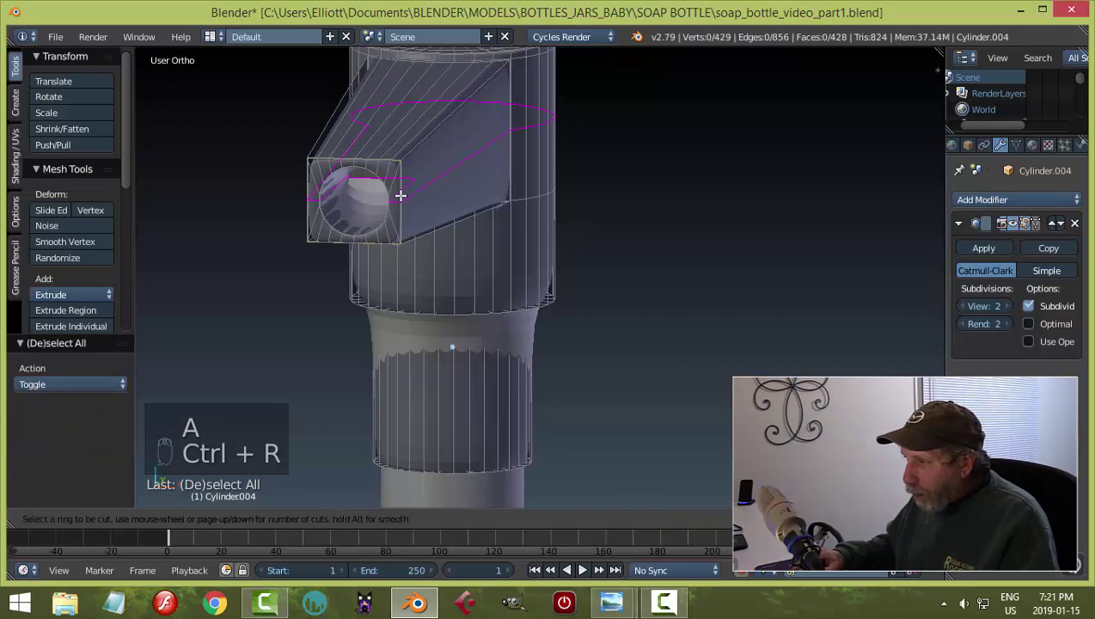
pyautogui.click(378, 210)
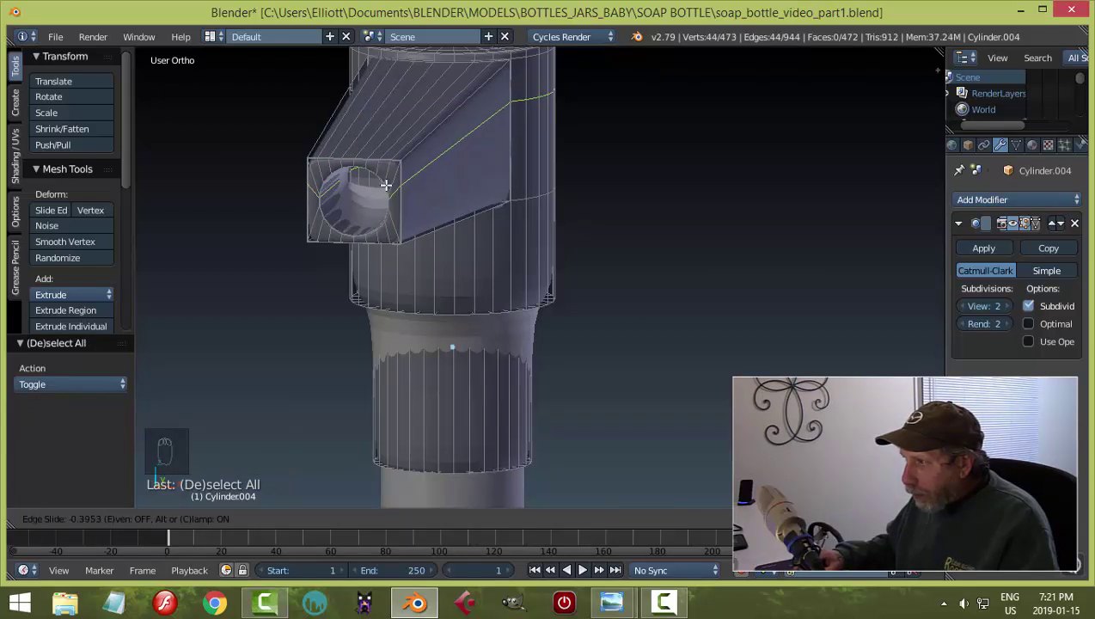
pyautogui.click(384, 168)
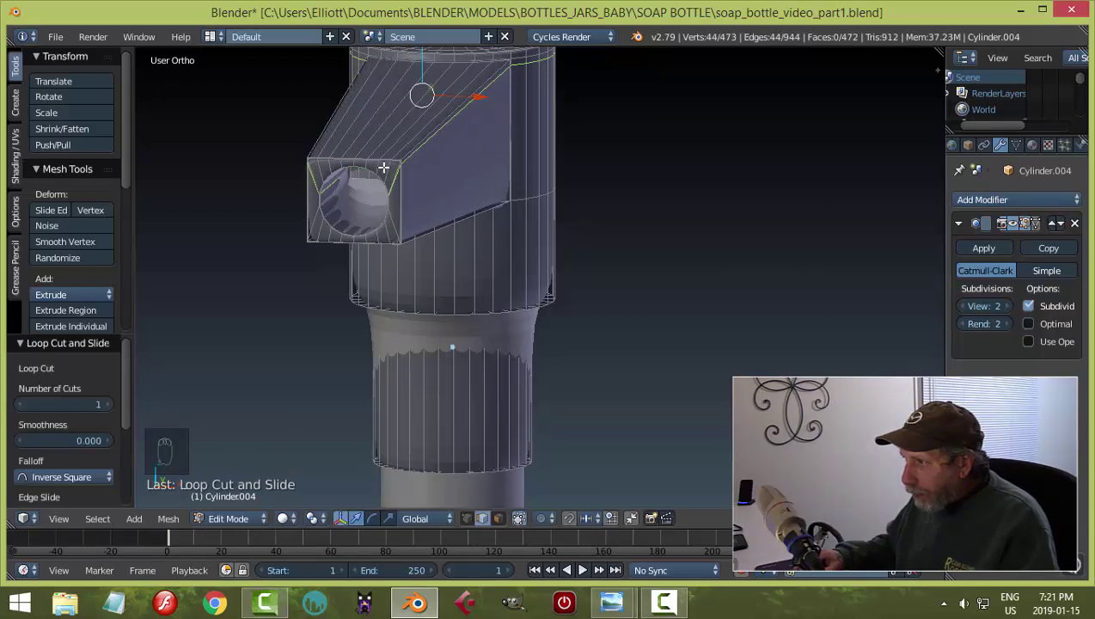
pyautogui.hotkey('ctrl', 'r')
pyautogui.click(398, 217)
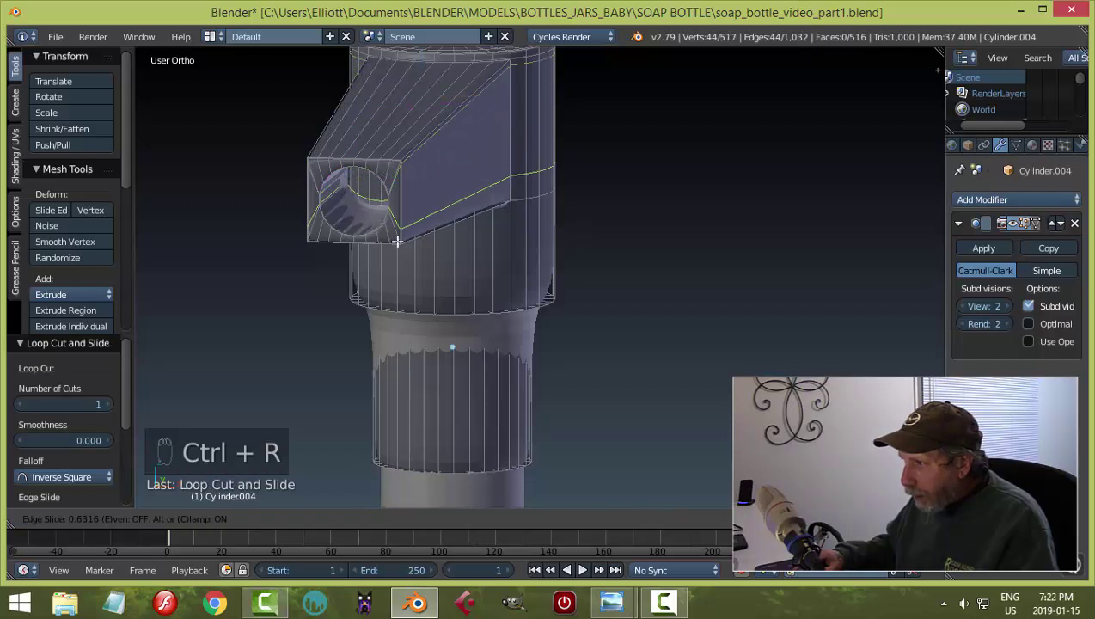
pyautogui.click(399, 247)
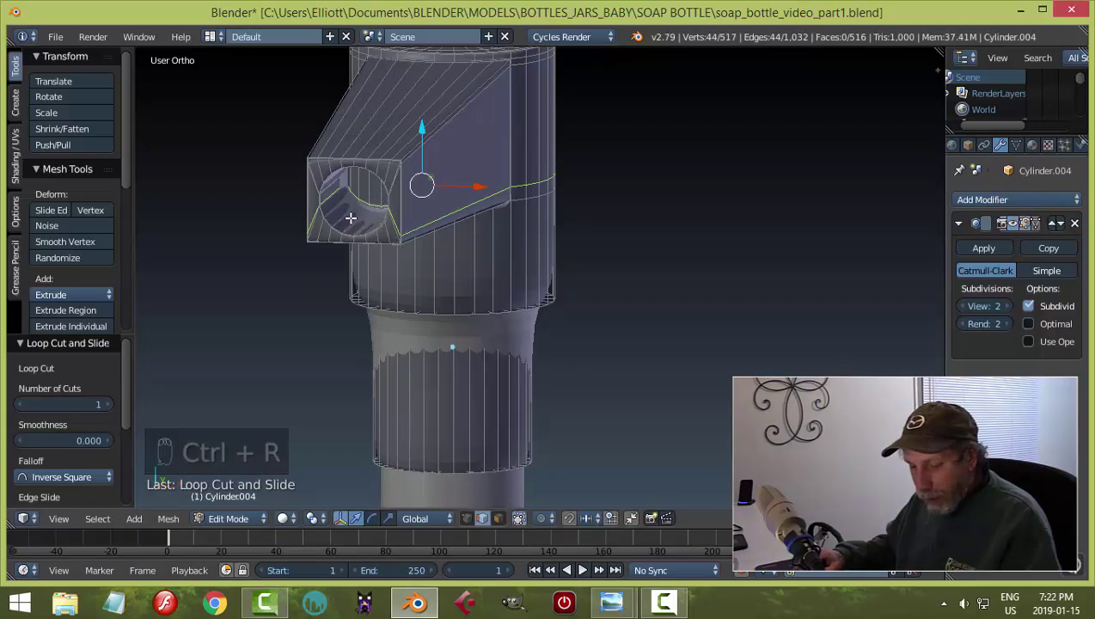
# Cut an edge loop on the spout's end face around the nozzle hole and slide it close to the hole's rim.
pyautogui.press('a')
pyautogui.hotkey('ctrl', 'r')
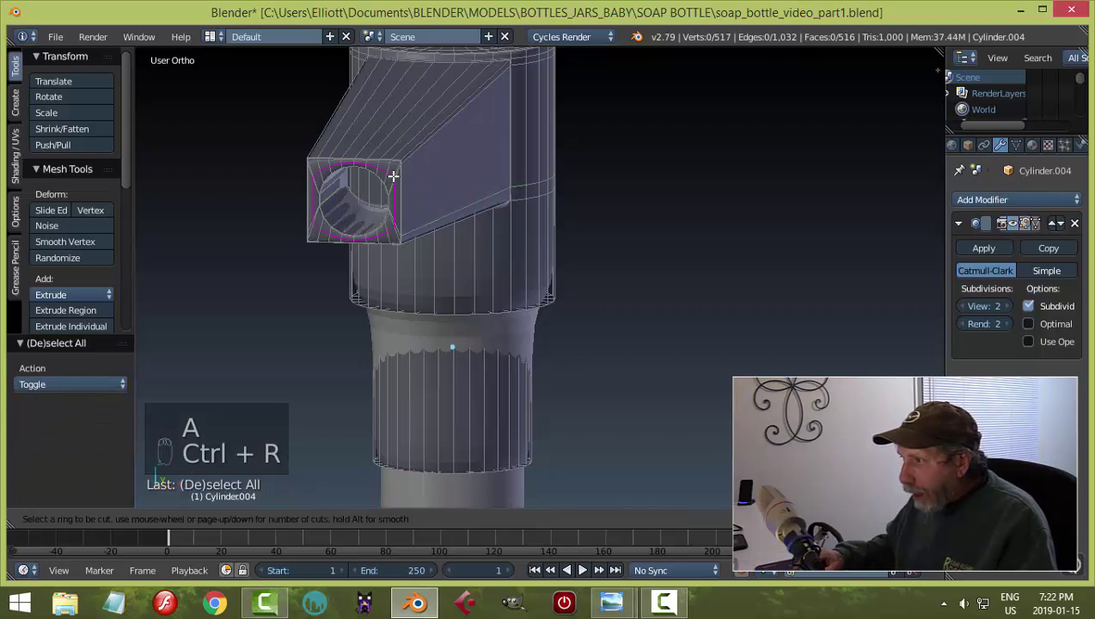
pyautogui.click(393, 178)
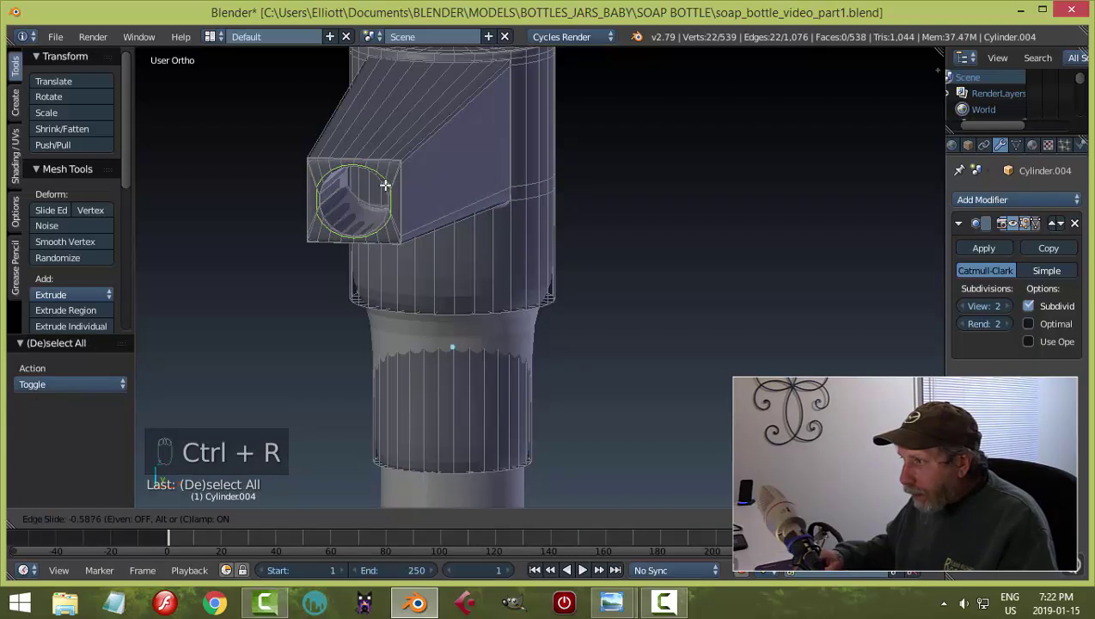
pyautogui.click(411, 190)
# Return to object mode, apply smooth shading to the pump head and inspect the nozzle opening.
pyautogui.press('Tab')
pyautogui.moveTo(471, 208); pyautogui.dragTo(315, 254, button='middle')
pyautogui.click(56, 295)
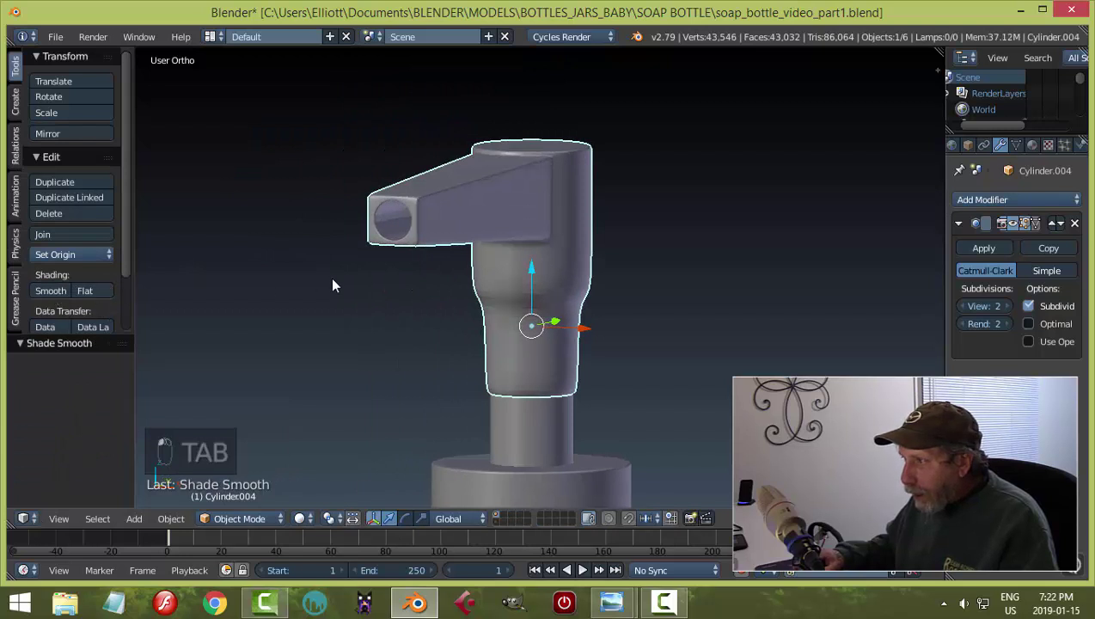
pyautogui.press('a')
pyautogui.moveTo(563, 293); pyautogui.dragTo(619, 298, button='middle')
pyautogui.scroll(5, 528, 281)
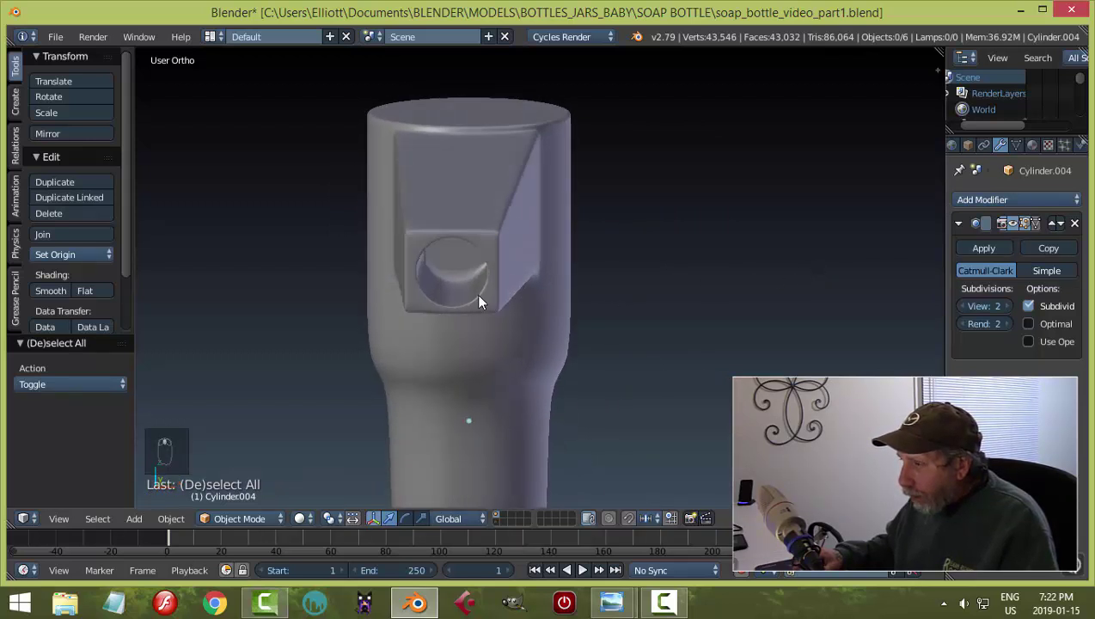
pyautogui.scroll(5, 476, 293)
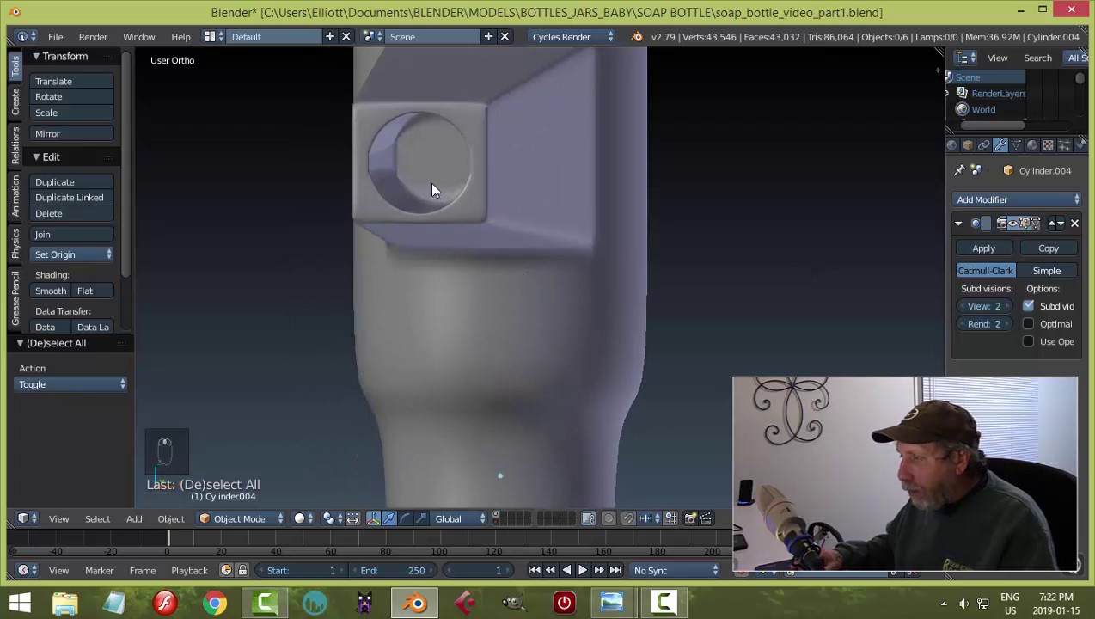
# In face select mode, select the eight faces closing the inner end of the nozzle hole and delete them.
pyautogui.press('Tab')
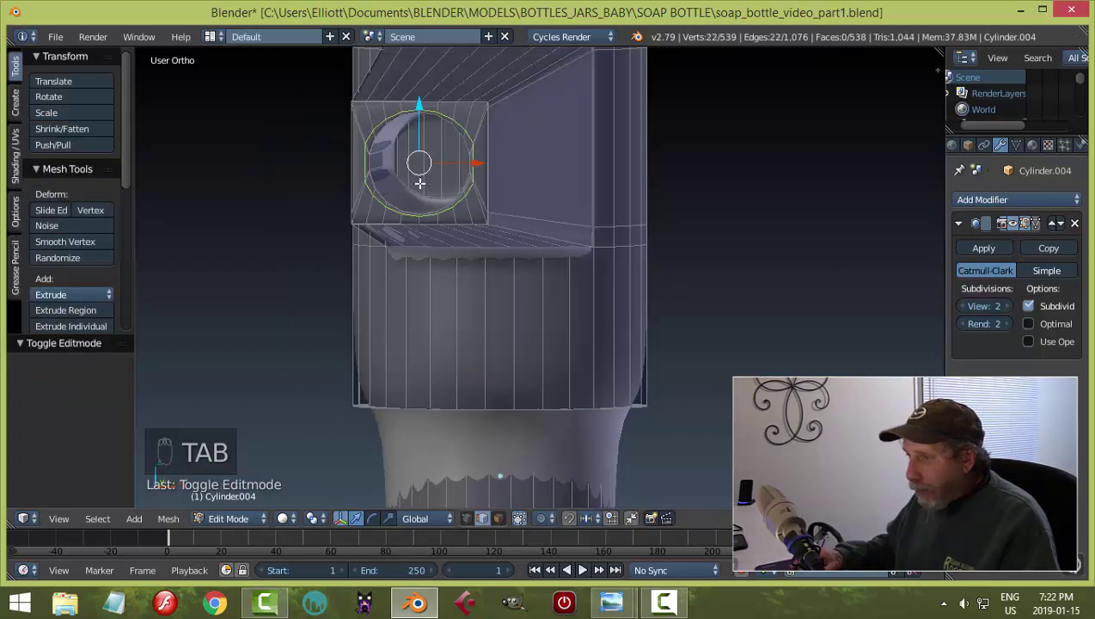
pyautogui.press('a')
pyautogui.press('a')
pyautogui.scroll(2, 420, 184)
pyautogui.hotkey('ctrl', 'Tab')
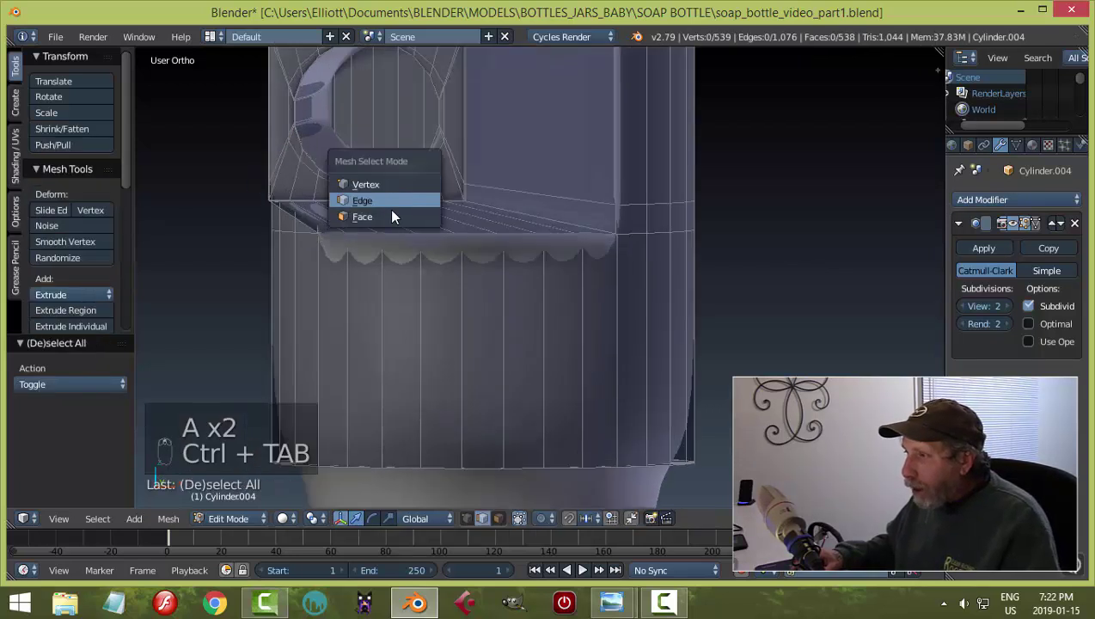
pyautogui.click(389, 214)
pyautogui.moveTo(384, 168)
pyautogui.mouseDown(button='middle')
pyautogui.moveTo(533, 232)
pyautogui.moveTo(482, 191)
pyautogui.mouseUp(button='middle')
pyautogui.press('c')
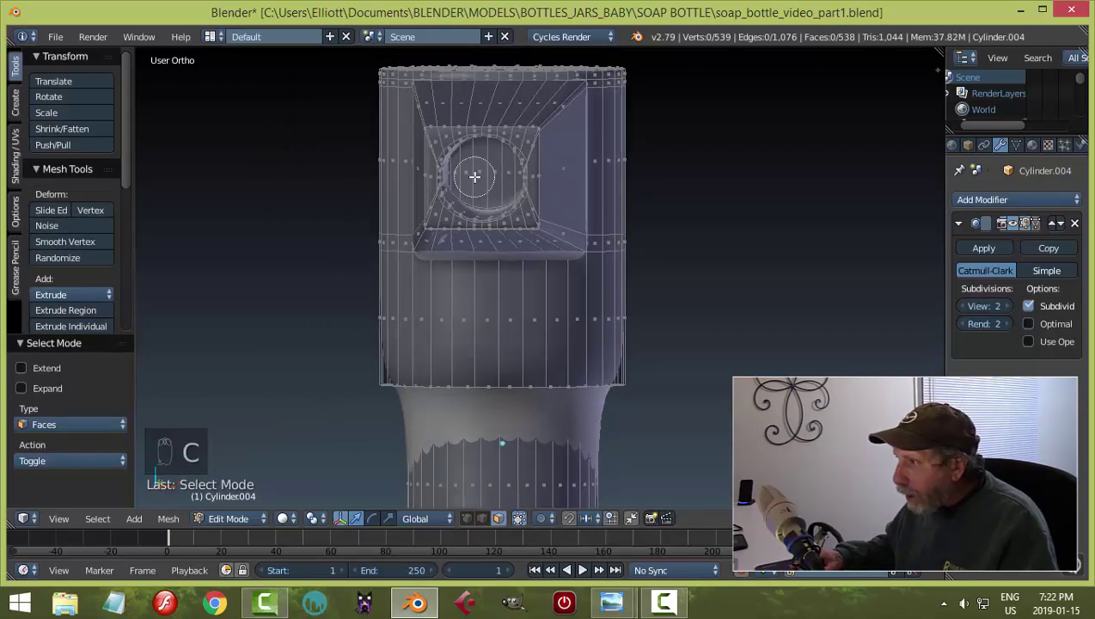
pyautogui.moveTo(474, 176)
pyautogui.mouseDown()
pyautogui.moveTo(498, 175)
pyautogui.moveTo(469, 177)
pyautogui.mouseUp()
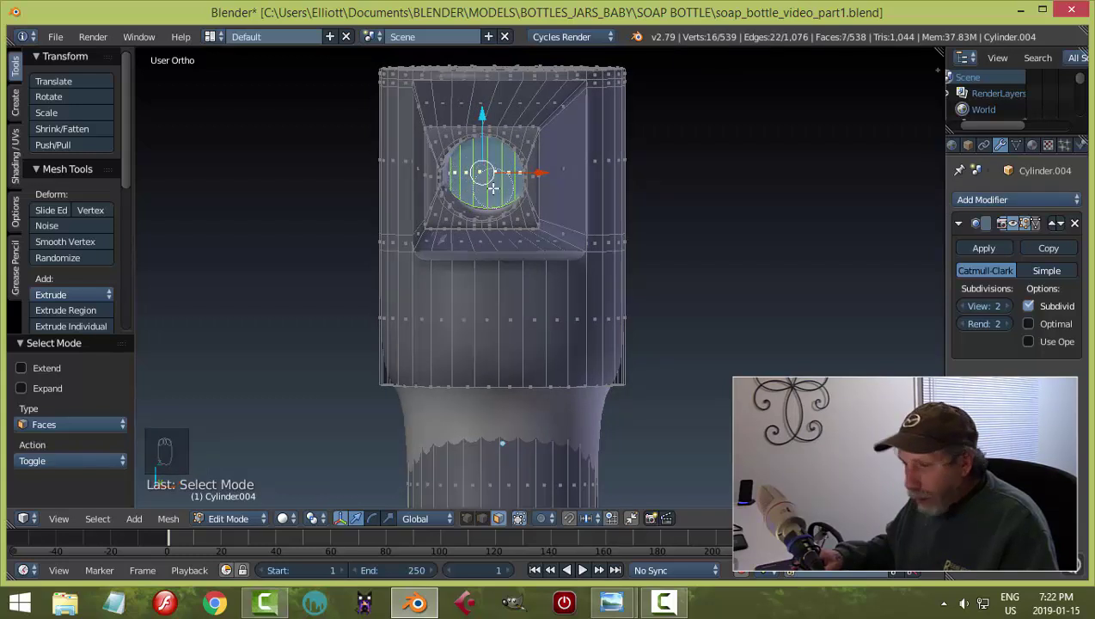
pyautogui.rightClick(493, 188)
pyautogui.moveTo(495, 176); pyautogui.dragTo(616, 271, button='middle')
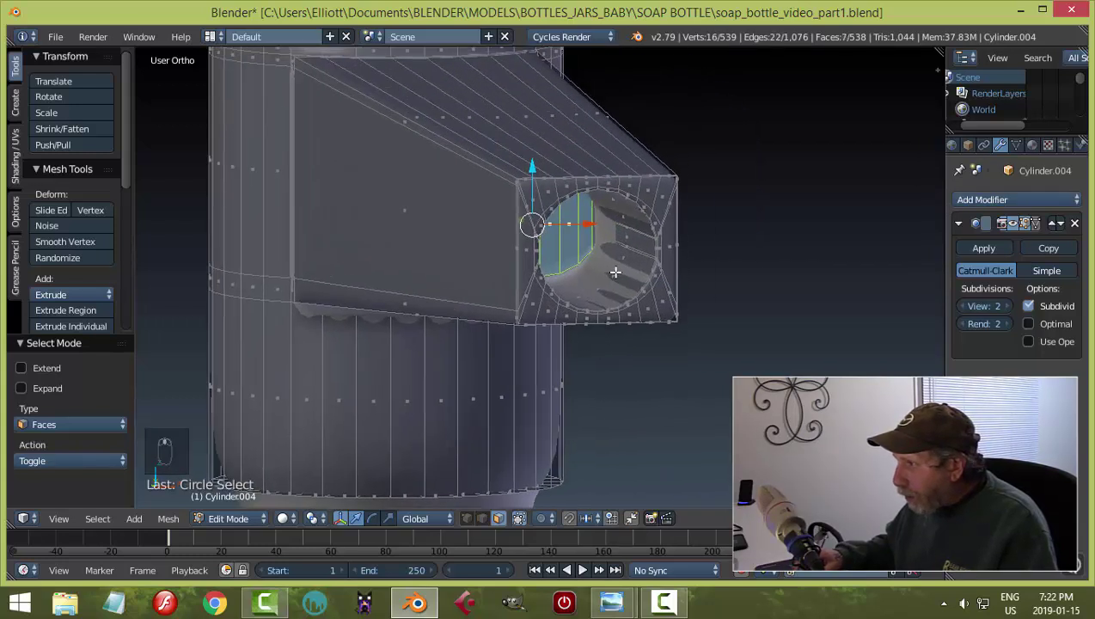
pyautogui.scroll(3, 615, 272)
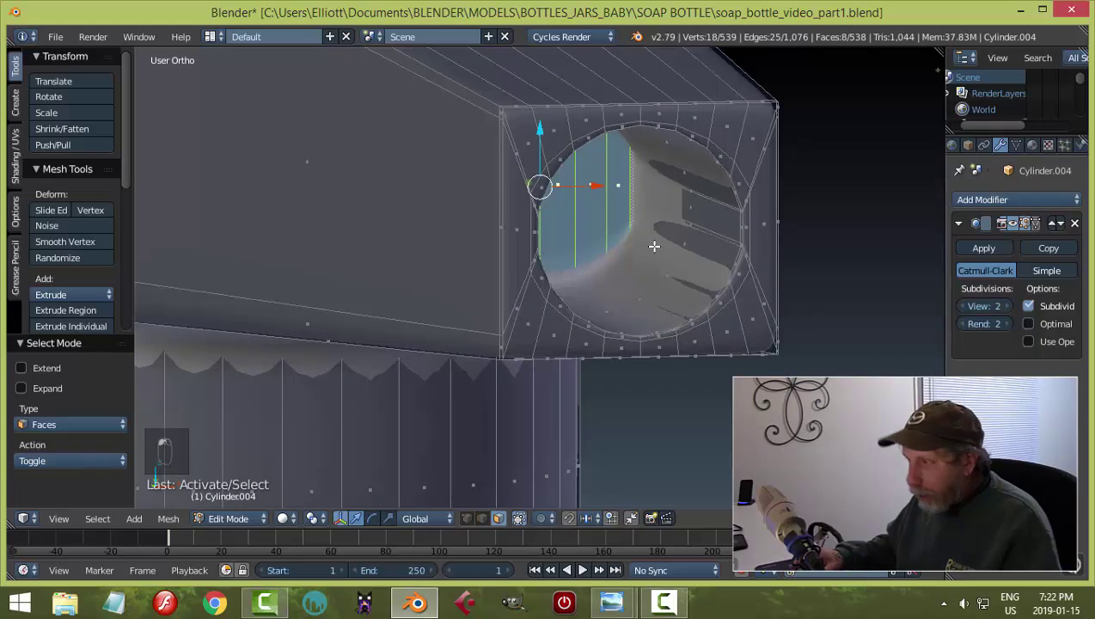
pyautogui.press('x')
pyautogui.click(624, 278)
pyautogui.scroll(-5, 619, 277)
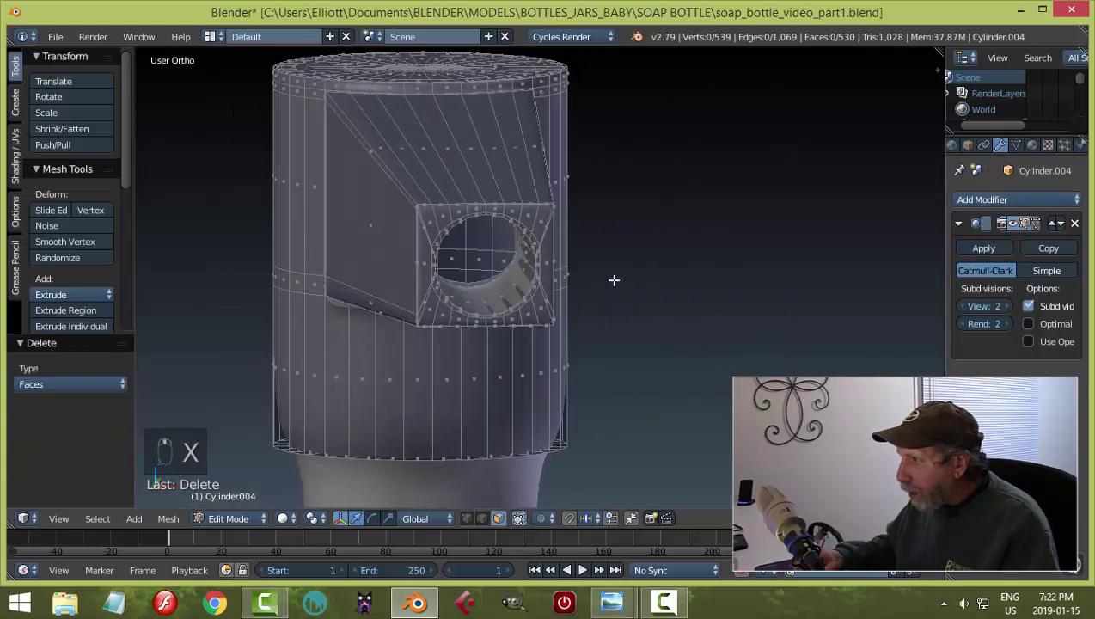
# Cut two edge loops inside the nozzle hole, one near its inner end and one near the opening, and return to object mode.
pyautogui.moveTo(614, 280); pyautogui.dragTo(661, 308, button='middle')
pyautogui.scroll(3, 671, 301)
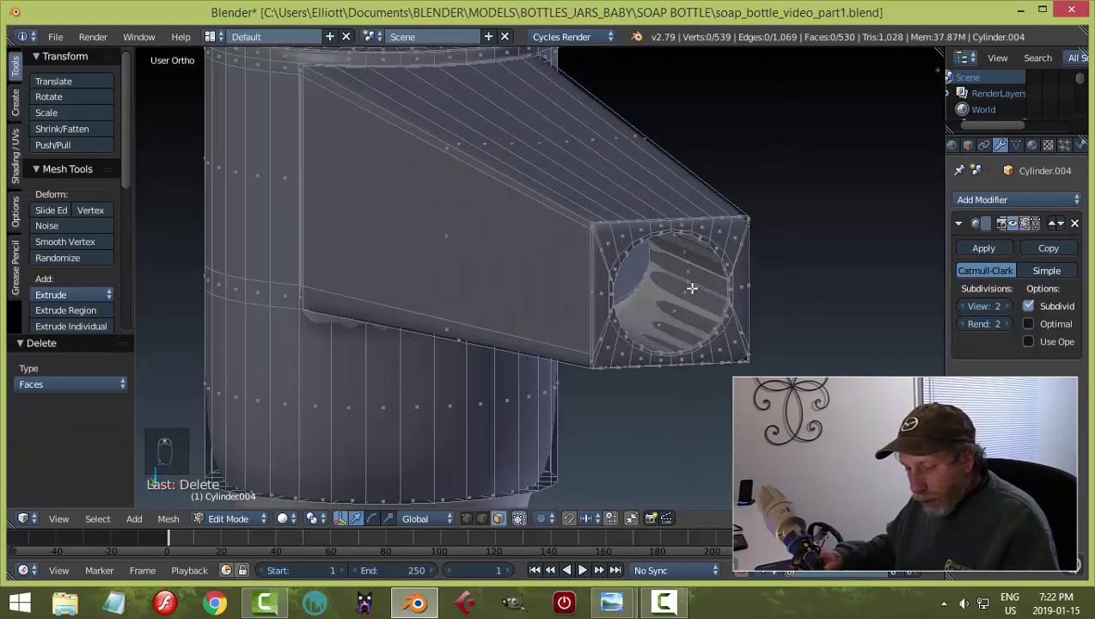
pyautogui.hotkey('ctrl', 'r')
pyautogui.click(692, 288)
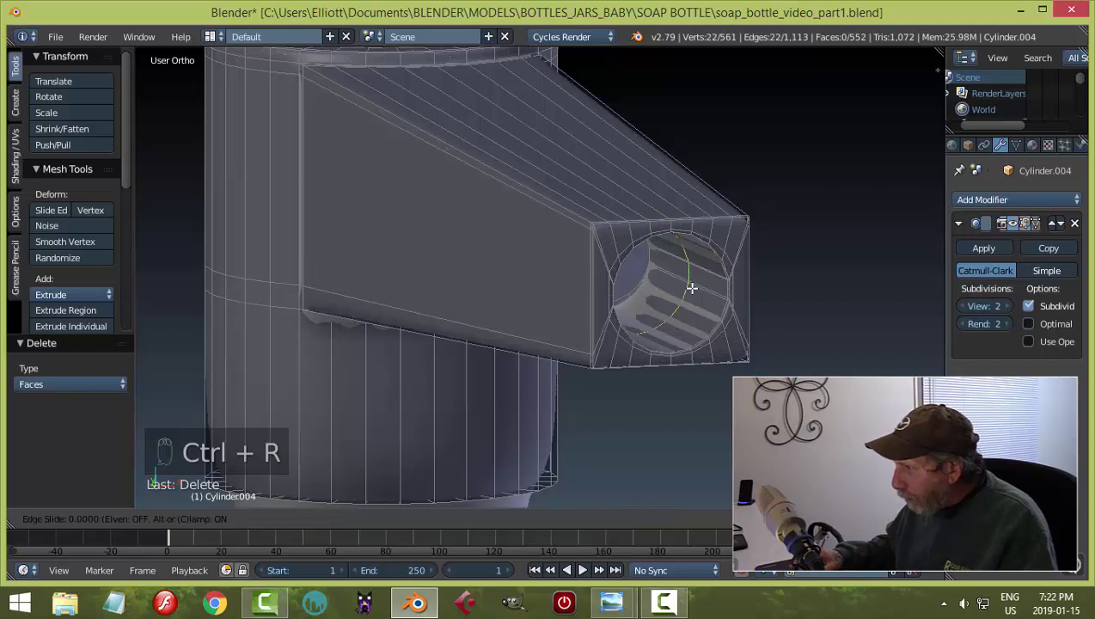
pyautogui.click(655, 273)
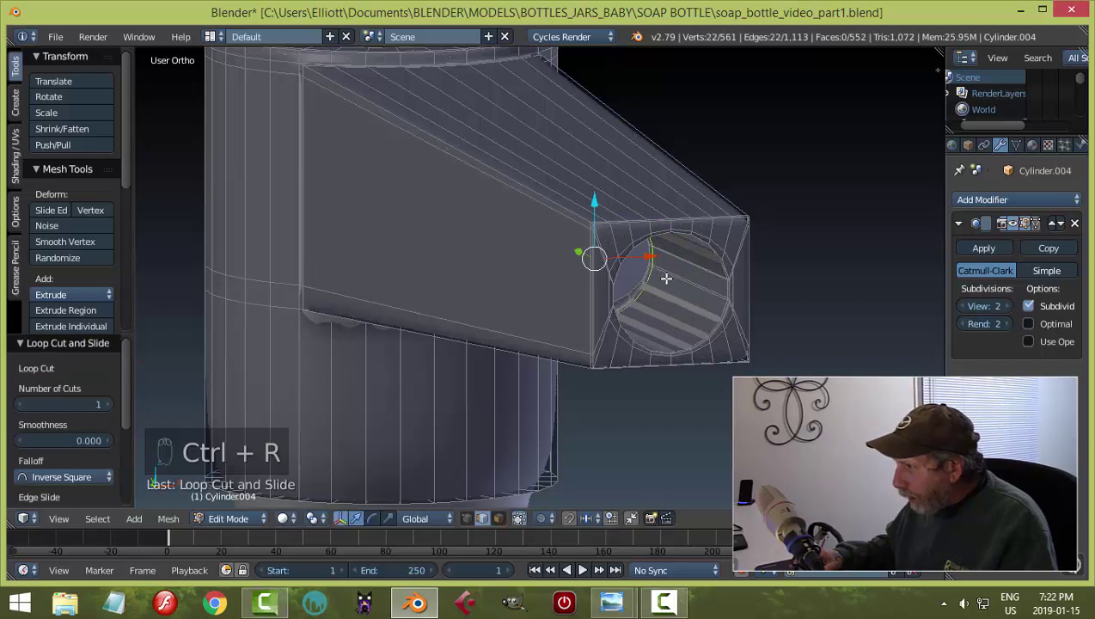
pyautogui.hotkey('ctrl', 'r')
pyautogui.click(693, 287)
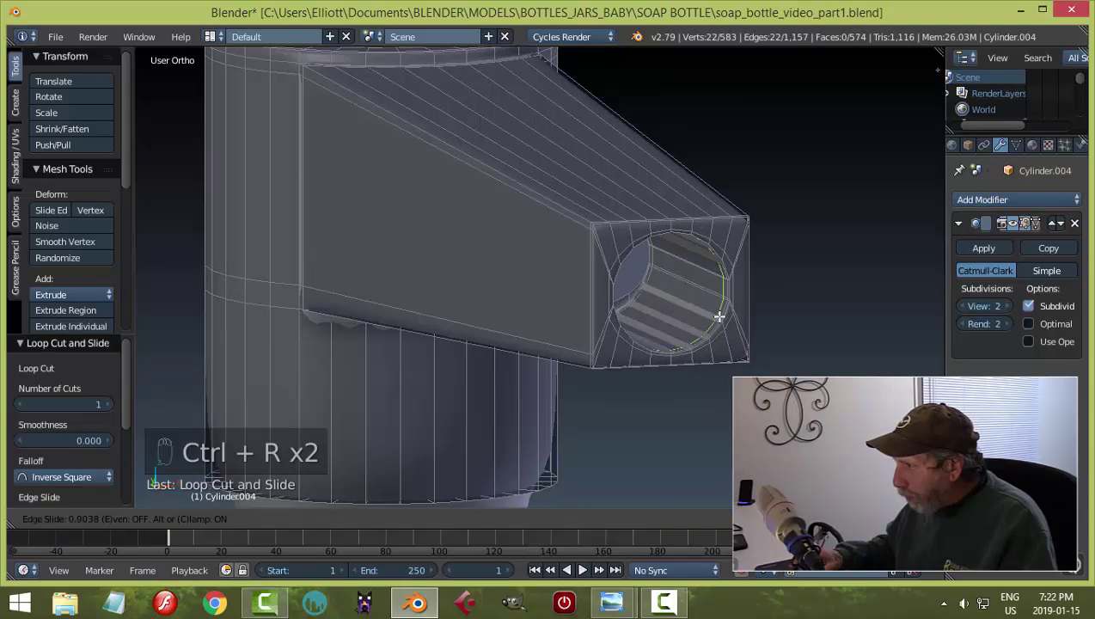
pyautogui.click(719, 317)
pyautogui.press('Tab')
pyautogui.click(622, 312)
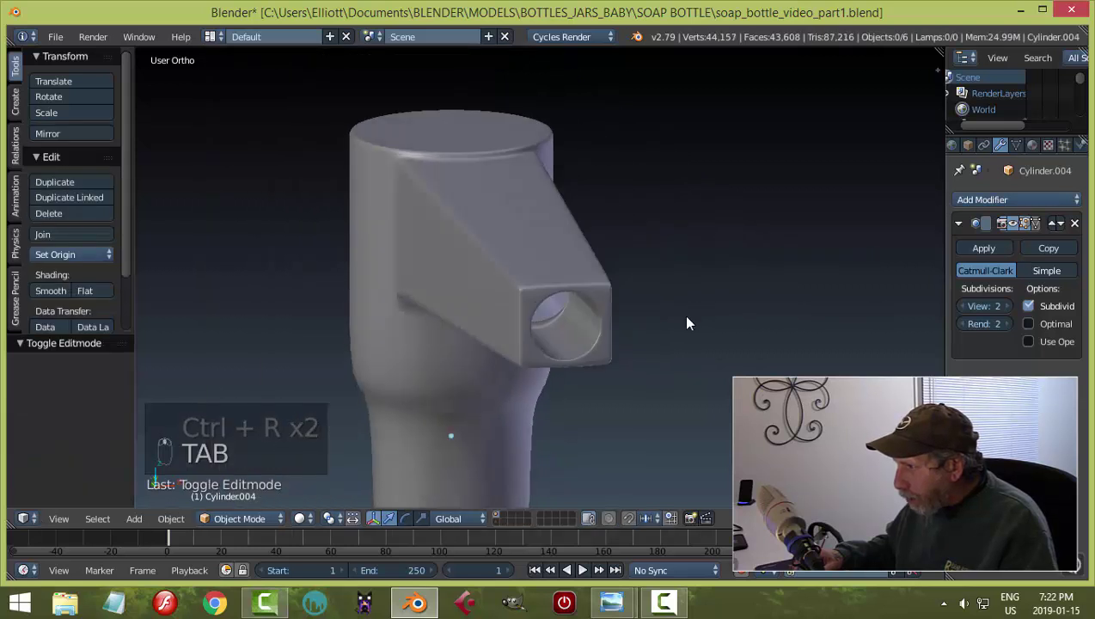
# In edit mode, cut an edge loop around the pump head's cylinder and slide it up just below the spout.
pyautogui.moveTo(687, 324); pyautogui.dragTo(599, 300, button='middle')
pyautogui.press('a')
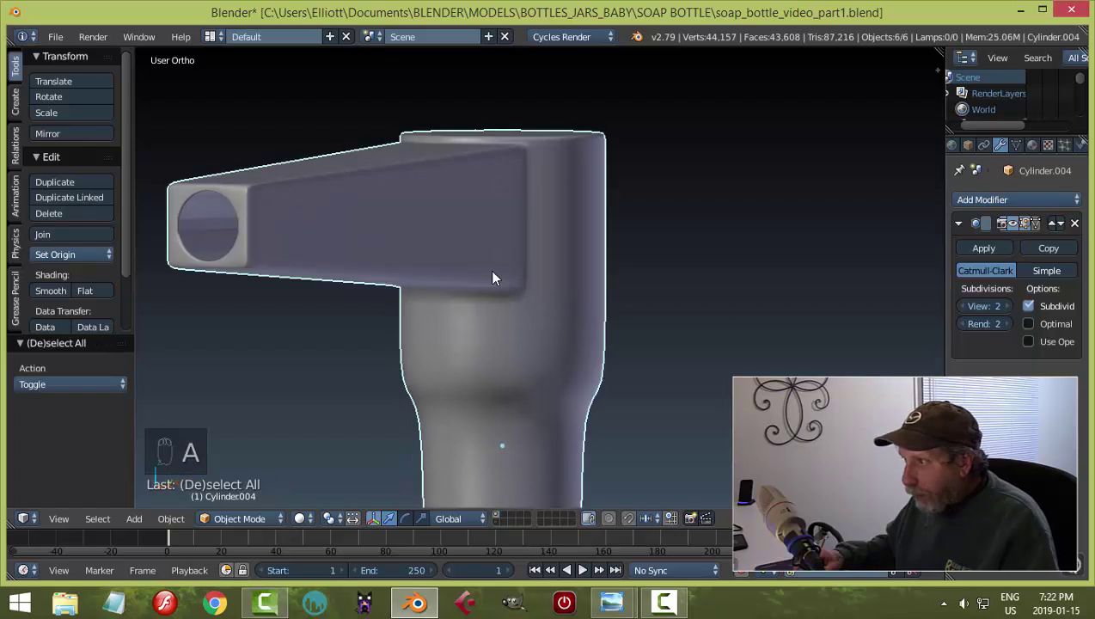
pyautogui.press('a')
pyautogui.moveTo(492, 278); pyautogui.dragTo(570, 306, button='middle')
pyautogui.press('Tab')
pyautogui.scroll(4, 589, 334)
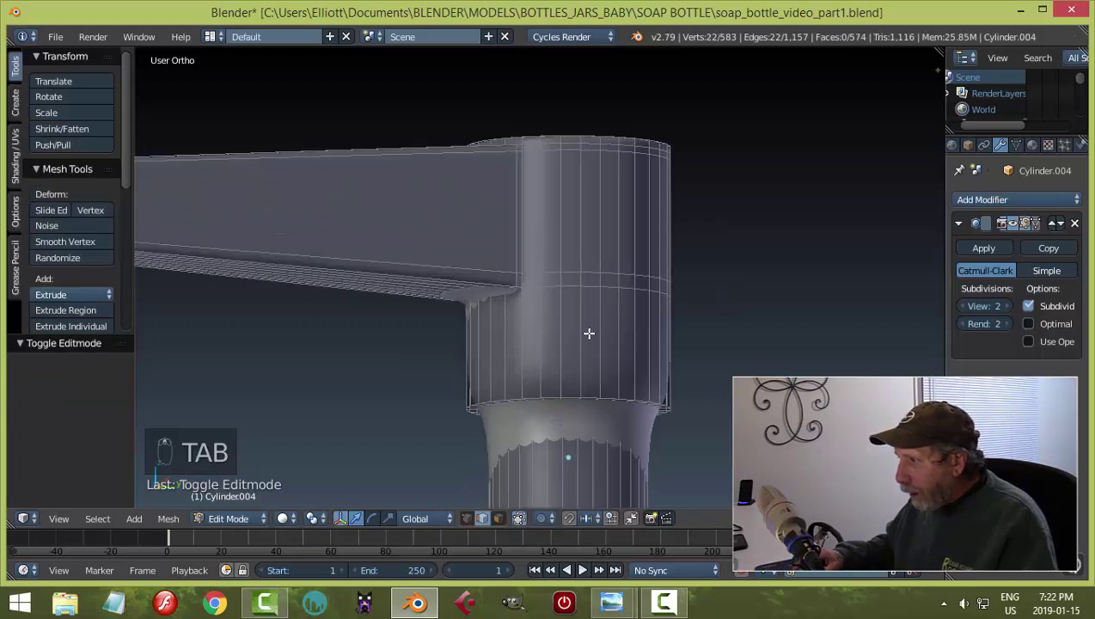
pyautogui.hotkey('ctrl', 'r')
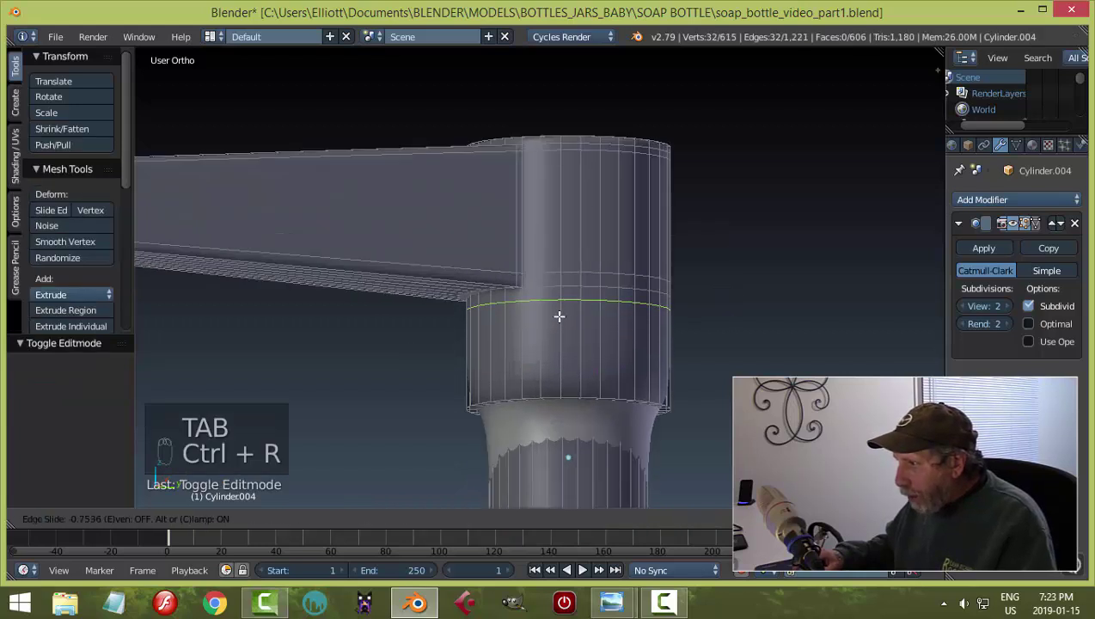
pyautogui.click(559, 313)
pyautogui.click(559, 312)
pyautogui.moveTo(631, 284); pyautogui.dragTo(644, 337, button='middle')
pyautogui.press('a')
# Cut one edge loop near the lower rim of the head's wide cylinder and another at the top of the narrower stem.
pyautogui.hotkey('ctrl', 'r')
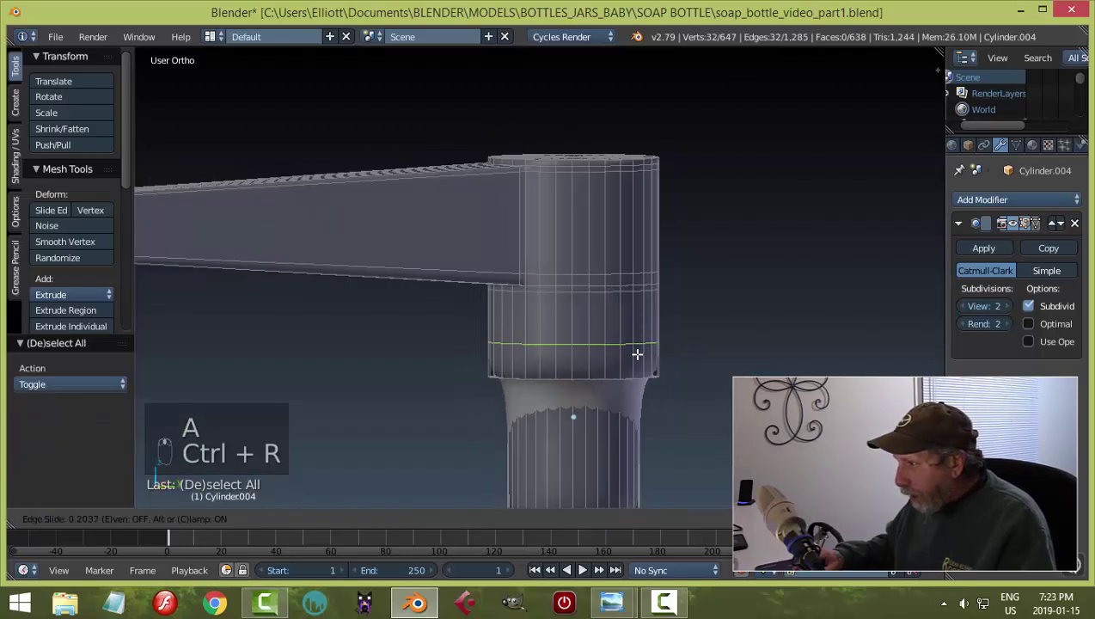
pyautogui.click(638, 356)
pyautogui.click(634, 377)
pyautogui.moveTo(634, 378); pyautogui.dragTo(616, 430, button='middle')
pyautogui.hotkey('ctrl', 'r')
pyautogui.hotkey('ctrl', 'r')
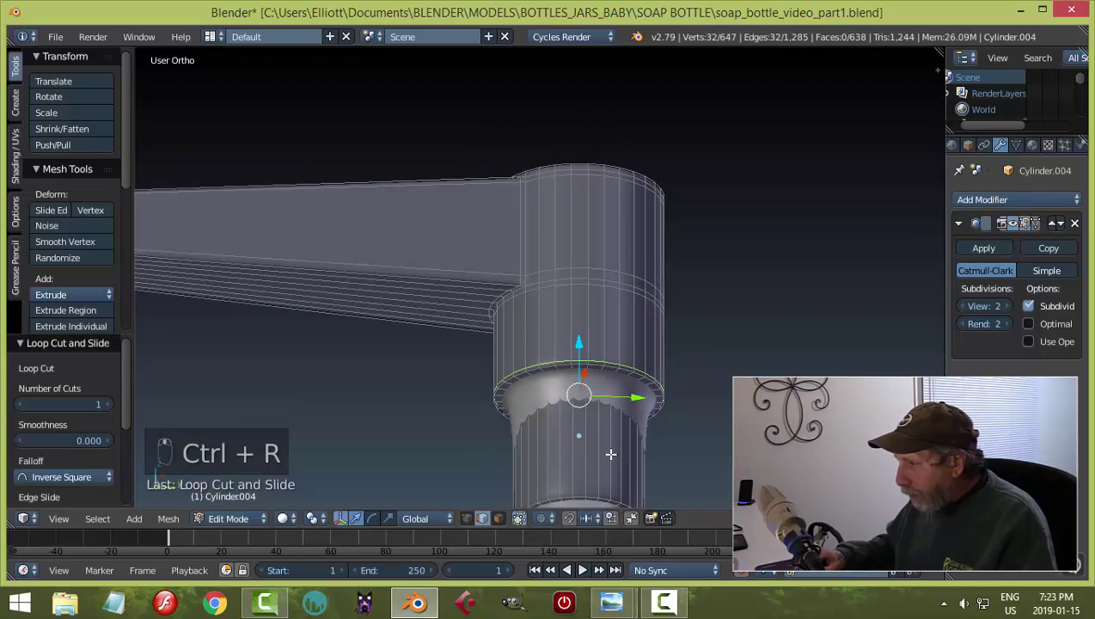
pyautogui.click(615, 446)
pyautogui.click(654, 406)
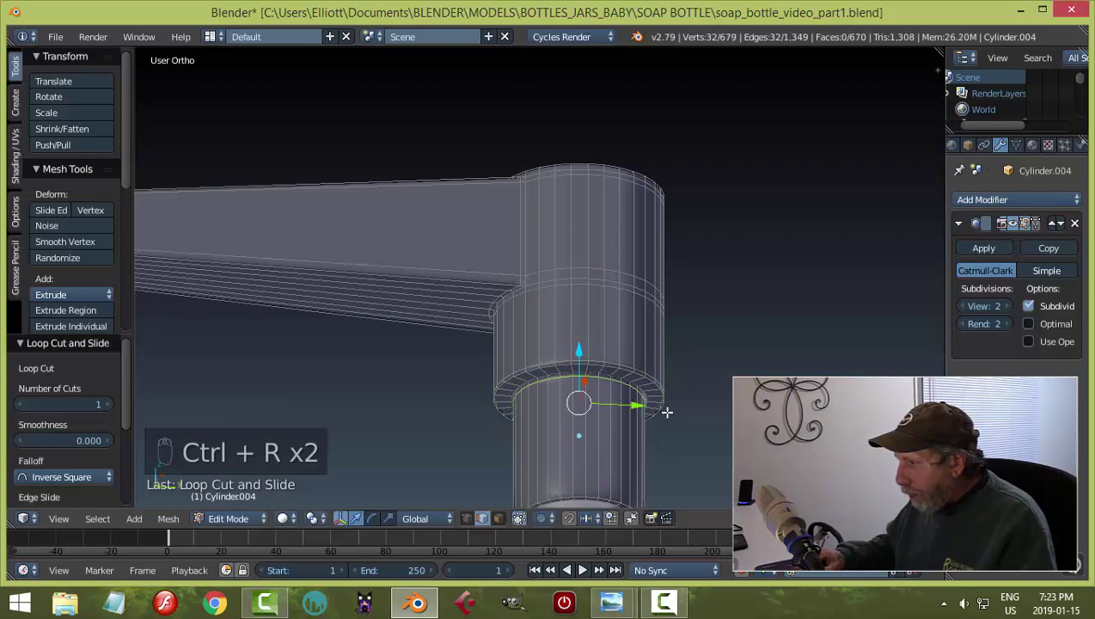
# Cut two edge loops on the ring-shaped underside of the wide cylinder, one near its outer edge and one near its inner edge.
pyautogui.scroll(3, 695, 437)
pyautogui.scroll(5, 696, 437)
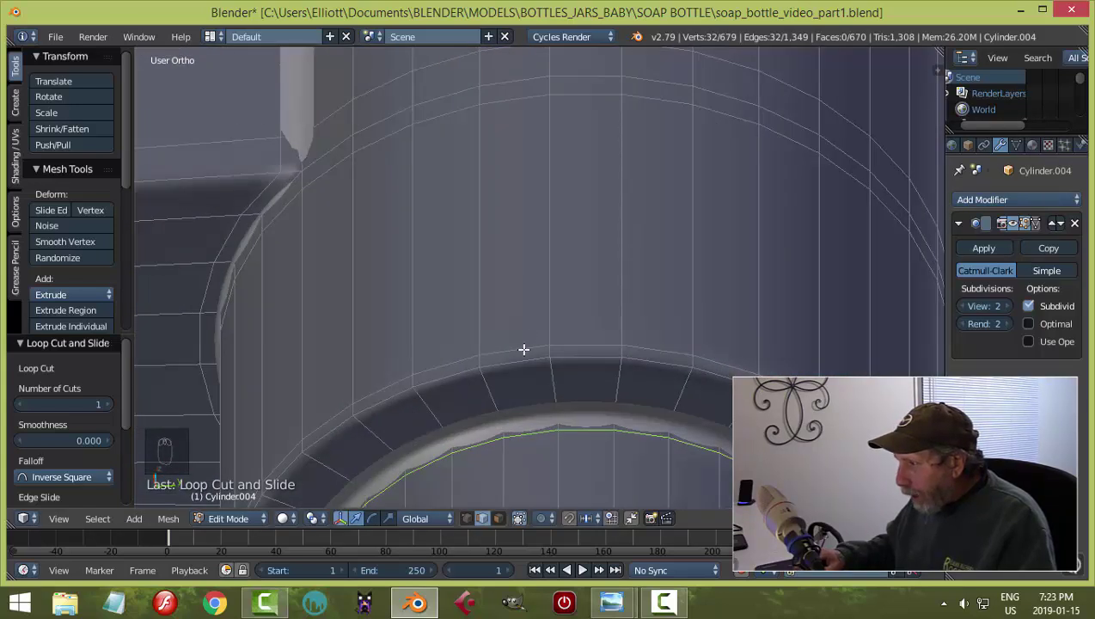
pyautogui.hotkey('ctrl', 'r')
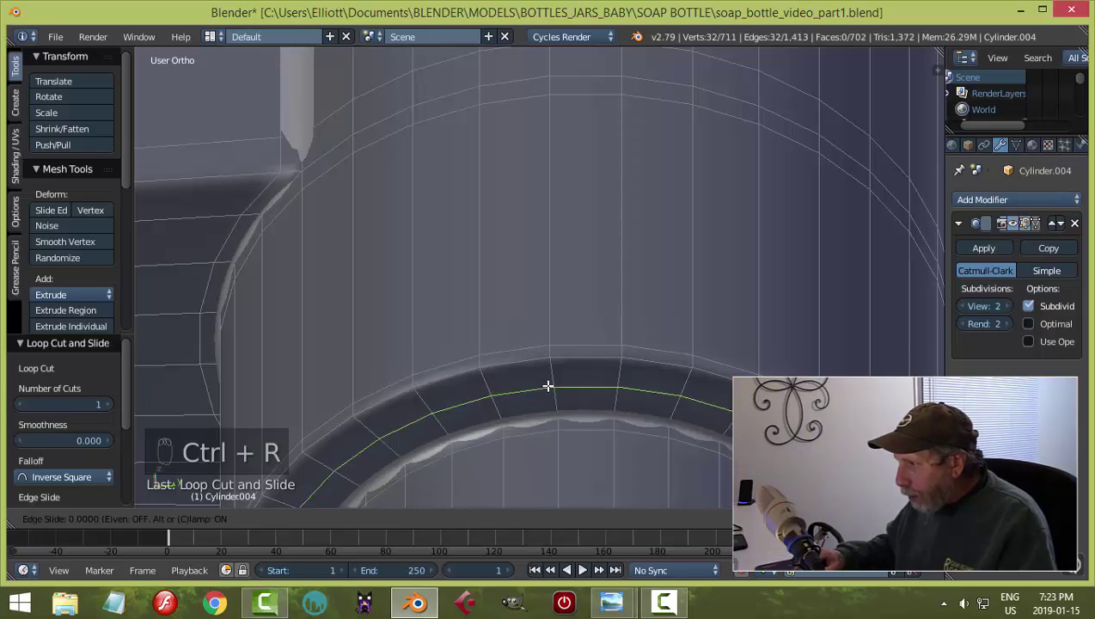
pyautogui.click(547, 368)
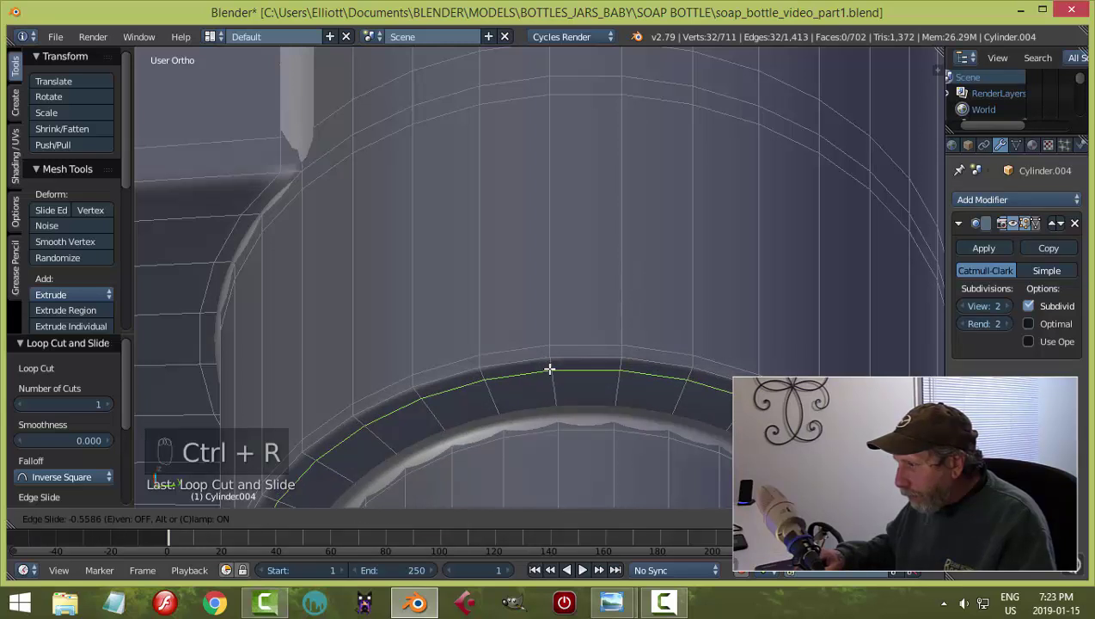
pyautogui.click(601, 405)
pyautogui.hotkey('ctrl', 'r')
pyautogui.click(559, 401)
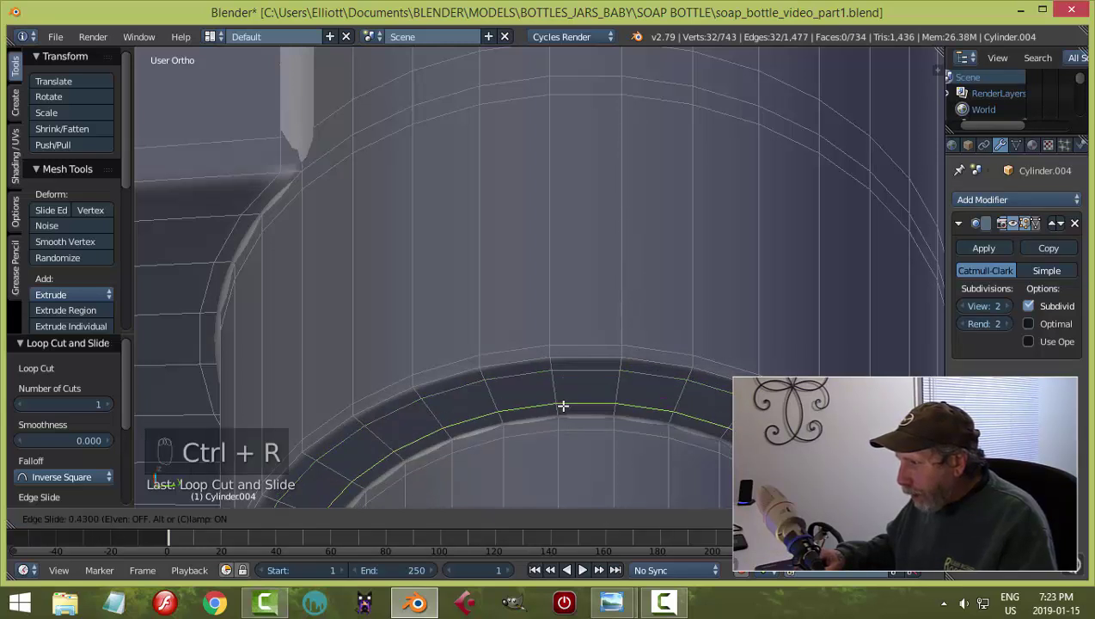
pyautogui.click(606, 410)
pyautogui.press('a')
pyautogui.scroll(-6, 611, 404)
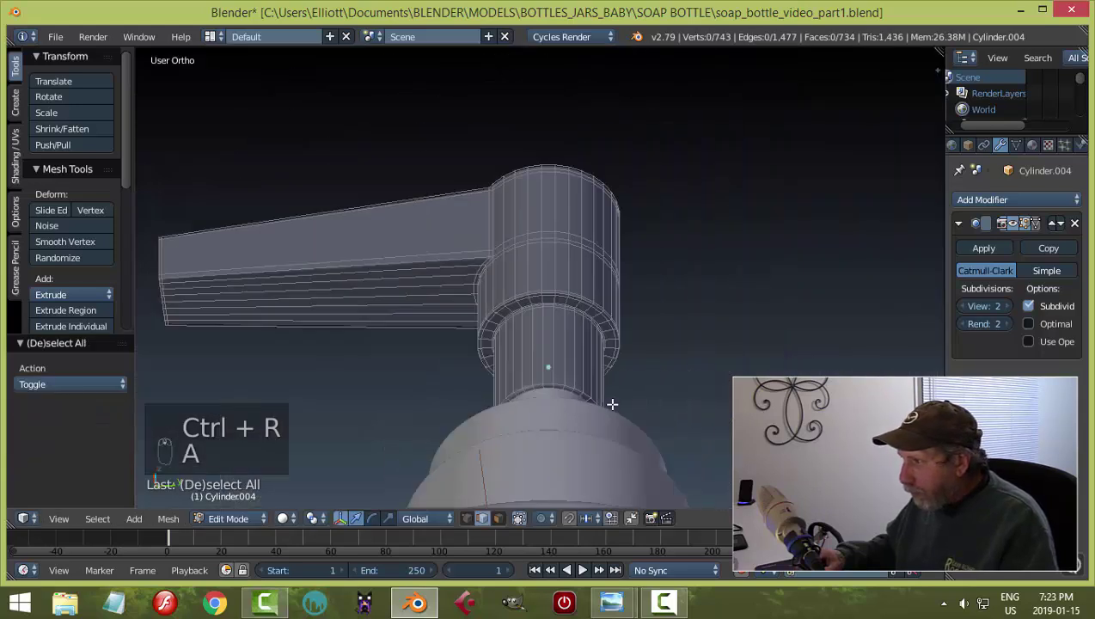
# Cut an edge loop near the stem's lower end and move it down along Z by -0.017.
pyautogui.scroll(3, 594, 429)
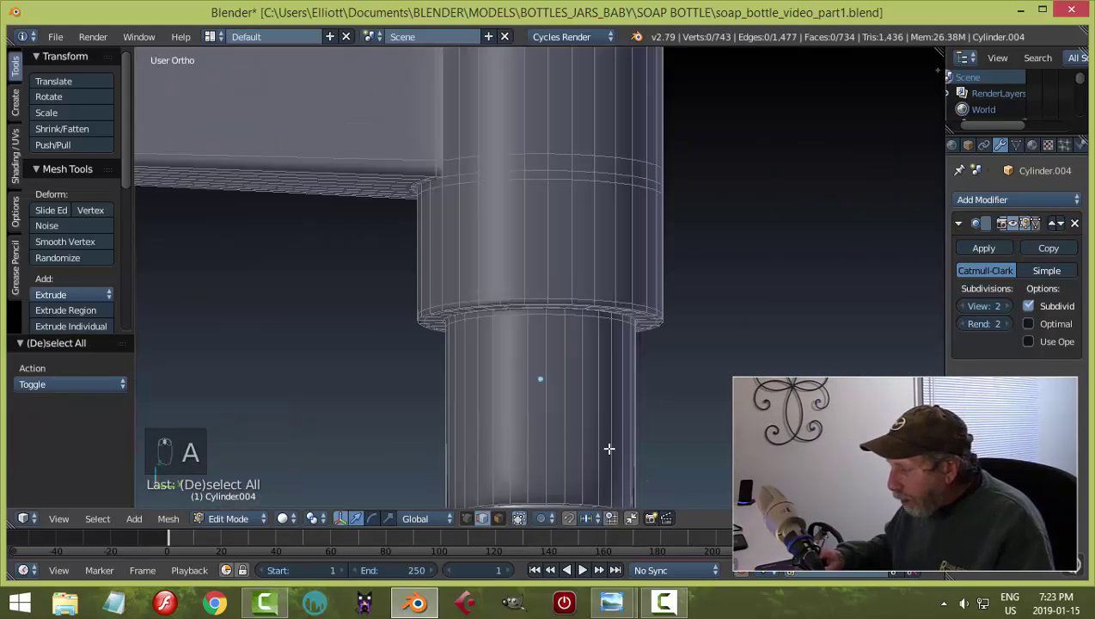
pyautogui.keyDown('shift'); pyautogui.moveTo(609, 448); pyautogui.dragTo(615, 306, button='middle'); pyautogui.keyUp('shift')
pyautogui.hotkey('ctrl', 'r')
pyautogui.click(606, 320)
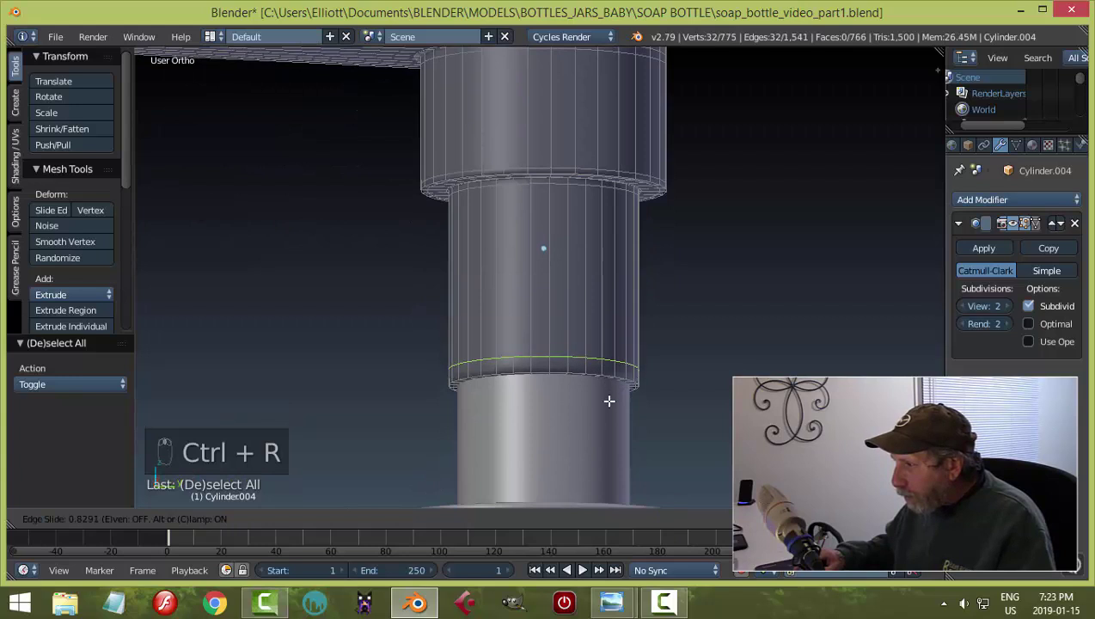
pyautogui.click(609, 410)
pyautogui.scroll(6, 606, 404)
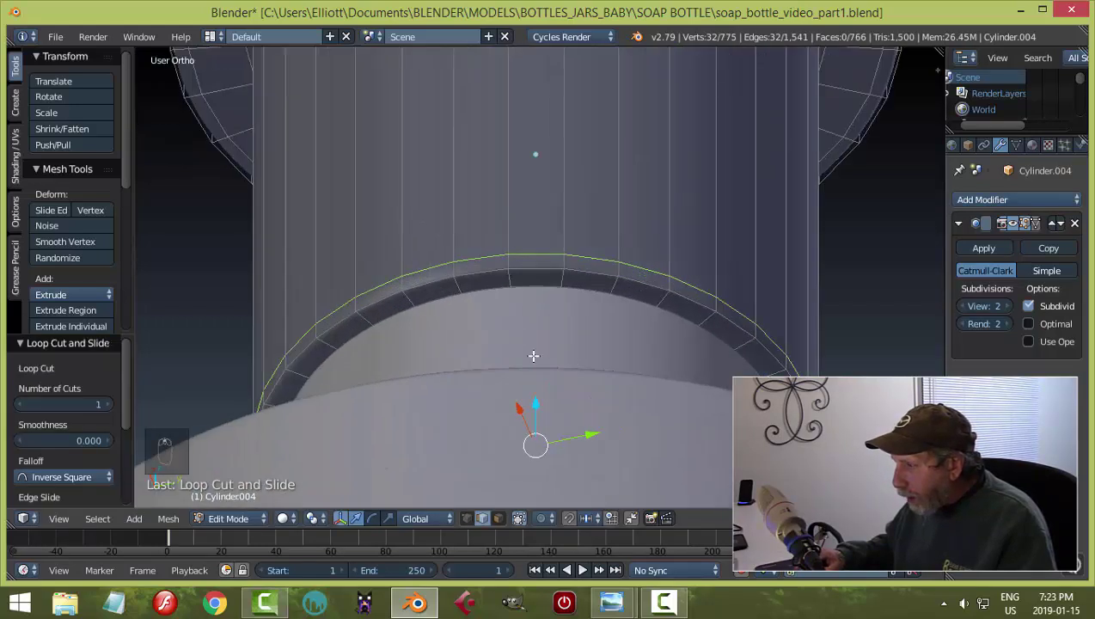
pyautogui.press('g')
pyautogui.press('z')
pyautogui.click(541, 379)
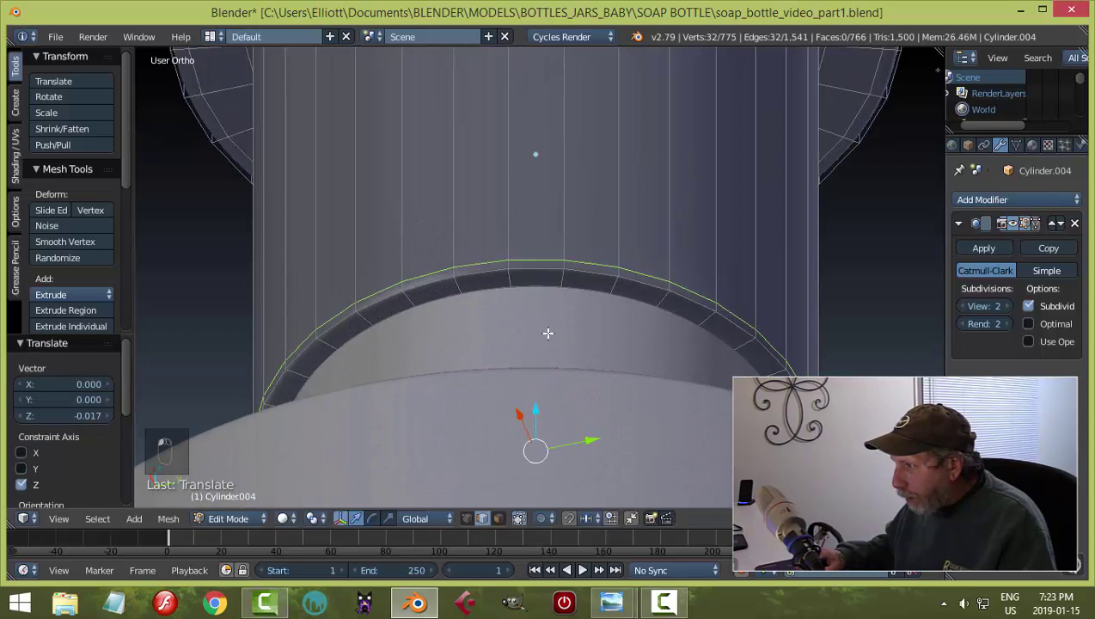
# Cut an edge loop on the ring face at the stem's bottom, return to object mode and inspect the pump head.
pyautogui.scroll(2, 505, 293)
pyautogui.hotkey('ctrl', 'r')
pyautogui.click(486, 286)
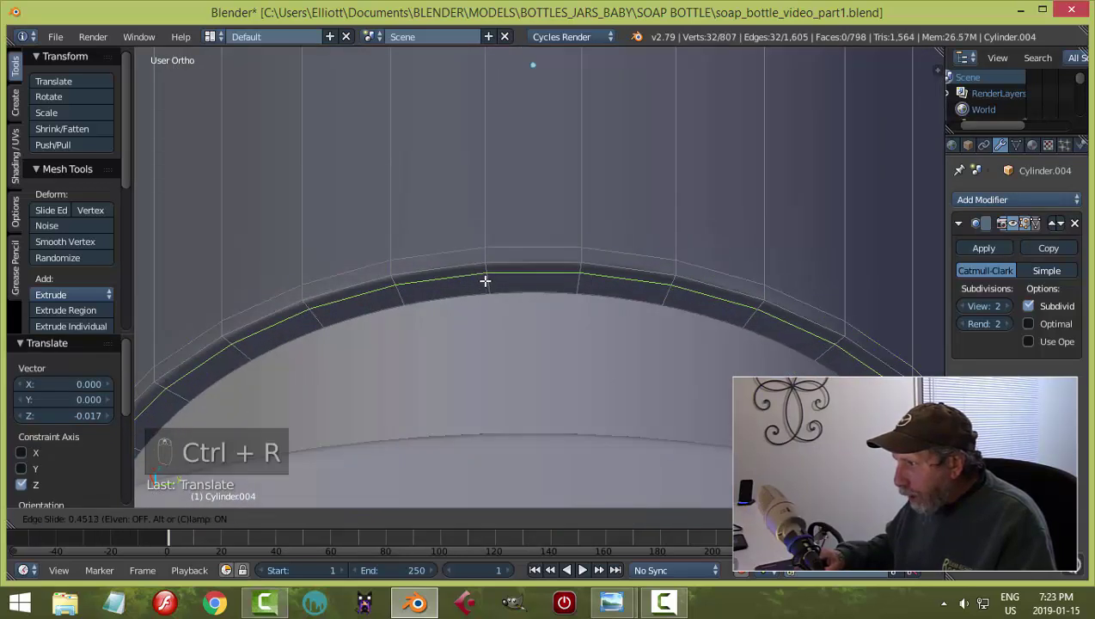
pyautogui.click(500, 282)
pyautogui.press('Tab')
pyautogui.click(390, 278)
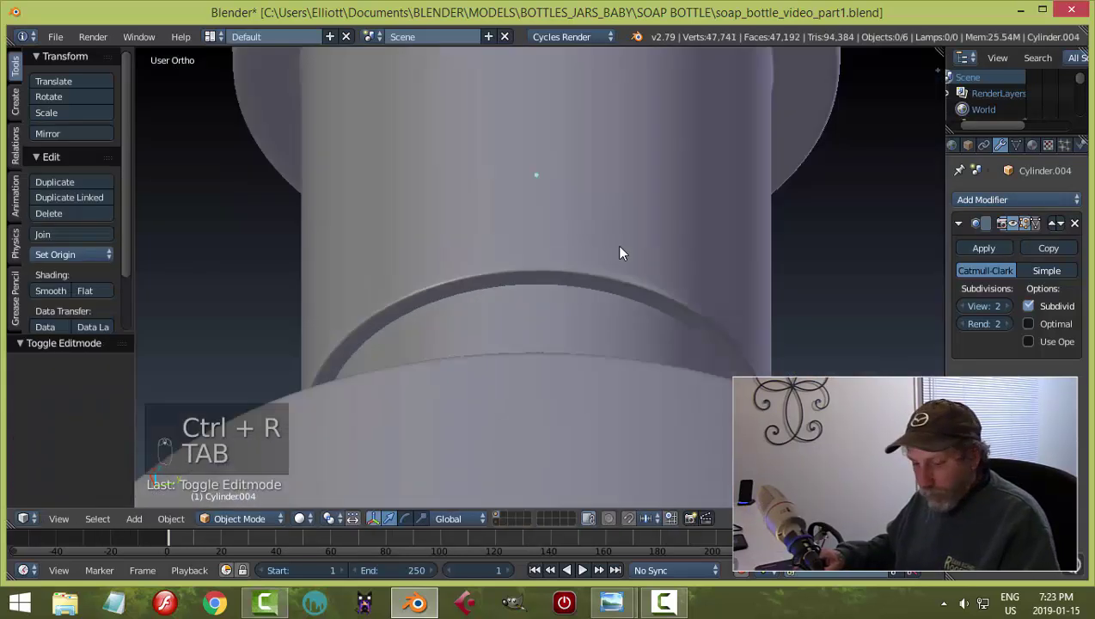
pyautogui.press('a')
pyautogui.press('a')
pyautogui.press('a')
pyautogui.scroll(-3, 597, 157)
pyautogui.moveTo(587, 186); pyautogui.dragTo(386, 215, button='middle')
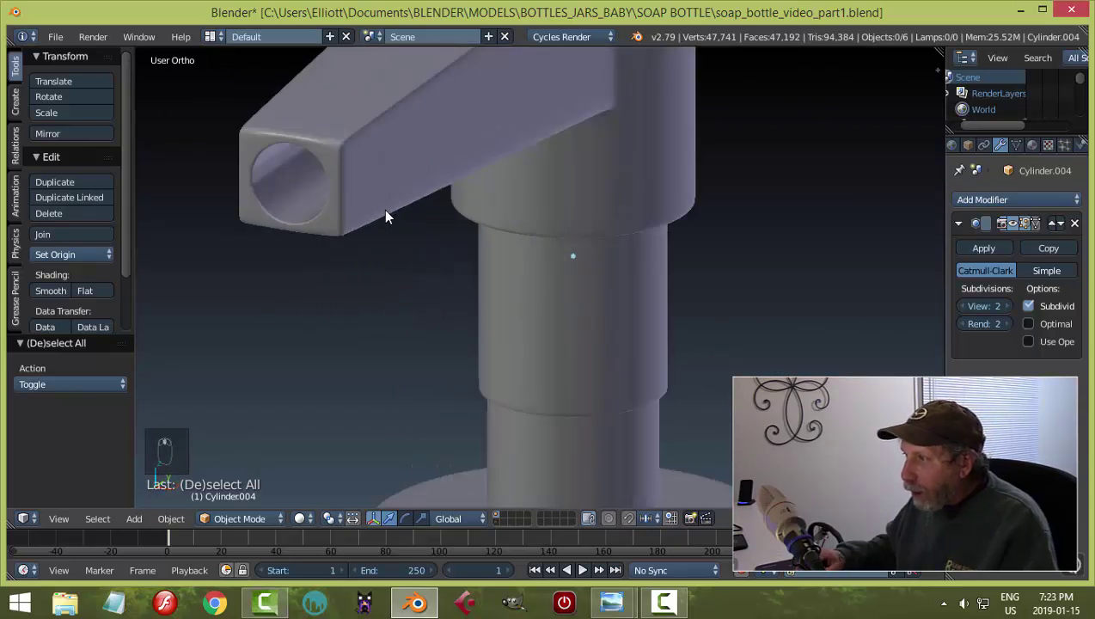
# Select the pump head and enter edit mode with the spout's nozzle end in close view.
pyautogui.scroll(3, 623, 284)
pyautogui.moveTo(623, 284); pyautogui.dragTo(621, 172, button='middle')
pyautogui.rightClick(705, 190)
pyautogui.press('Tab')
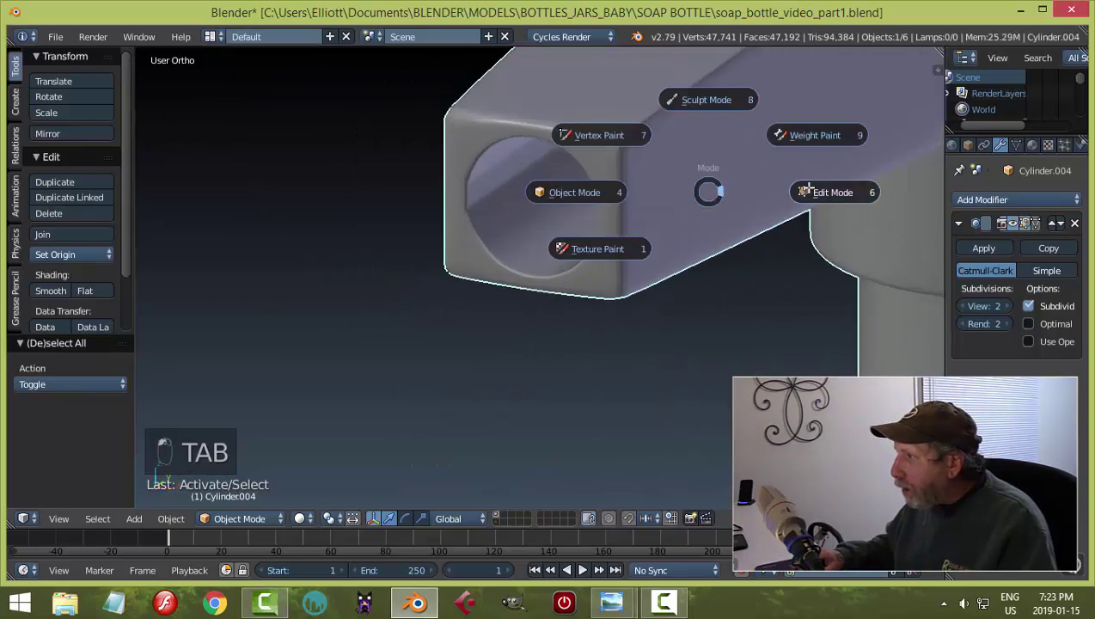
pyautogui.moveTo(688, 190); pyautogui.dragTo(593, 275, button='middle')
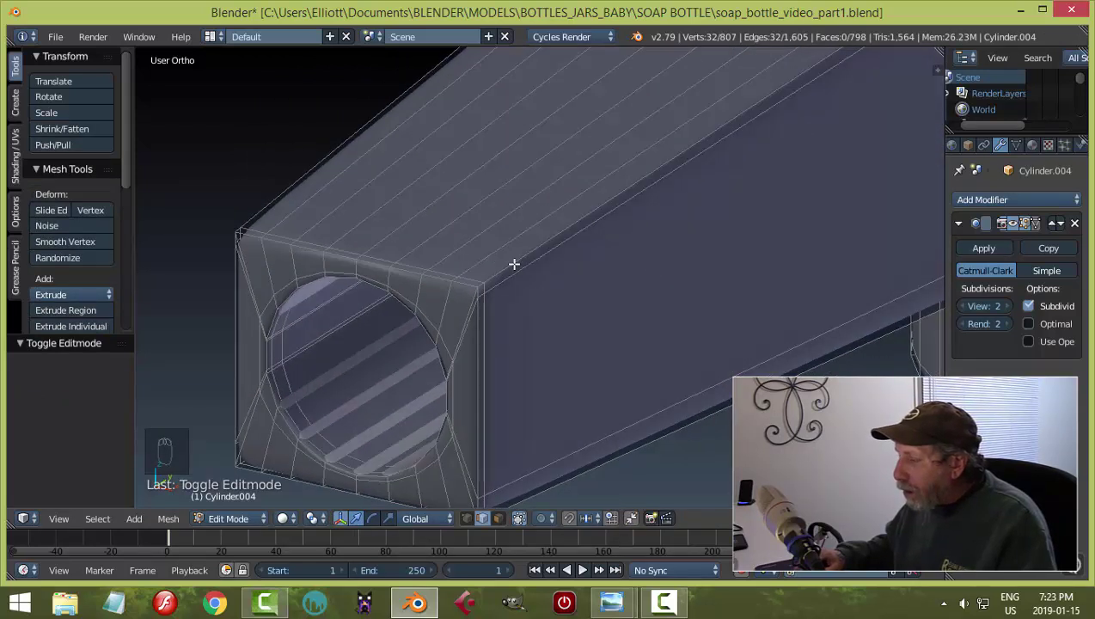
pyautogui.hotkey('ctrl', 'r')
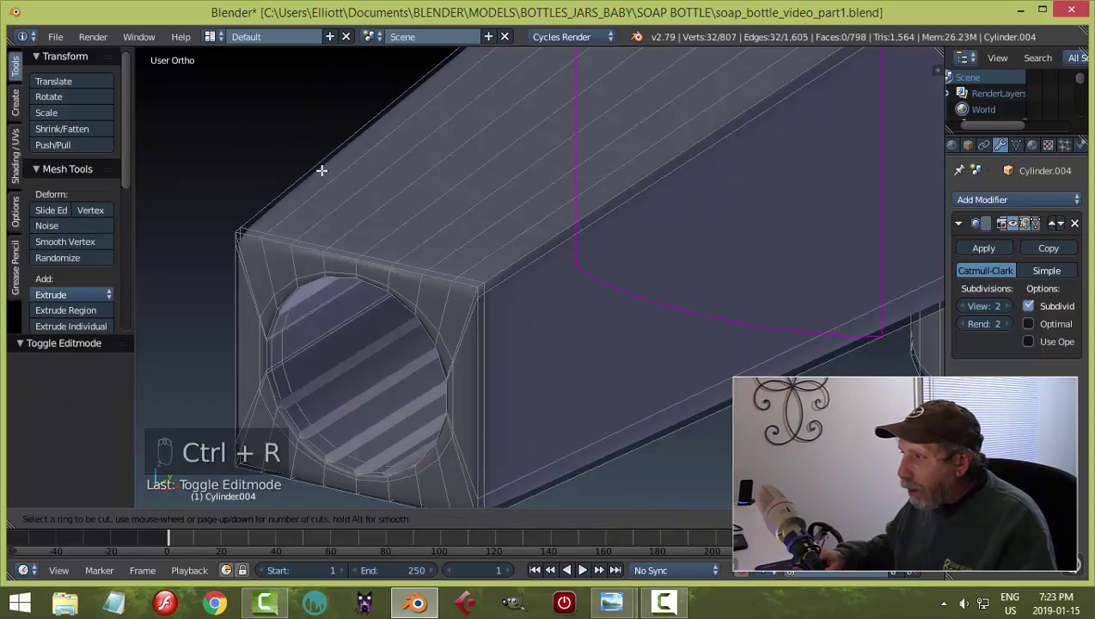
pyautogui.click(321, 170)
pyautogui.rightClick(320, 170)
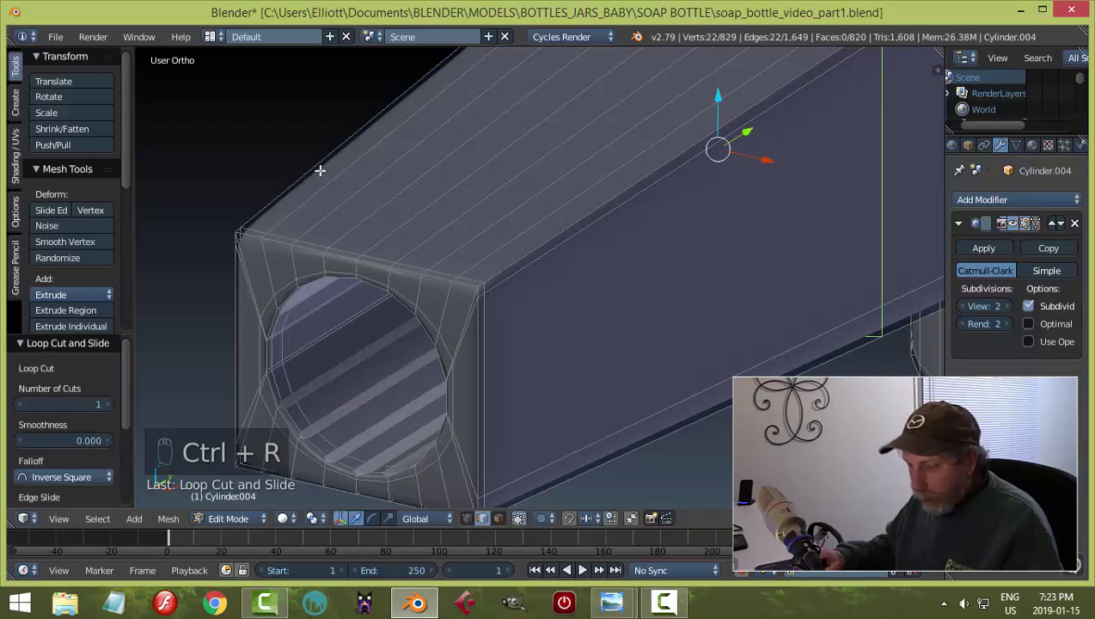
pyautogui.hotkey('ctrl', 'z')
pyautogui.hotkey('ctrl', 'r')
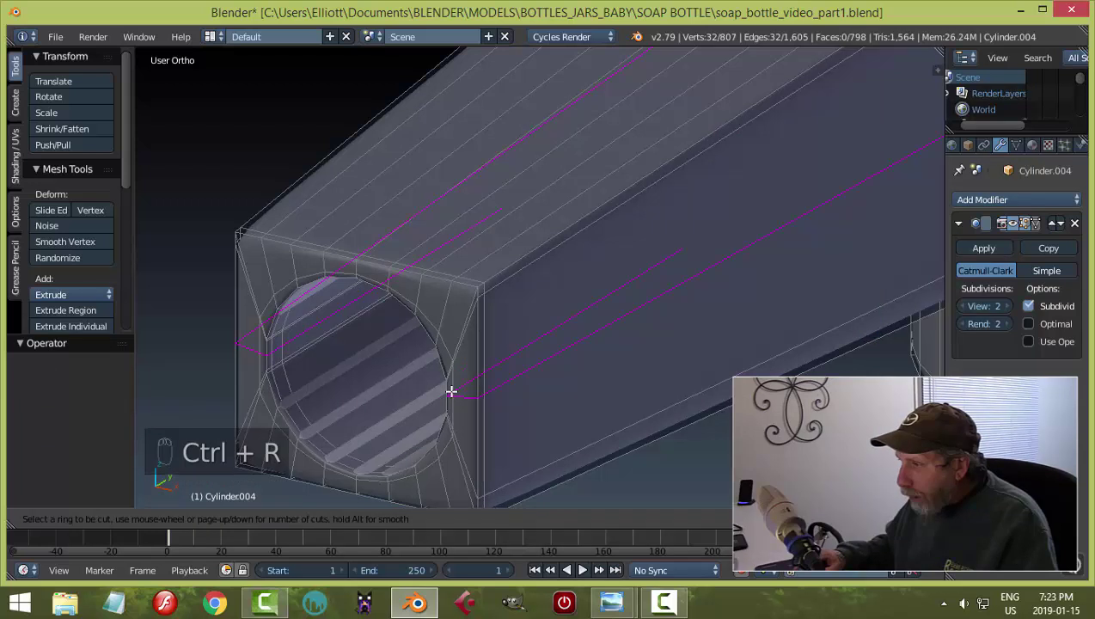
pyautogui.rightClick(451, 391)
# Cut an edge loop on the nozzle's end face, slide it close to the outer border, and inspect the head in object mode.
pyautogui.moveTo(452, 391); pyautogui.dragTo(588, 407, button='middle')
pyautogui.hotkey('ctrl', 'r')
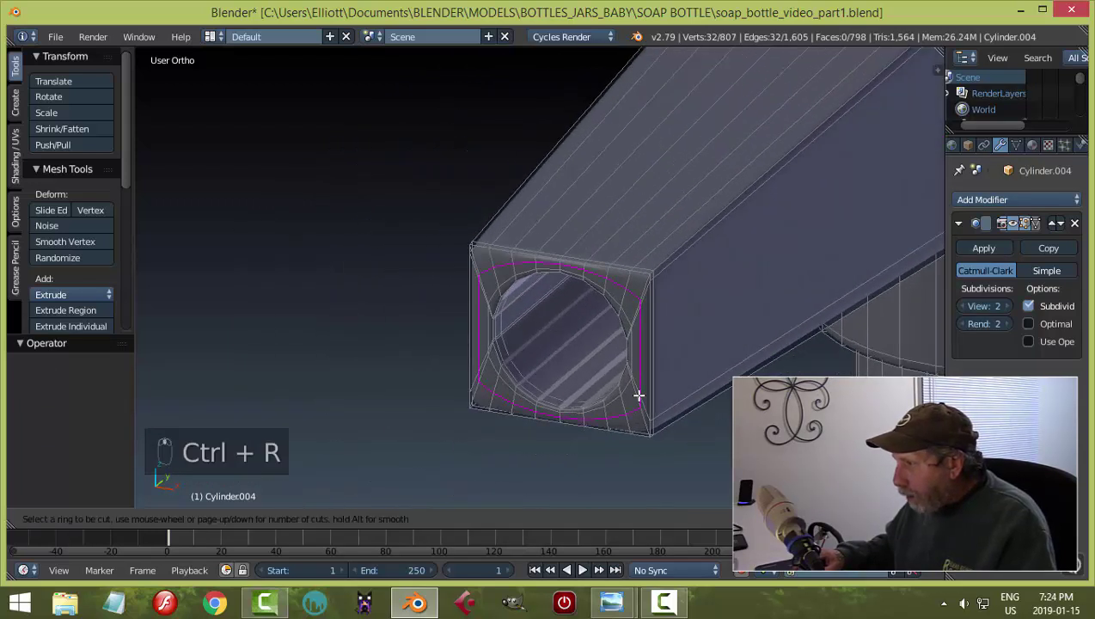
pyautogui.click(638, 393)
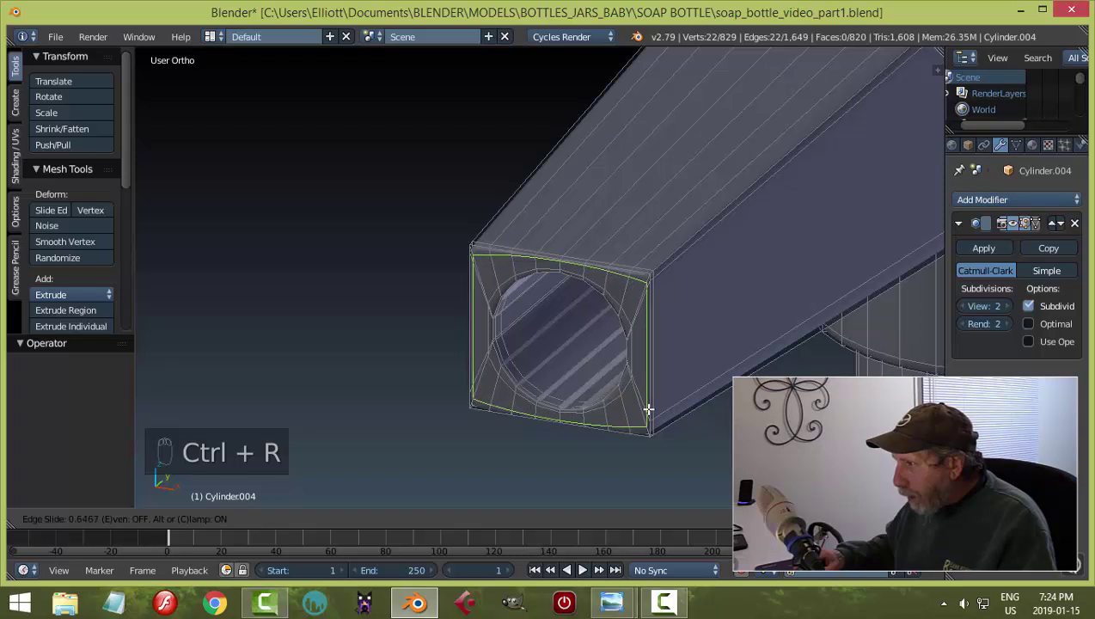
pyautogui.click(649, 411)
pyautogui.press('Tab')
pyautogui.click(540, 379)
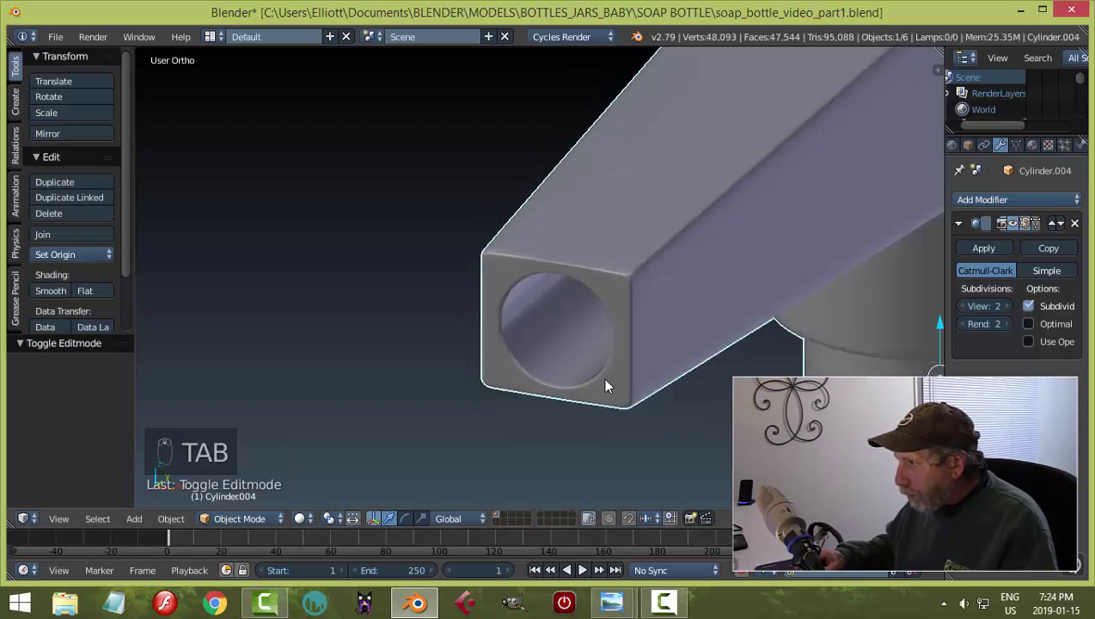
pyautogui.scroll(-3, 606, 378)
pyautogui.moveTo(629, 379); pyautogui.dragTo(557, 367, button='middle')
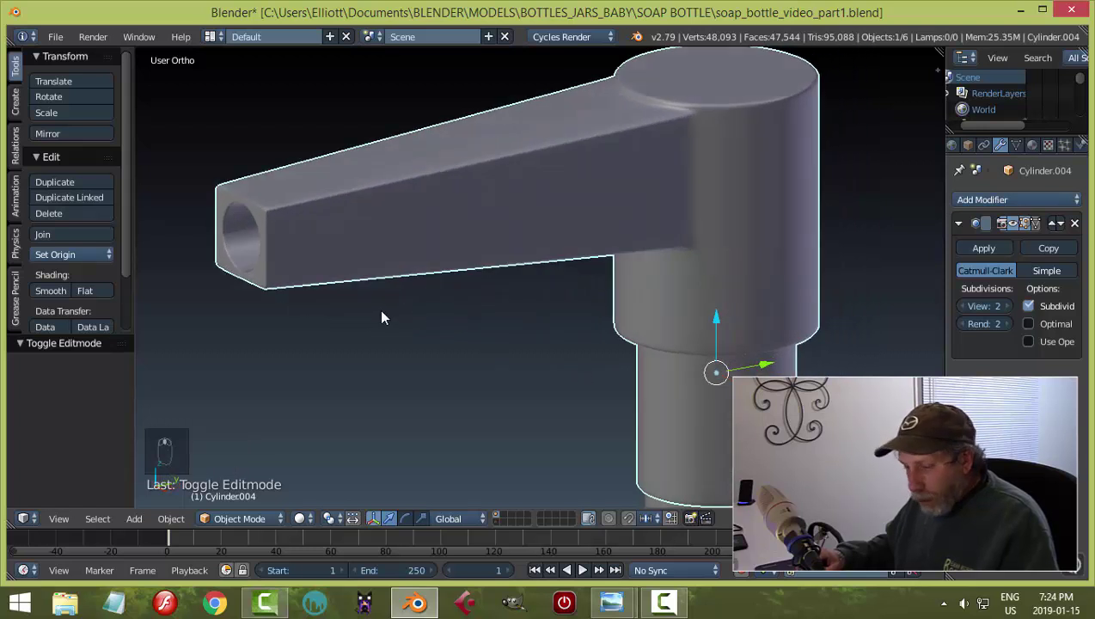
pyautogui.press('a')
pyautogui.scroll(-6, 467, 322)
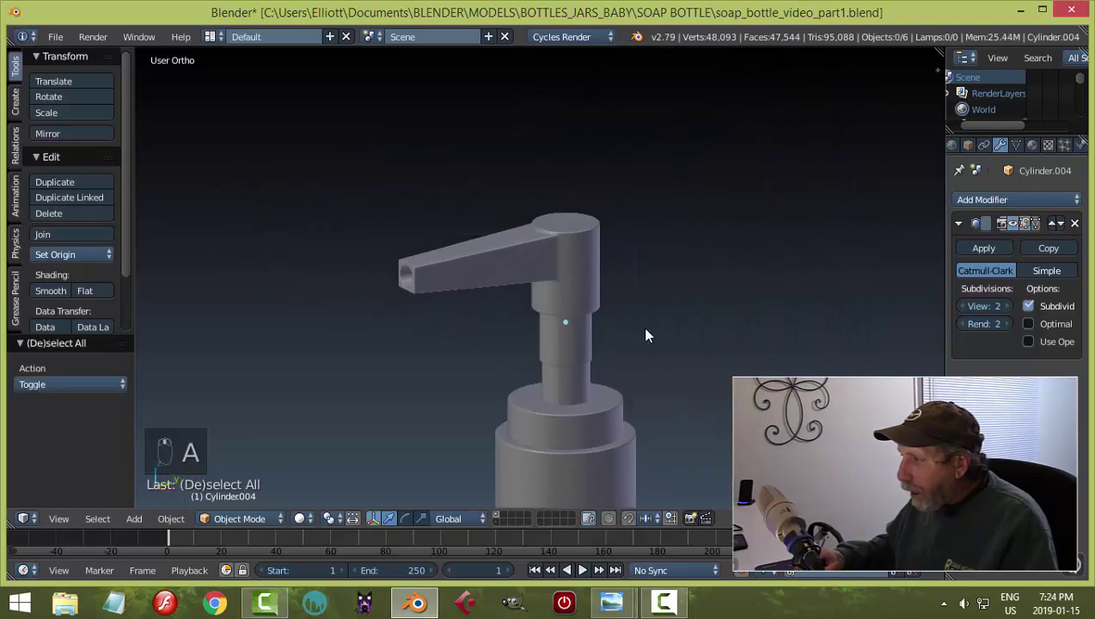
pyautogui.moveTo(490, 337); pyautogui.dragTo(529, 317, button='middle')
# In right orthographic view, enter edit mode on the pump head and cut an edge loop level with the lower edge of reference part 4D.
pyautogui.rightClick(583, 316)
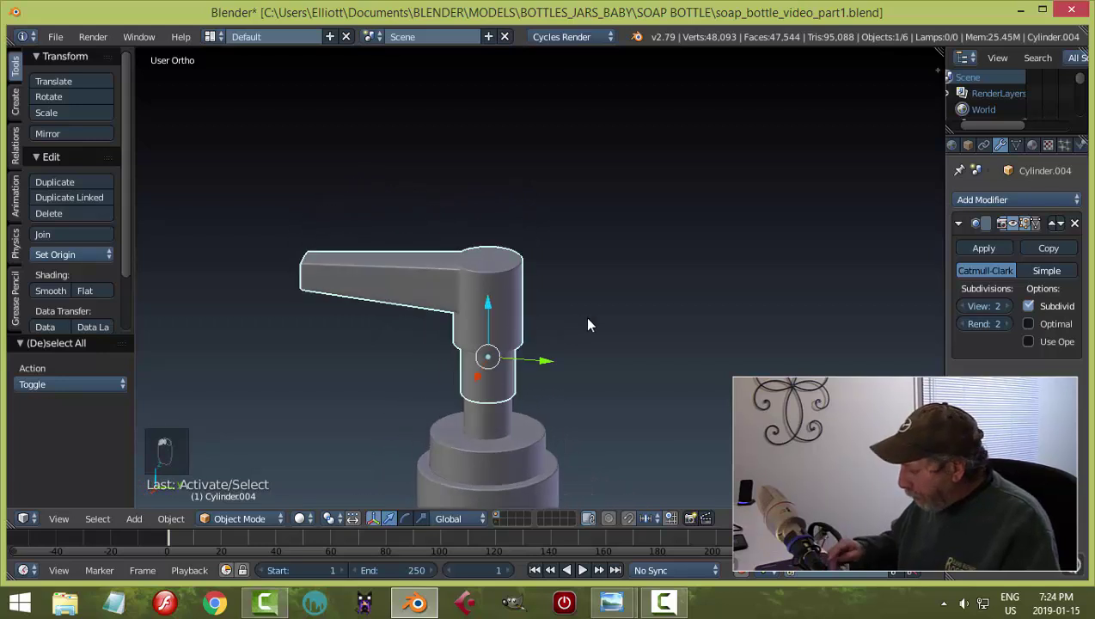
pyautogui.press('KP_3')
pyautogui.scroll(4, 593, 275)
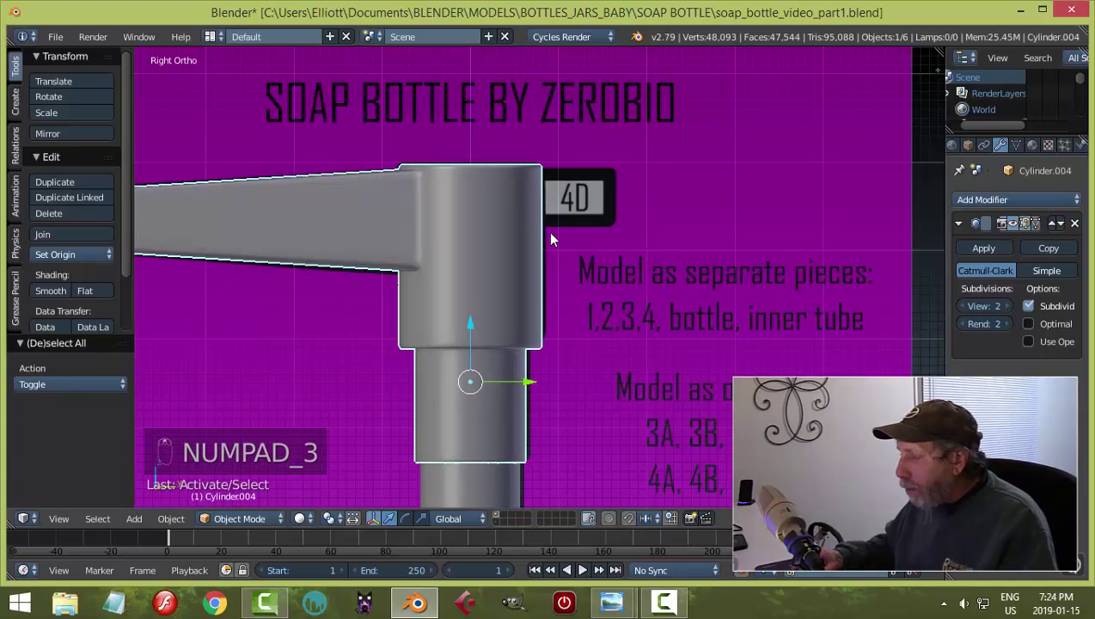
pyautogui.press('Tab')
pyautogui.click(667, 250)
pyautogui.scroll(3, 637, 343)
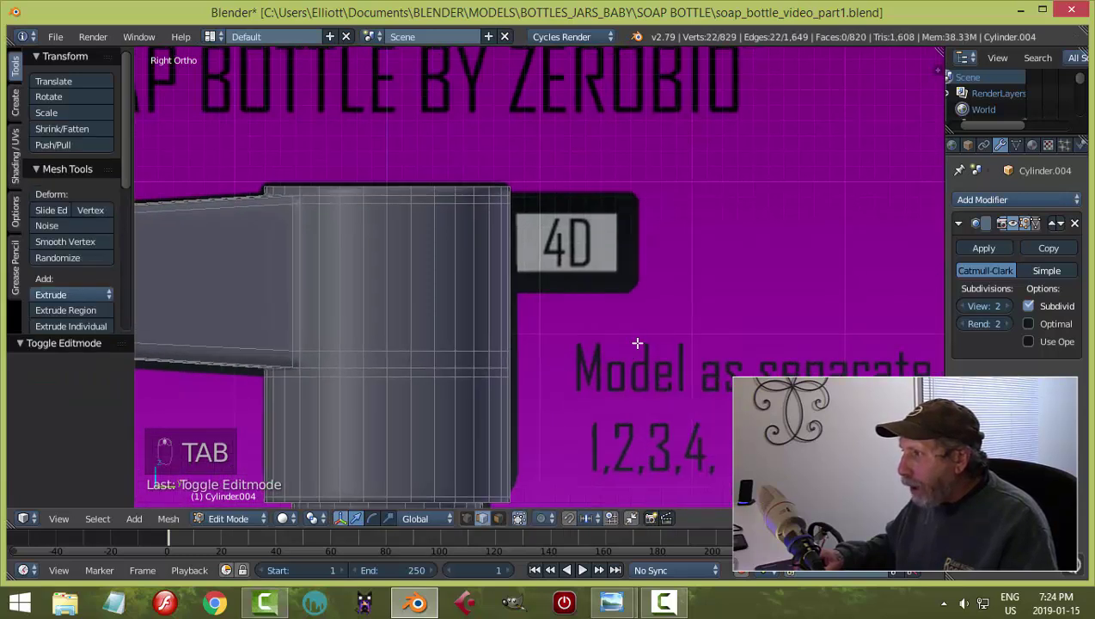
pyautogui.scroll(2, 585, 290)
pyautogui.scroll(2, 558, 256)
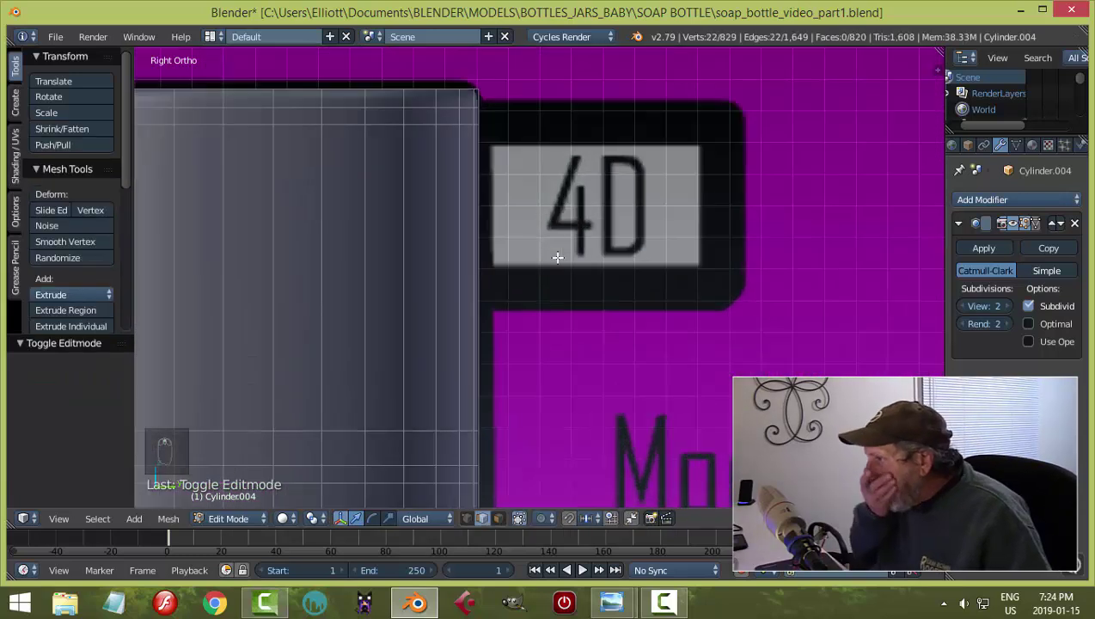
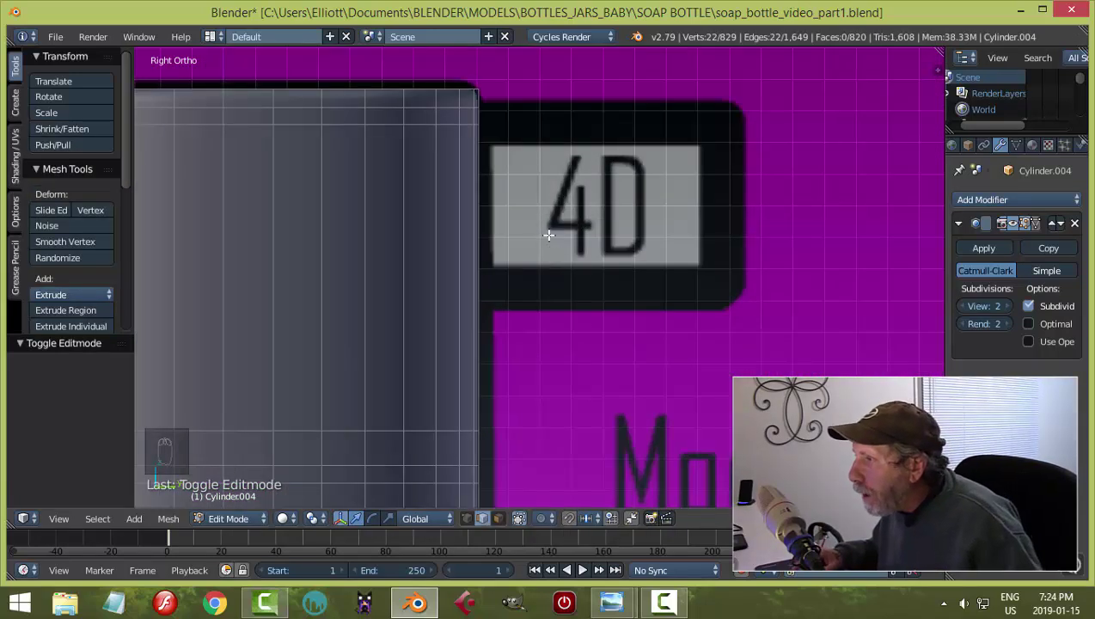
pyautogui.hotkey('ctrl', 'r')
pyautogui.click(478, 337)
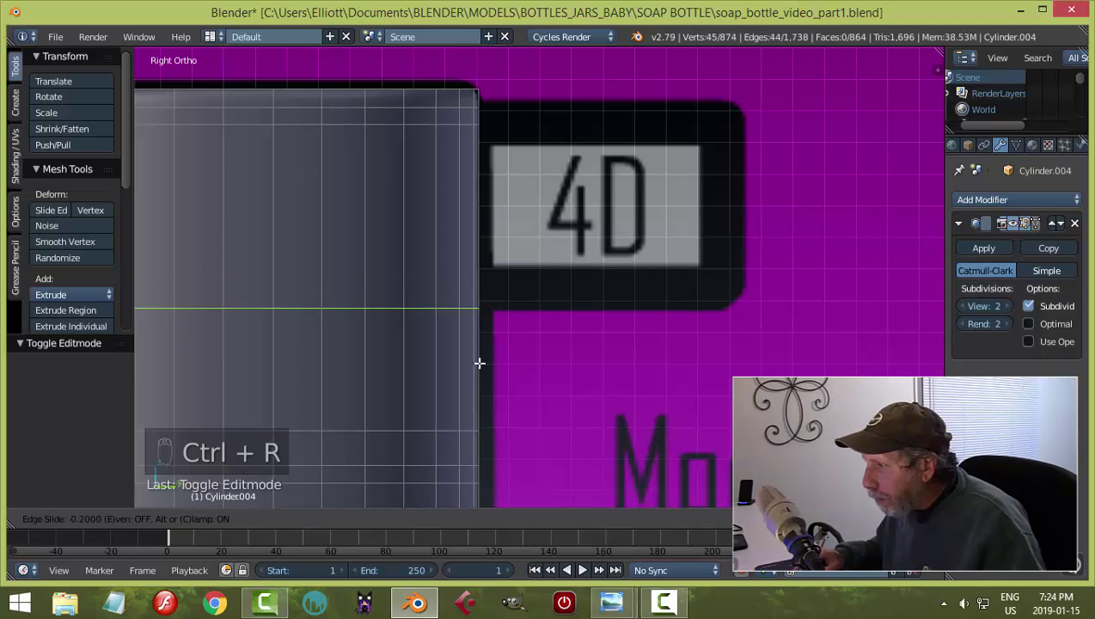
pyautogui.click(480, 362)
pyautogui.press('a')
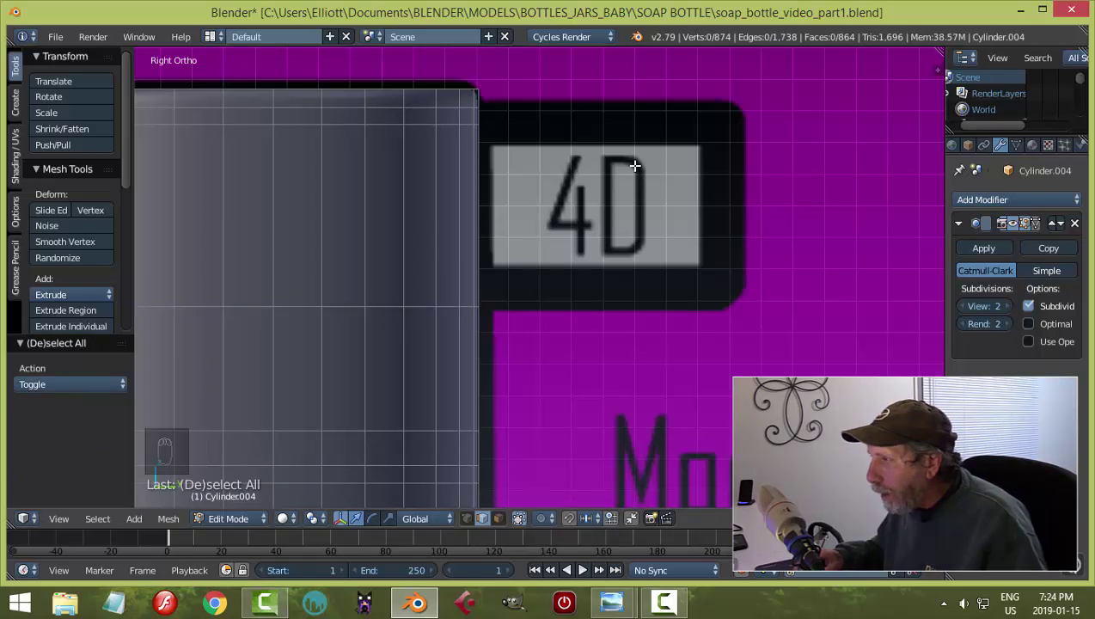
# Show the pump head's rear in back orthographic view and switch to face selection.
pyautogui.scroll(-2, 635, 165)
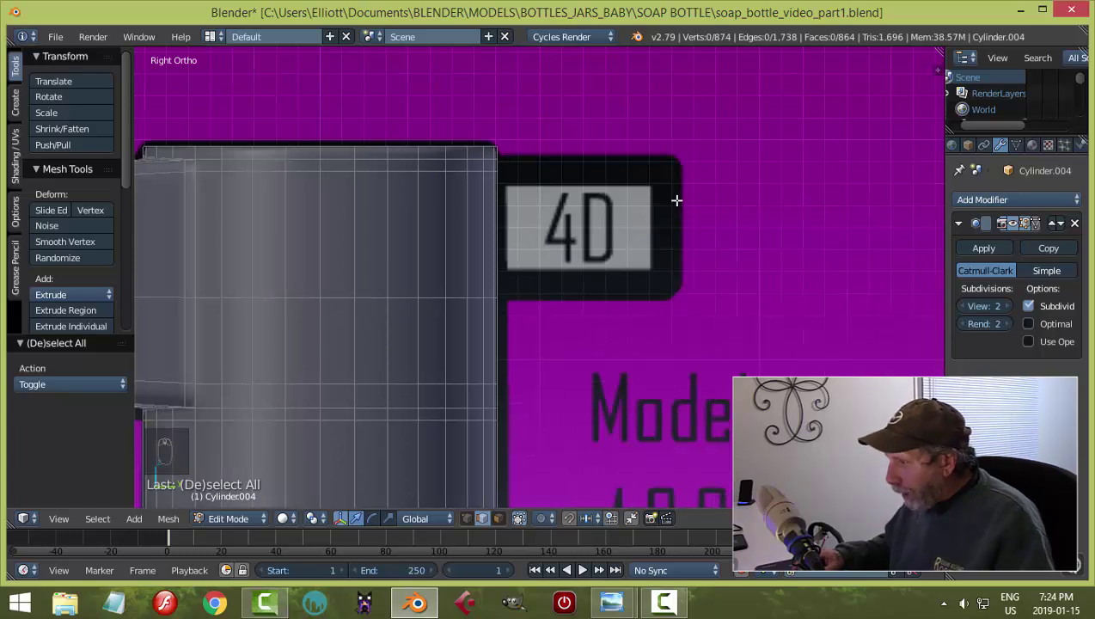
pyautogui.press('KP_1')
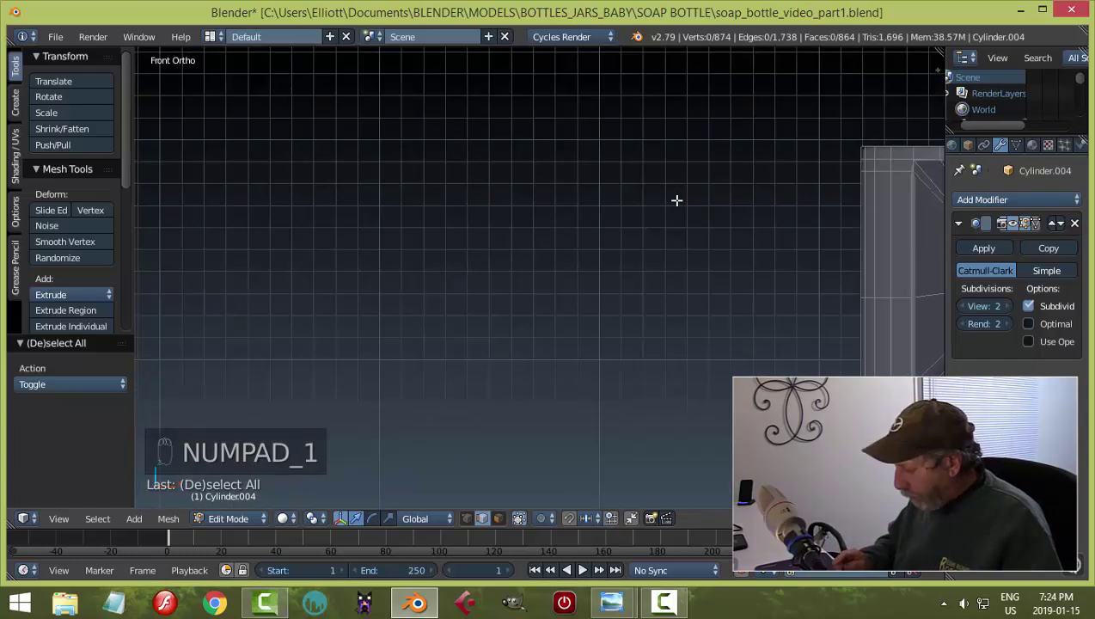
pyautogui.press('ctrl+KP_1')
pyautogui.keyDown('shift'); pyautogui.moveTo(396, 188); pyautogui.dragTo(649, 244, button='middle'); pyautogui.keyUp('shift')
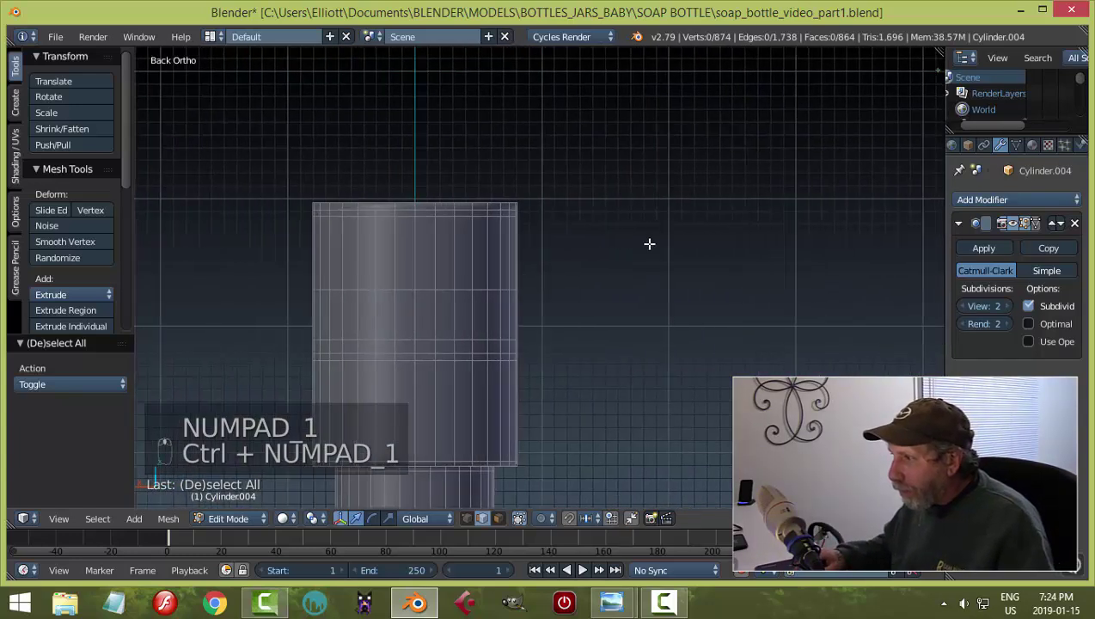
pyautogui.scroll(1, 614, 281)
pyautogui.keyDown('shift'); pyautogui.moveTo(614, 281); pyautogui.dragTo(553, 273, button='middle'); pyautogui.keyUp('shift')
pyautogui.scroll(1, 570, 235)
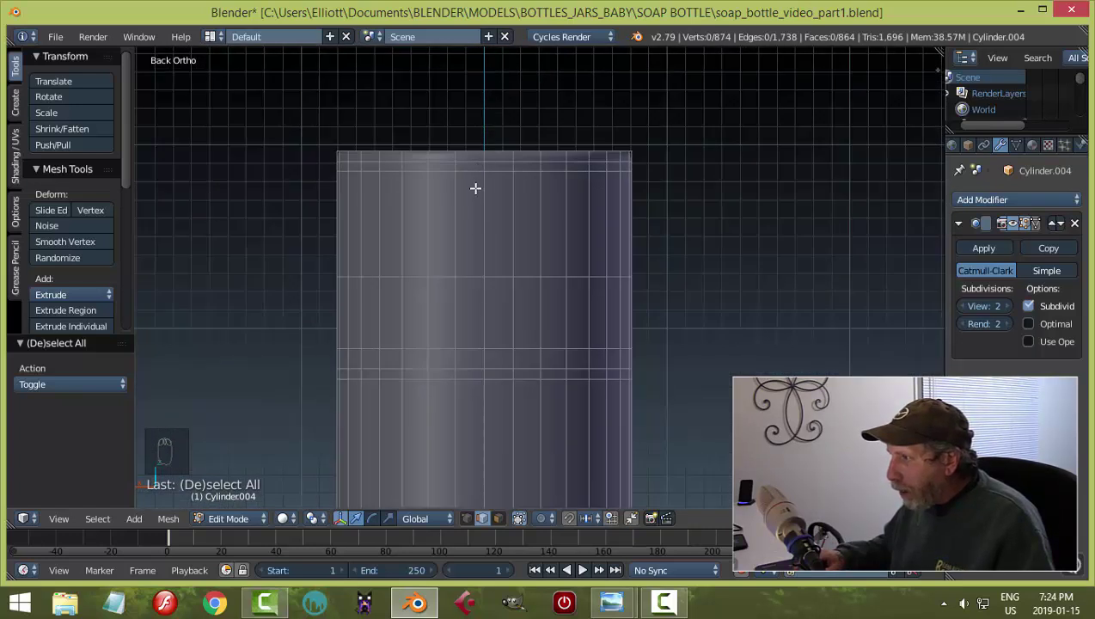
pyautogui.hotkey('ctrl', 'Tab')
pyautogui.click(464, 219)
pyautogui.scroll(2, 486, 225)
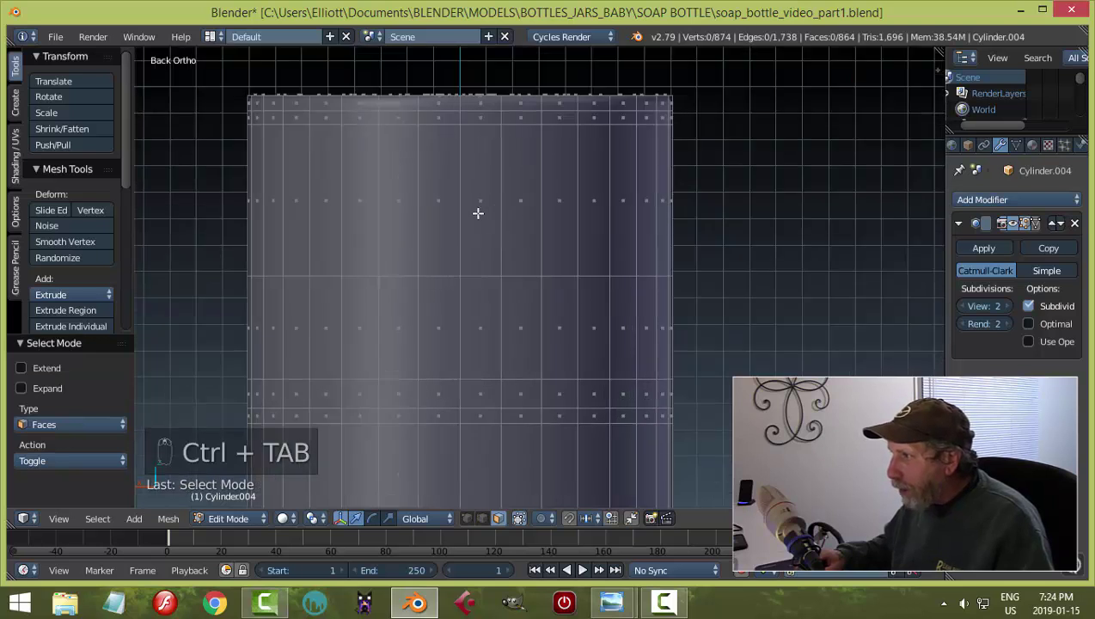
# Circle-select the four central faces in the tall band near the top of the pump head's back.
pyautogui.press('c')
pyautogui.click(446, 193)
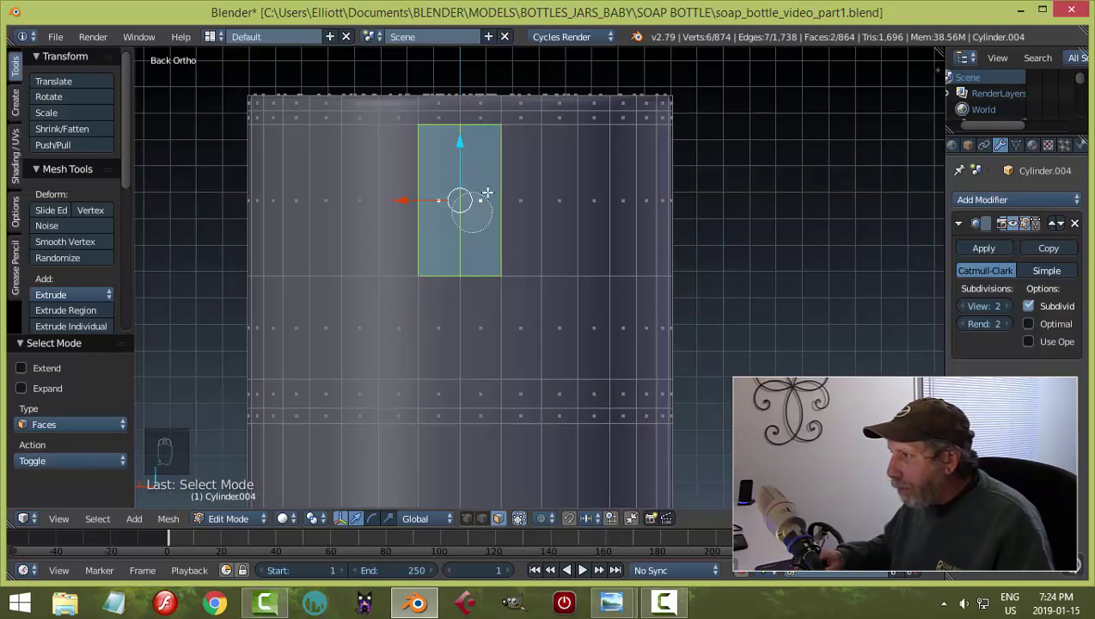
pyautogui.middleClick(431, 175)
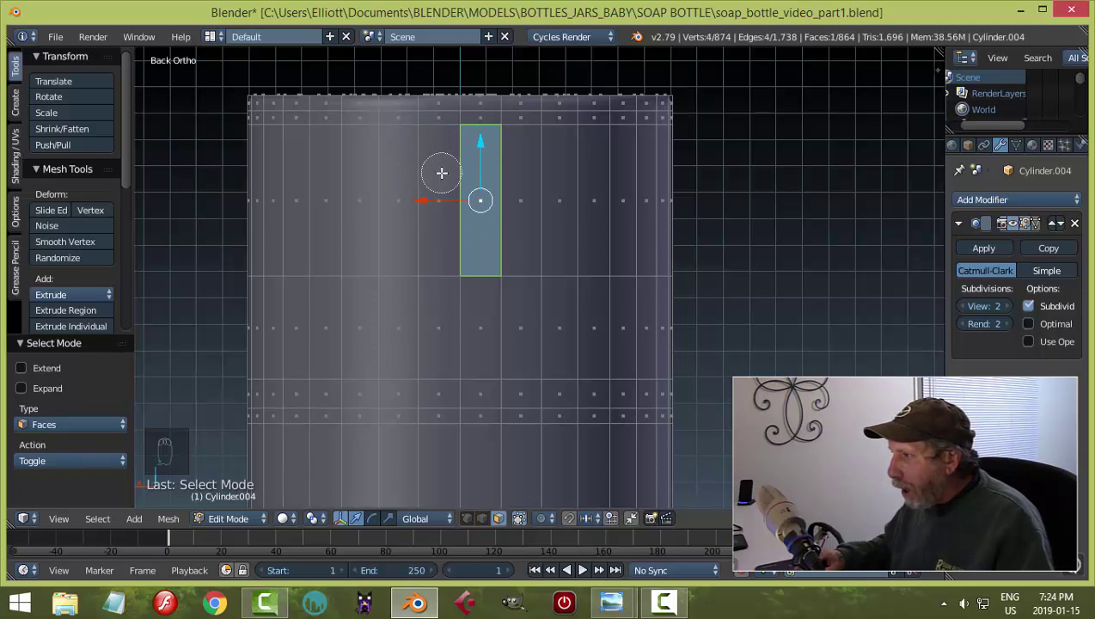
pyautogui.moveTo(442, 173); pyautogui.dragTo(411, 165)
pyautogui.moveTo(495, 173); pyautogui.dragTo(502, 171)
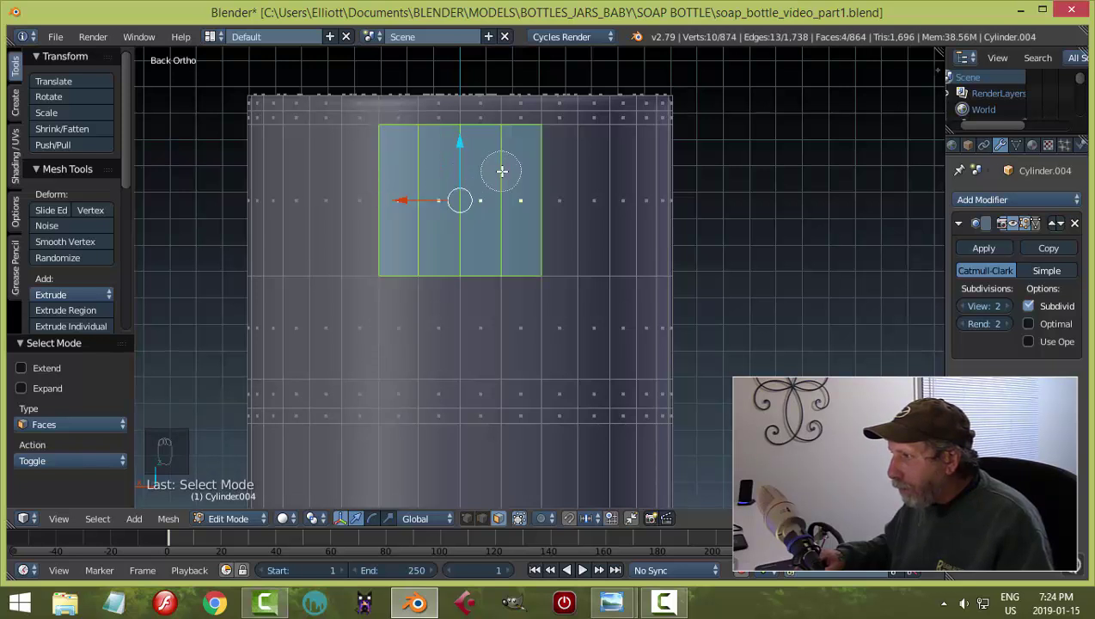
pyautogui.rightClick(546, 183)
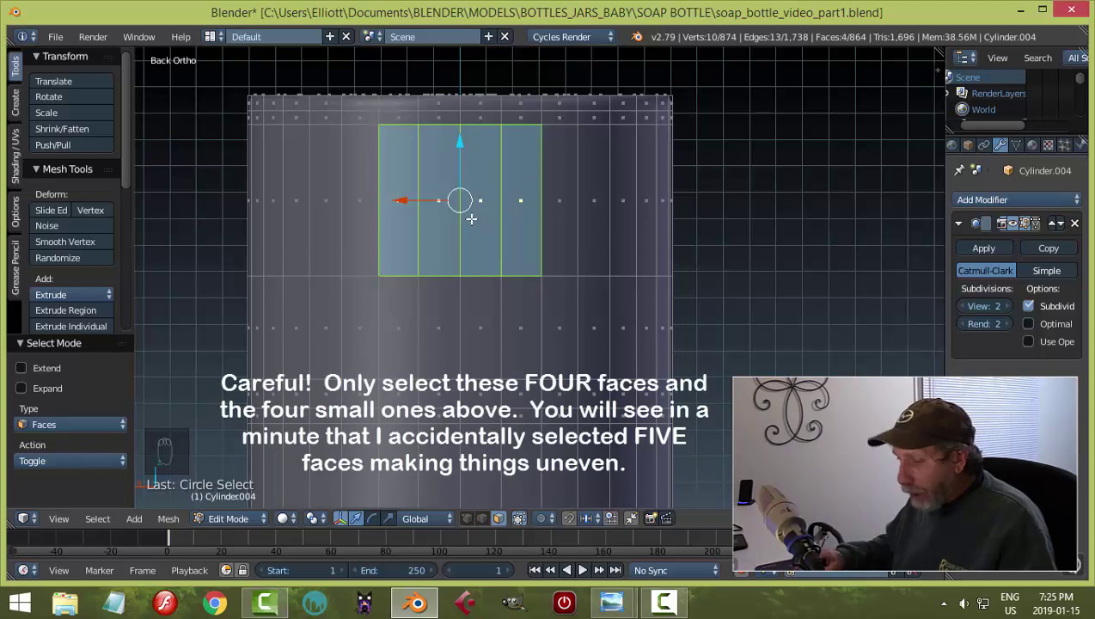
# Add the four small faces directly above the selected tall faces to the selection.
pyautogui.keyDown('shift'); pyautogui.rightClick(391, 120); pyautogui.keyUp('shift')
pyautogui.keyDown('shift'); pyautogui.rightClick(439, 118); pyautogui.keyUp('shift')
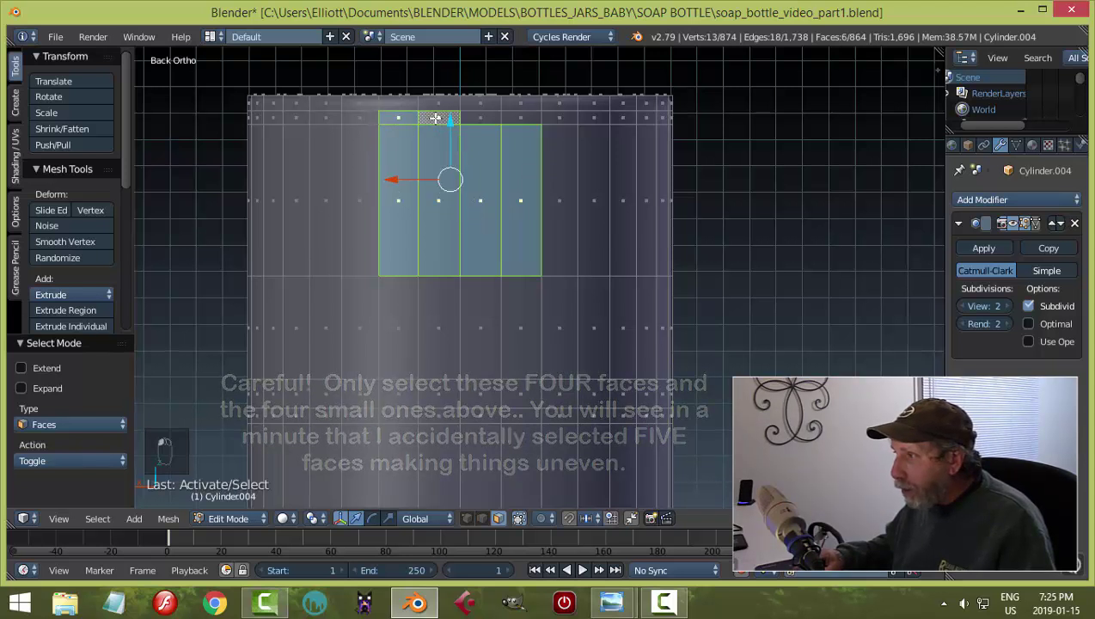
pyautogui.keyDown('shift'); pyautogui.rightClick(476, 120); pyautogui.keyUp('shift')
pyautogui.keyDown('shift'); pyautogui.rightClick(525, 122); pyautogui.keyUp('shift')
pyautogui.moveTo(477, 233); pyautogui.dragTo(449, 248, button='middle')
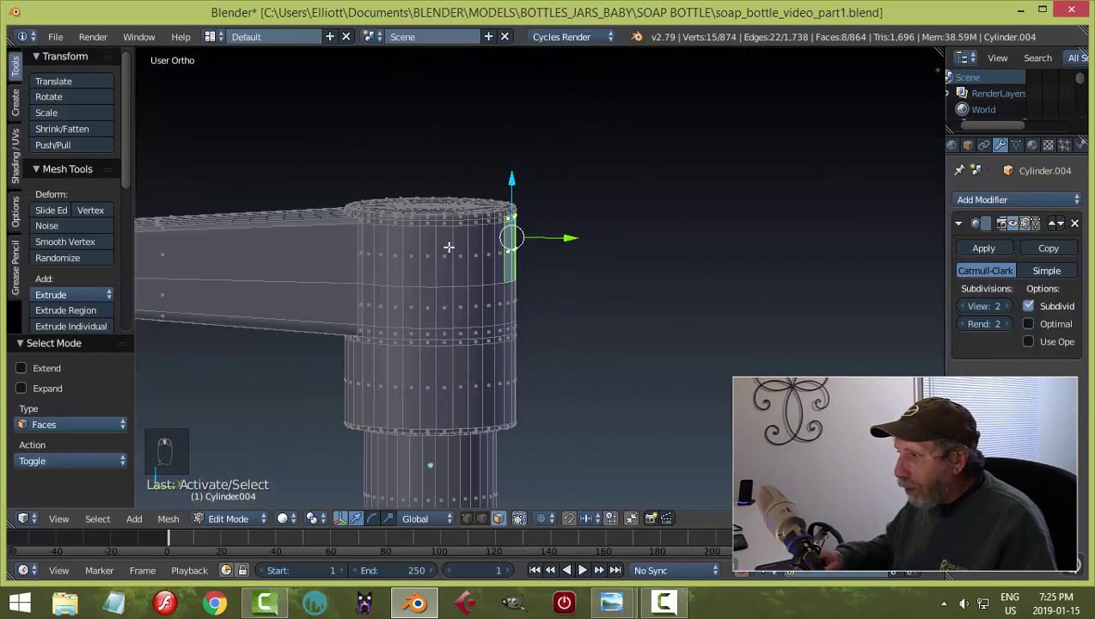
pyautogui.moveTo(583, 267); pyautogui.dragTo(549, 280, button='middle')
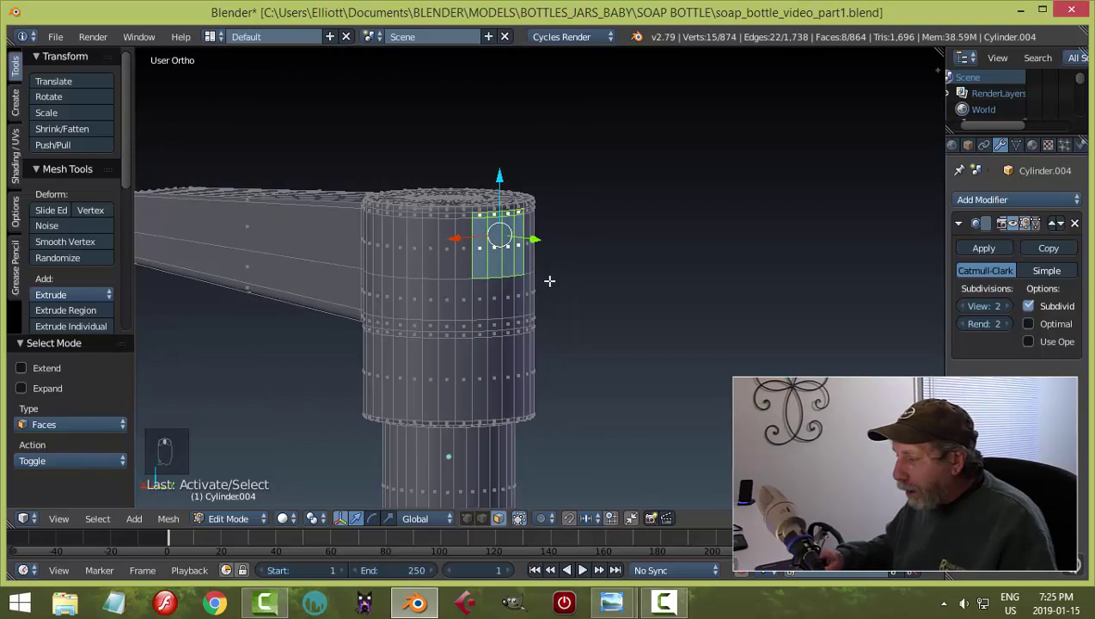
# Add five adjacent faces of the band below to the selection.
pyautogui.keyDown('shift'); pyautogui.rightClick(475, 292); pyautogui.keyUp('shift')
pyautogui.keyDown('shift'); pyautogui.rightClick(494, 289); pyautogui.keyUp('shift')
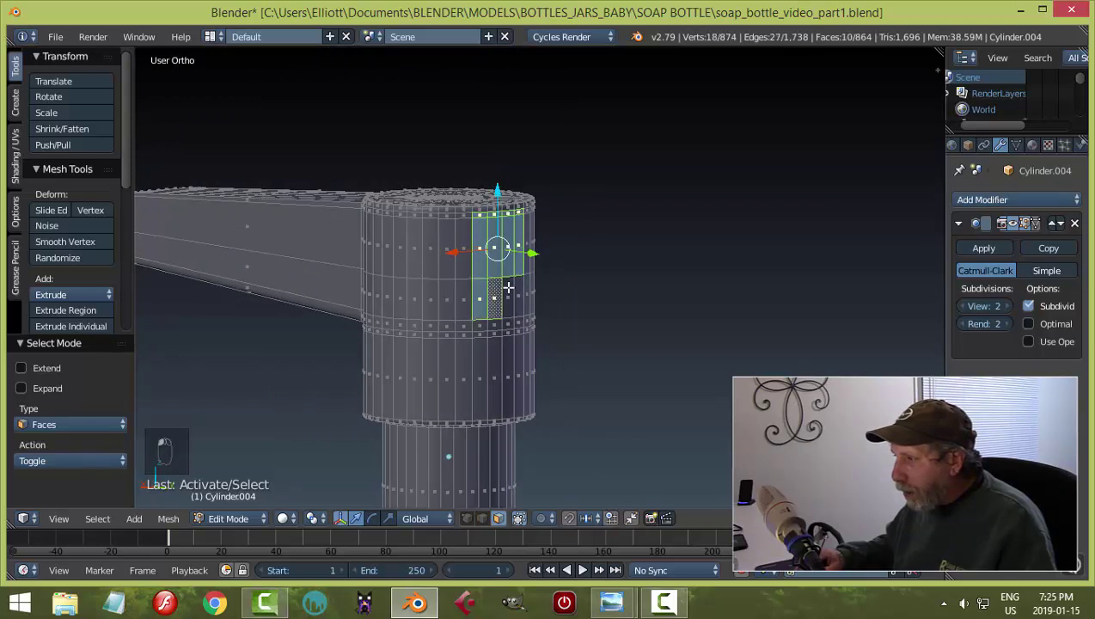
pyautogui.keyDown('shift'); pyautogui.rightClick(508, 289); pyautogui.keyUp('shift')
pyautogui.keyDown('shift'); pyautogui.rightClick(516, 289); pyautogui.keyUp('shift')
pyautogui.keyDown('shift'); pyautogui.rightClick(526, 290); pyautogui.keyUp('shift')
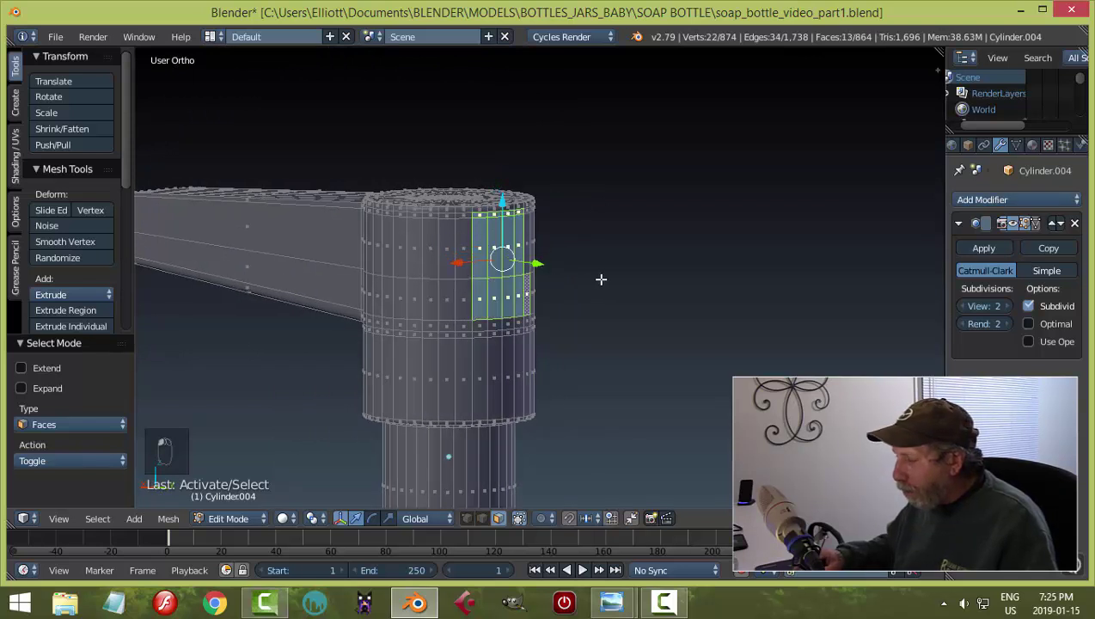
# Extend the selection by a fifth column, adding the neighbouring tall face and the small face above it.
pyautogui.moveTo(623, 309); pyautogui.dragTo(543, 270, button='middle')
pyautogui.keyDown('shift'); pyautogui.rightClick(534, 238); pyautogui.keyUp('shift')
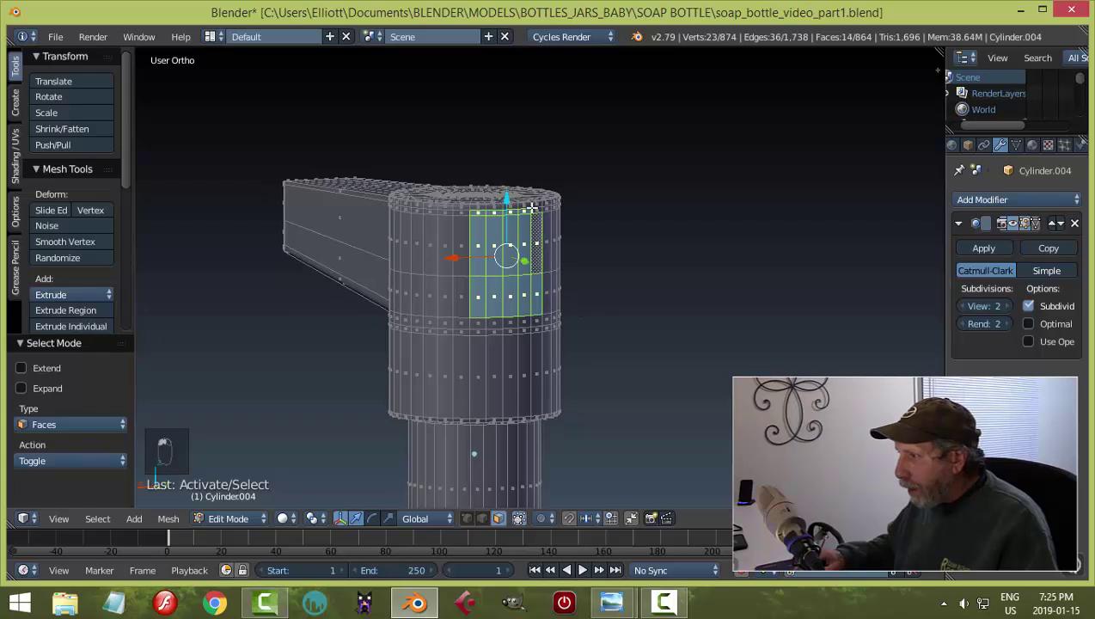
pyautogui.keyDown('shift'); pyautogui.rightClick(534, 262); pyautogui.keyUp('shift')
pyautogui.press('KP_3')
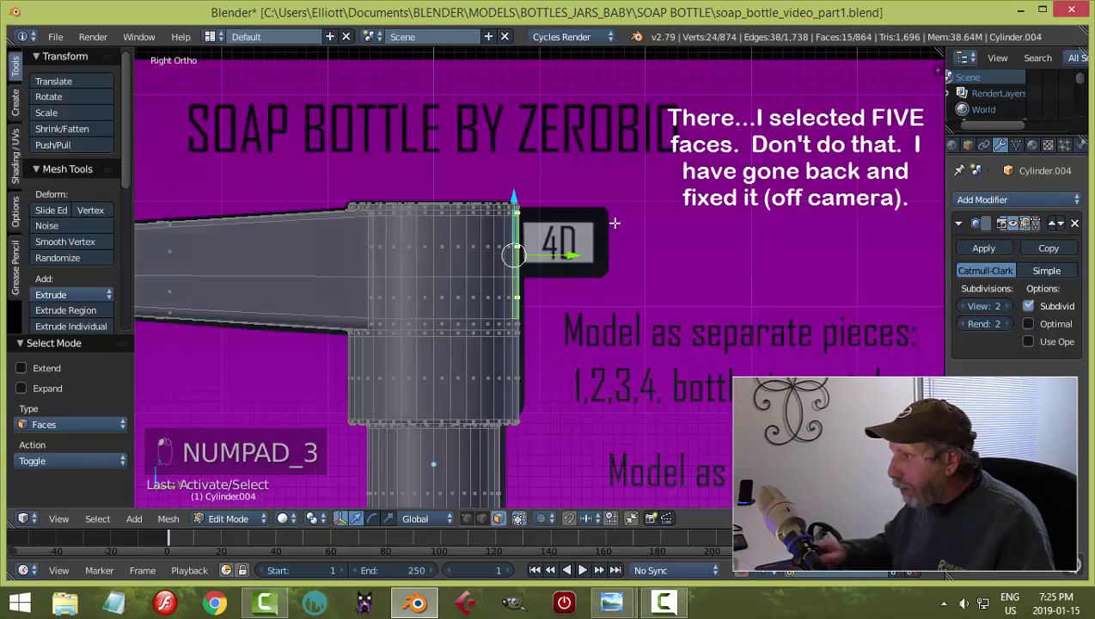
pyautogui.scroll(3, 582, 354)
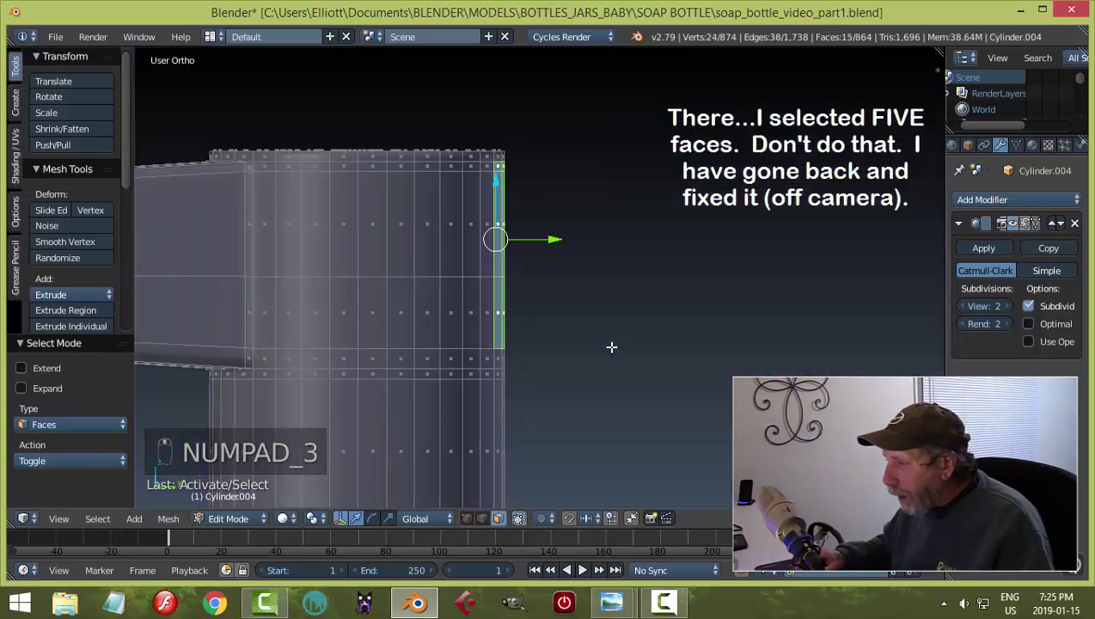
# Deselect the five faces of the lower band, keeping only the two upper rows selected.
pyautogui.moveTo(611, 347)
pyautogui.mouseDown(button='middle')
pyautogui.moveTo(477, 348)
pyautogui.moveTo(454, 316)
pyautogui.moveTo(537, 313)
pyautogui.mouseUp(button='middle')
pyautogui.press('c')
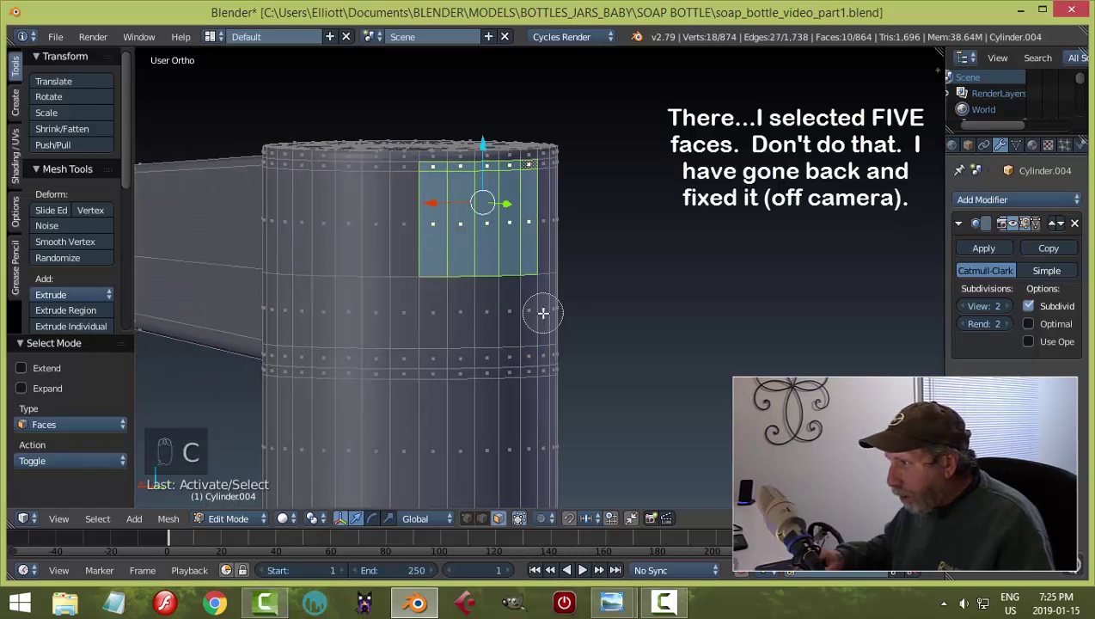
pyautogui.press('Escape')
# In right orthographic view, extrude the selected faces 0.853 along Y to the outer end of reference part 4D.
pyautogui.press('KP_3')
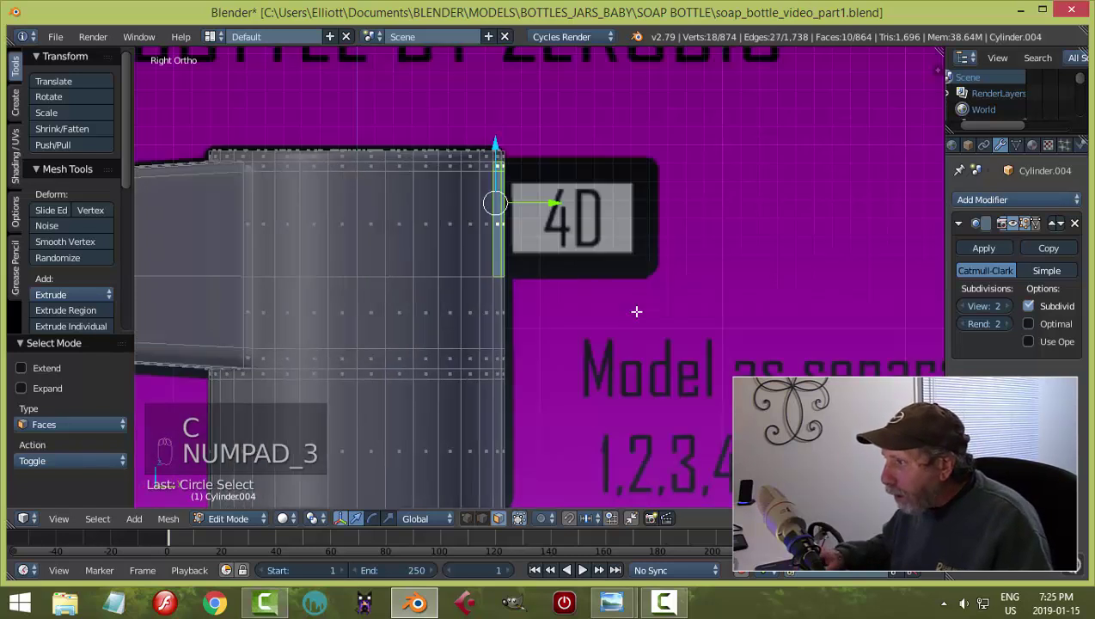
pyautogui.scroll(3, 626, 315)
pyautogui.scroll(1, 594, 262)
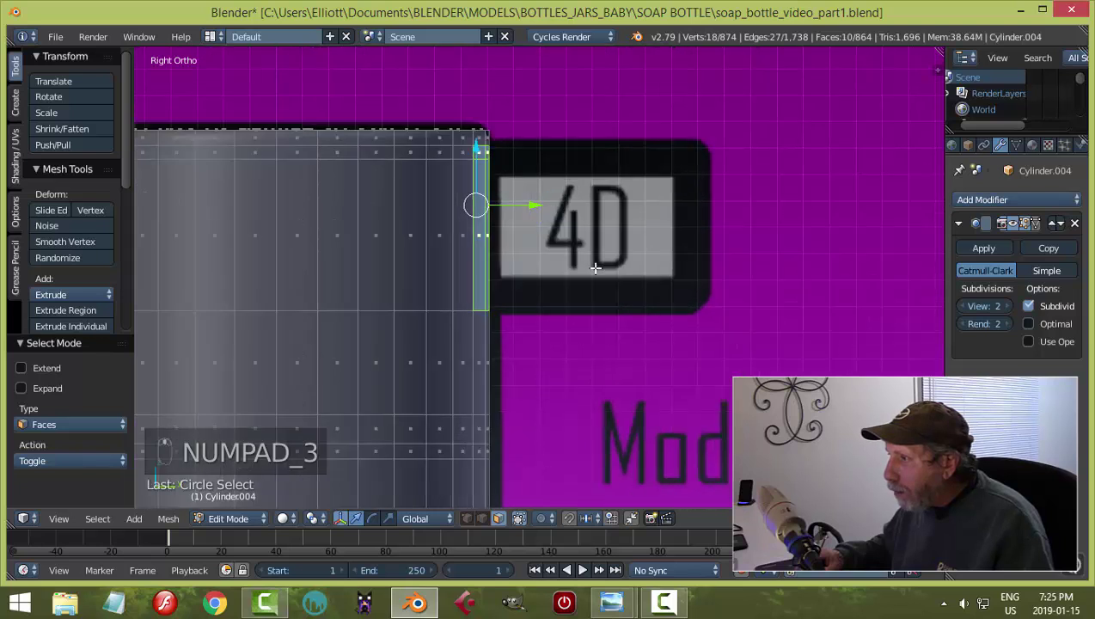
pyautogui.press('e')
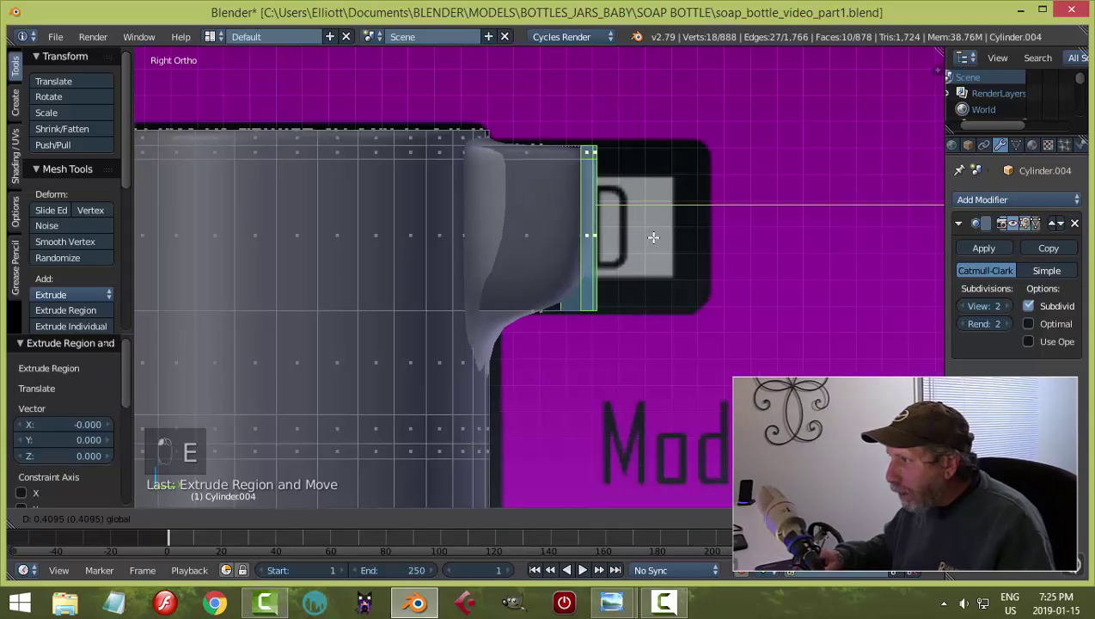
pyautogui.click(753, 259)
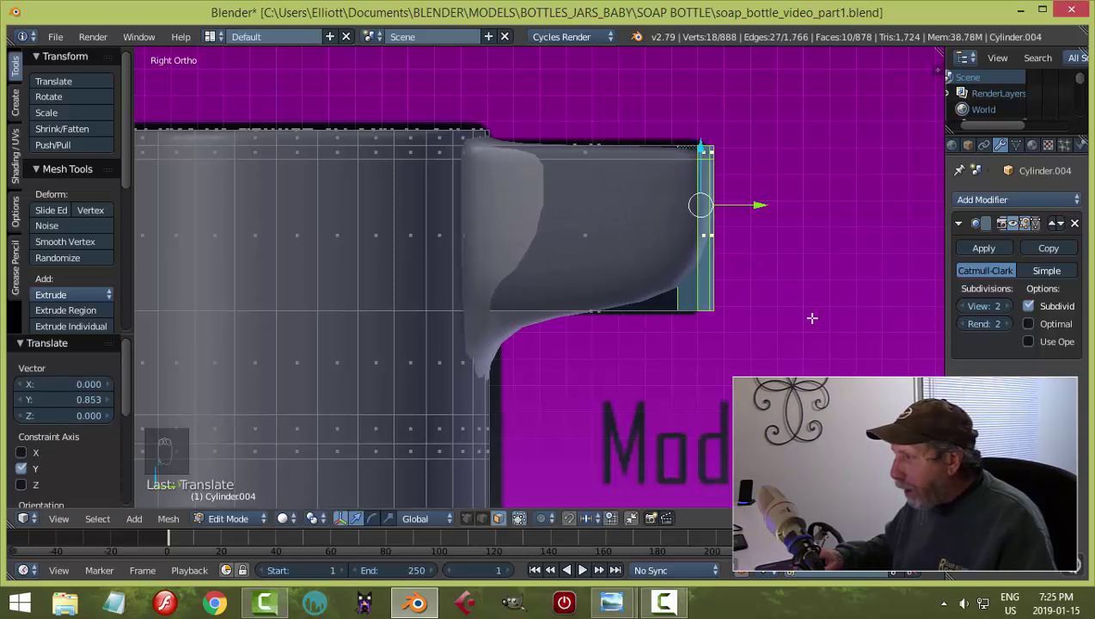
# Cut two edge loops around the extruded tab, one close to the pump head's body and one close to its outer end.
pyautogui.scroll(-2, 791, 301)
pyautogui.moveTo(771, 289); pyautogui.dragTo(663, 227, button='middle')
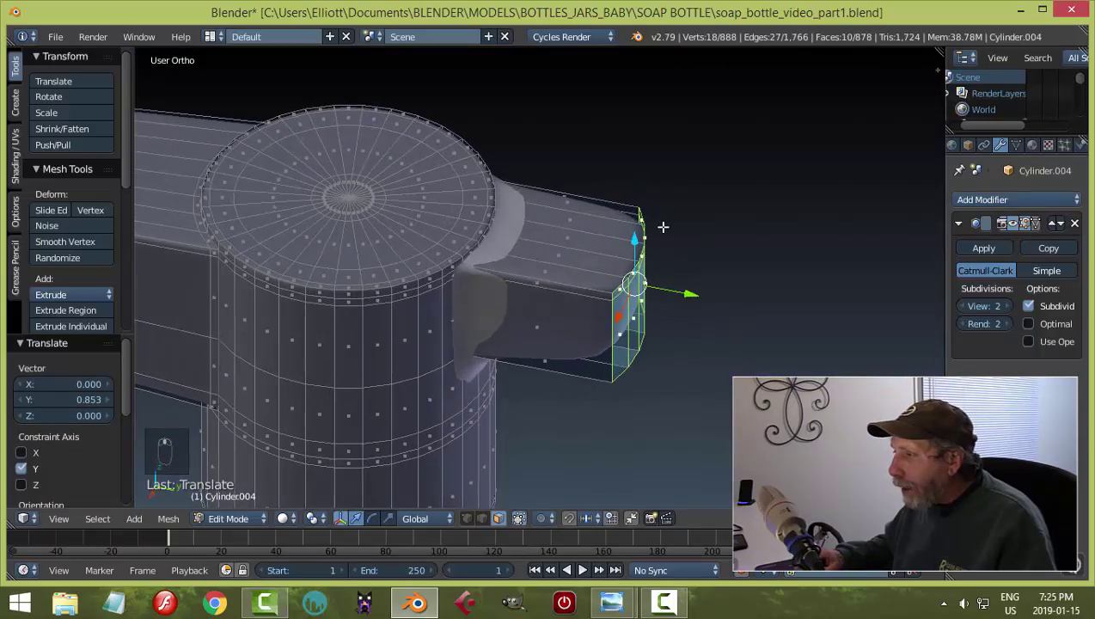
pyautogui.moveTo(621, 340); pyautogui.dragTo(678, 310, button='middle')
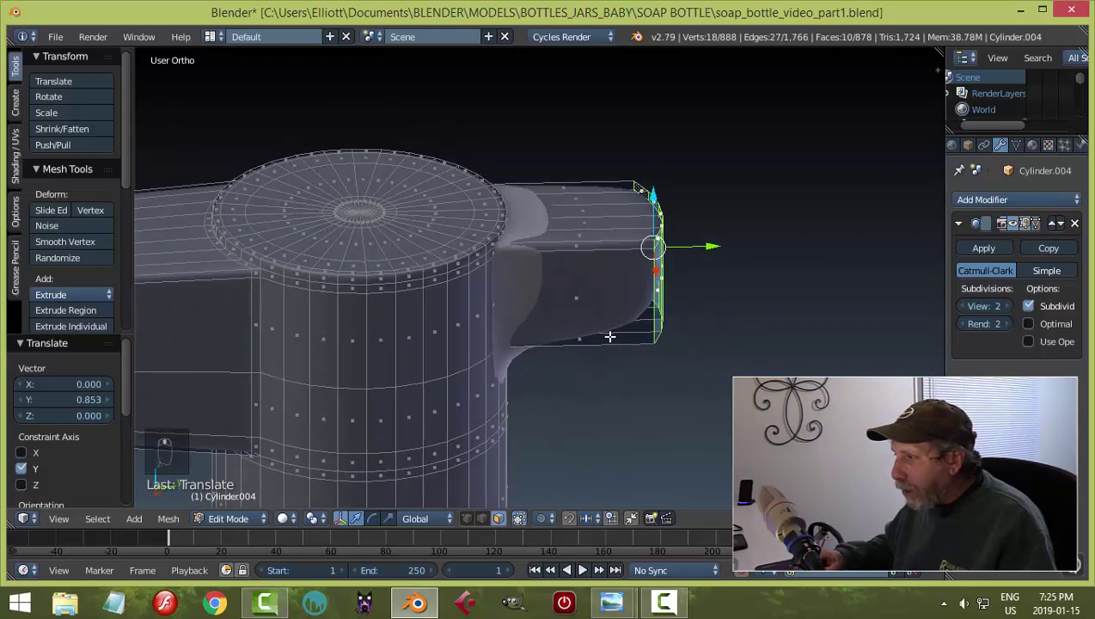
pyautogui.hotkey('ctrl', 'r')
pyautogui.click(589, 342)
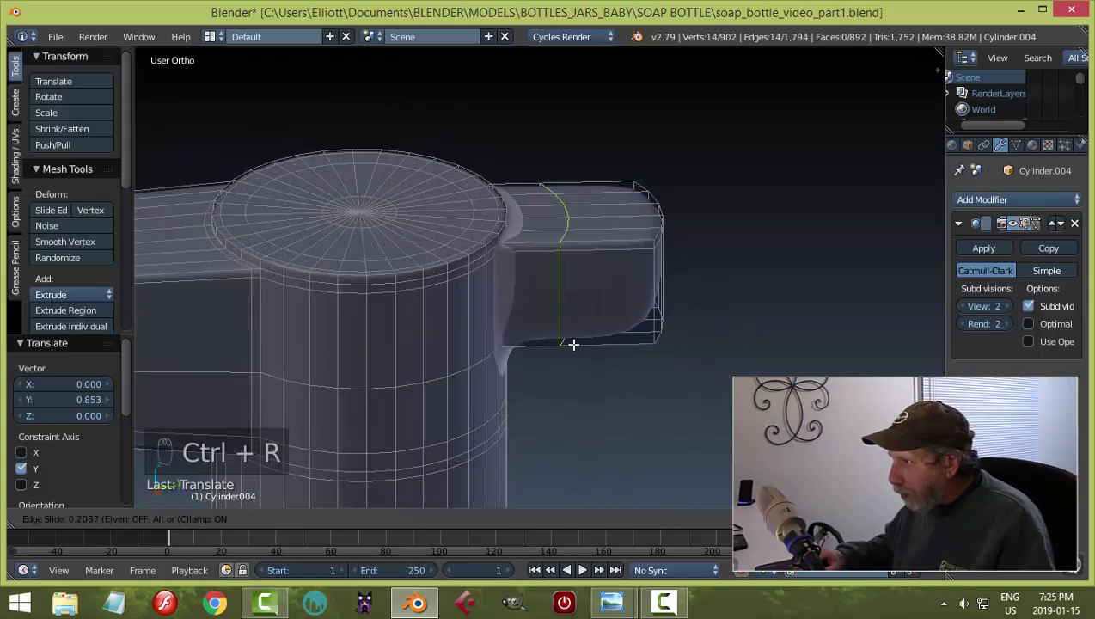
pyautogui.click(526, 350)
pyautogui.hotkey('ctrl', 'r')
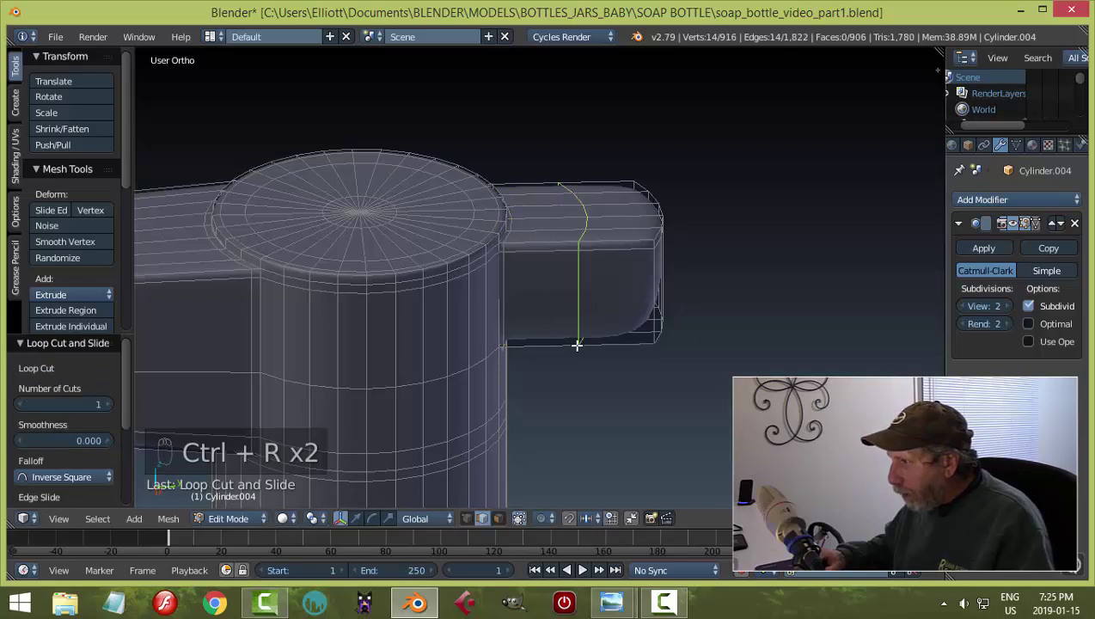
pyautogui.click(588, 343)
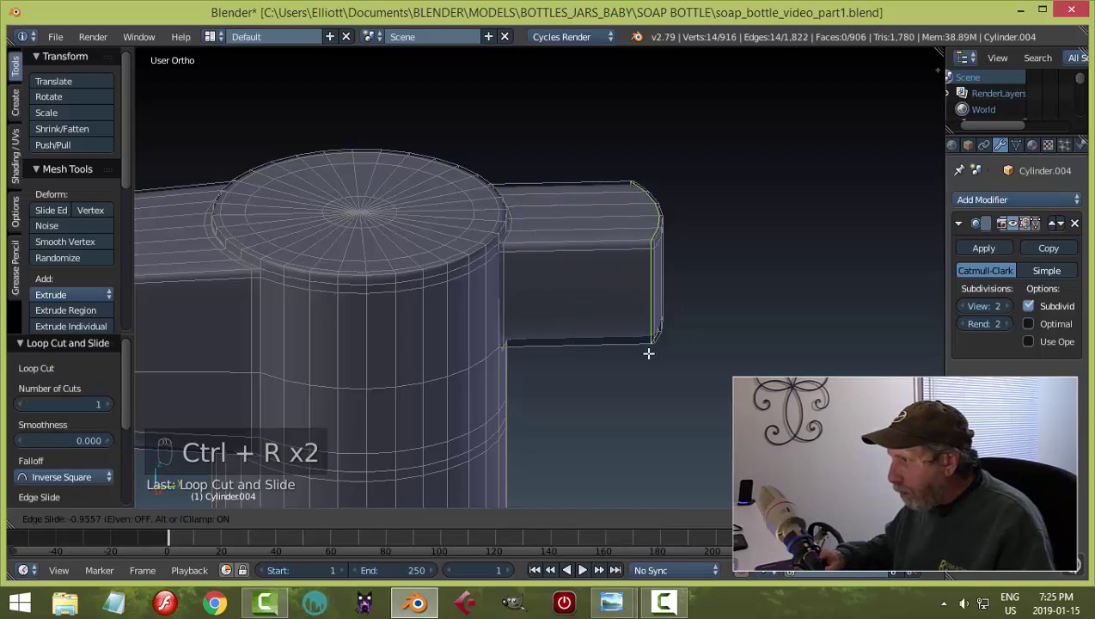
pyautogui.click(674, 349)
# Cut two horizontal edge loops through the tab and head, one near the tab's lower edge and one near its upper edge.
pyautogui.moveTo(677, 349); pyautogui.dragTo(525, 289, button='middle')
pyautogui.hotkey('ctrl', 'r')
pyautogui.click(531, 282)
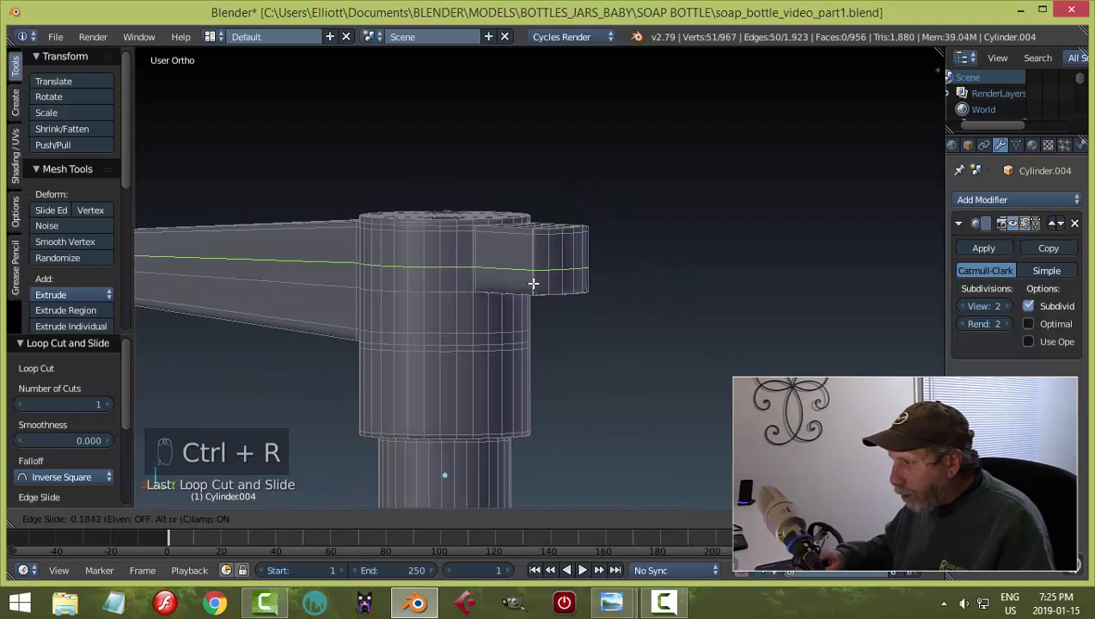
pyautogui.hotkey('ctrl', 'r')
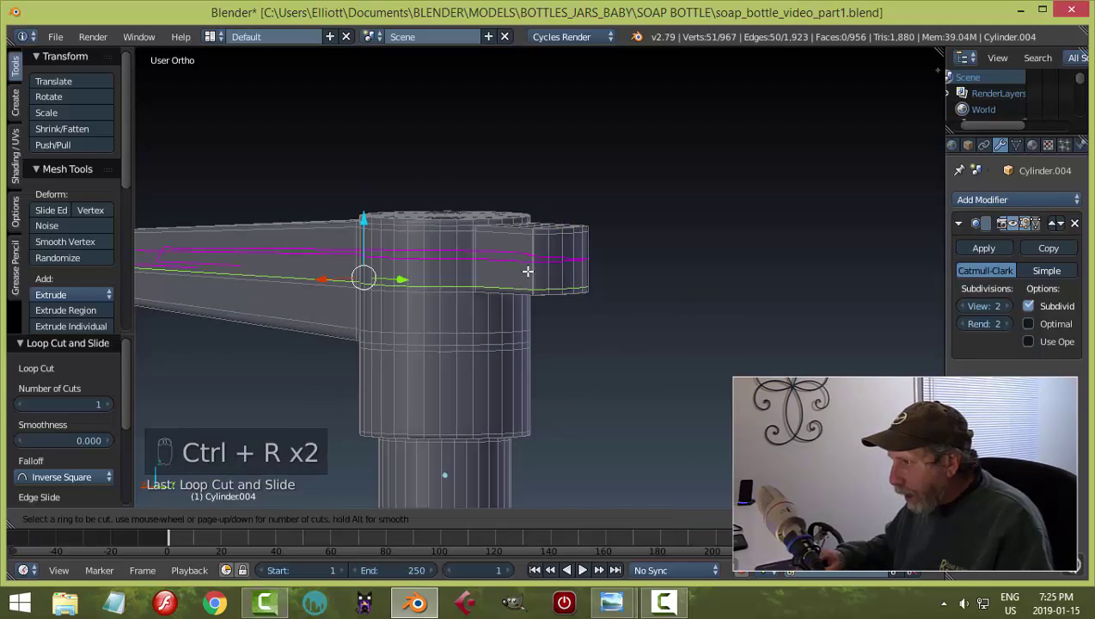
pyautogui.click(527, 268)
pyautogui.click(535, 247)
# Return to object mode, inspect the smoothed tab and reselect the pump head.
pyautogui.press('Tab')
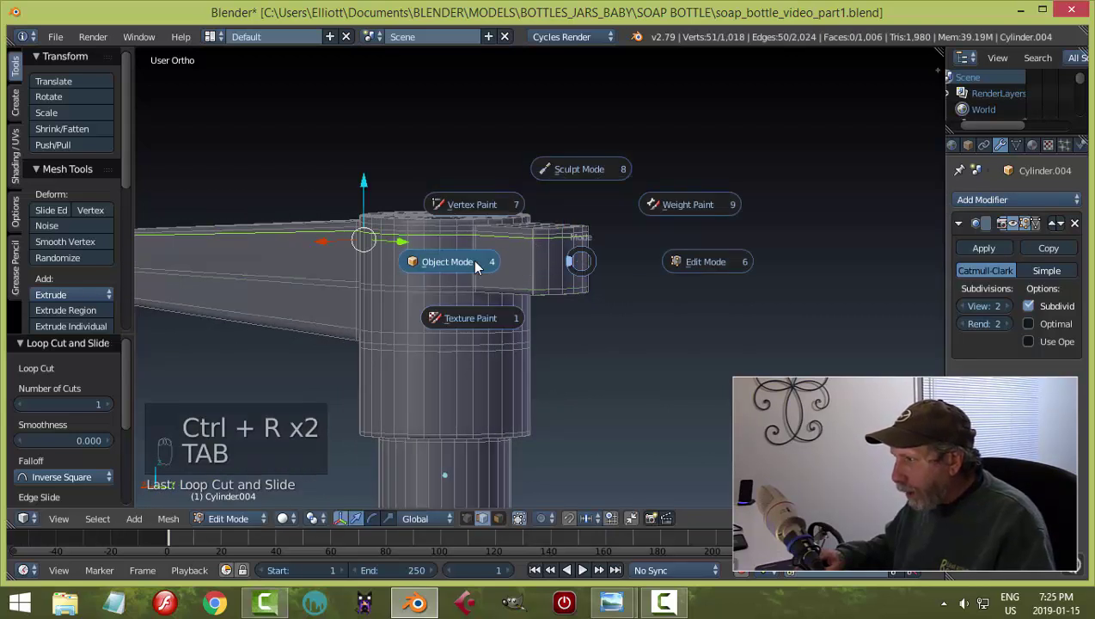
pyautogui.click(456, 262)
pyautogui.moveTo(670, 243); pyautogui.dragTo(472, 367, button='middle')
pyautogui.press('a')
pyautogui.rightClick(482, 361)
# Cut an edge loop around the pump head just below the tab and inspect the result in object mode.
pyautogui.press('Tab')
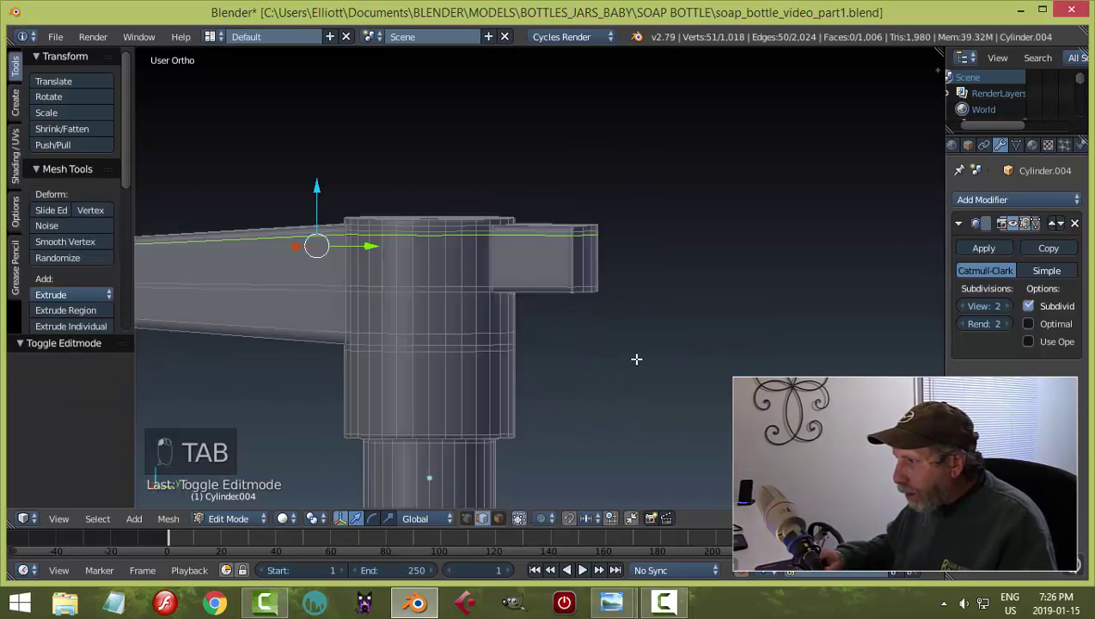
pyautogui.press('a')
pyautogui.press('a')
pyautogui.moveTo(636, 365); pyautogui.dragTo(607, 327, button='middle')
pyautogui.hotkey('ctrl', 'r')
pyautogui.click(482, 330)
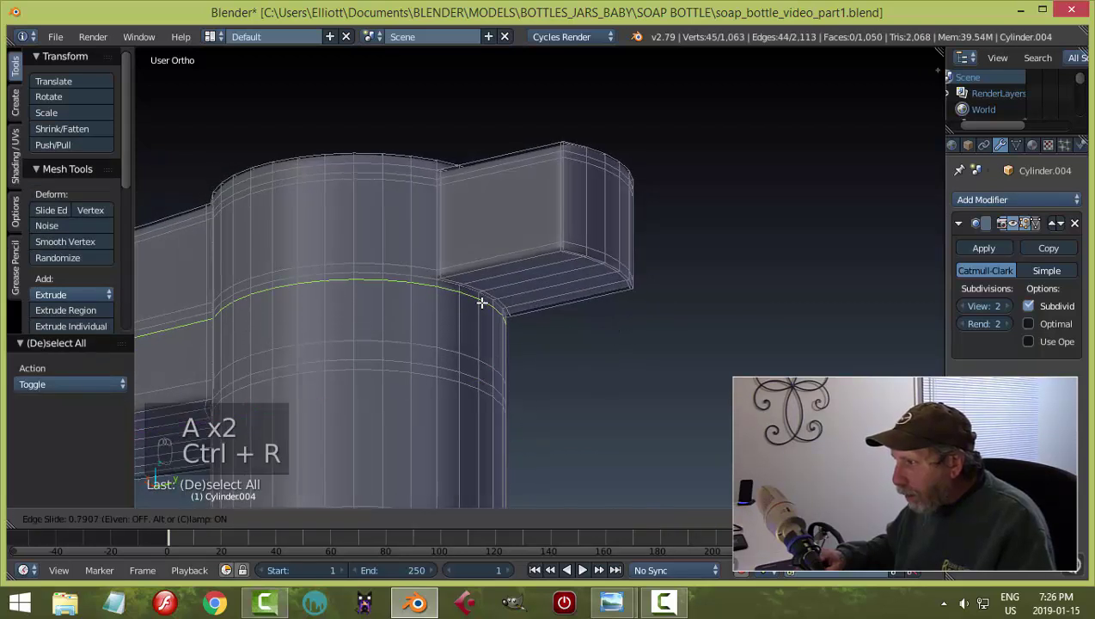
pyautogui.click(482, 303)
pyautogui.press('Tab')
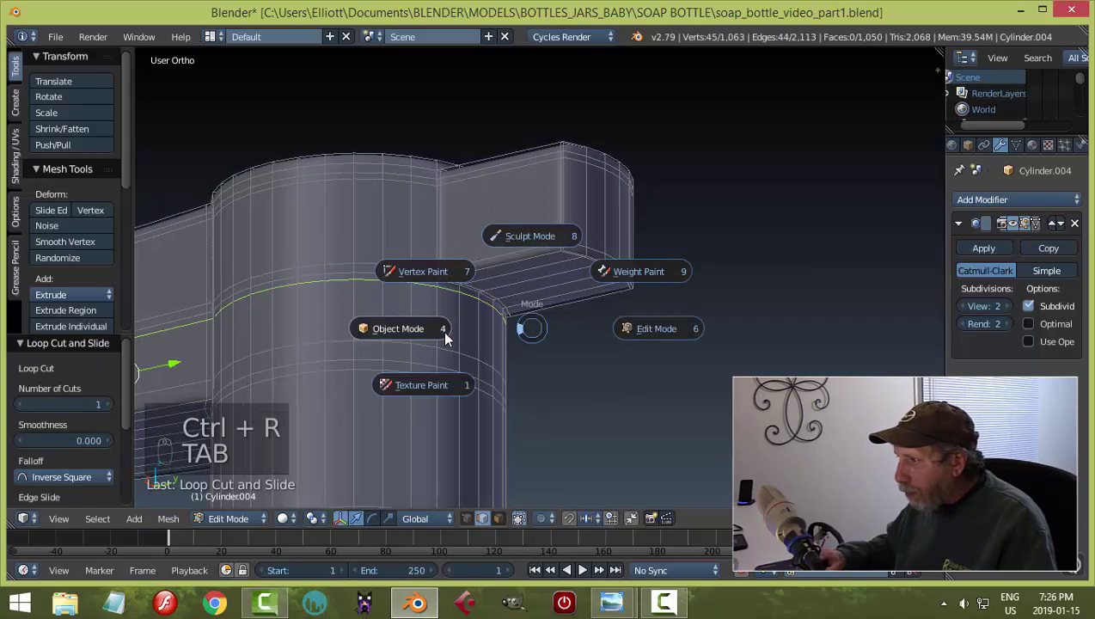
pyautogui.click(445, 337)
pyautogui.moveTo(511, 319)
pyautogui.mouseDown(button='middle')
pyautogui.moveTo(547, 393)
pyautogui.moveTo(625, 372)
pyautogui.moveTo(587, 371)
pyautogui.moveTo(570, 299)
pyautogui.moveTo(553, 405)
pyautogui.moveTo(520, 303)
pyautogui.moveTo(447, 266)
pyautogui.mouseUp(button='middle')
# In face select mode, select the faces of the inner disc on top of the pump head in edit mode.
pyautogui.press('Tab')
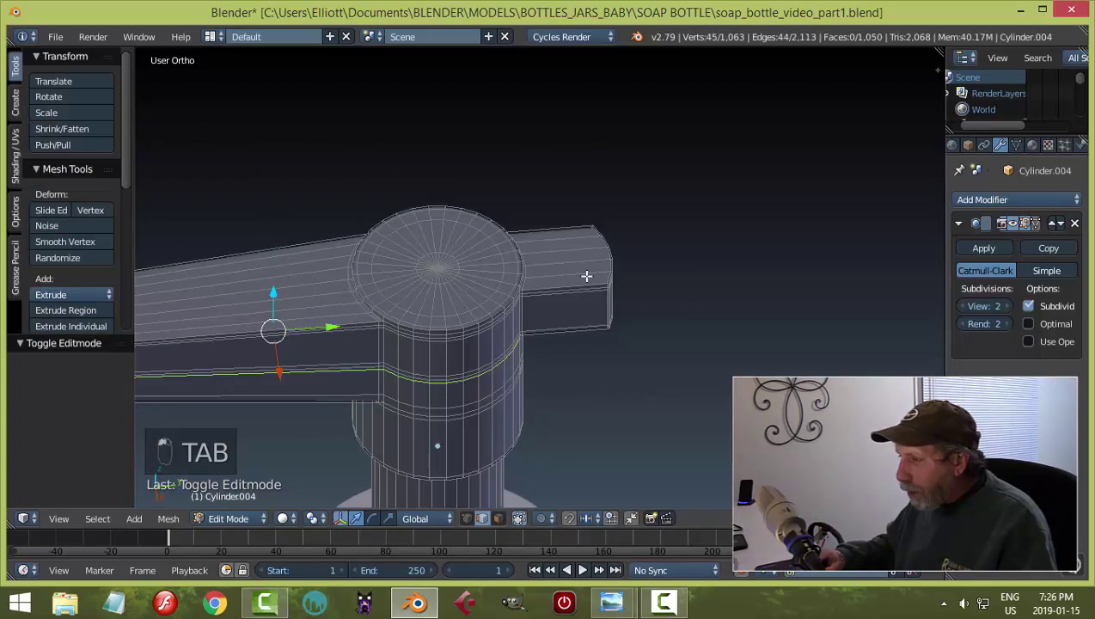
pyautogui.scroll(4, 602, 276)
pyautogui.press('a')
pyautogui.press('a')
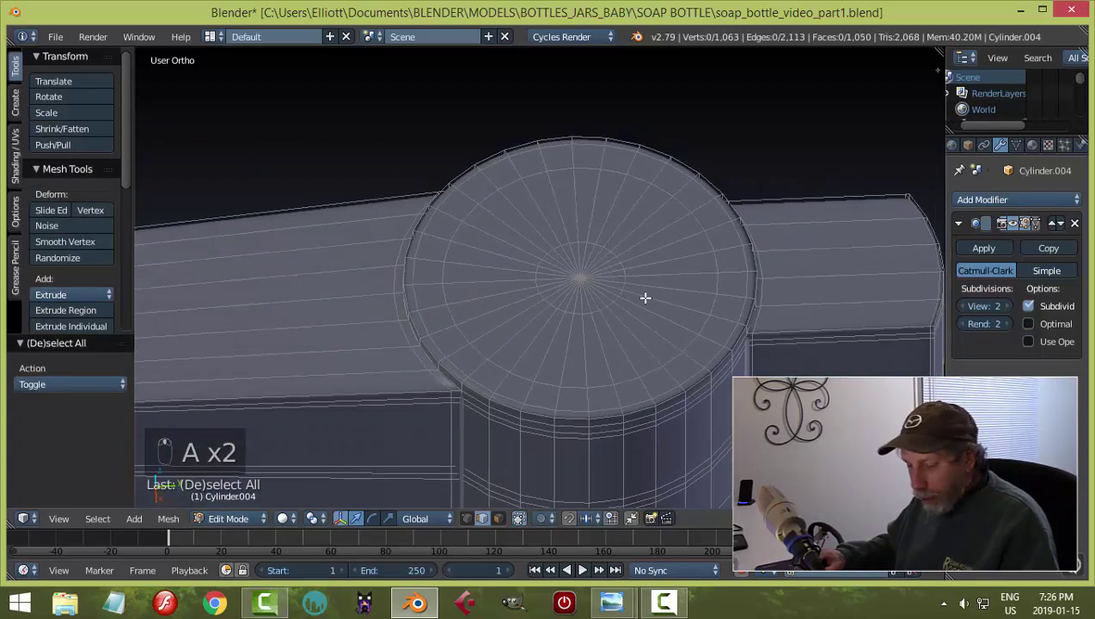
pyautogui.click(497, 517)
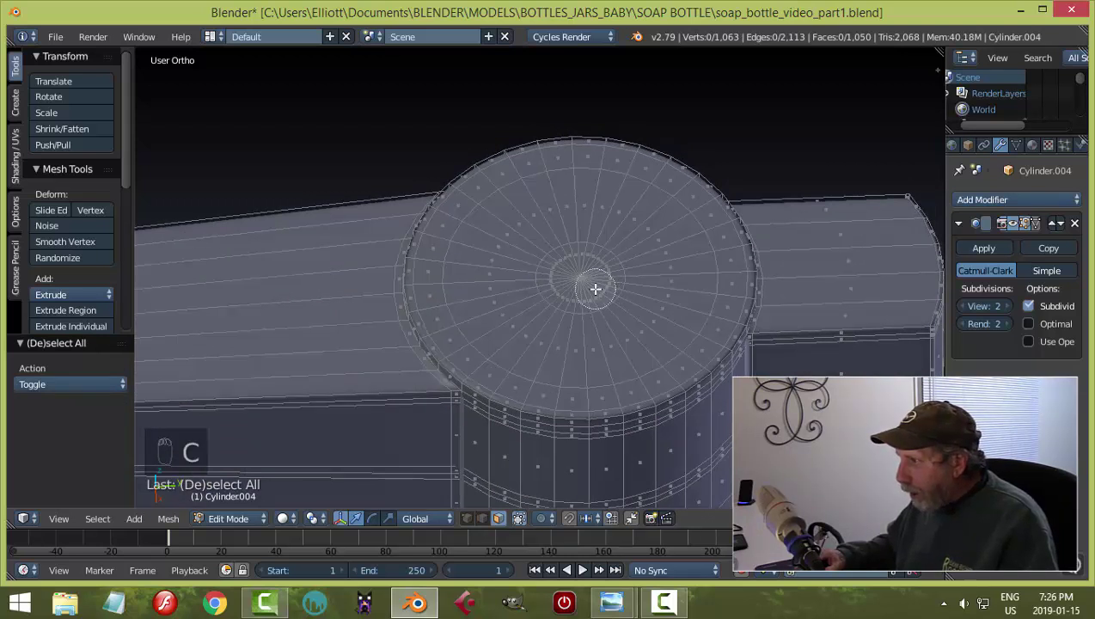
pyautogui.moveTo(596, 289)
pyautogui.mouseDown()
pyautogui.moveTo(650, 296)
pyautogui.moveTo(657, 256)
pyautogui.moveTo(647, 236)
pyautogui.moveTo(551, 223)
pyautogui.moveTo(527, 247)
pyautogui.moveTo(530, 331)
pyautogui.mouseUp()
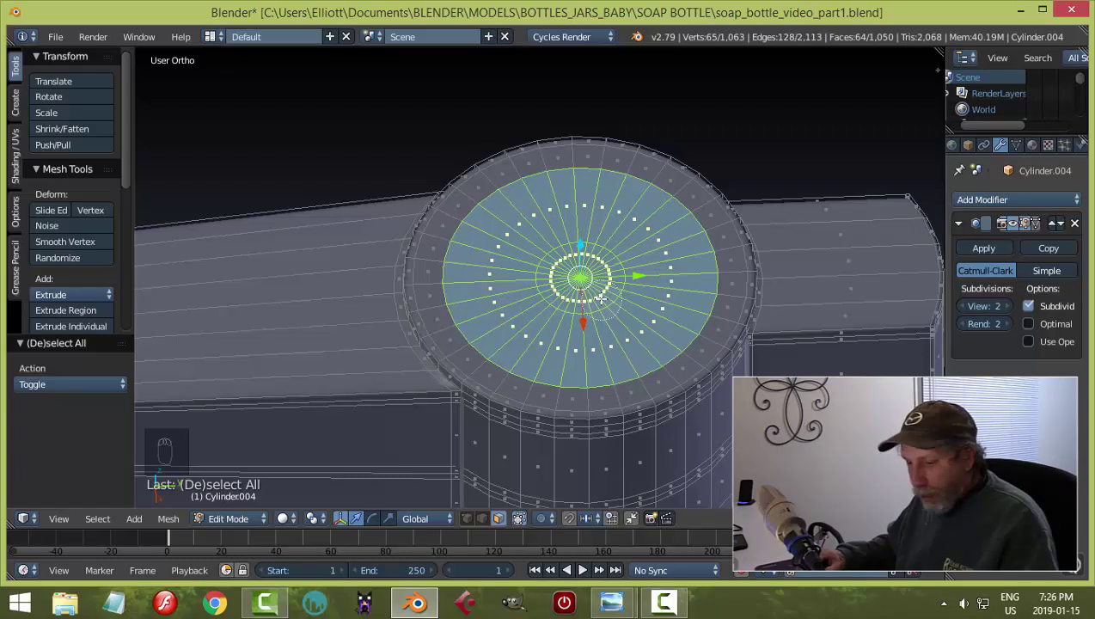
# Extrude the selected disc upward by about 0.023 and return to object mode.
pyautogui.moveTo(600, 297)
pyautogui.mouseDown(button='middle')
pyautogui.moveTo(660, 330)
pyautogui.moveTo(656, 260)
pyautogui.moveTo(627, 323)
pyautogui.moveTo(631, 357)
pyautogui.moveTo(656, 391)
pyautogui.mouseUp(button='middle')
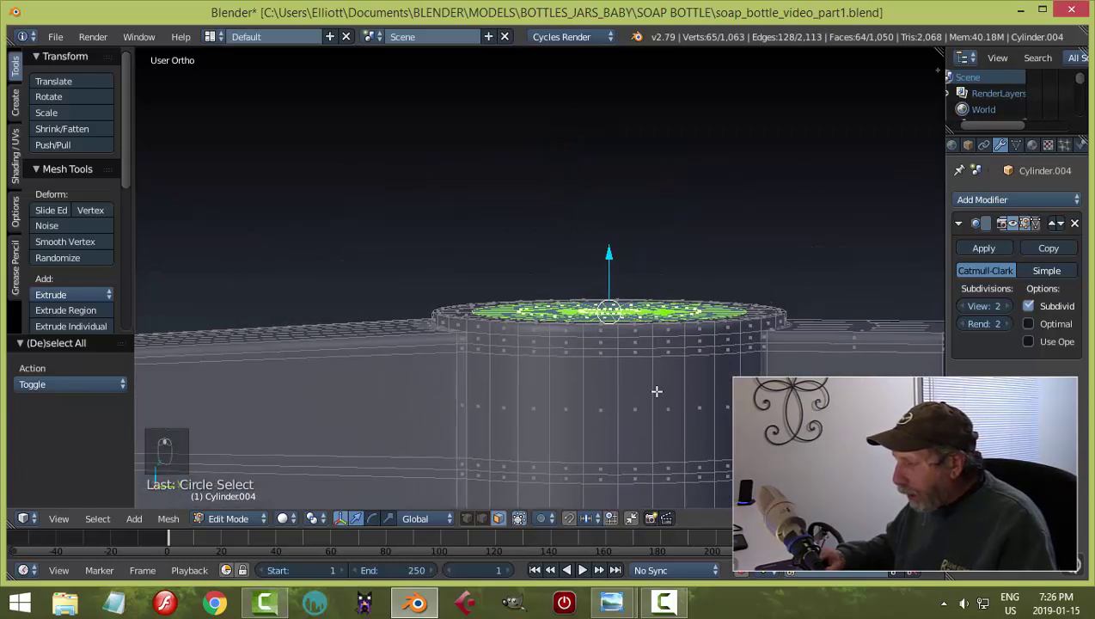
pyautogui.scroll(2, 702, 391)
pyautogui.press('e')
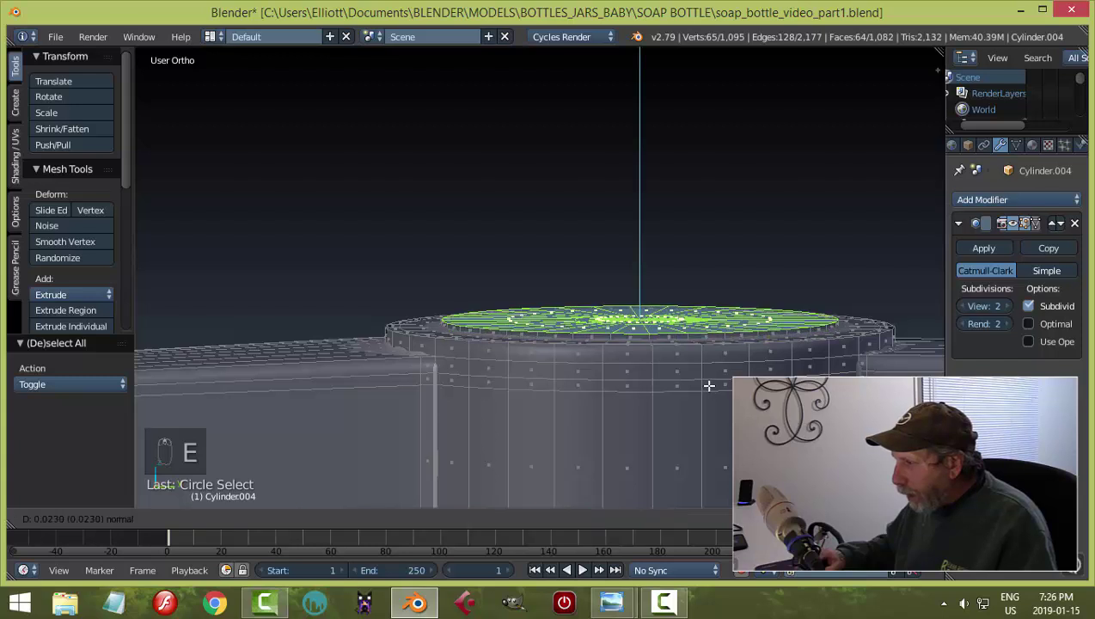
pyautogui.click(709, 385)
pyautogui.moveTo(655, 385)
pyautogui.mouseDown(button='middle')
pyautogui.moveTo(692, 383)
pyautogui.moveTo(631, 321)
pyautogui.moveTo(652, 366)
pyautogui.mouseUp(button='middle')
pyautogui.scroll(-3, 652, 365)
pyautogui.press('Tab')
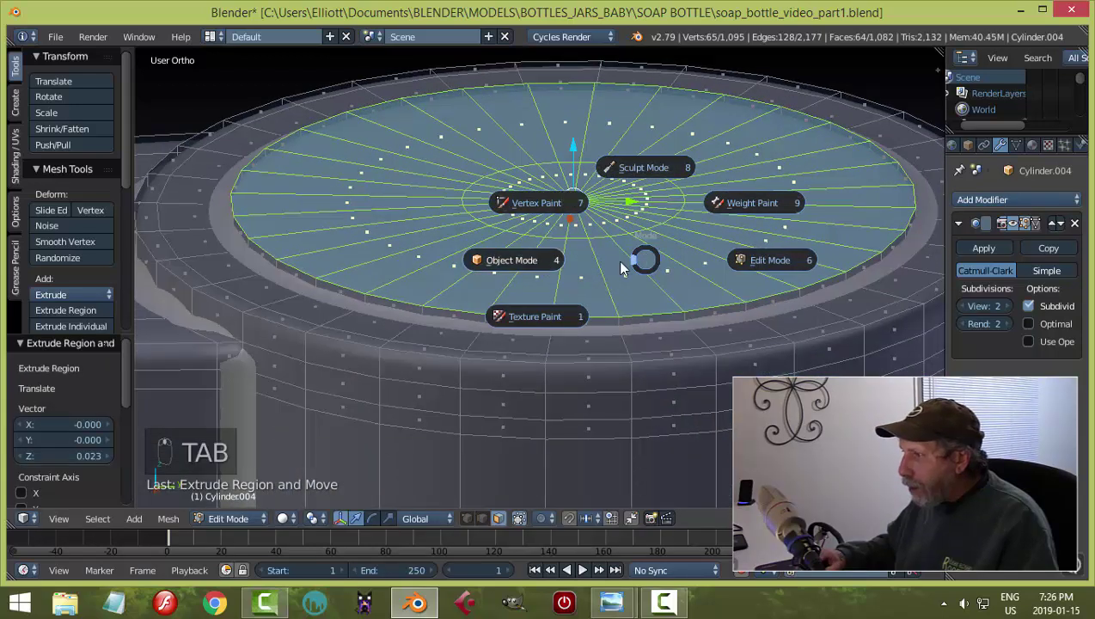
pyautogui.click(618, 261)
# Cut an edge loop around the pump head's top rim, close to the edge of the raised disc.
pyautogui.moveTo(638, 275)
pyautogui.mouseDown(button='middle')
pyautogui.moveTo(651, 330)
pyautogui.moveTo(639, 292)
pyautogui.mouseUp(button='middle')
pyautogui.press('Tab')
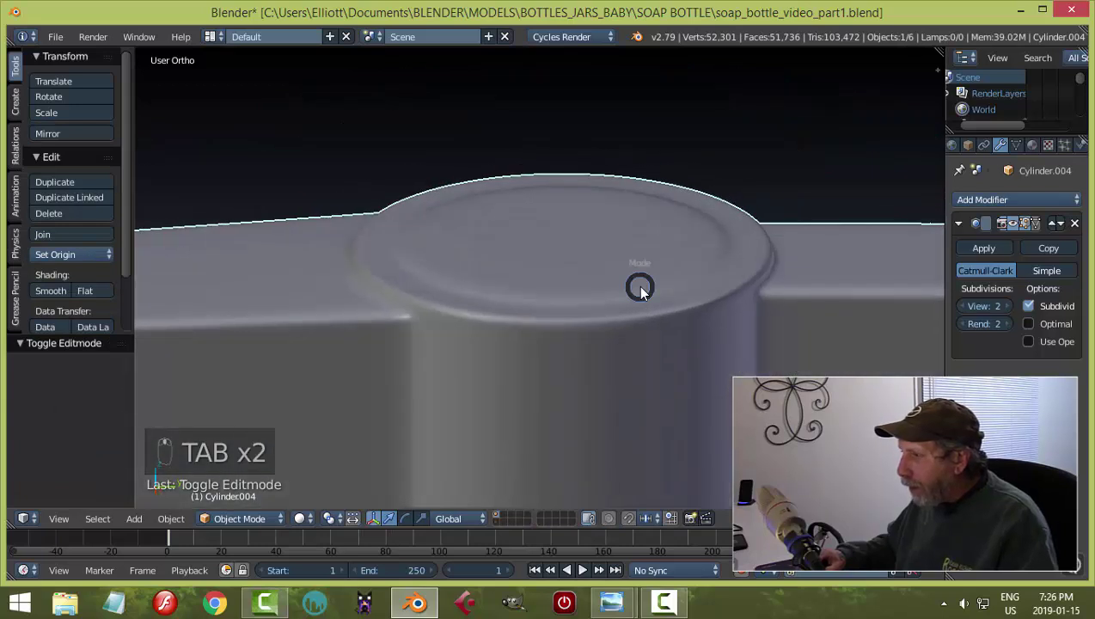
pyautogui.click(721, 293)
pyautogui.moveTo(721, 294); pyautogui.dragTo(685, 299, button='middle')
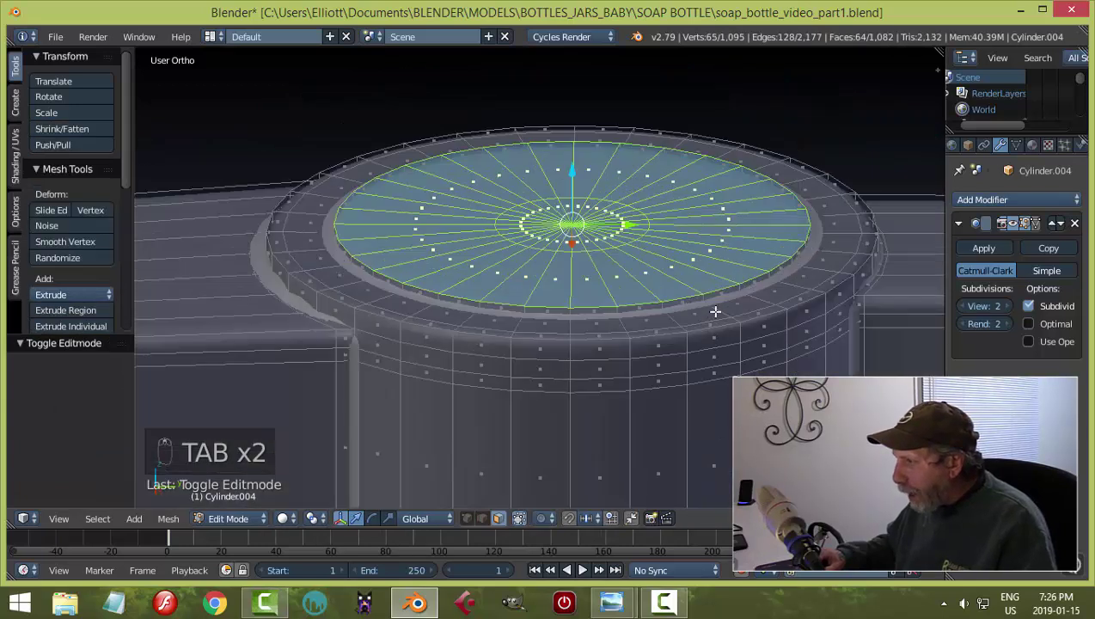
pyautogui.hotkey('ctrl', 'r')
pyautogui.click(717, 311)
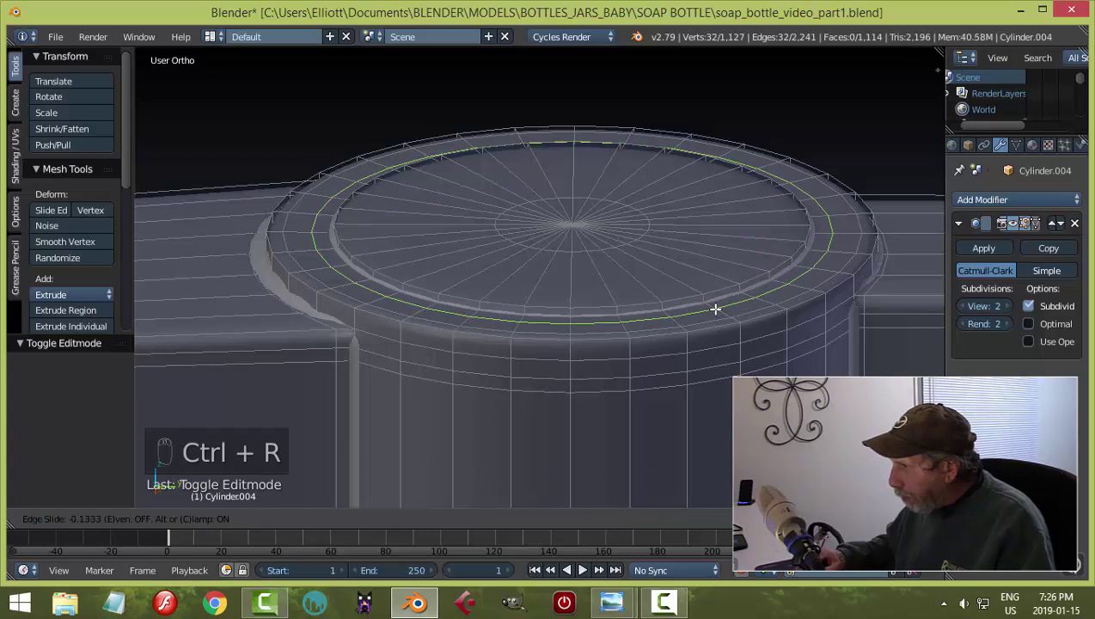
pyautogui.click(712, 307)
# Return to object mode, deselect everything and save the file.
pyautogui.press('Tab')
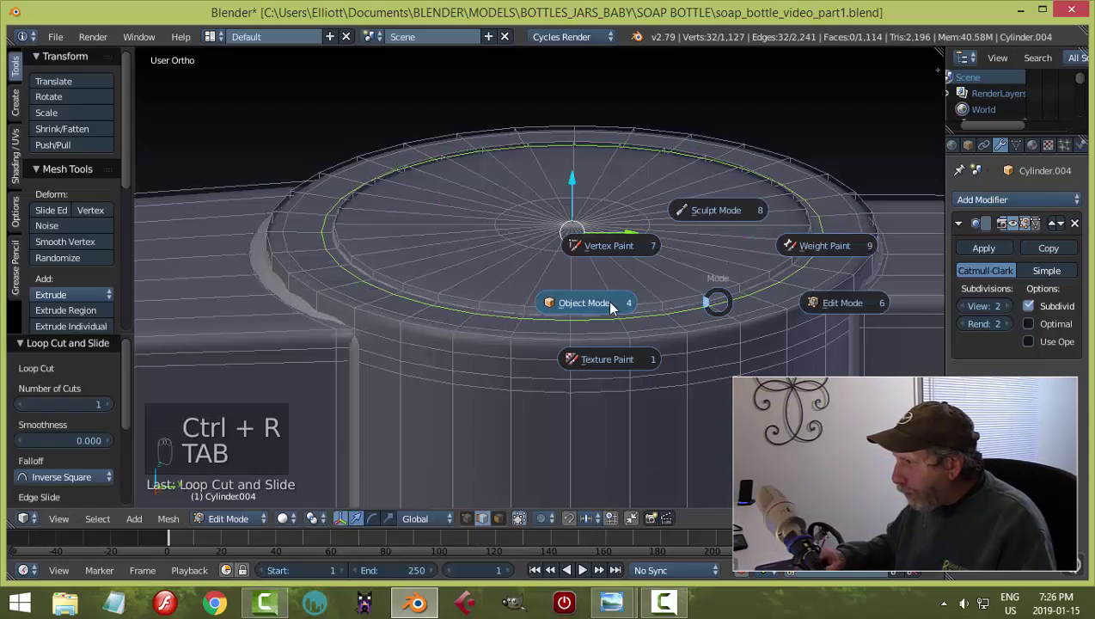
pyautogui.click(607, 299)
pyautogui.press('a')
pyautogui.press('a')
pyautogui.scroll(-3, 675, 234)
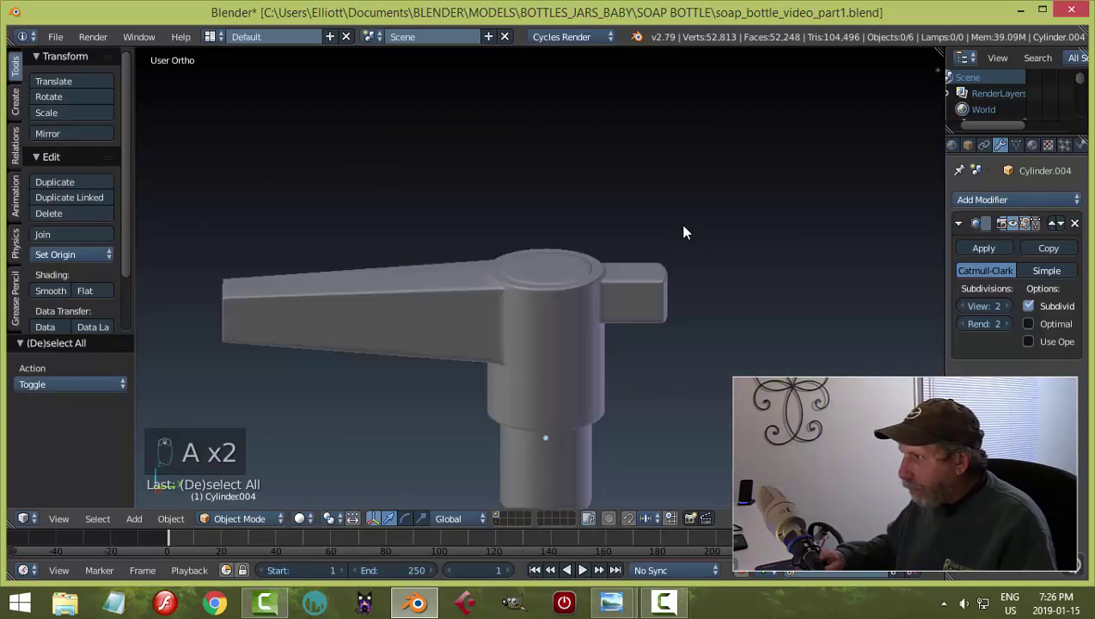
pyautogui.moveTo(679, 223); pyautogui.dragTo(685, 312, button='middle')
pyautogui.hotkey('ctrl', 's')
pyautogui.scroll(-2, 671, 236)
pyautogui.scroll(5, 598, 324)
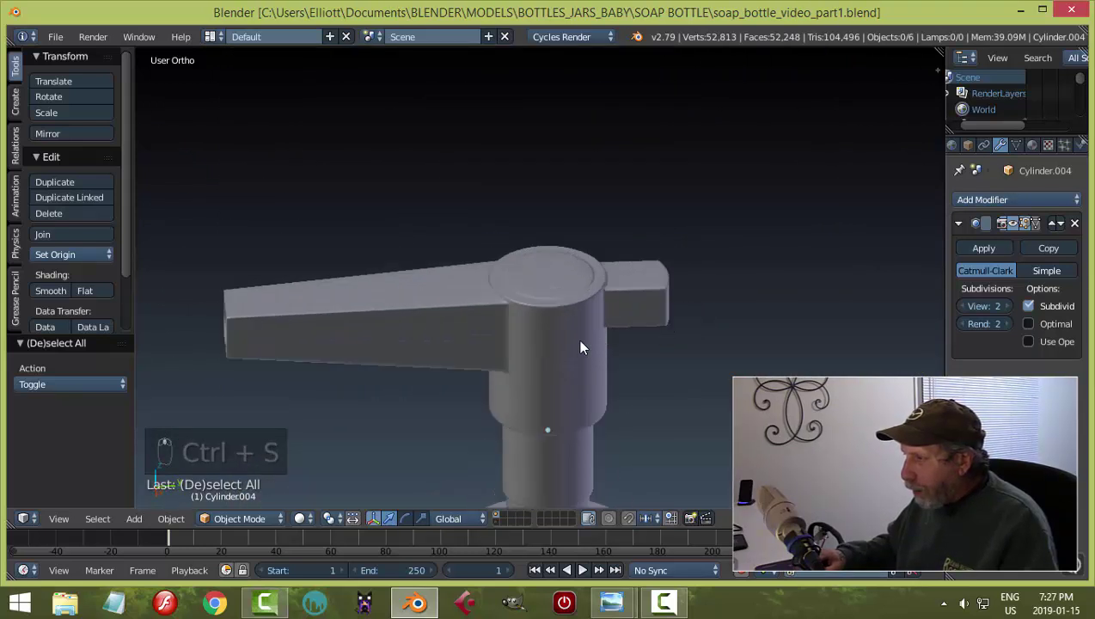
# Reselect all faces of the raised disc on top of the pump head in edit mode, using circle select.
pyautogui.press('Tab')
pyautogui.click(703, 298)
pyautogui.scroll(3, 610, 289)
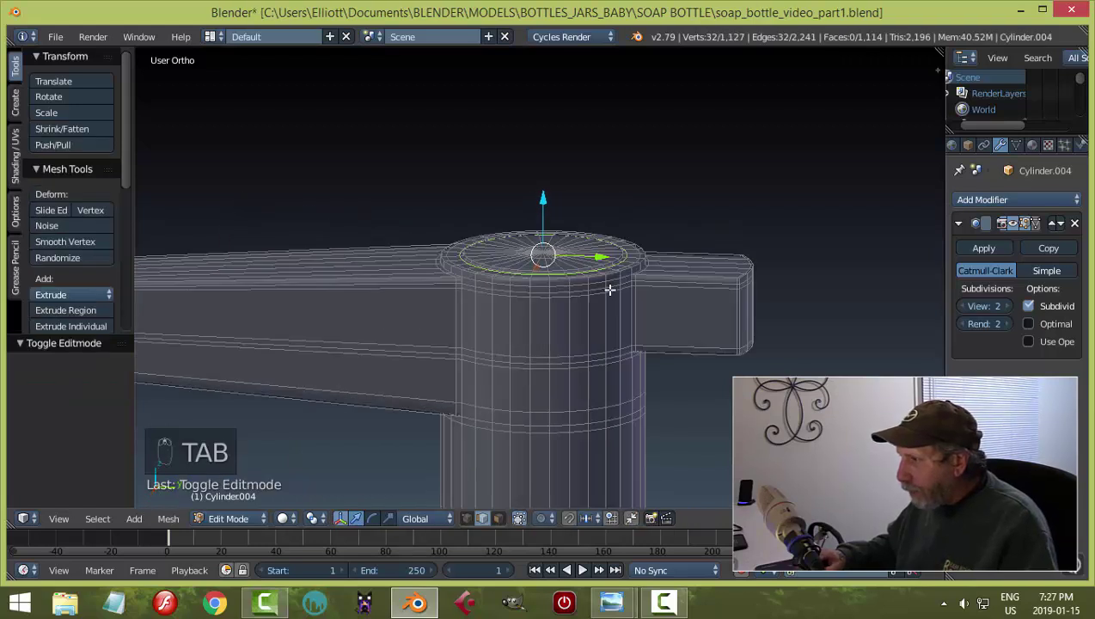
pyautogui.scroll(6, 596, 290)
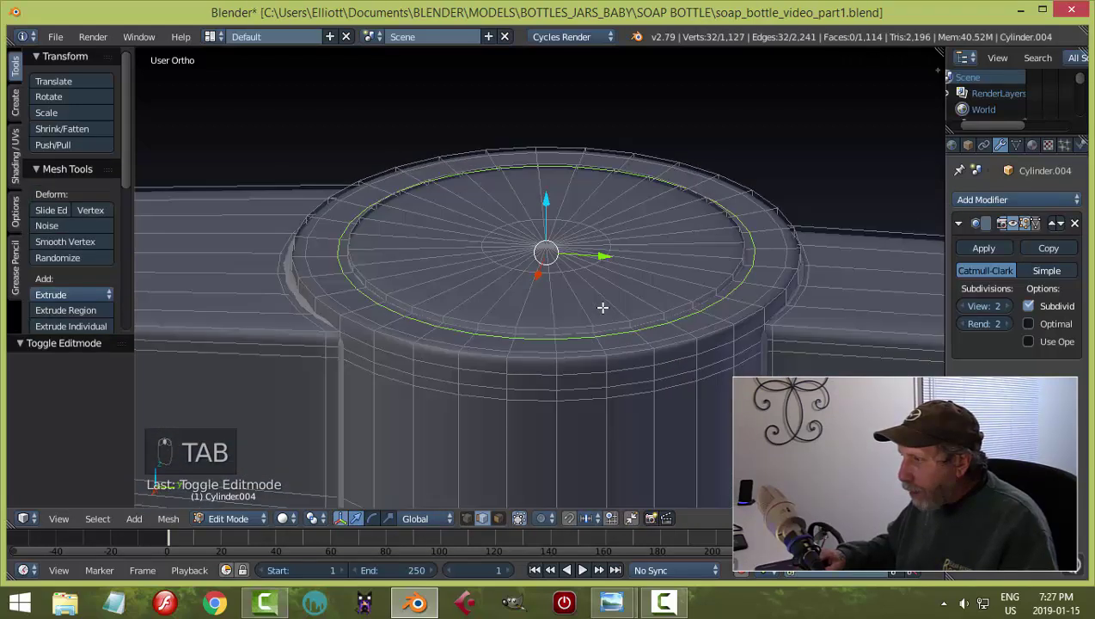
pyautogui.press('a')
pyautogui.hotkey('ctrl', 'Tab')
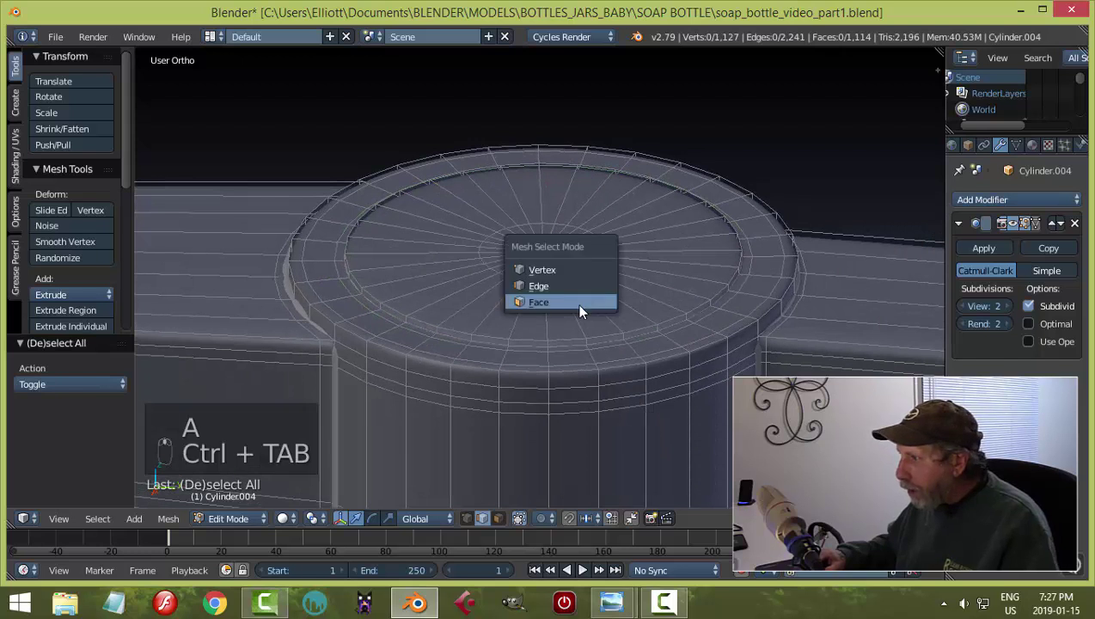
pyautogui.click(577, 304)
pyautogui.press('c')
pyautogui.moveTo(575, 255)
pyautogui.mouseDown()
pyautogui.moveTo(535, 262)
pyautogui.moveTo(590, 282)
pyautogui.moveTo(623, 258)
pyautogui.moveTo(623, 237)
pyautogui.moveTo(521, 225)
pyautogui.mouseUp()
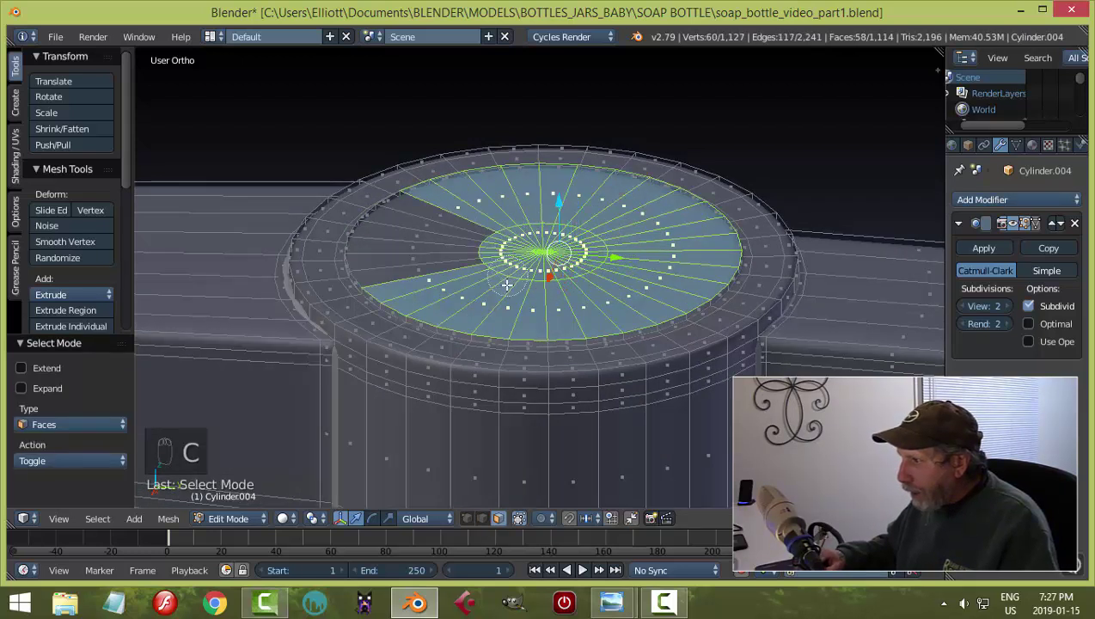
pyautogui.moveTo(499, 261); pyautogui.dragTo(496, 244)
pyautogui.rightClick(638, 259)
pyautogui.scroll(-2, 638, 260)
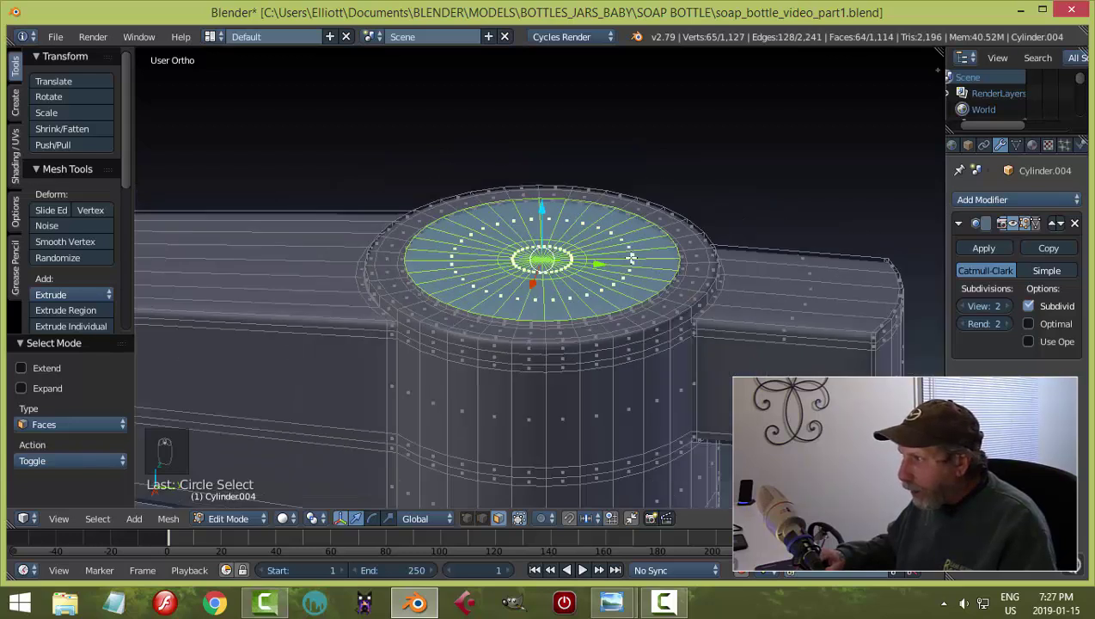
# Move the disc's faces slightly upward along the Z axis and deselect them.
pyautogui.moveTo(638, 259); pyautogui.dragTo(657, 340, button='middle')
pyautogui.scroll(2, 662, 350)
pyautogui.scroll(3, 662, 350)
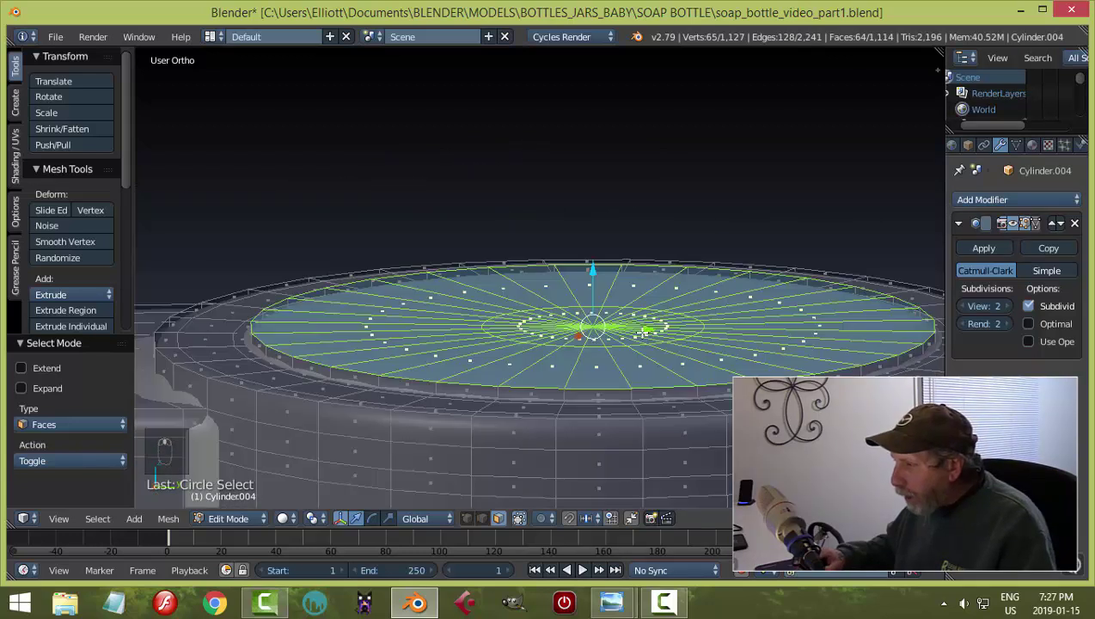
pyautogui.moveTo(594, 273); pyautogui.dragTo(596, 260)
pyautogui.press('a')
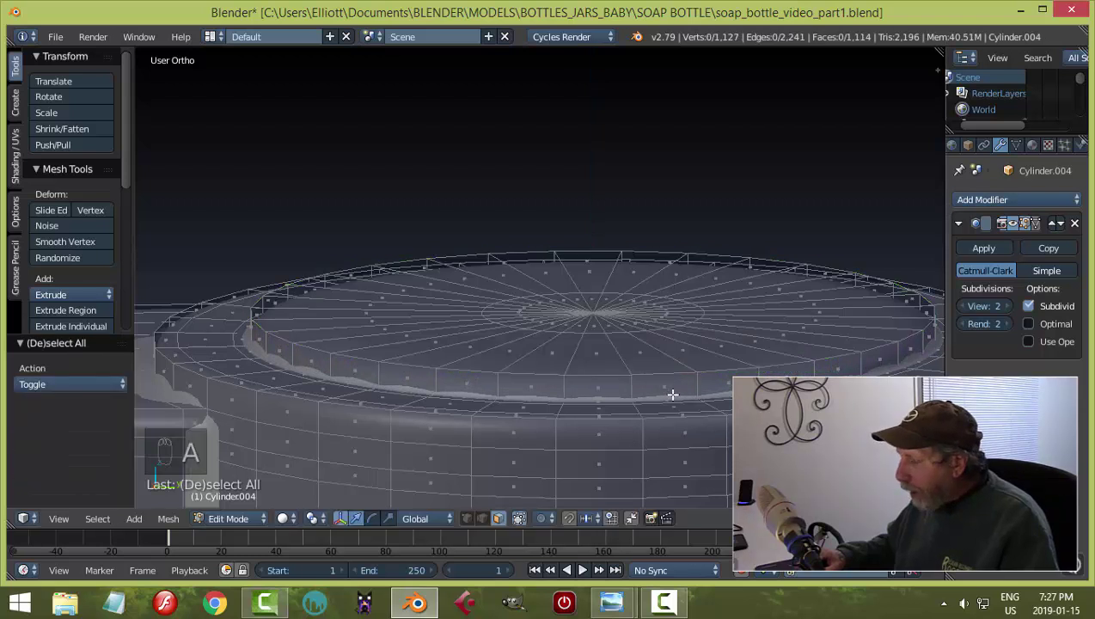
# Return to object mode, save the file and inspect the whole bottle and pump.
pyautogui.press('Tab')
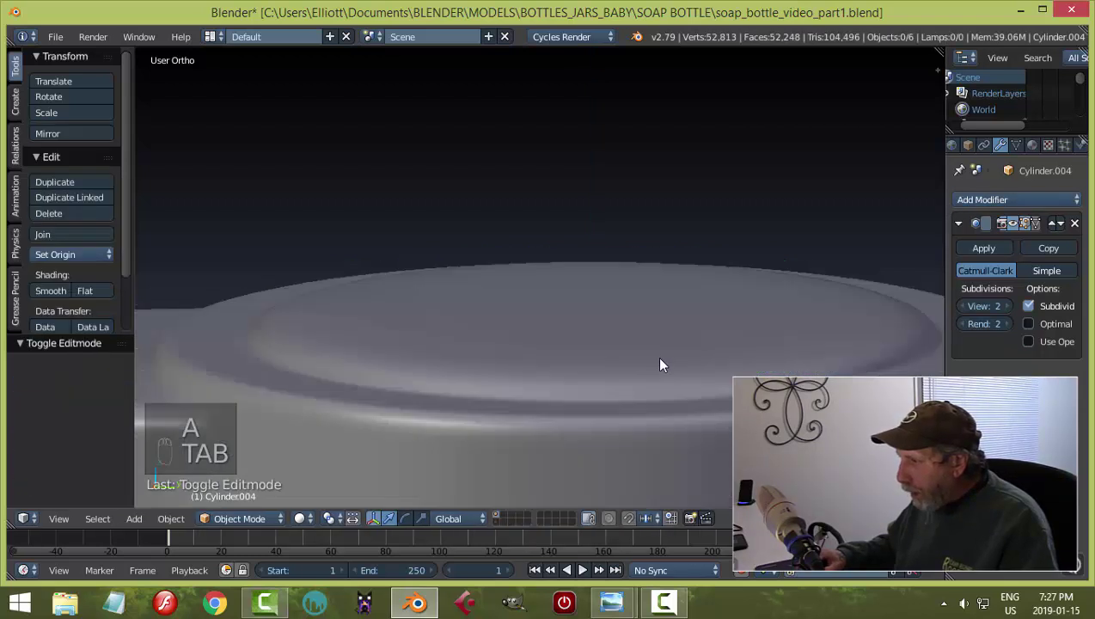
pyautogui.moveTo(657, 355); pyautogui.dragTo(656, 298, button='middle')
pyautogui.hotkey('ctrl', 's')
pyautogui.click(662, 375)
pyautogui.scroll(-2, 670, 376)
pyautogui.scroll(-2, 650, 354)
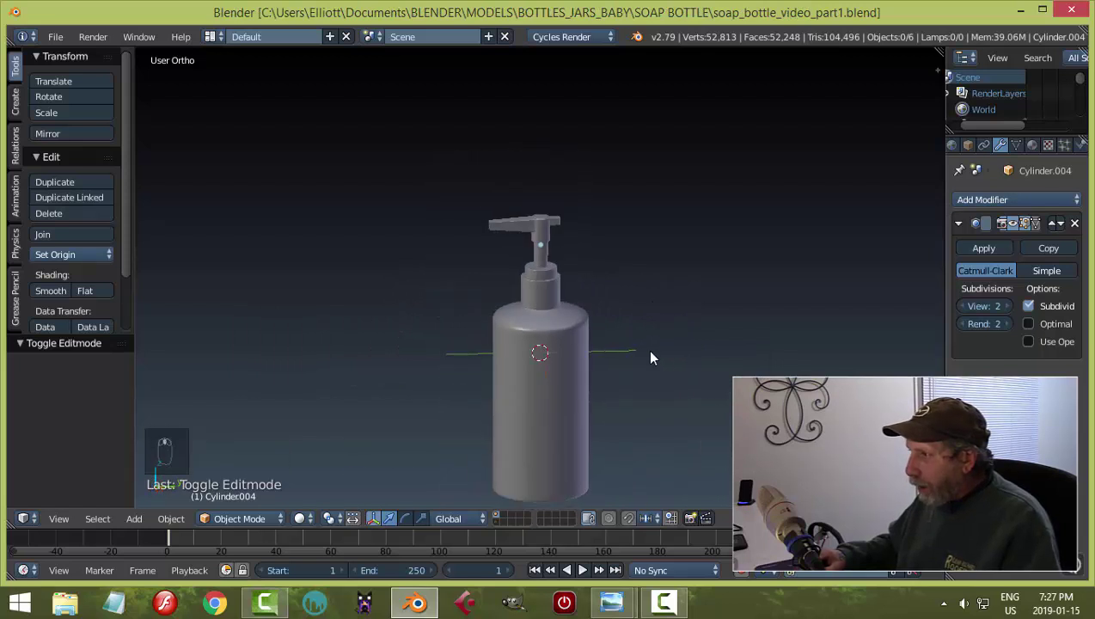
pyautogui.moveTo(650, 354); pyautogui.dragTo(748, 362, button='middle')
pyautogui.scroll(2, 575, 308)
pyautogui.moveTo(575, 307); pyautogui.dragTo(542, 306, button='middle')
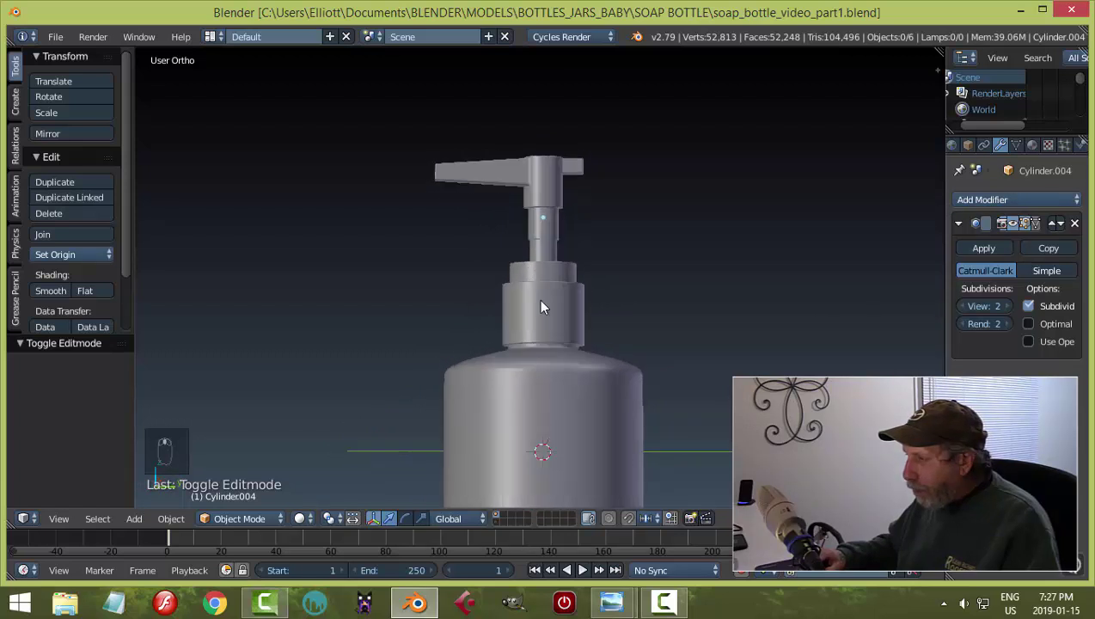
pyautogui.scroll(2, 567, 320)
# Compare the bottle's neck, cap and pump parts with the reference drawing in a right-side wireframe view.
pyautogui.press('KP_3')
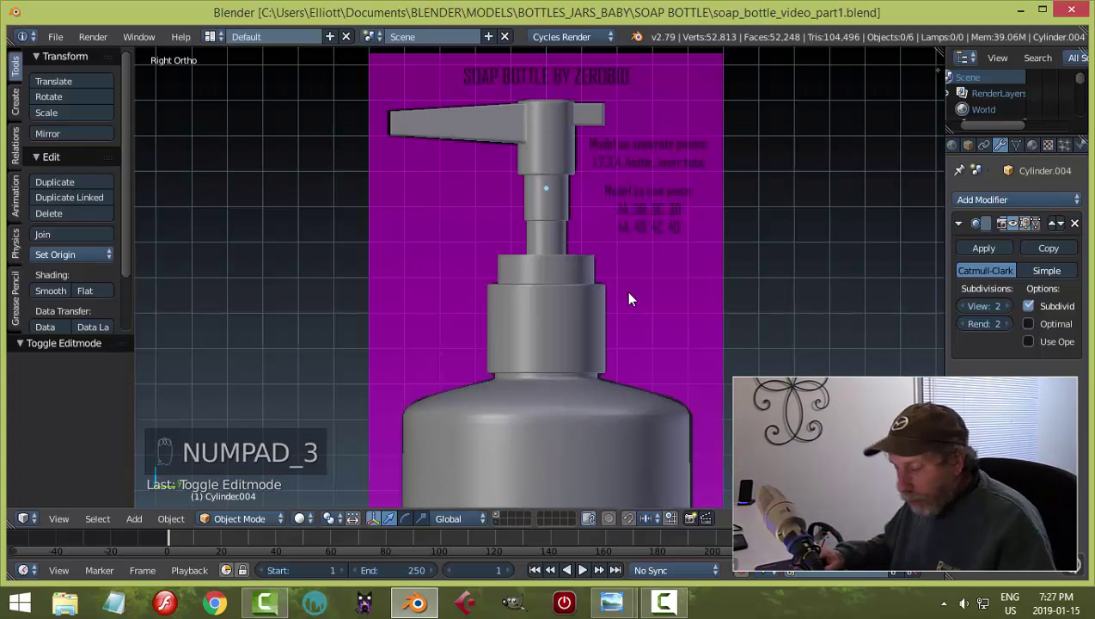
pyautogui.press('z')
pyautogui.click(688, 296)
pyautogui.scroll(4, 623, 382)
pyautogui.scroll(3, 618, 370)
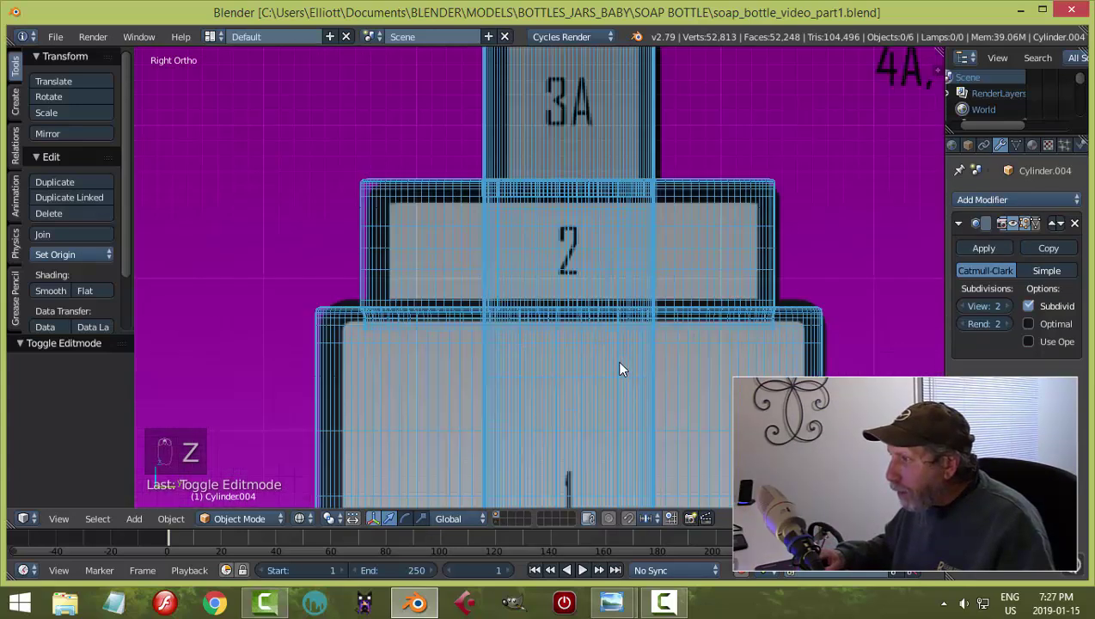
pyautogui.scroll(-5, 627, 371)
pyautogui.scroll(3, 613, 309)
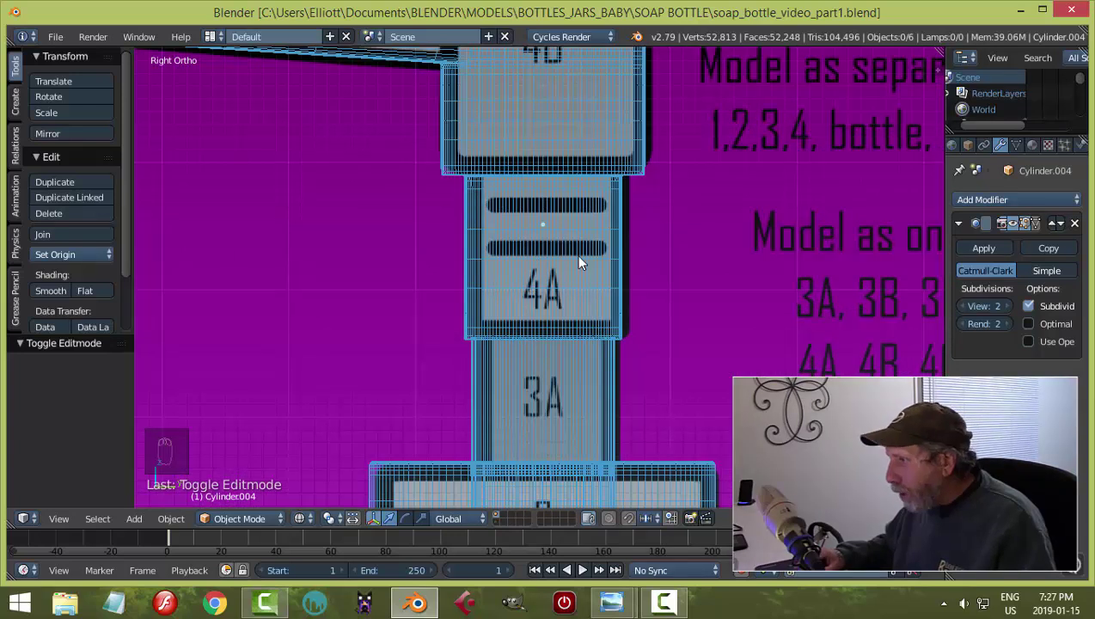
pyautogui.scroll(-5, 606, 353)
pyautogui.scroll(5, 600, 361)
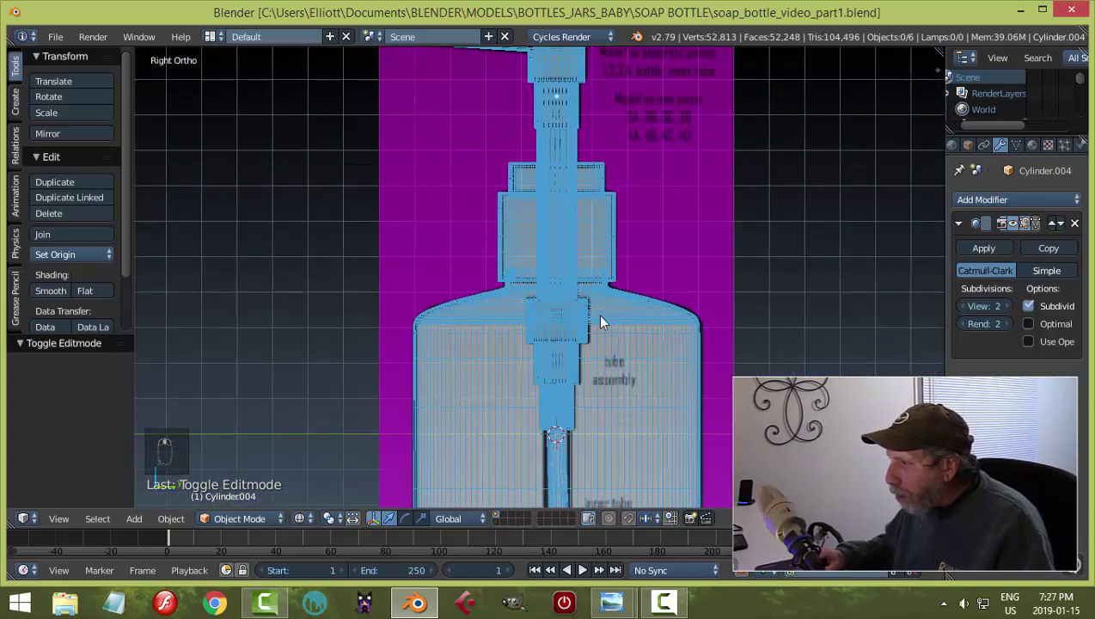
pyautogui.scroll(2, 533, 320)
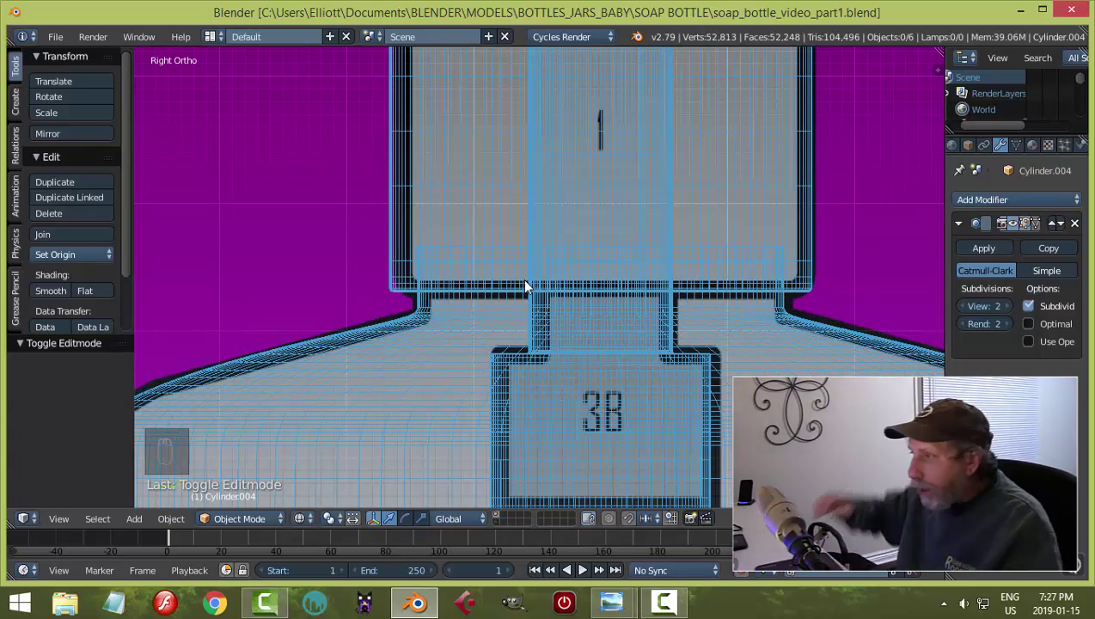
pyautogui.scroll(-3, 526, 286)
pyautogui.keyDown('shift'); pyautogui.moveTo(589, 154); pyautogui.dragTo(560, 346, button='middle'); pyautogui.keyUp('shift')
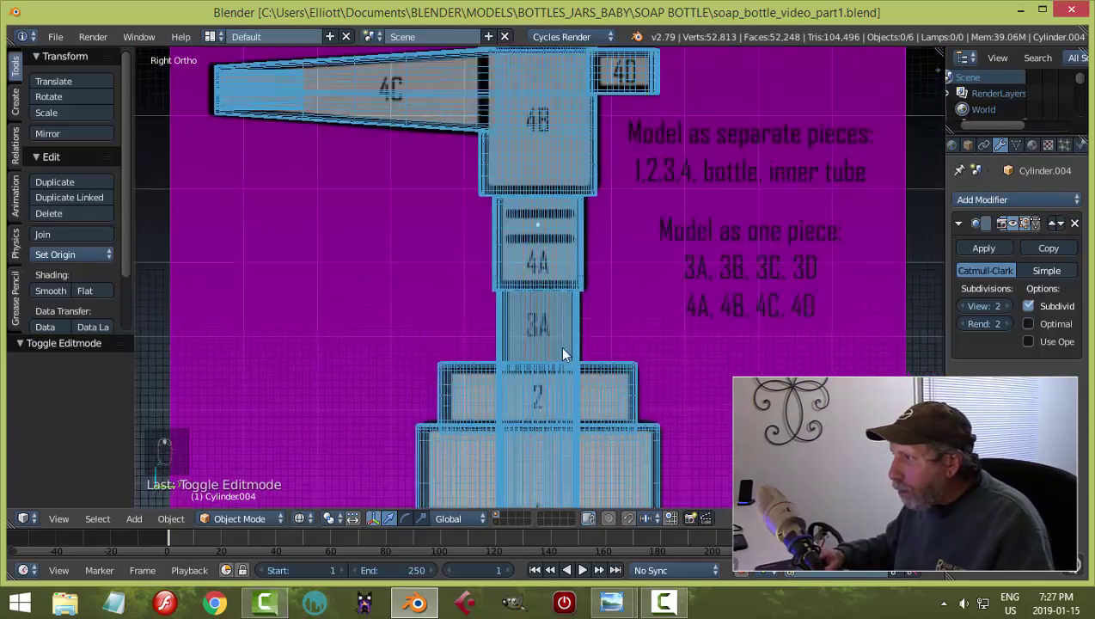
# Select the pump head and show it as a wireframe in edit mode.
pyautogui.scroll(3, 555, 374)
pyautogui.rightClick(555, 380)
pyautogui.scroll(1, 554, 380)
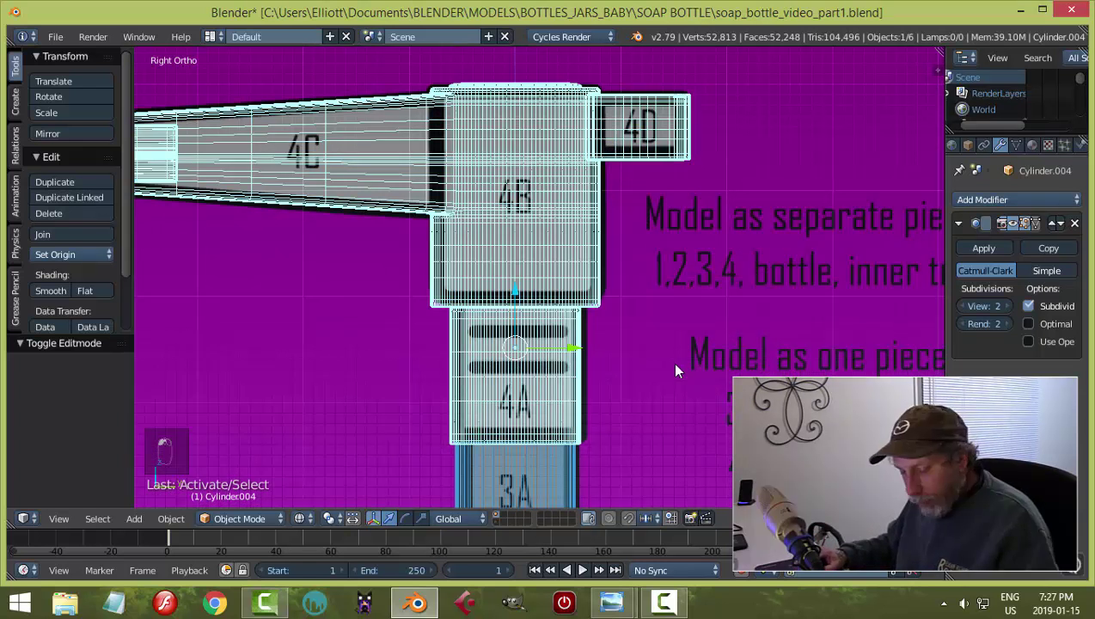
pyautogui.press('z')
pyautogui.click(689, 462)
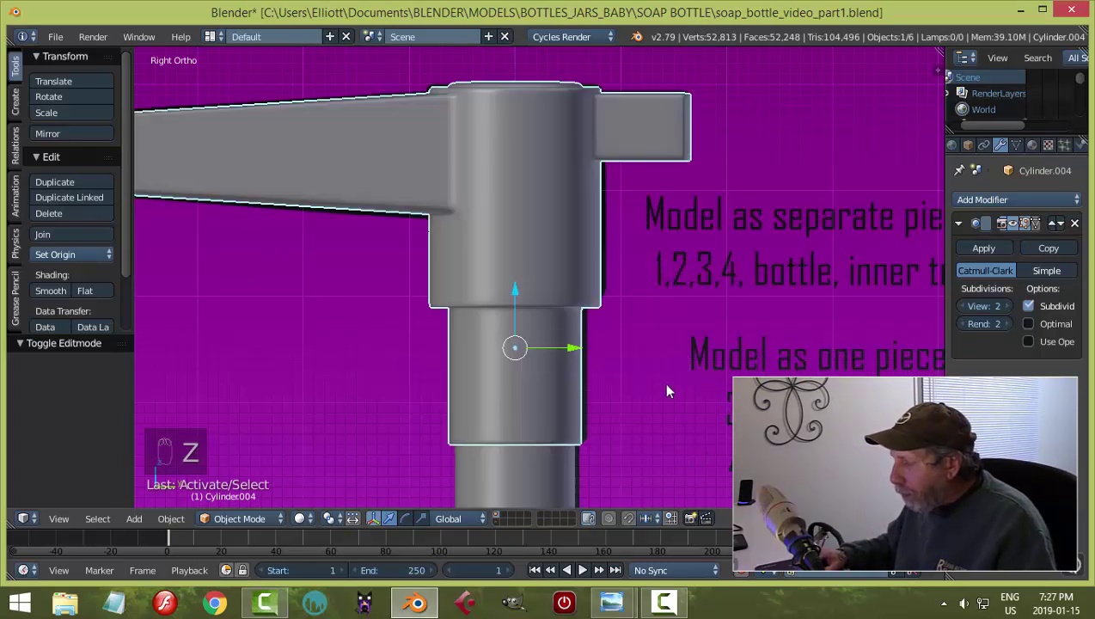
pyautogui.press('Tab')
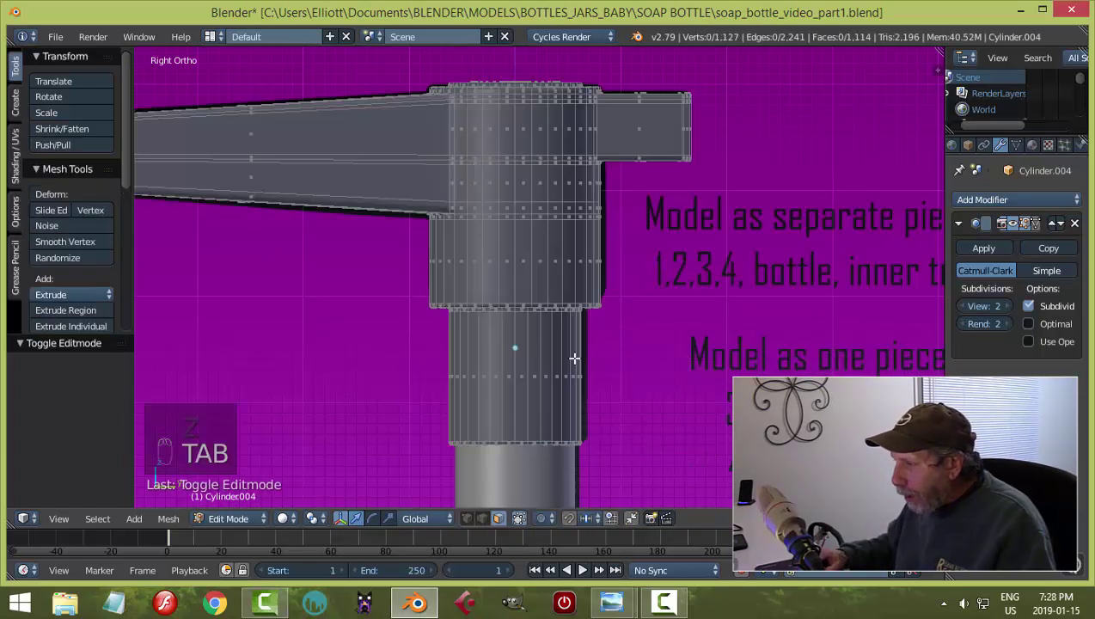
pyautogui.press('z')
pyautogui.click(741, 362)
# Cut an edge loop around section 4A, centred on the upper groove in the reference drawing.
pyautogui.scroll(4, 714, 310)
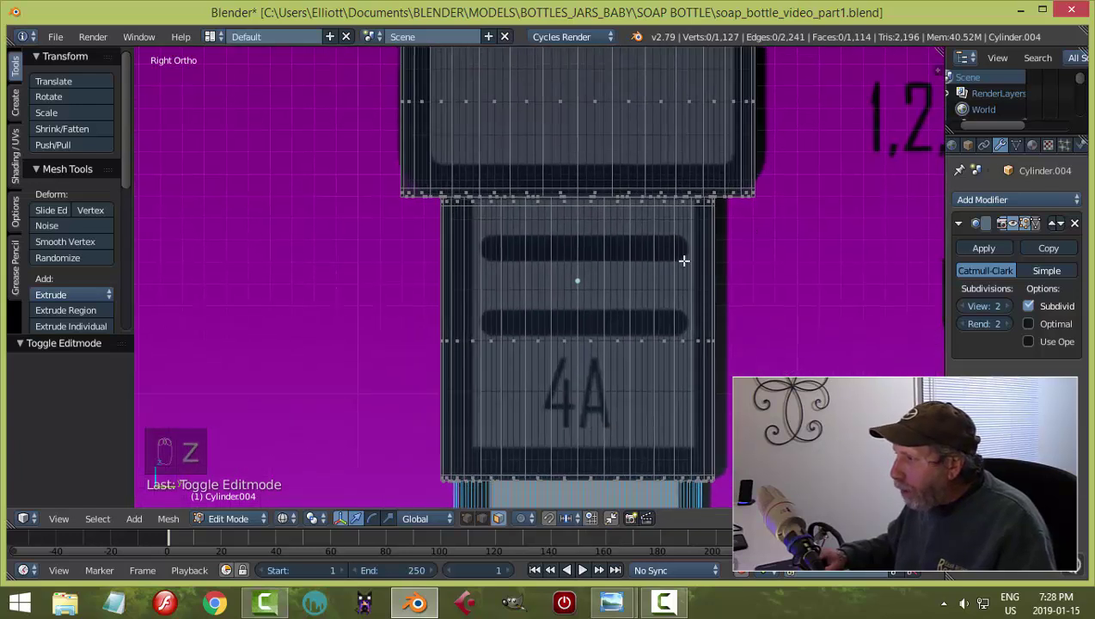
pyautogui.hotkey('ctrl', 'r')
pyautogui.click(699, 260)
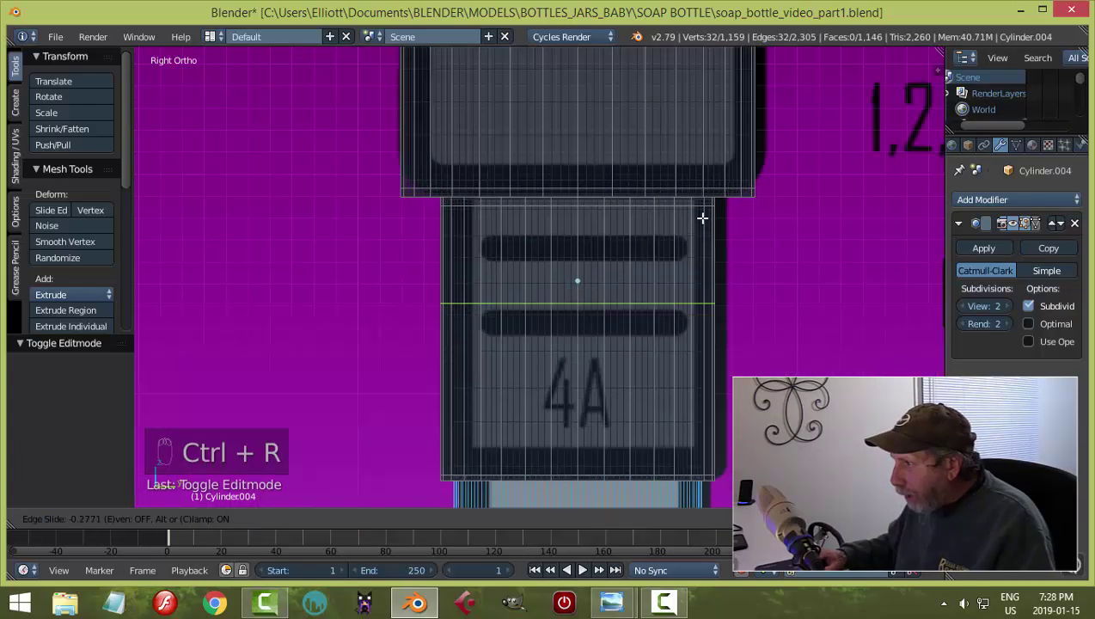
pyautogui.click(703, 170)
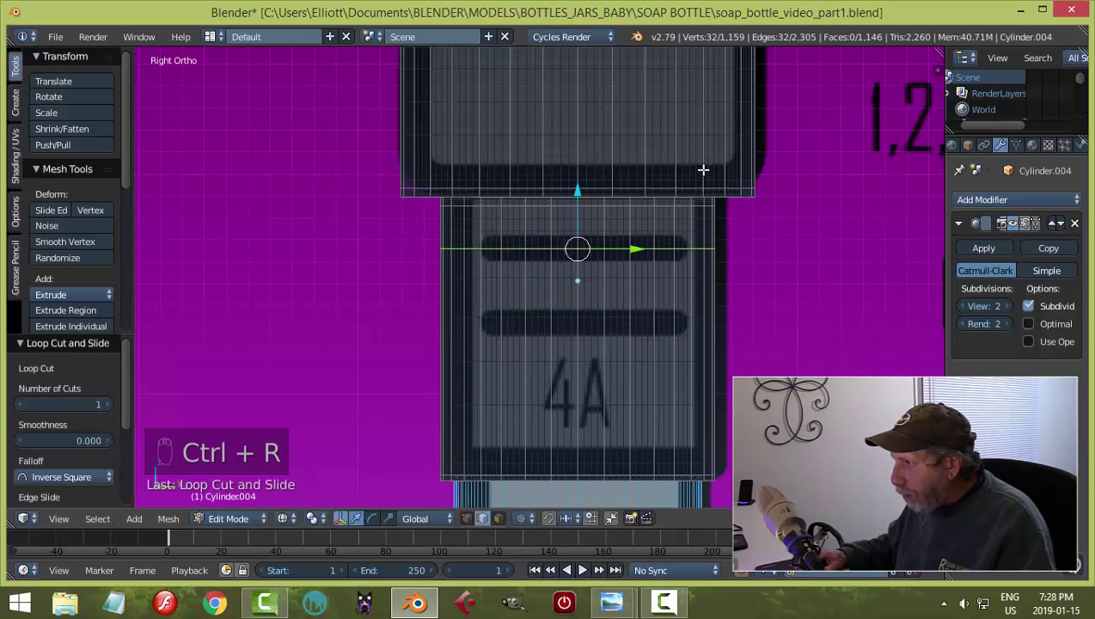
# Cut a second edge loop around section 4A, centred on the lower groove in the reference drawing.
pyautogui.hotkey('ctrl', 'r')
pyautogui.click(704, 282)
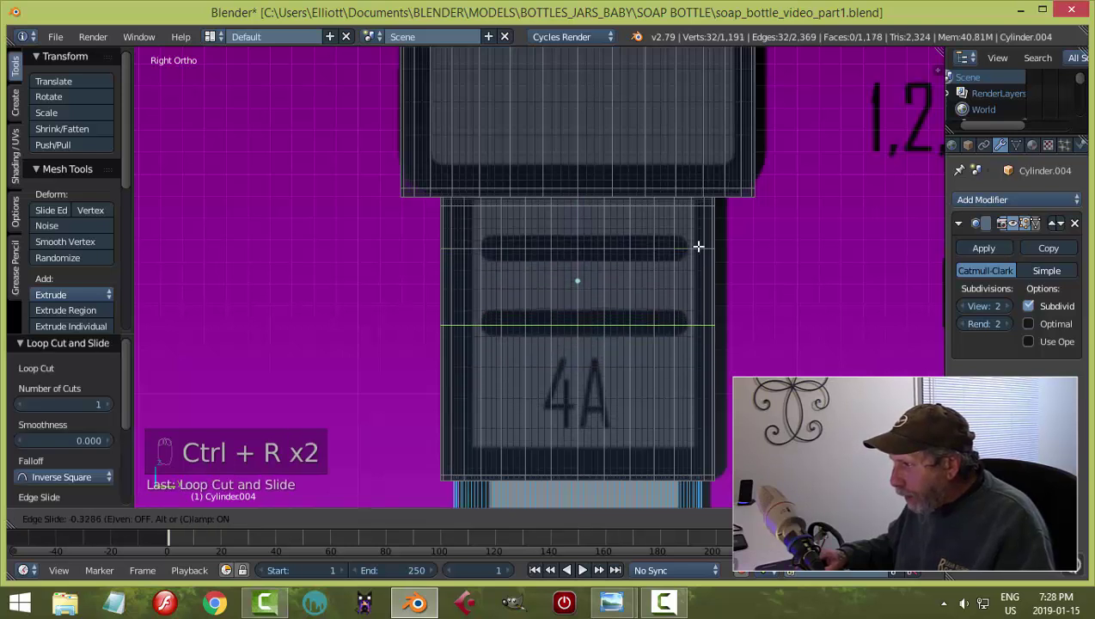
pyautogui.click(698, 244)
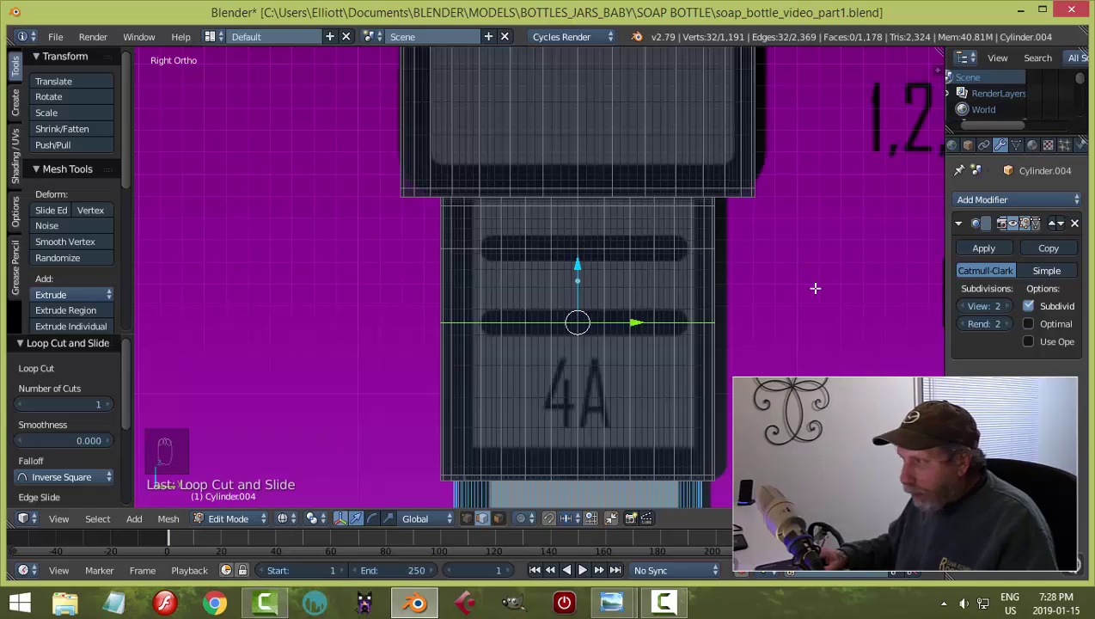
# Select both new edge loops on section 4A and bevel them by 0.063 to match the width of the two reference grooves.
pyautogui.press('a')
pyautogui.moveTo(829, 337); pyautogui.dragTo(801, 333, button='middle')
pyautogui.press('KP_3')
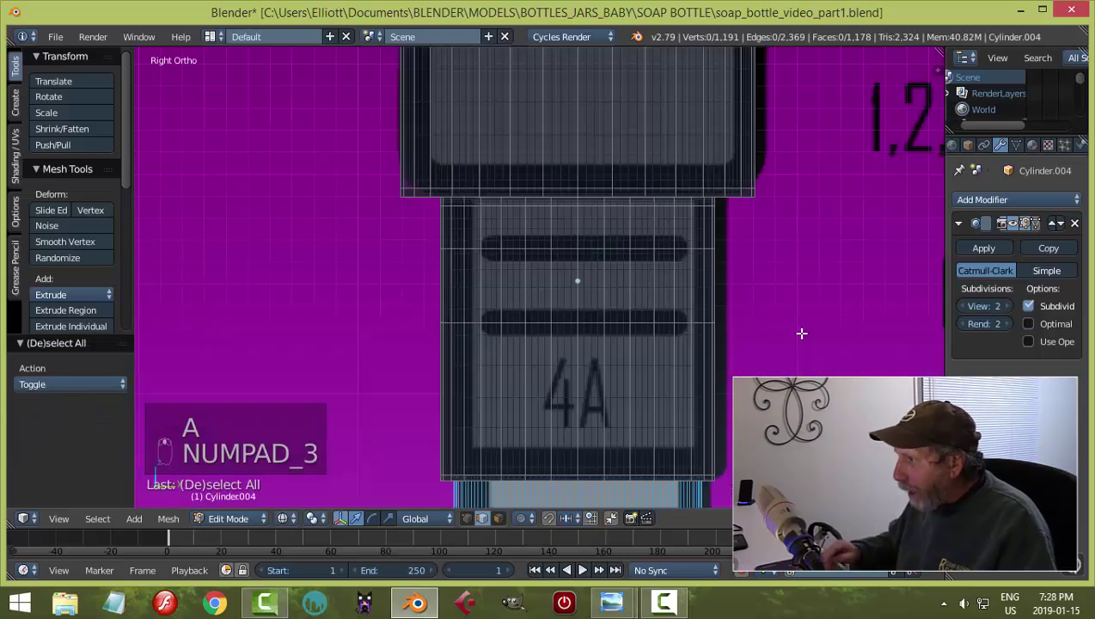
pyautogui.keyDown('alt'); pyautogui.rightClick(644, 250); pyautogui.keyUp('alt')
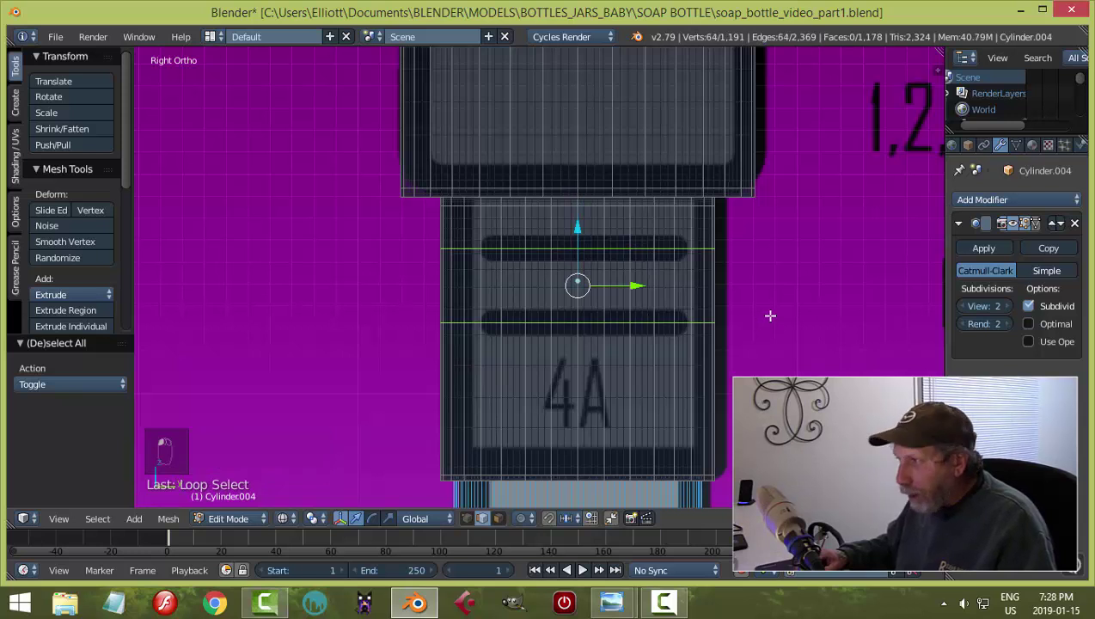
pyautogui.keyDown('shift'); pyautogui.moveTo(768, 319); pyautogui.dragTo(728, 307, button='middle'); pyautogui.keyUp('shift')
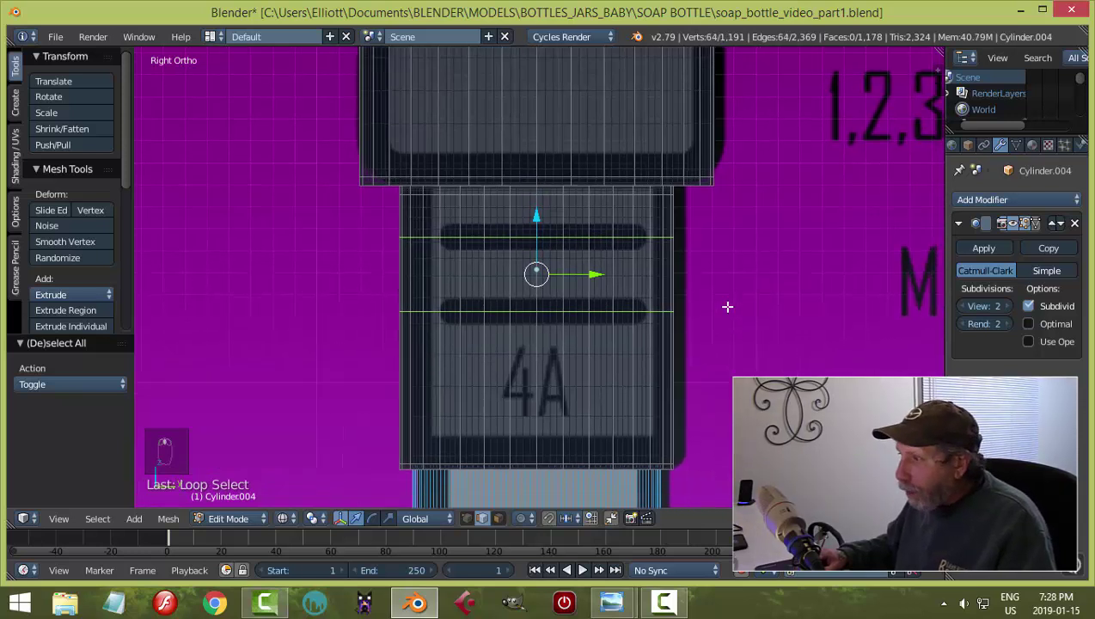
pyautogui.hotkey('ctrl', 'b')
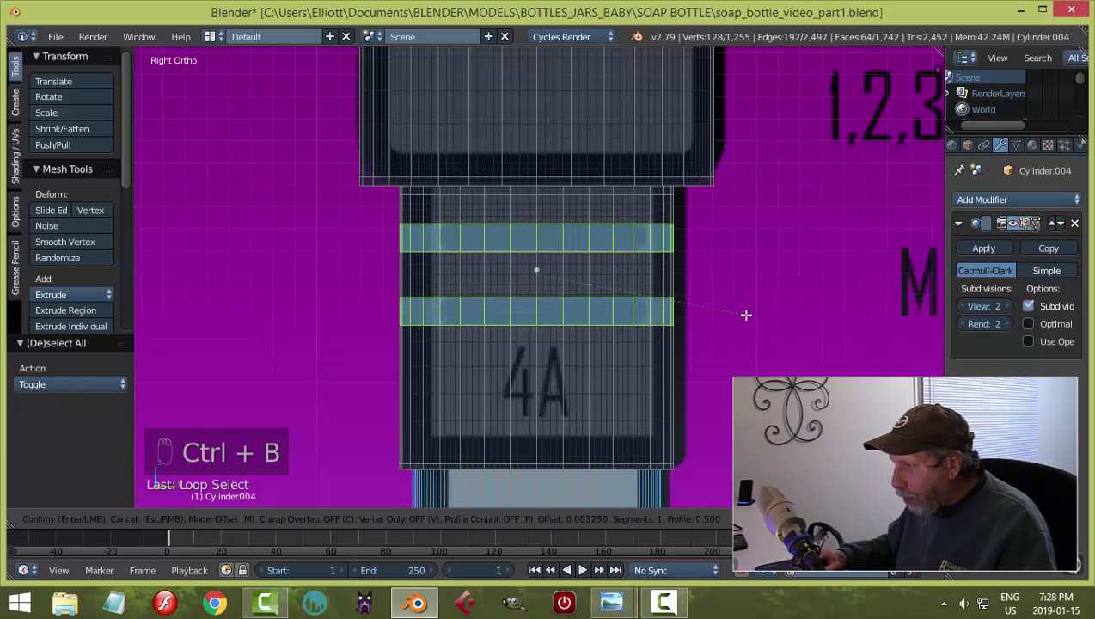
pyautogui.click(746, 314)
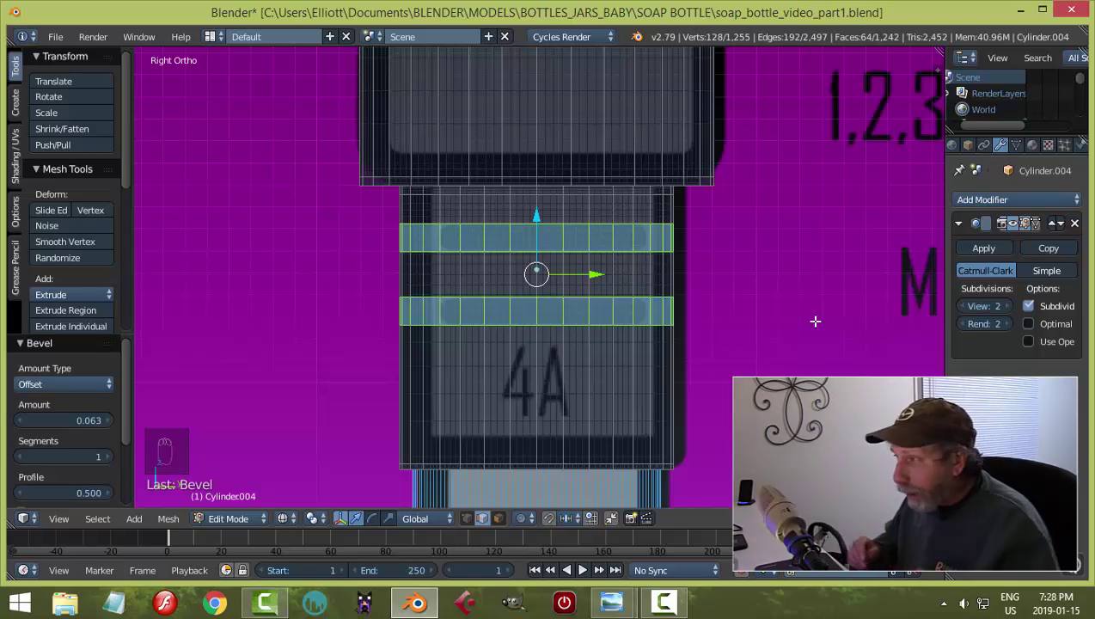
# Extrude the two bevelled bands in place and fatten them outward with a Shrink/Fatten offset of -0.029.
pyautogui.press('e')
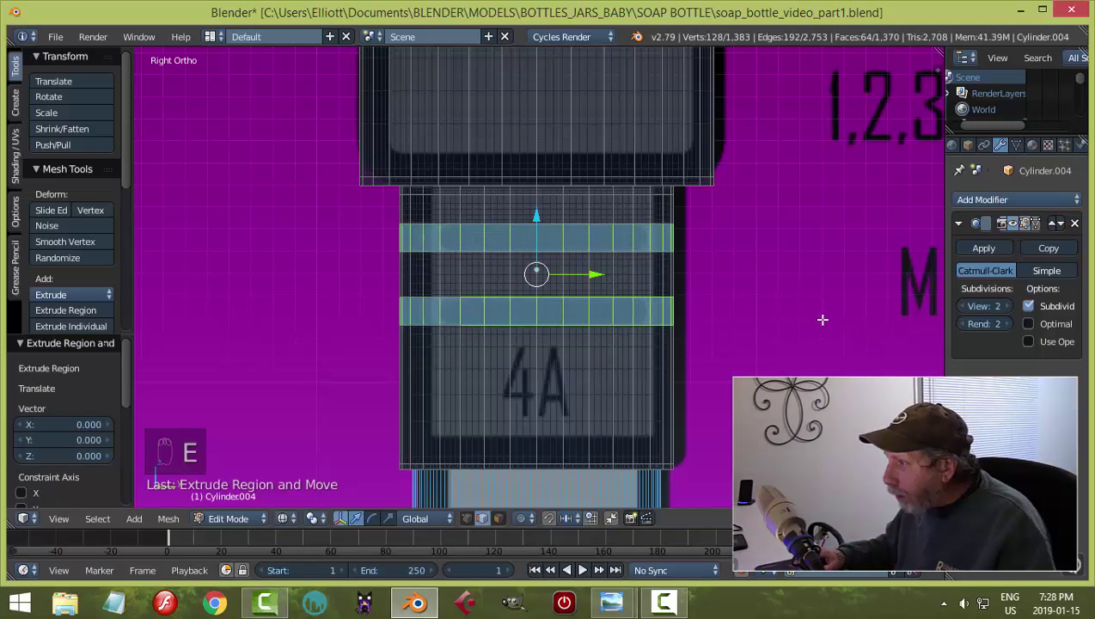
pyautogui.hotkey('alt', 's')
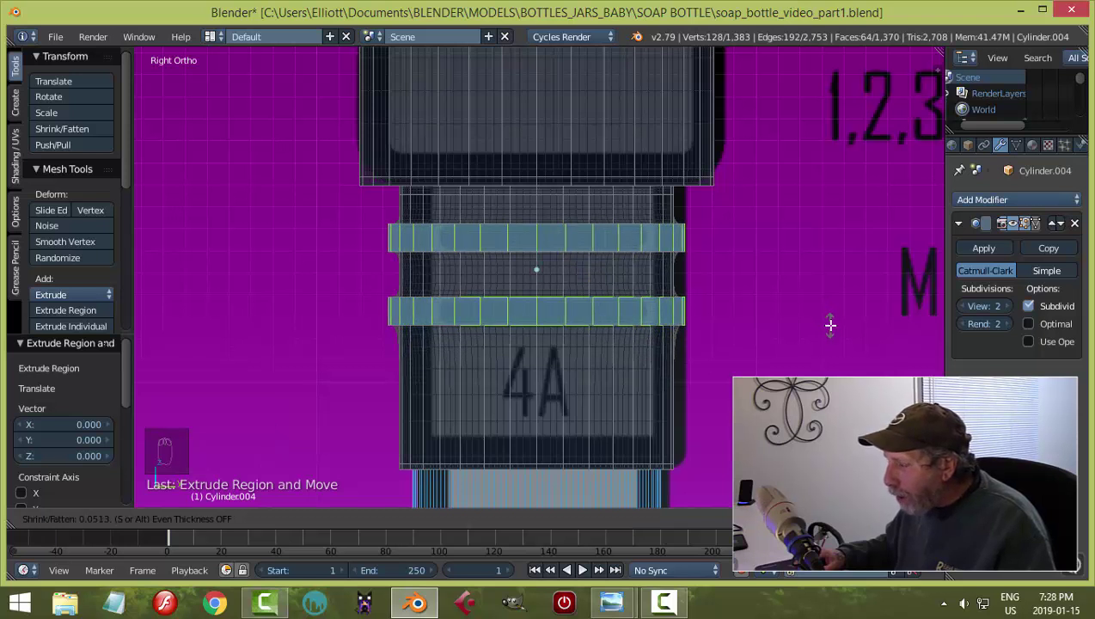
pyautogui.click(830, 322)
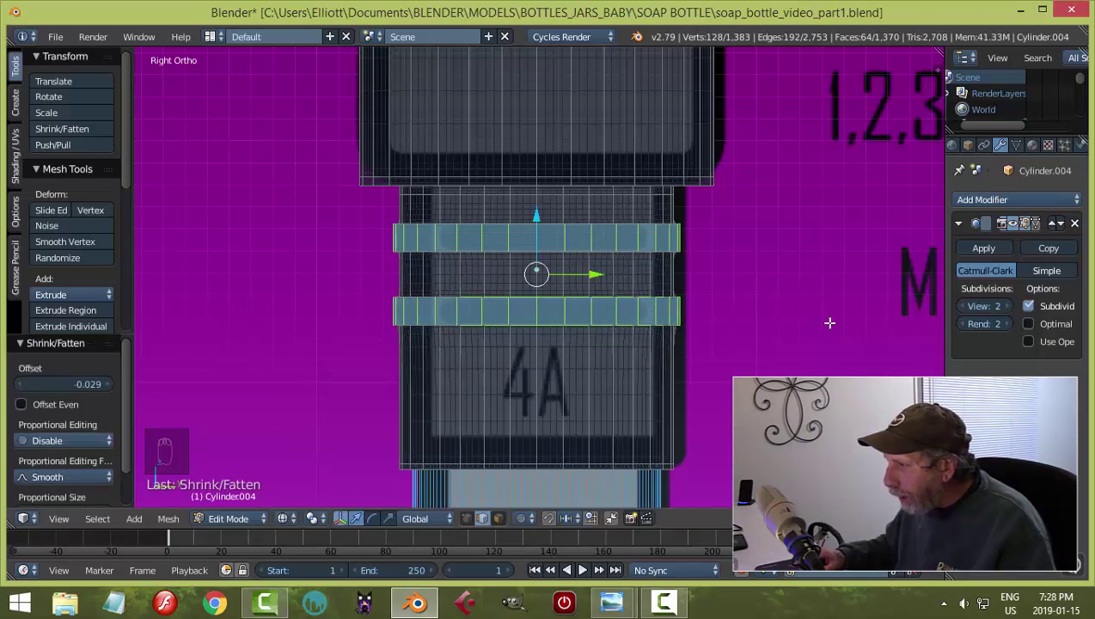
# Return to object mode with solid shading, deselect everything and save over soap_bottle_video_part1.blend.
pyautogui.hotkey('ctrl', 'Tab')
pyautogui.click(745, 323)
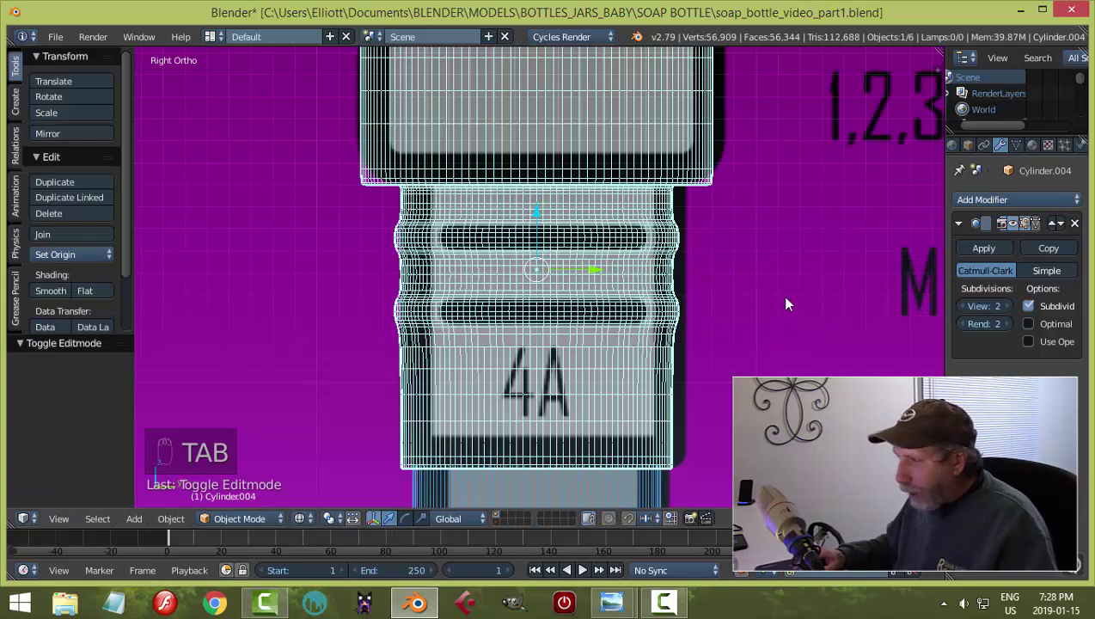
pyautogui.press('z')
pyautogui.click(802, 297)
pyautogui.scroll(-3, 802, 296)
pyautogui.moveTo(802, 296)
pyautogui.mouseDown(button='middle')
pyautogui.moveTo(713, 294)
pyautogui.moveTo(805, 243)
pyautogui.moveTo(849, 280)
pyautogui.moveTo(821, 311)
pyautogui.moveTo(807, 296)
pyautogui.mouseUp(button='middle')
pyautogui.scroll(-2, 849, 280)
pyautogui.scroll(-2, 797, 289)
pyautogui.press('a')
pyautogui.moveTo(703, 338); pyautogui.dragTo(707, 317, button='middle')
pyautogui.hotkey('ctrl', 's')
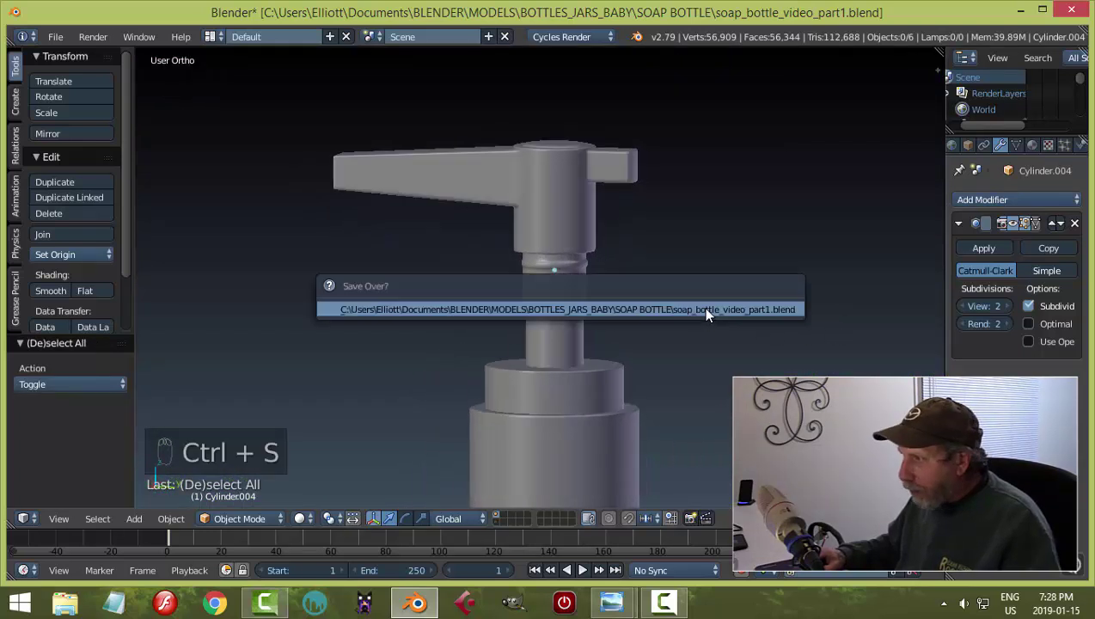
pyautogui.click(702, 306)
# Clear the pump head's mesh selection in edit mode, return to object mode, save the file again and deselect the object.
pyautogui.scroll(-3, 698, 299)
pyautogui.rightClick(559, 254)
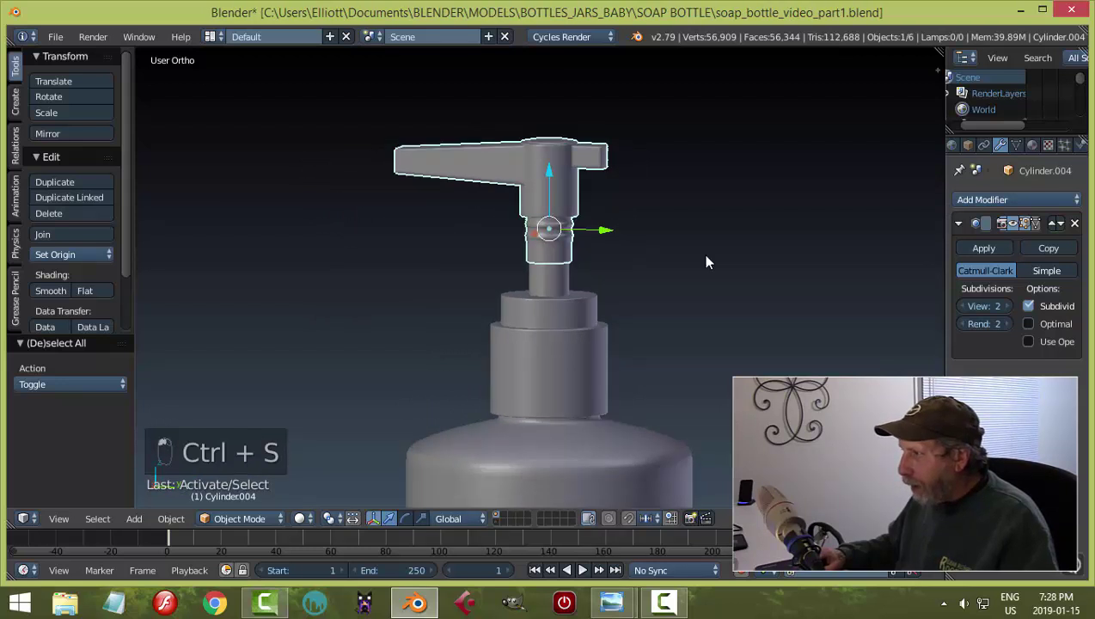
pyautogui.press('Tab')
pyautogui.press('a')
pyautogui.press('a')
pyautogui.press('Tab')
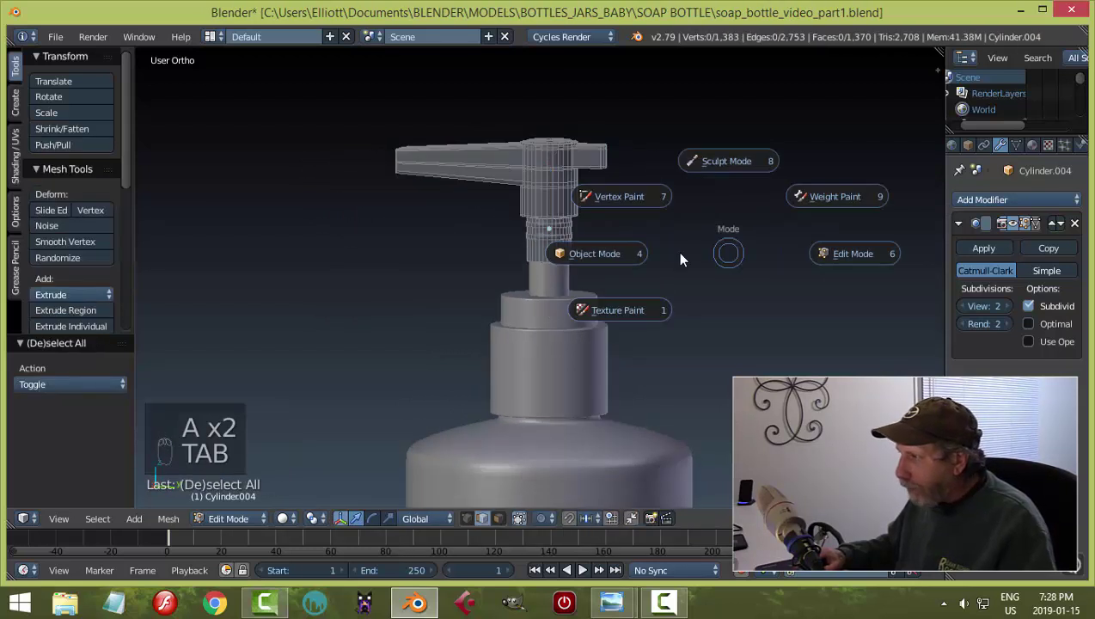
pyautogui.hotkey('ctrl', 's')
pyautogui.click(758, 260)
pyautogui.press('a')
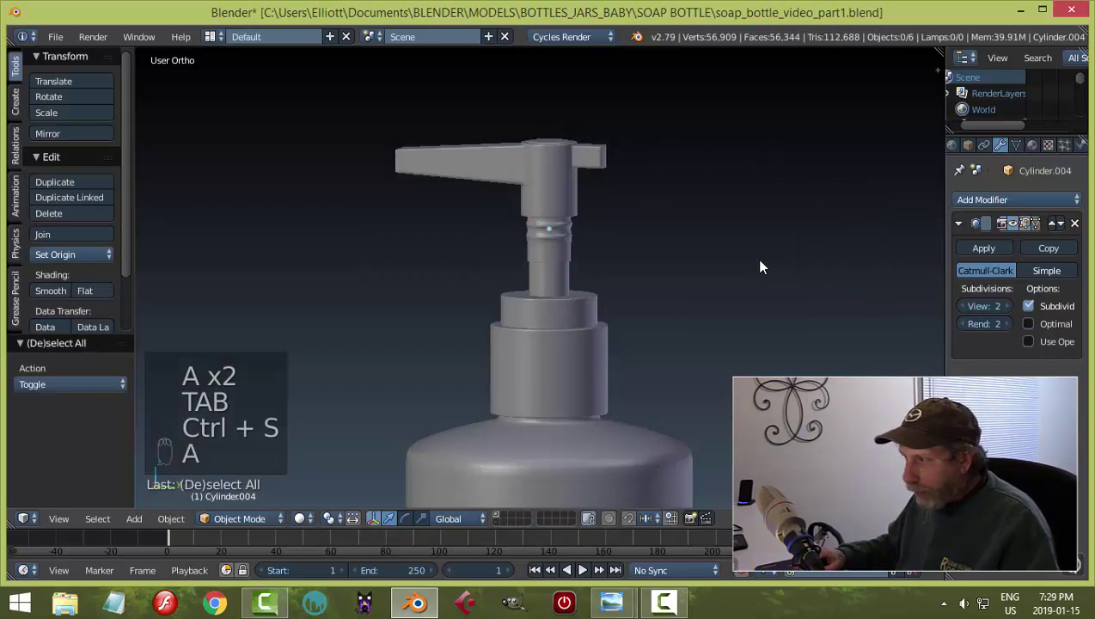
# Examine the joint between cap and bottle shoulder, the ridges on section 4A and the whole bottle from several angles.
pyautogui.scroll(-2, 740, 269)
pyautogui.scroll(5, 701, 280)
pyautogui.scroll(5, 678, 286)
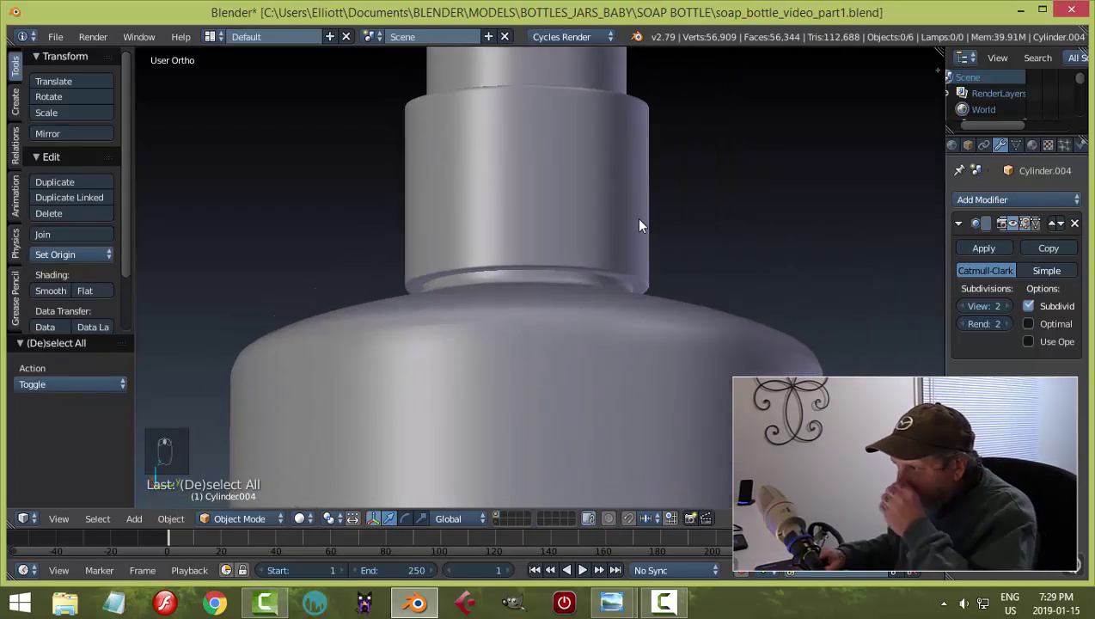
pyautogui.moveTo(641, 227); pyautogui.dragTo(578, 273, button='middle')
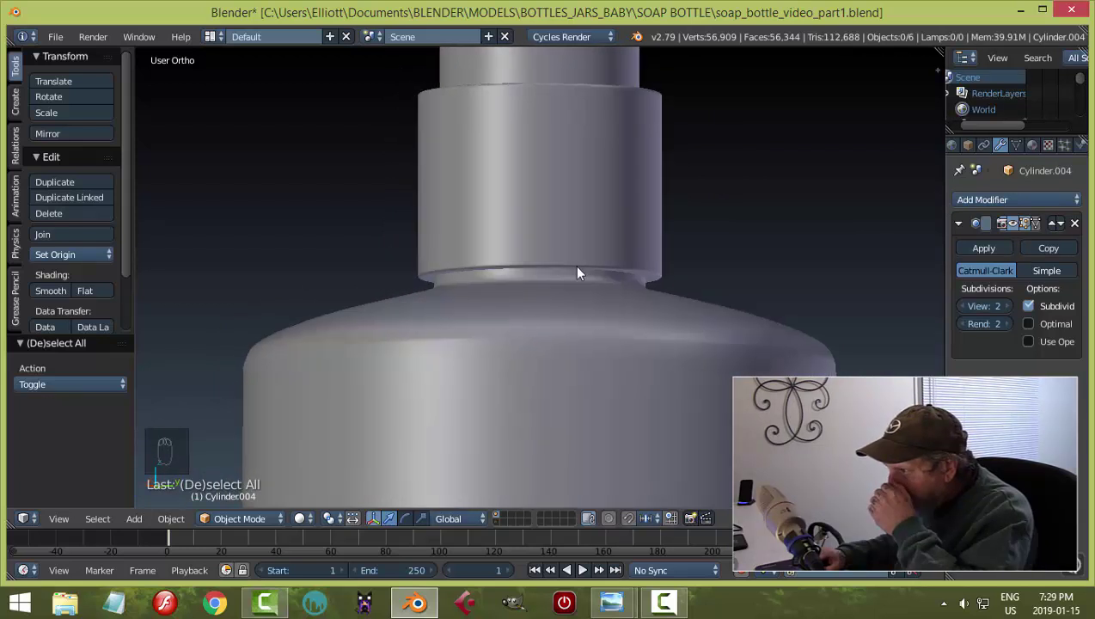
pyautogui.scroll(-7, 688, 280)
pyautogui.moveTo(697, 271); pyautogui.dragTo(676, 225, button='middle')
pyautogui.scroll(-2, 624, 238)
pyautogui.scroll(2, 603, 225)
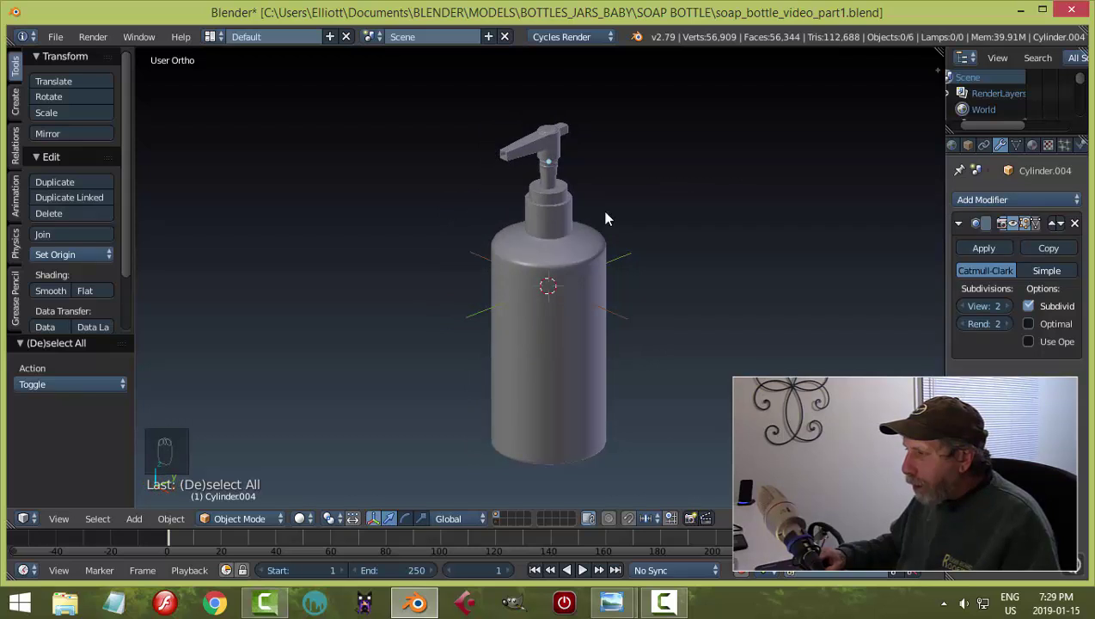
pyautogui.scroll(5, 565, 225)
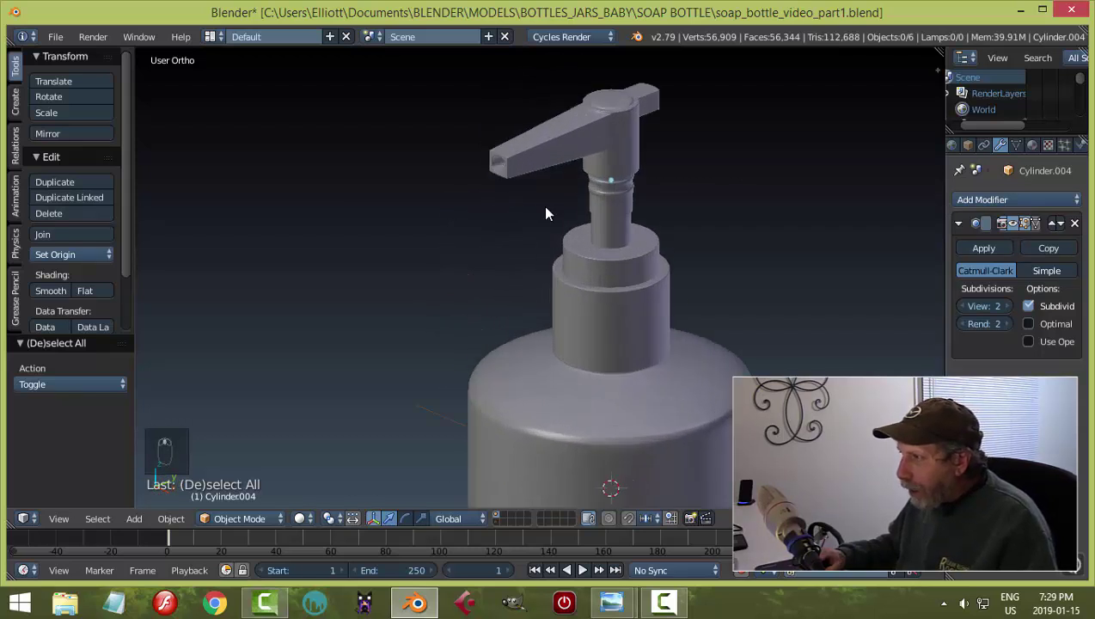
pyautogui.moveTo(545, 215); pyautogui.dragTo(588, 249, button='middle')
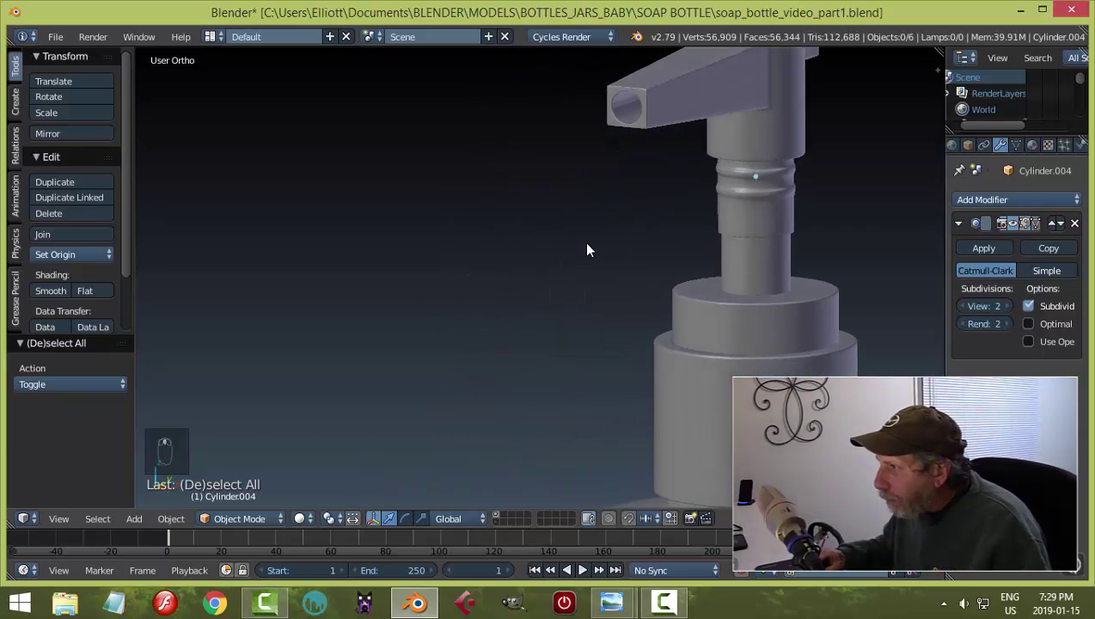
pyautogui.scroll(-3, 587, 248)
pyautogui.moveTo(677, 166); pyautogui.dragTo(602, 246, button='middle')
pyautogui.scroll(3, 595, 237)
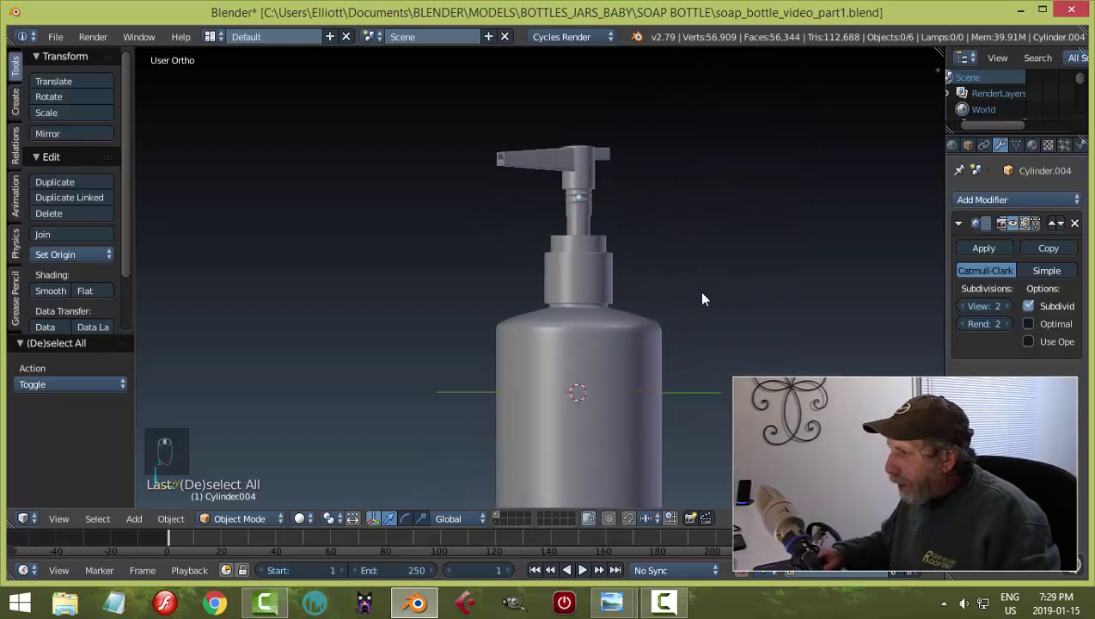
pyautogui.moveTo(699, 290)
pyautogui.mouseDown(button='middle')
pyautogui.moveTo(564, 342)
pyautogui.moveTo(718, 282)
pyautogui.mouseUp(button='middle')
pyautogui.scroll(5, 714, 271)
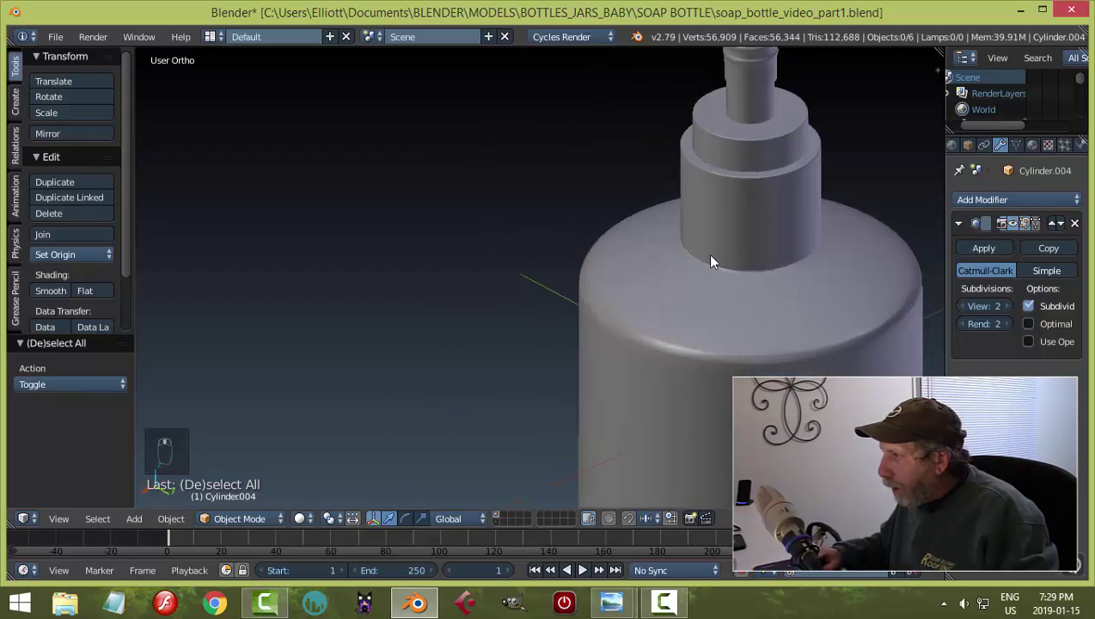
pyautogui.scroll(-6, 585, 312)
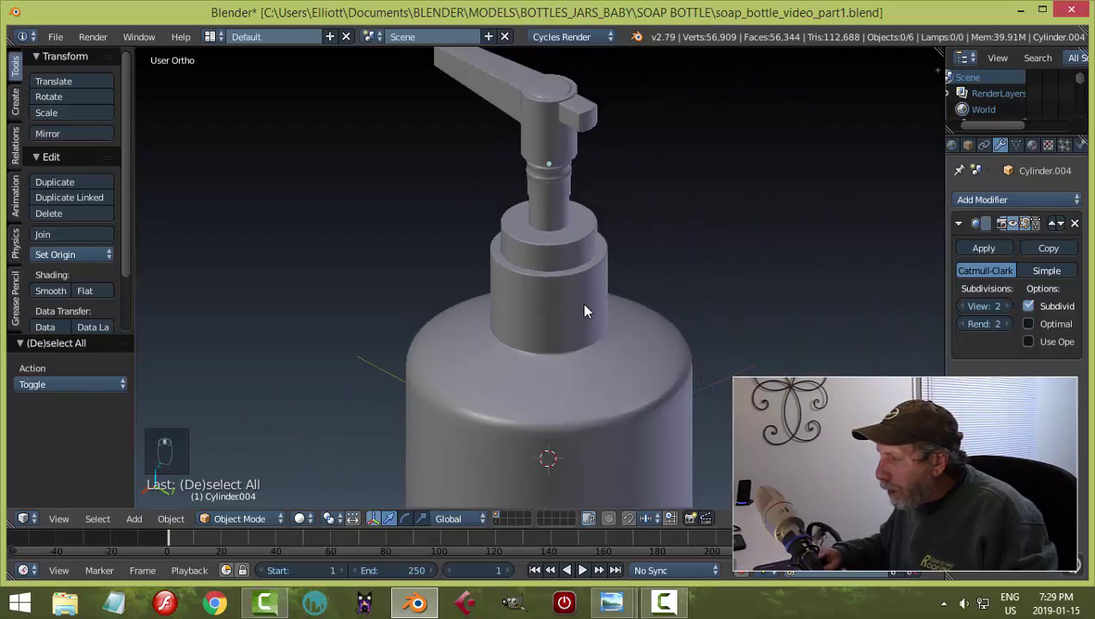
pyautogui.moveTo(586, 315); pyautogui.dragTo(758, 294, button='middle')
pyautogui.scroll(-3, 605, 264)
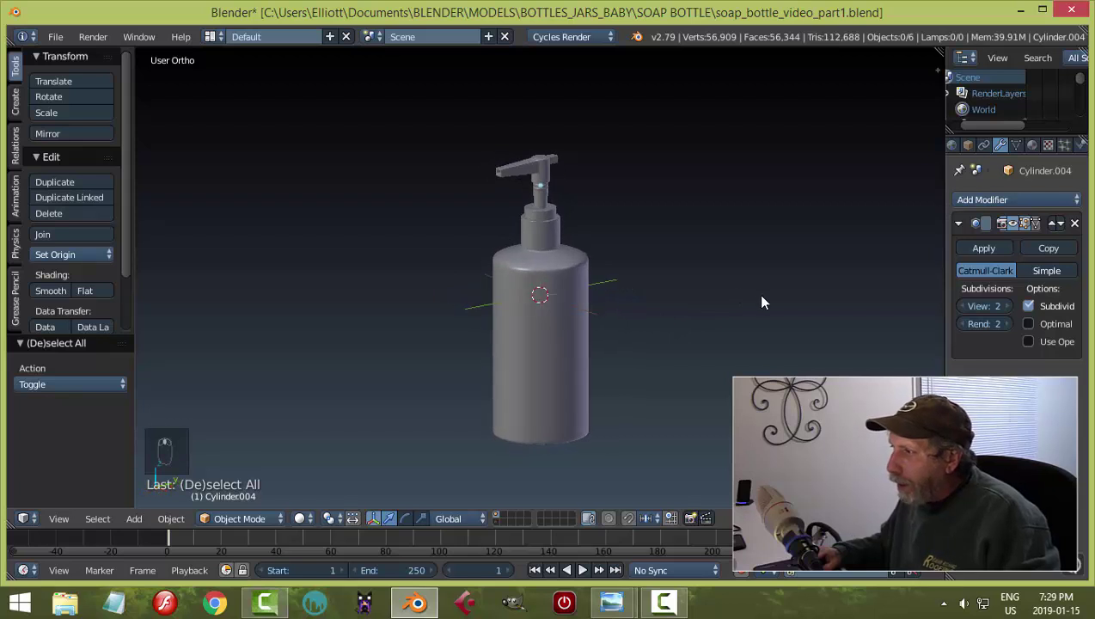
pyautogui.scroll(2, 683, 304)
pyautogui.moveTo(664, 308)
pyautogui.mouseDown(button='middle')
pyautogui.moveTo(703, 294)
pyautogui.moveTo(673, 282)
pyautogui.moveTo(674, 292)
pyautogui.moveTo(675, 211)
pyautogui.moveTo(680, 309)
pyautogui.mouseUp(button='middle')
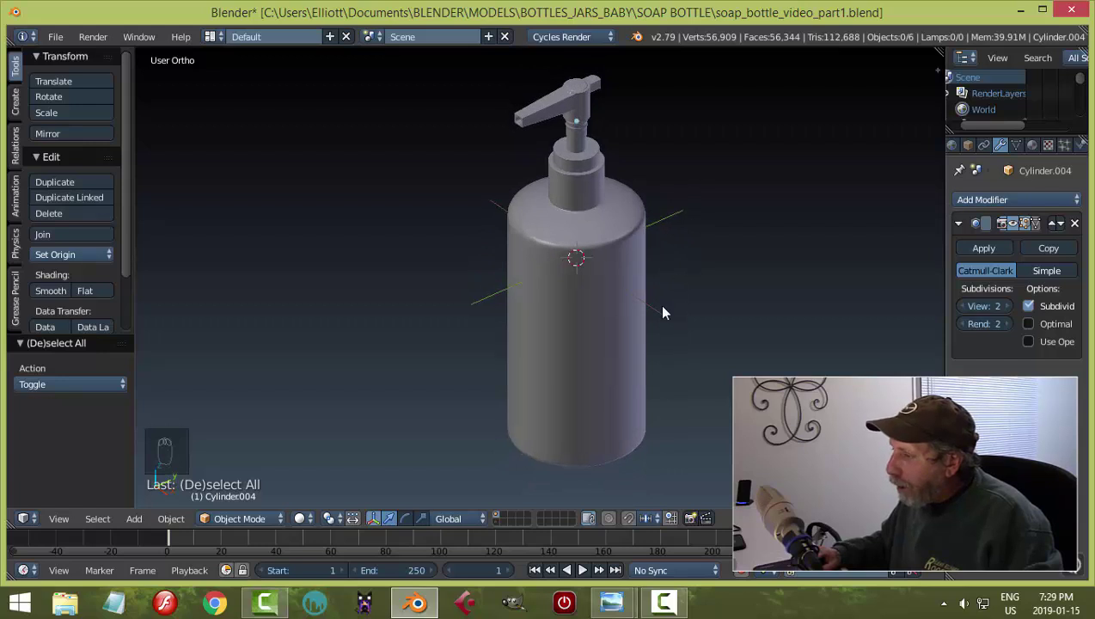